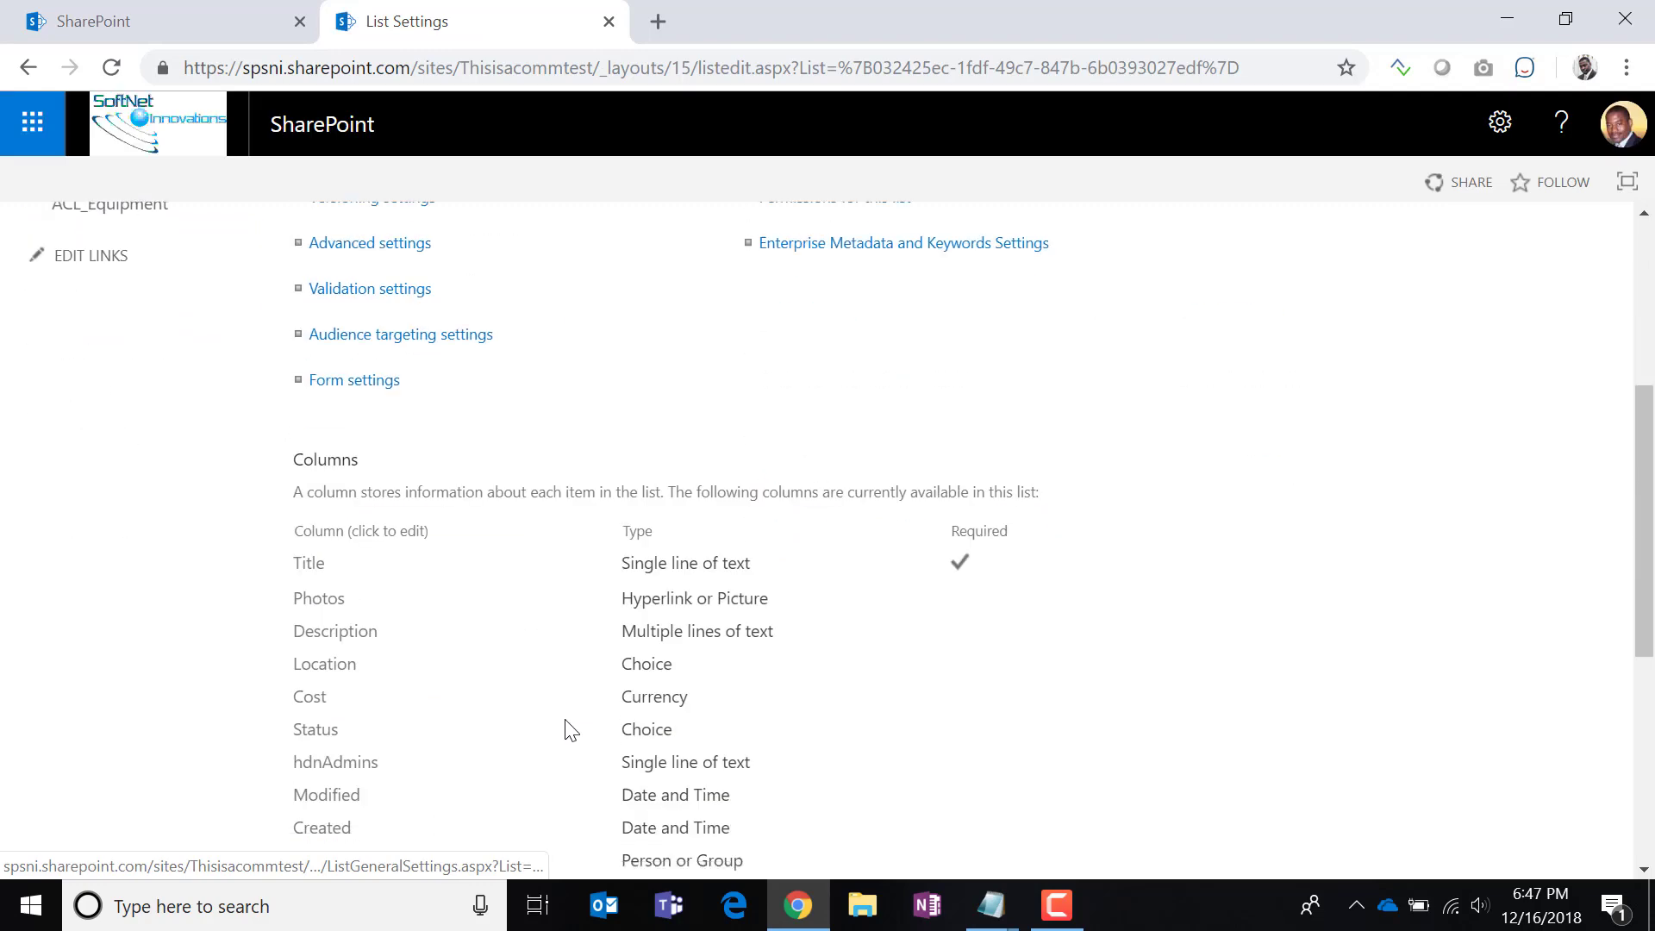
Start a multiple-lines-of-text column with append changes on Equipment 2, then cancel it.
click(360, 715)
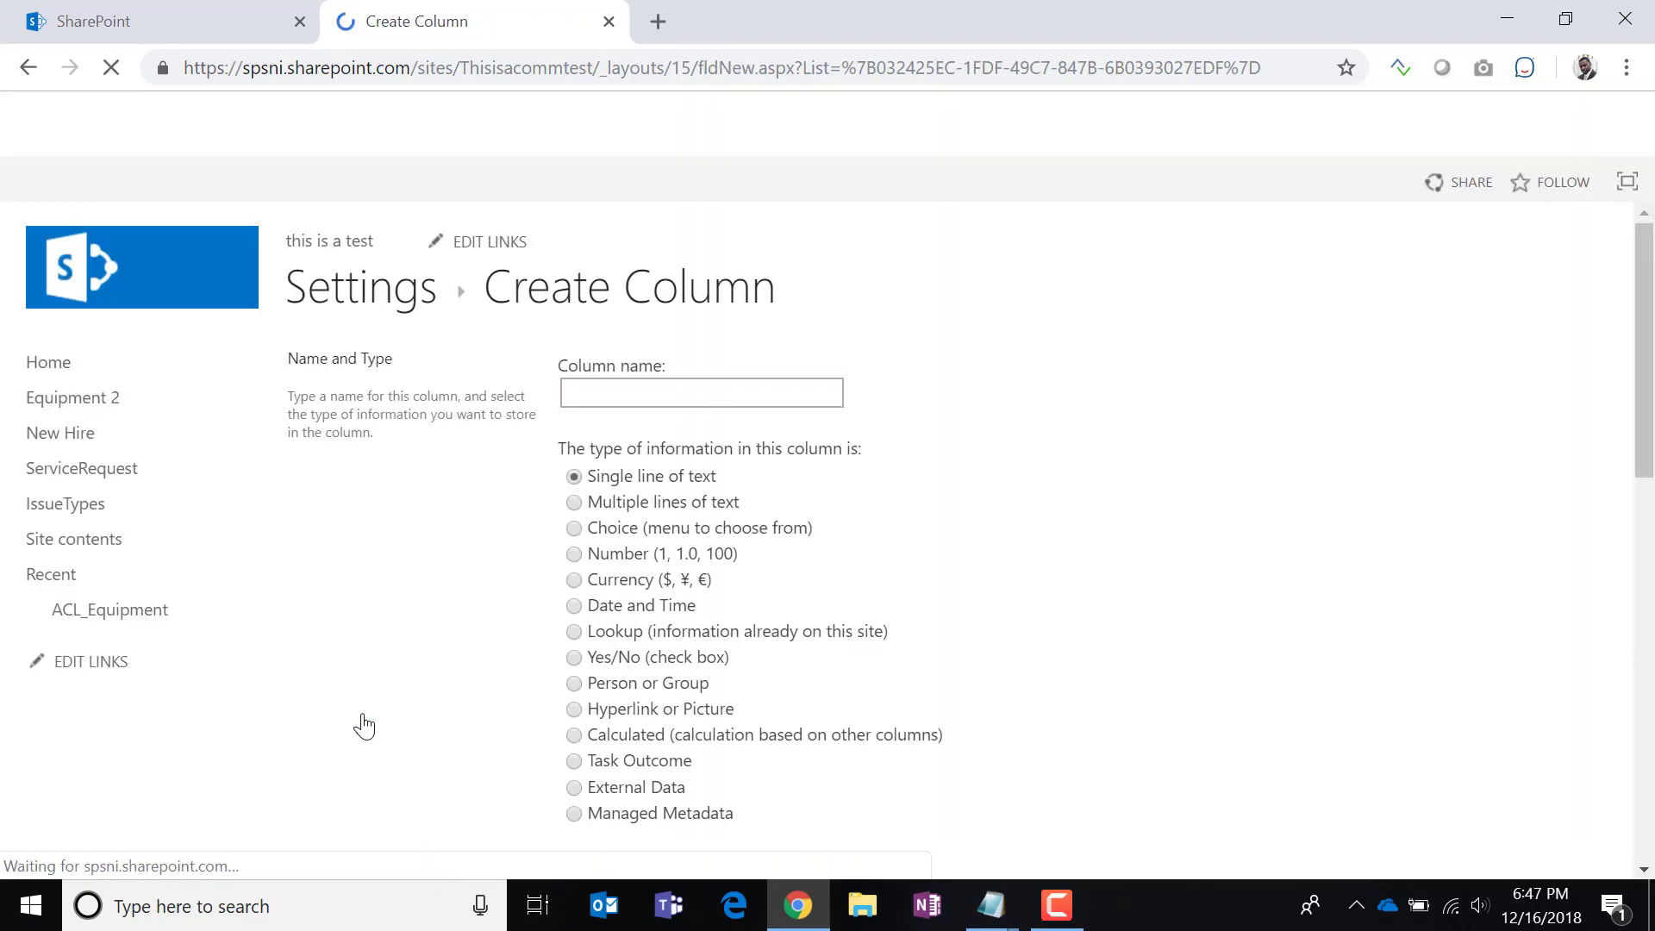
click(576, 504)
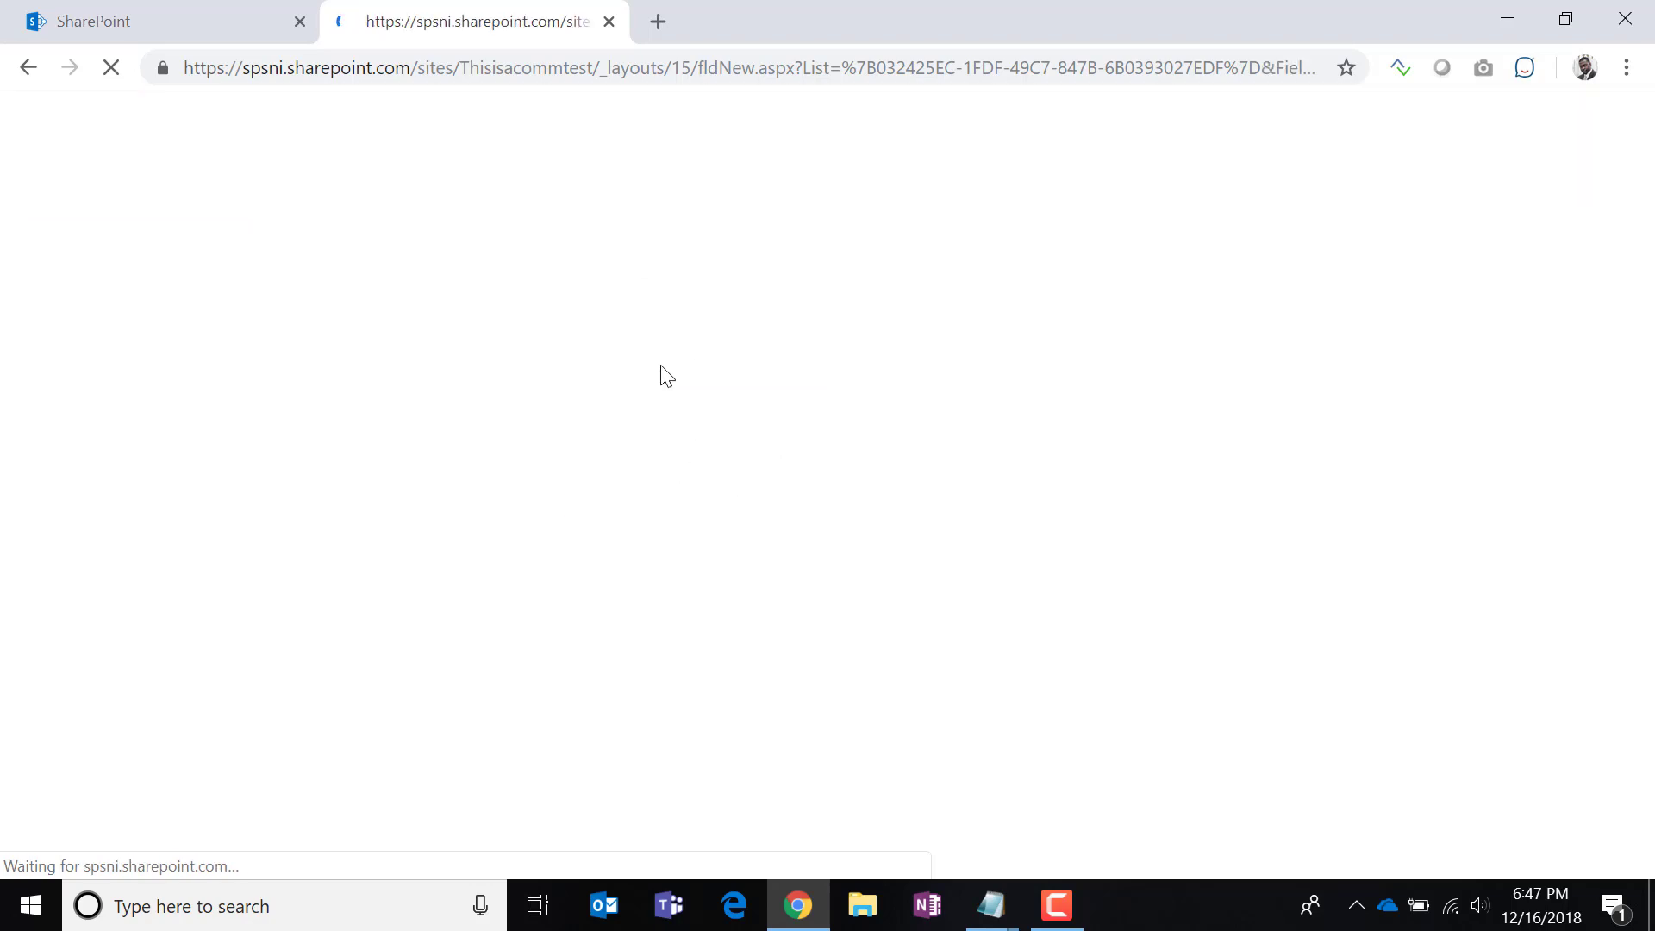
scroll(705, 483, down, 10)
scroll(705, 488, up, 5)
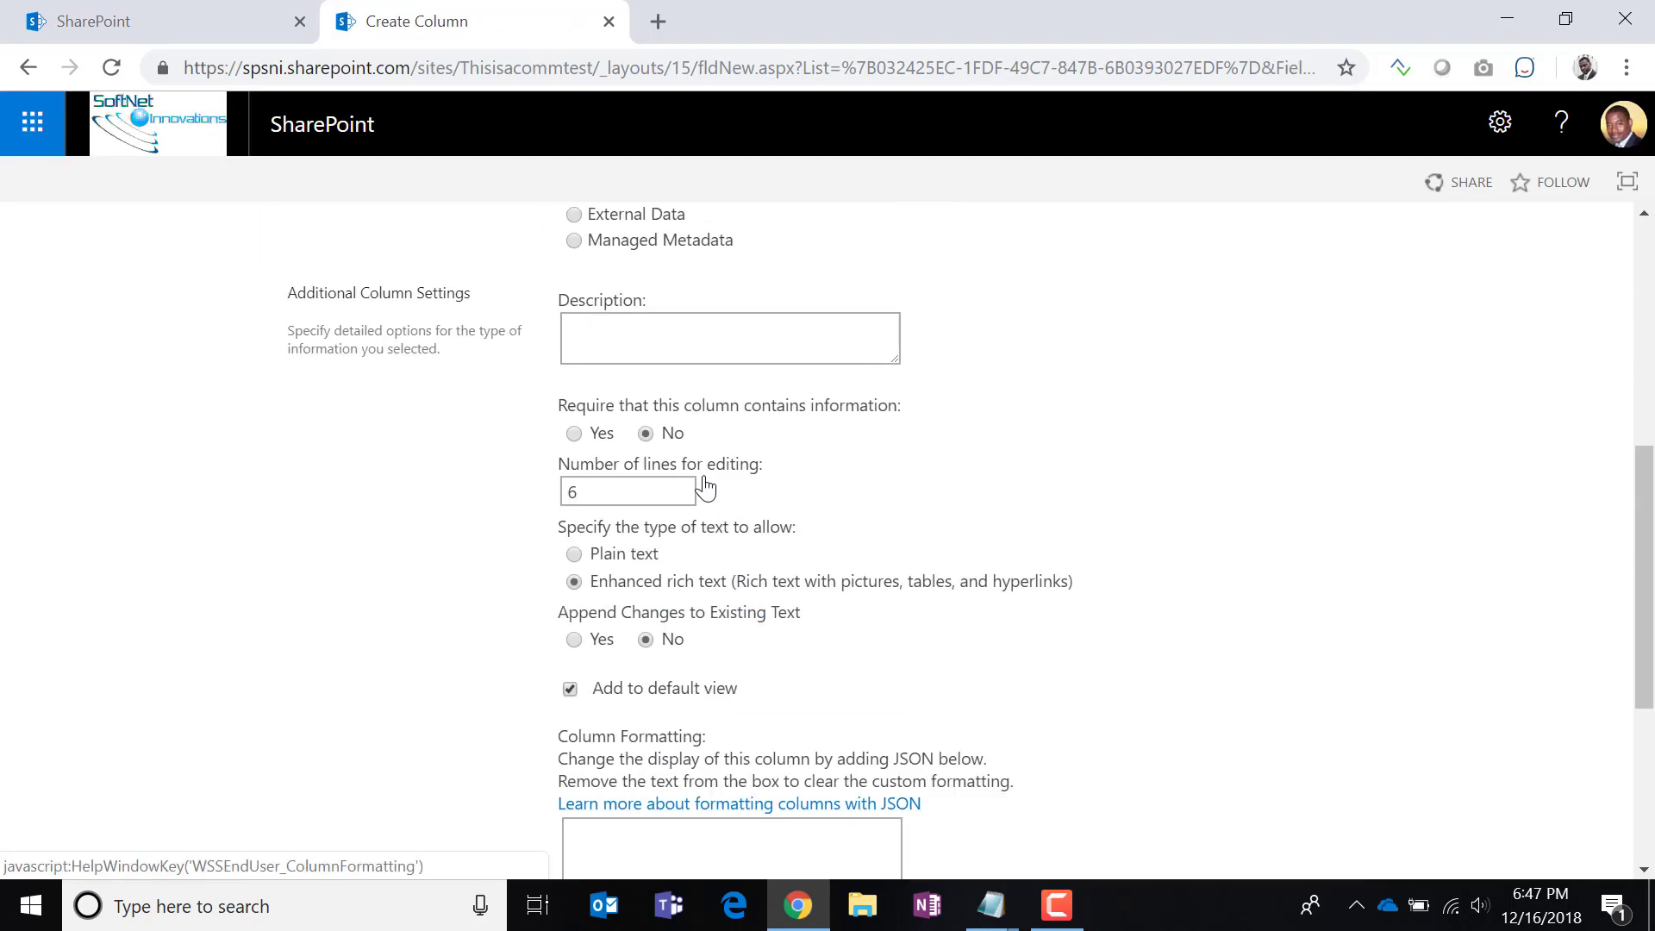
drag(569, 619, 786, 613)
click(575, 641)
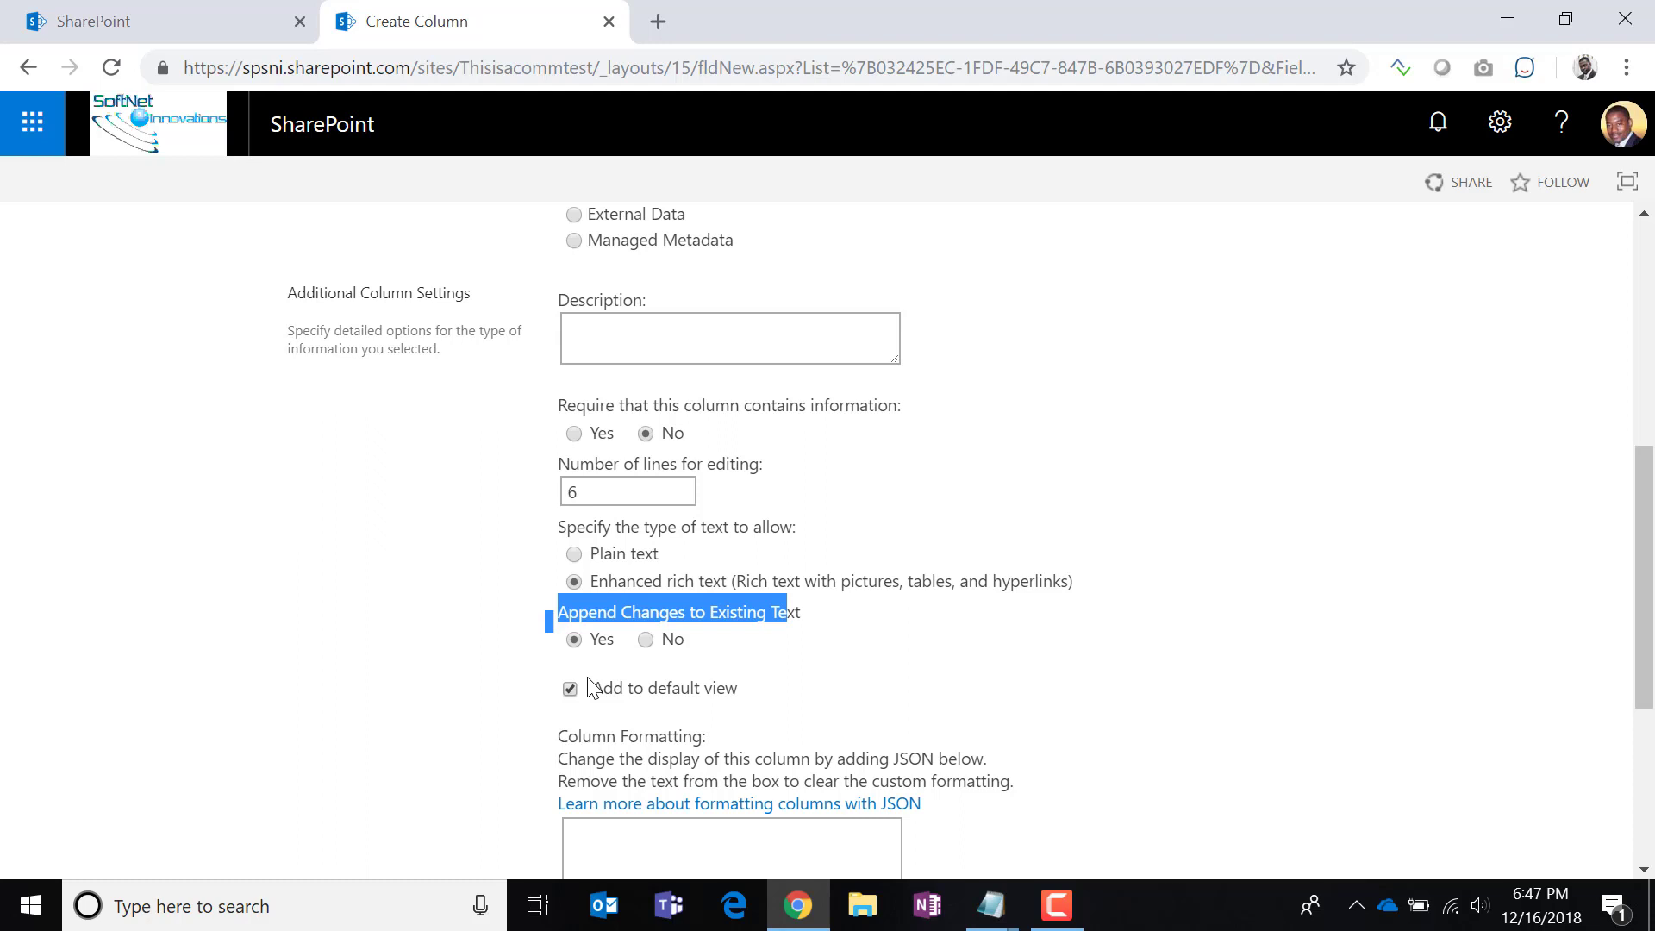
scroll(1176, 735, down, 4)
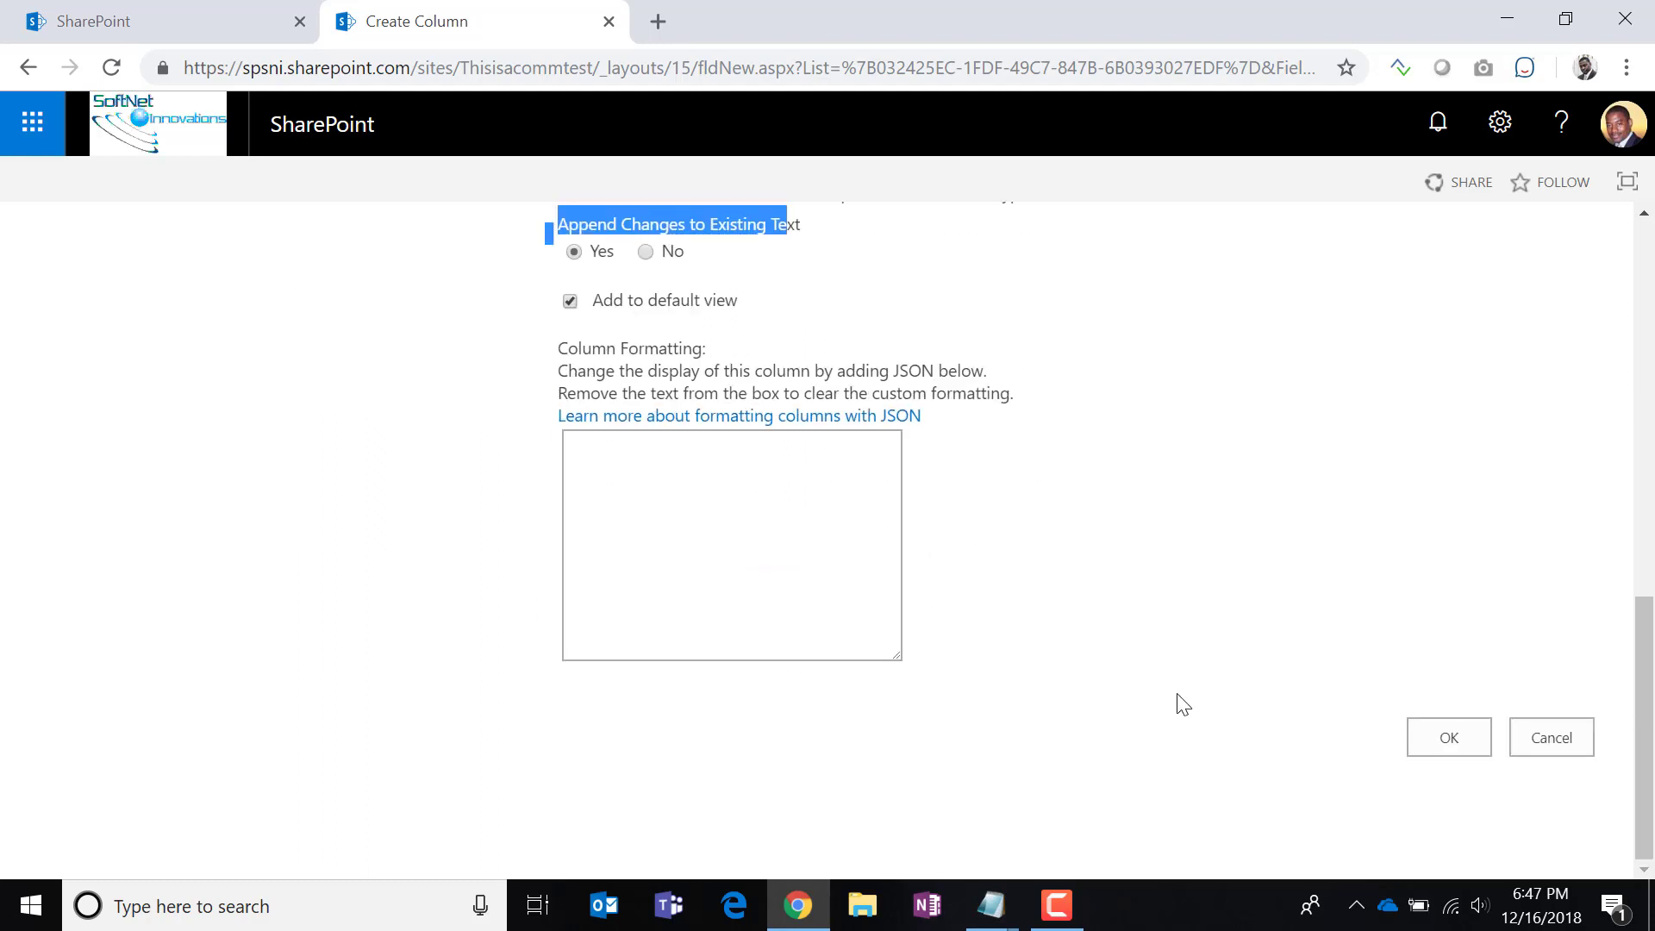
click(1560, 734)
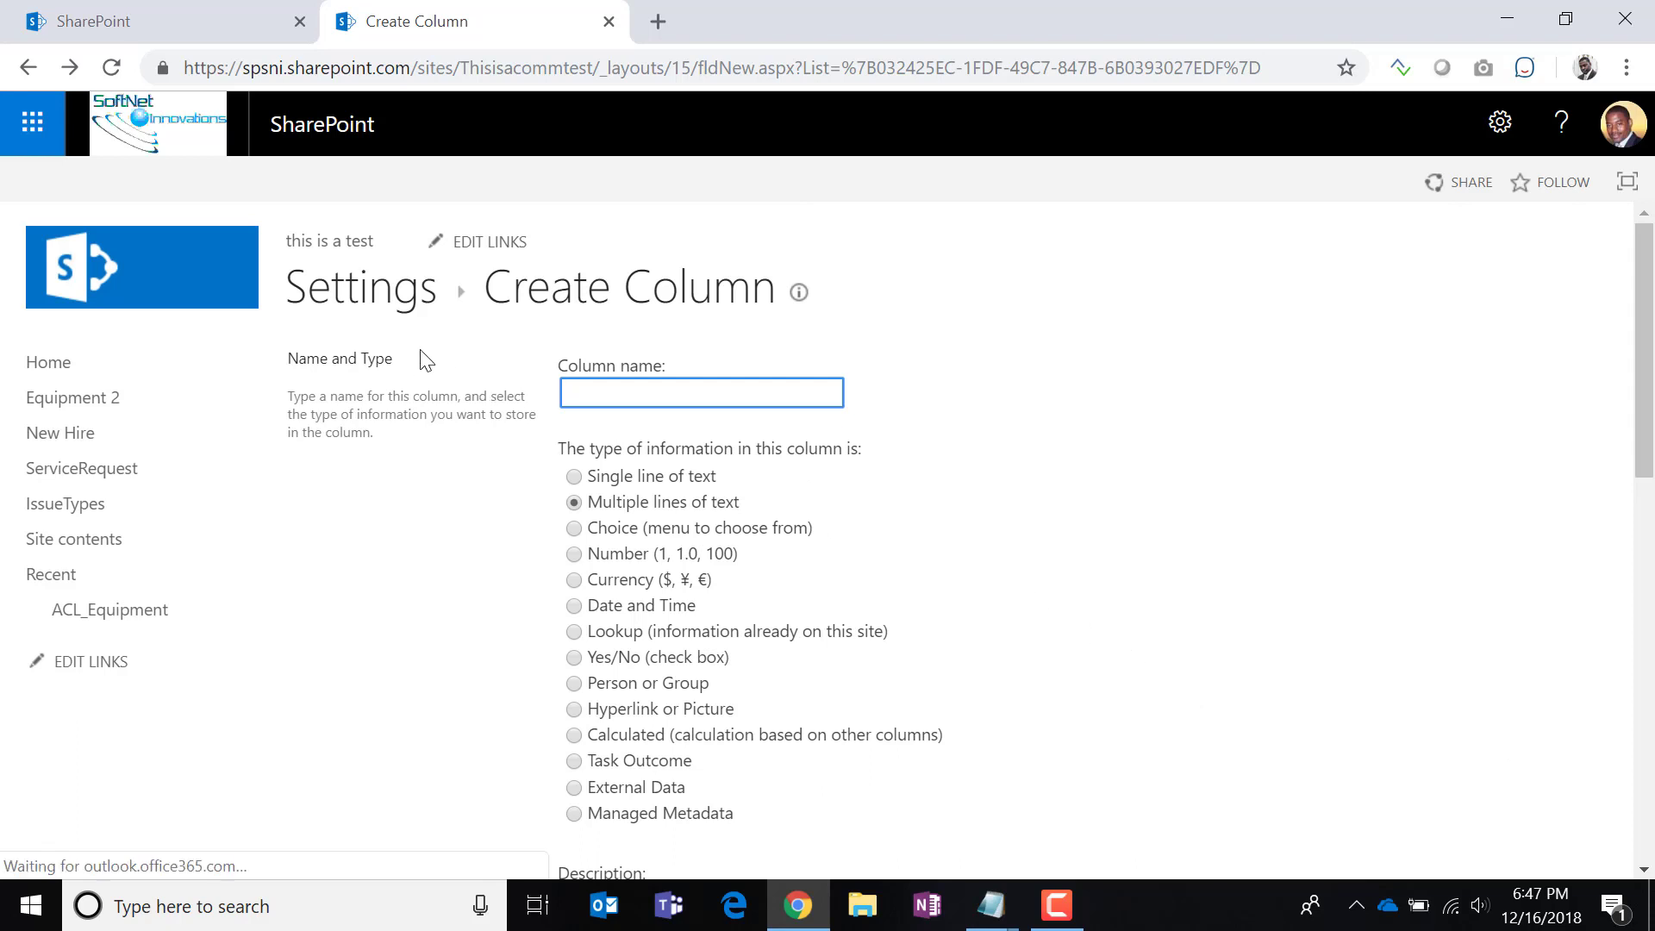
Open the earbuds request in Edit all mode, review its fields, and close without saving.
click(380, 287)
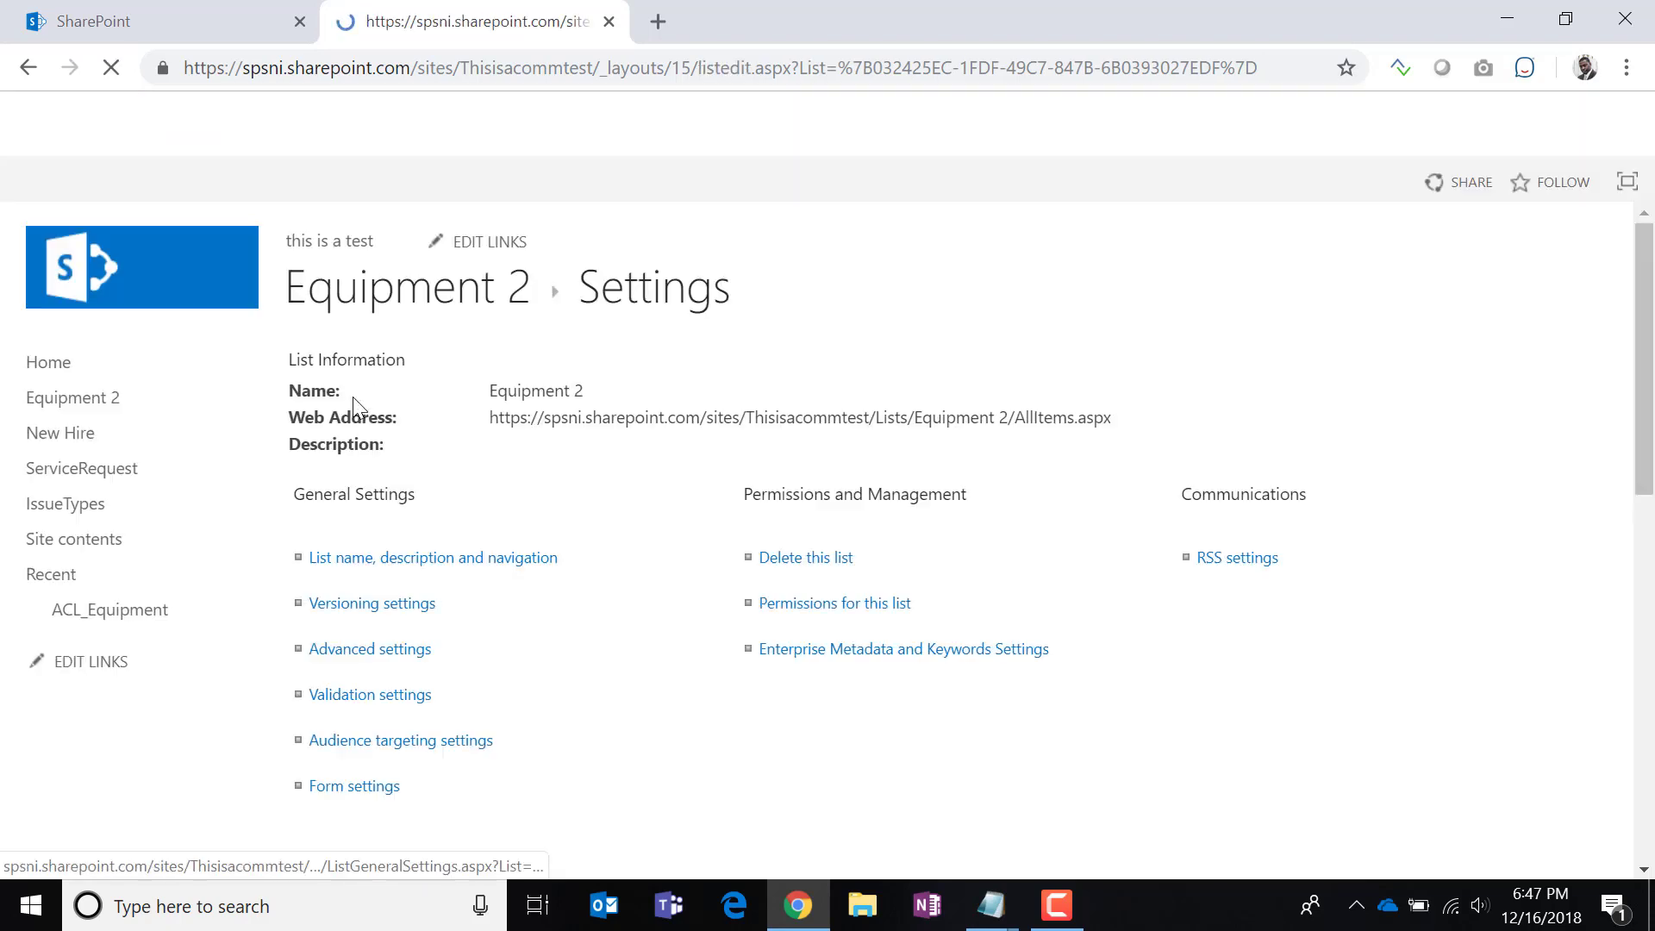
click(423, 283)
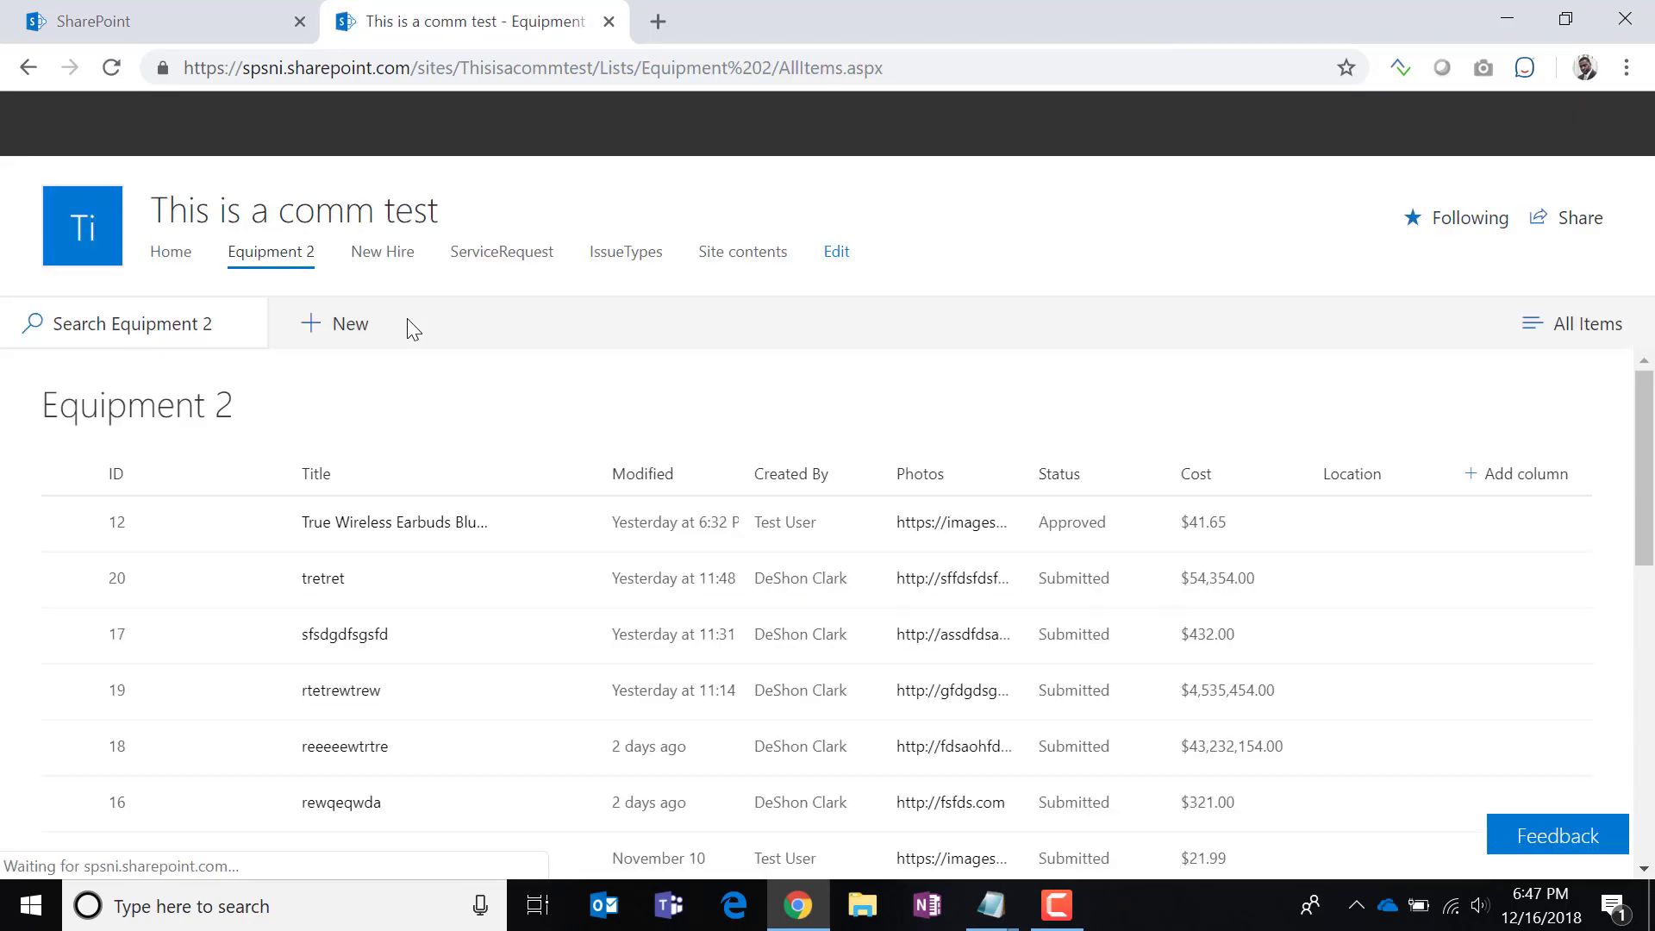
click(388, 535)
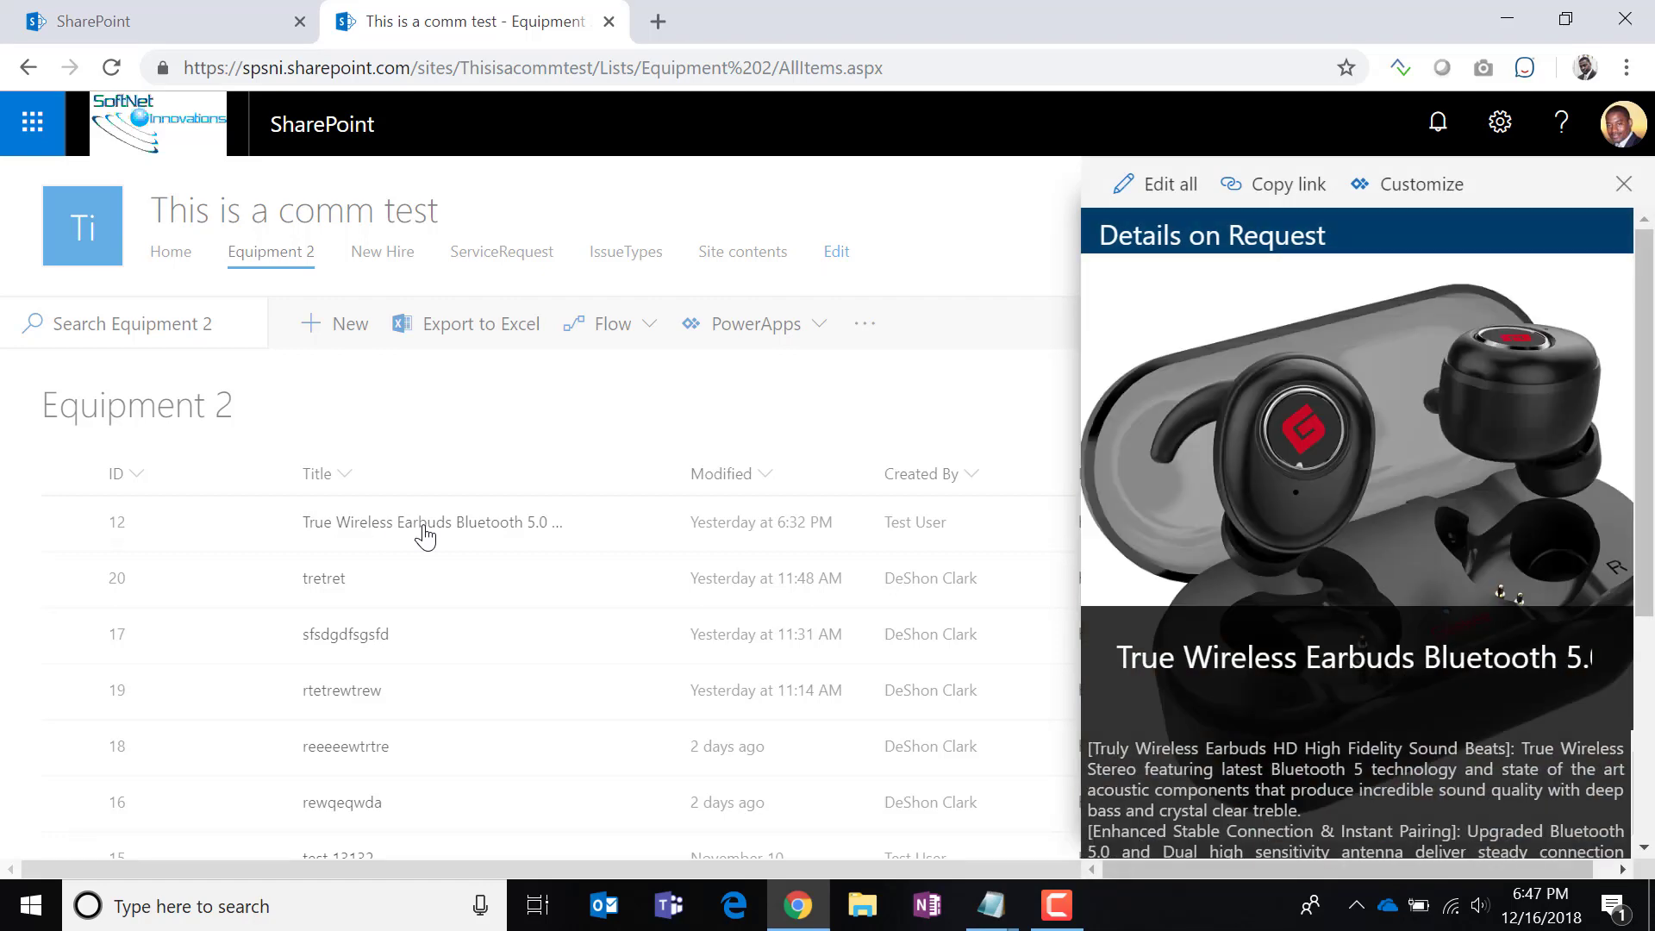
click(1173, 207)
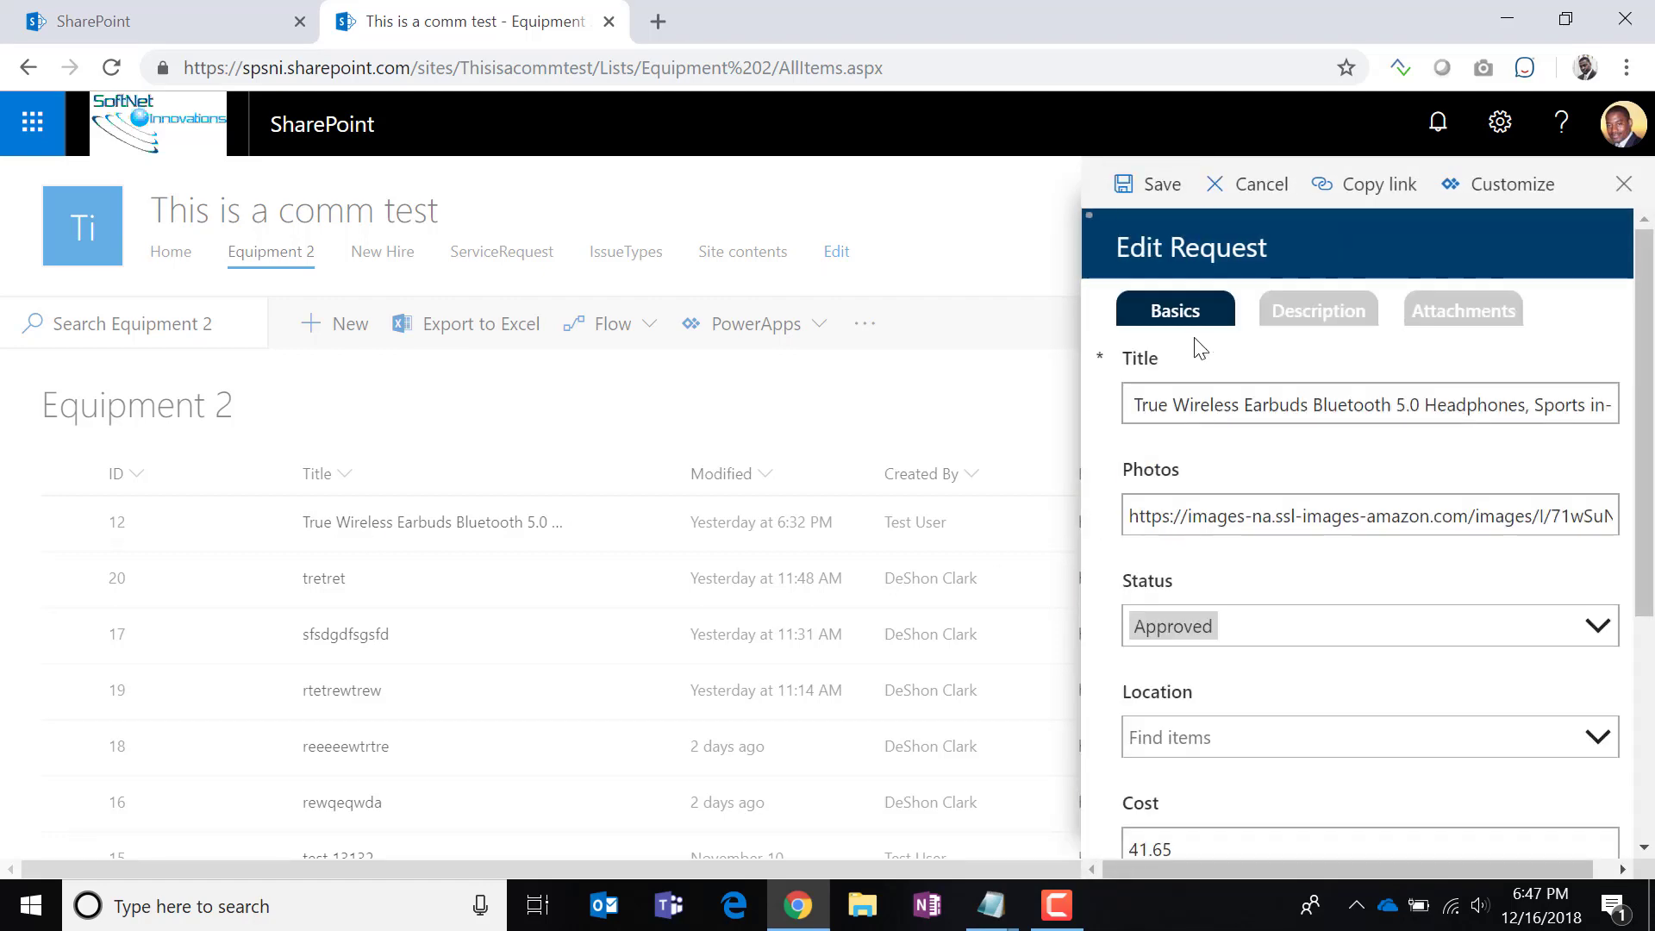
scroll(1281, 569, down, 3)
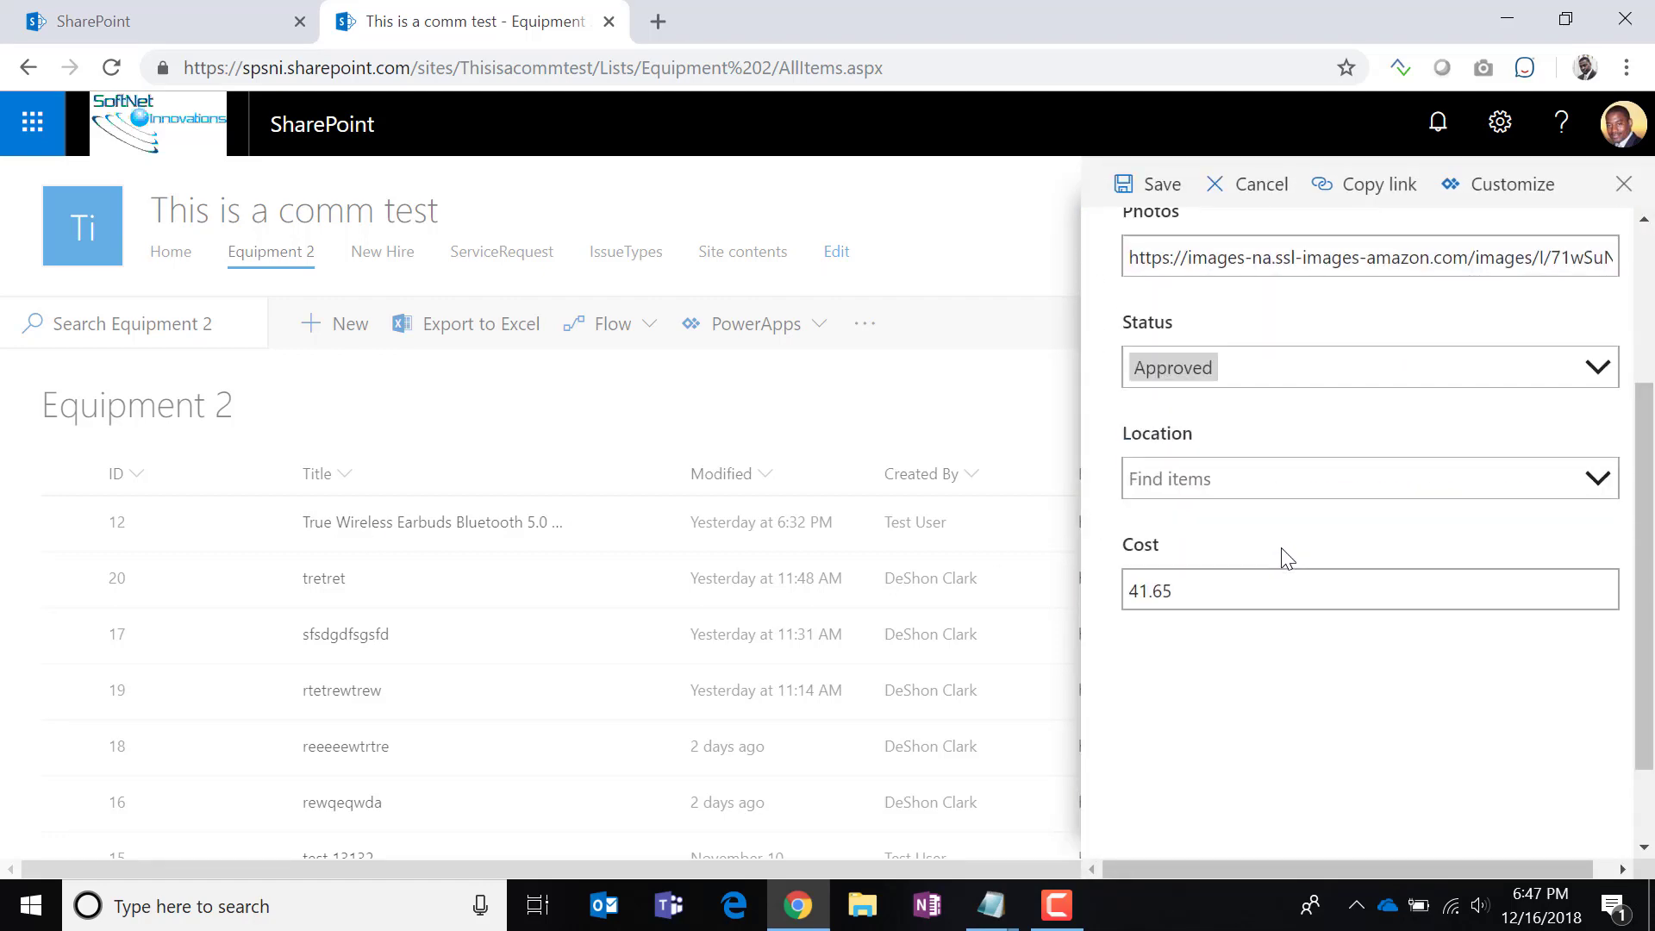
scroll(1282, 554, up, 3)
scroll(1515, 333, down, 5)
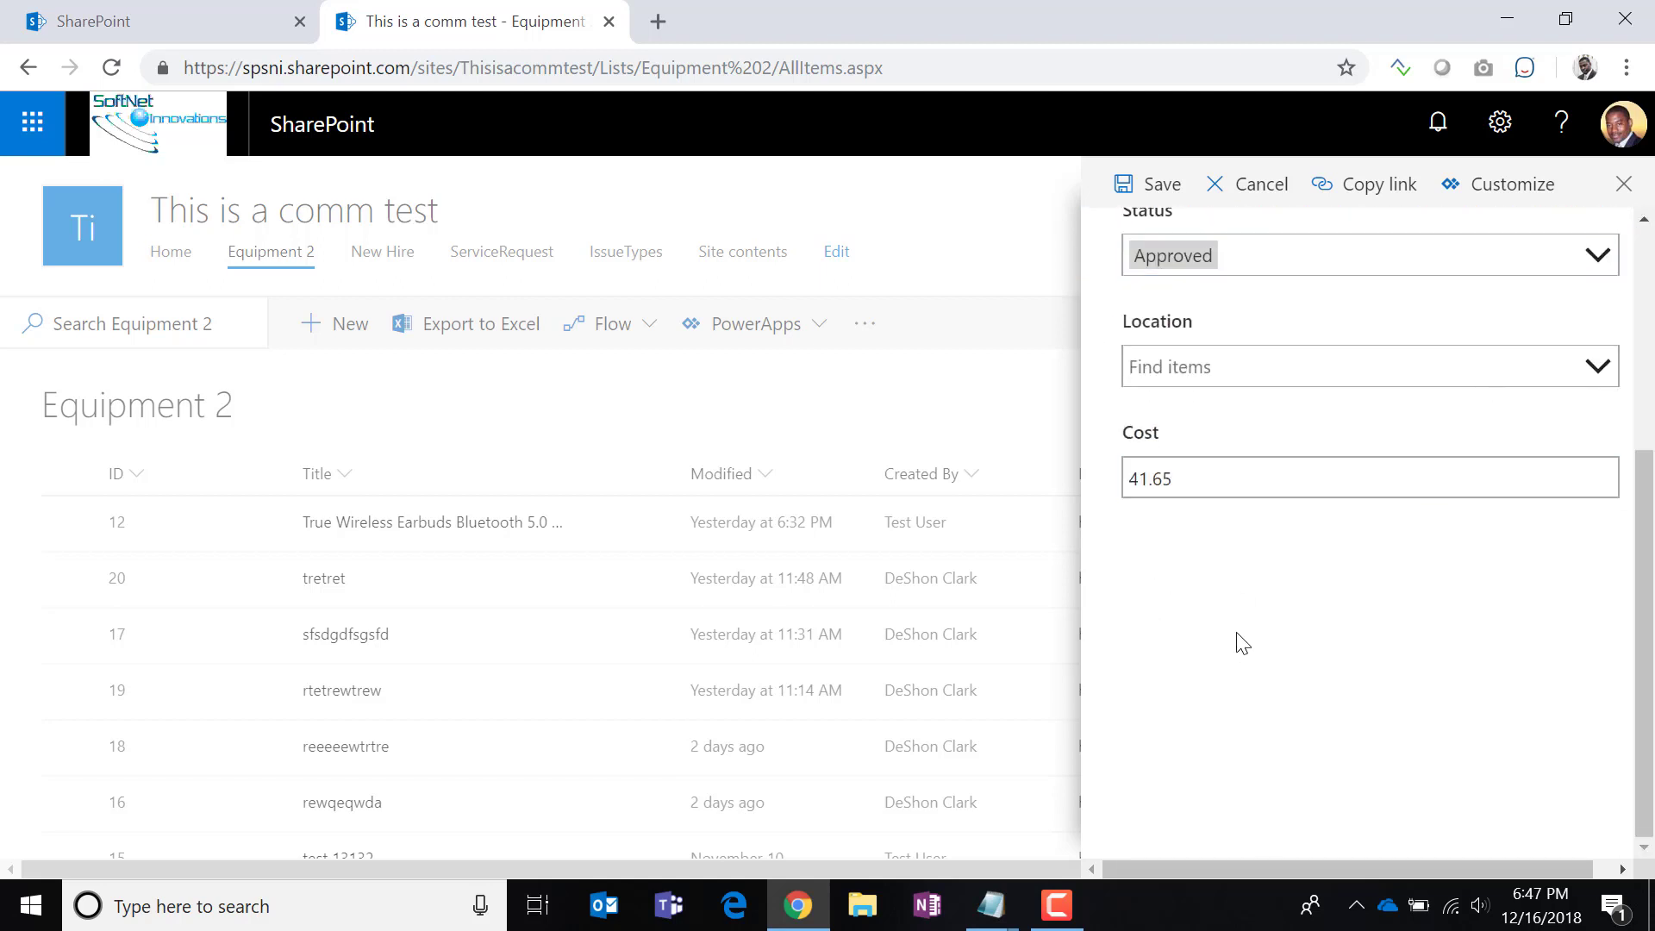
scroll(1293, 628, up, 3)
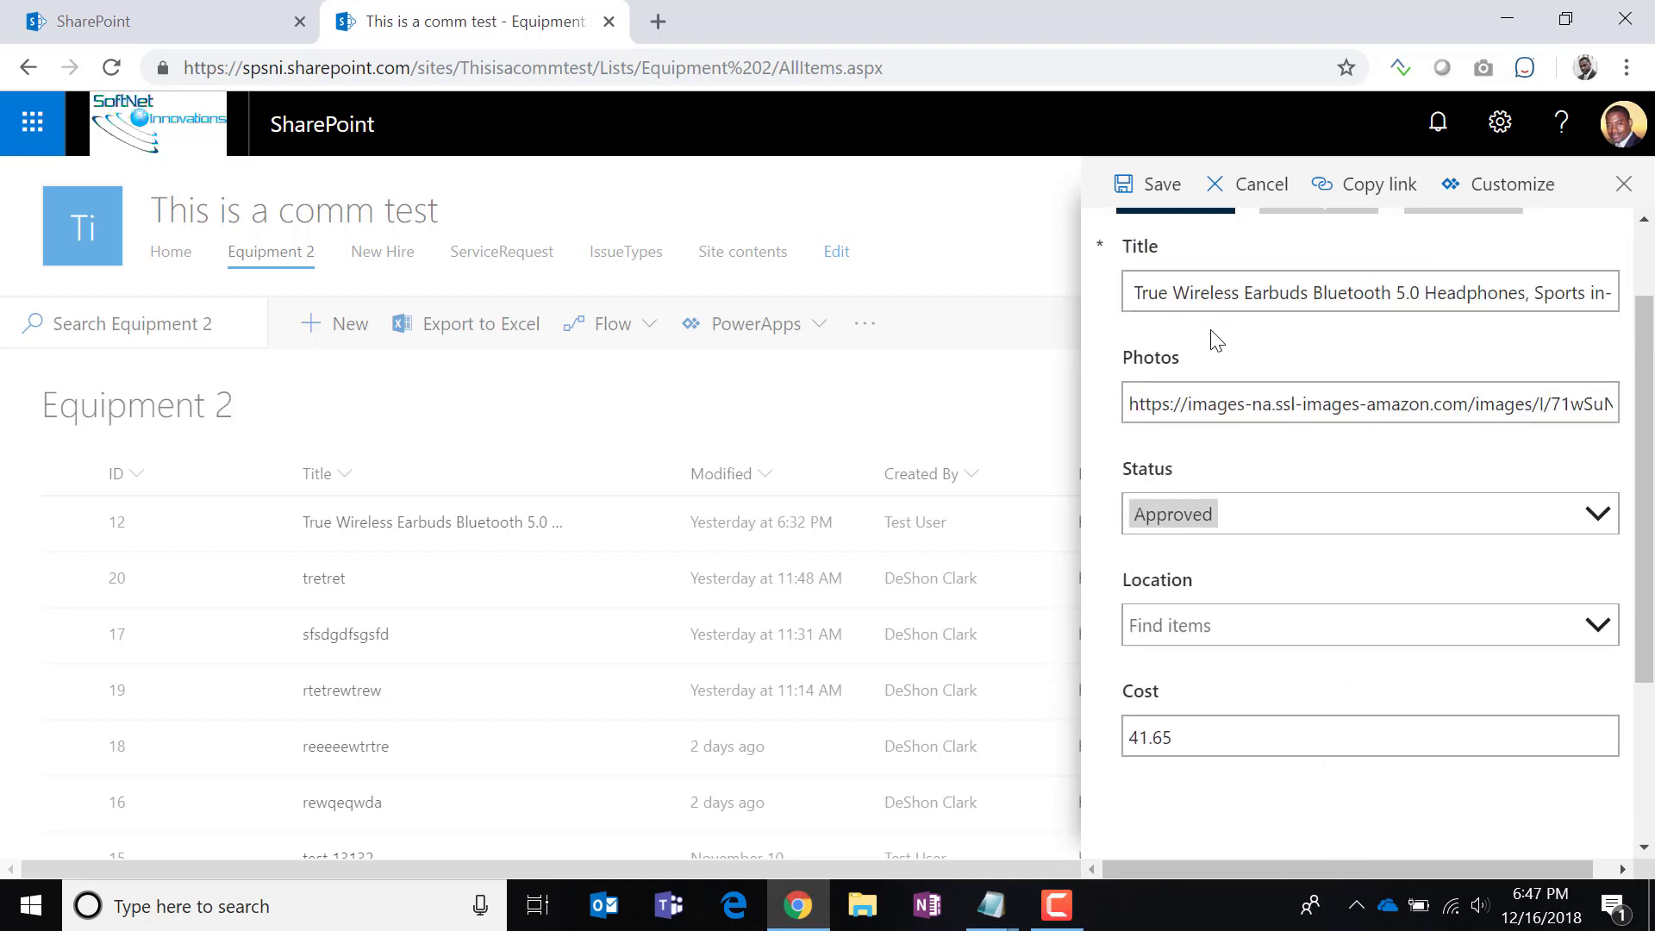
scroll(1311, 520, up, 2)
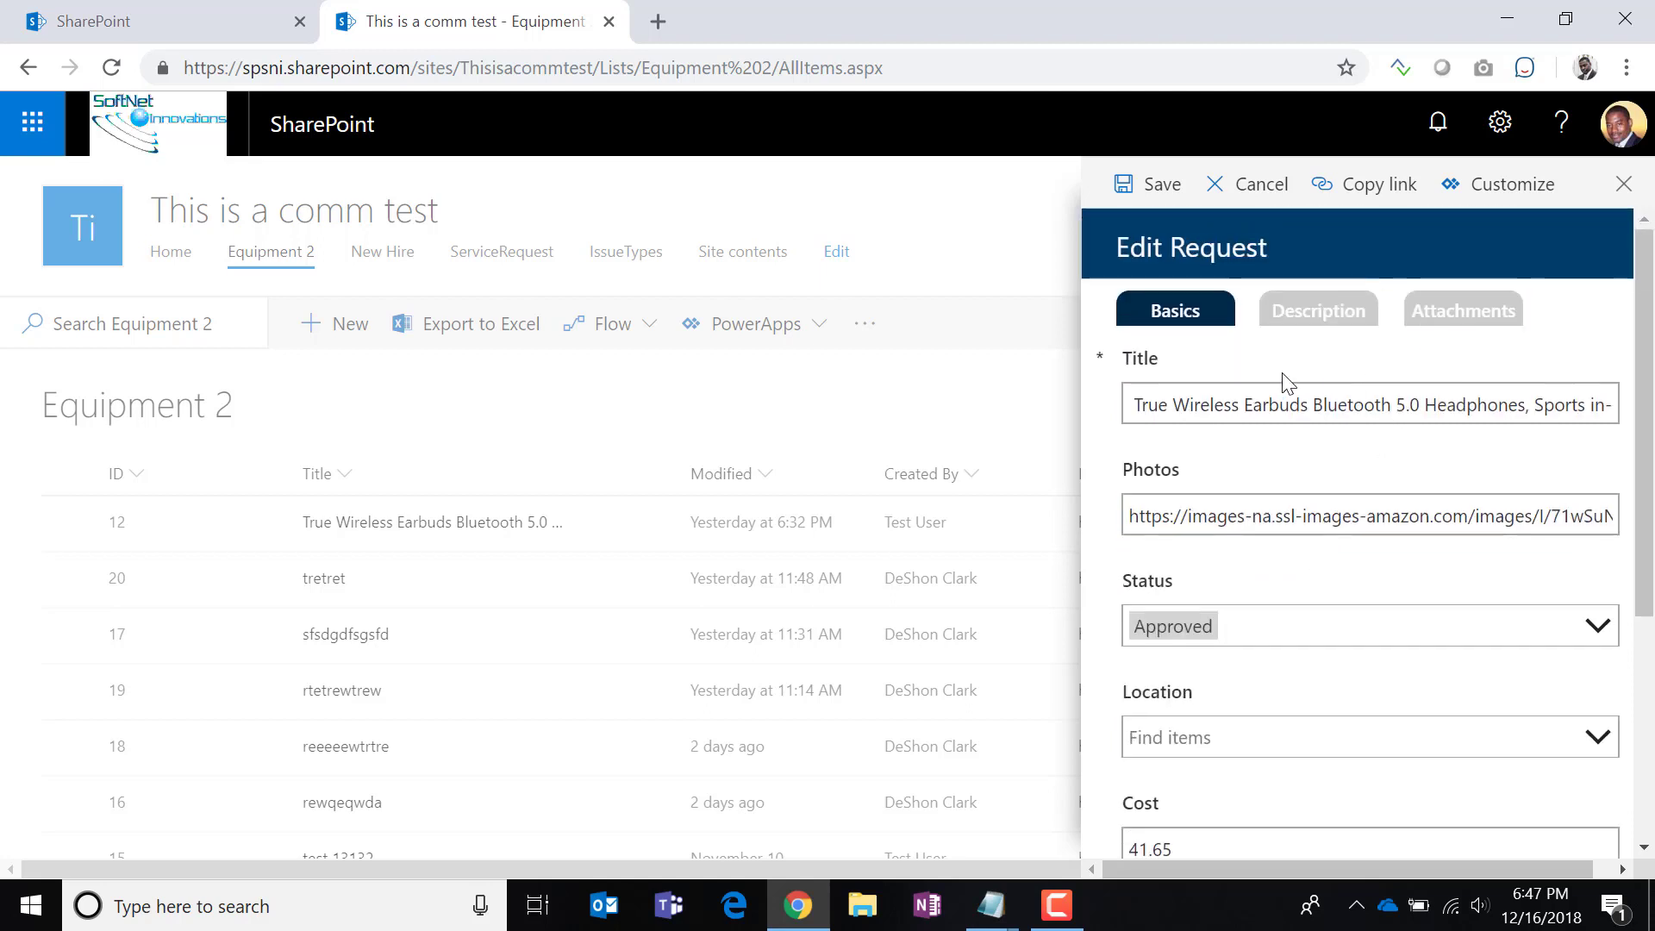
click(1624, 183)
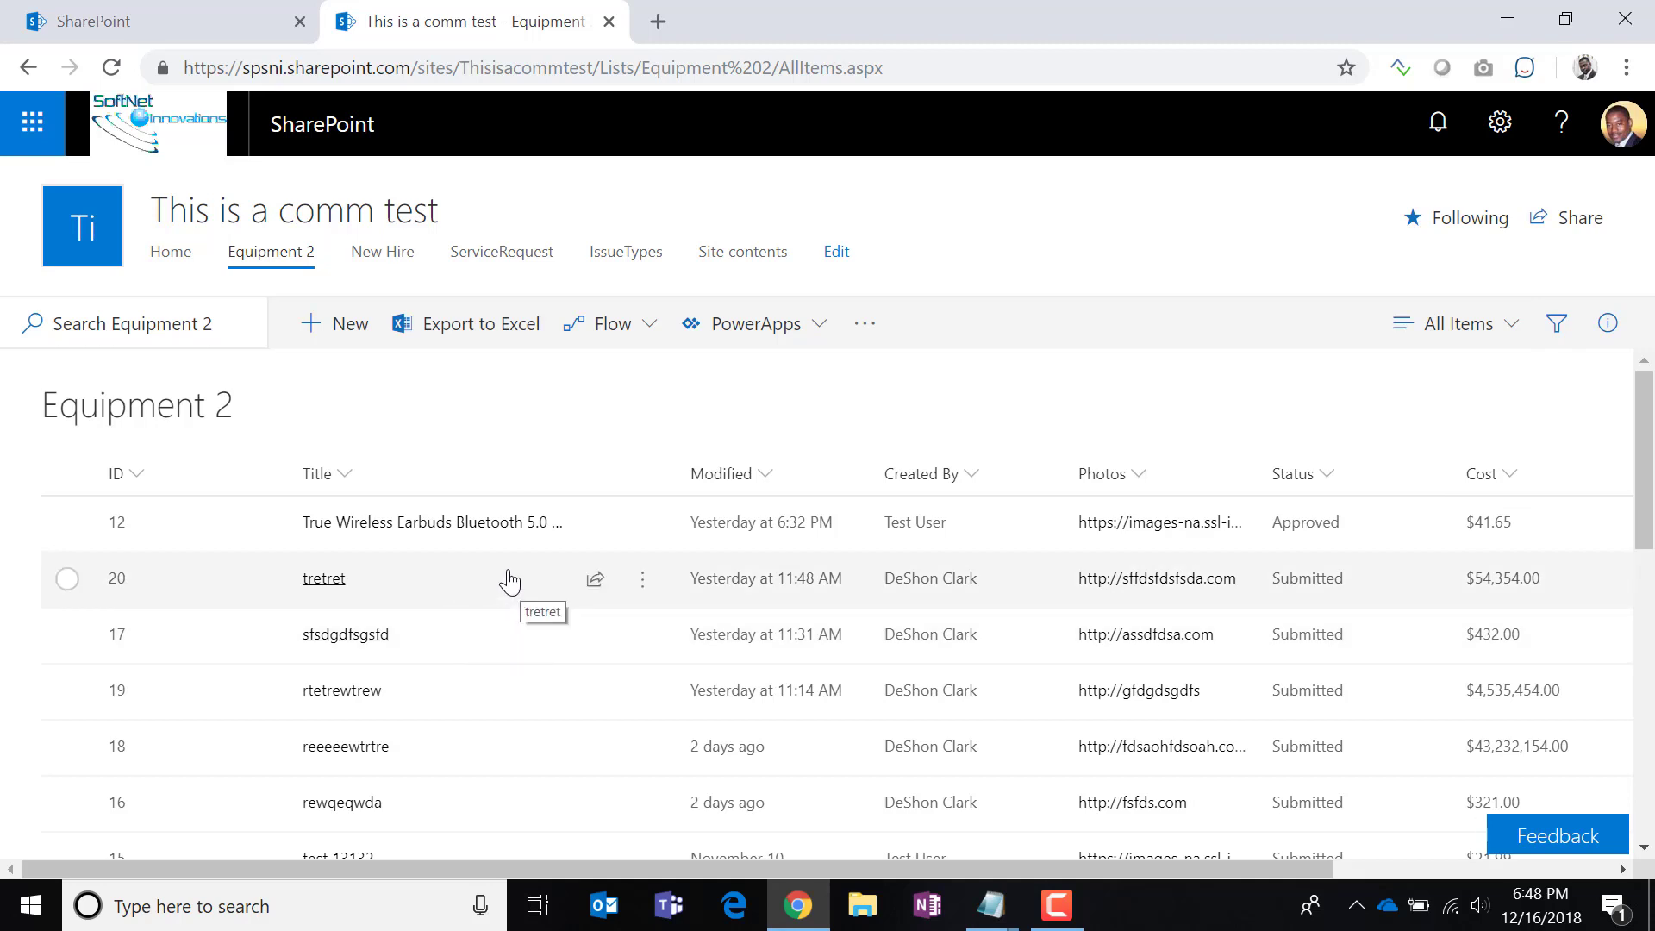
click(1498, 122)
From Site contents, create a new blank list named Comments.
click(1390, 379)
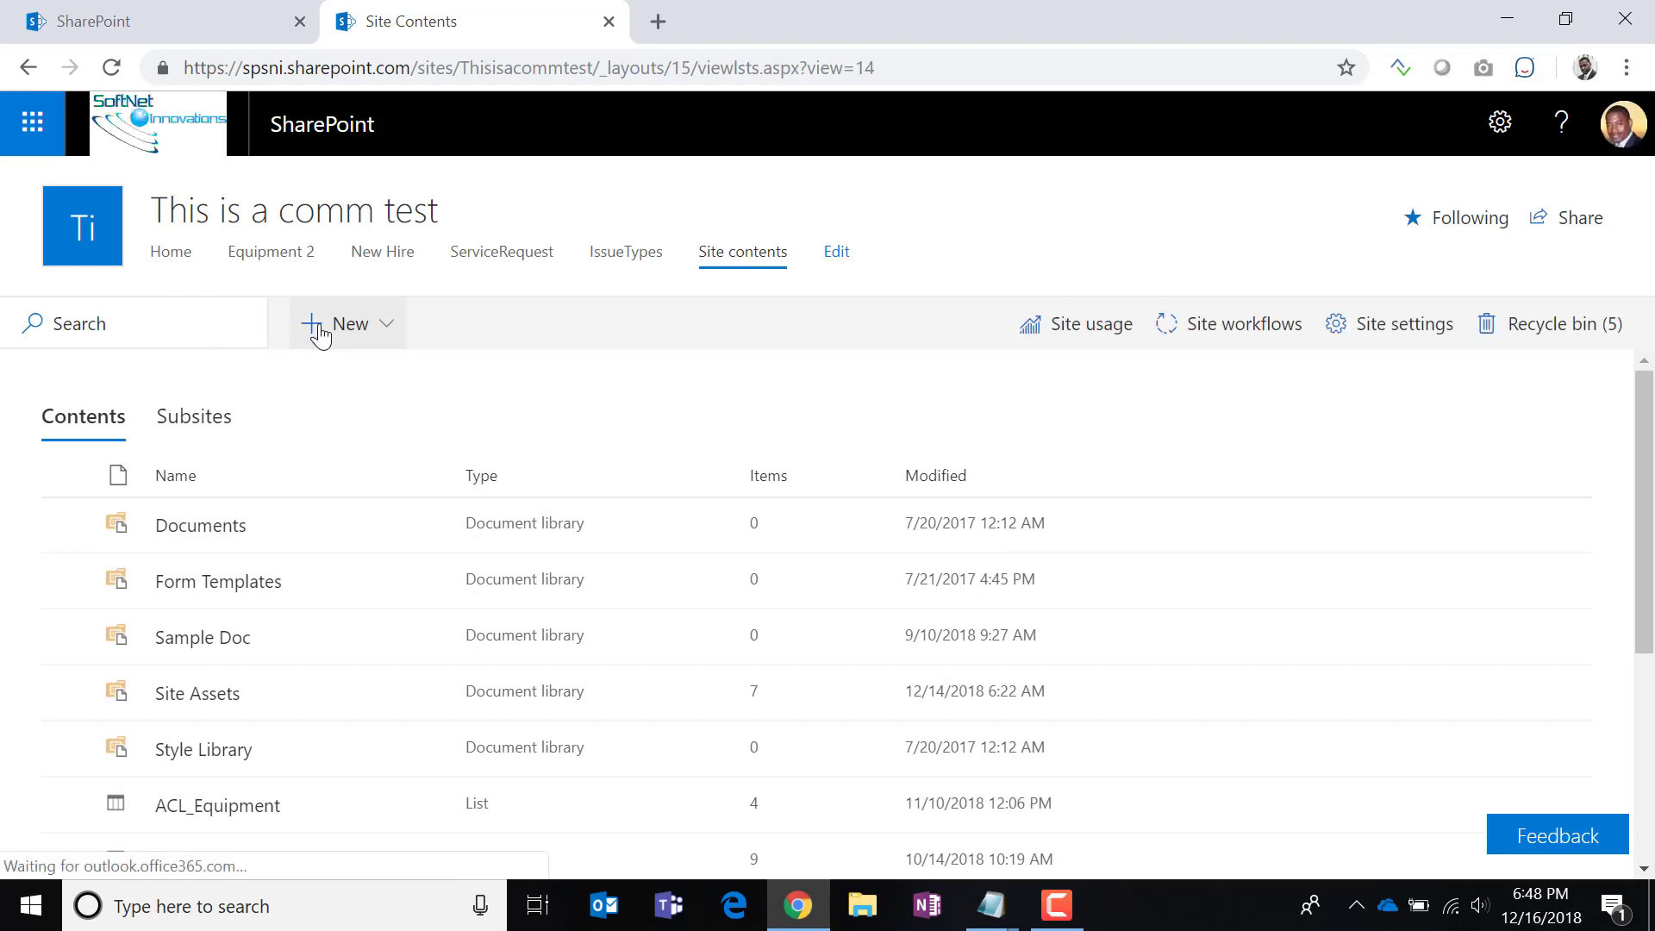
click(321, 328)
click(332, 376)
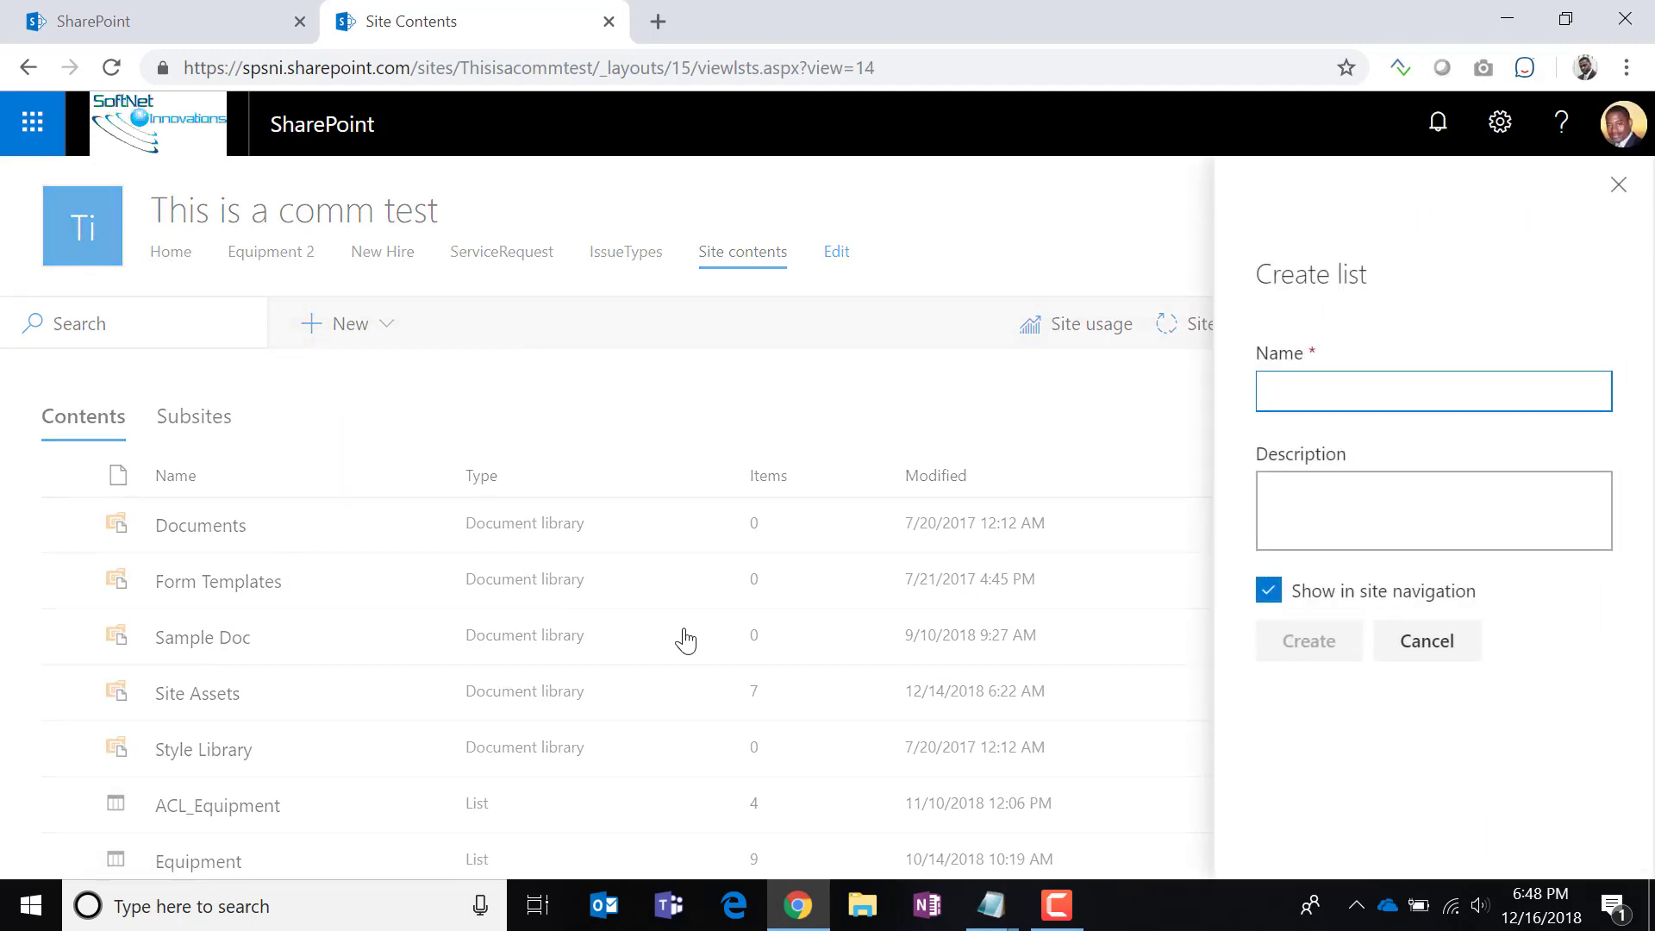
text(Comments)
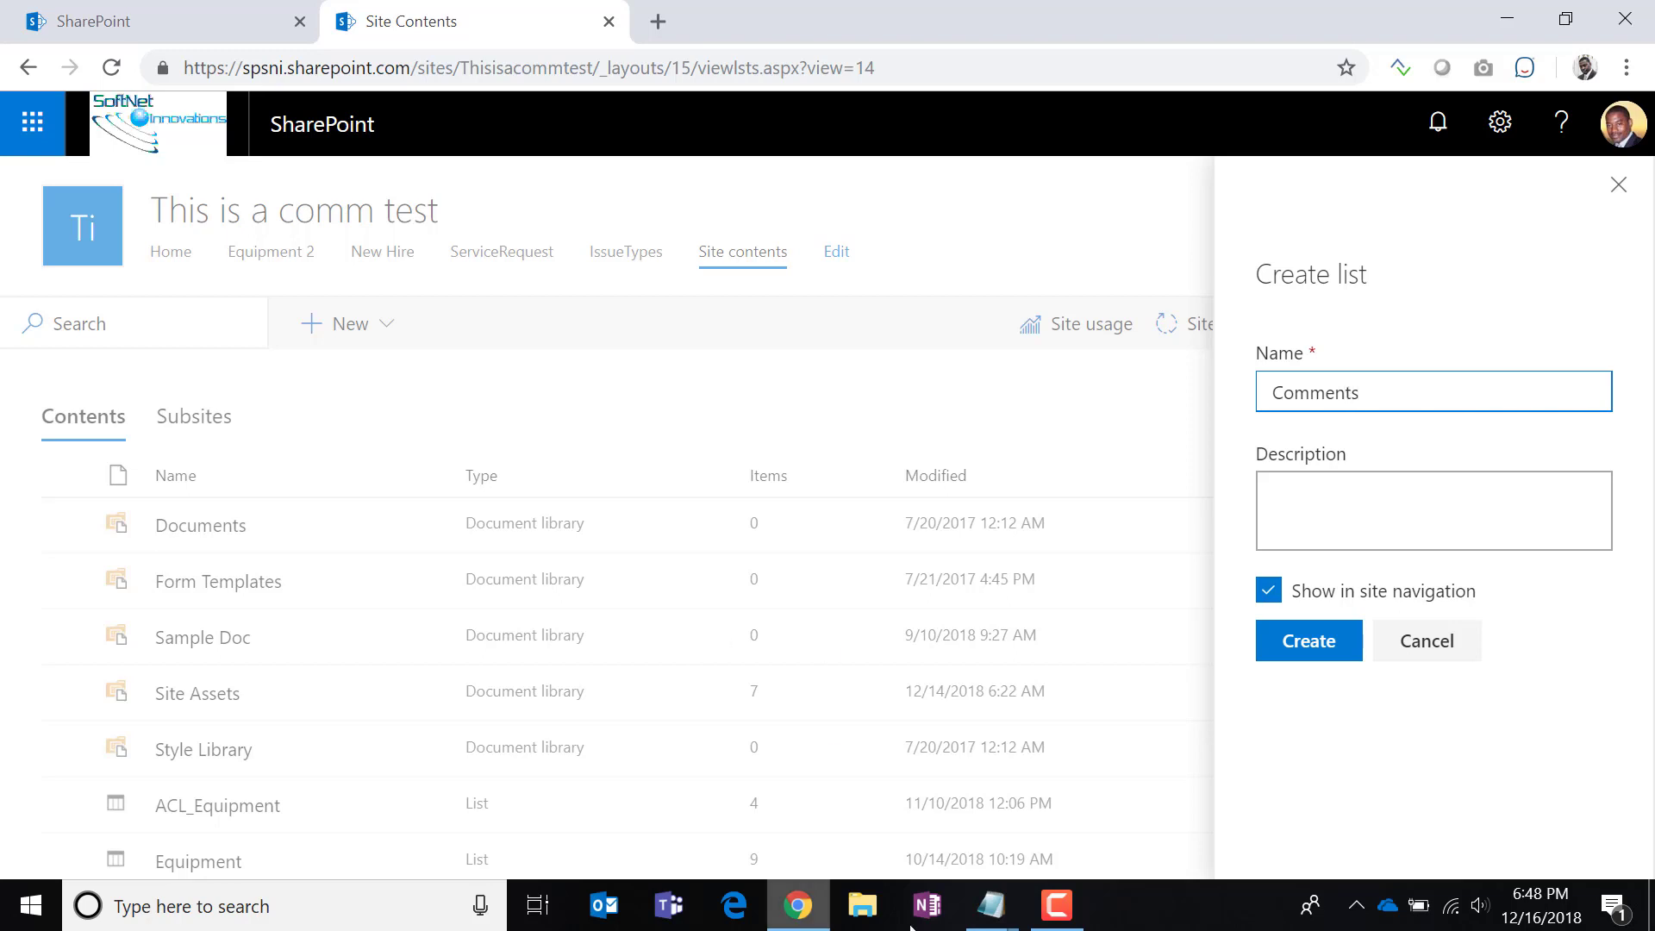
click(1279, 655)
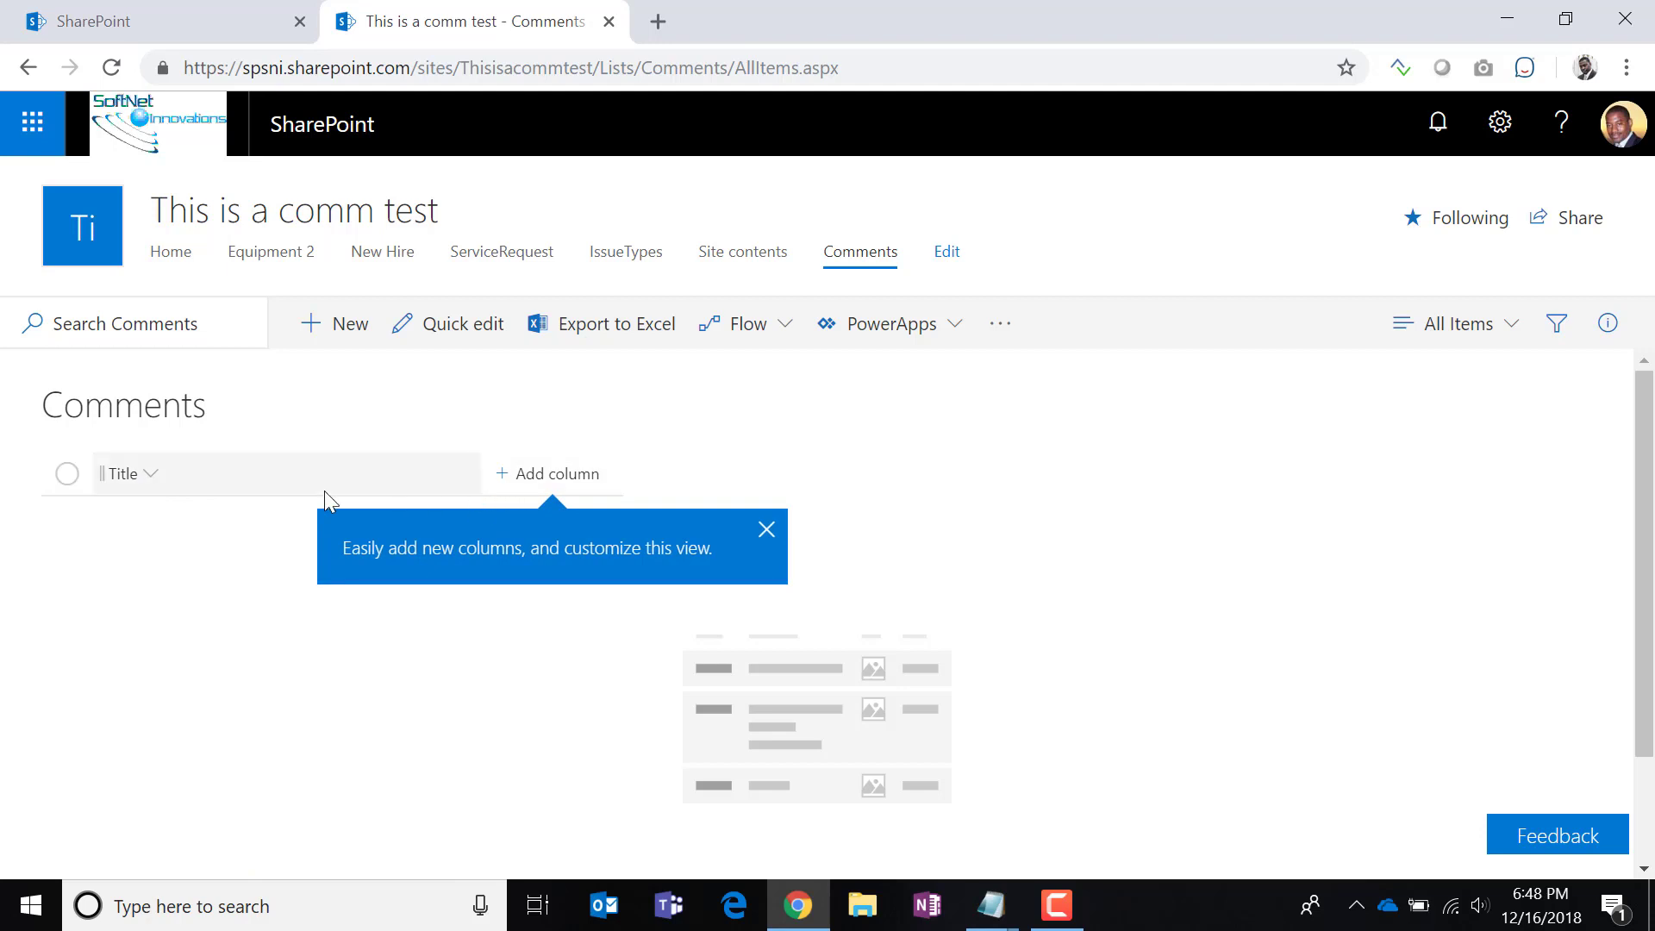
In the Comments list settings, rename the Title column to Application and save.
click(1488, 138)
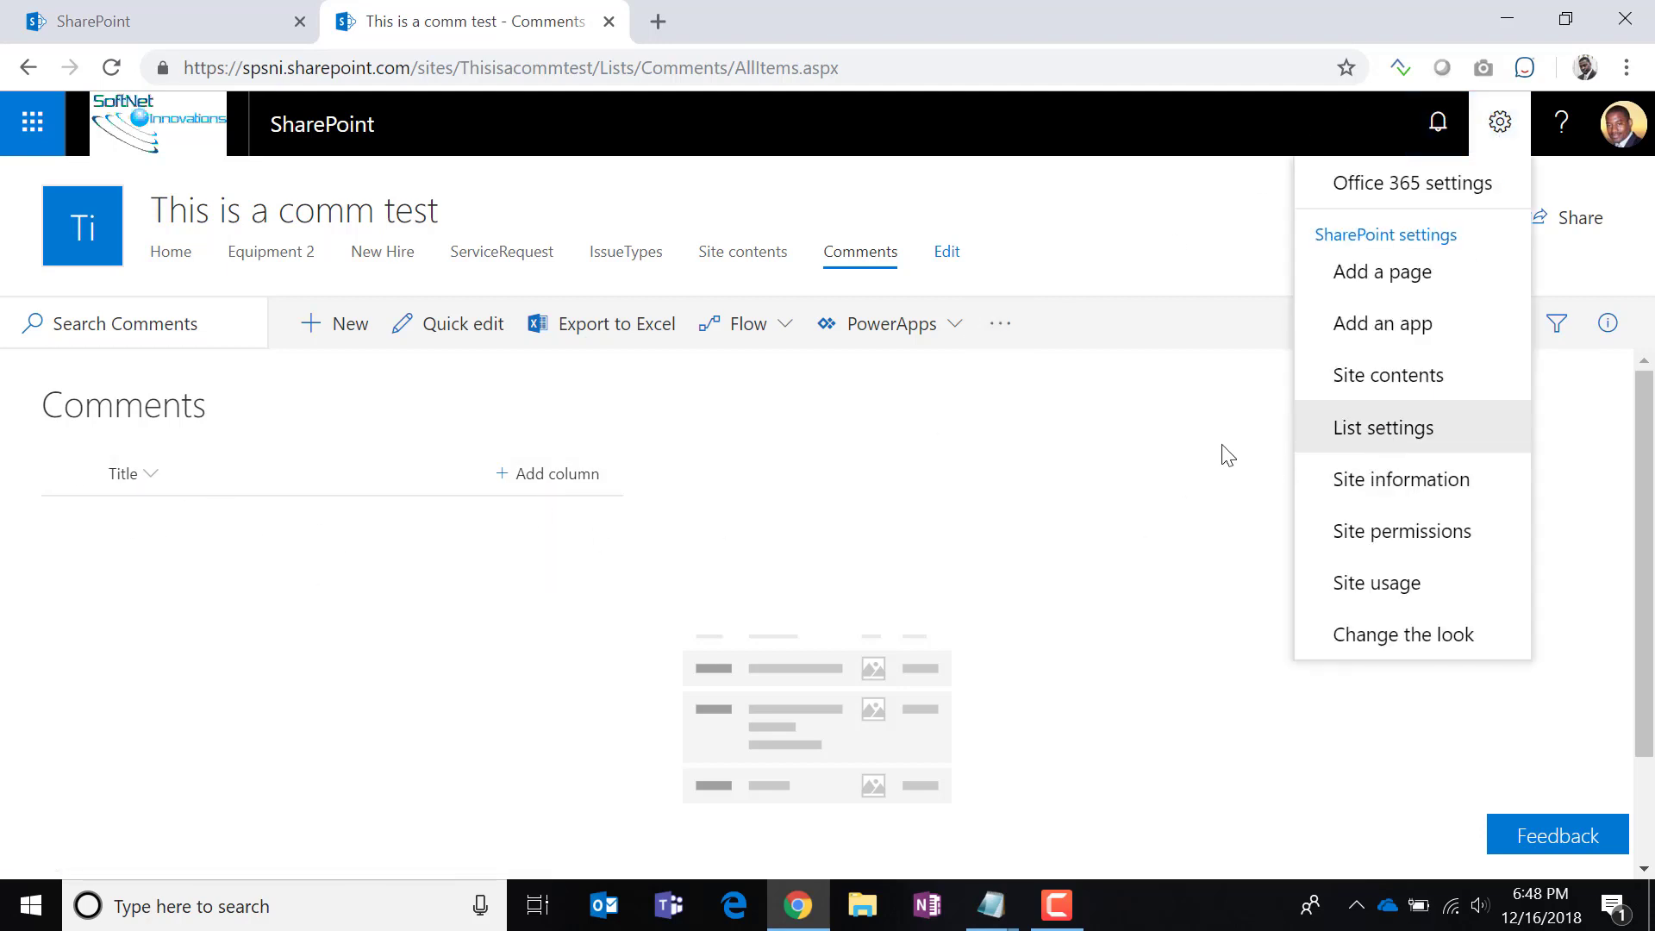
click(1369, 428)
scroll(581, 687, down, 3)
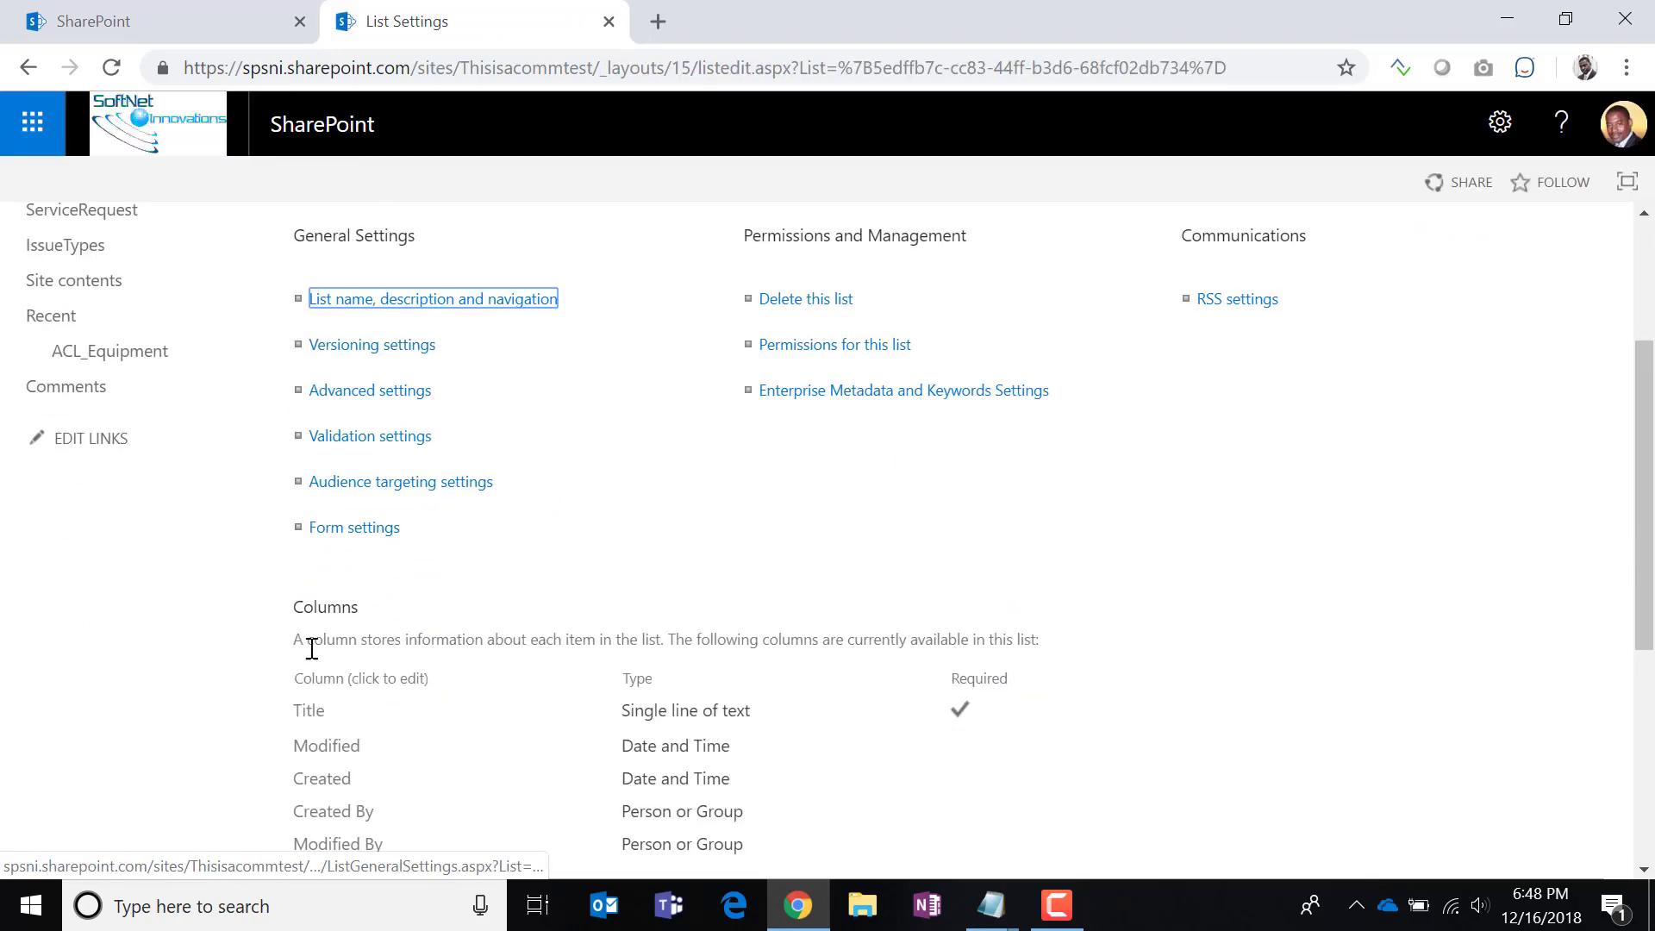
click(310, 712)
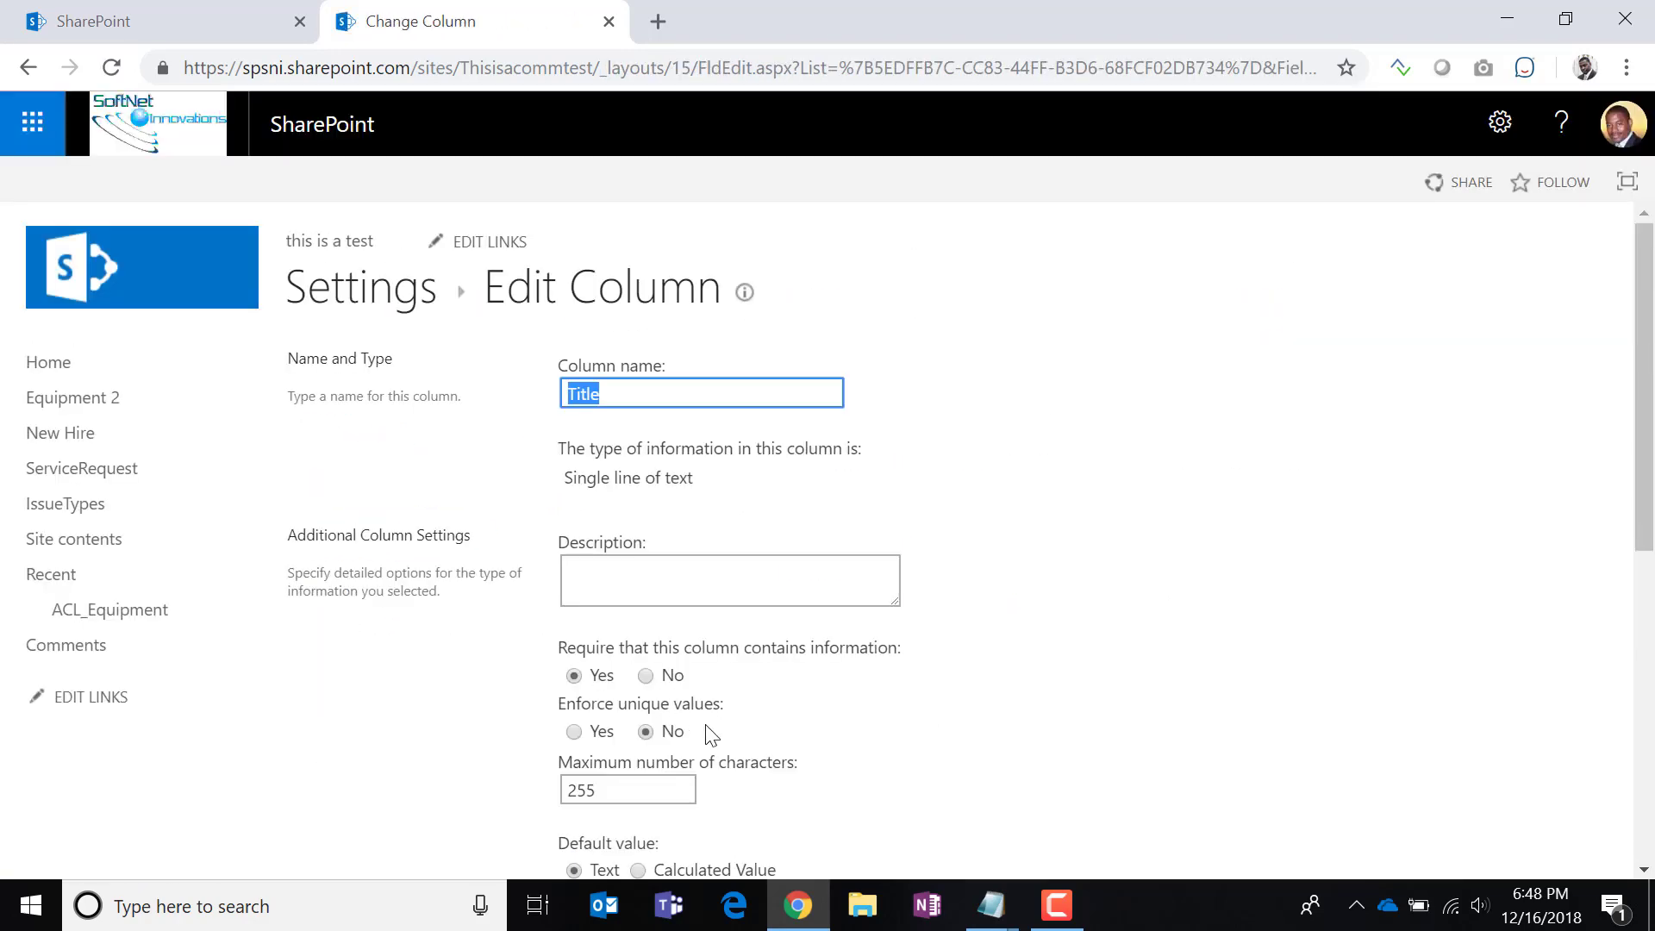
text(Application)
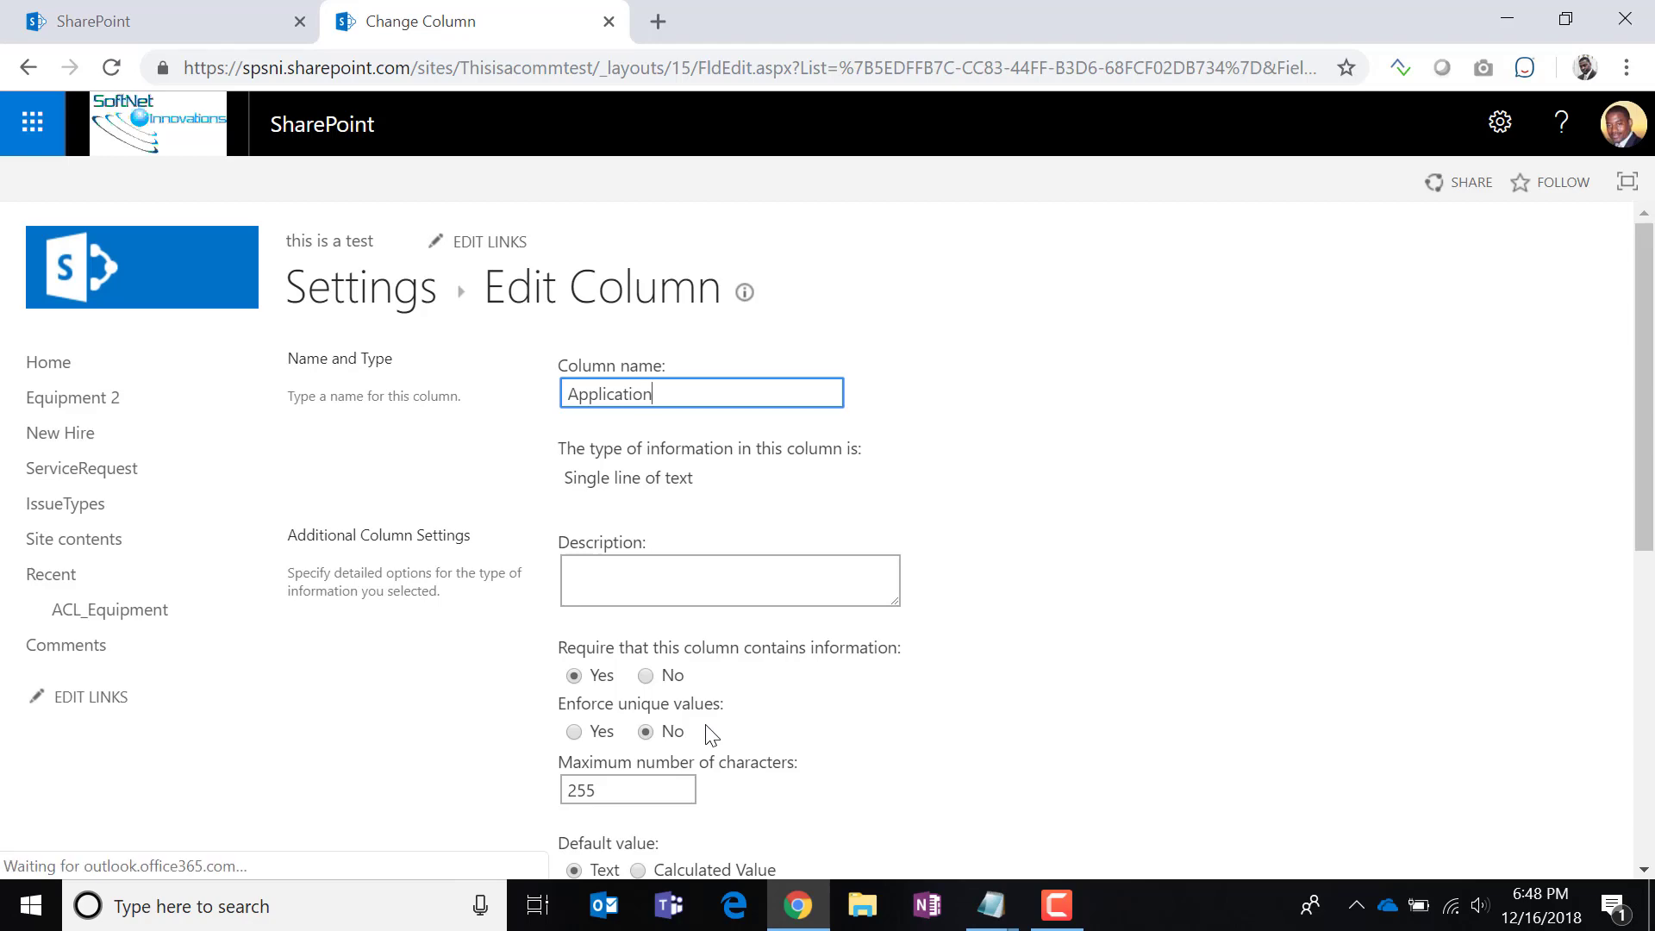
click(1242, 653)
scroll(1242, 652, down, 1)
scroll(1243, 652, down, 5)
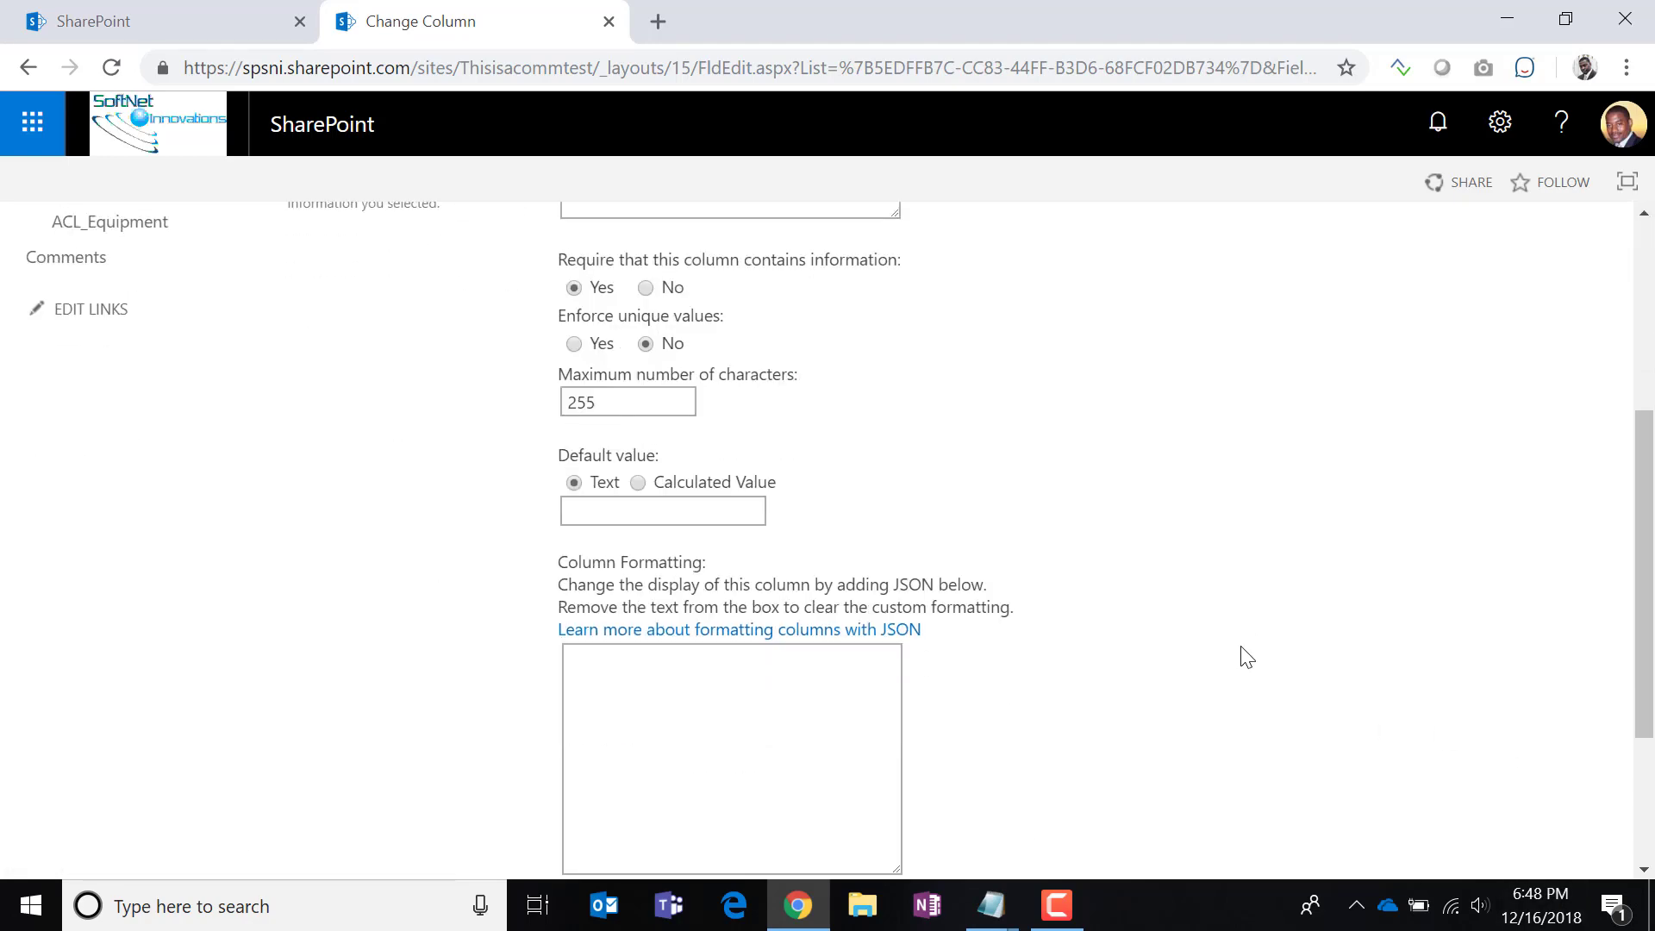
click(1466, 735)
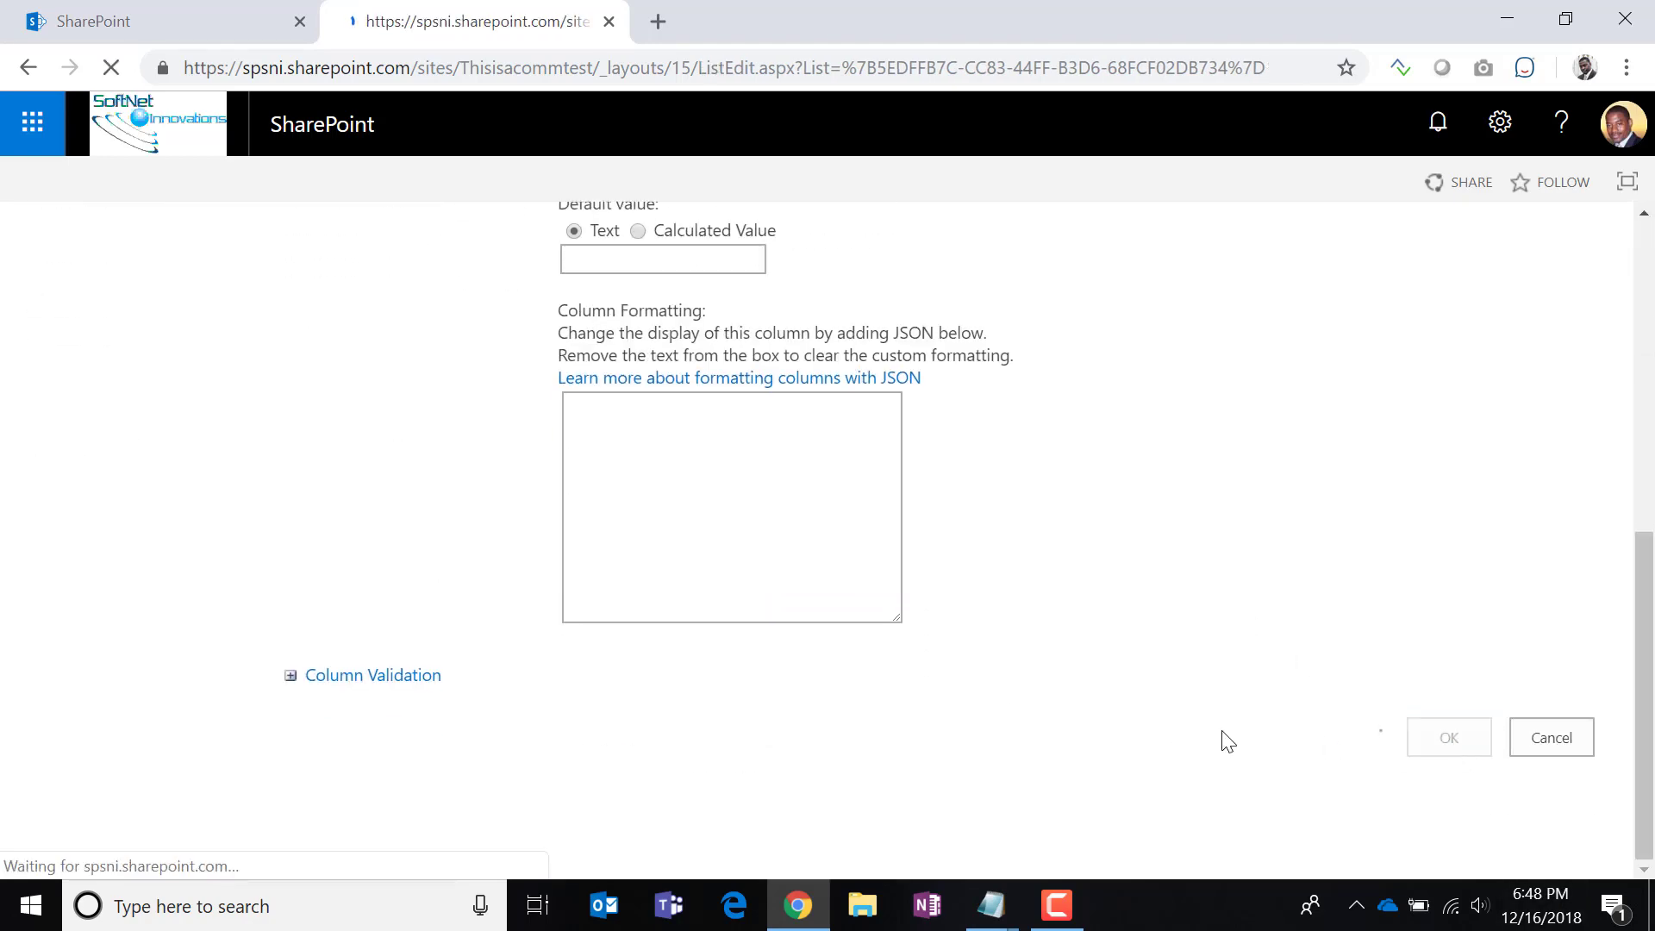
scroll(1223, 739, down, 5)
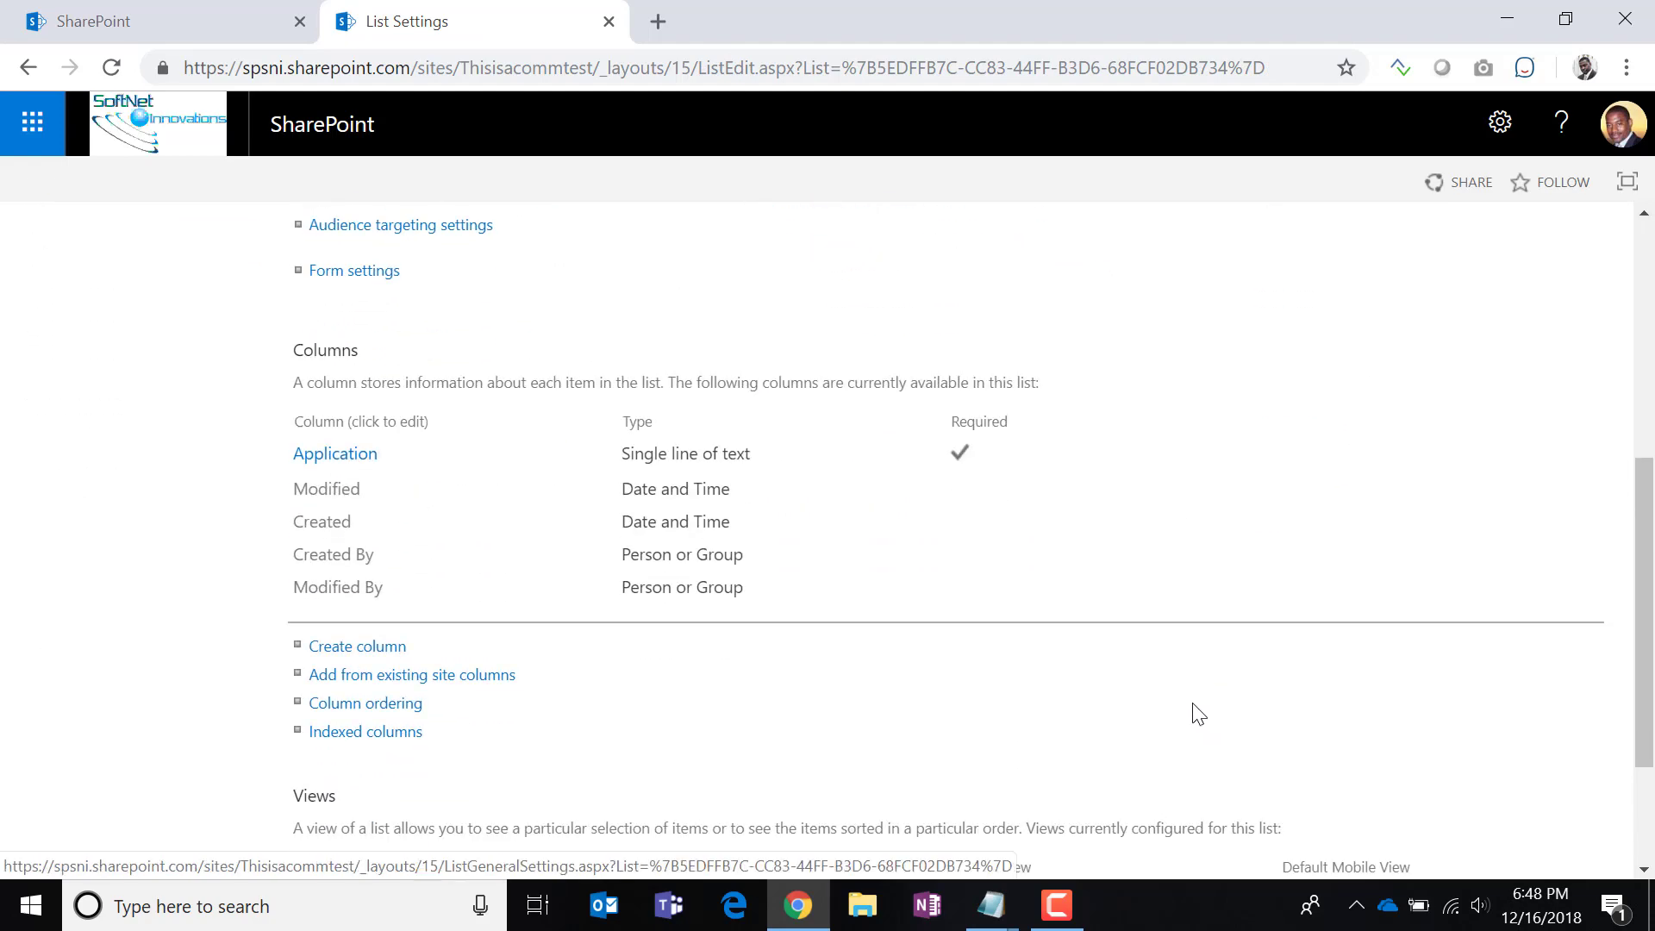
scroll(1191, 714, up, 1)
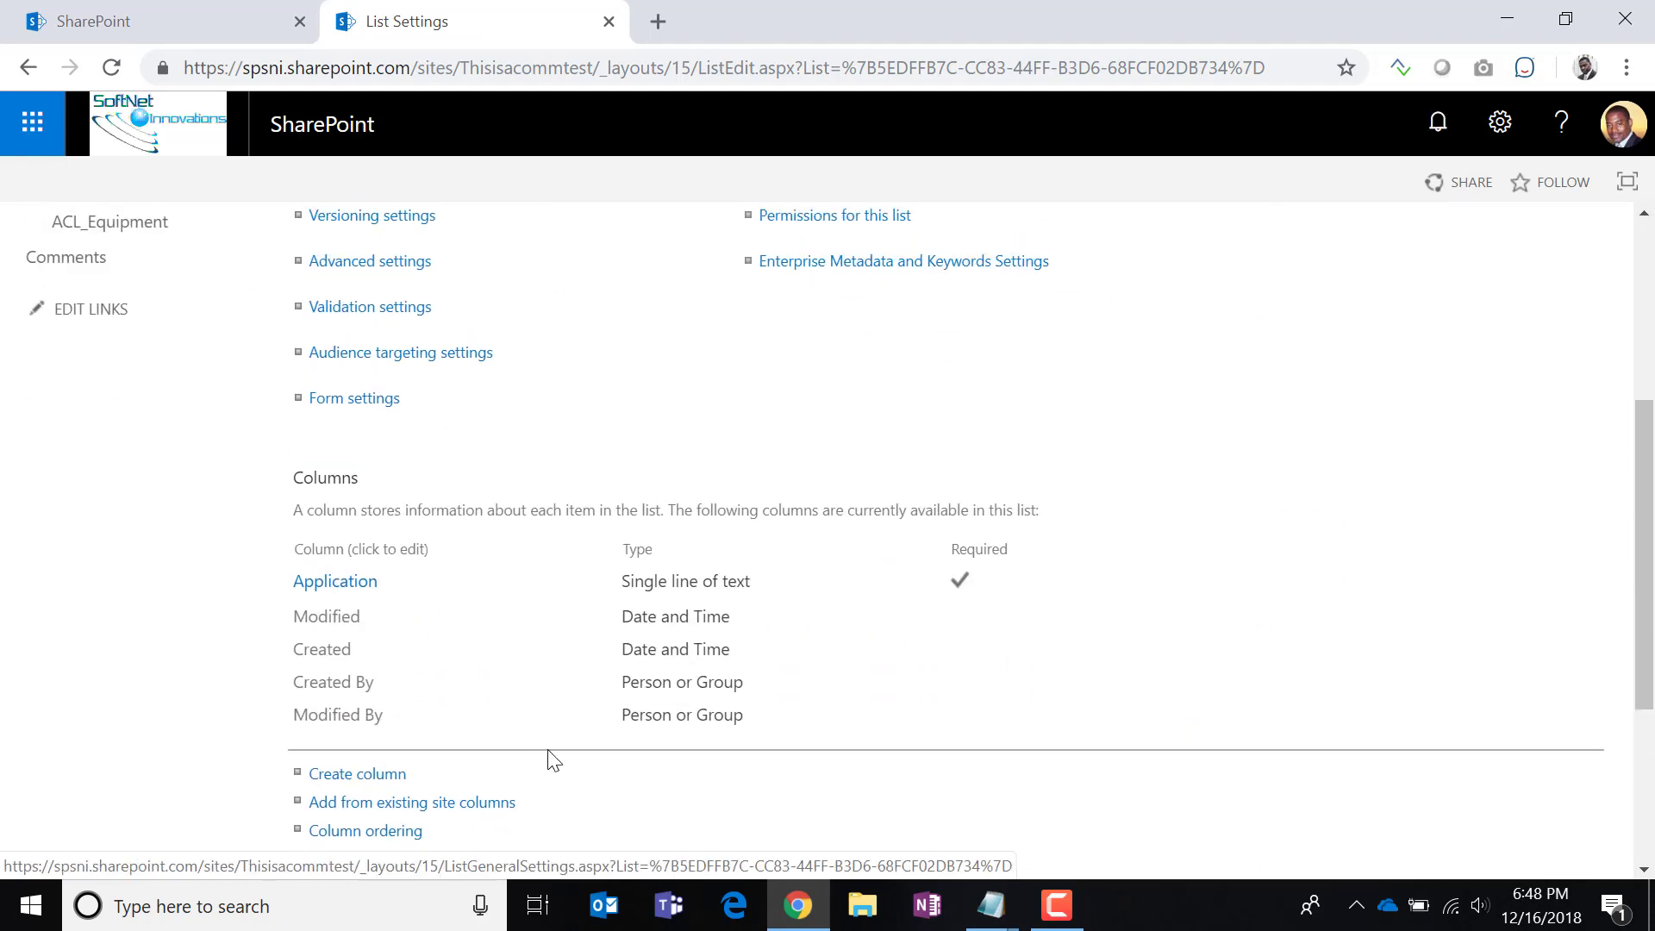
Add a Number column named ItemId with 0 decimal places to the Comments list.
click(379, 774)
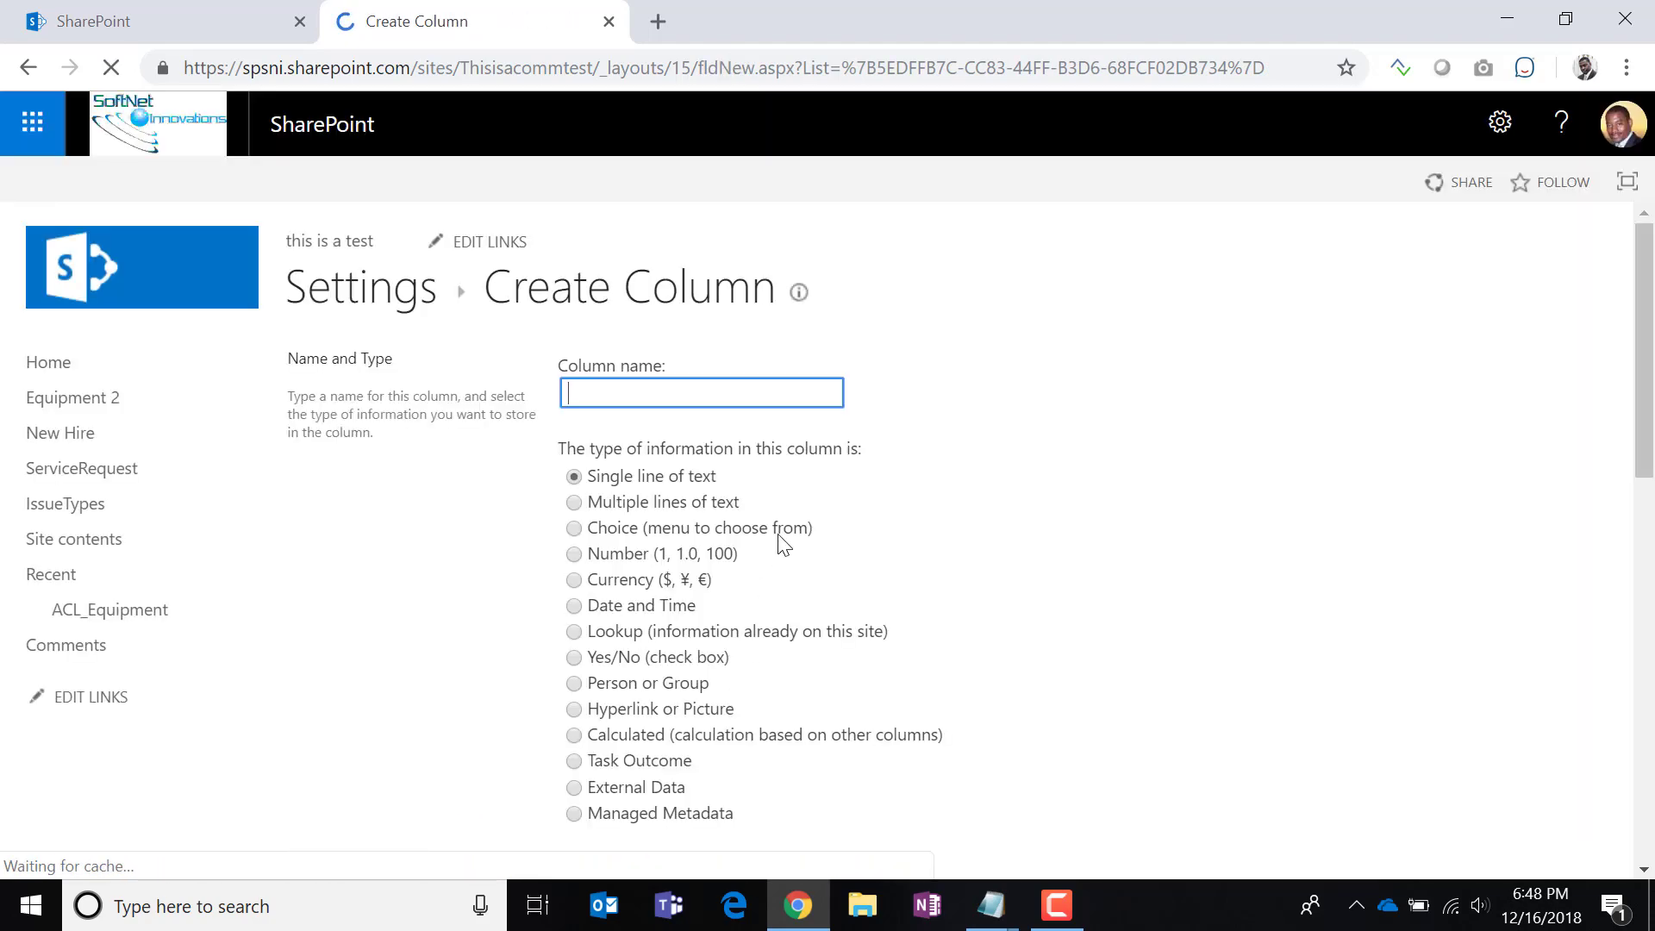
text(ItemI)
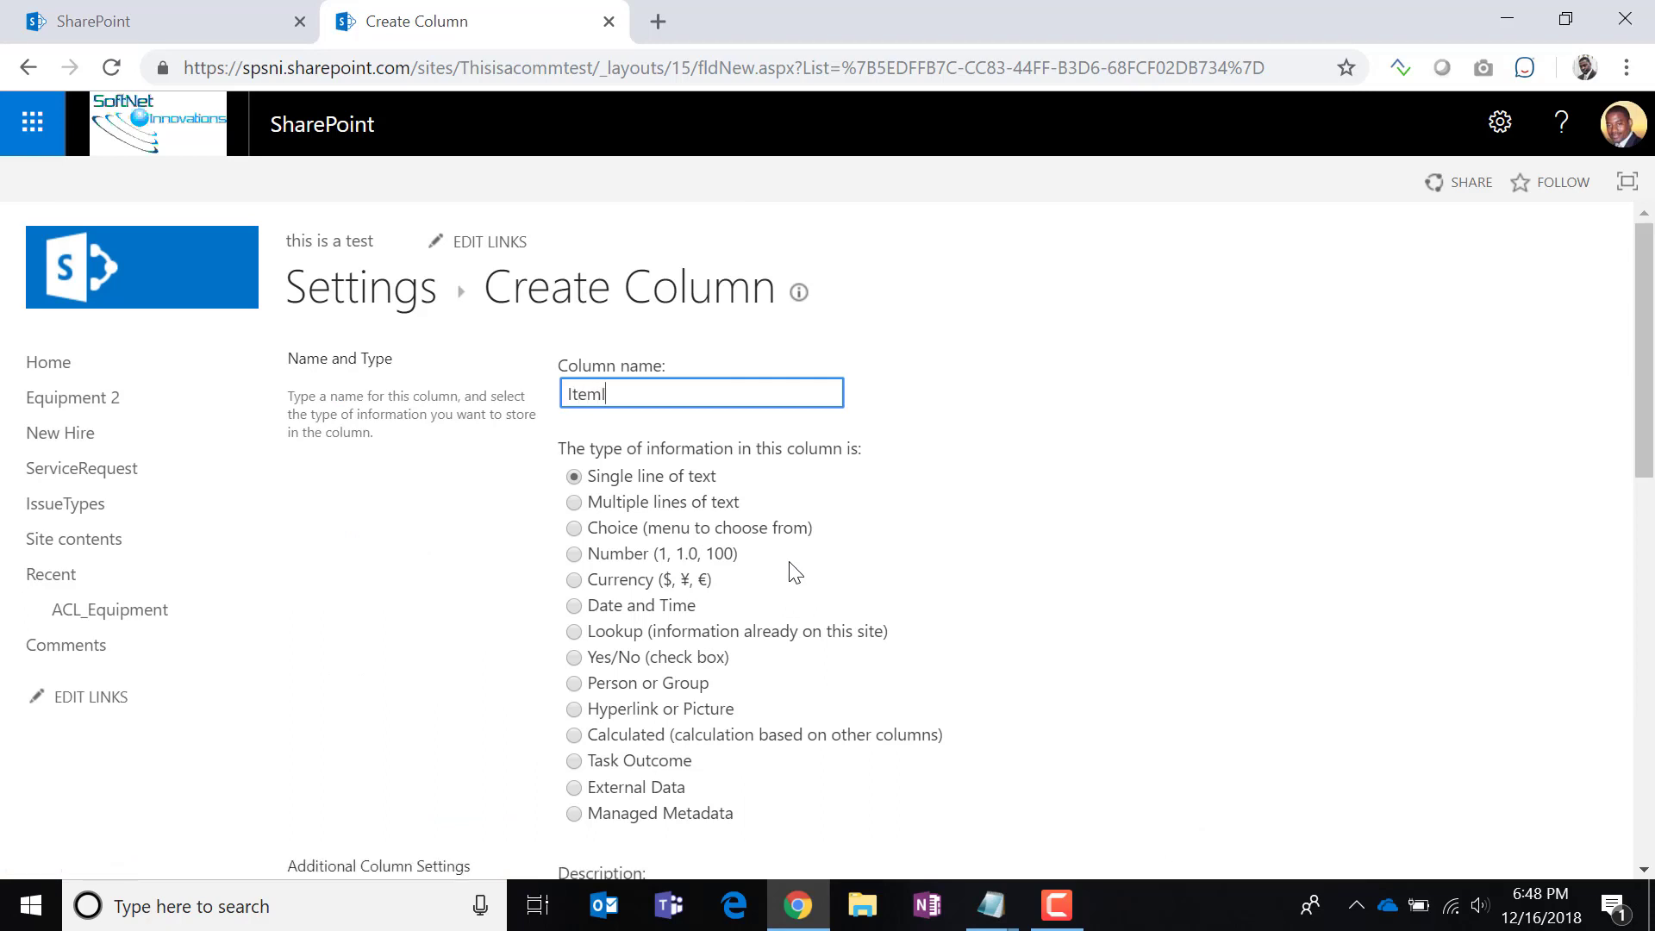
text(d)
click(574, 554)
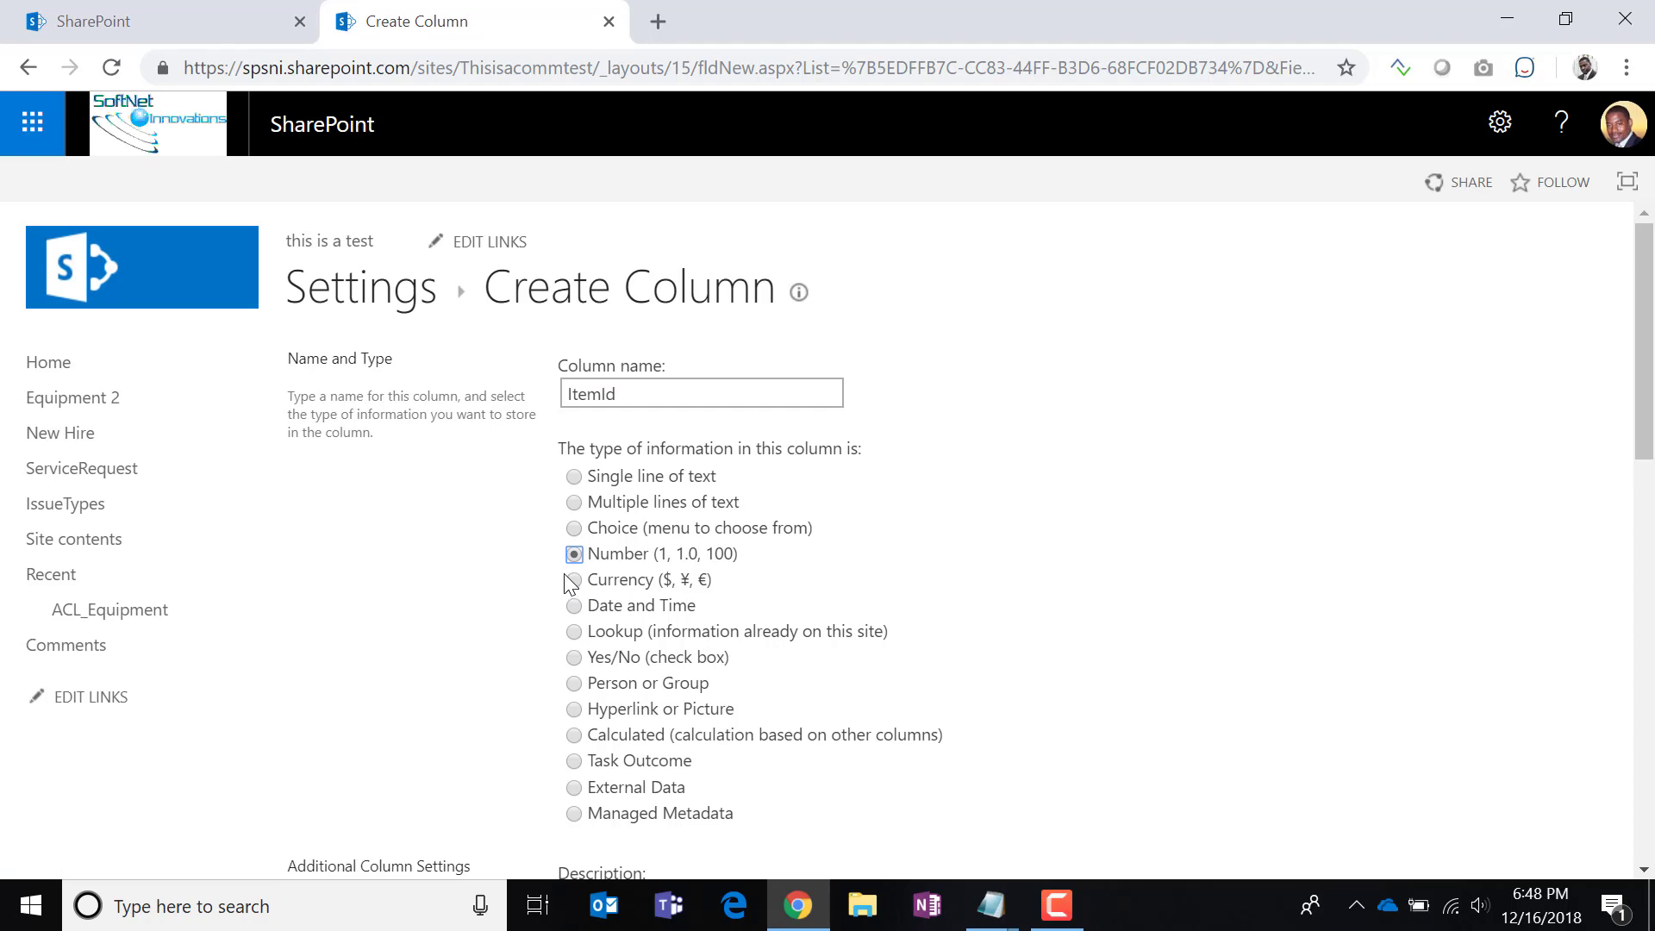
scroll(949, 582, down, 5)
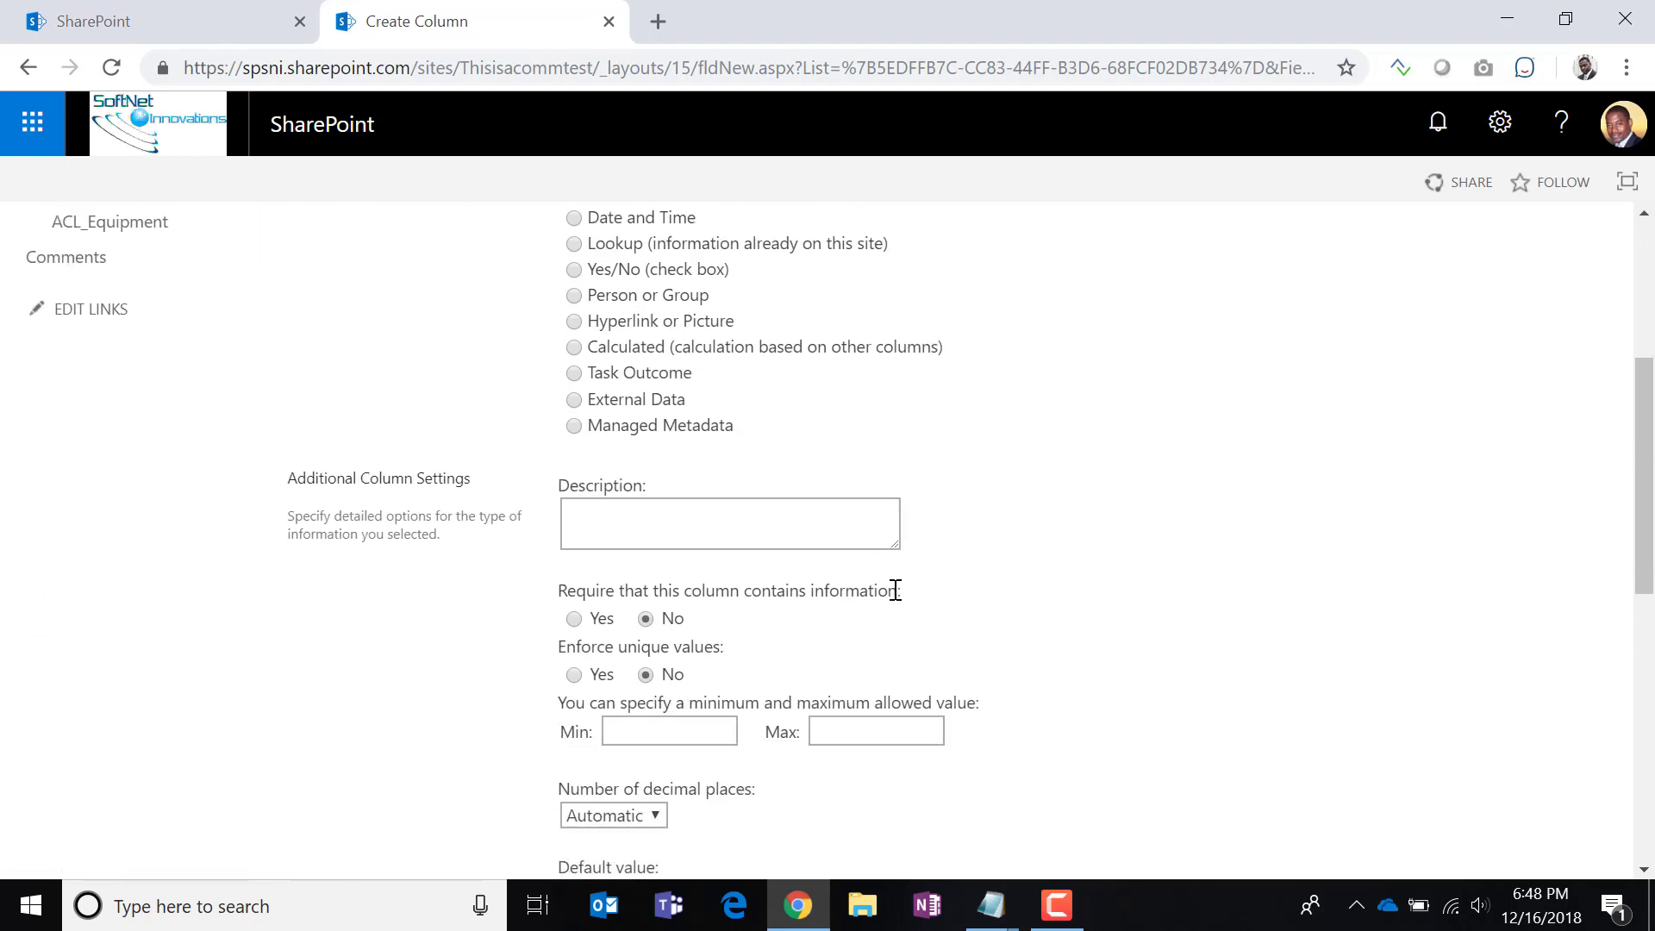
scroll(896, 590, down, 2)
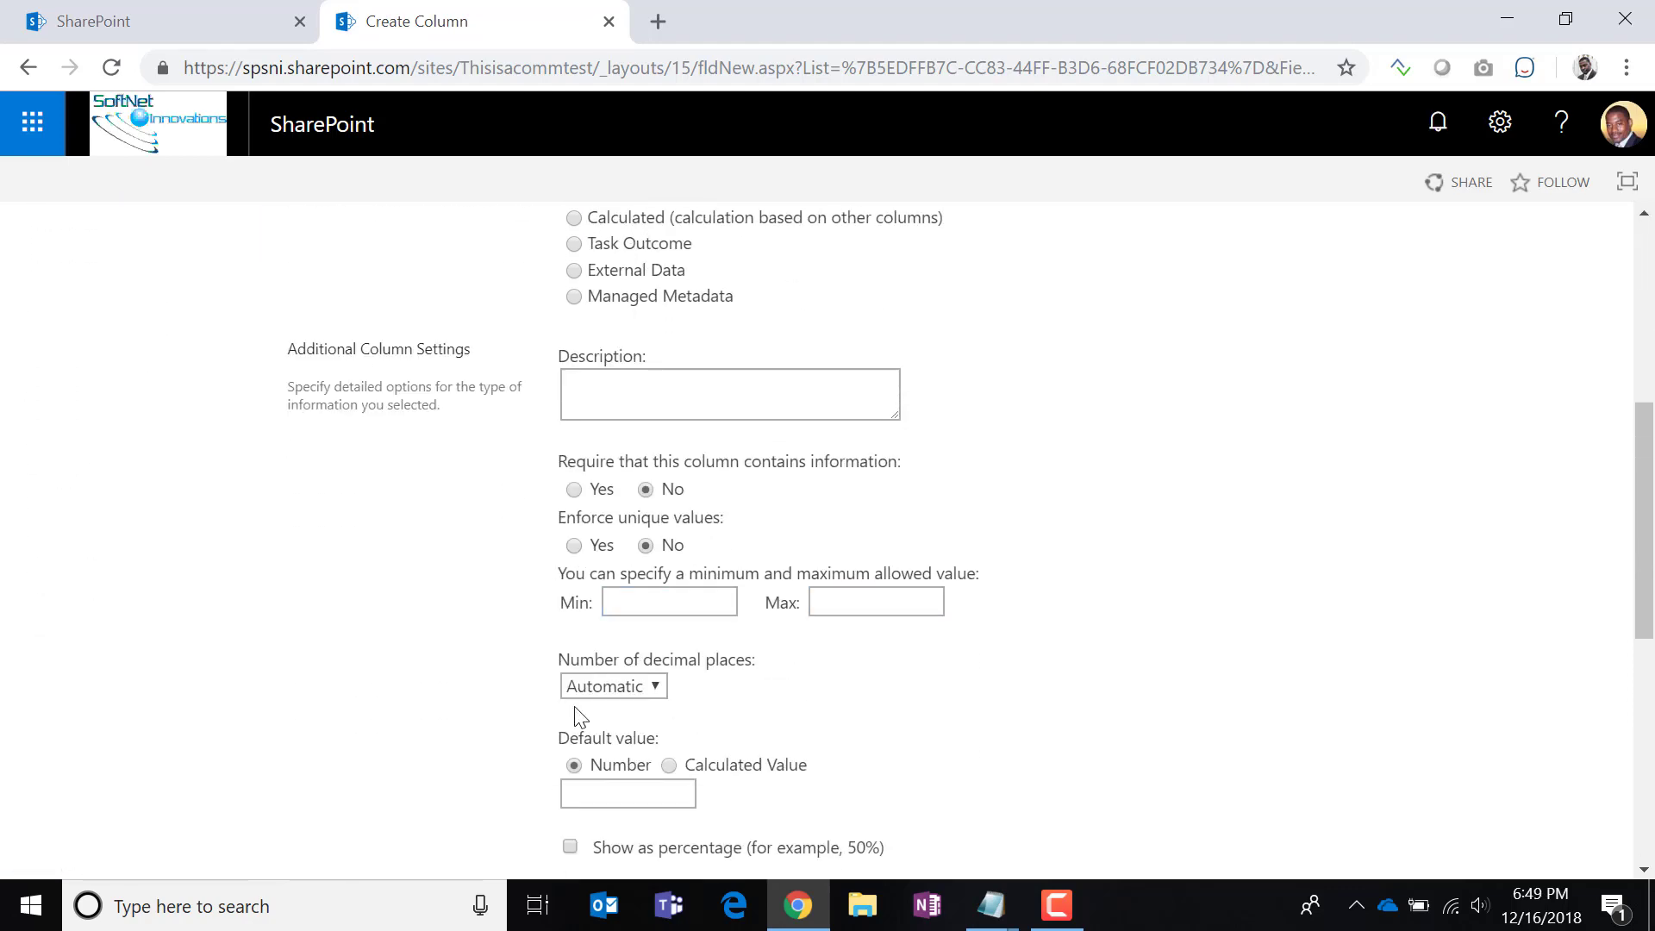
click(622, 688)
click(586, 735)
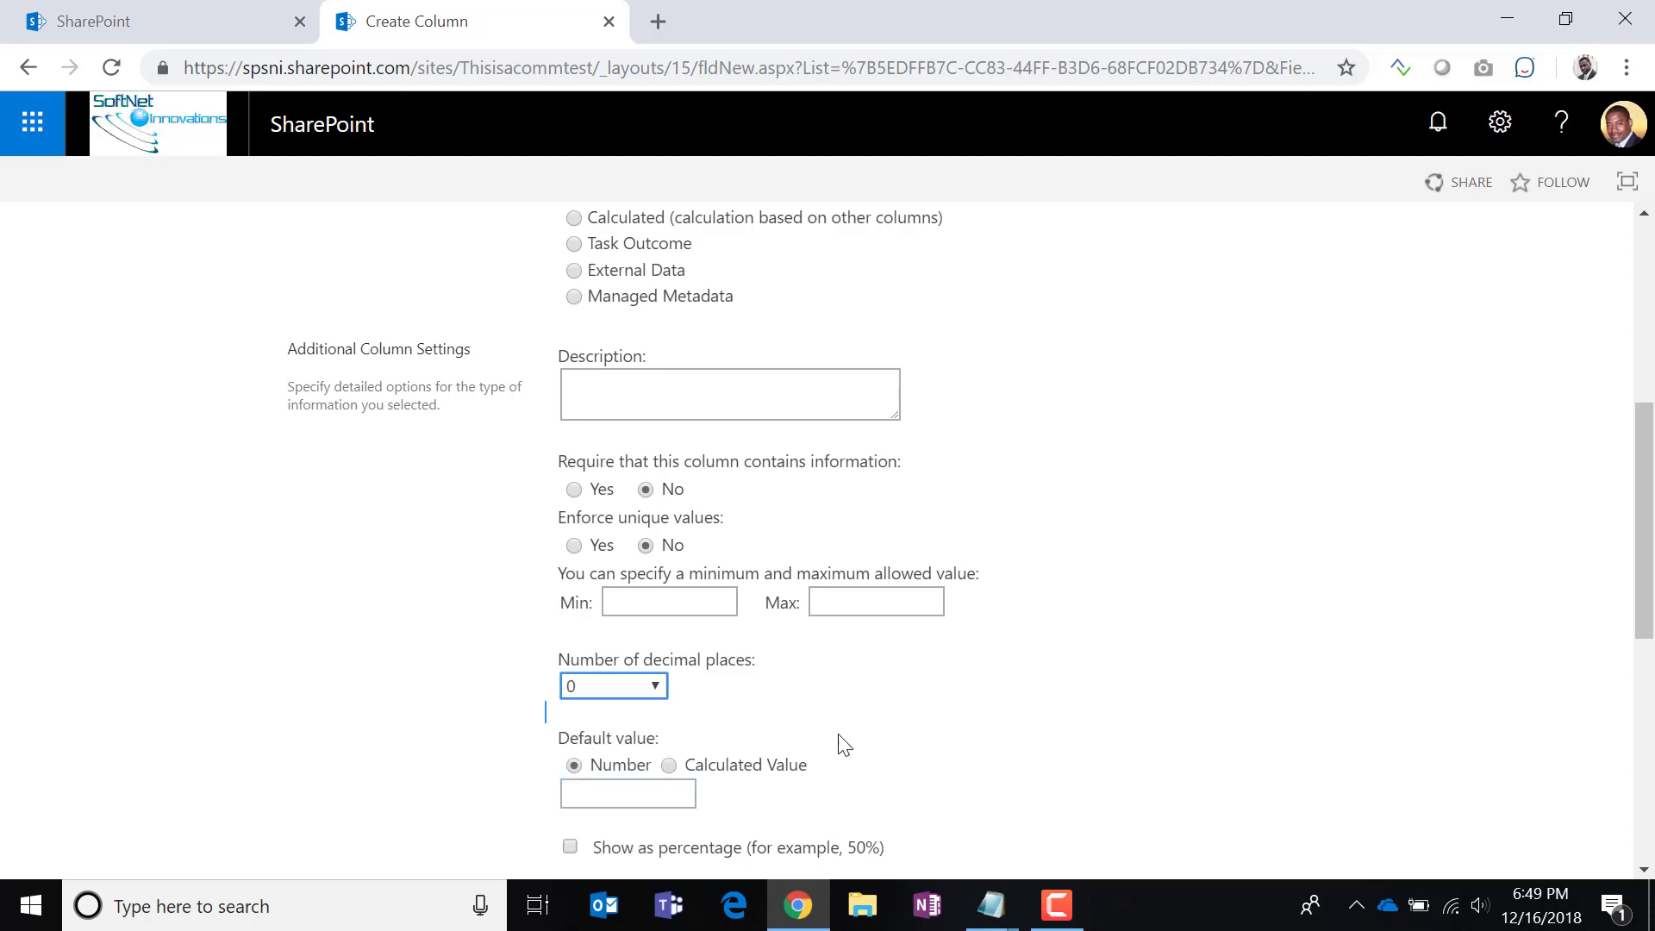
scroll(905, 750, down, 3)
scroll(905, 750, down, 4)
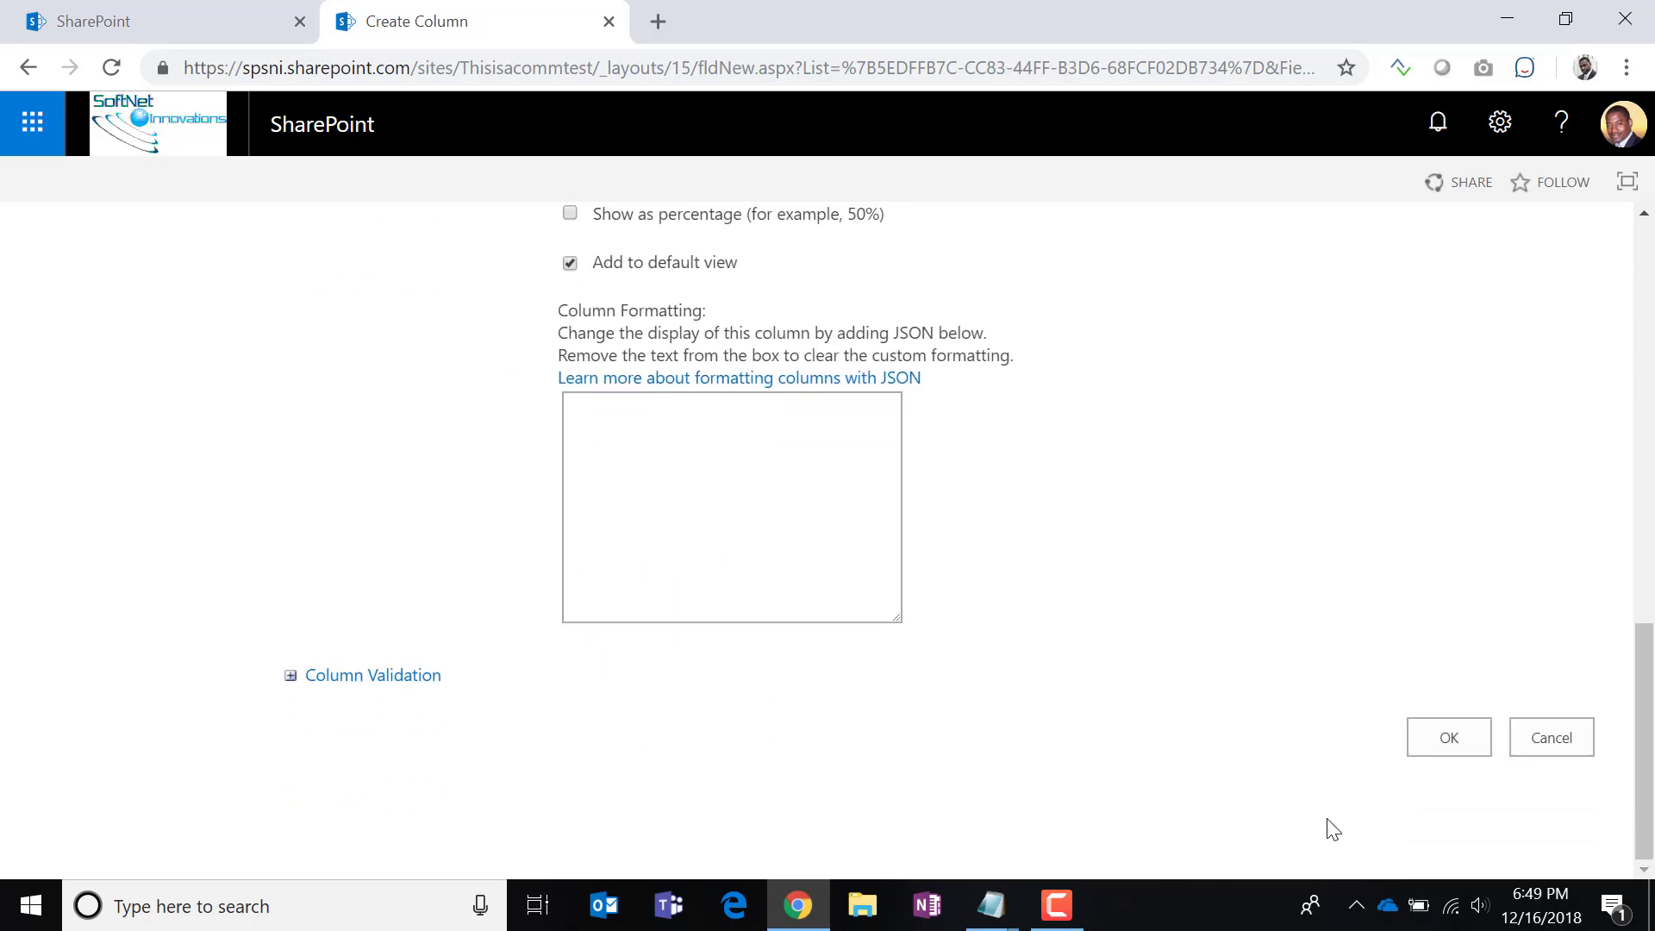
click(1441, 738)
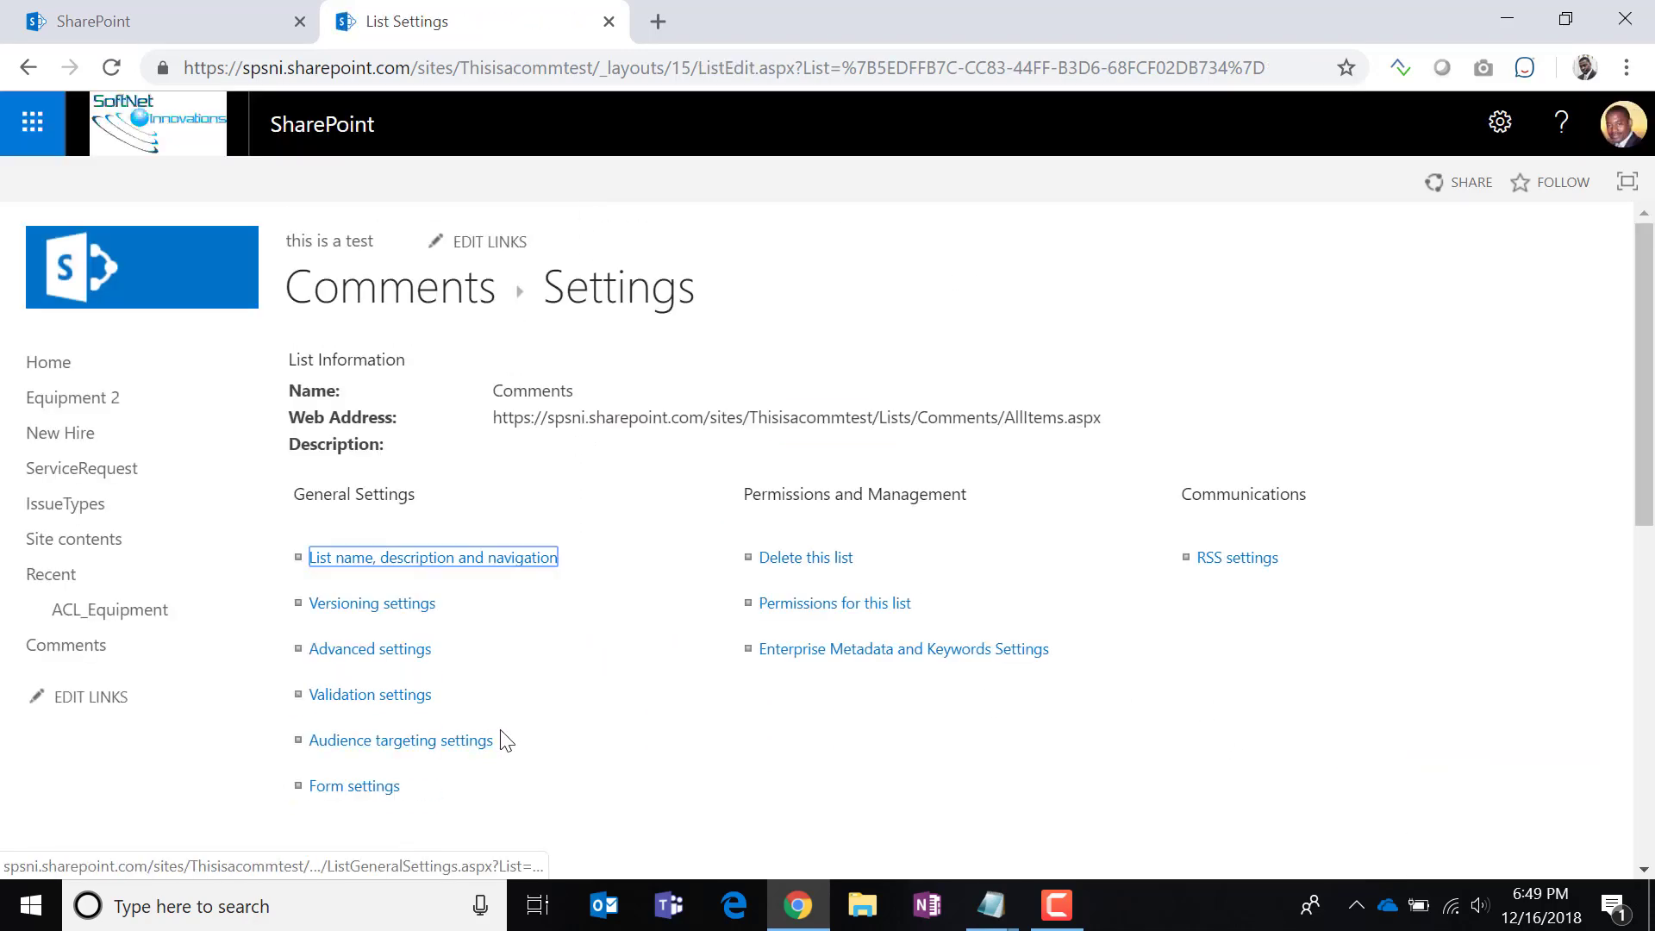
Check the Creator name and single-line-of-text type, then save the Creator column.
scroll(506, 742, down, 5)
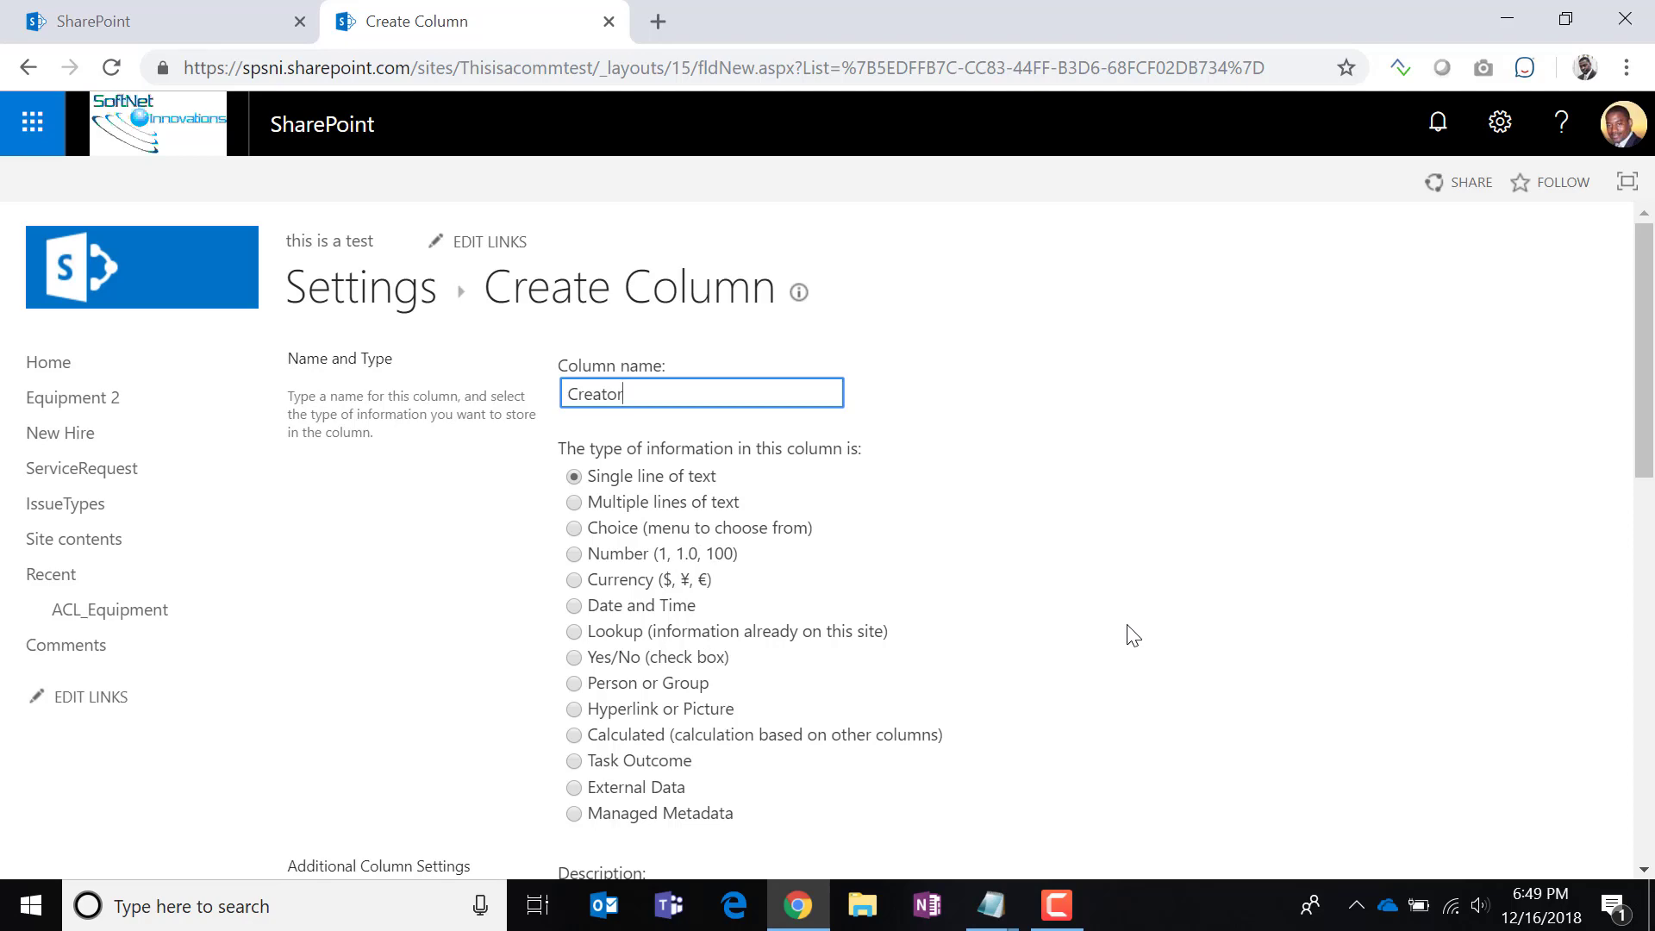
scroll(1118, 609, down, 3)
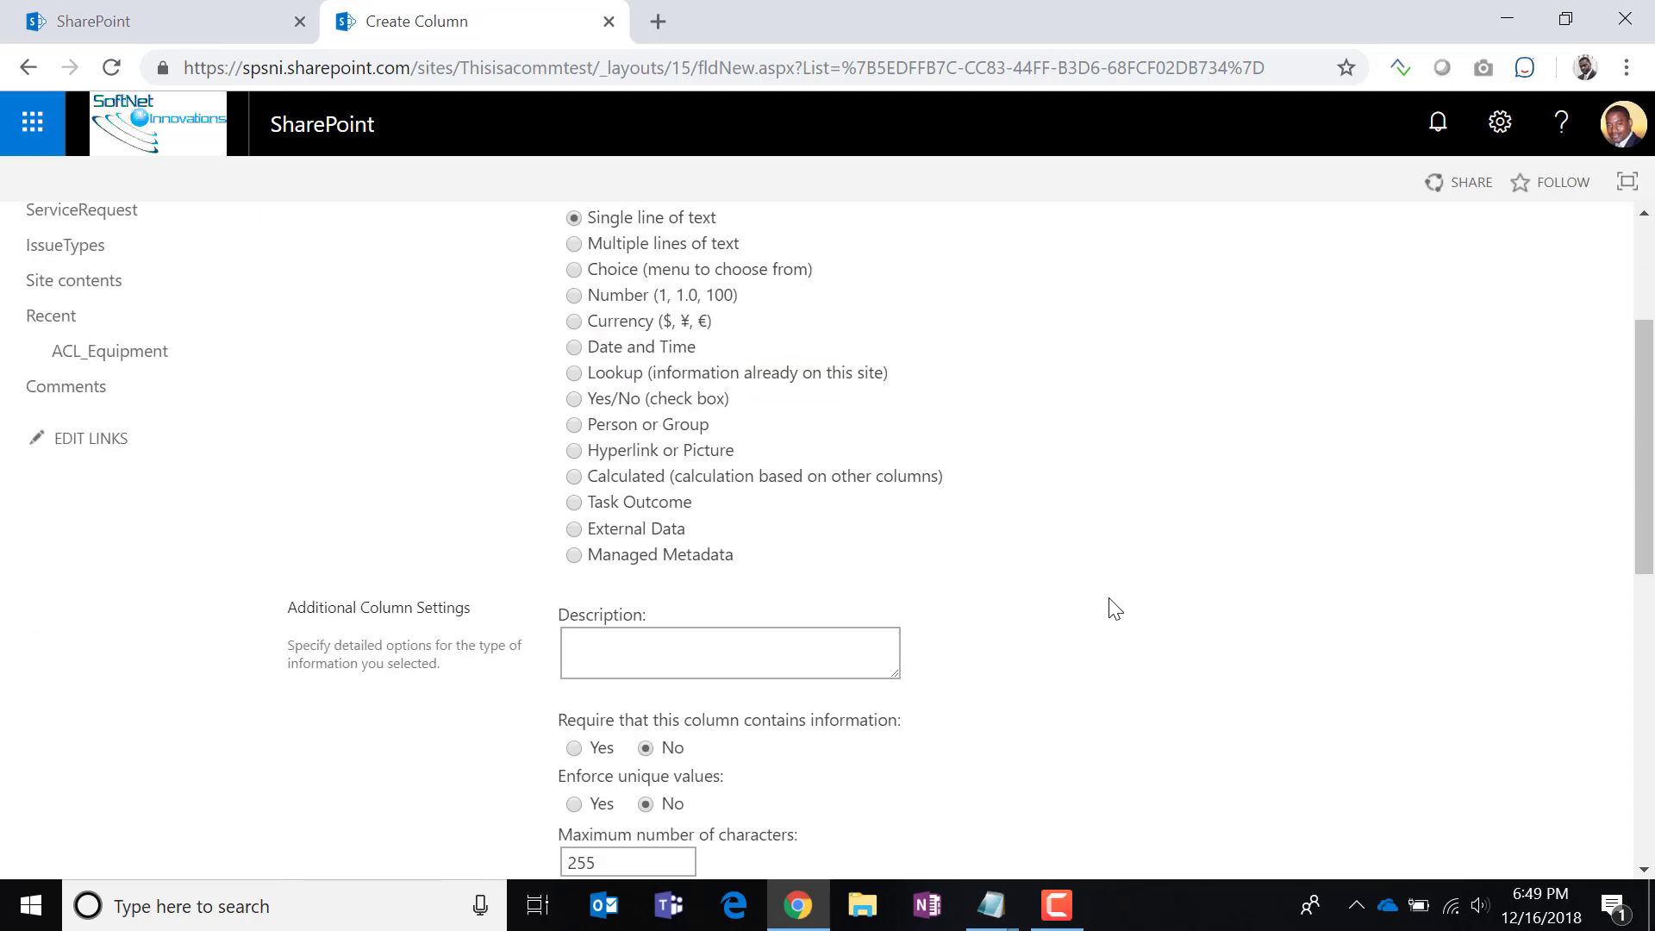
scroll(1113, 609, up, 2)
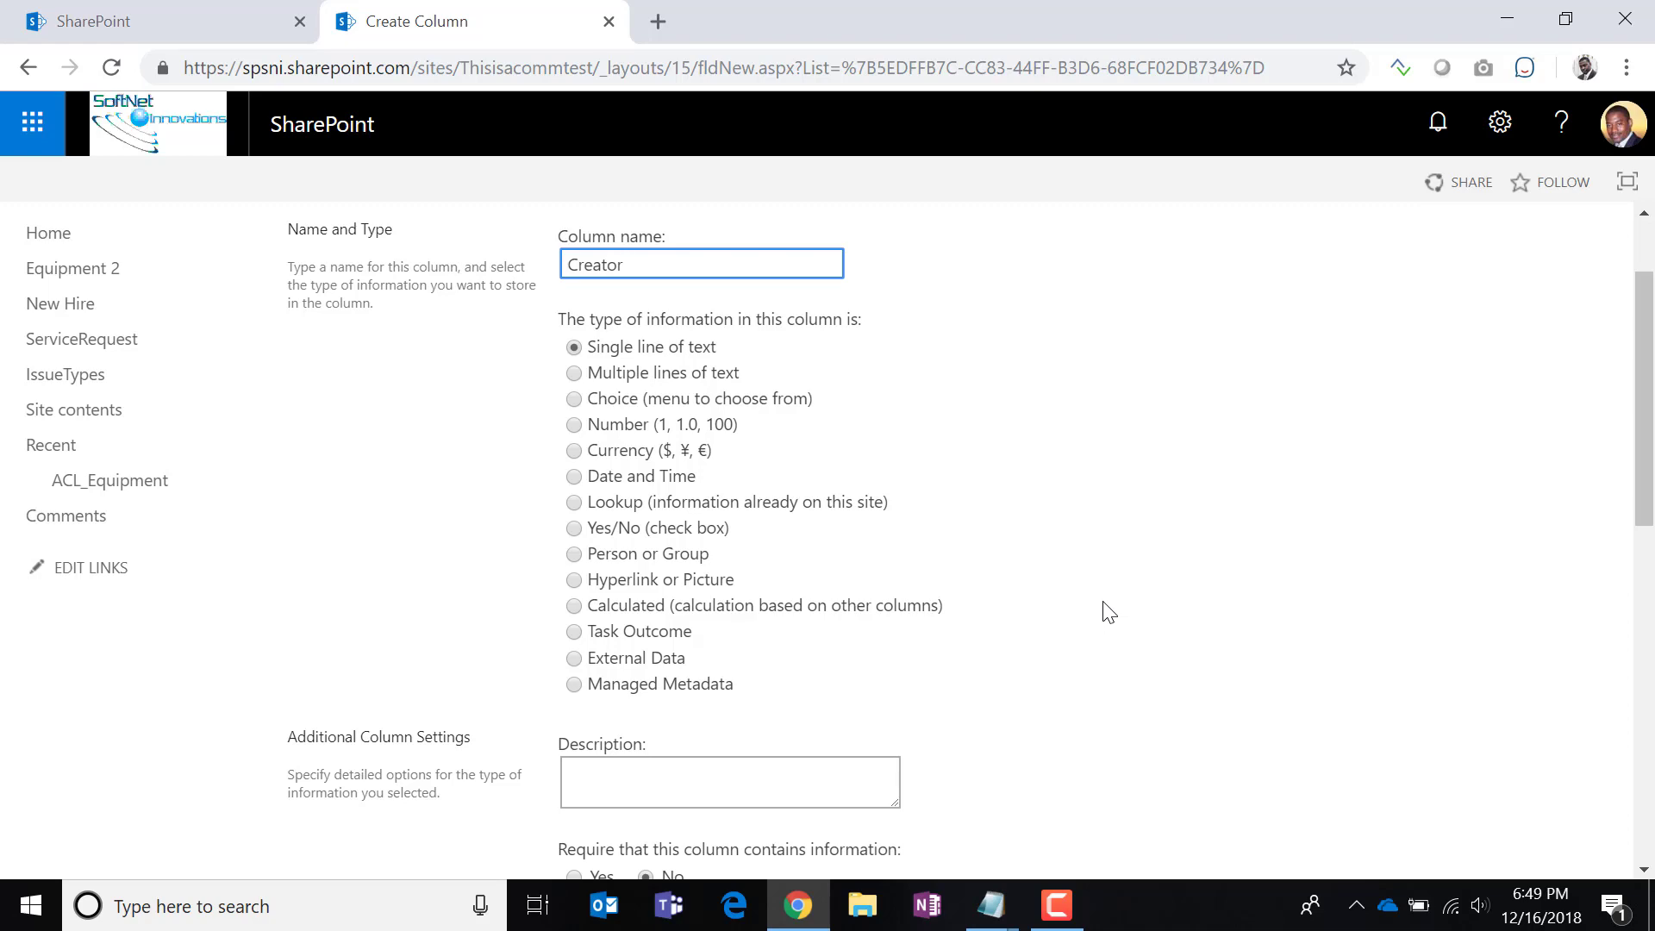
drag(650, 274, 480, 266)
click(1129, 595)
scroll(1136, 625, down, 3)
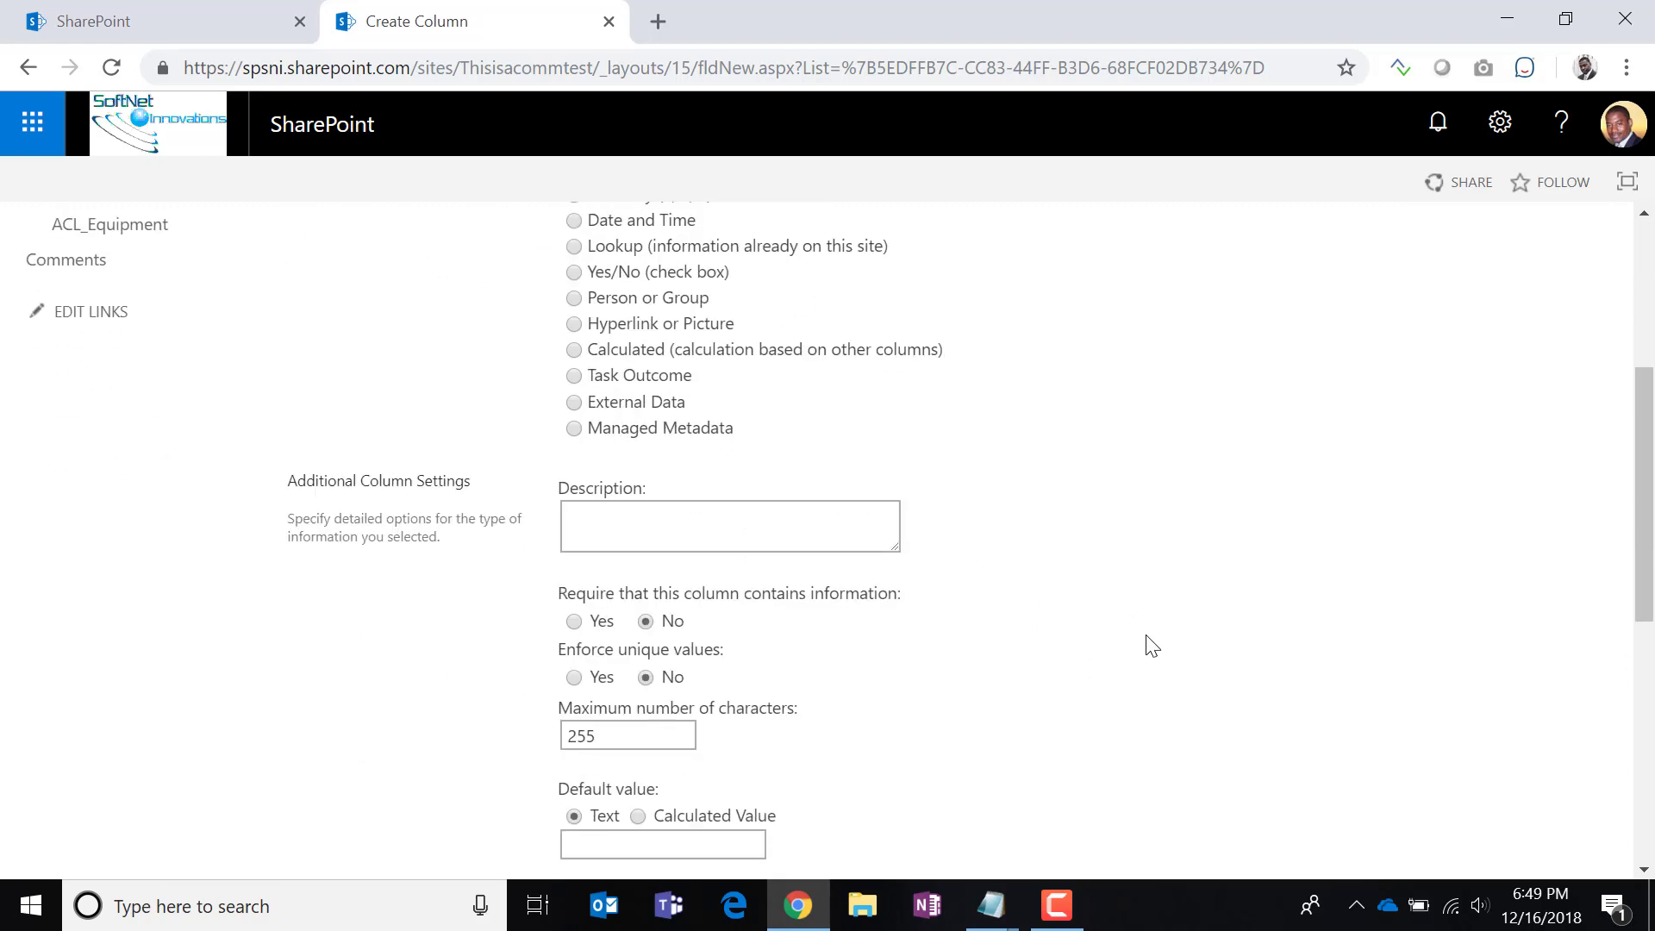
scroll(1145, 642, down, 6)
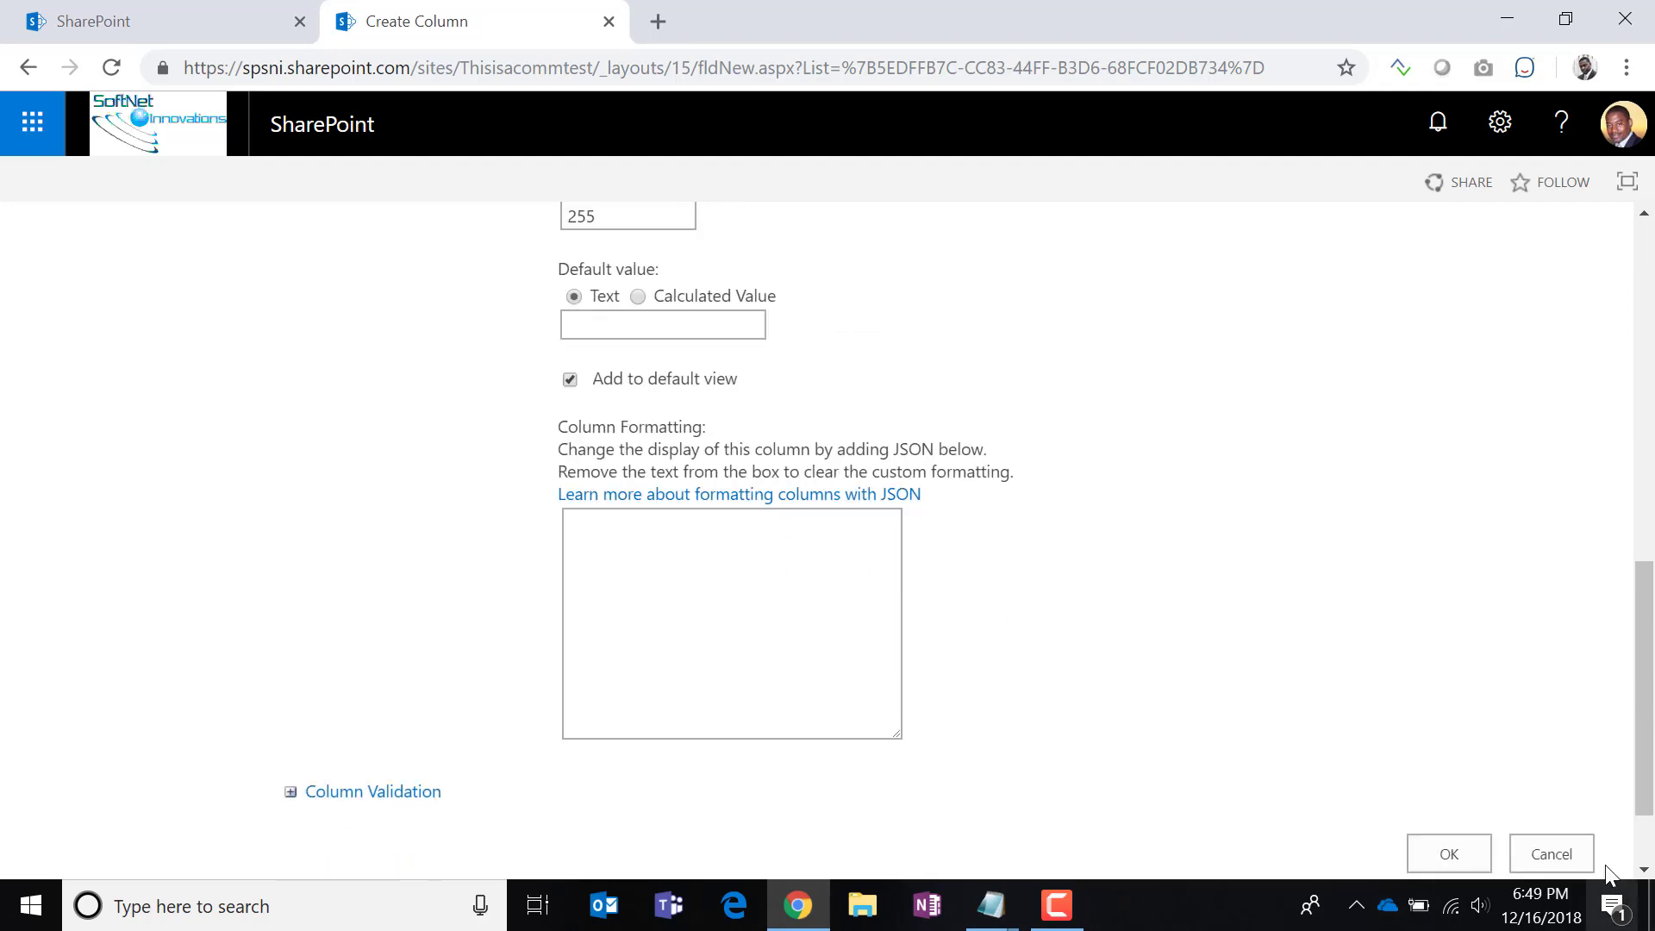
click(1452, 855)
scroll(1227, 787, down, 3)
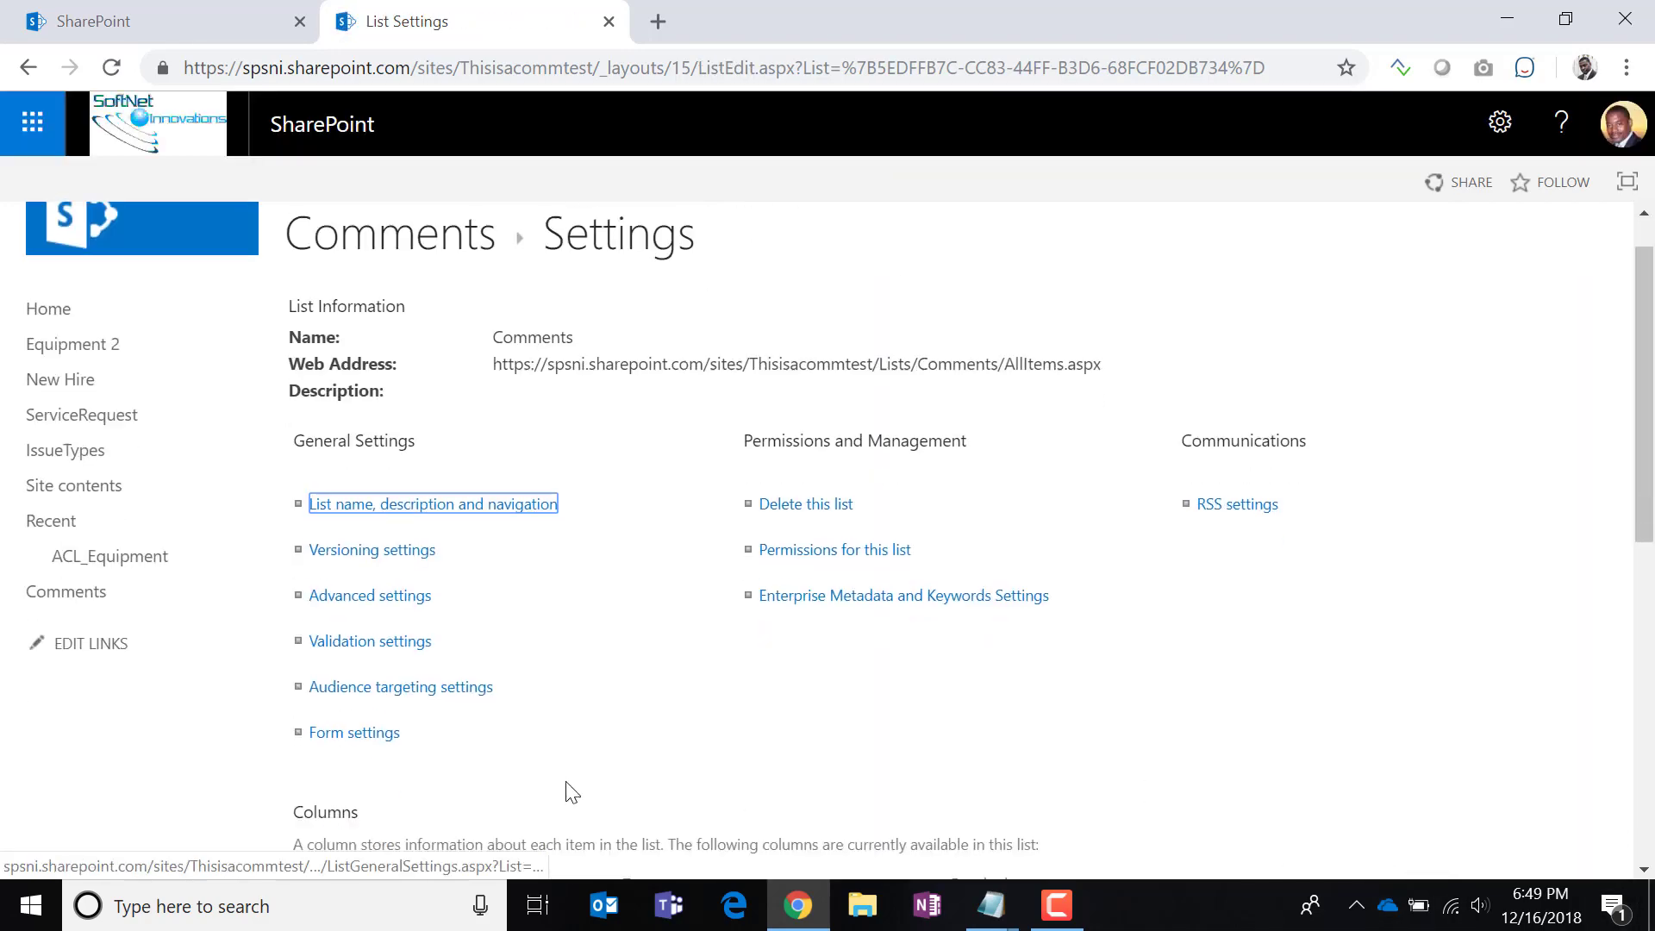
scroll(566, 785, down, 1)
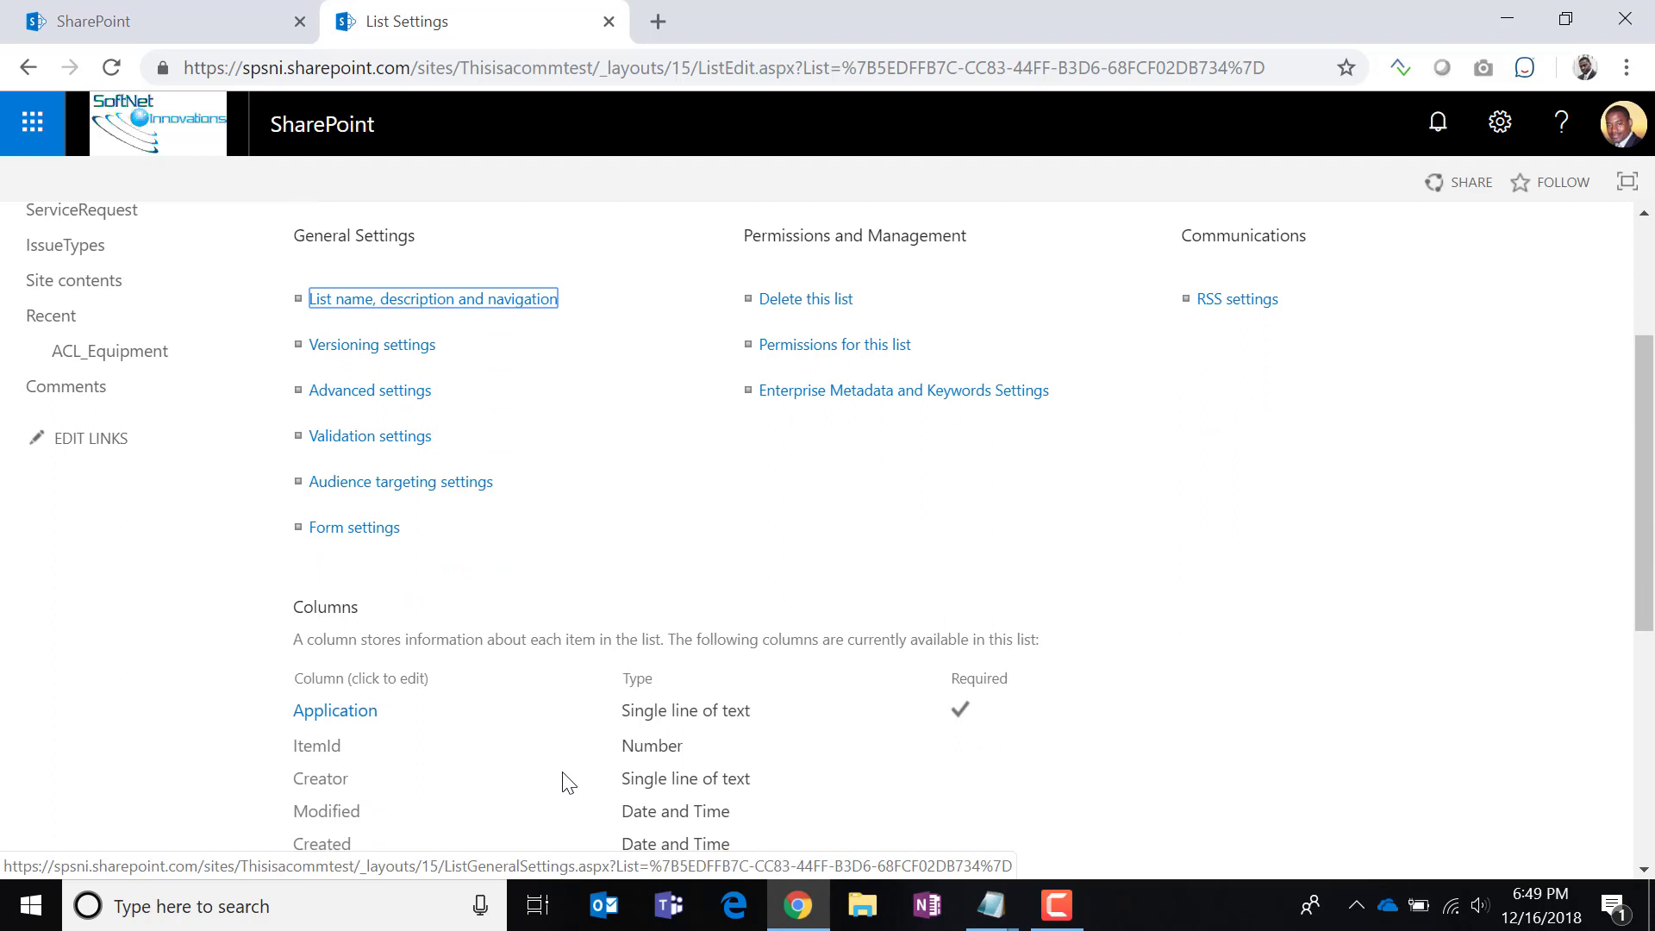
scroll(634, 749, down, 1)
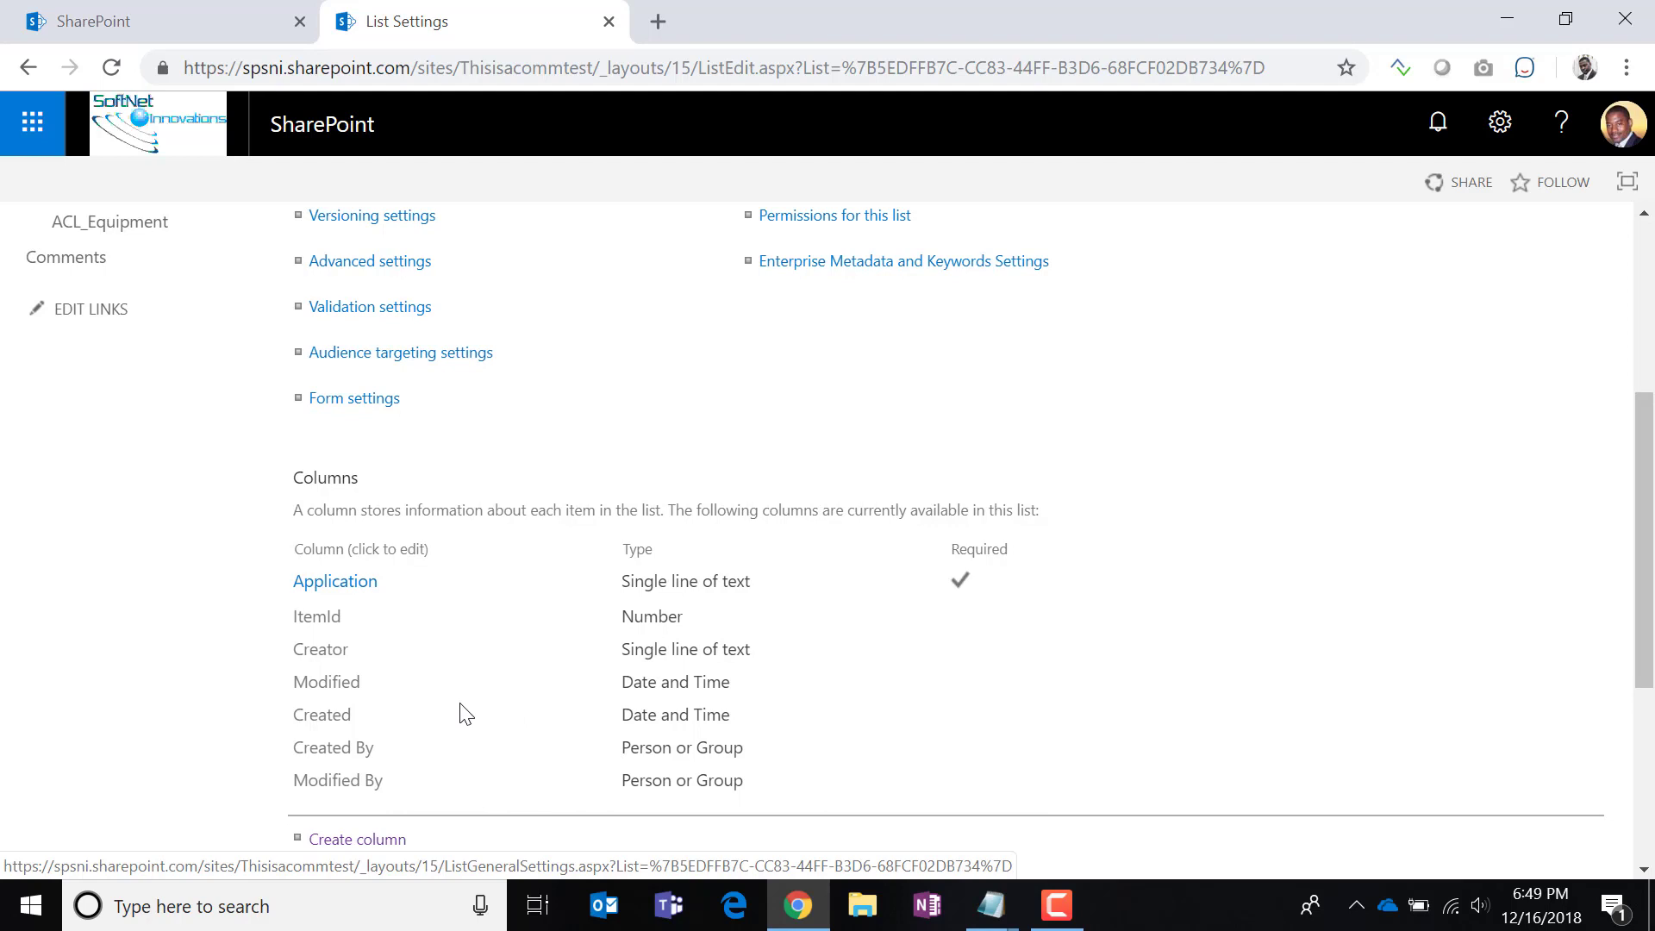
scroll(494, 705, up, 3)
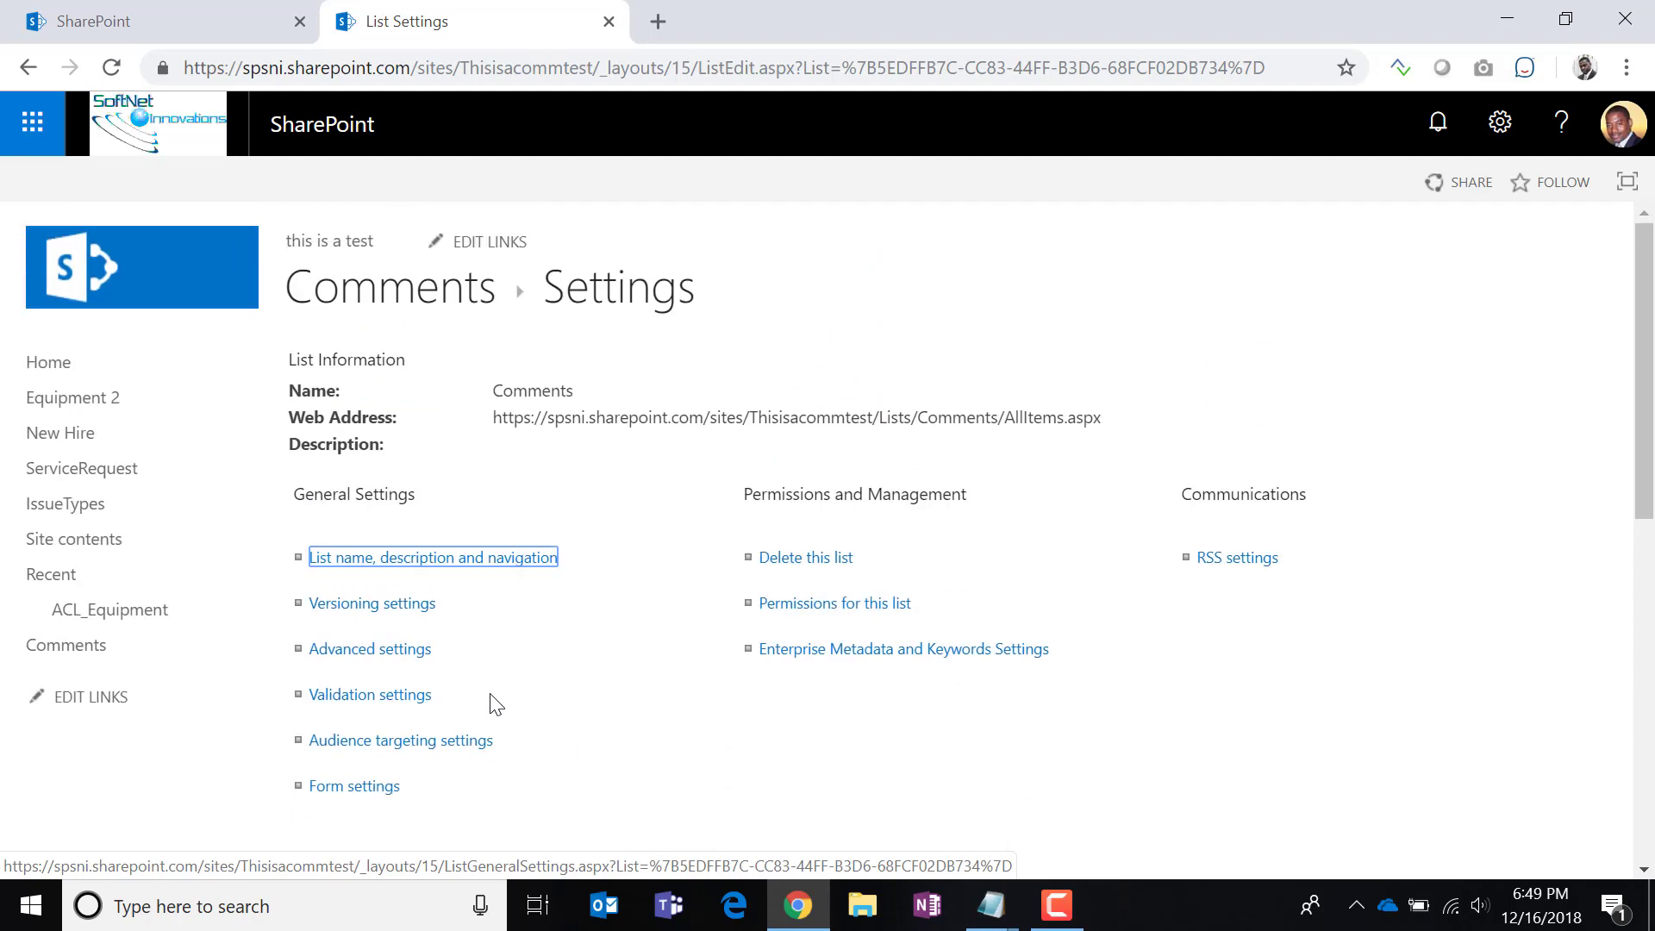
scroll(494, 706, down, 3)
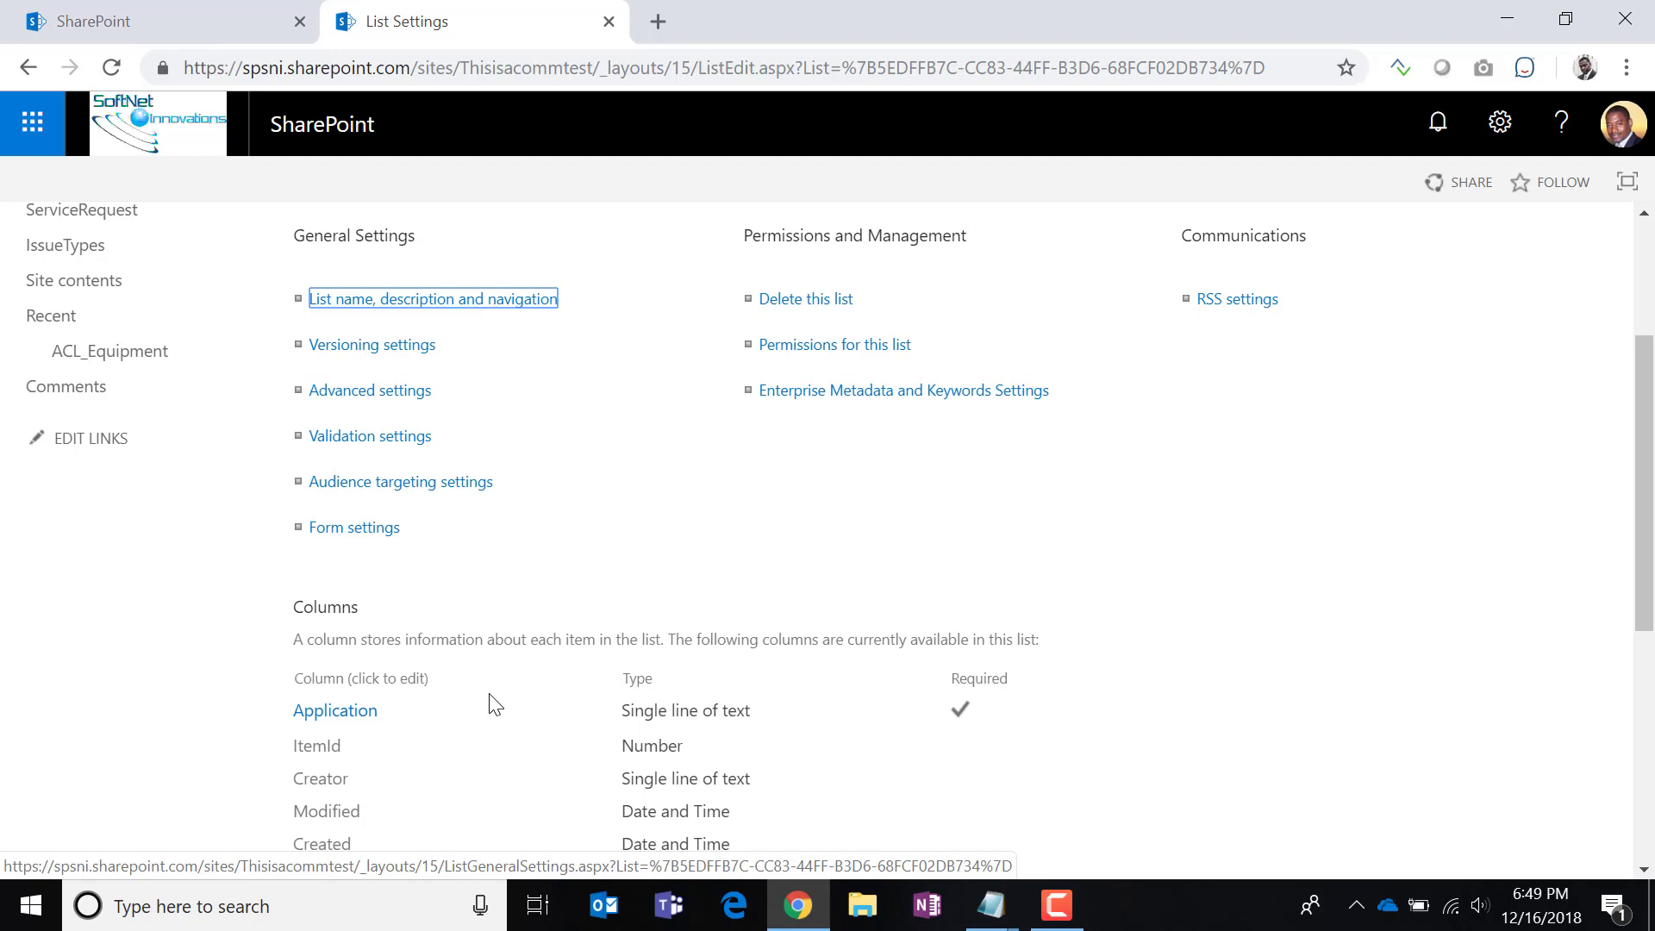
scroll(494, 704, down, 3)
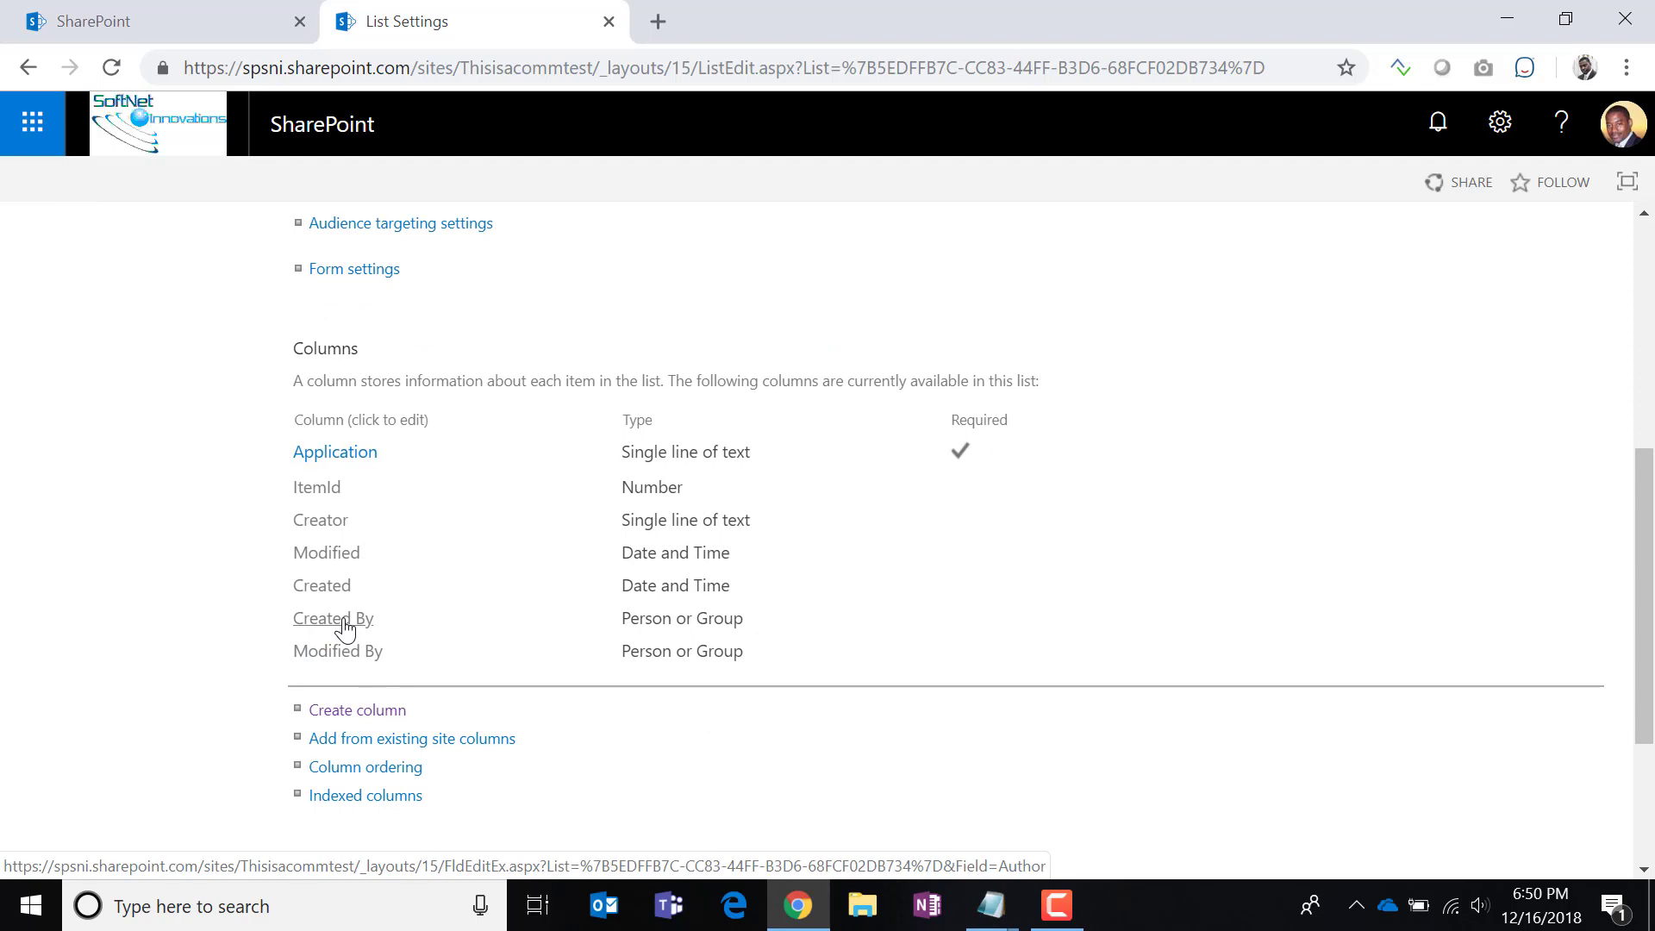
Create a Comment column of multiple lines of plain text in the Comments list.
click(365, 712)
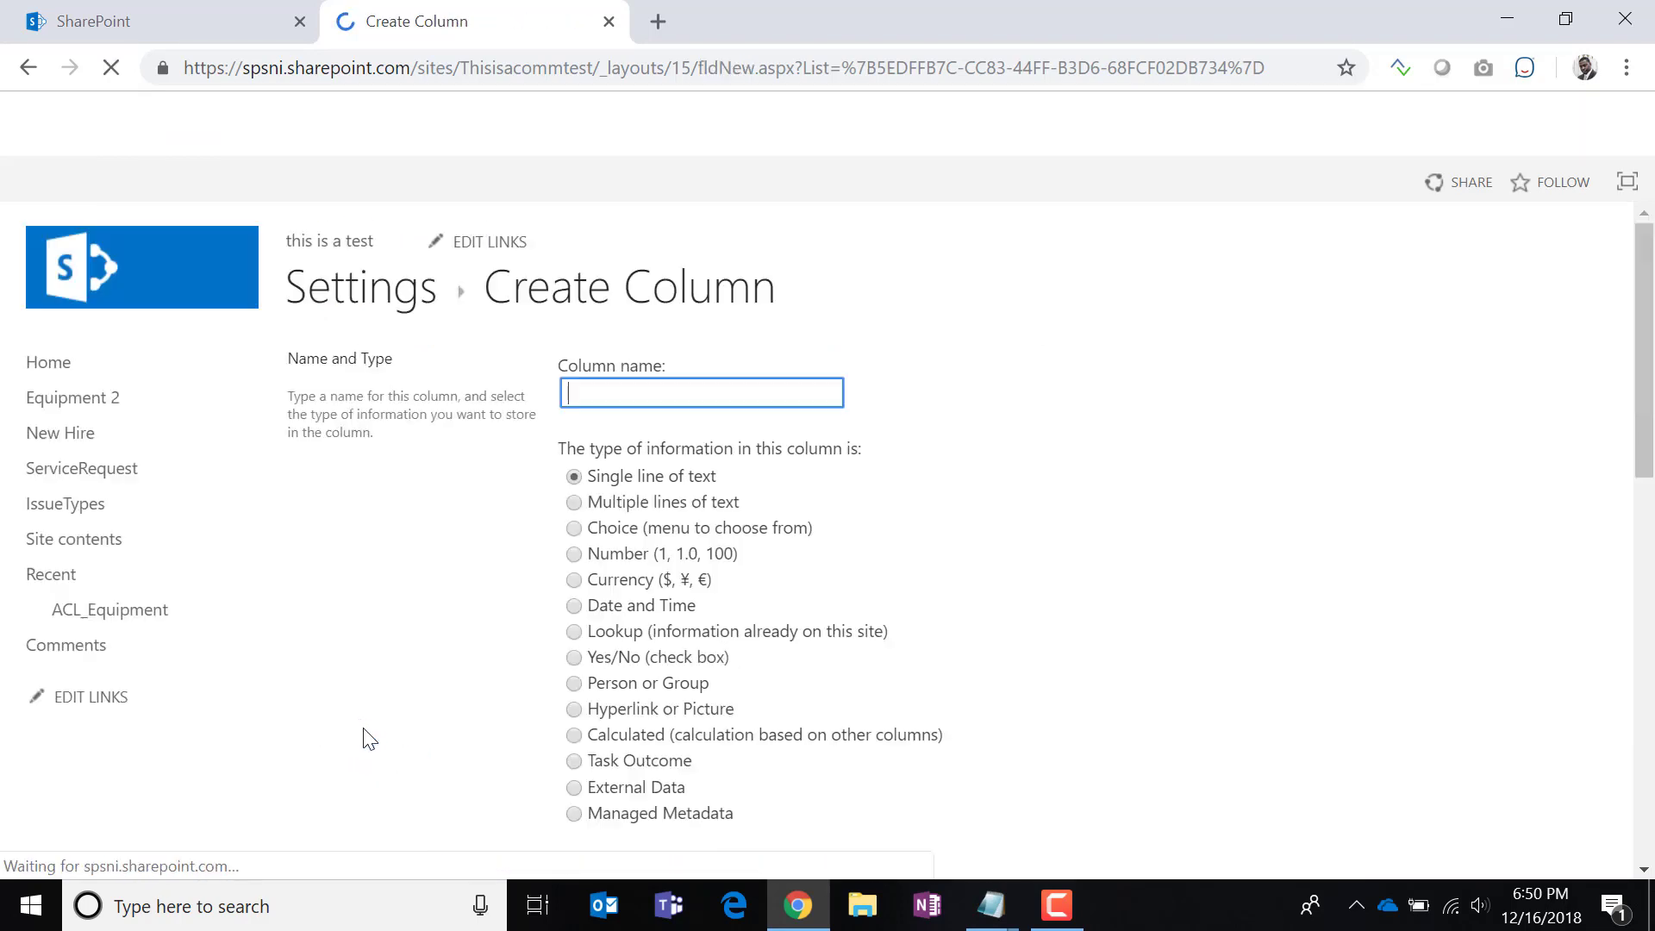
click(576, 503)
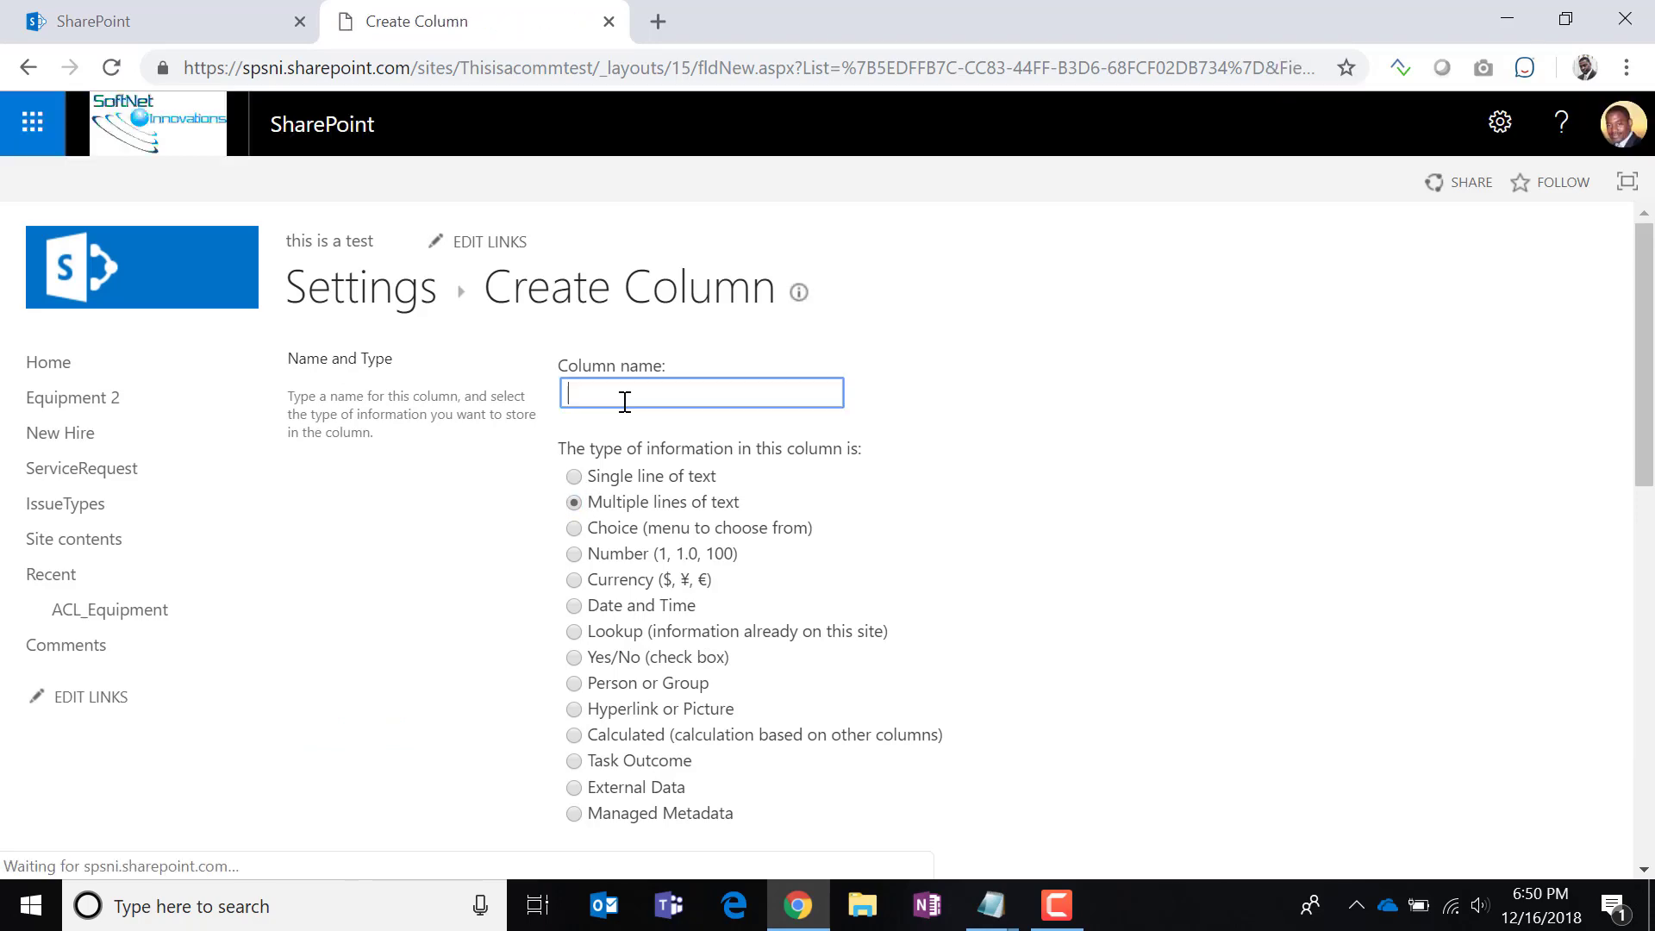
click(625, 403)
text(Comment)
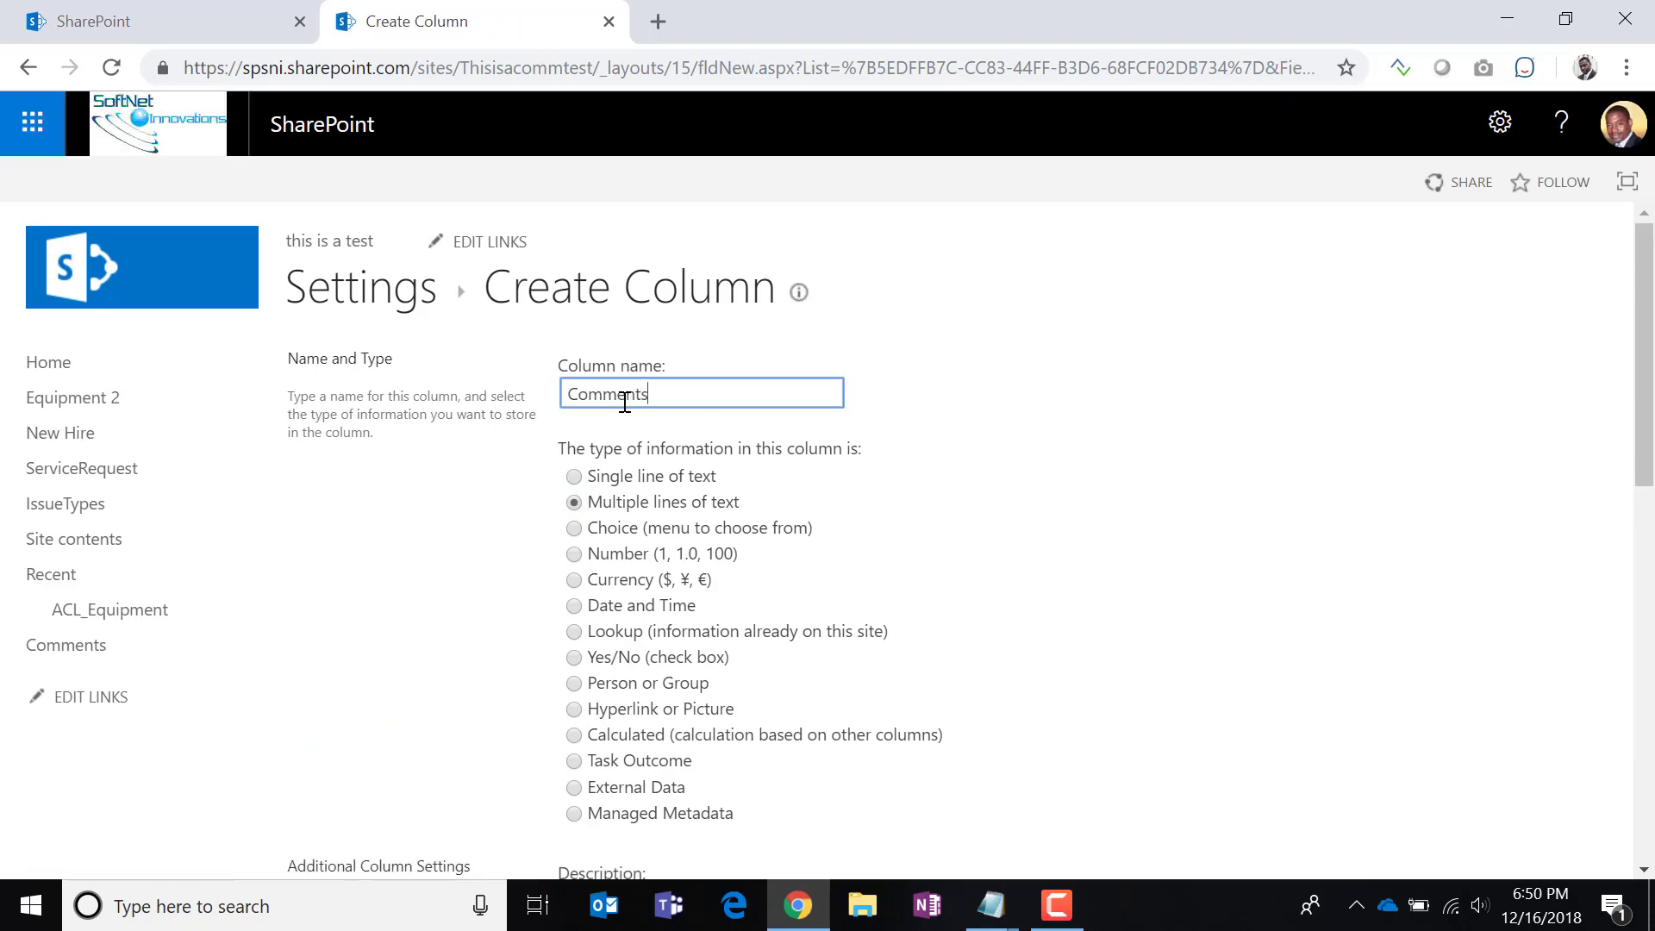
text(s)
key(BackSpace)
scroll(967, 591, down, 1)
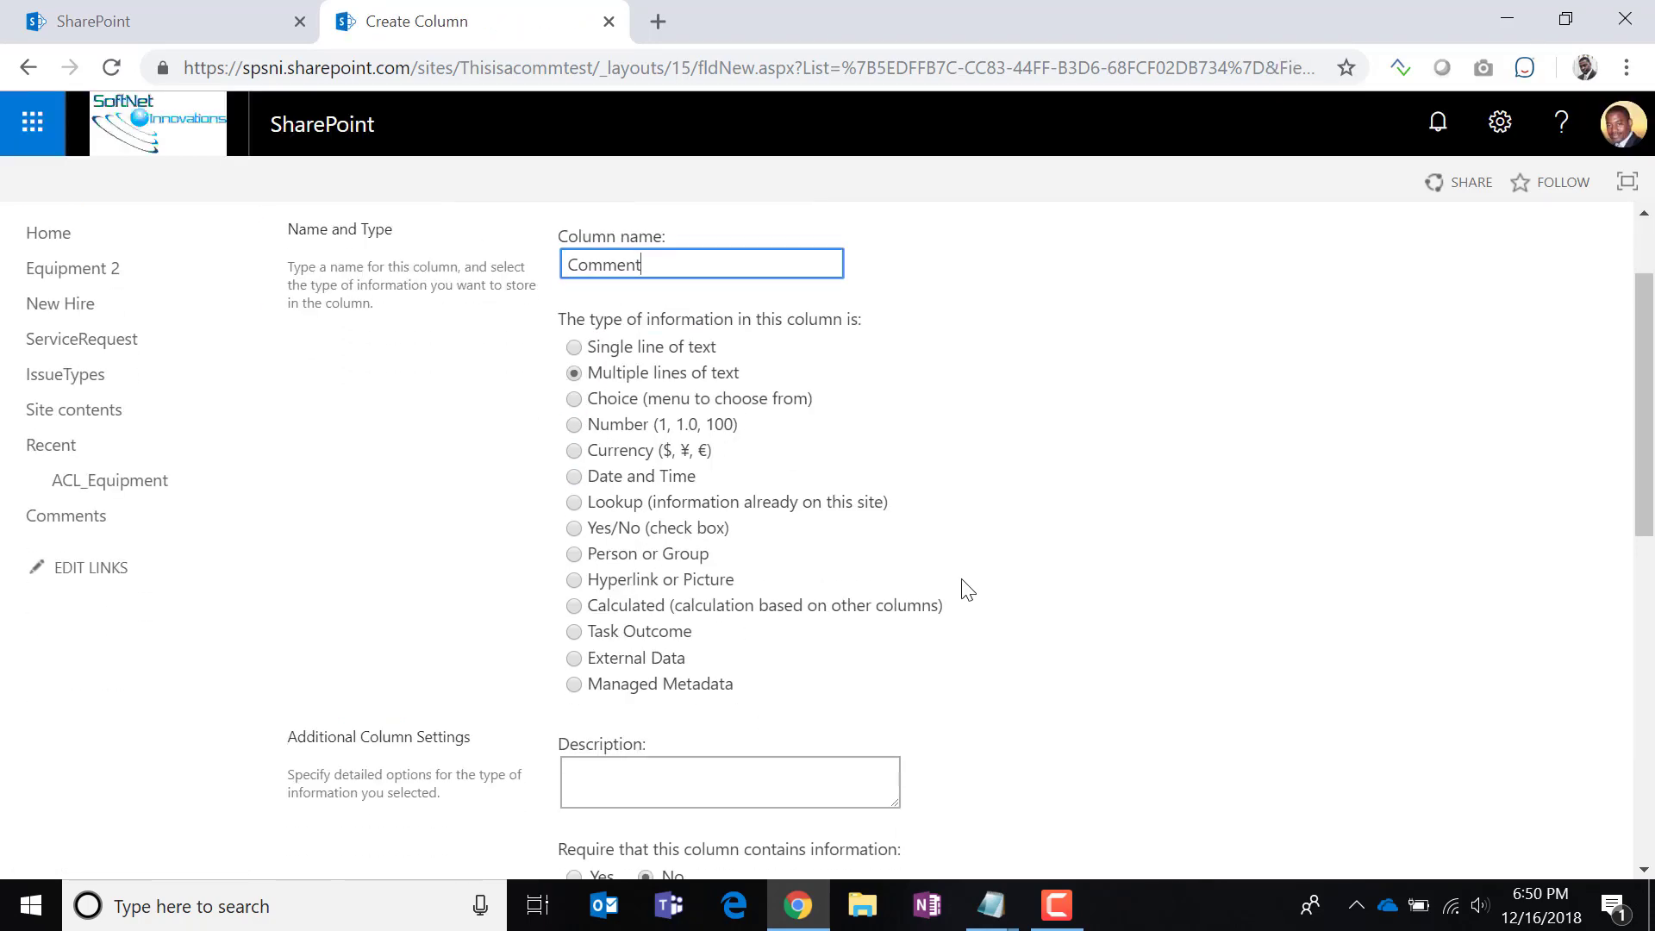
scroll(967, 591, down, 3)
click(576, 743)
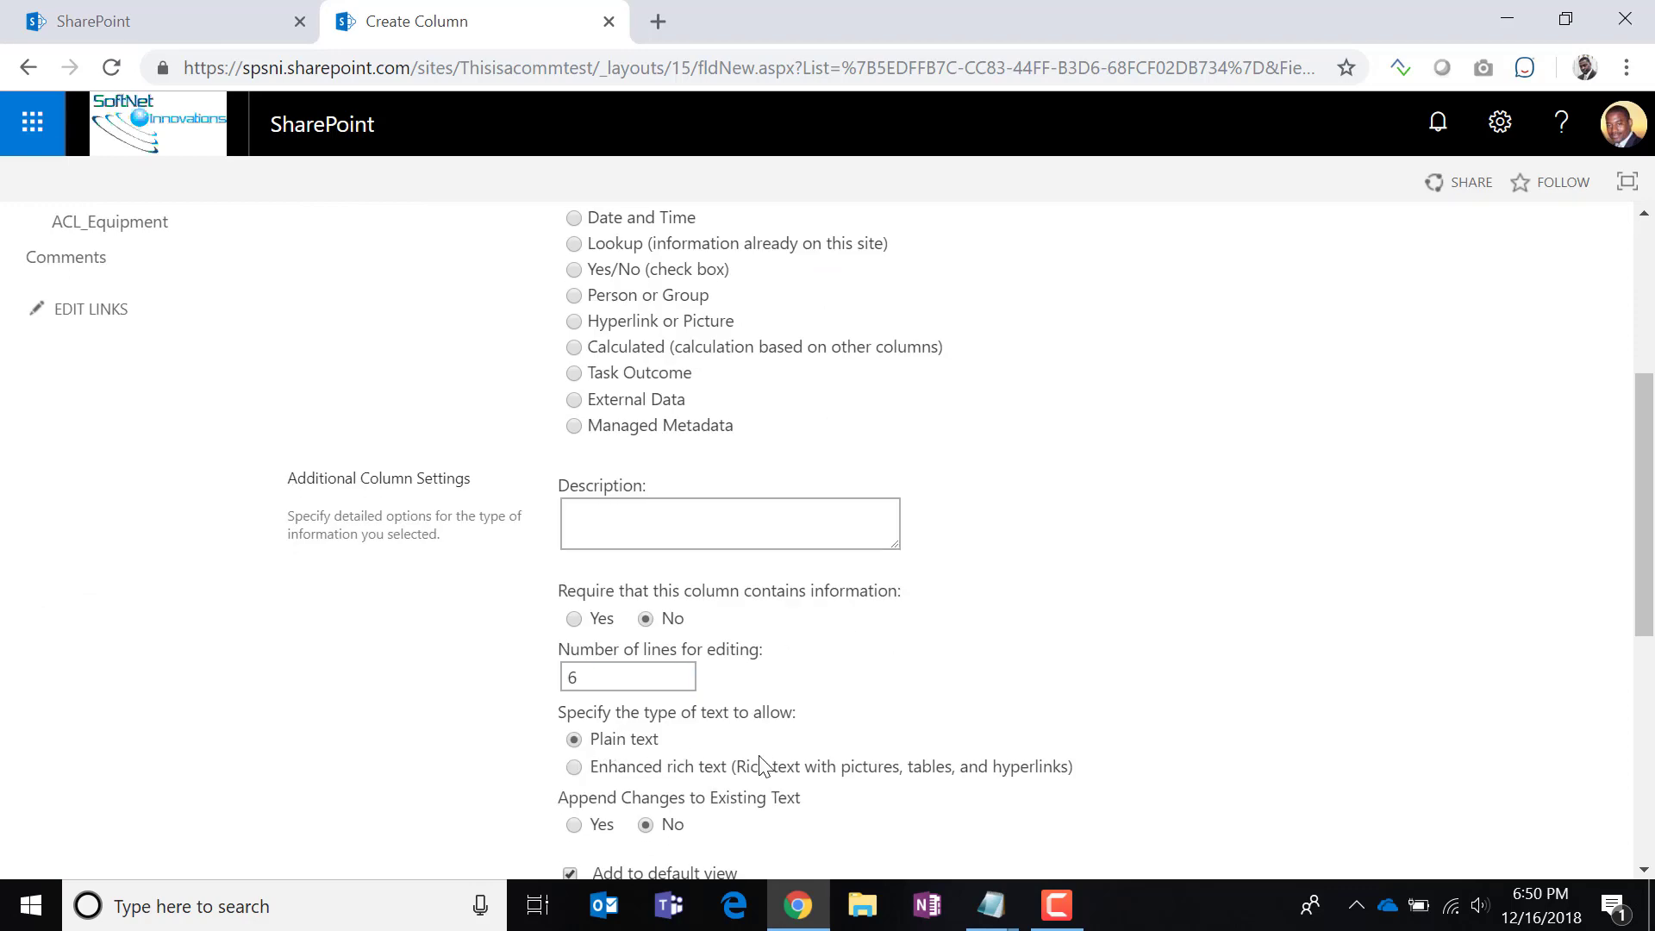
scroll(942, 676, down, 5)
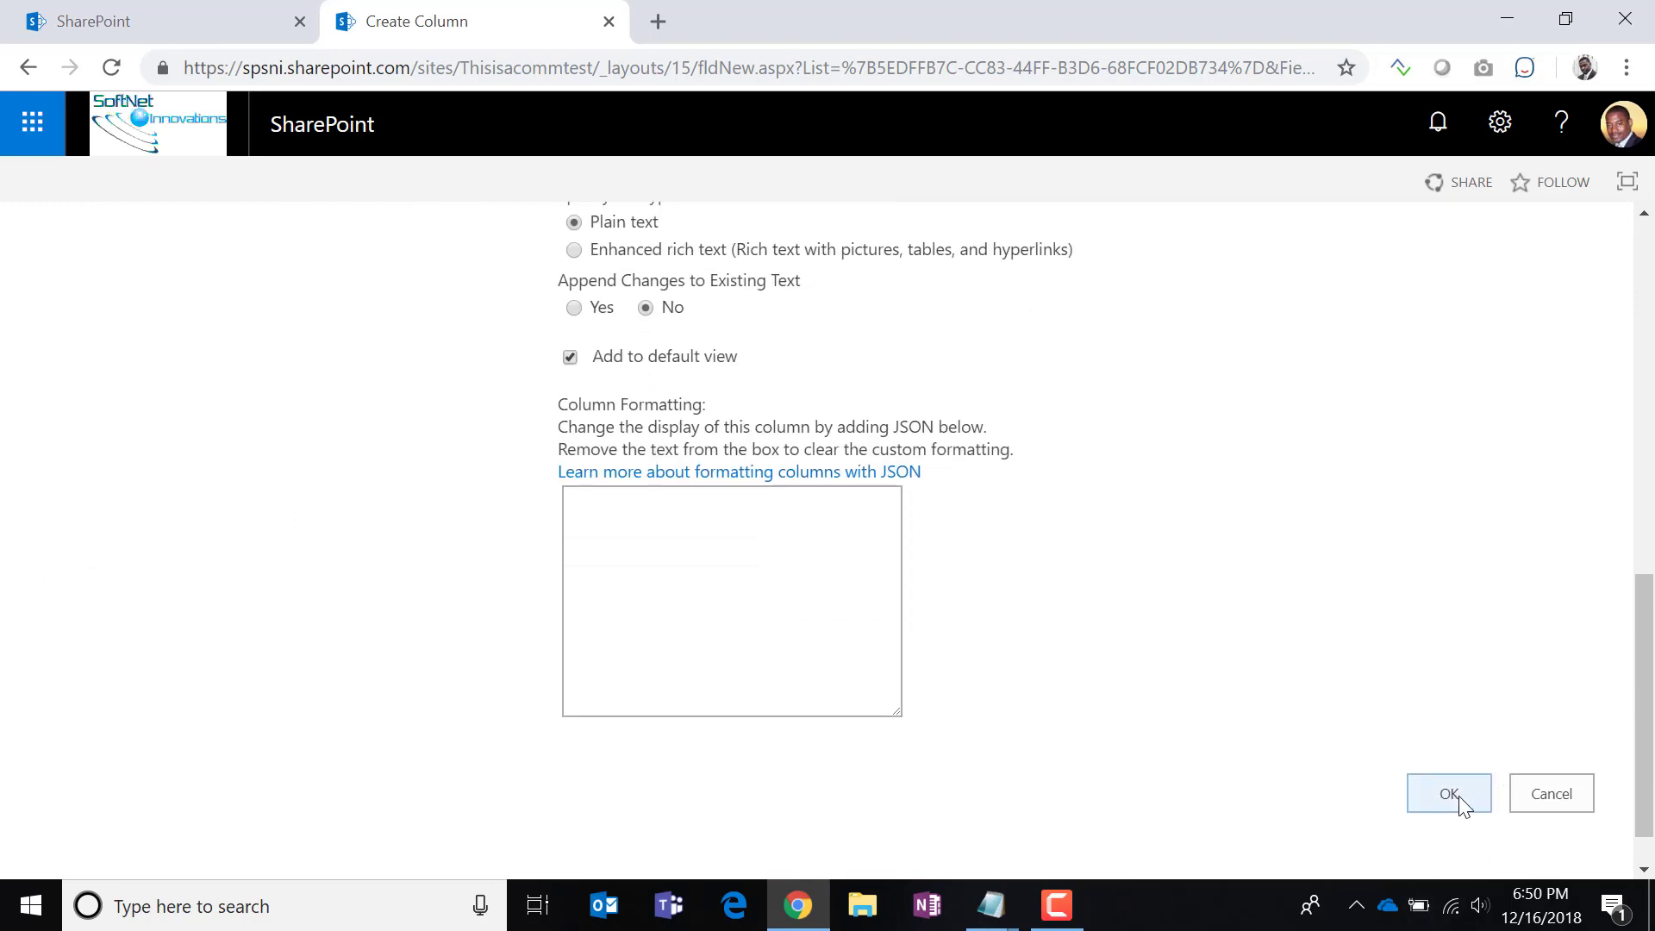
click(1450, 794)
scroll(1189, 780, down, 5)
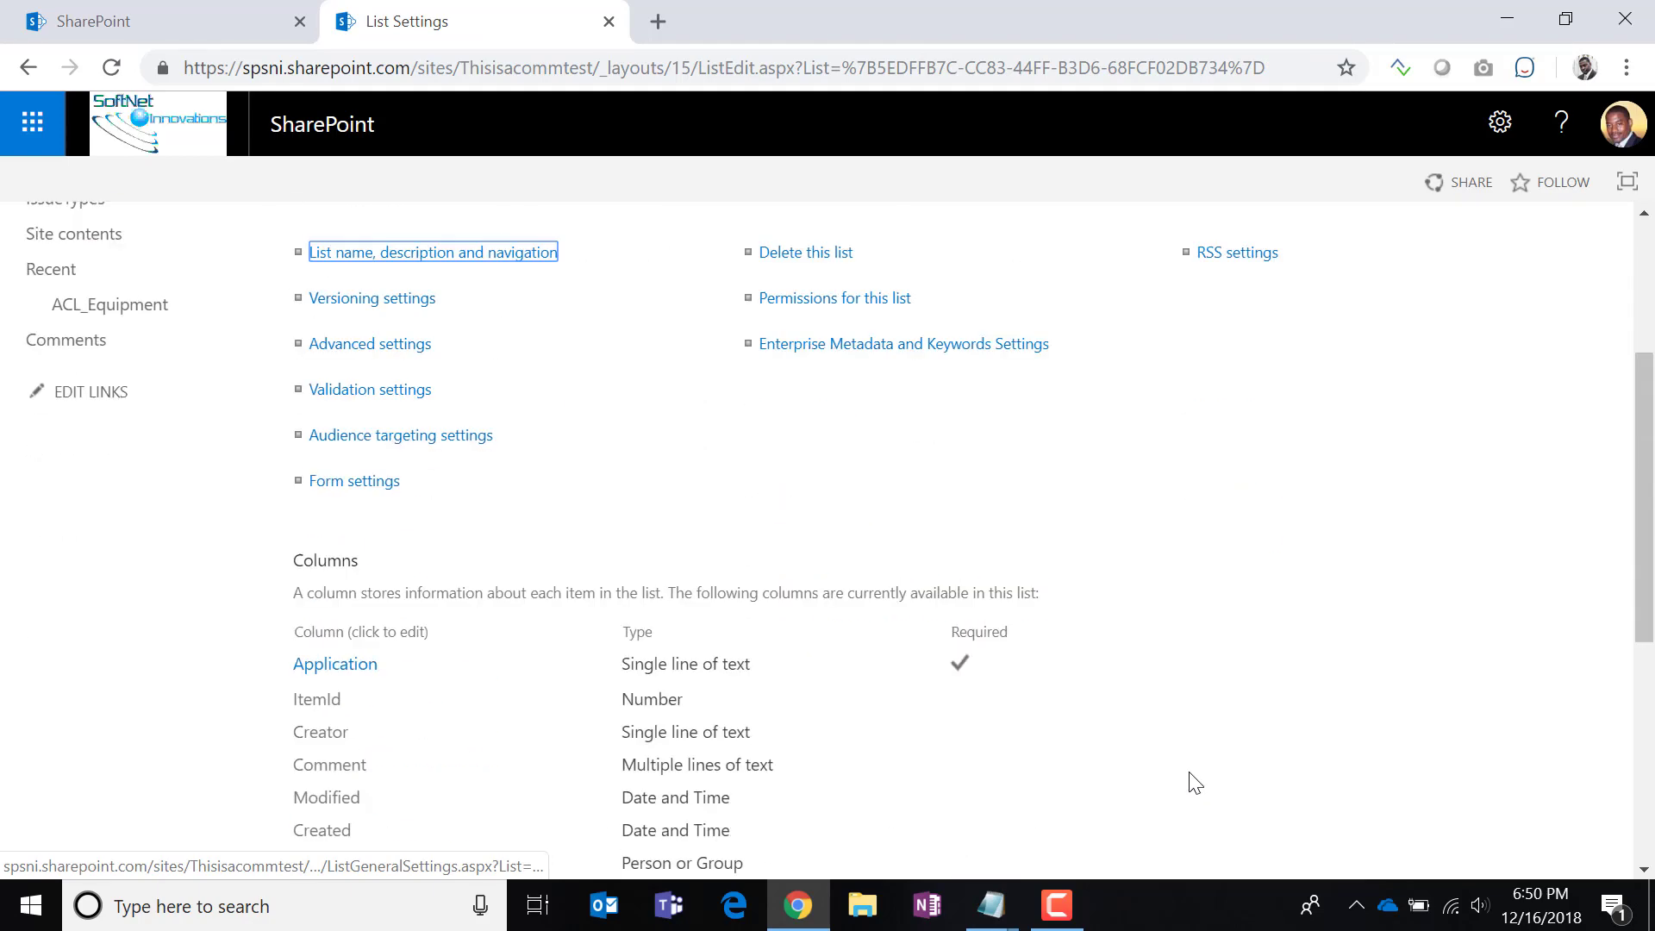
scroll(1190, 780, up, 5)
Add a Comments item for Equipment Request ItemId 4 with a creator and comment.
click(449, 294)
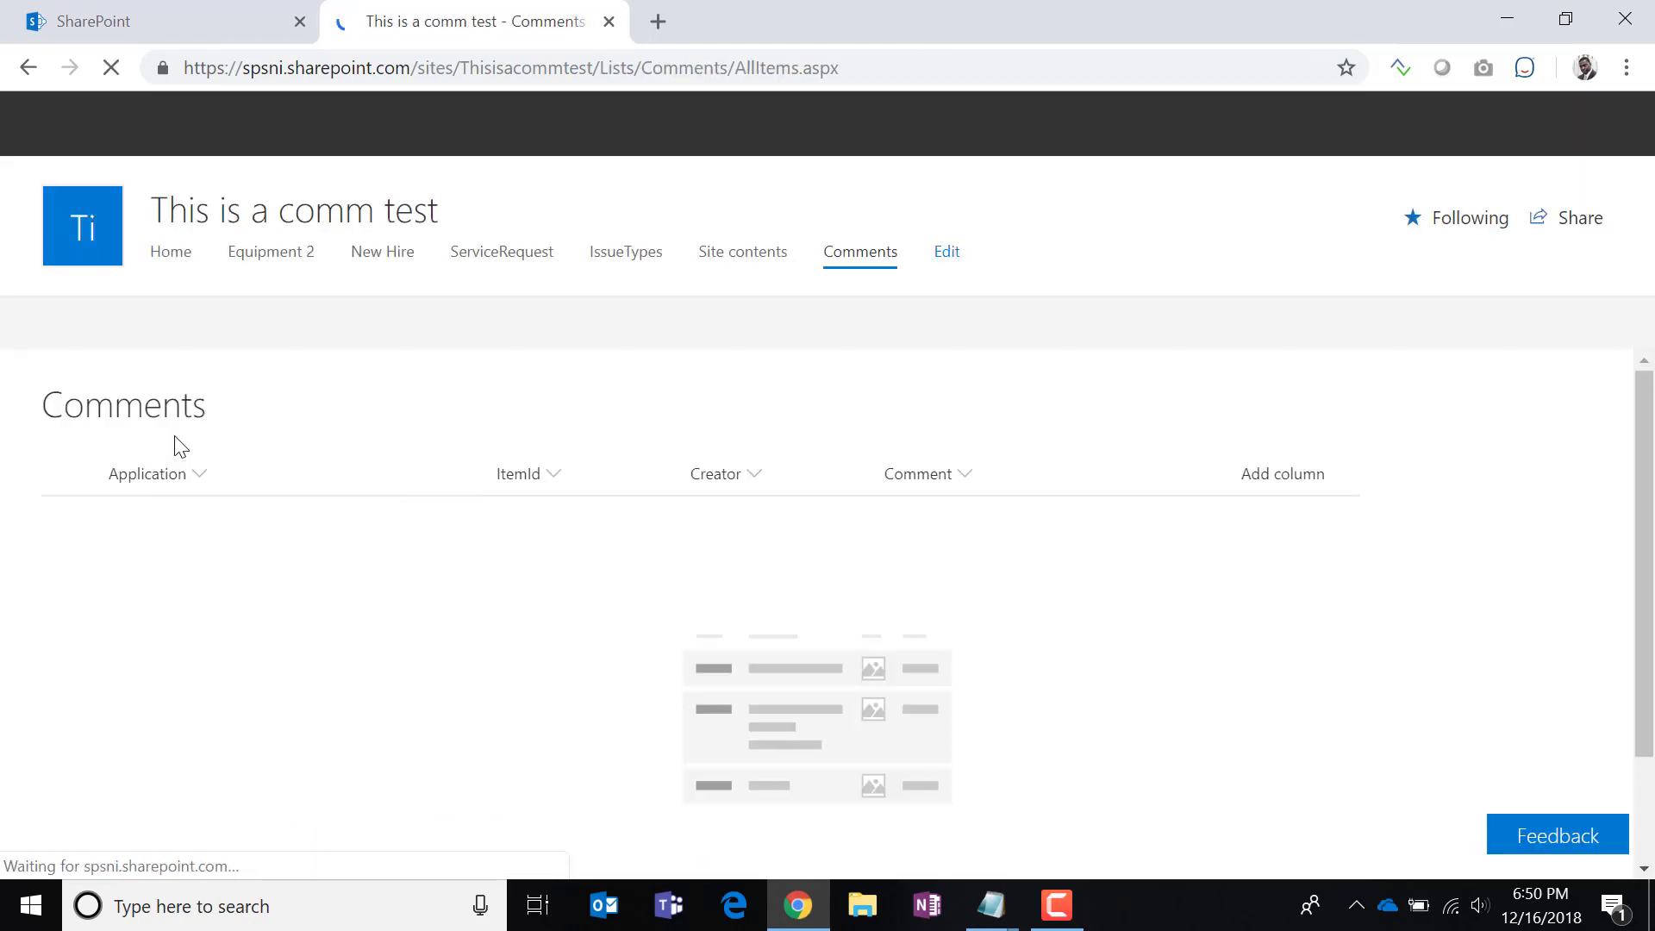
click(337, 332)
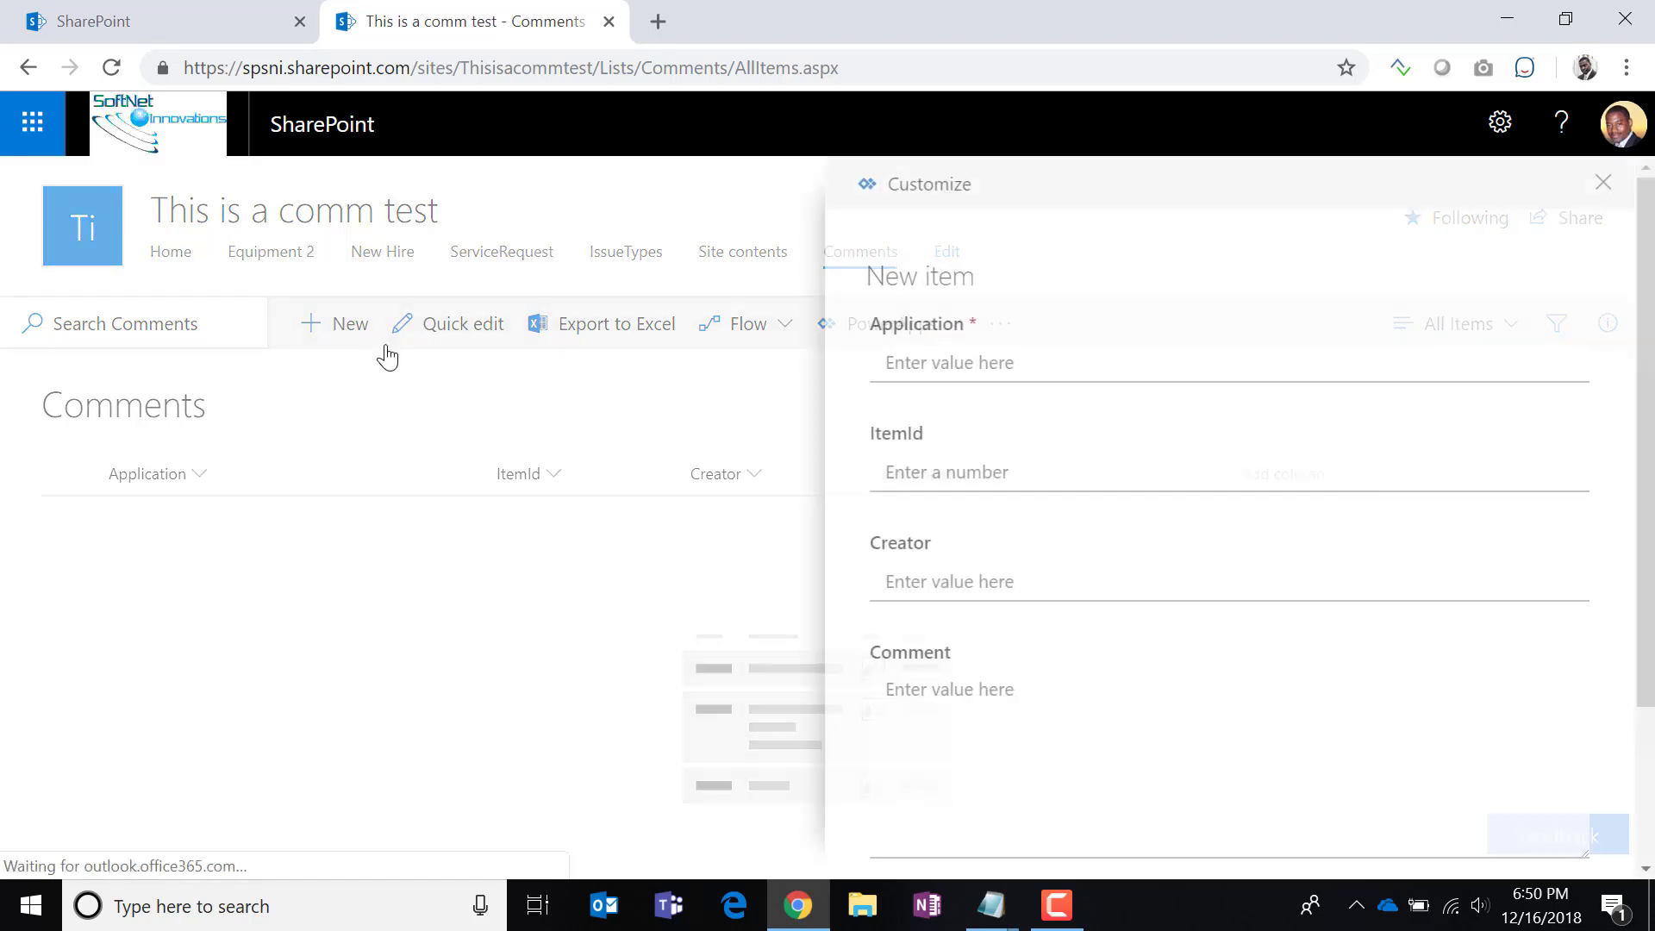
click(957, 362)
text(Equipment Request)
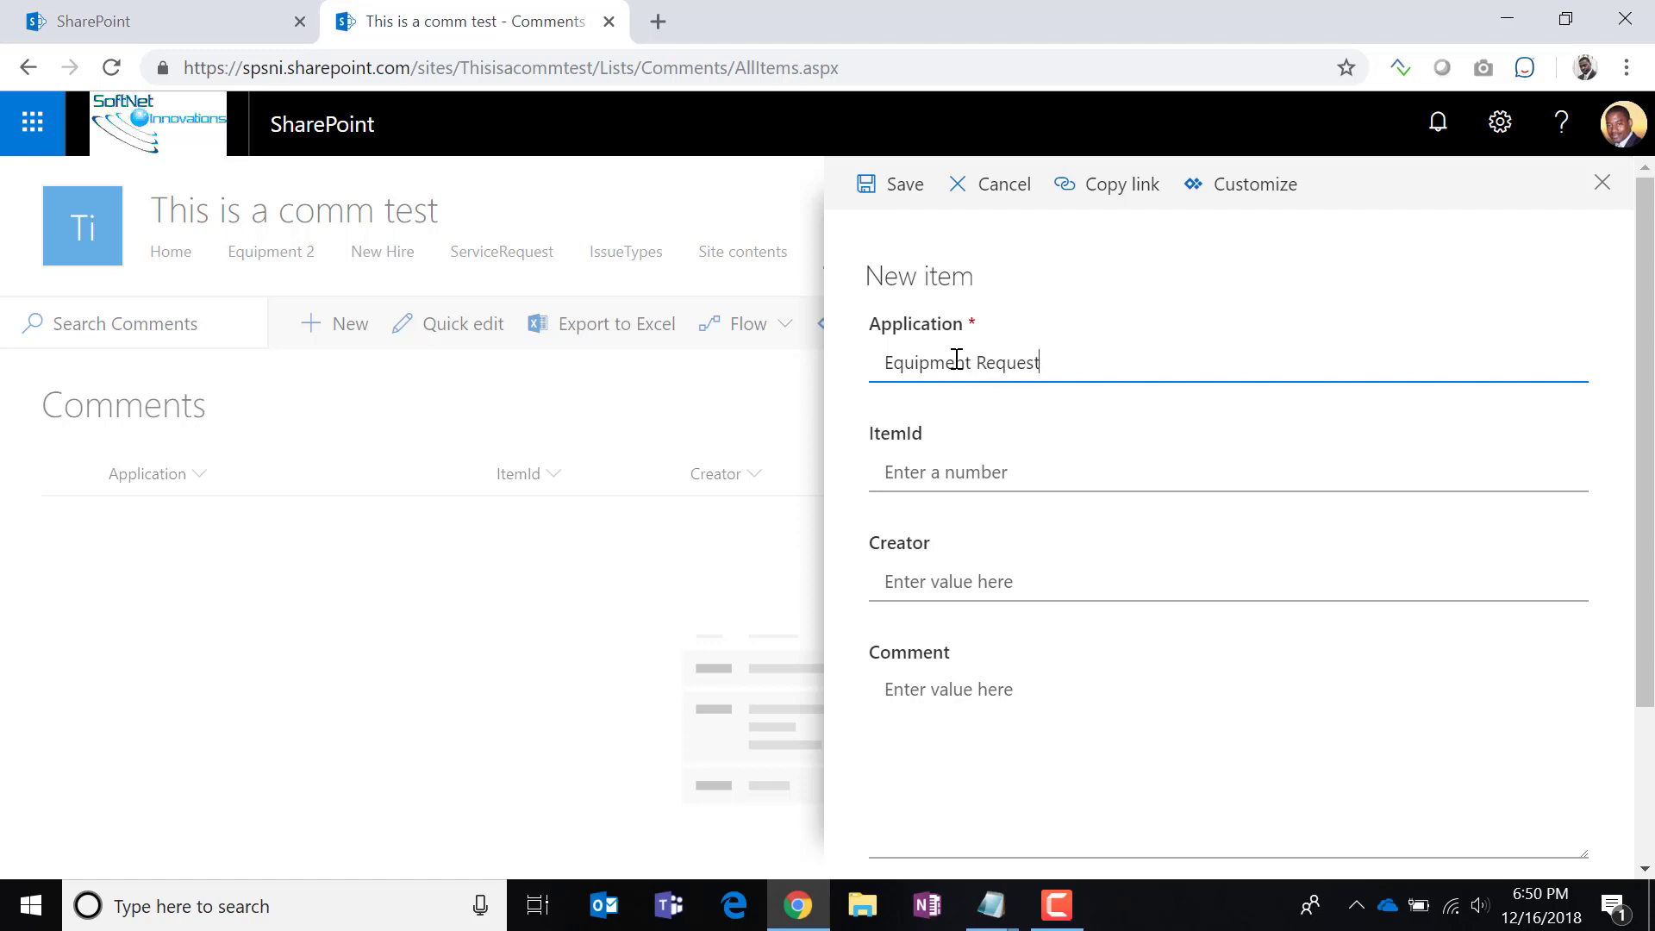
click(980, 469)
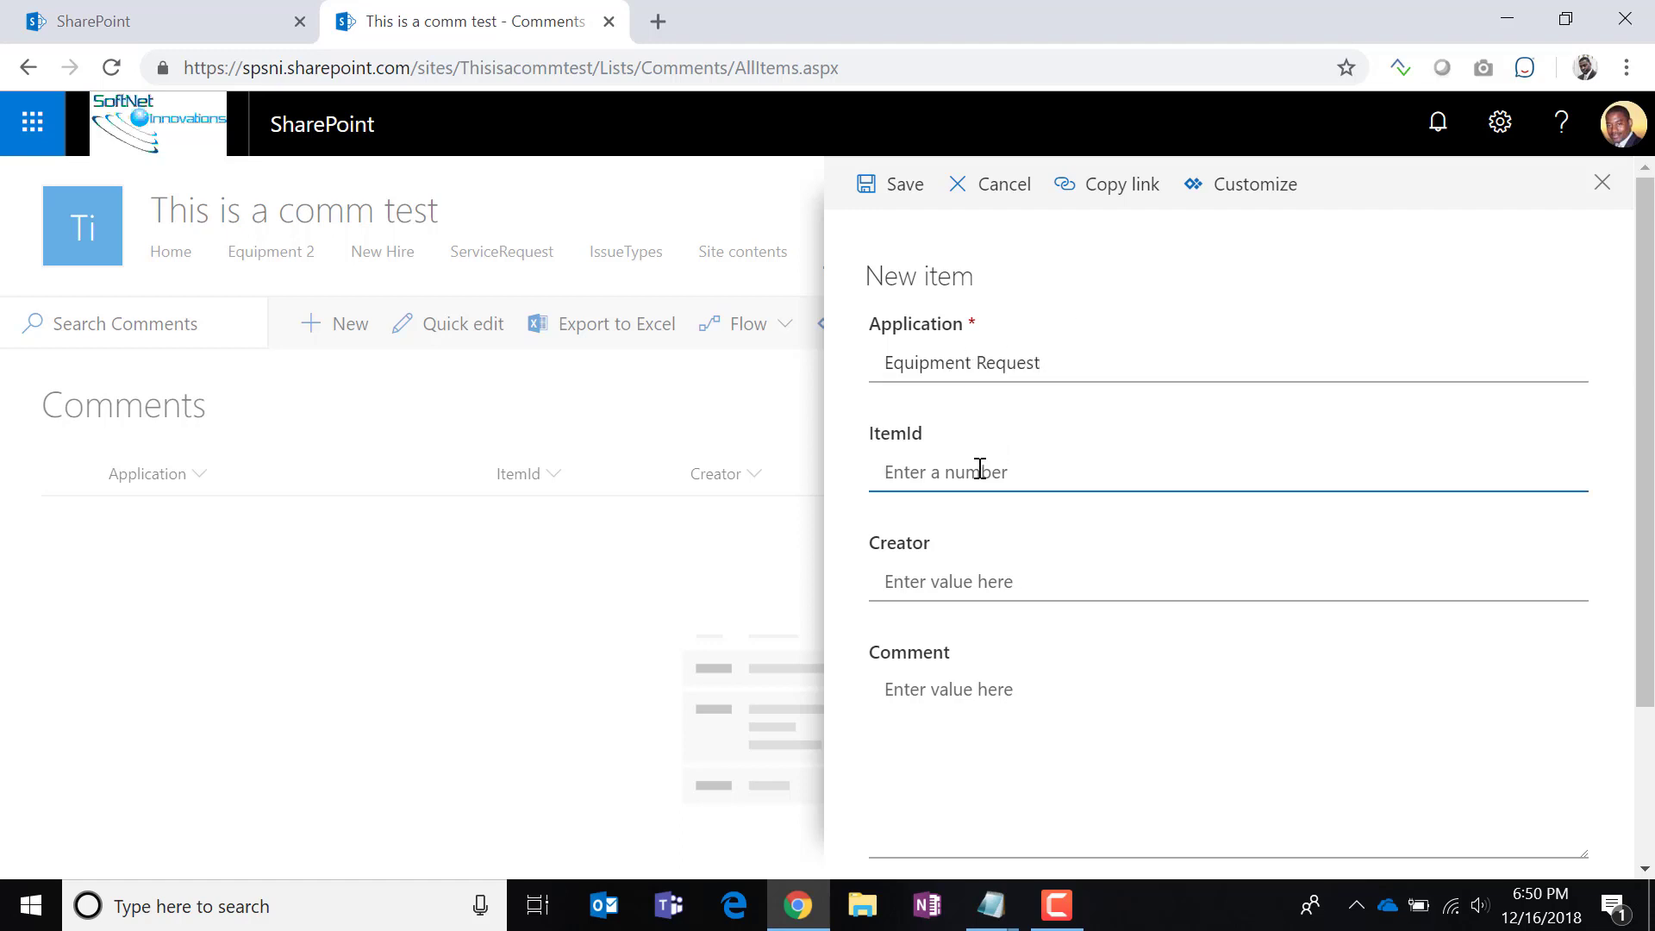
text(4)
click(931, 589)
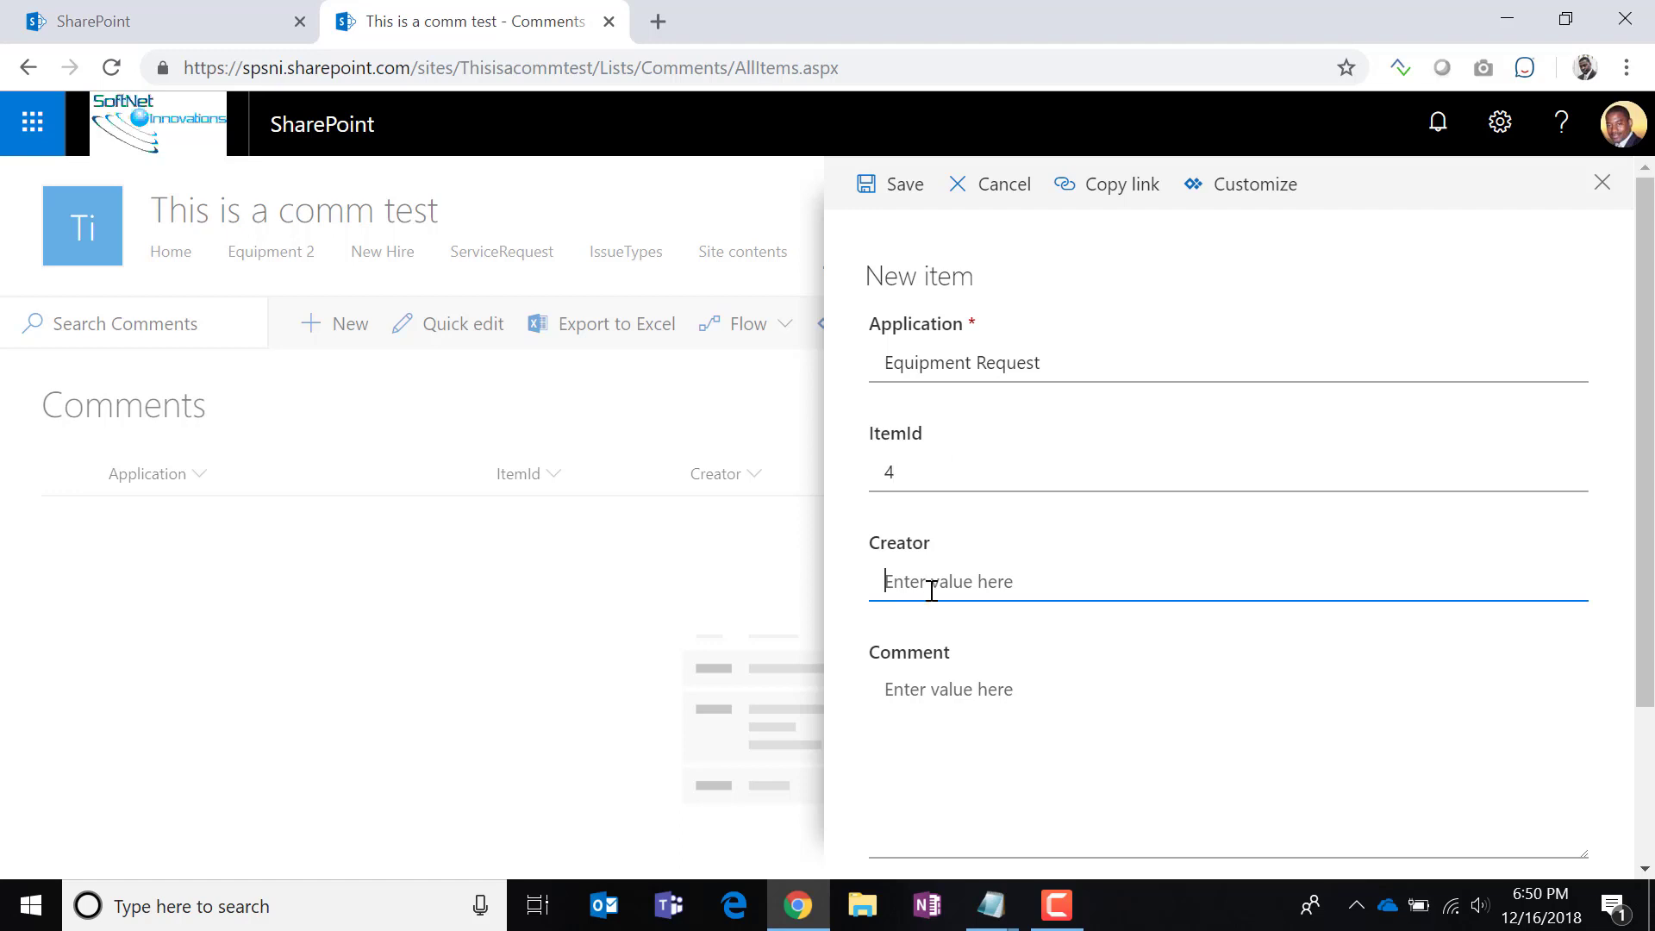
click(1064, 718)
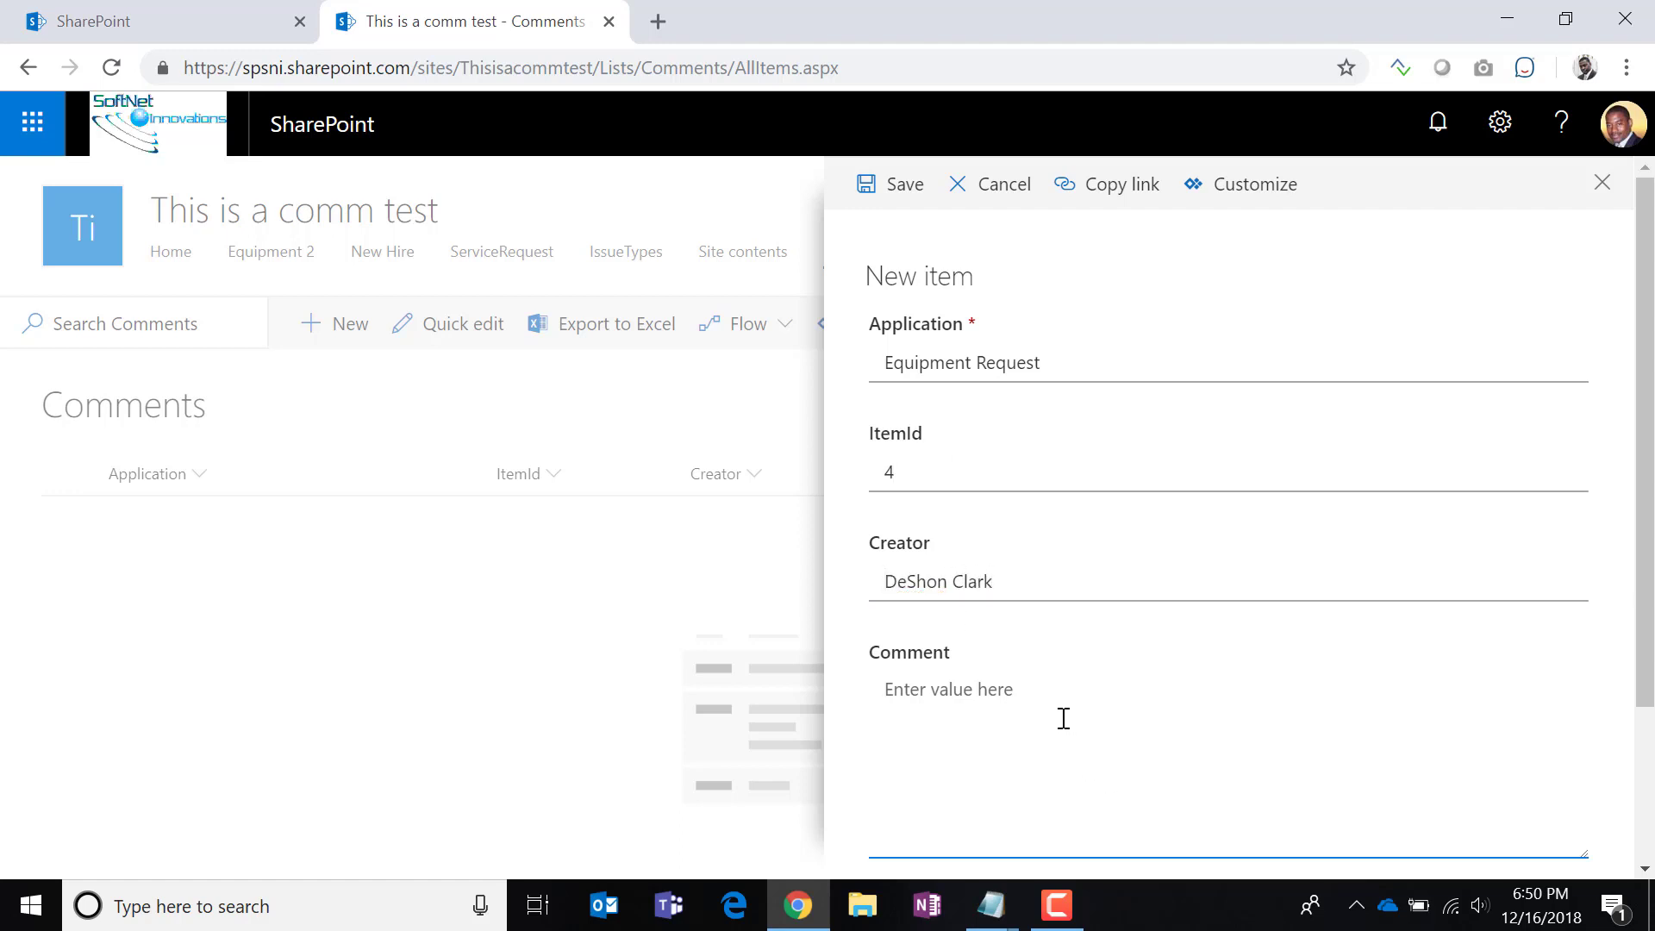
text(Here is a sample comment)
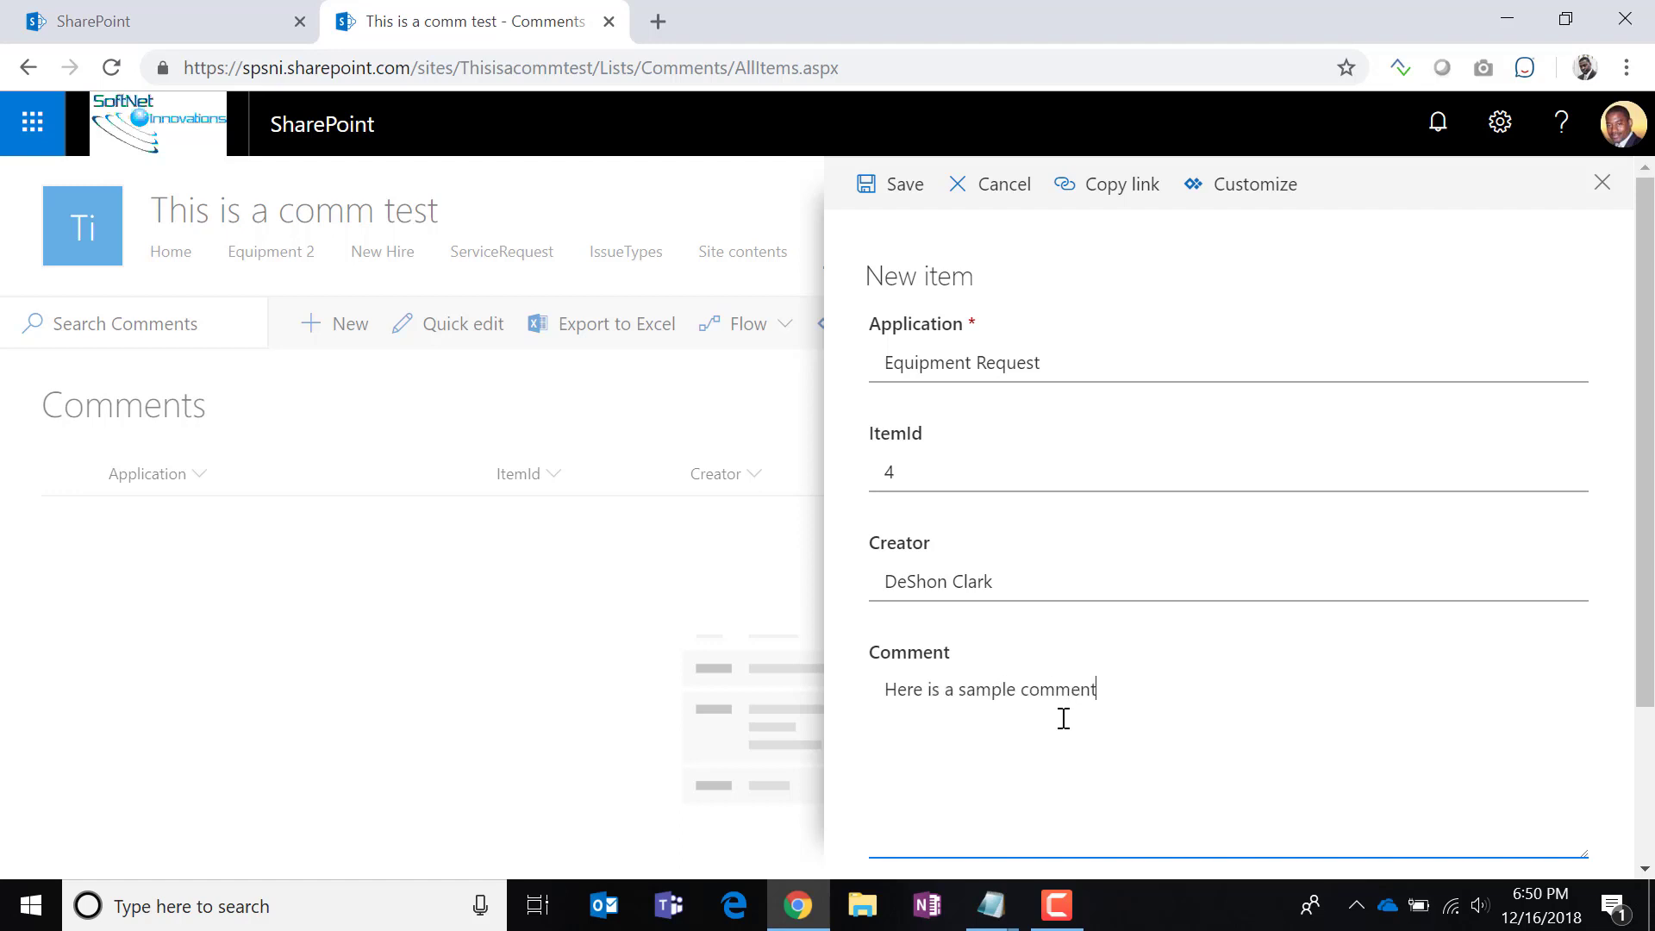
click(914, 187)
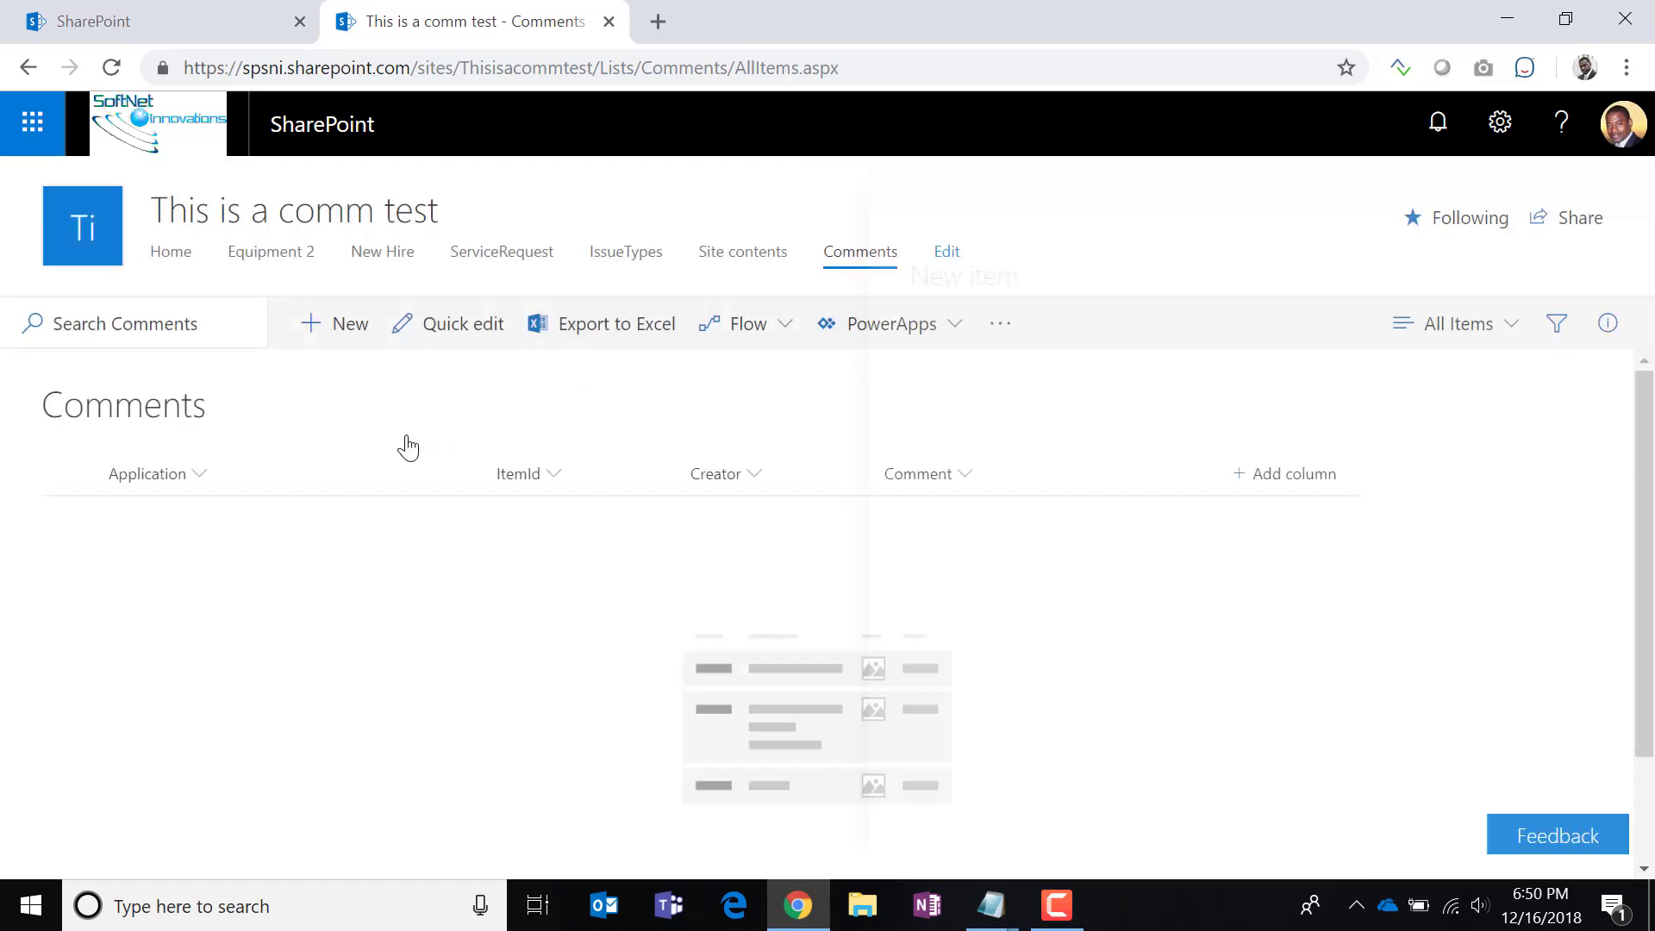
Add another Equipment Request item for ItemId 5 with a sample comment text.
click(345, 336)
click(963, 362)
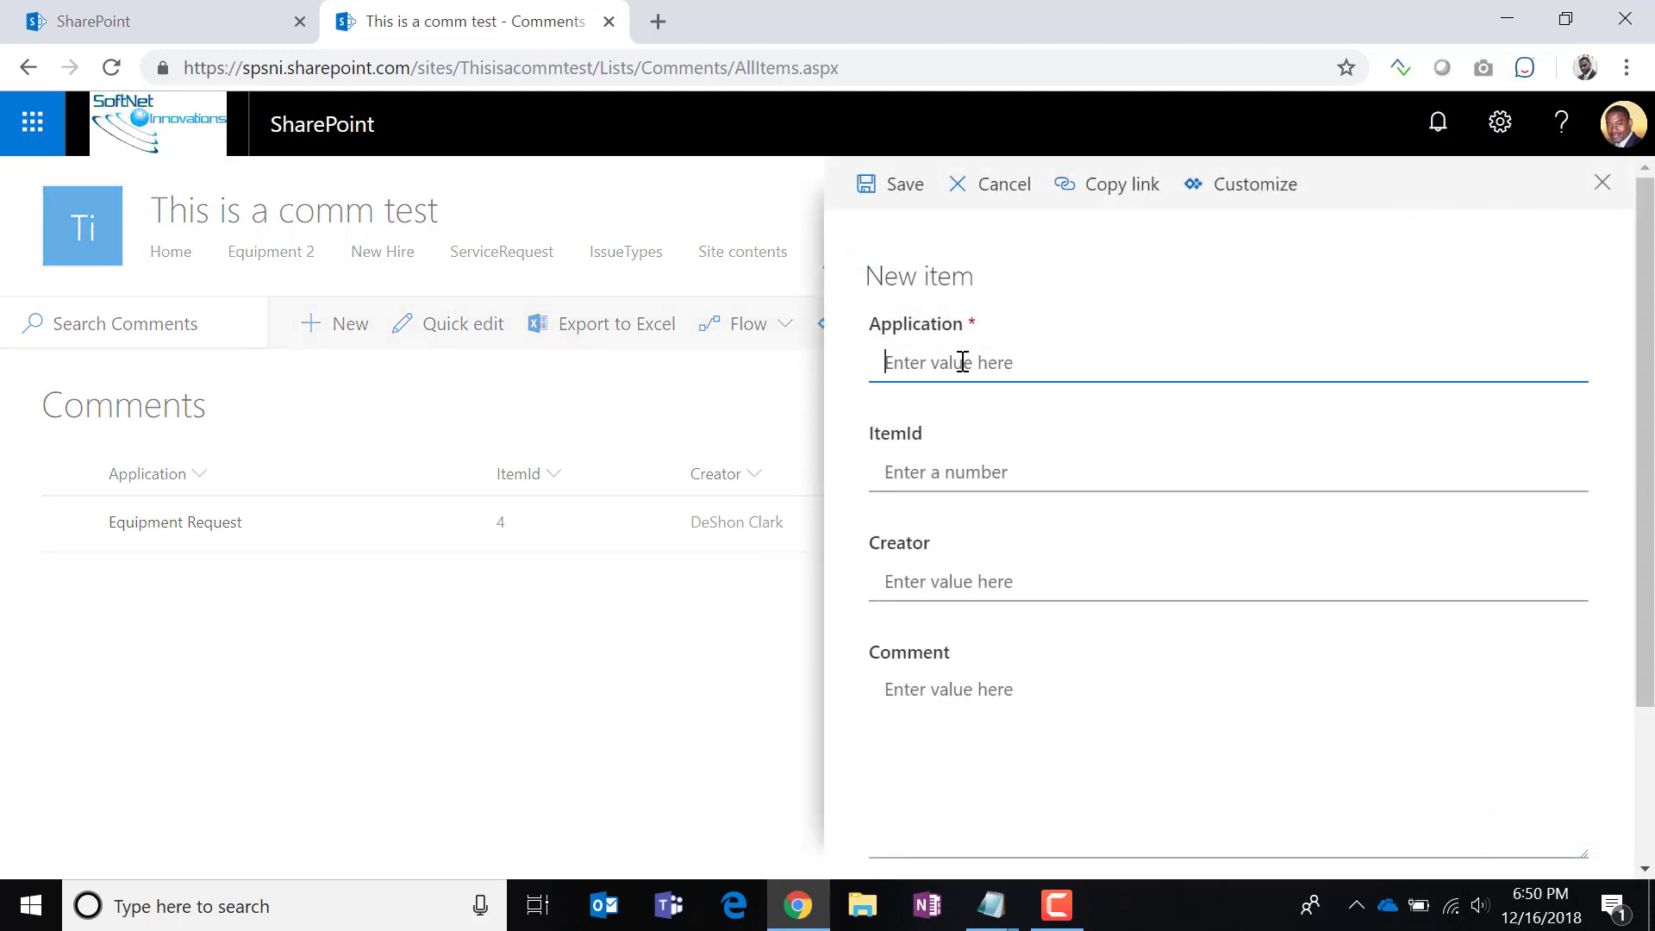
text(Equipment Request)
click(1000, 481)
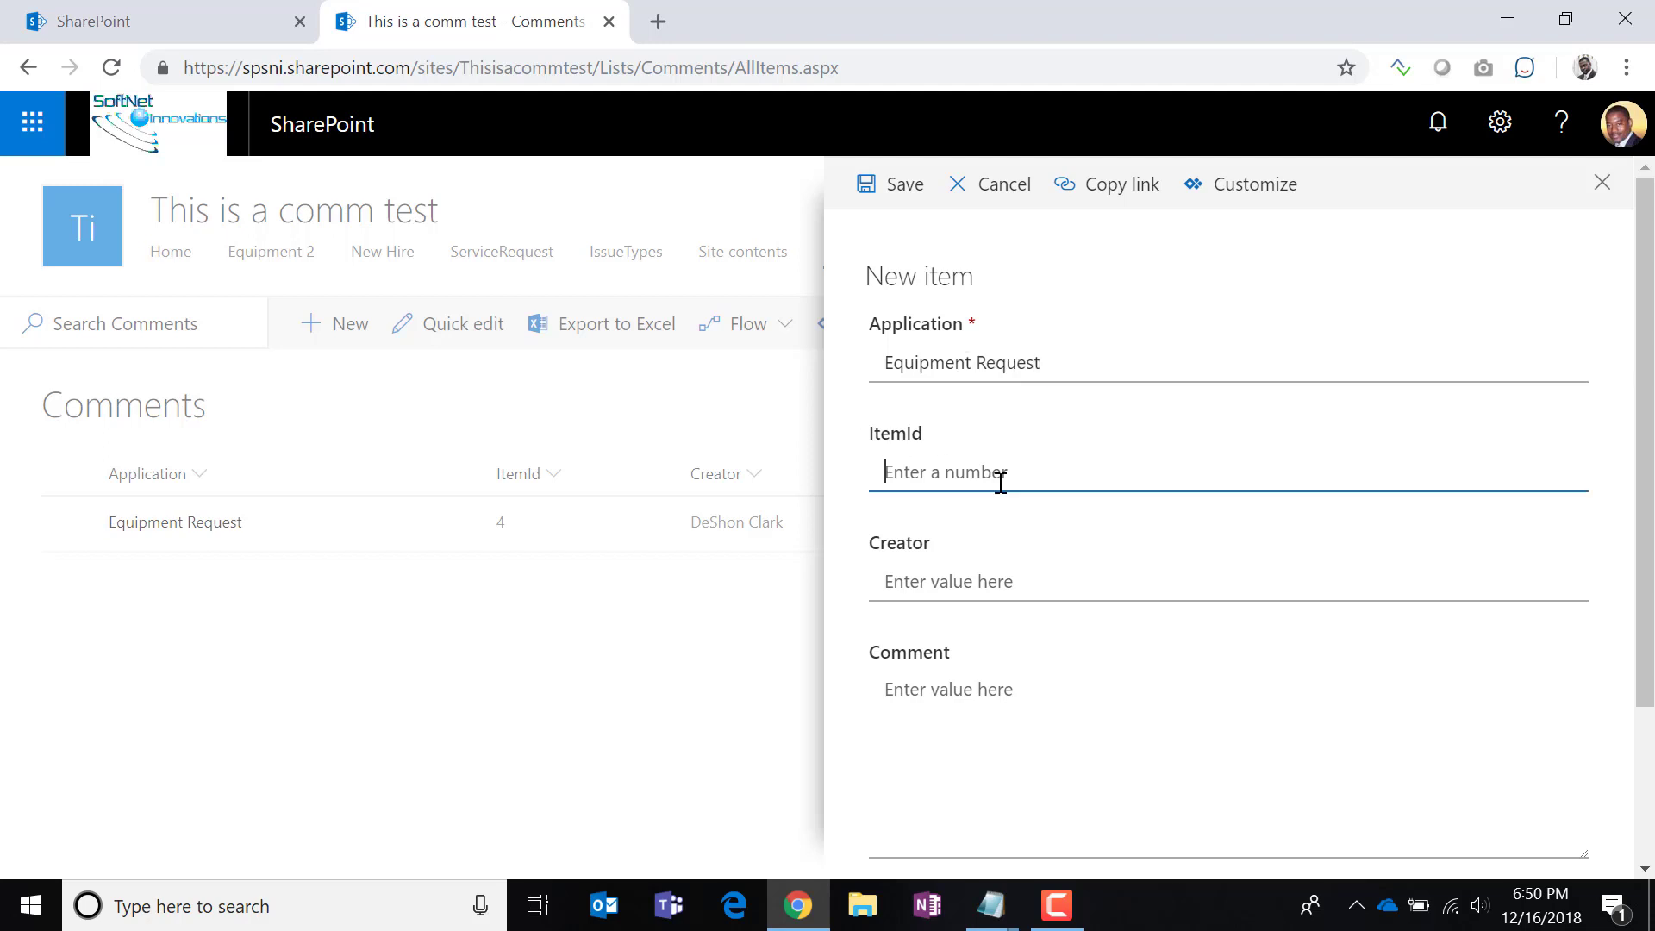
text(5)
click(977, 582)
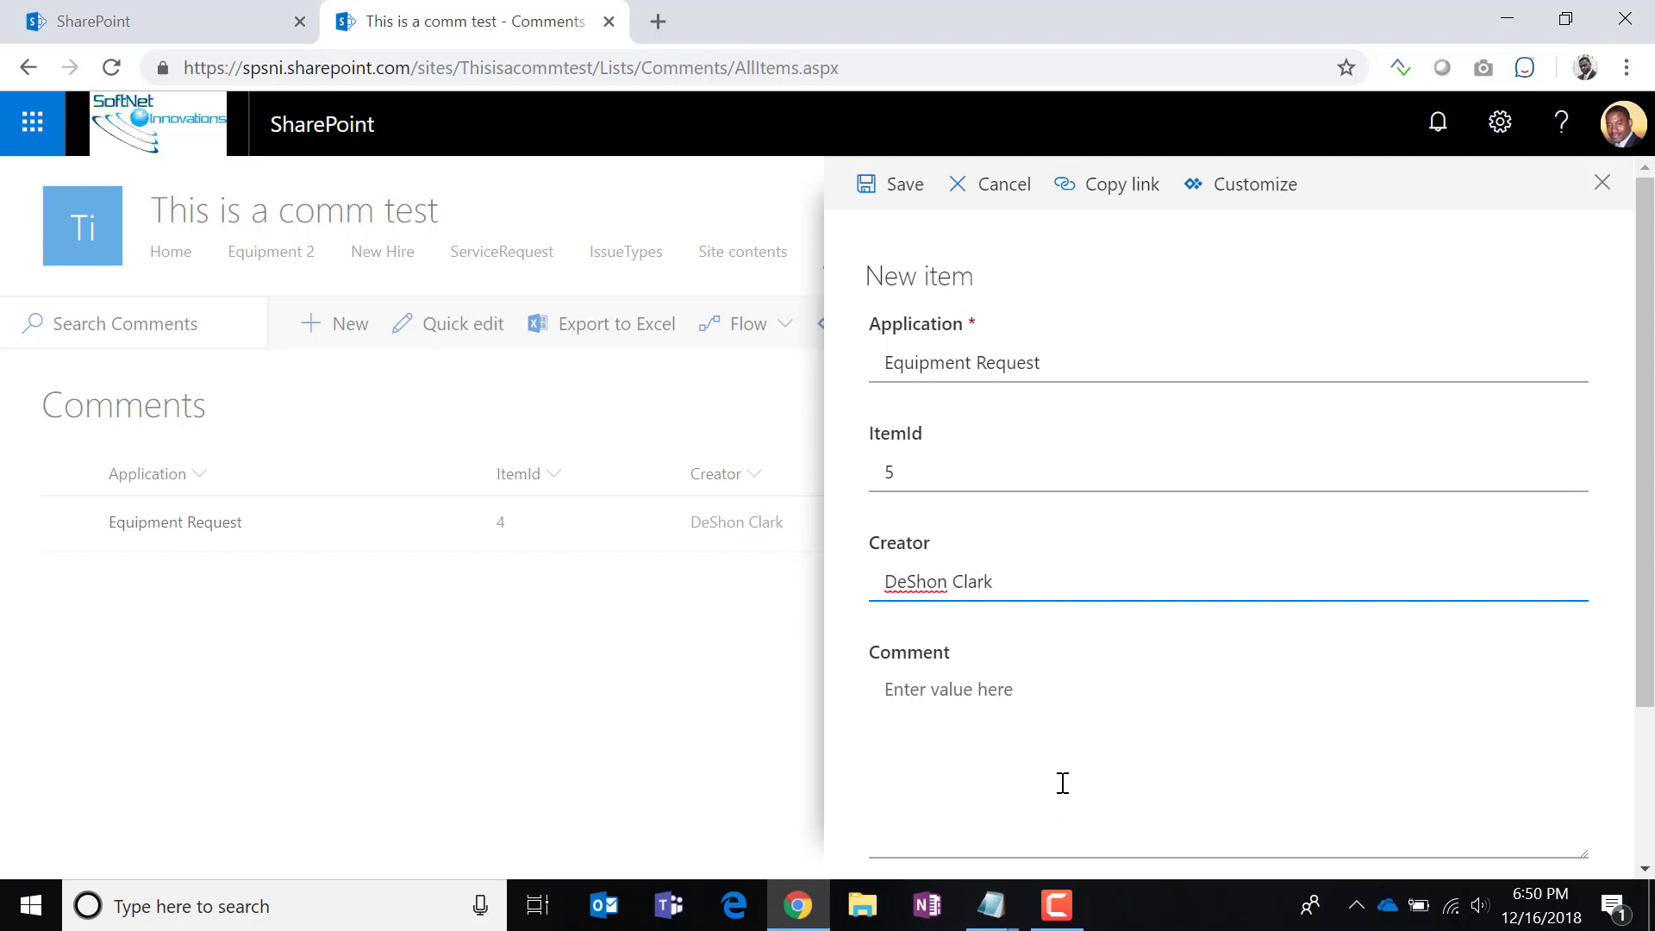
click(1033, 697)
text(jdsajif iodas f asd fdsa f dasf d fdsa)
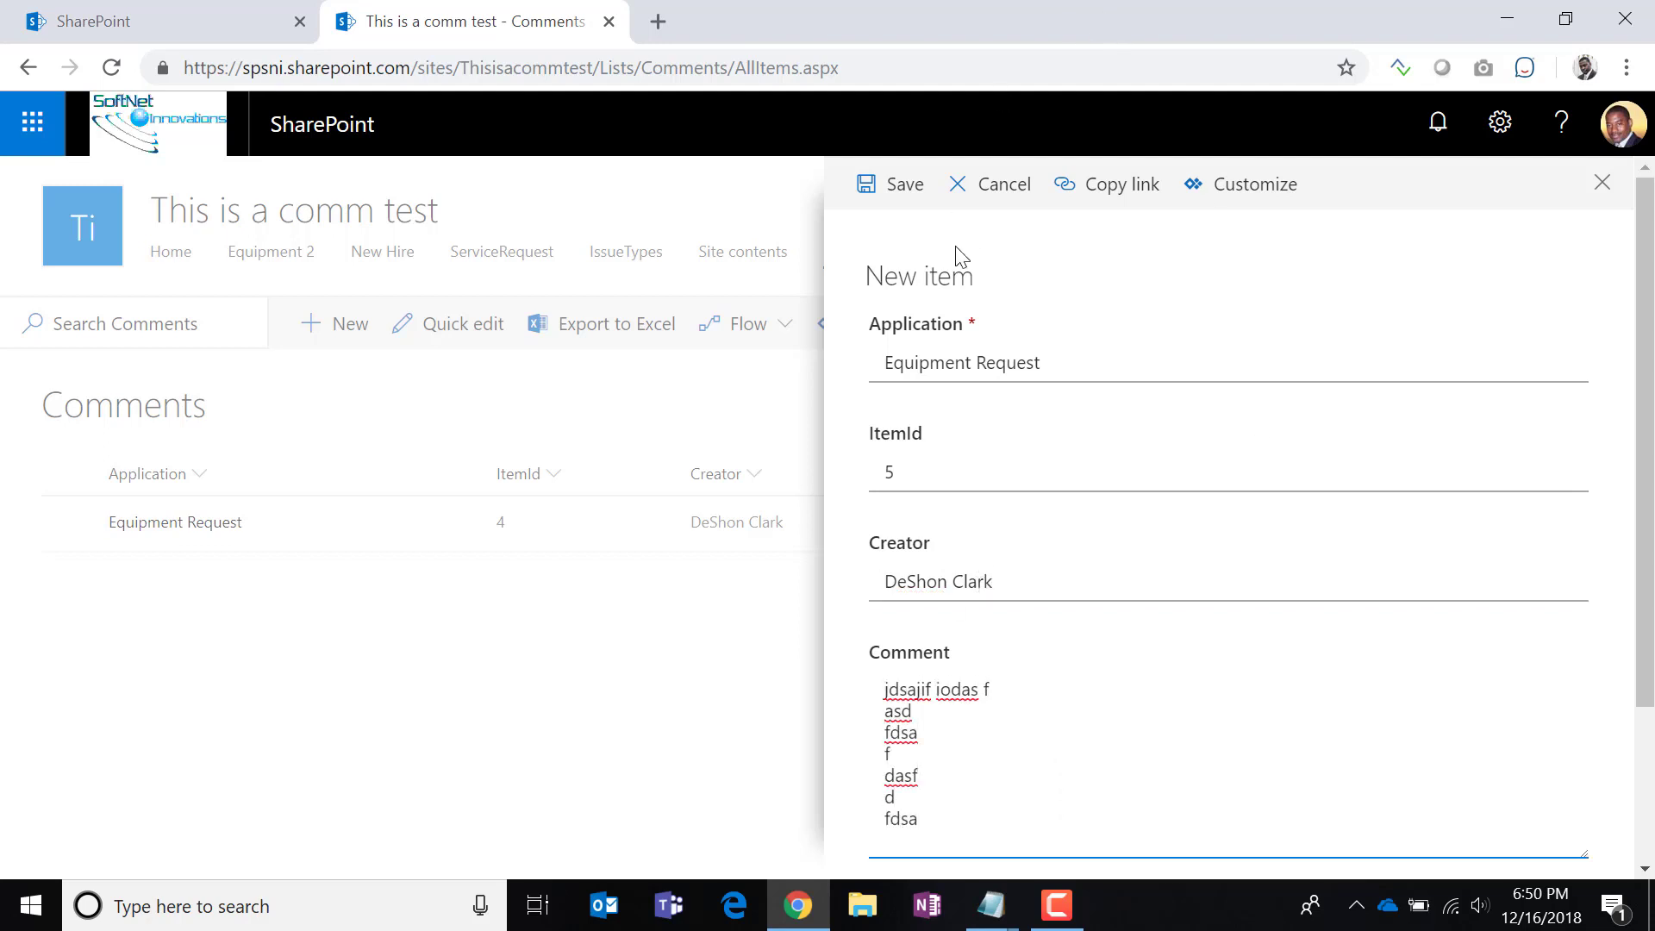
click(905, 186)
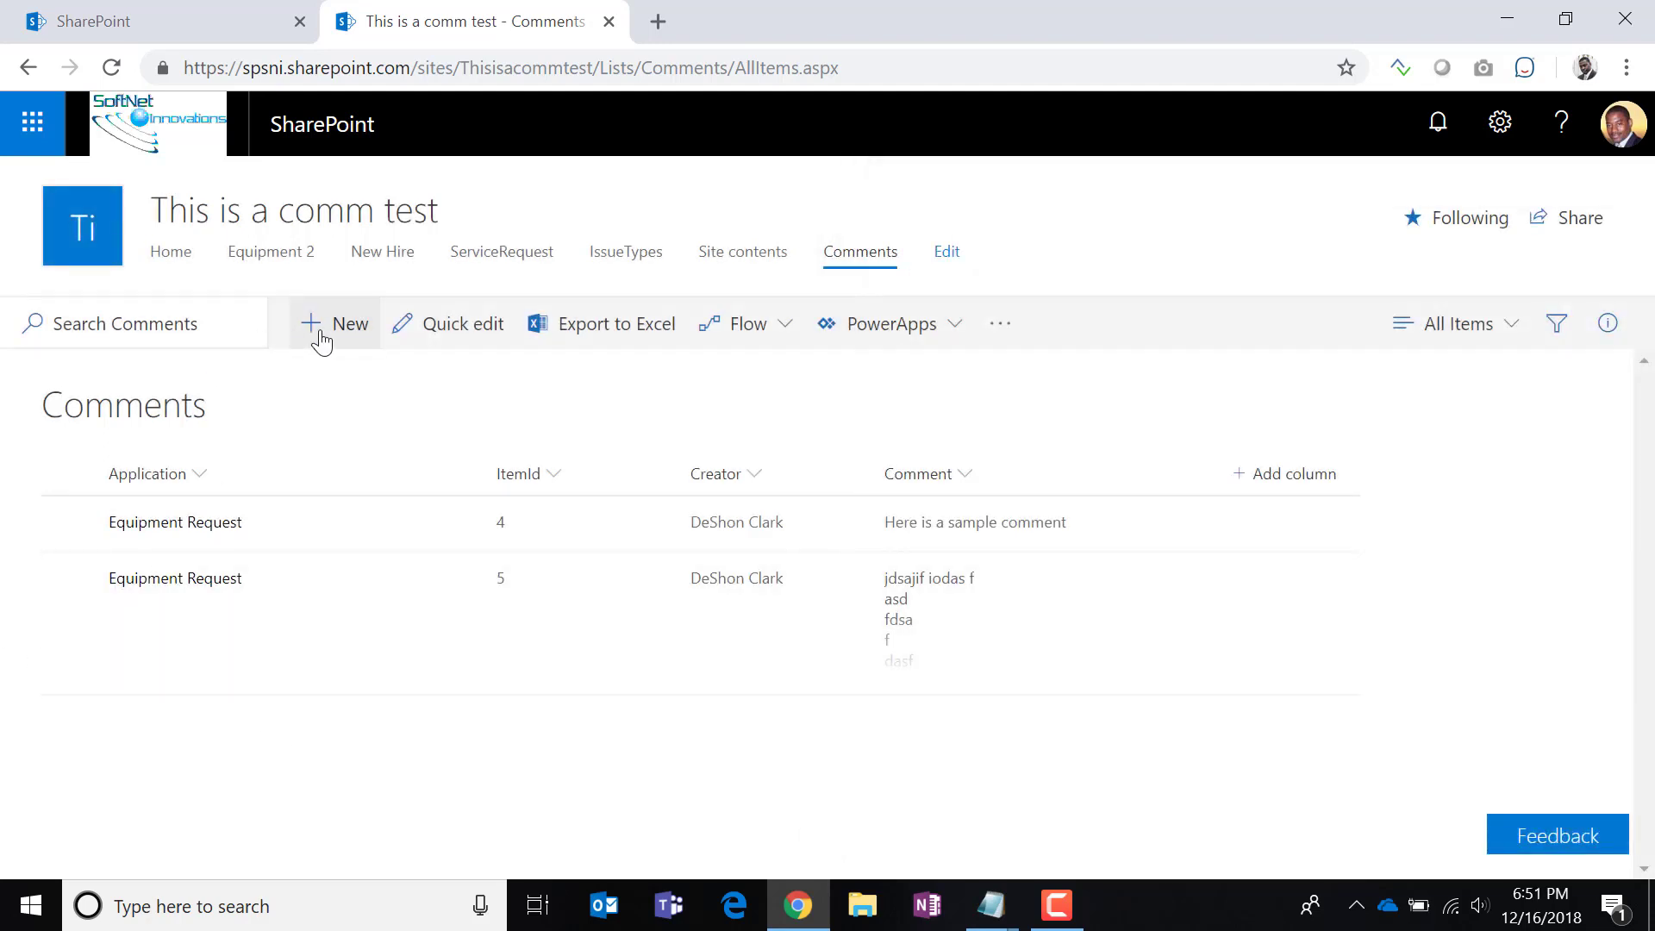
click(317, 325)
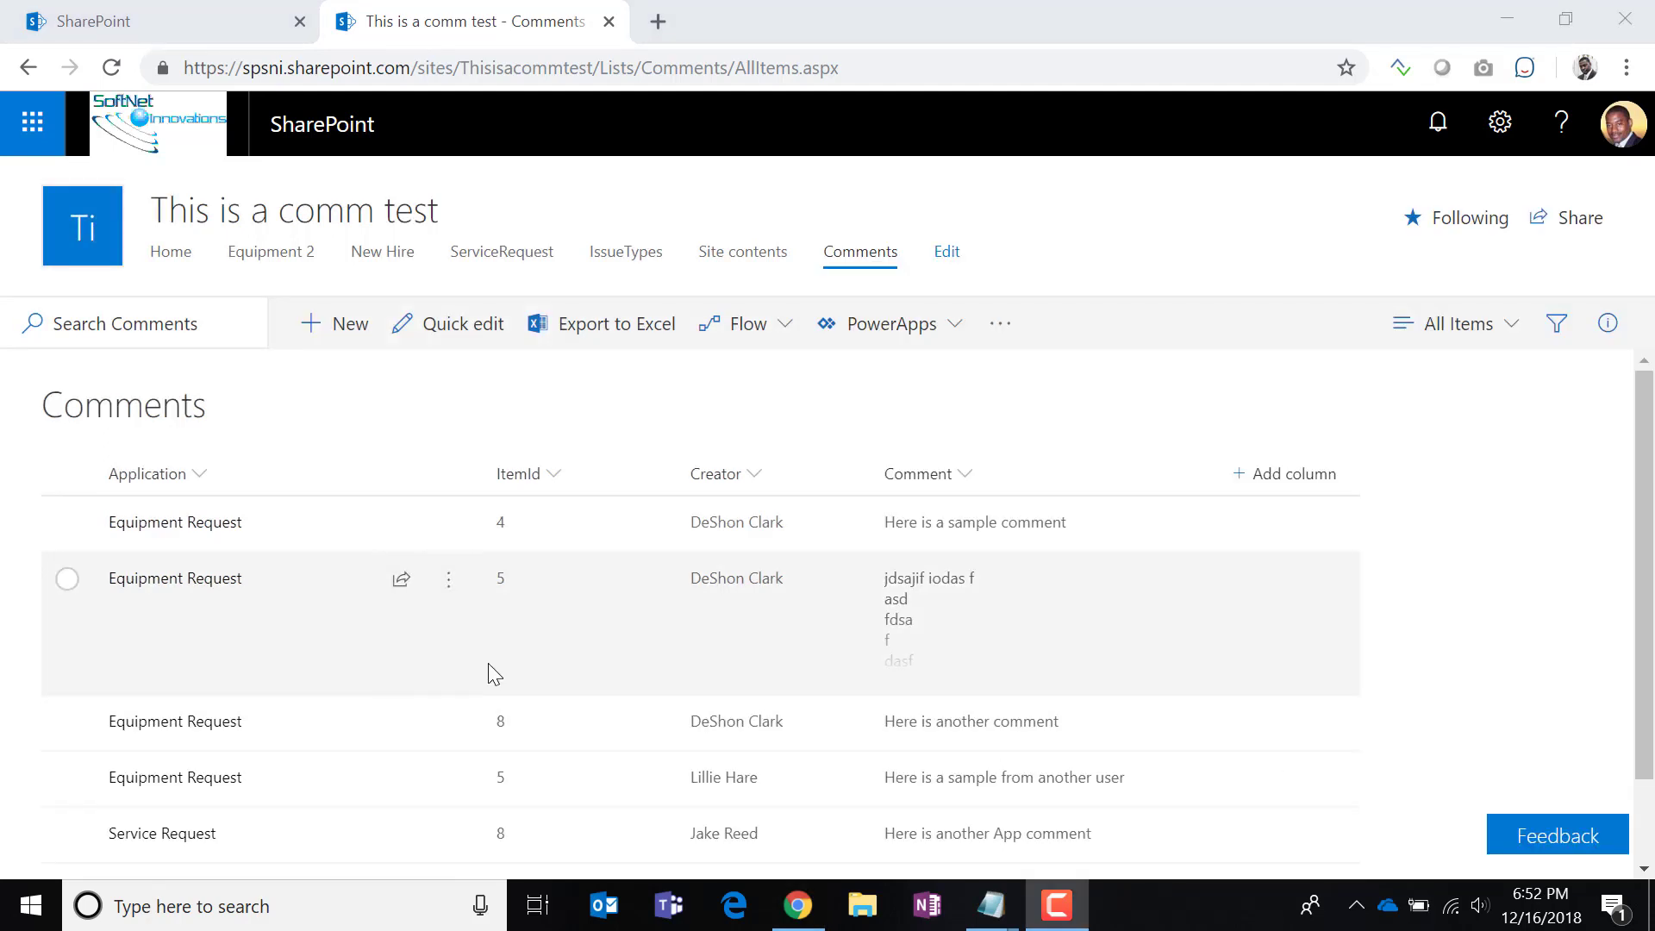
scroll(489, 677, down, 1)
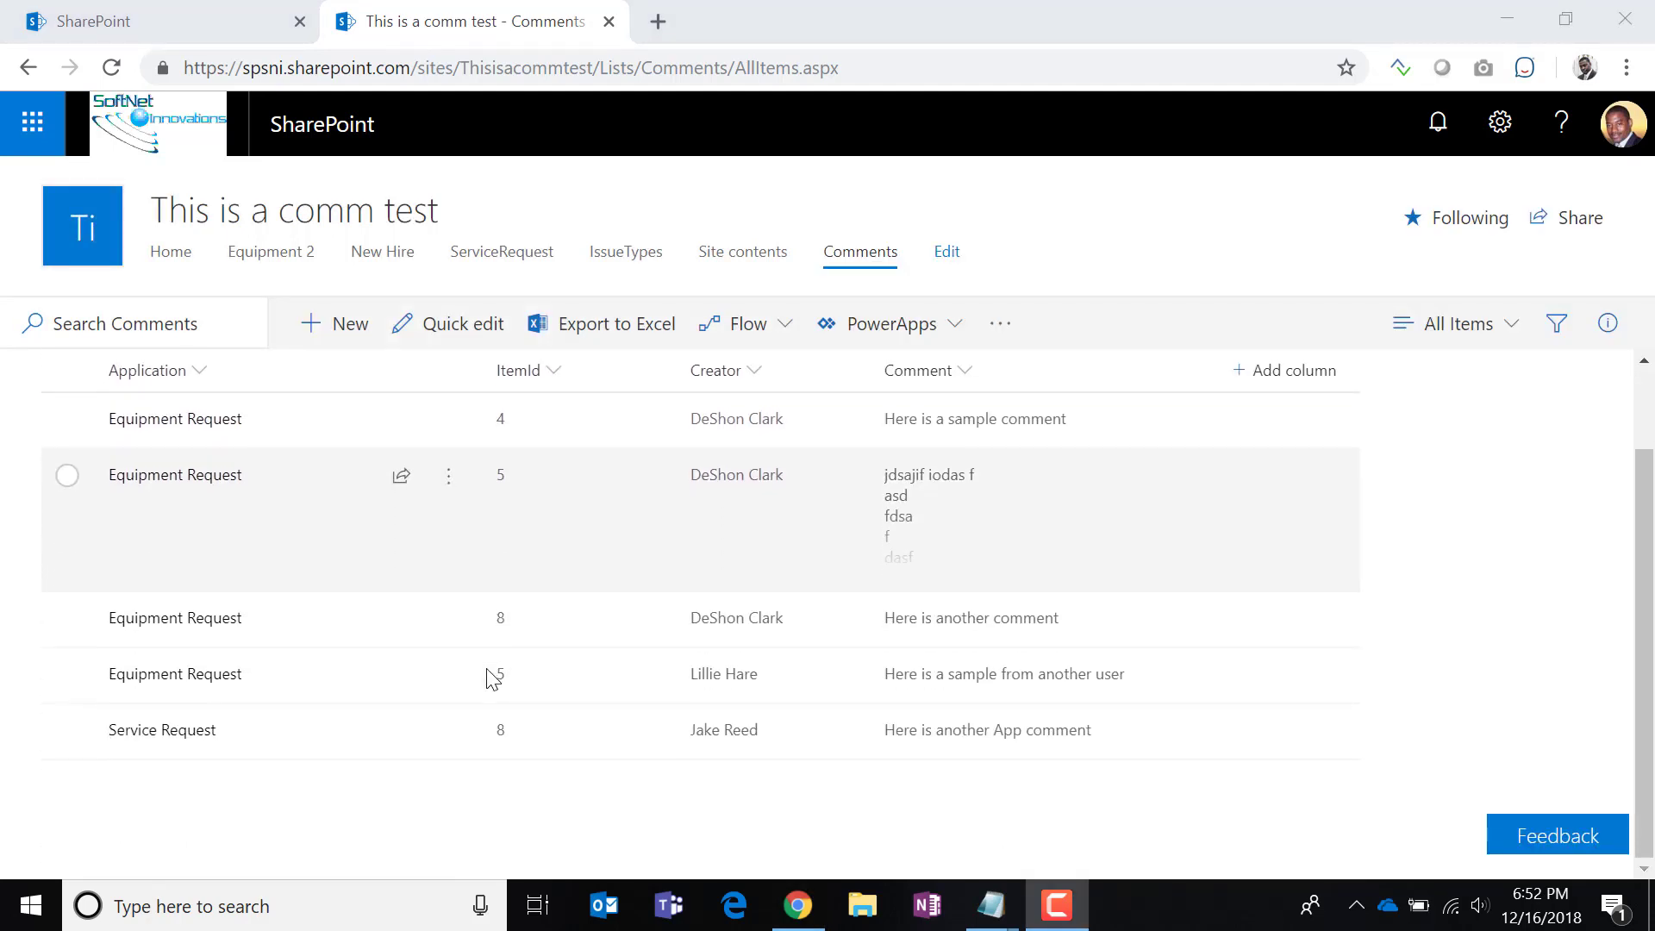
scroll(473, 732, up, 1)
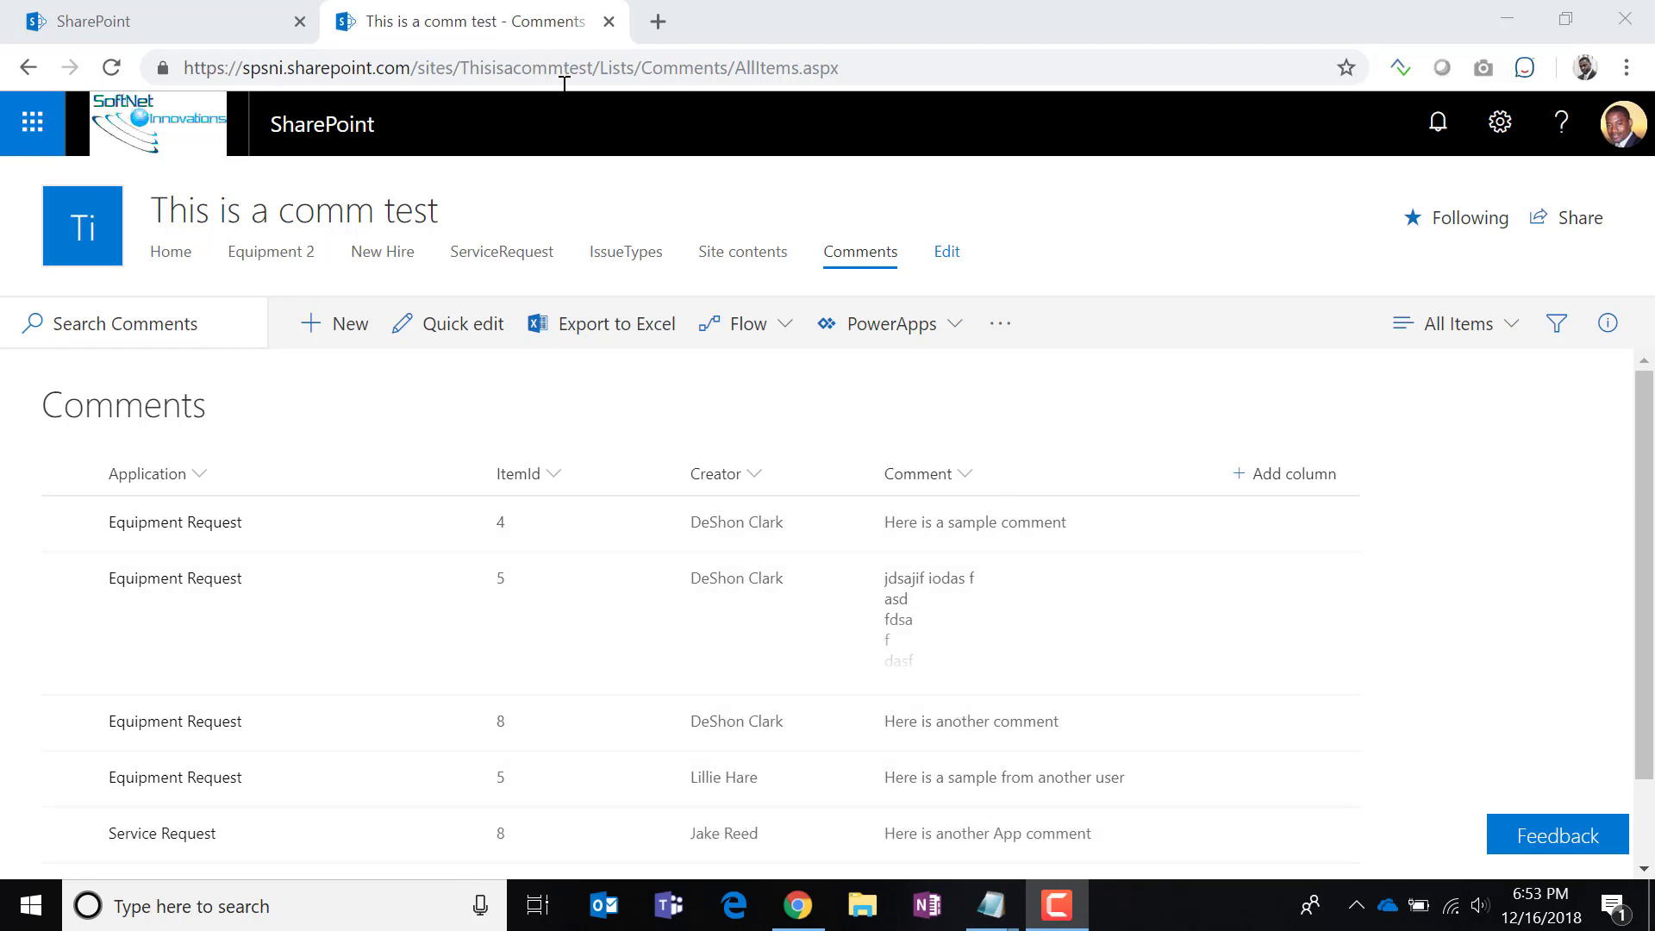
click(255, 255)
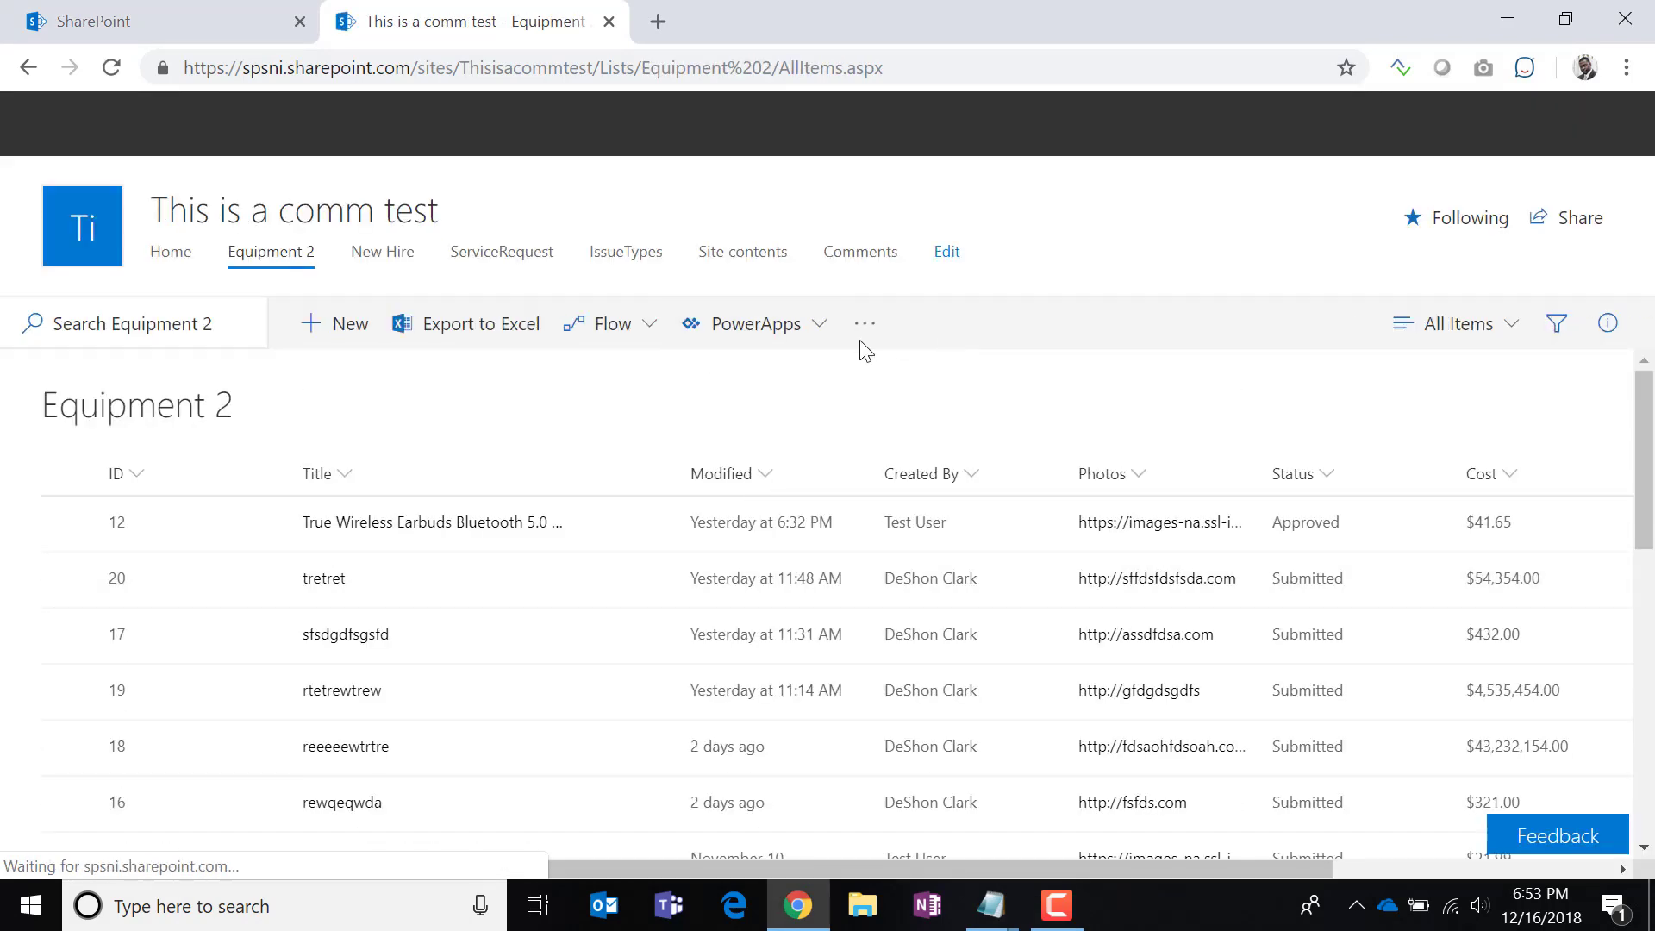
Open the Equipment 2 list form in PowerApps via Customize forms.
click(776, 350)
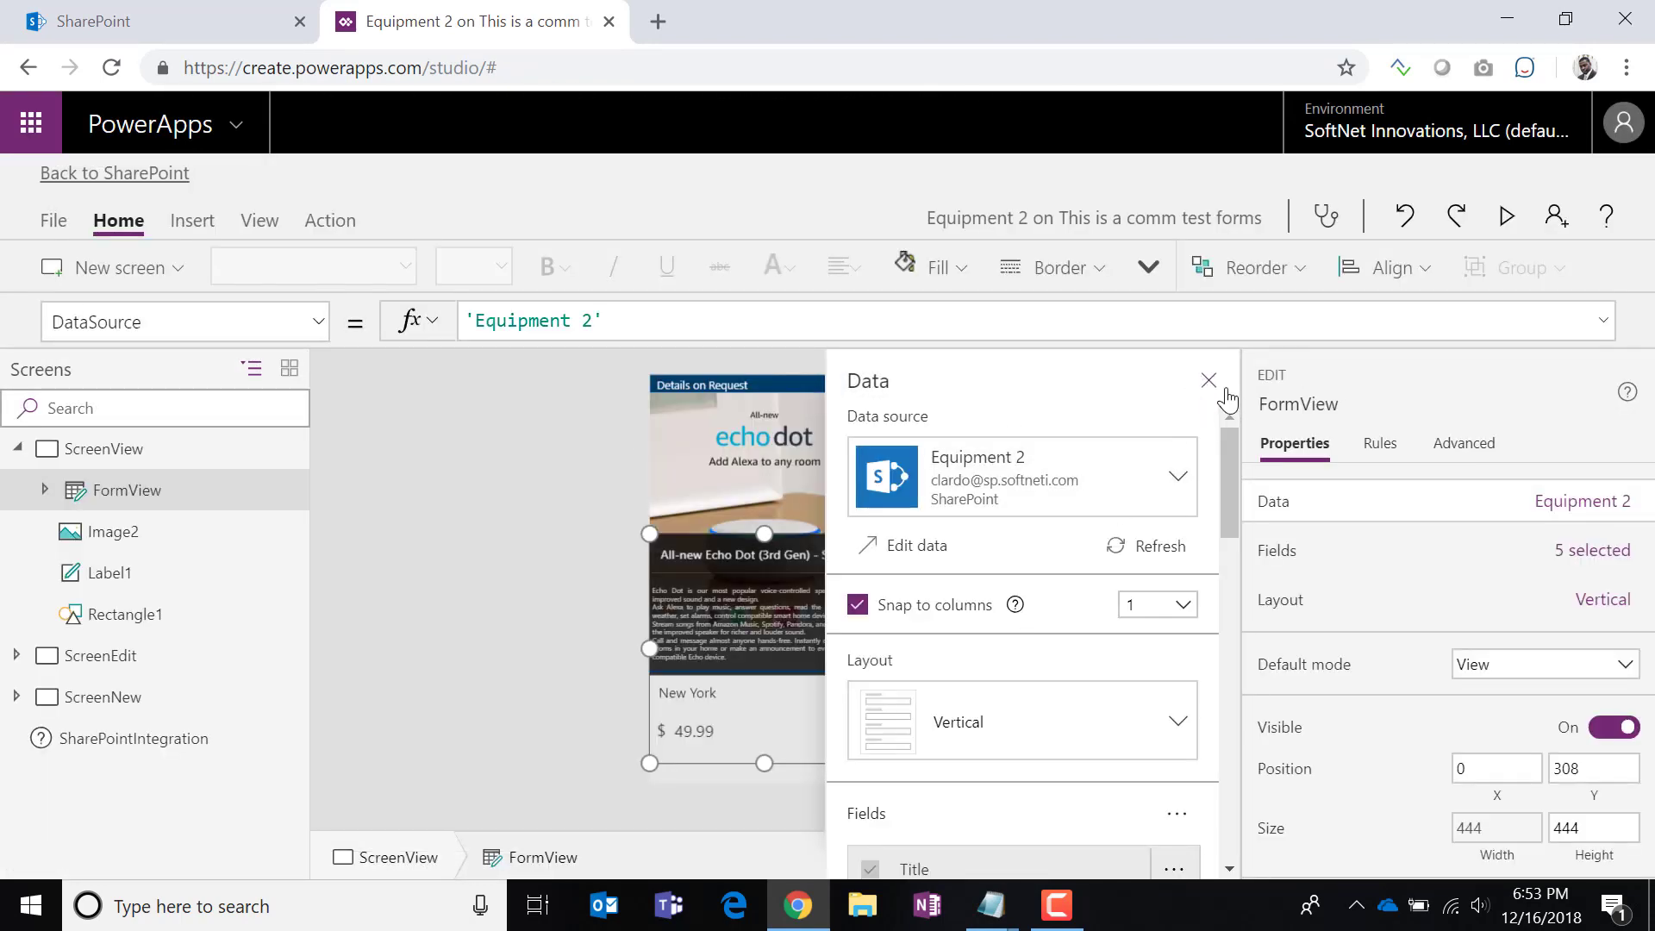
Zoom the canvas to 79% and drag Image2's top edge down to Y 103.
click(1211, 384)
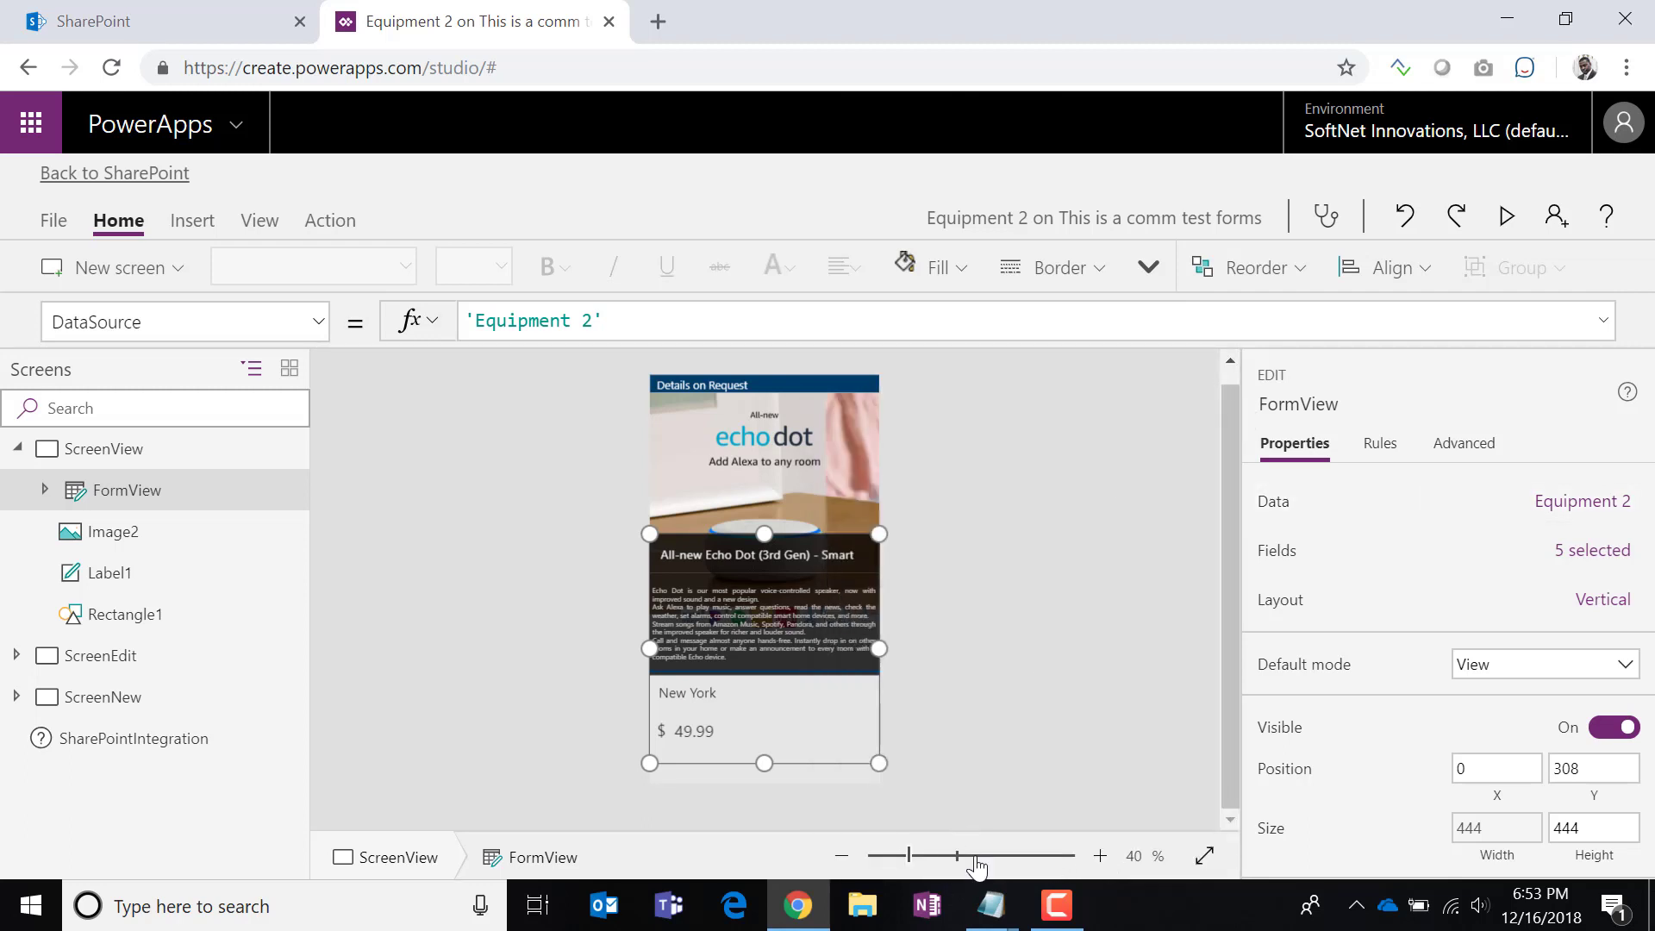
drag(911, 862, 953, 857)
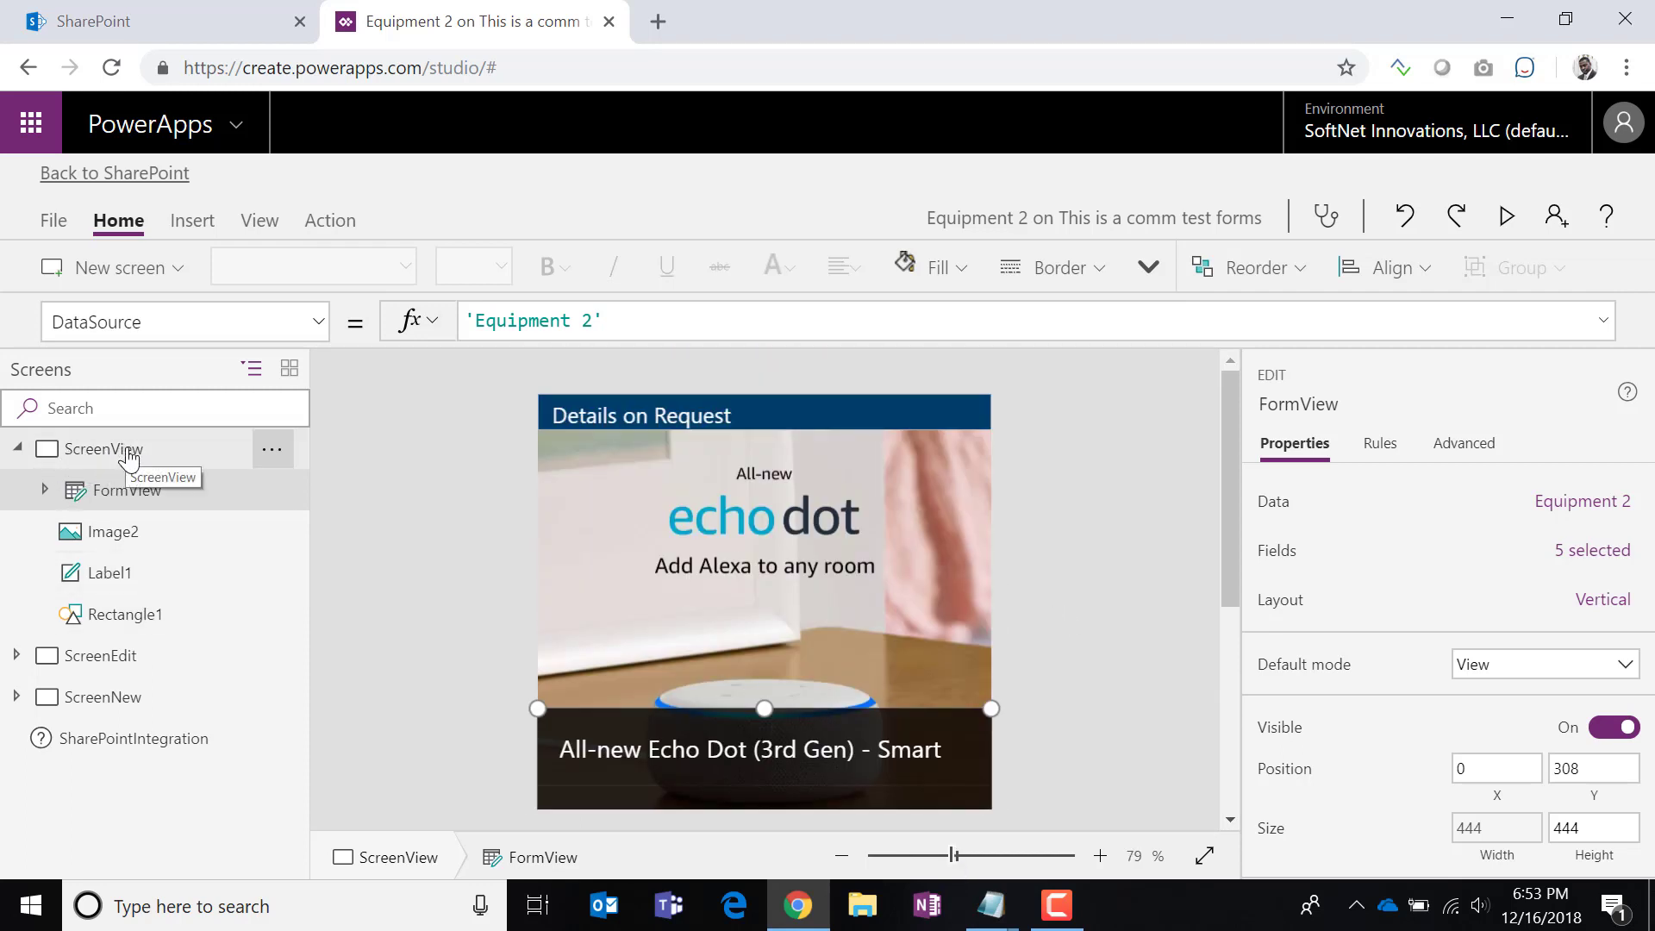
click(762, 547)
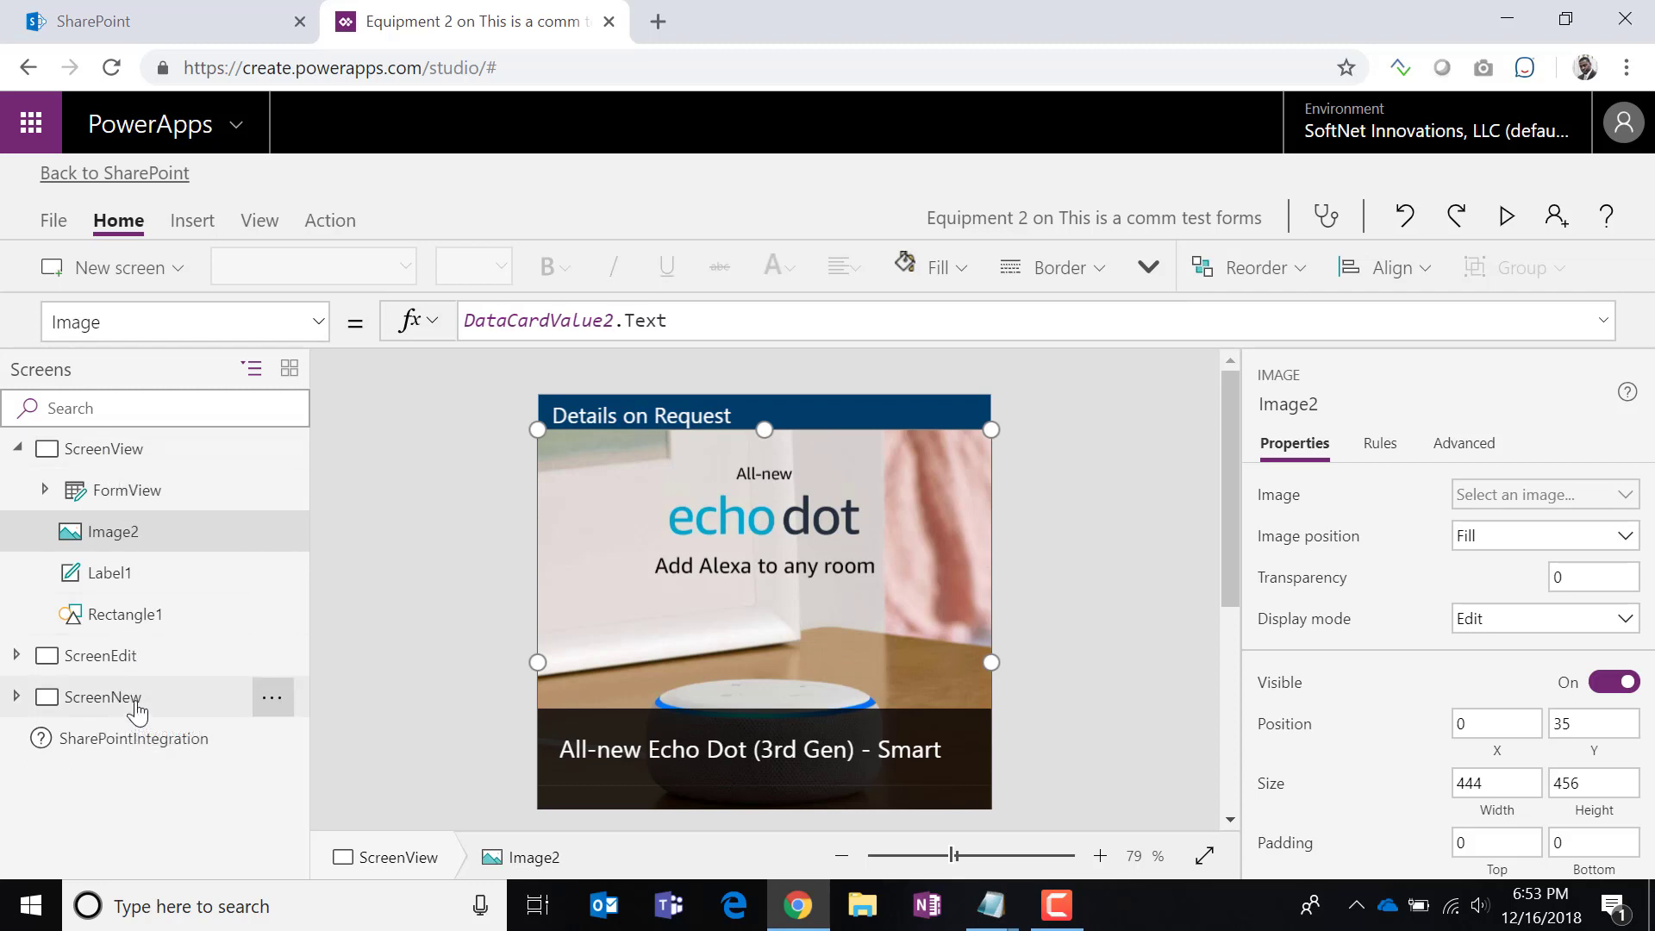
click(122, 664)
click(124, 695)
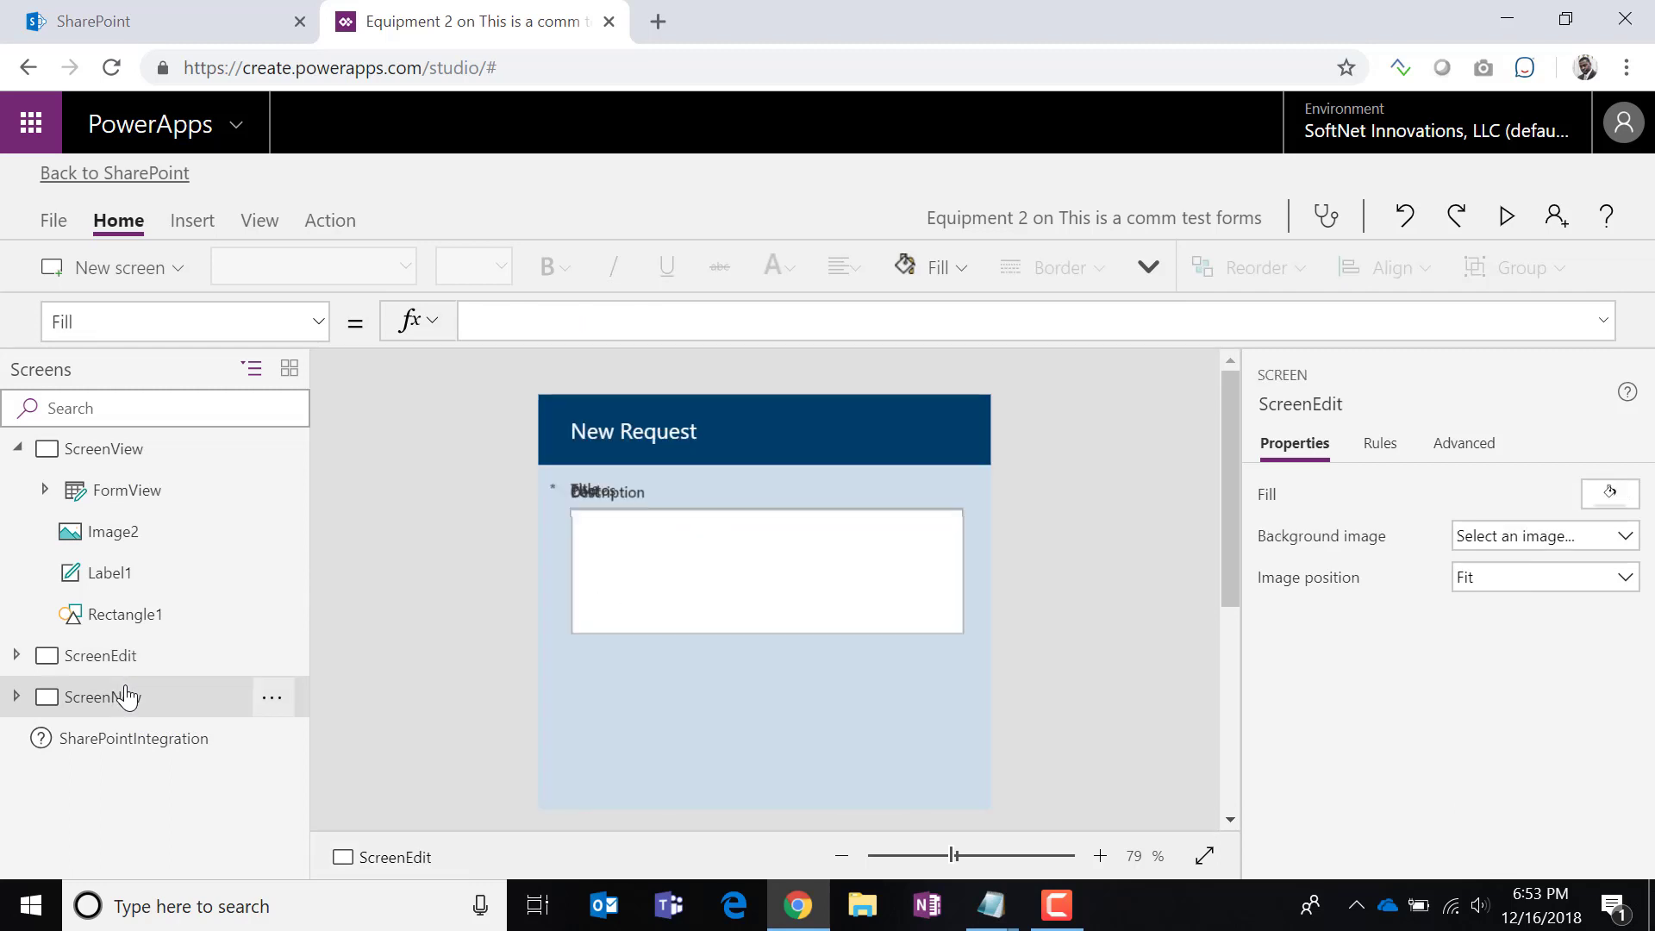
click(121, 457)
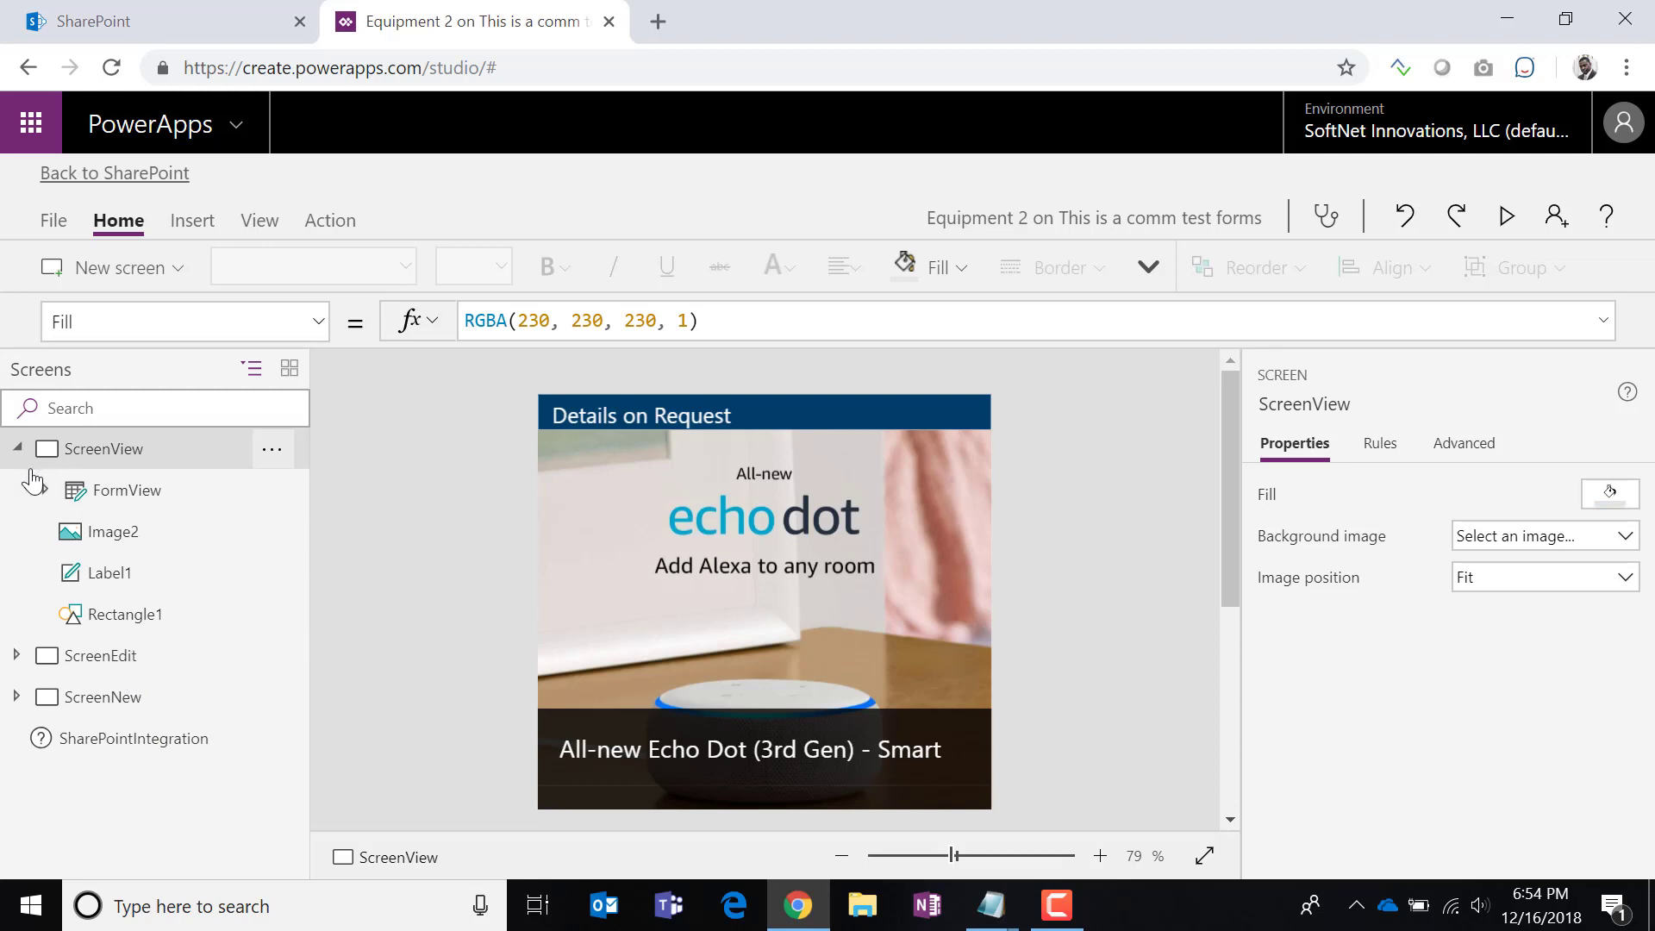
click(712, 521)
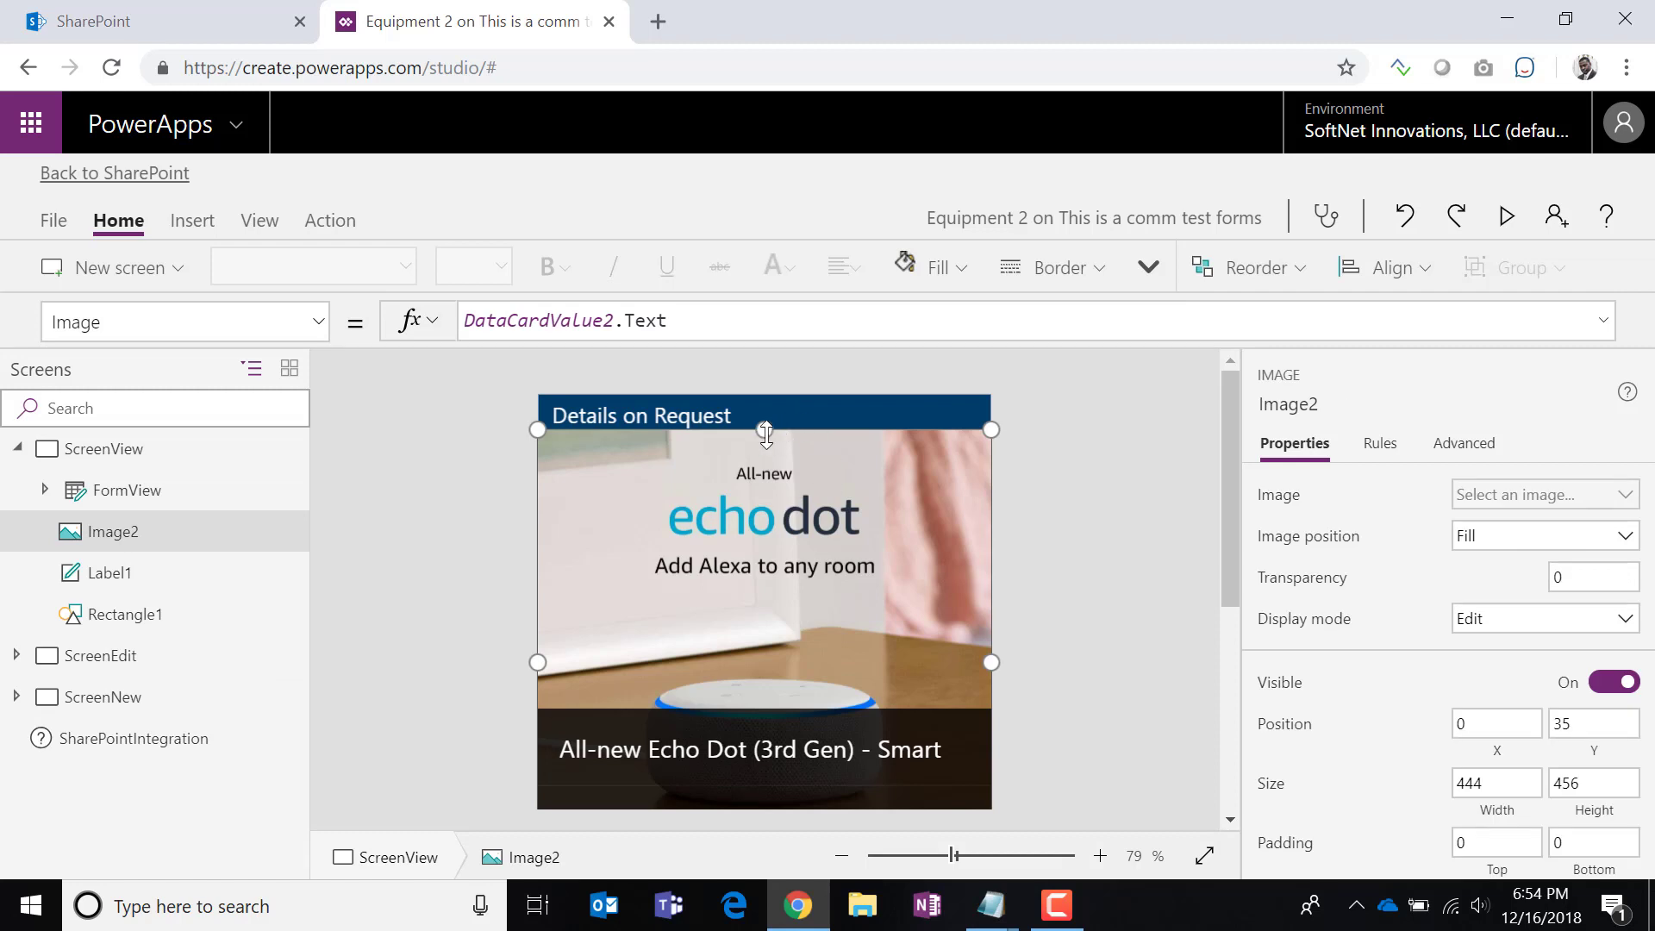
drag(765, 429, 764, 500)
click(774, 468)
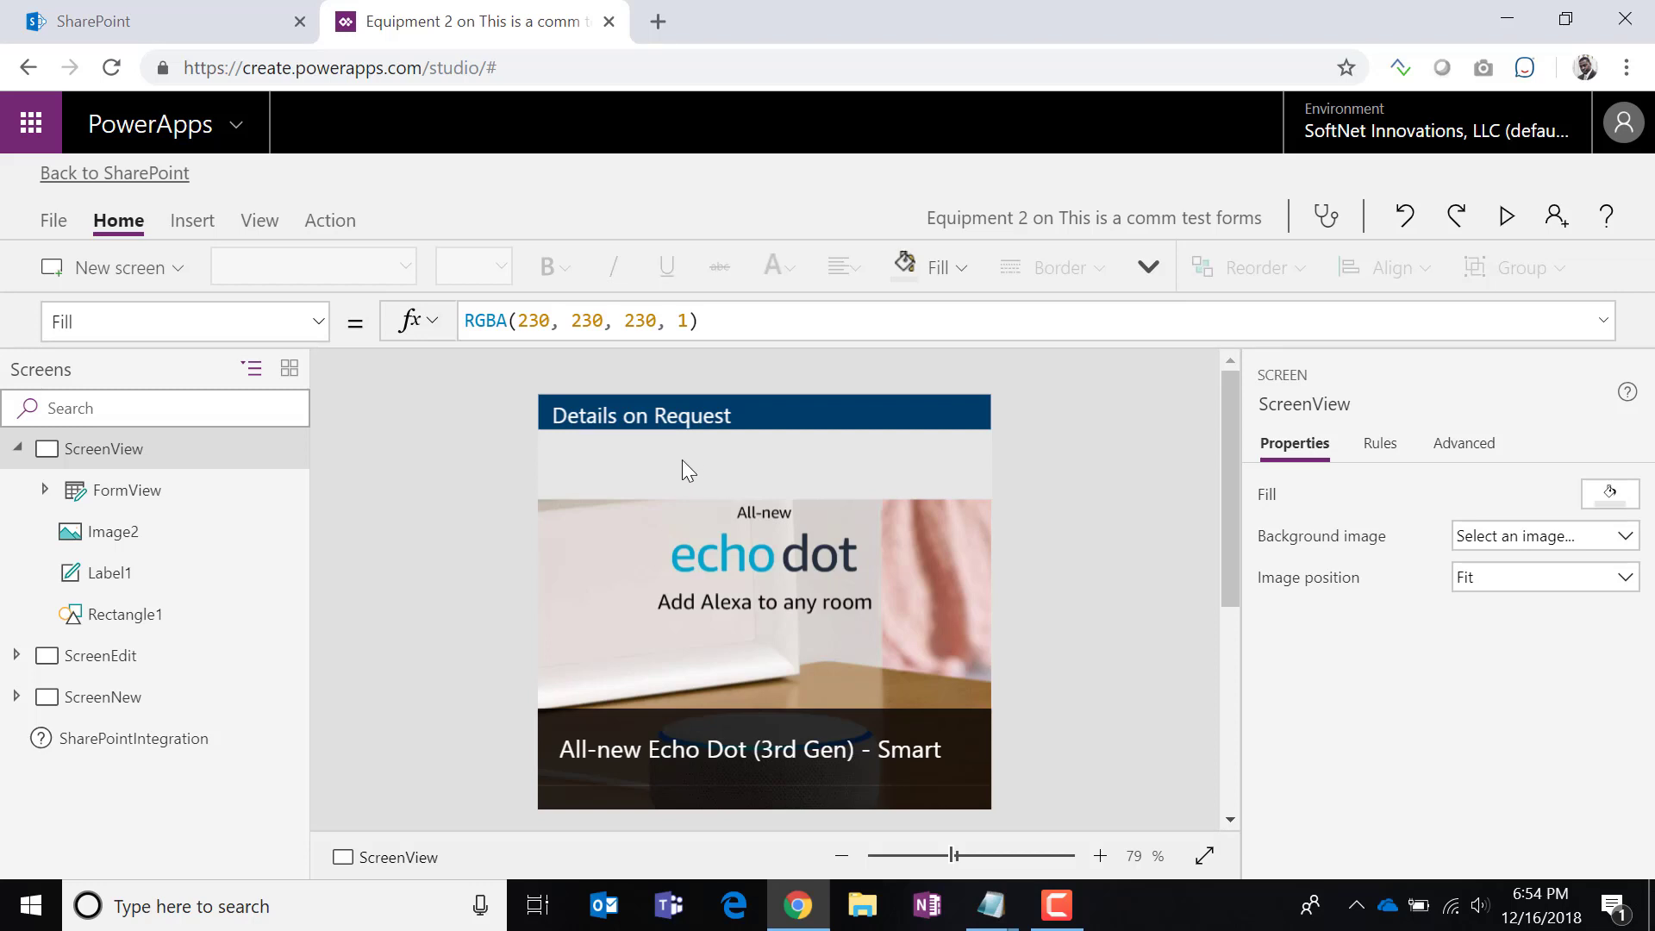
Insert a button on the details screen and make it larger.
click(185, 220)
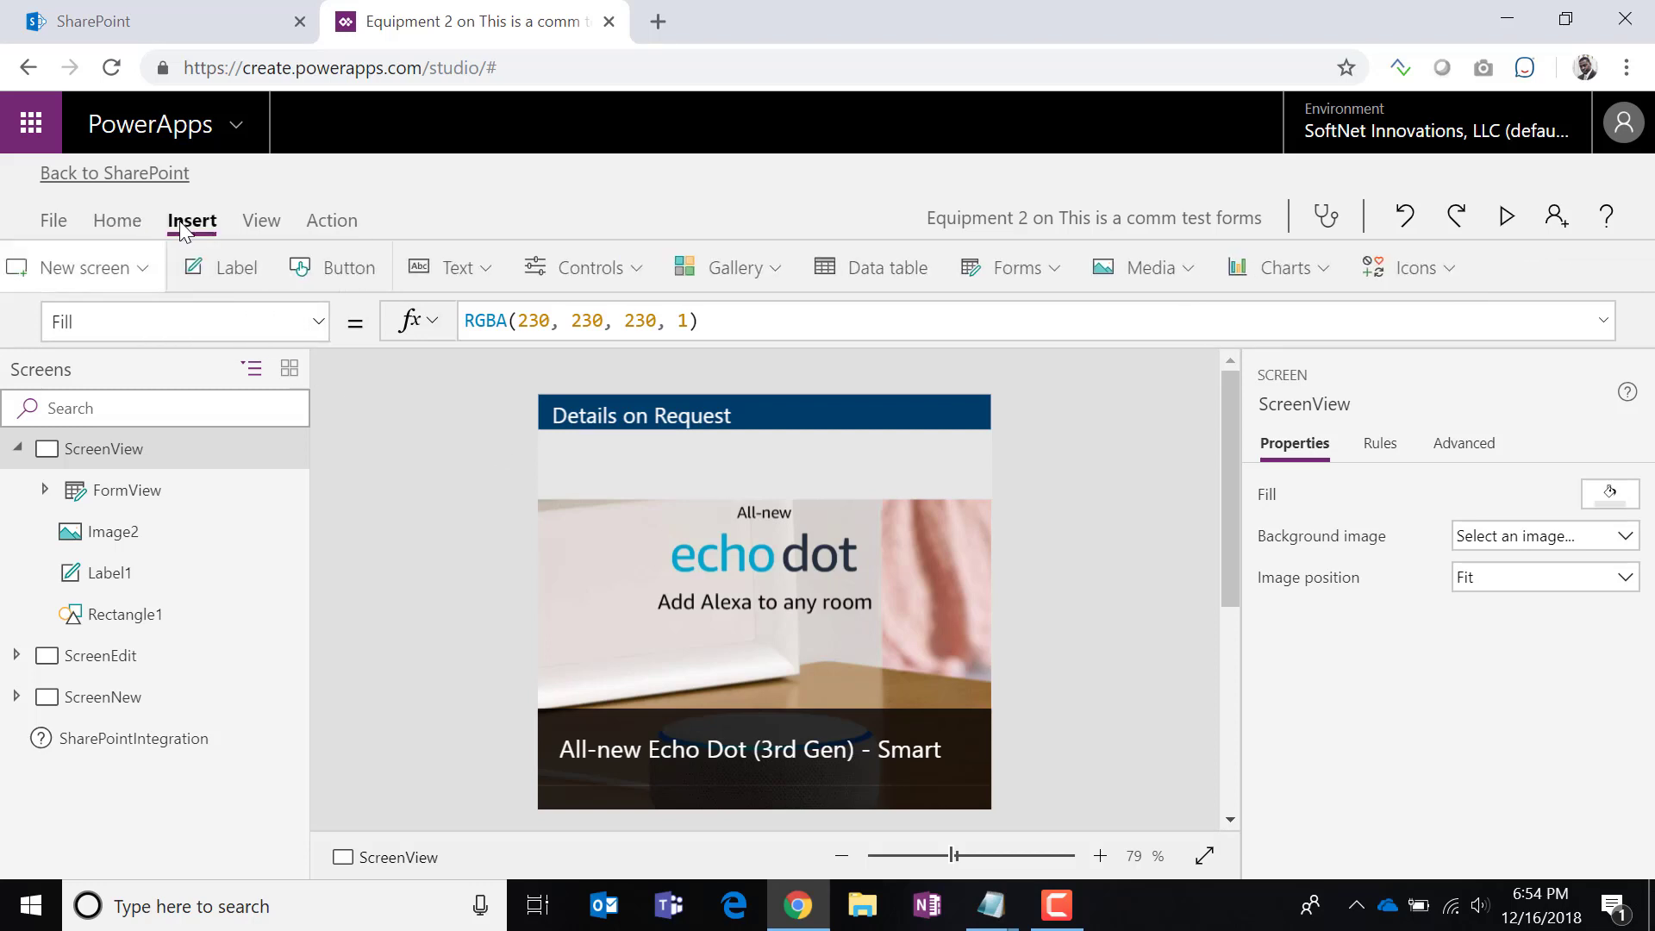
click(264, 276)
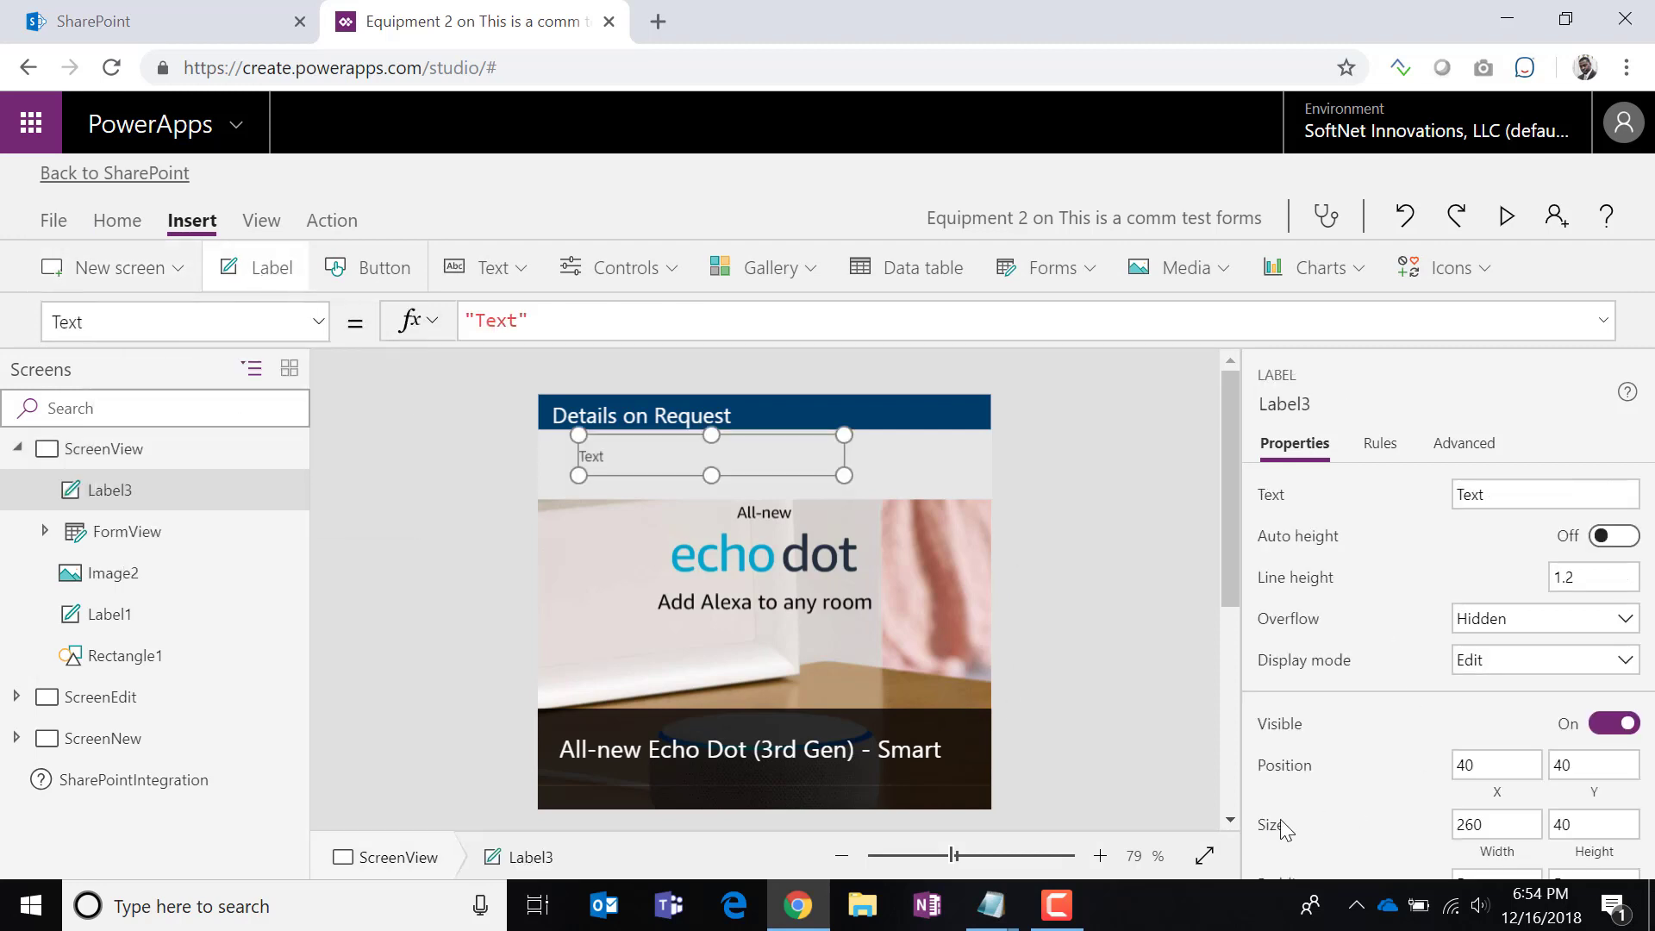
key(Delete)
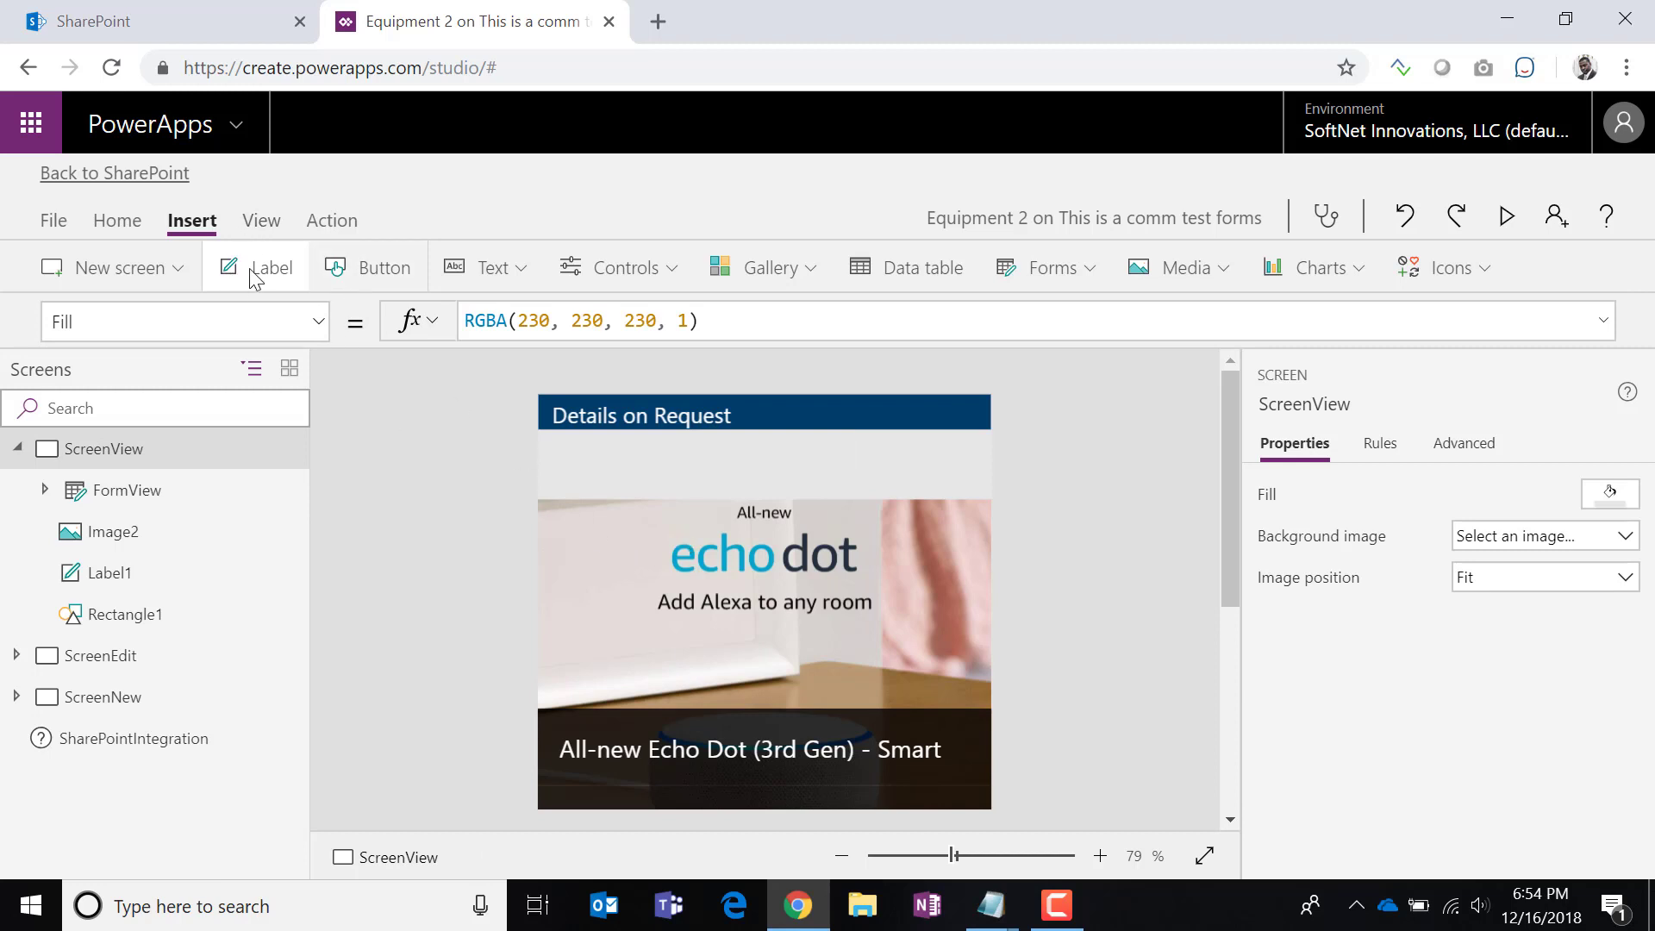
click(368, 274)
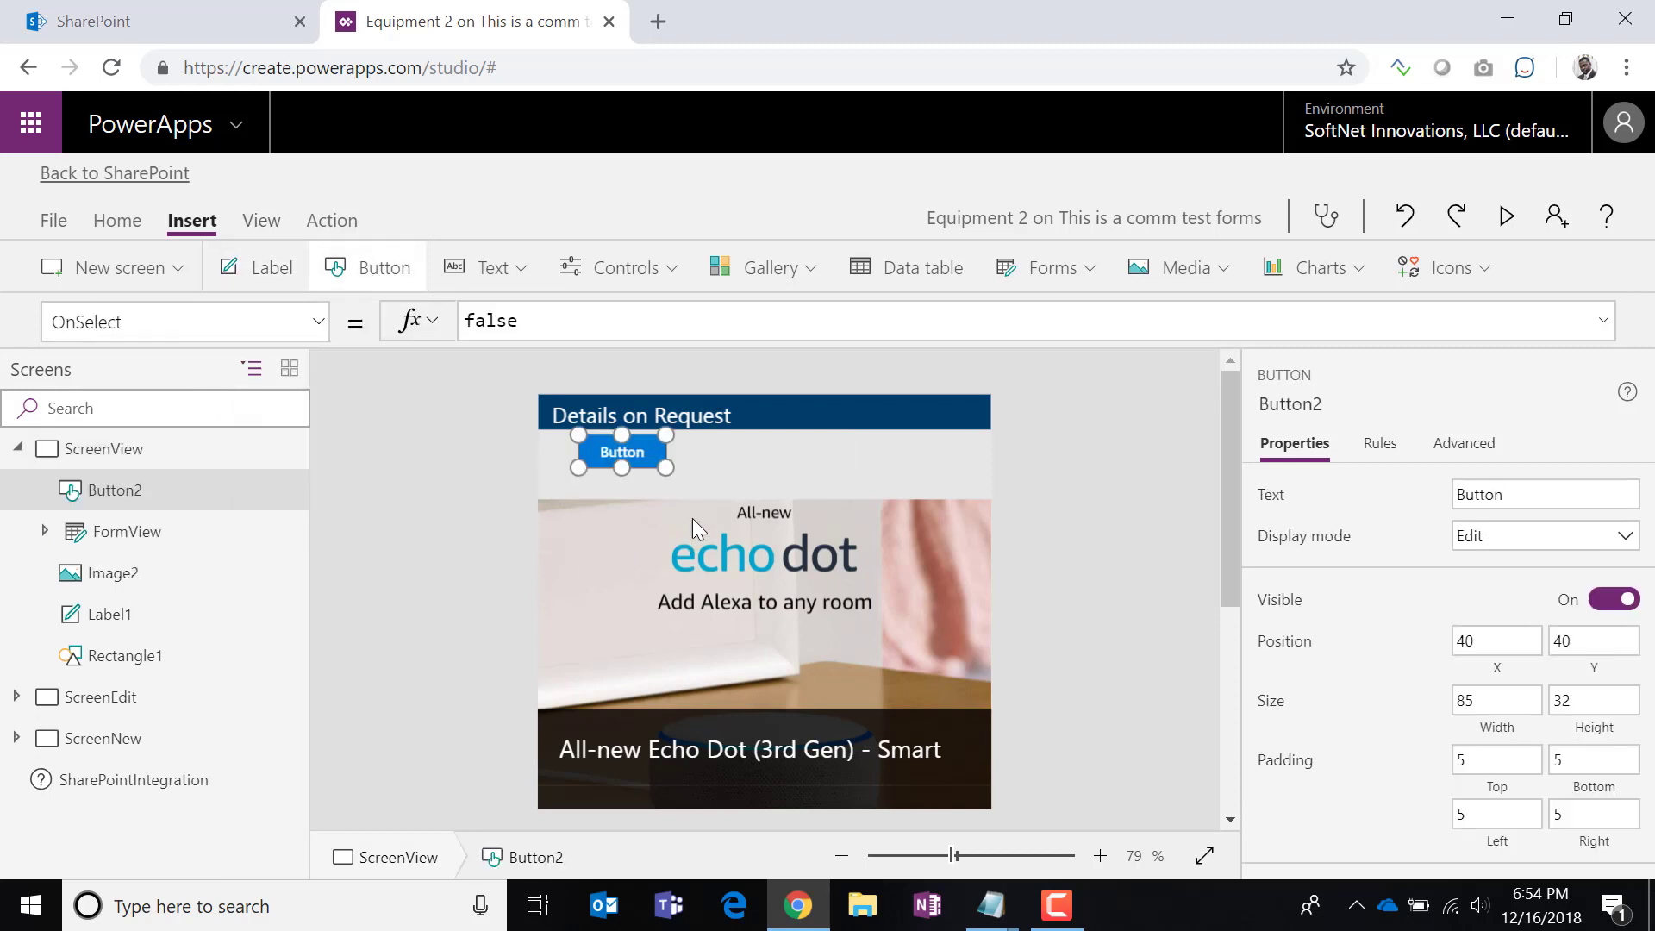
mouse_move(666, 470)
mouse_down()
mouse_move(699, 507)
mouse_move(648, 483)
mouse_move(668, 498)
mouse_up()
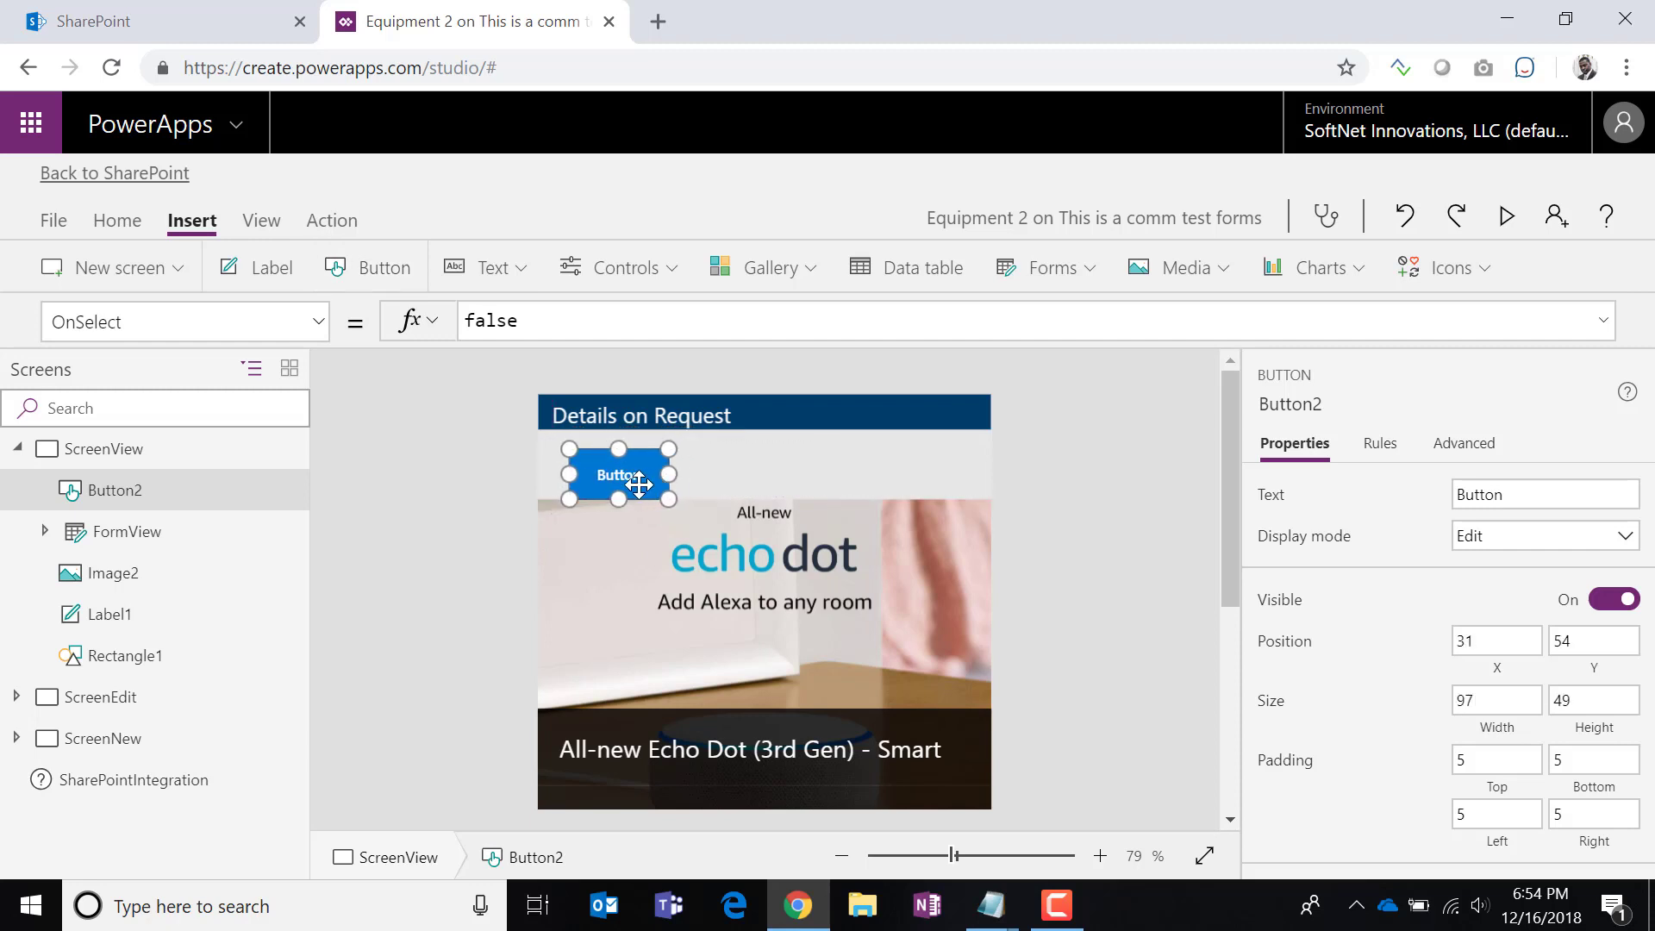
click(653, 475)
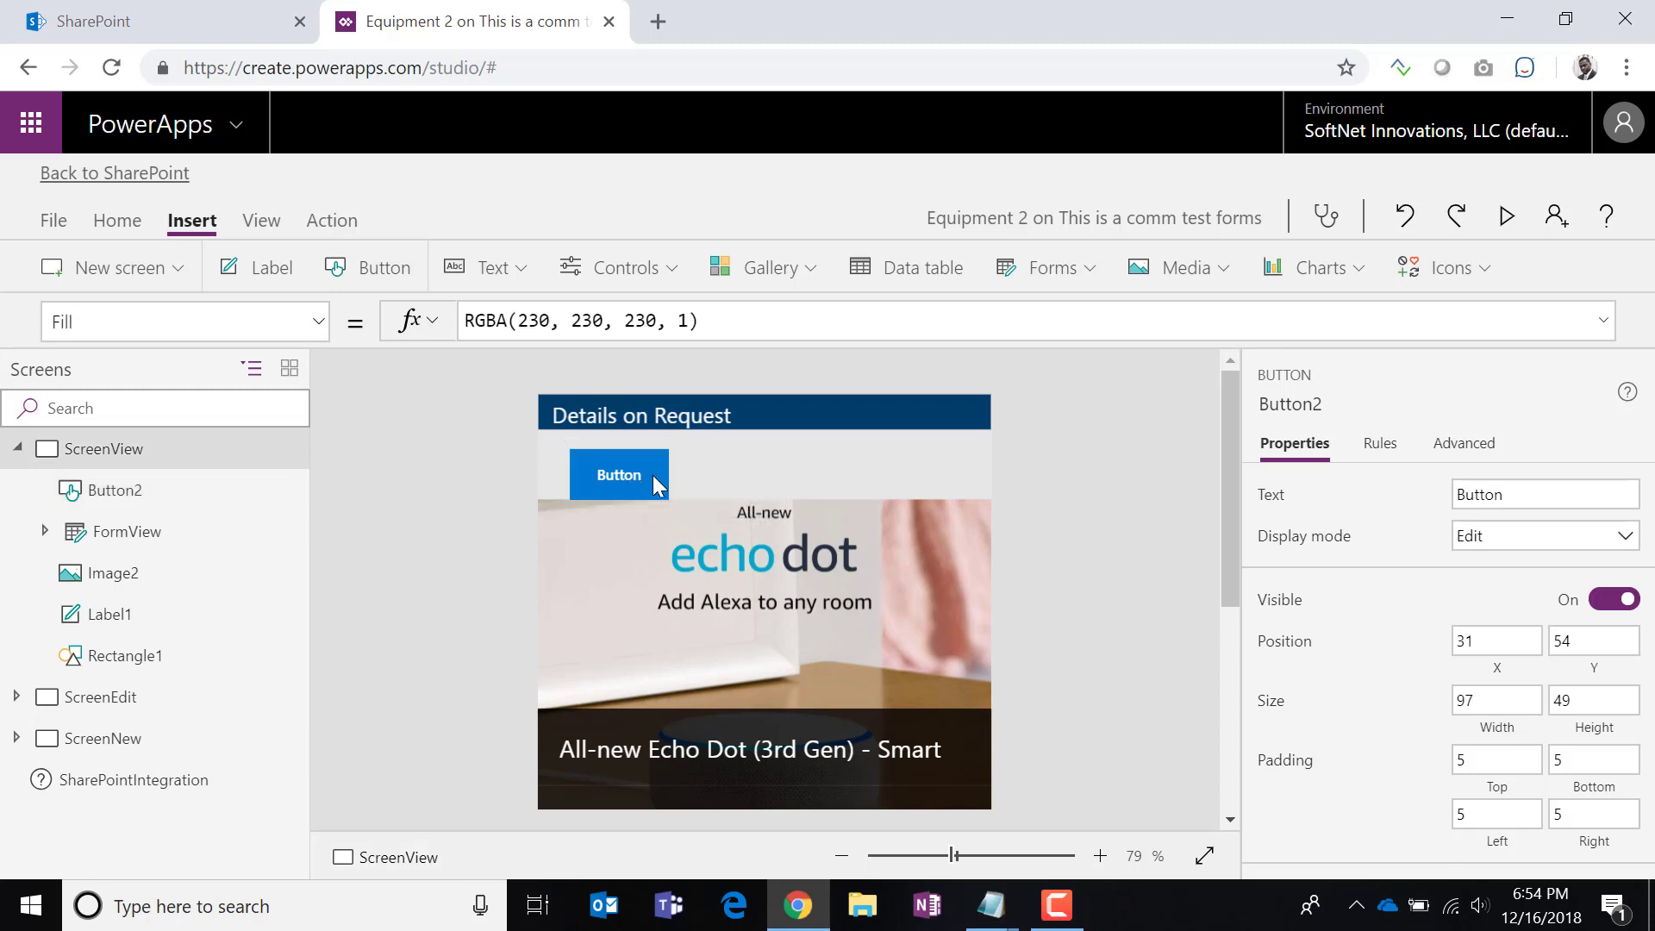
Give the button a border radius of 10 and a dark navy fill.
scroll(1444, 779, down, 3)
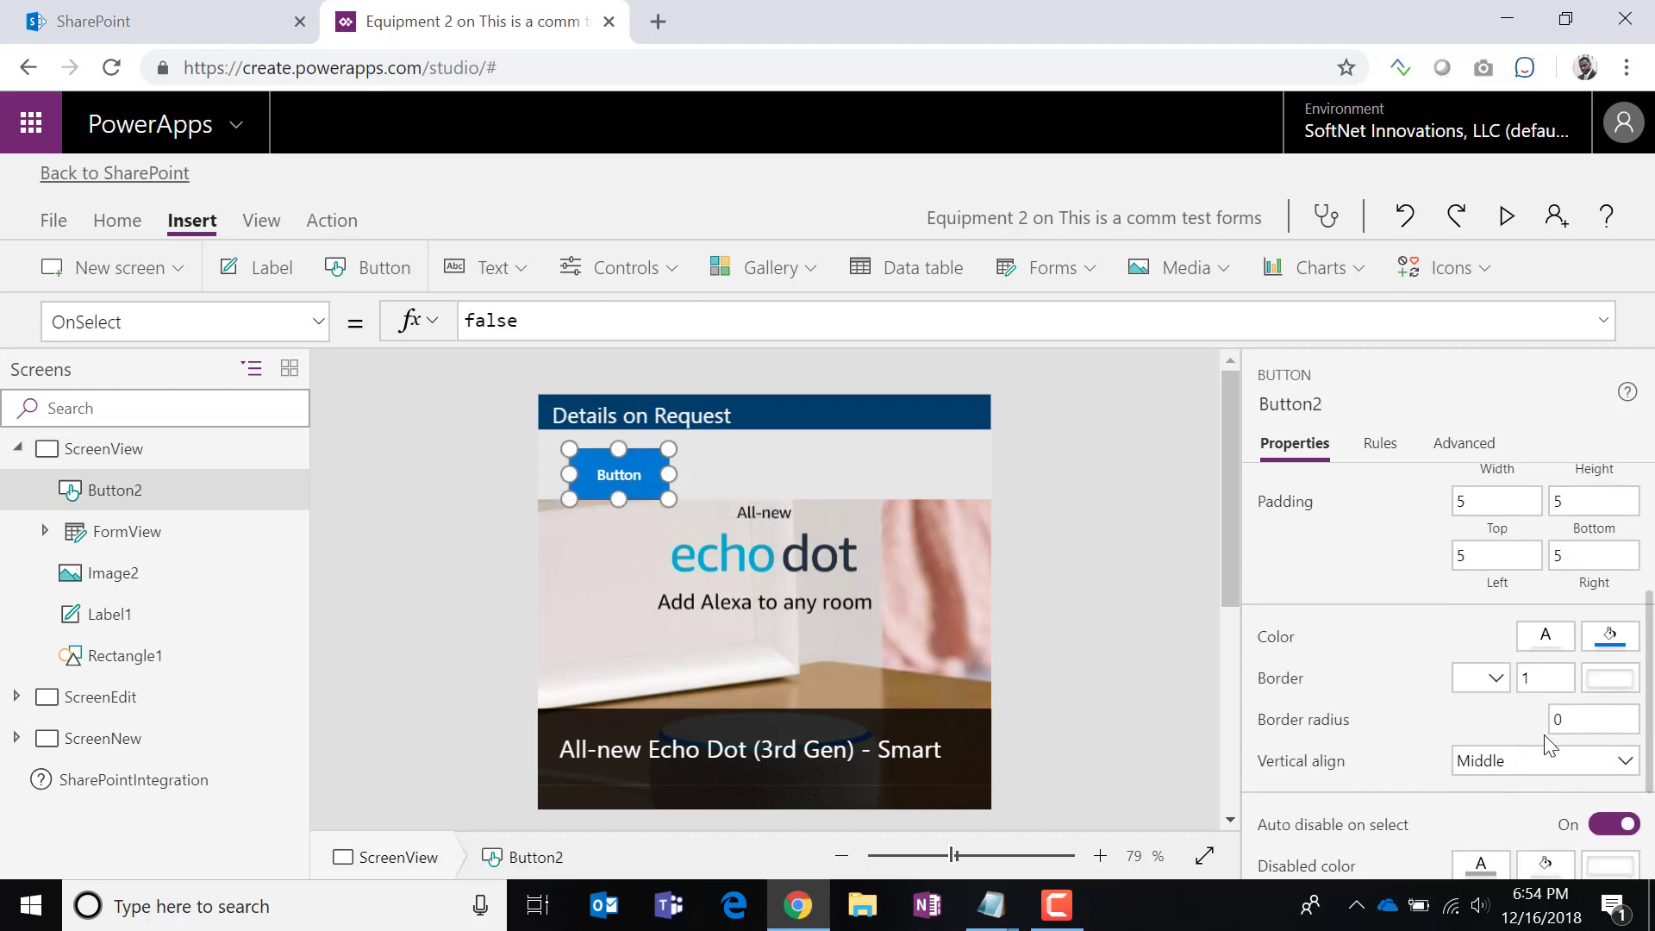
scroll(1528, 790, down, 3)
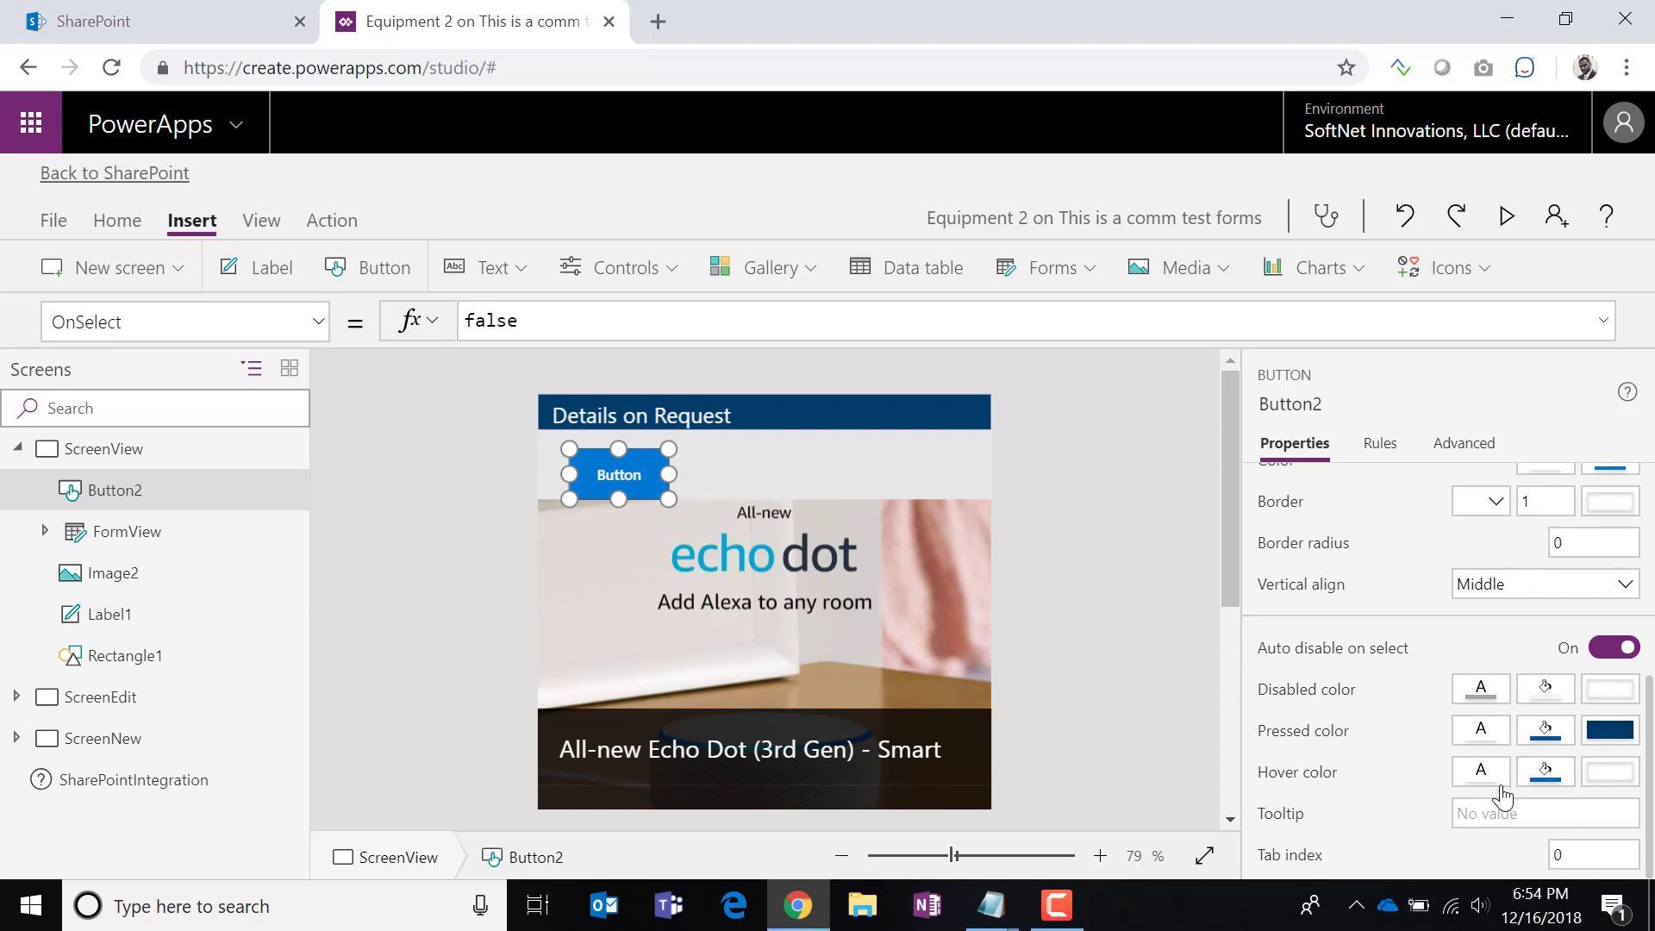
scroll(1426, 806, up, 3)
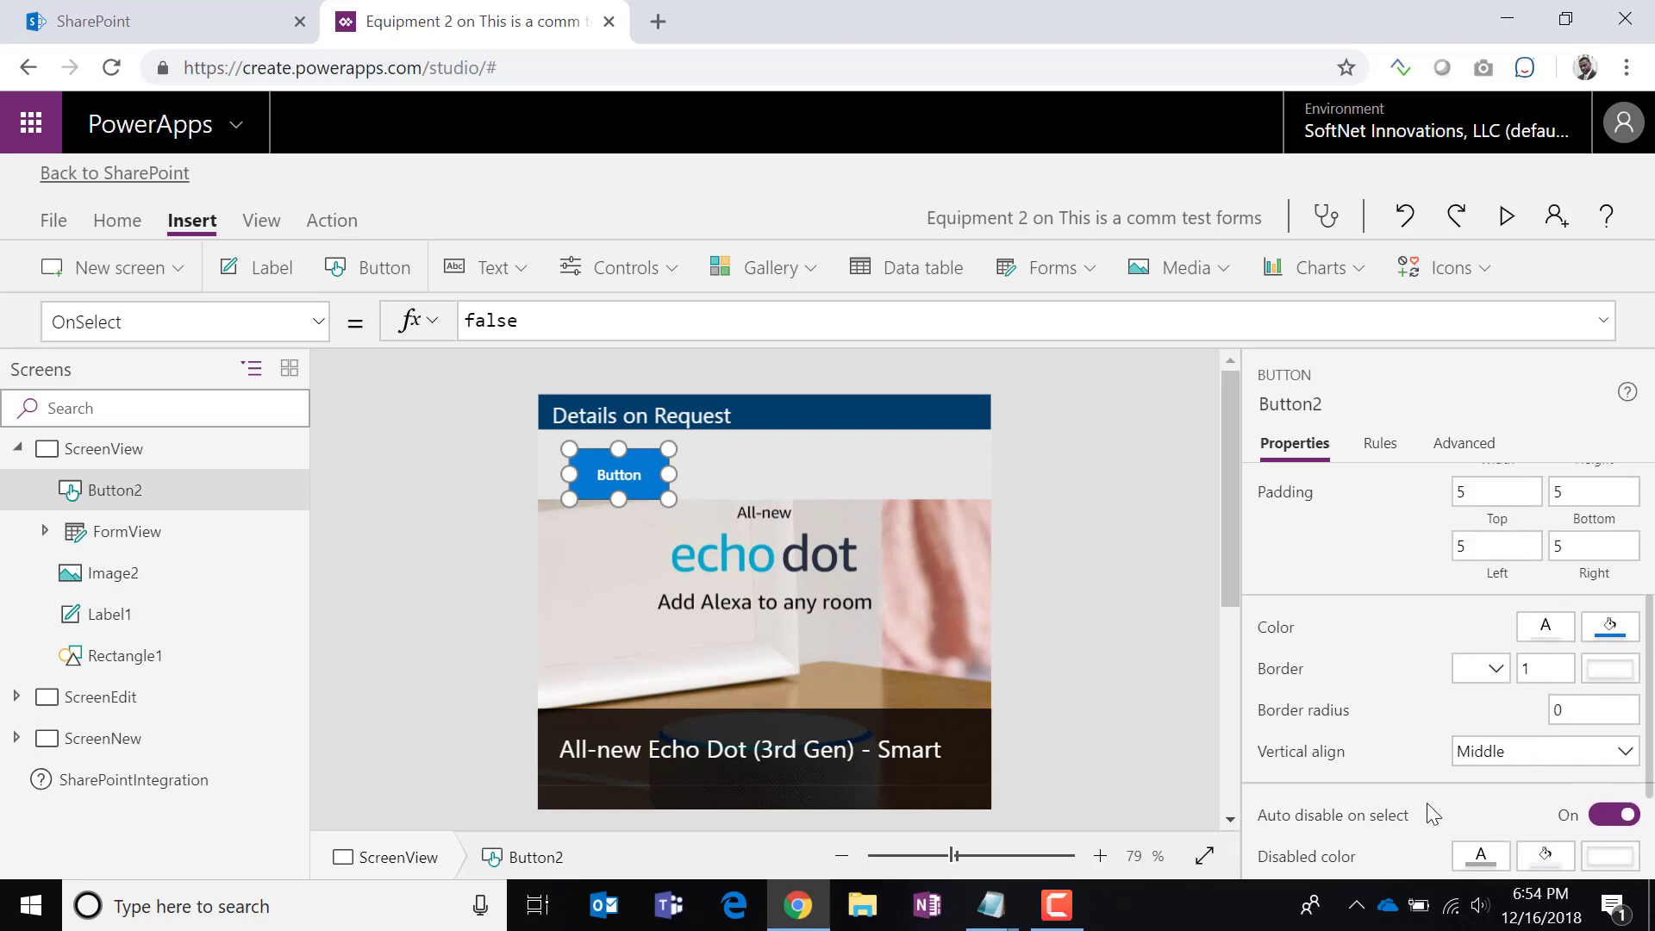
click(1590, 801)
text(10)
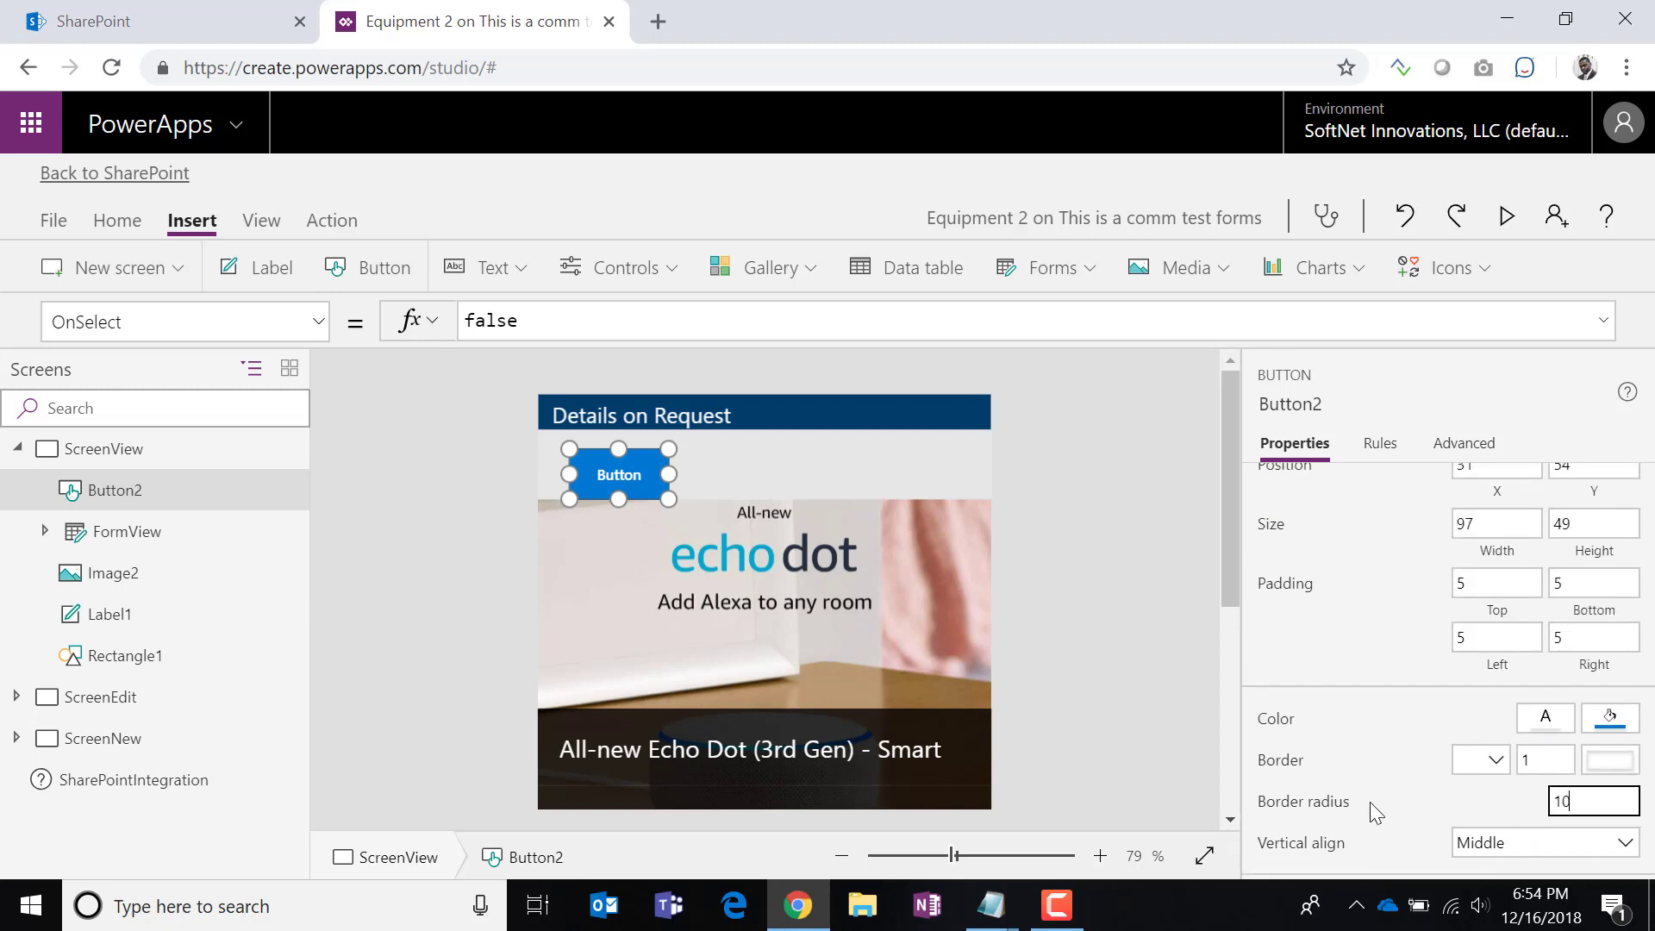
key(Tab)
click(1612, 720)
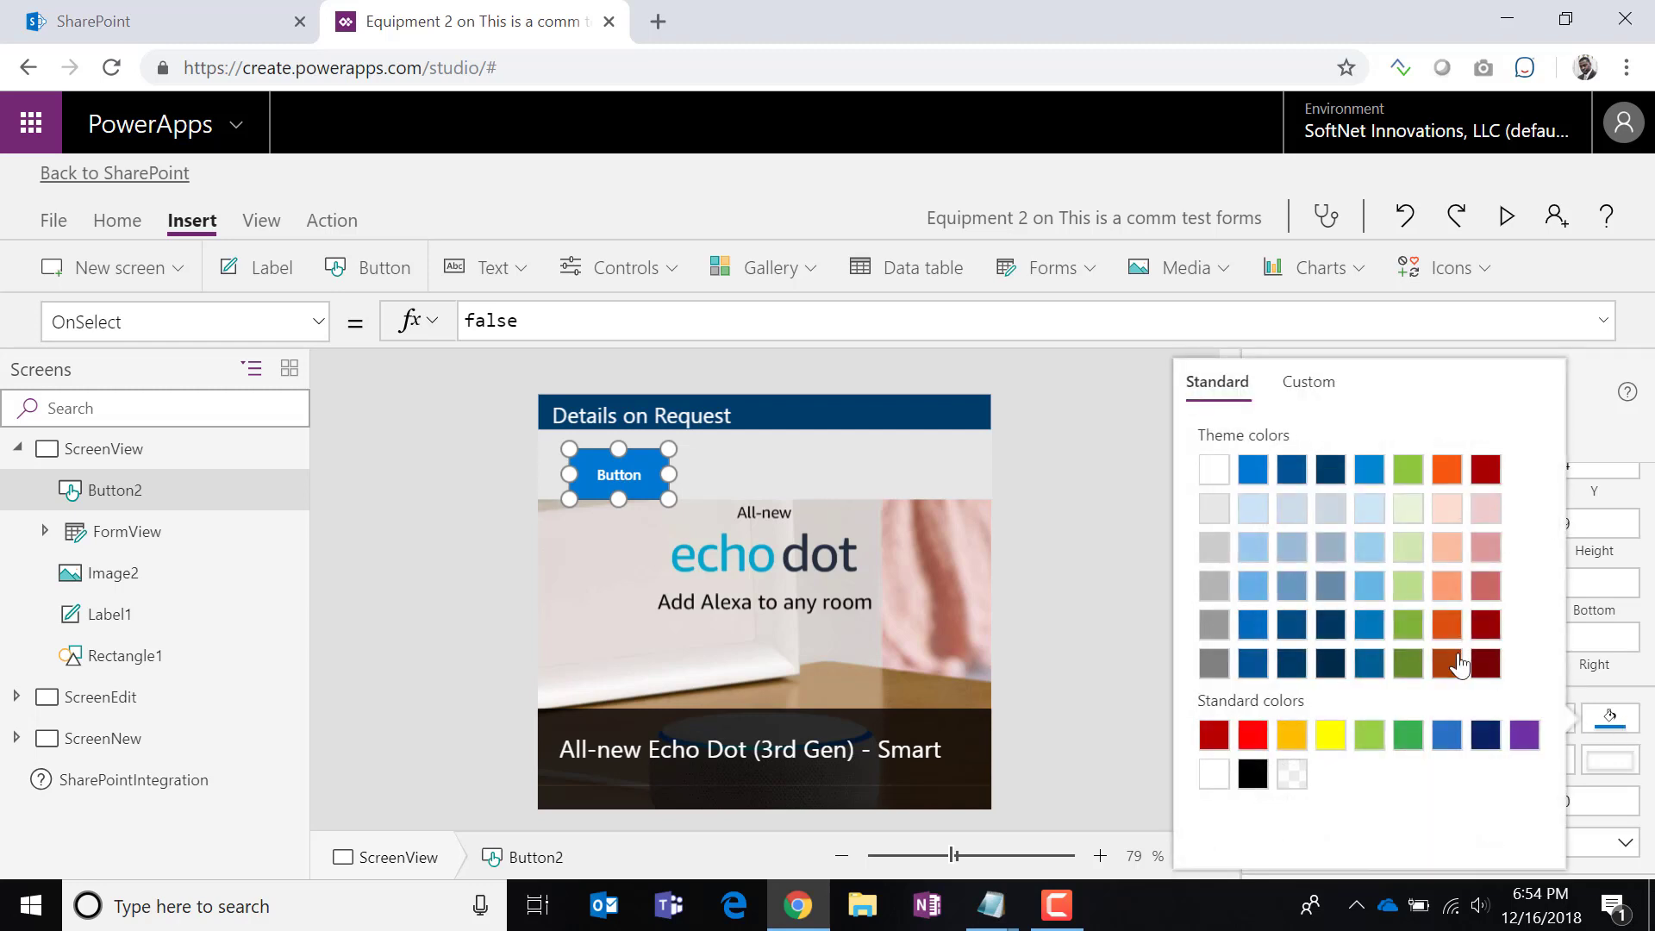
click(1335, 639)
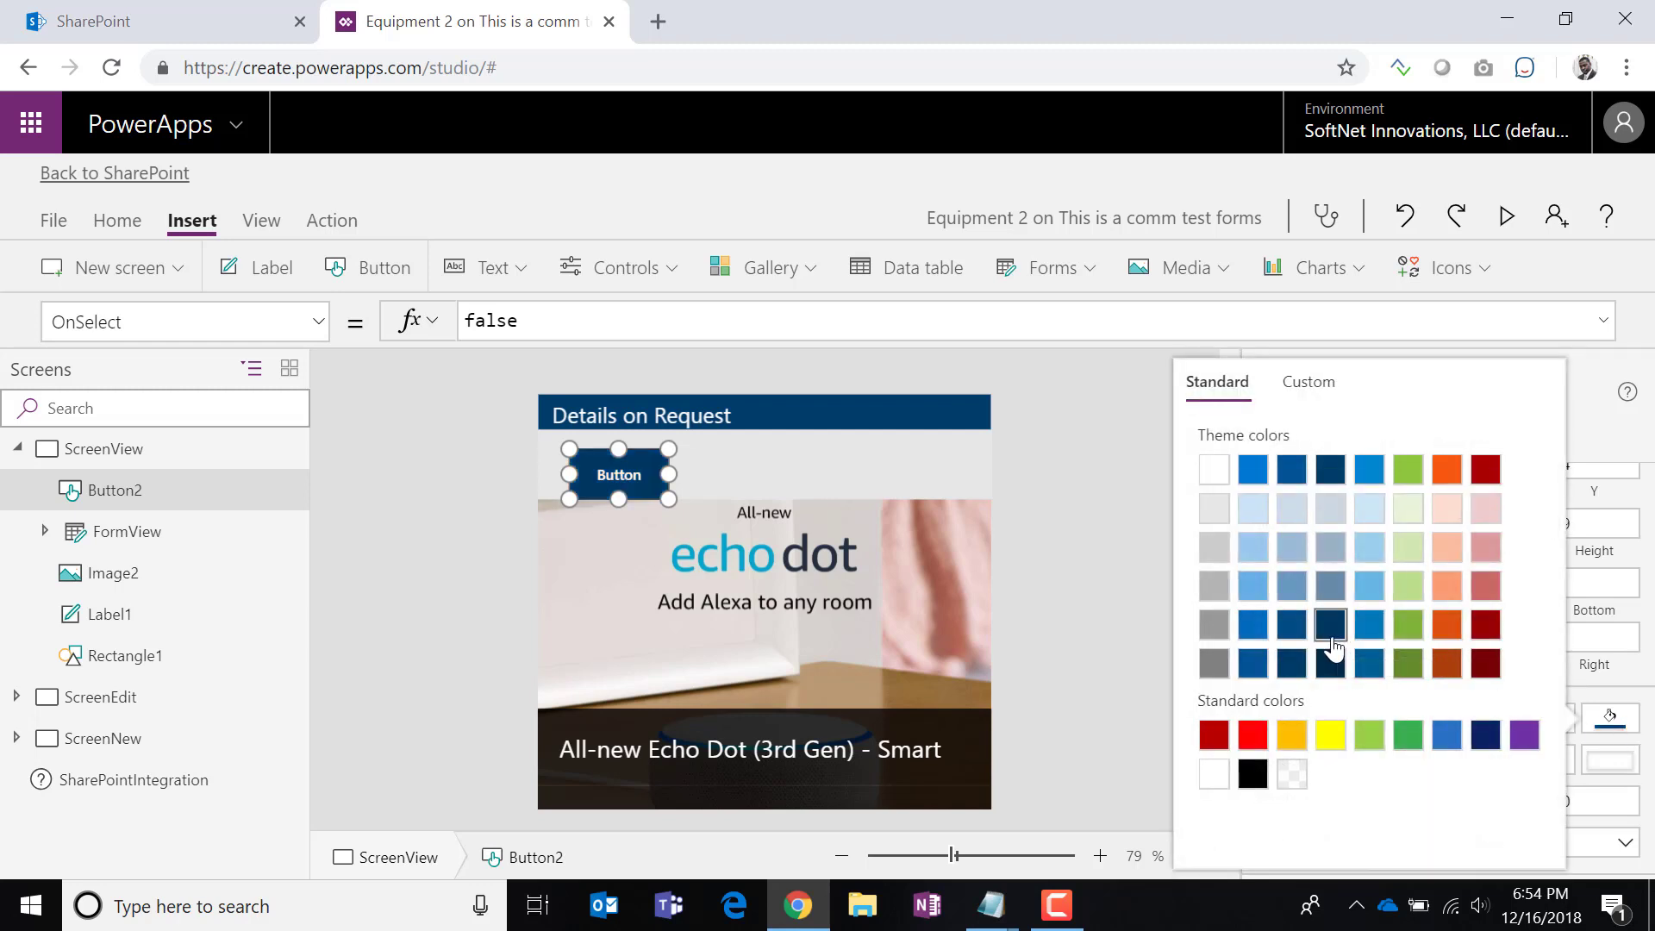
click(1160, 592)
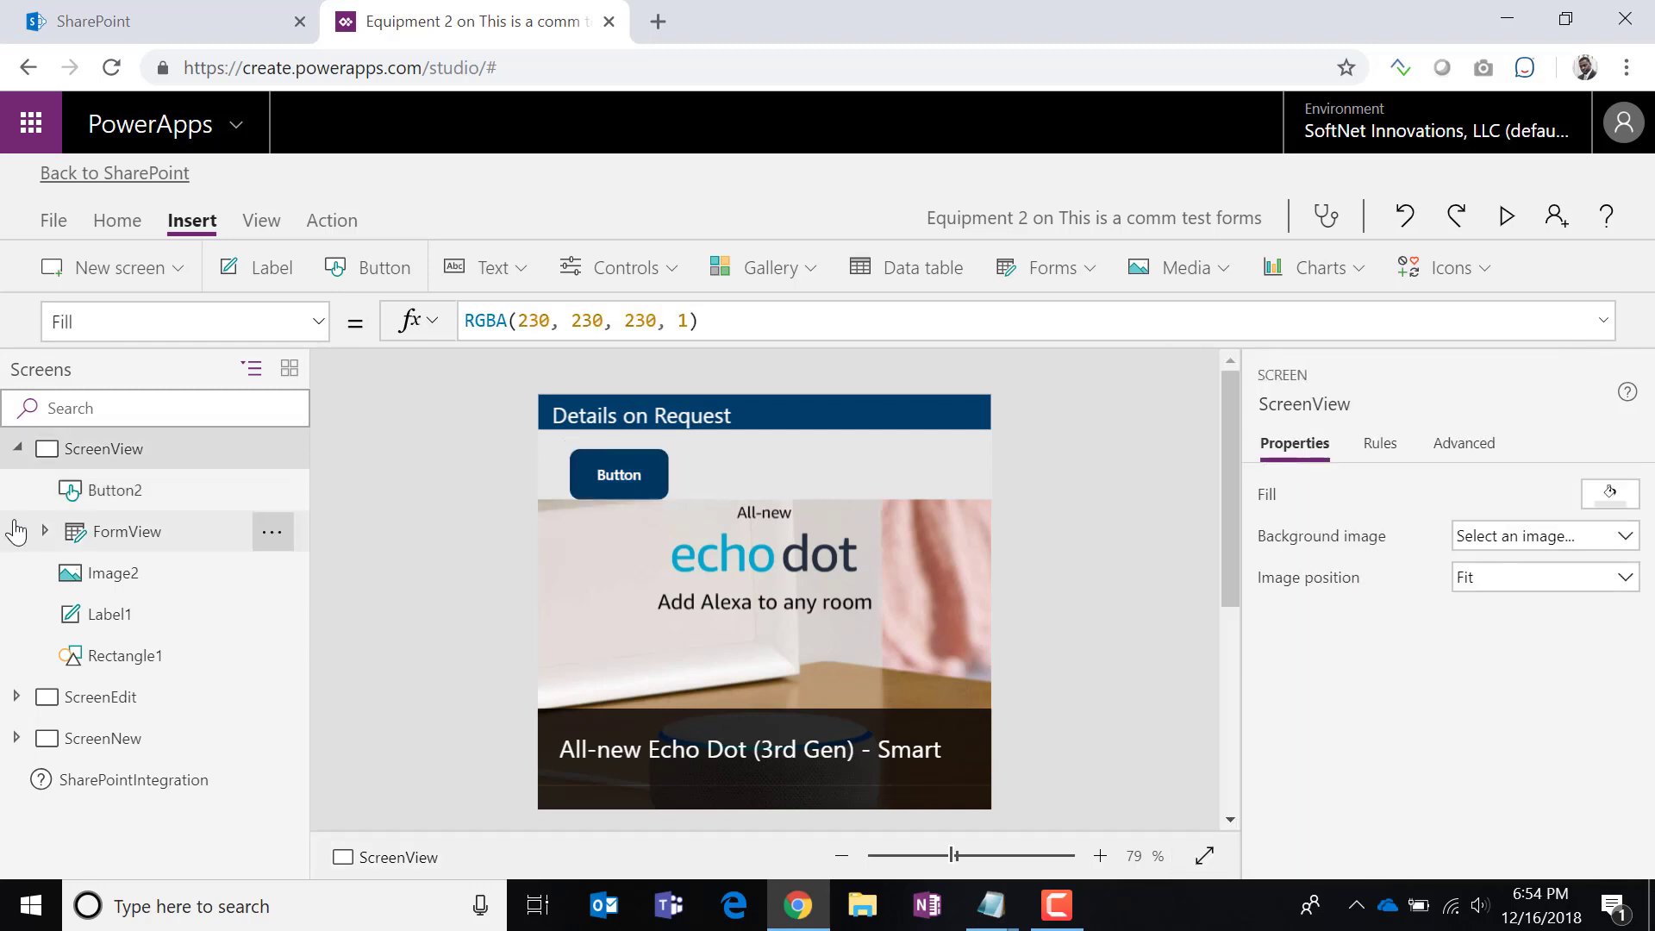
Set the button's VerticalAlign to VerticalAlign.Top and nudge it slightly left.
click(639, 485)
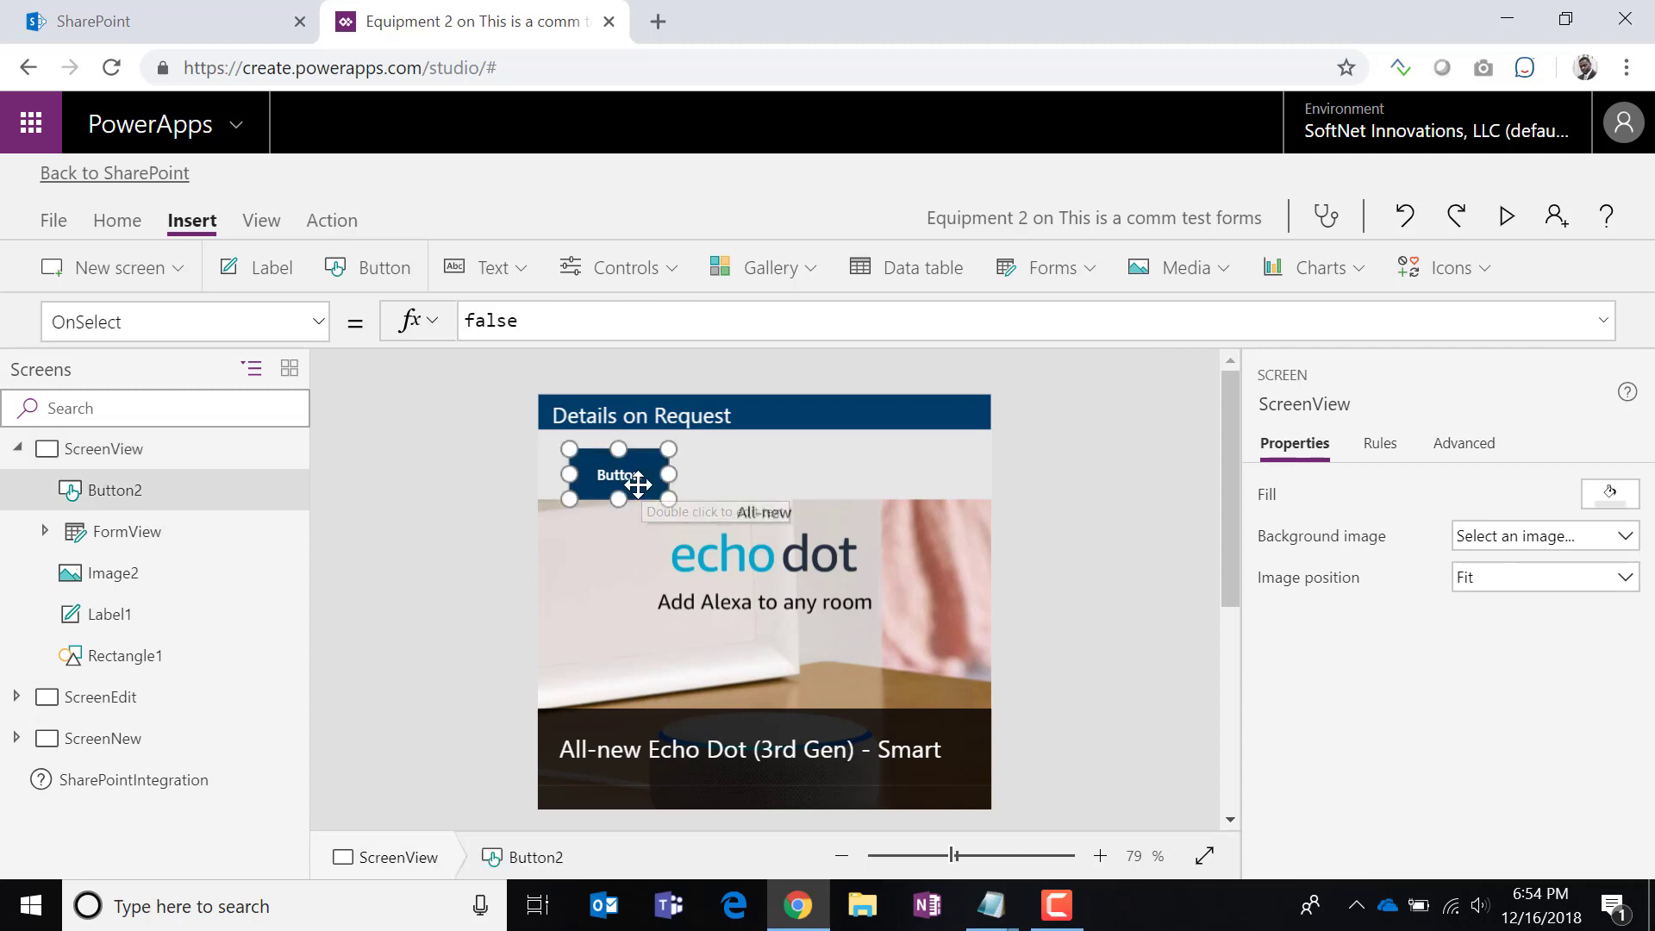
click(319, 323)
scroll(342, 668, down, 1)
scroll(341, 668, down, 5)
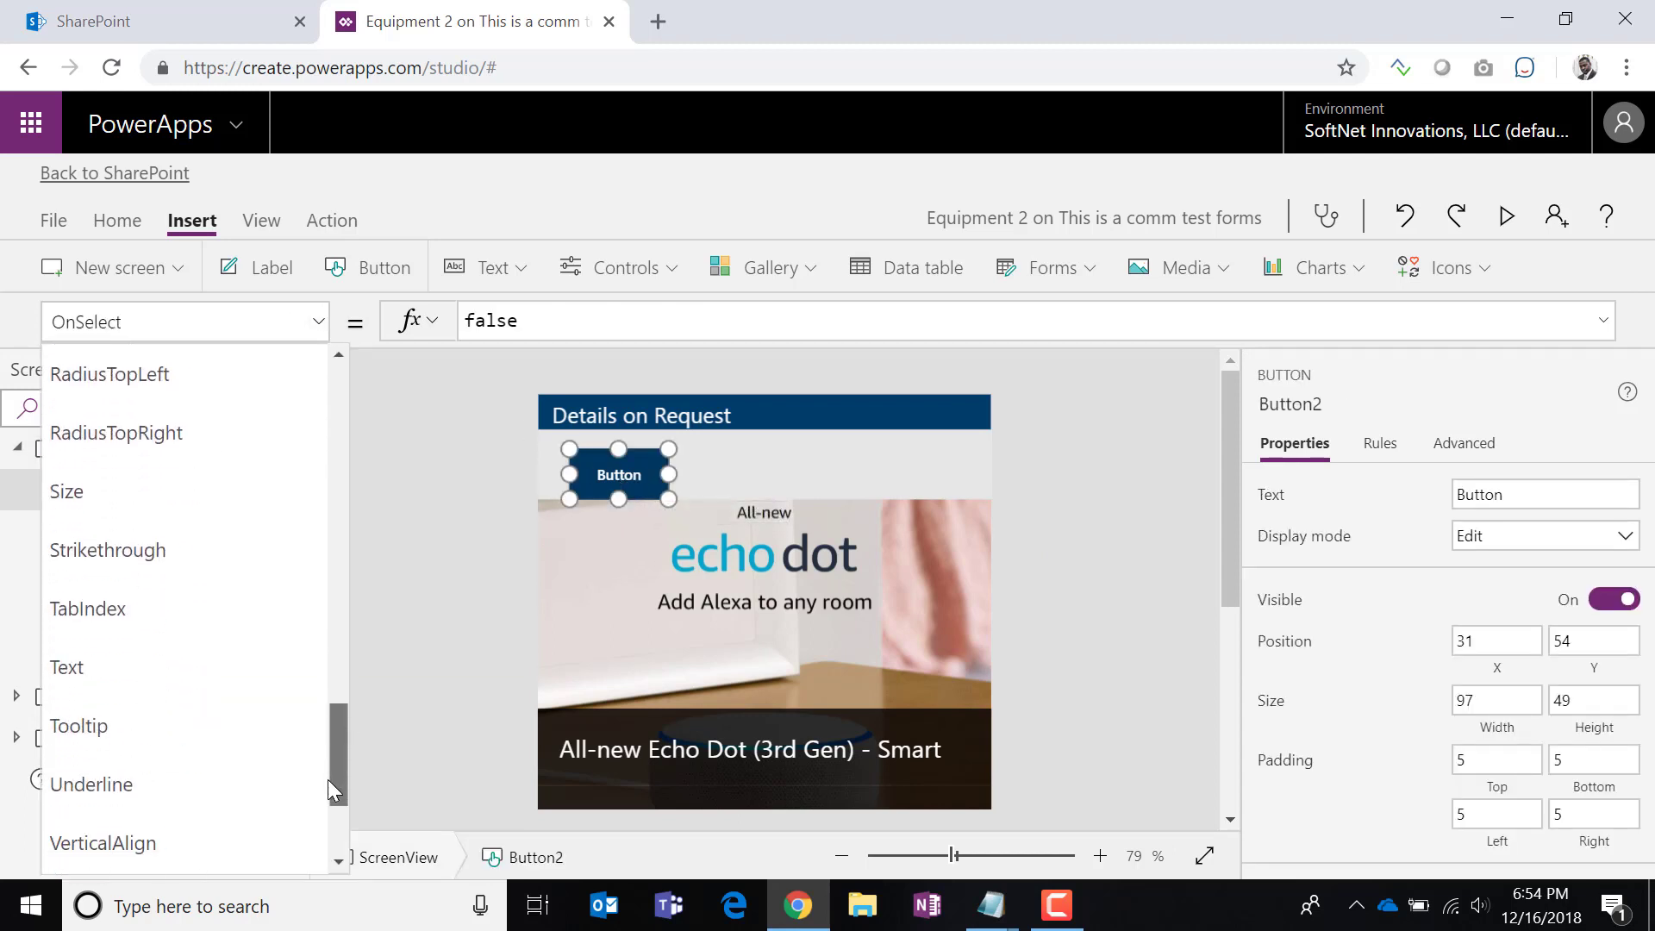
scroll(173, 743, down, 2)
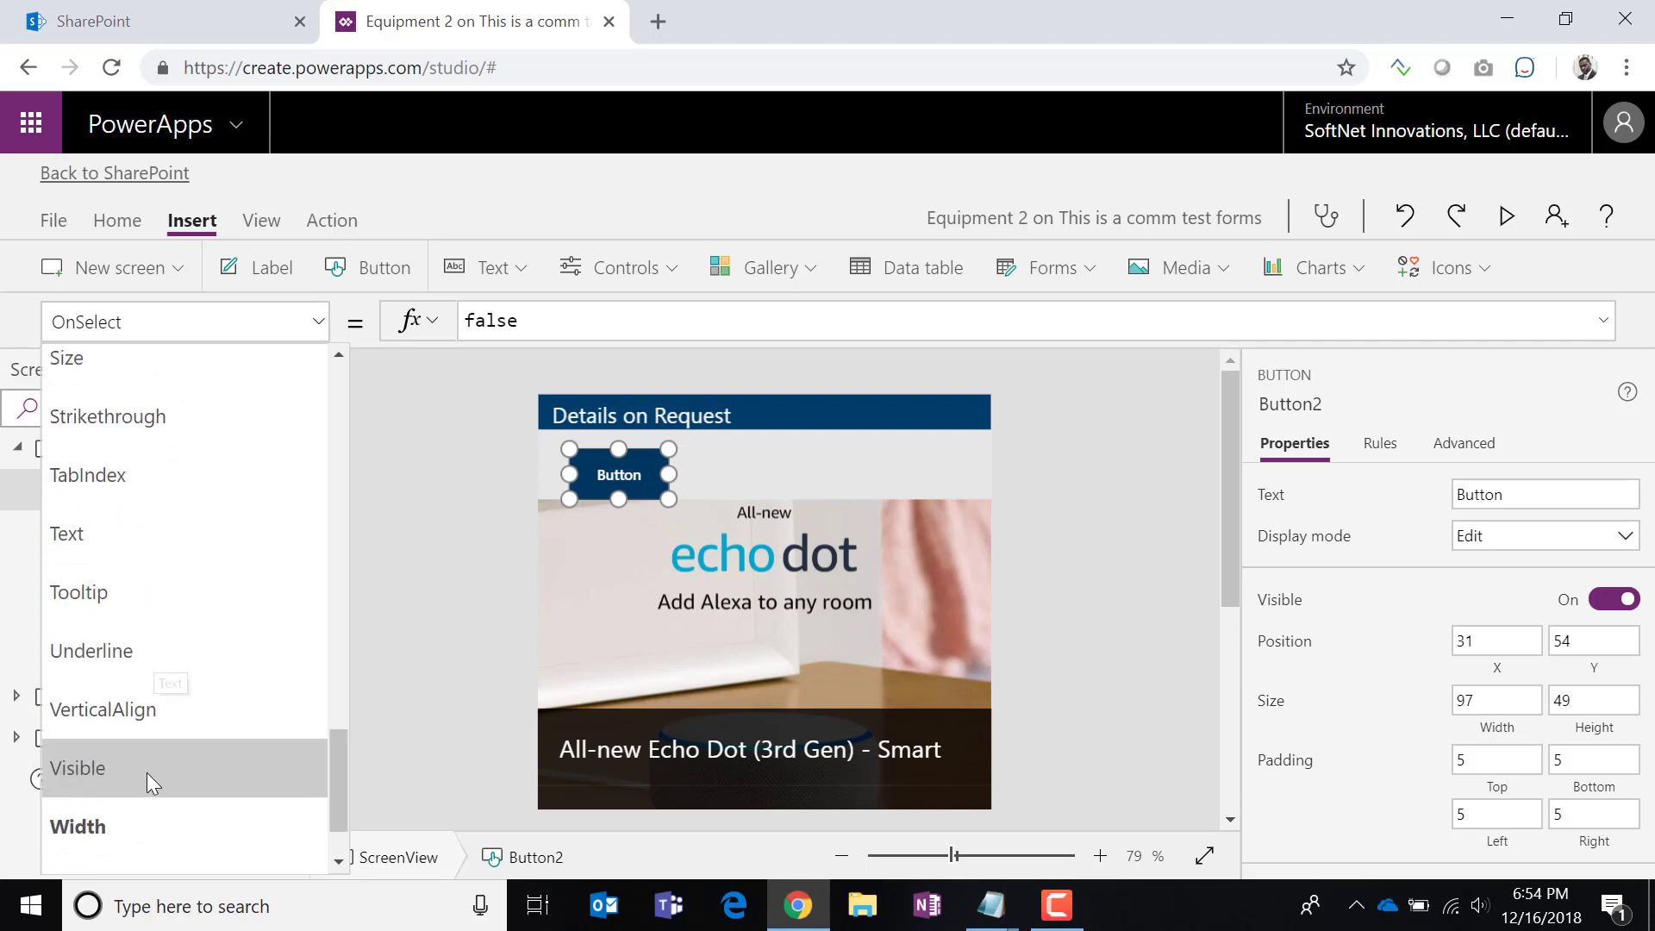
click(146, 709)
click(638, 320)
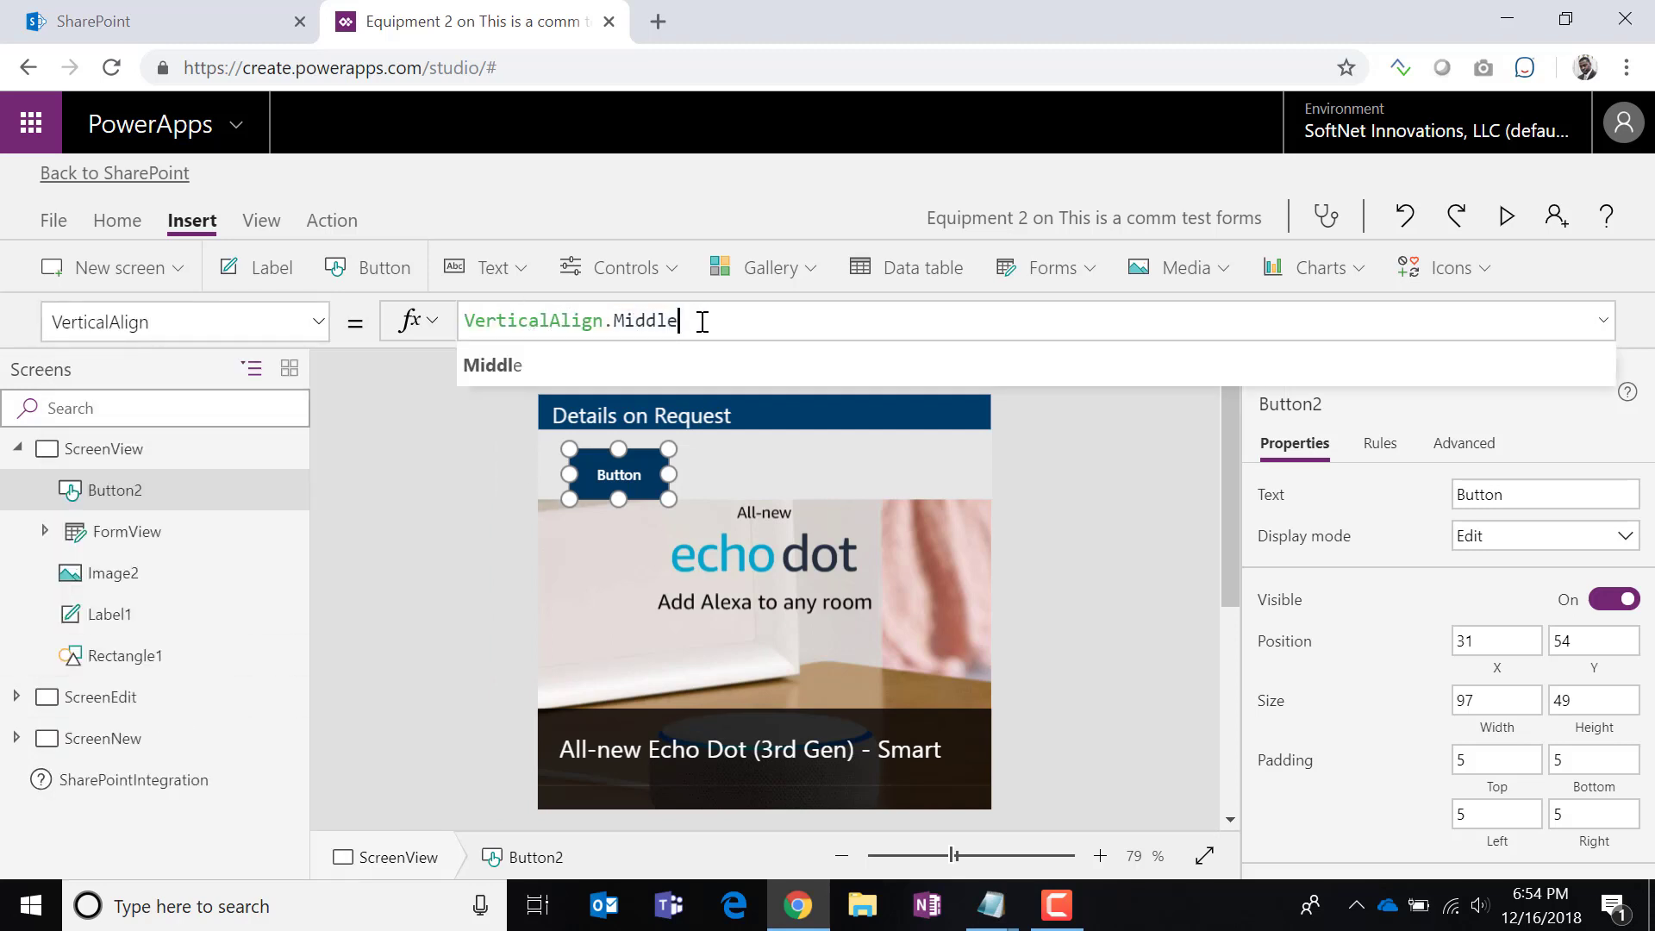
key(BackSpace)
key(BackSpace)
key(BackSpace)
key(BackSpace)
key(BackSpace)
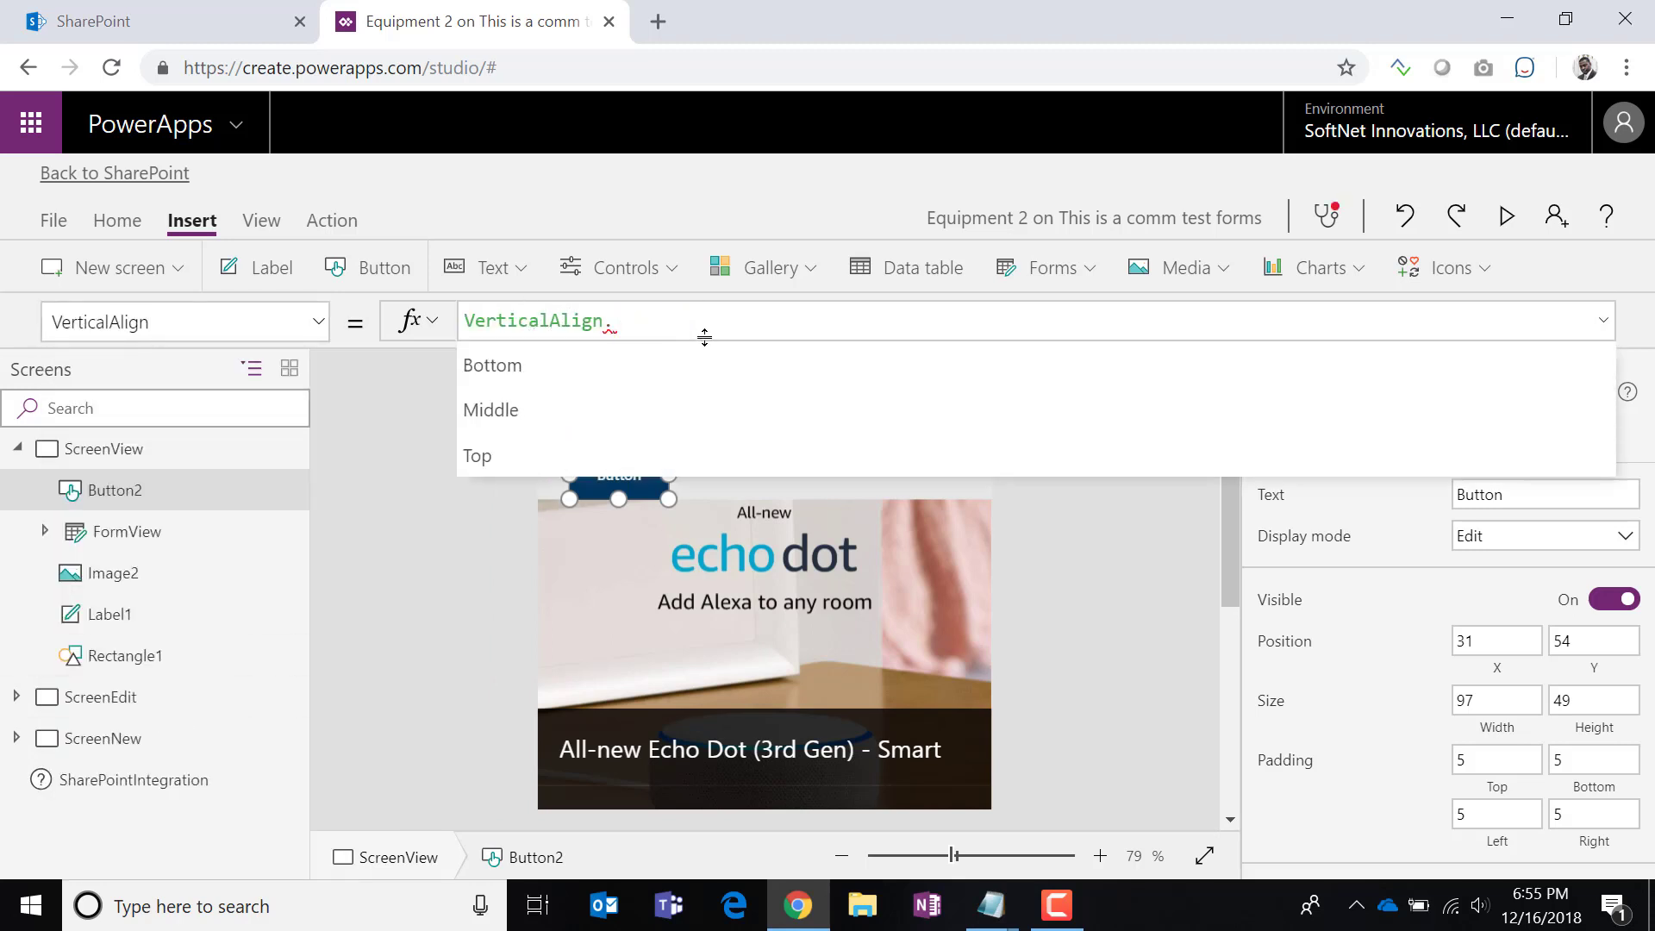
text(Tao)
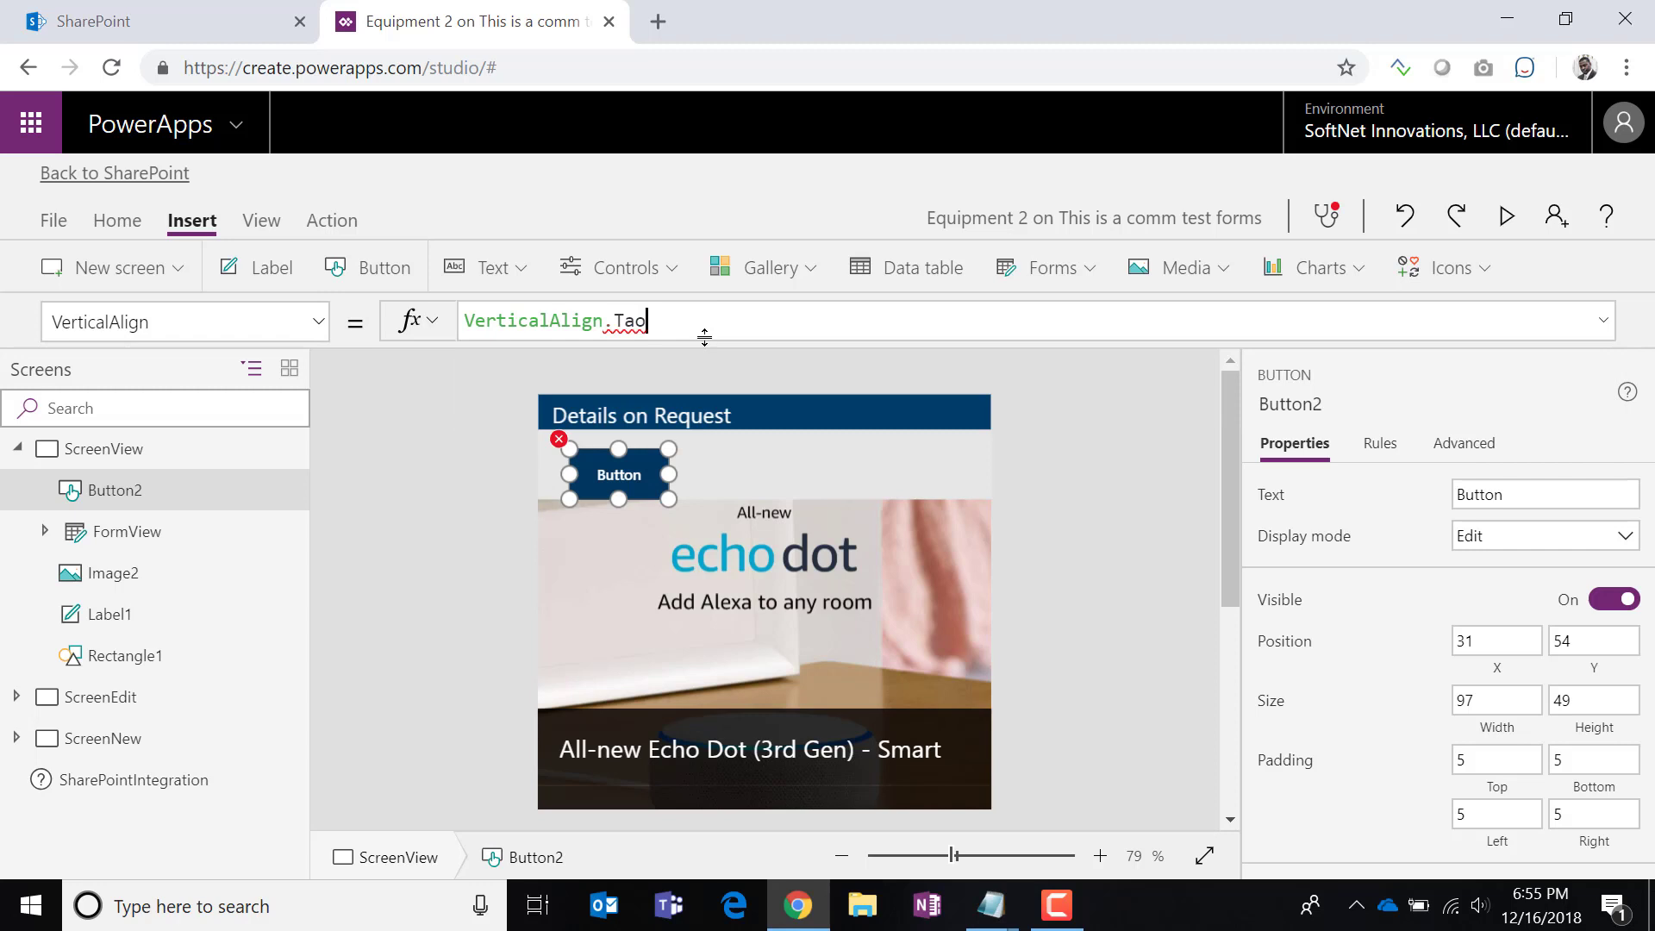
text(pop)
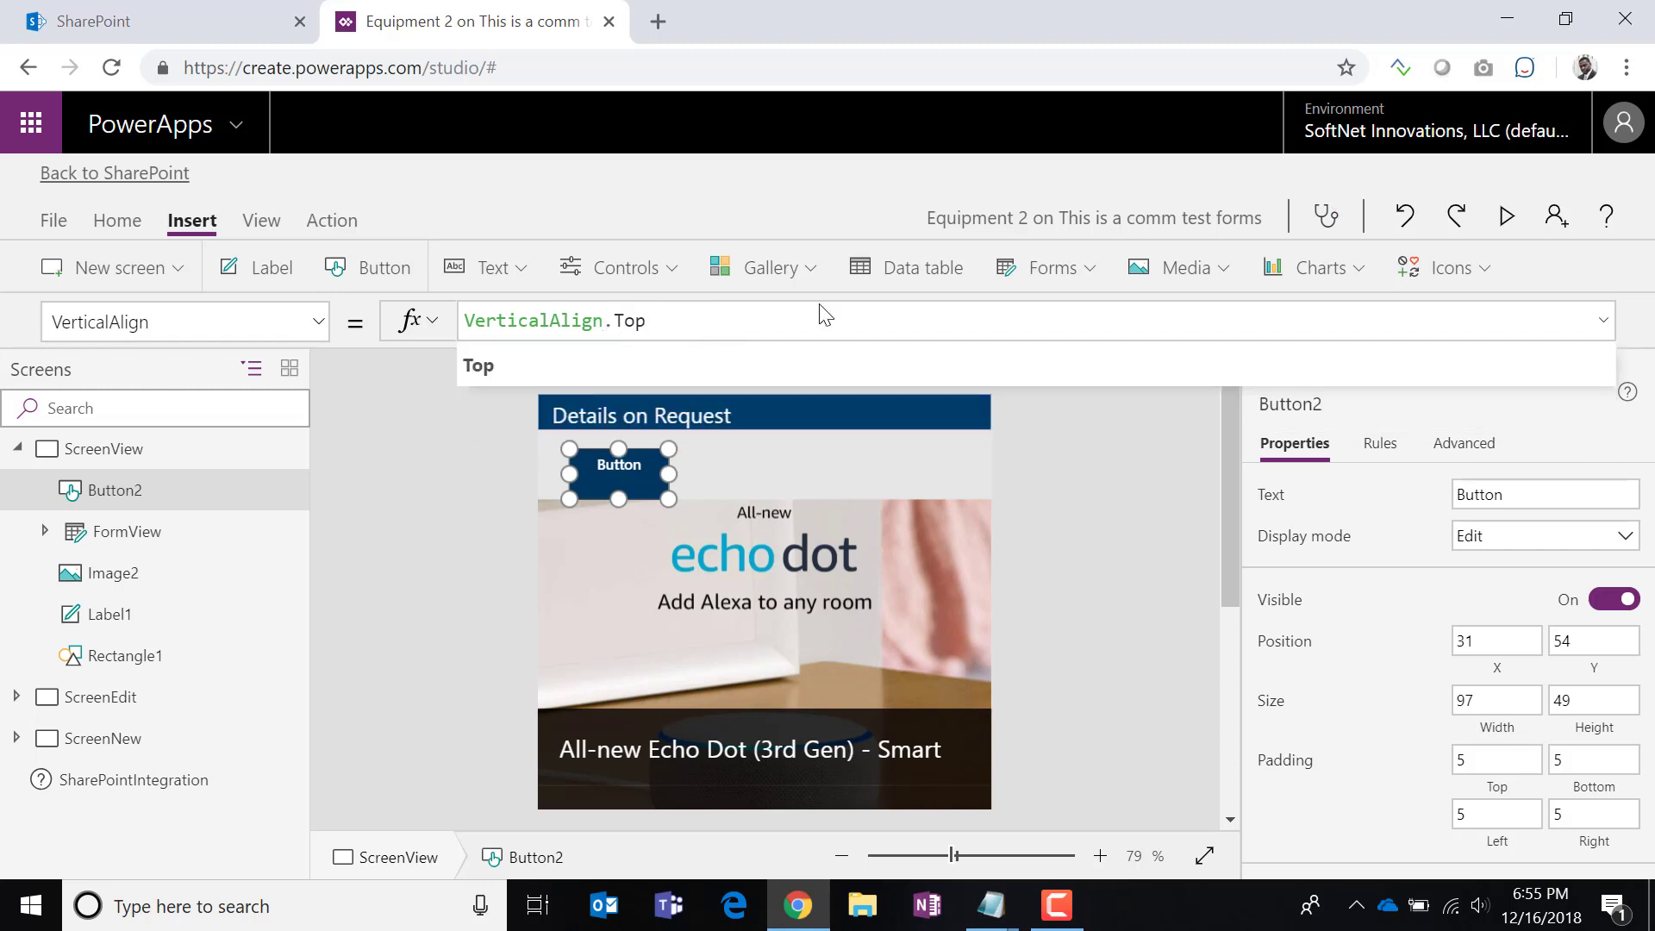
click(767, 479)
drag(643, 499, 640, 498)
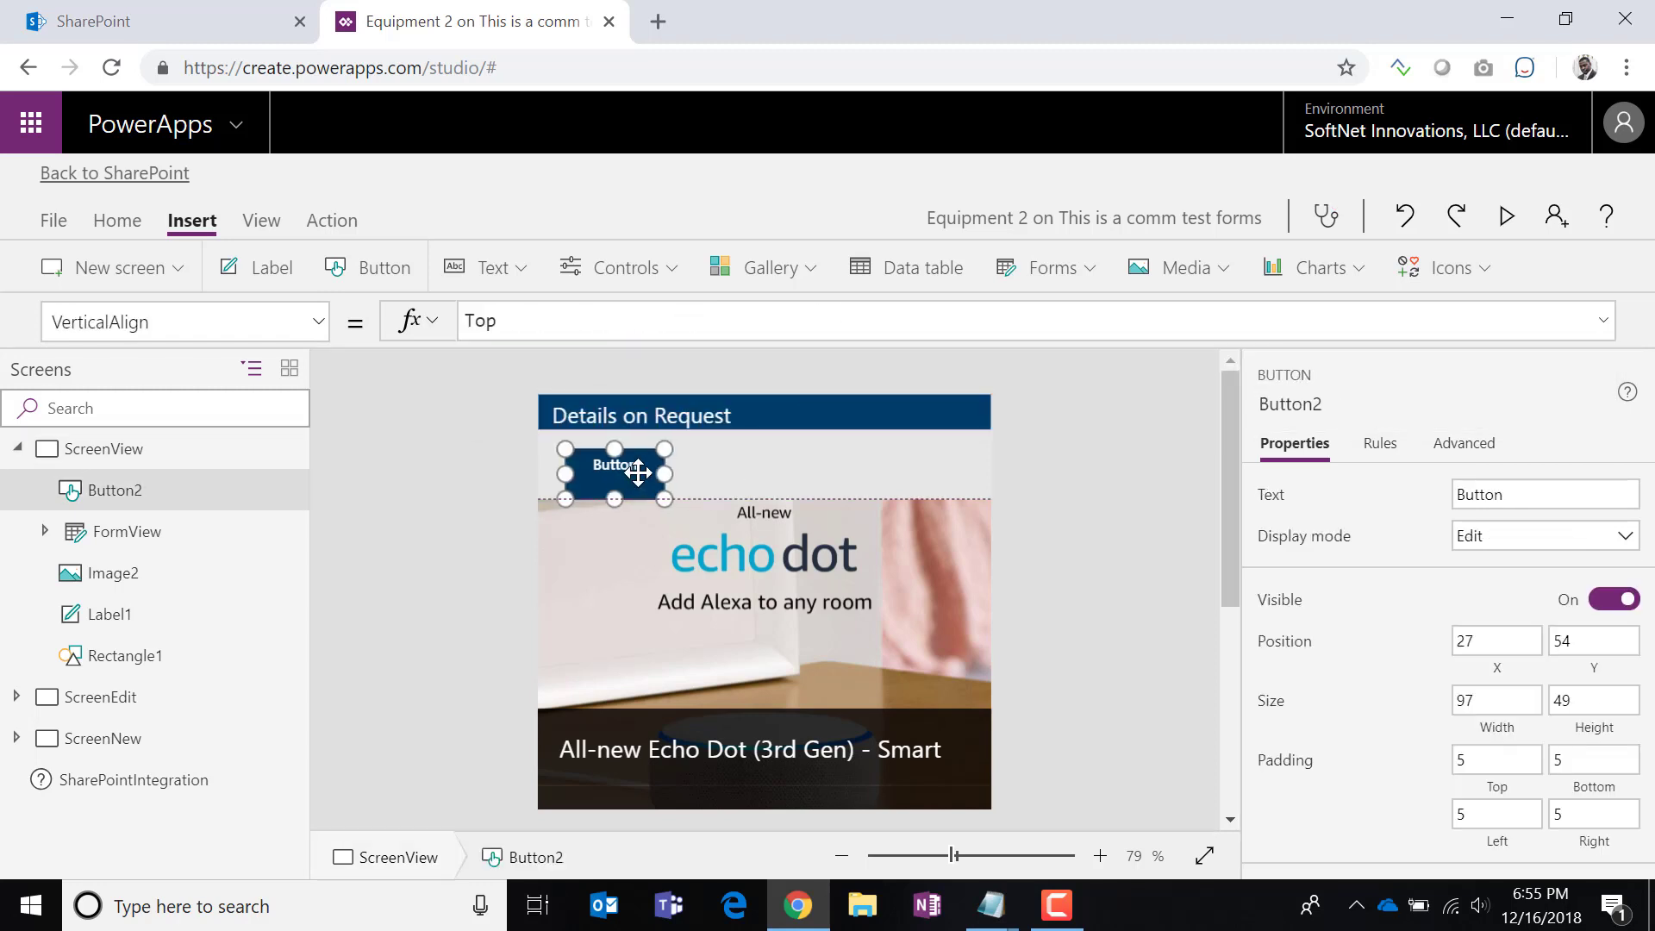
Reselect Button2 and bring up its Text property for editing.
click(728, 510)
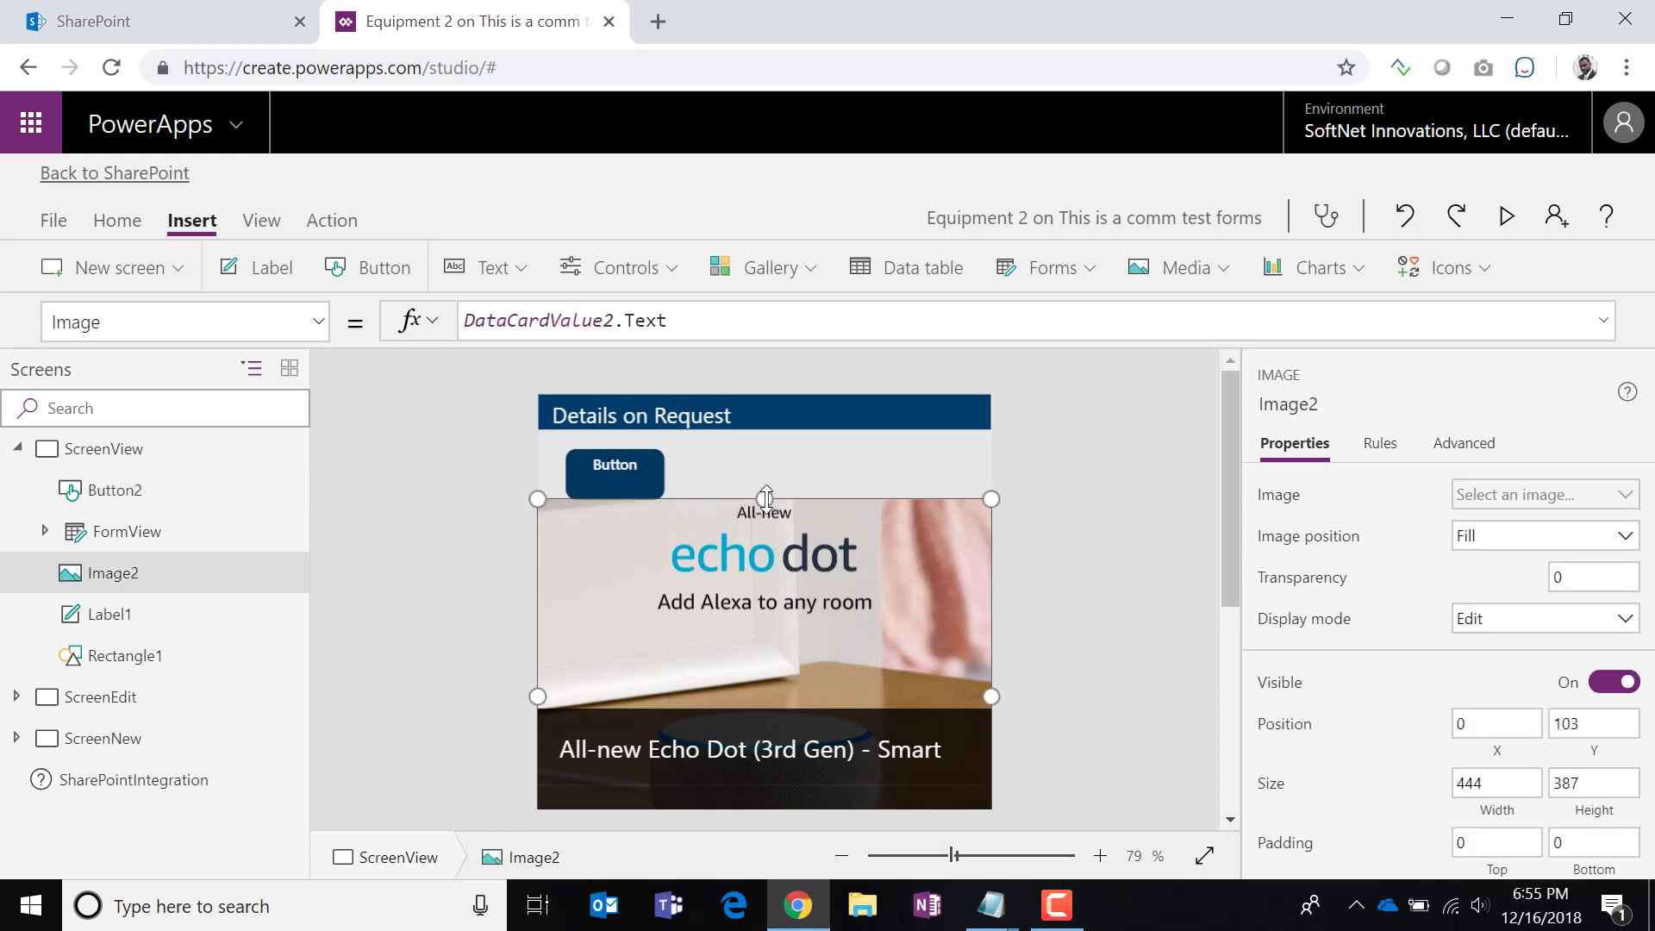
click(752, 474)
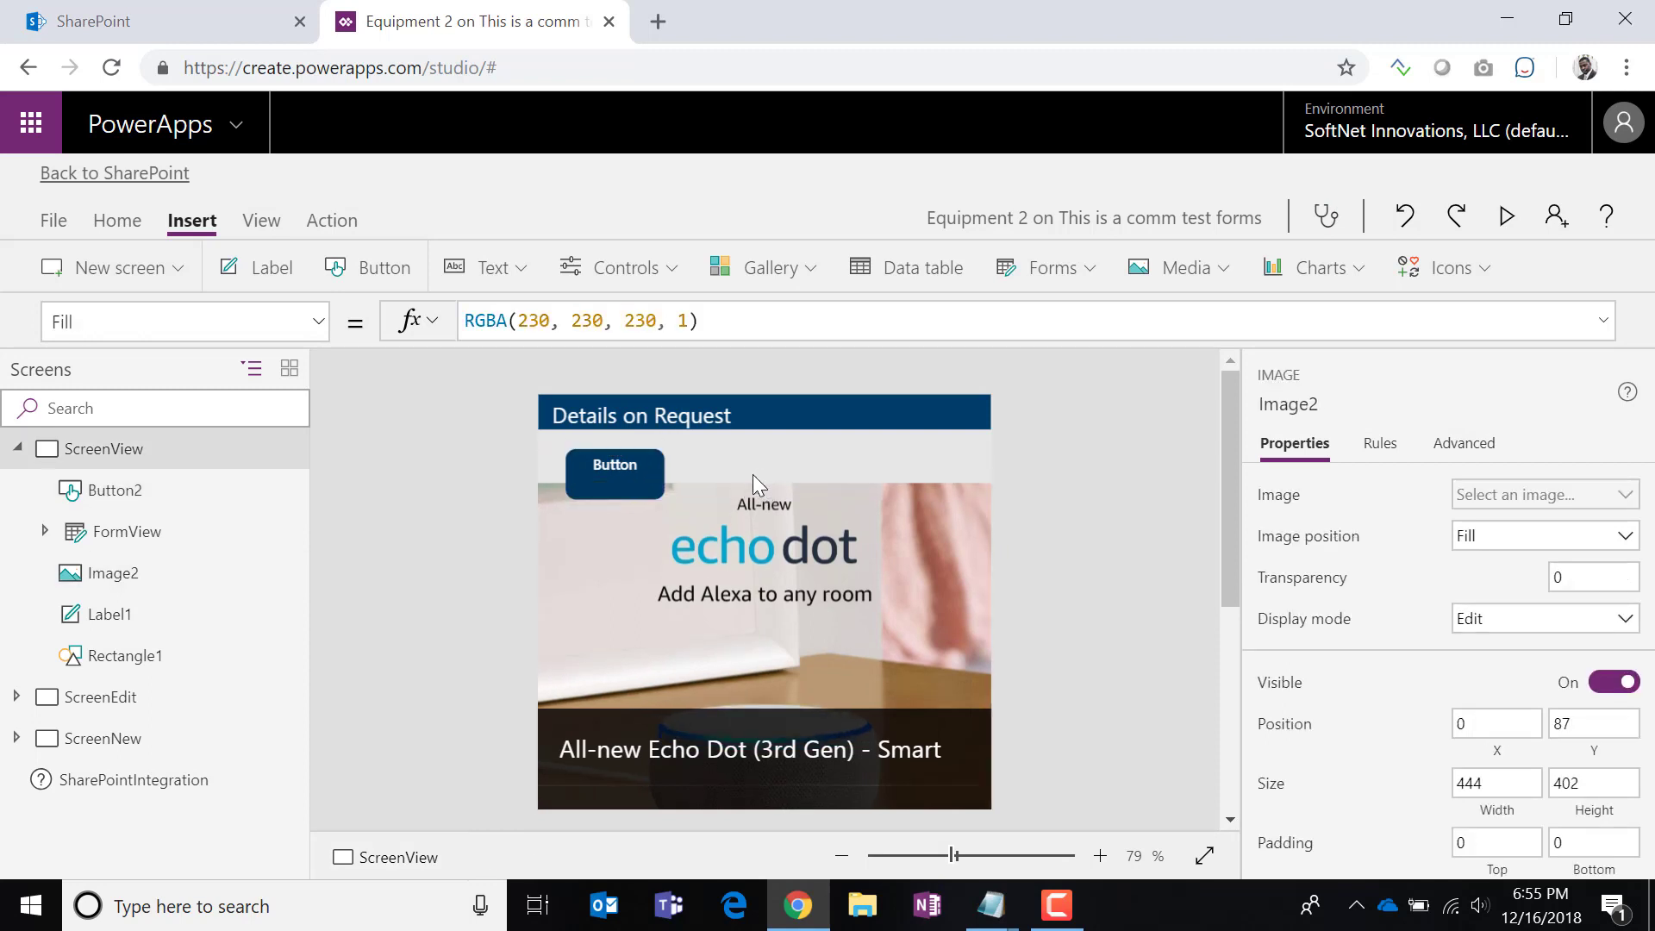
click(619, 486)
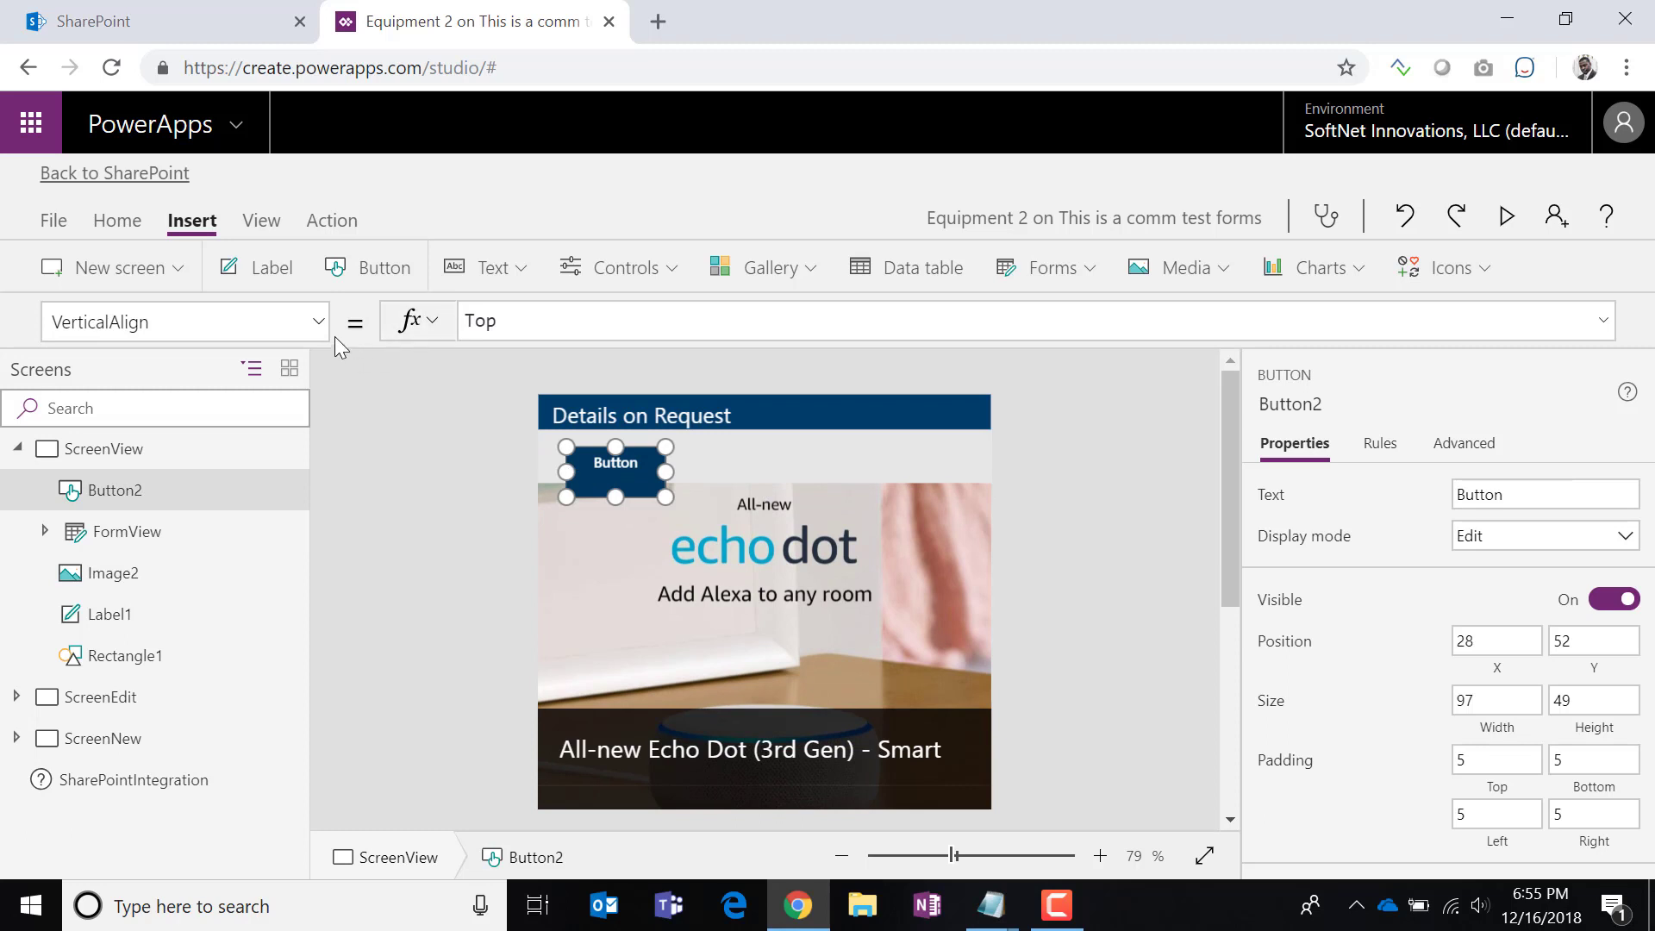
click(318, 322)
click(195, 543)
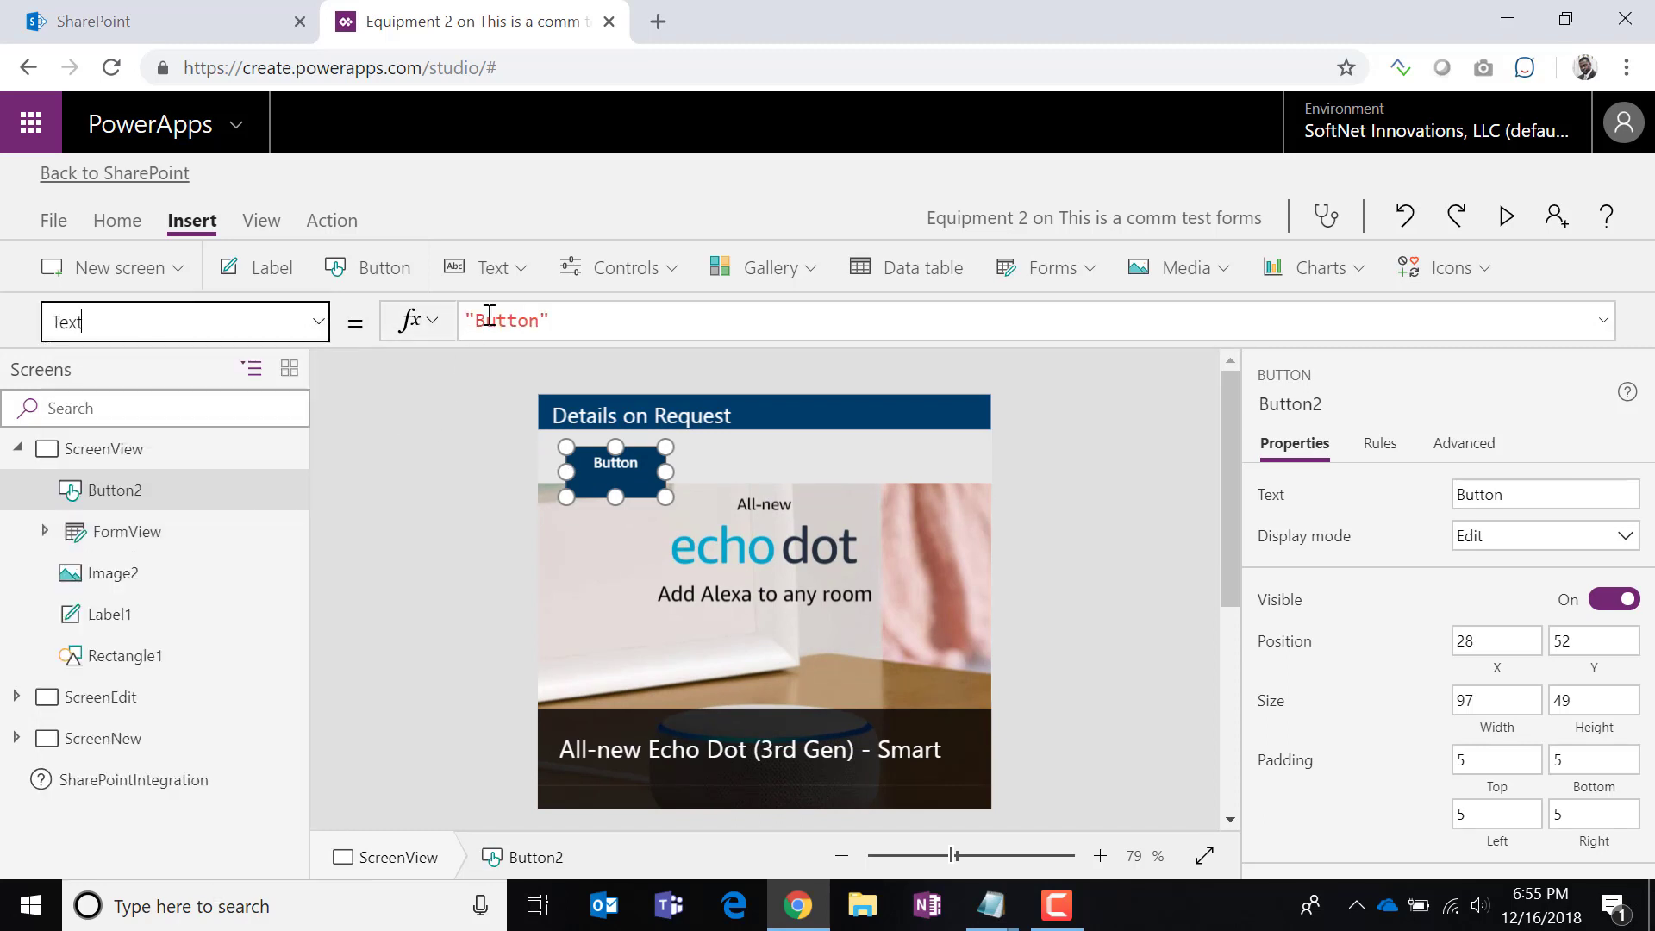
Relabel the button 'Basic'.
click(528, 320)
key(BackSpace)
key(BackSpace)
key(BackSpace)
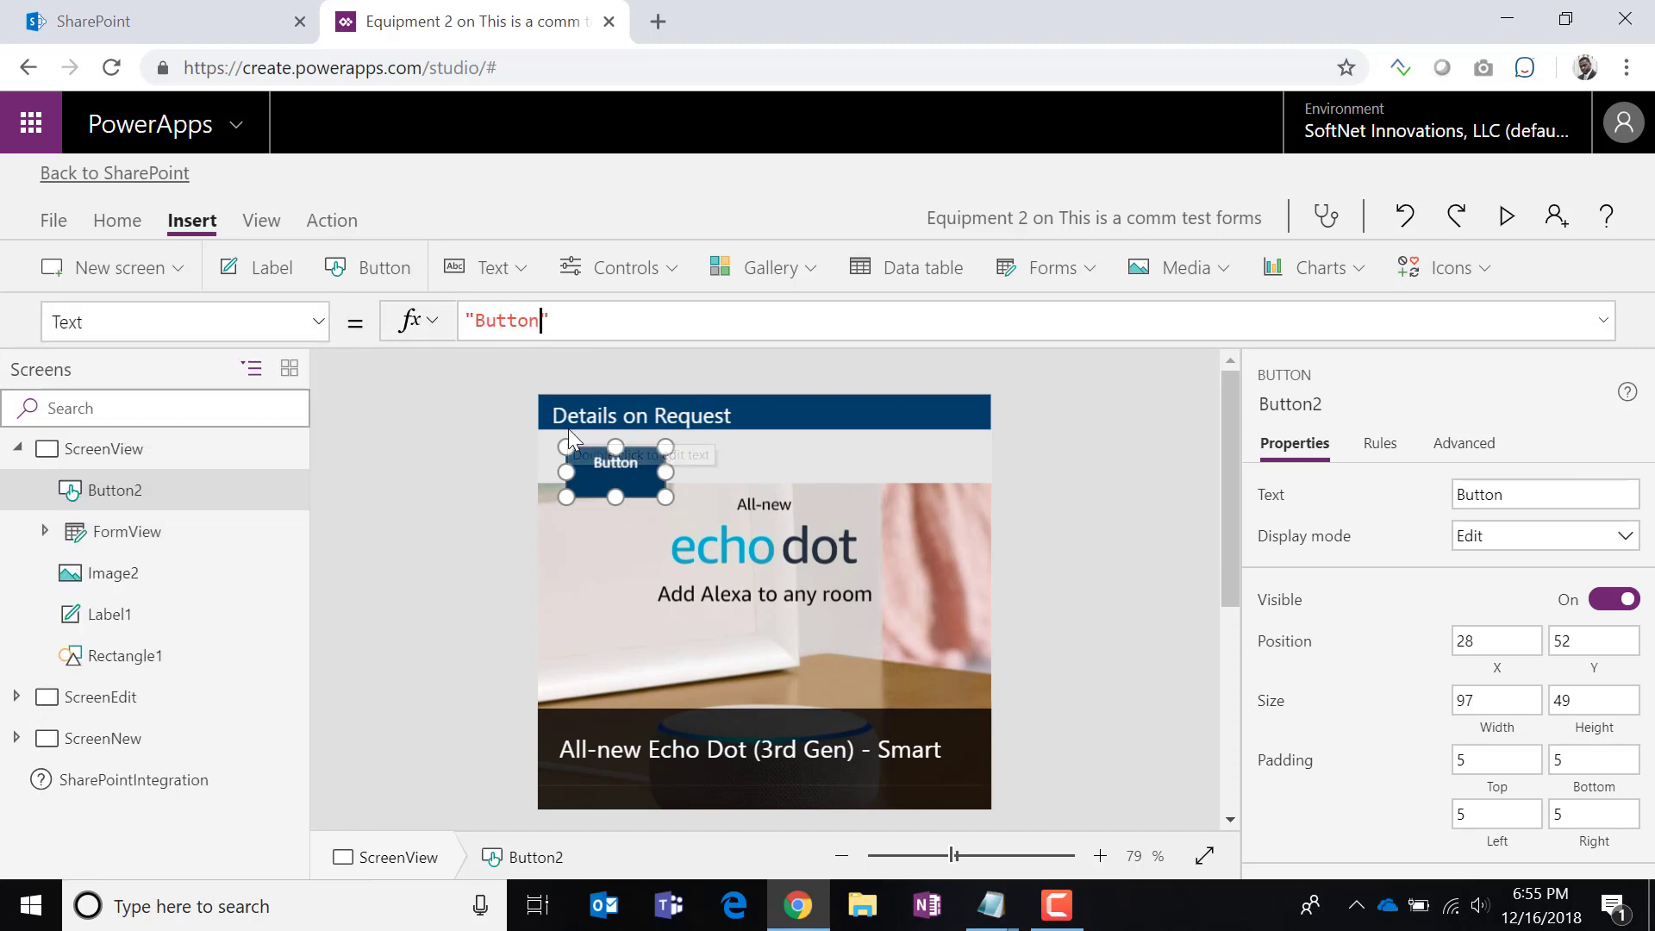
key(BackSpace)
key(BackSpace)
key(BackSpace)
text(Basic)
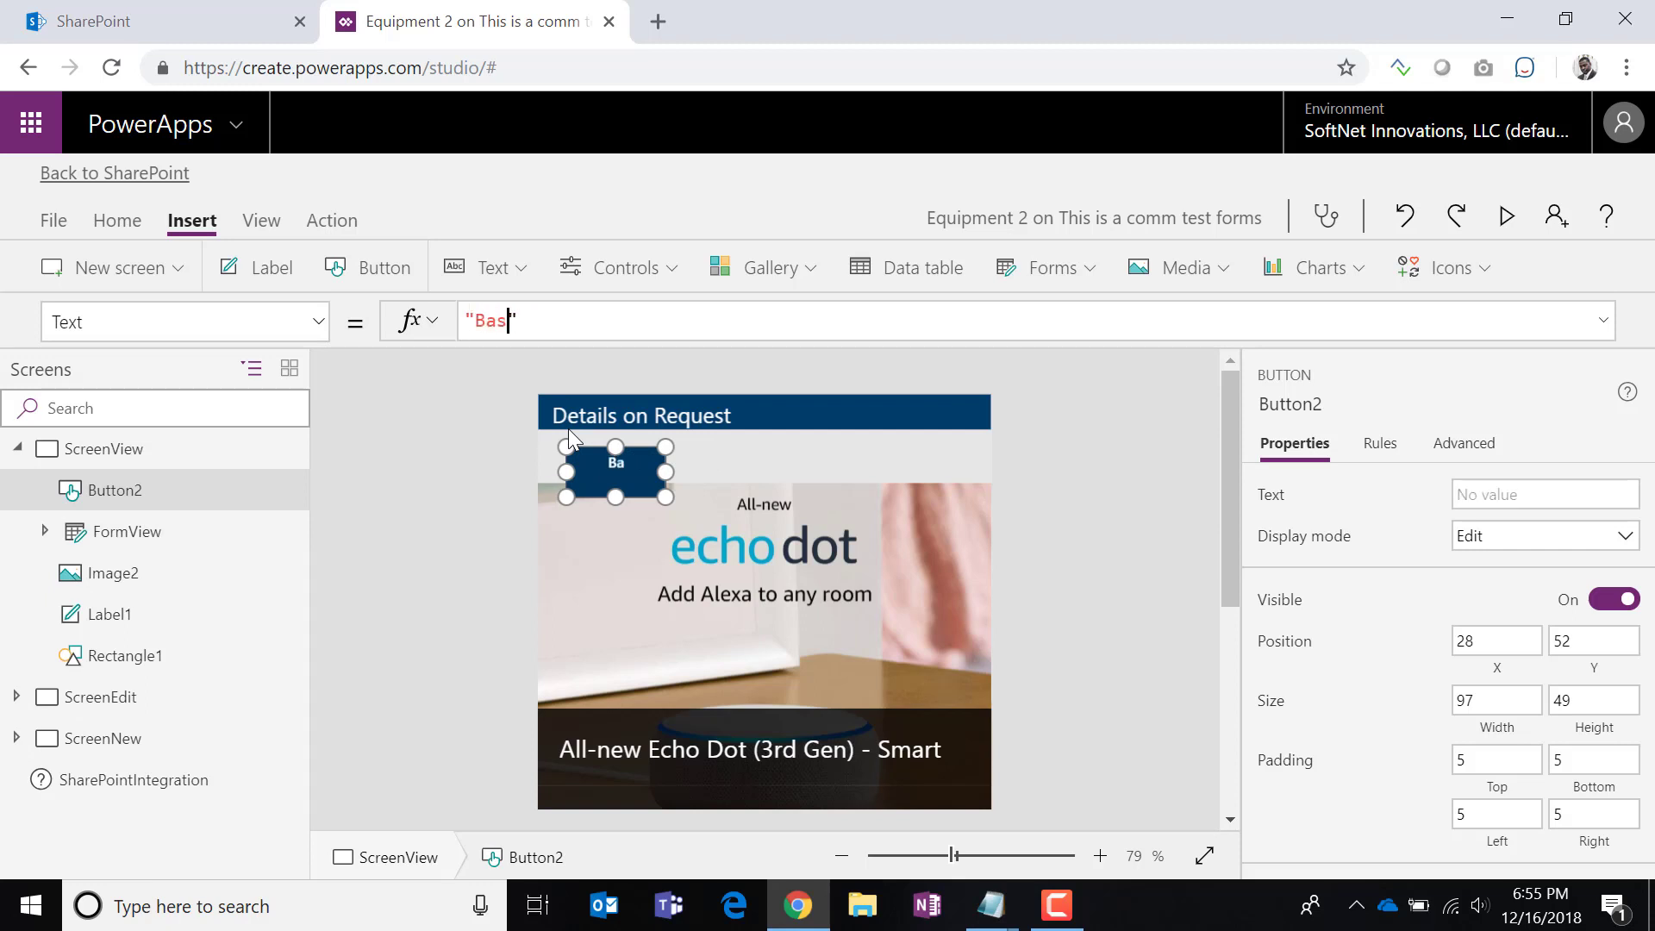
click(757, 475)
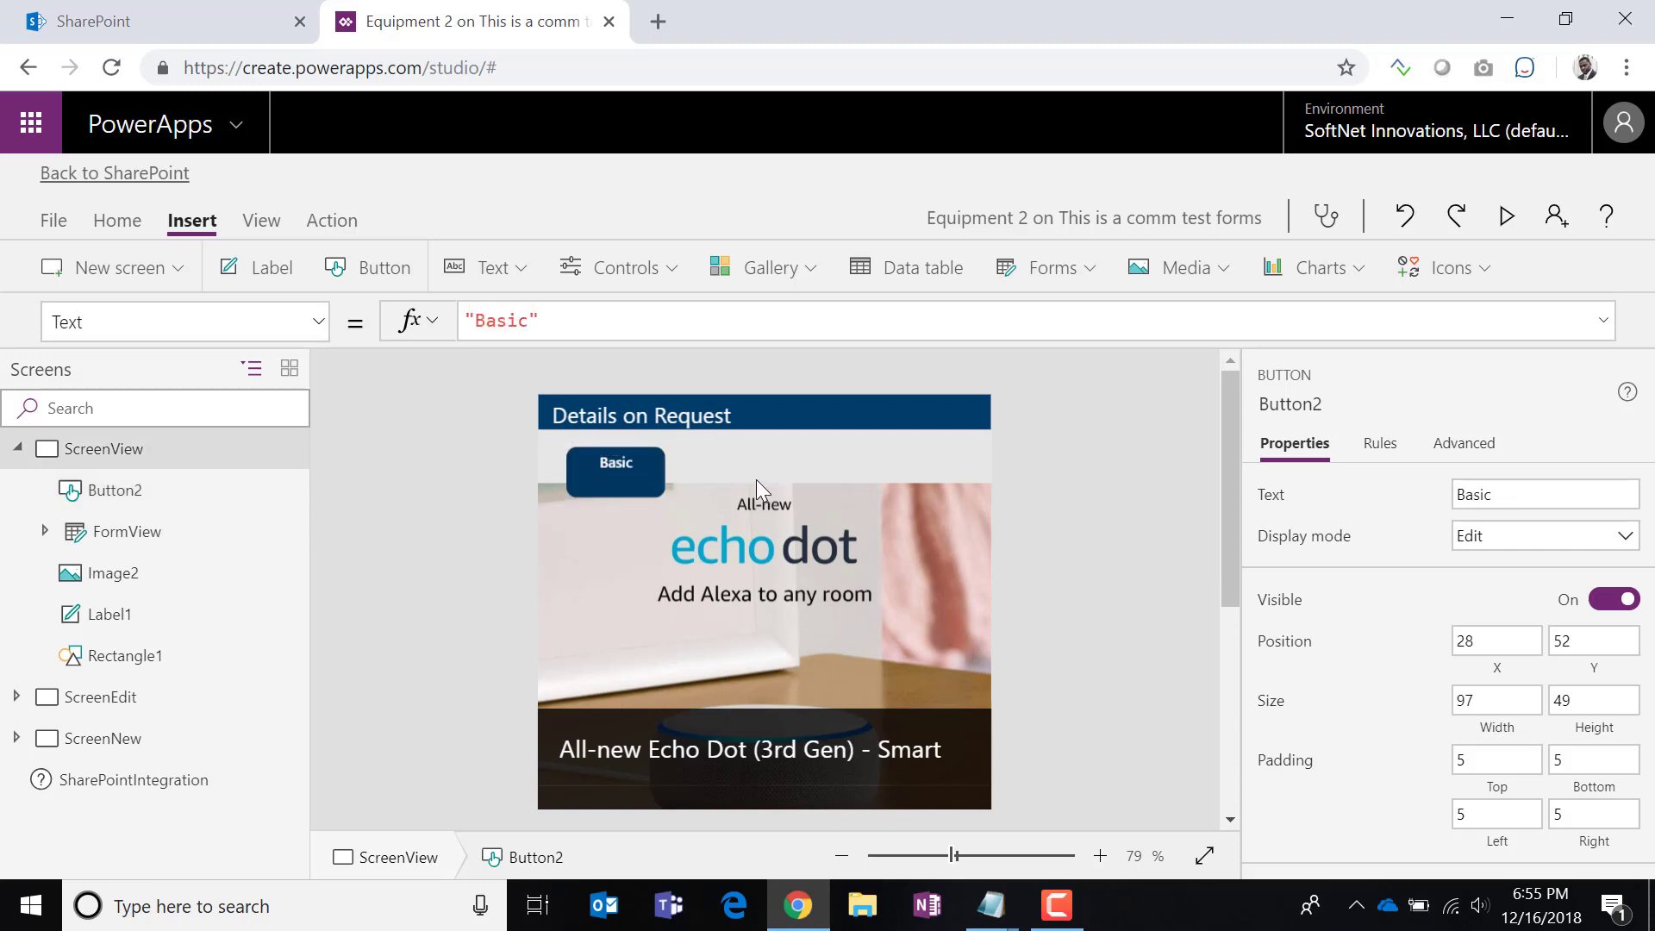
Duplicate the Basic button and place the copy just to its right.
click(623, 478)
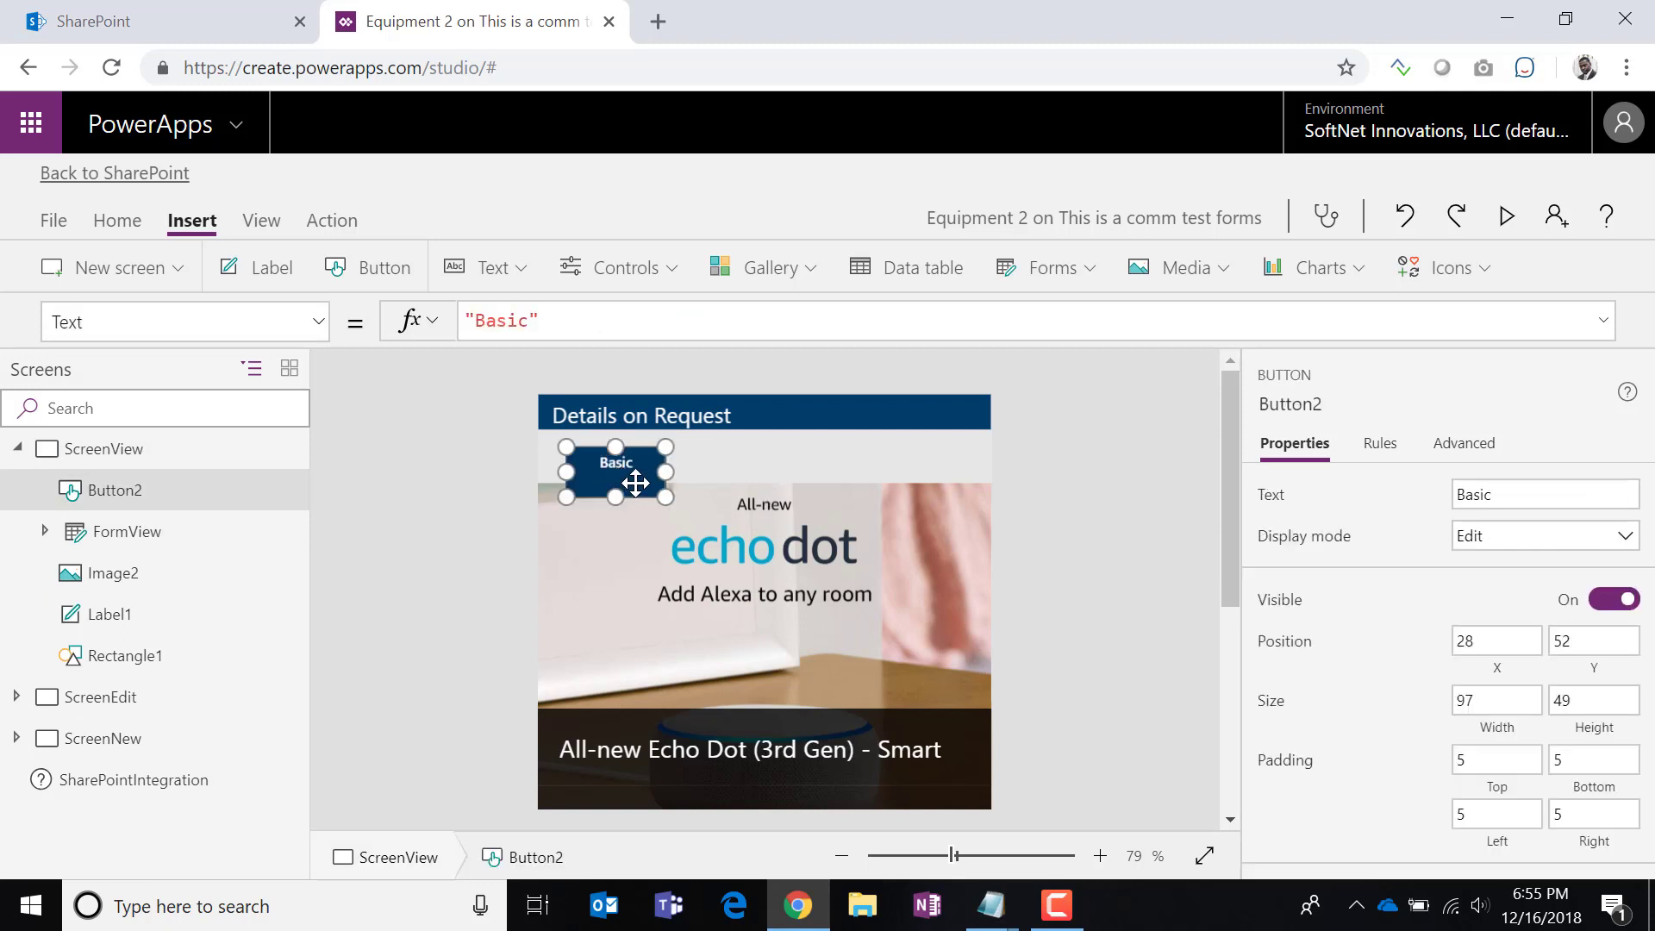
key(ctrl+c)
key(ctrl+v)
drag(638, 484, 746, 494)
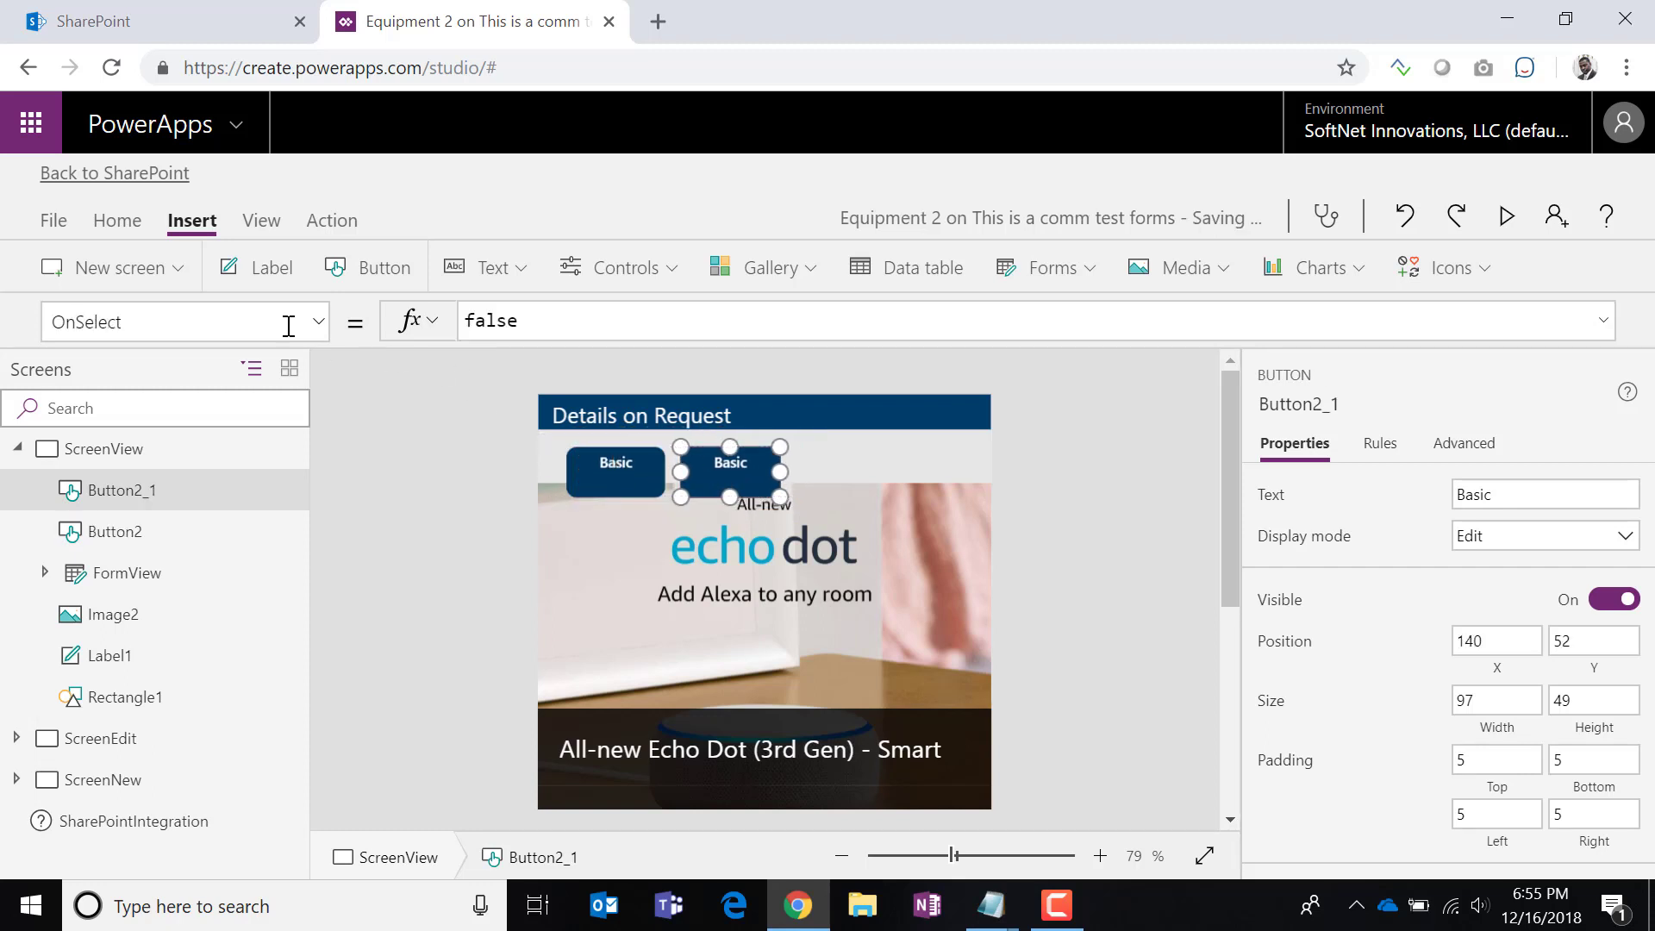
Change the copy's Text to 'Comments'.
click(317, 324)
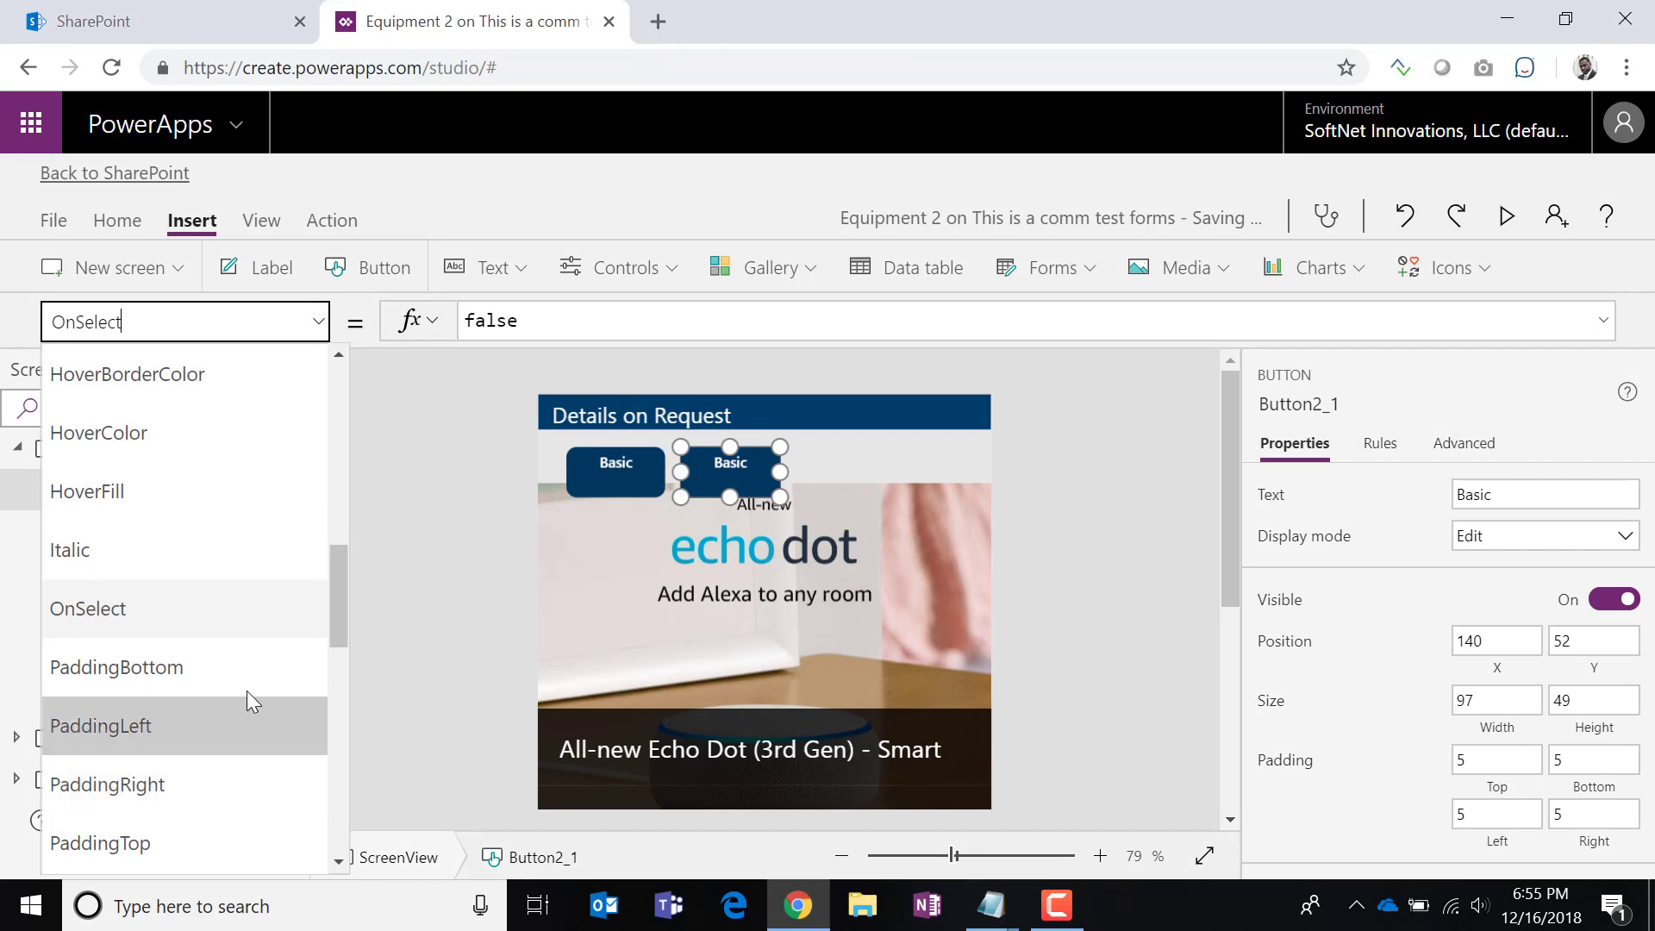
scroll(246, 691, down, 7)
scroll(241, 703, down, 2)
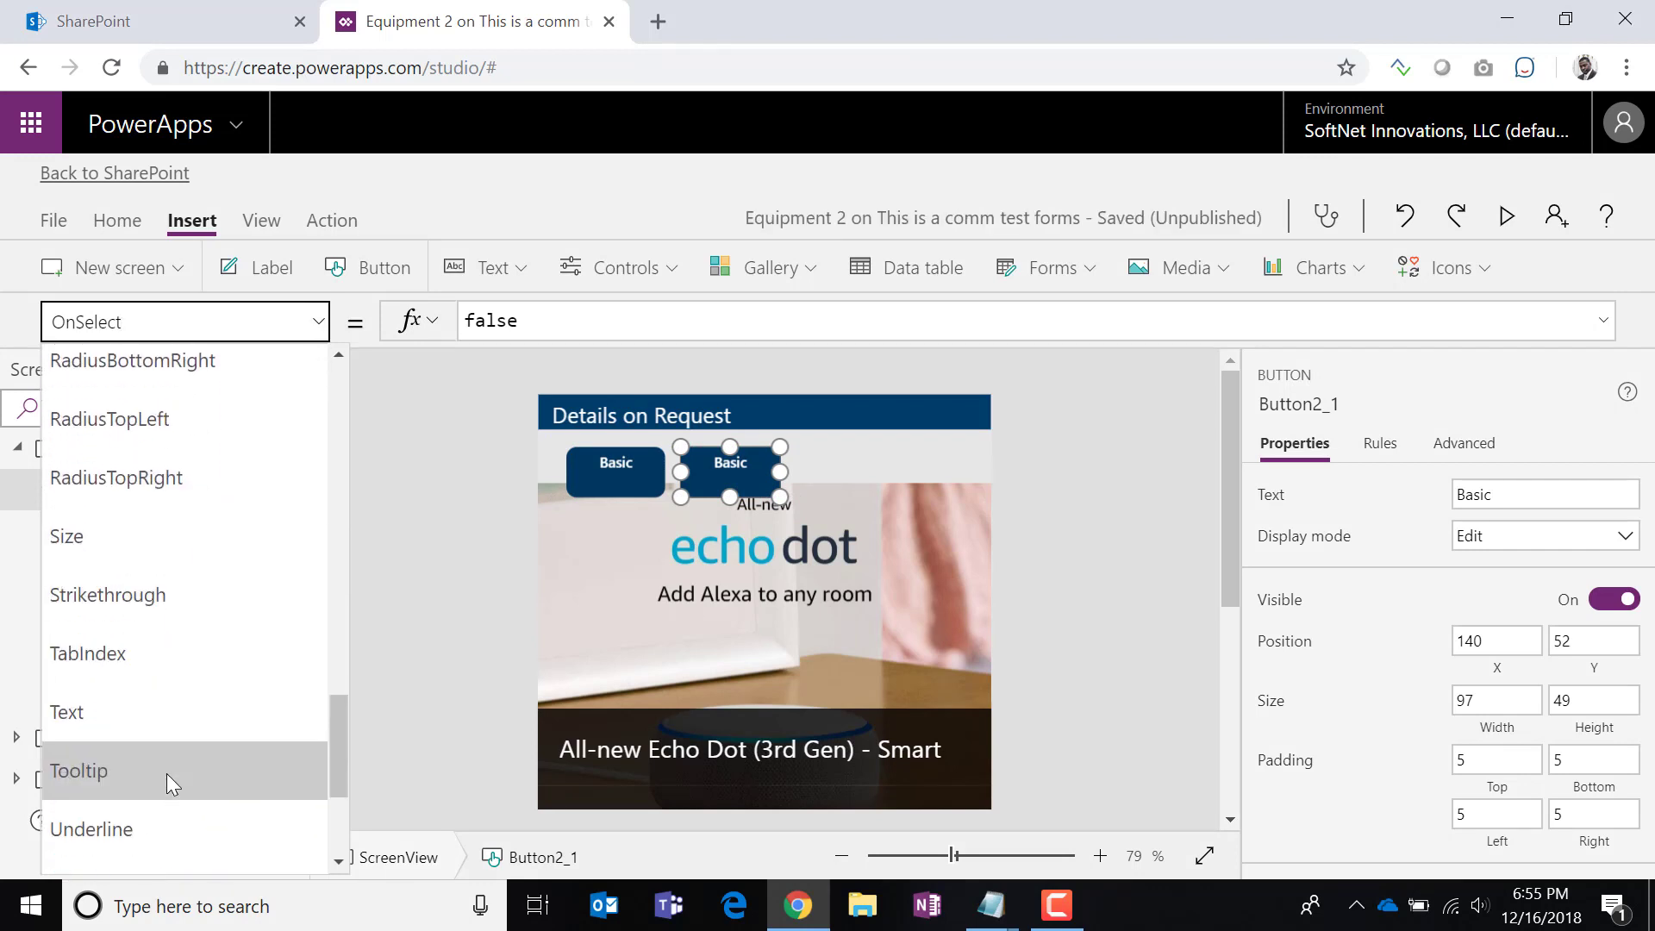
click(163, 711)
key(BackSpace)
key(BackSpace)
key(BackSpace)
key(BackSpace)
key(BackSpace)
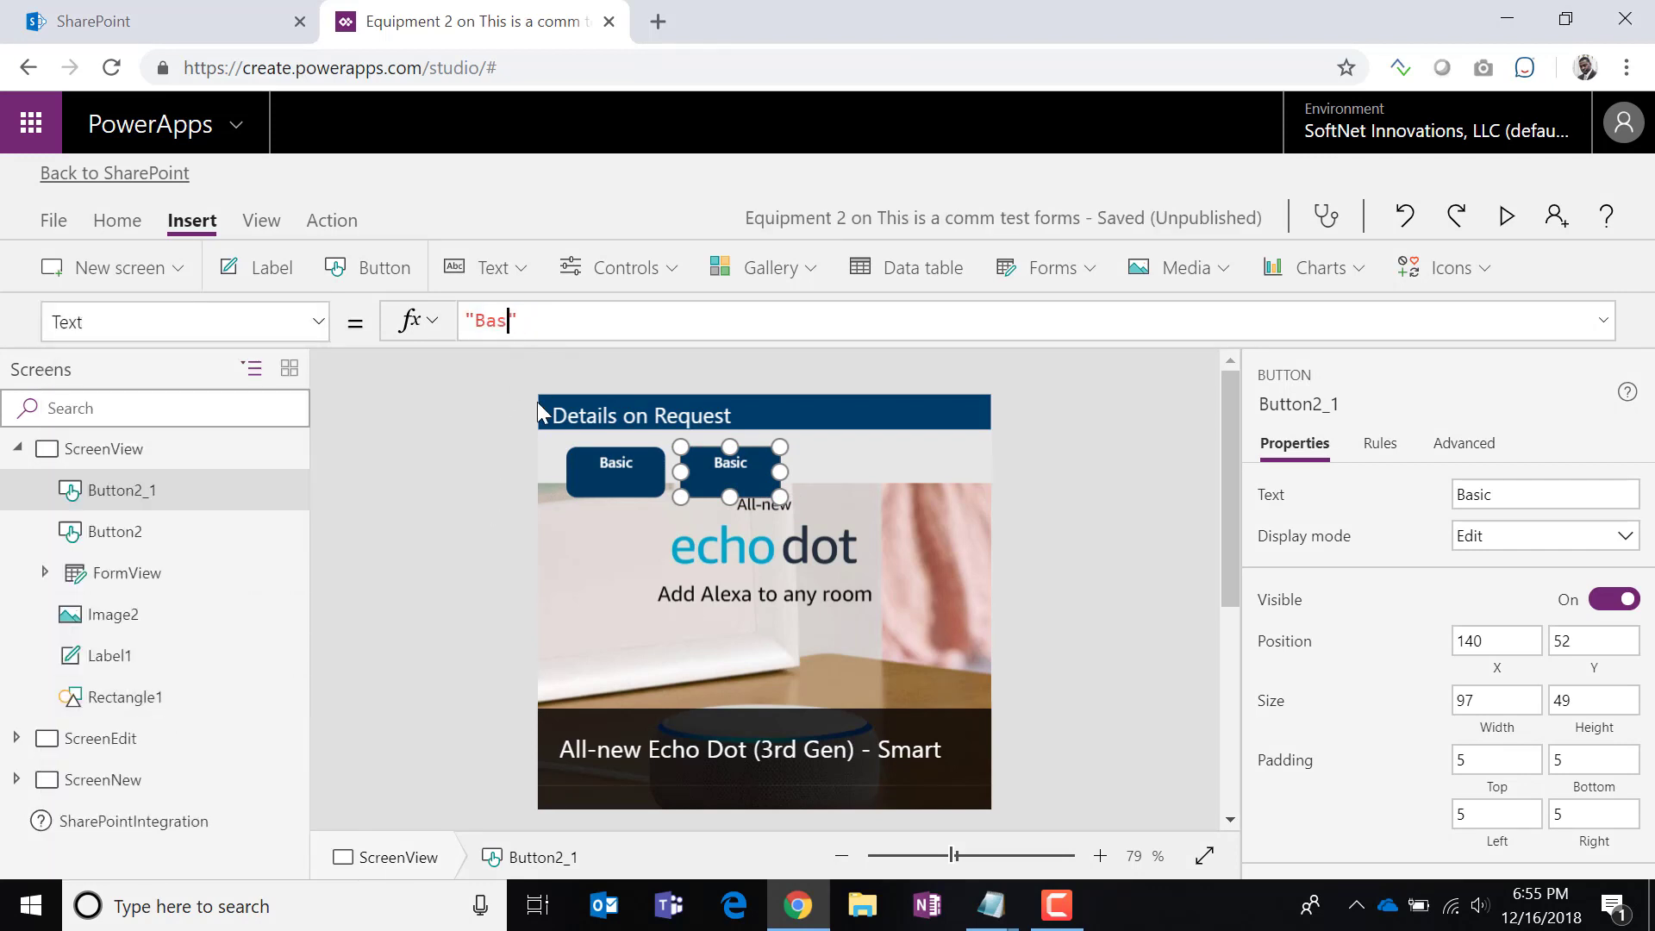
text(Comments)
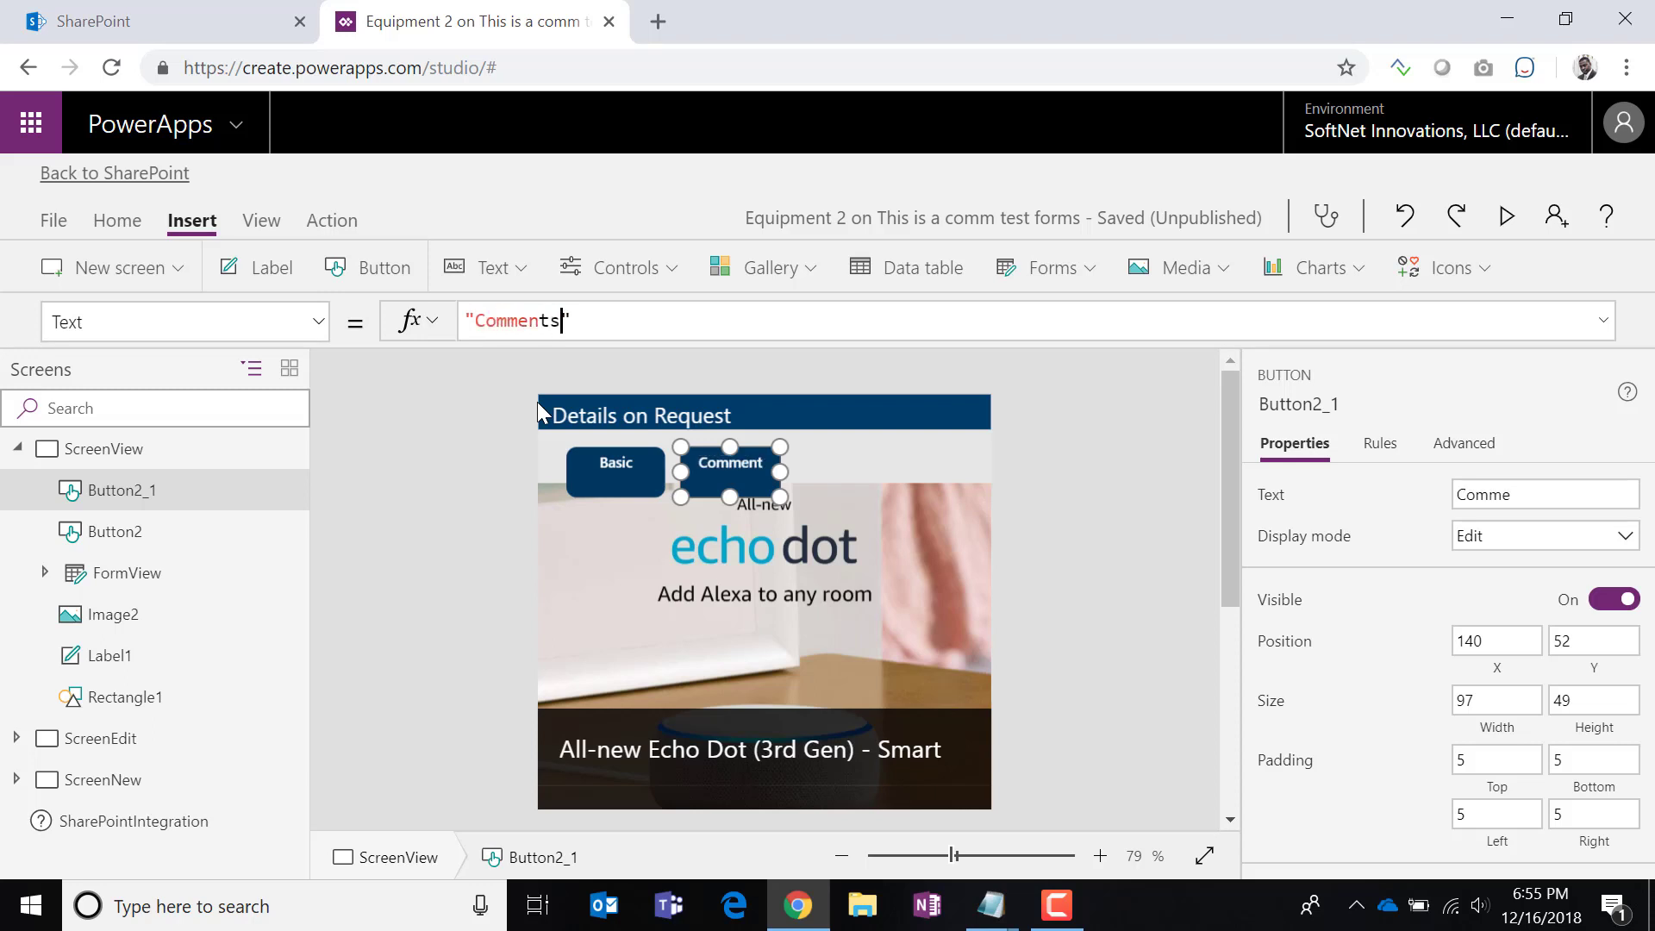
Give the Comments button a light grey fill.
scroll(1570, 648, down, 5)
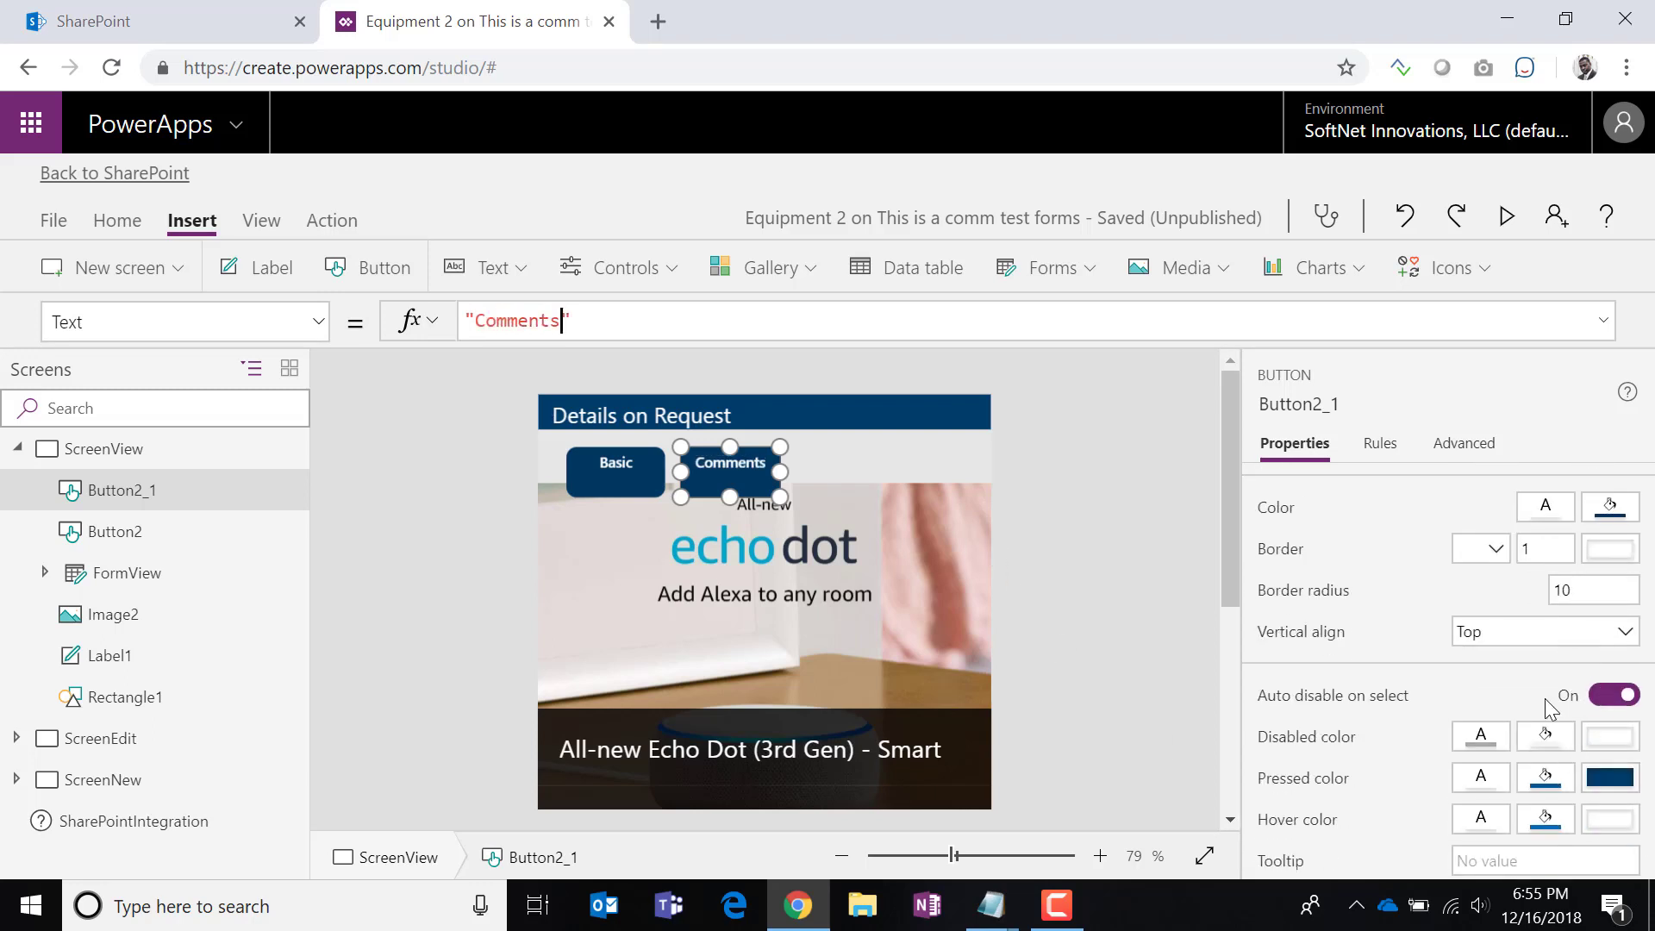
scroll(1591, 750, up, 4)
scroll(1590, 750, down, 1)
click(1609, 765)
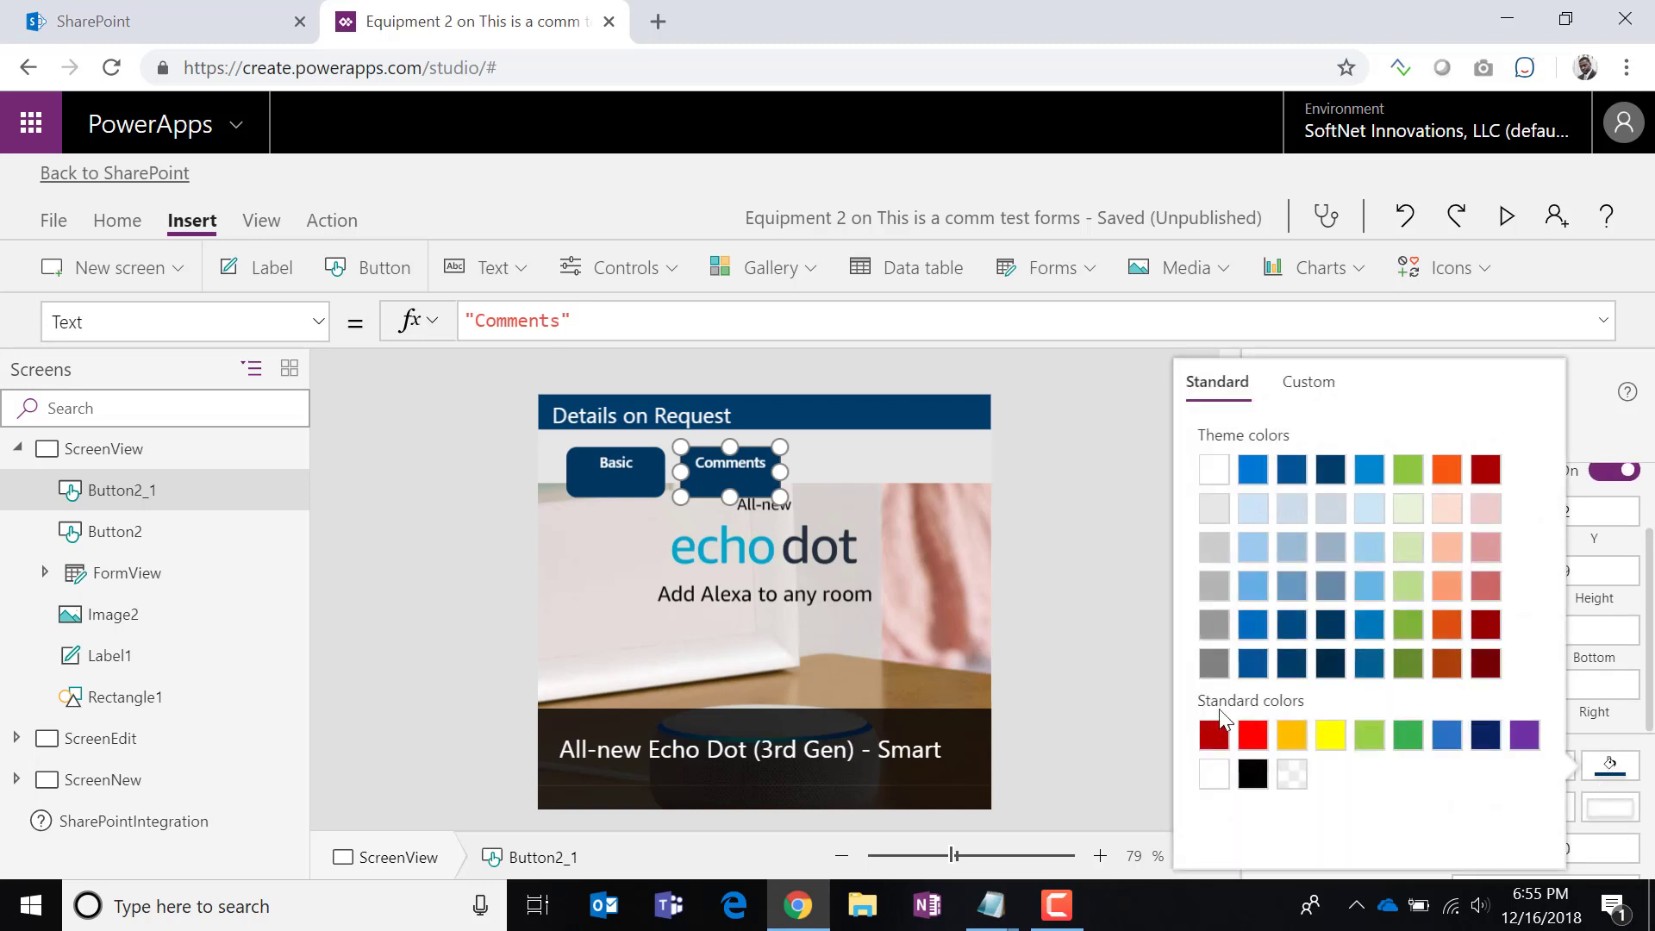
click(1214, 548)
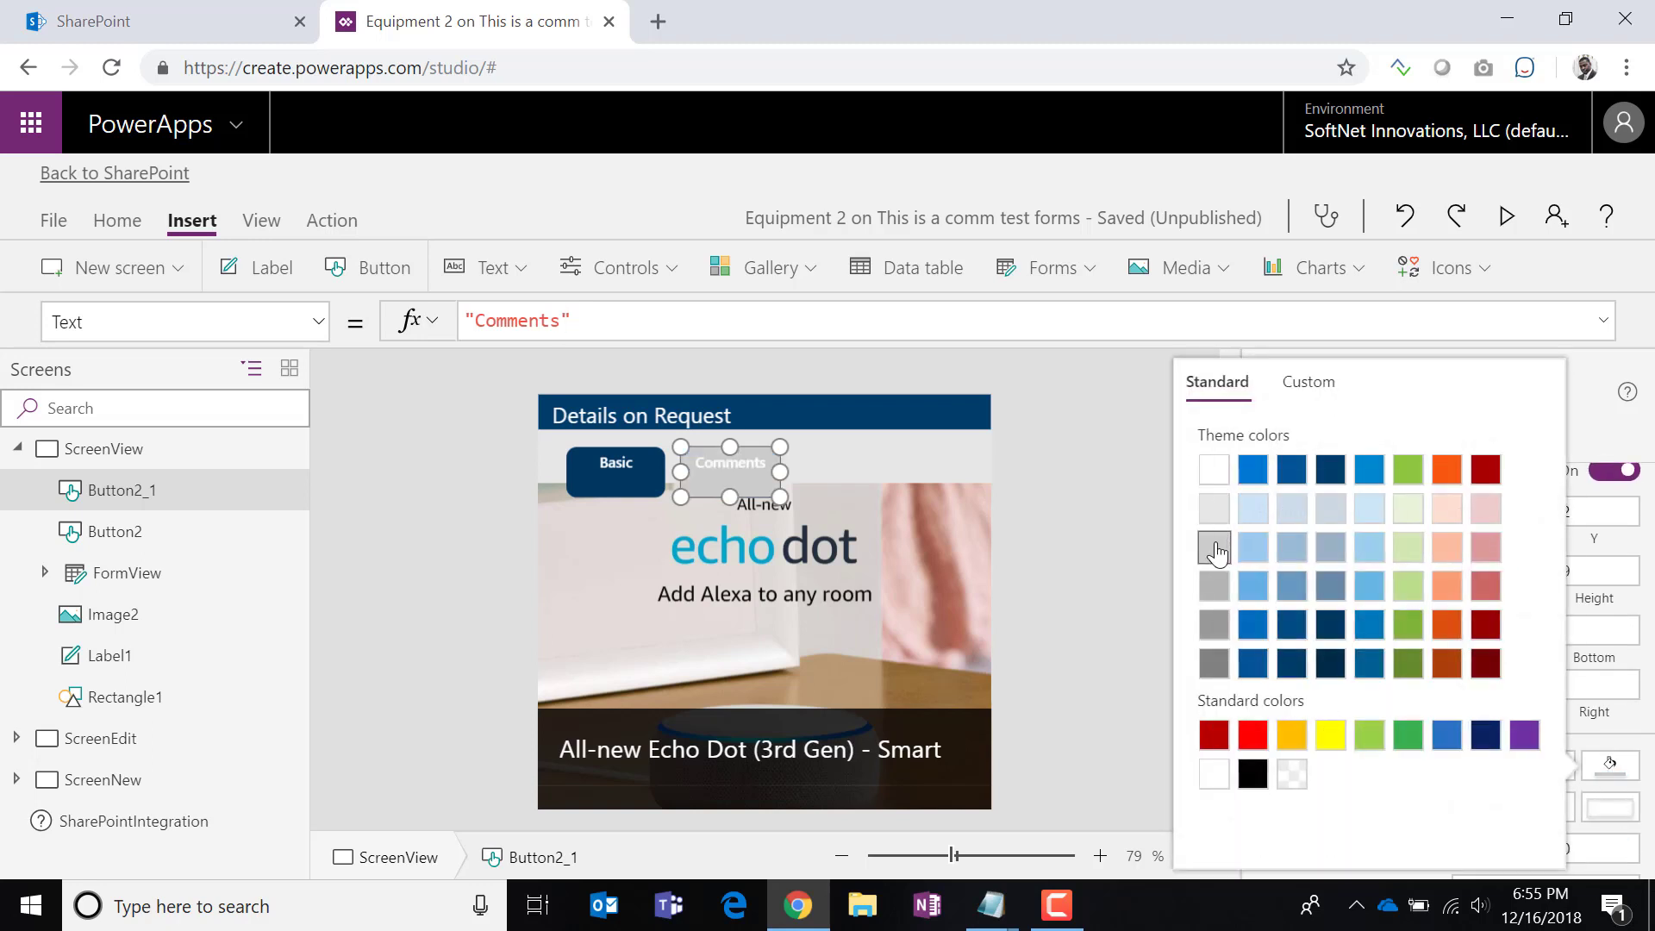
click(845, 450)
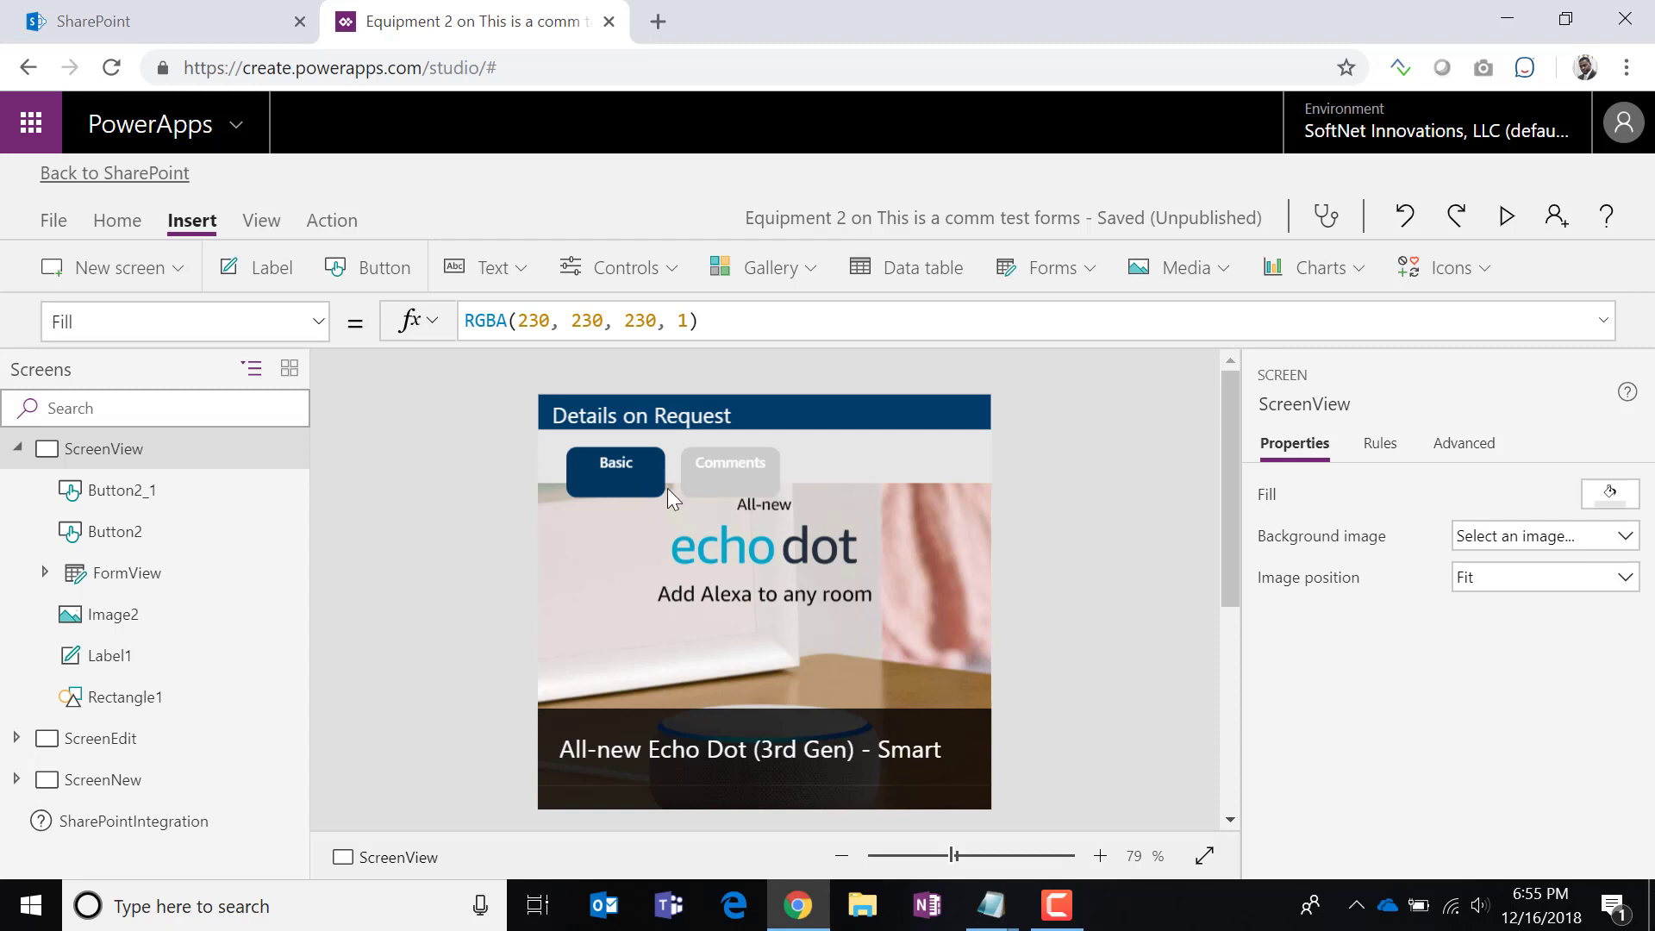
Send the Basic and Comments buttons to the back.
click(630, 484)
shift+click(734, 484)
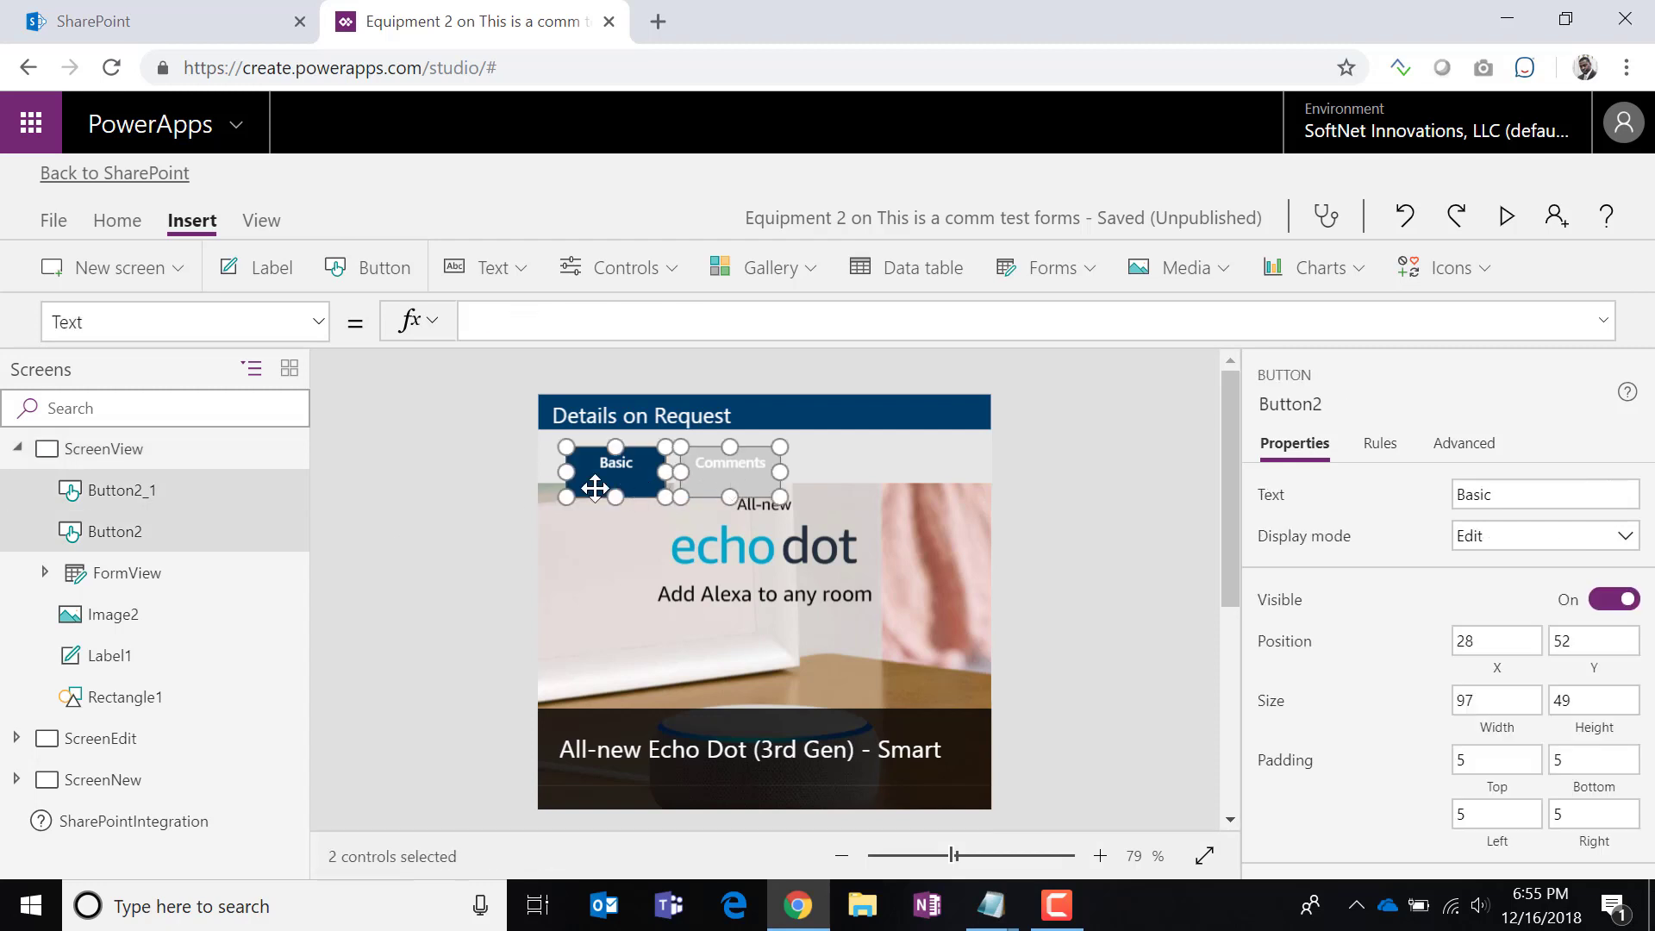
right_click(269, 507)
mouse_move(362, 689)
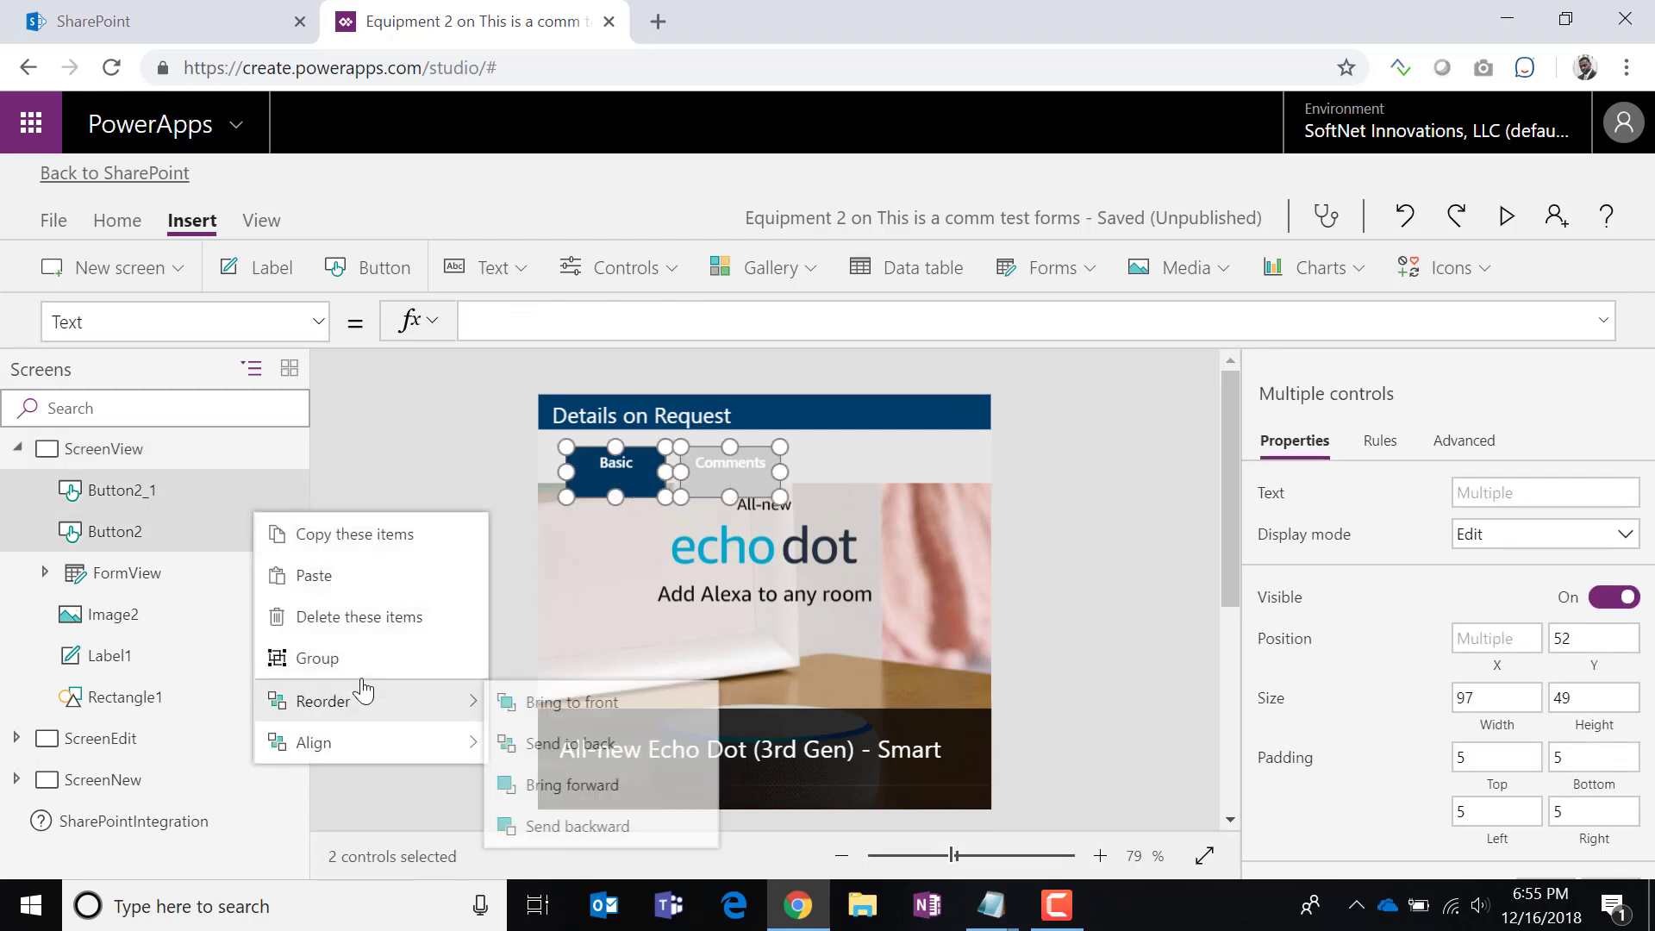
click(524, 757)
Set the screen's background fill to a custom light grey of 244, 244, 244.
click(1075, 662)
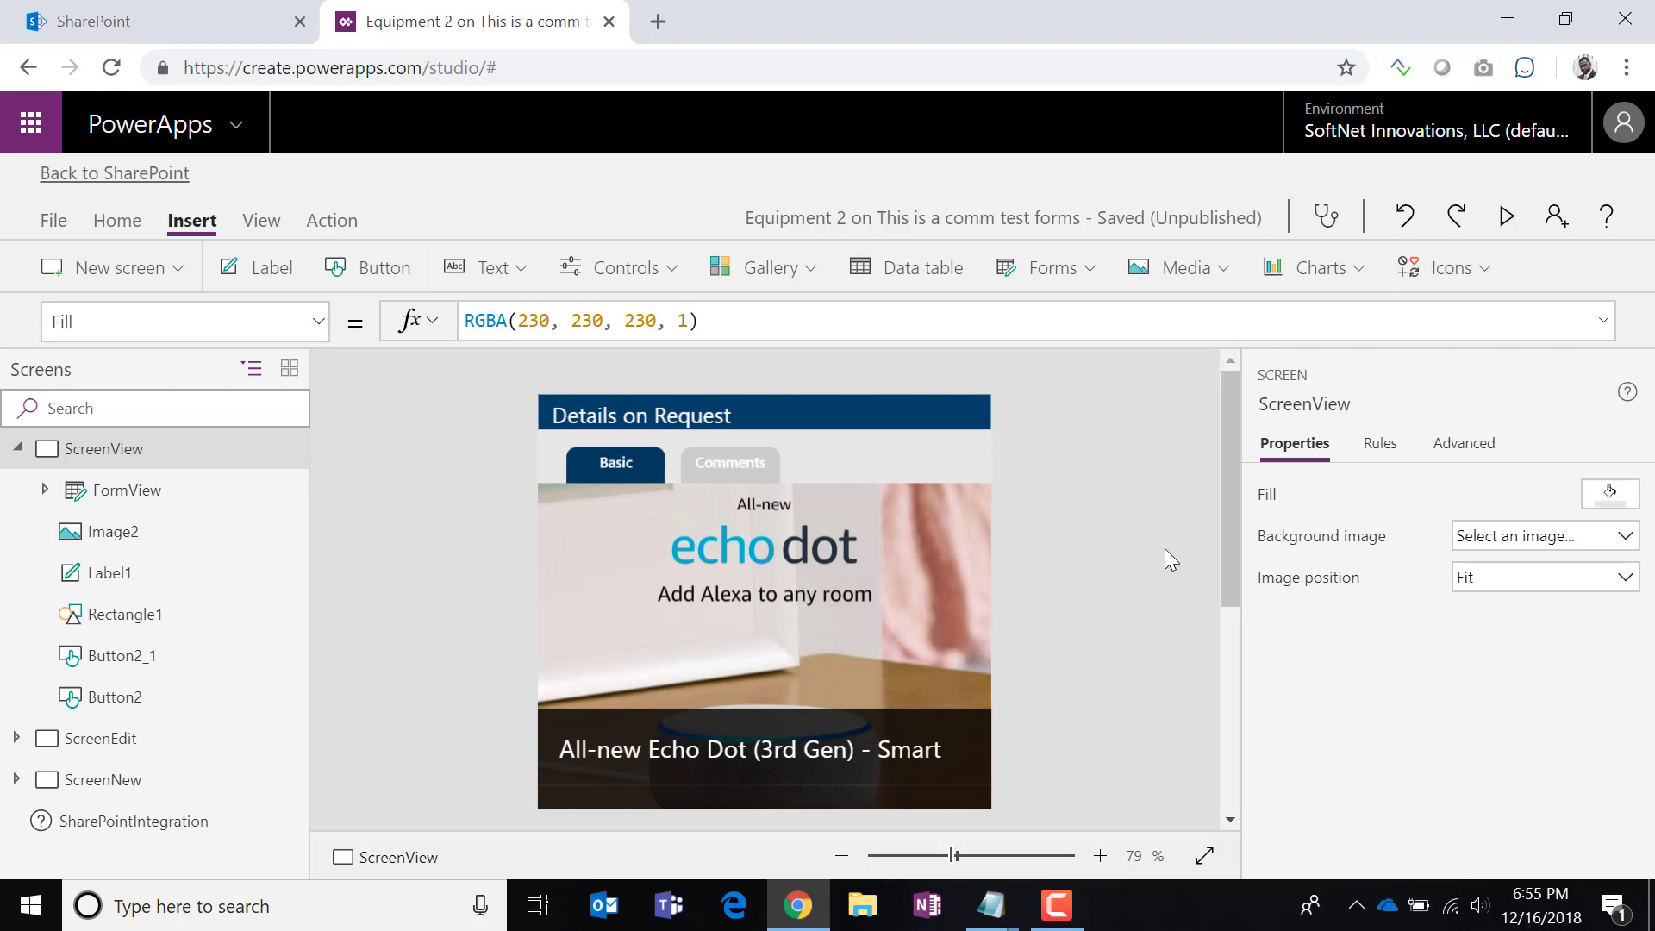
click(1610, 493)
click(1320, 269)
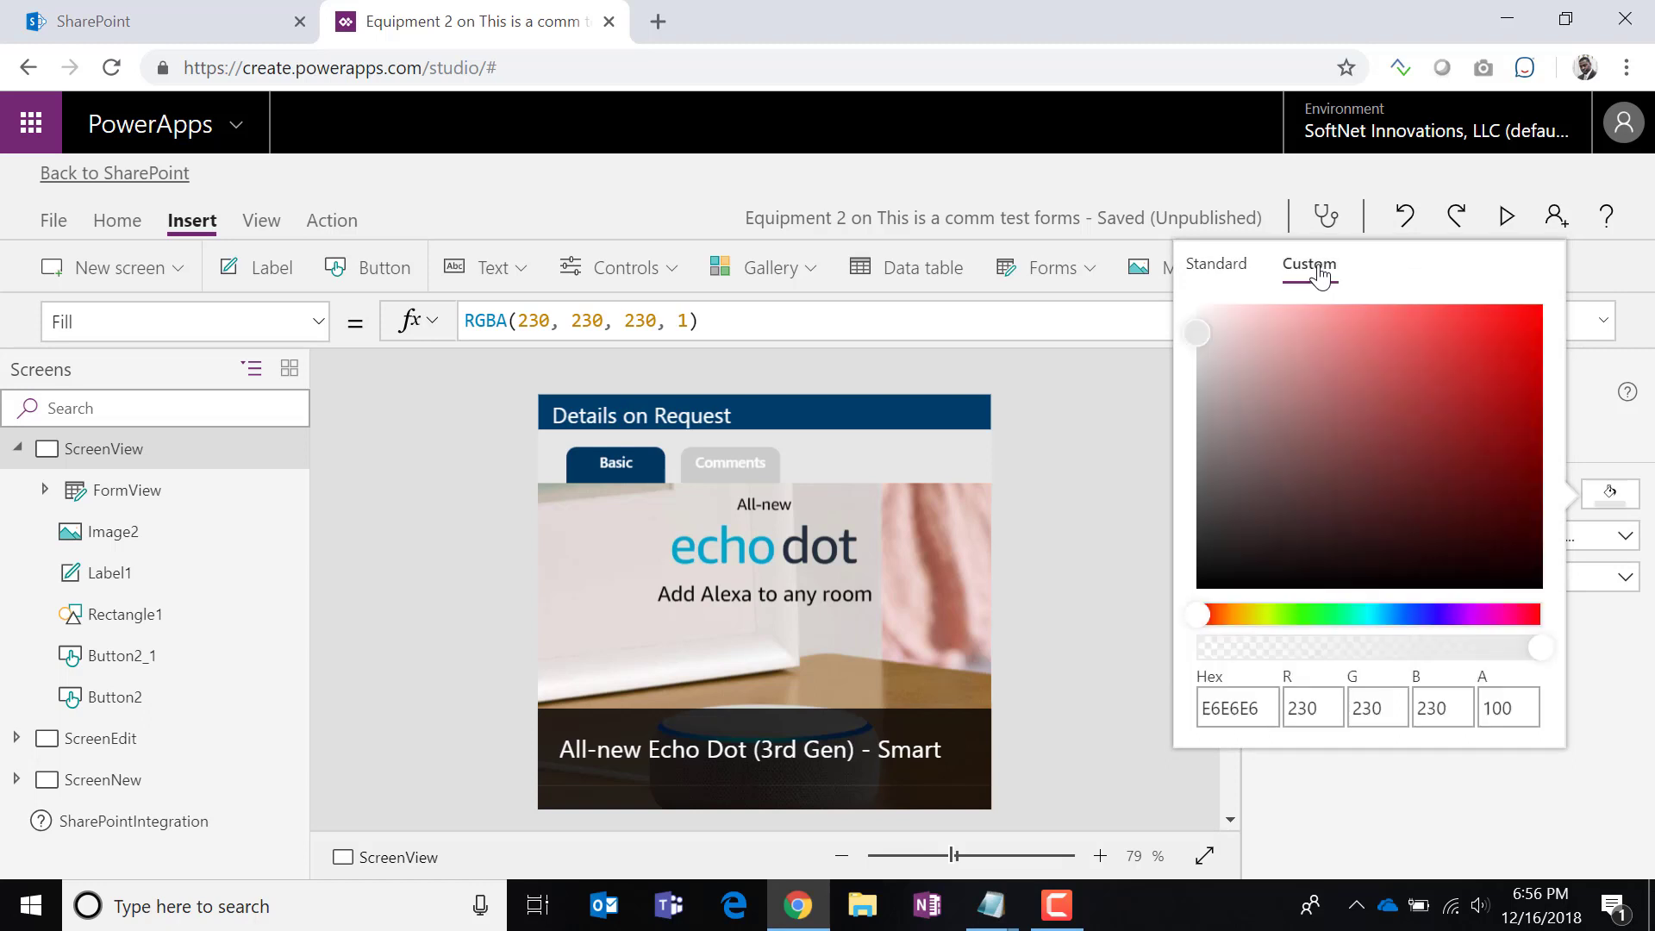
drag(1196, 329, 1181, 317)
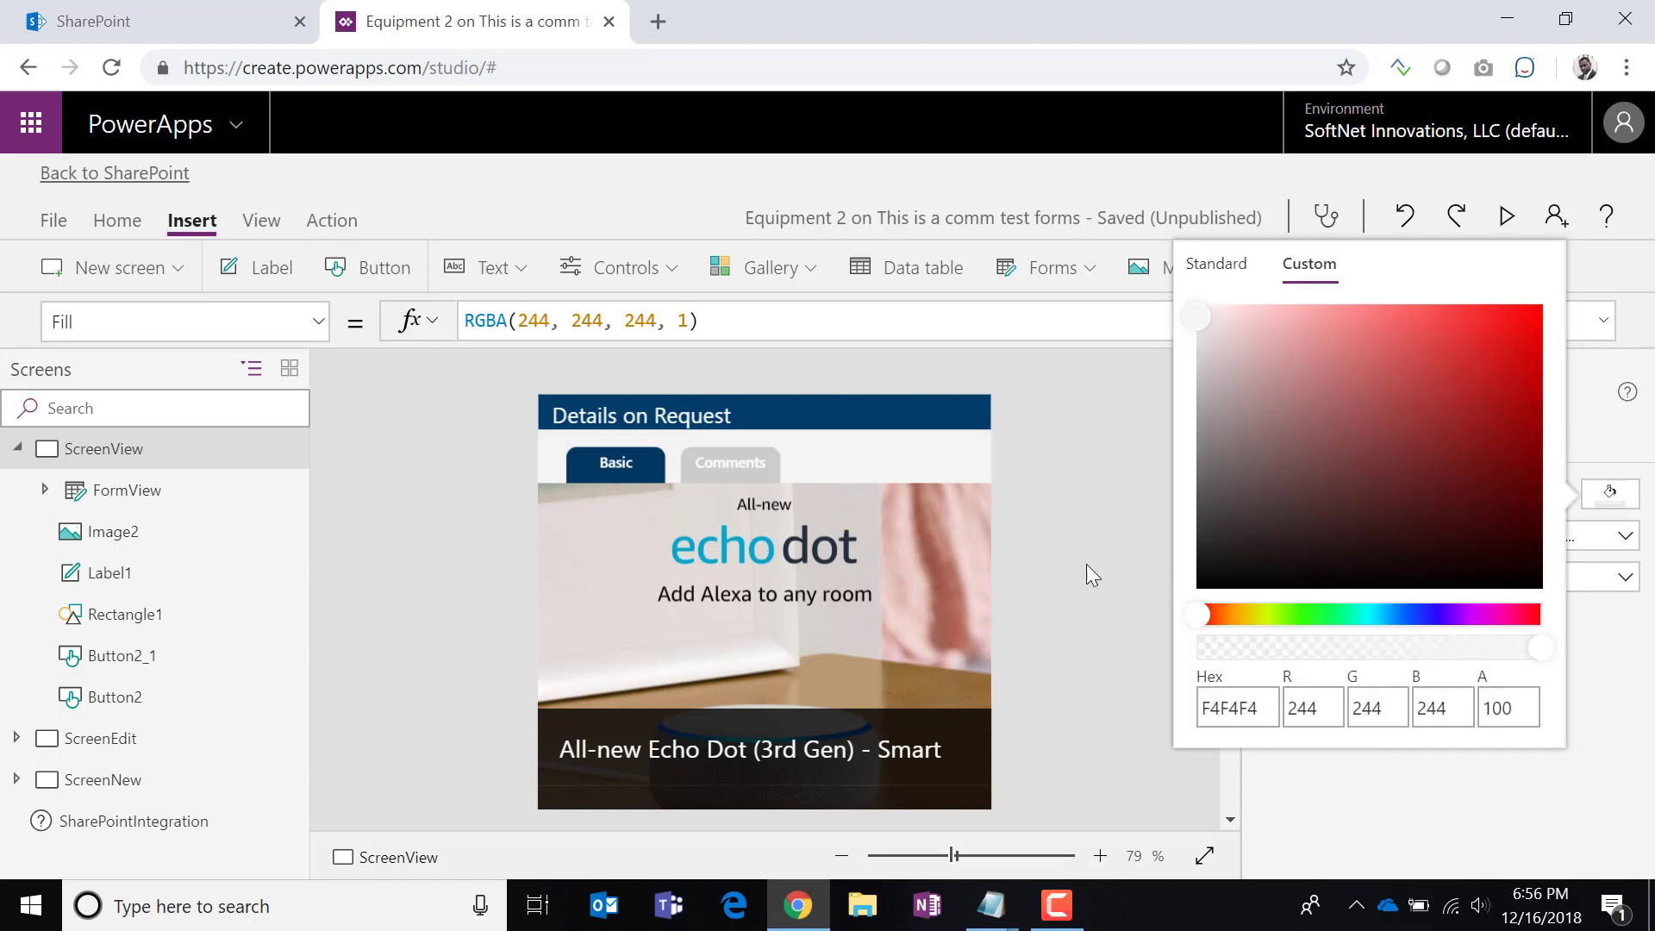
click(1091, 827)
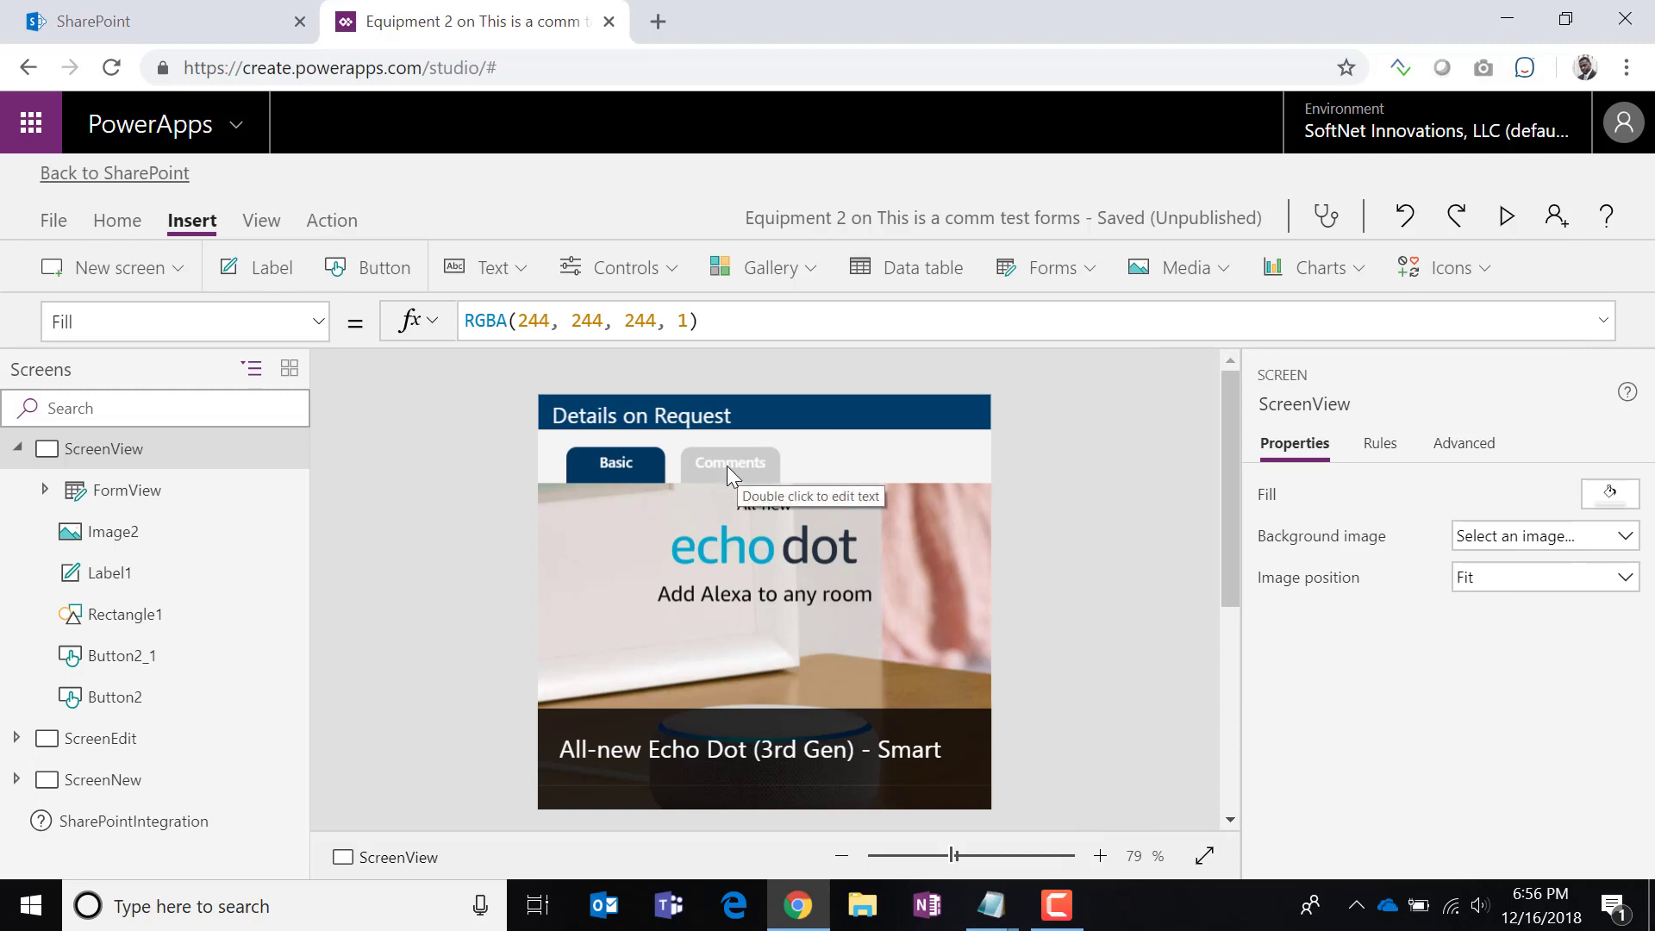
scroll(1026, 662, down, 5)
scroll(1013, 657, up, 4)
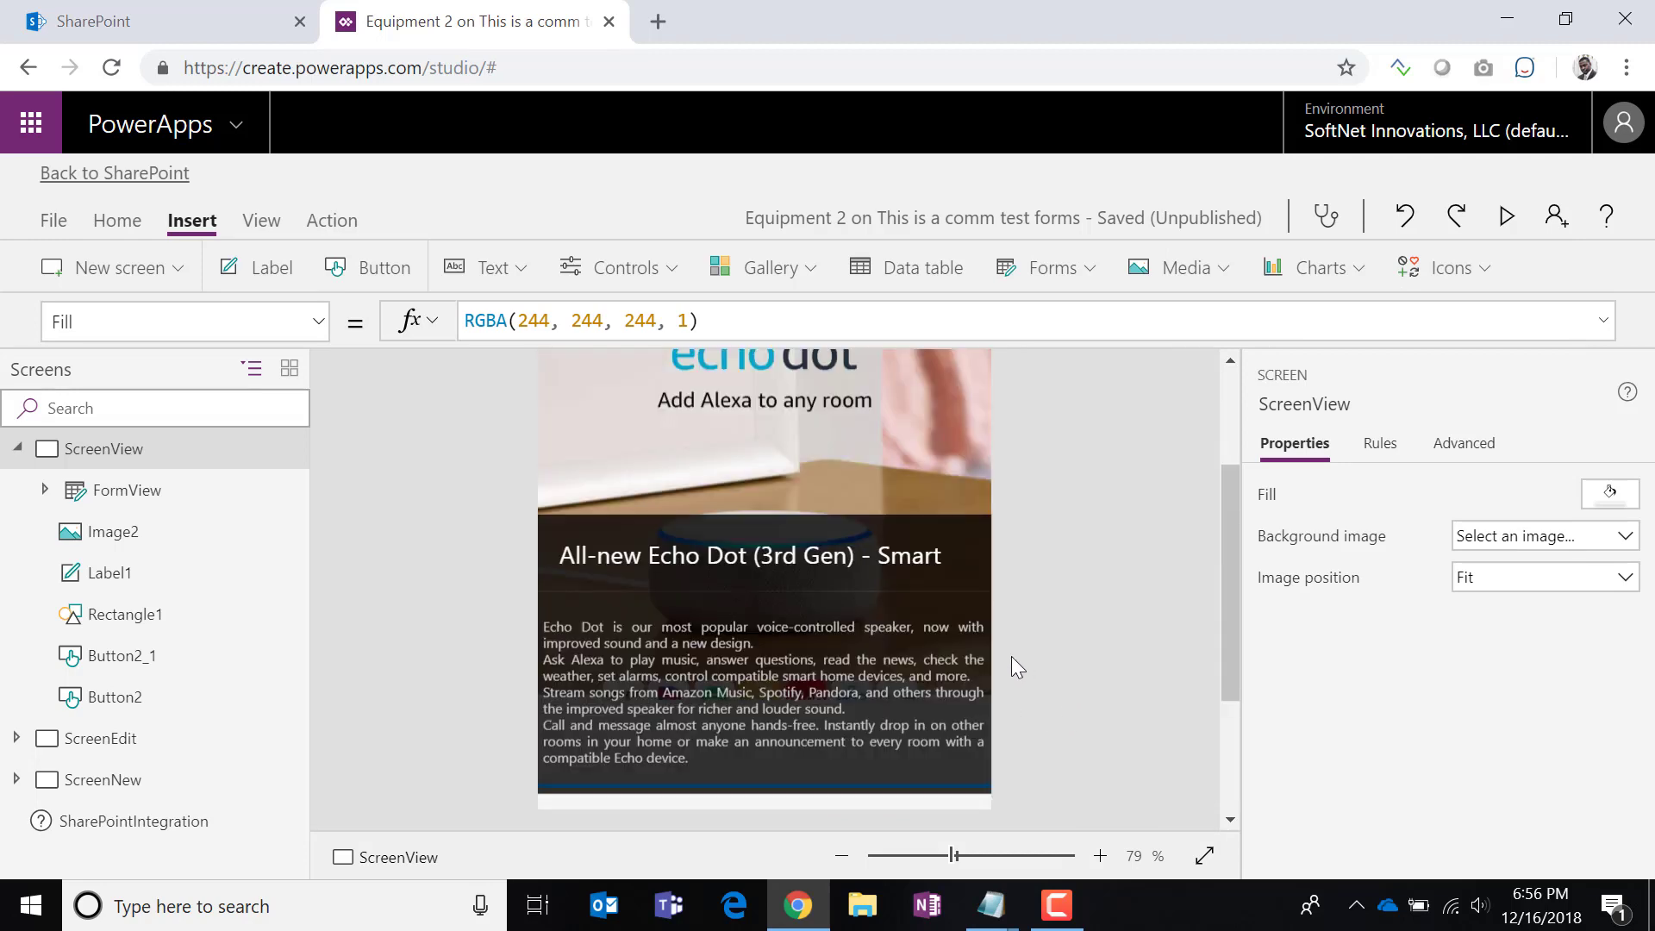
scroll(1000, 614, up, 1)
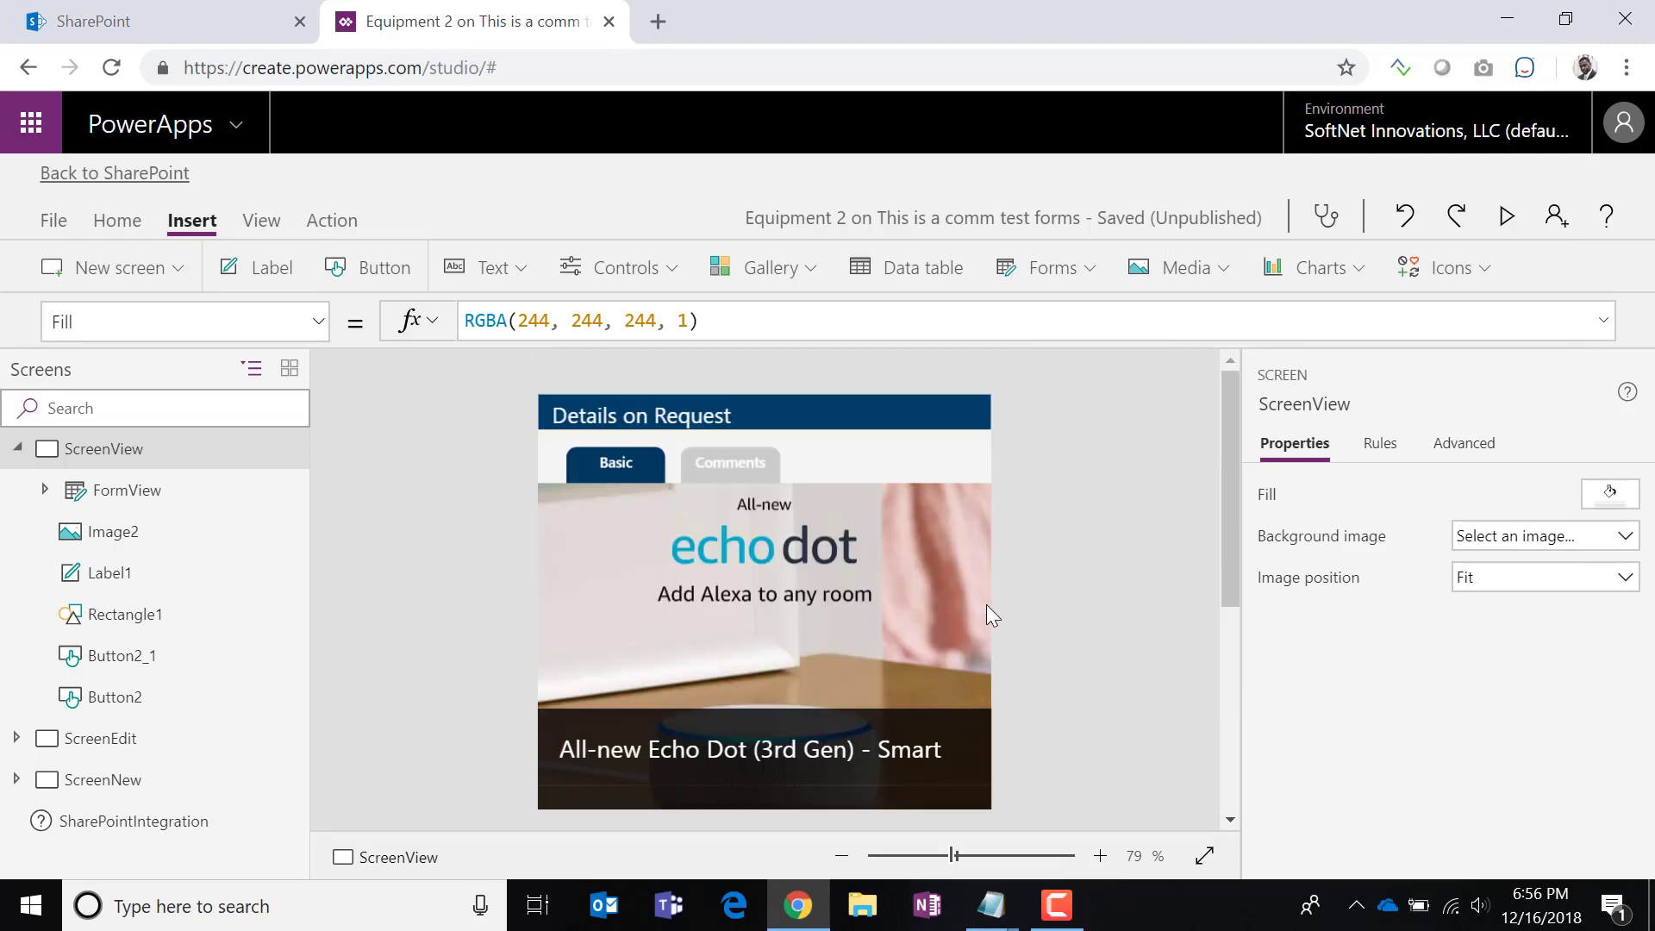
Replace the Basic button's OnSelect value with Set(showTab1, true).
click(629, 467)
click(310, 324)
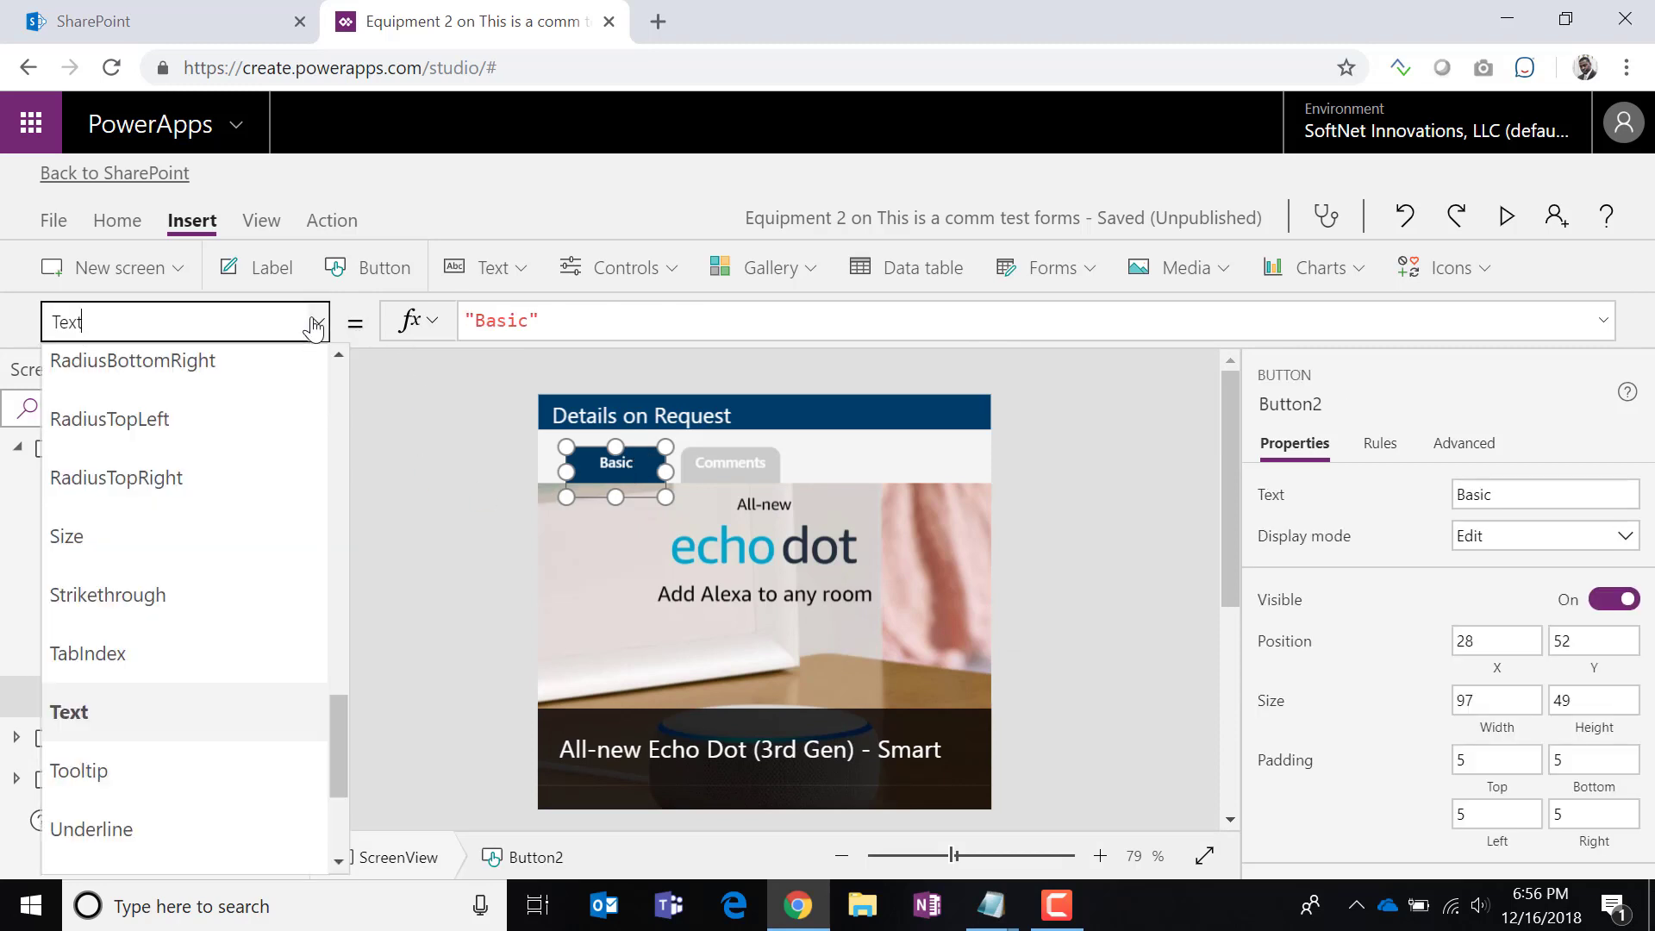
scroll(225, 672, down, 2)
scroll(220, 671, up, 8)
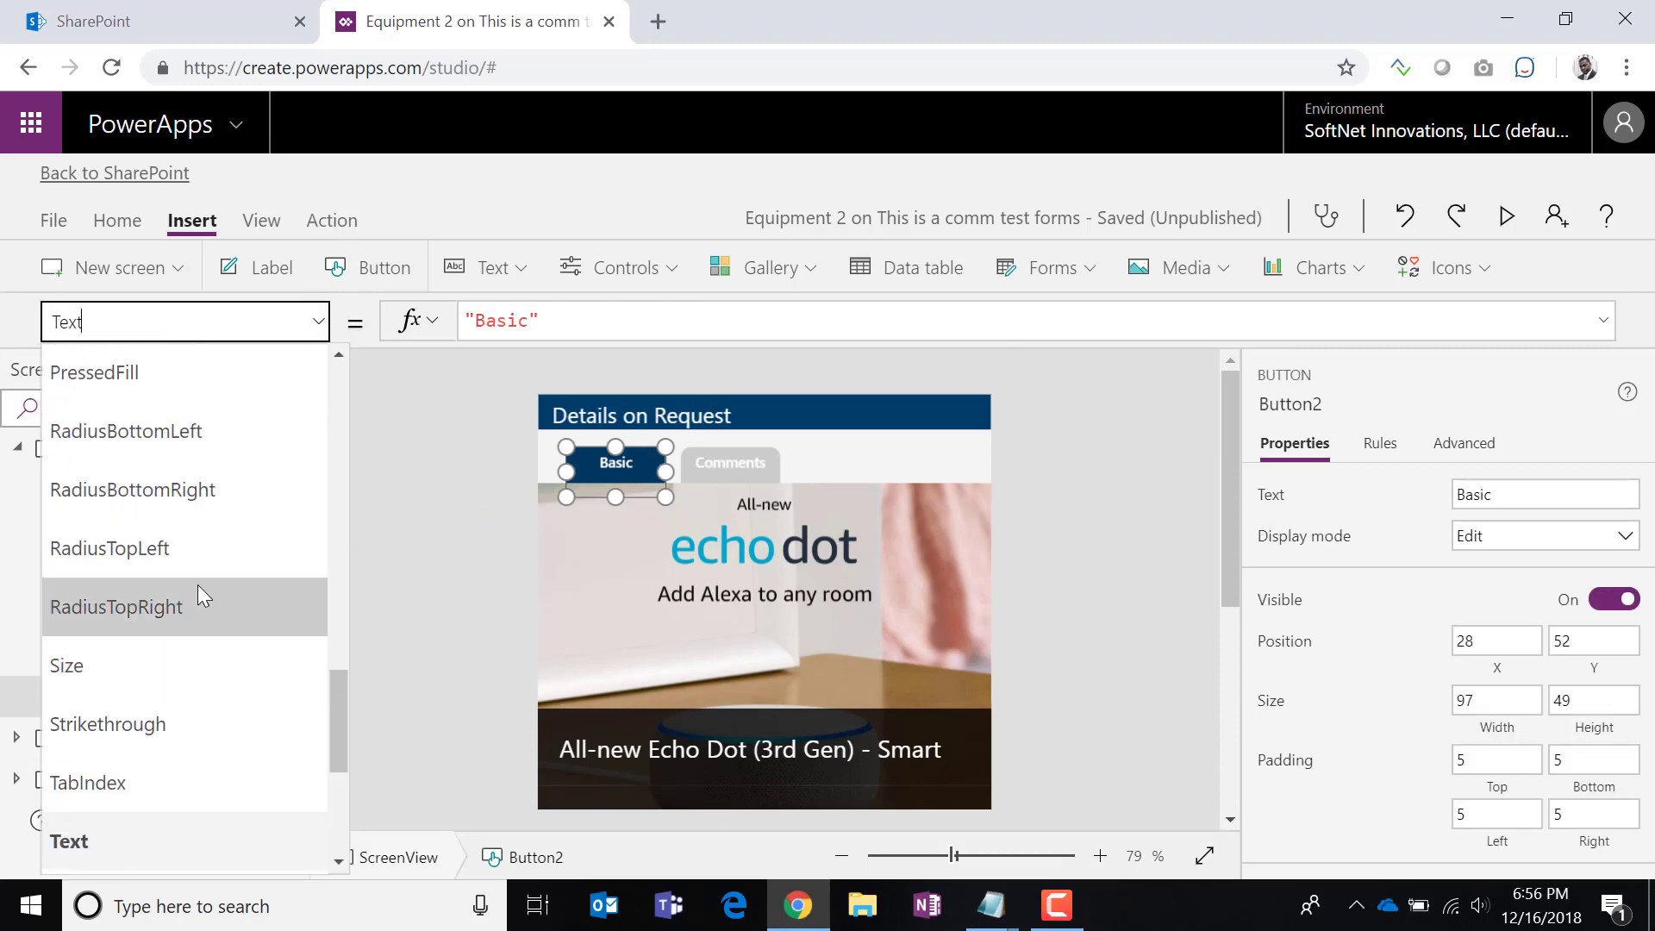
click(151, 484)
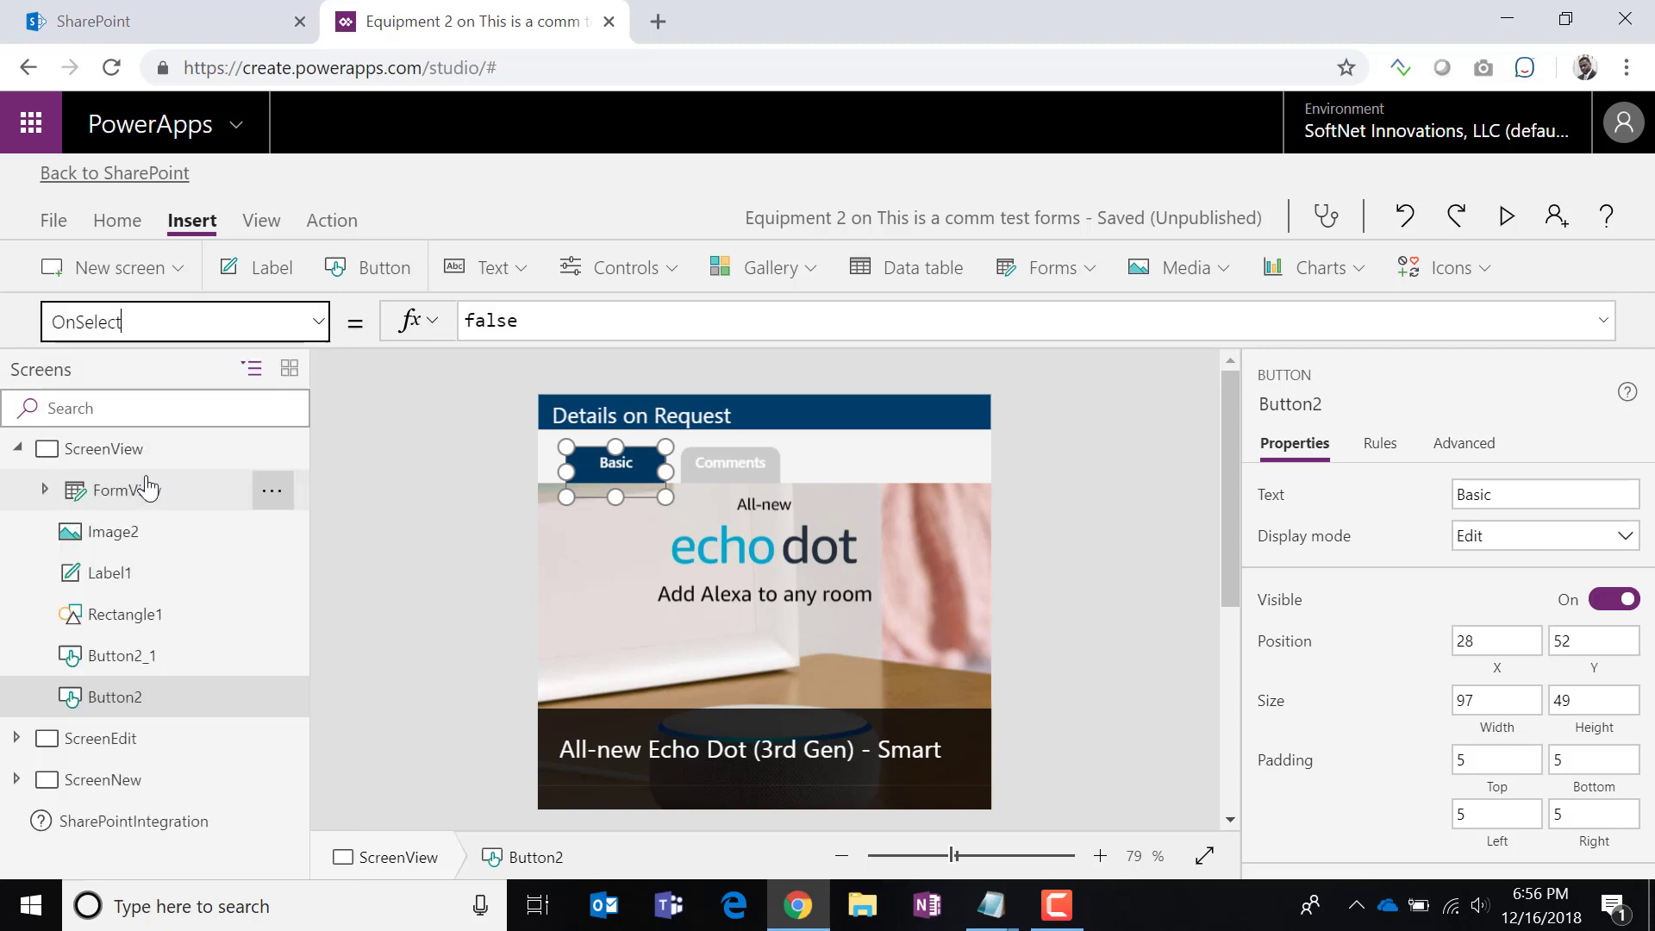
double_click(487, 320)
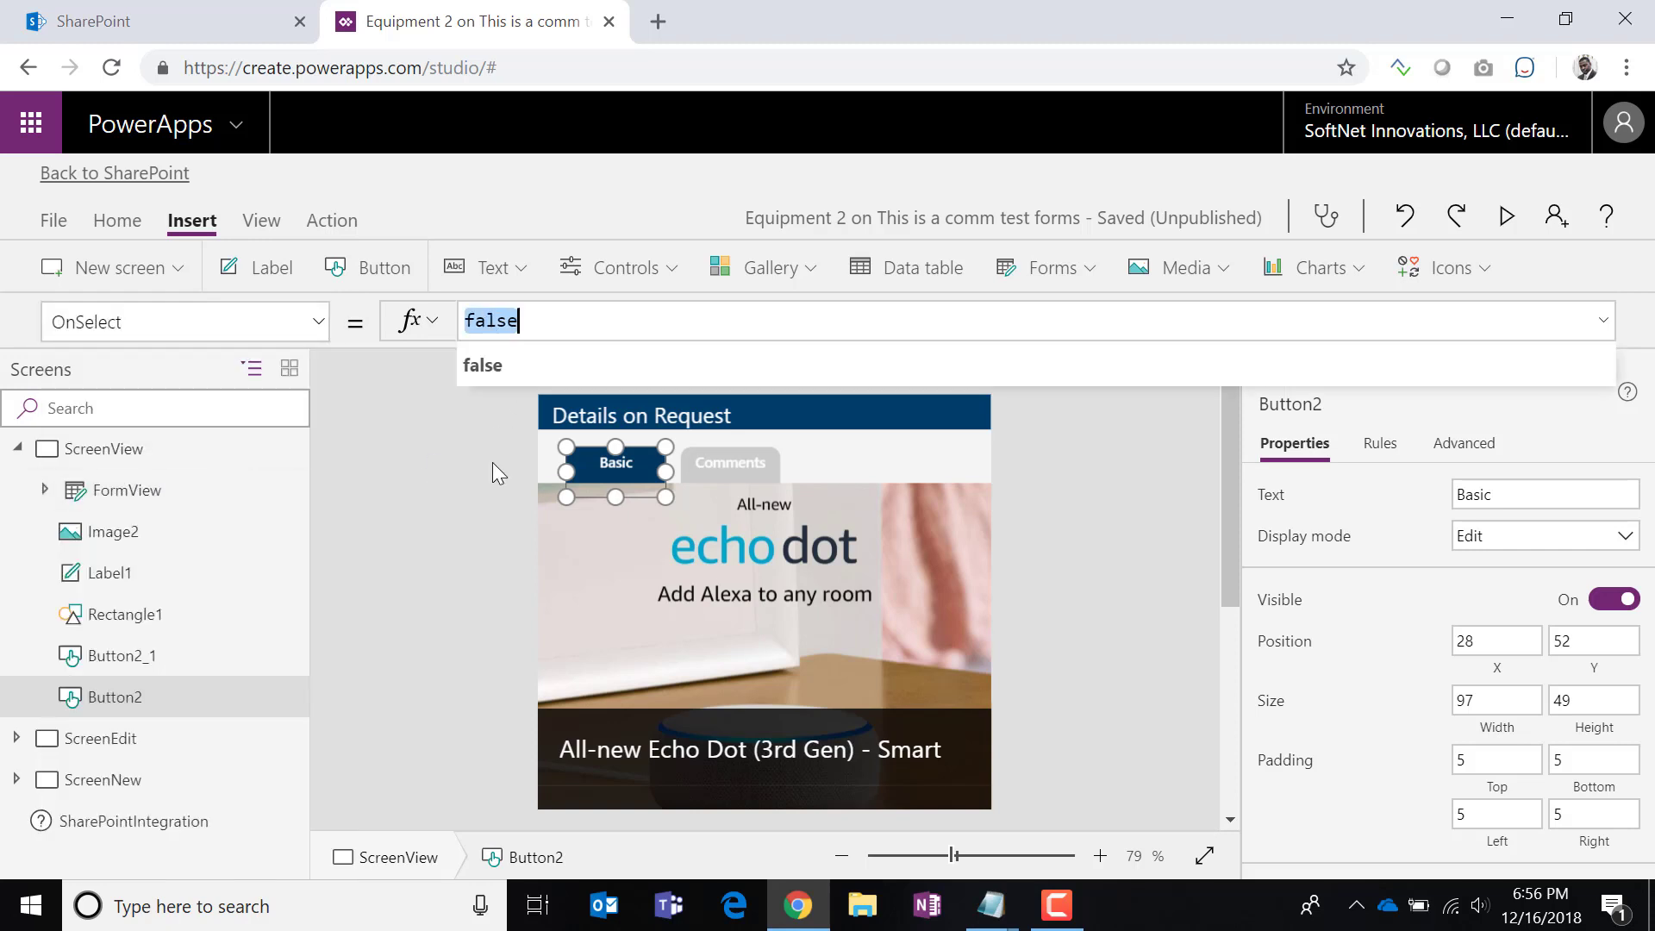
text(Set)
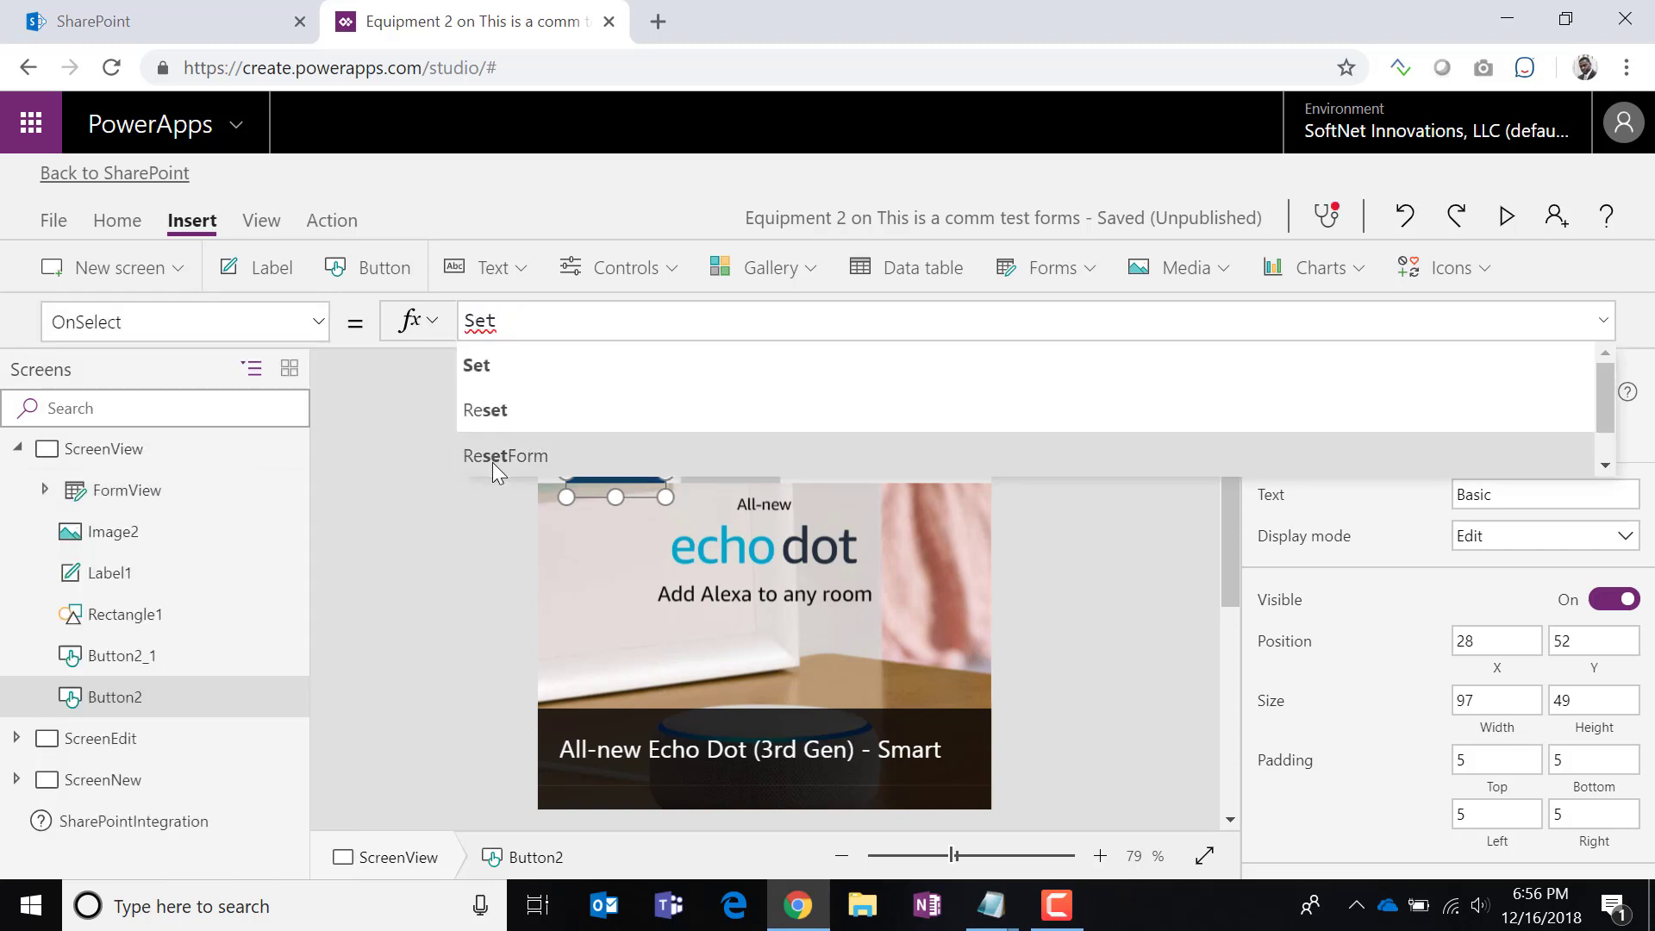
text(()
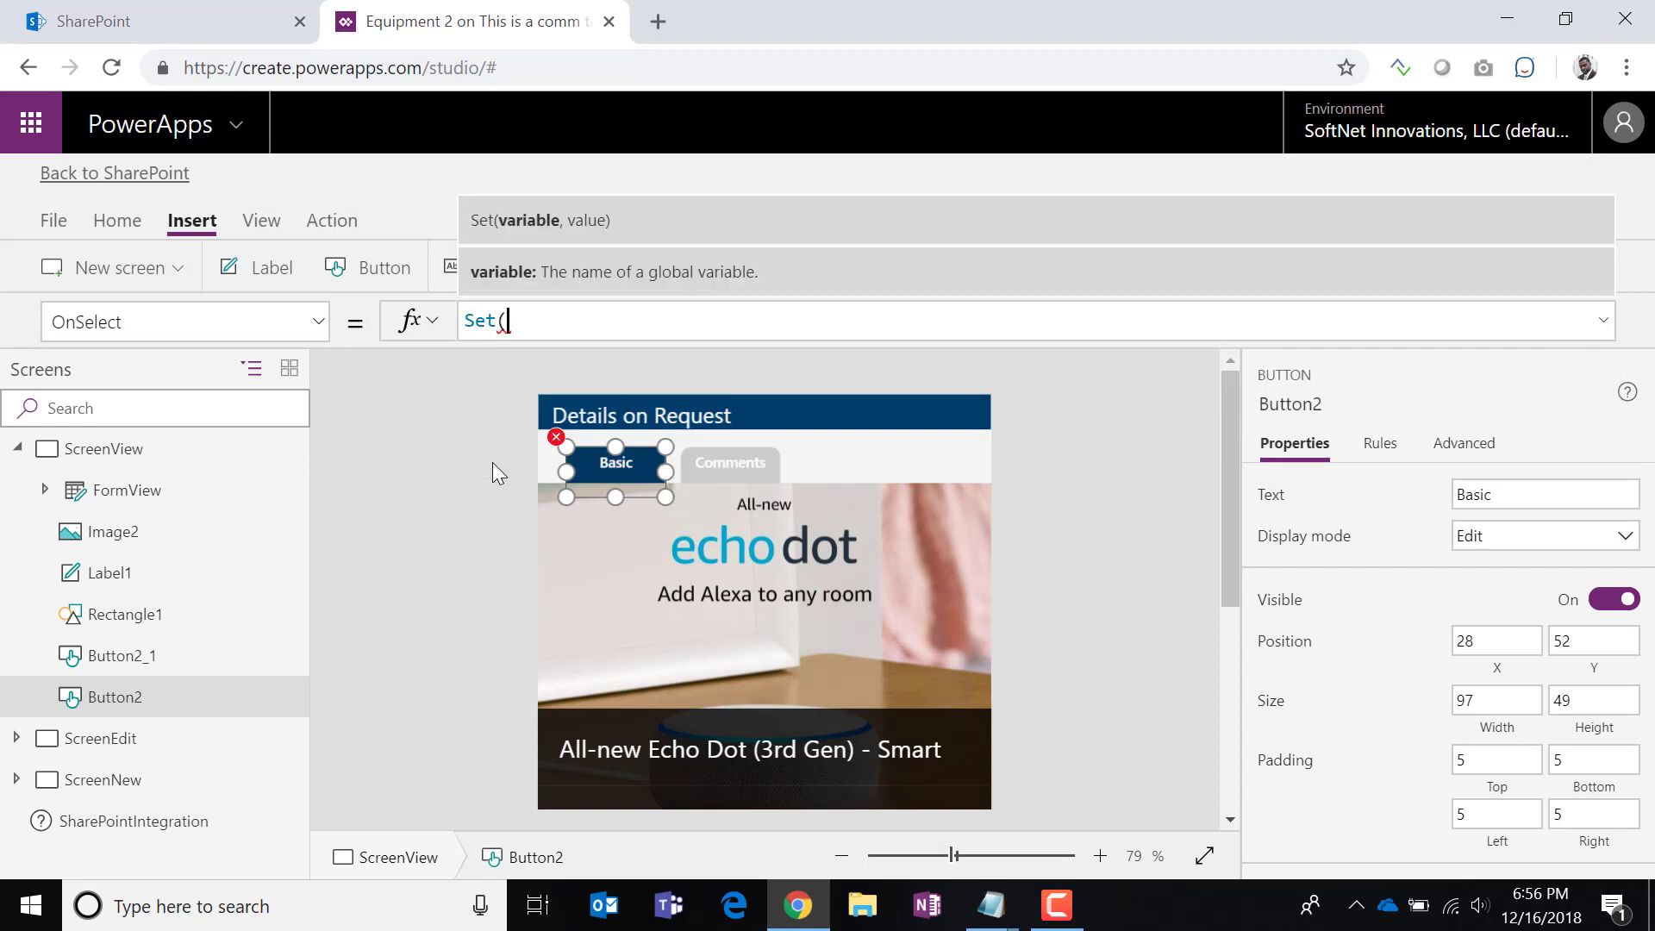
text(sho)
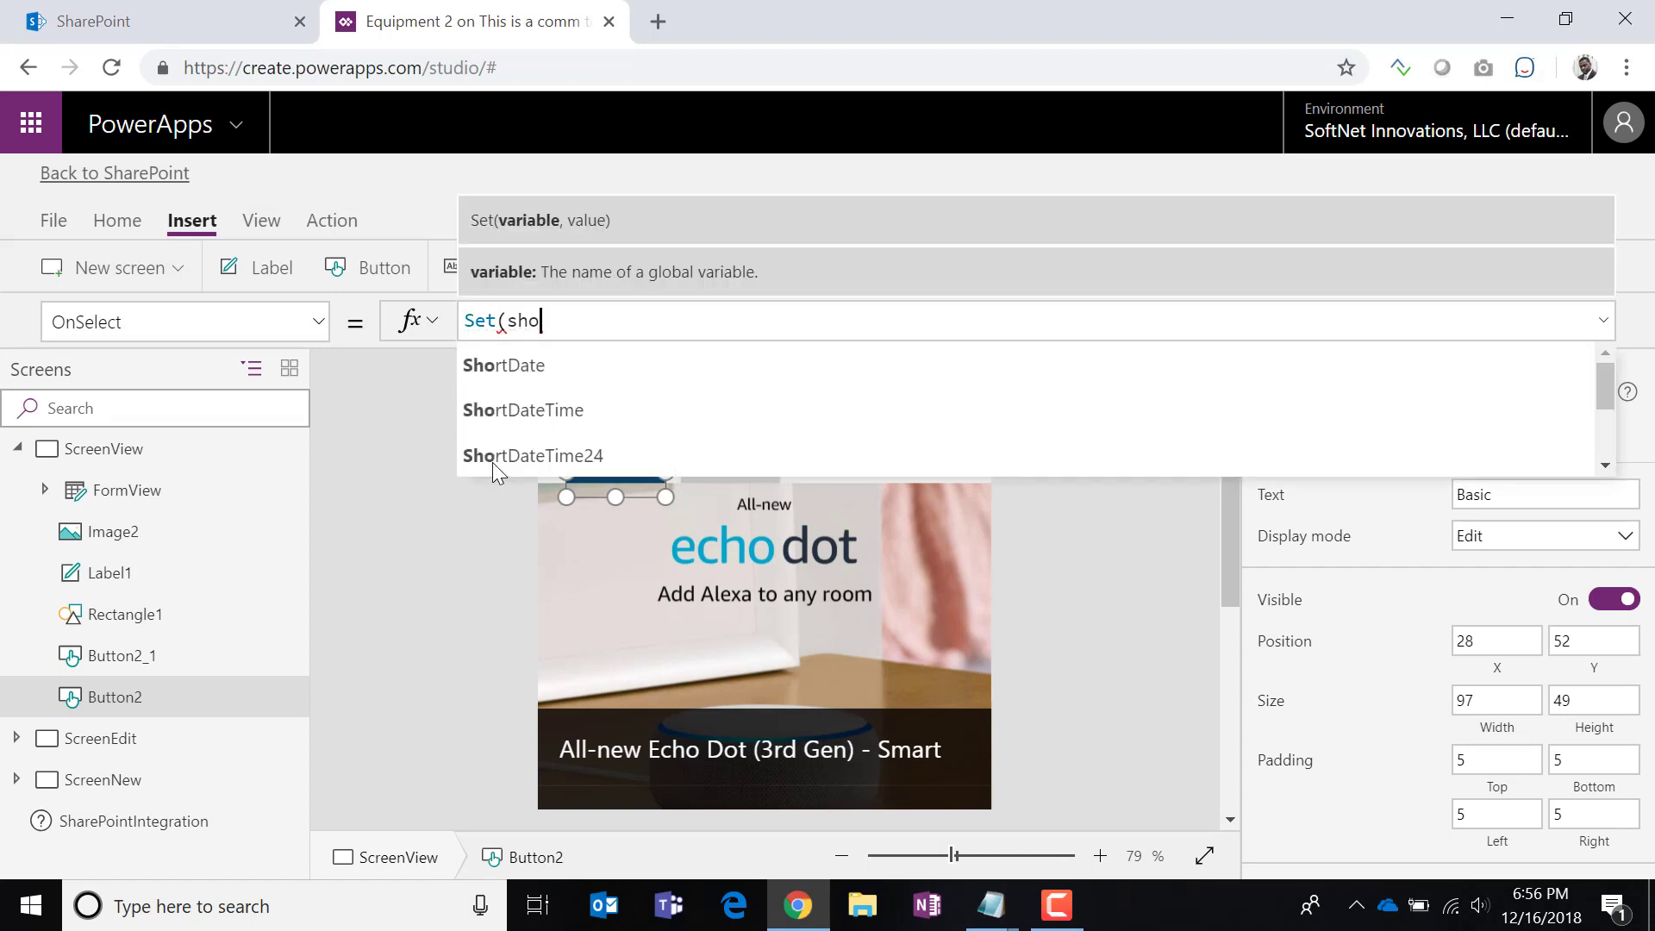
text(wTab)
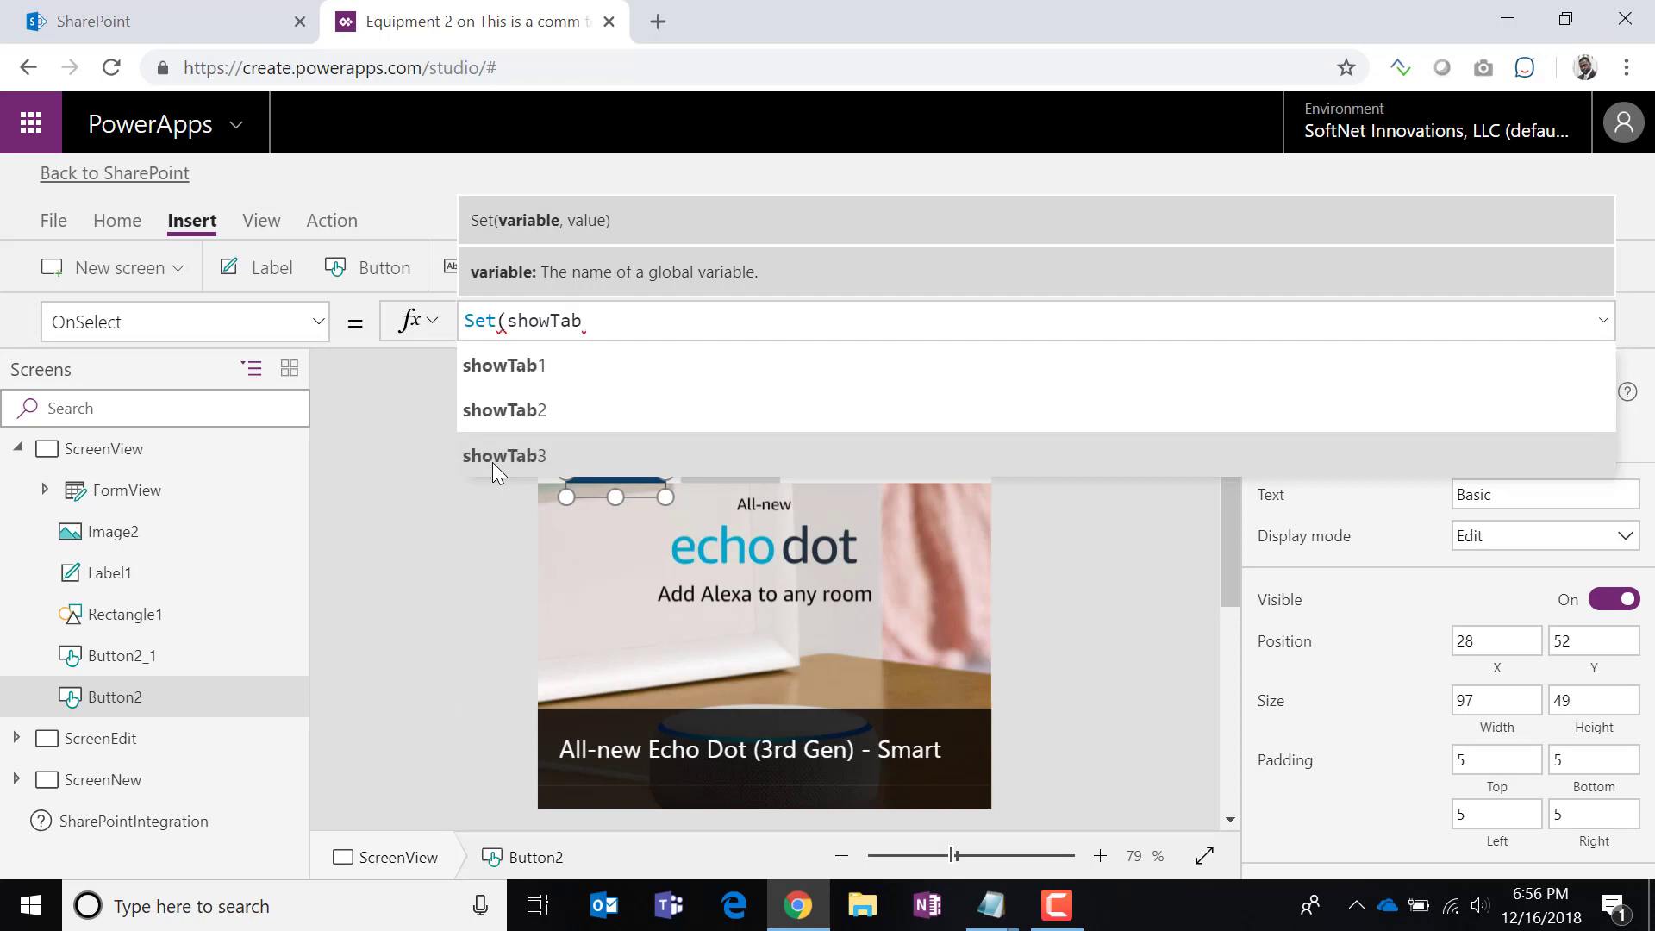
click(557, 362)
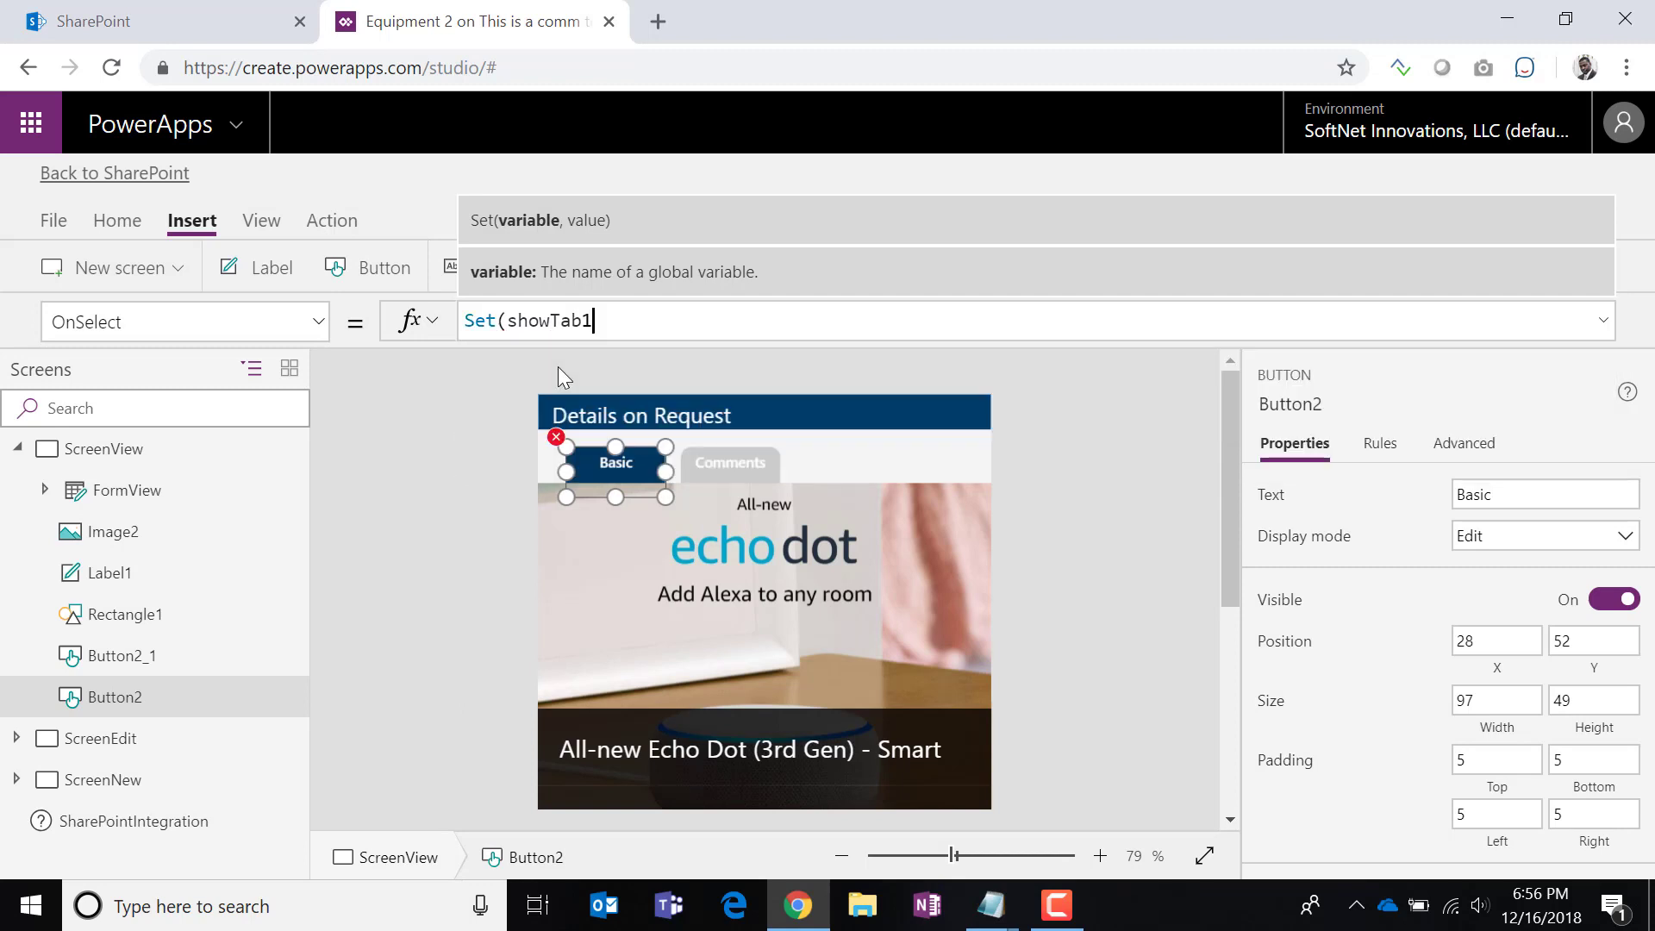
text(, true)
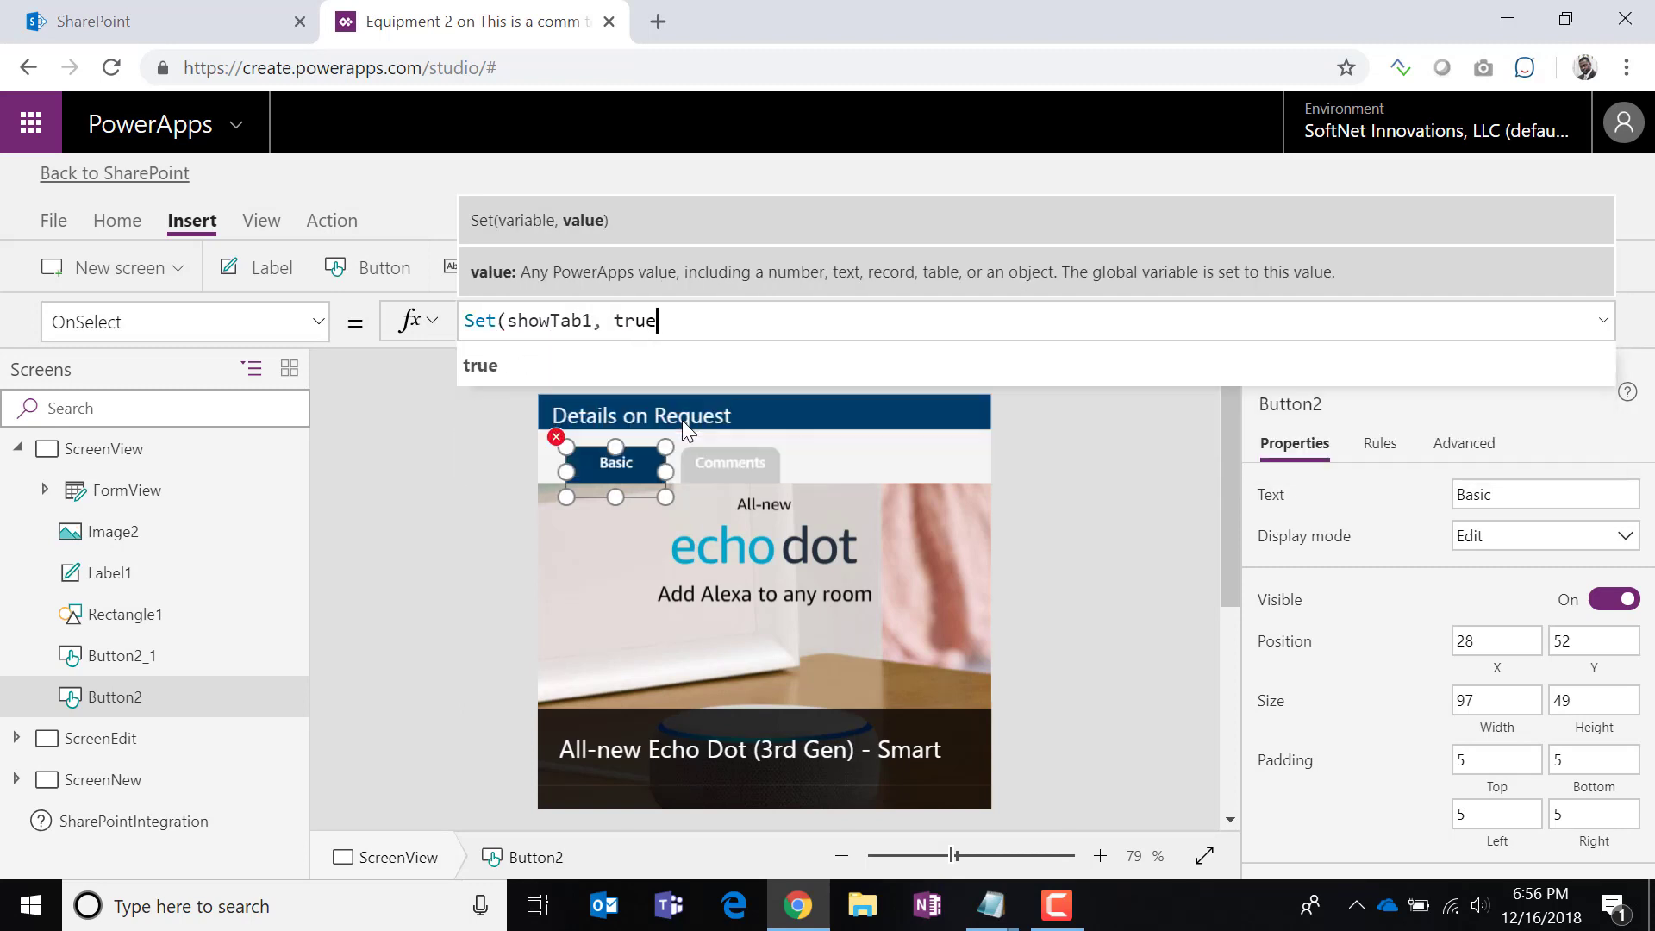
text(); Sh)
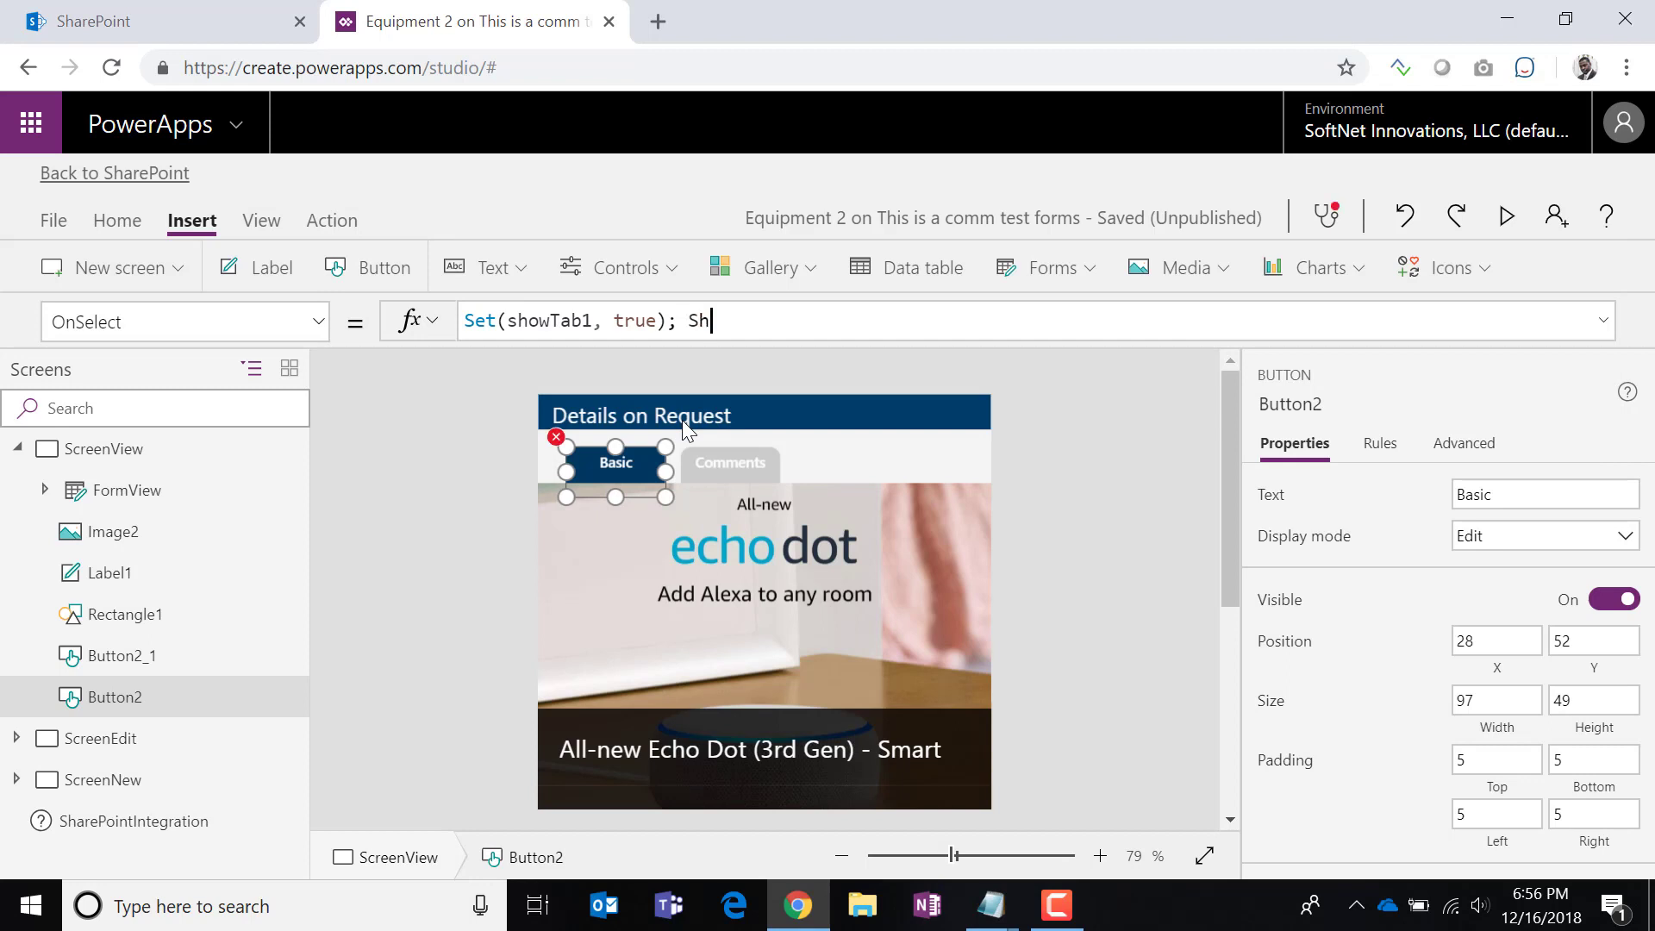
Append Set(showTab2, false) to the formula and select the whole formula for copying.
key(BackSpace)
text(et)
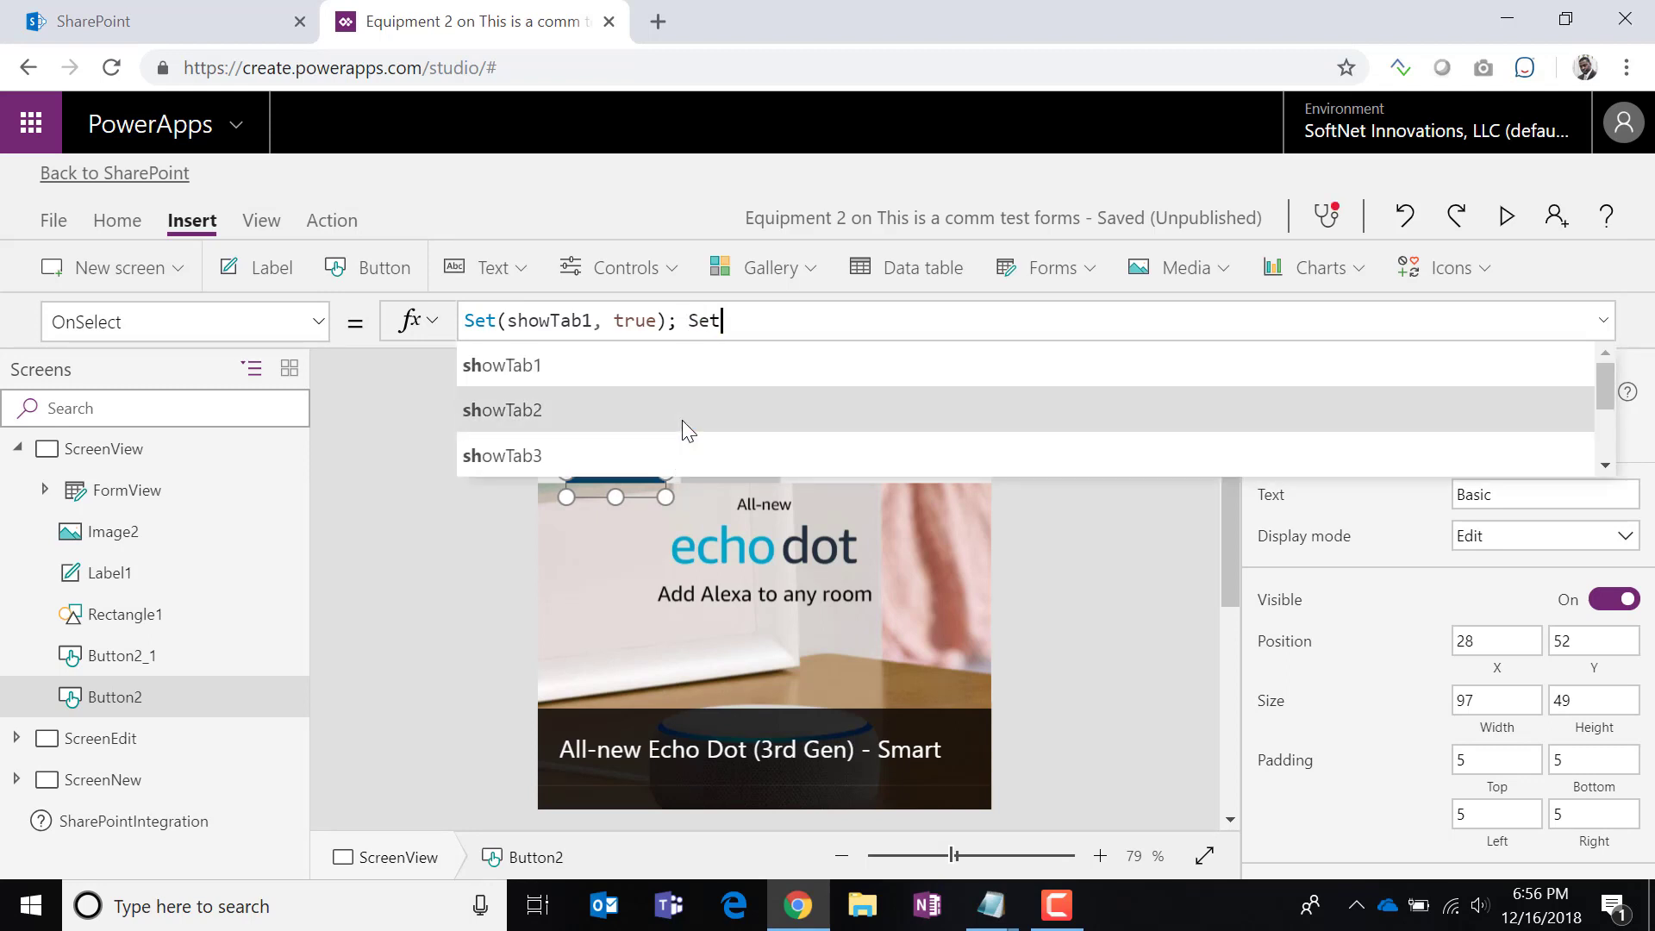
text((show)
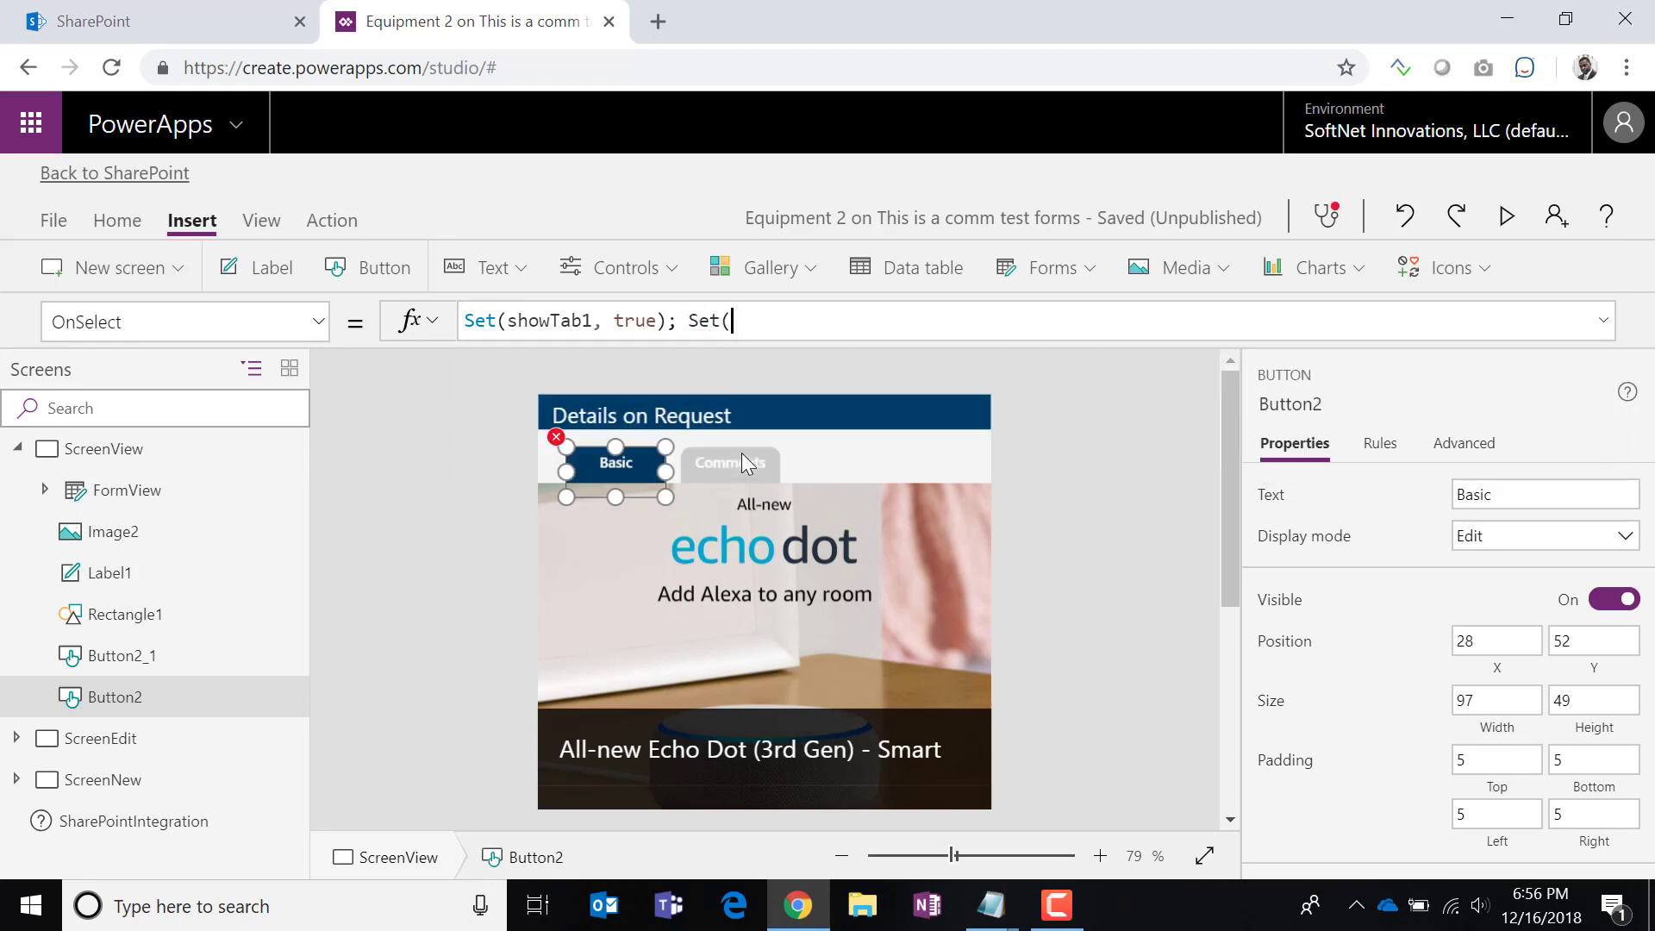
text(T)
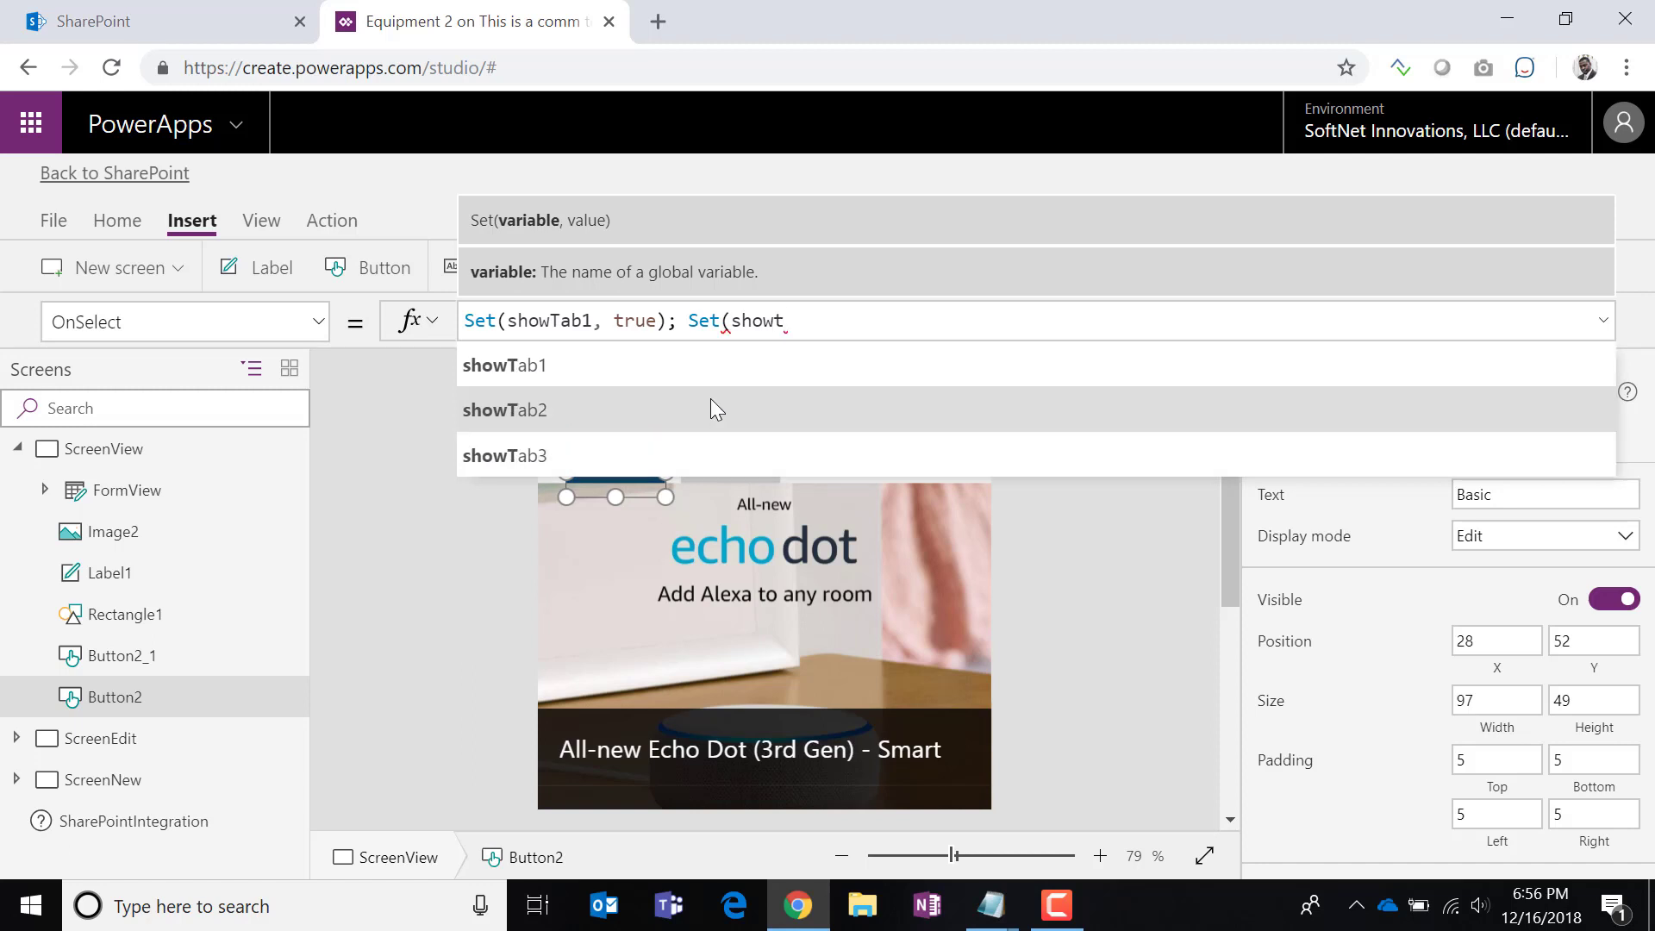
click(712, 400)
text(, sal)
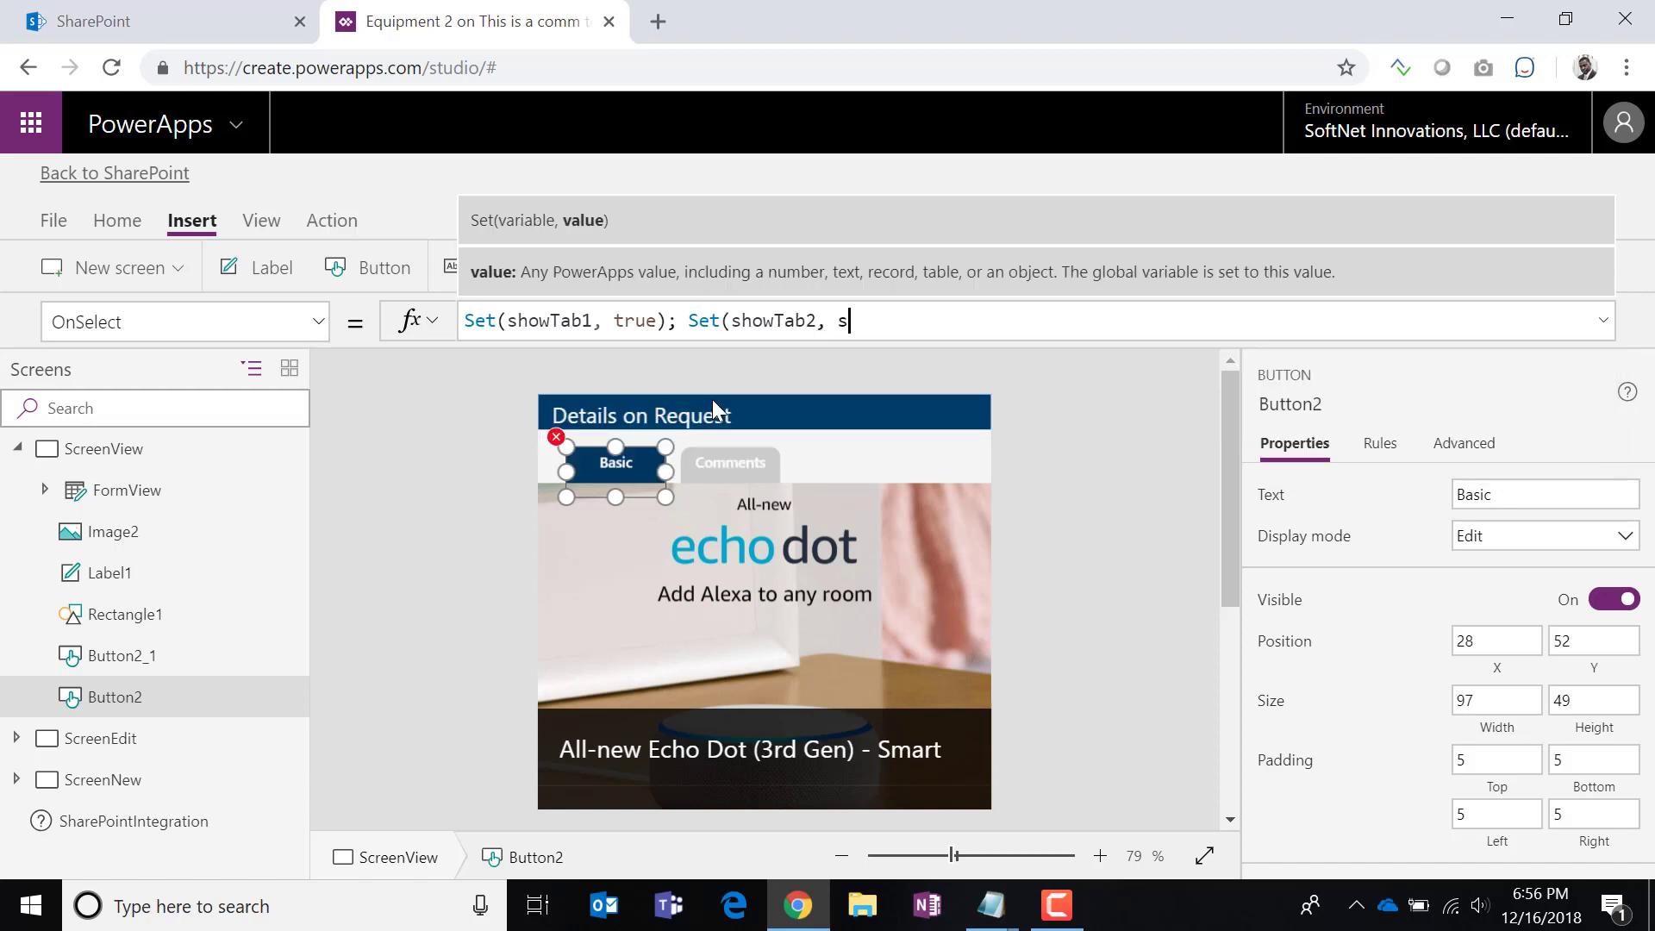
key(BackSpace)
key(BackSpace)
key(BackSpace)
text(false))
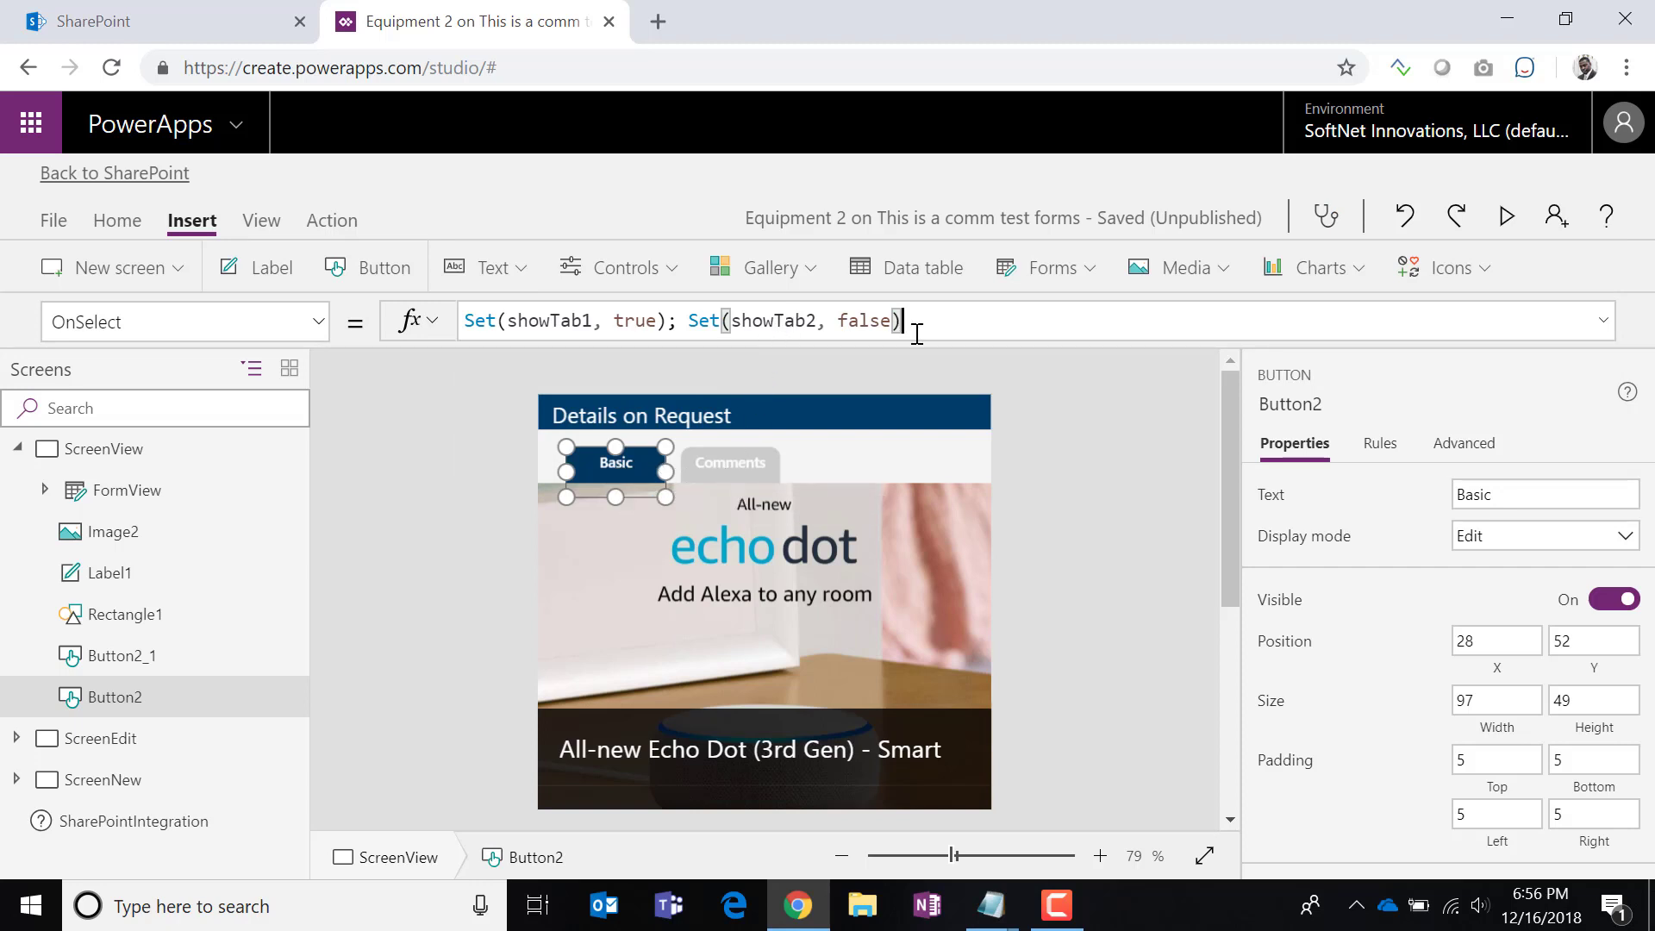
drag(942, 323, 294, 365)
key(ctrl+c)
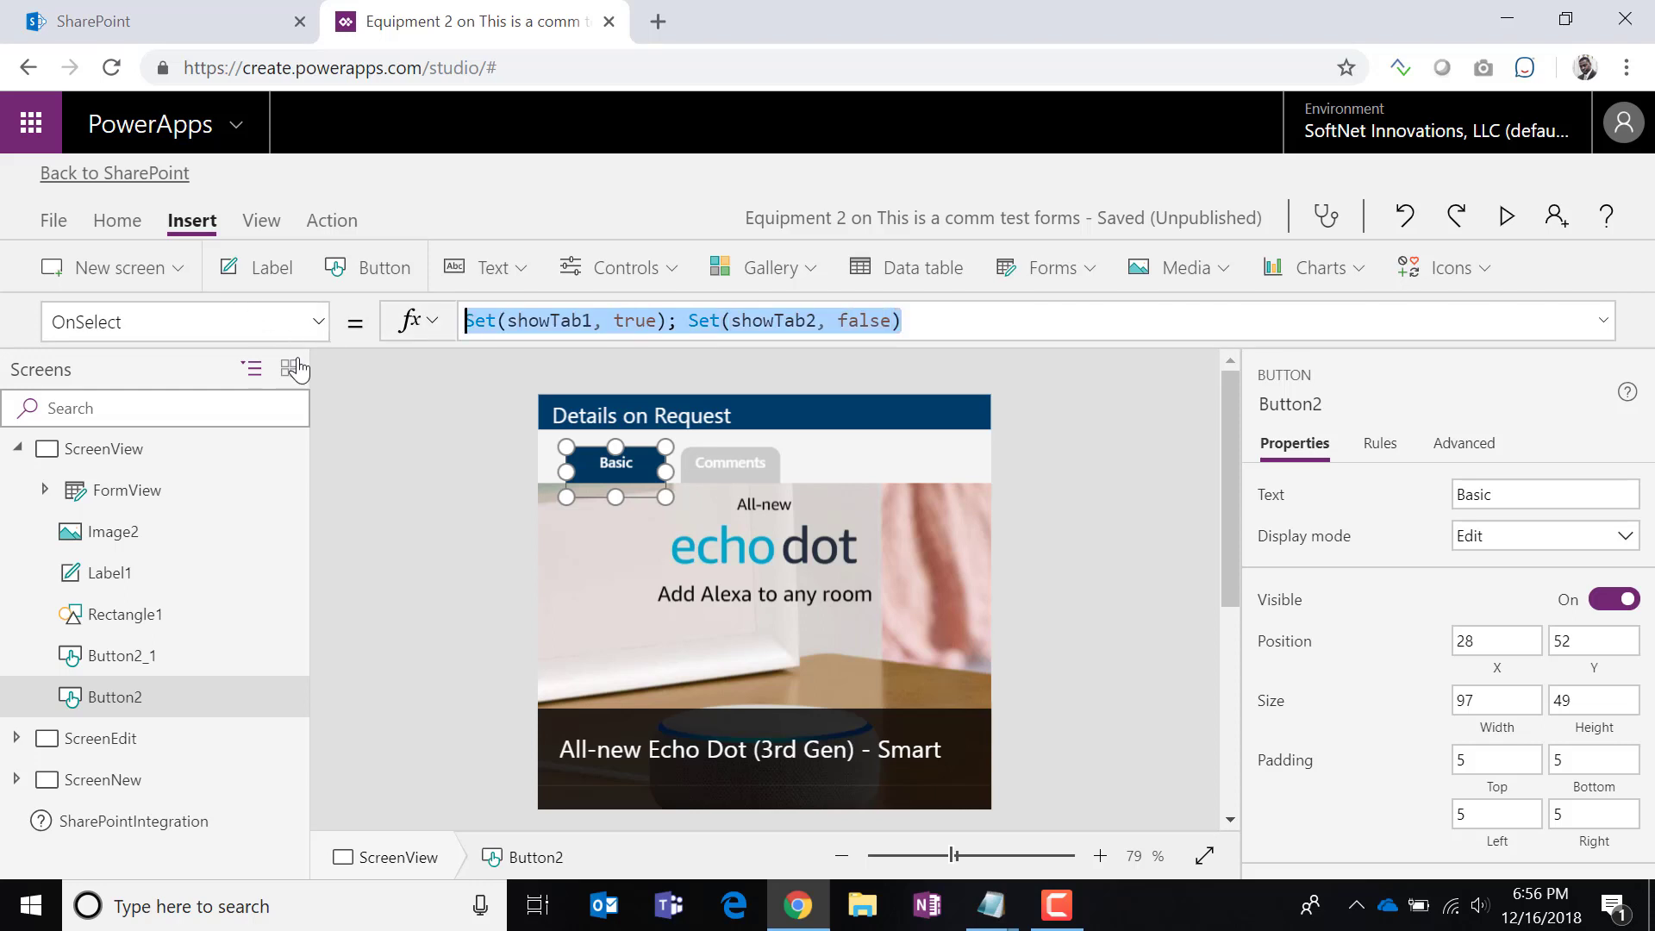
Paste the copied Set formula into the Comments button's OnSelect.
click(719, 466)
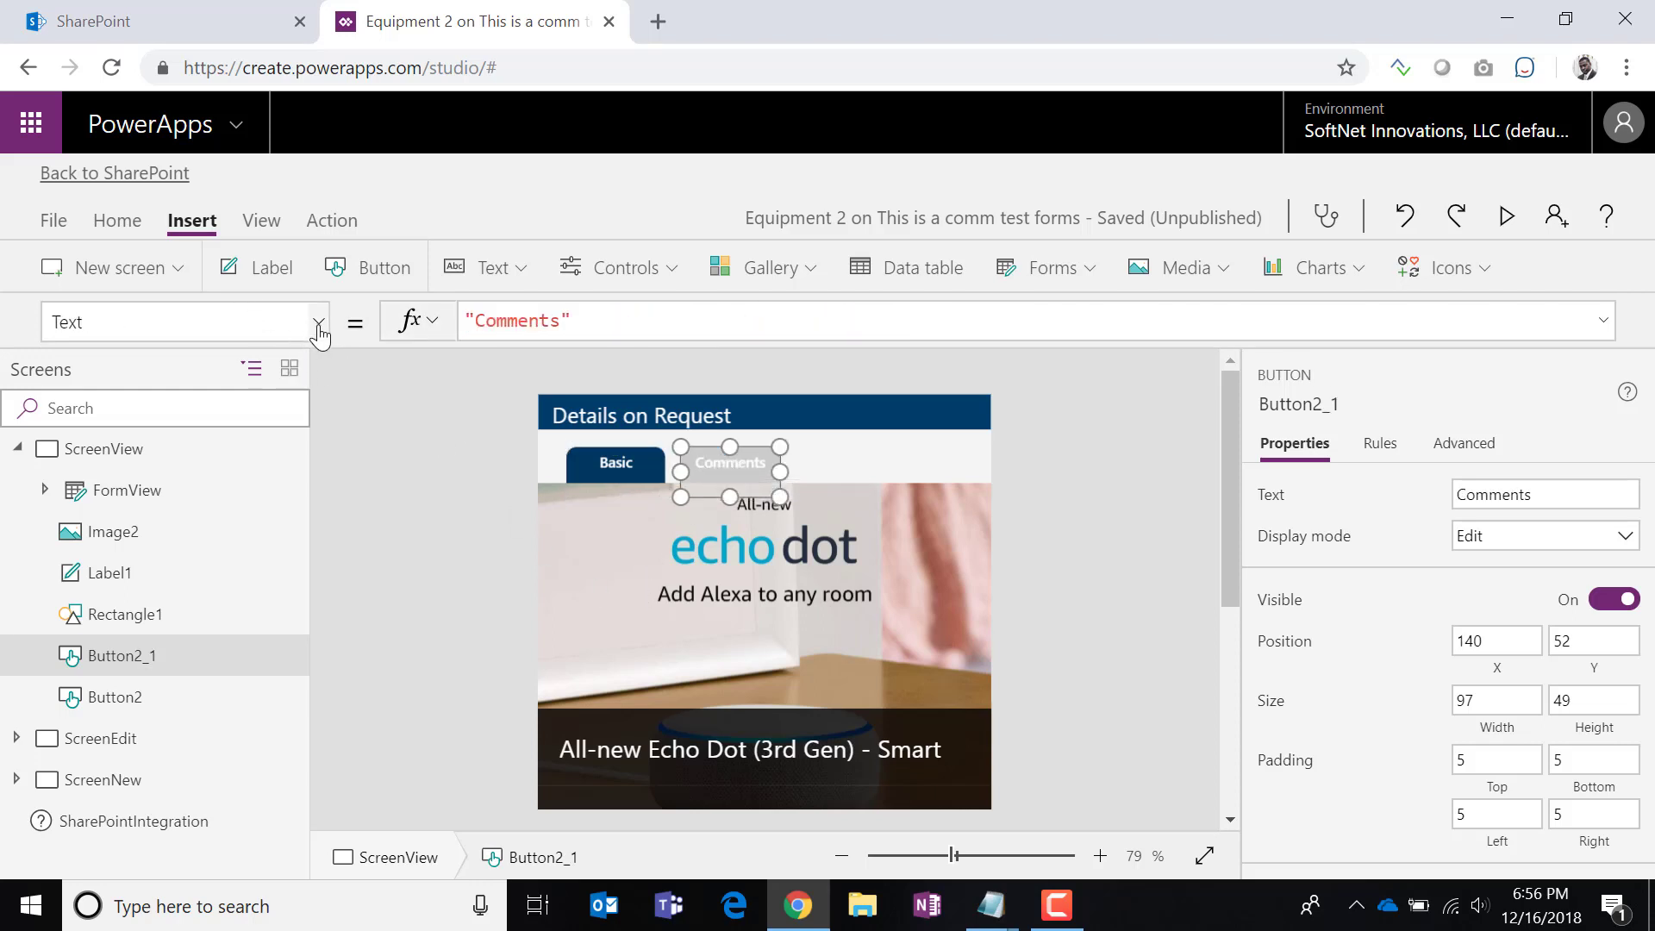
click(318, 325)
scroll(278, 735, down, 2)
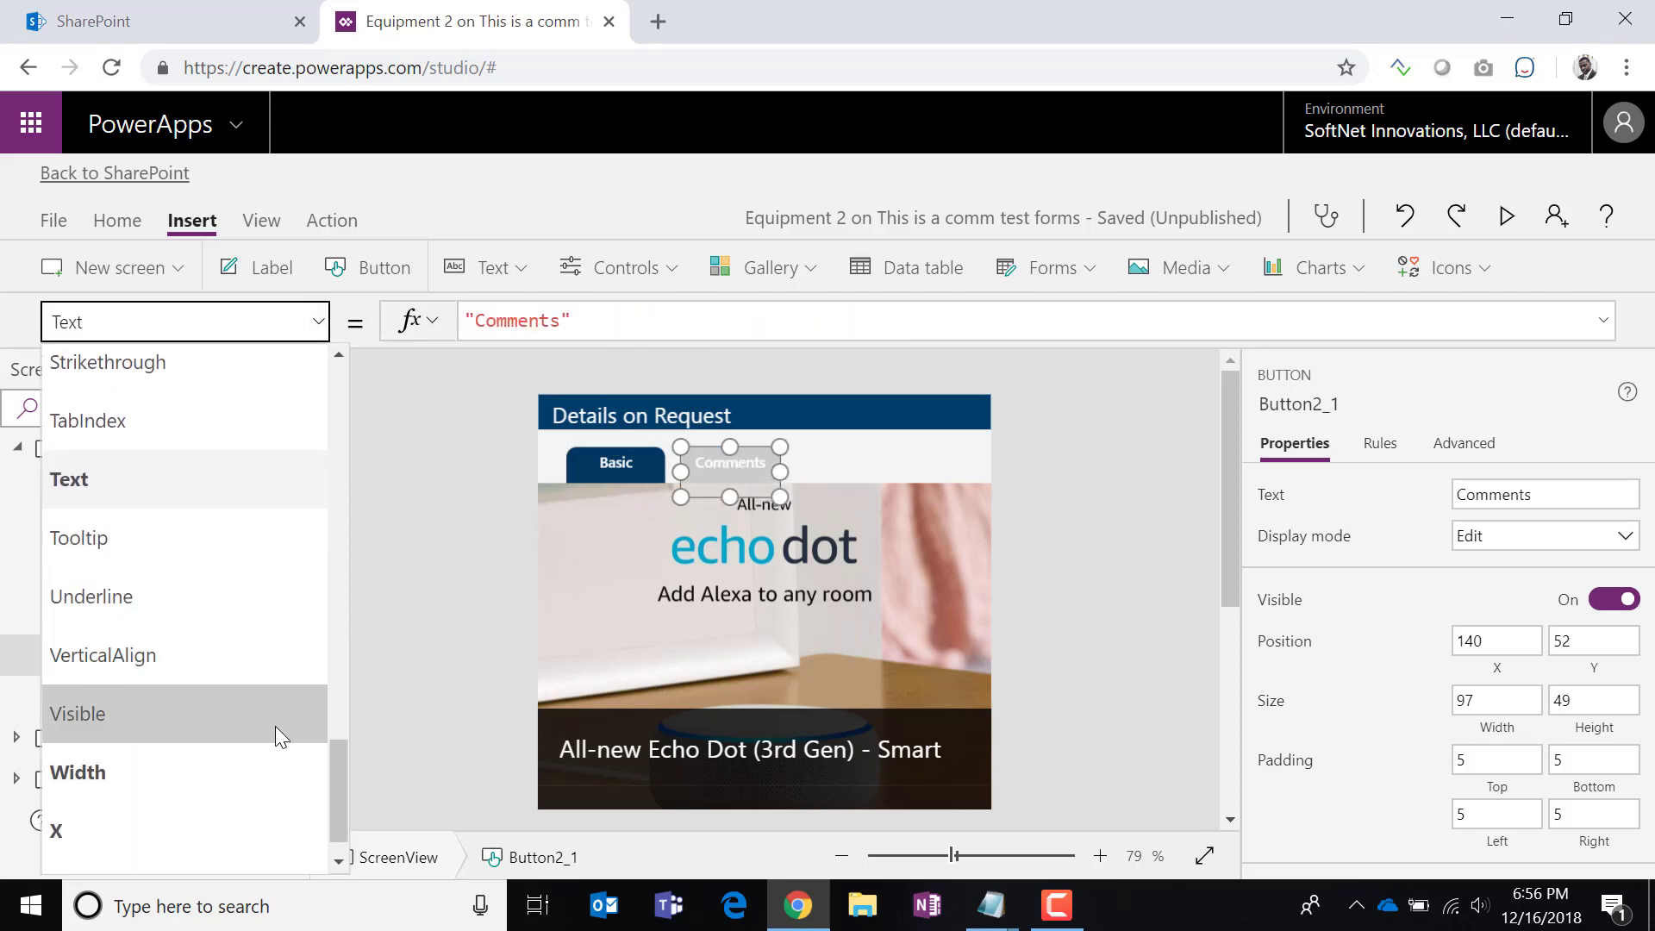
scroll(276, 726, down, 1)
scroll(276, 726, up, 8)
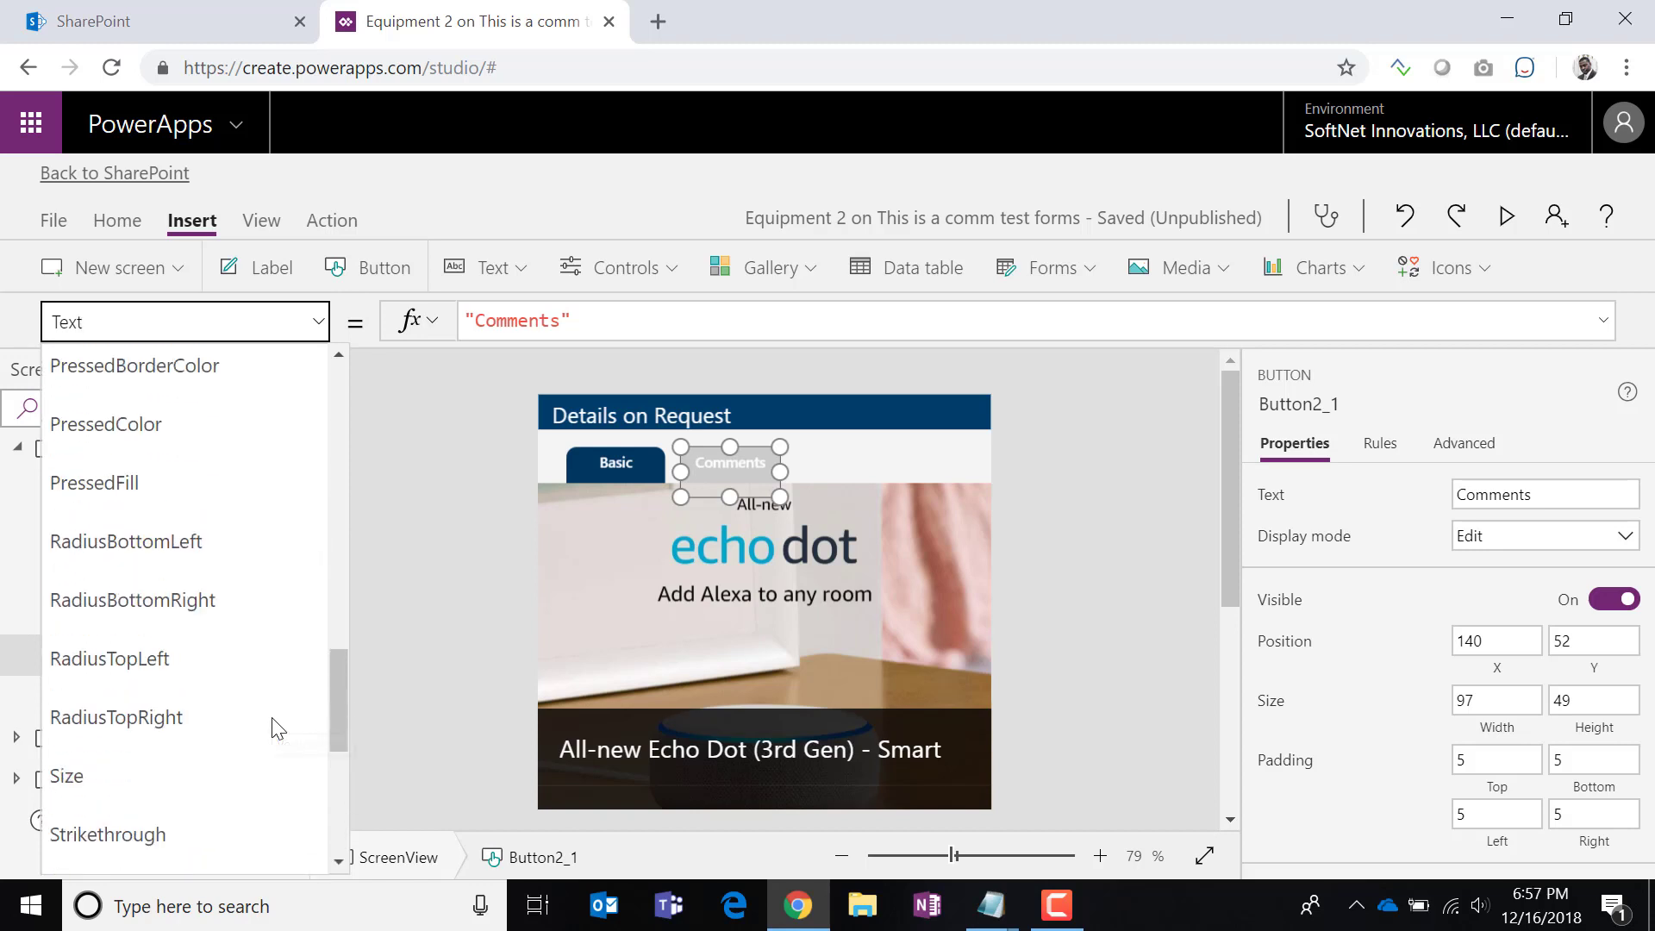
scroll(271, 727, up, 5)
click(292, 469)
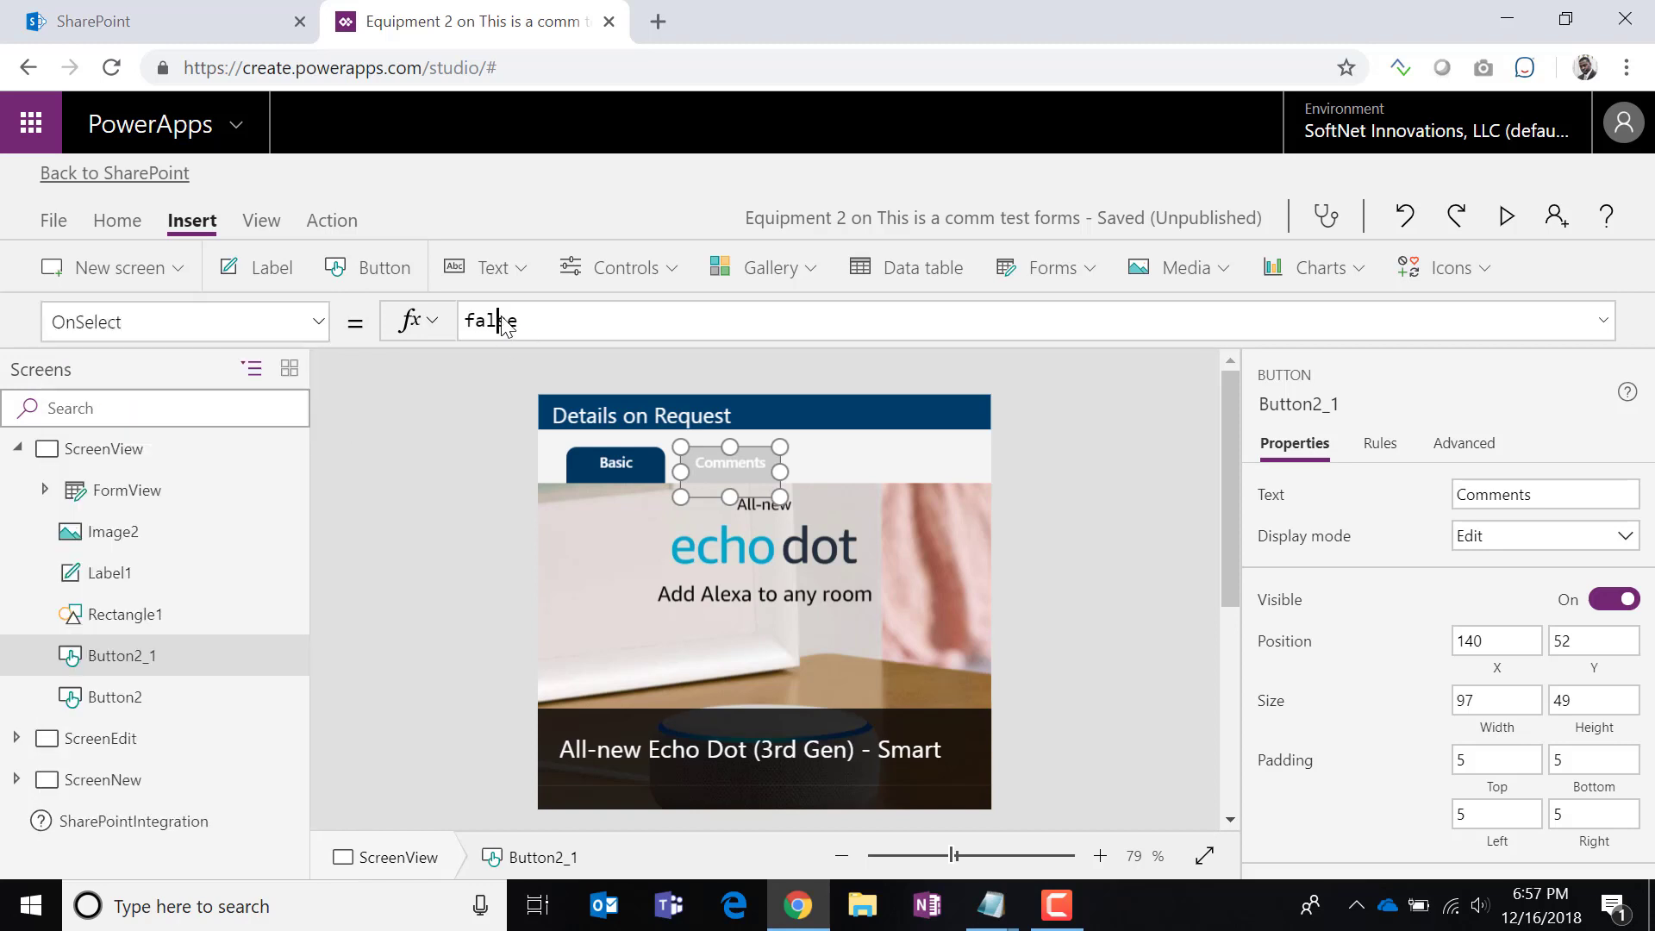
double_click(504, 321)
key(ctrl+v)
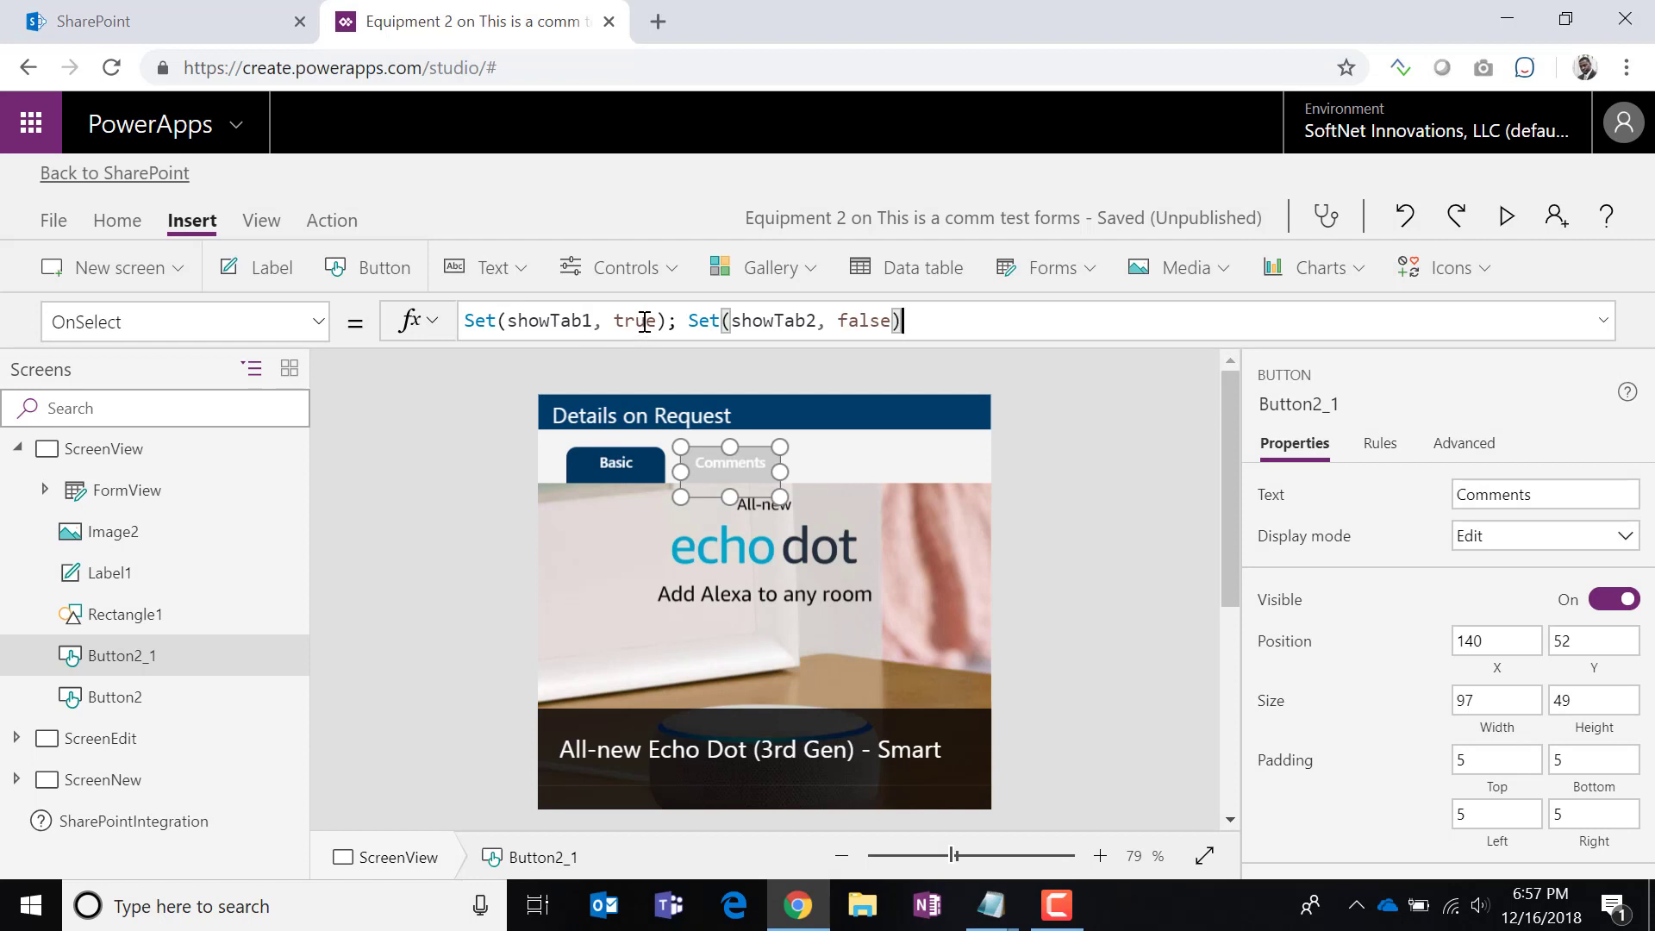
Flip the values to Set(showTab1, false); Set(showTab2, true).
double_click(644, 321)
text(fals)
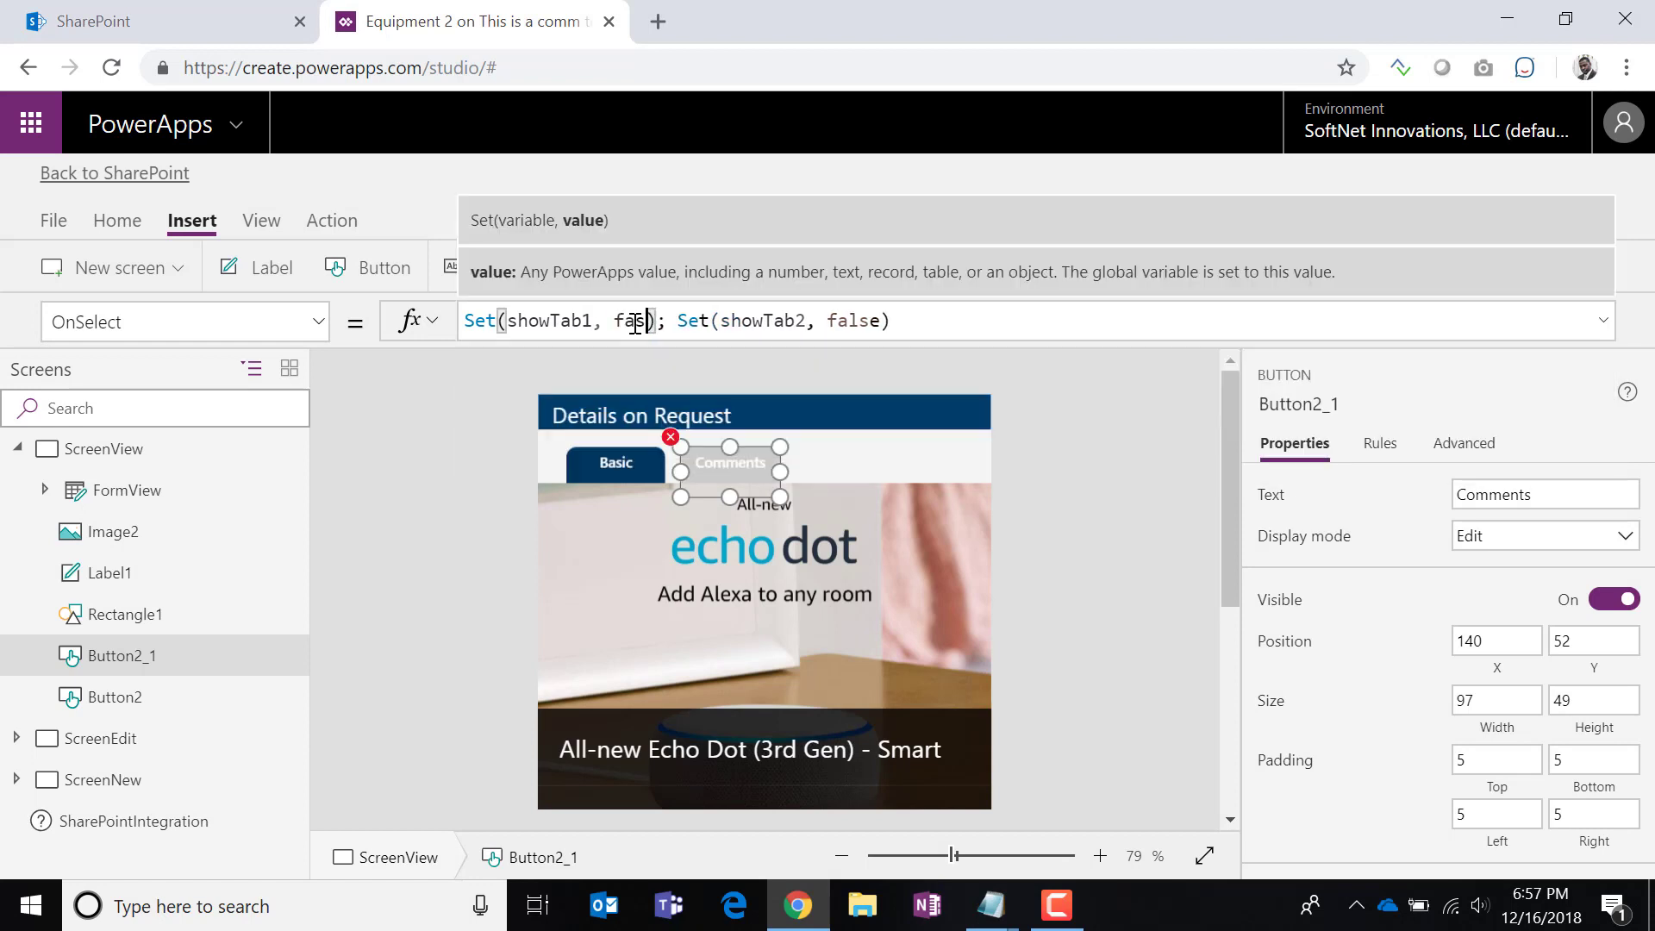
text(e)
key(BackSpace)
key(BackSpace)
key(BackSpace)
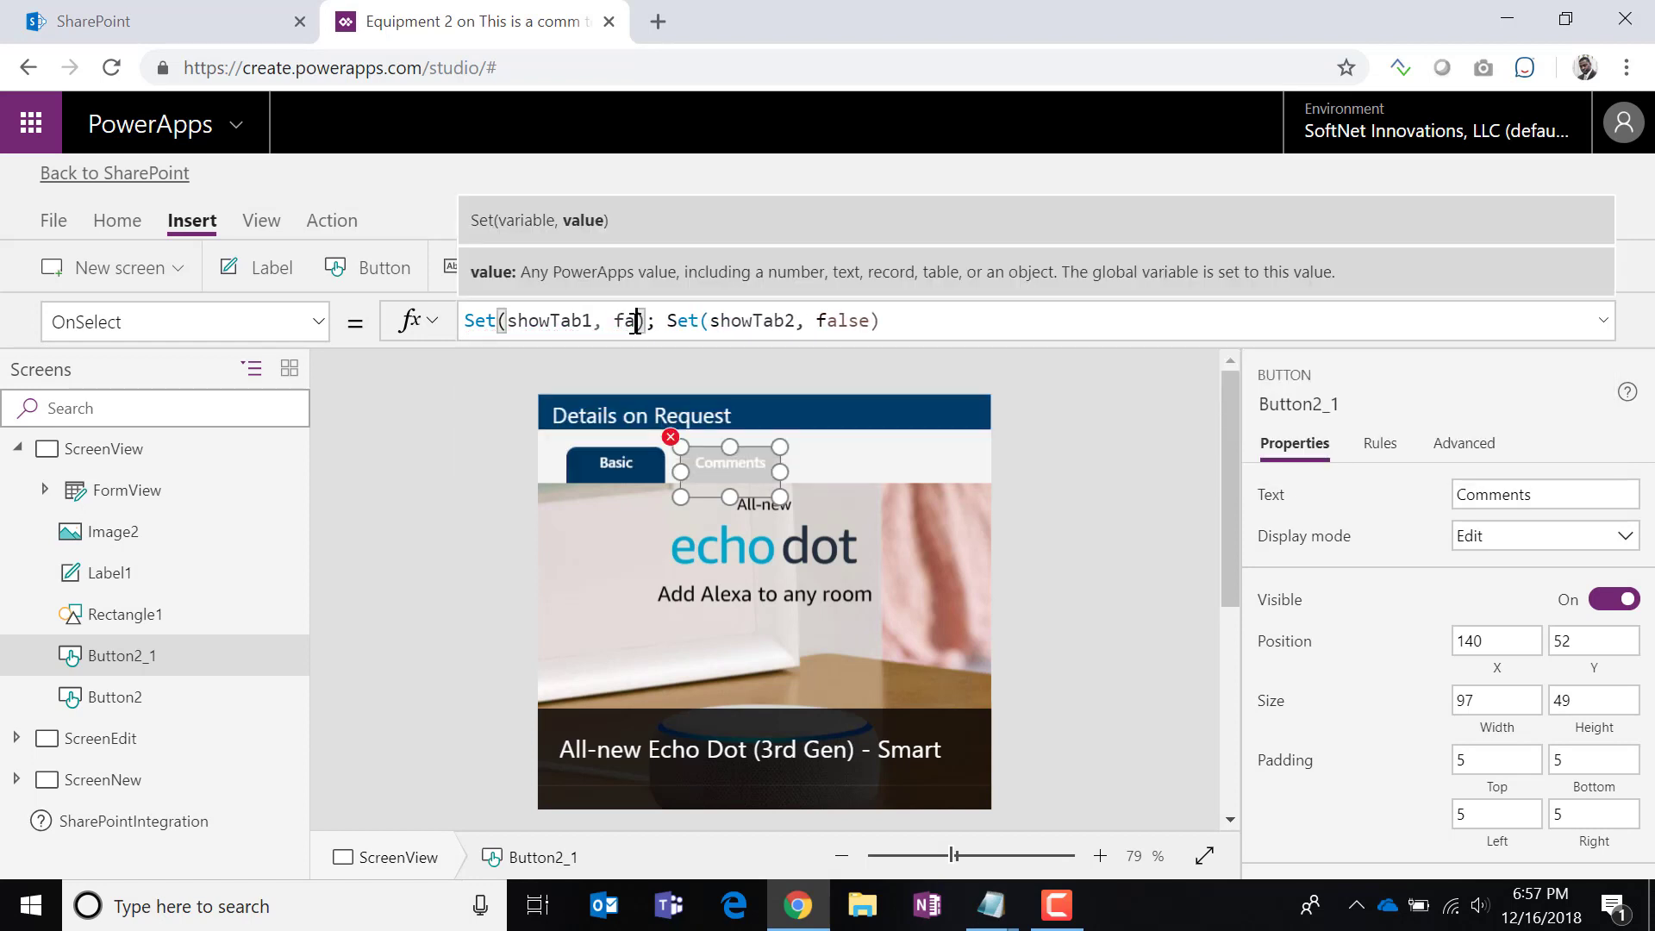
text(lse)
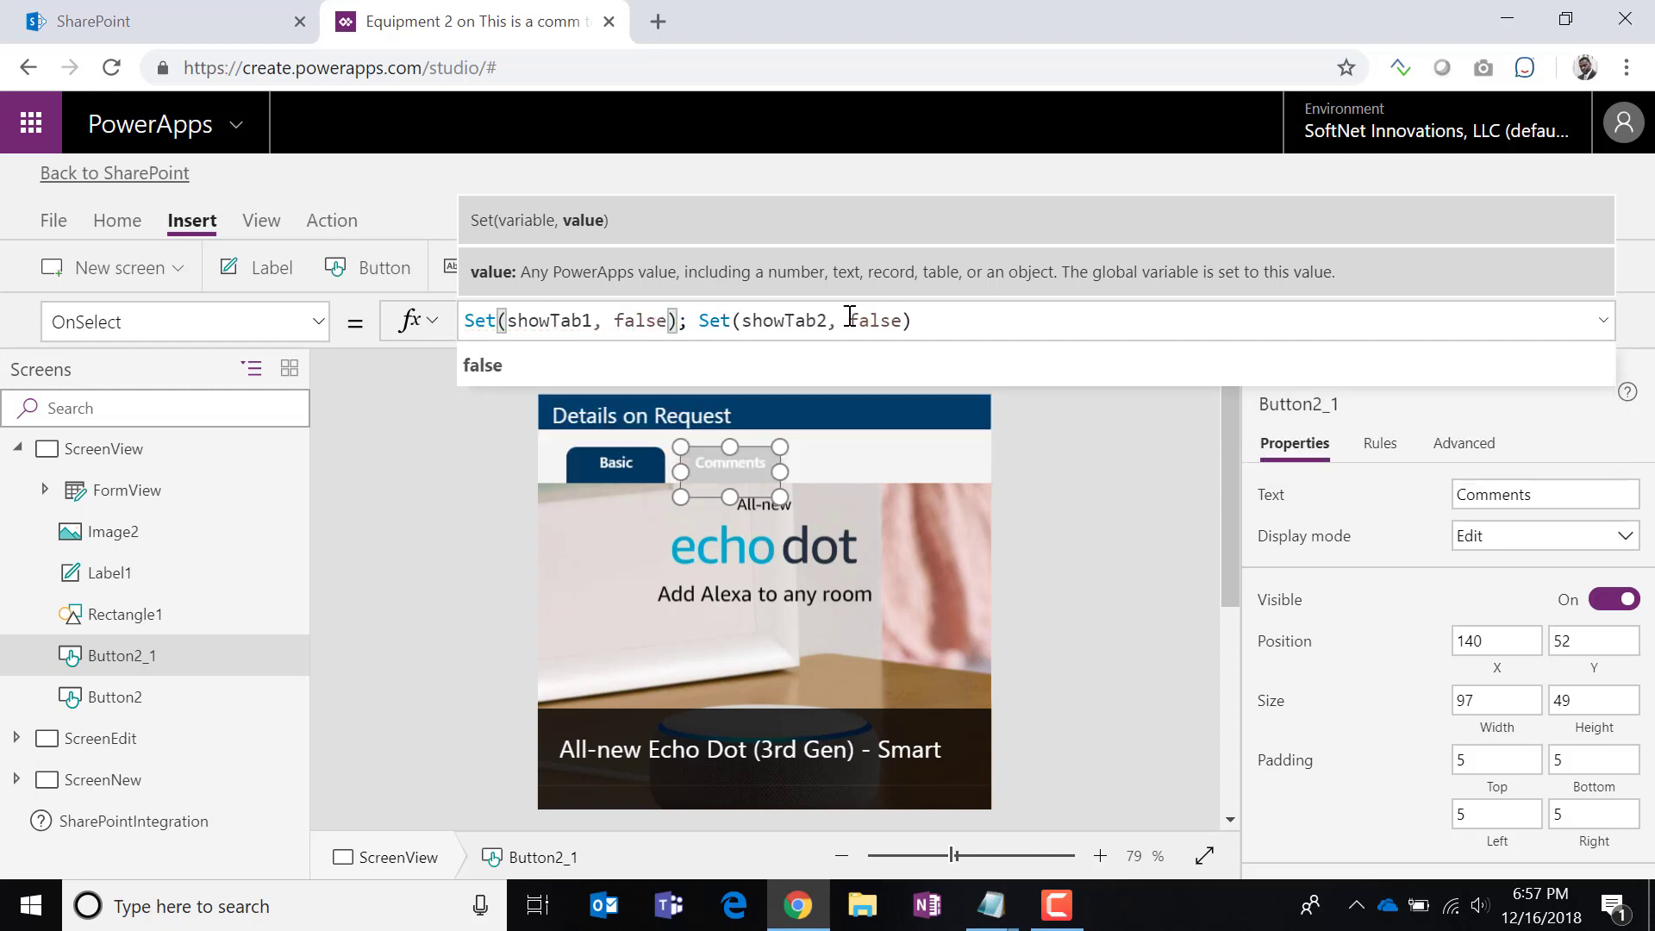
double_click(895, 330)
text(true)
click(1062, 471)
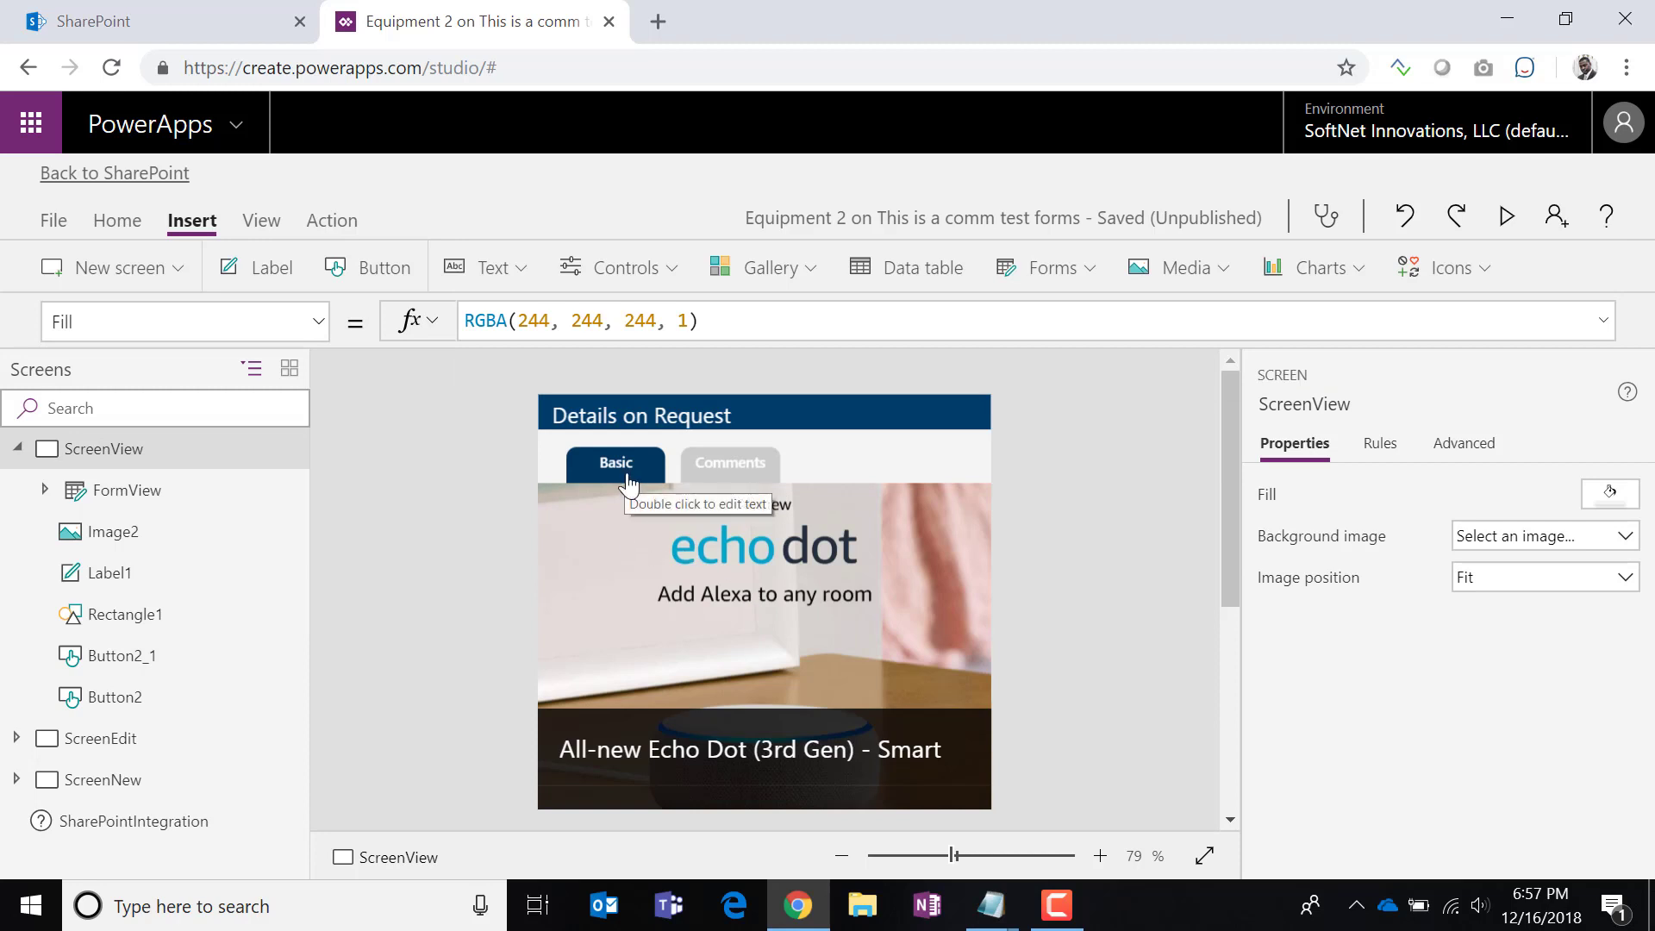
Change the product image Image2's Visible property from true to showTab1.
click(650, 595)
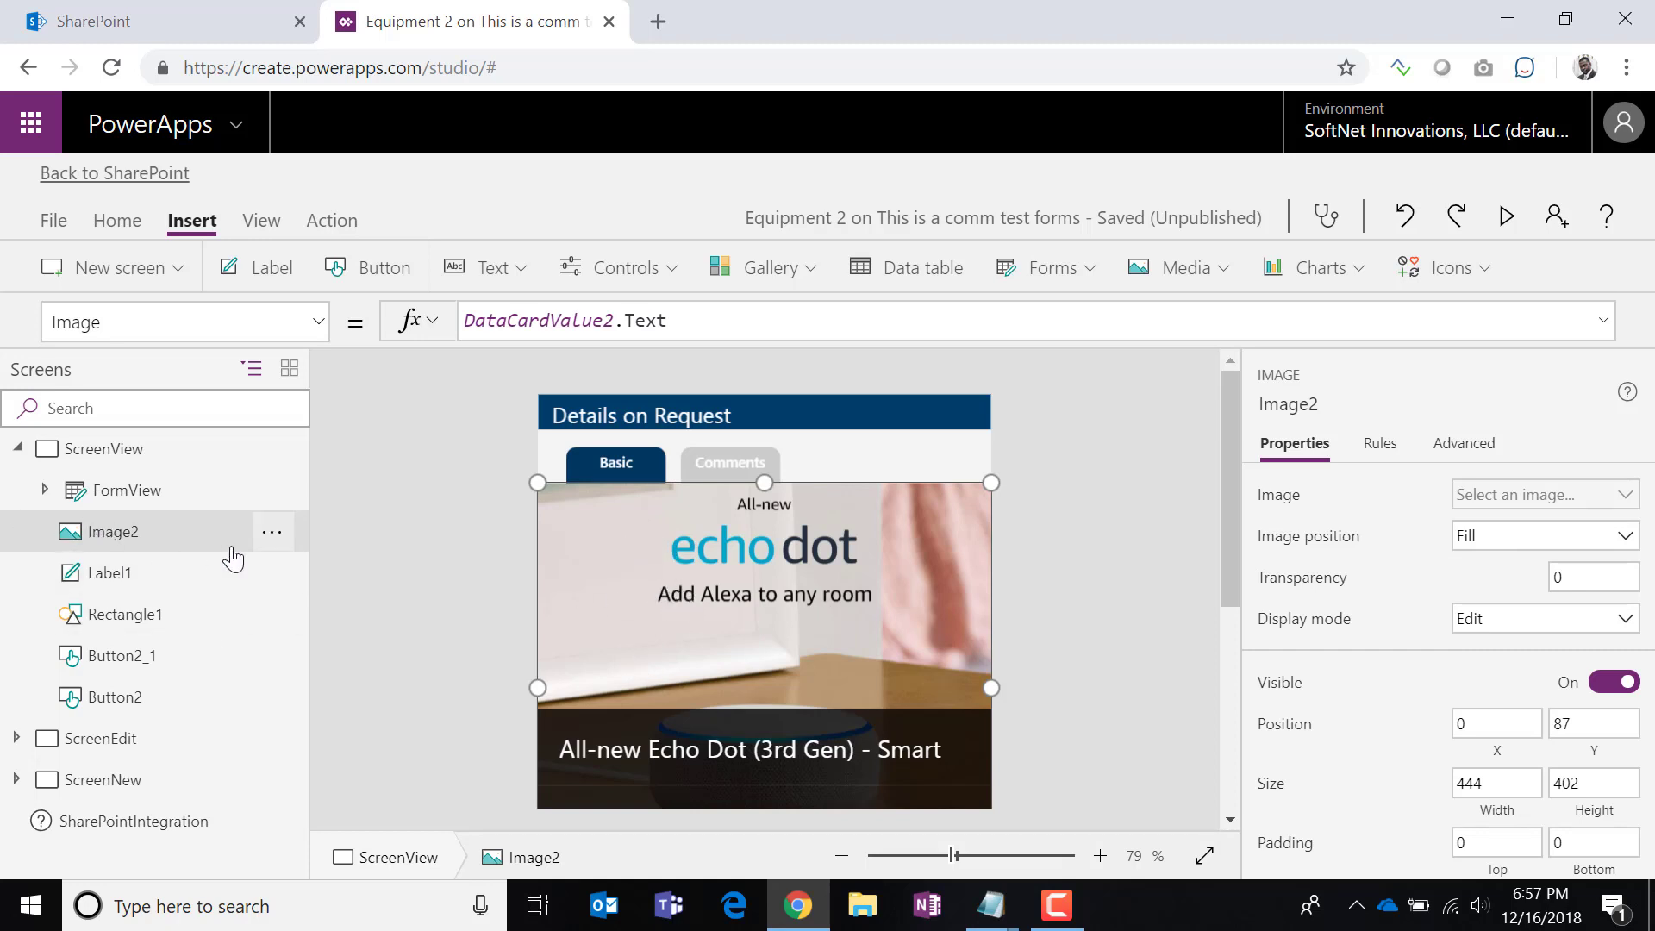
click(318, 326)
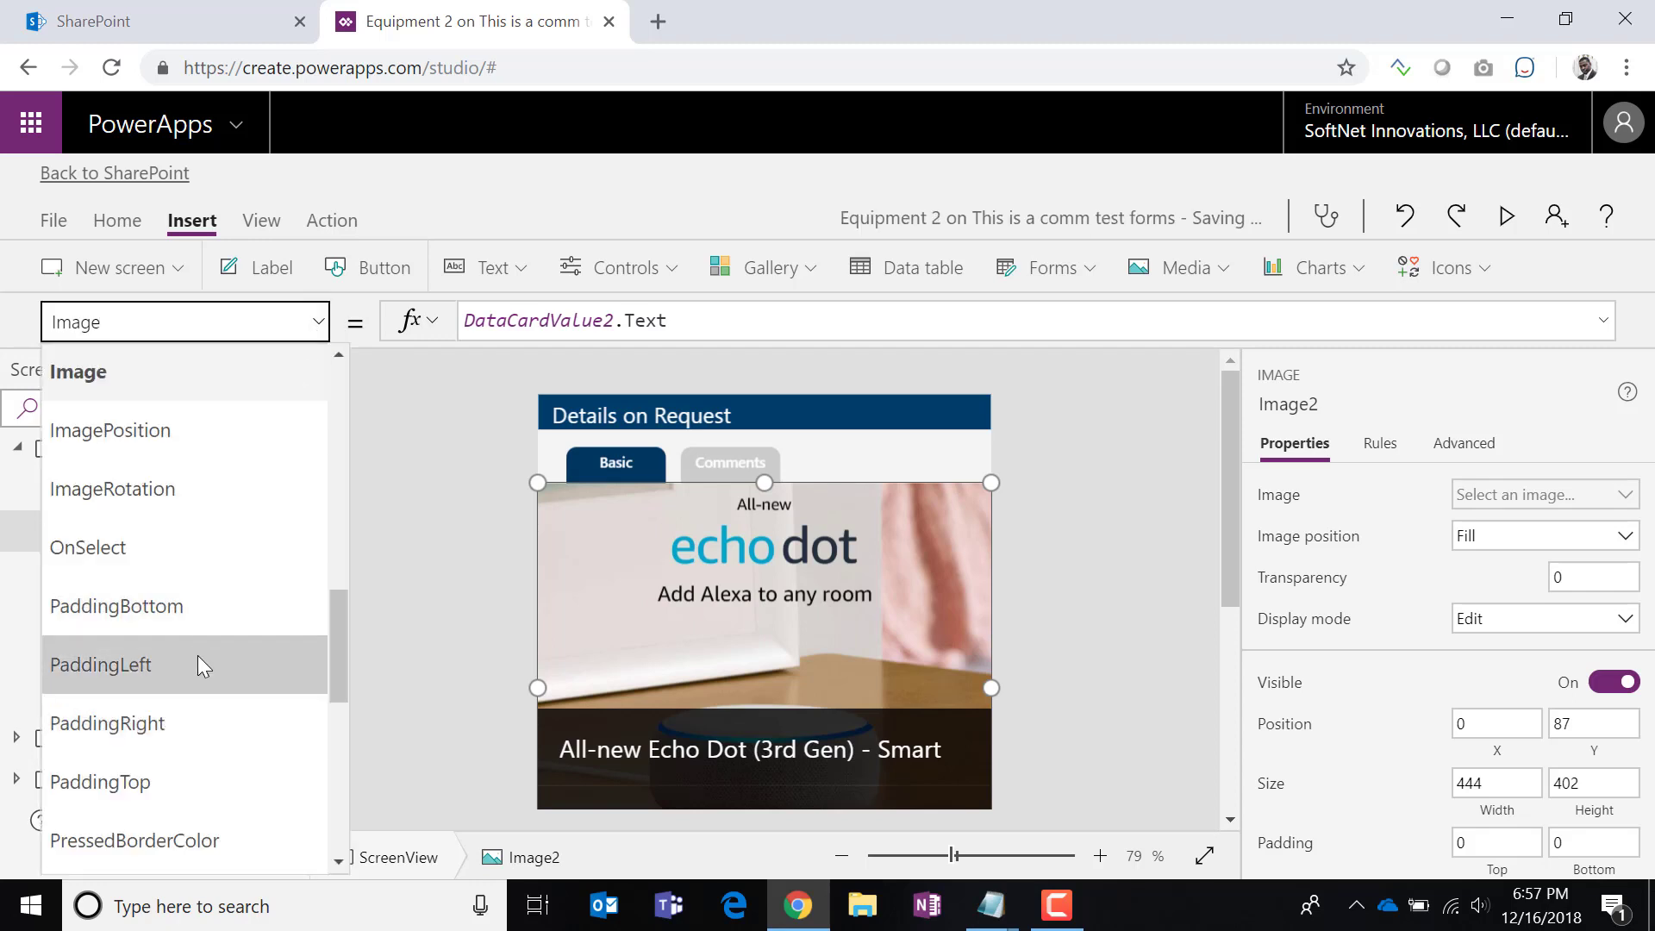
scroll(153, 537, down, 5)
scroll(152, 538, down, 2)
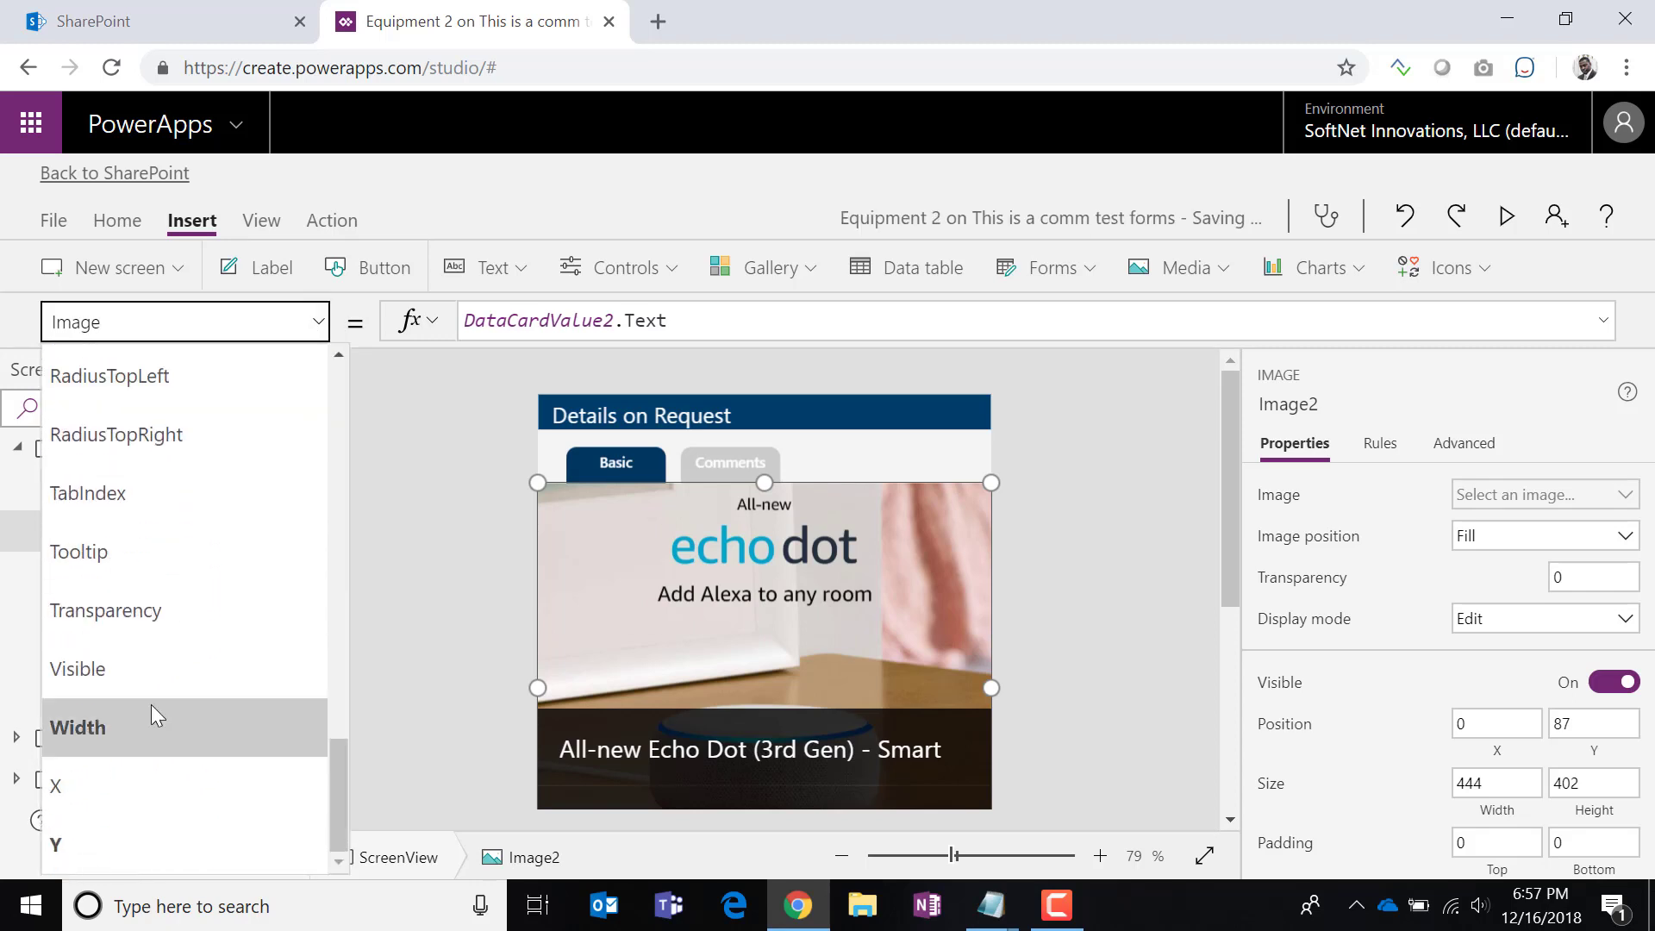
click(151, 677)
double_click(484, 318)
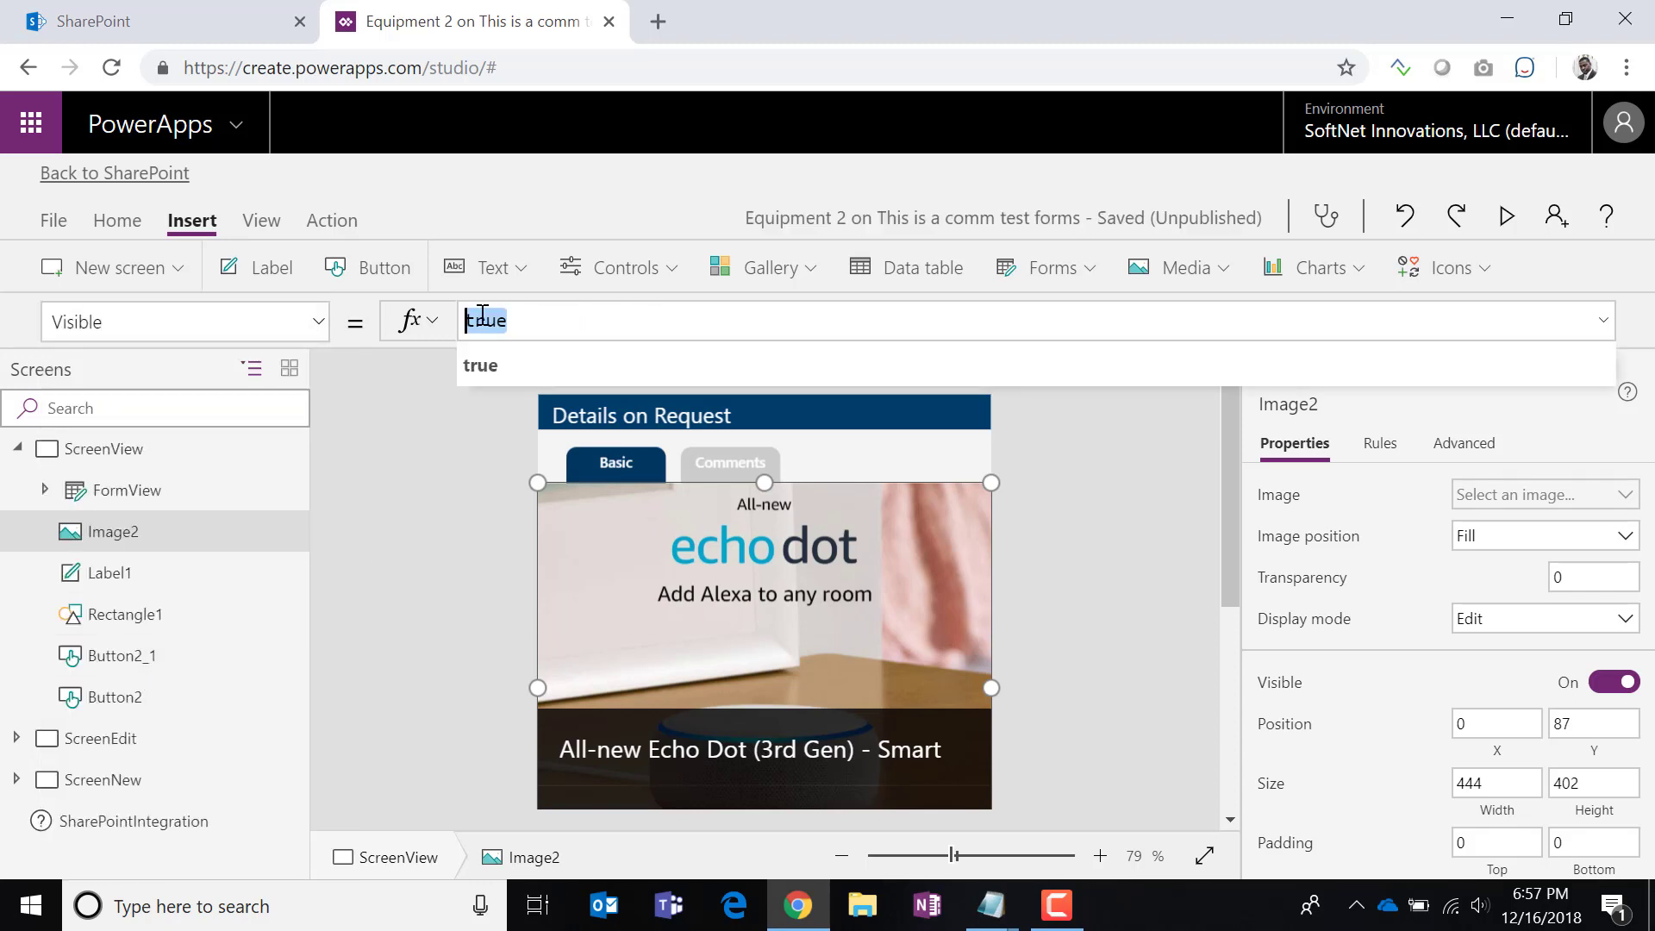
text(showtab)
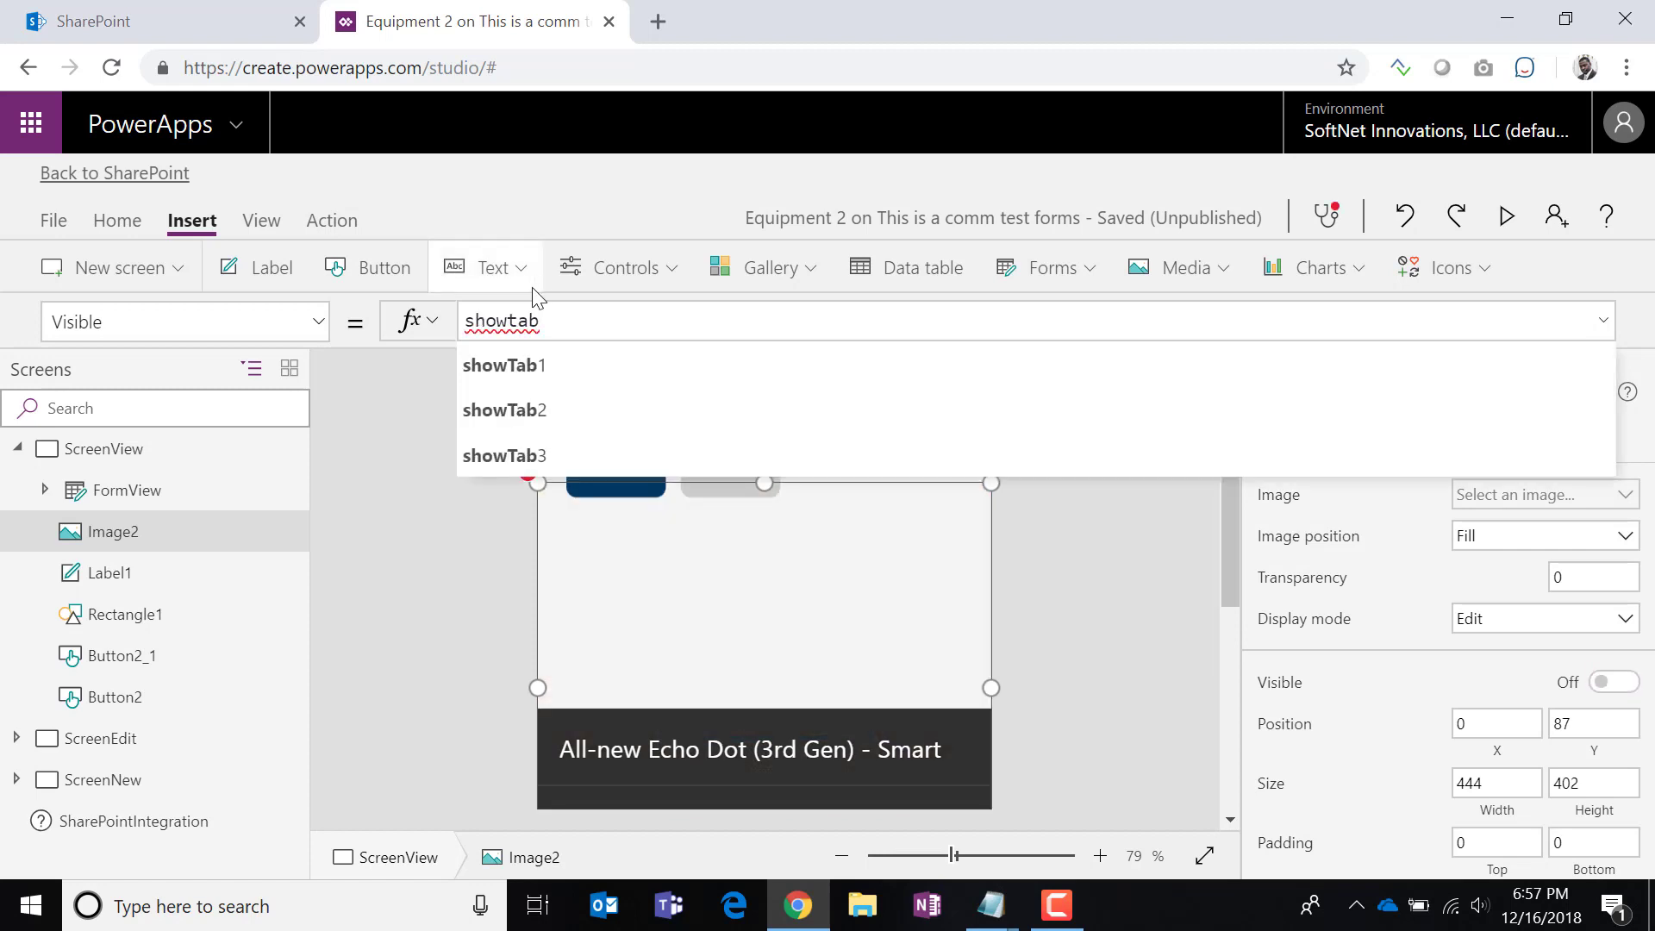
click(556, 373)
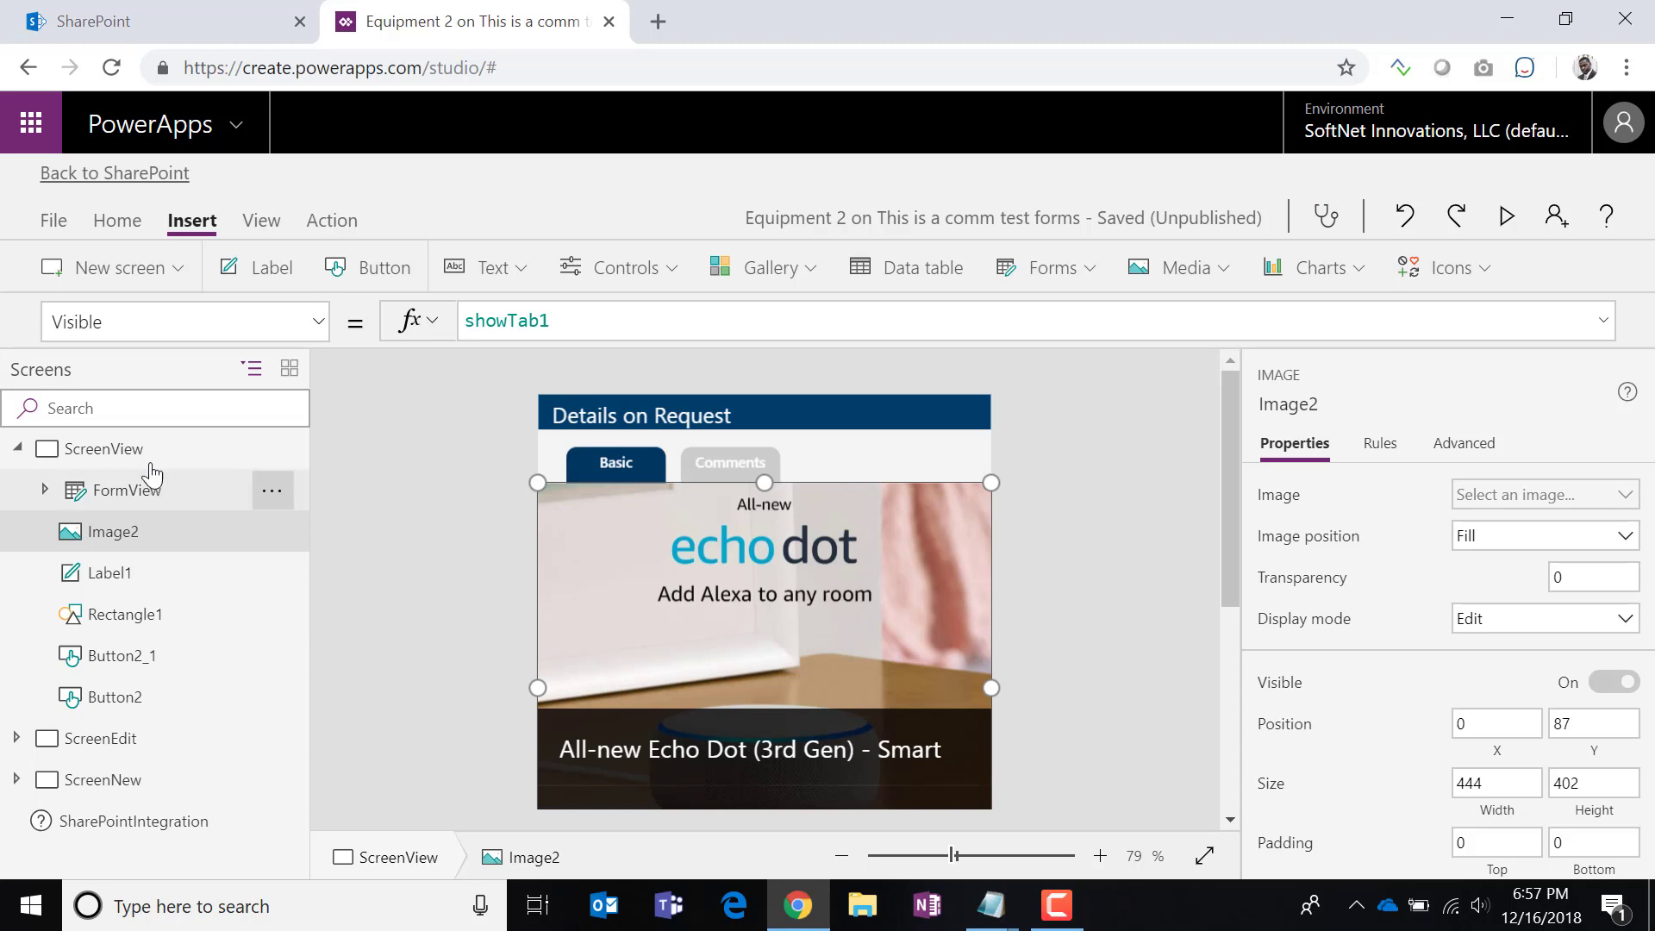
Set the FormView form's Visible property to showTab1.
click(129, 489)
click(318, 321)
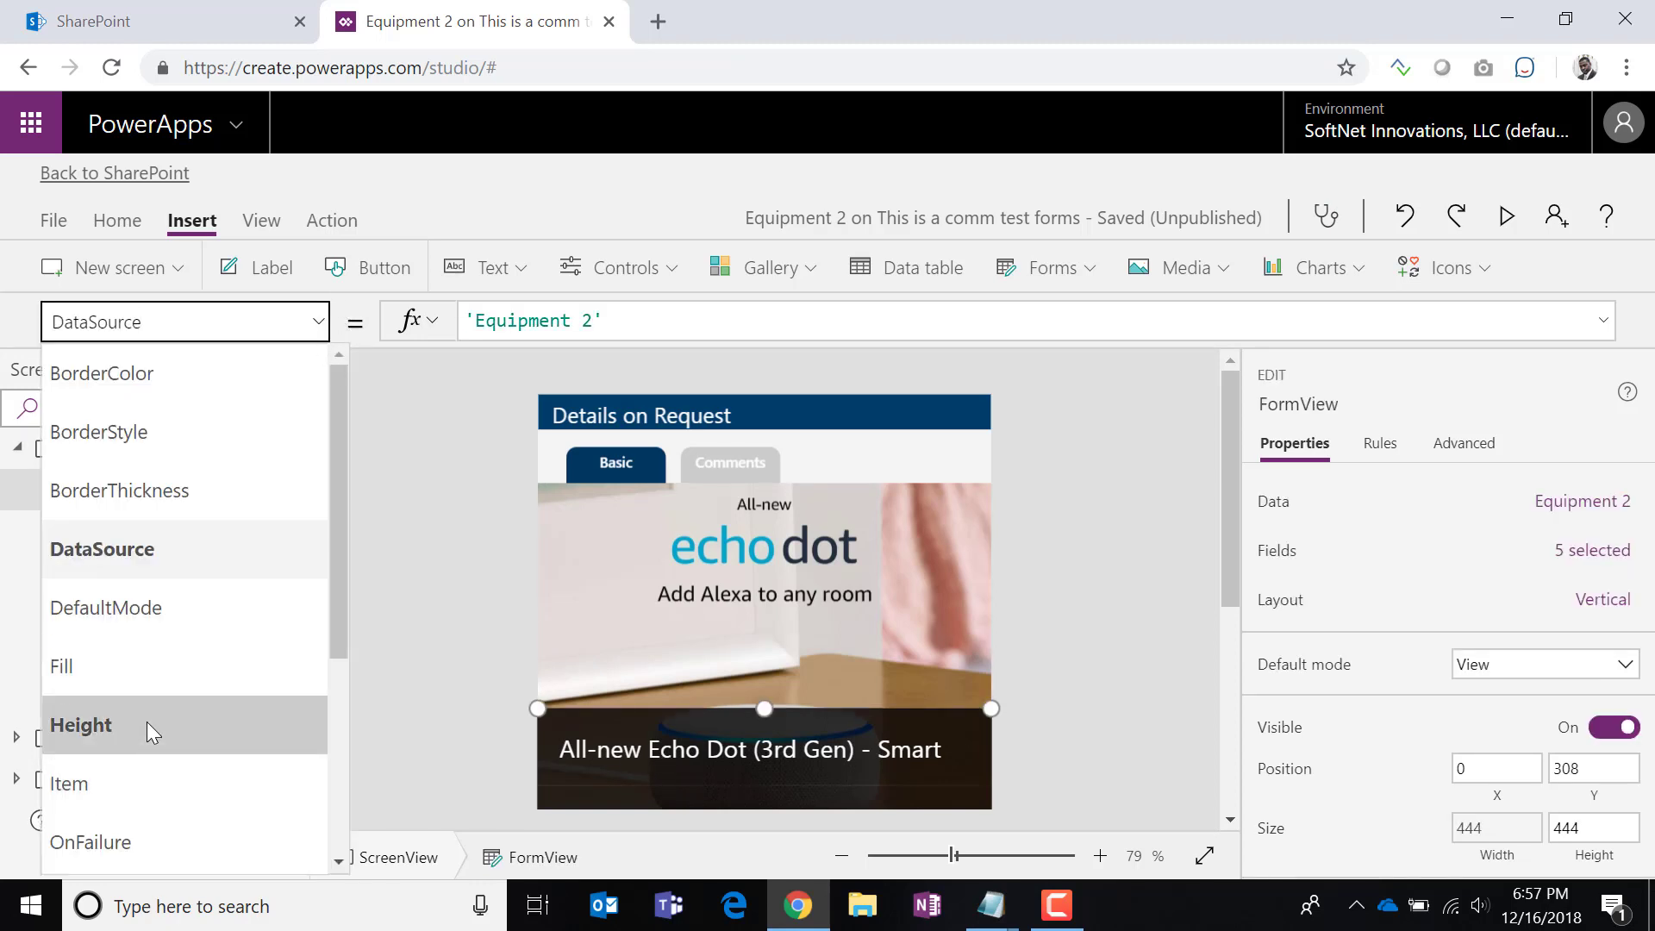
scroll(159, 663, down, 3)
click(138, 668)
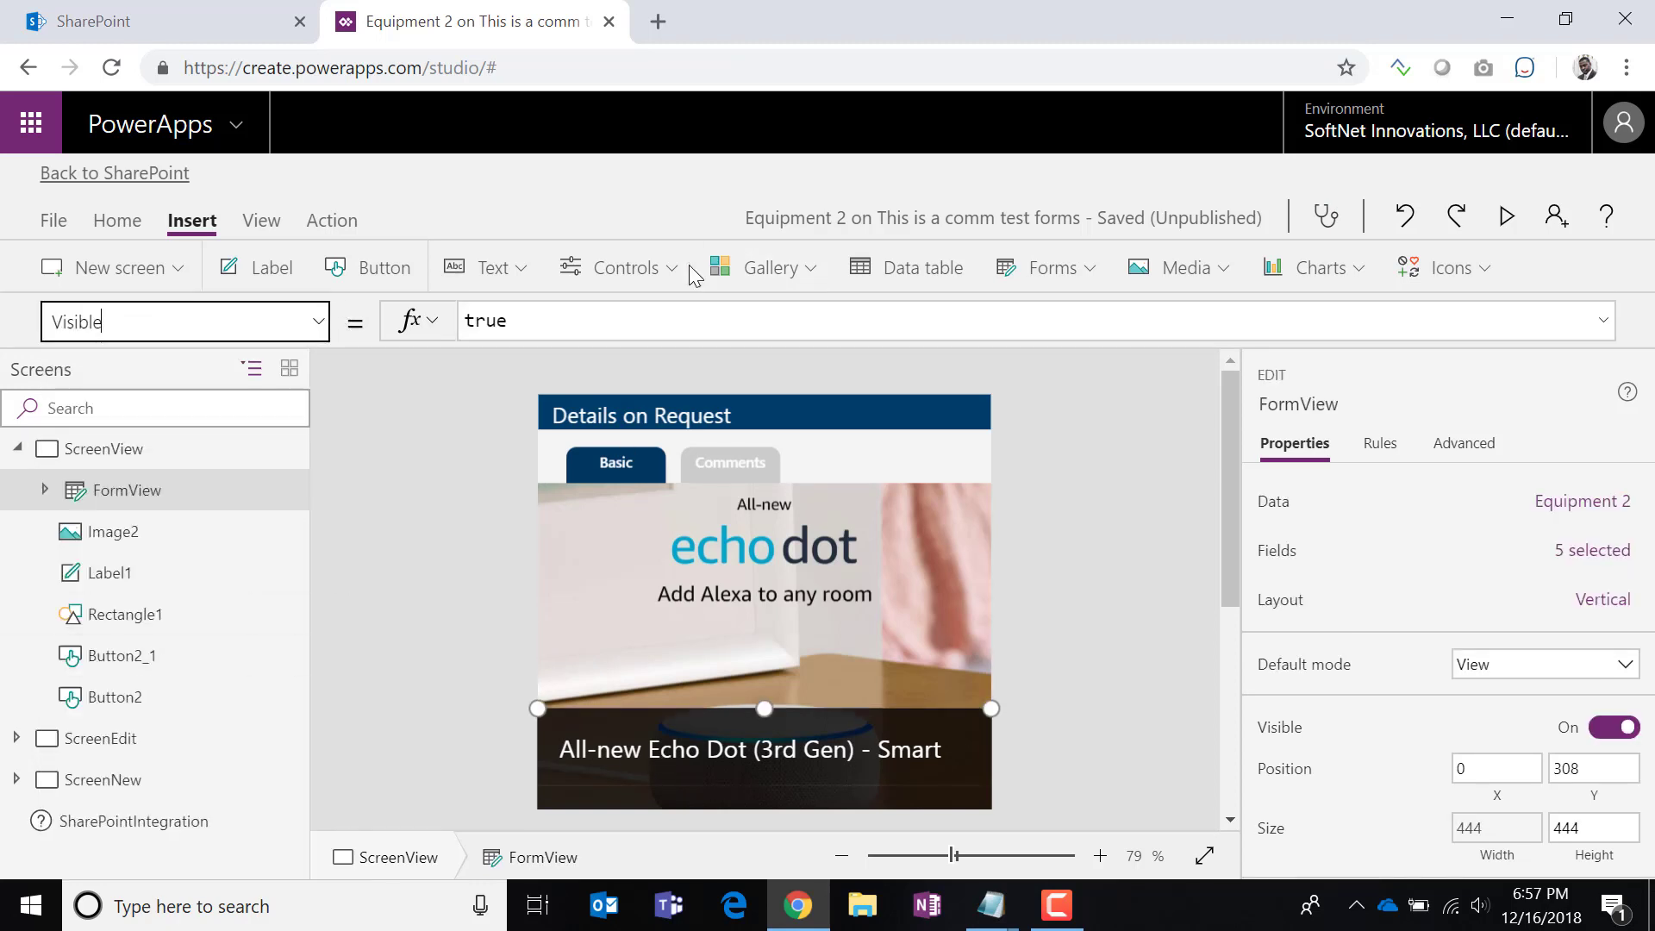
double_click(490, 322)
text(shwo)
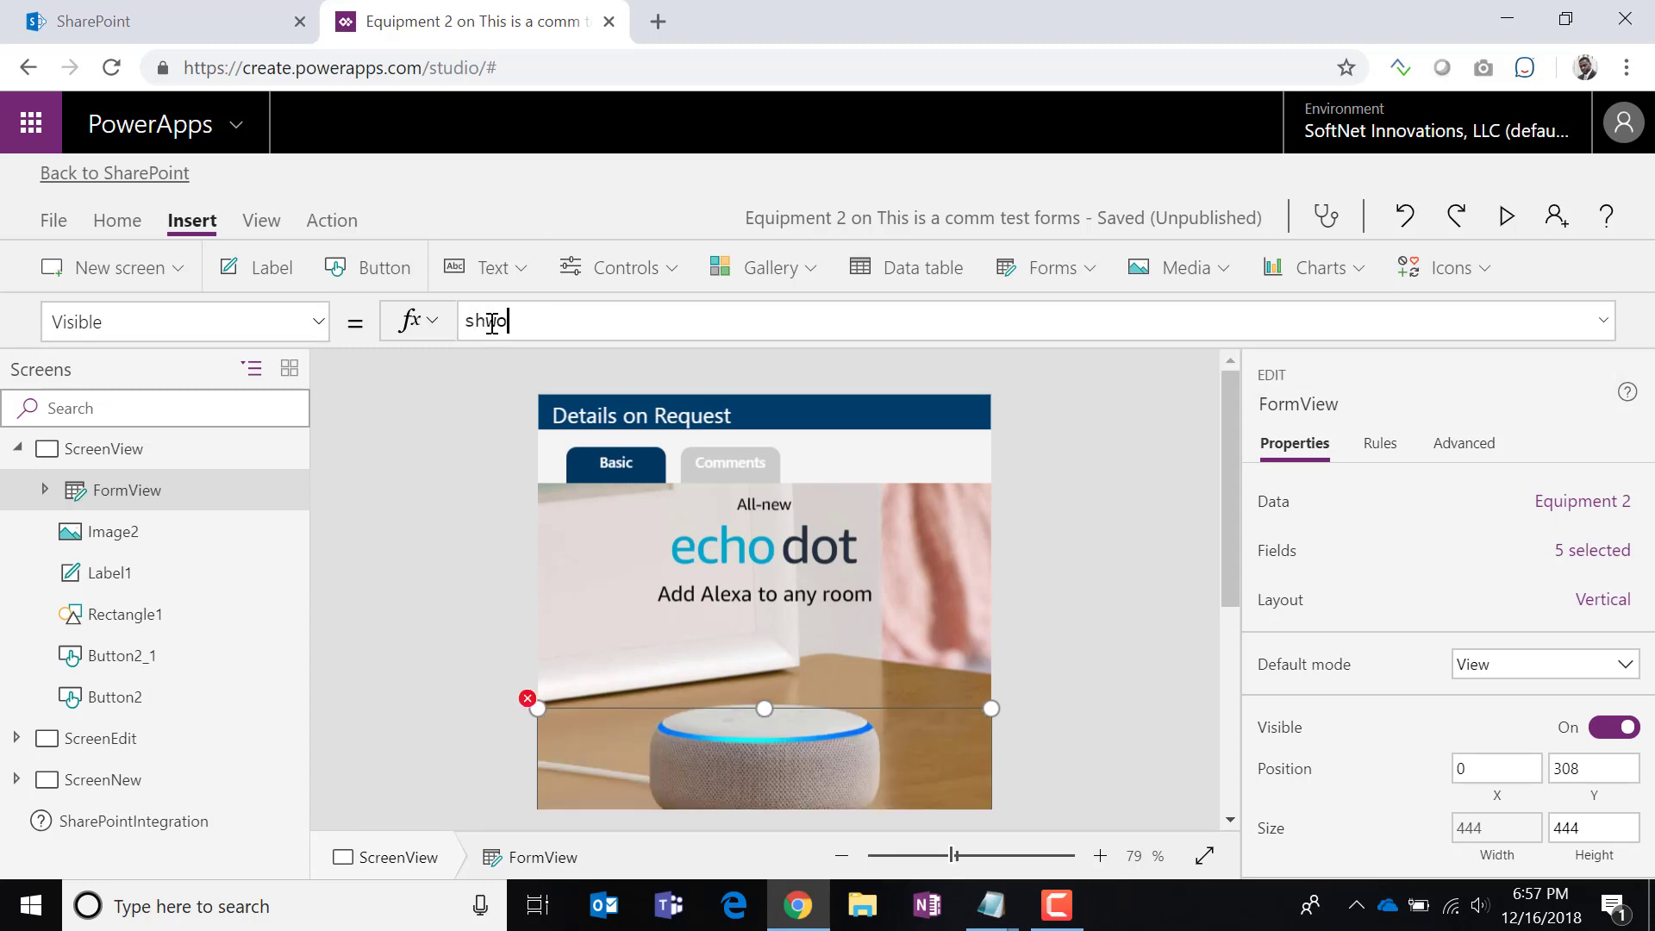
text(ow)
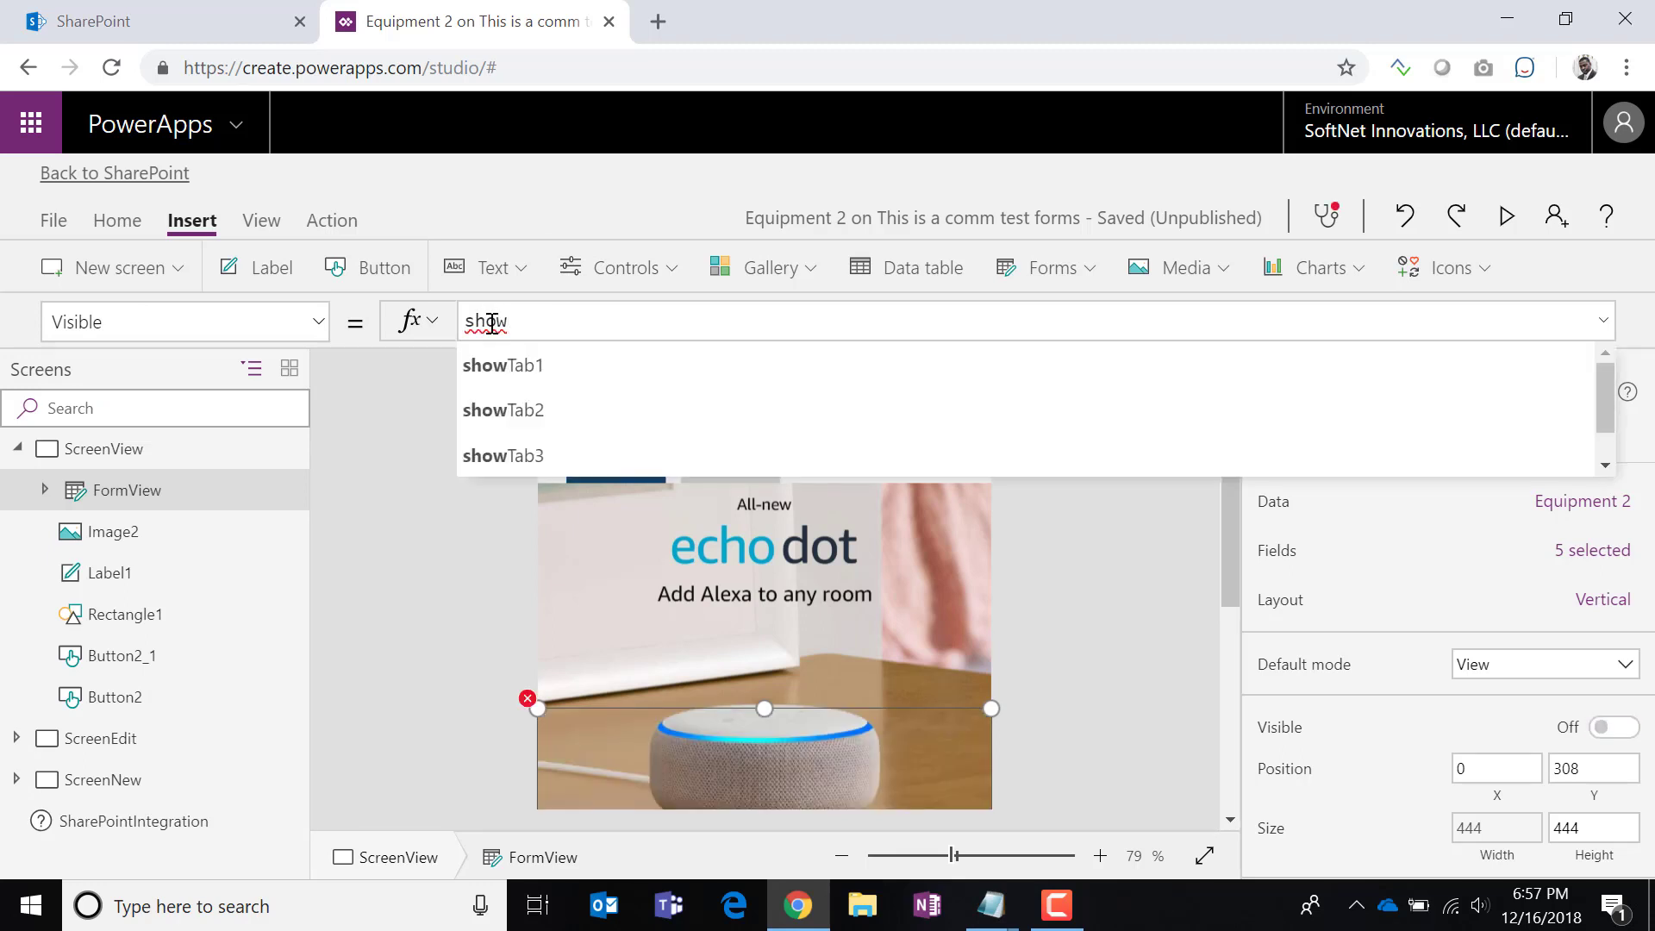
click(567, 376)
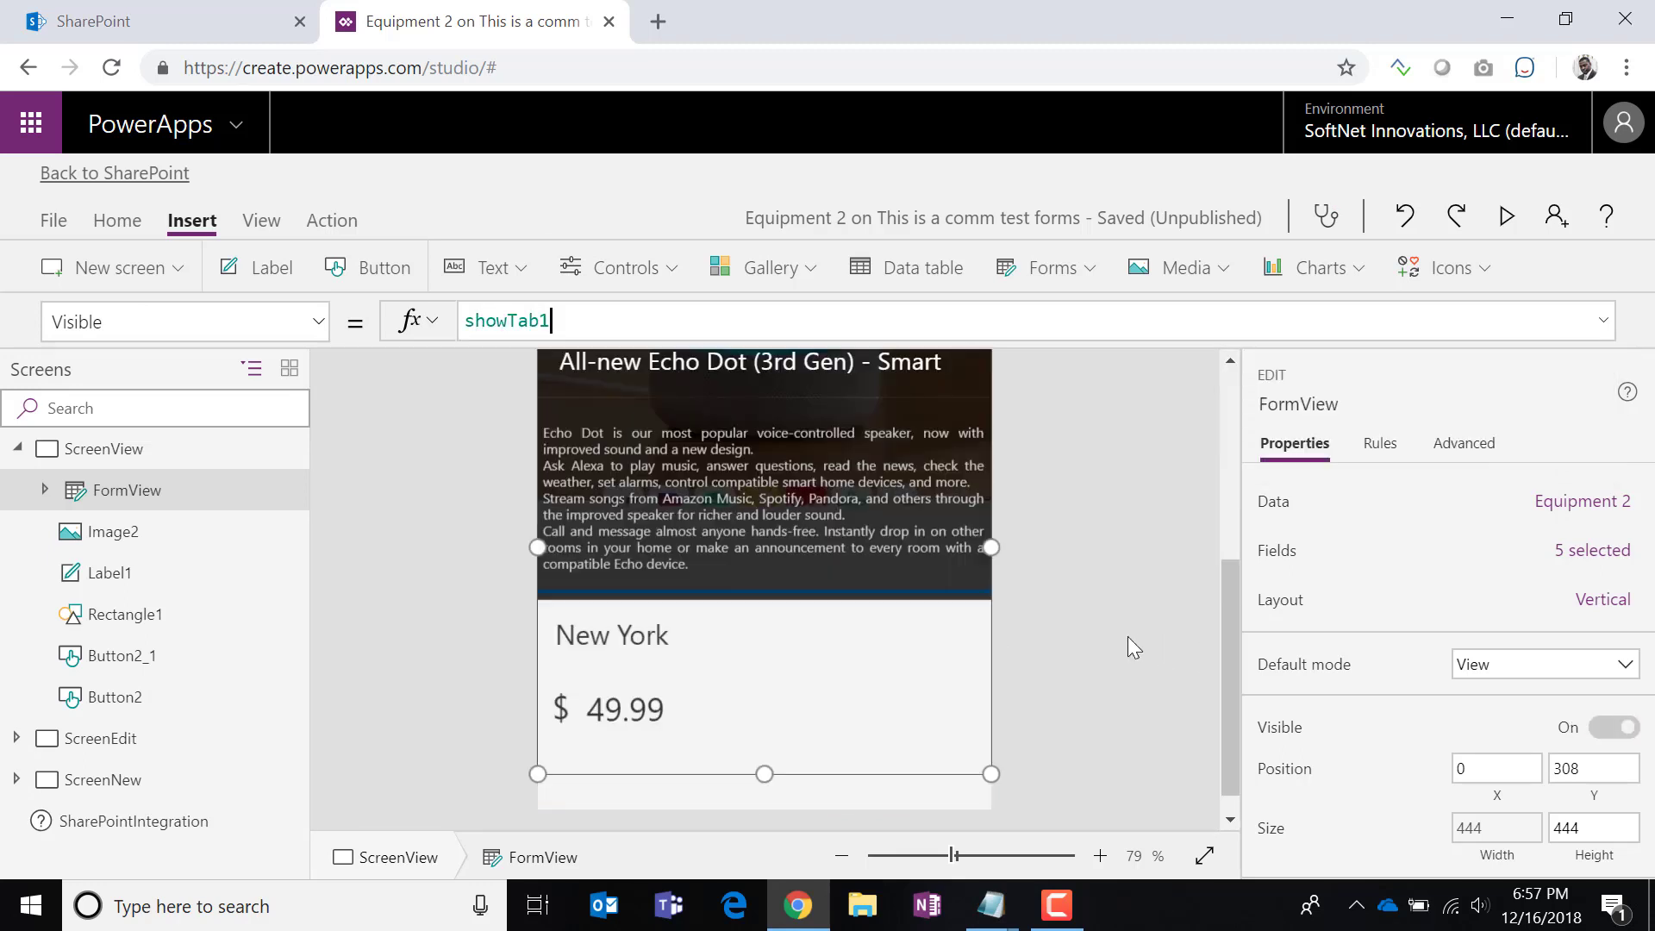
Press the Comments button to check that the form hides.
scroll(1128, 636, down, 5)
scroll(1124, 636, up, 5)
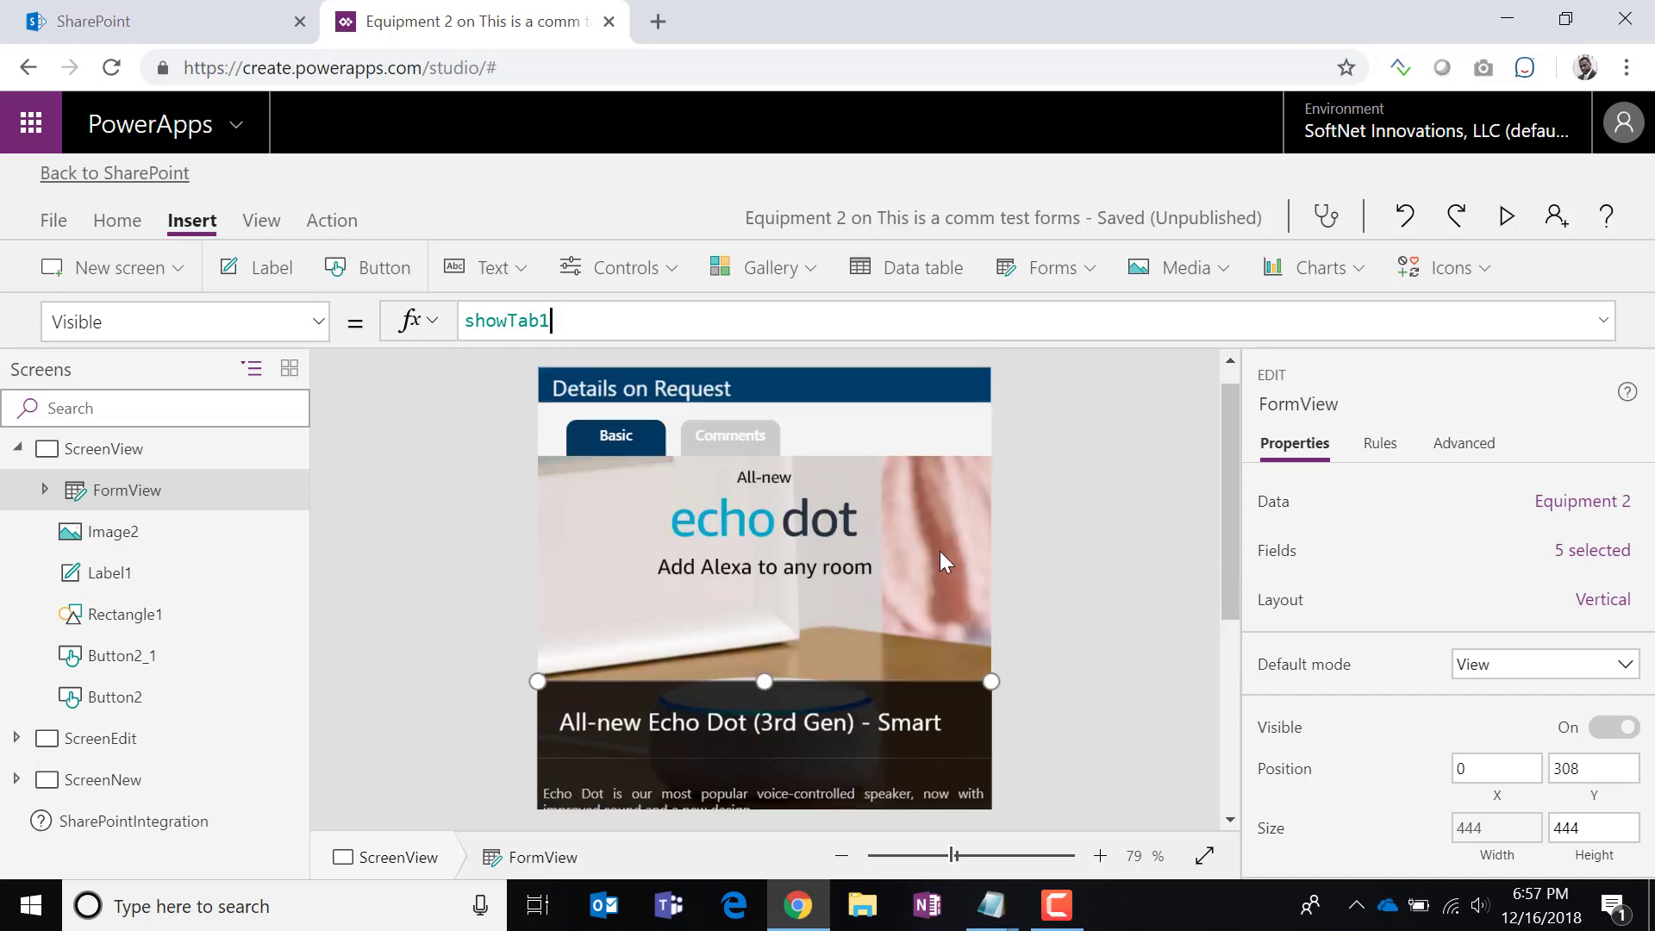
alt+click(724, 438)
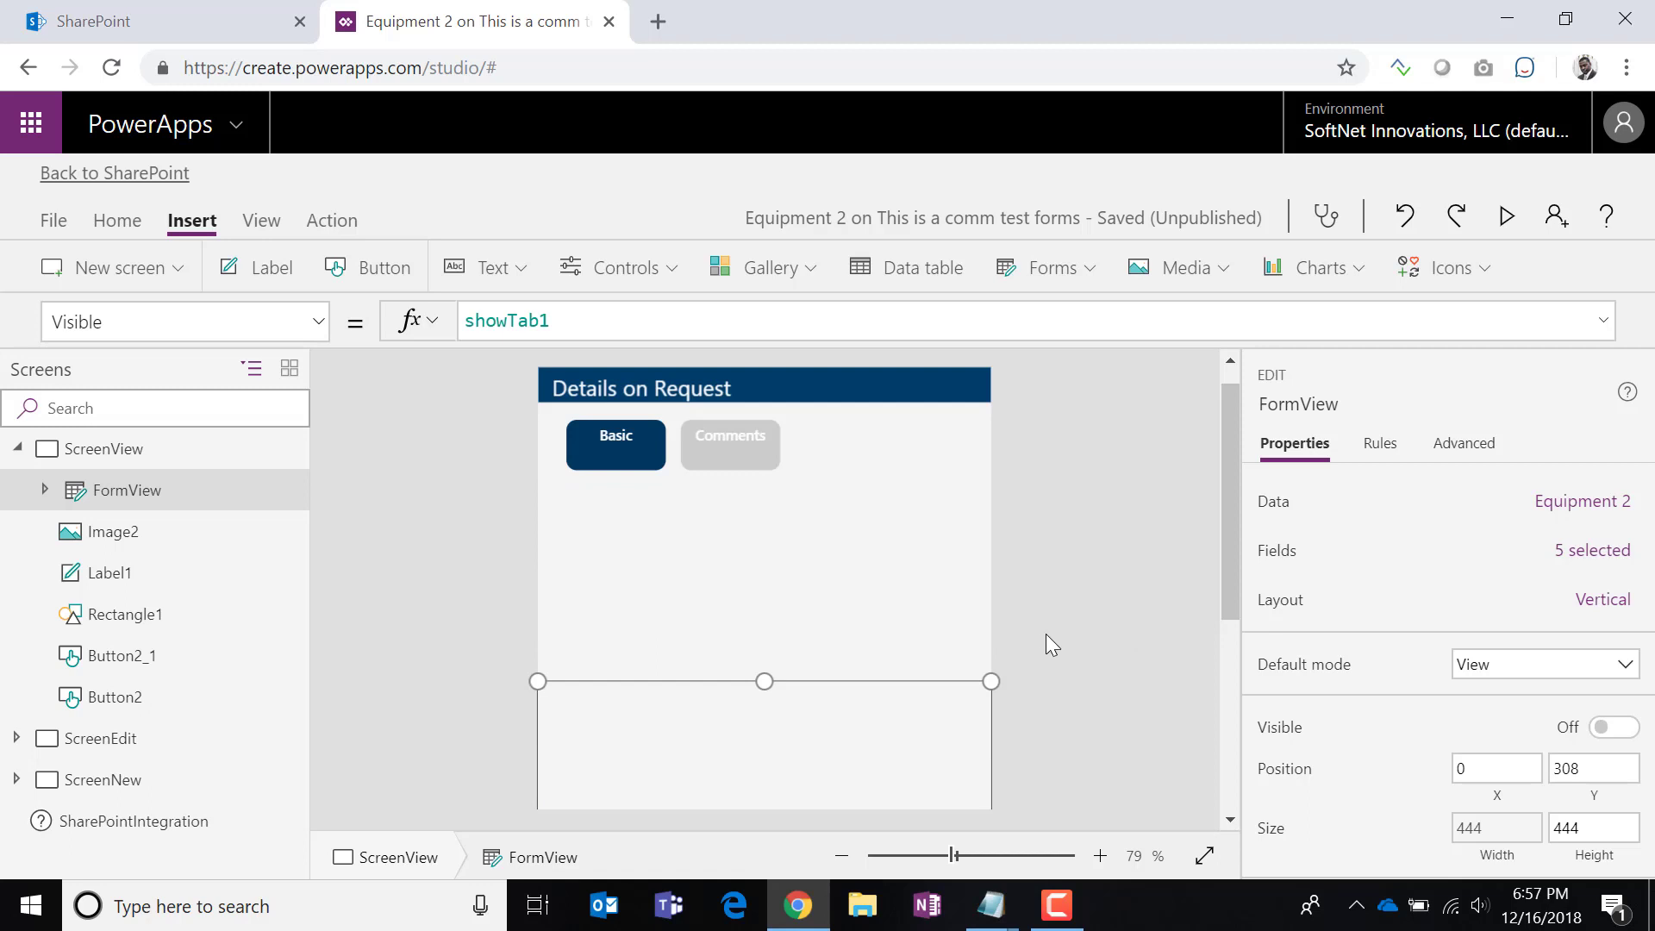
scroll(927, 653, down, 5)
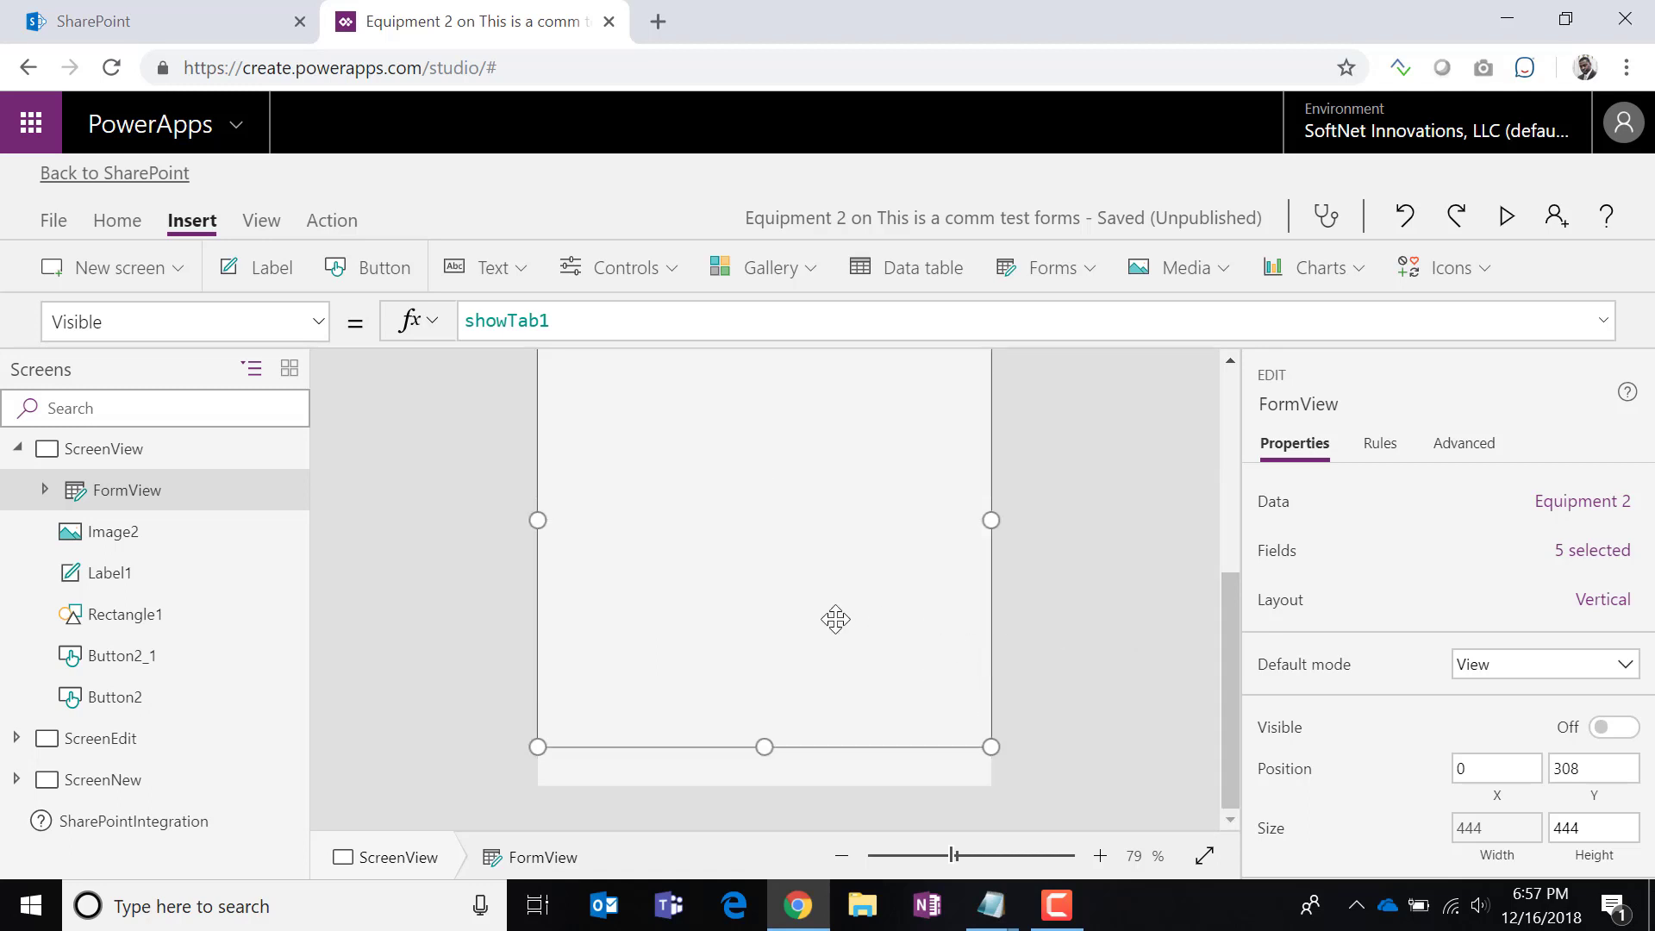
scroll(496, 648, up, 5)
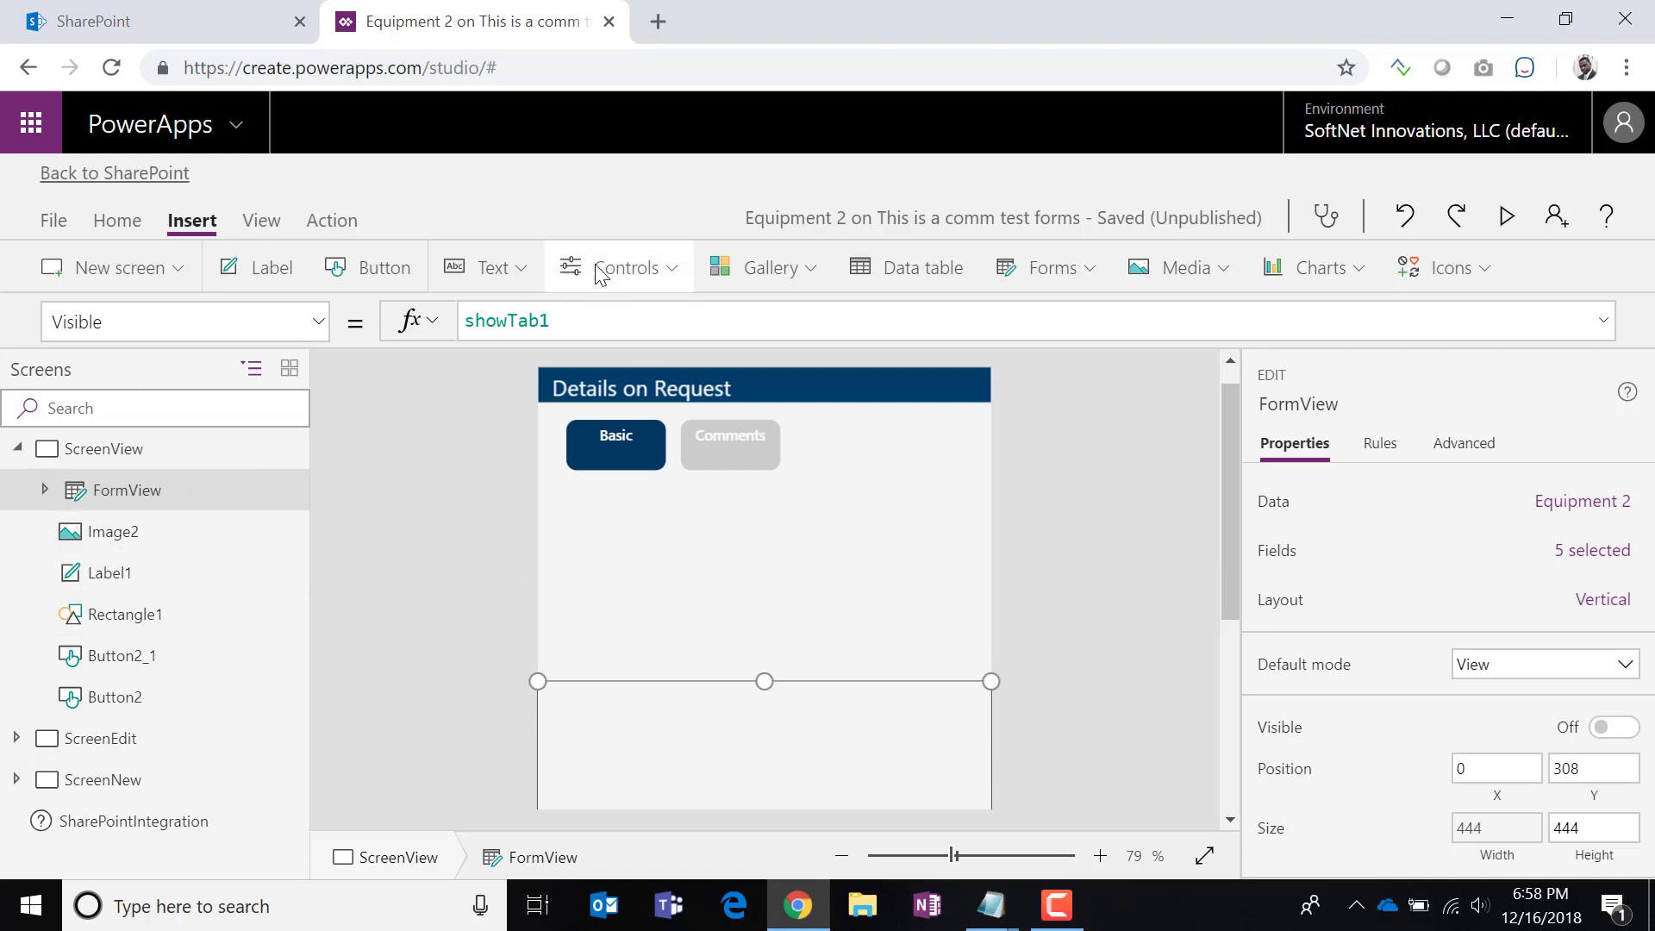
Insert a vertical gallery onto the details screen.
click(775, 271)
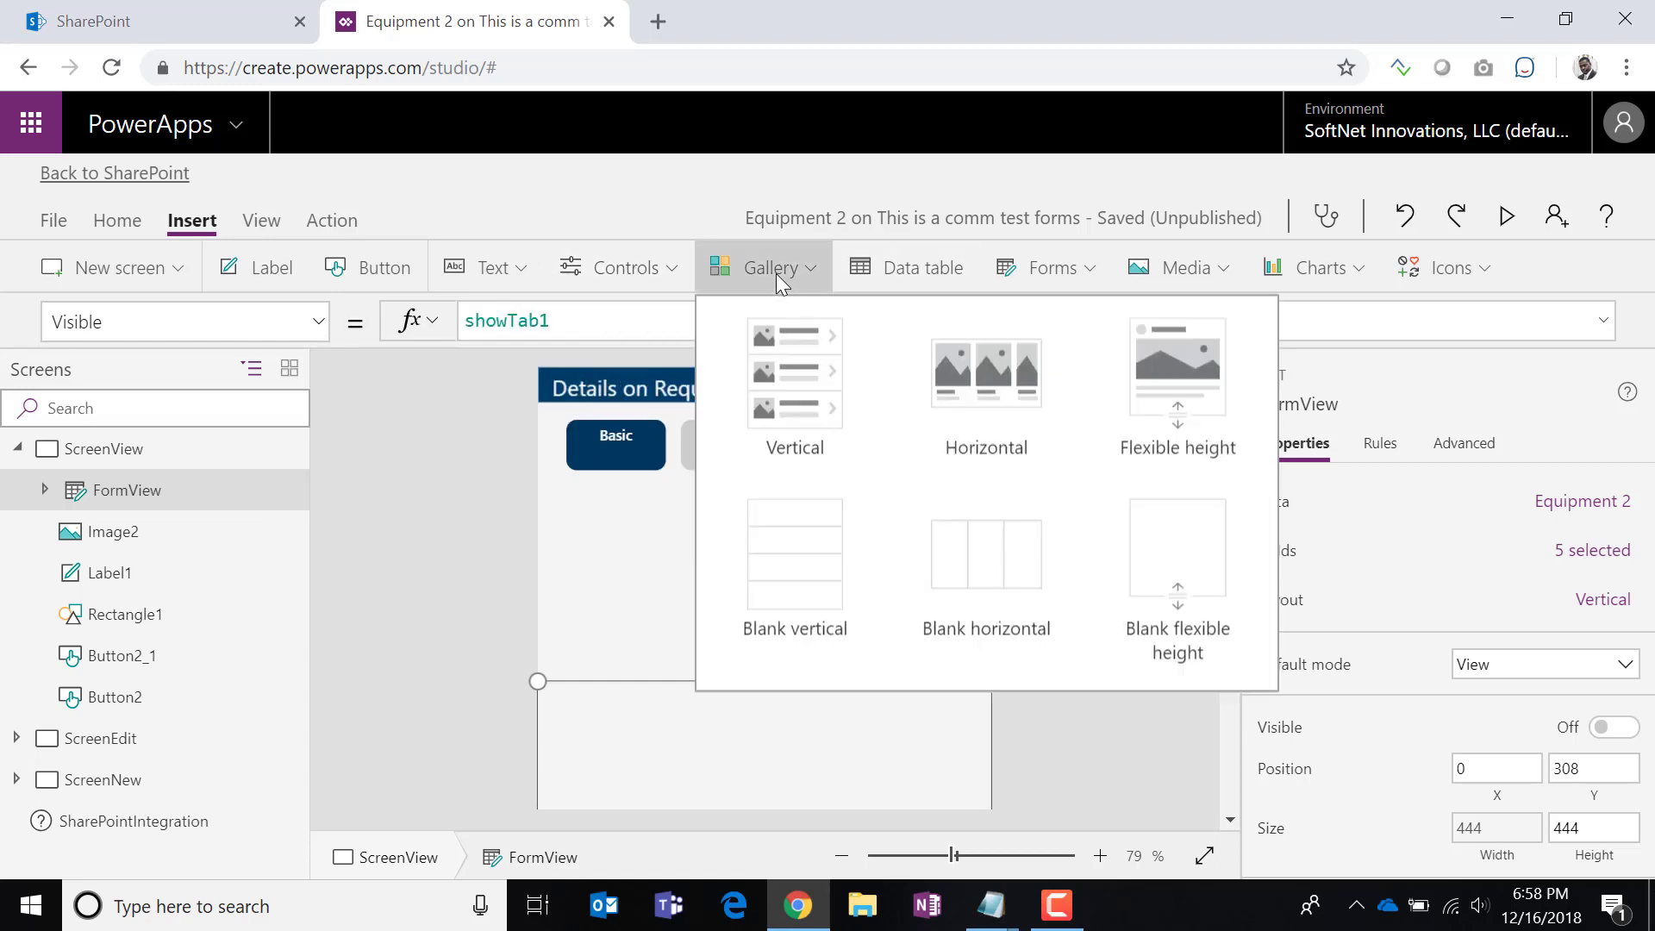
click(789, 379)
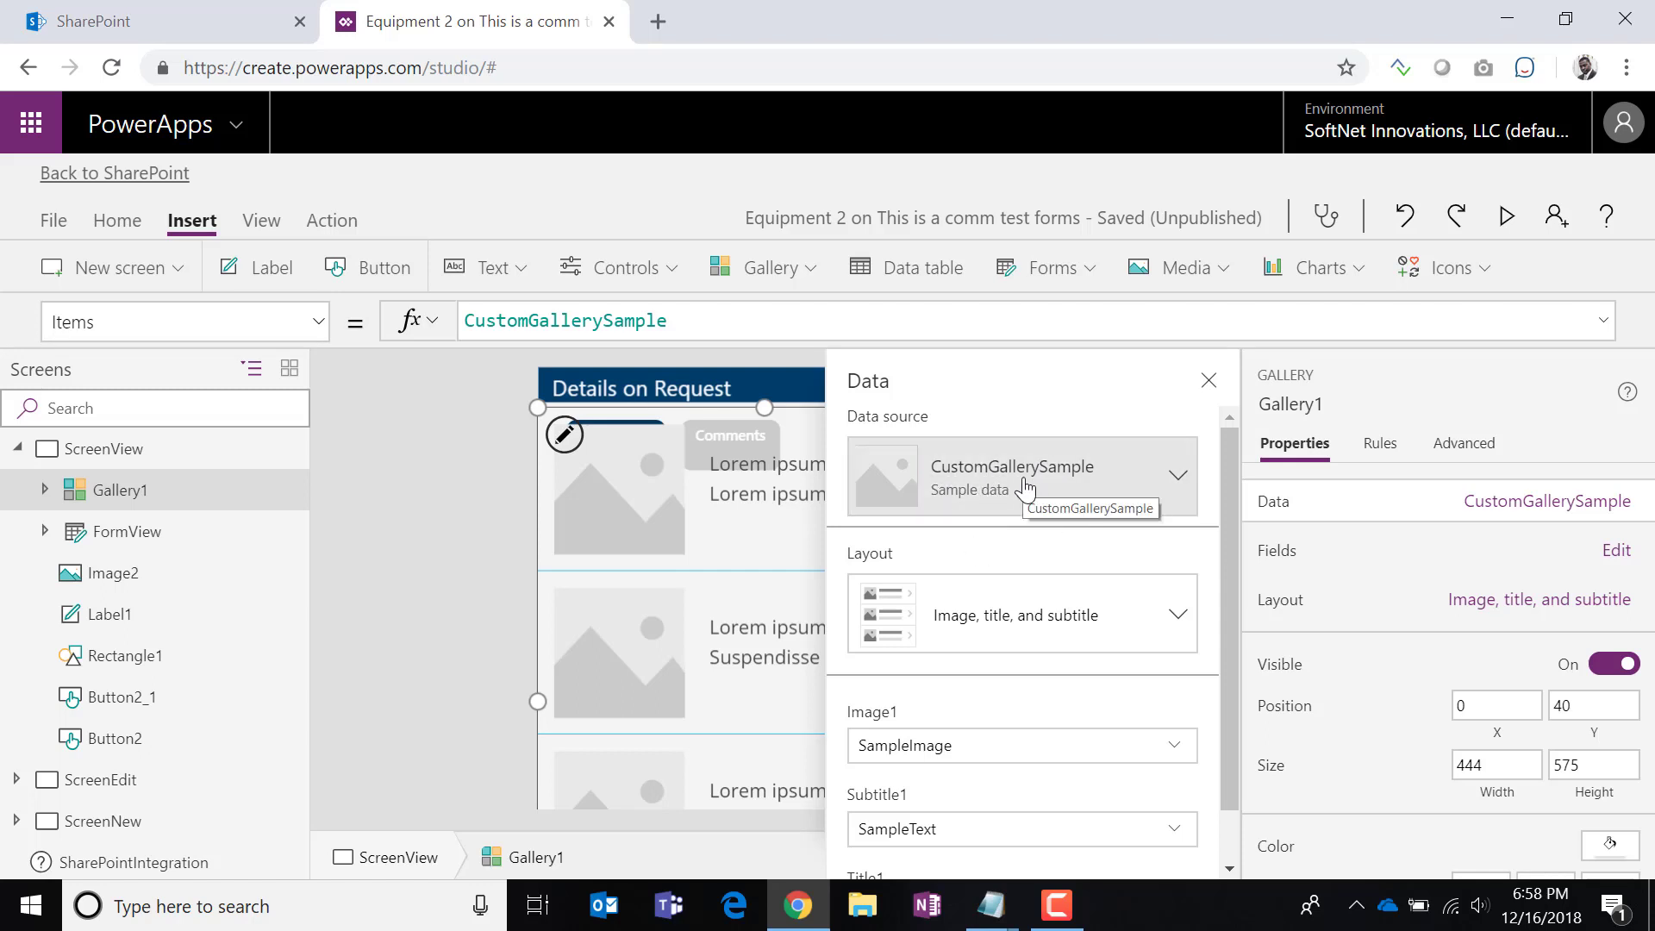
scroll(1023, 743, down, 1)
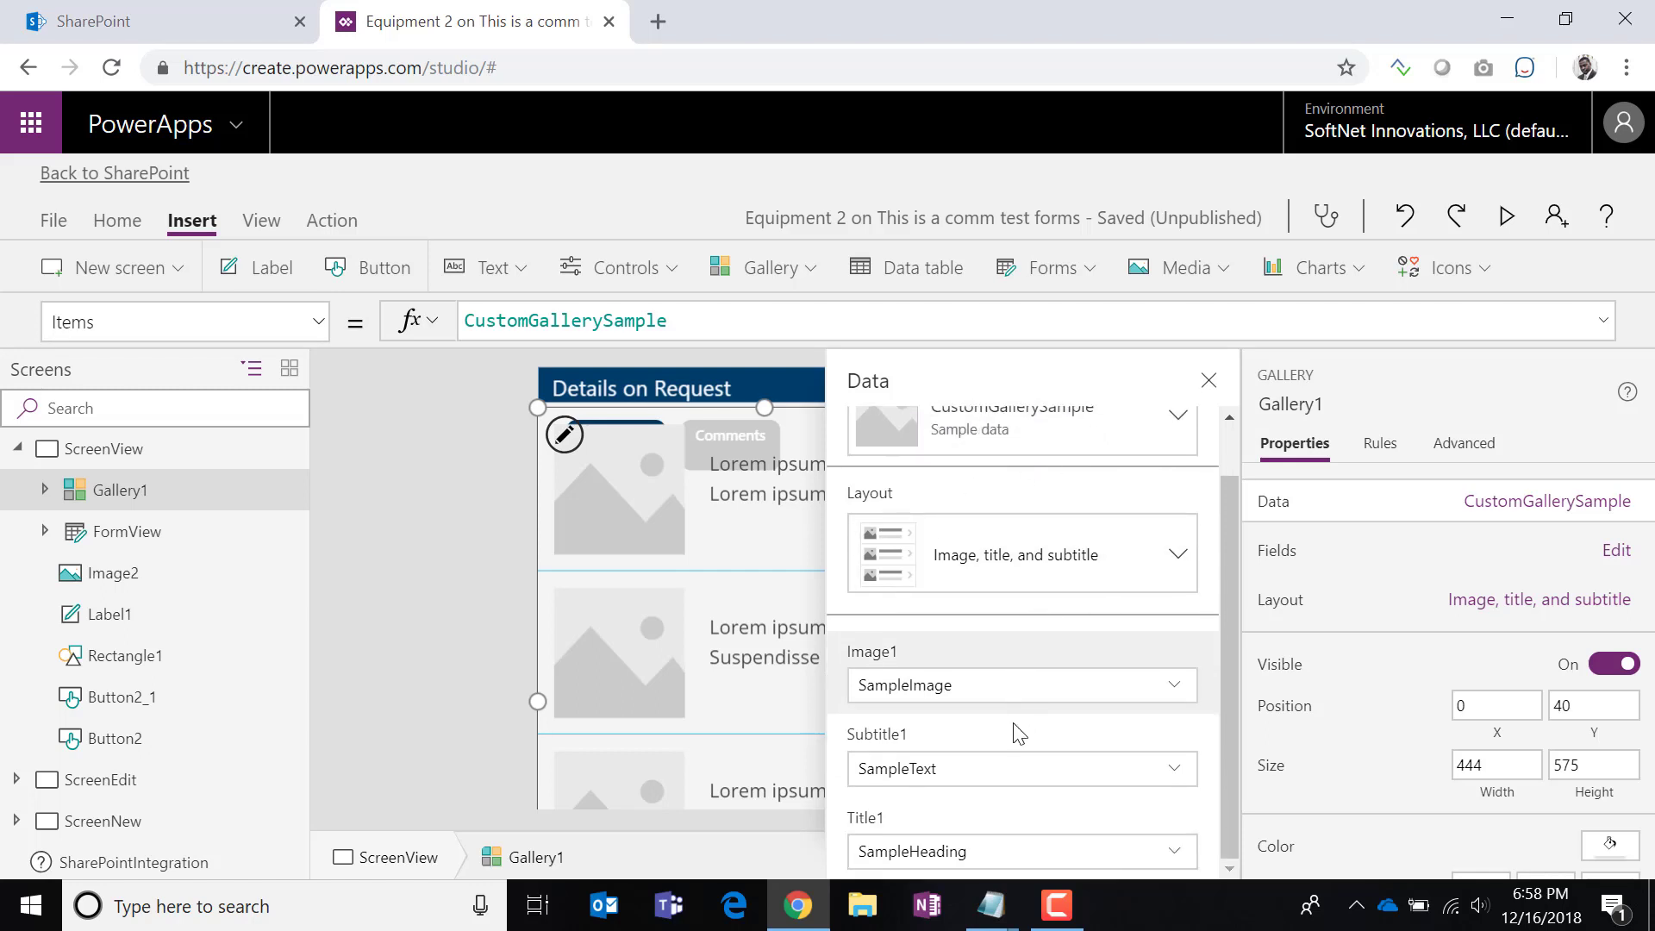
Switch the gallery layout to 'Title, subtitle, and body' and tick its Body1, Subtitle2 and Title2 fields.
click(970, 569)
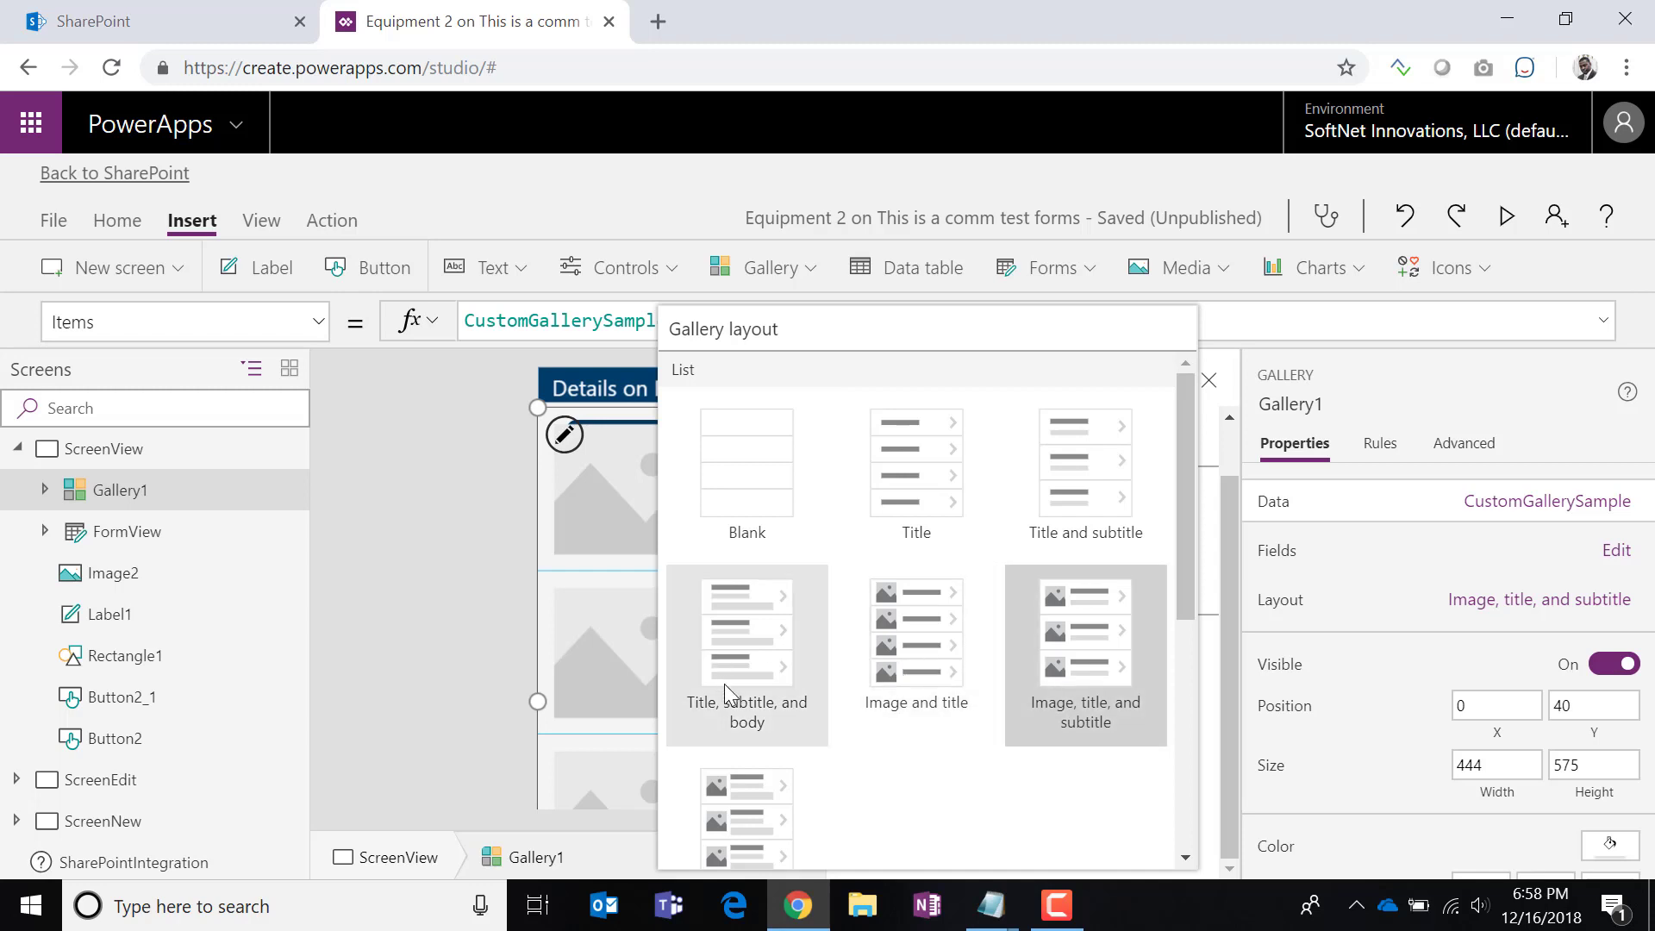
click(746, 705)
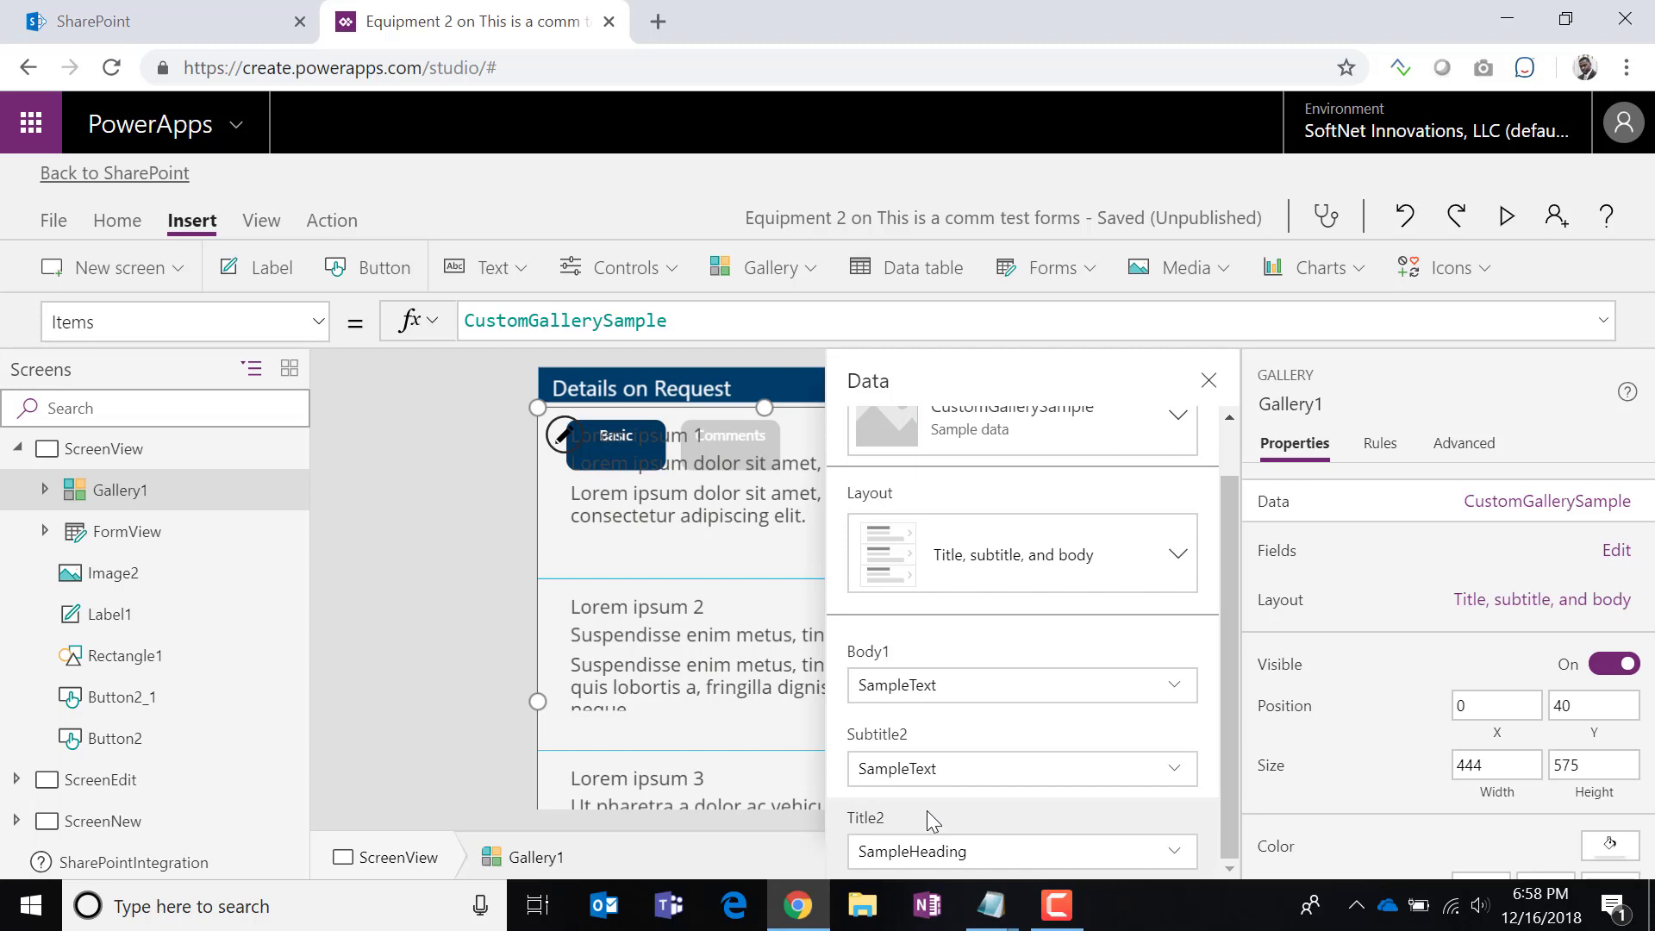
click(924, 652)
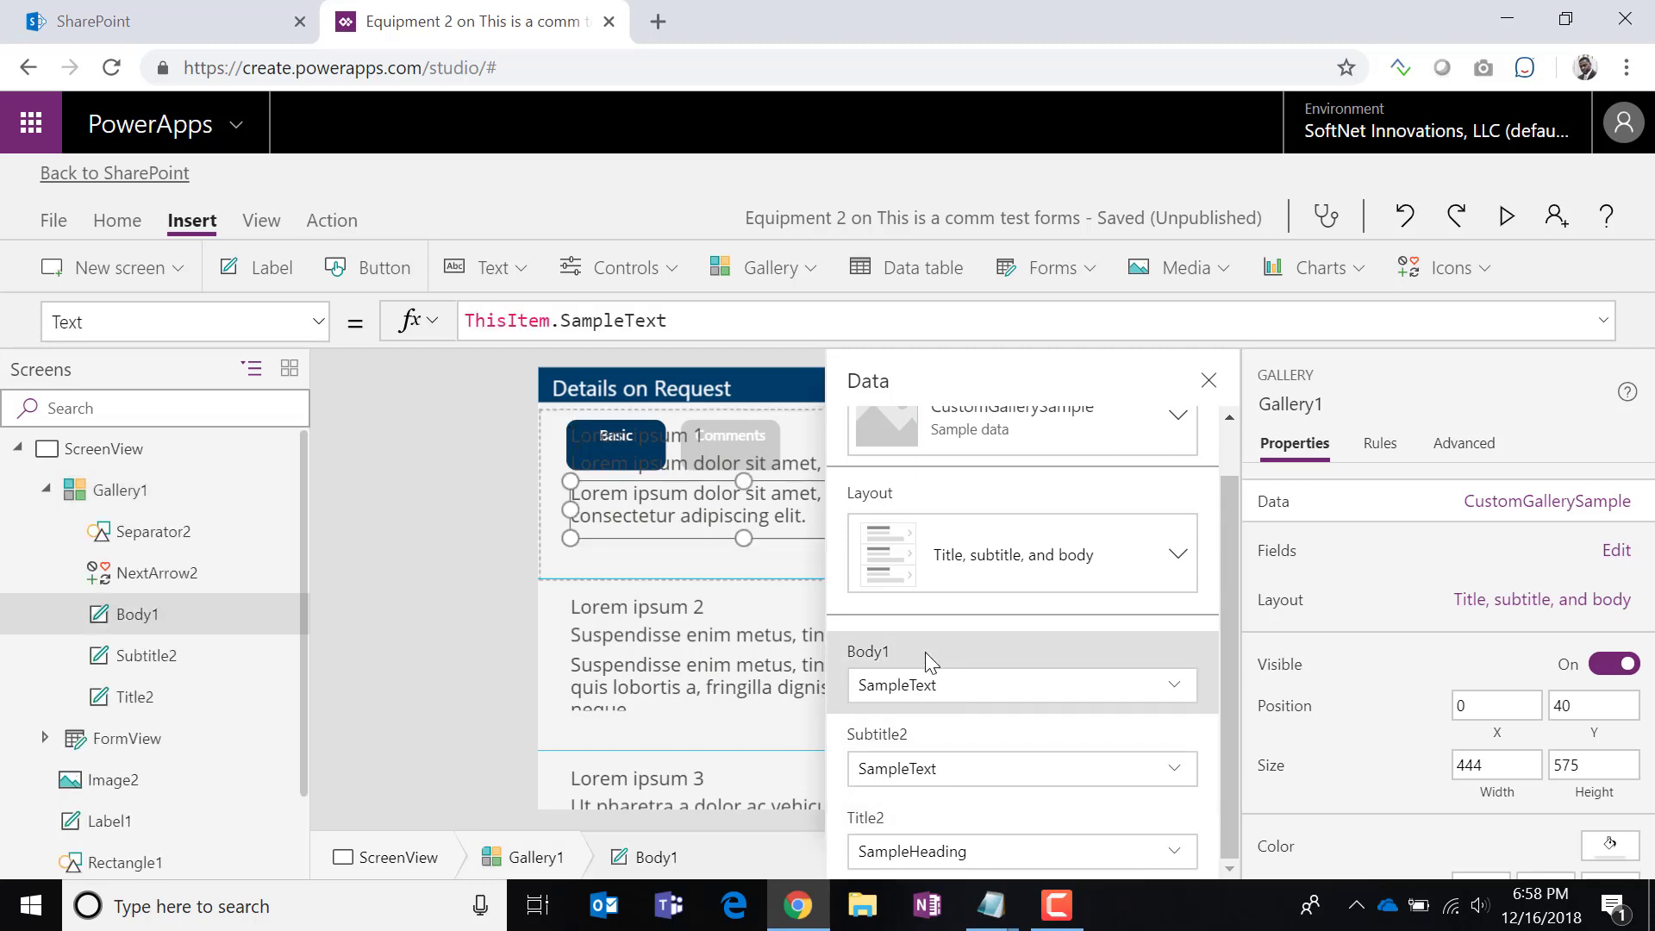
click(907, 729)
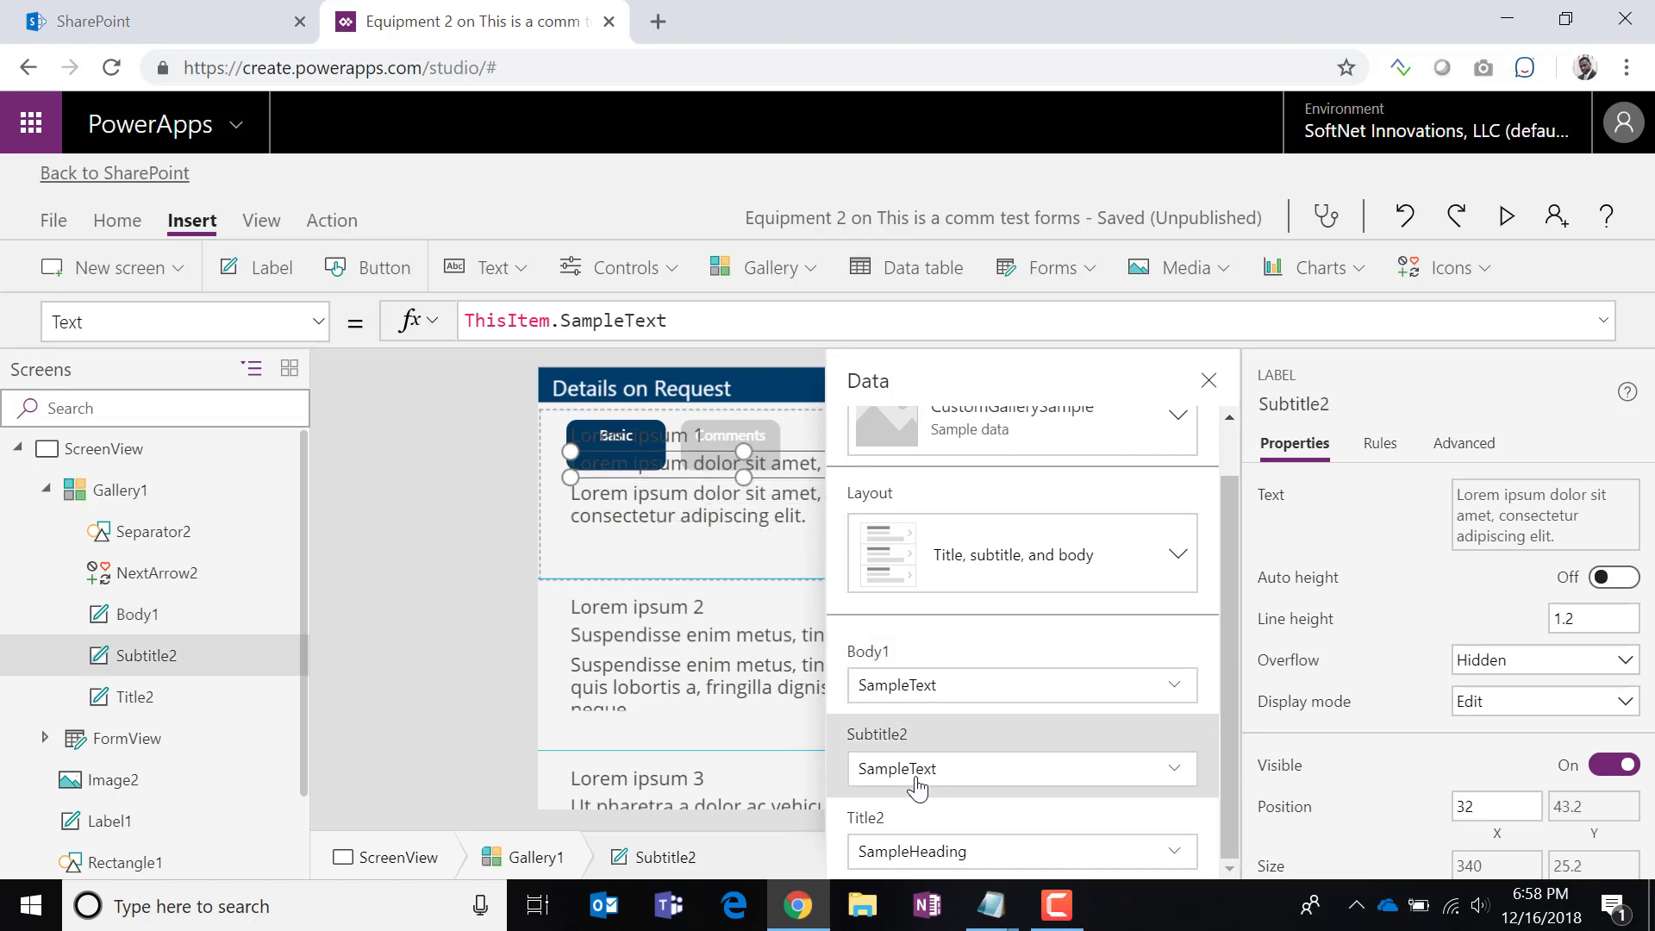
click(866, 819)
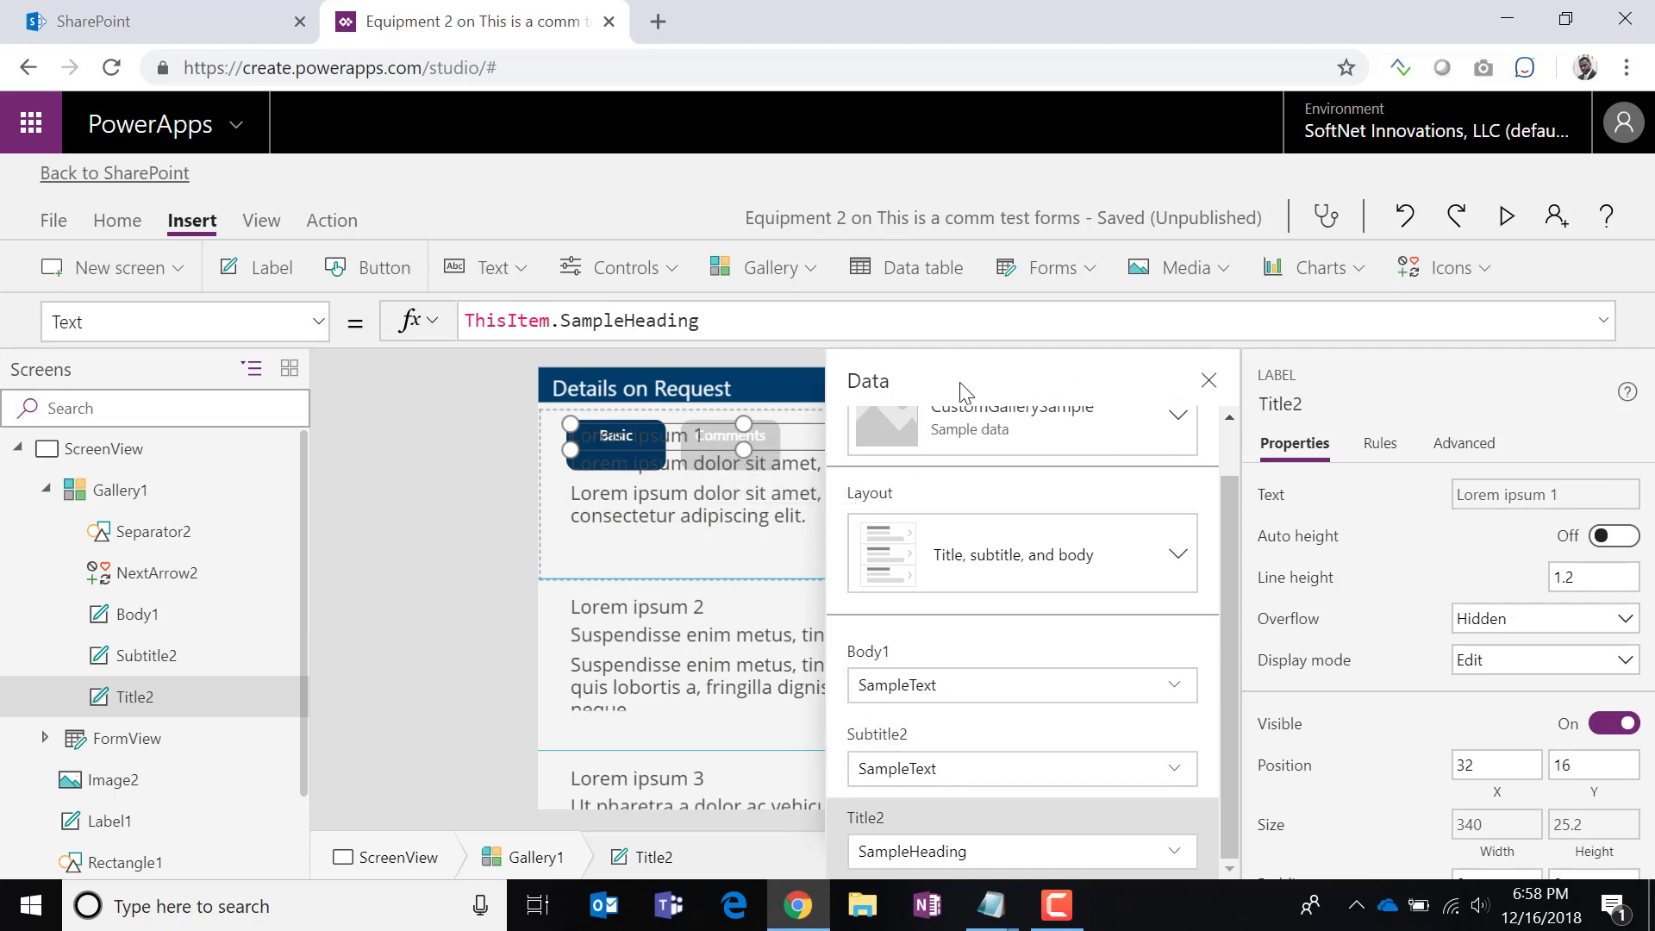
scroll(1047, 543, up, 1)
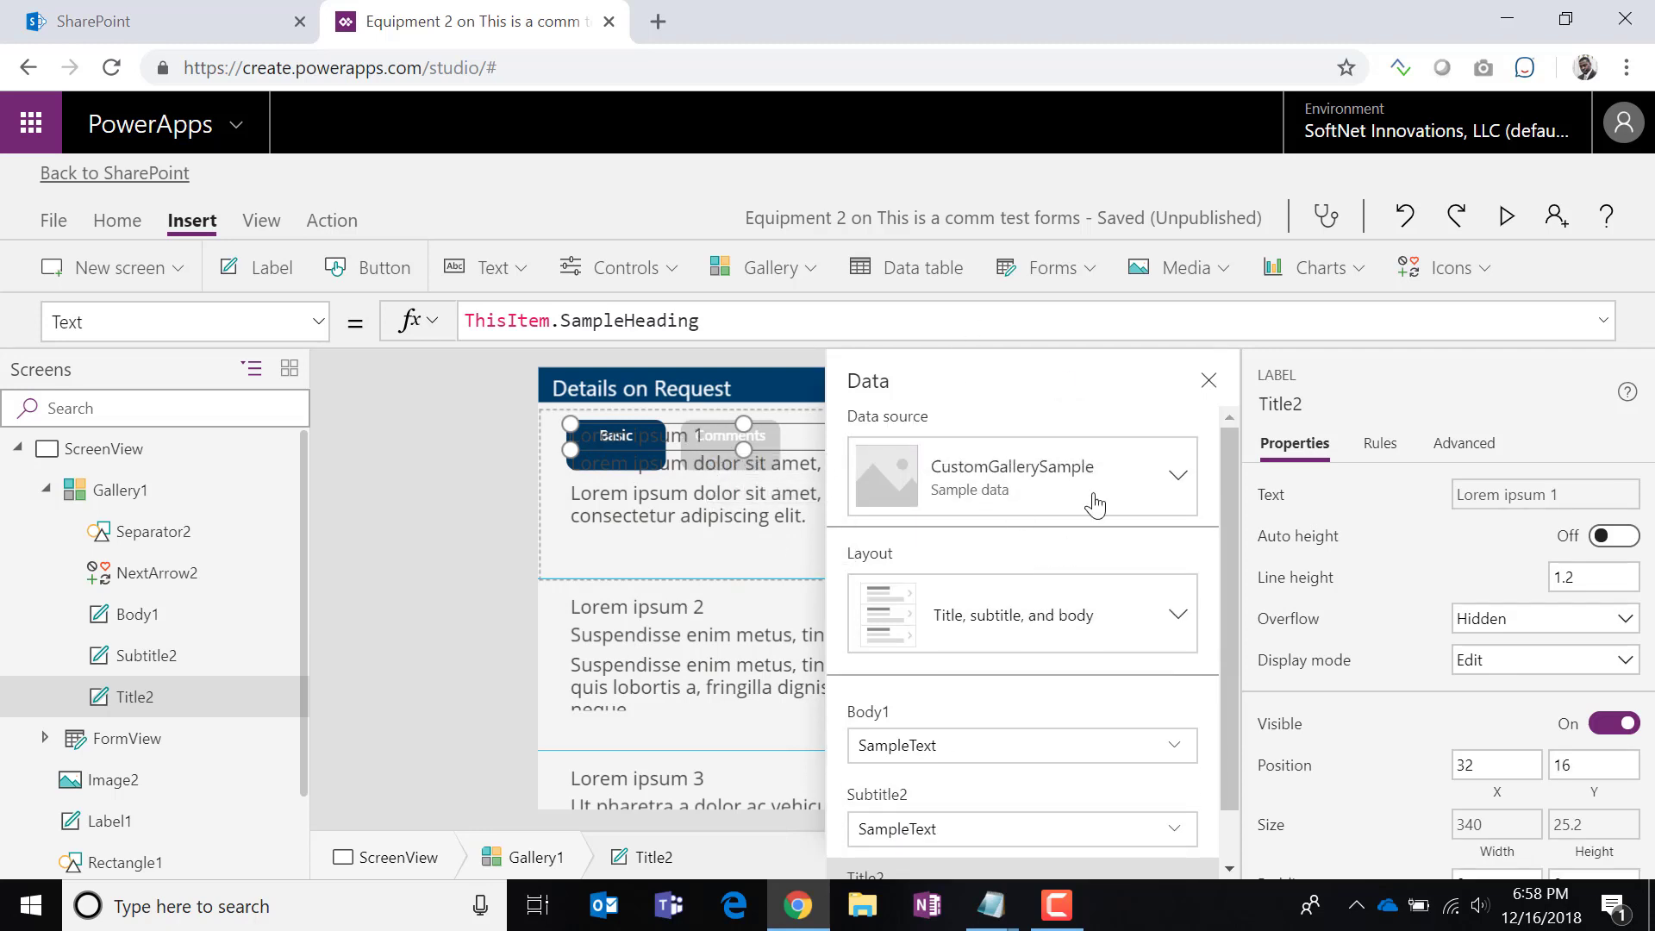
Start adding a SharePoint data source for the gallery, then open the File save page.
click(993, 498)
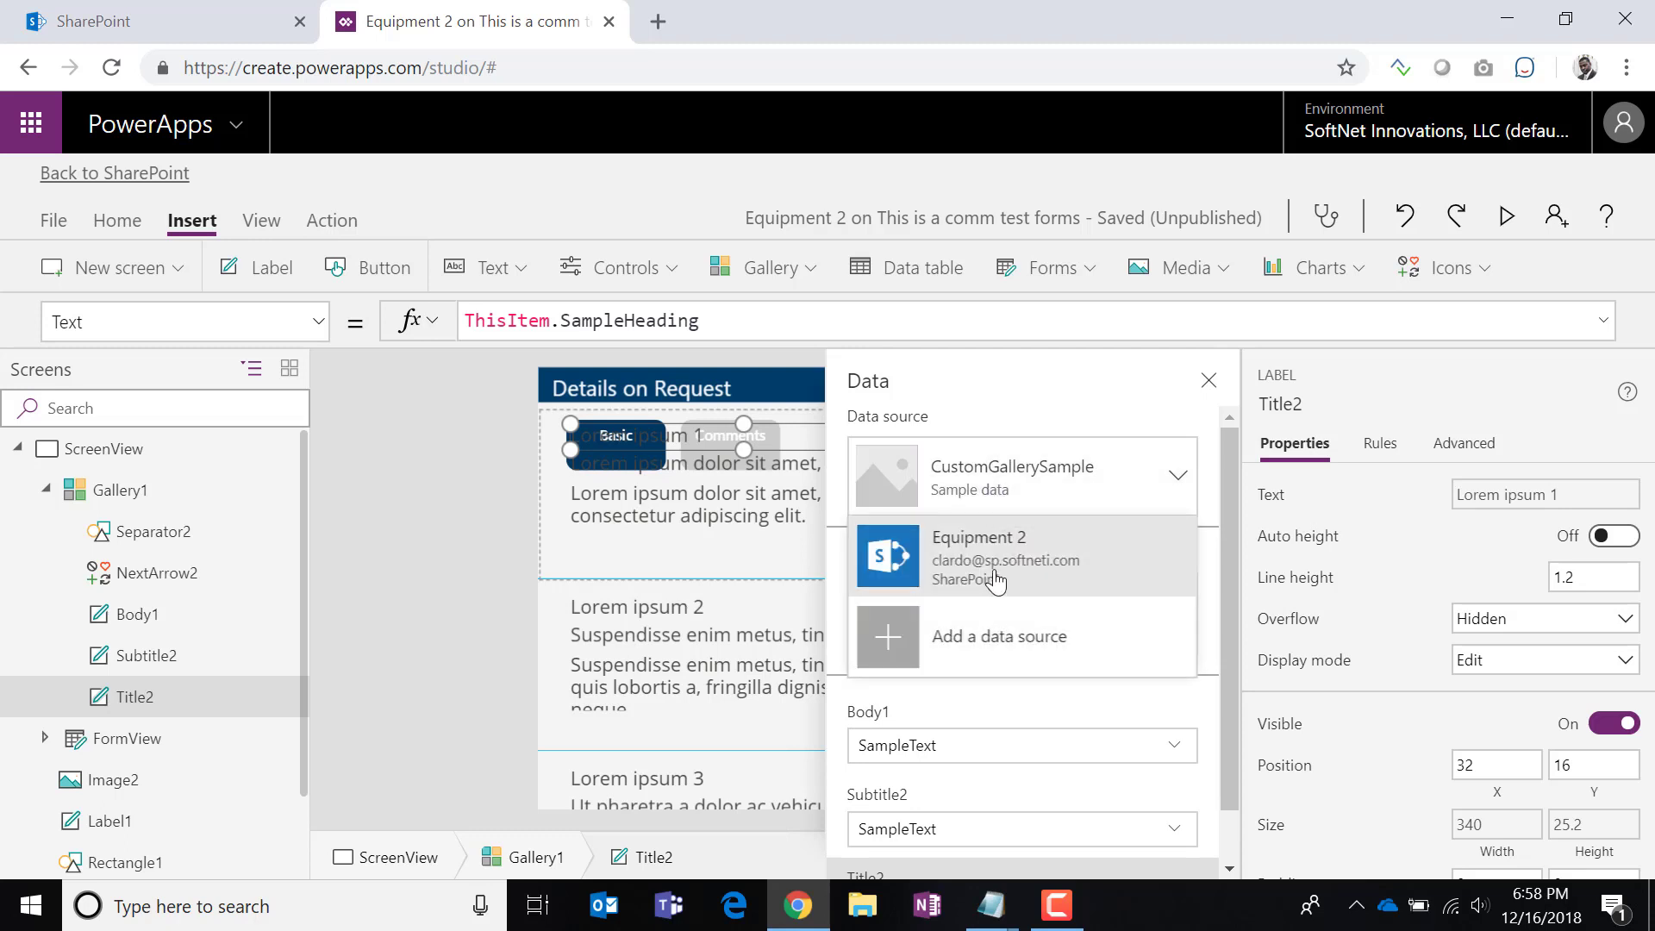
click(974, 644)
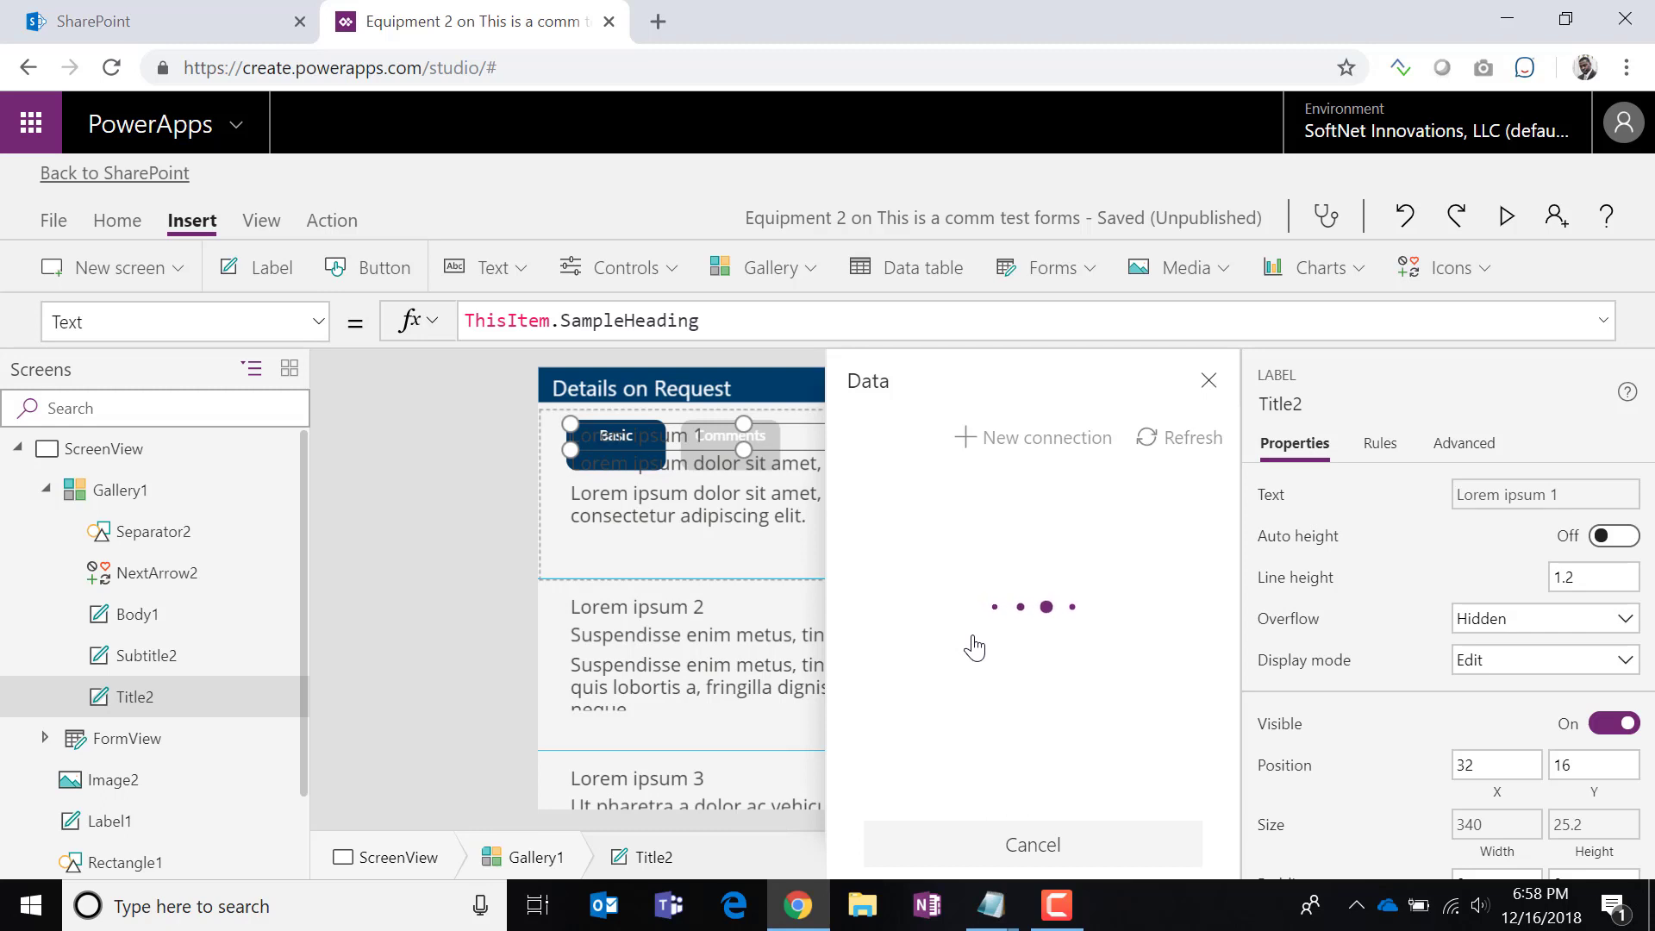
scroll(1026, 625, down, 3)
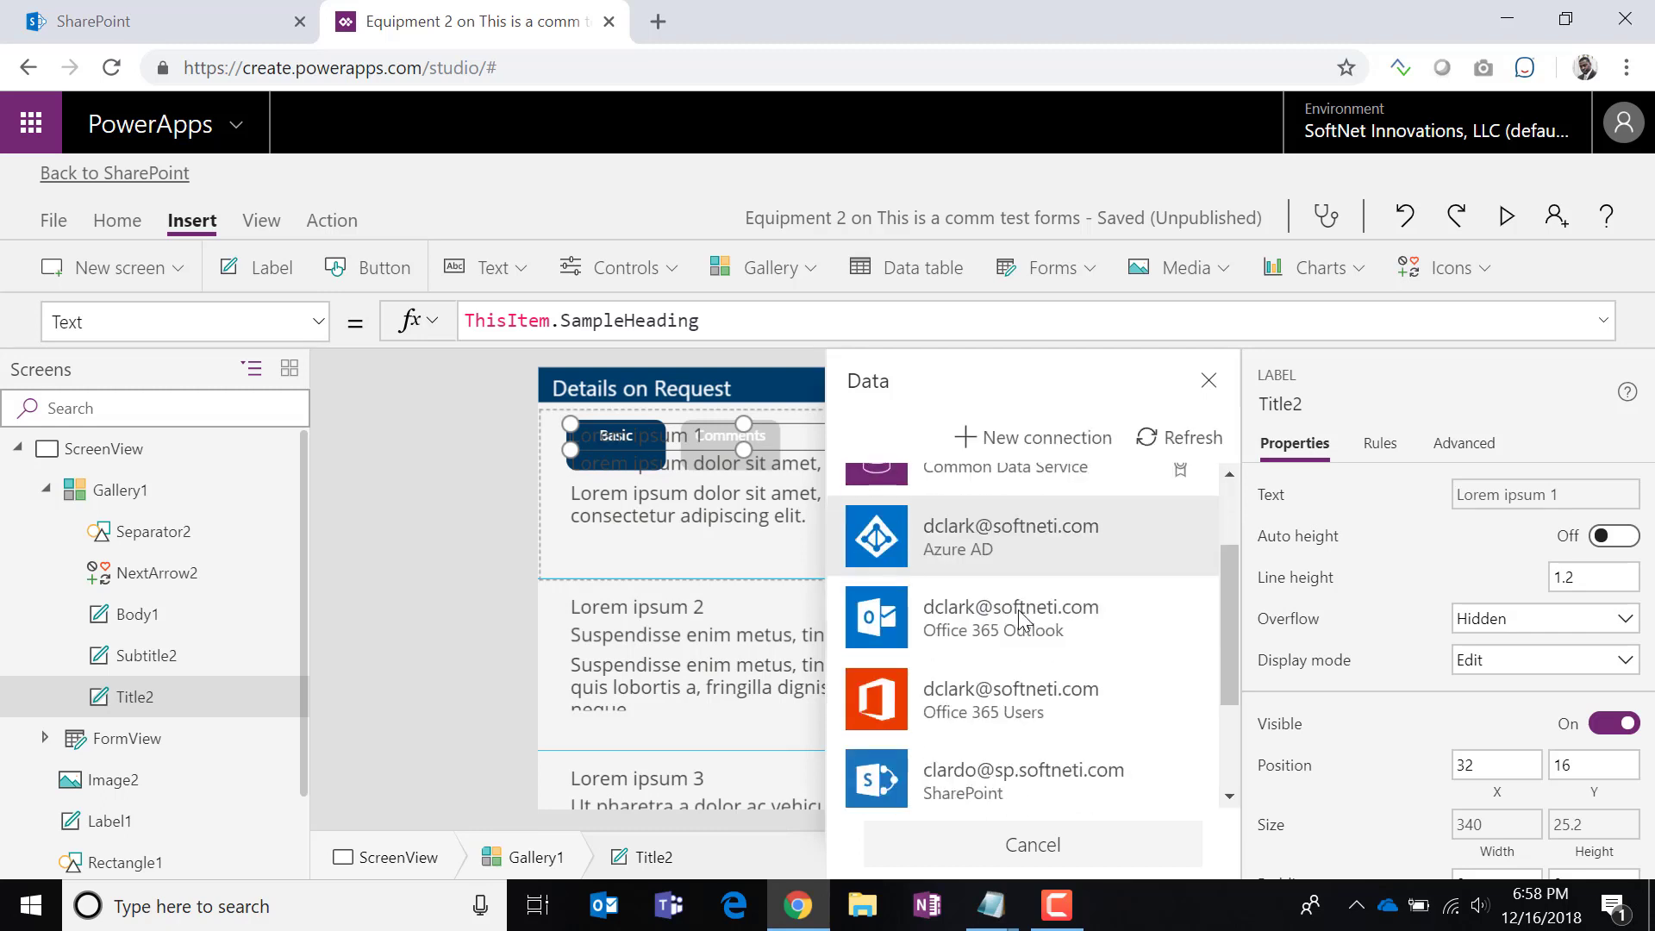
scroll(1022, 619, down, 3)
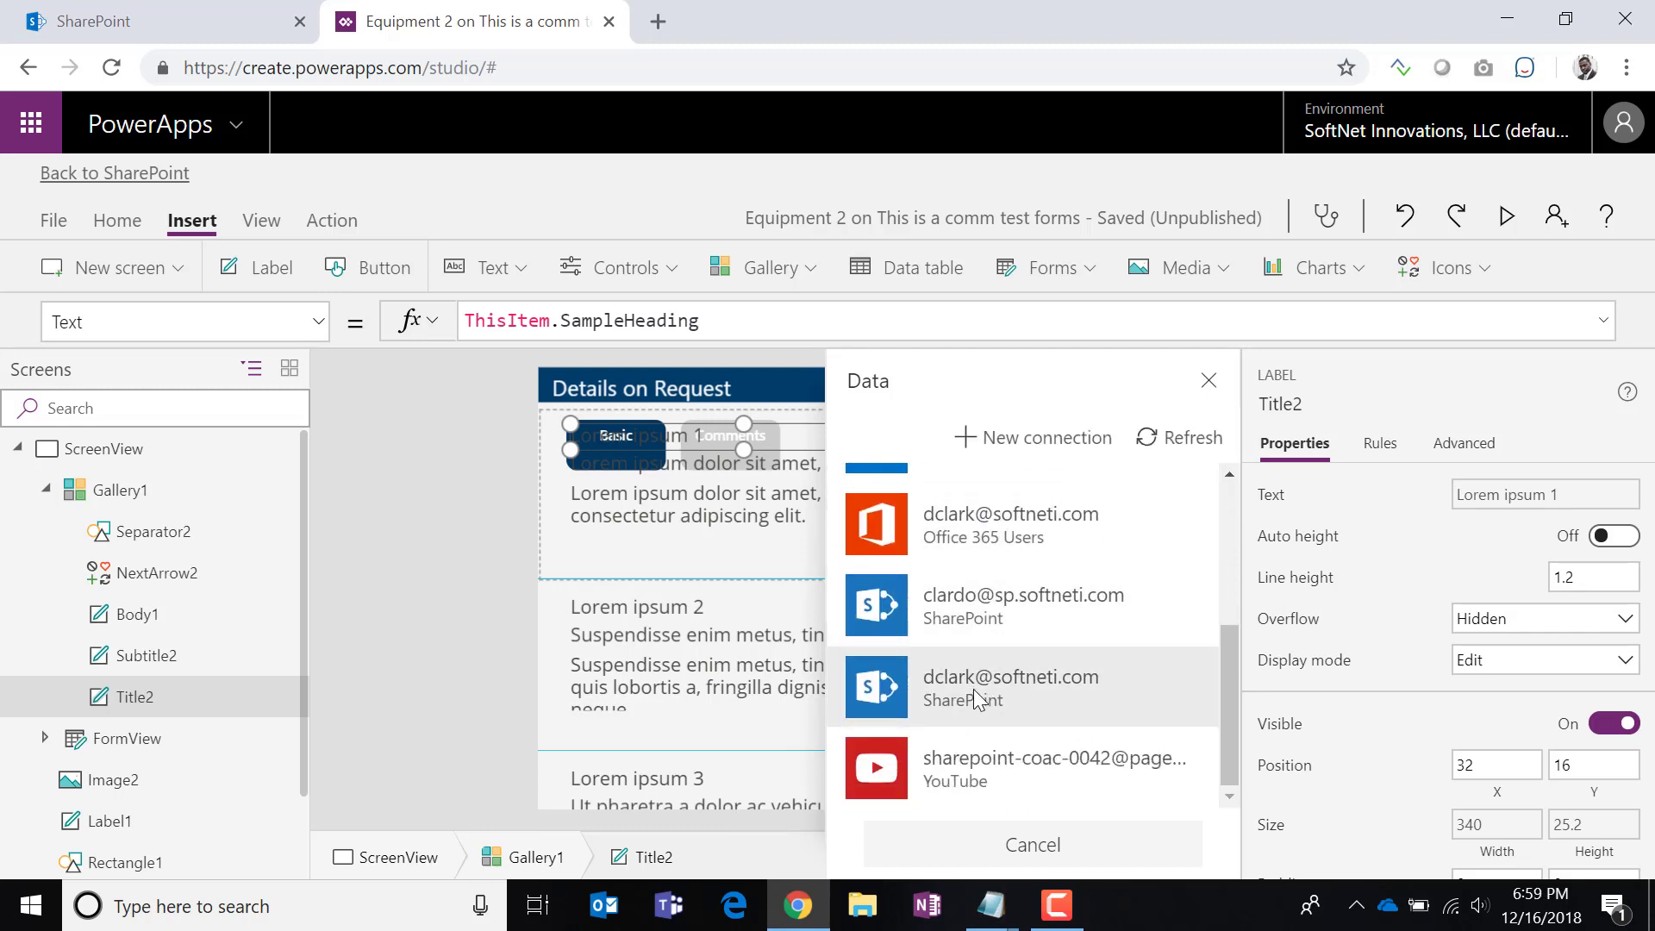
click(977, 695)
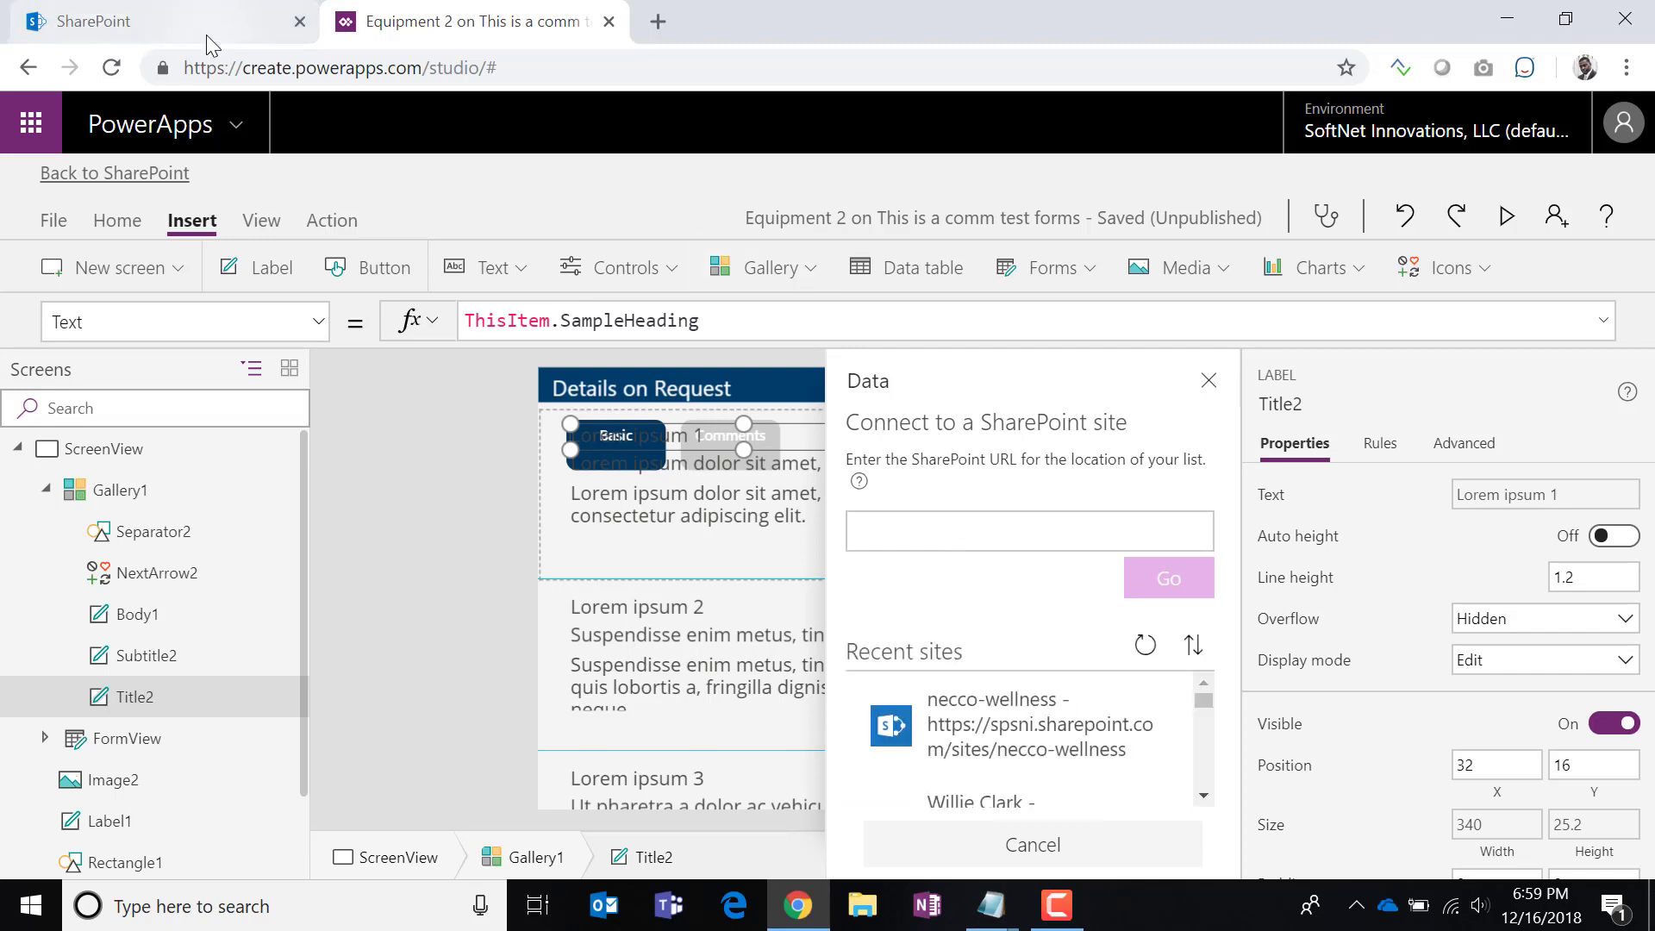
click(55, 222)
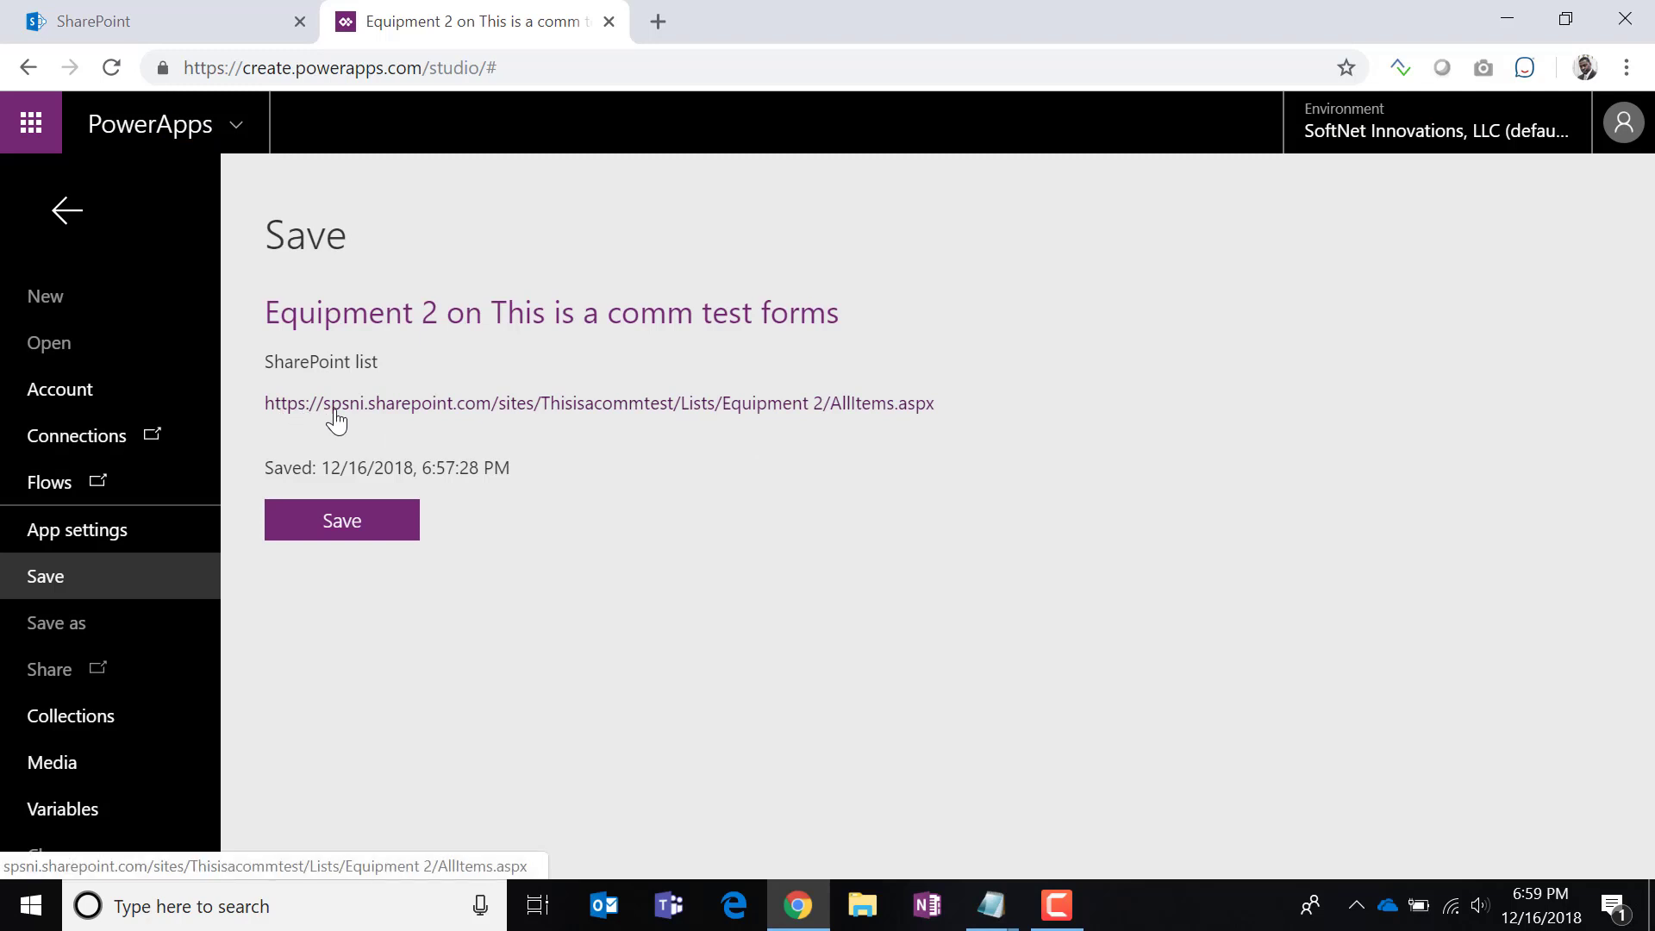
Open the Equipment 2 list in a new tab and copy its site address up to Thisisacommtest.
click(509, 405)
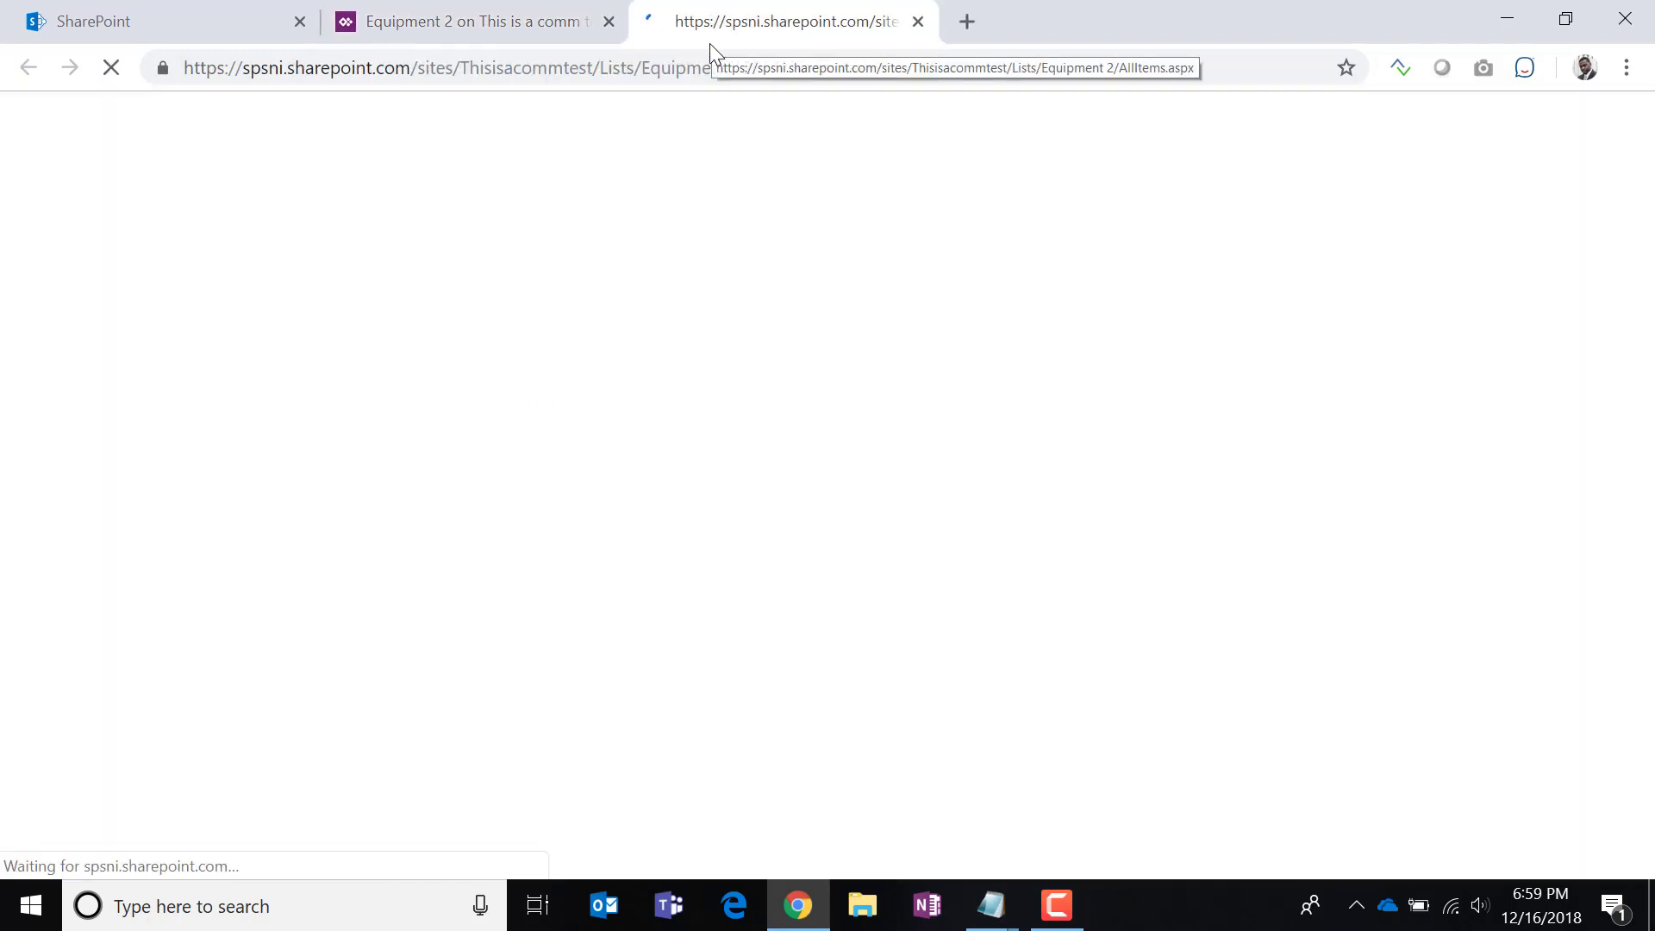
click(586, 67)
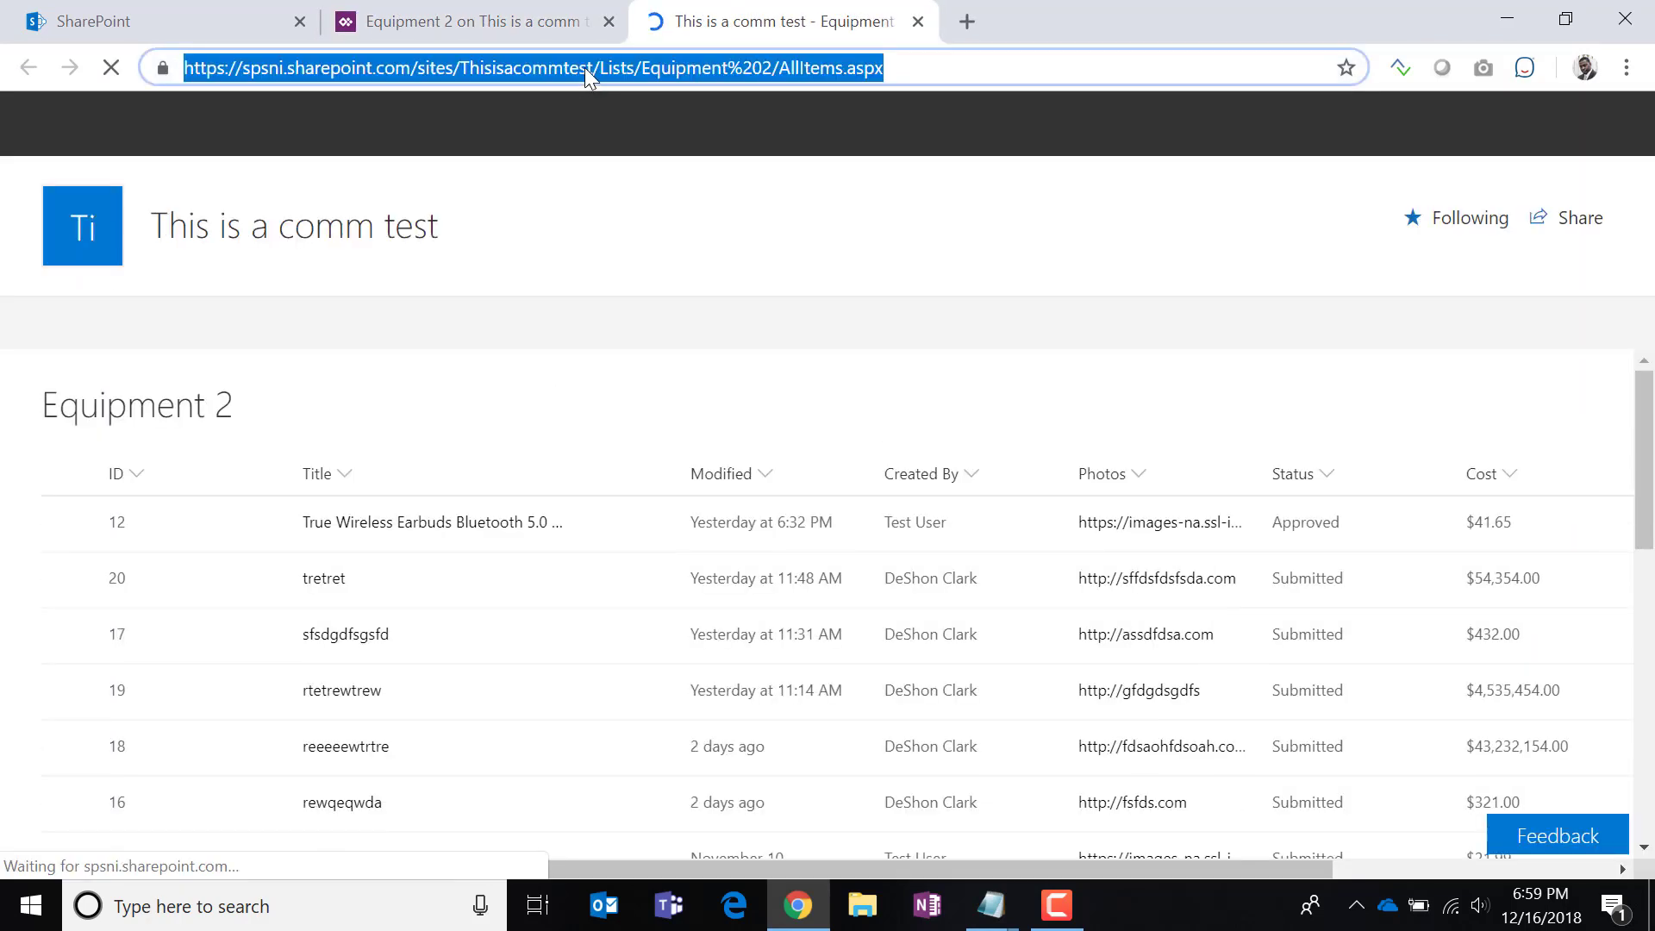
click(594, 69)
drag(594, 68, 83, 74)
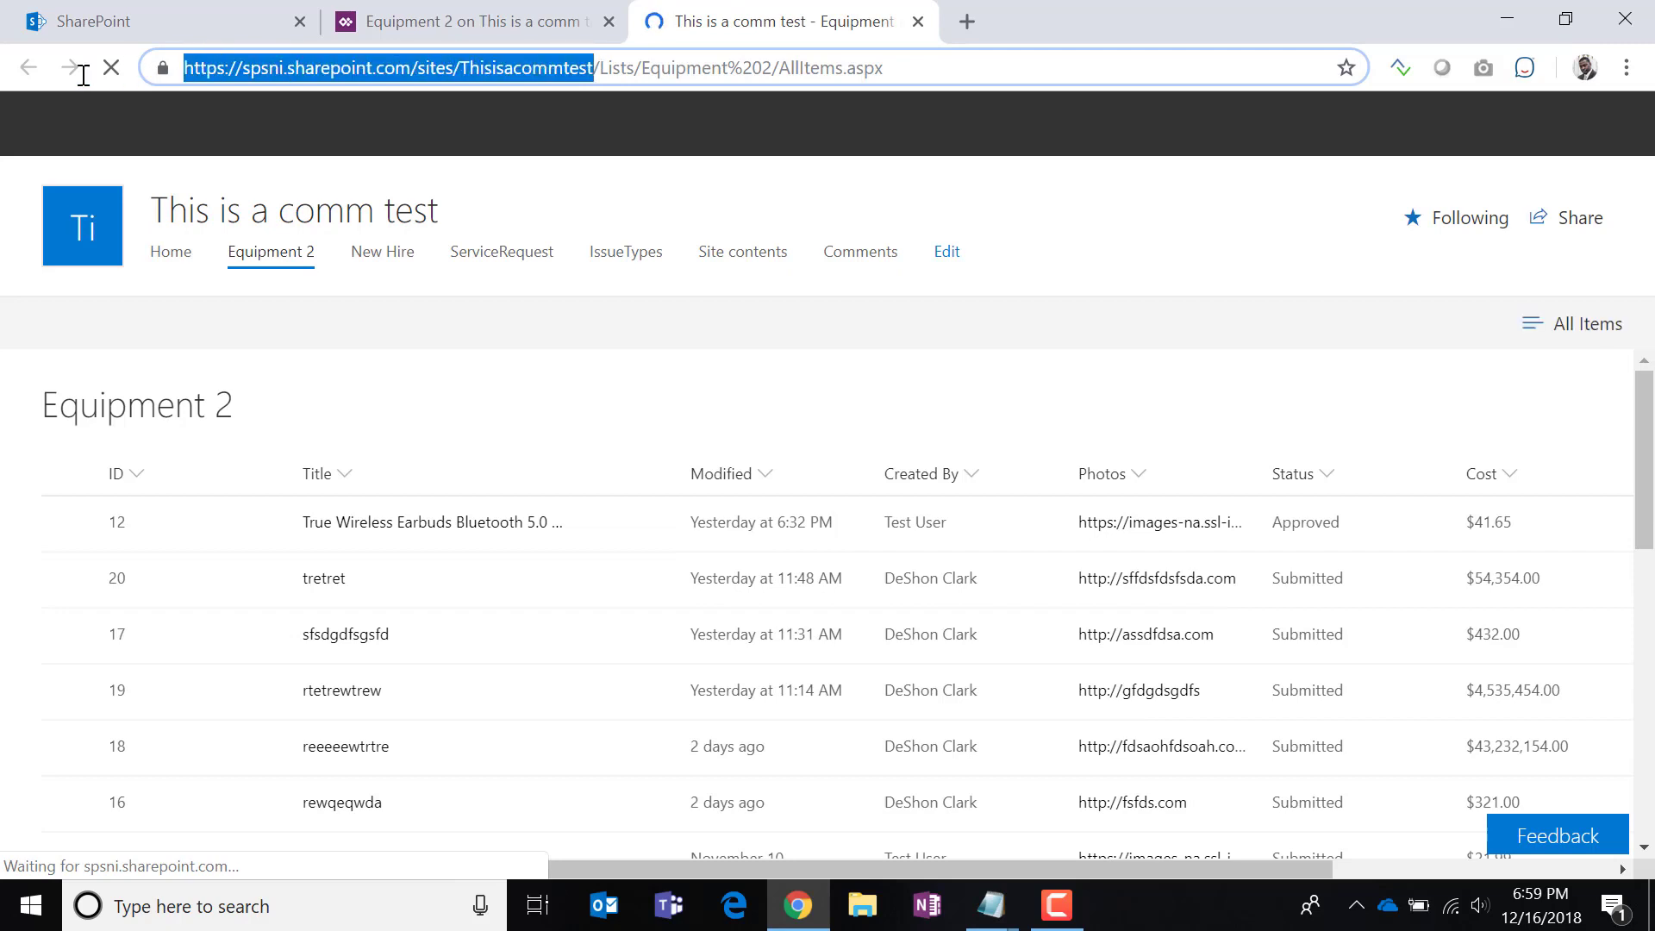
right_click(366, 72)
click(414, 211)
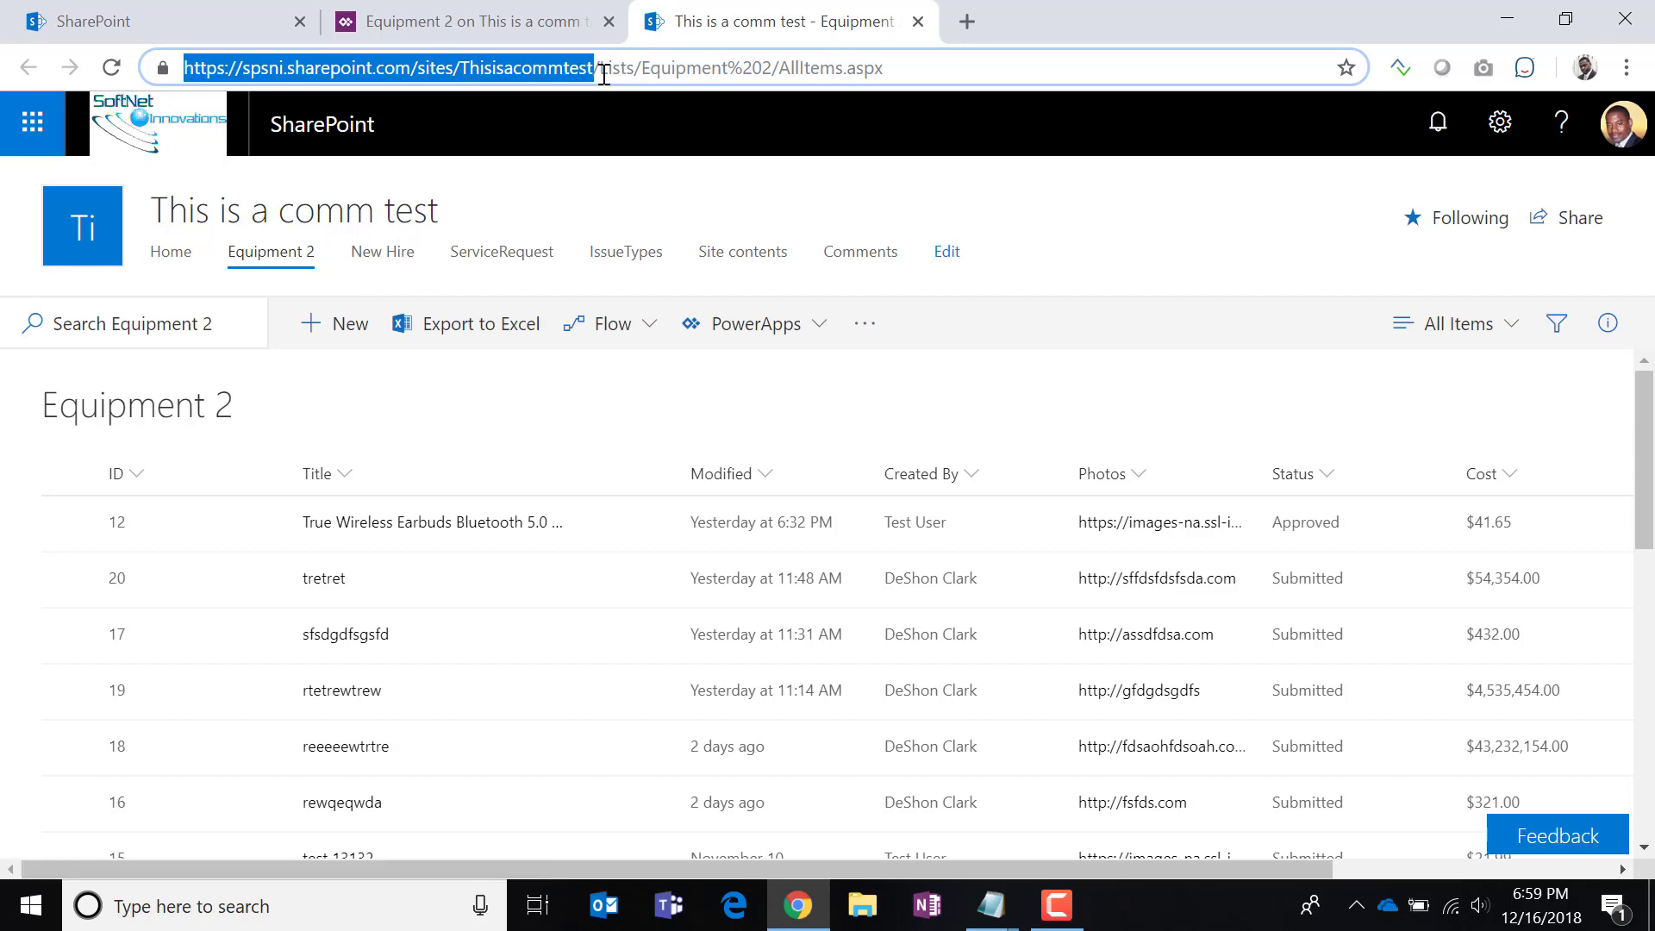
click(533, 28)
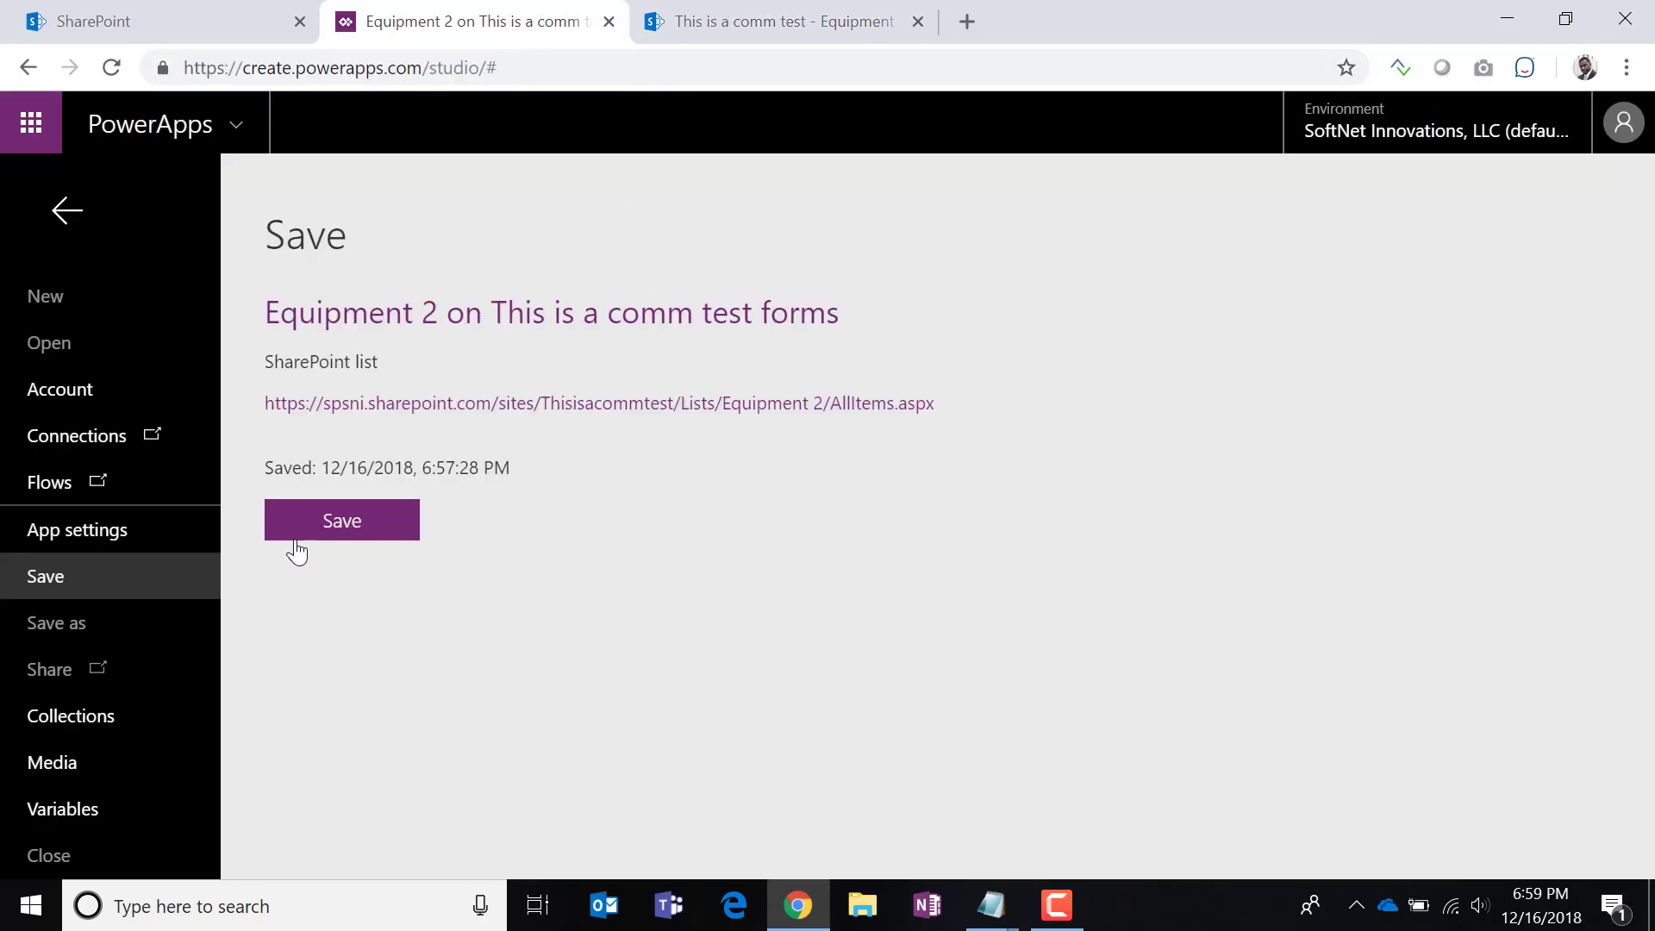
Paste the copied site address, load its lists, and connect the Comments list to the gallery.
click(67, 210)
click(976, 517)
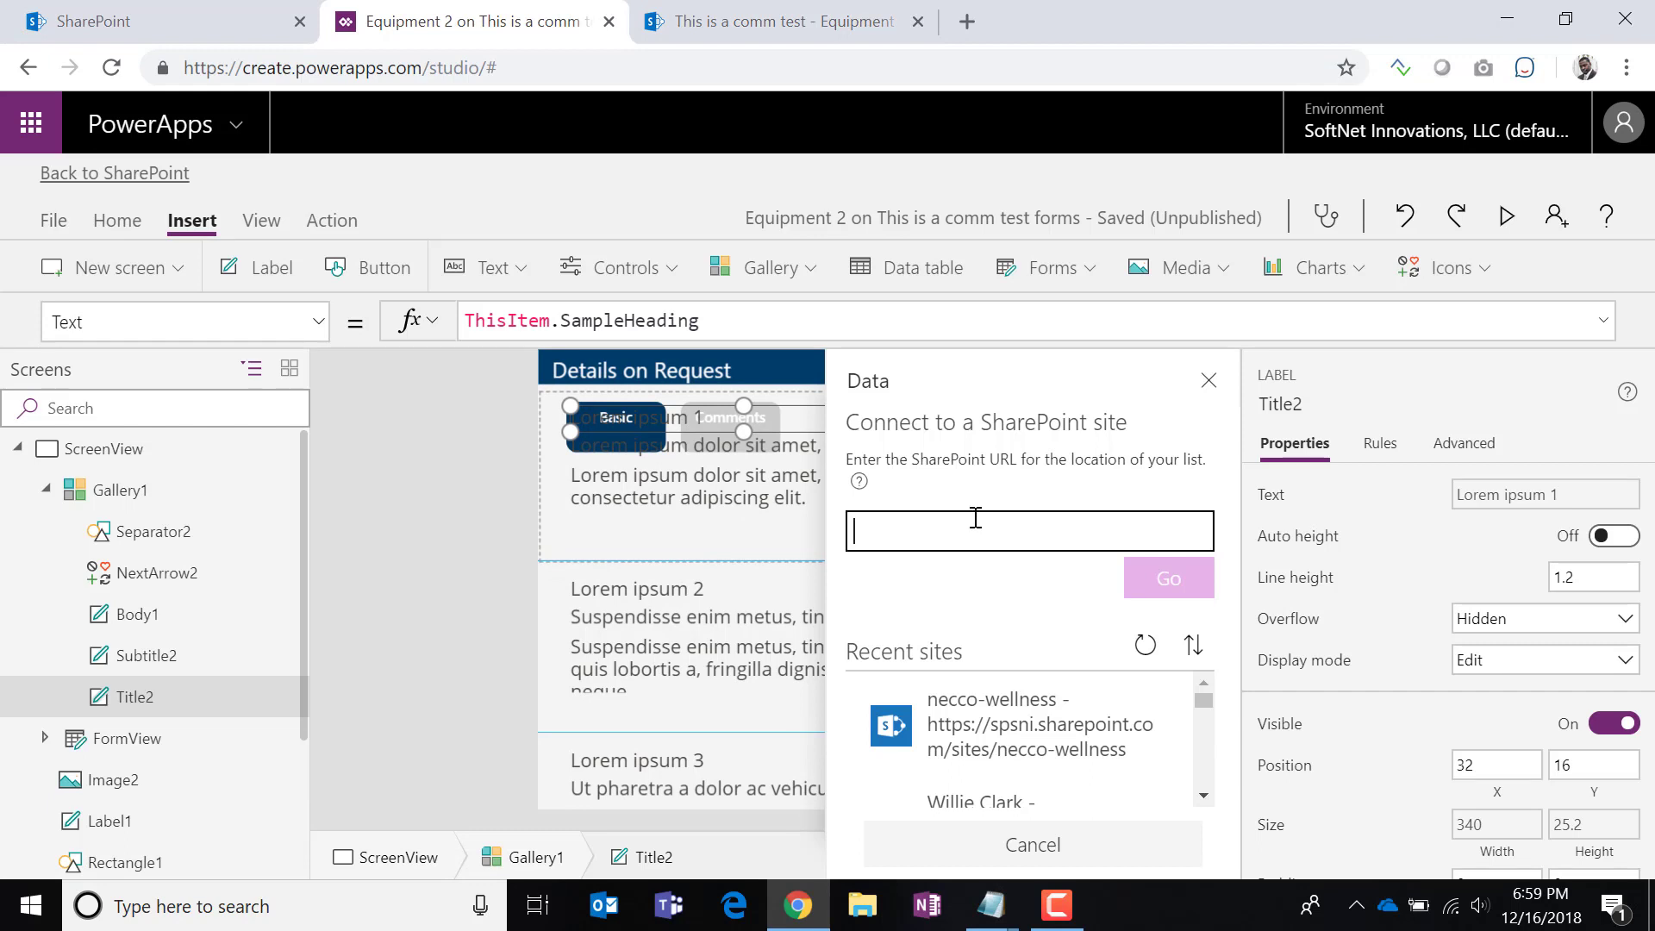
key(ctrl+v)
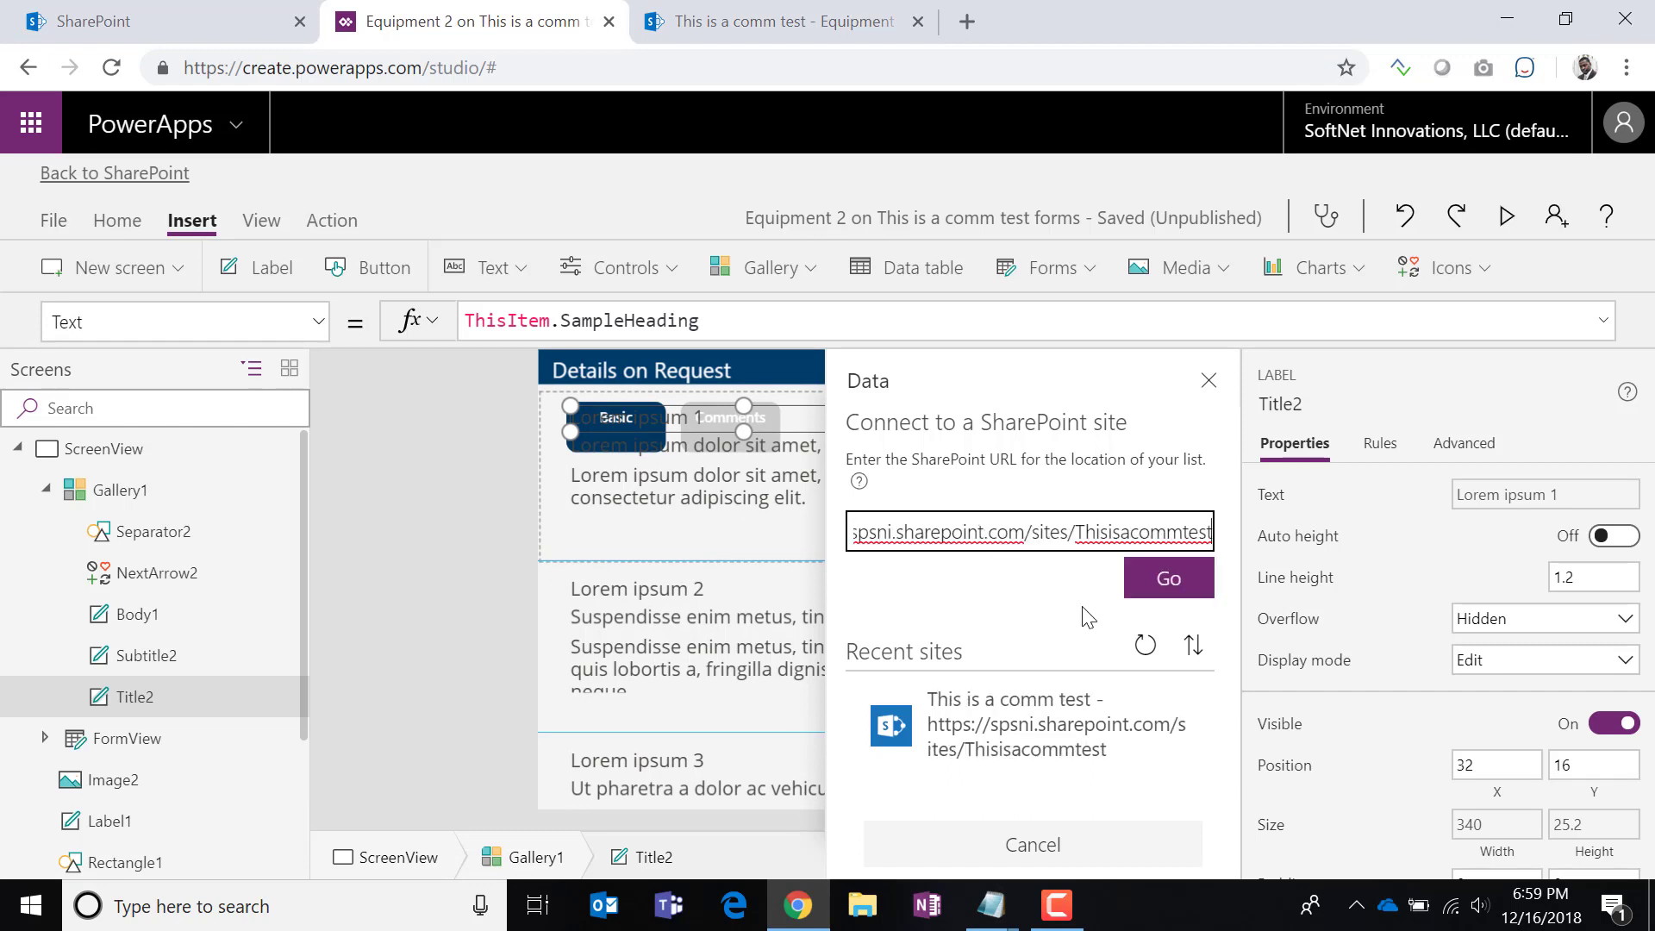
click(1139, 588)
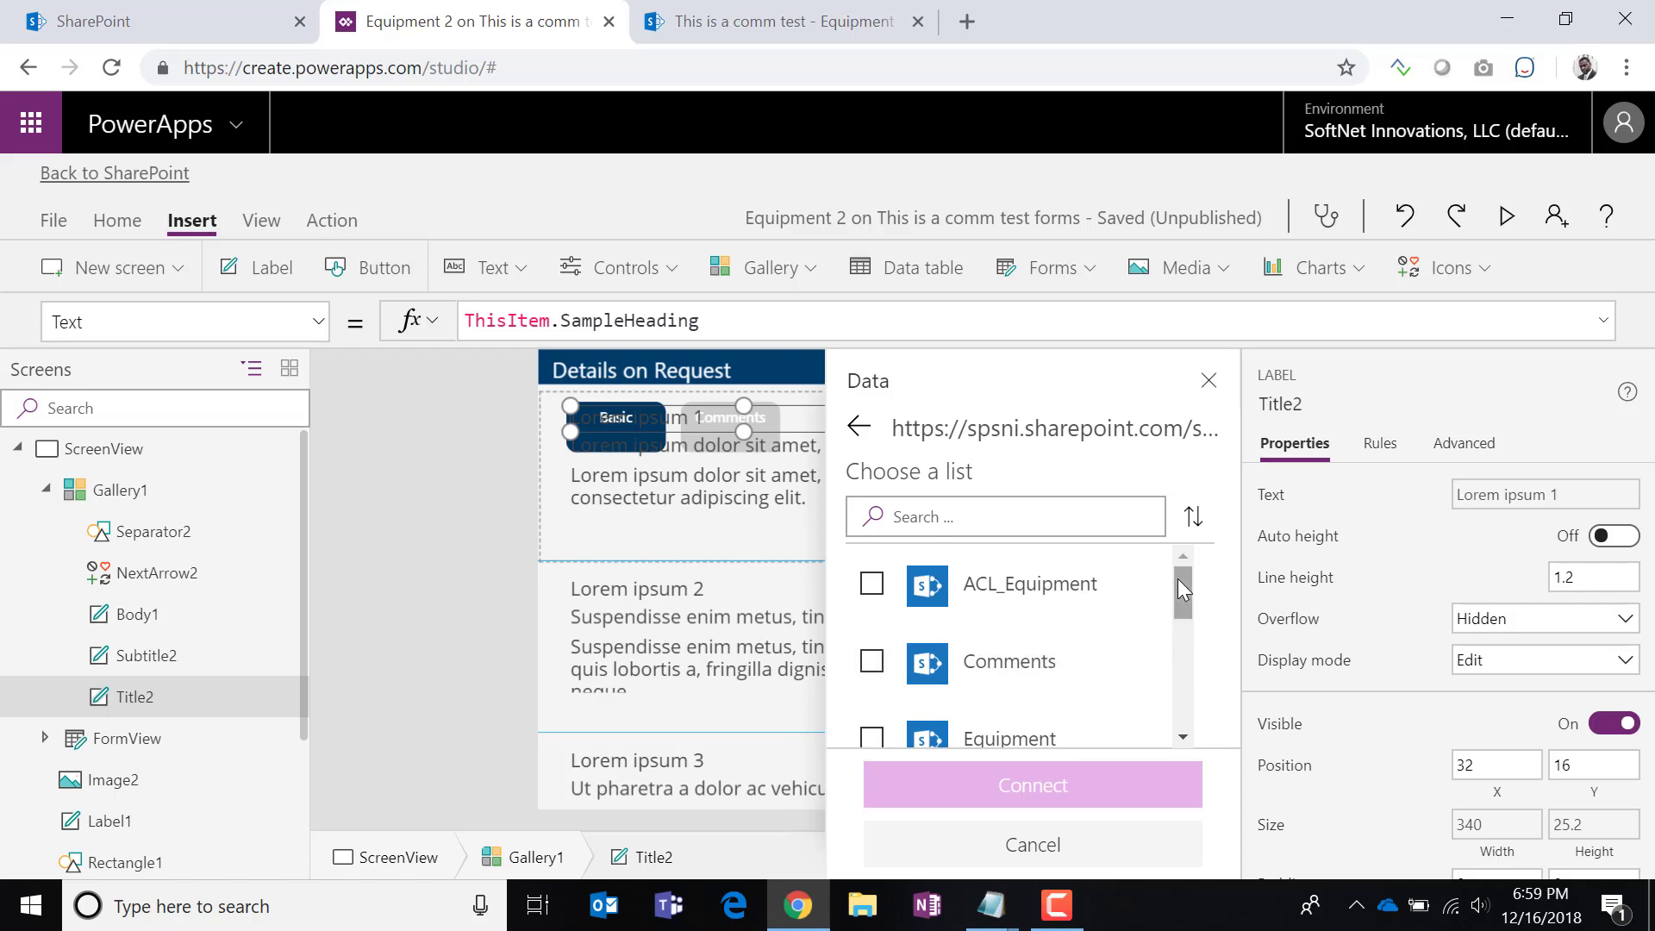
mouse_move(1177, 586)
mouse_down()
mouse_move(1161, 715)
mouse_move(1169, 592)
mouse_up()
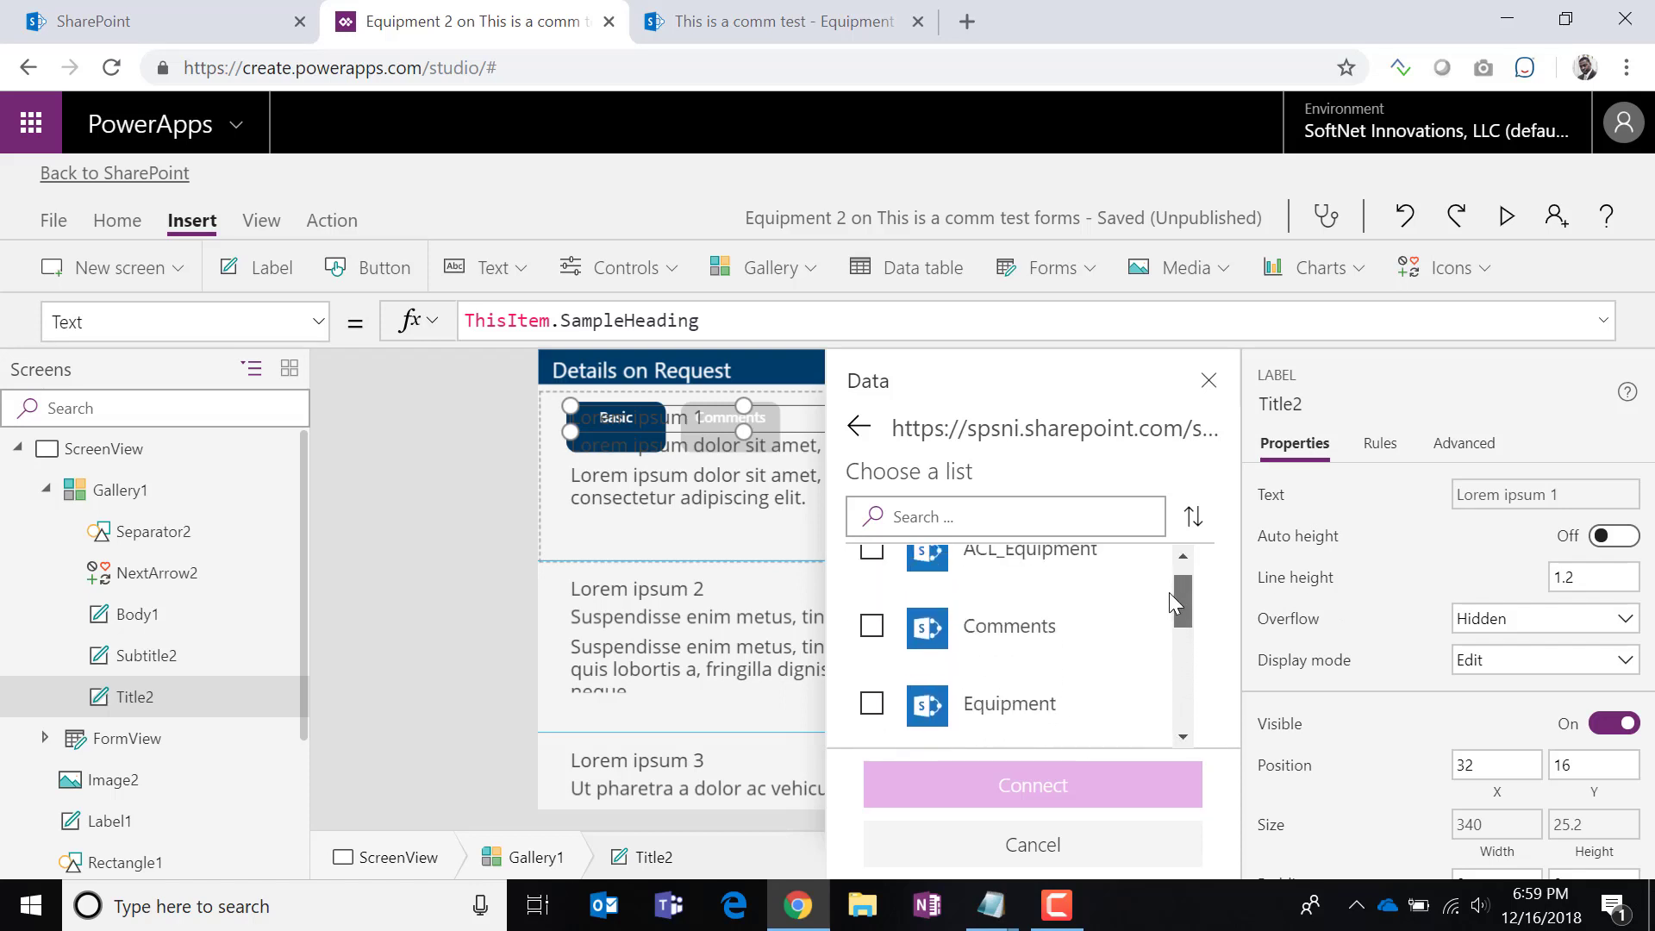
click(872, 629)
click(1022, 781)
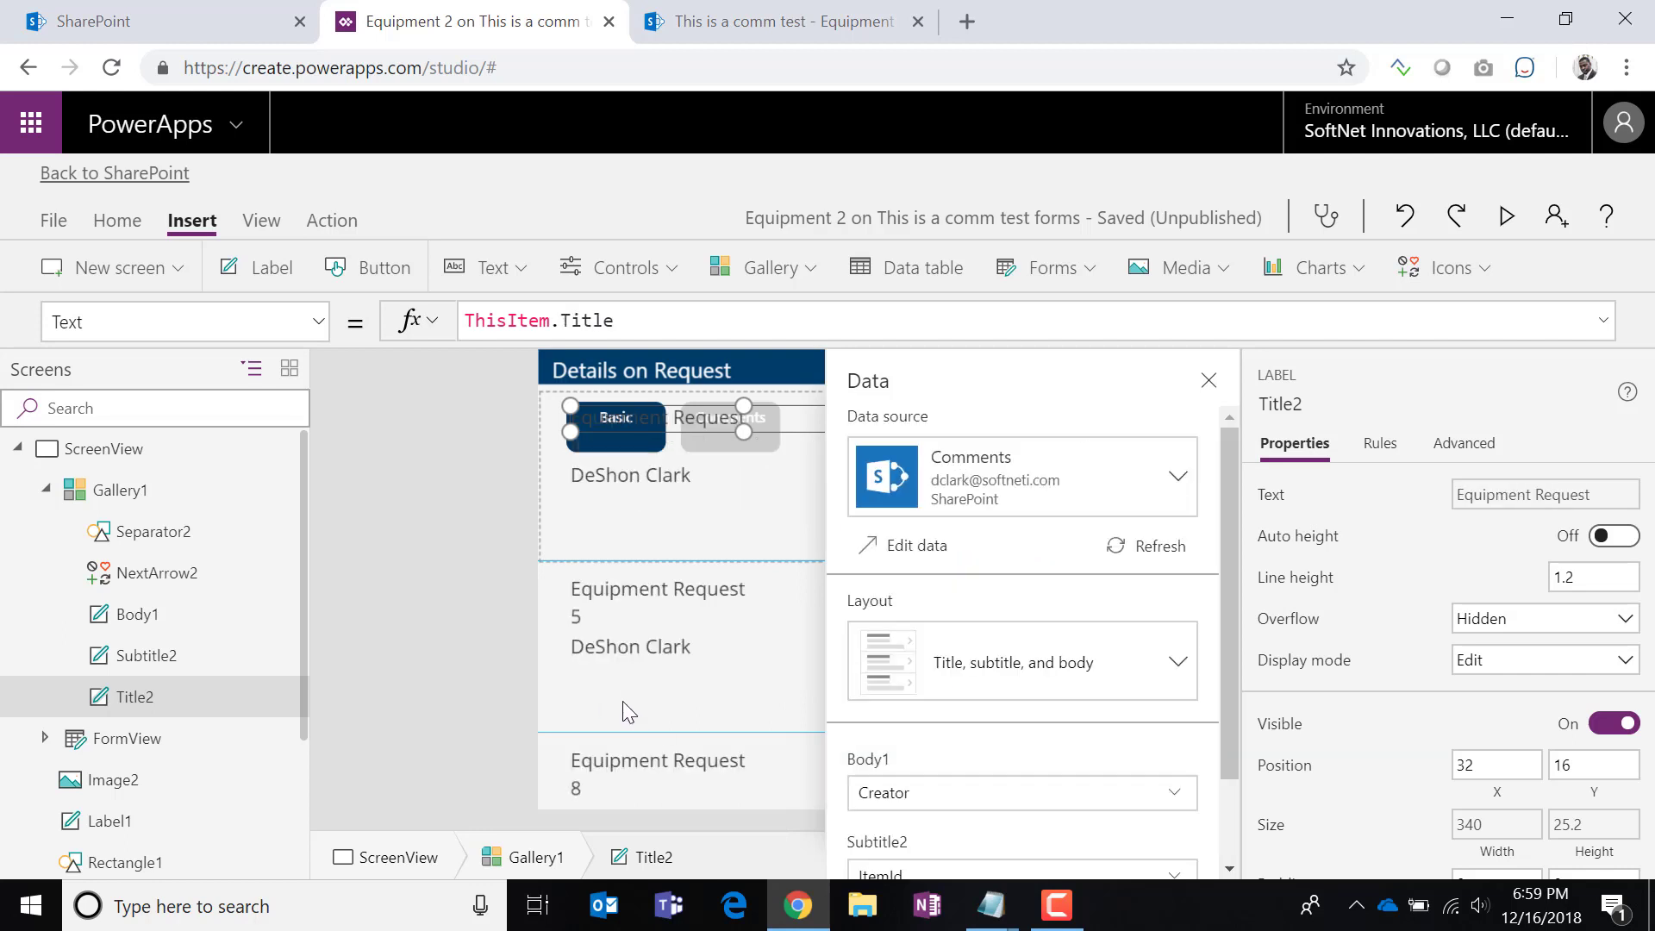
Bind the gallery's body field (Body1) to the Comment column.
scroll(1089, 739, down, 2)
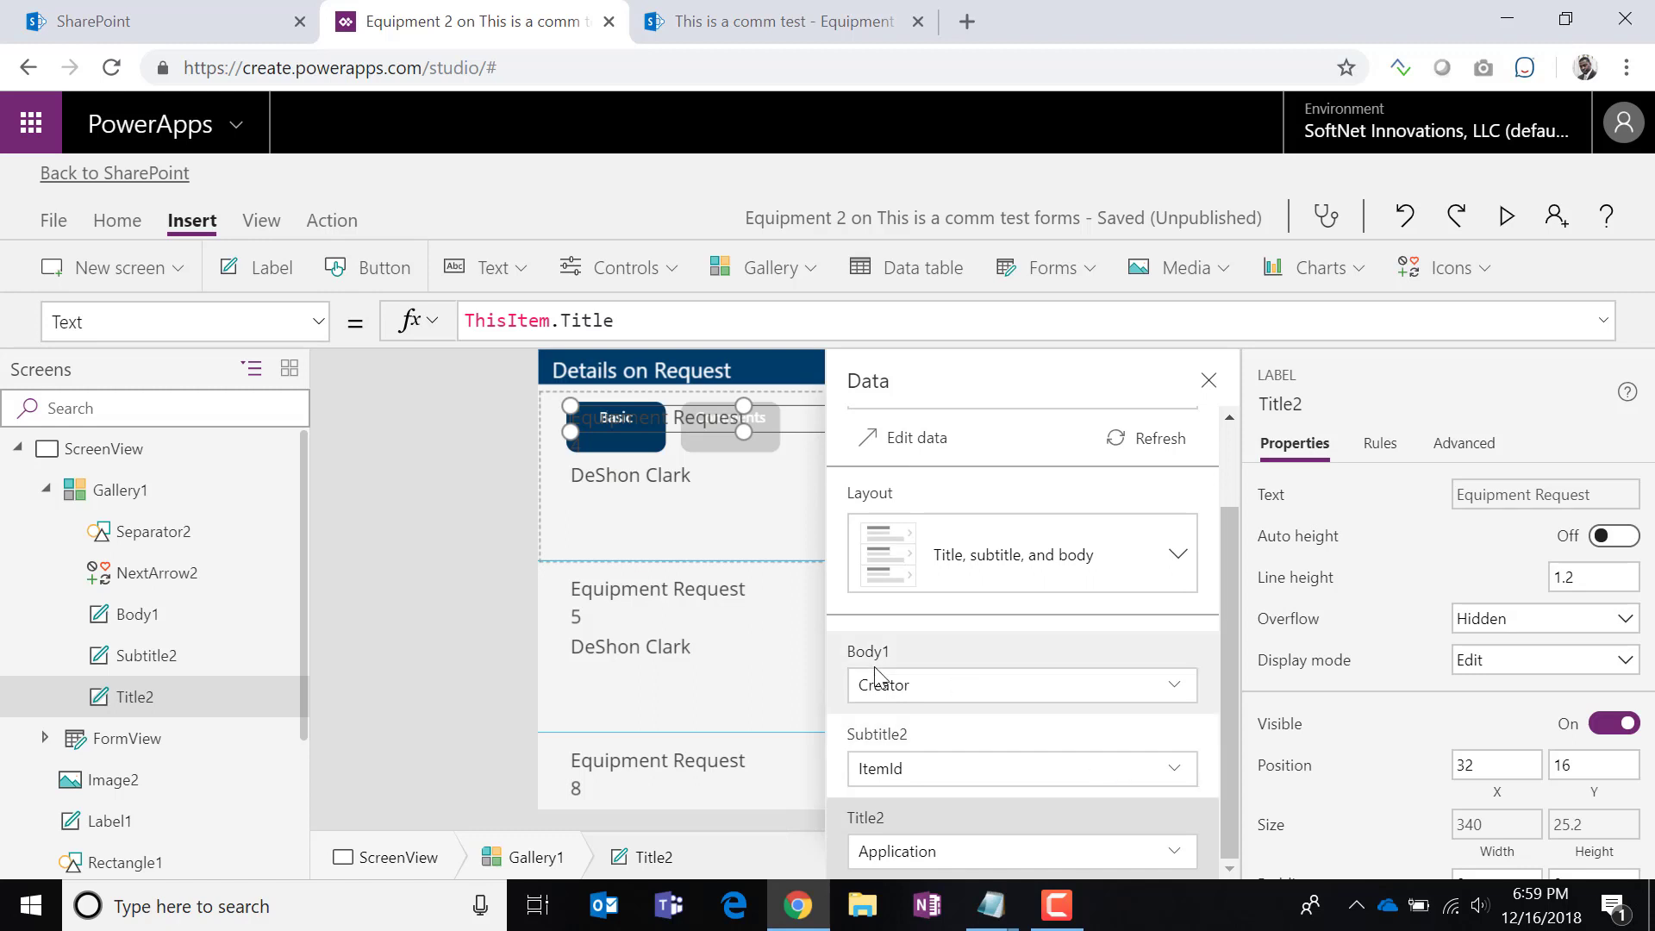
click(1050, 706)
click(1178, 687)
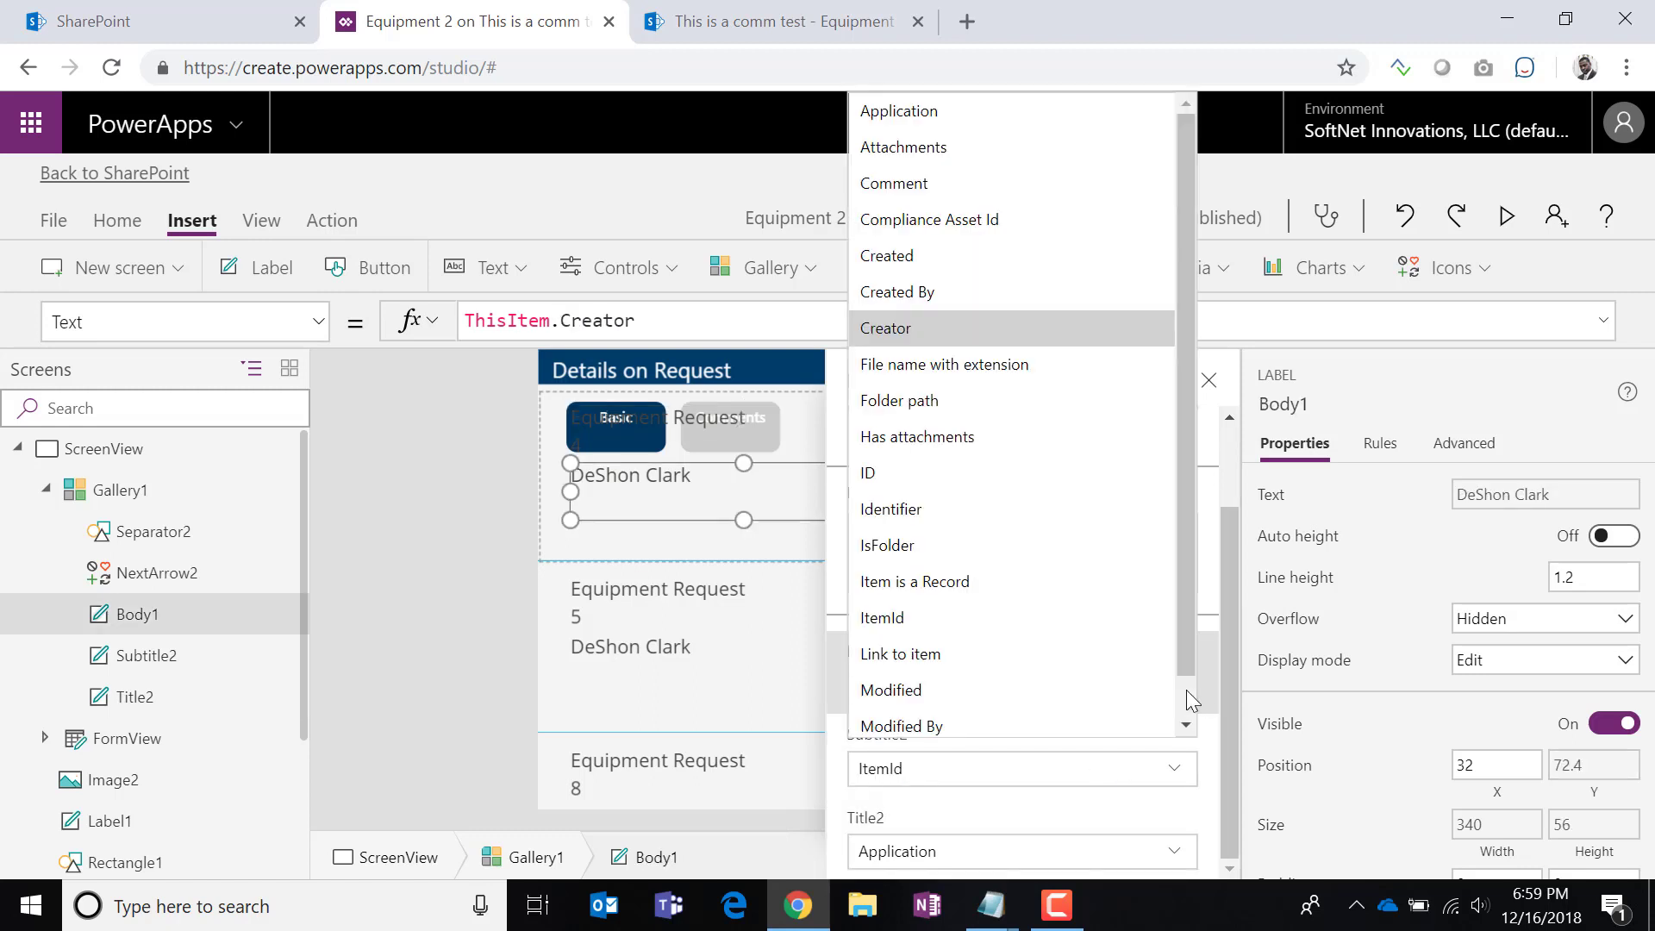
drag(1182, 654, 1187, 549)
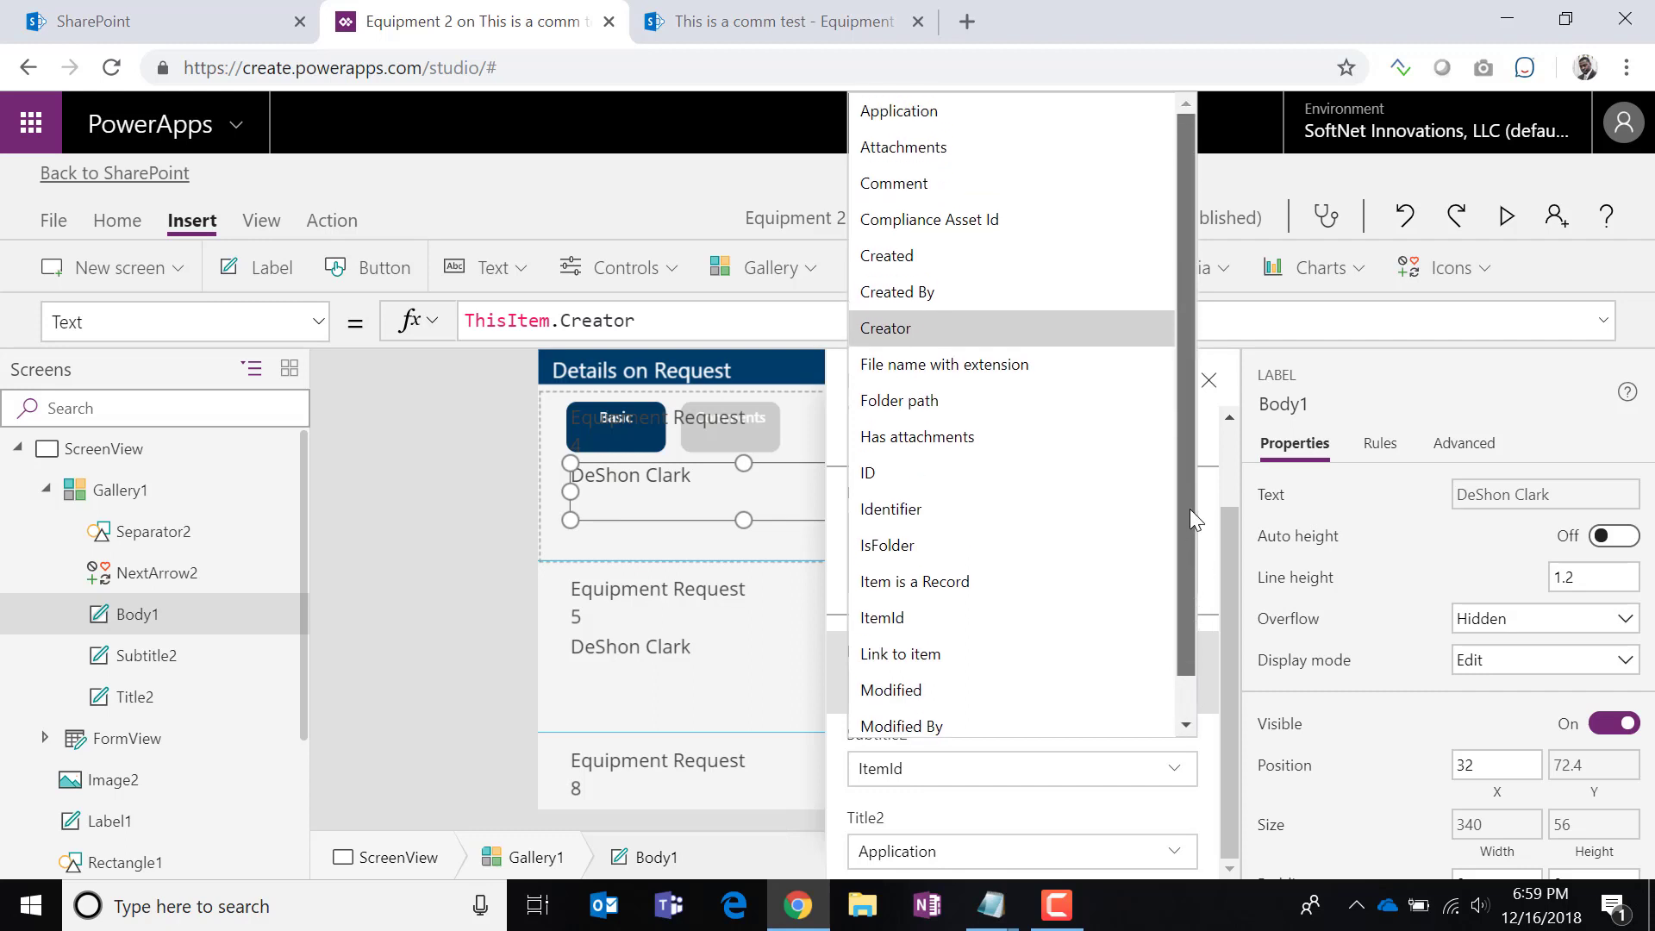
click(1134, 807)
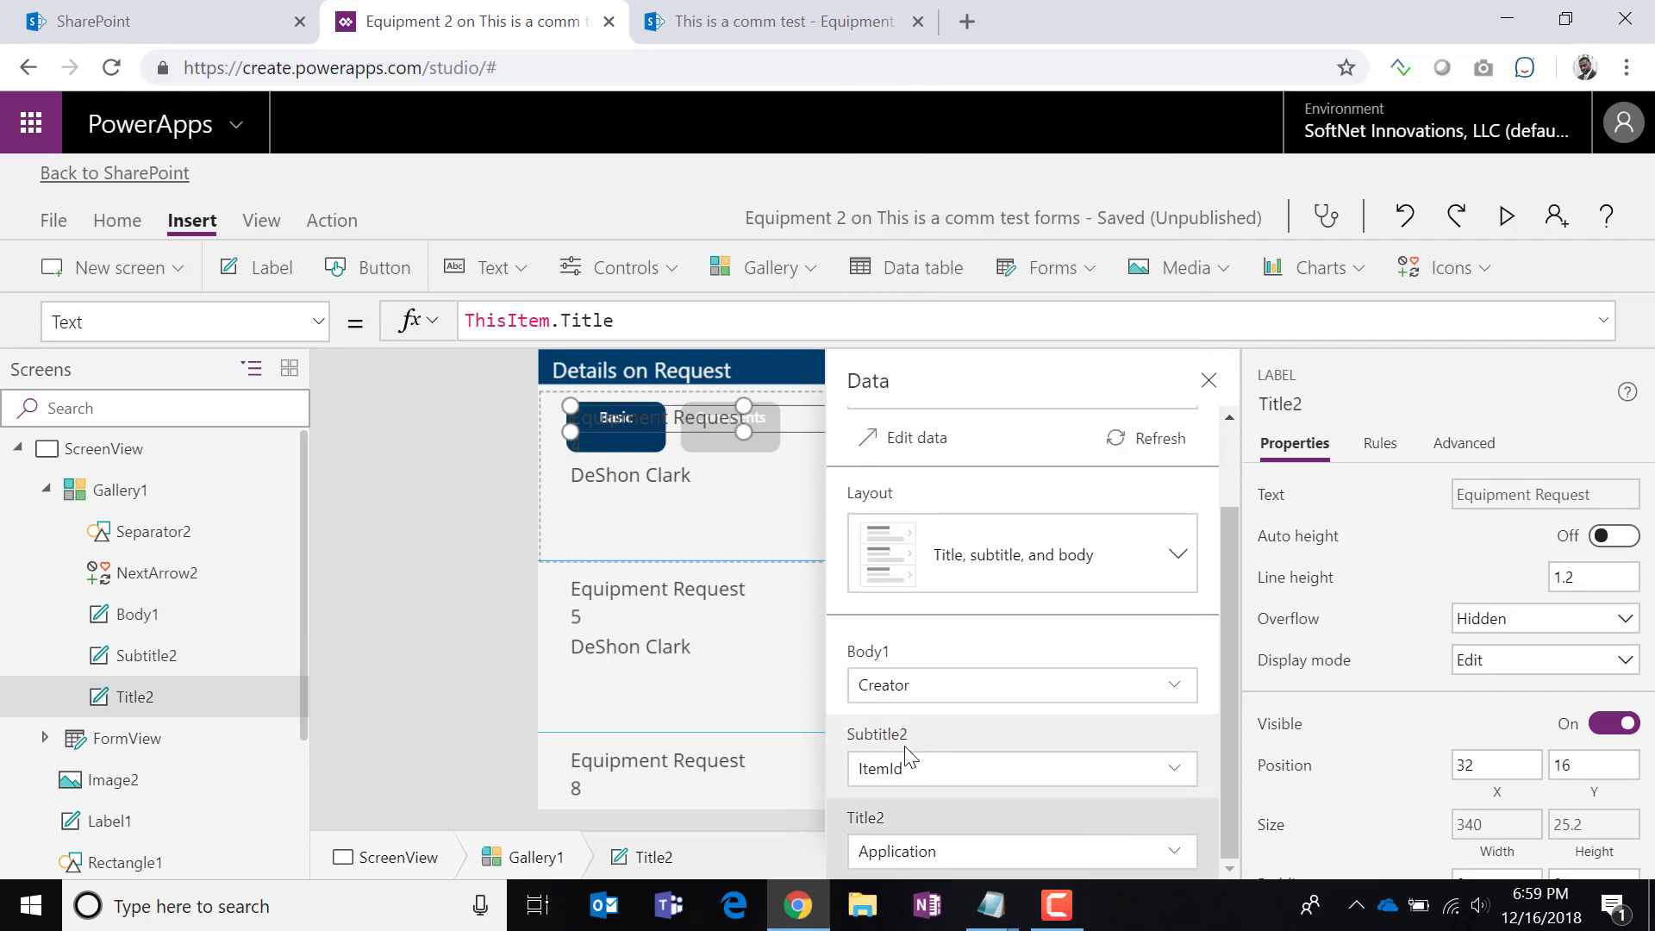
click(919, 681)
click(932, 681)
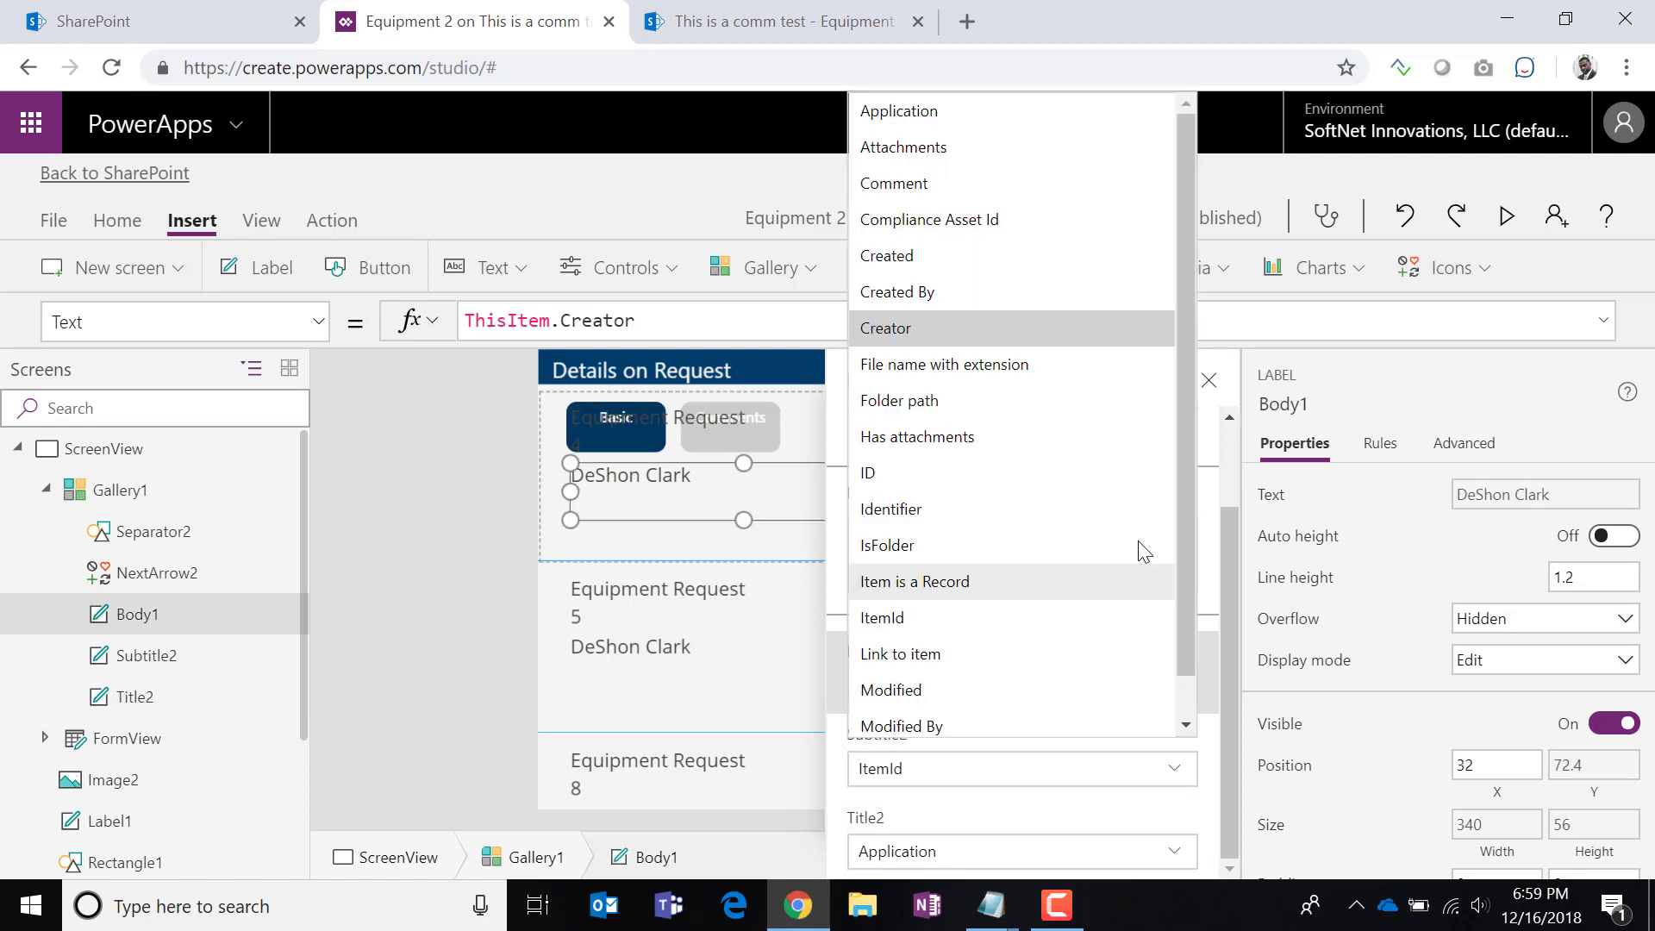
click(933, 191)
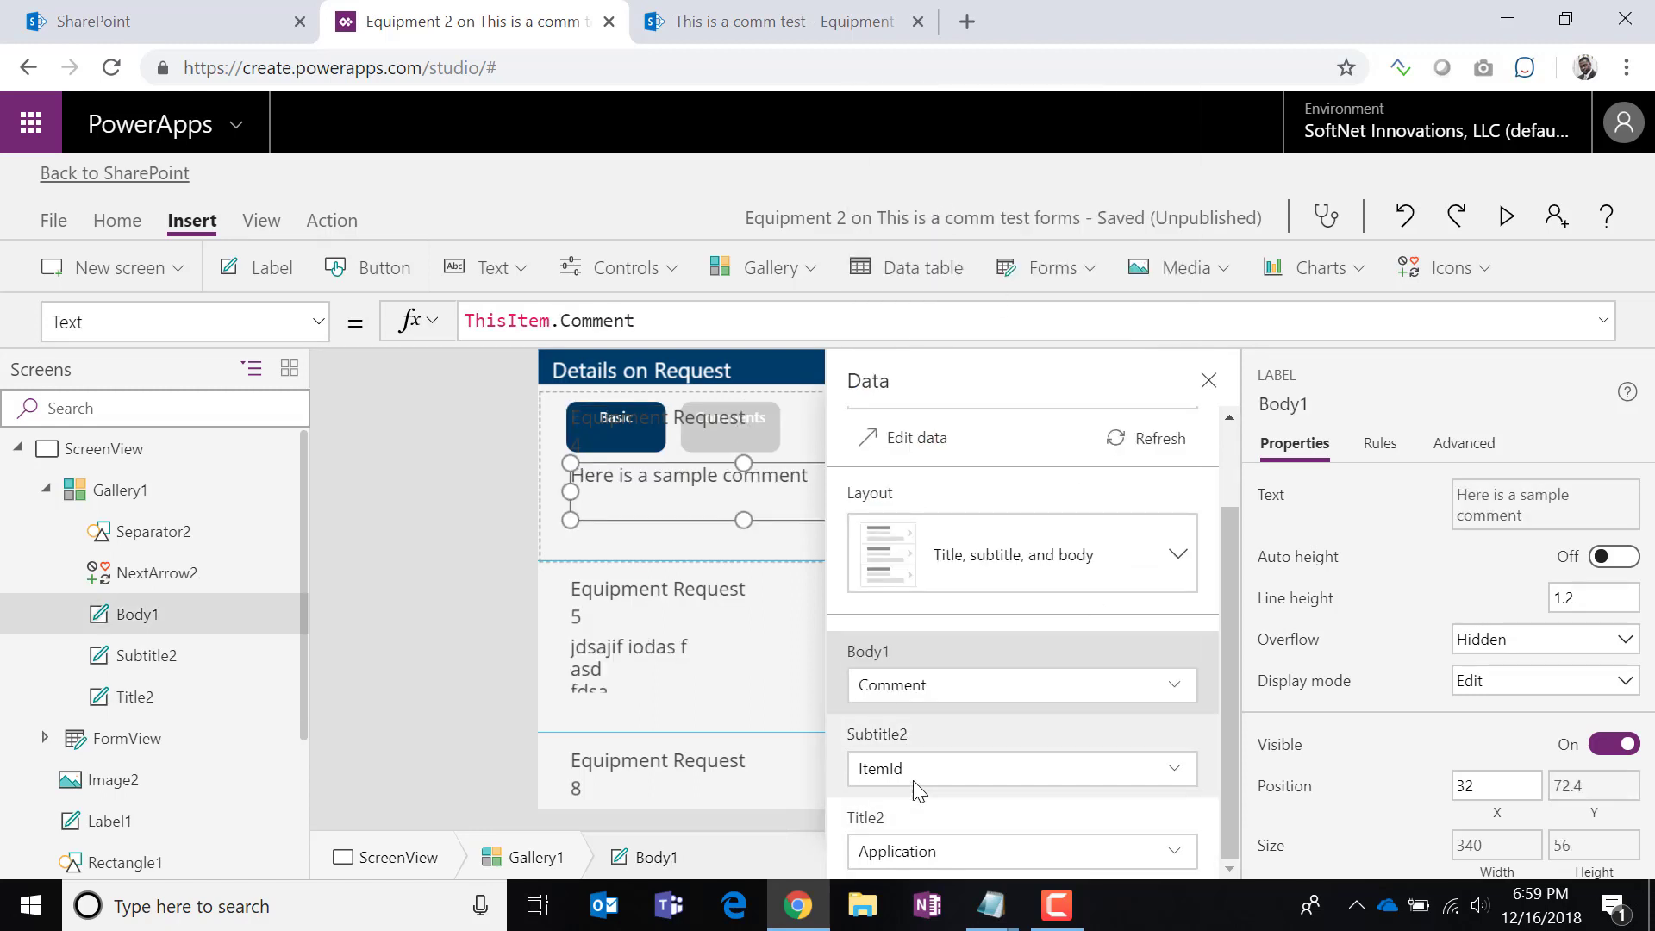
Show the Created date as the subtitle and Creator as the title of each item.
click(881, 738)
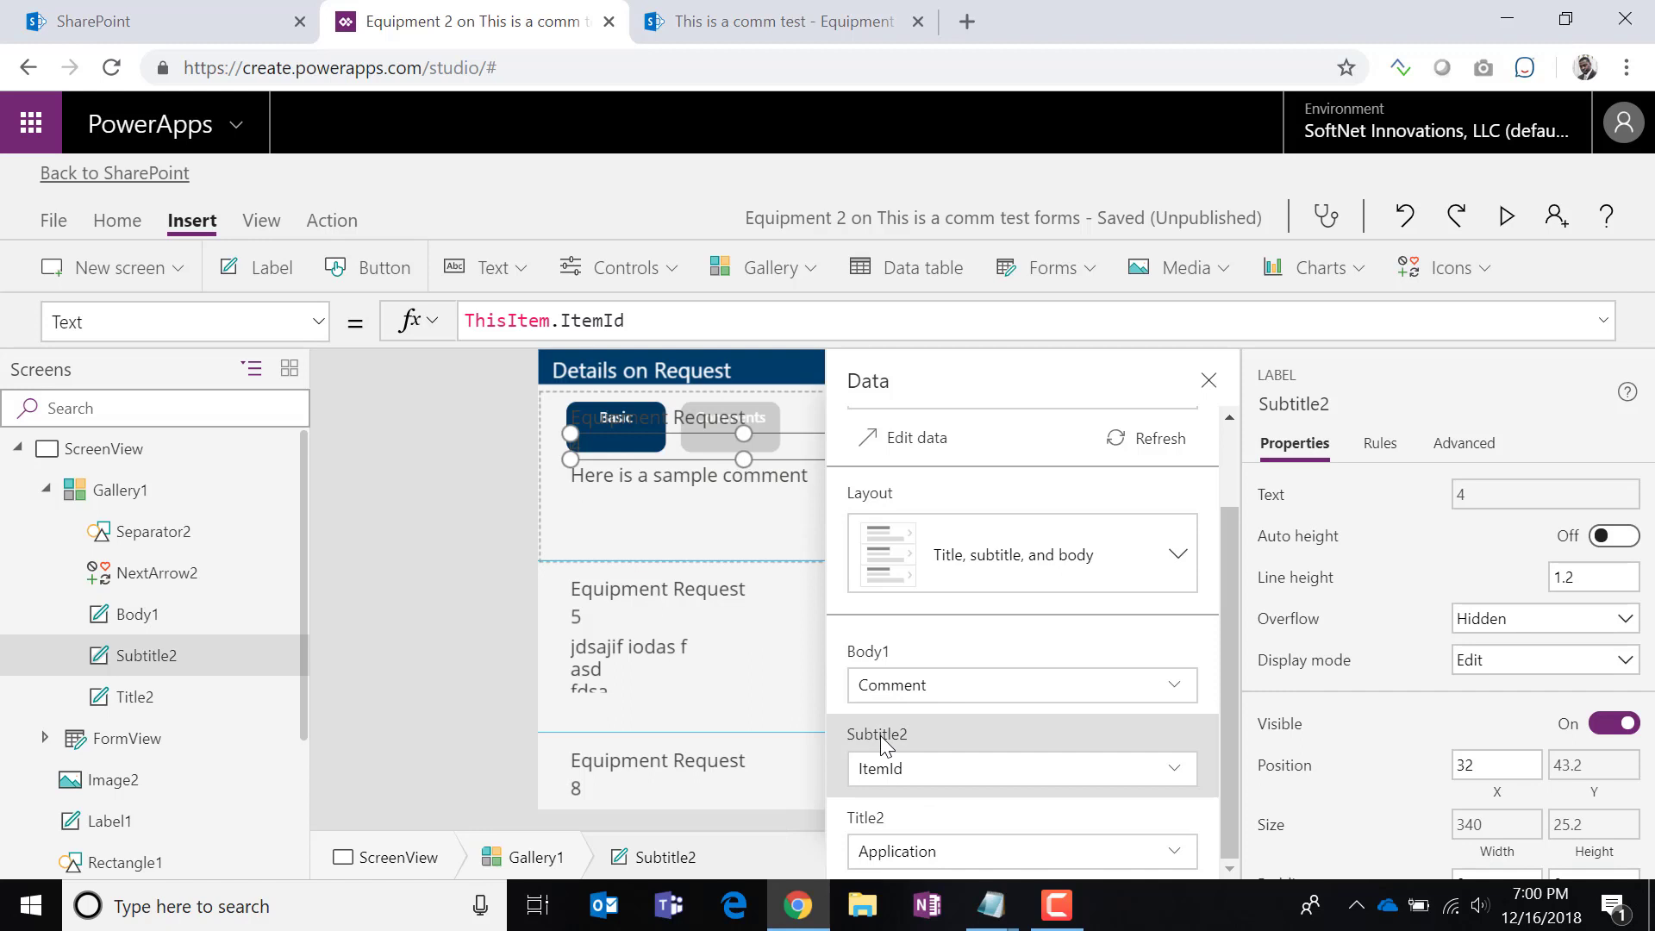
click(973, 781)
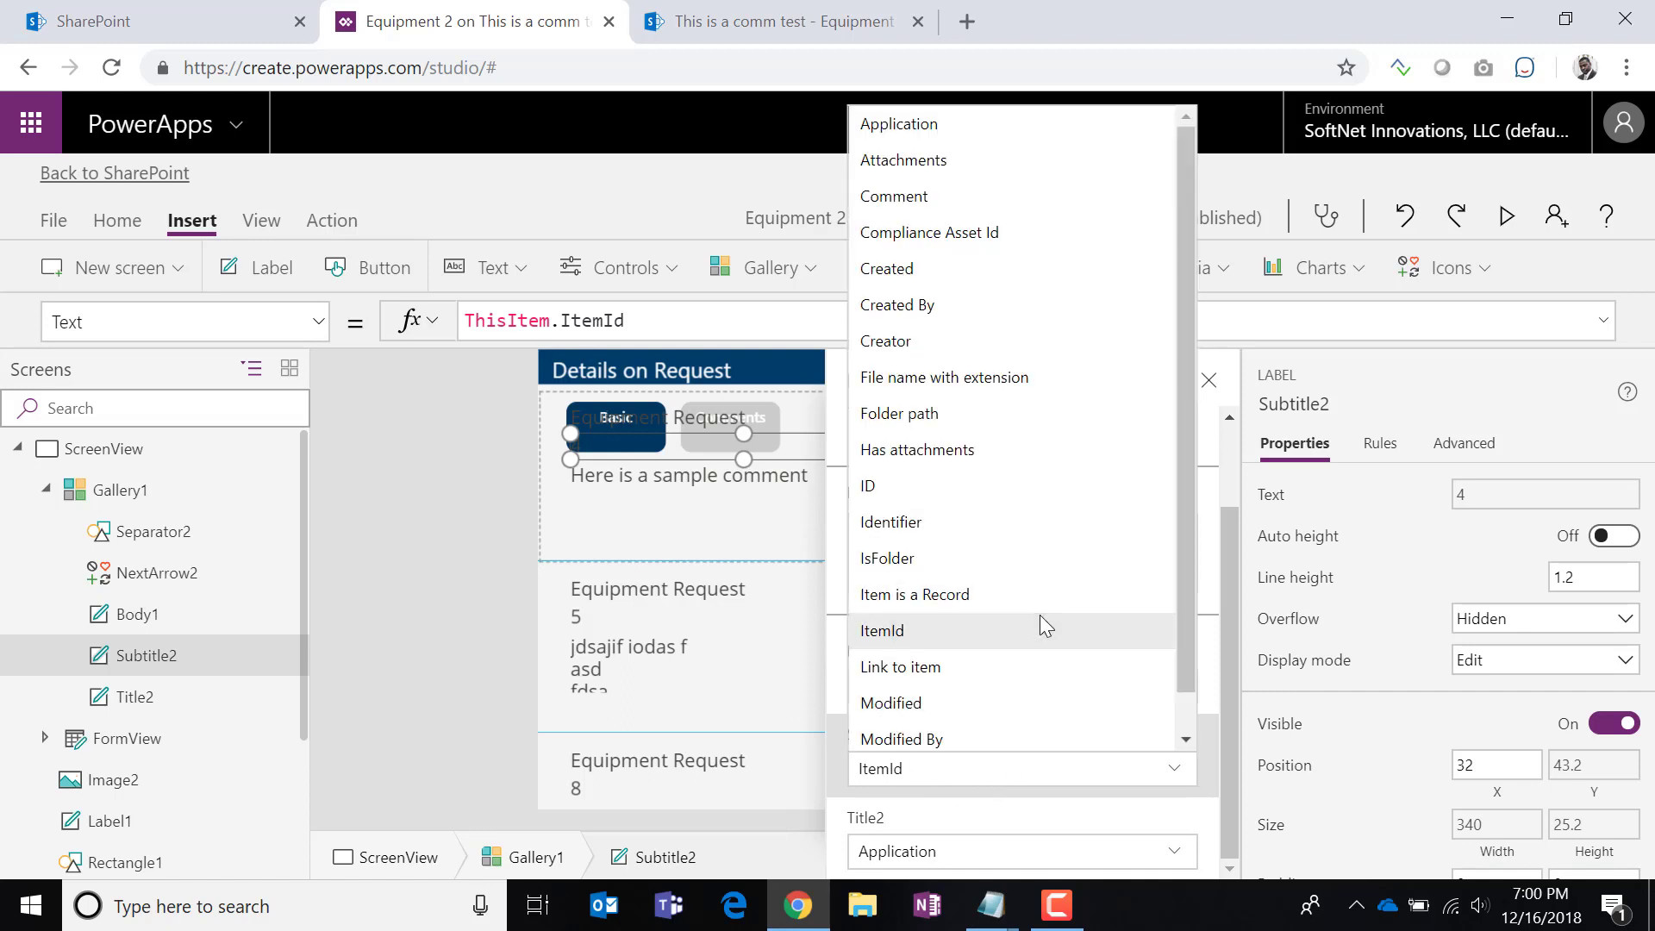
click(949, 272)
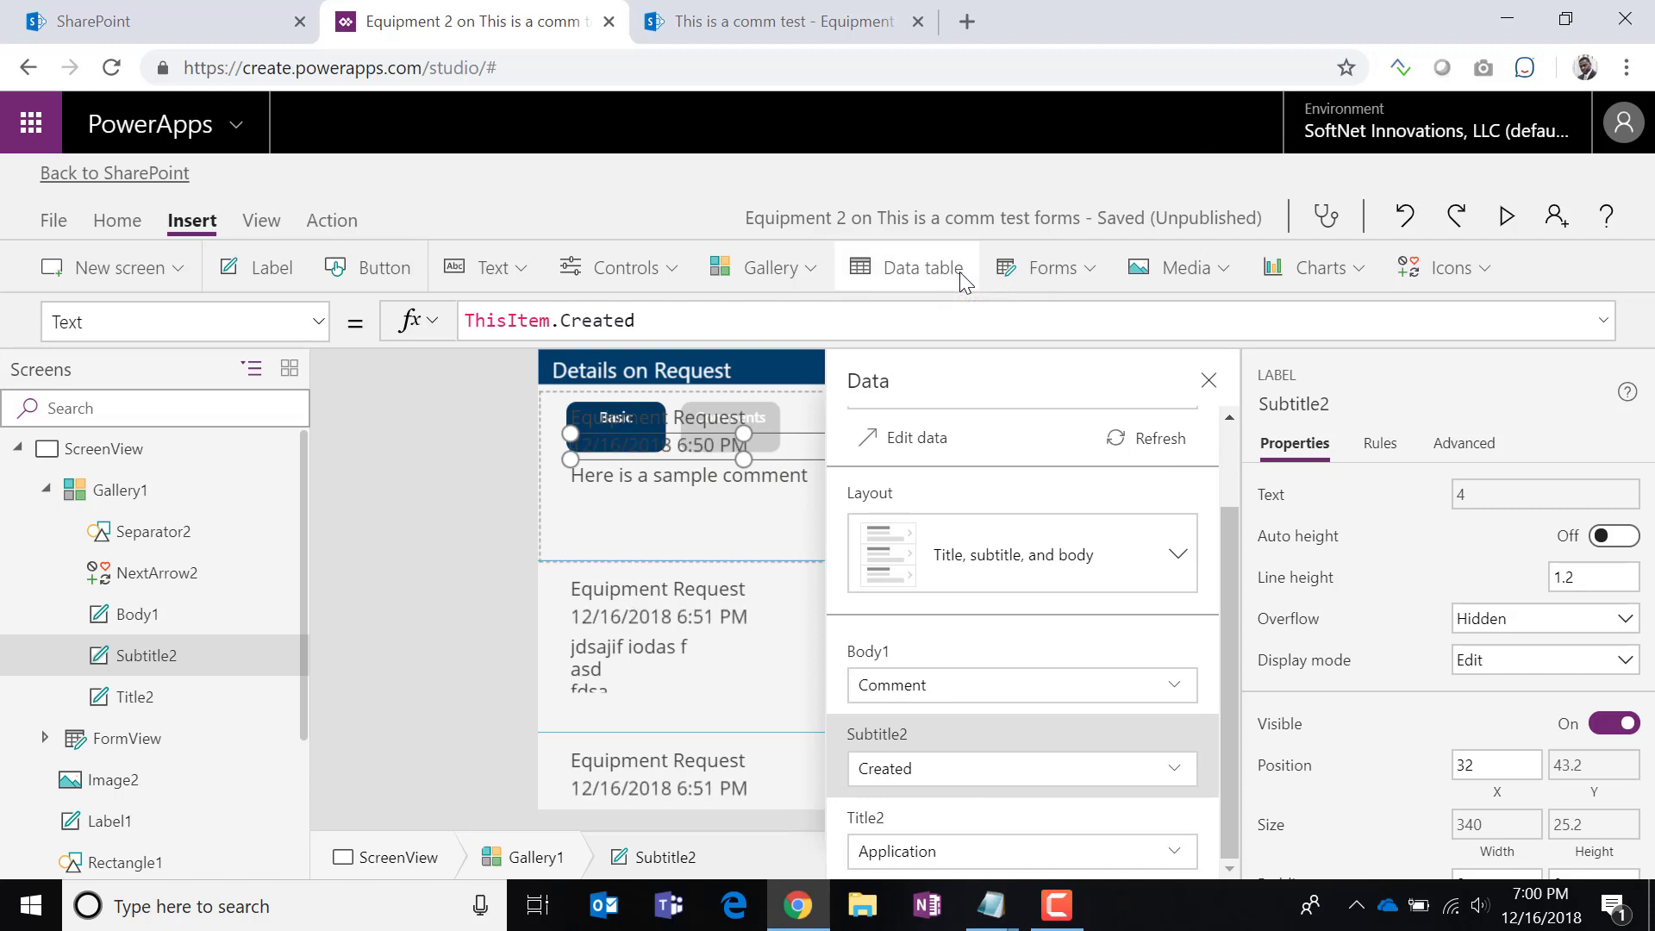
click(929, 853)
click(929, 853)
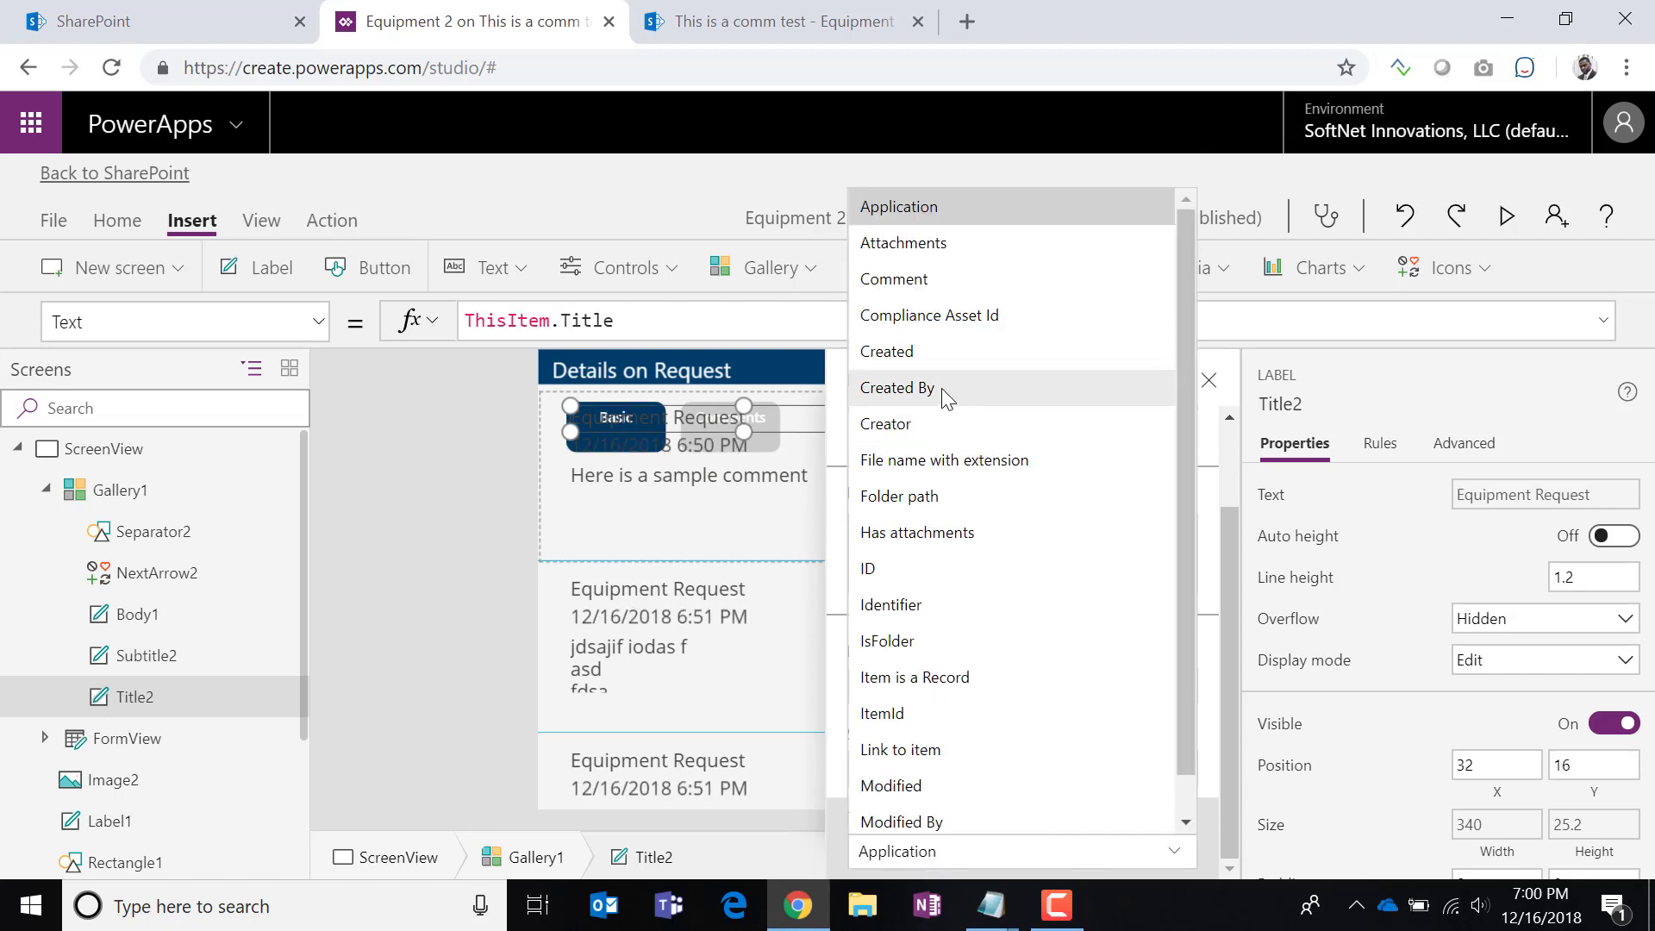
click(935, 424)
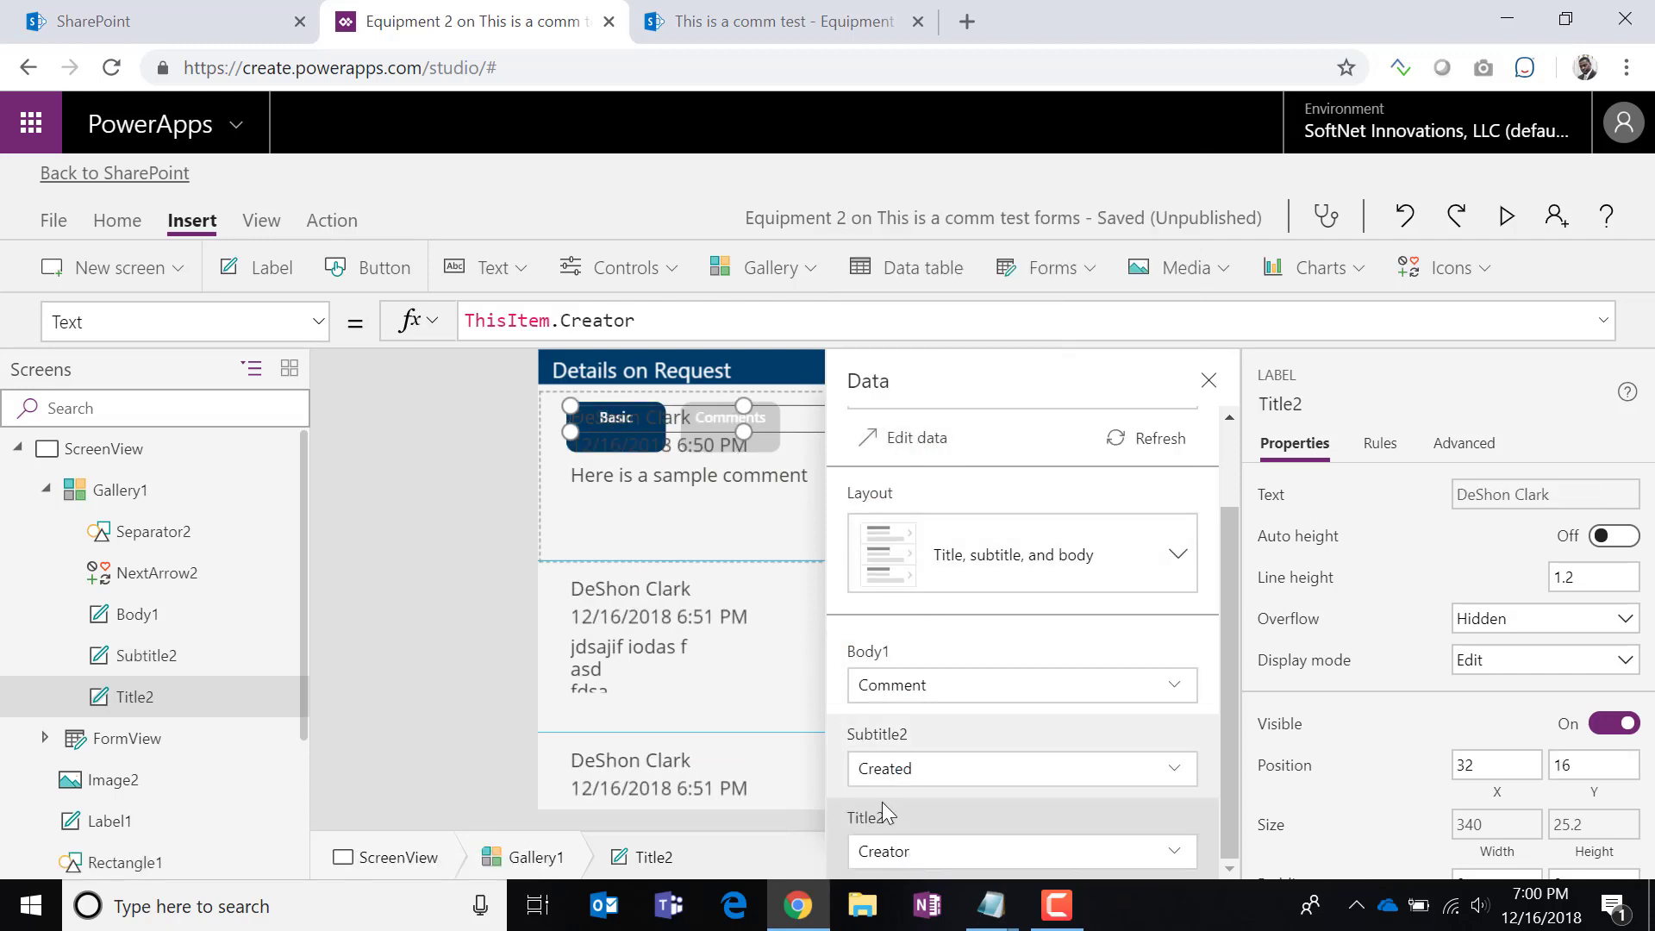
click(1207, 384)
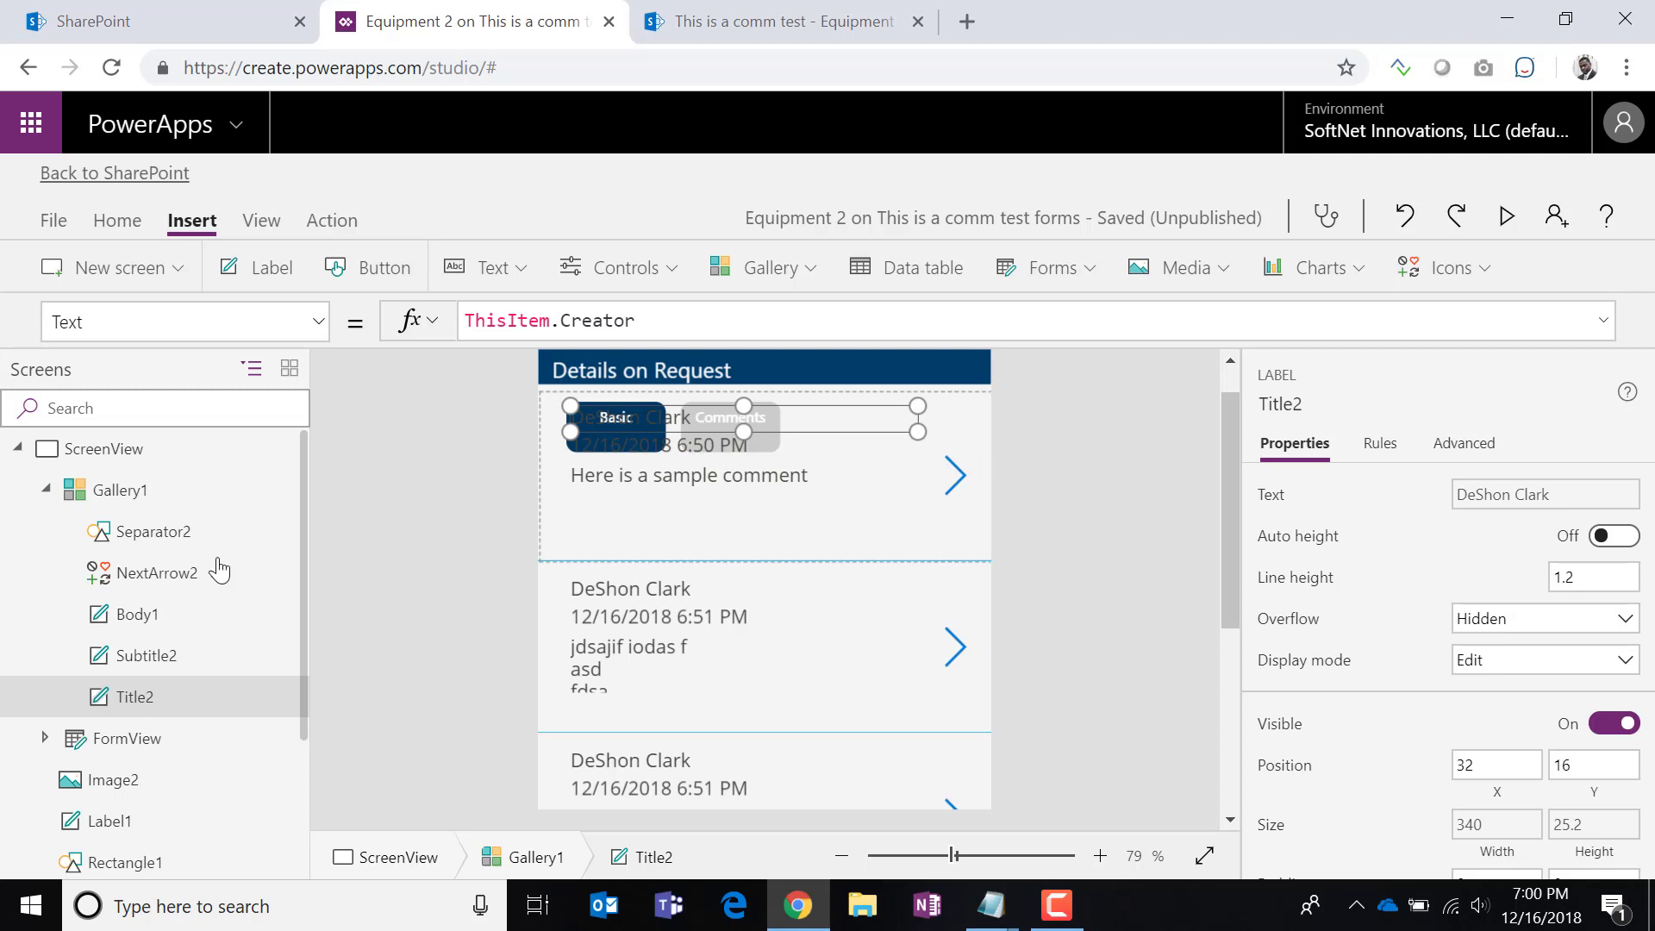
Move the comments gallery's top edge down below the Basic and Comments tabs.
click(99, 489)
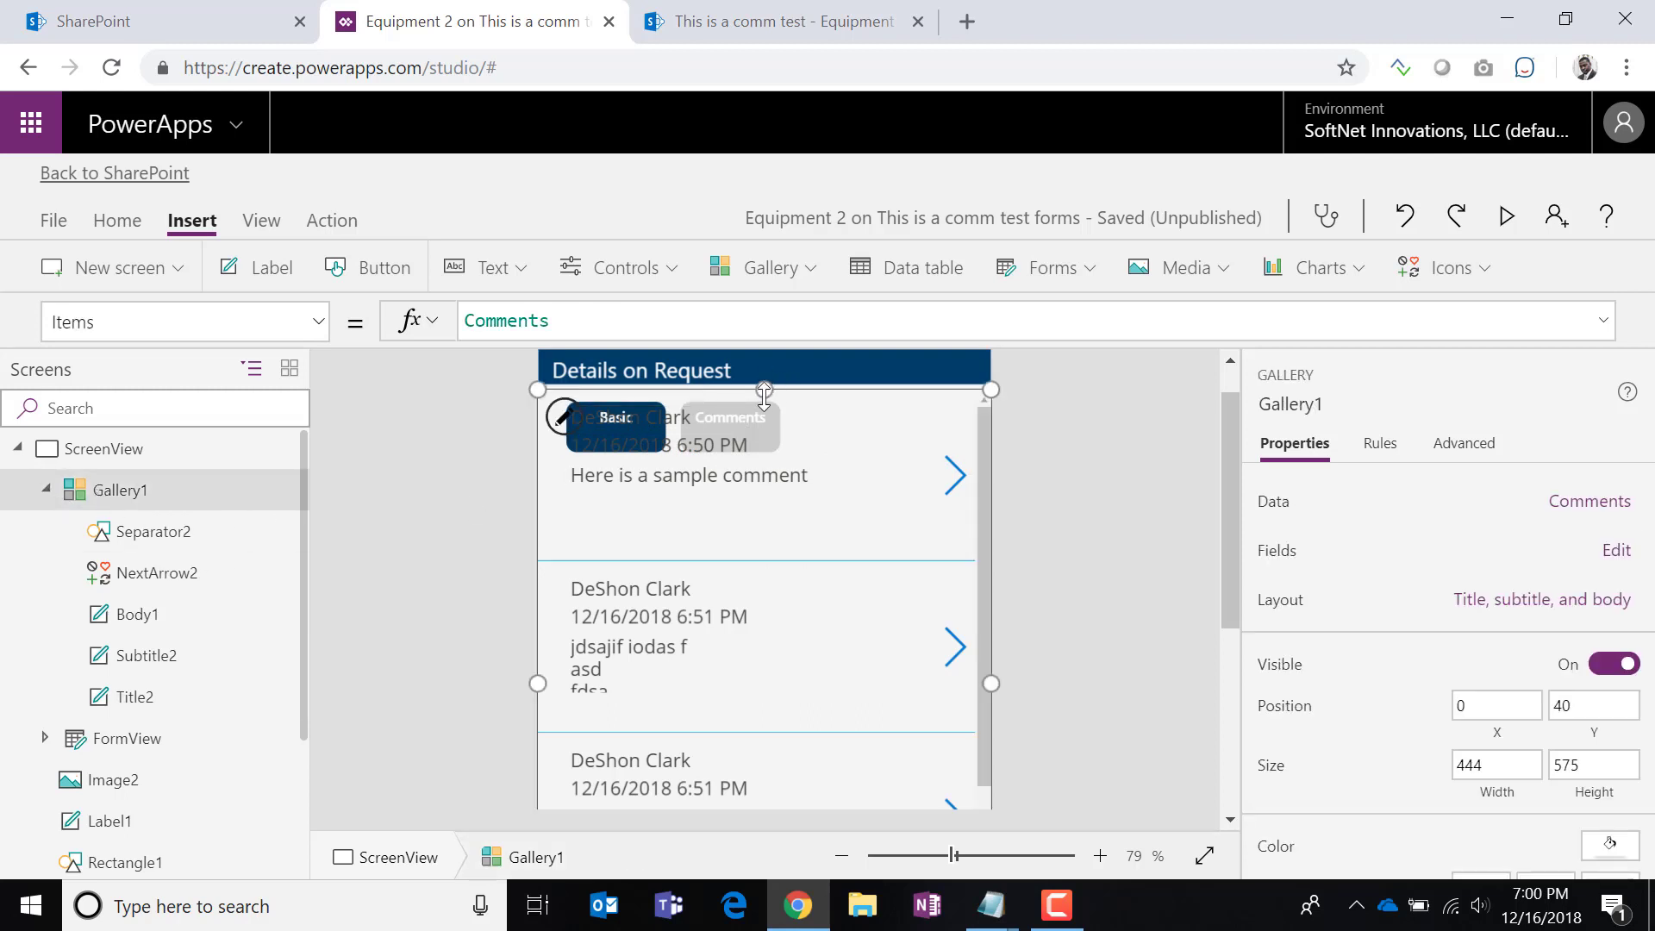
drag(763, 392, 748, 452)
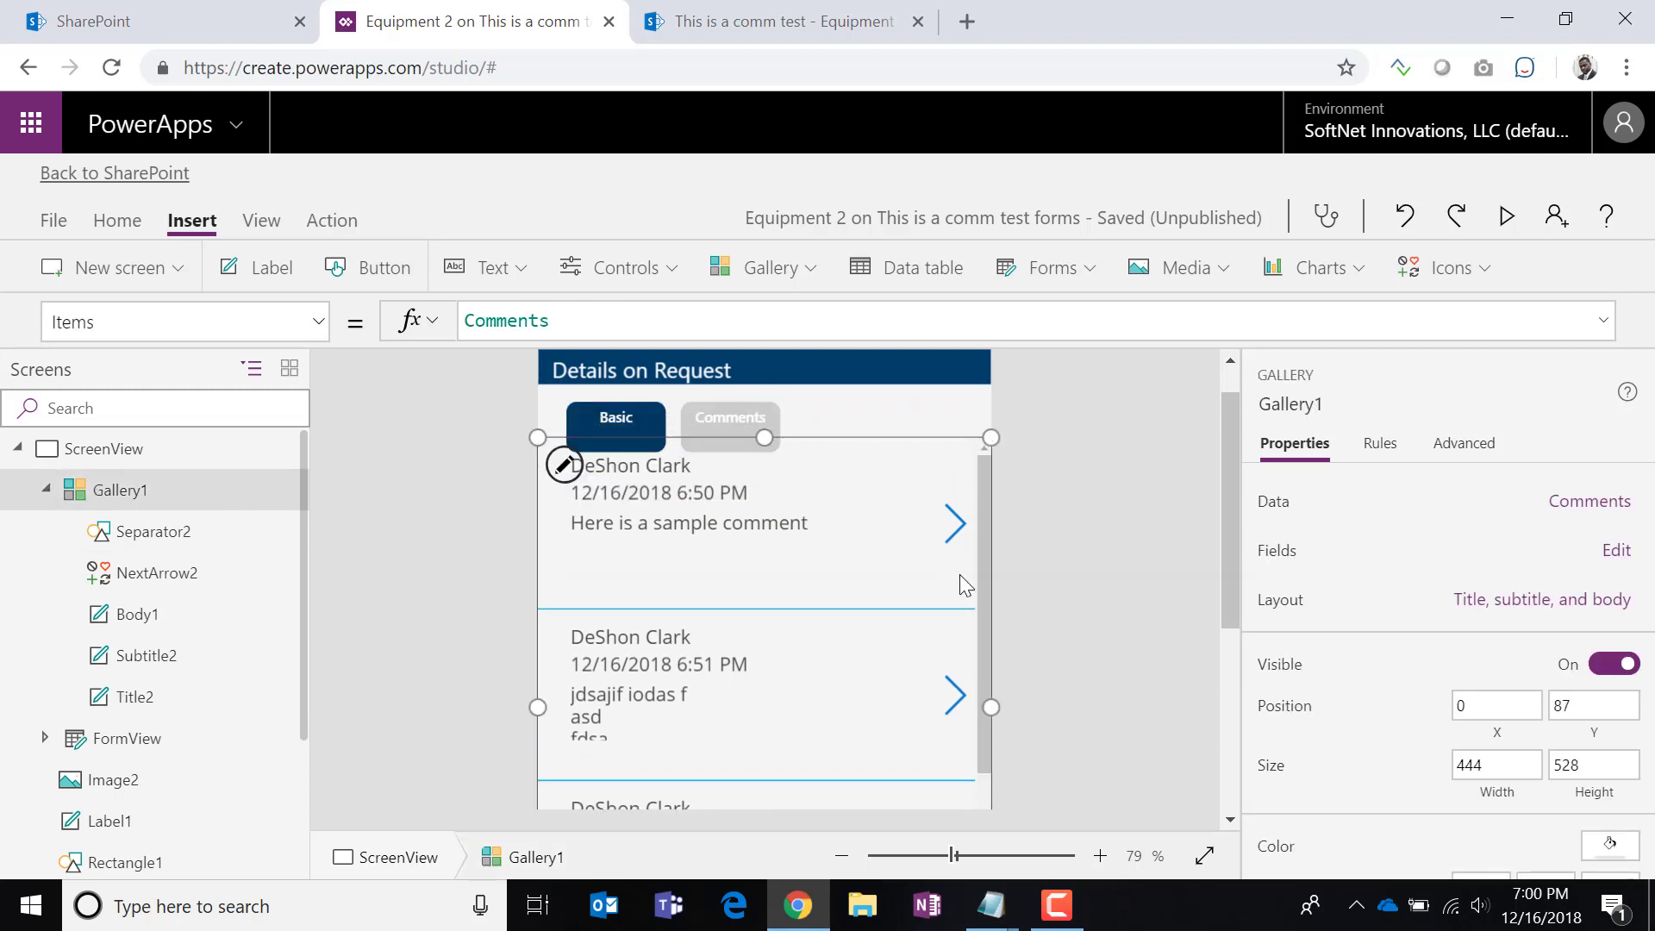
click(1611, 846)
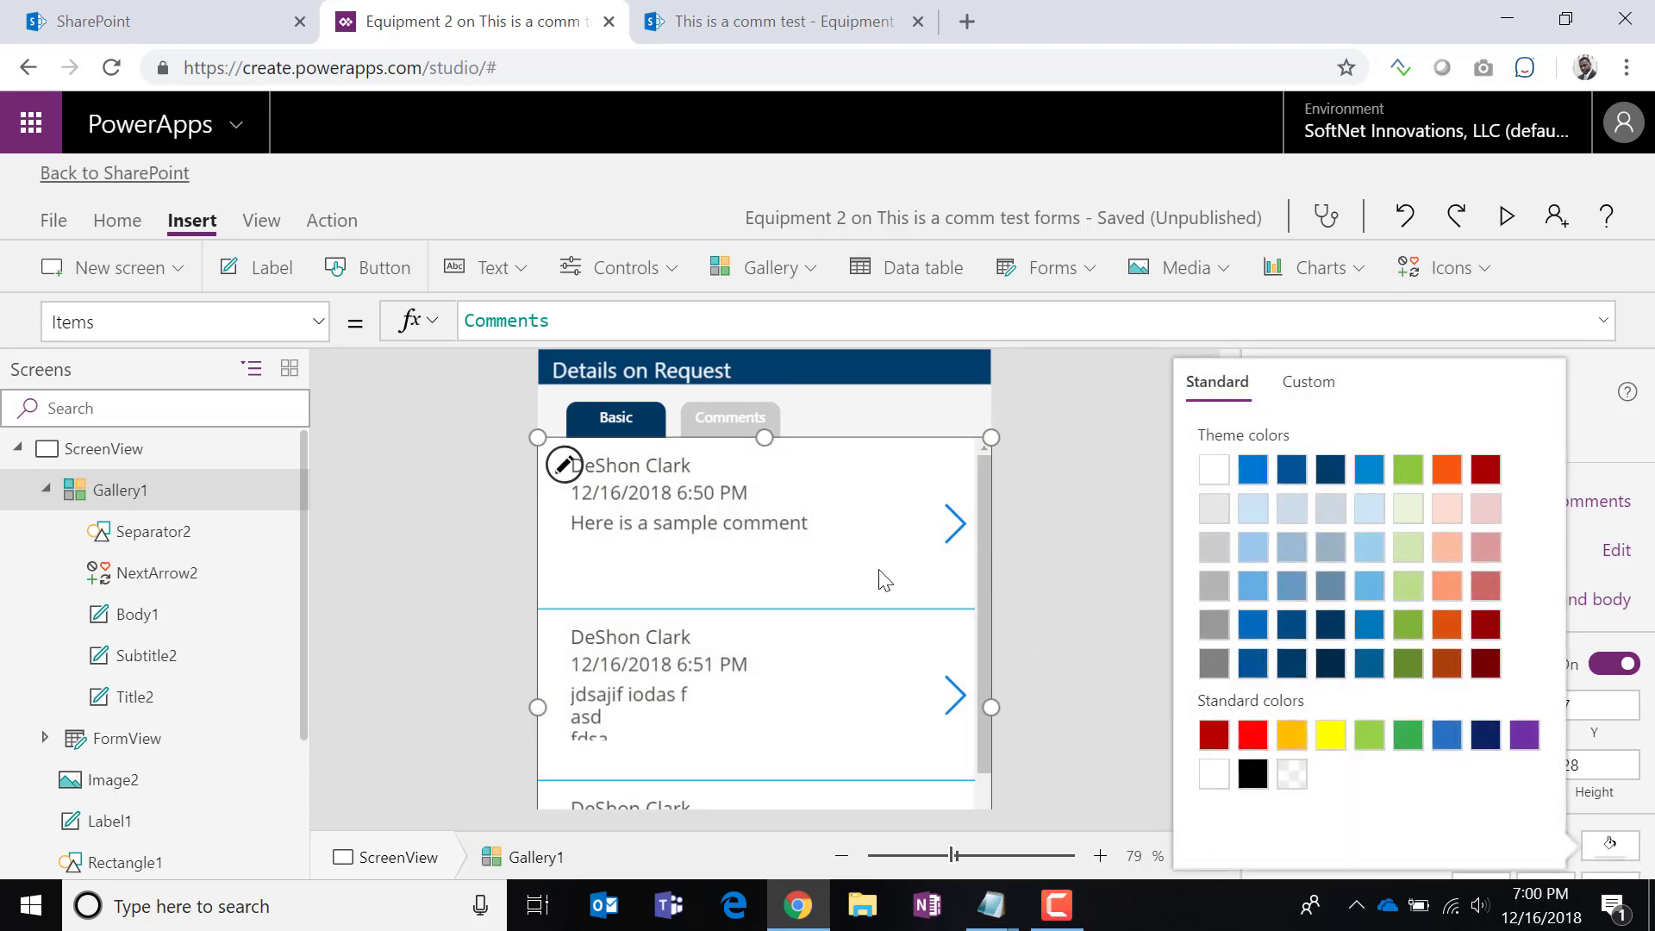
click(764, 437)
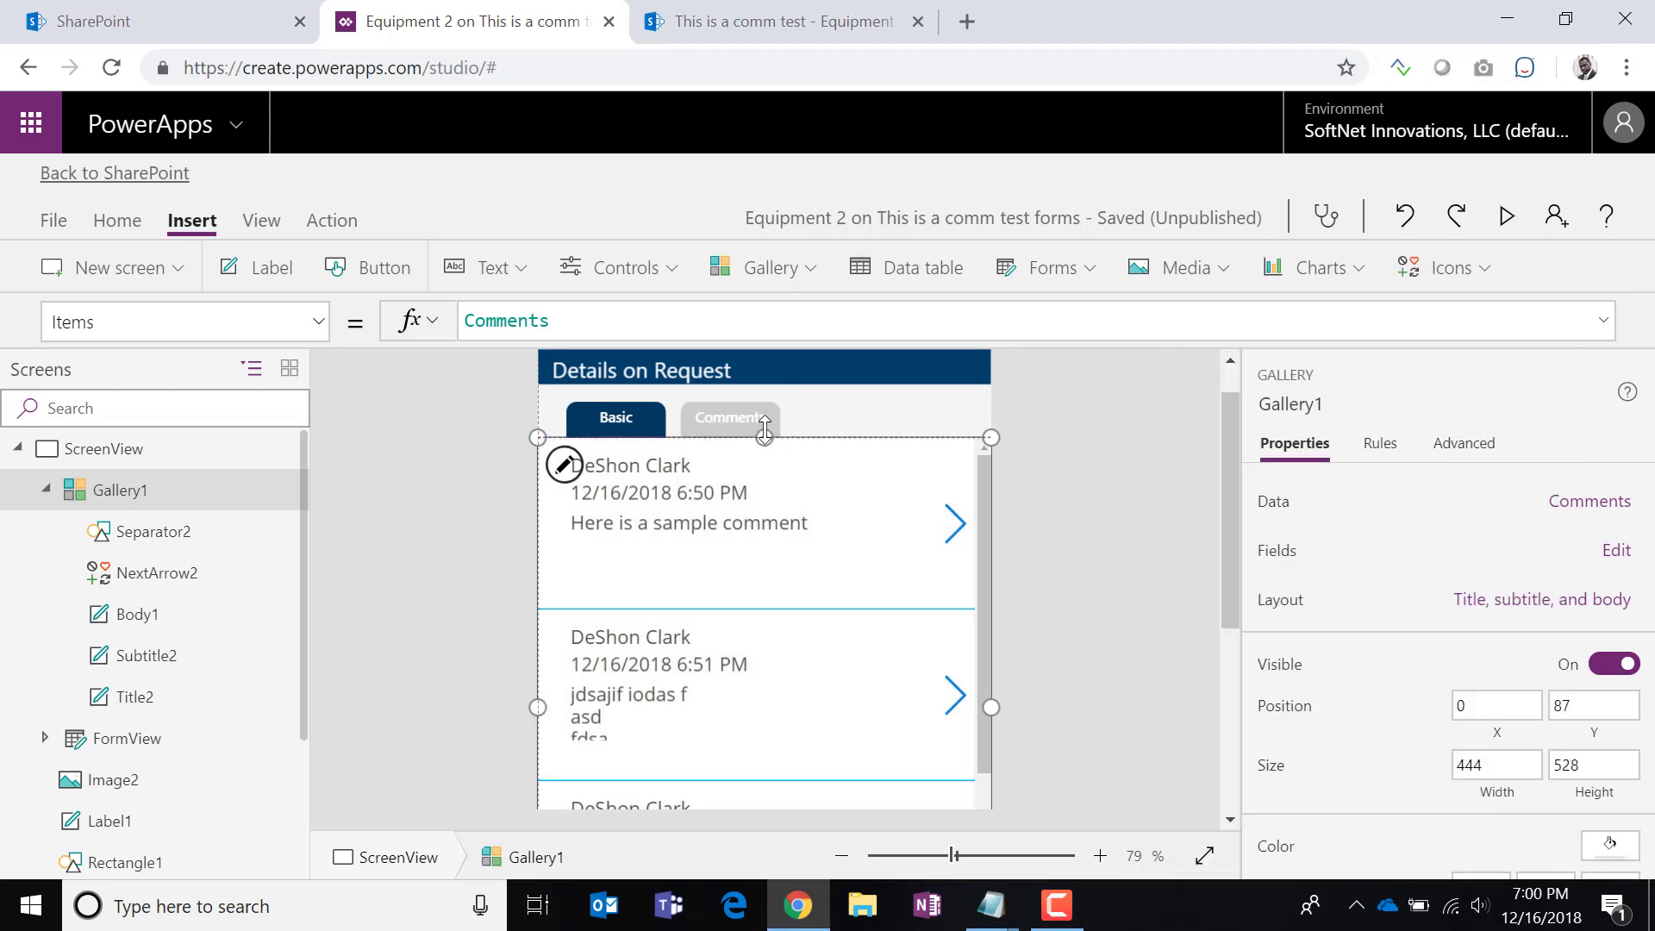
Delete the NextArrow2 icon from the gallery items.
mouse_move(764, 430)
mouse_down()
mouse_move(764, 415)
mouse_move(764, 429)
mouse_up()
click(950, 527)
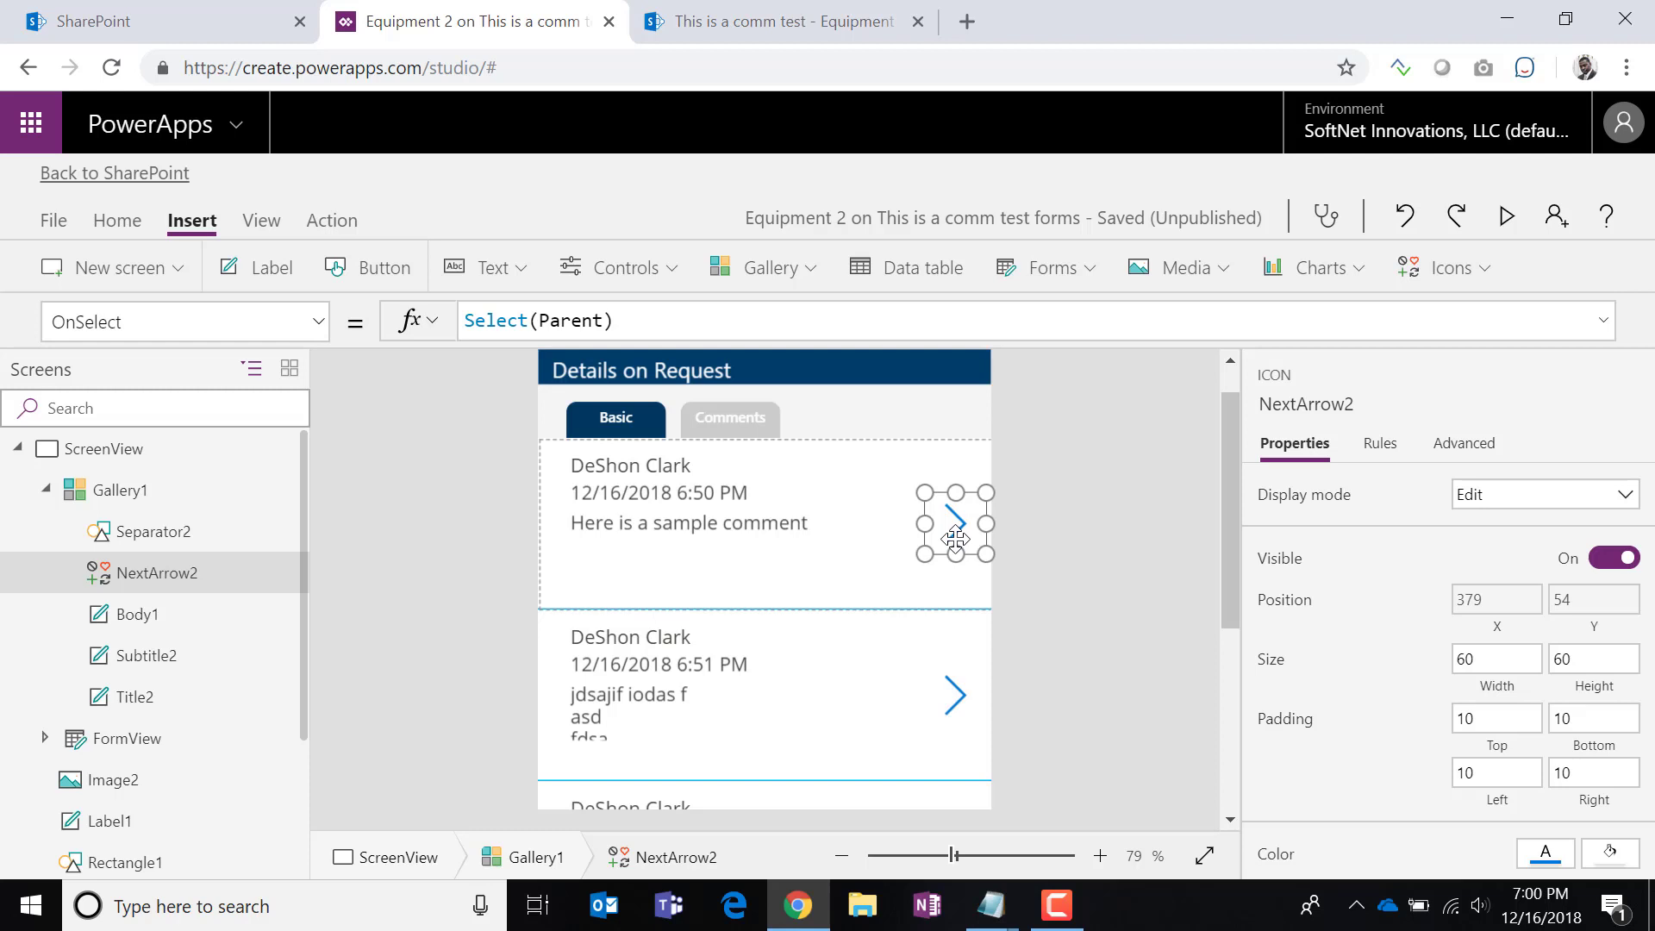
key(Delete)
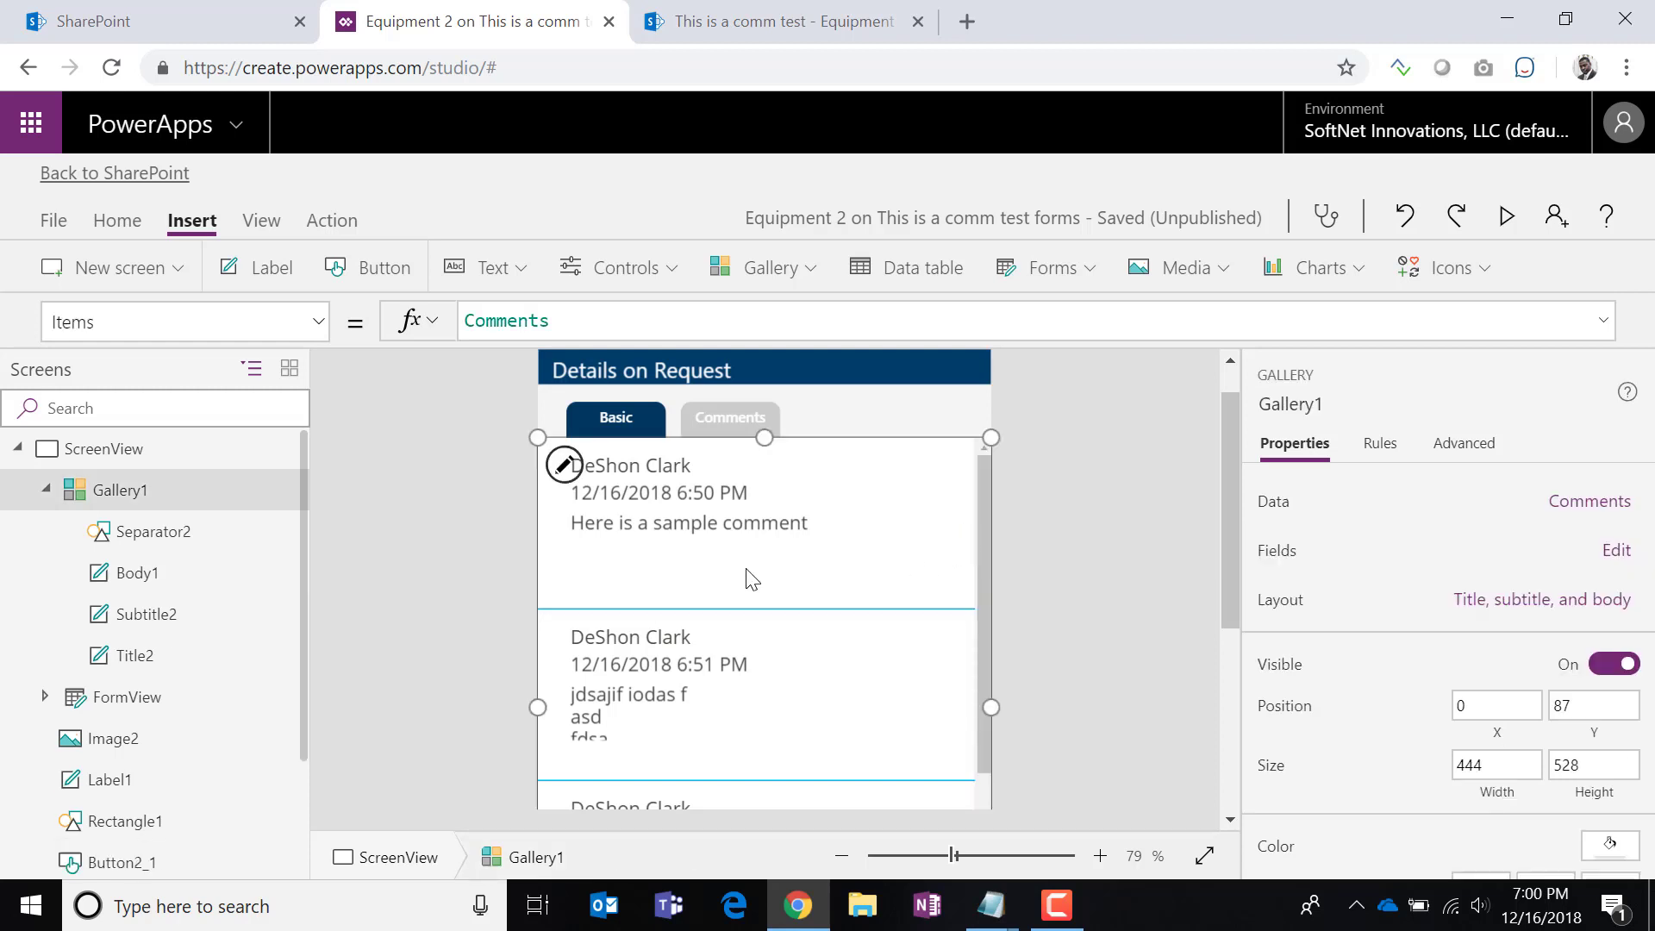
Narrow the creator and date labels and line them up together at the top of each item.
click(729, 533)
click(668, 466)
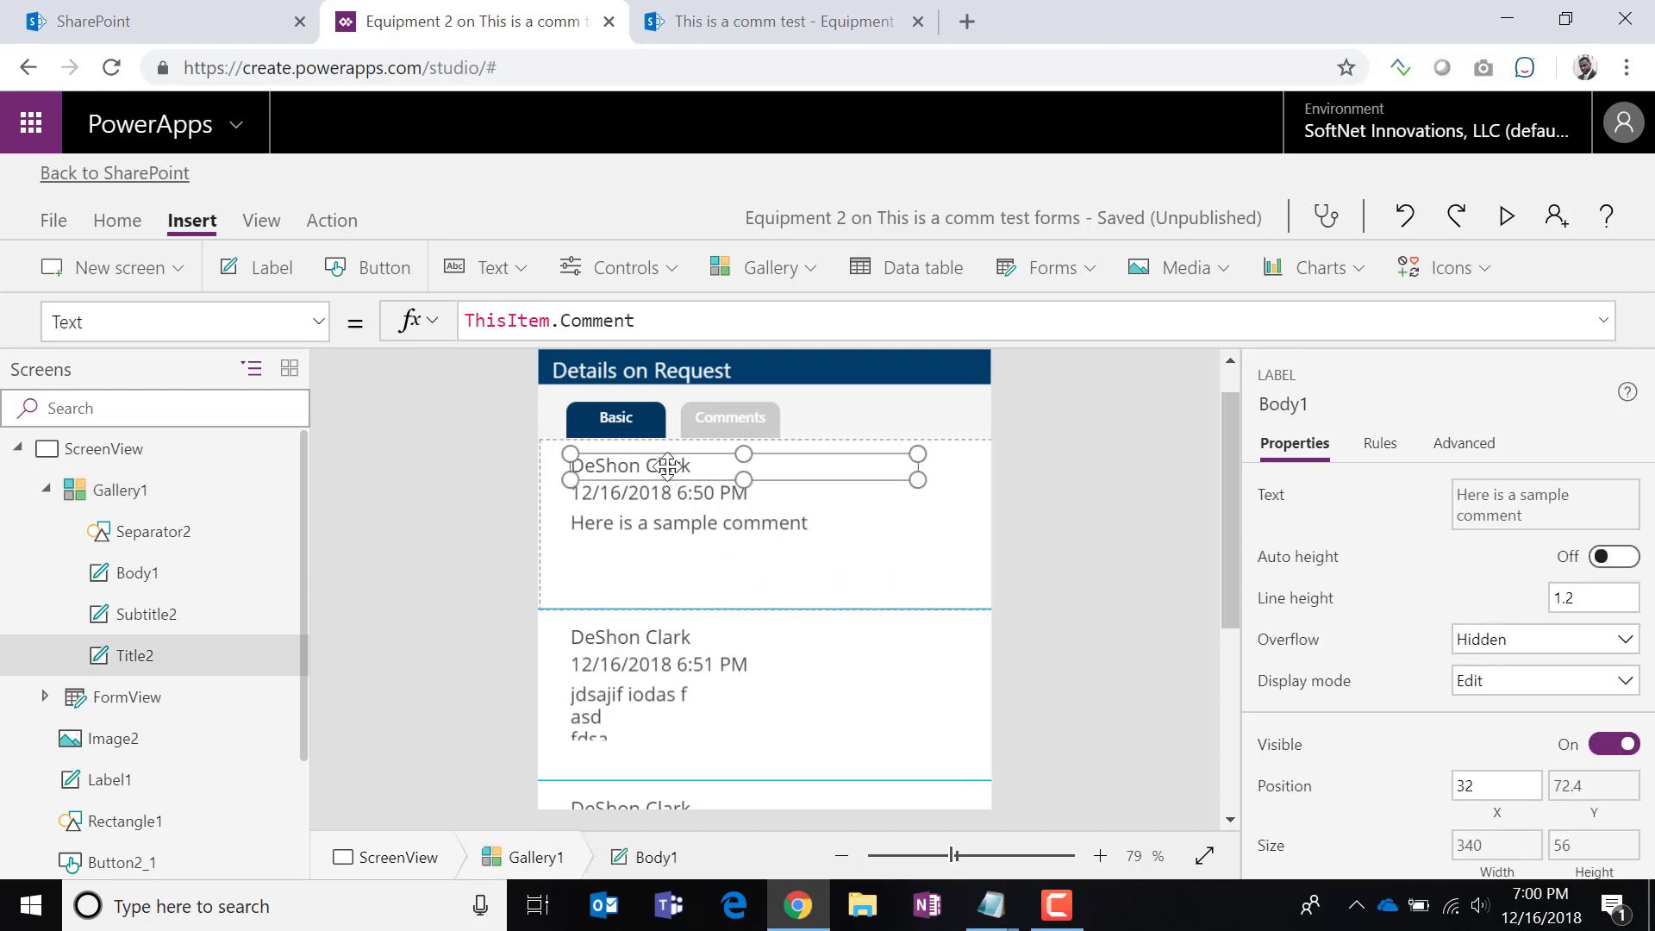
drag(916, 480, 656, 459)
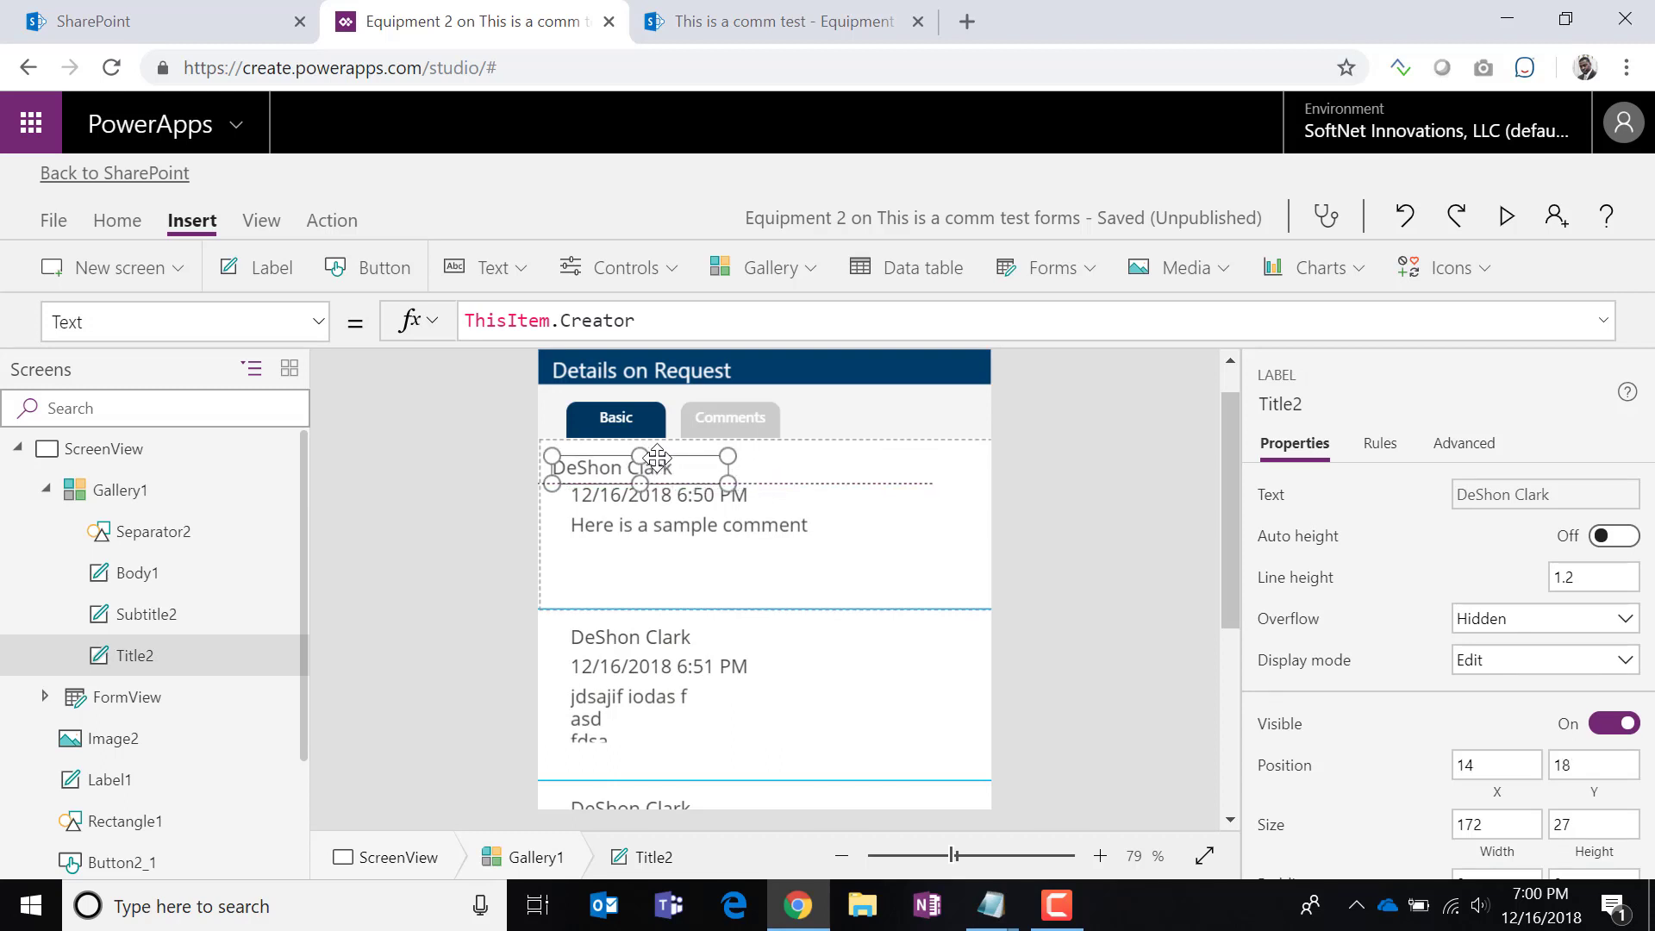
click(681, 504)
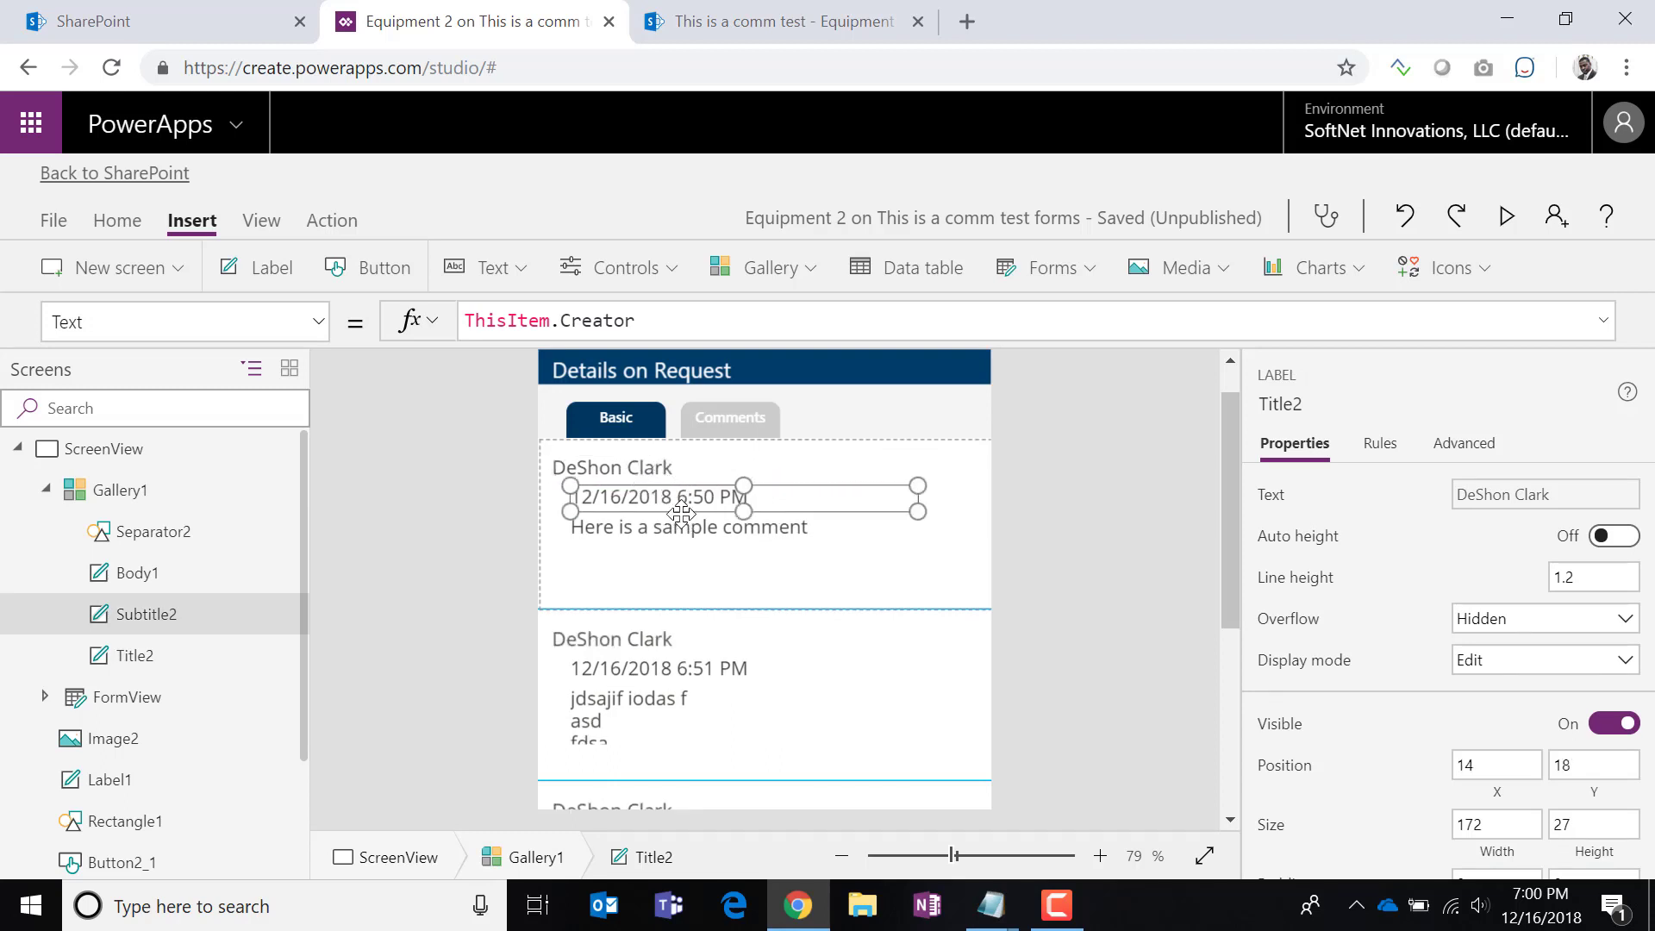
drag(718, 500, 791, 473)
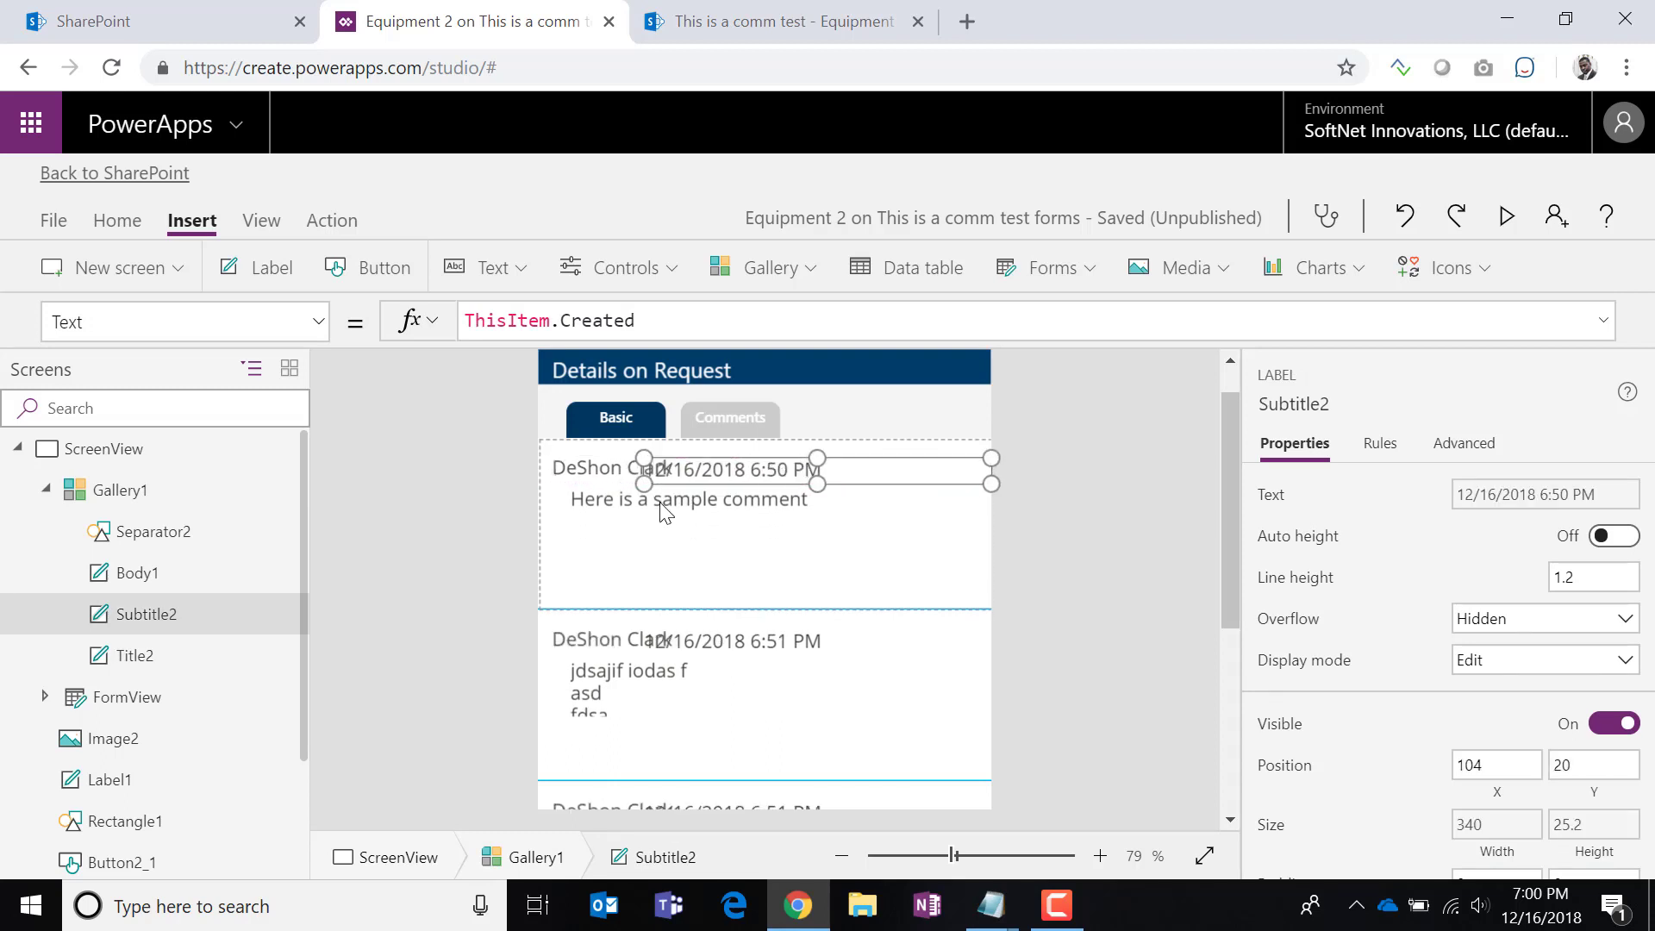
drag(639, 485, 771, 488)
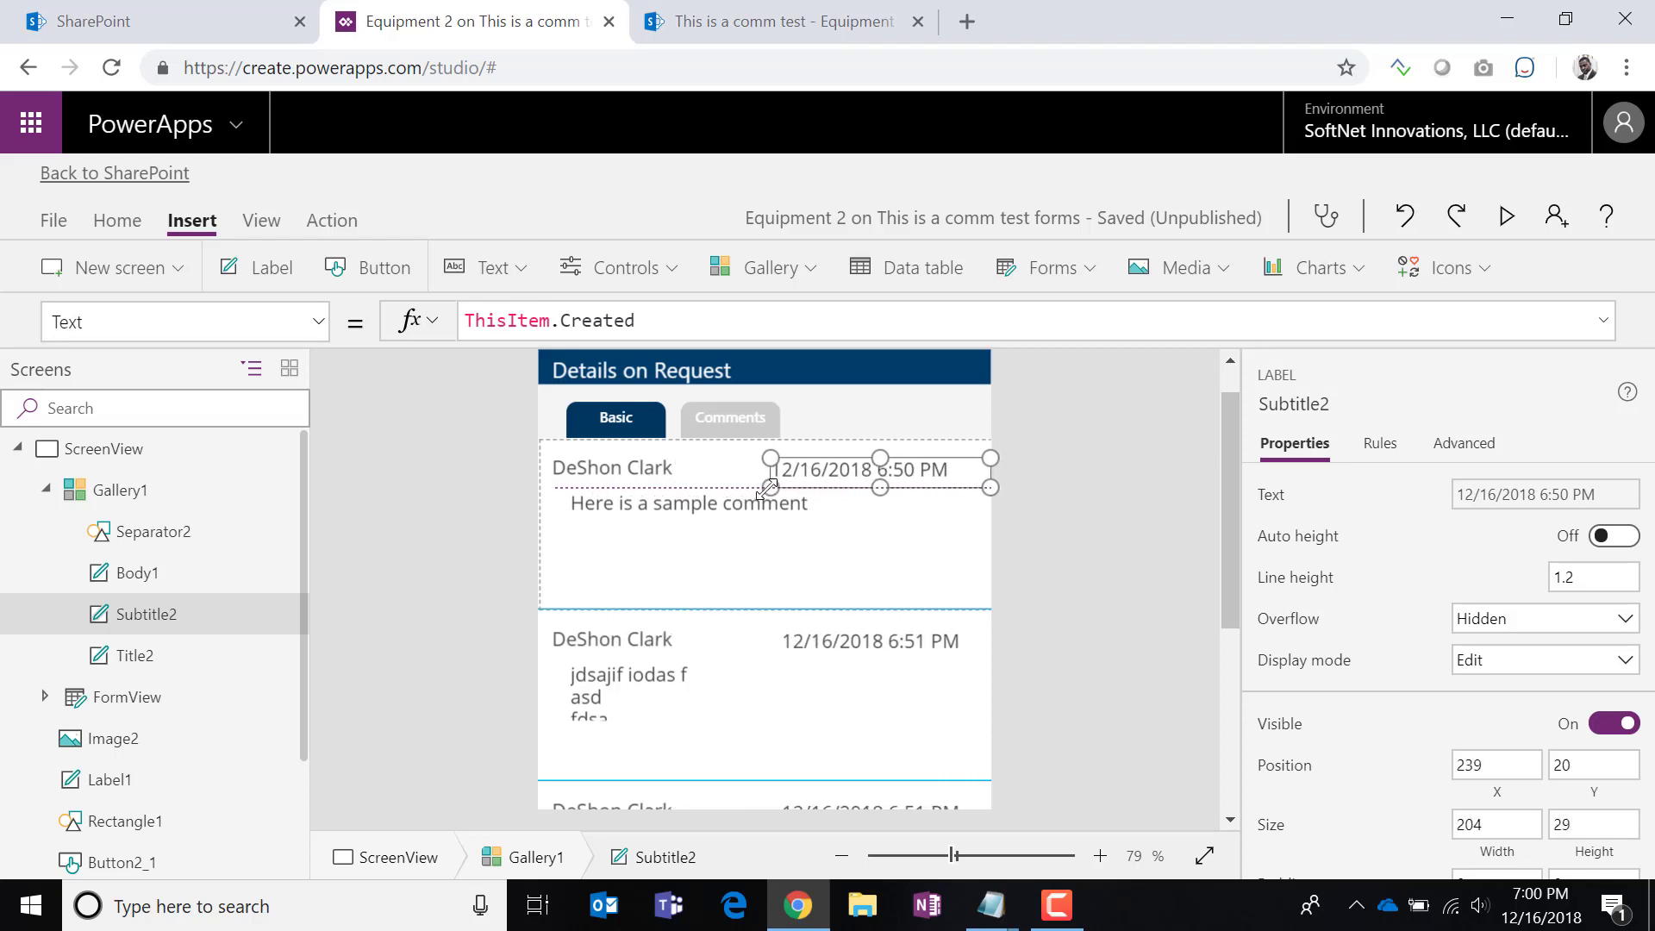
click(653, 480)
drag(621, 459, 619, 450)
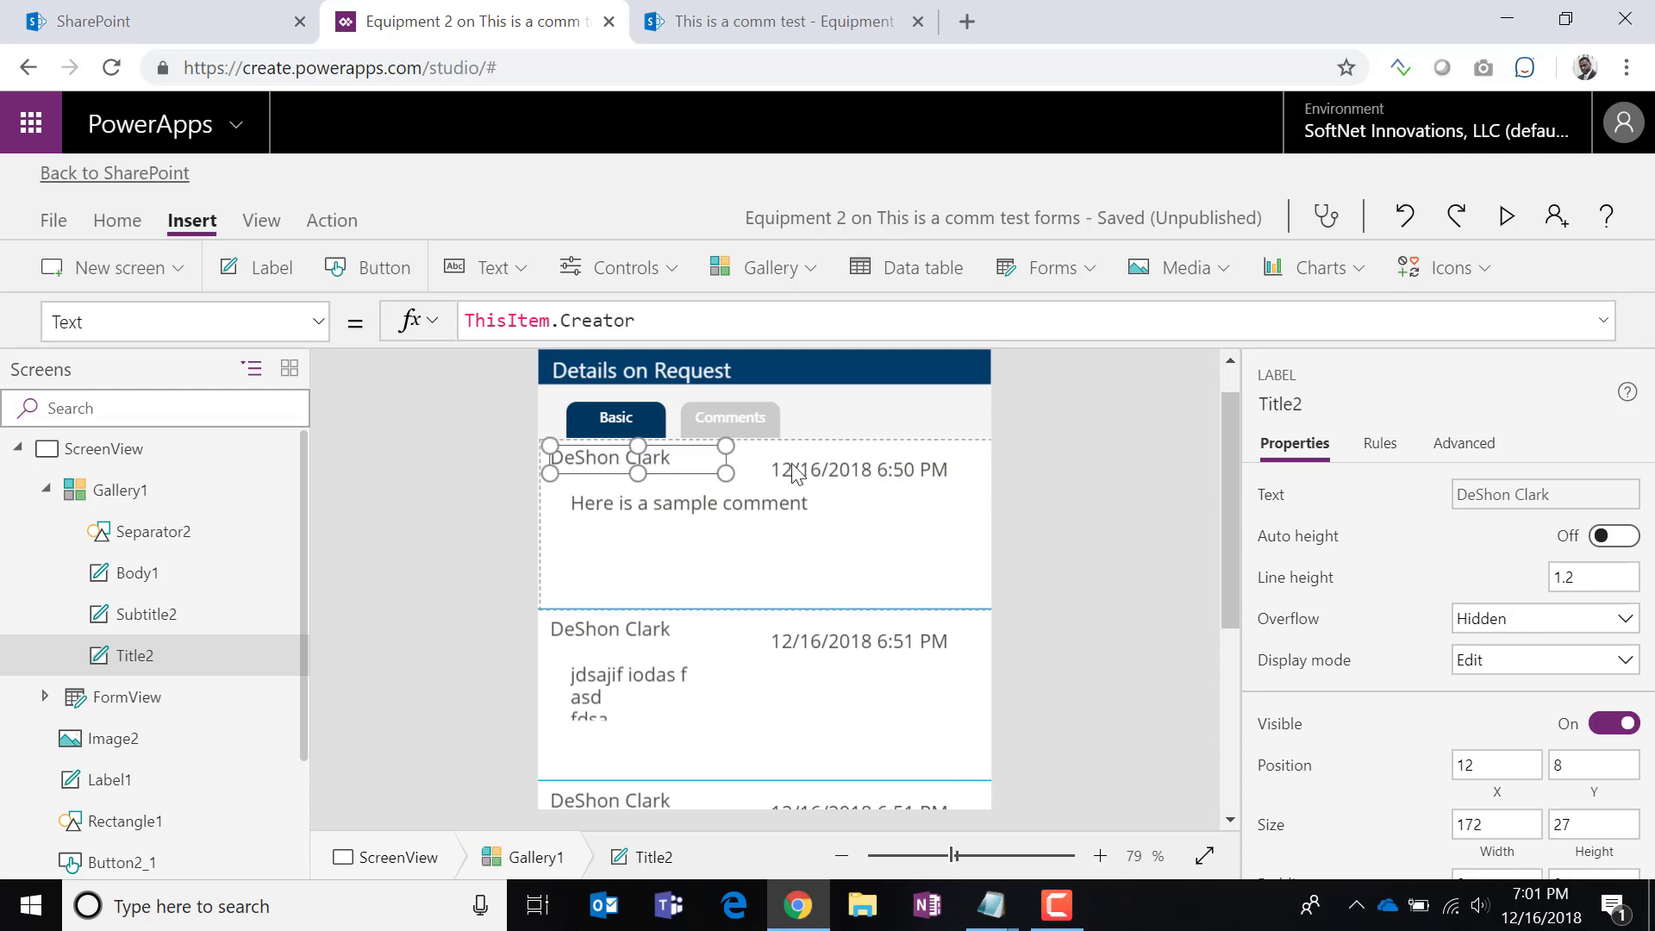
drag(823, 479, 819, 450)
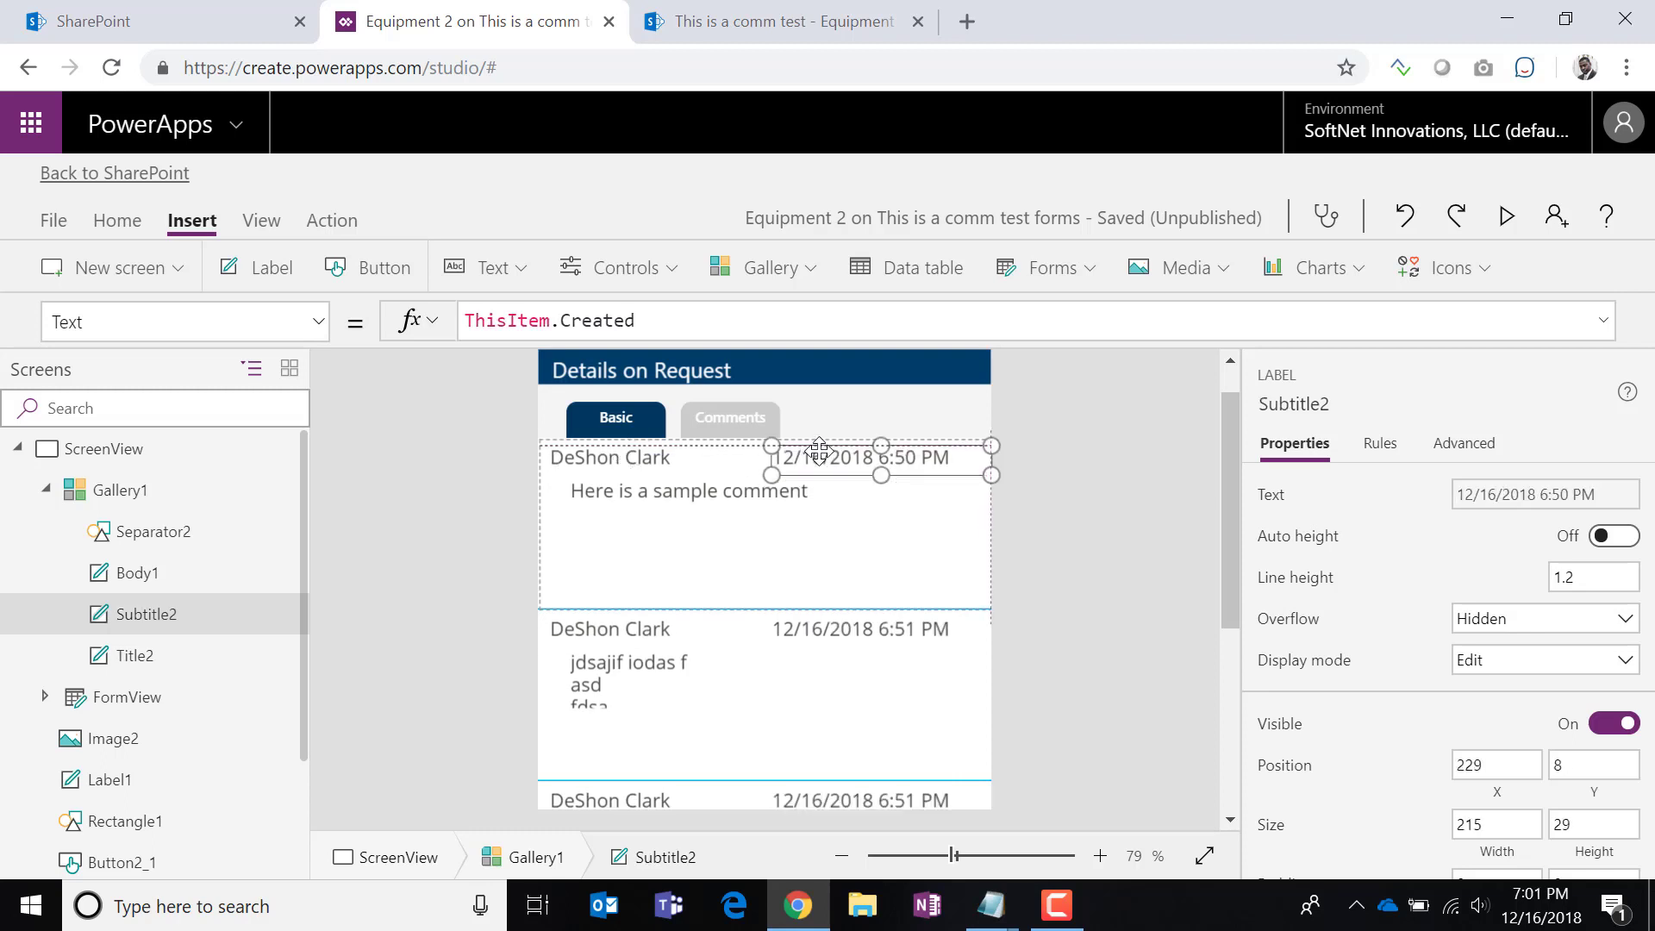
Right-align the created date label (Subtitle2).
click(944, 504)
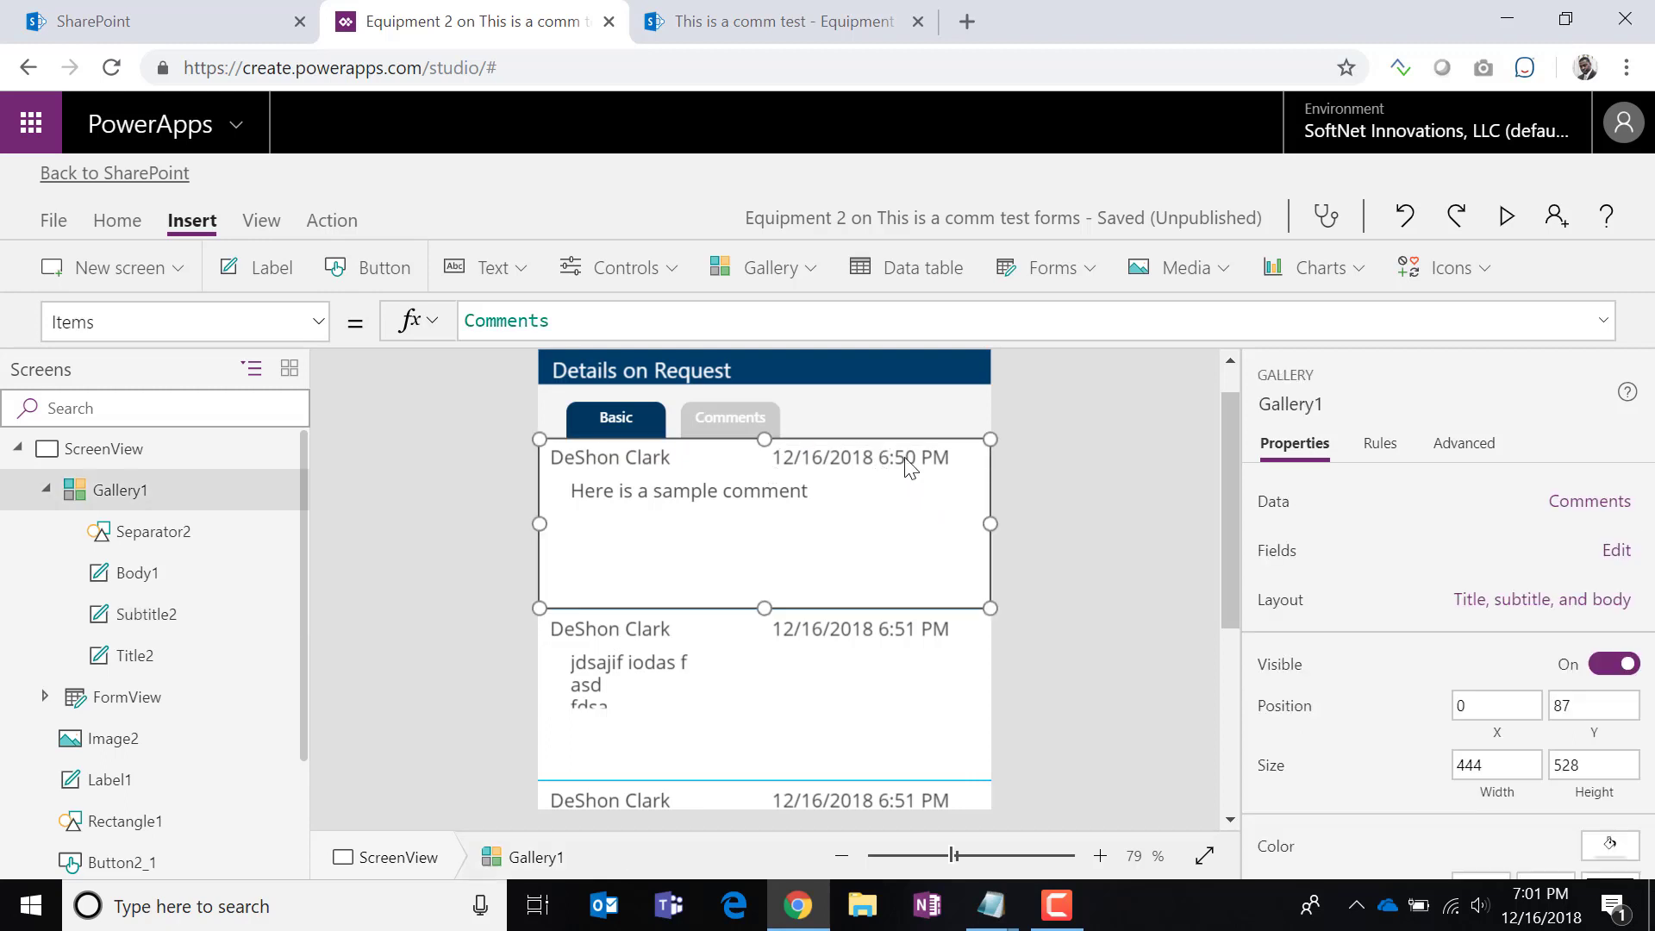
click(912, 457)
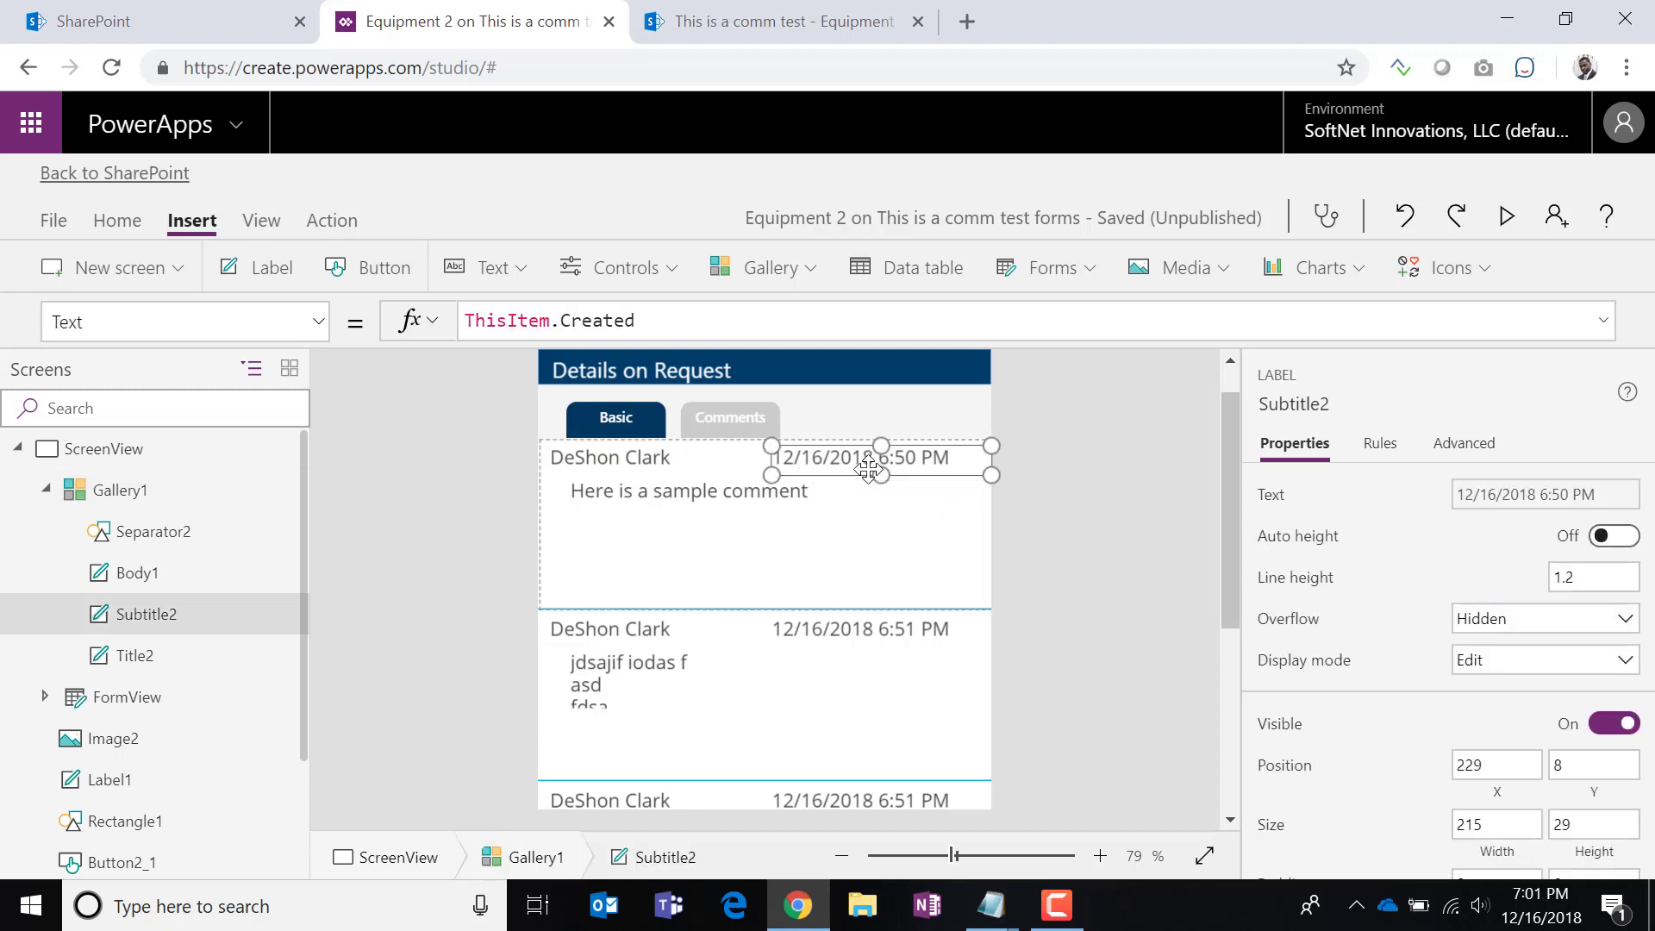
click(118, 221)
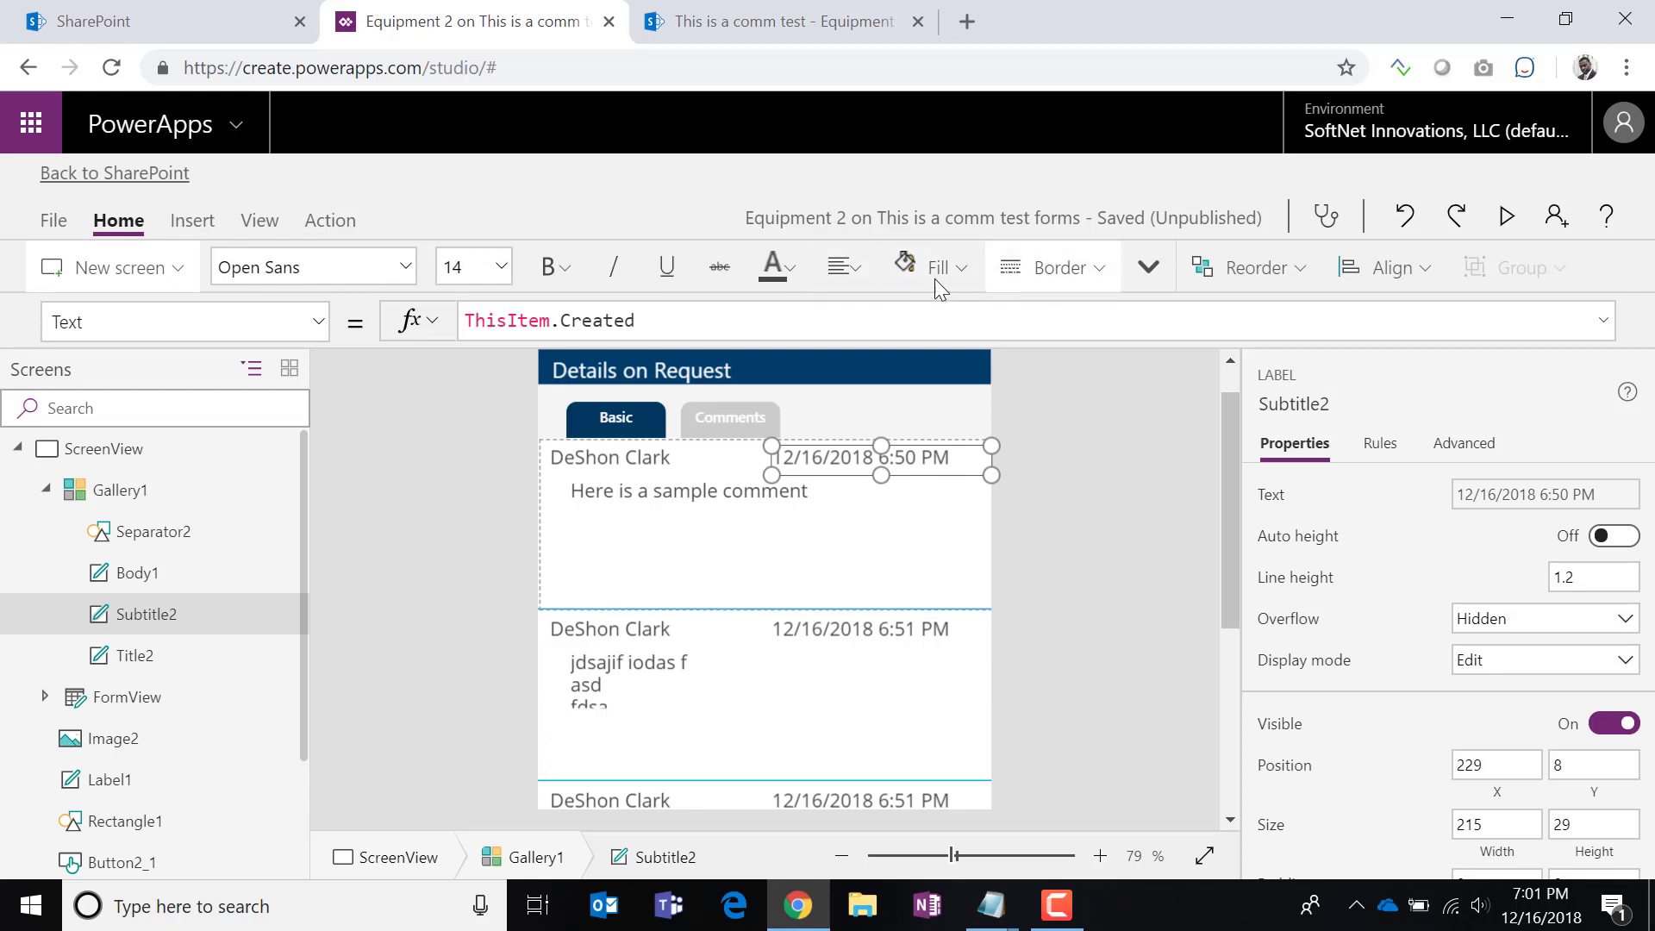
click(843, 274)
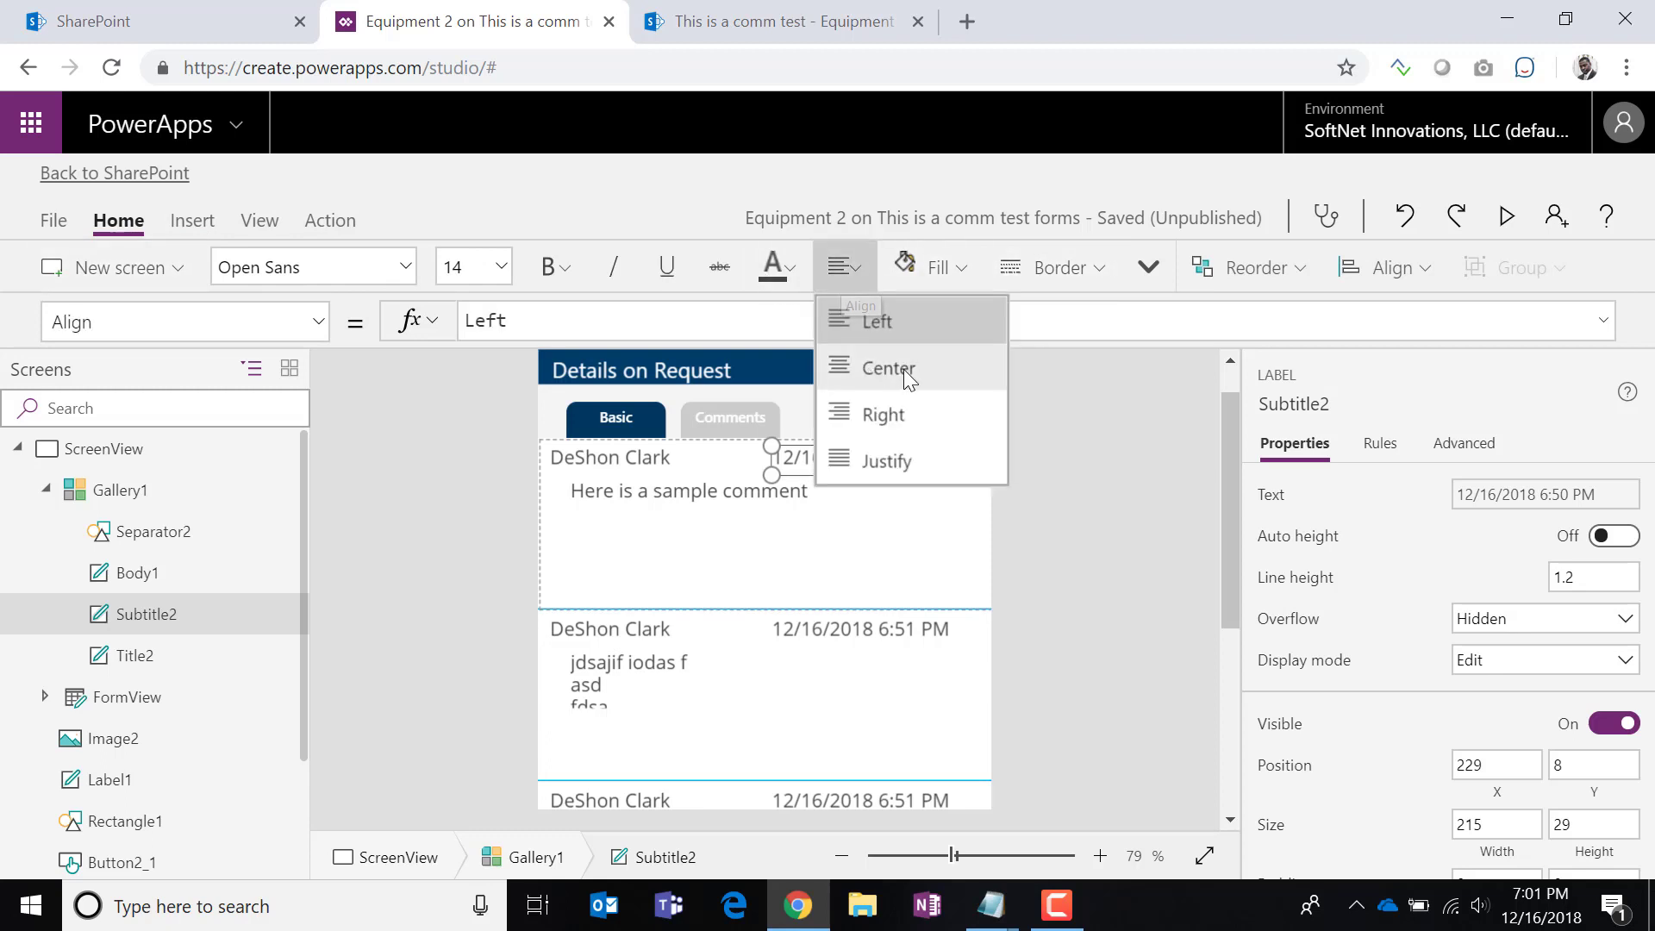
click(905, 417)
click(1119, 529)
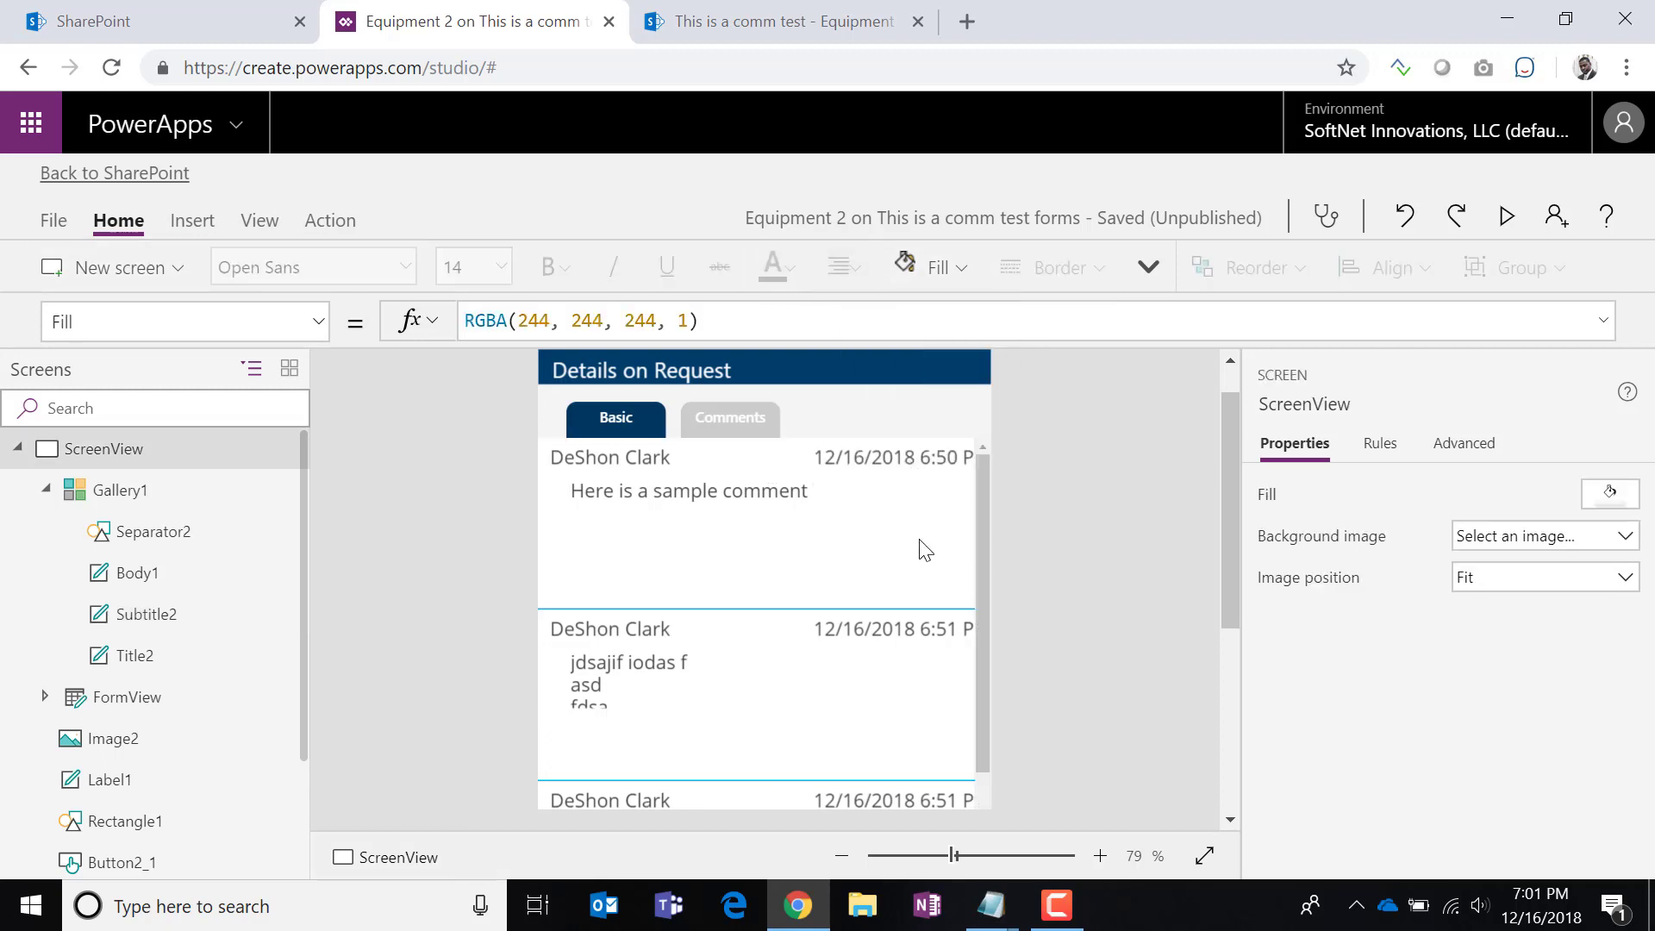
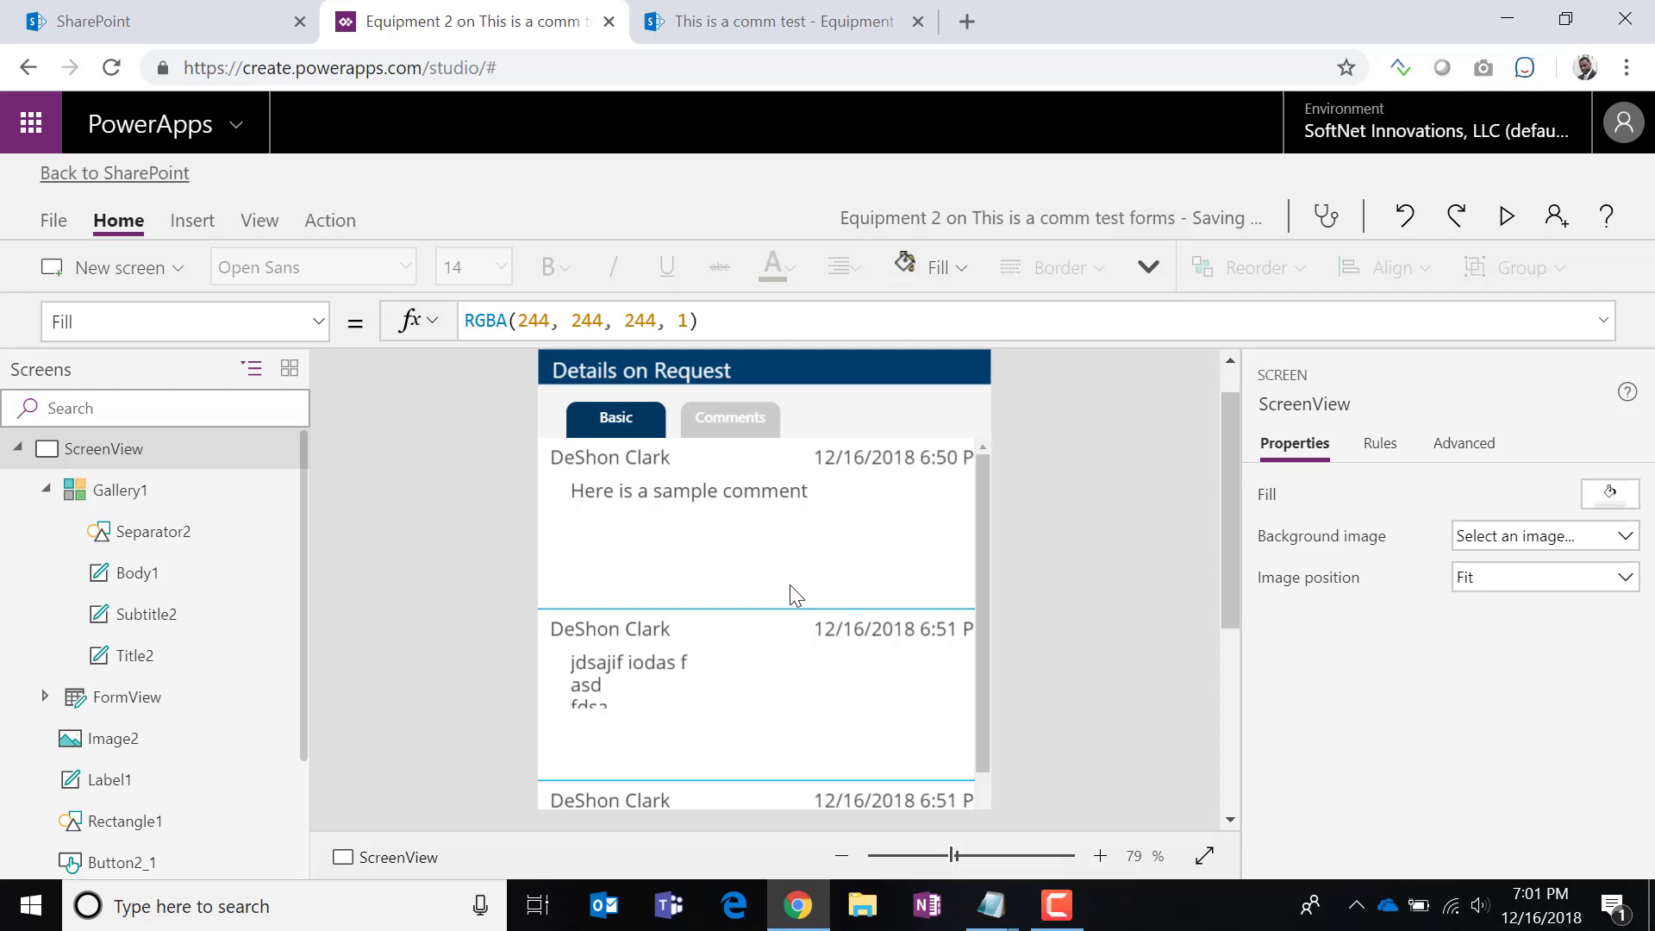
Move the comment text (Body1) to X 12 under the name and the date (Subtitle2) left to X 204.
scroll(1098, 617, down, 5)
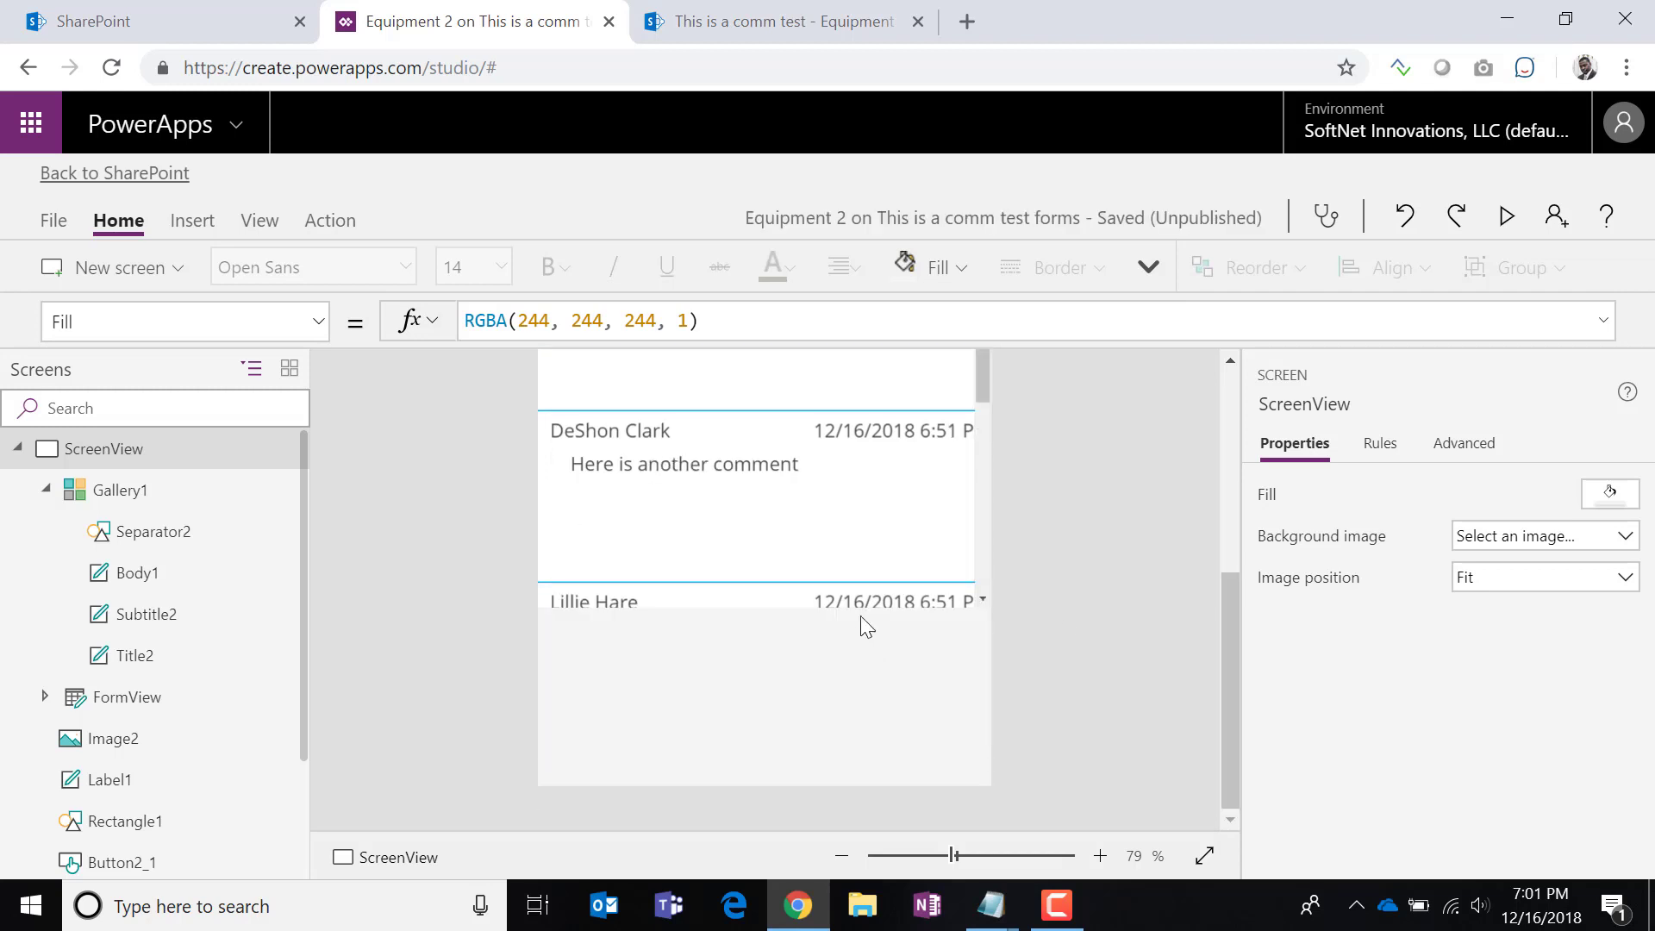
scroll(853, 534, up, 5)
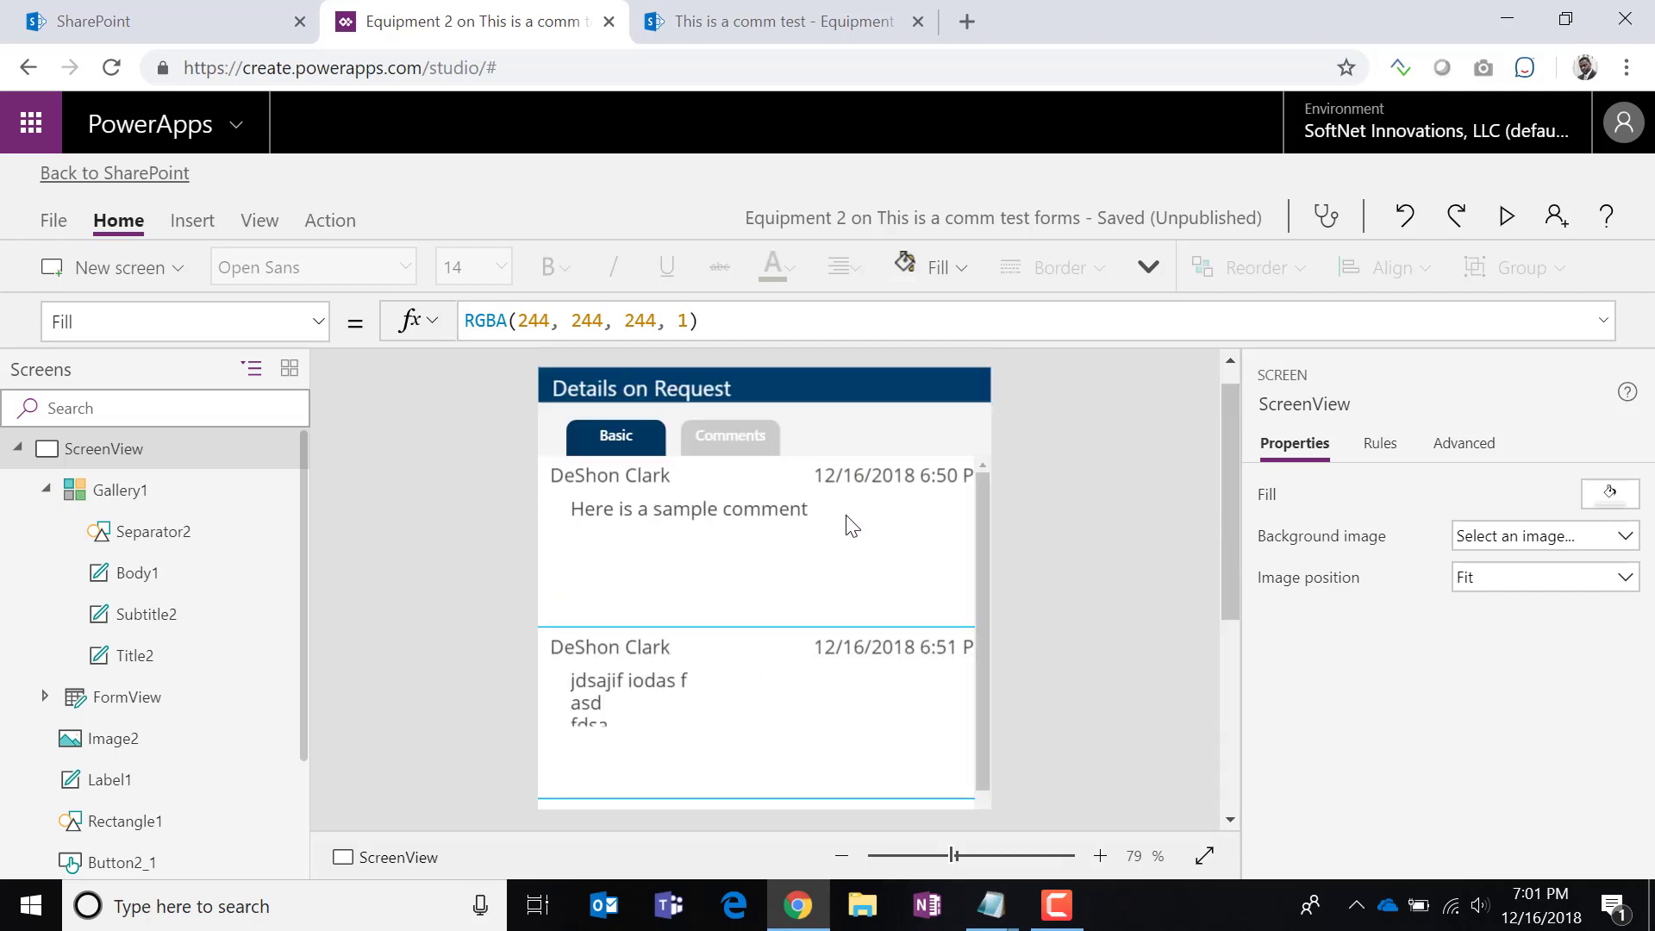
click(776, 527)
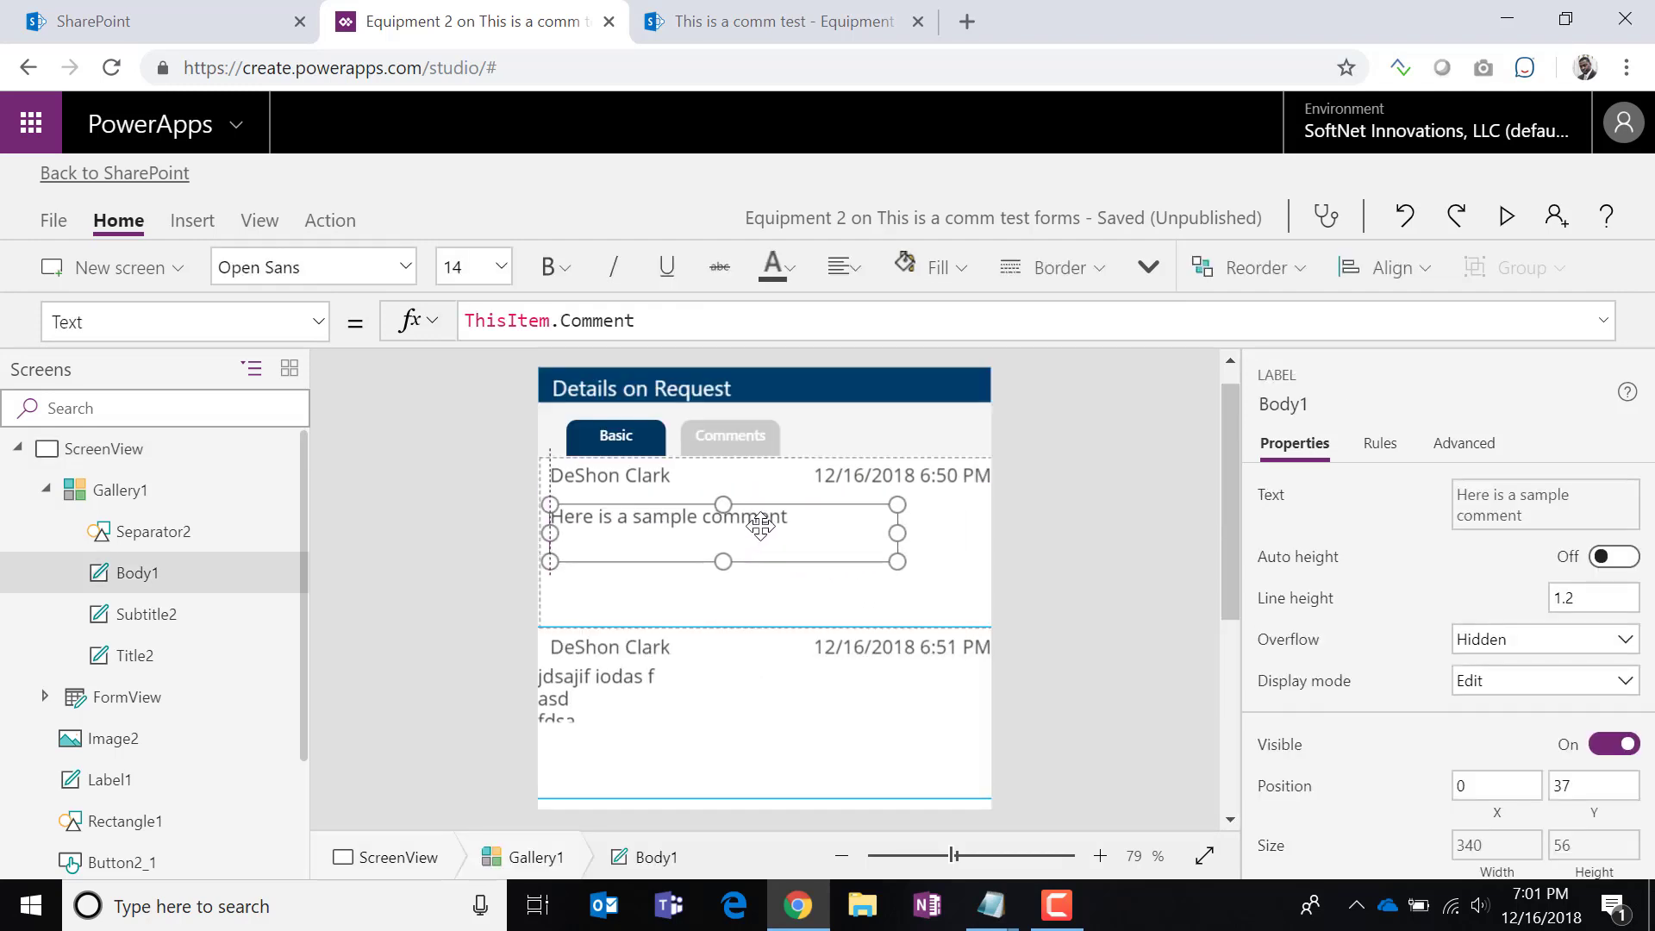
drag(760, 526, 761, 523)
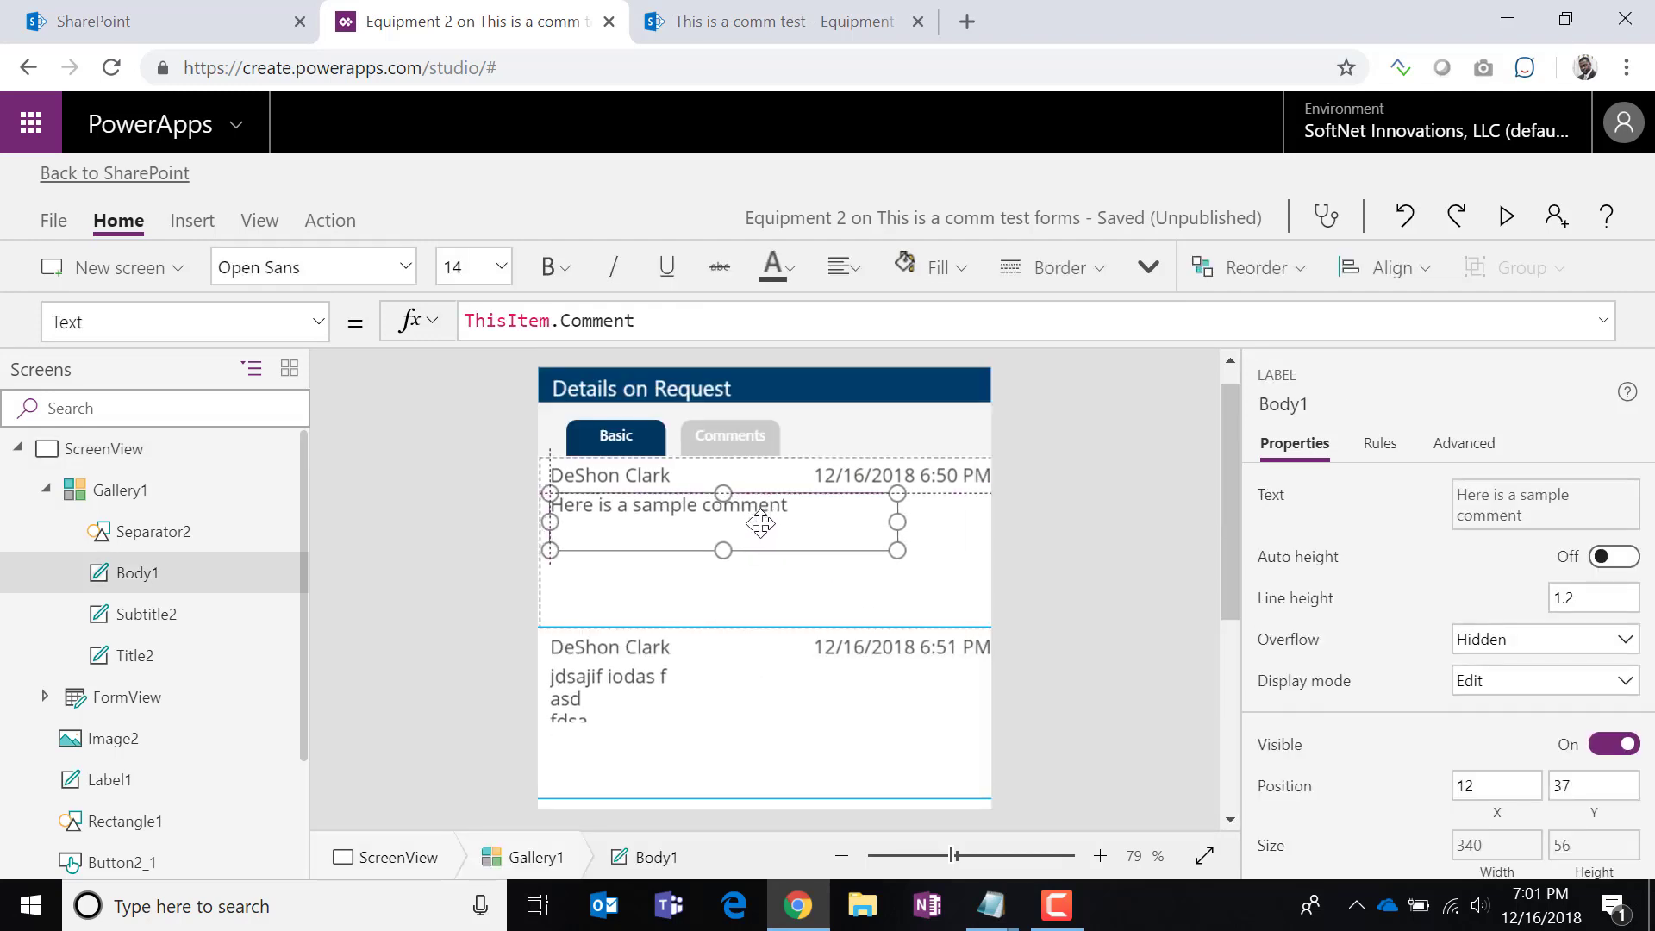
click(949, 474)
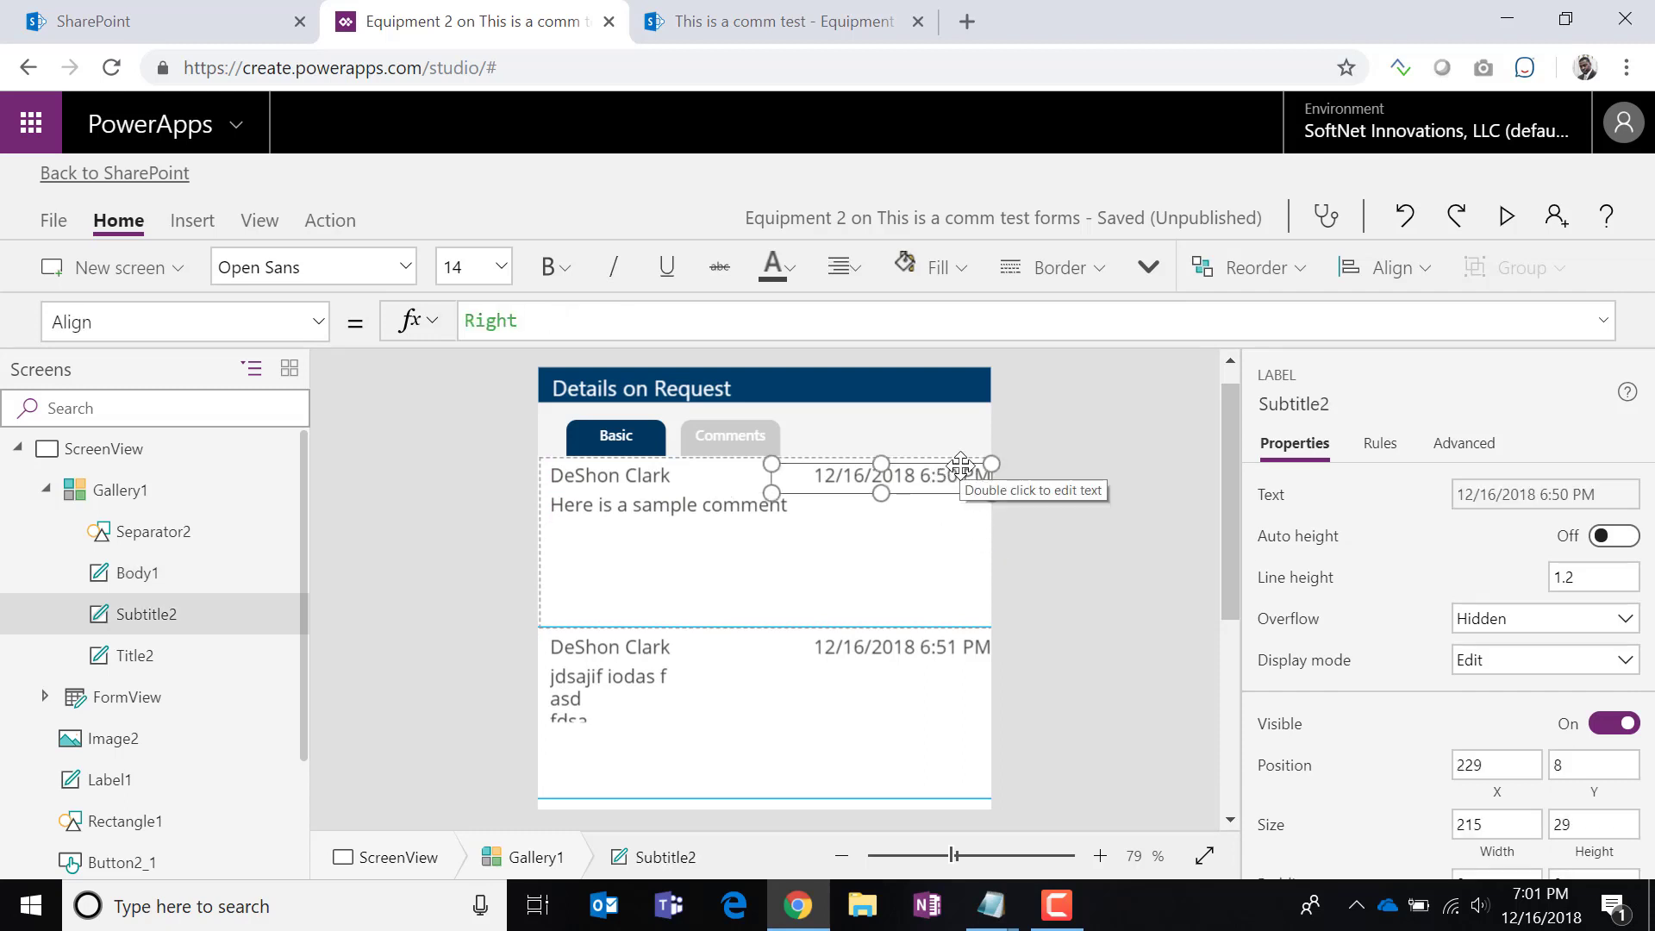
drag(962, 467, 936, 468)
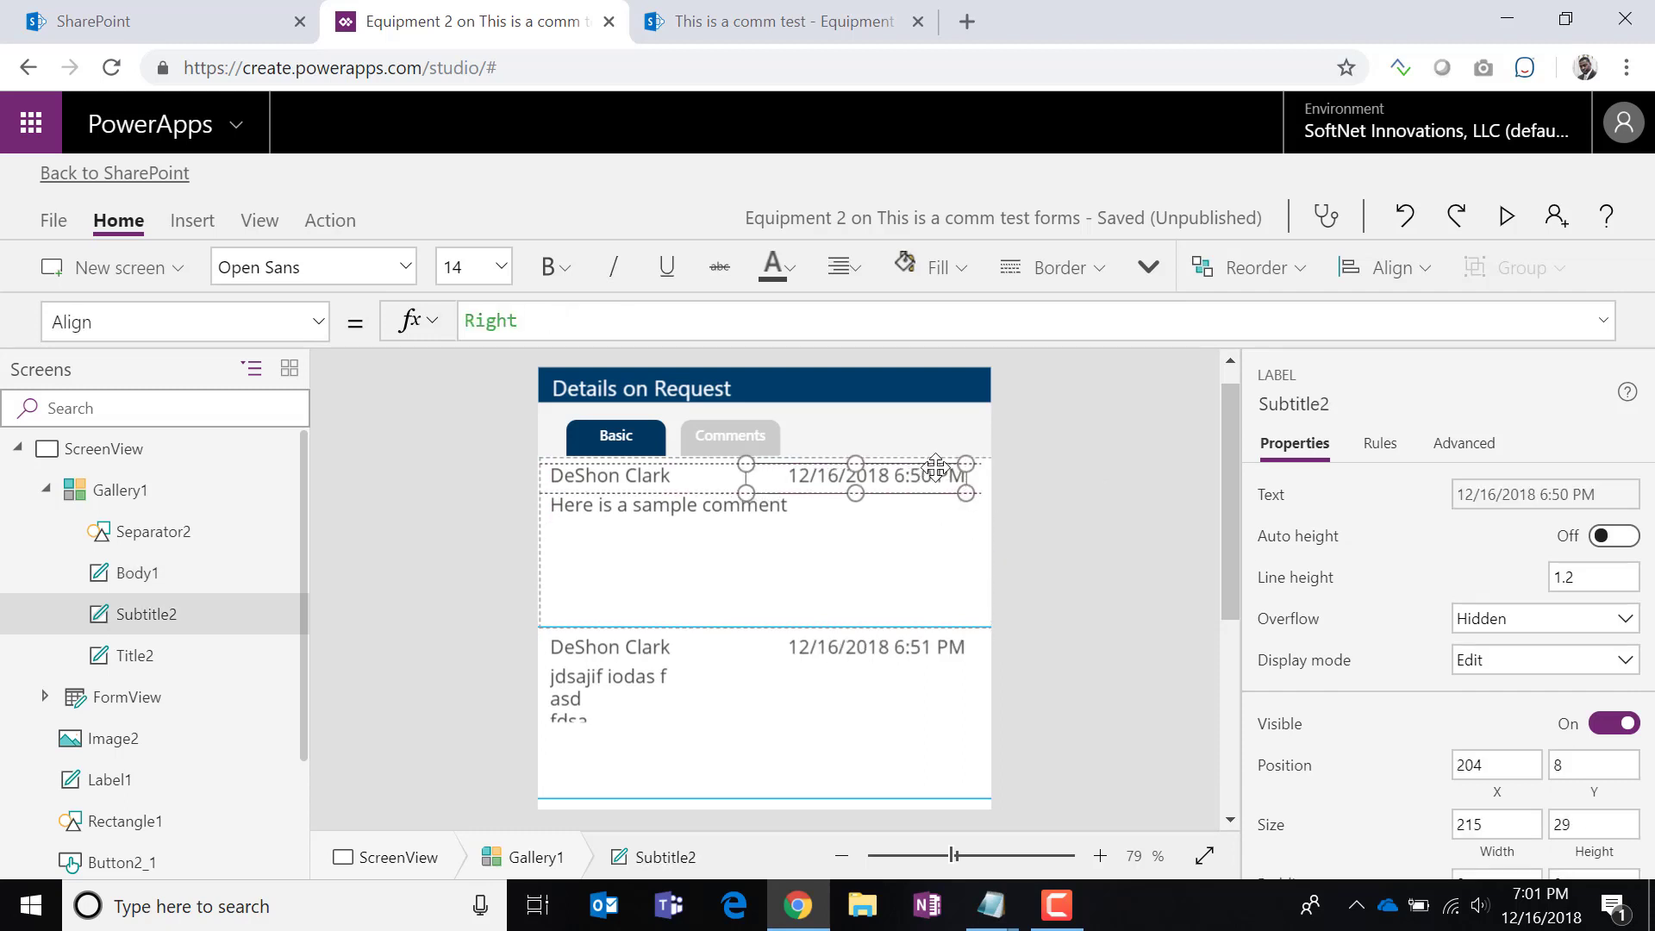
click(678, 485)
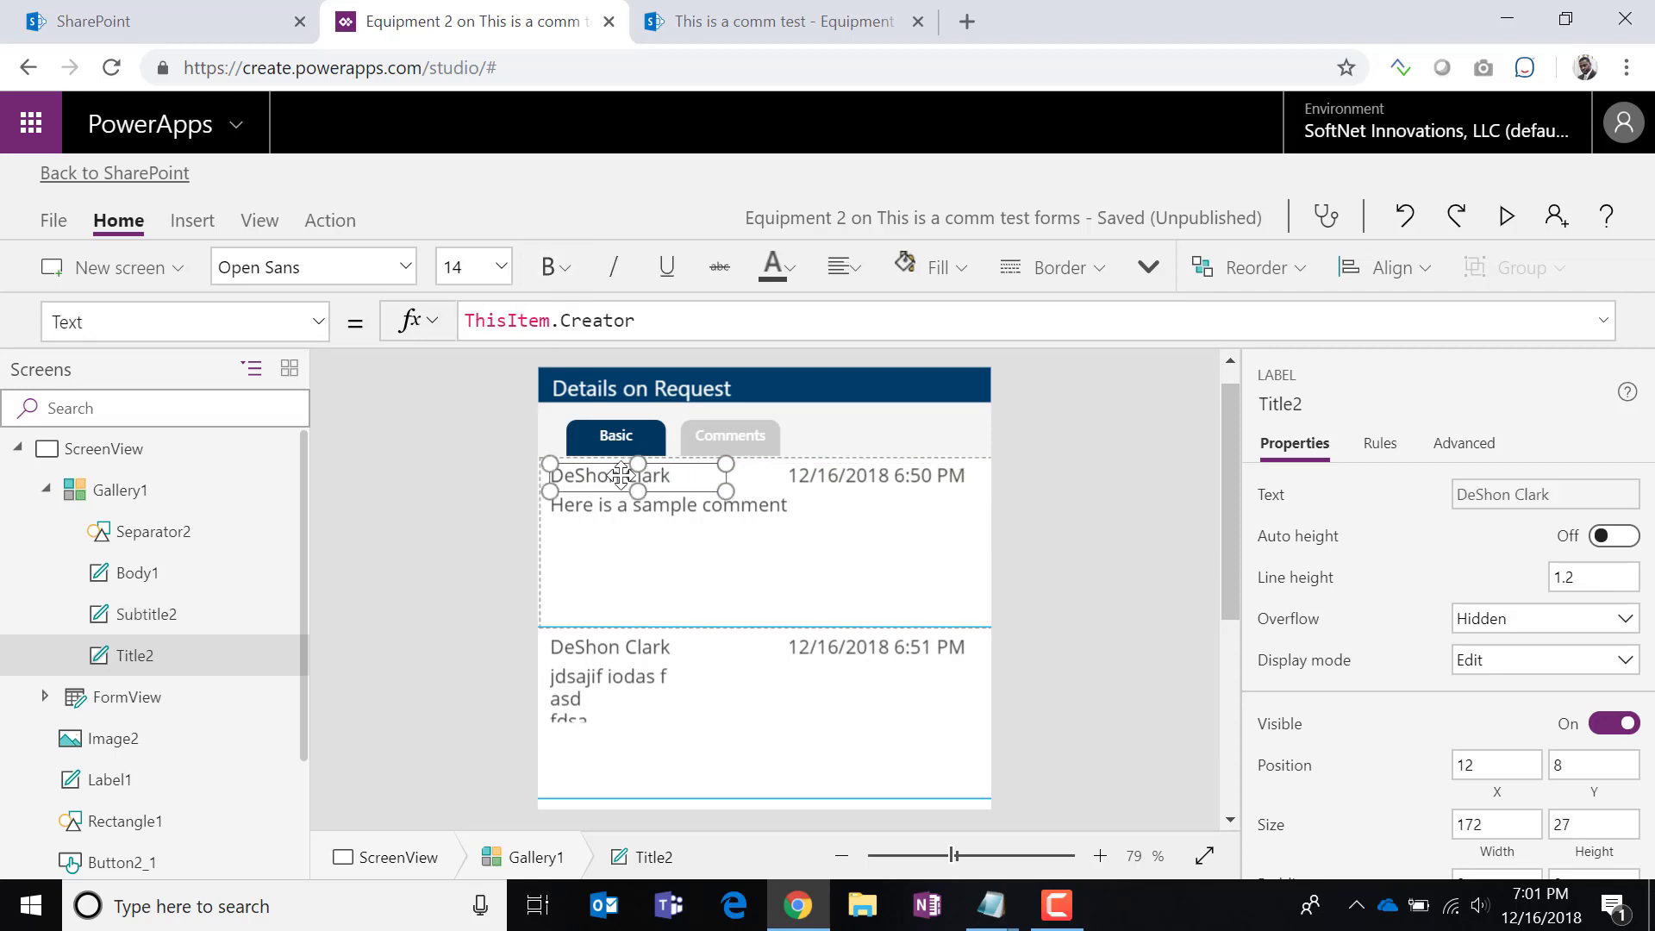
Set the name, date and comment text in each comment row to font size 10.
click(501, 268)
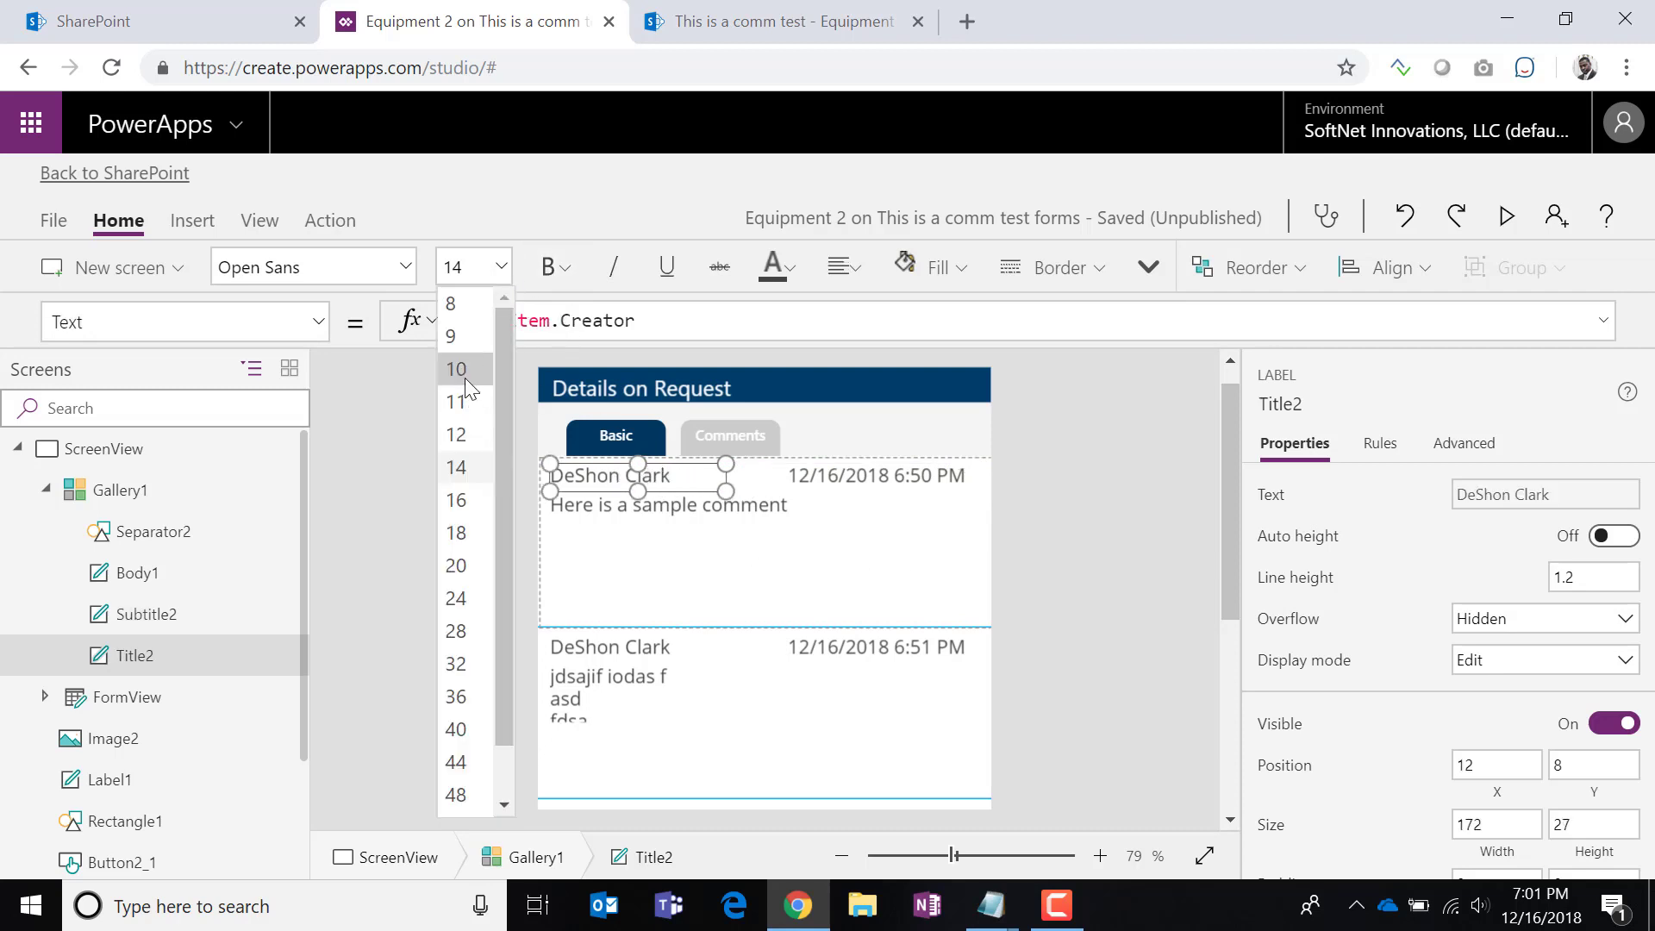
click(466, 365)
click(834, 477)
click(502, 268)
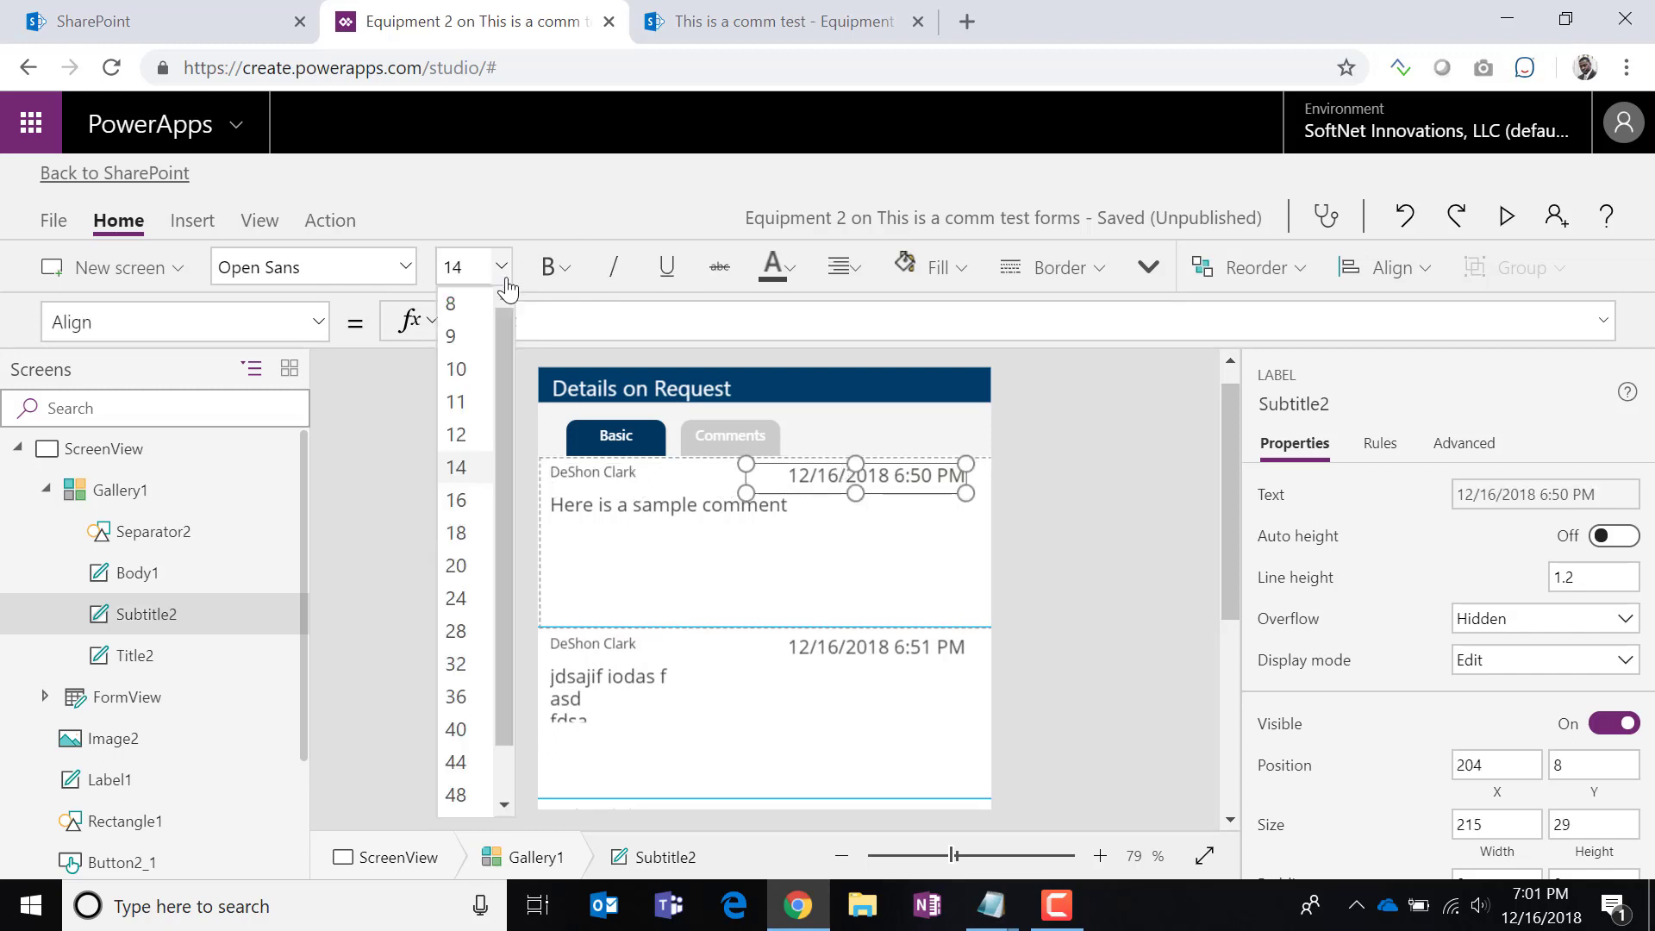
click(448, 369)
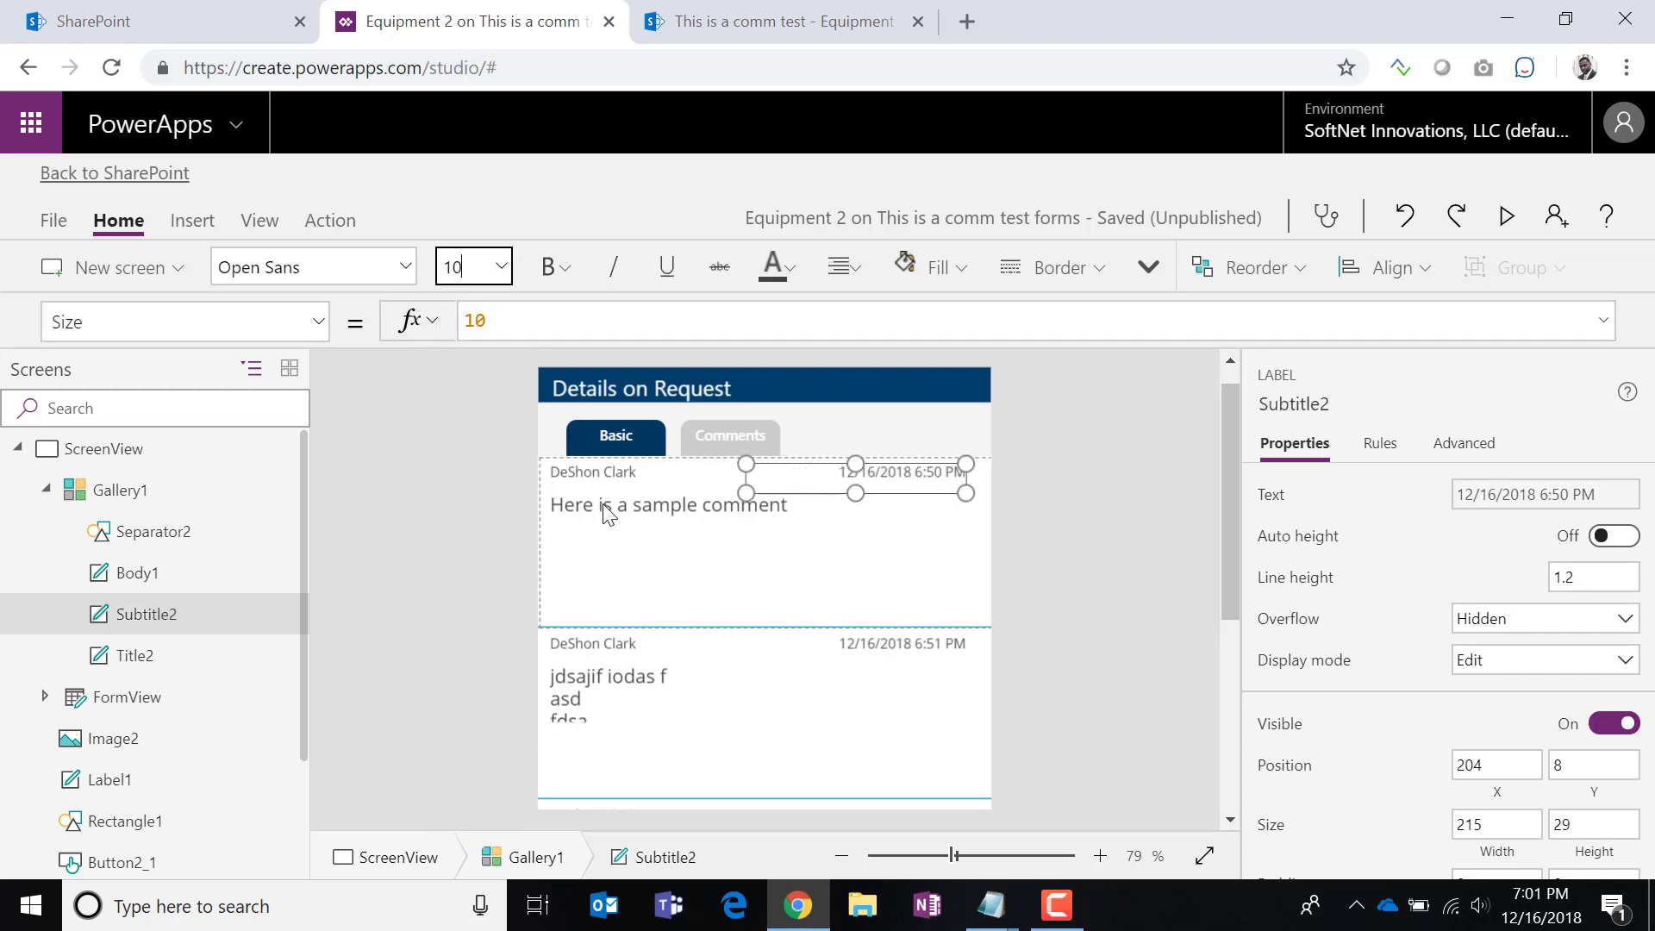
click(659, 517)
click(501, 273)
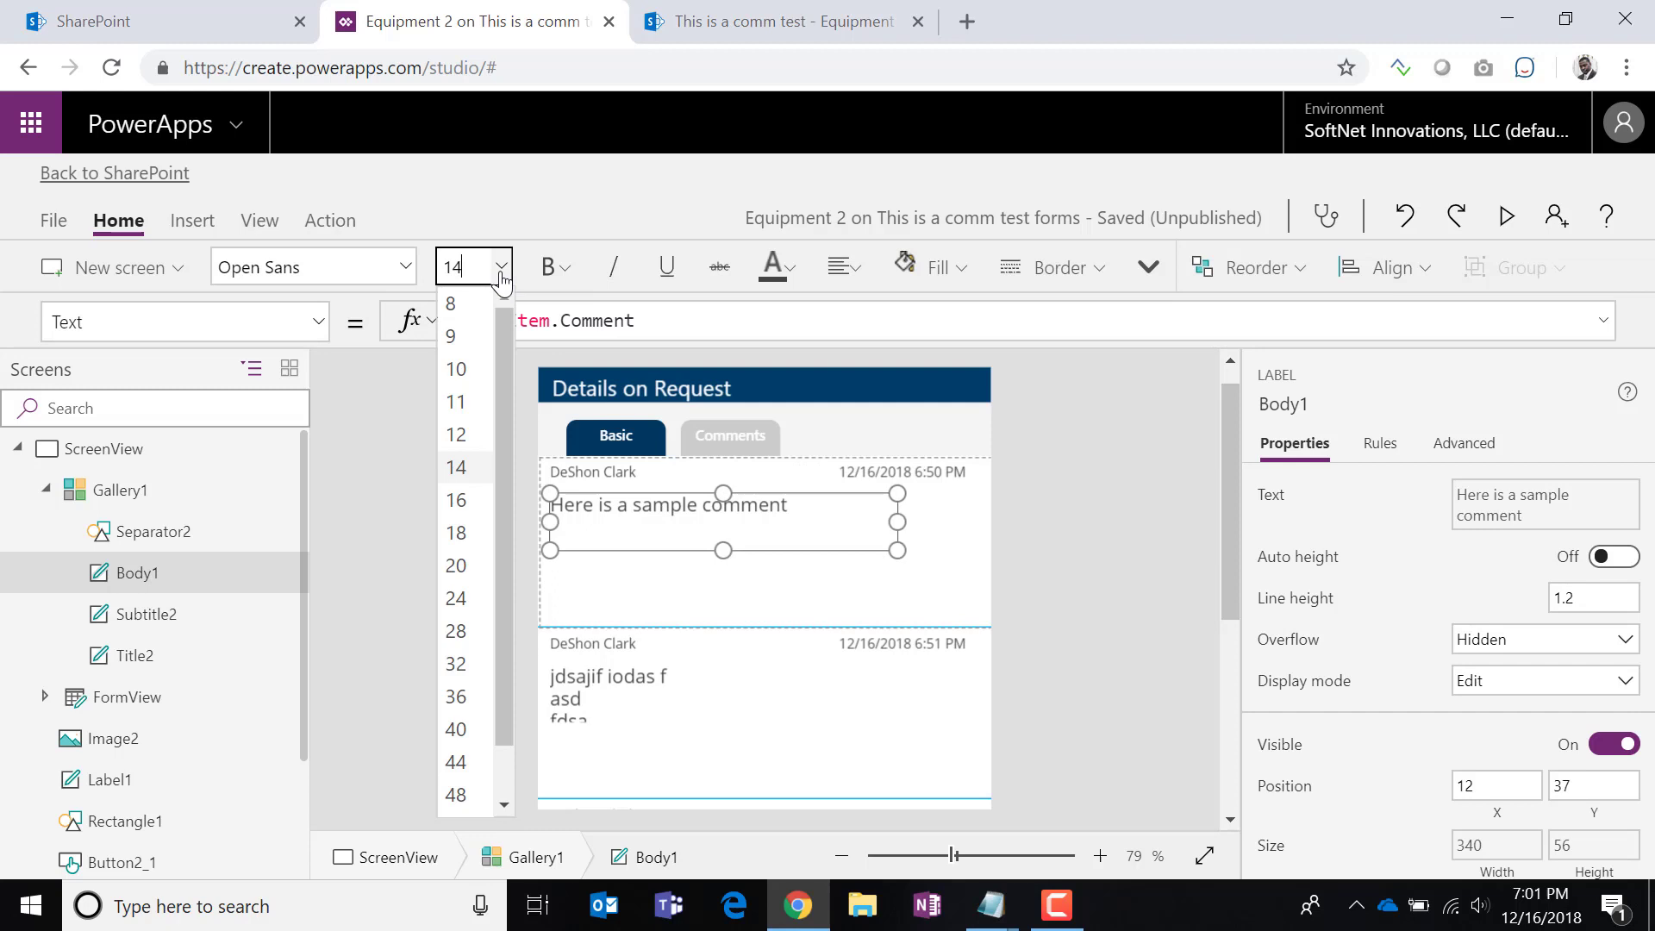
click(470, 373)
Make the comment text (Body1) black.
click(883, 473)
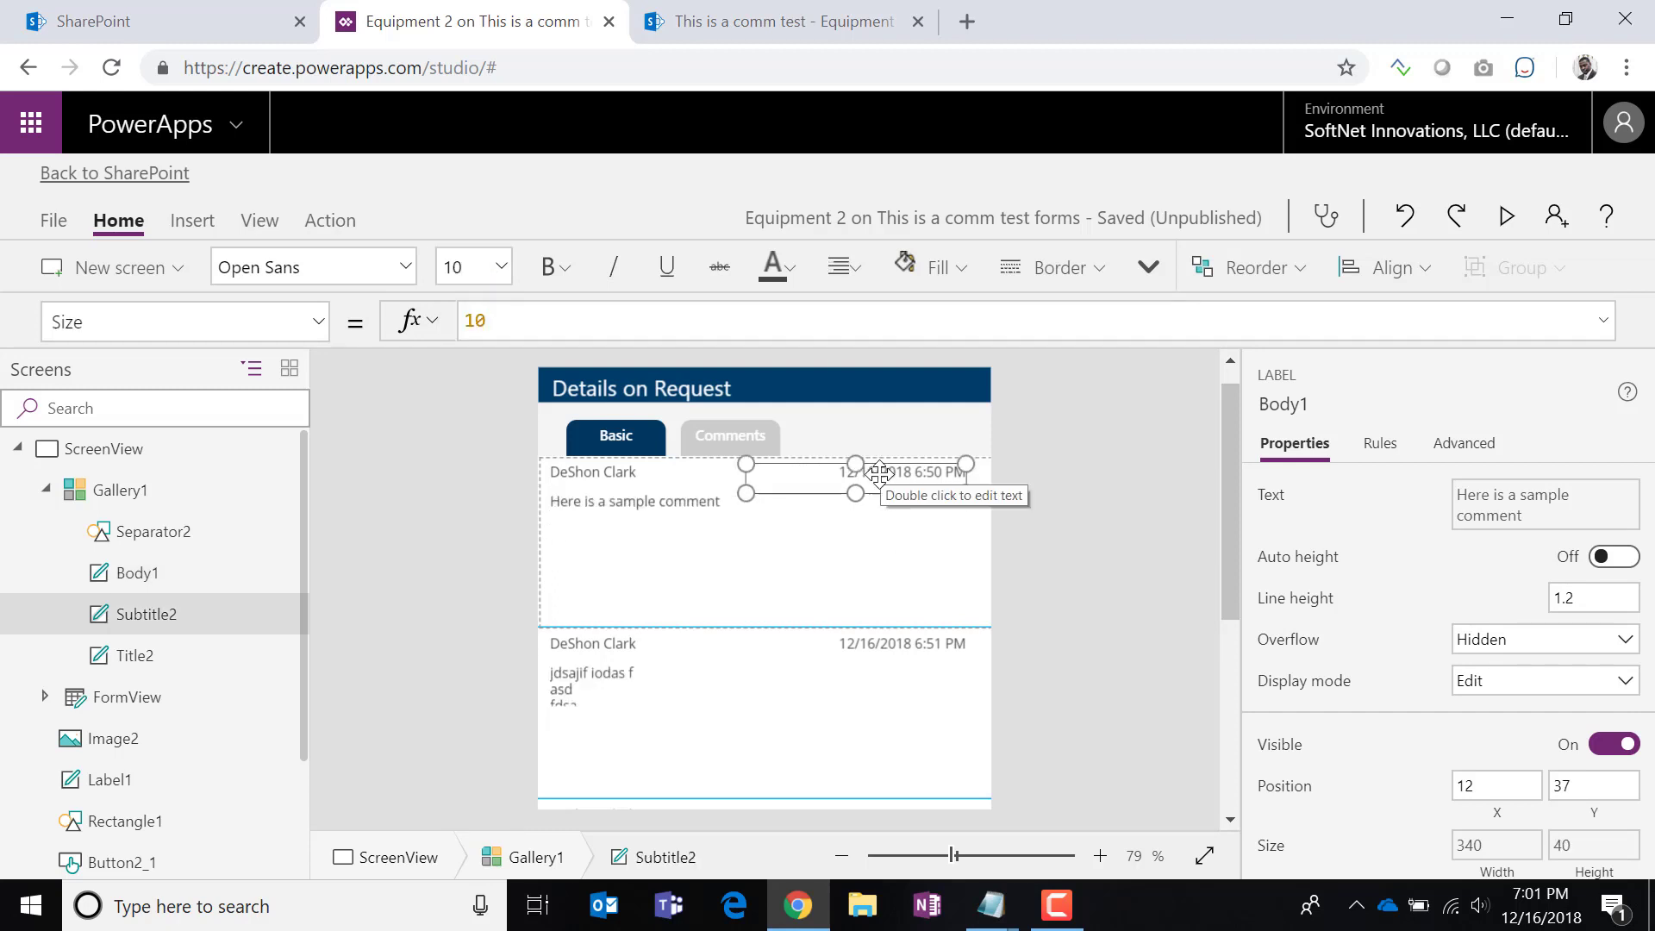
click(665, 503)
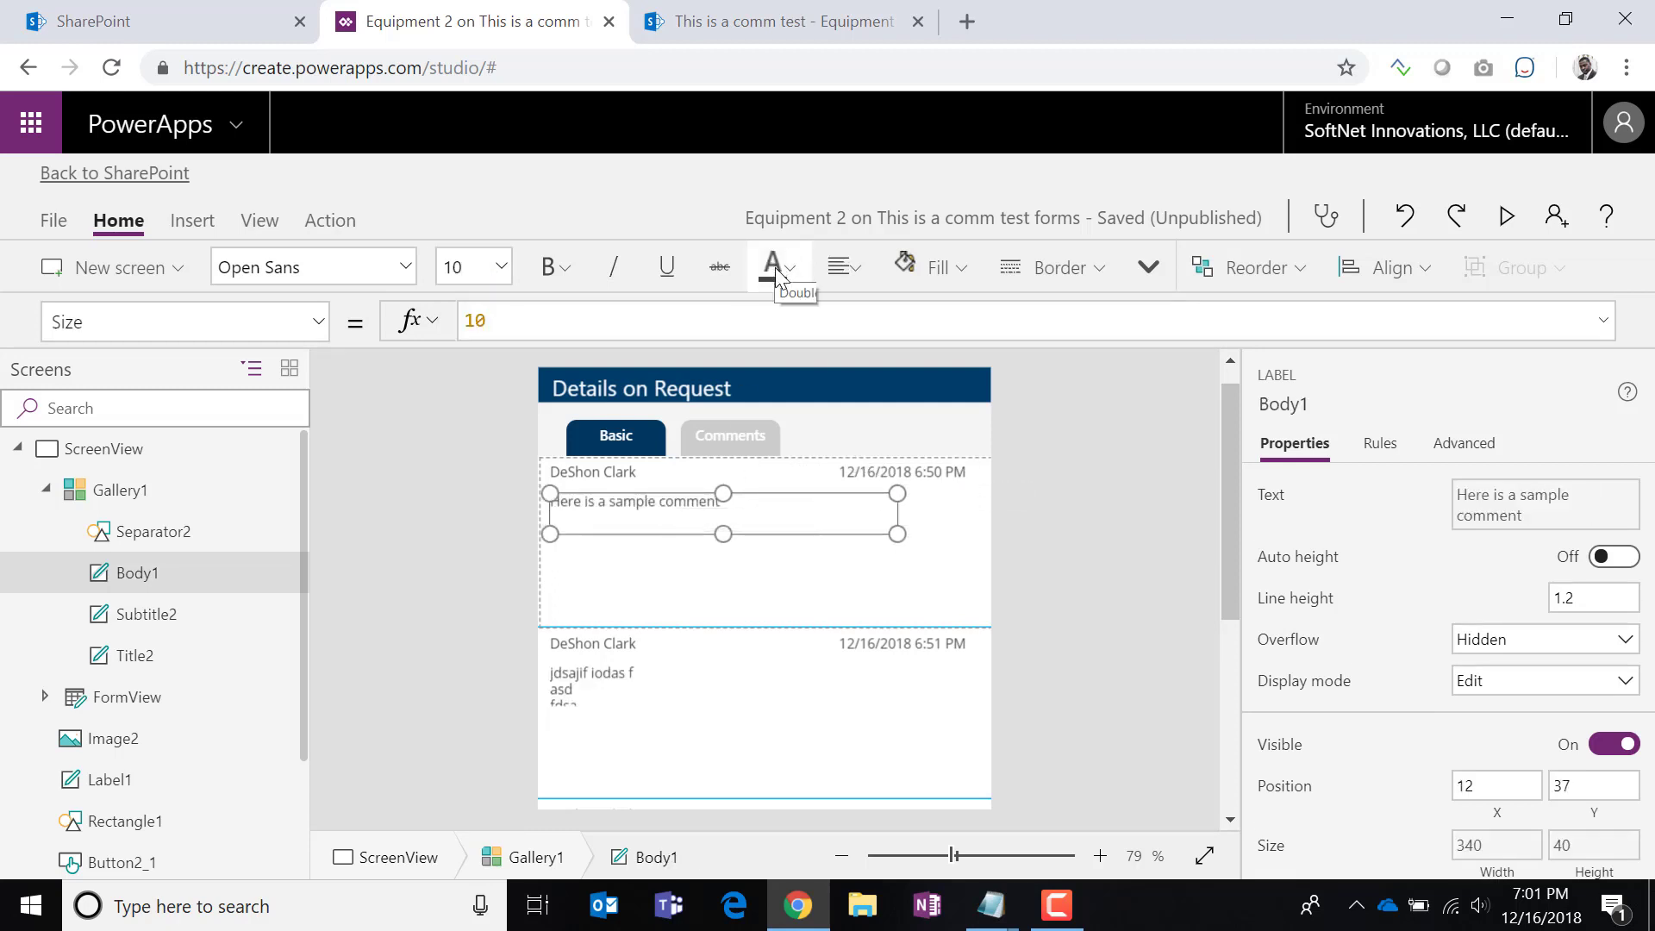
click(778, 275)
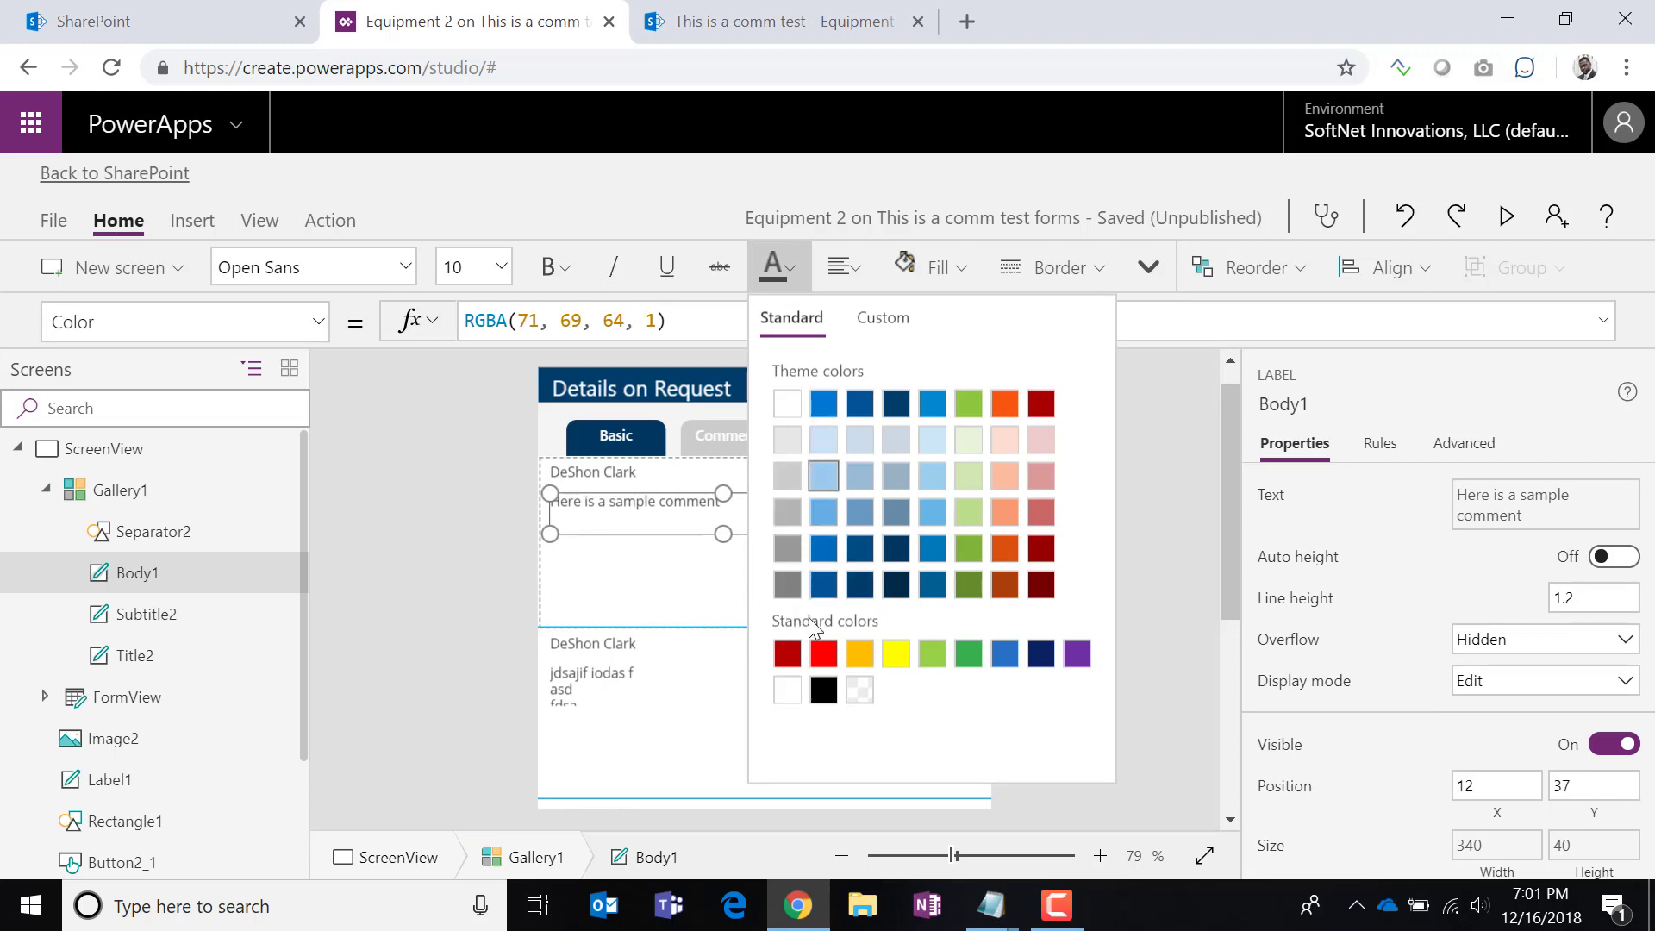
click(823, 689)
click(506, 546)
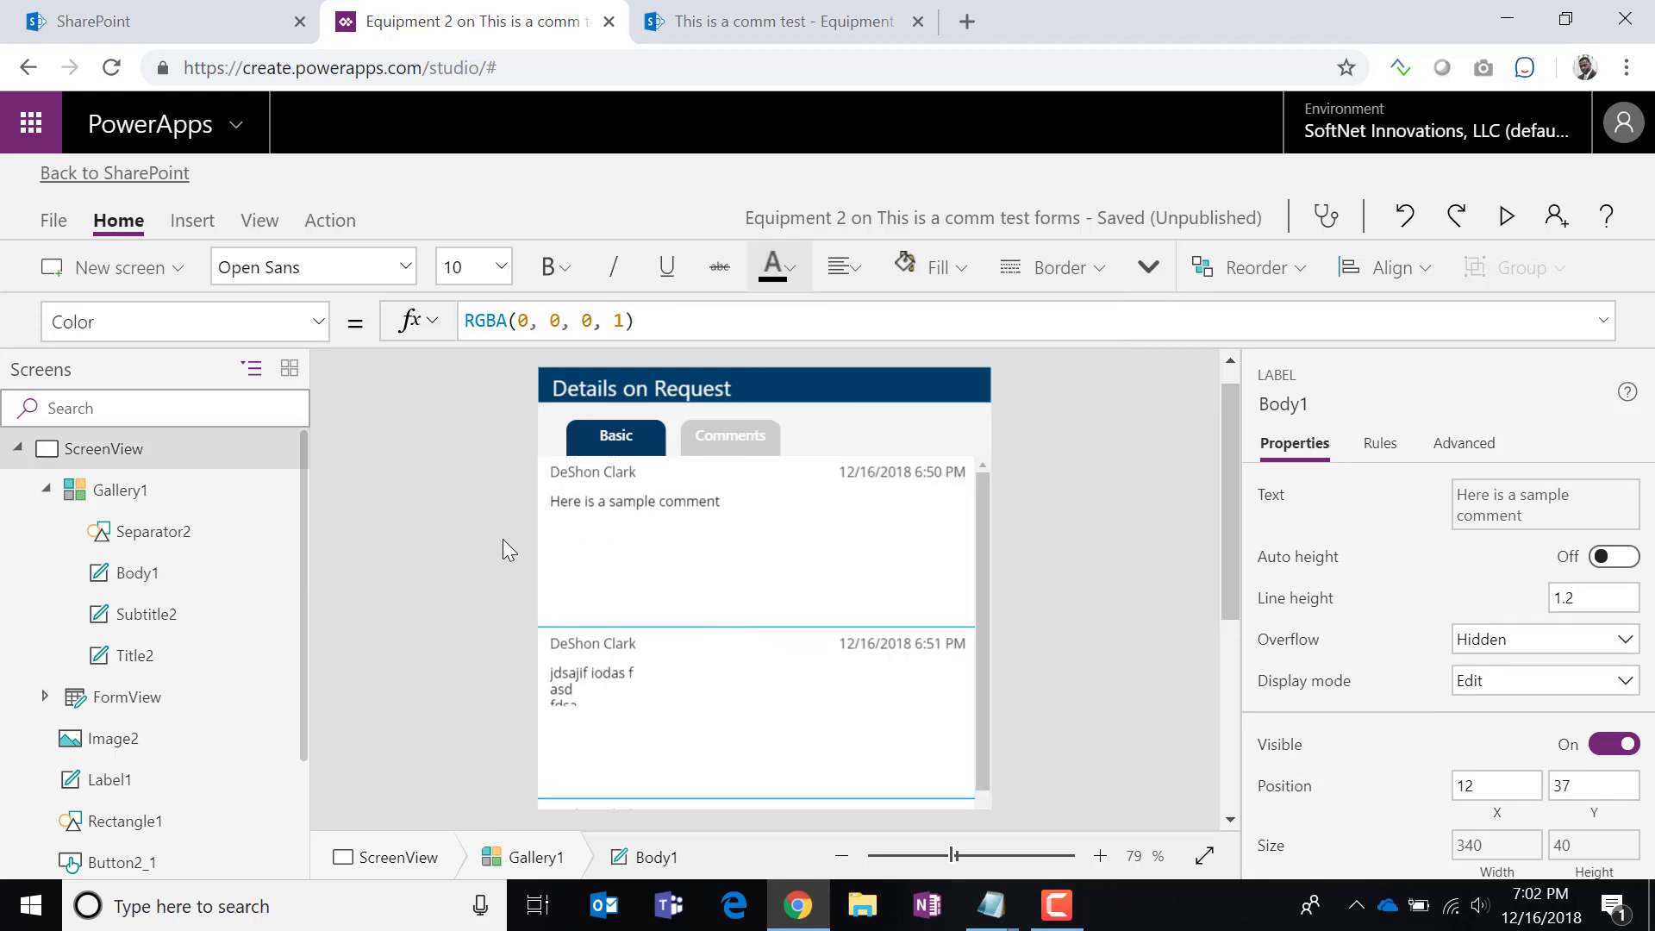
Colour the commenter name and date labels grey.
click(890, 479)
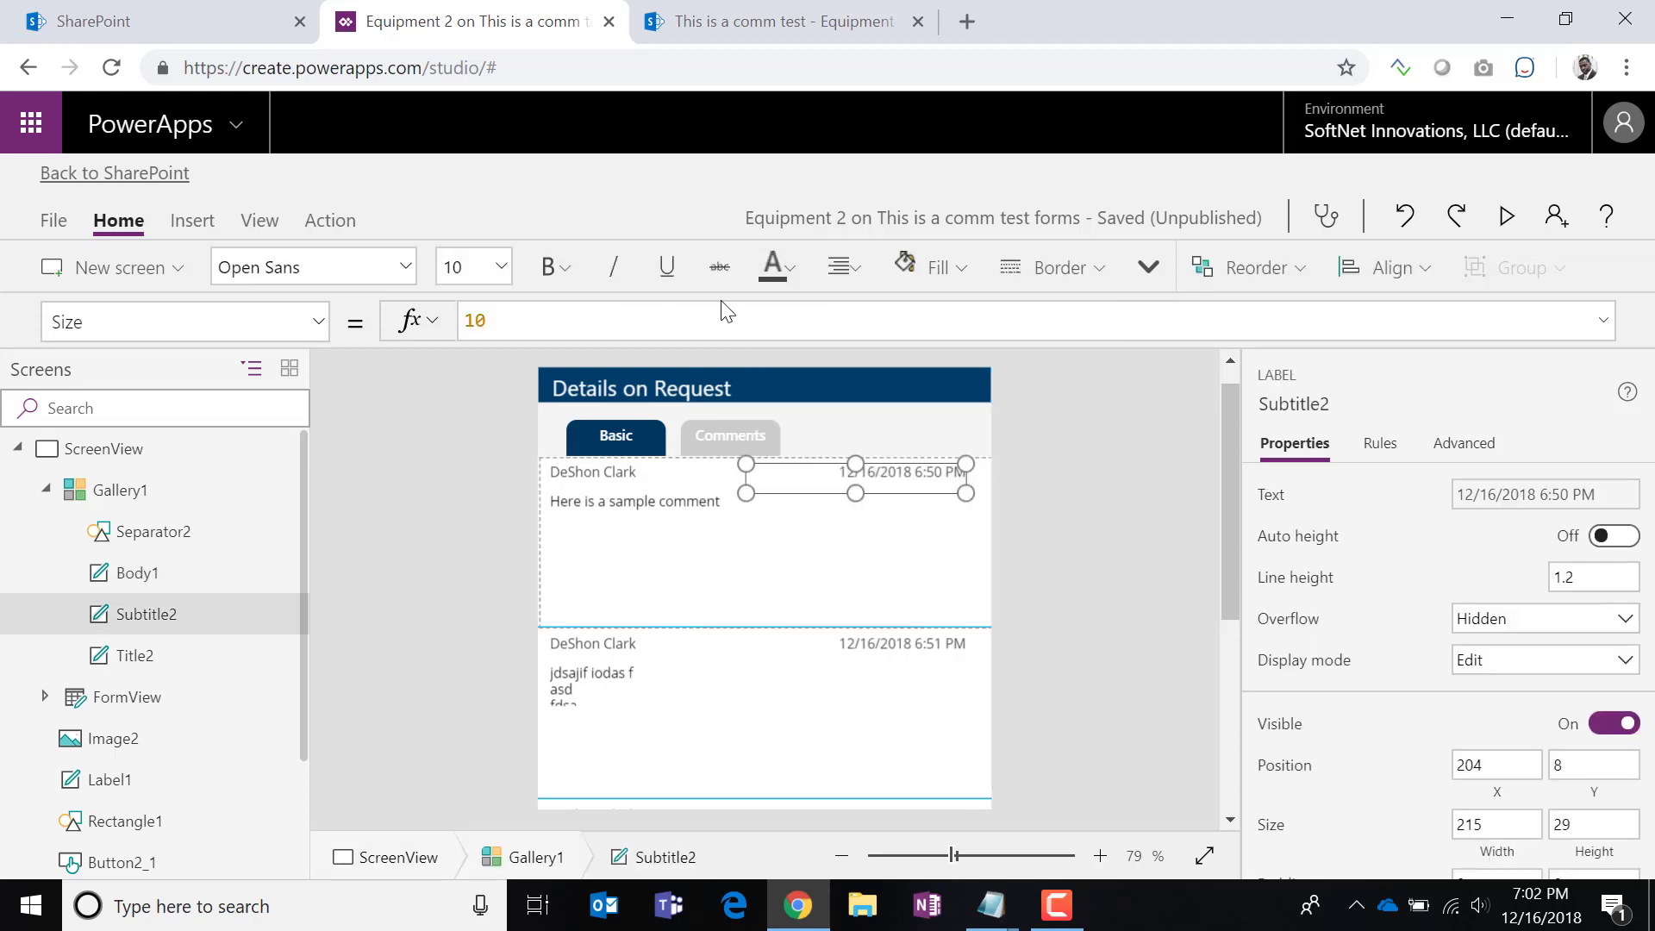
click(786, 275)
click(785, 477)
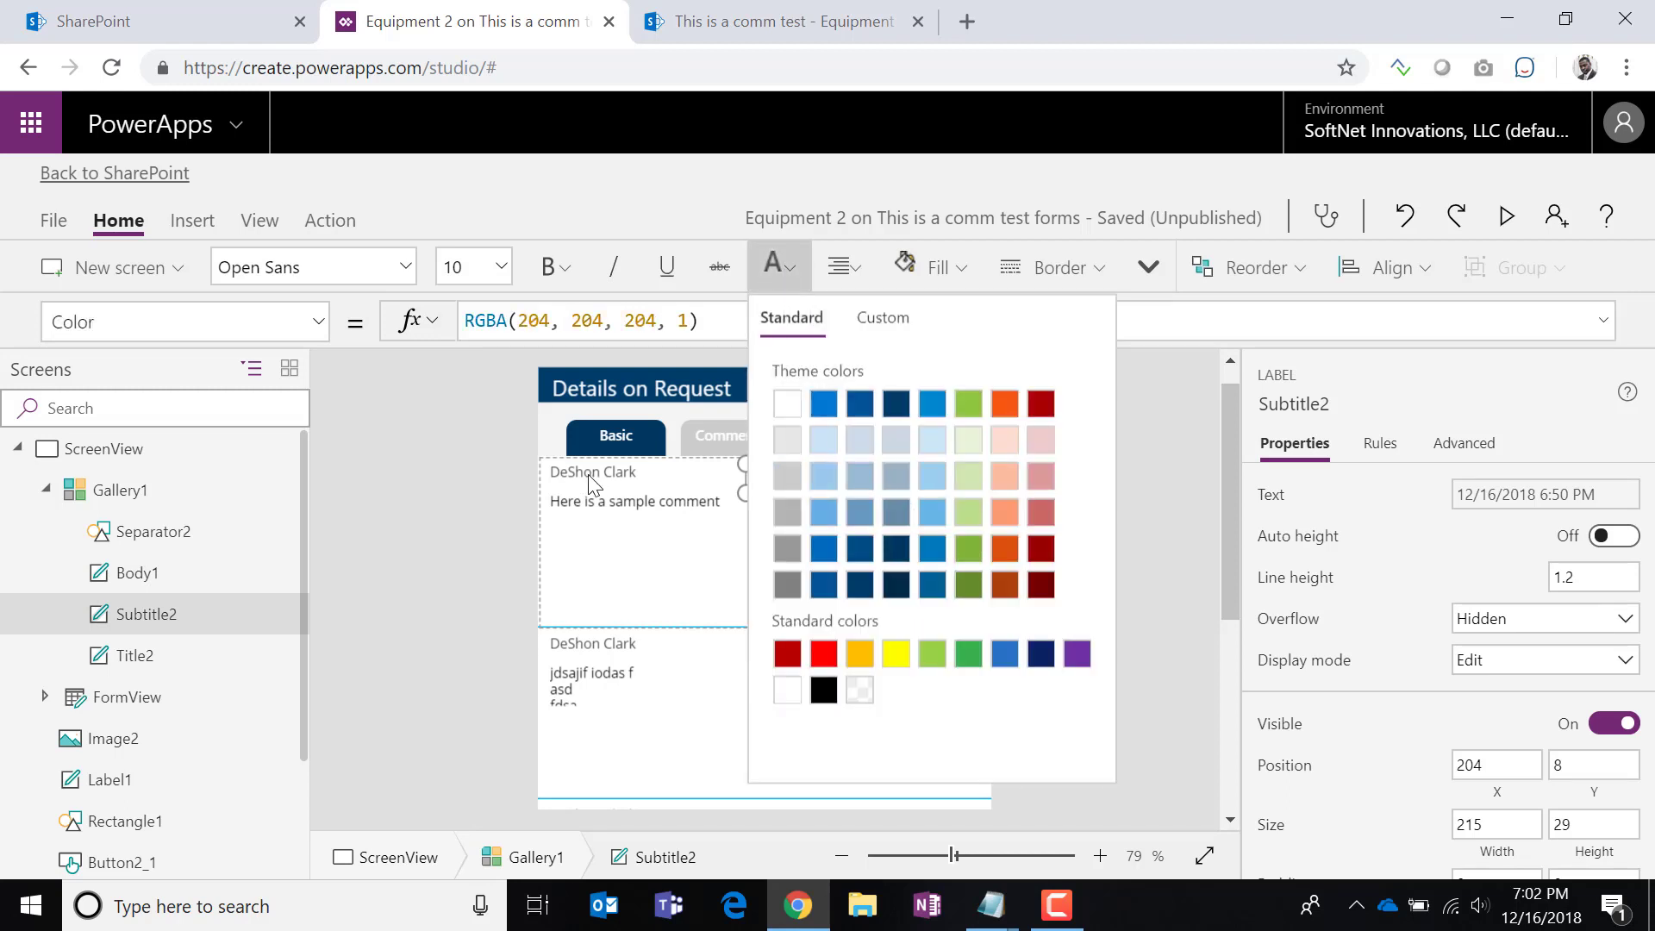
click(643, 475)
click(779, 278)
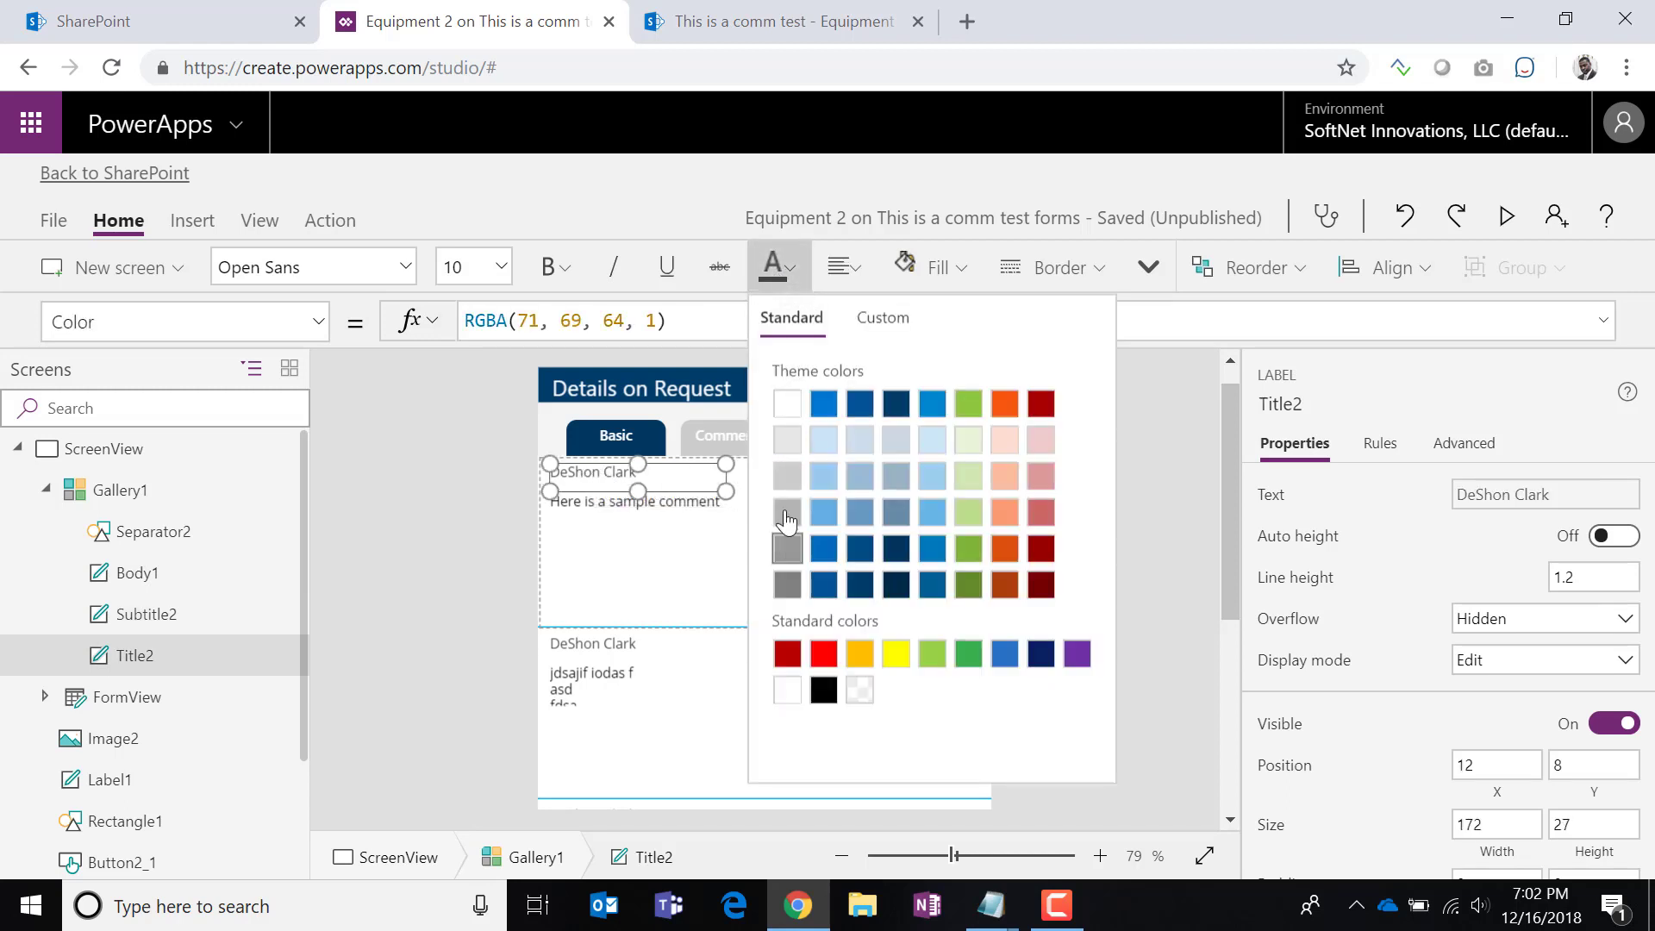
click(785, 508)
click(507, 537)
click(888, 473)
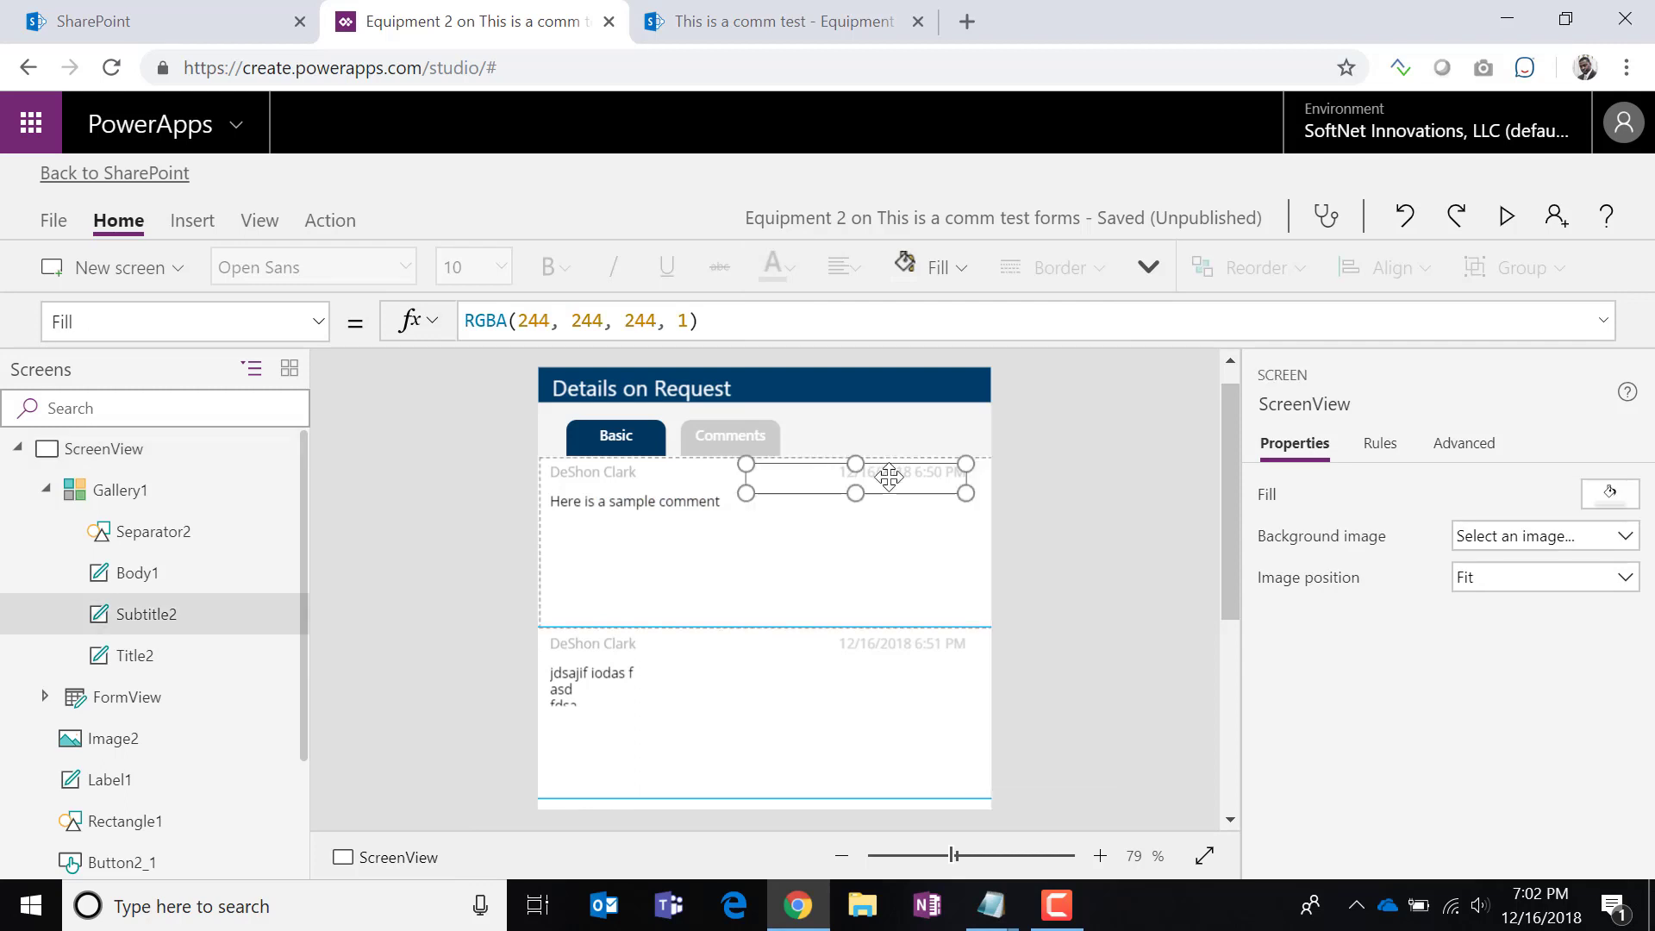
click(780, 276)
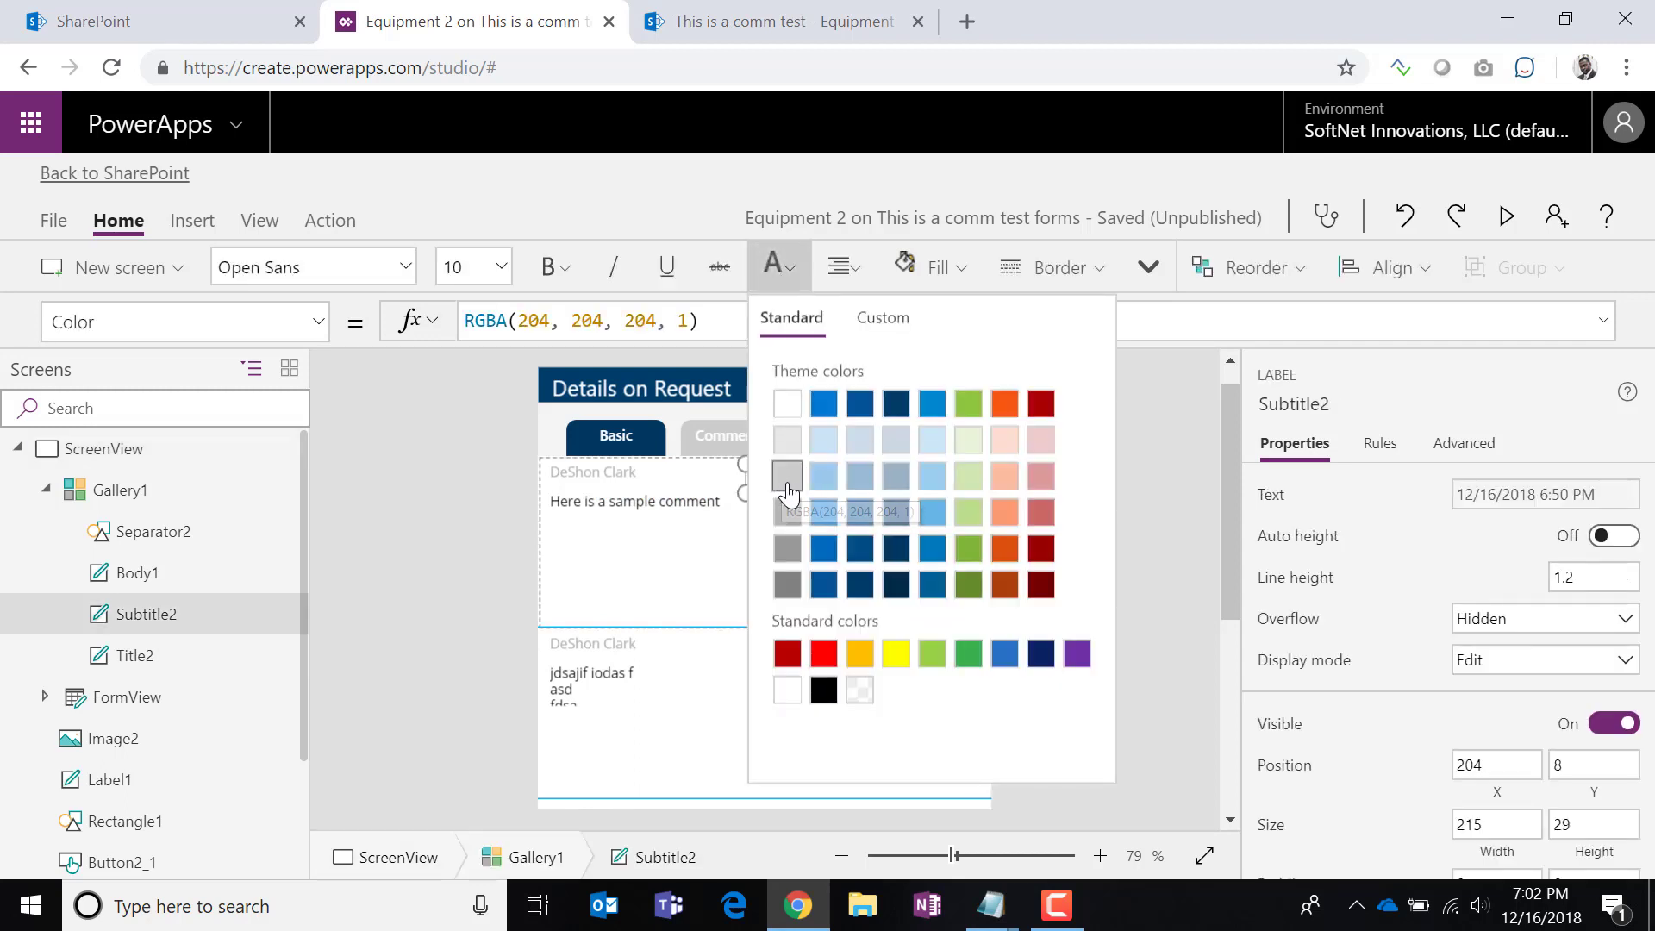
click(786, 510)
click(454, 541)
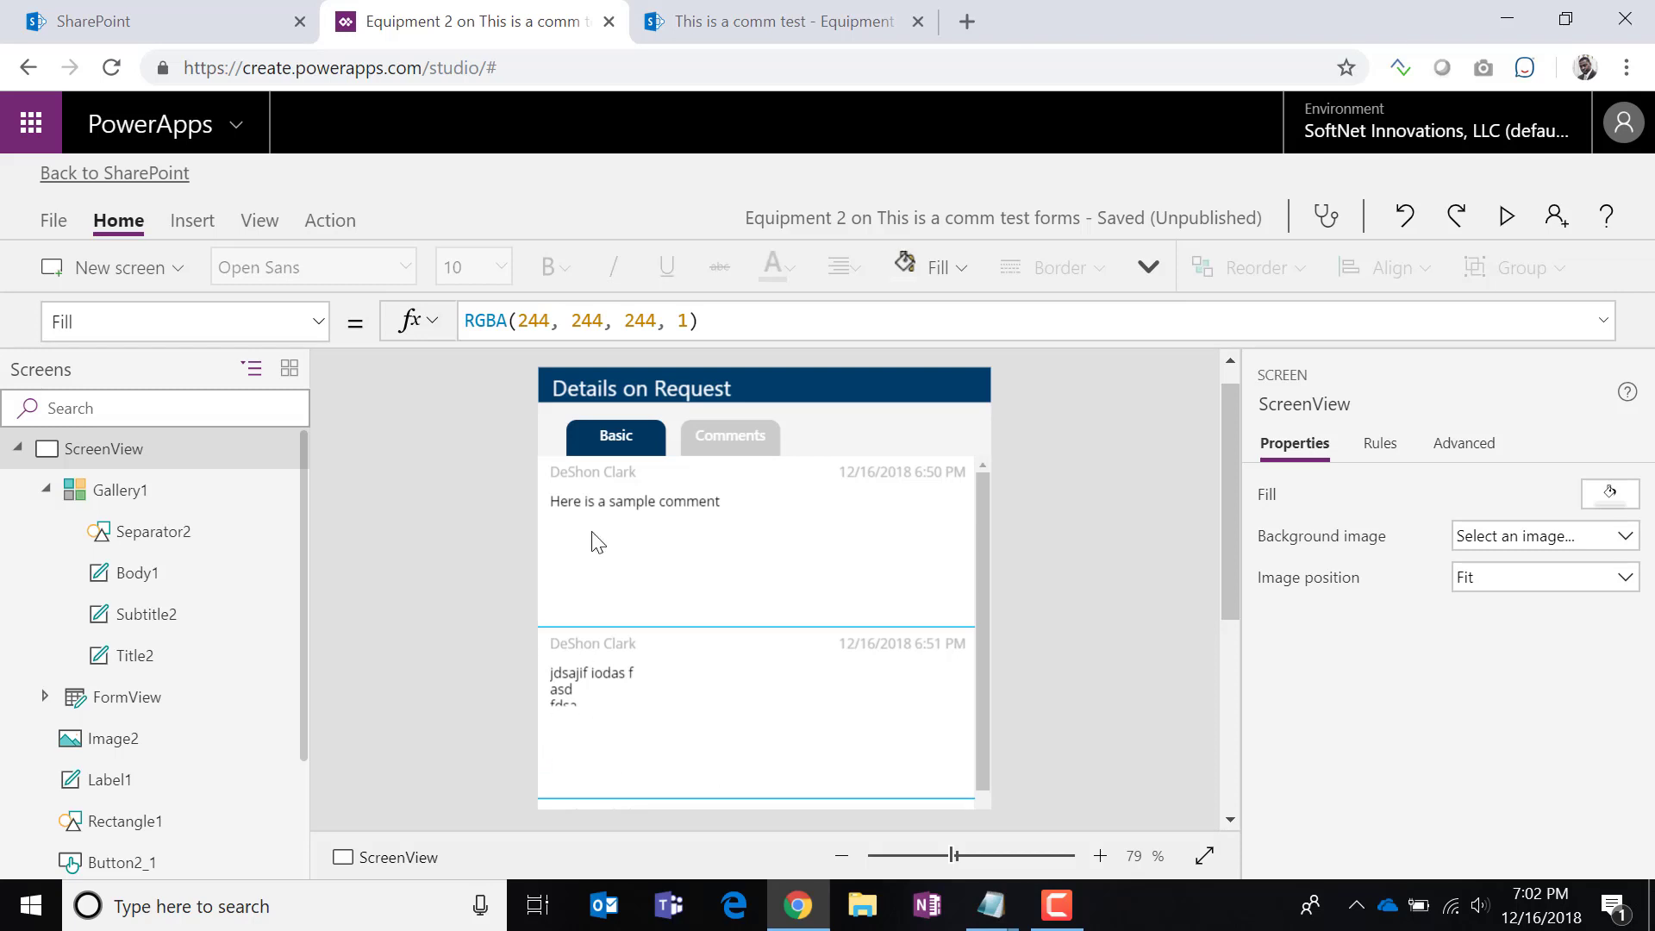
click(604, 510)
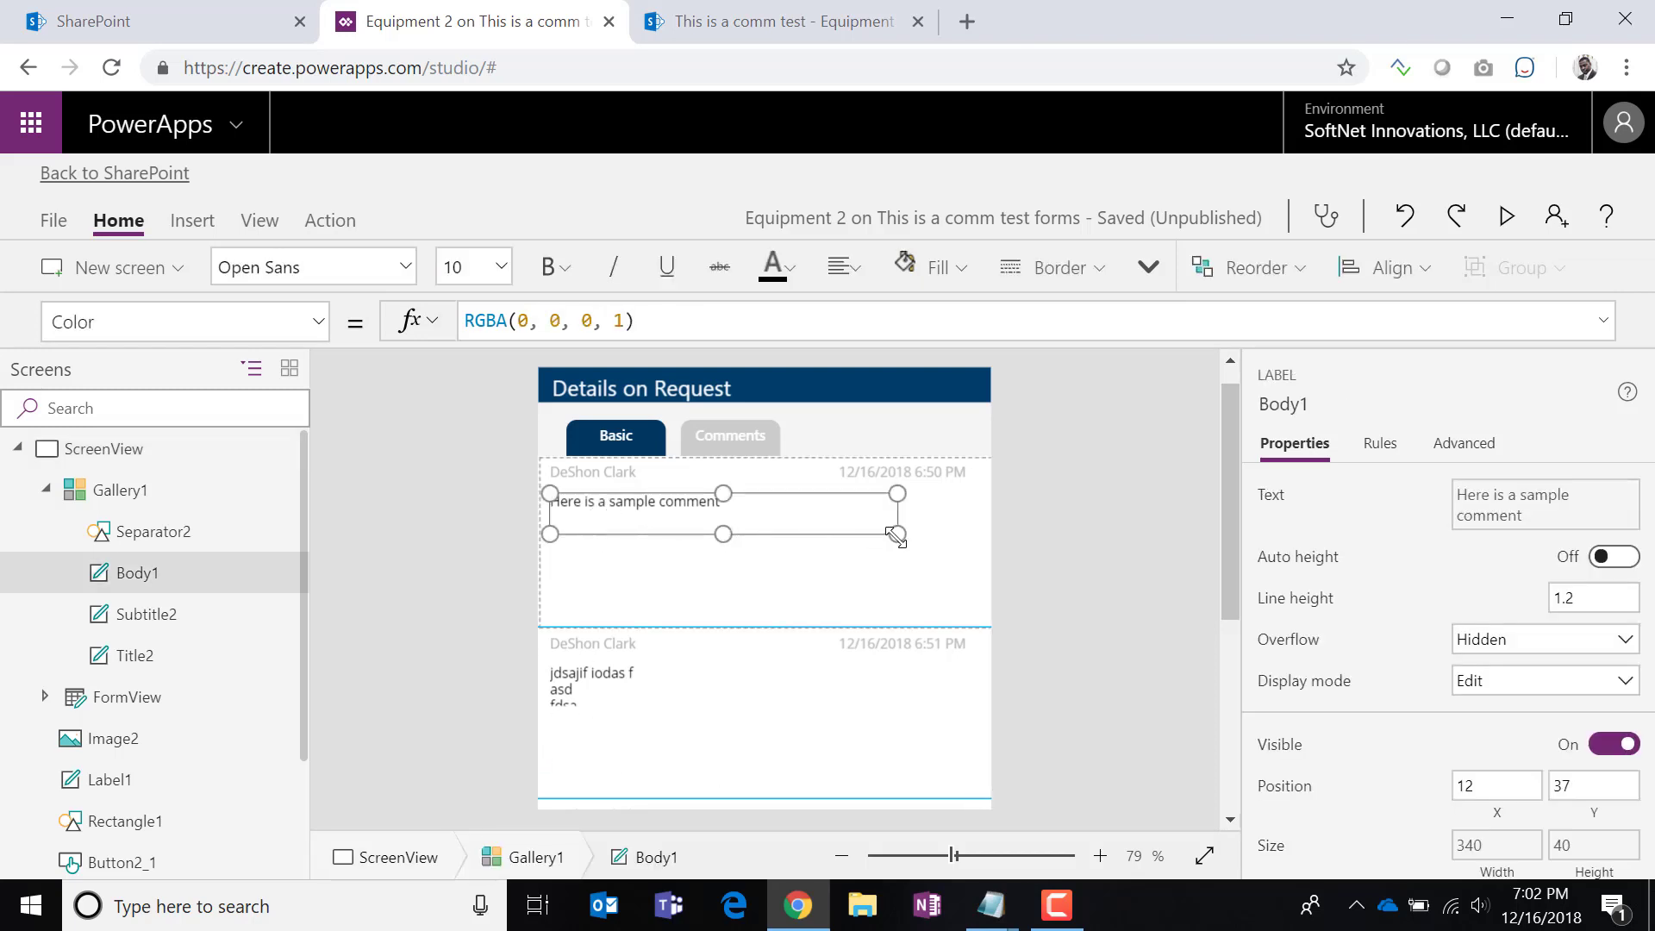
Resize the comment text area (Body1) to 407x130 so multi-line comments fit.
drag(897, 536, 966, 540)
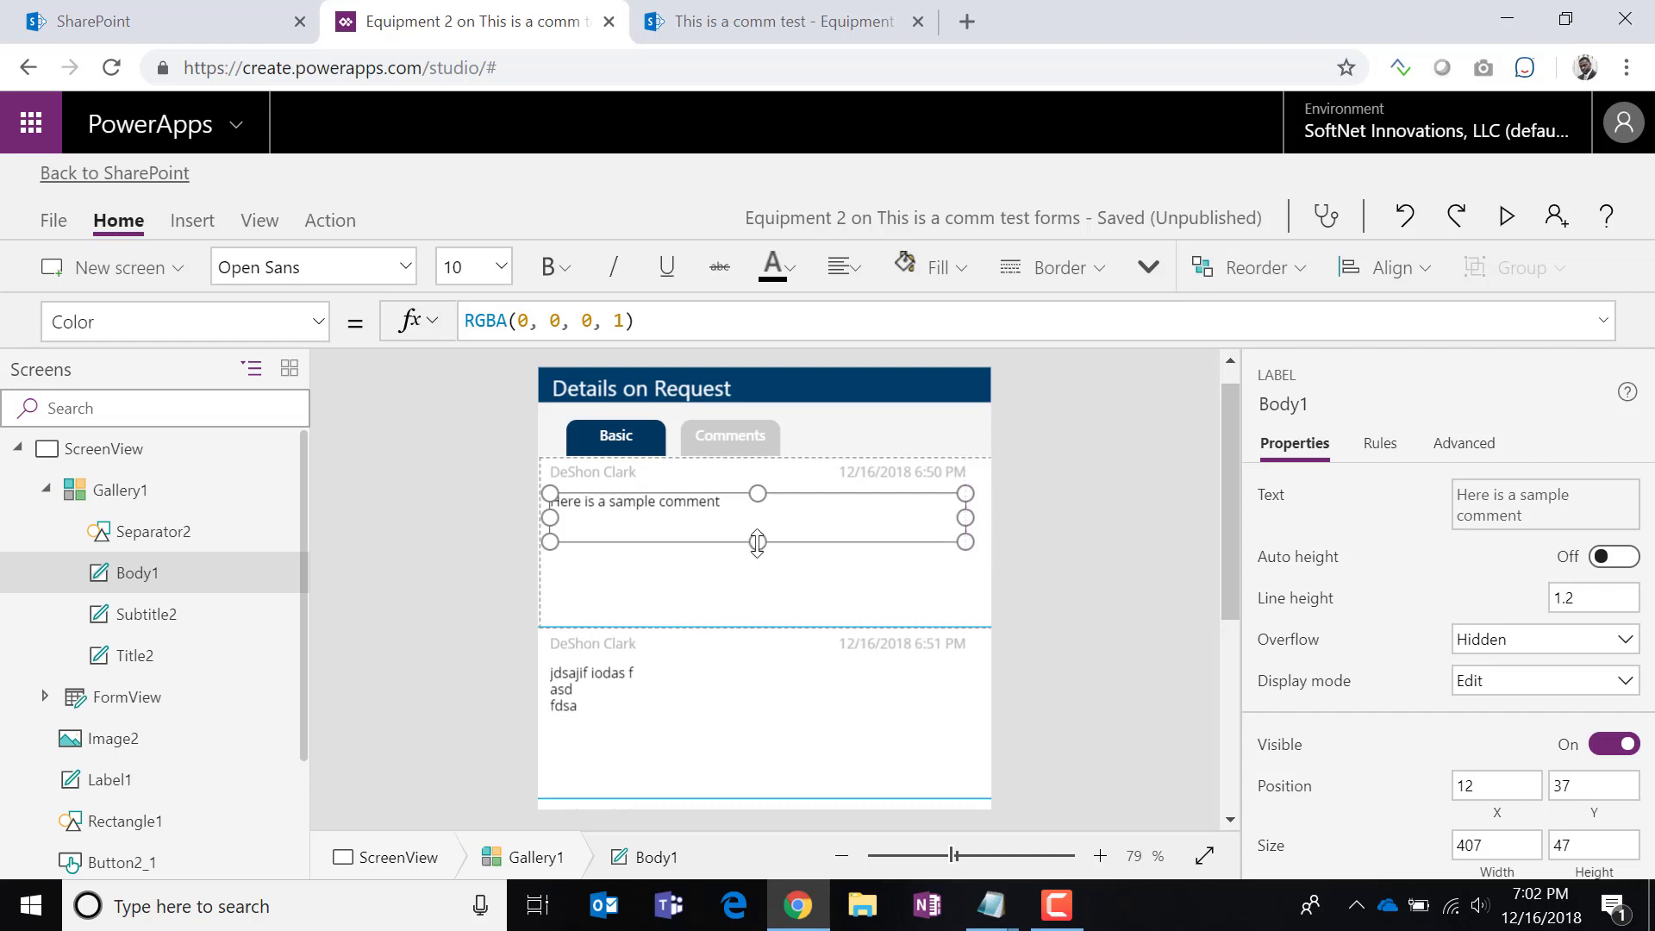
drag(757, 541, 755, 623)
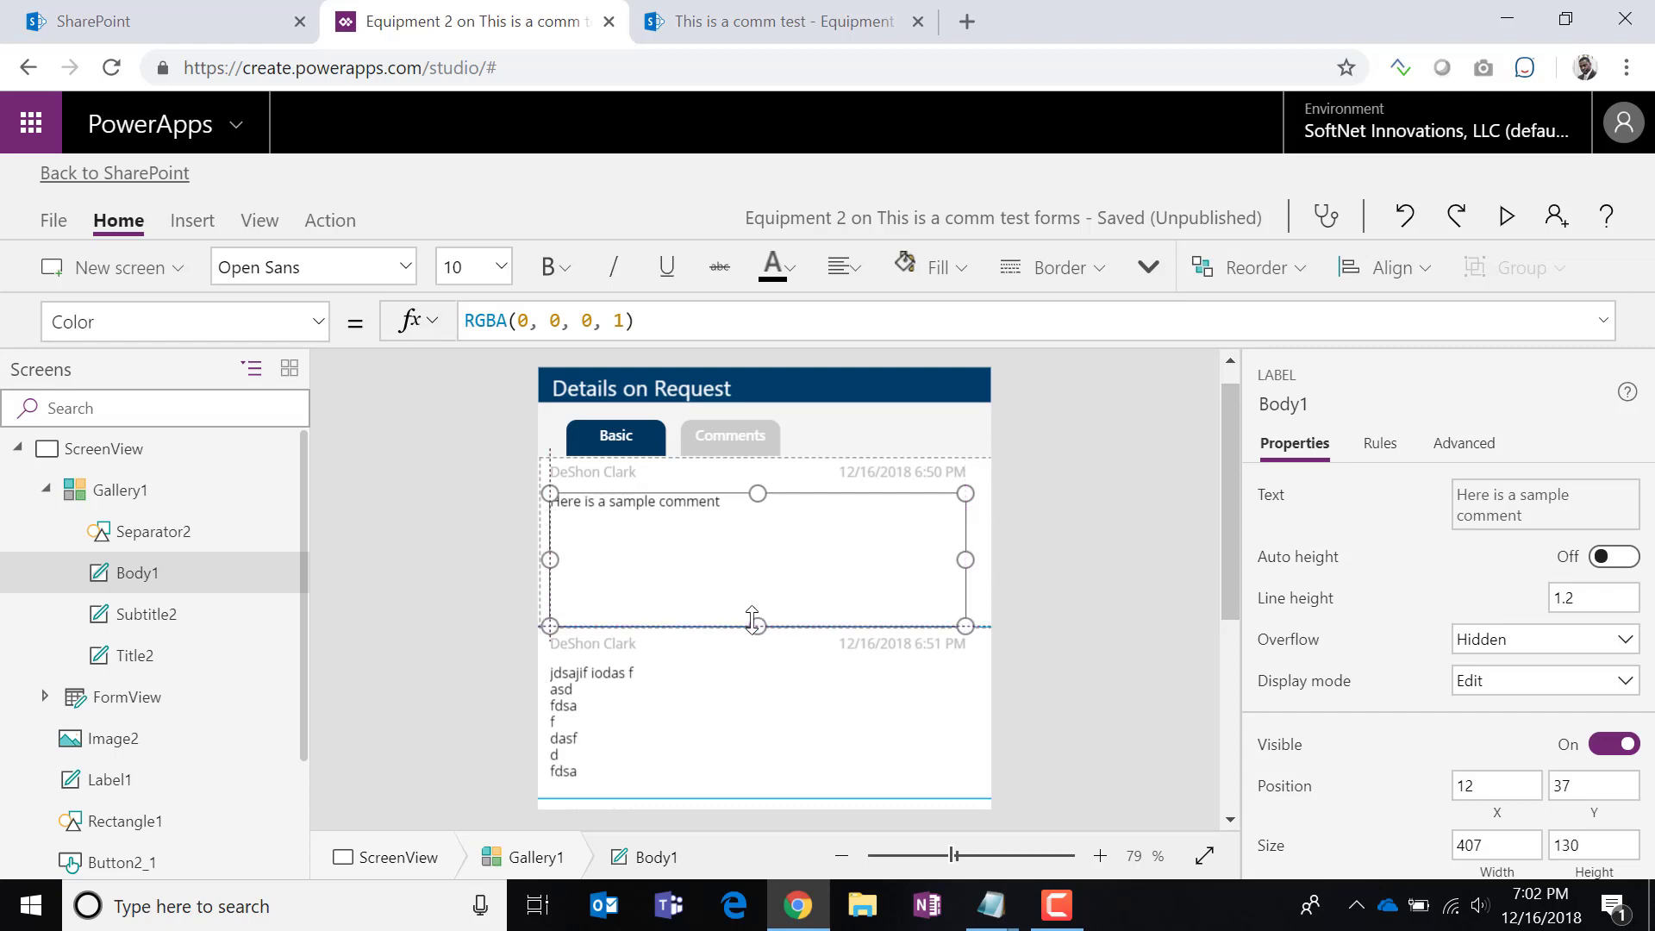
click(1019, 690)
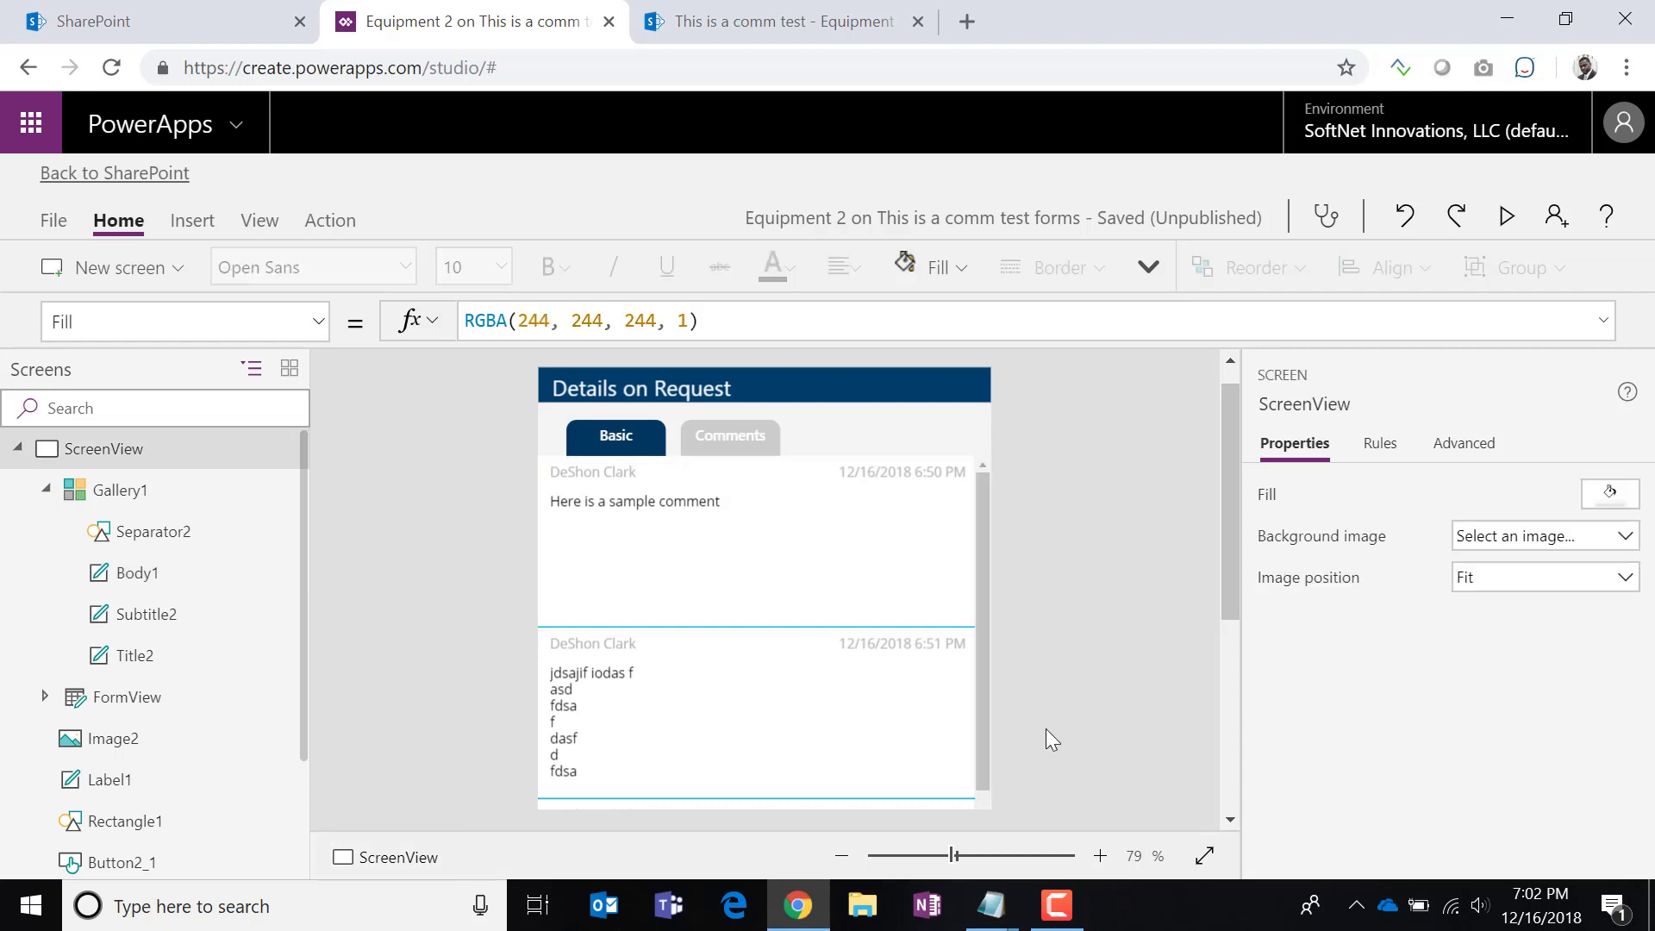
scroll(887, 732, down, 5)
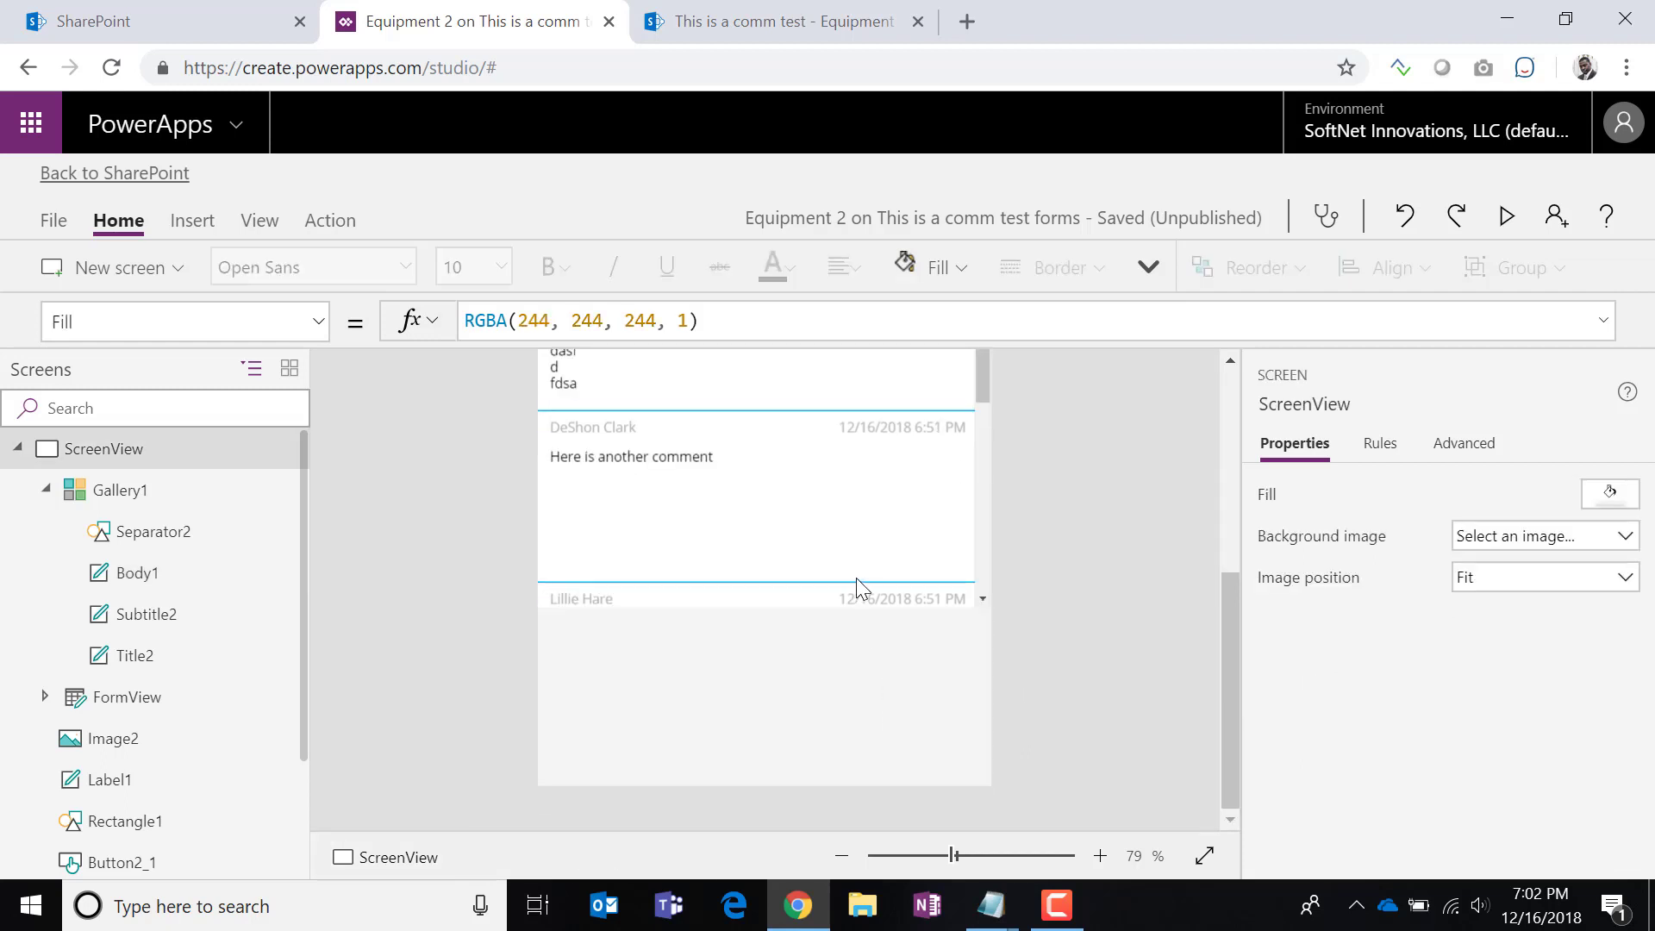
Stretch the comments gallery (Gallery1) to a height of 697.
click(121, 489)
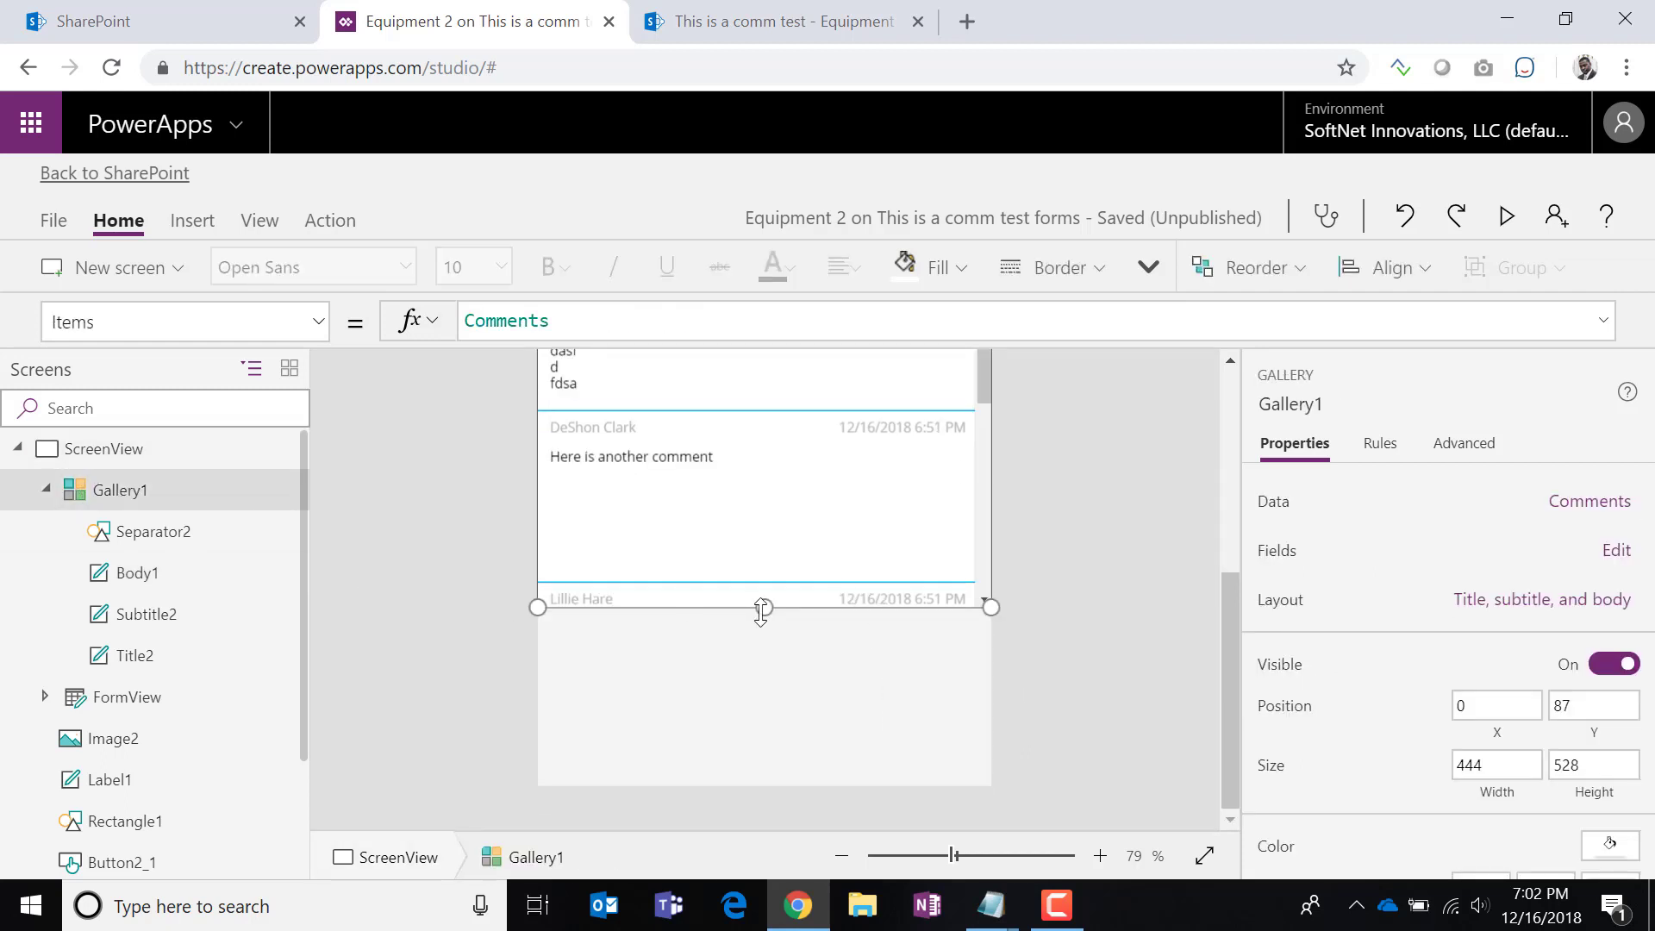
drag(761, 609, 760, 783)
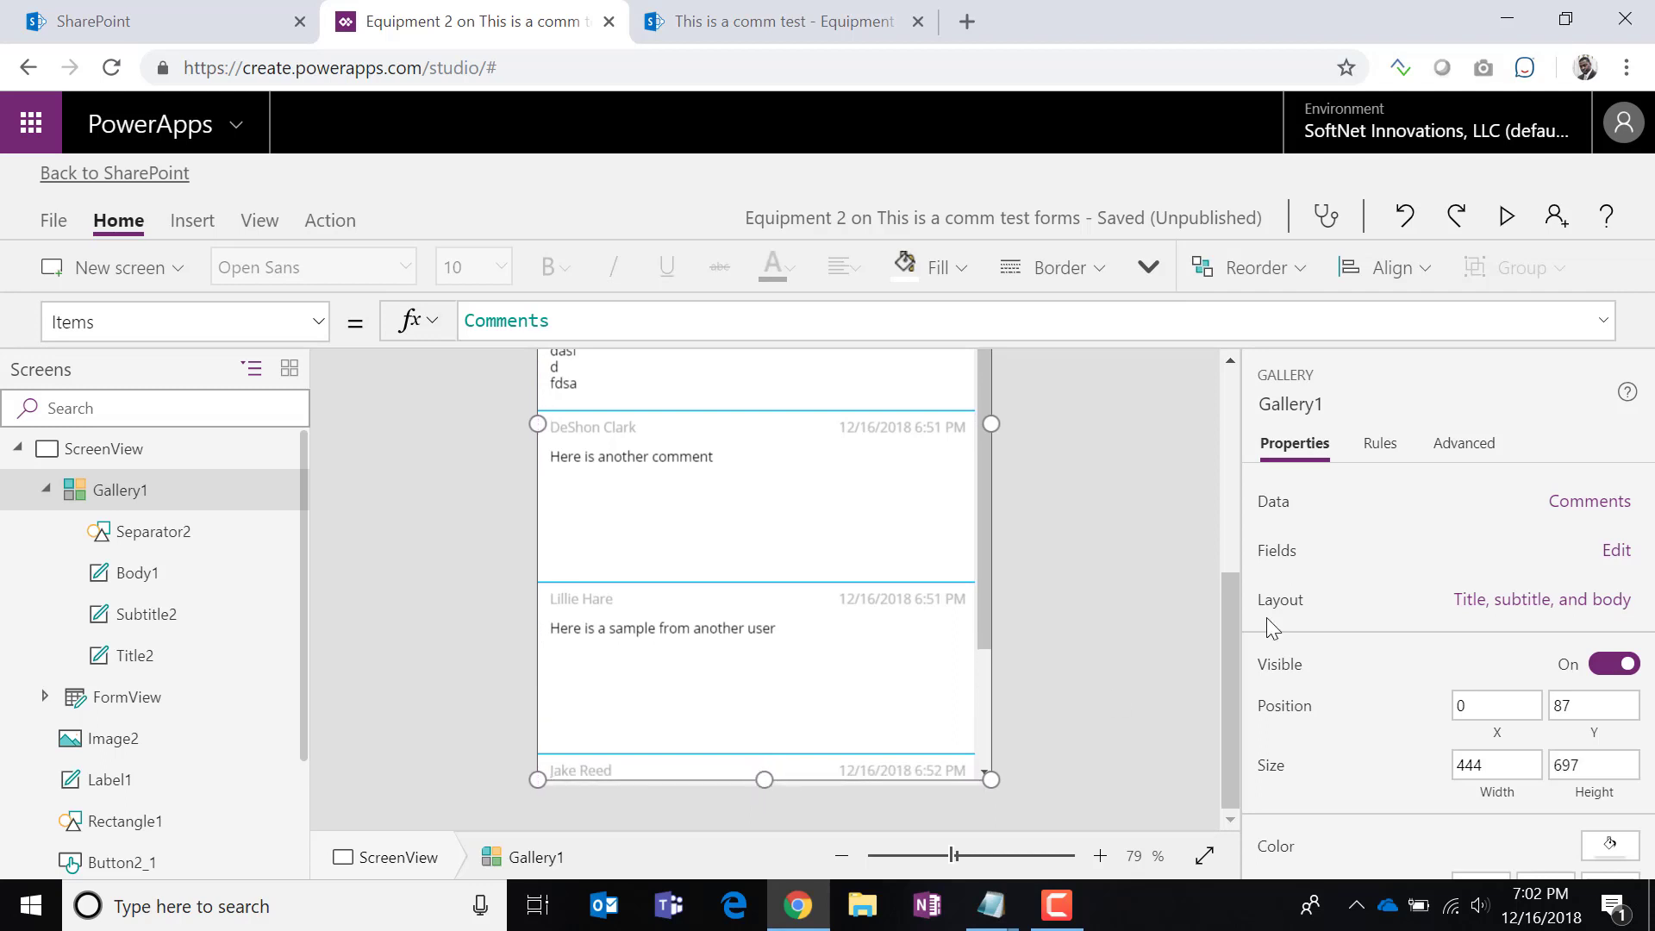
scroll(1106, 582, up, 3)
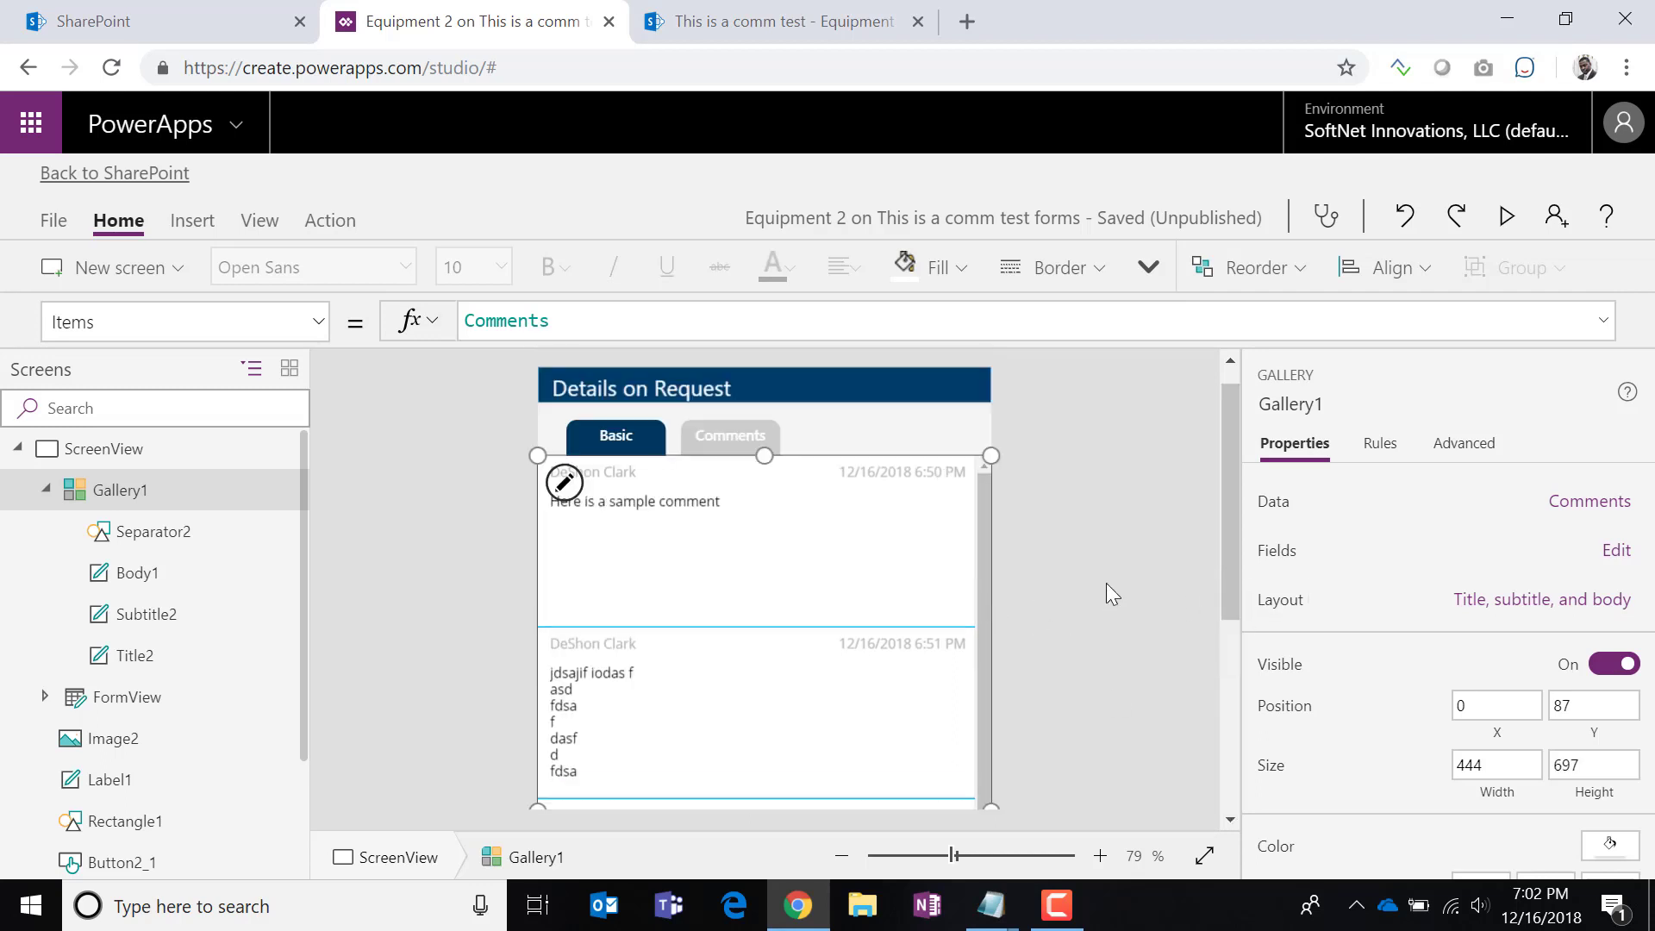
click(1004, 492)
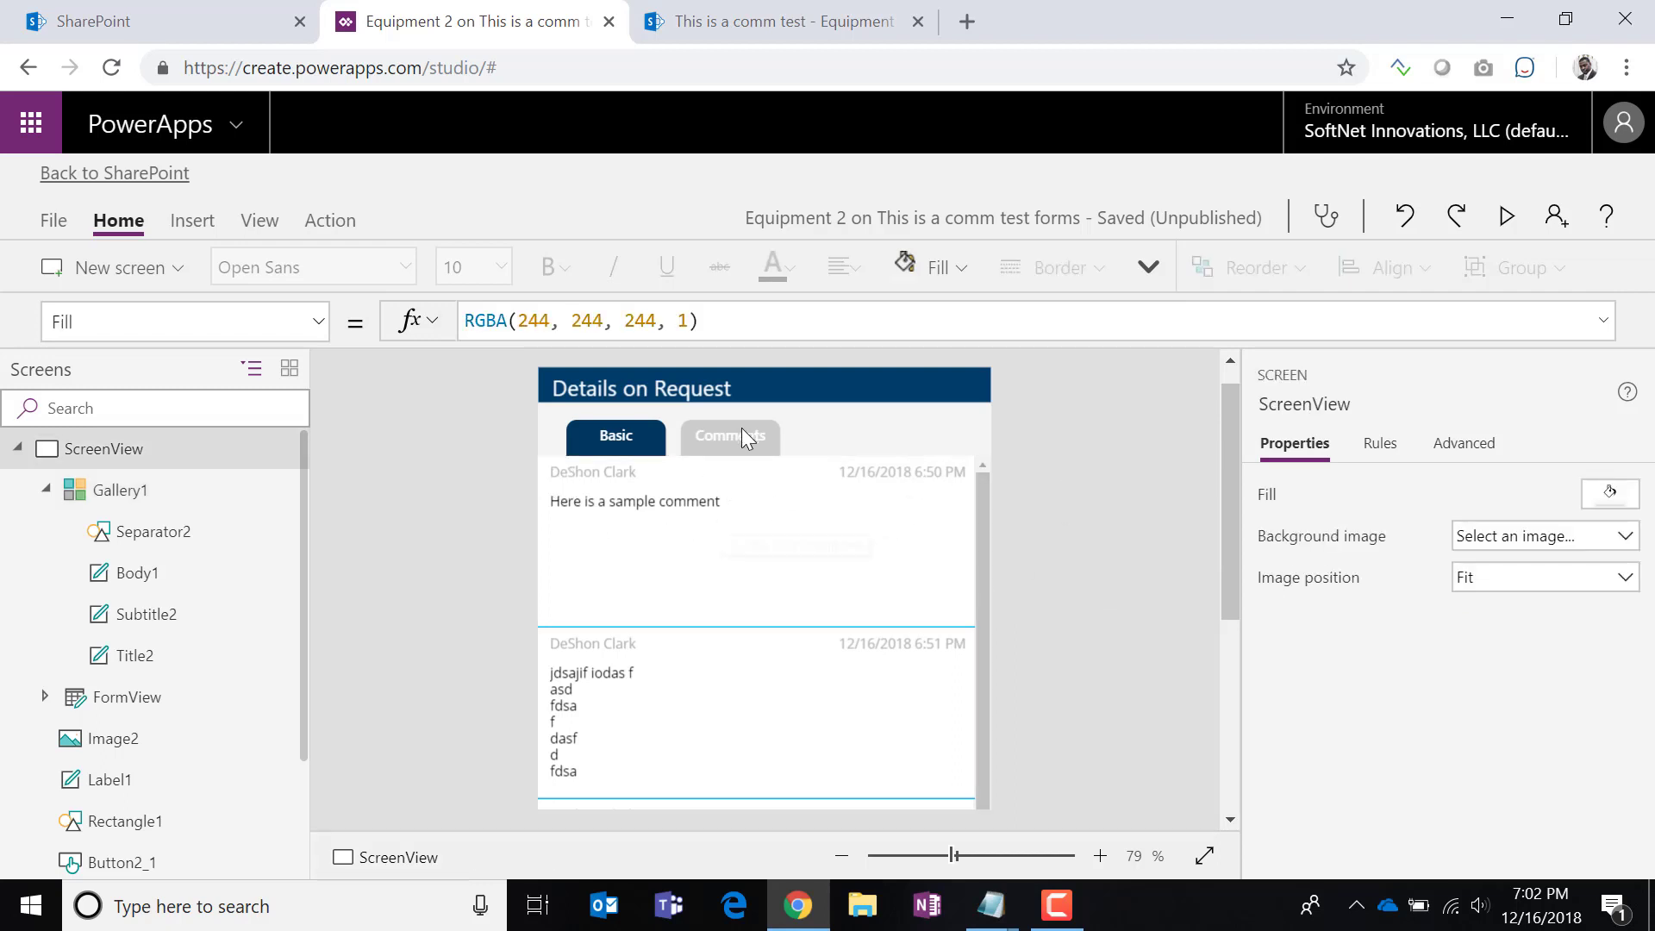
Set the comments gallery's Visible property to showTab2.
click(119, 489)
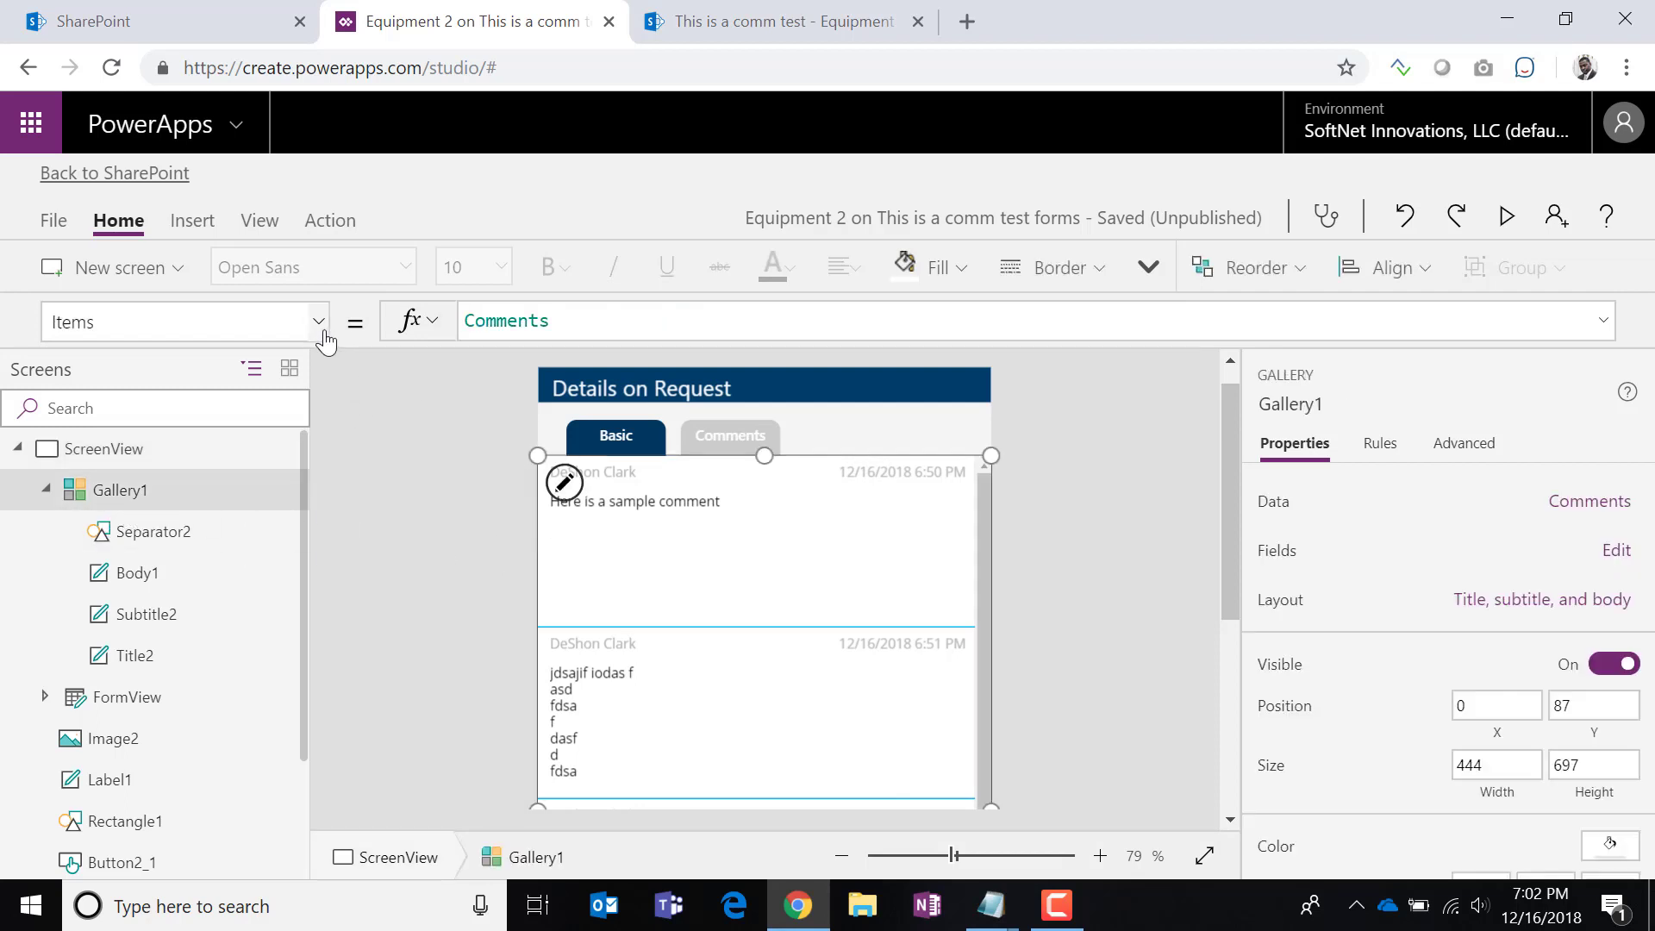
click(320, 327)
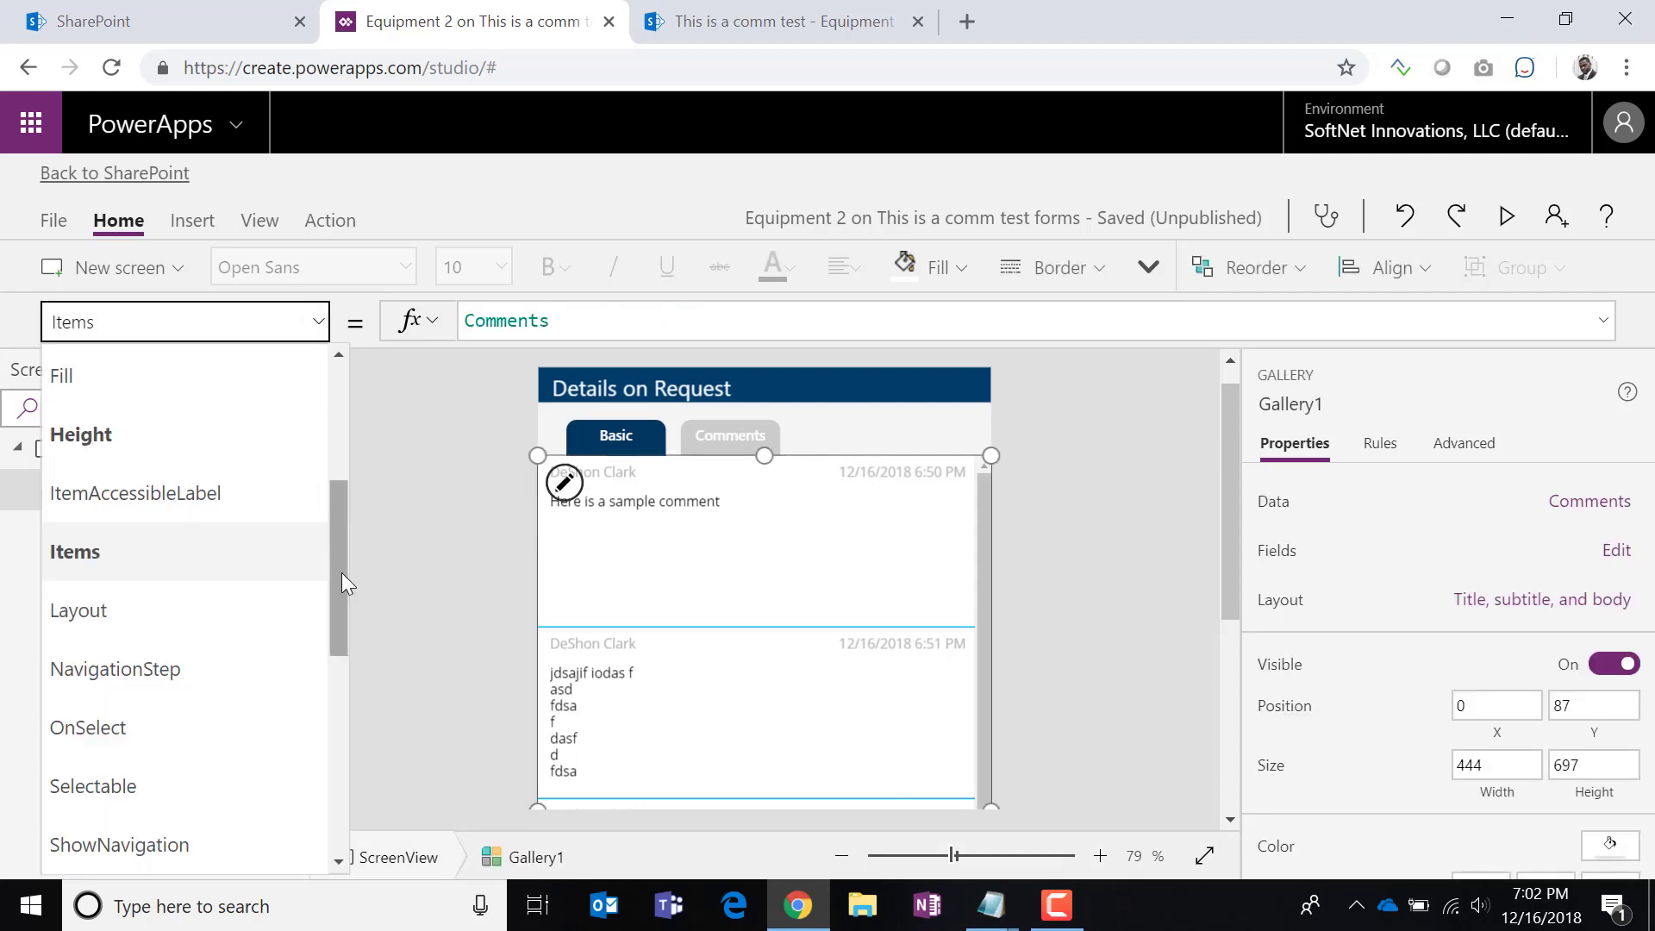
drag(335, 572, 325, 731)
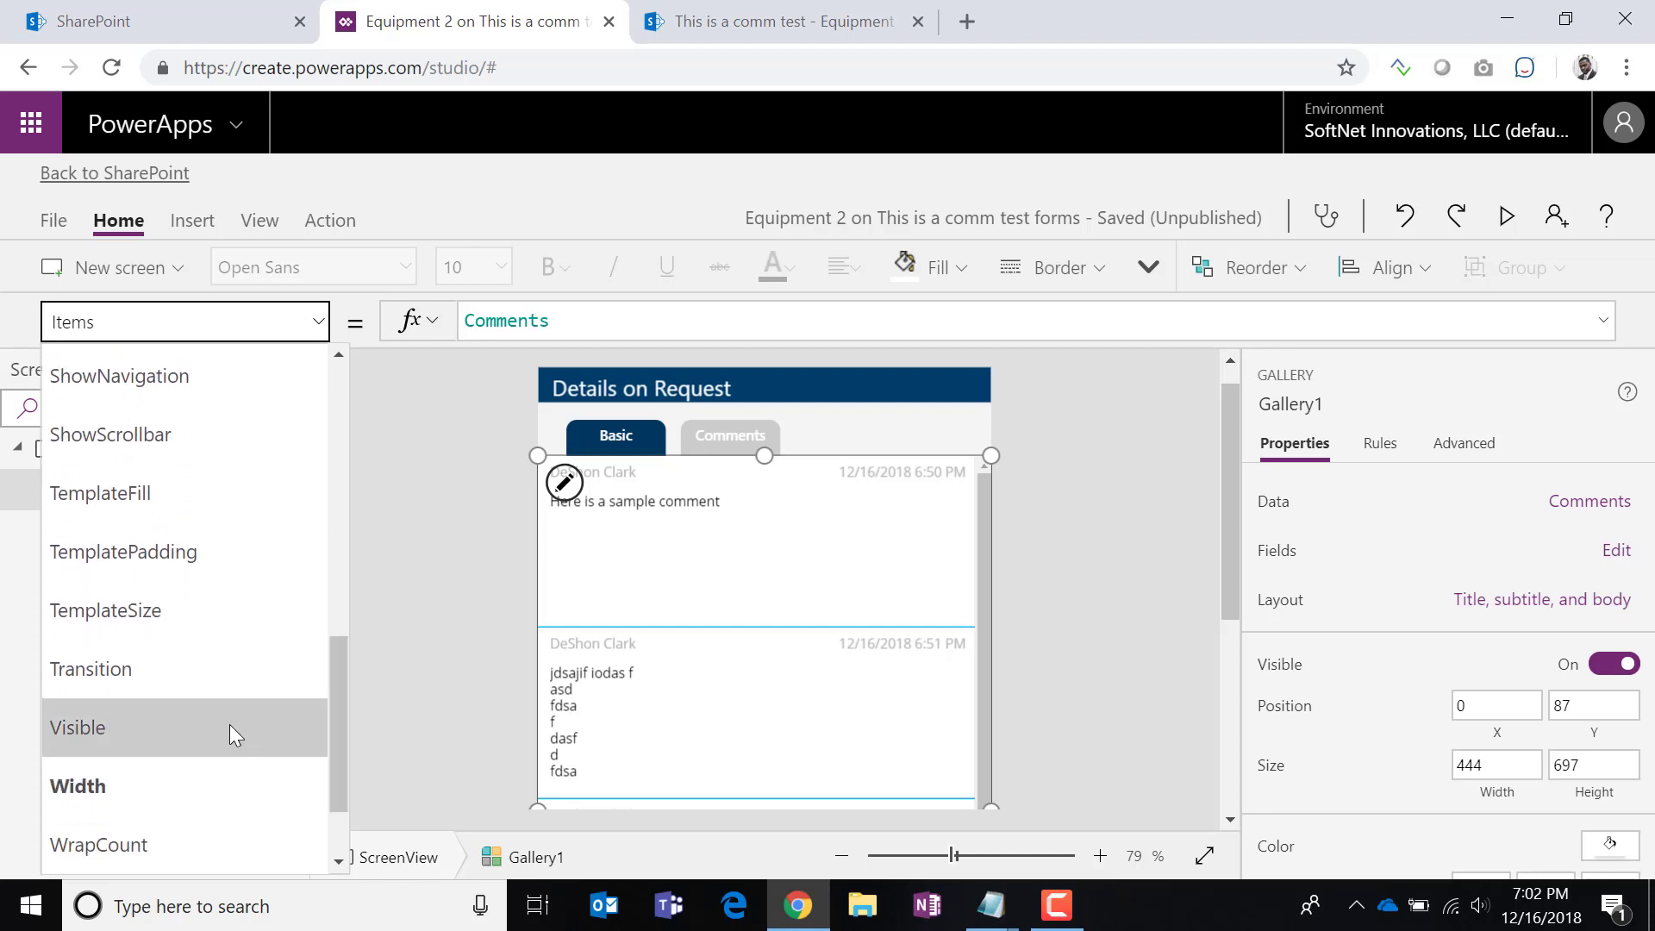
click(229, 732)
double_click(480, 332)
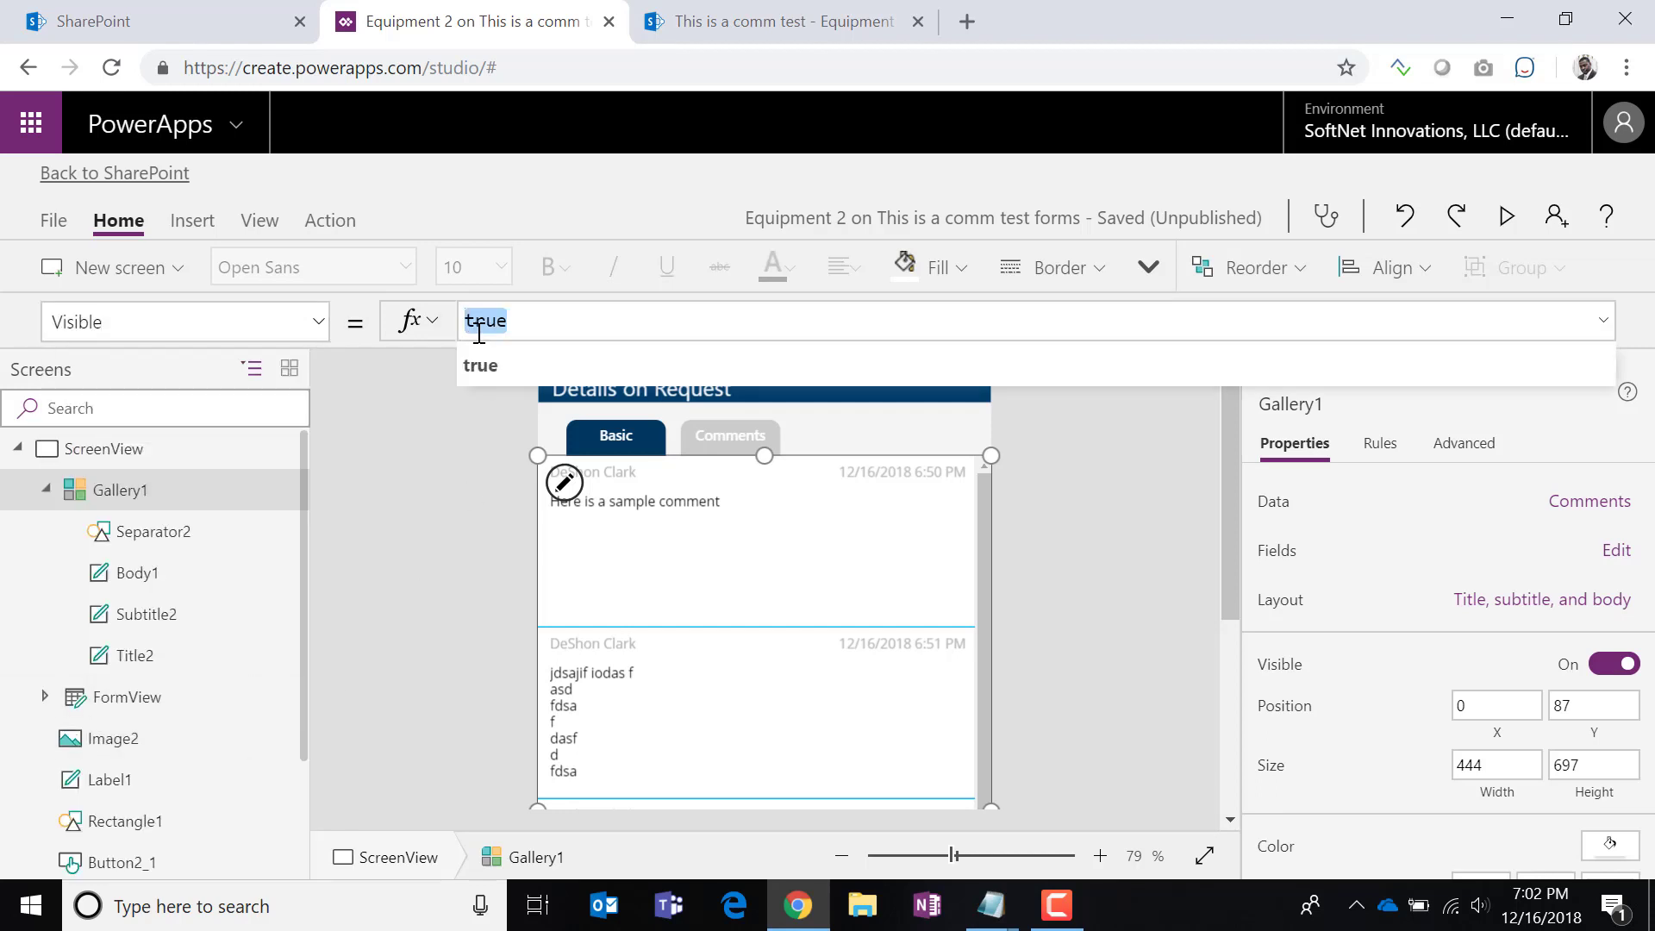
text(show)
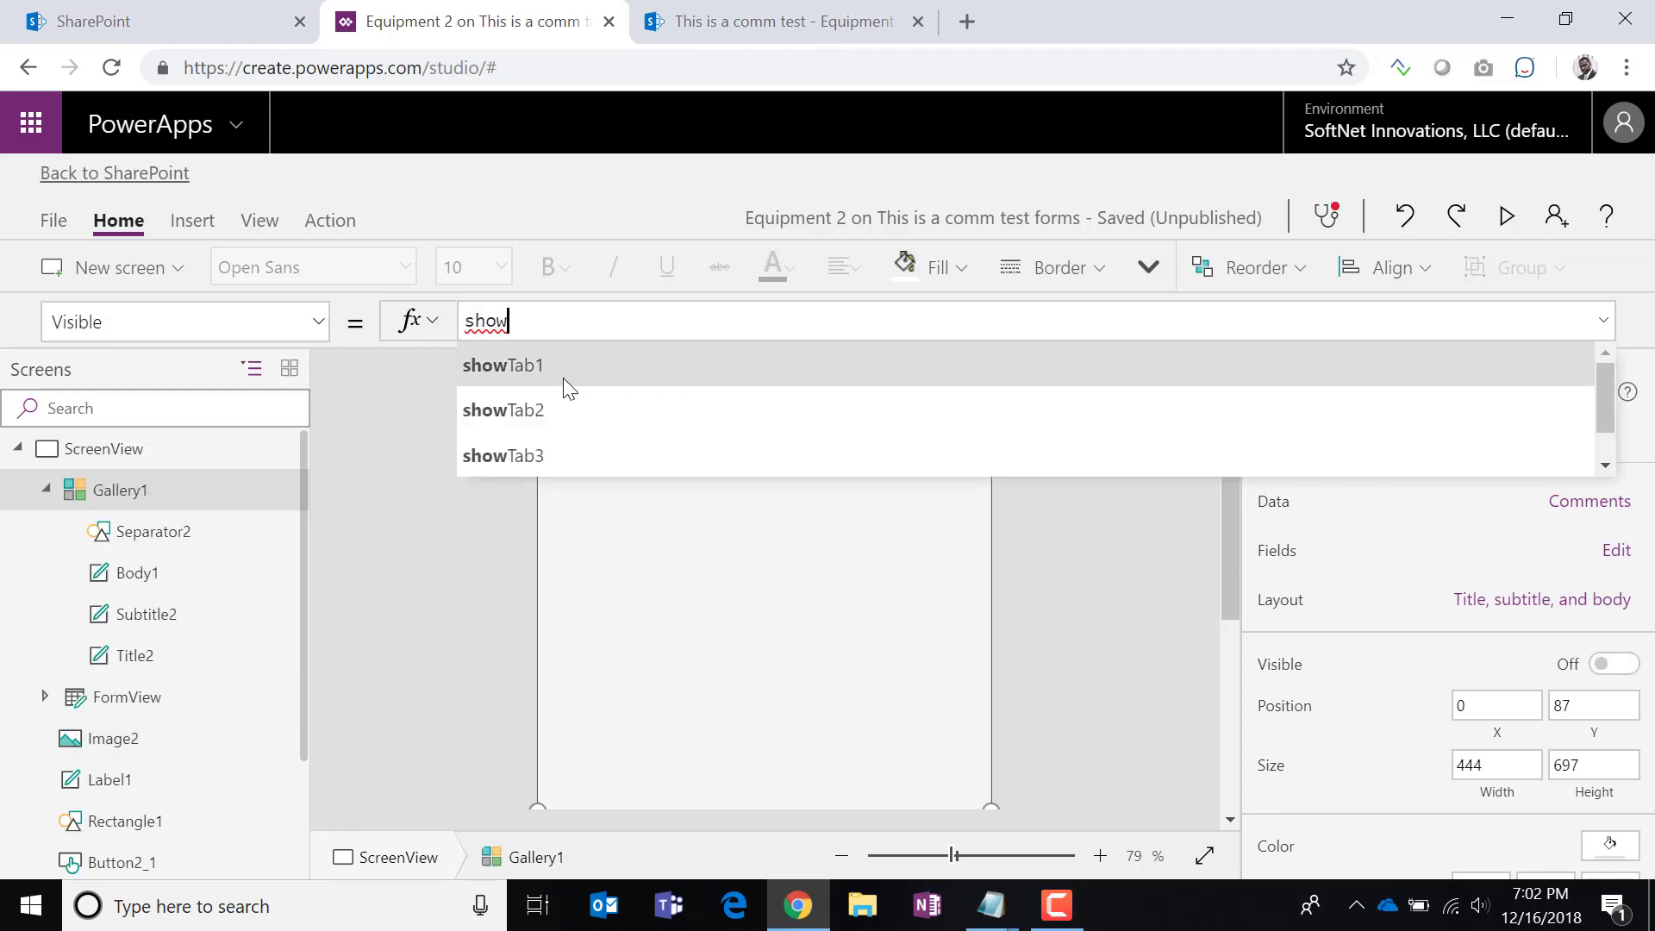
click(540, 407)
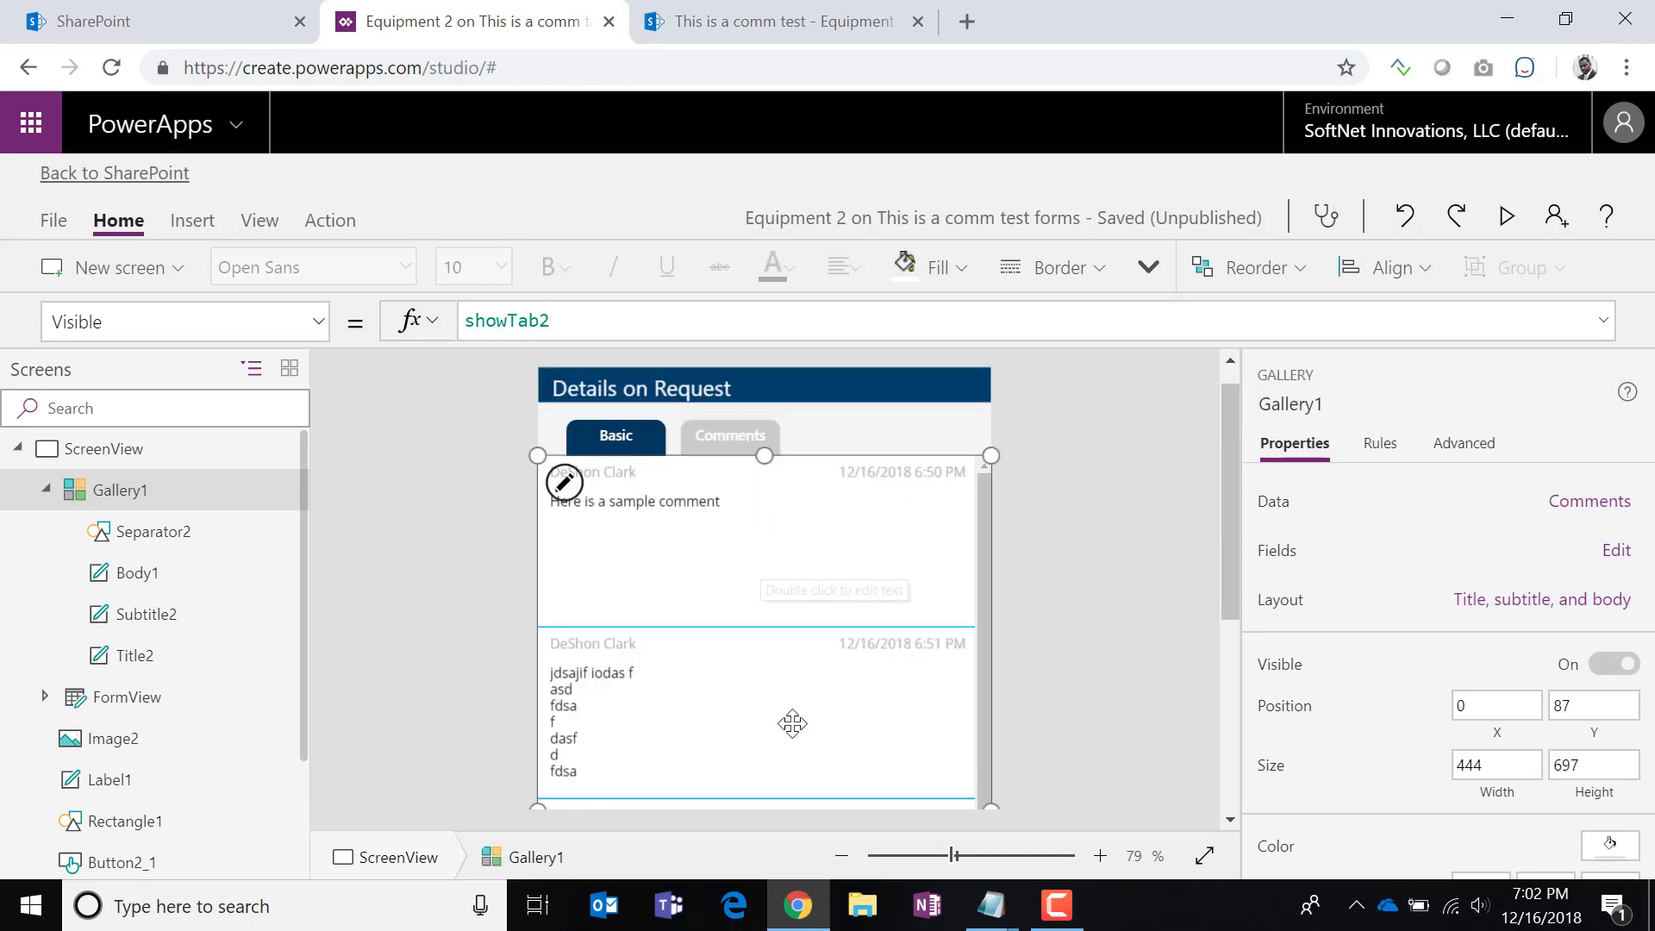
Test that the gallery hides on the Basic tab and reappears on Comments.
alt+click(617, 436)
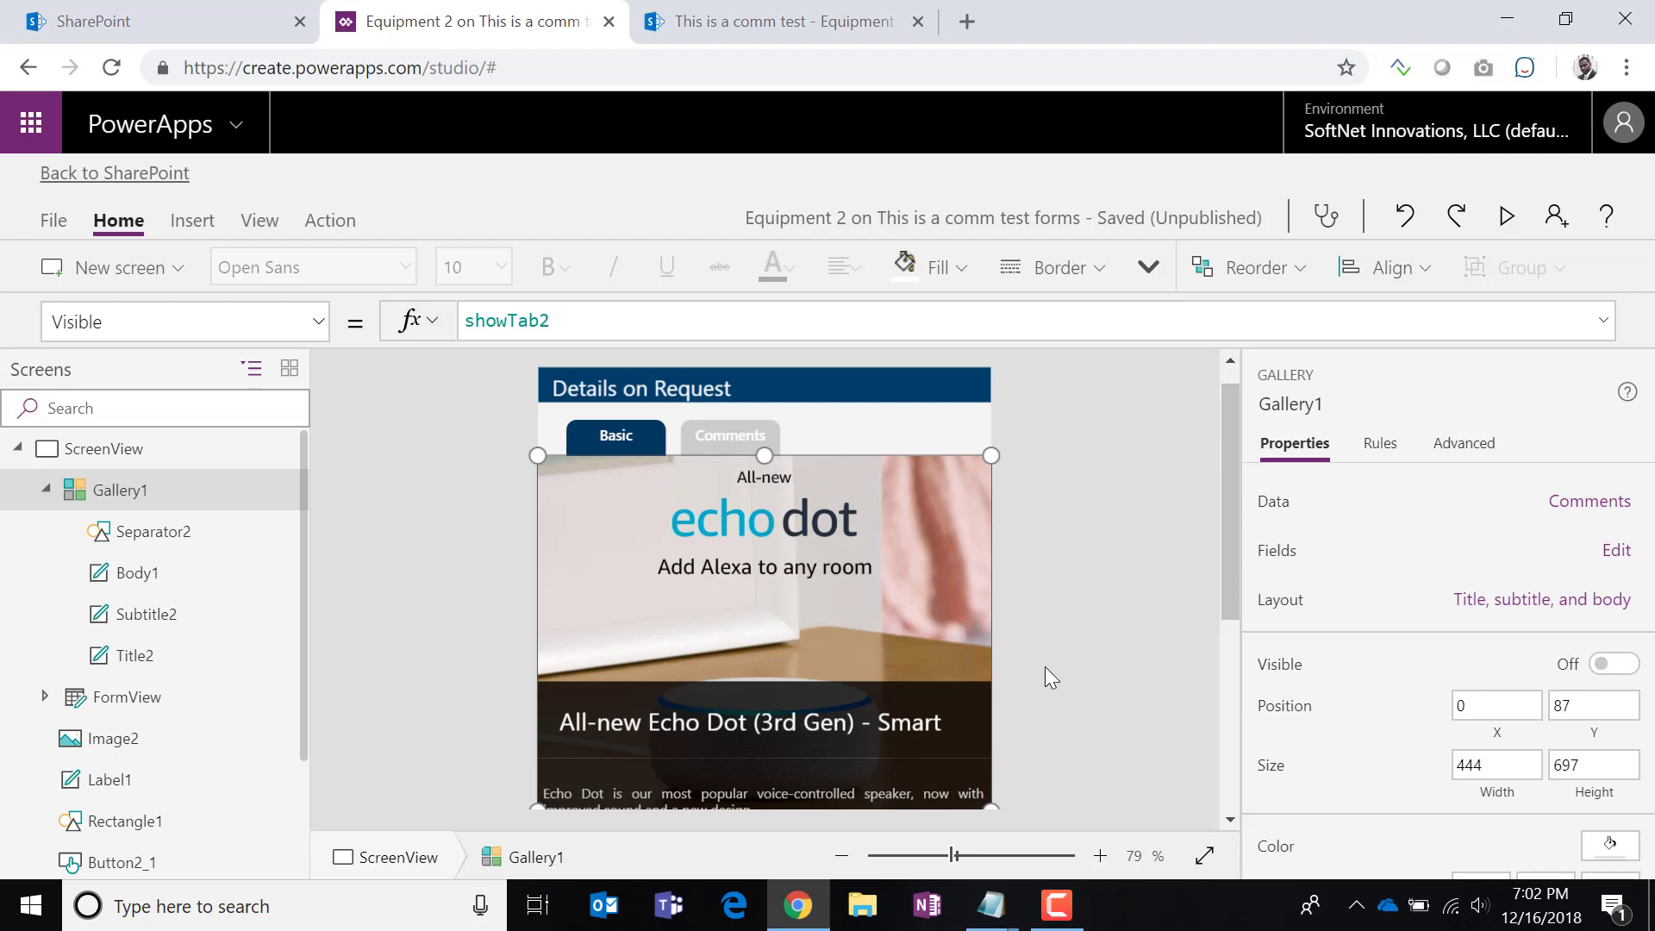
scroll(1045, 677, down, 4)
scroll(1043, 664, up, 4)
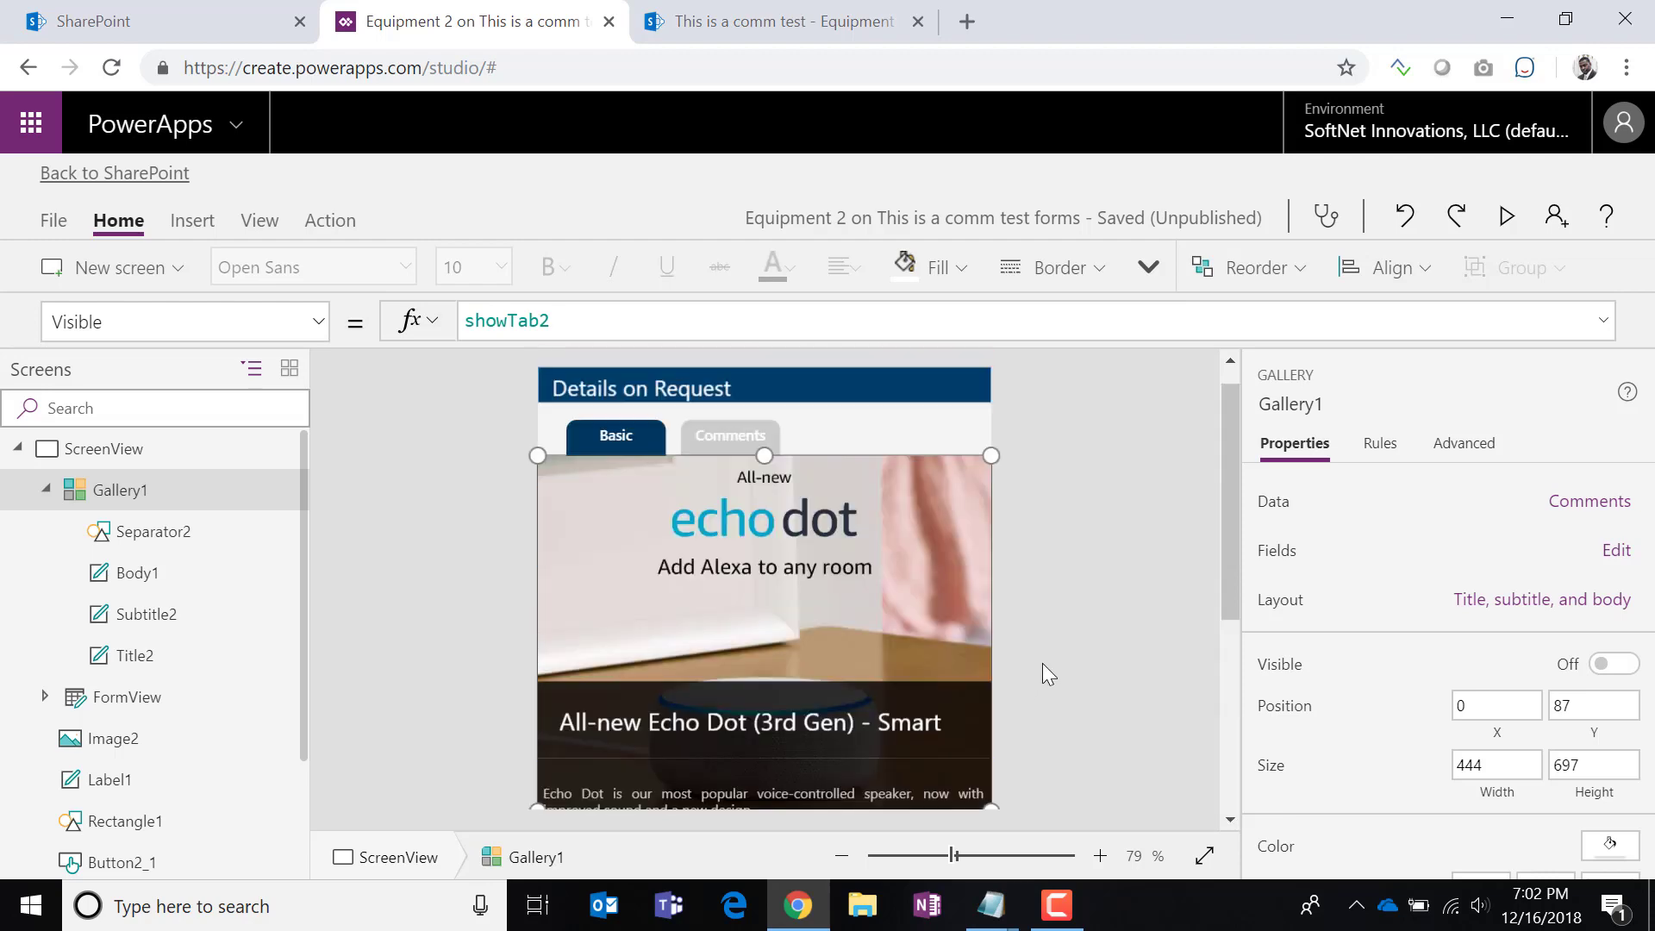
alt+click(730, 437)
click(1144, 654)
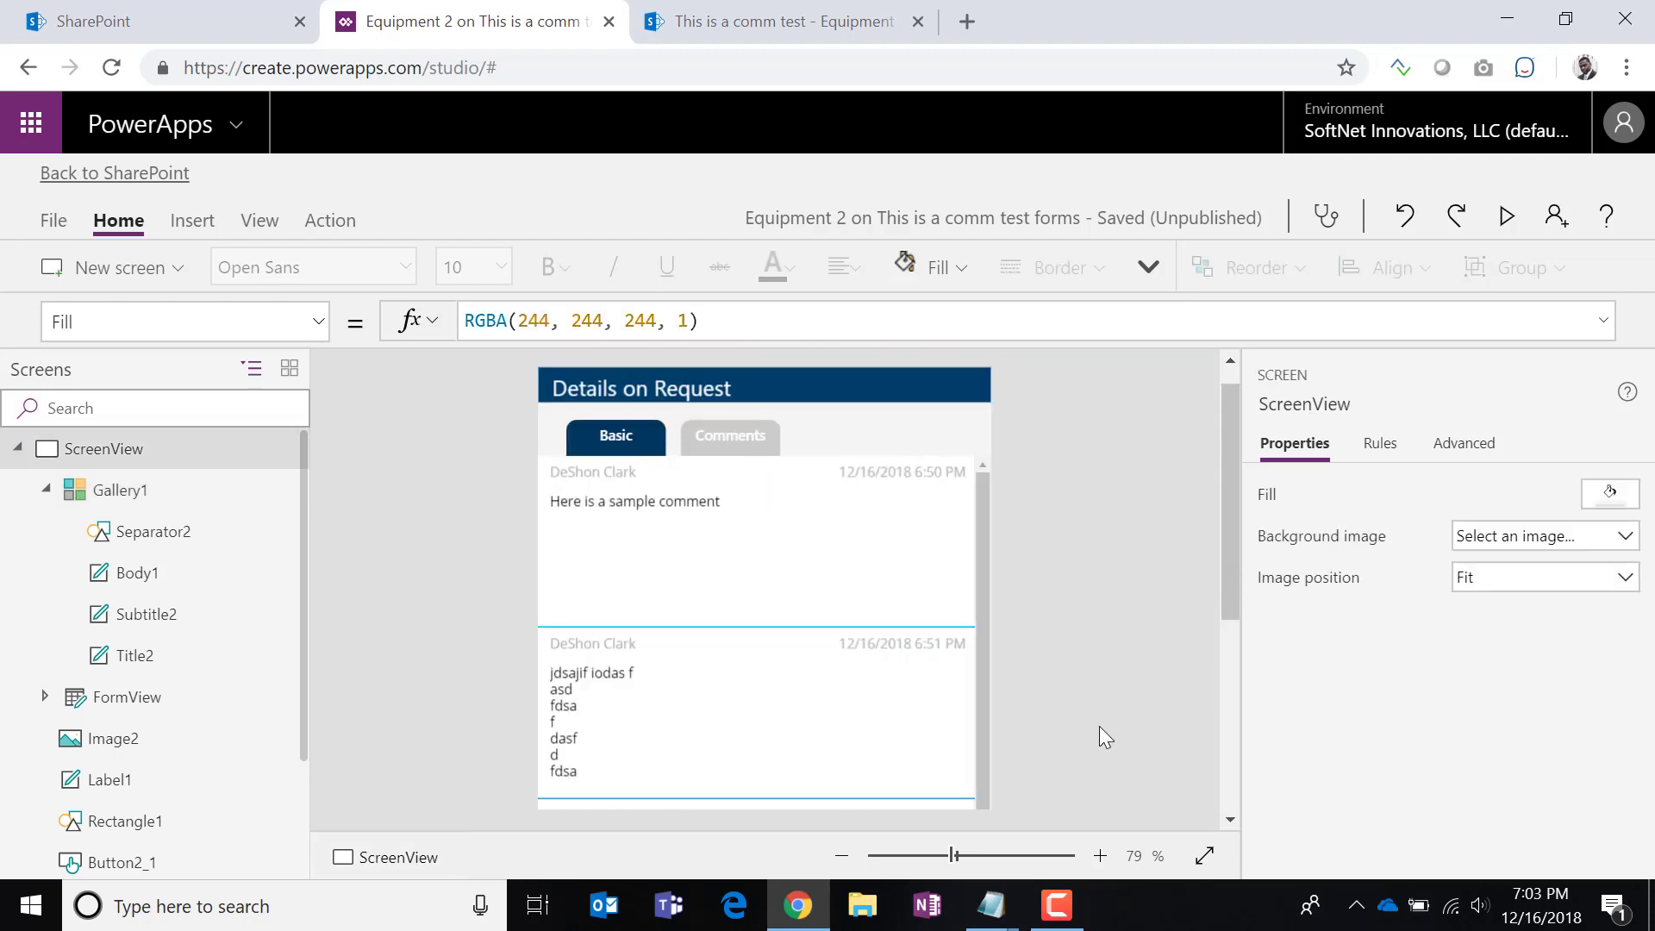
scroll(897, 702, down, 4)
scroll(888, 702, up, 4)
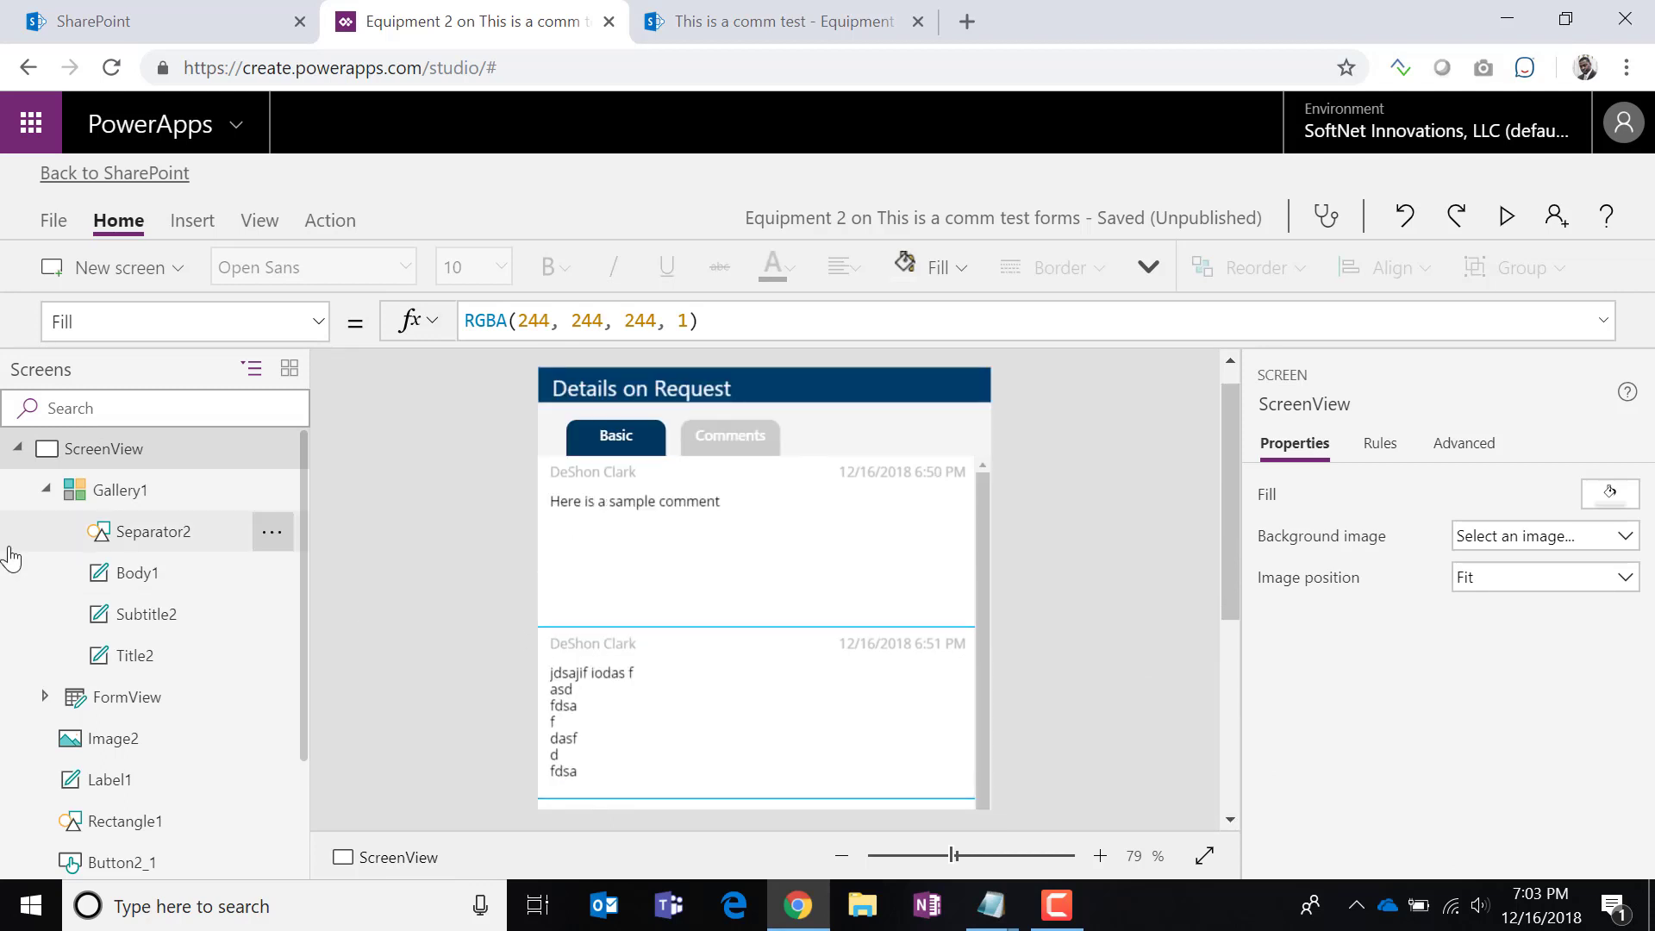
Save the Equipment 2 form and publish it to SharePoint.
click(54, 220)
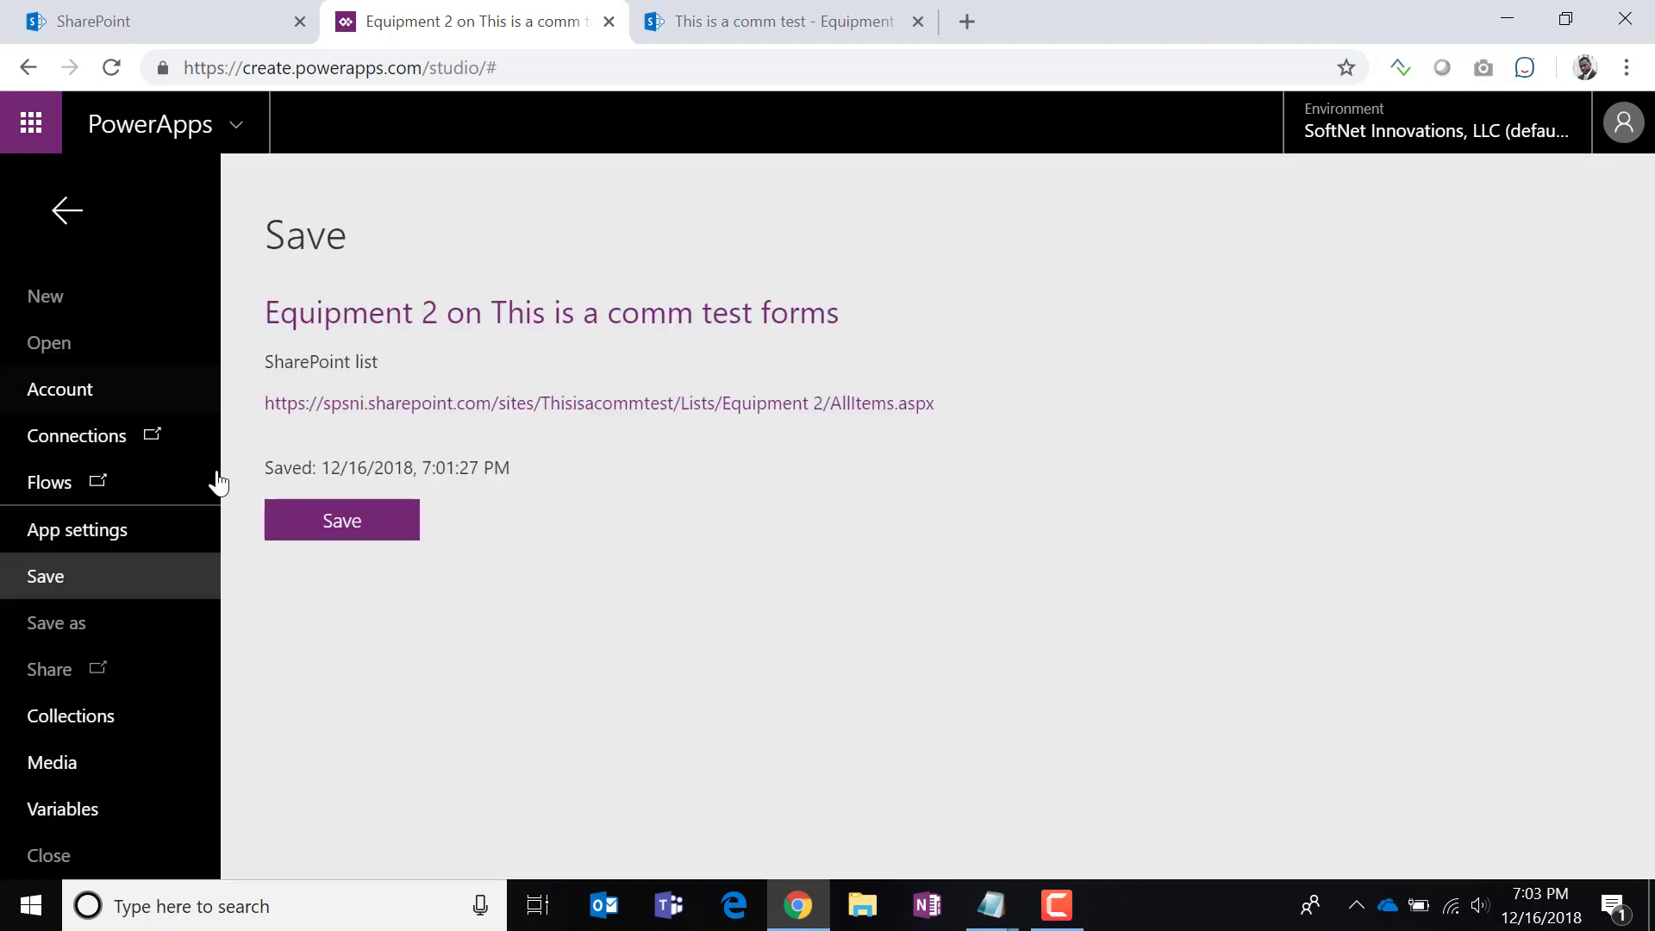
click(342, 521)
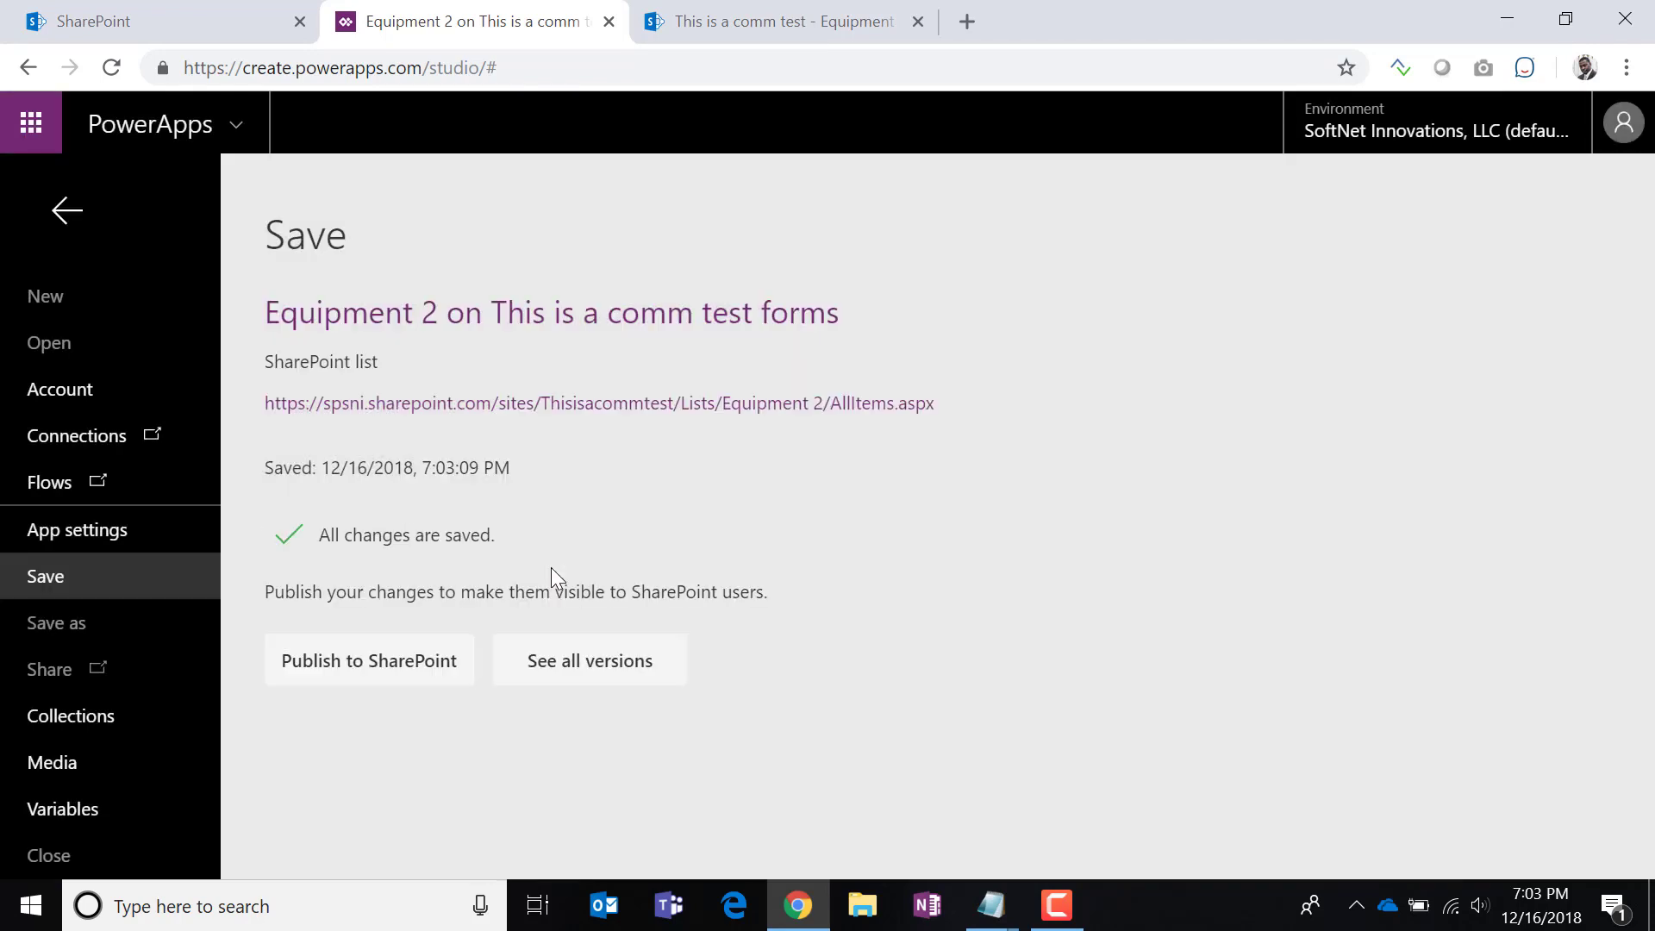
click(357, 664)
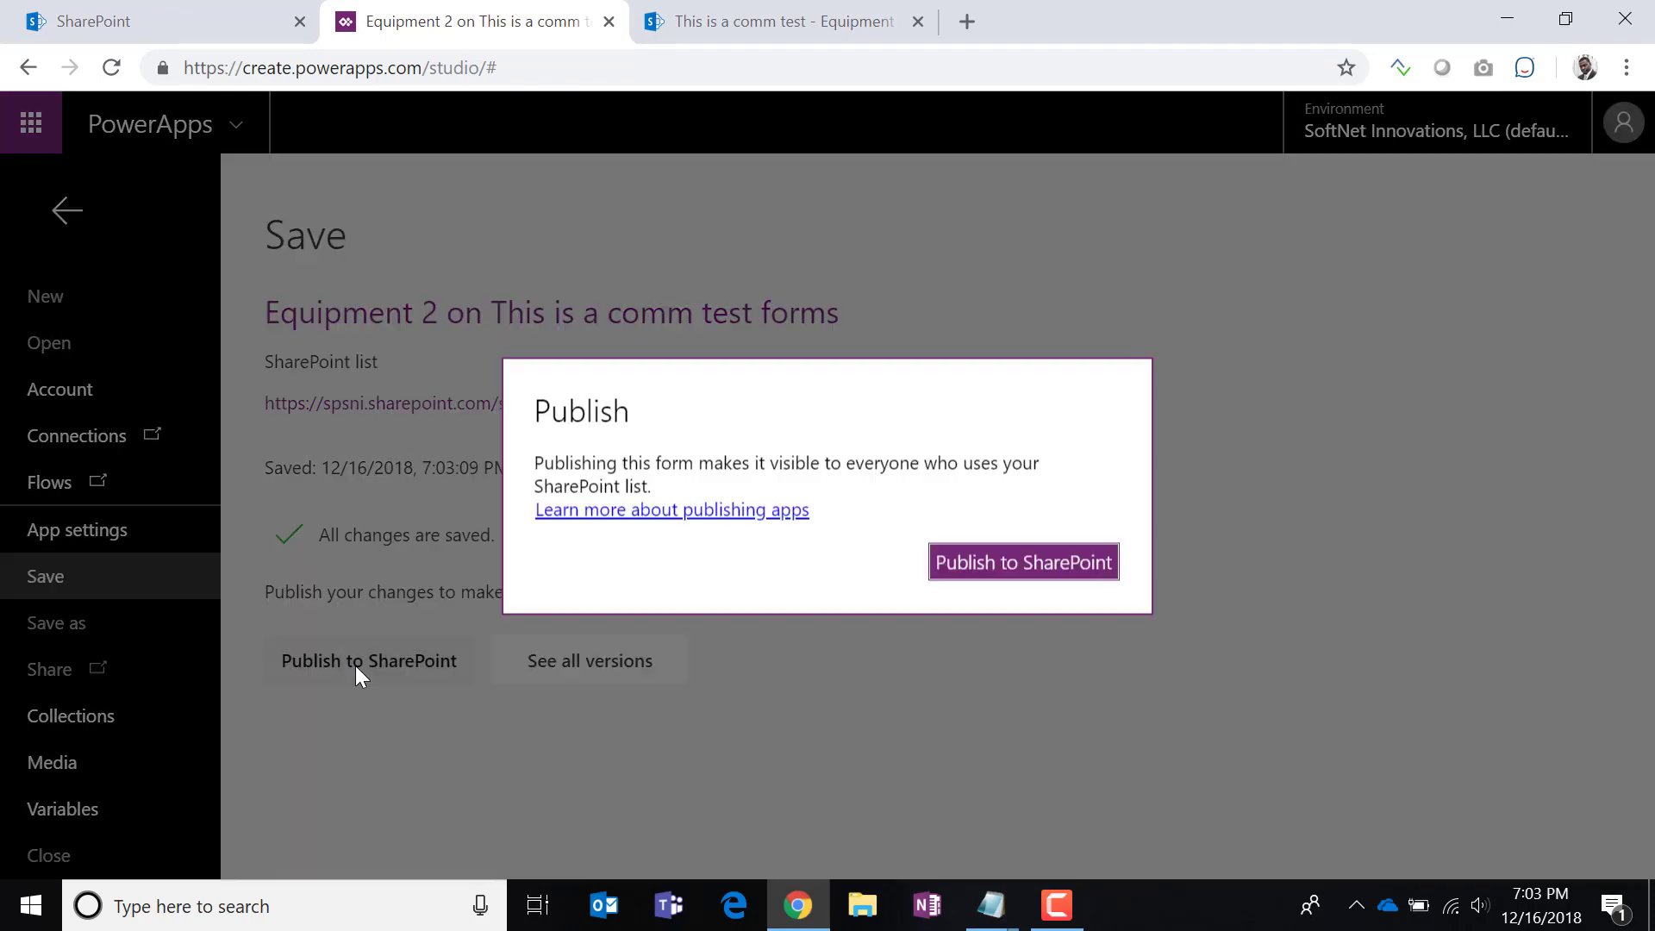
click(1002, 564)
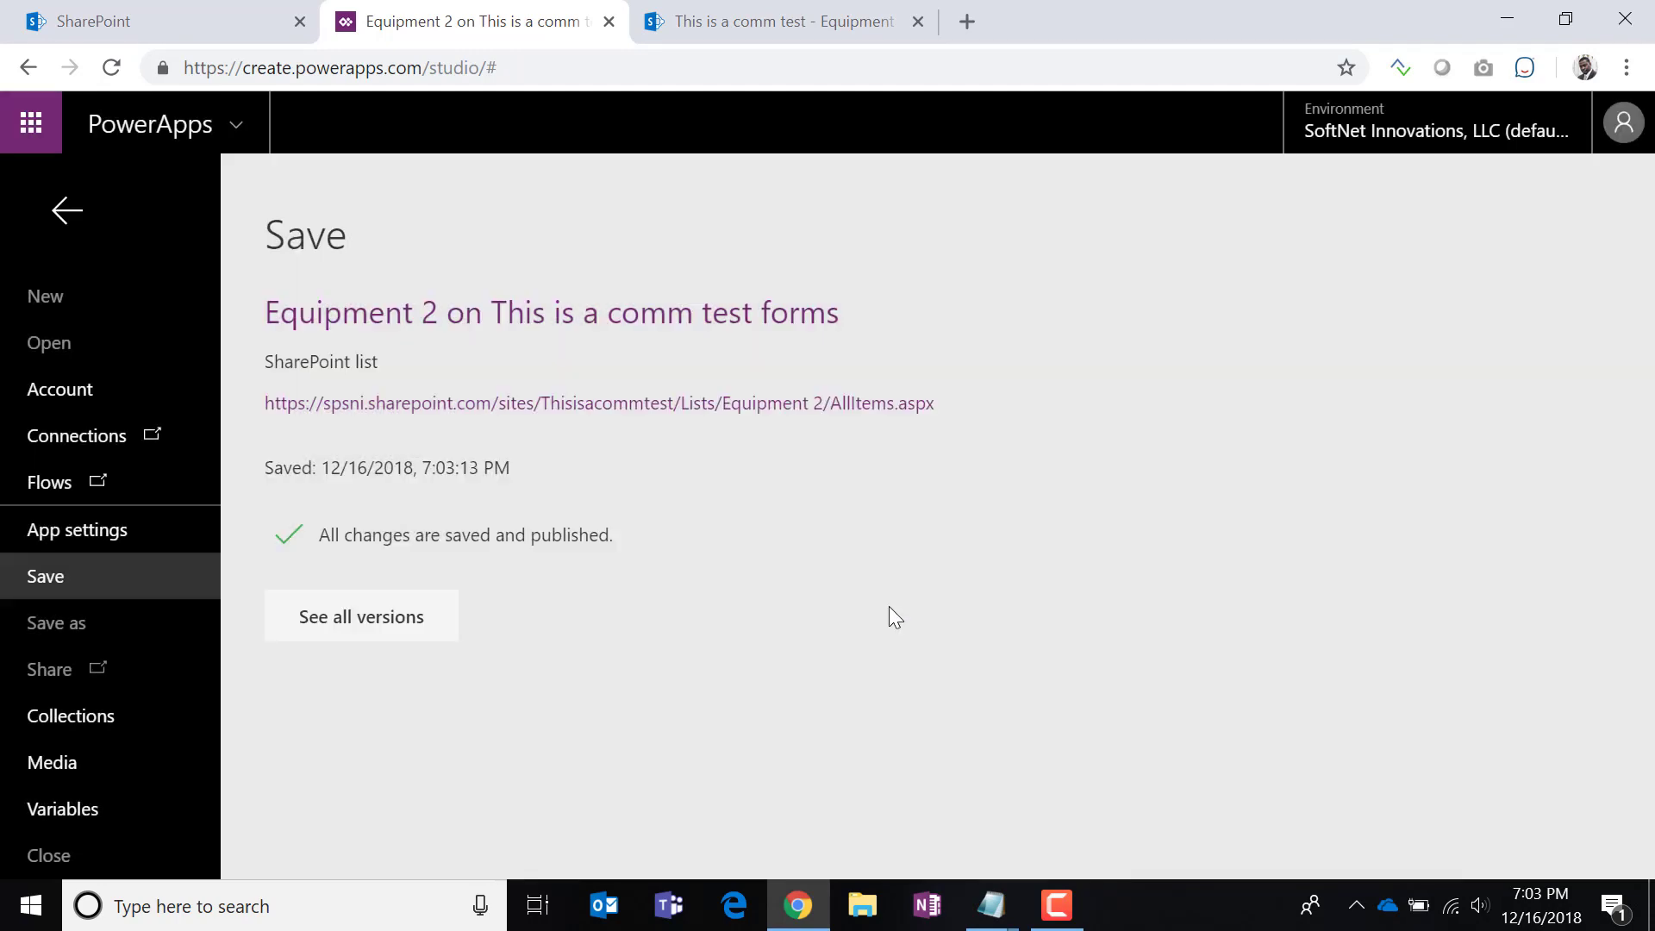
Reload the Equipment 2 list and toggle the earbuds item's Comments and Basic tabs, then return to PowerApps.
click(743, 34)
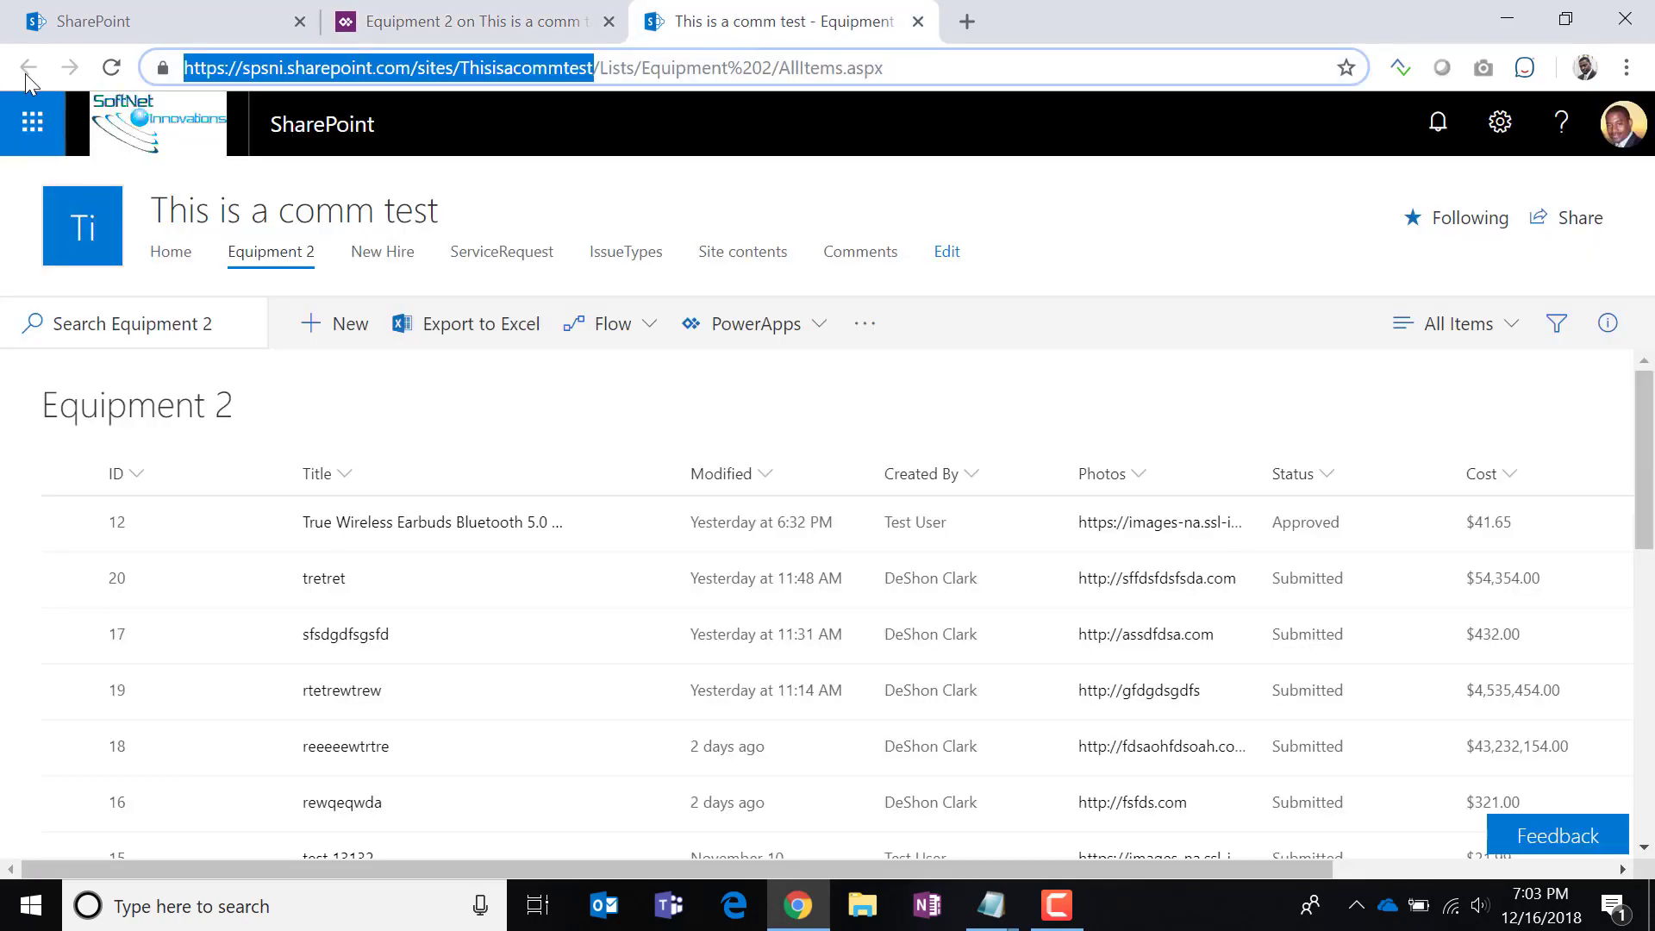
click(111, 67)
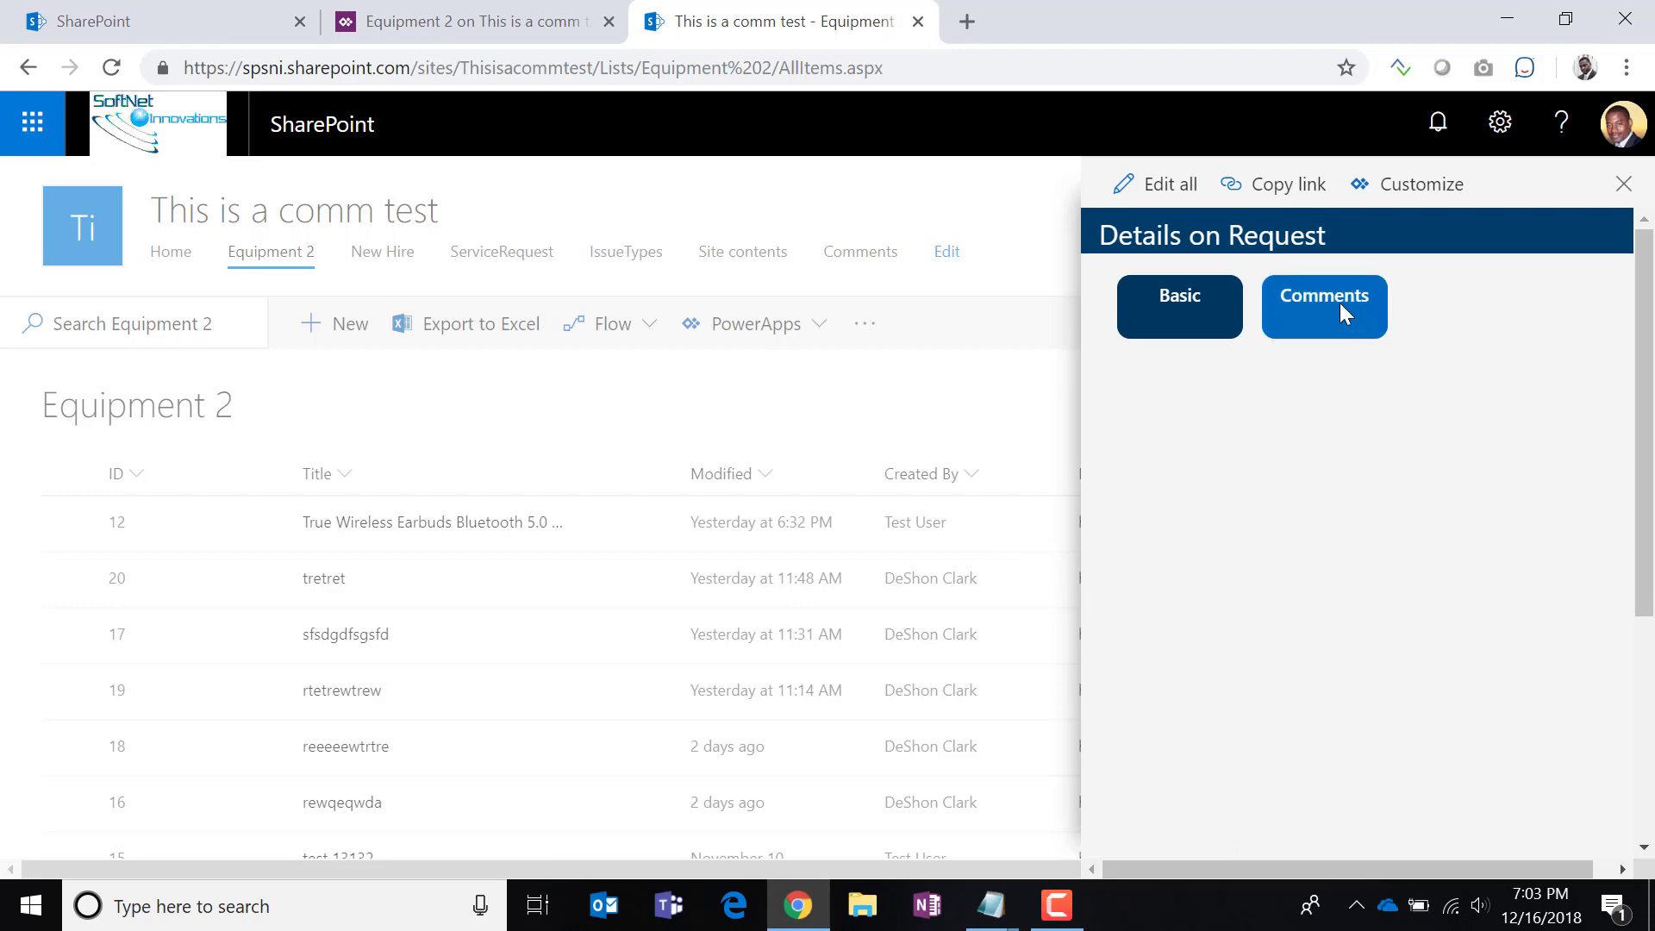
click(1339, 303)
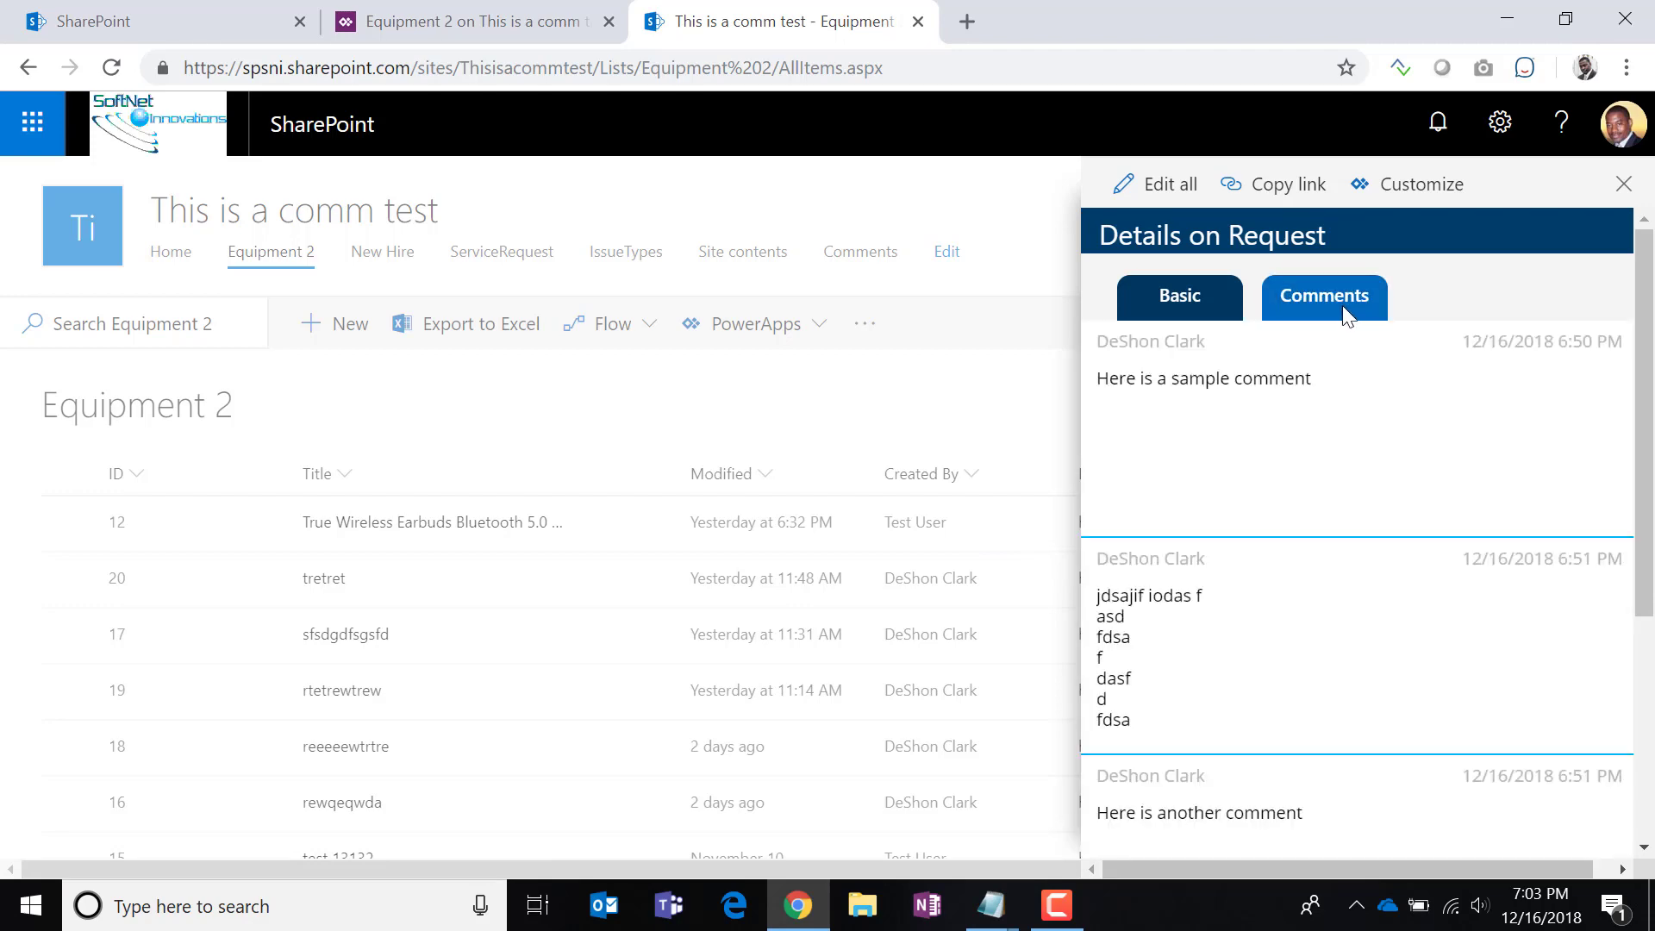
click(1204, 307)
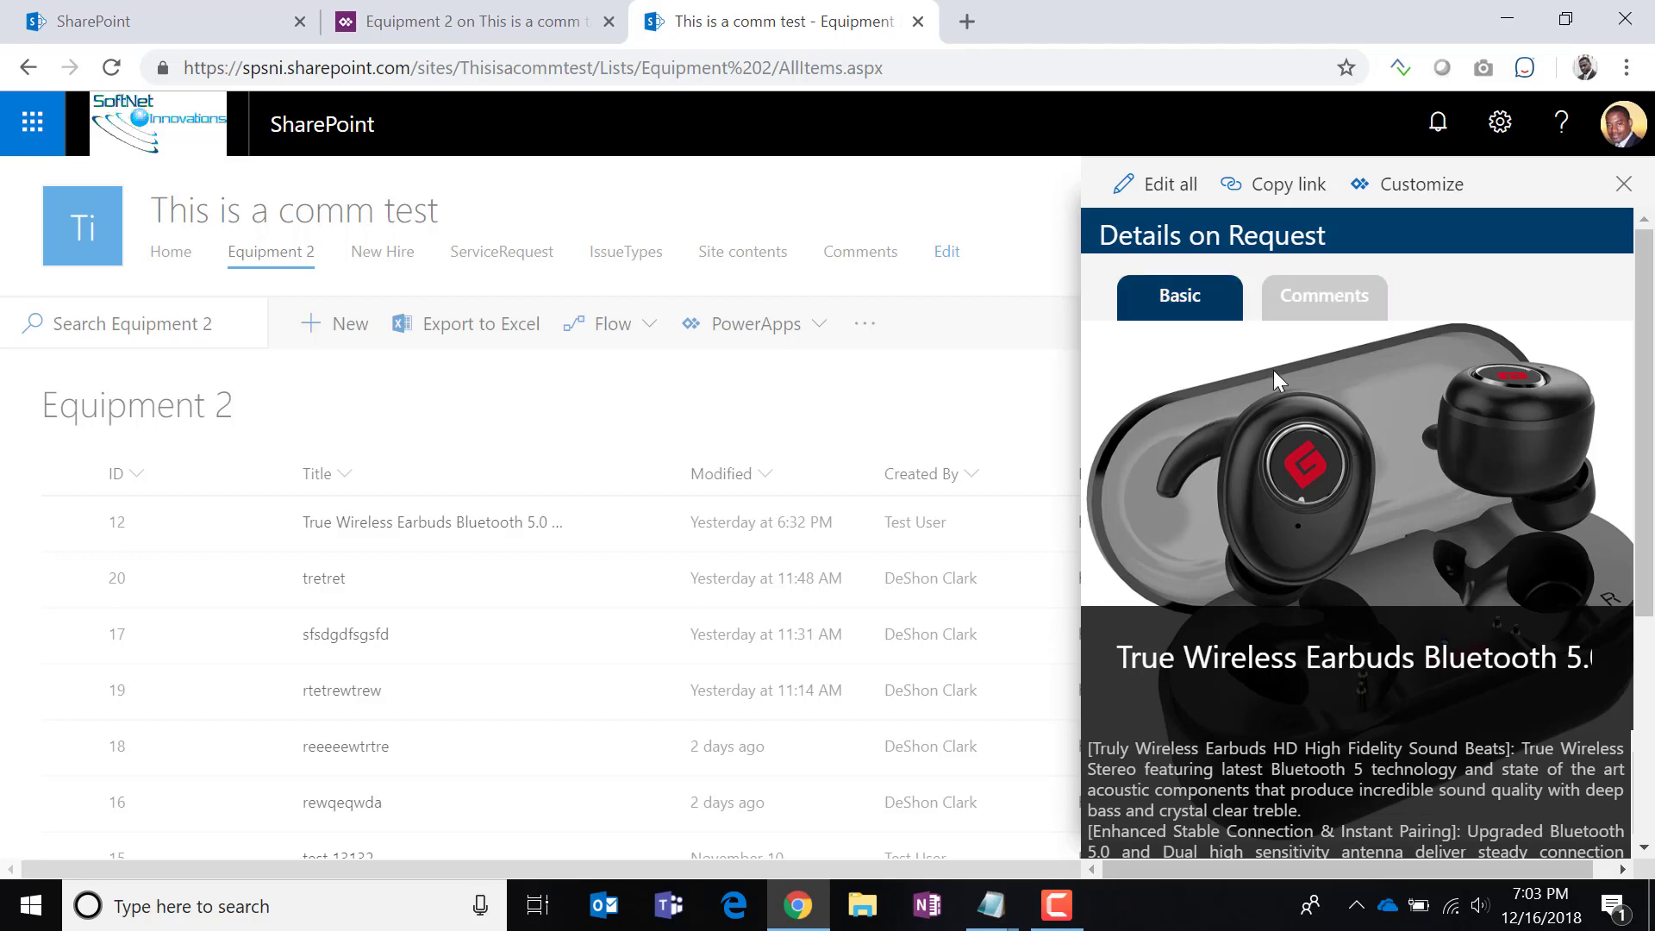
click(1310, 297)
click(1174, 297)
click(406, 26)
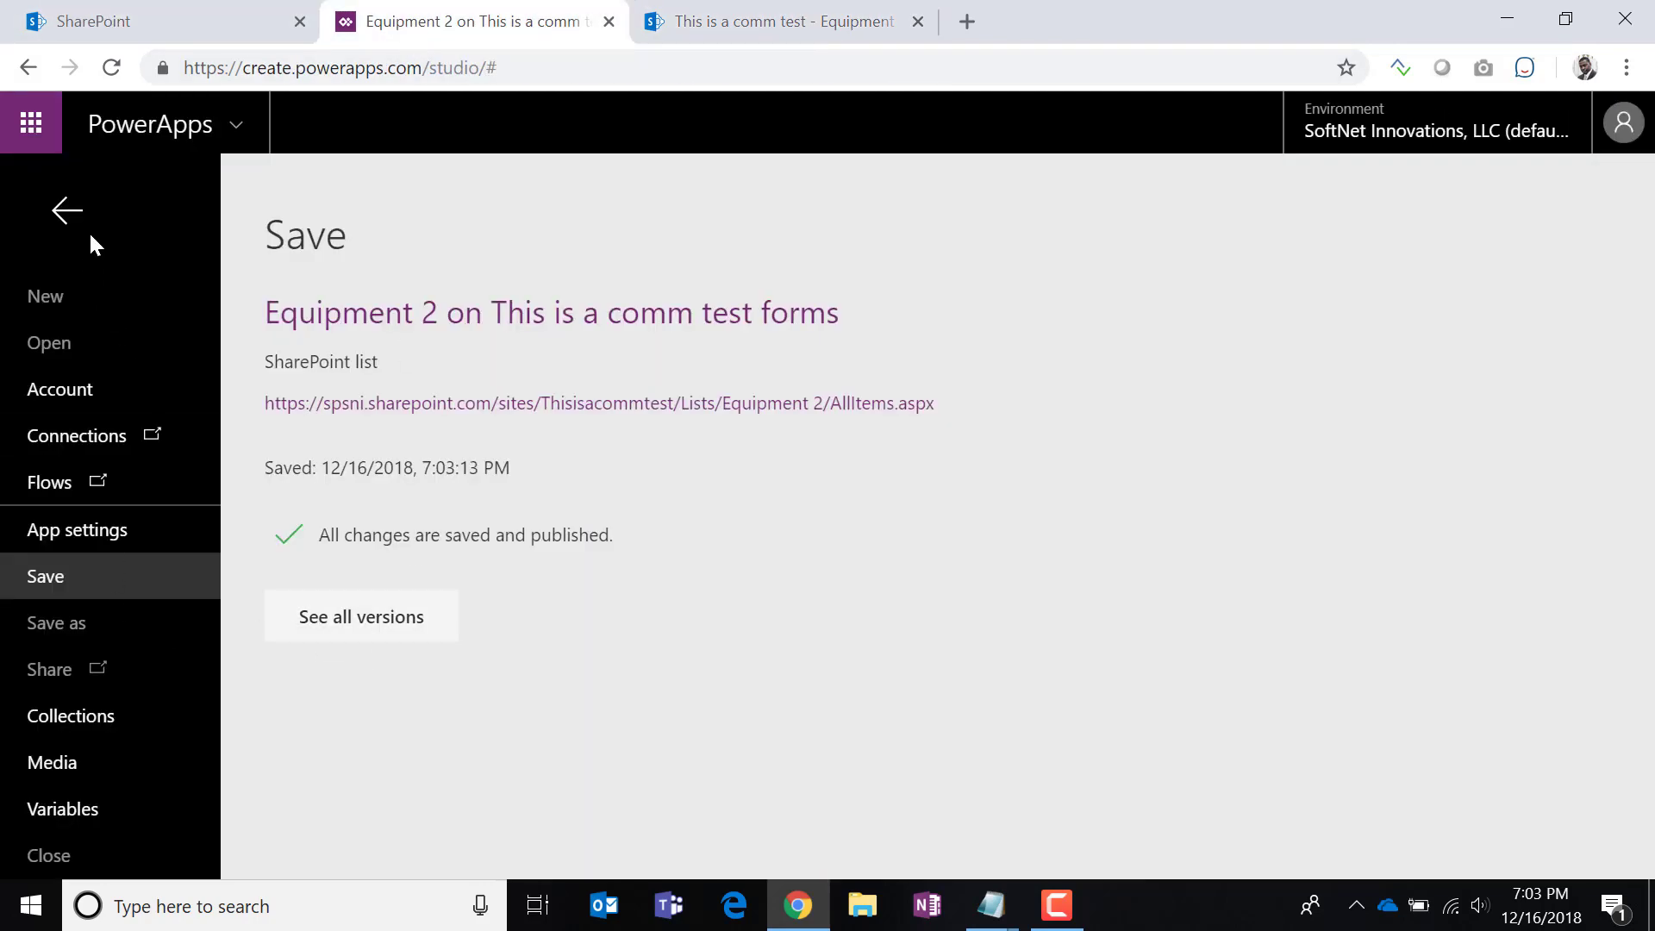
Show the SharePointIntegration OnView formula in the expanded formula editor.
click(66, 212)
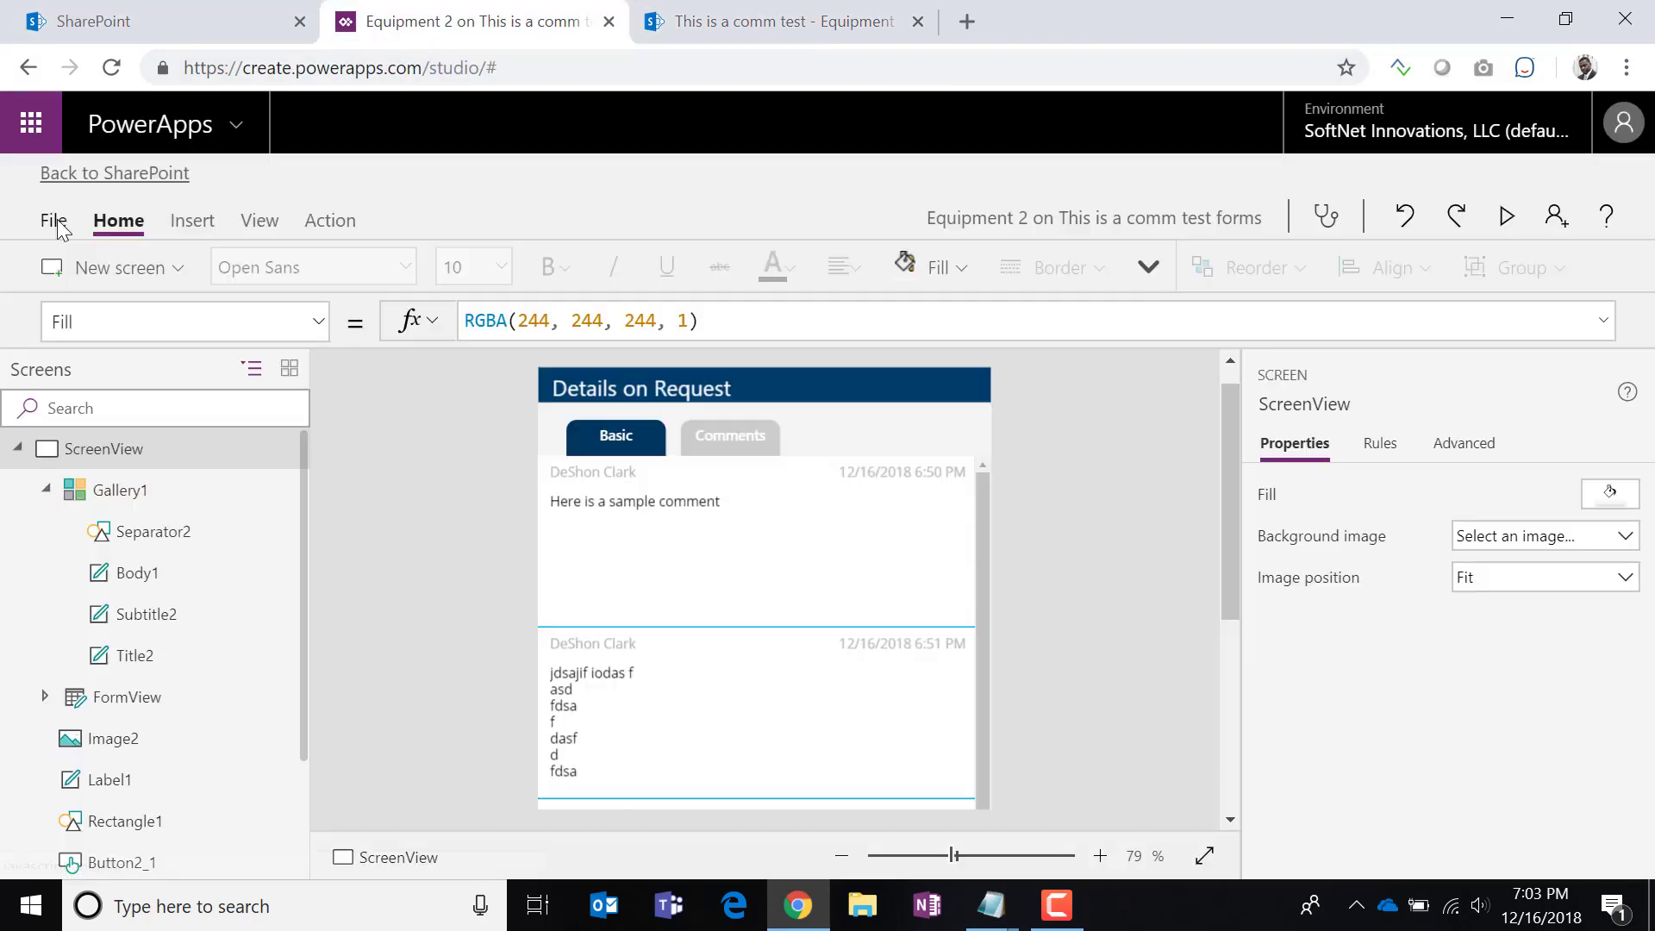
click(33, 449)
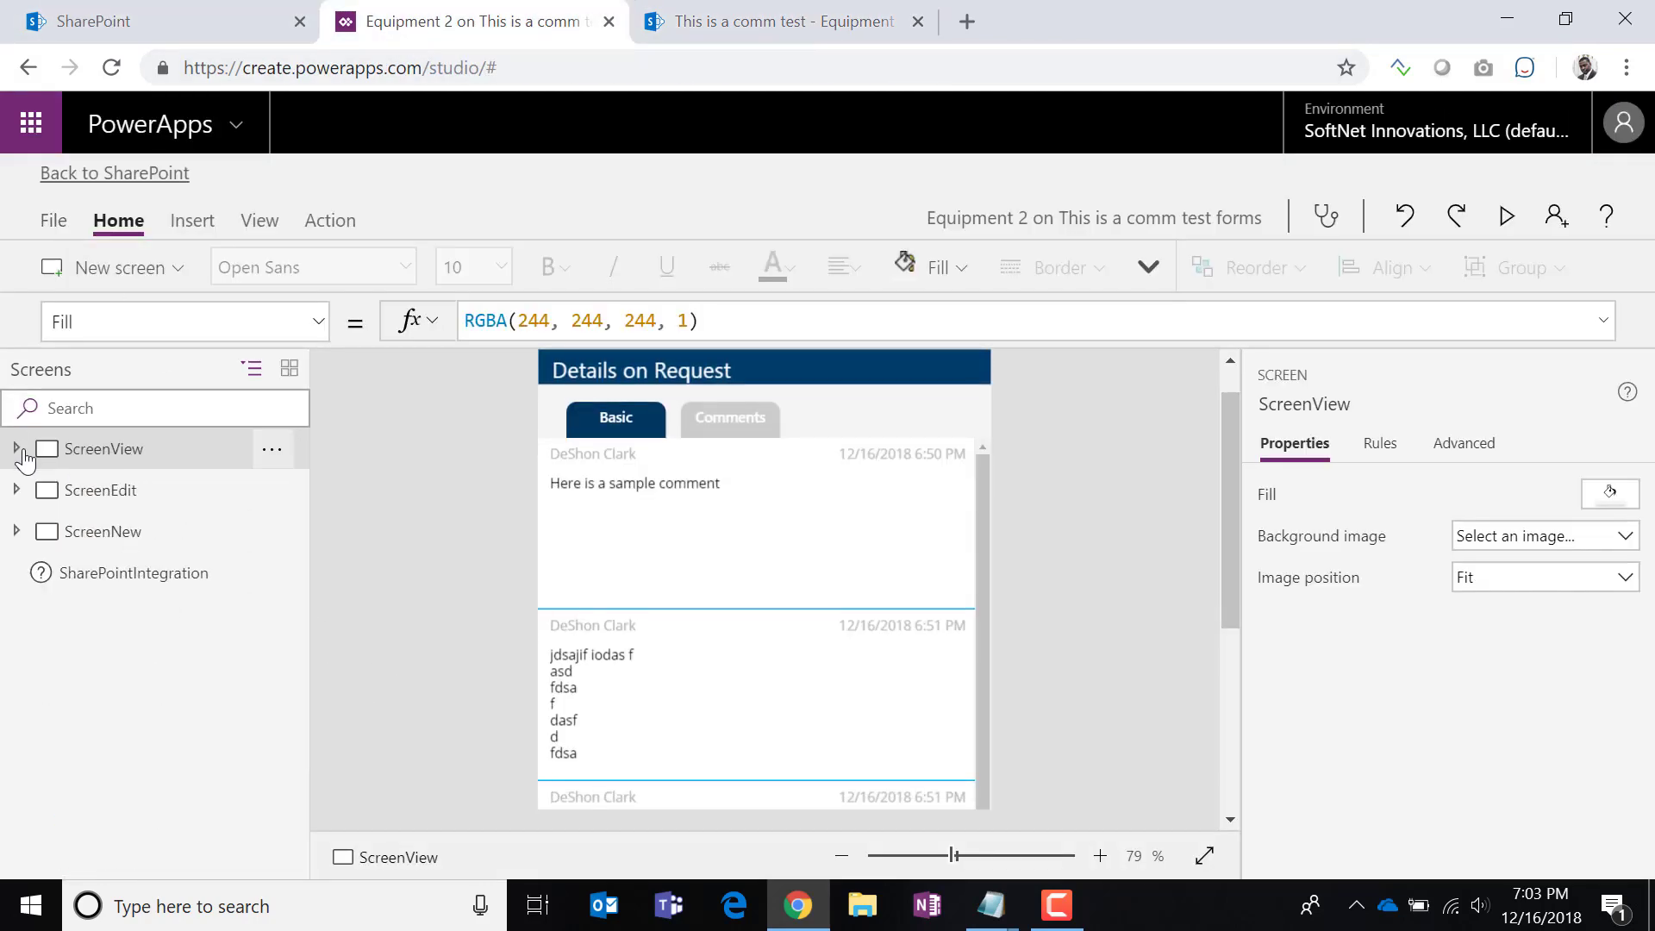
click(136, 578)
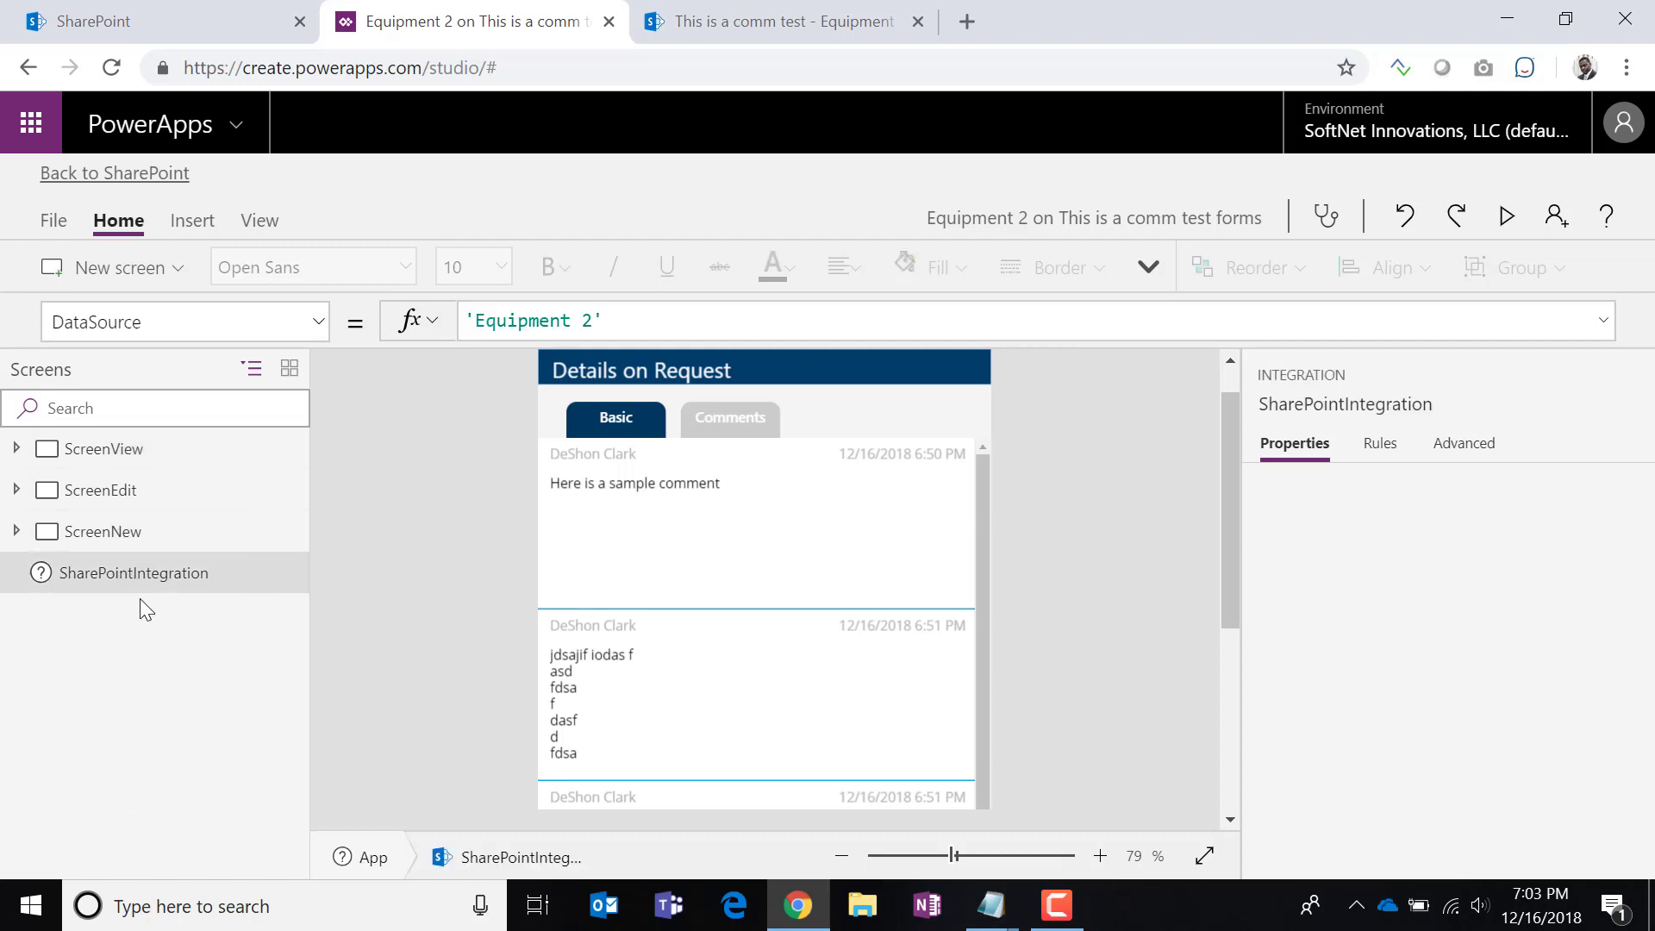
click(316, 326)
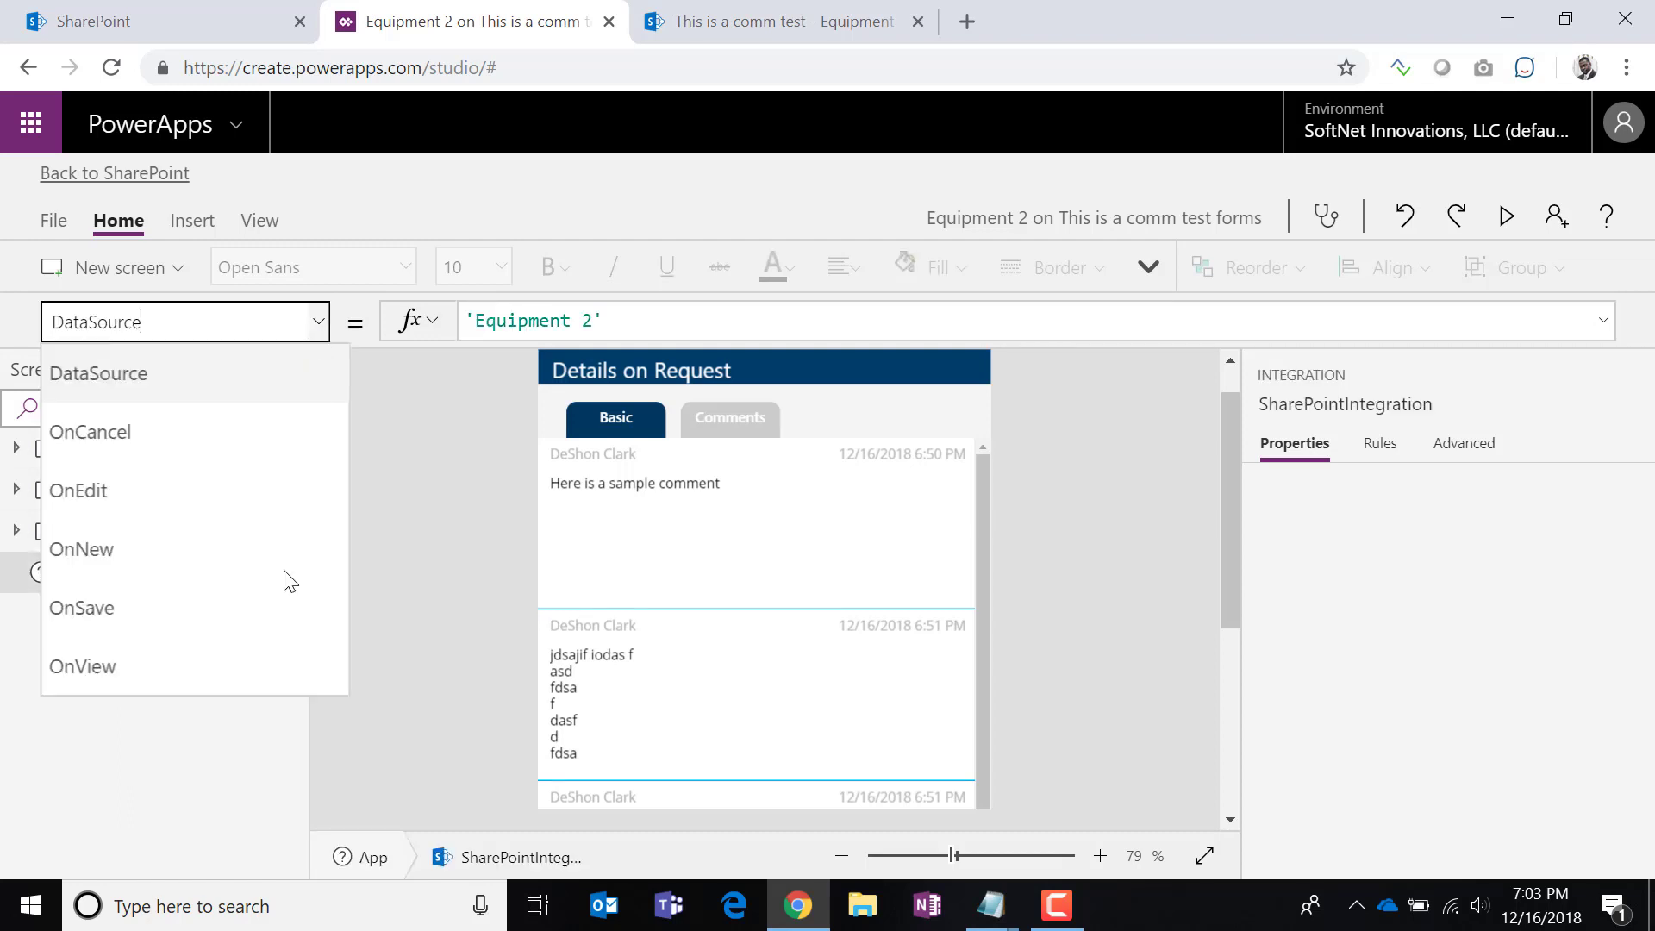
click(159, 685)
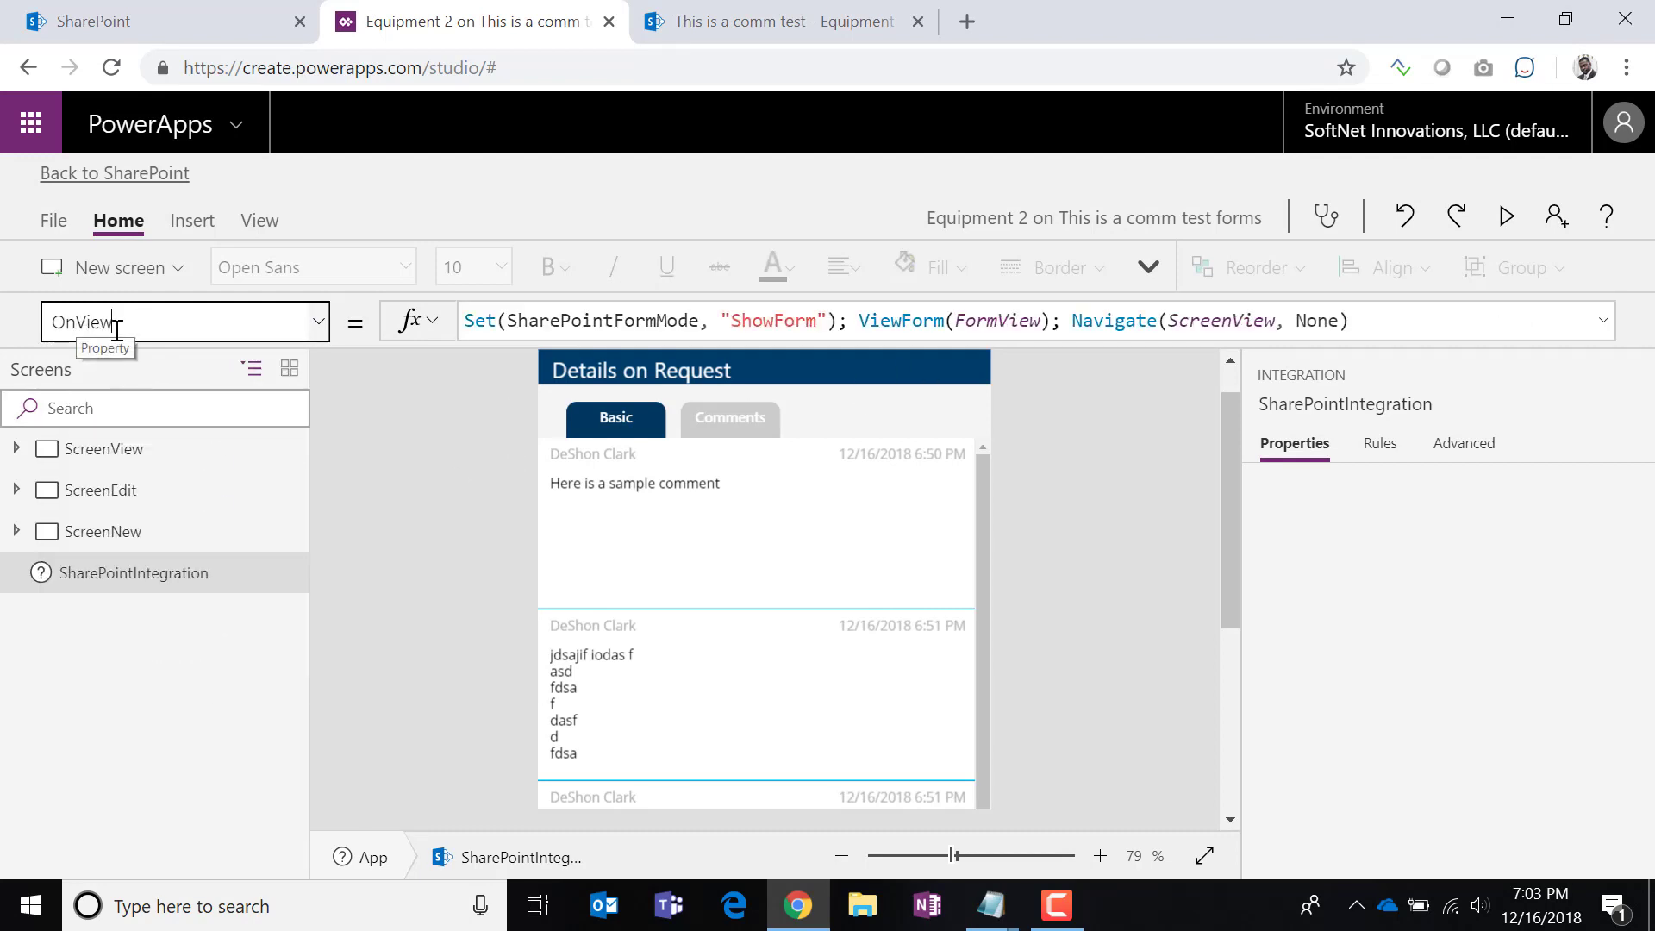
drag(128, 324, 43, 324)
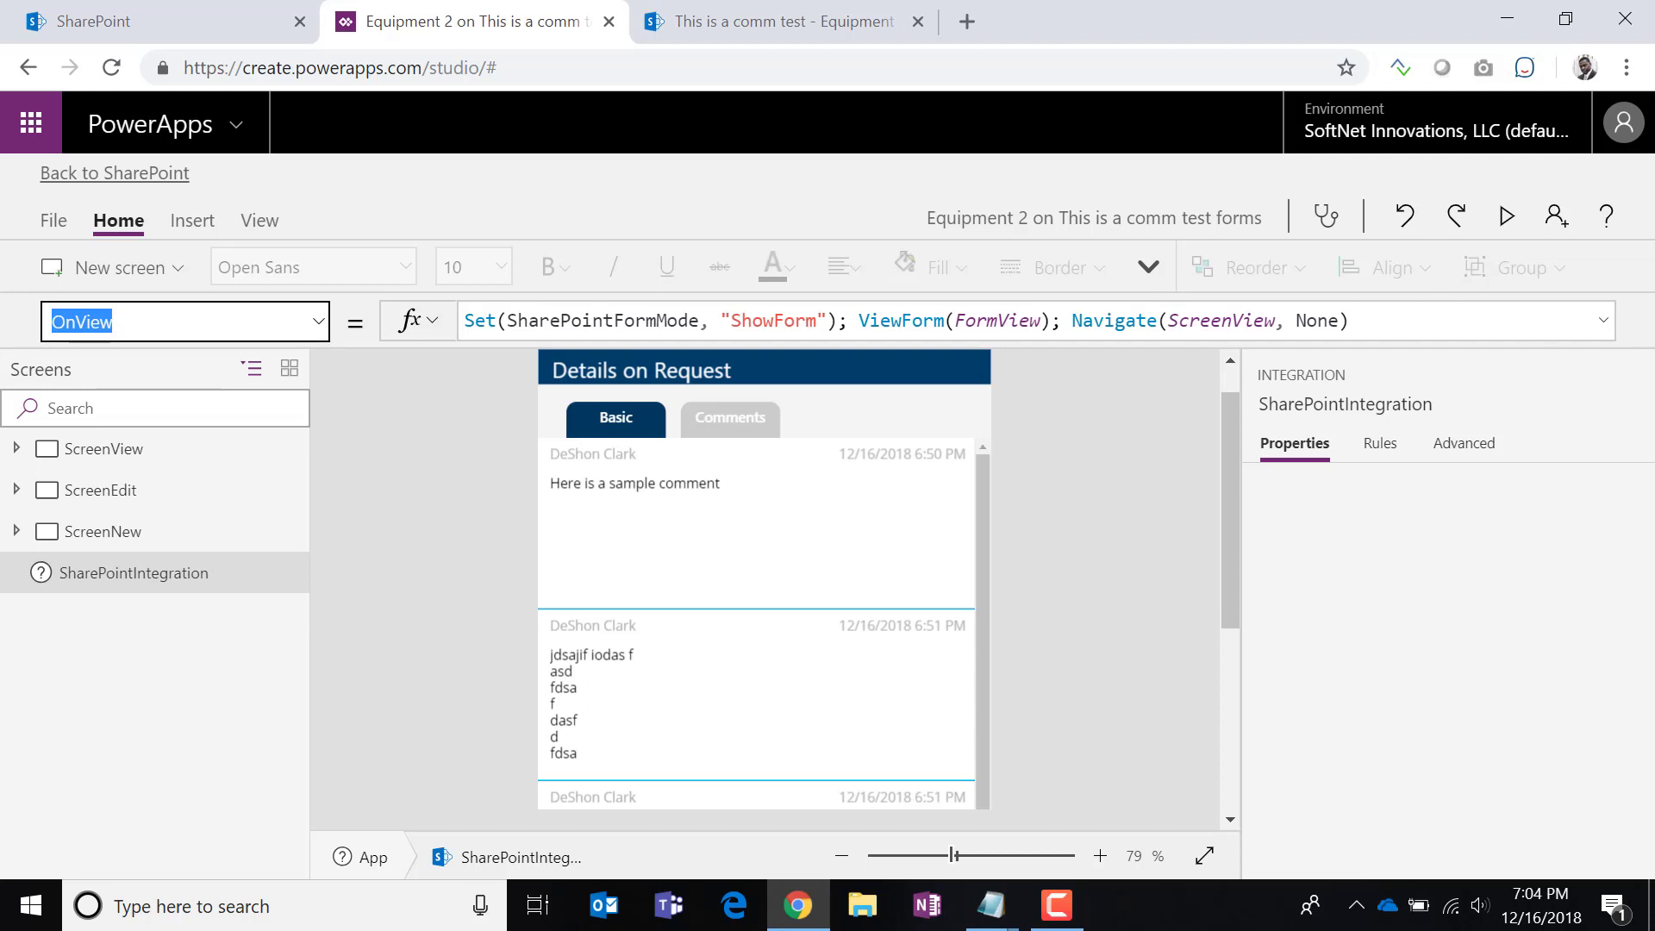
click(1605, 327)
Append Set(showTab1, true) to the OnView formula and copy that call.
click(1366, 320)
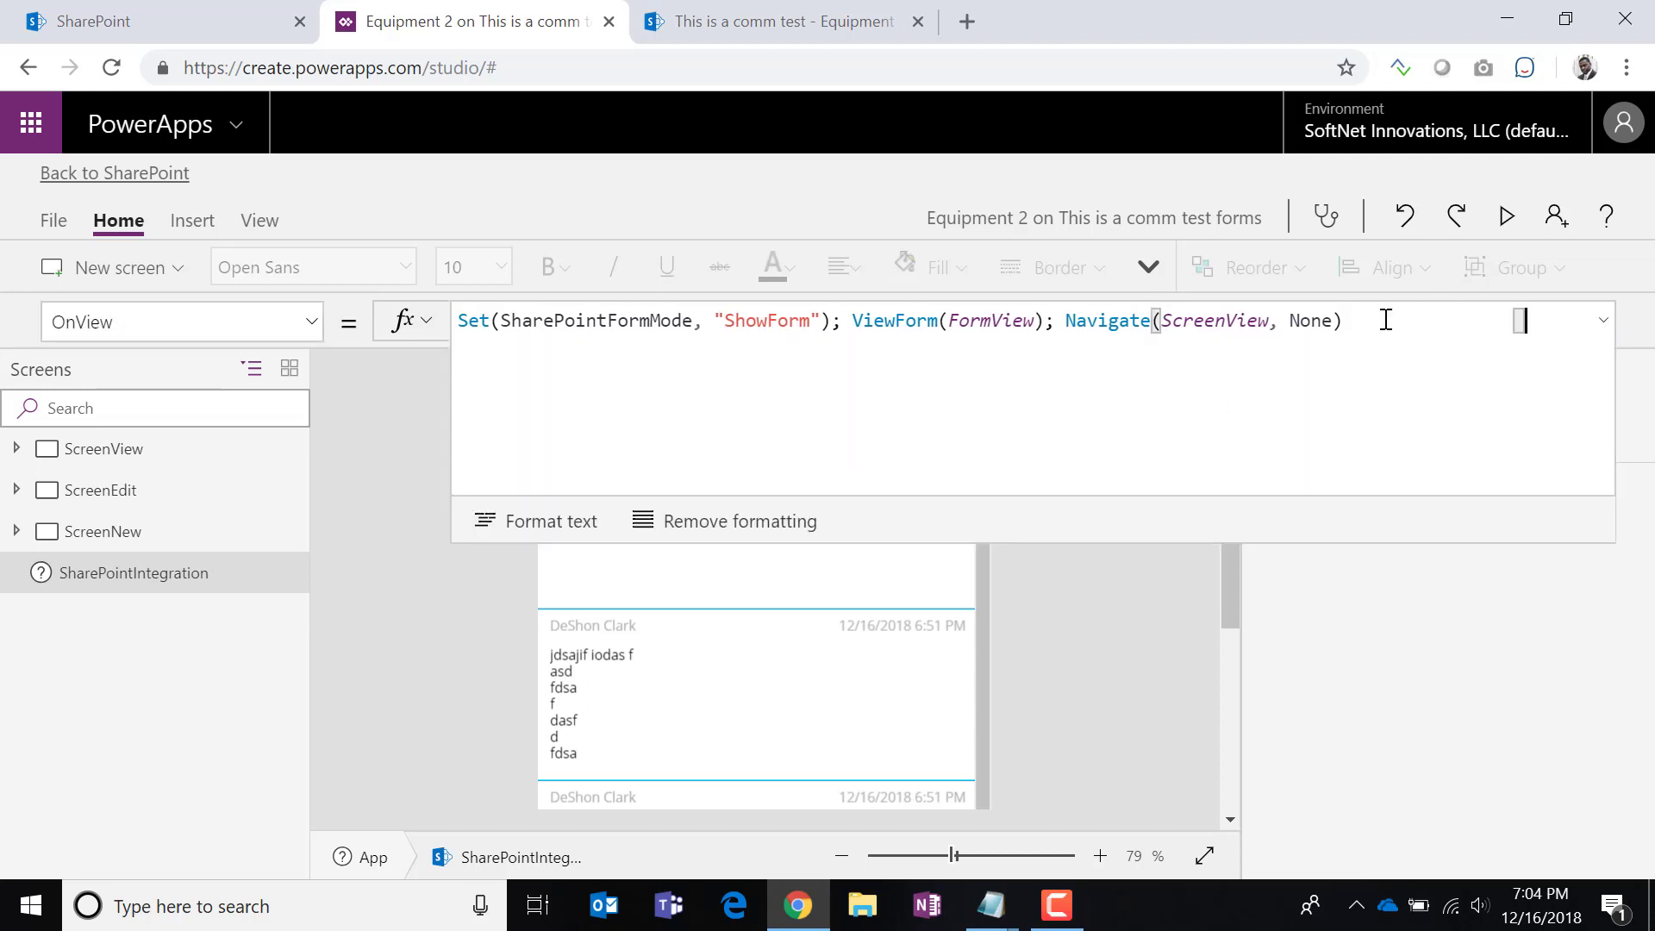
text(; )
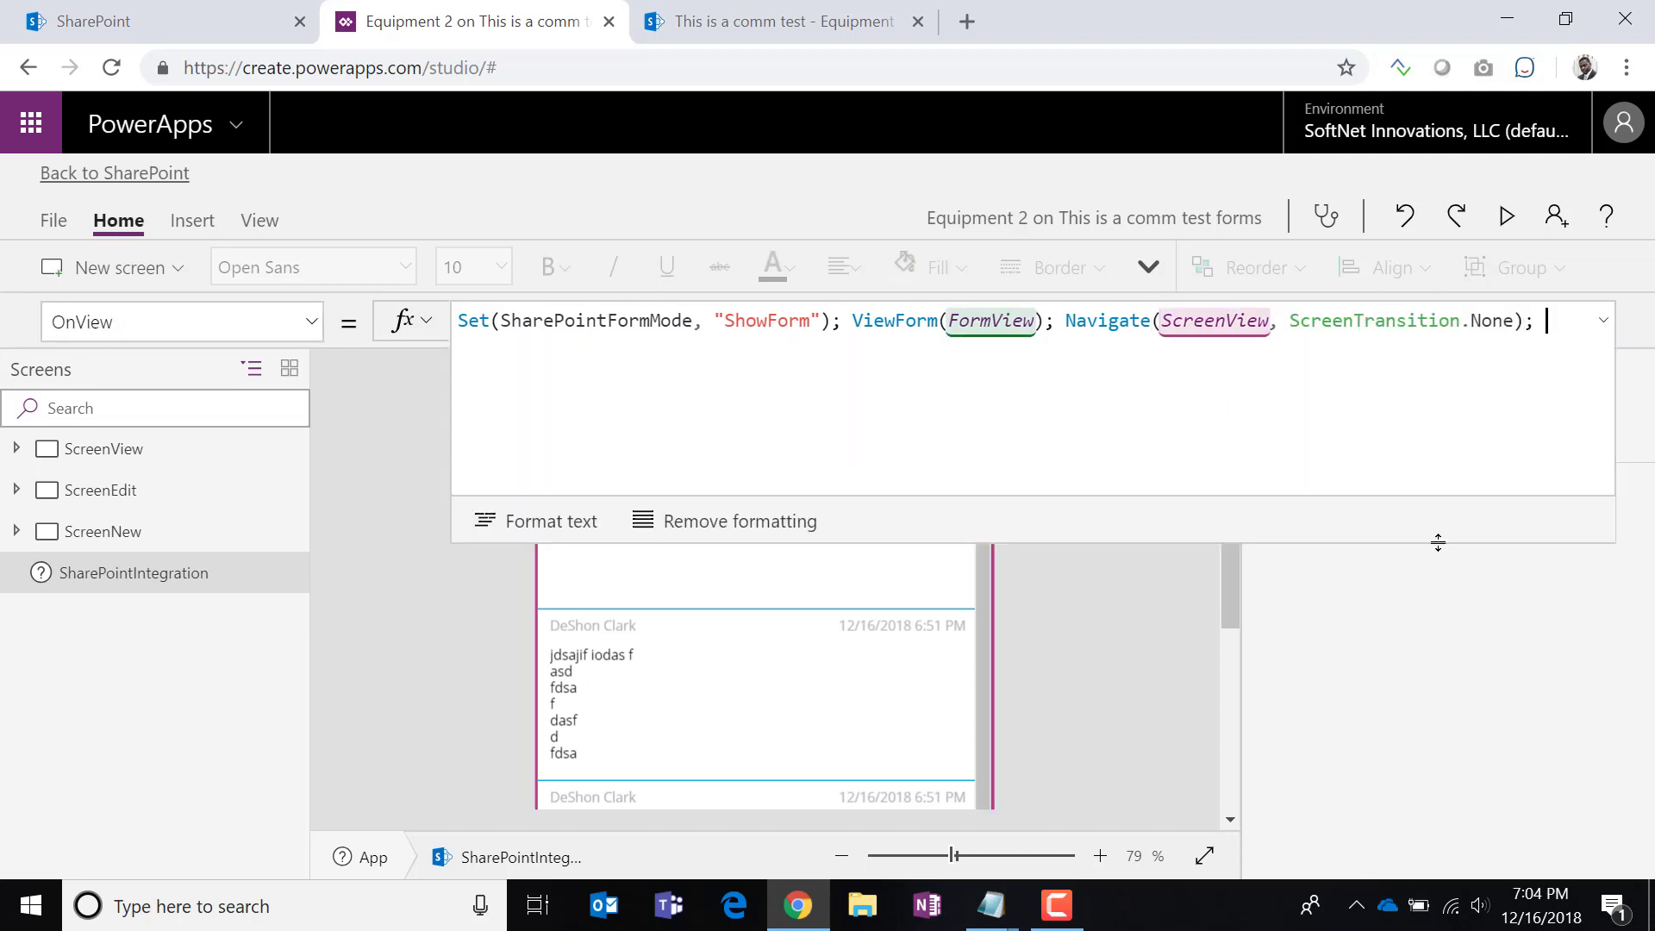
text(Set()
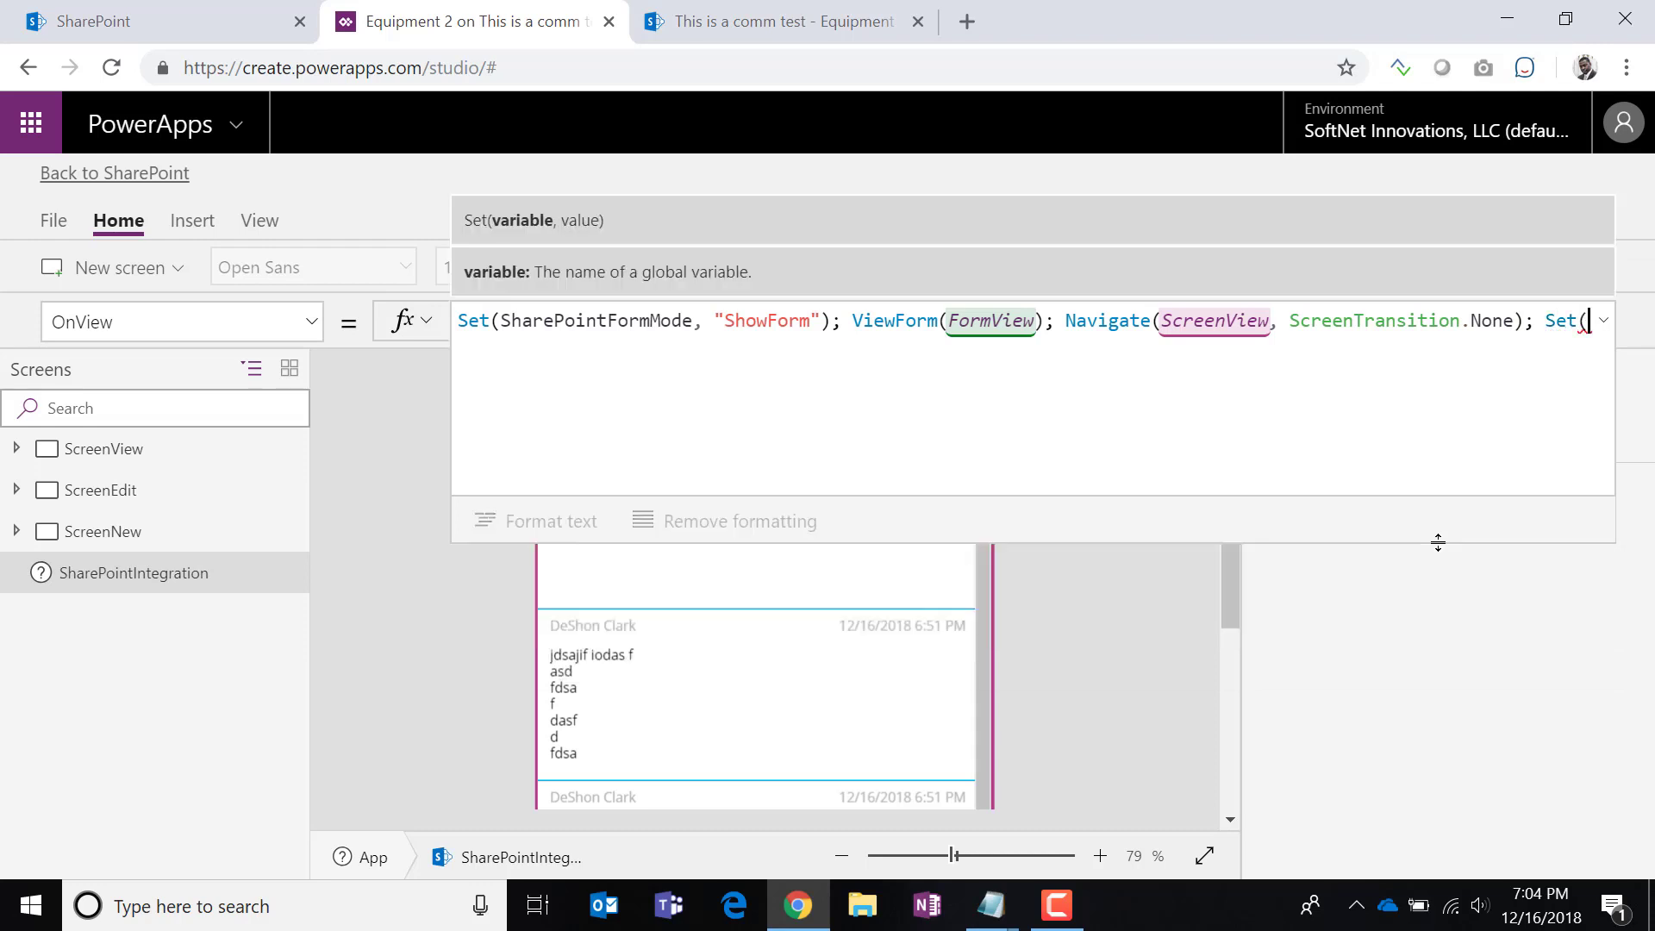
text(show)
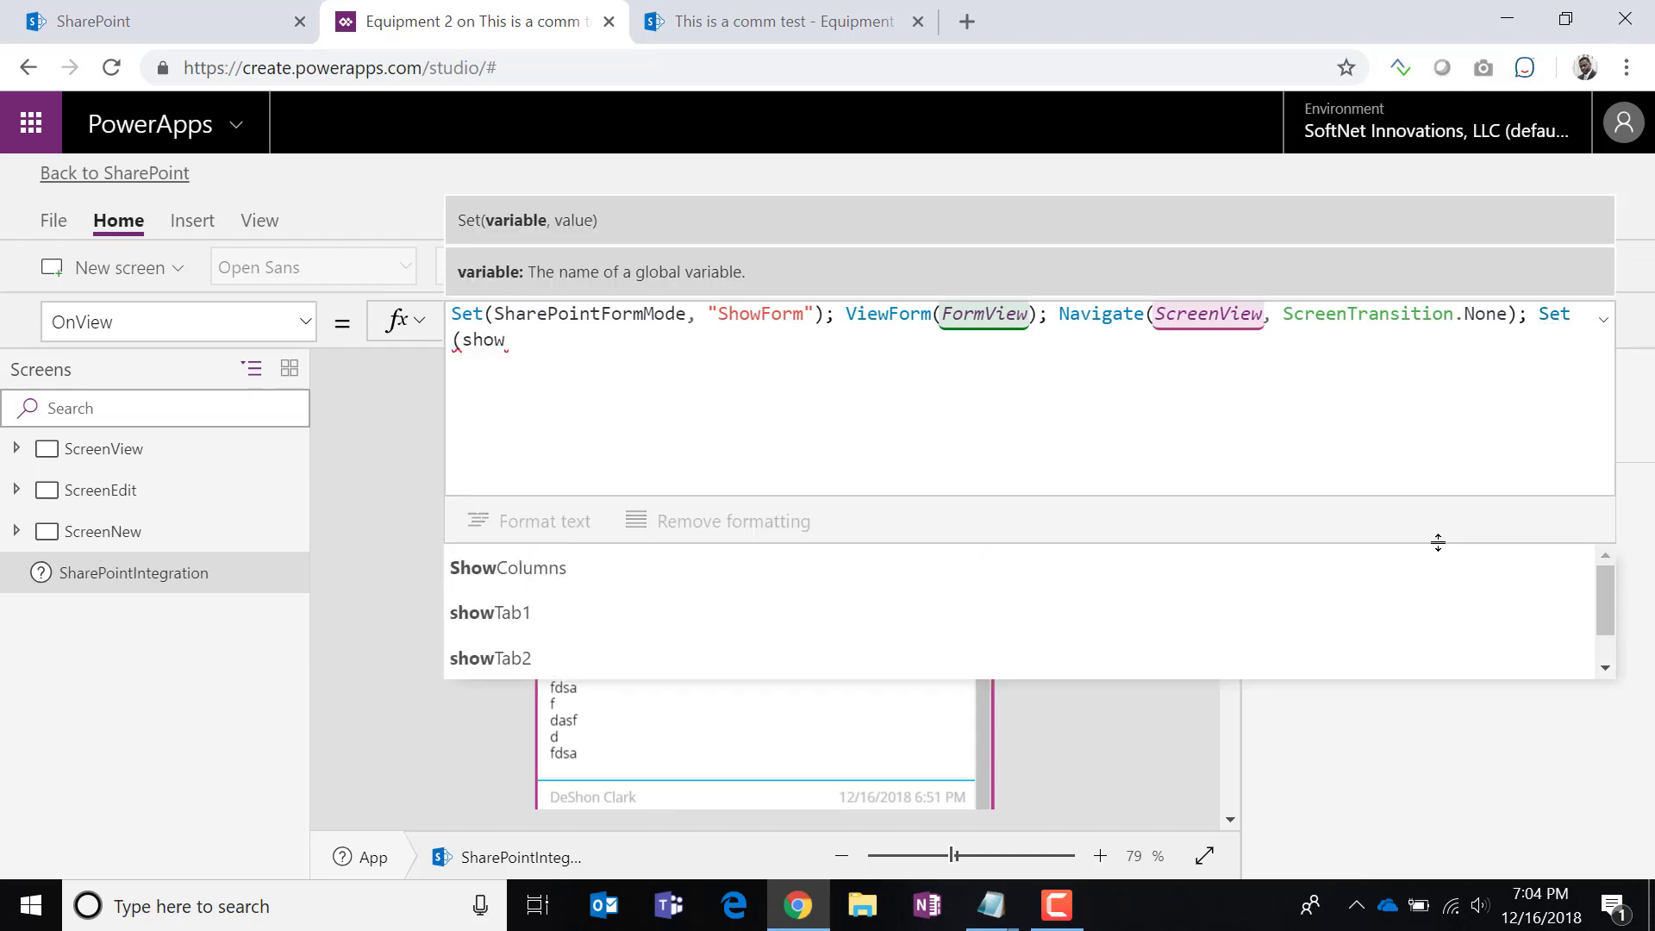
click(545, 612)
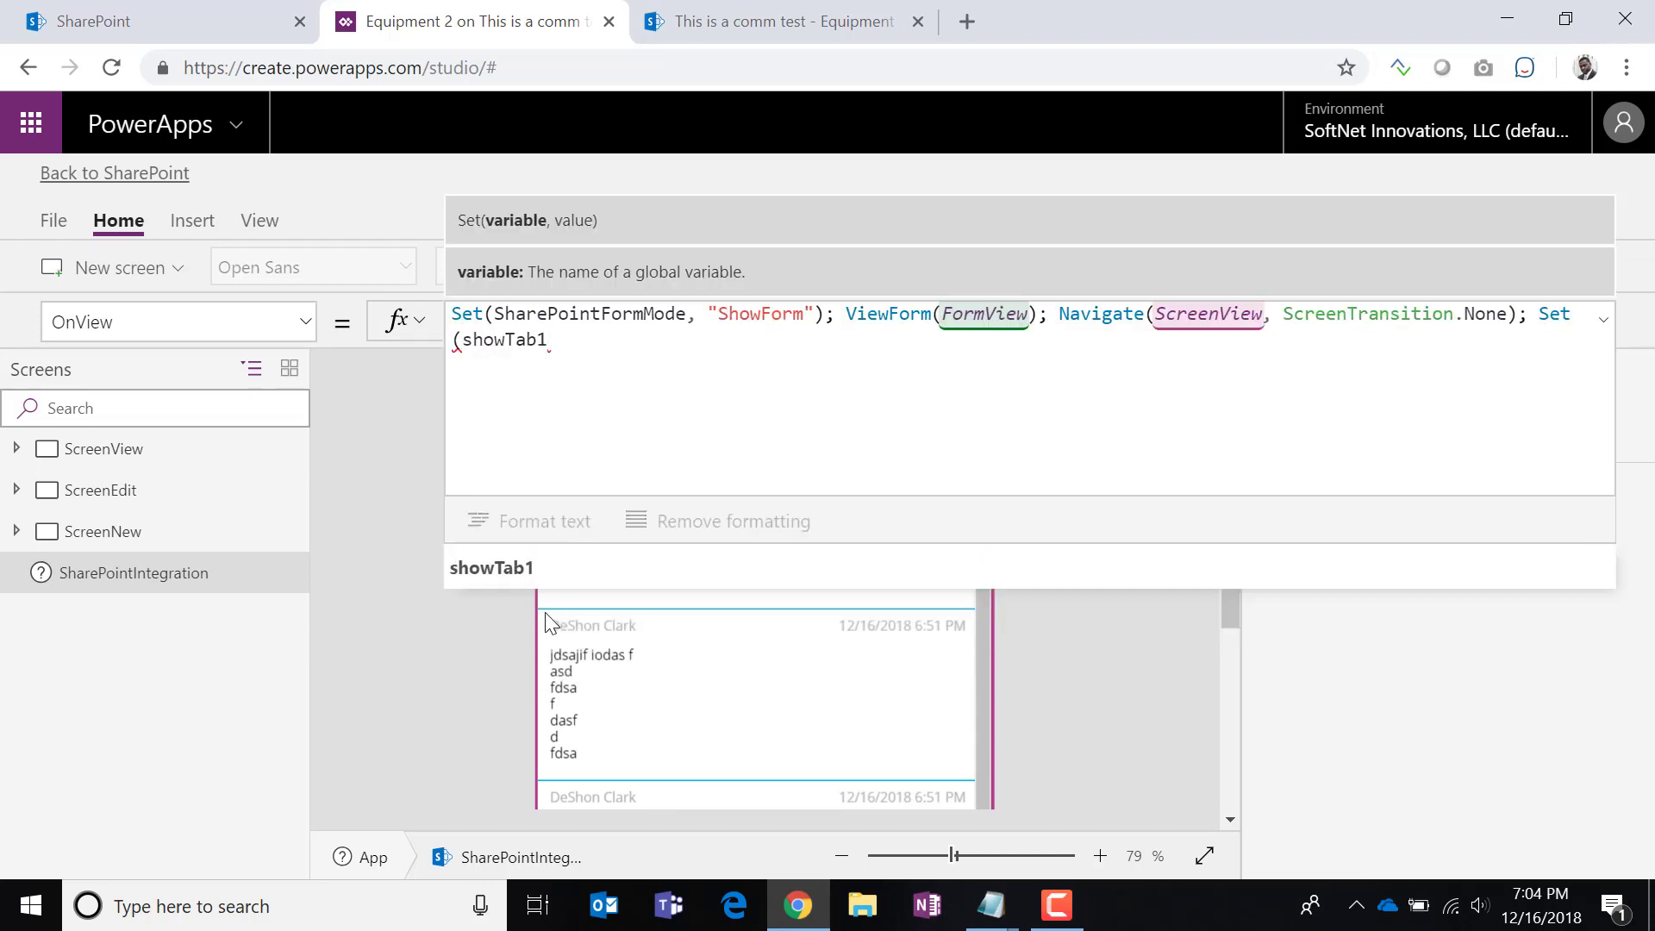
text(, true))
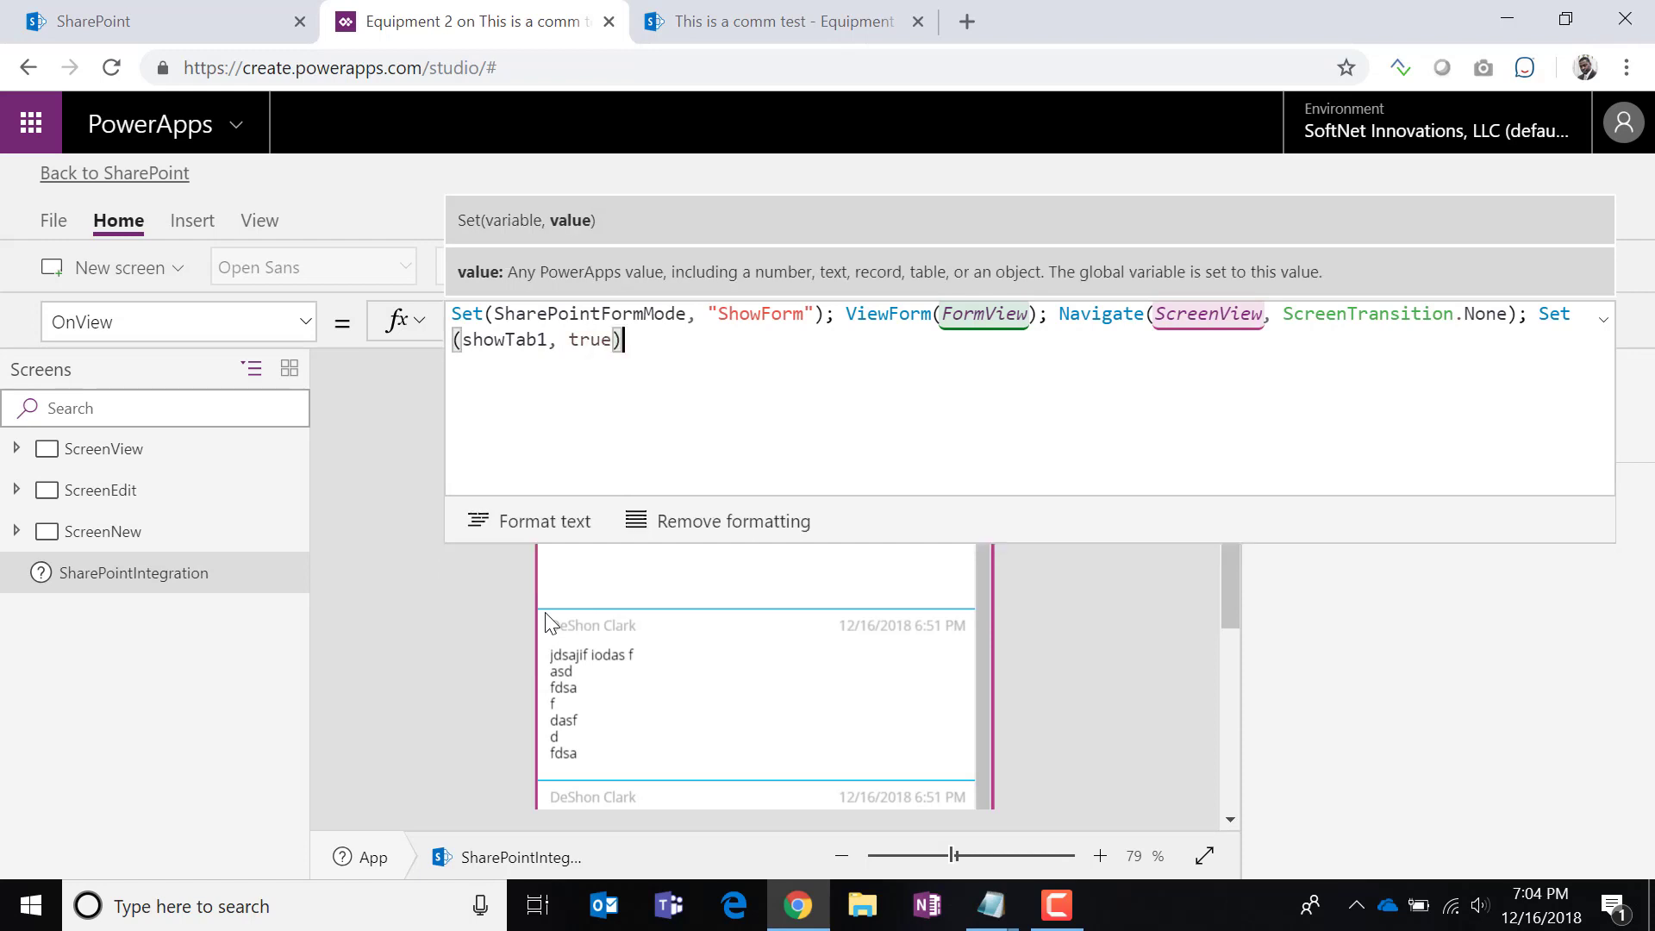
drag(633, 339, 413, 363)
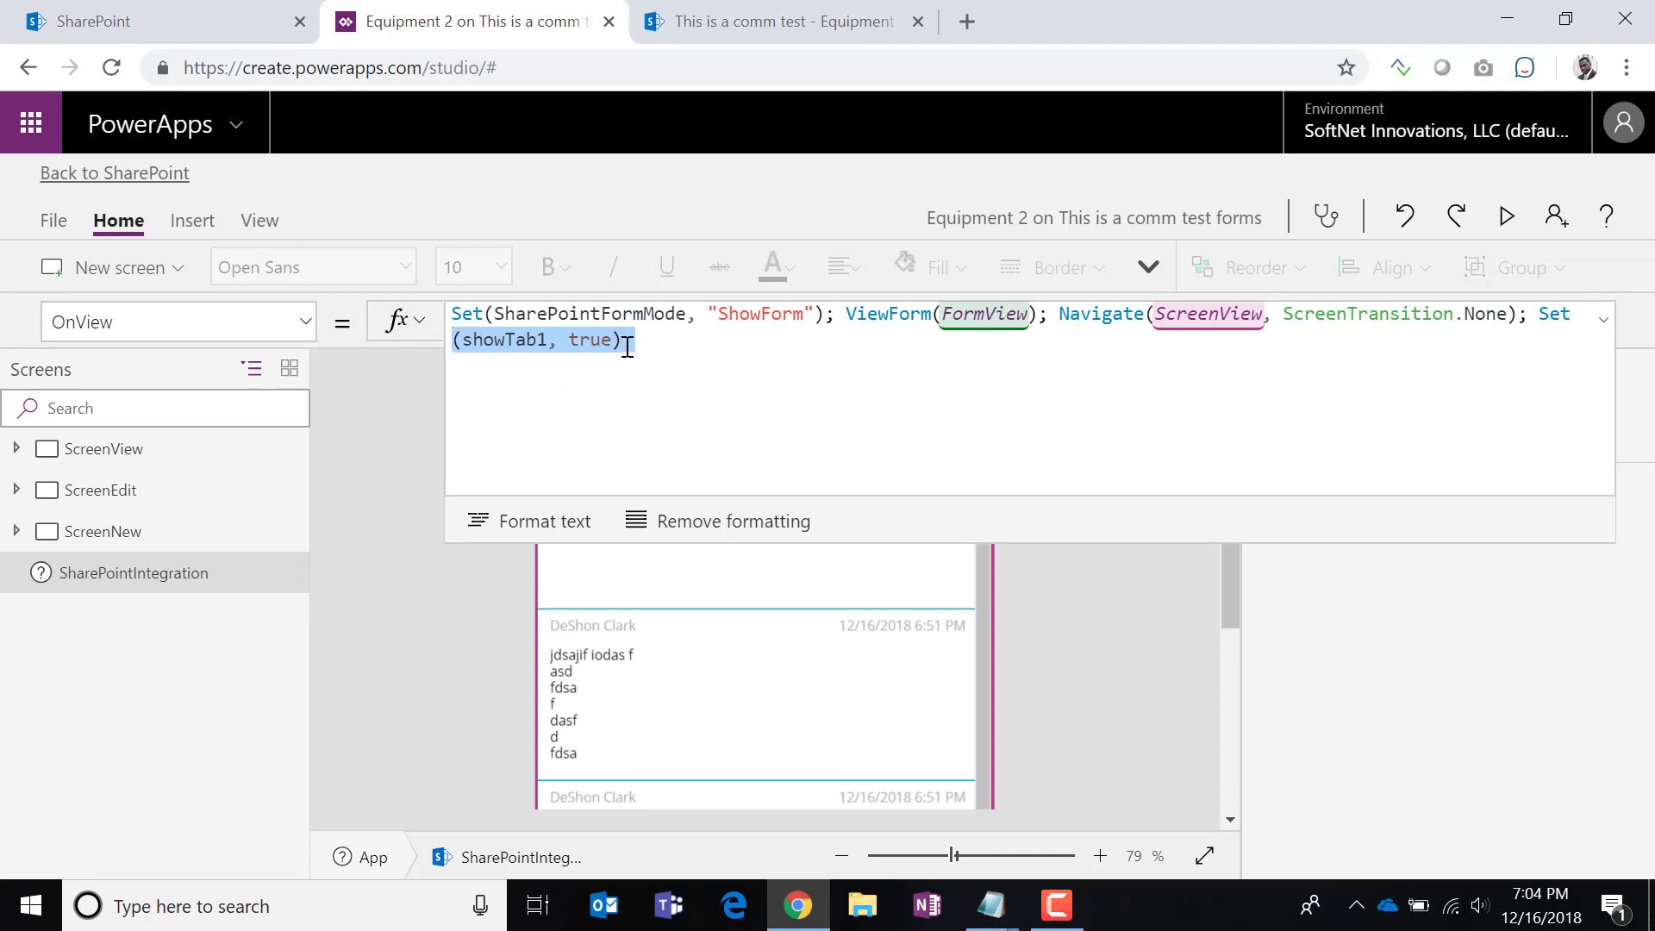
drag(1536, 315, 1478, 348)
text(;)
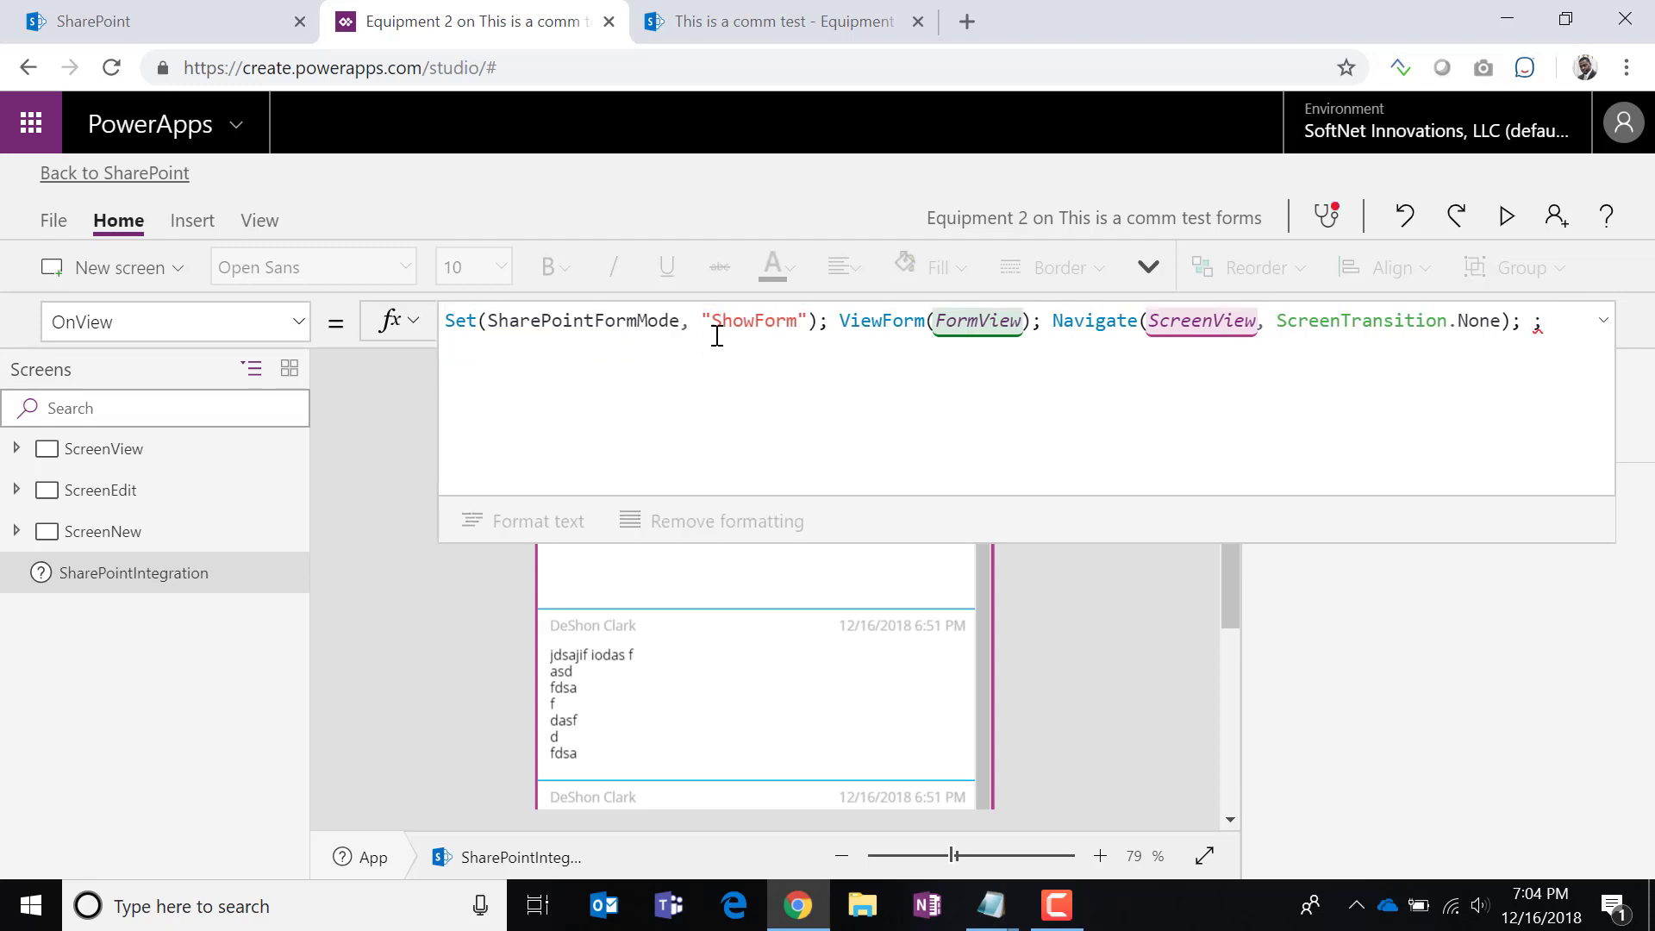
key(ctrl+z)
key(ctrl+c)
Paste a copy and change it to Set(showTab2, false) at the formula's end.
click(717, 336)
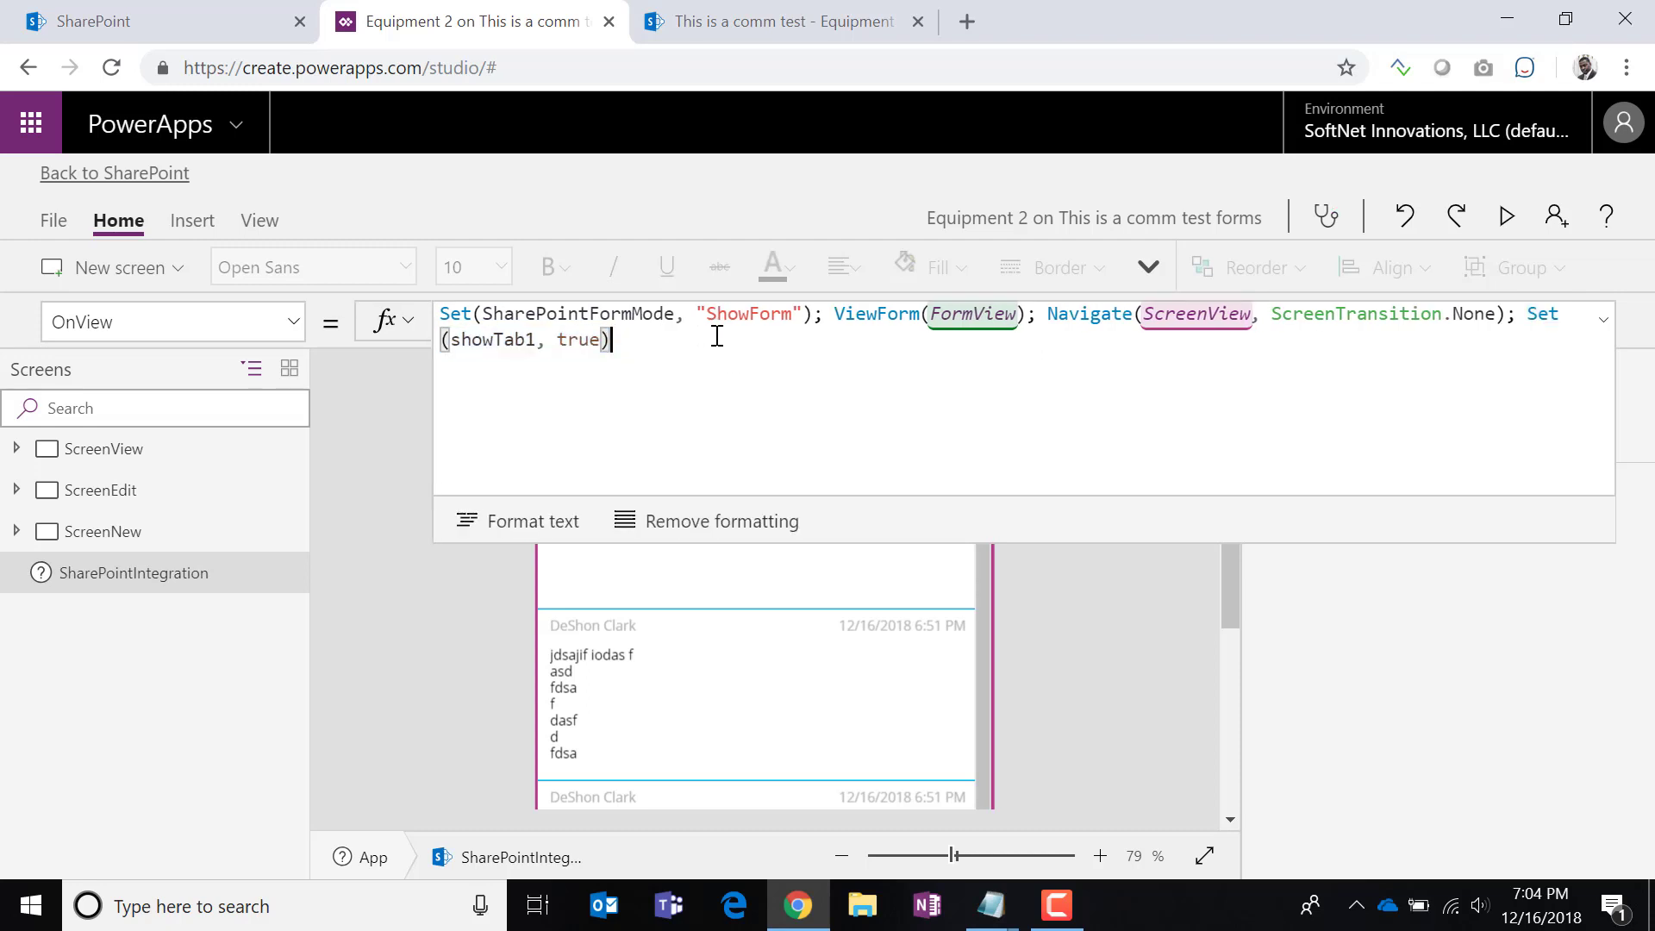
text(;)
key(ctrl+v)
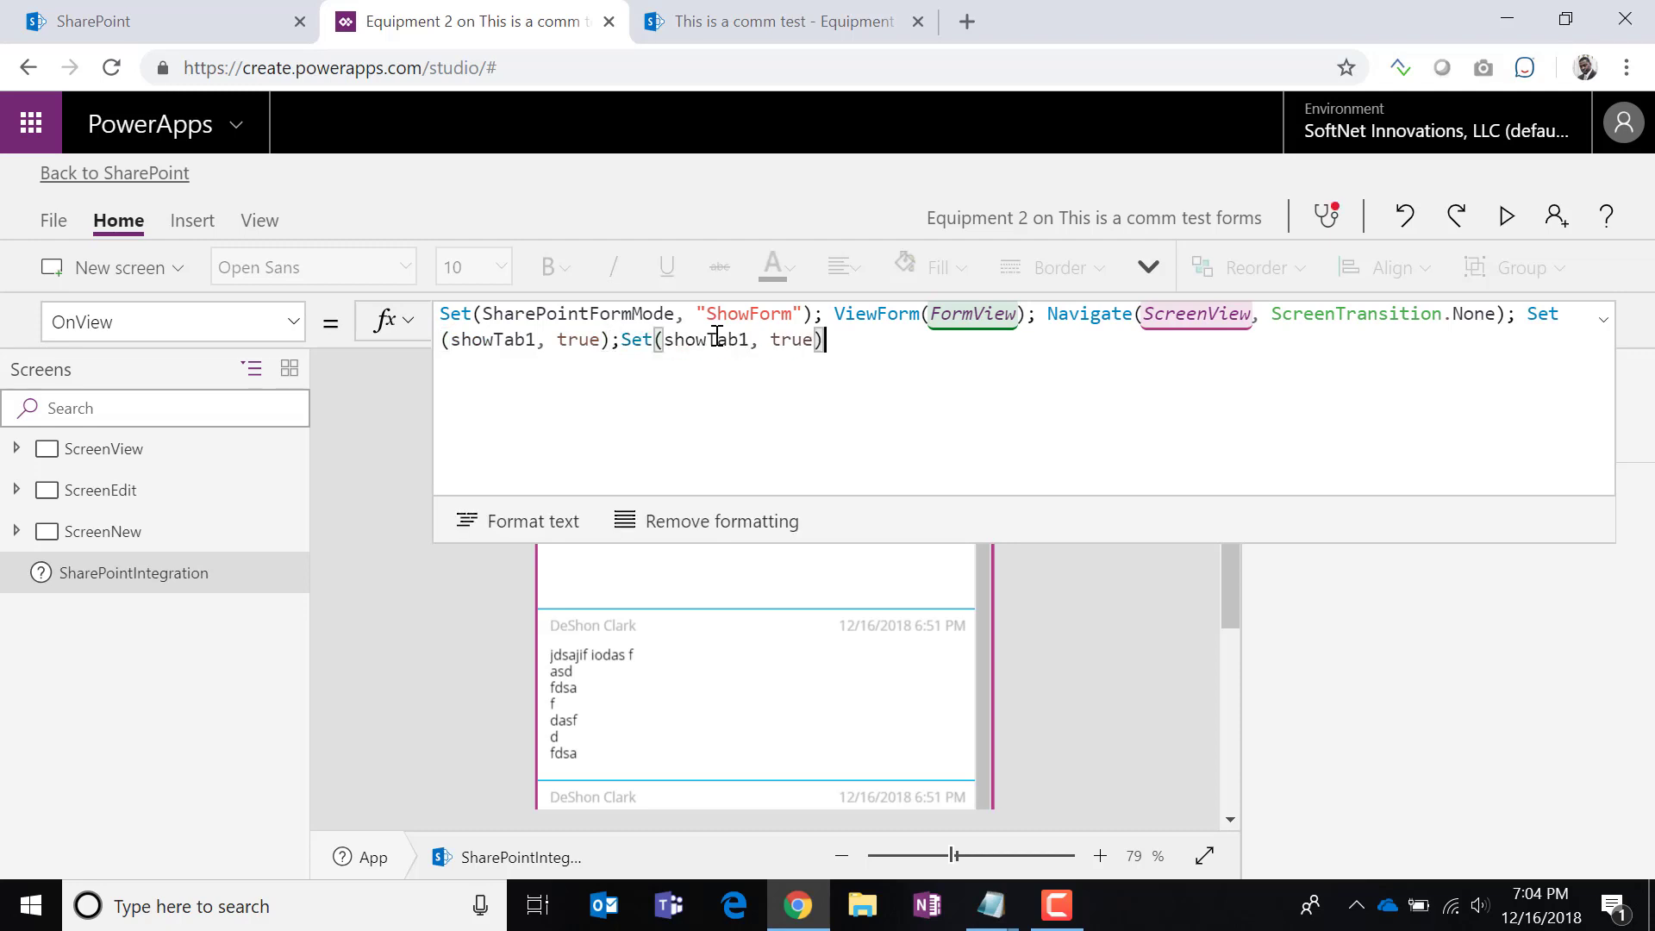
click(746, 339)
key(BackSpace)
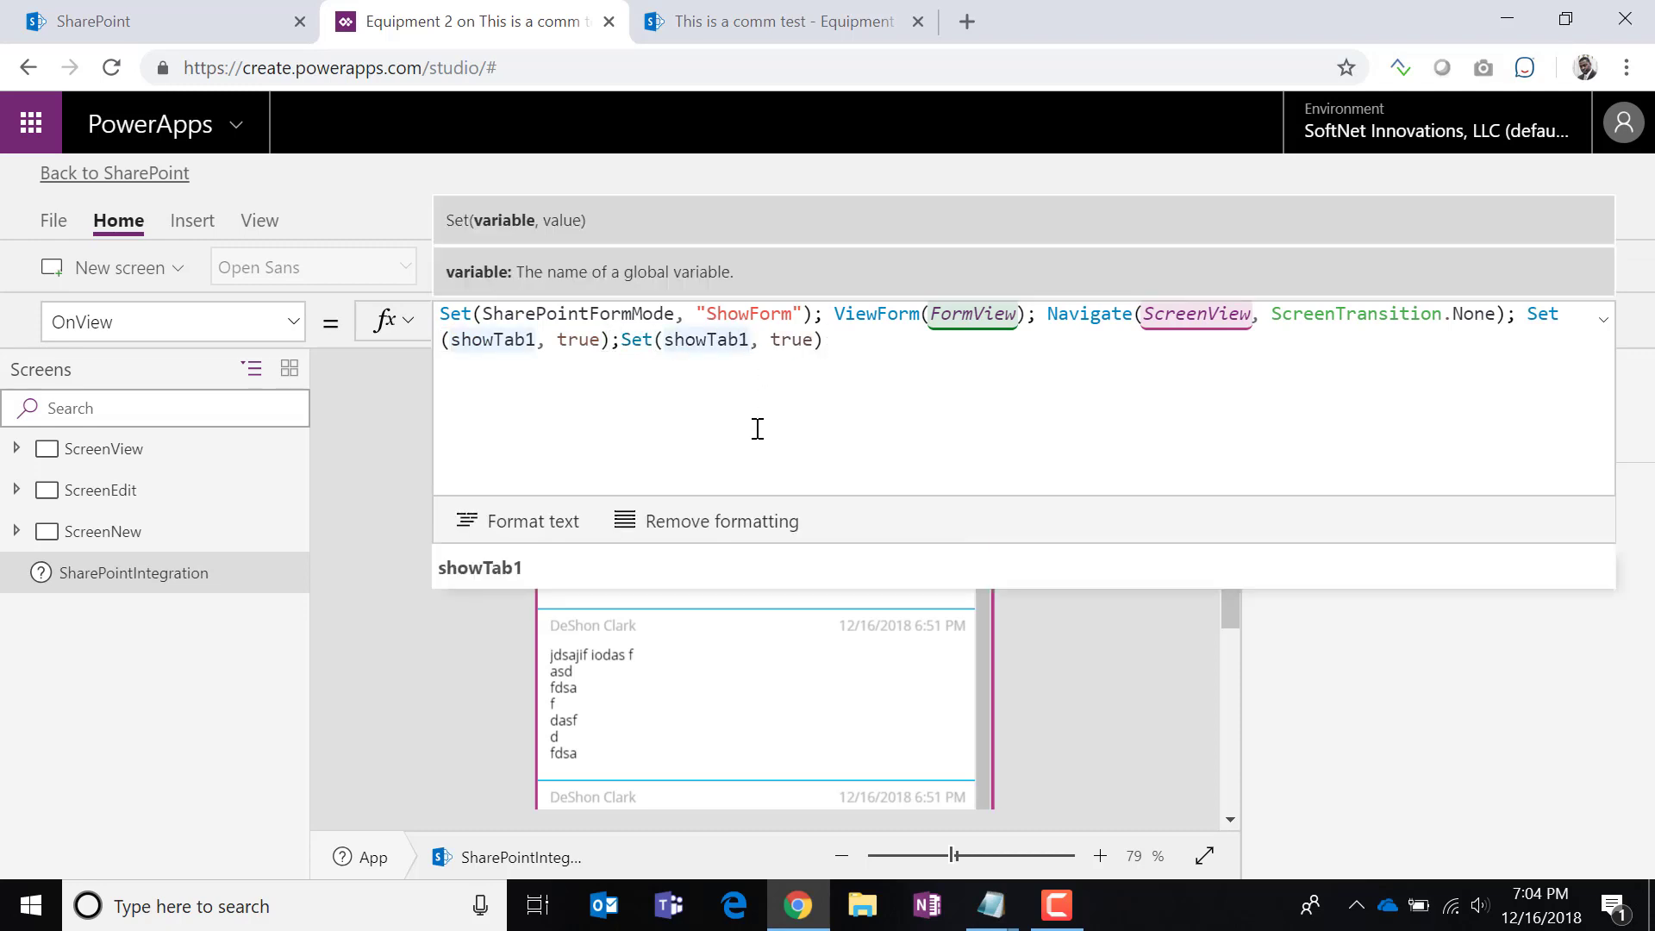
text(2)
key(Right)
key(Right)
key(Right)
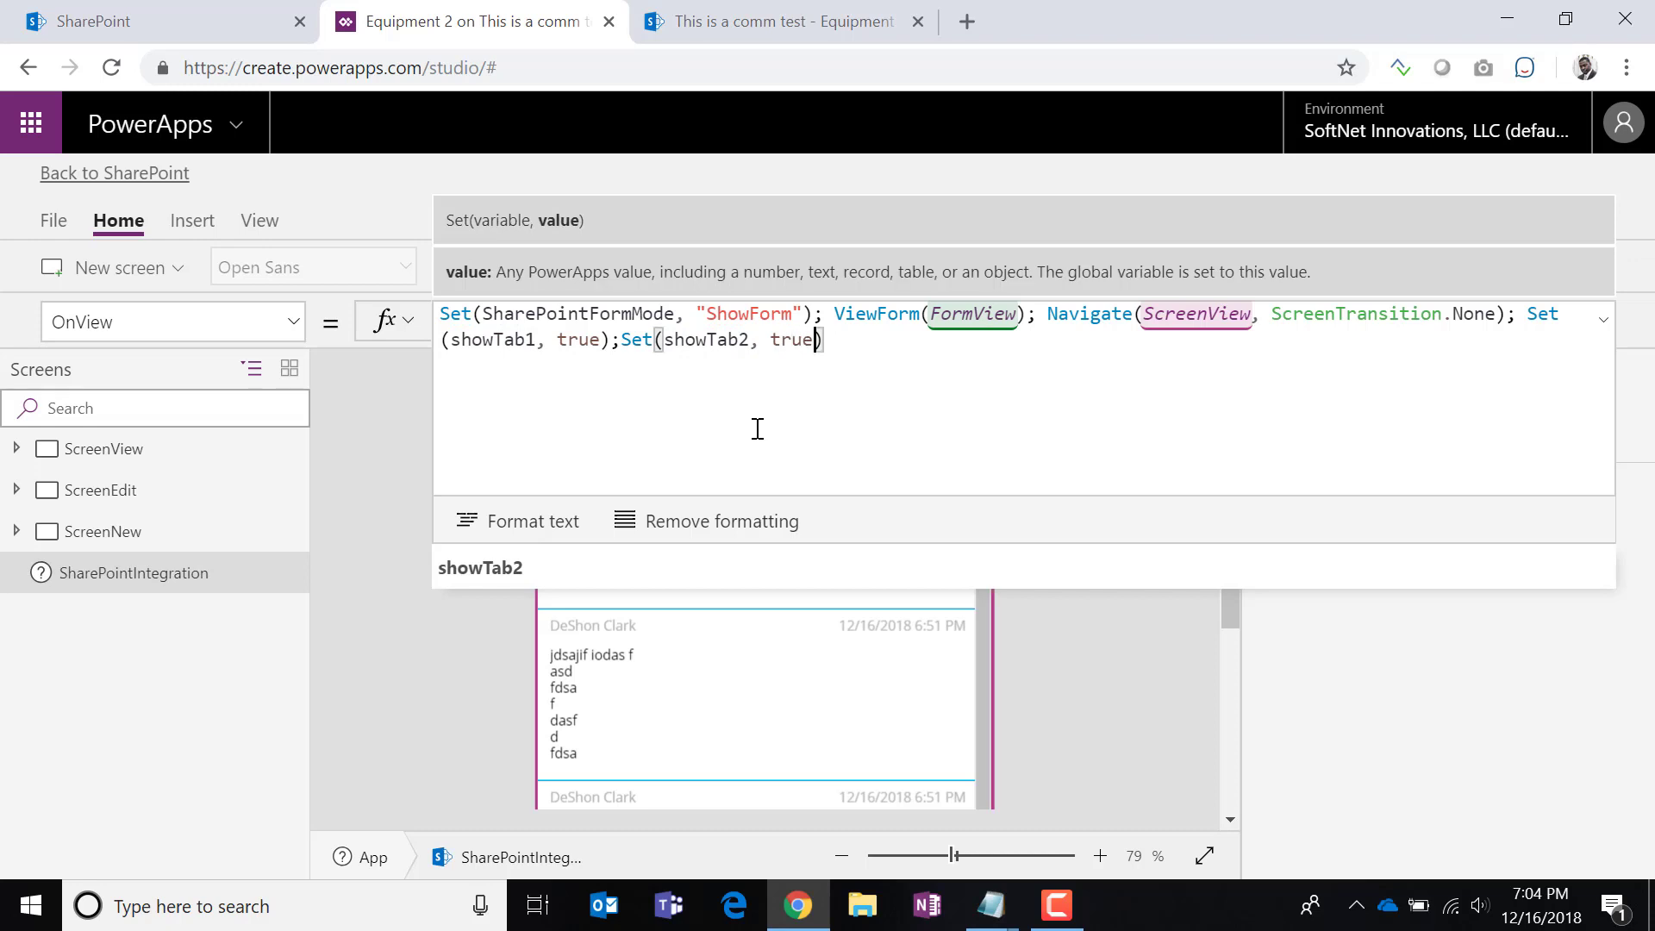
key(BackSpace)
key(BackSpace)
key(BackSpace)
key(BackSpace)
text(false)
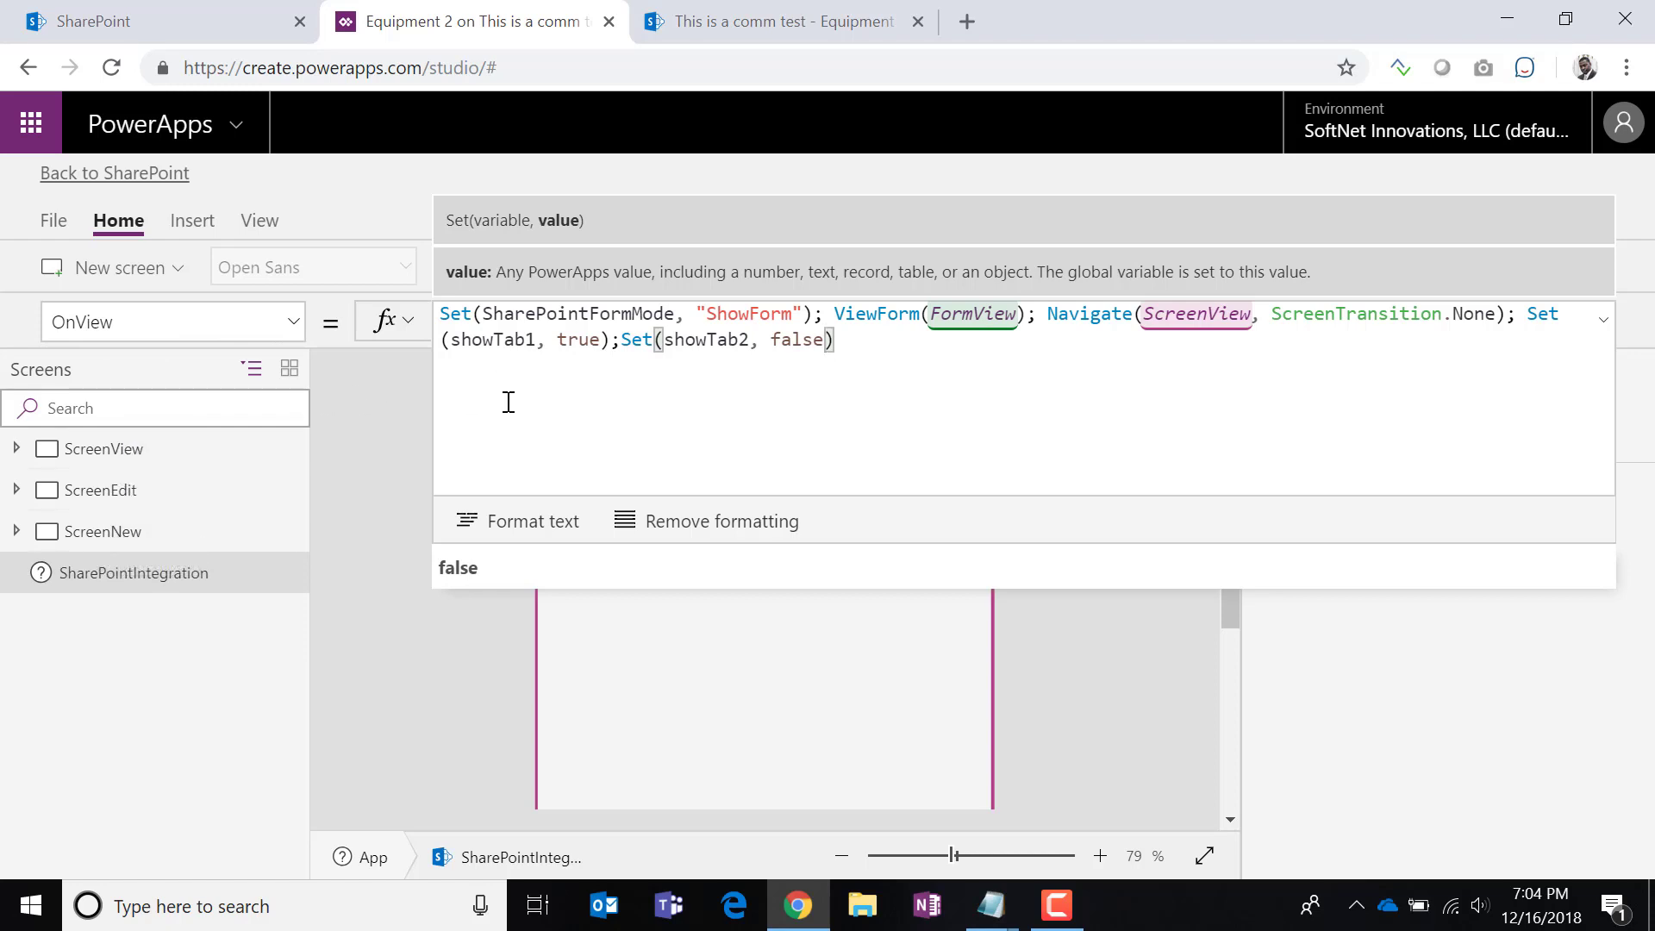
click(1601, 332)
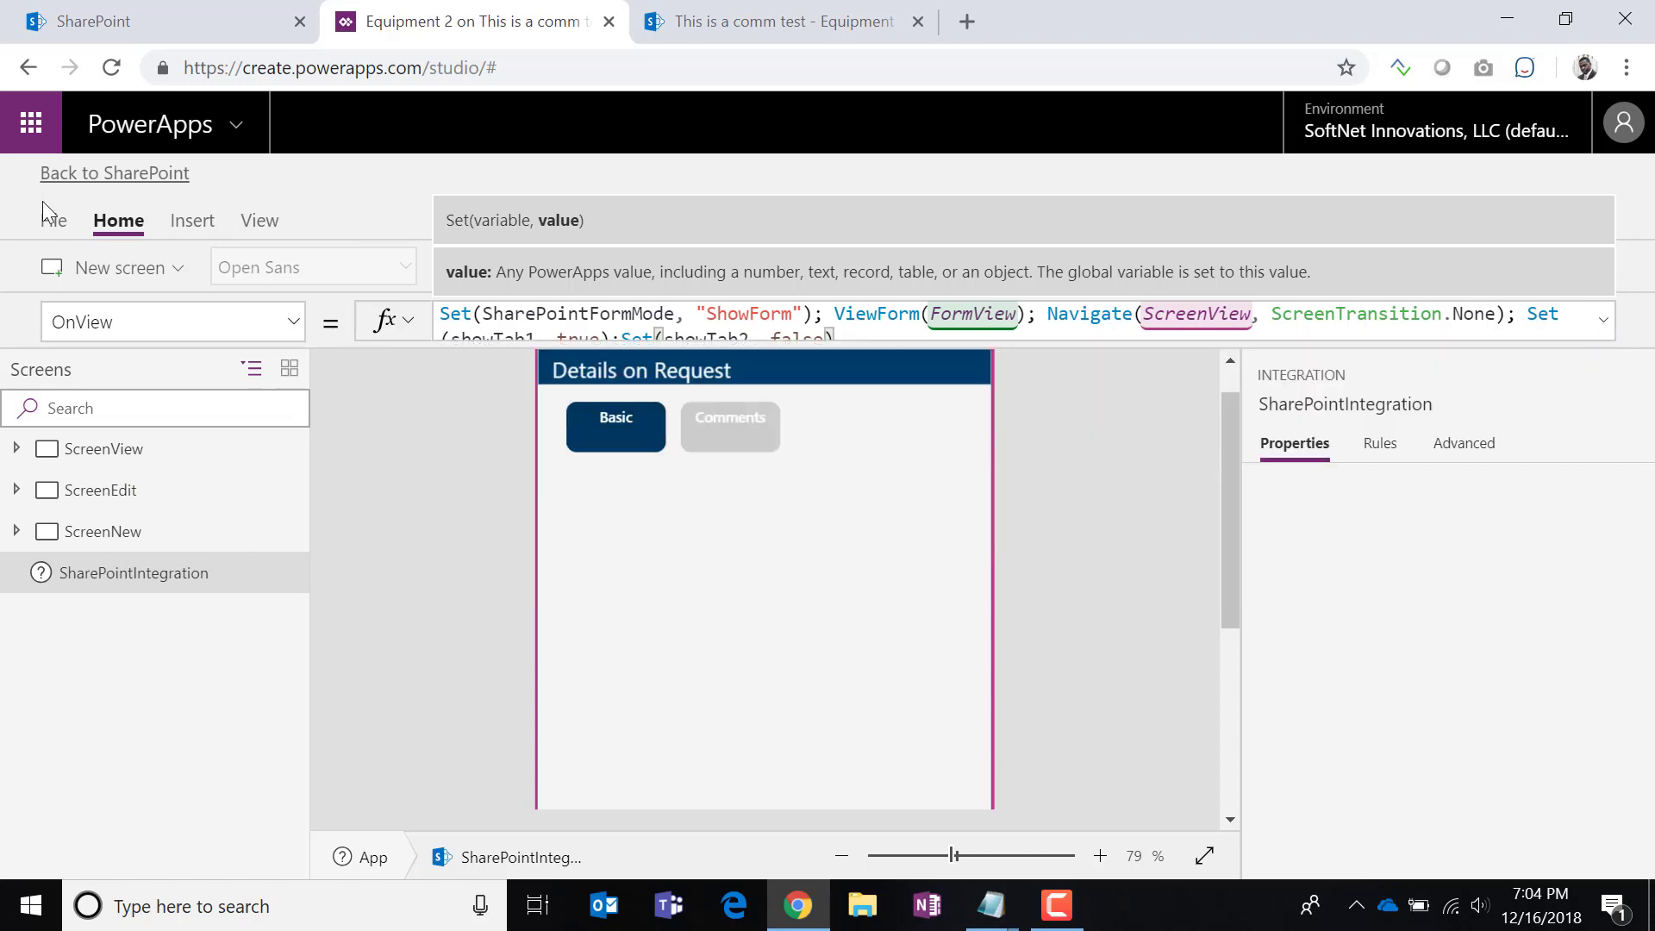
click(57, 223)
Save the form, publish it to SharePoint, and return to the Equipment 2 list.
click(364, 521)
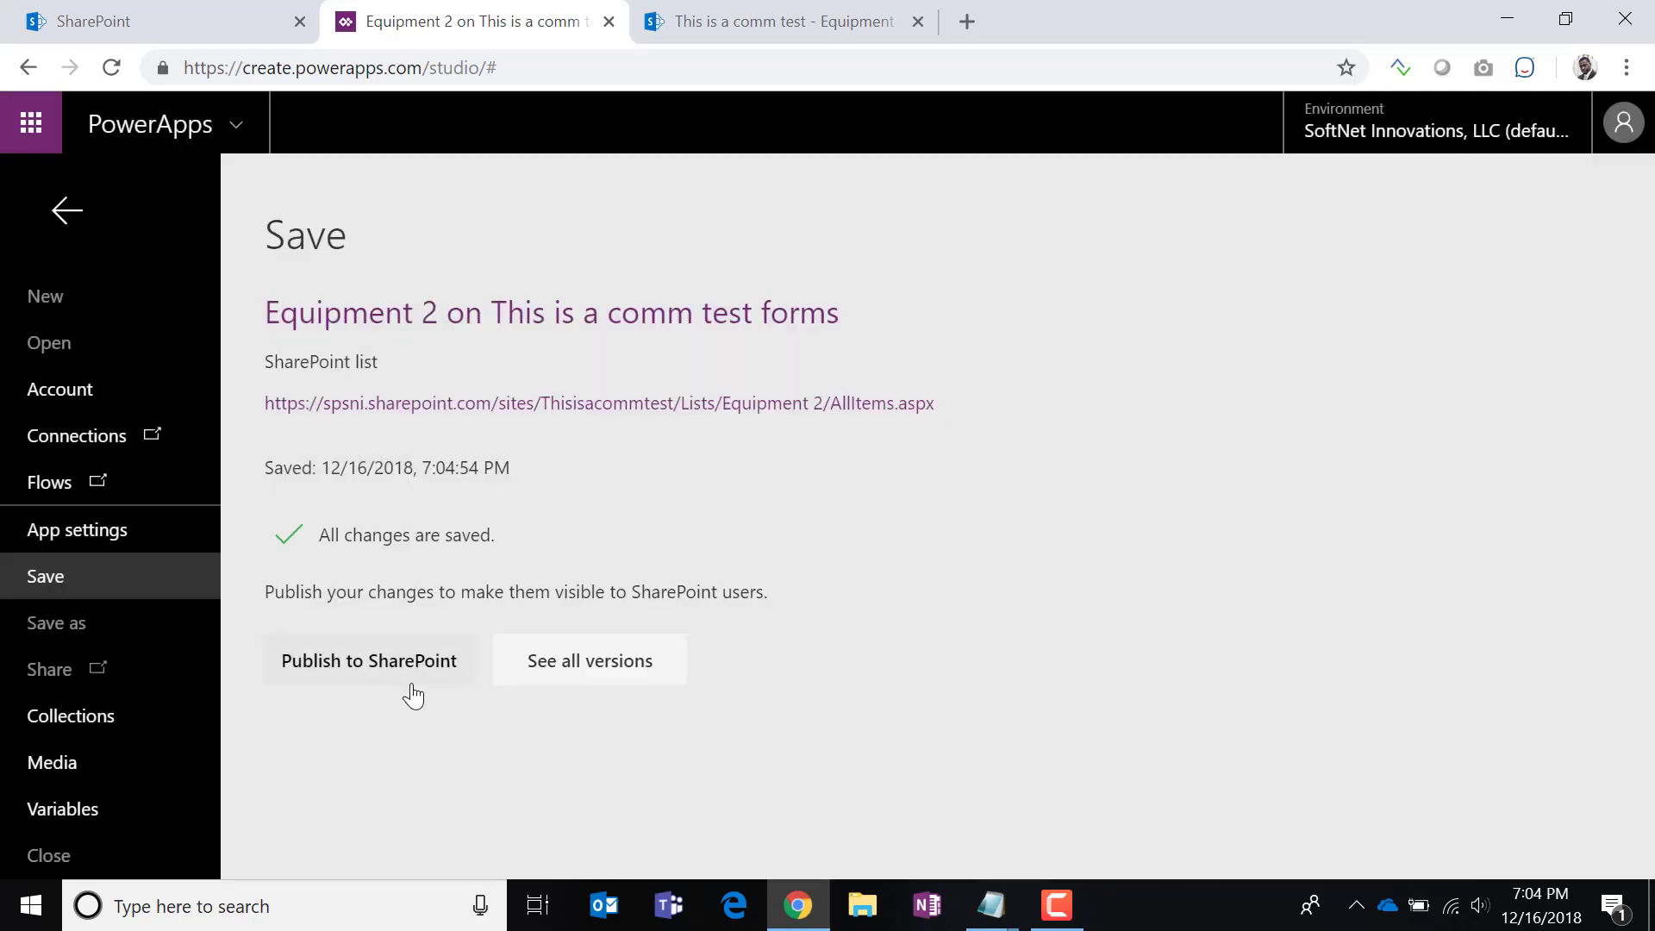
click(348, 662)
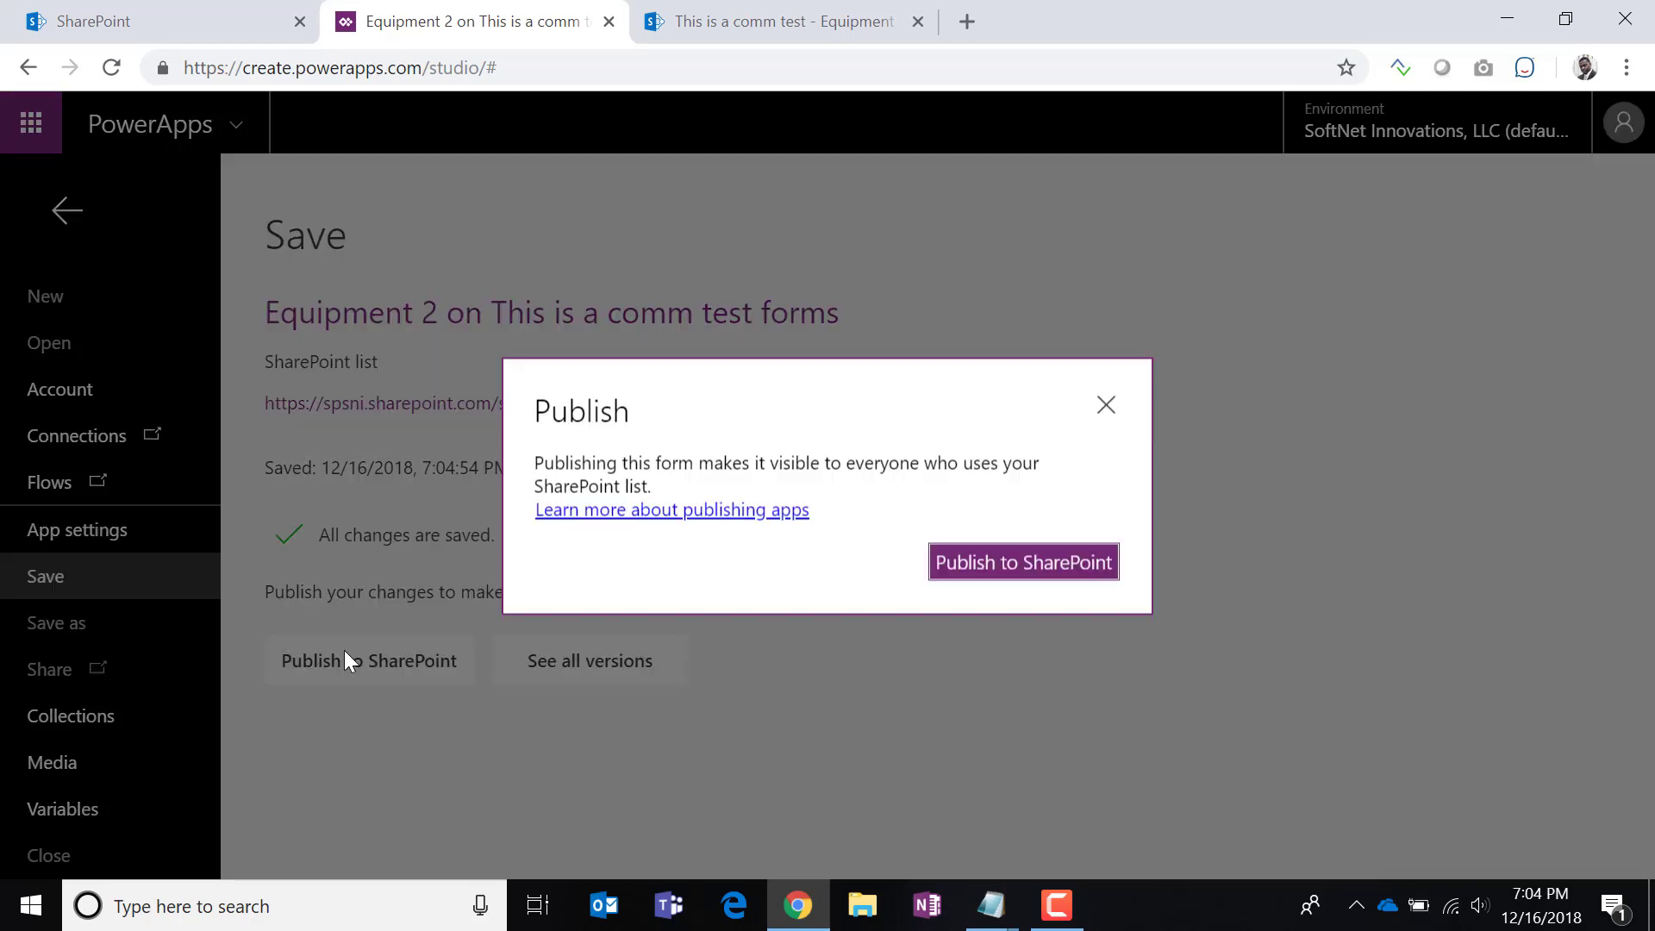
click(983, 569)
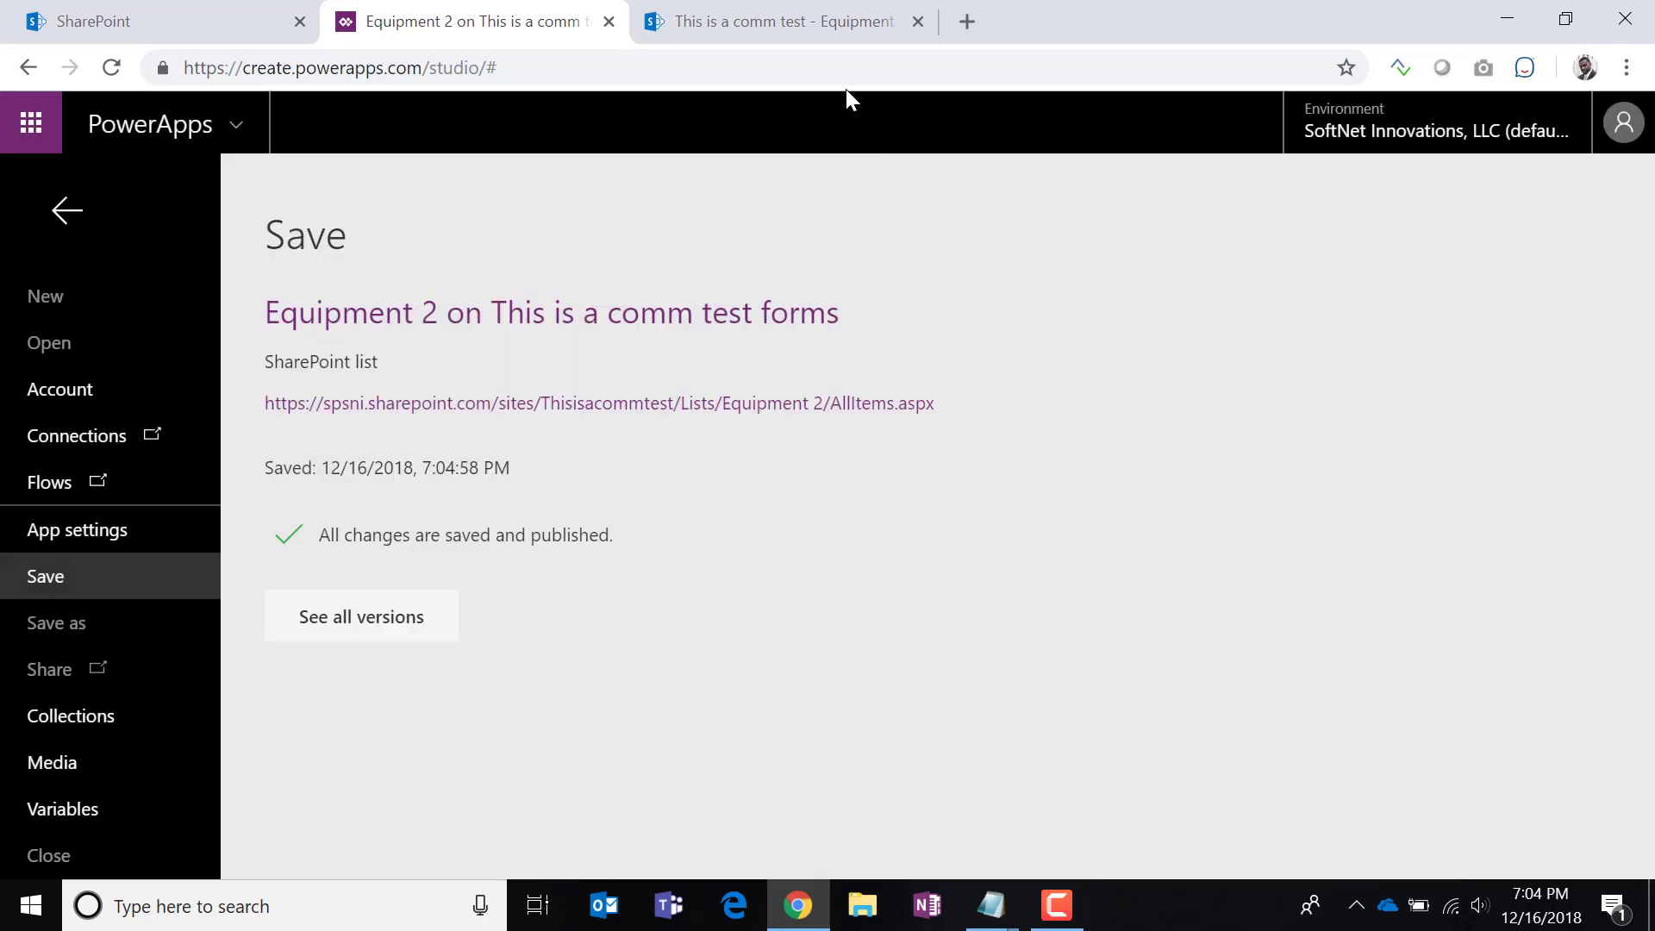
click(776, 22)
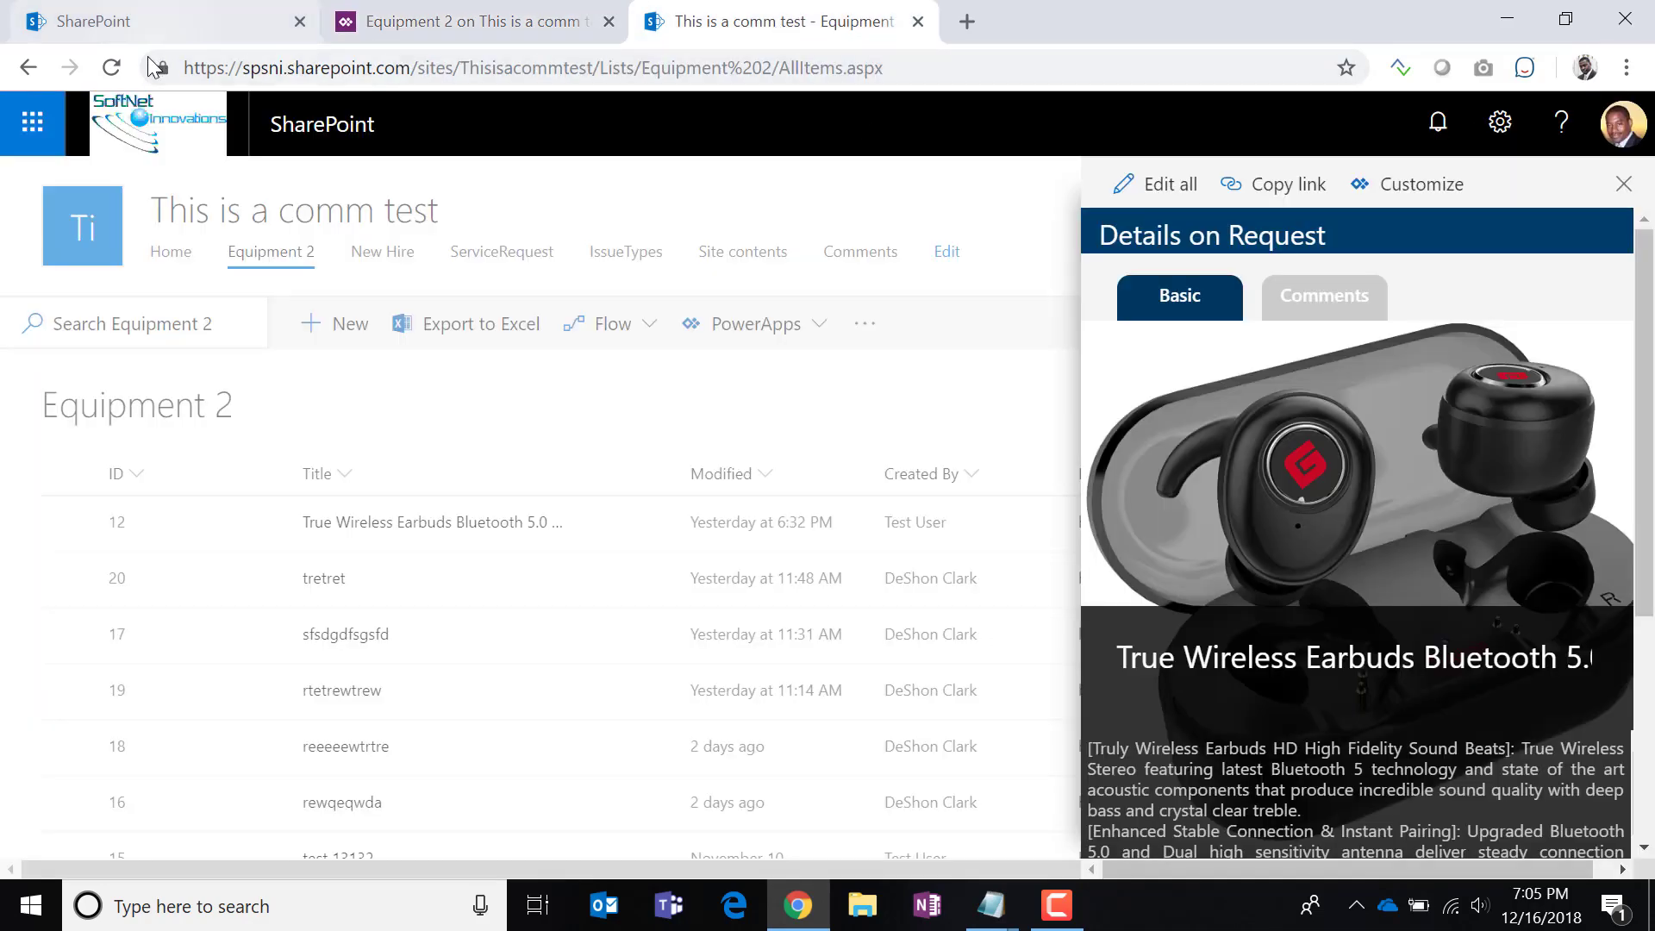
Reload the list and toggle the earbuds item's Comments and Basic tabs in the new form.
key(F5)
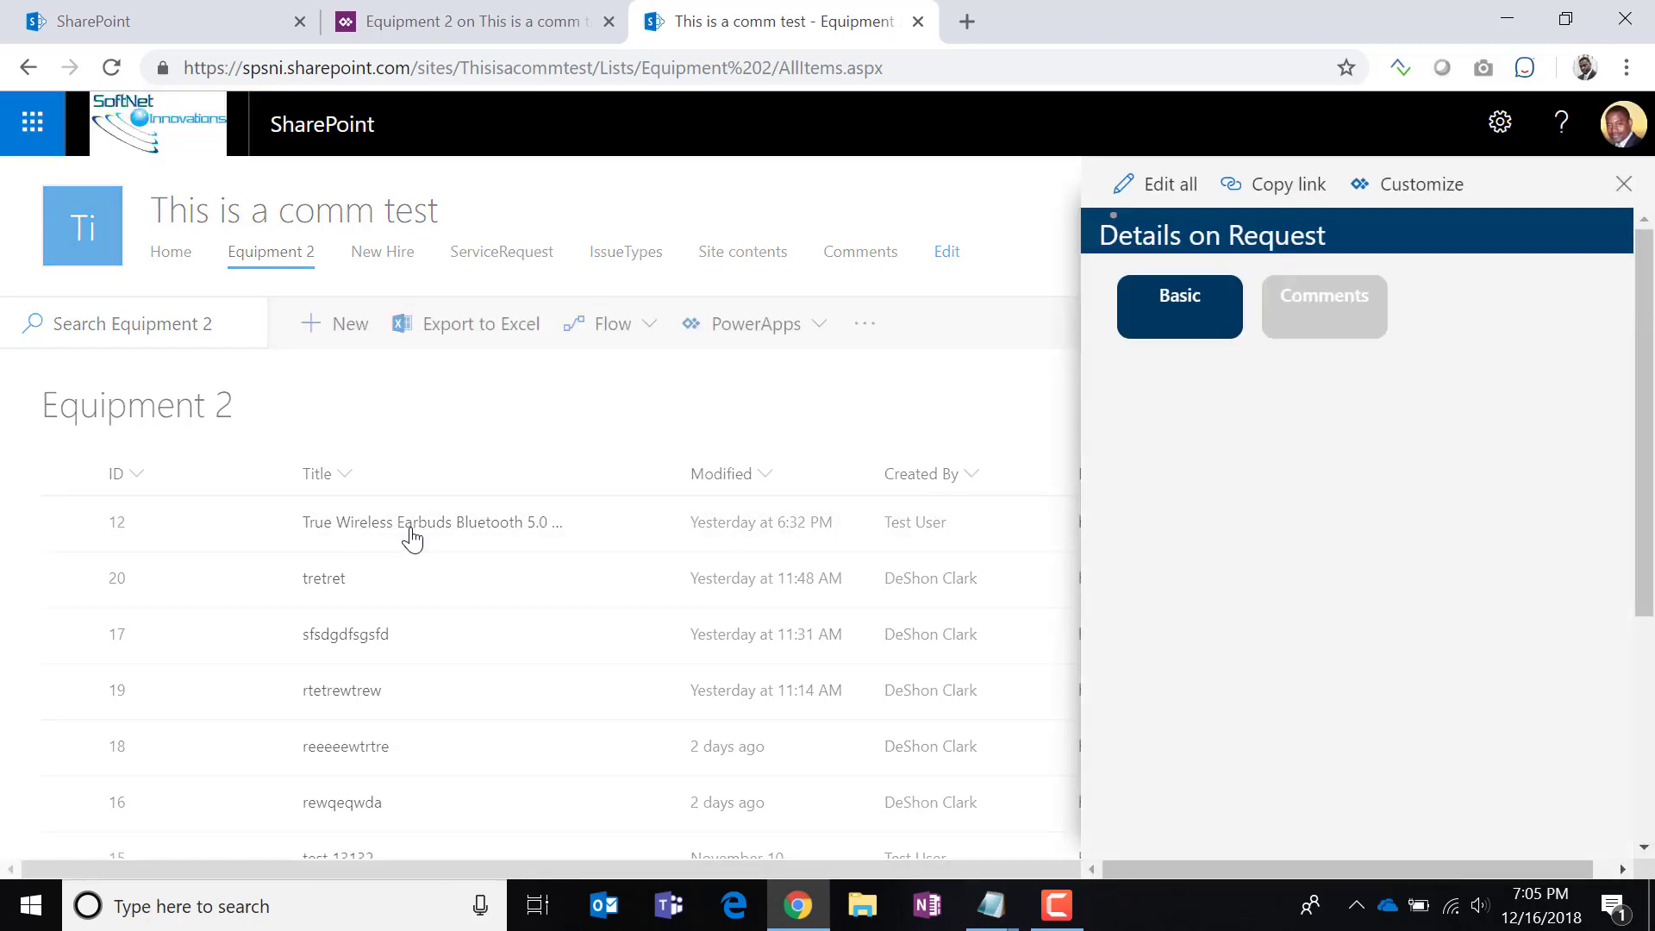
click(112, 68)
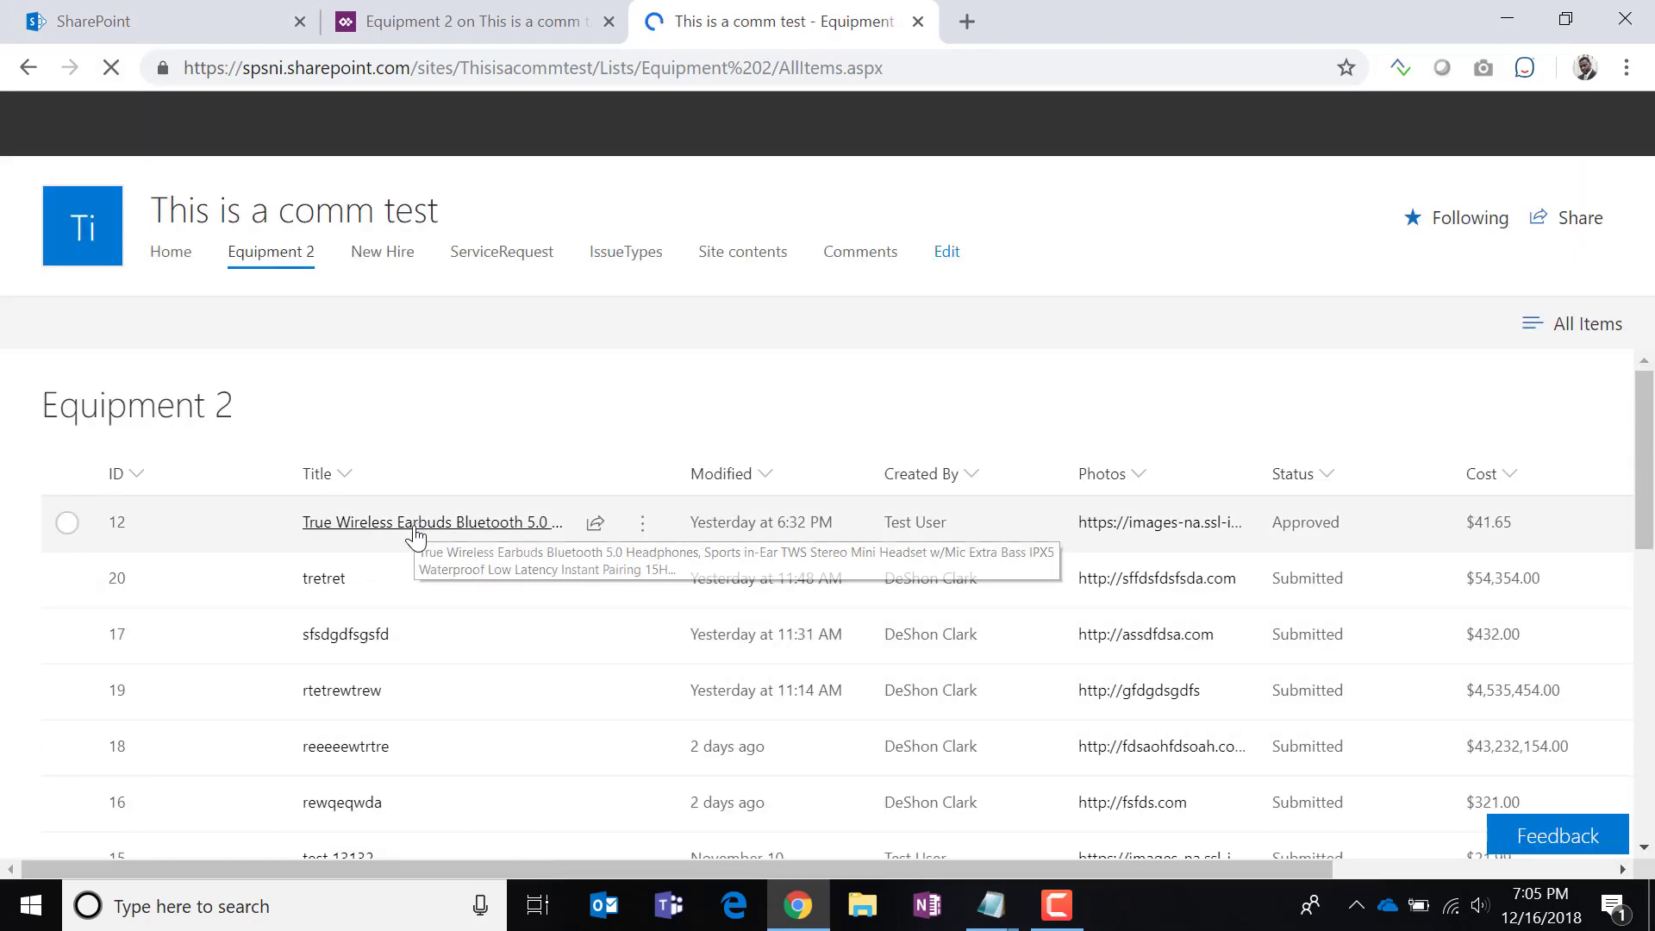
click(416, 533)
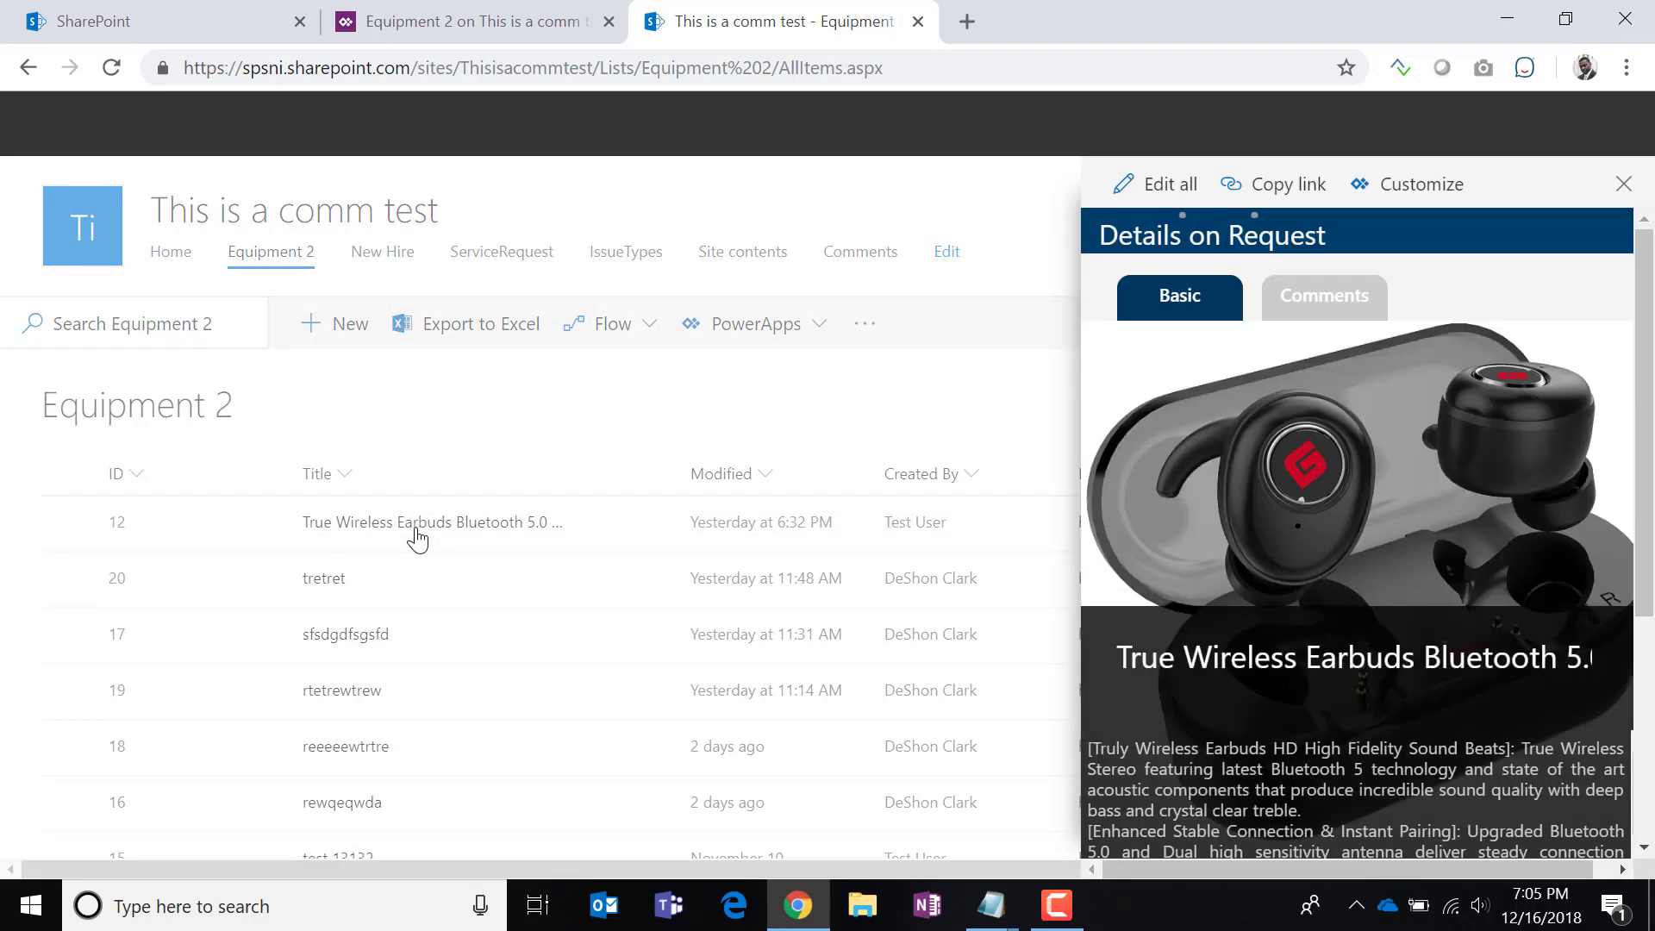
click(1319, 293)
click(1191, 307)
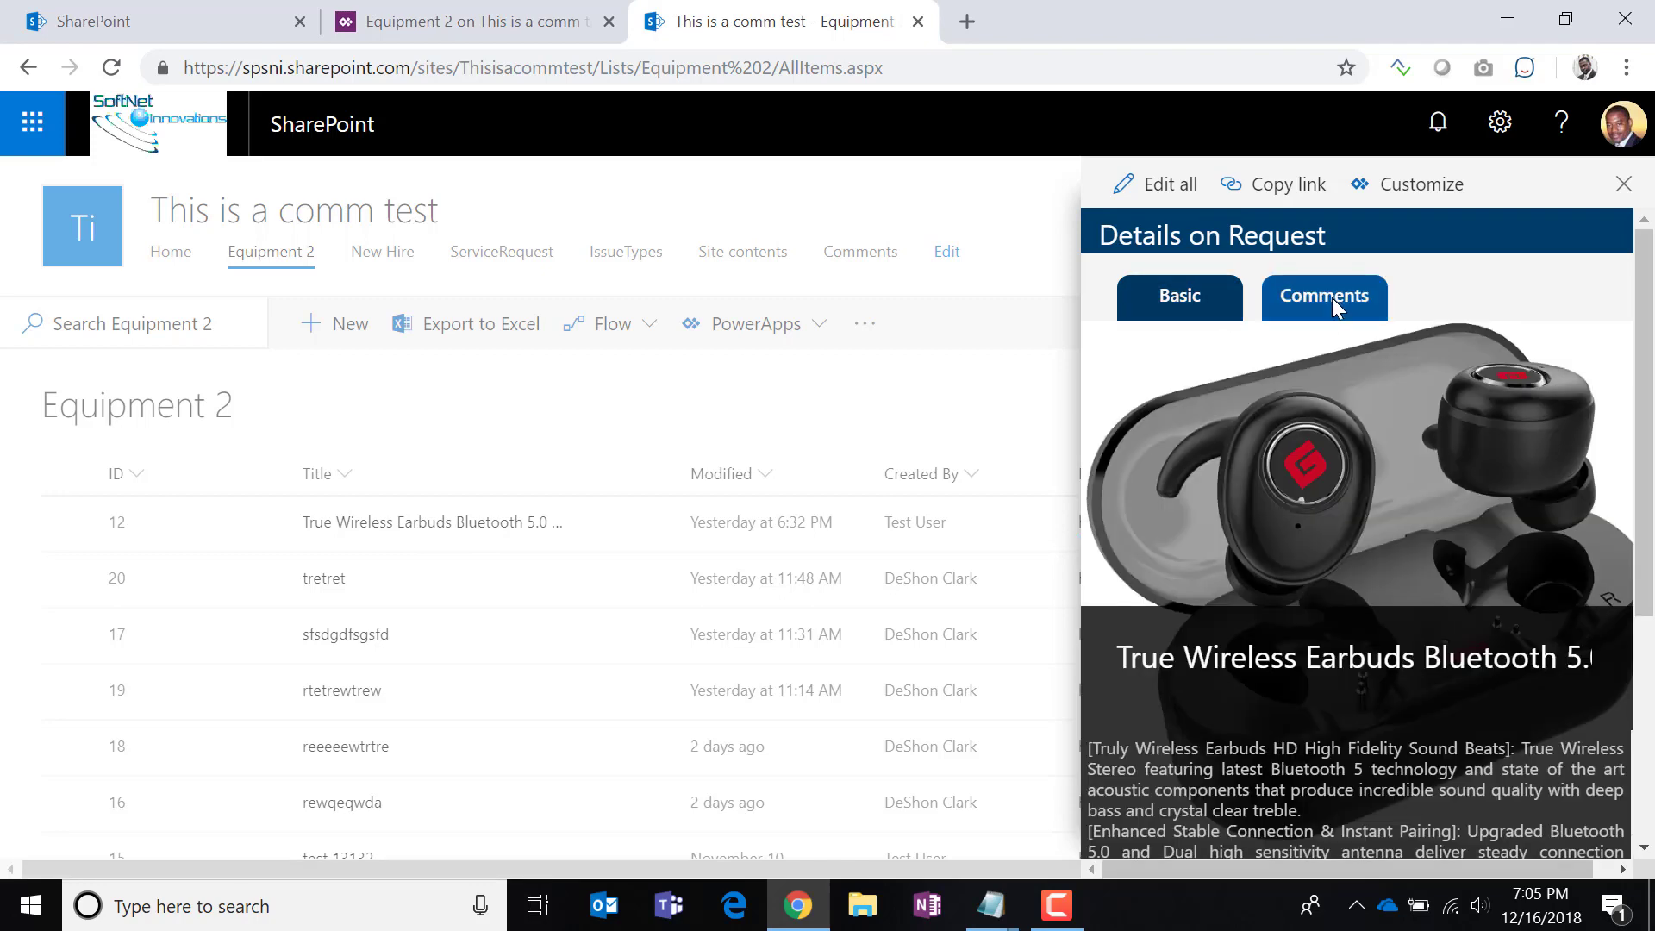
click(1331, 297)
click(1216, 299)
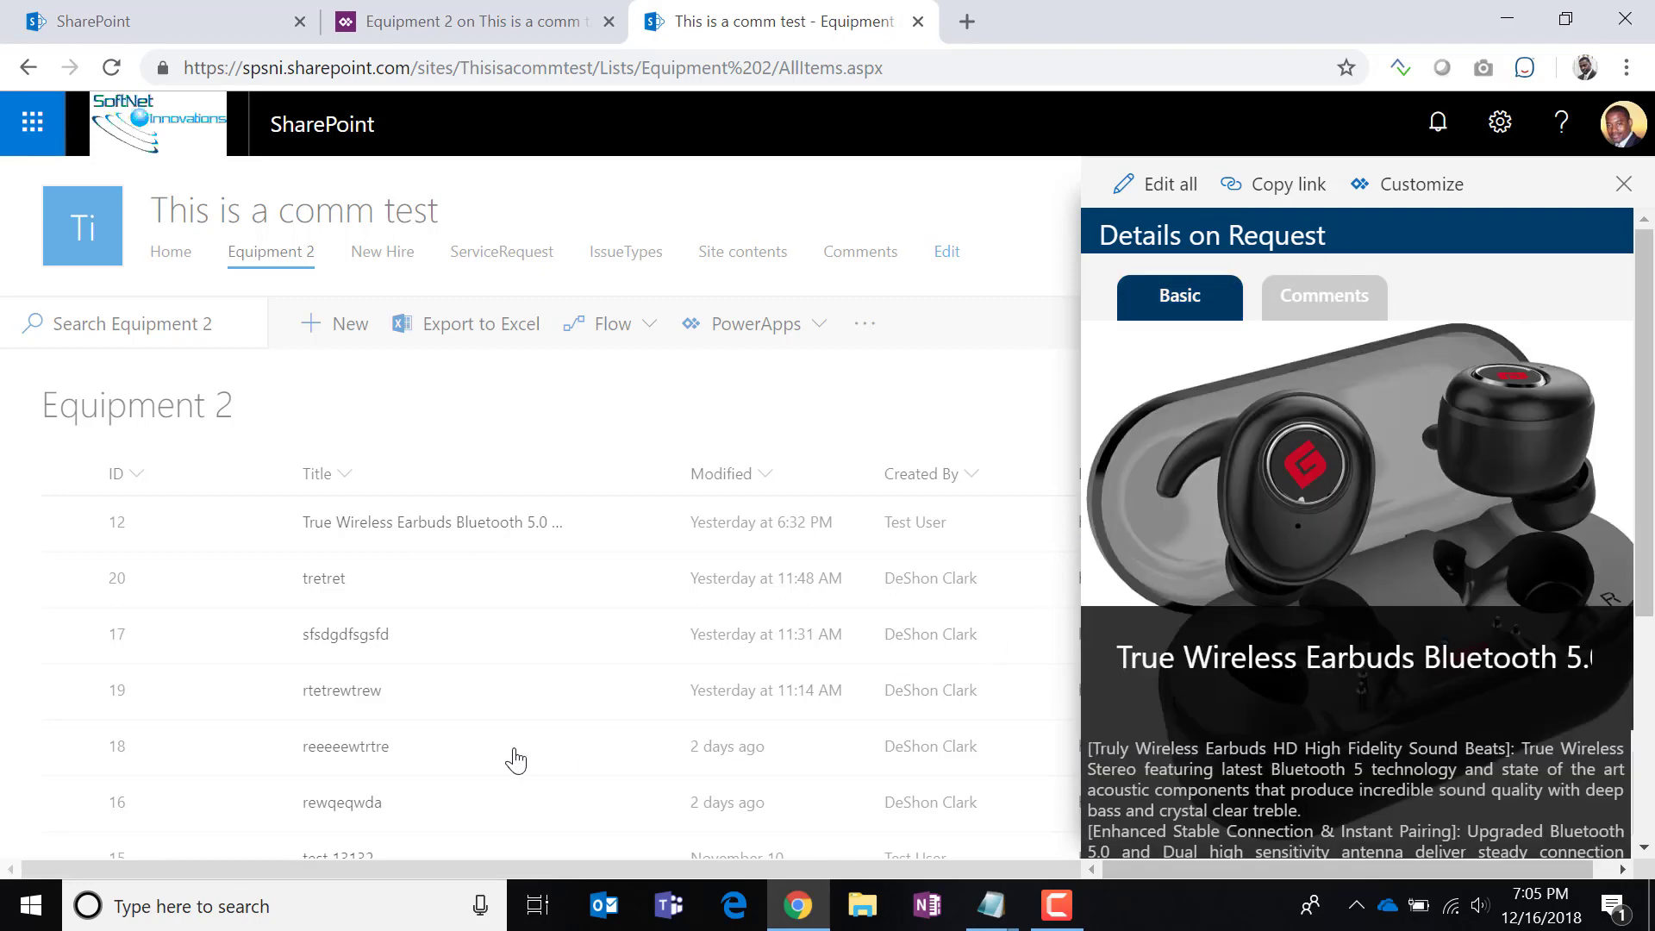
click(346, 716)
Reload the list and open the rtetrewtrew item (ID 19) on its Basic details.
click(345, 692)
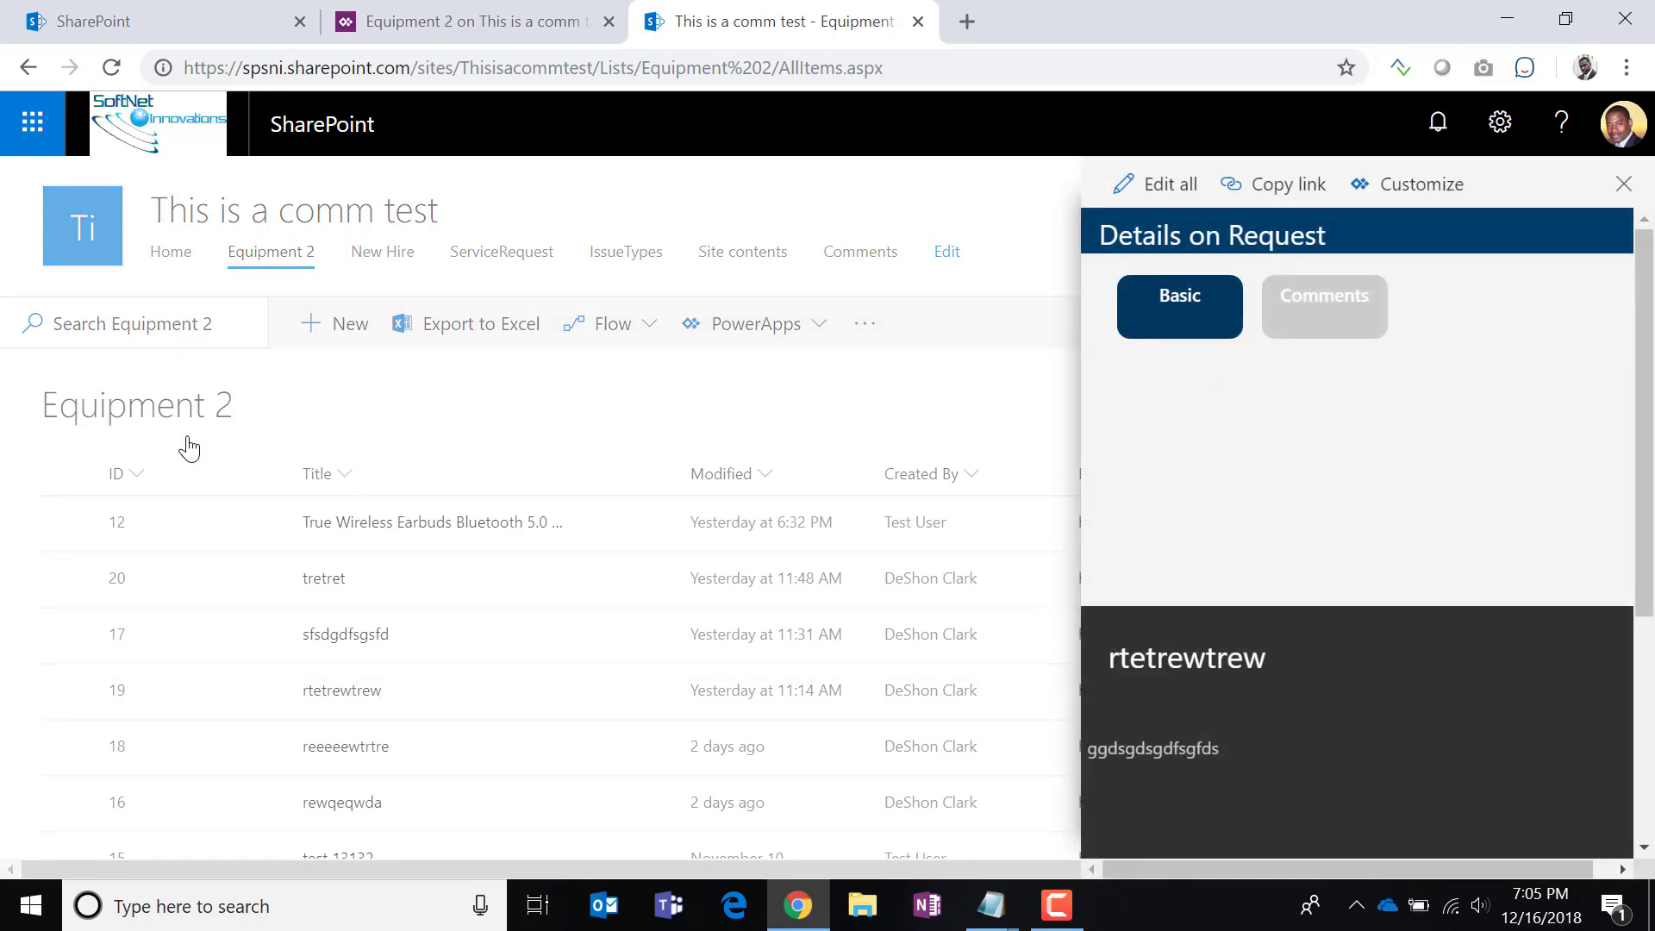
click(111, 67)
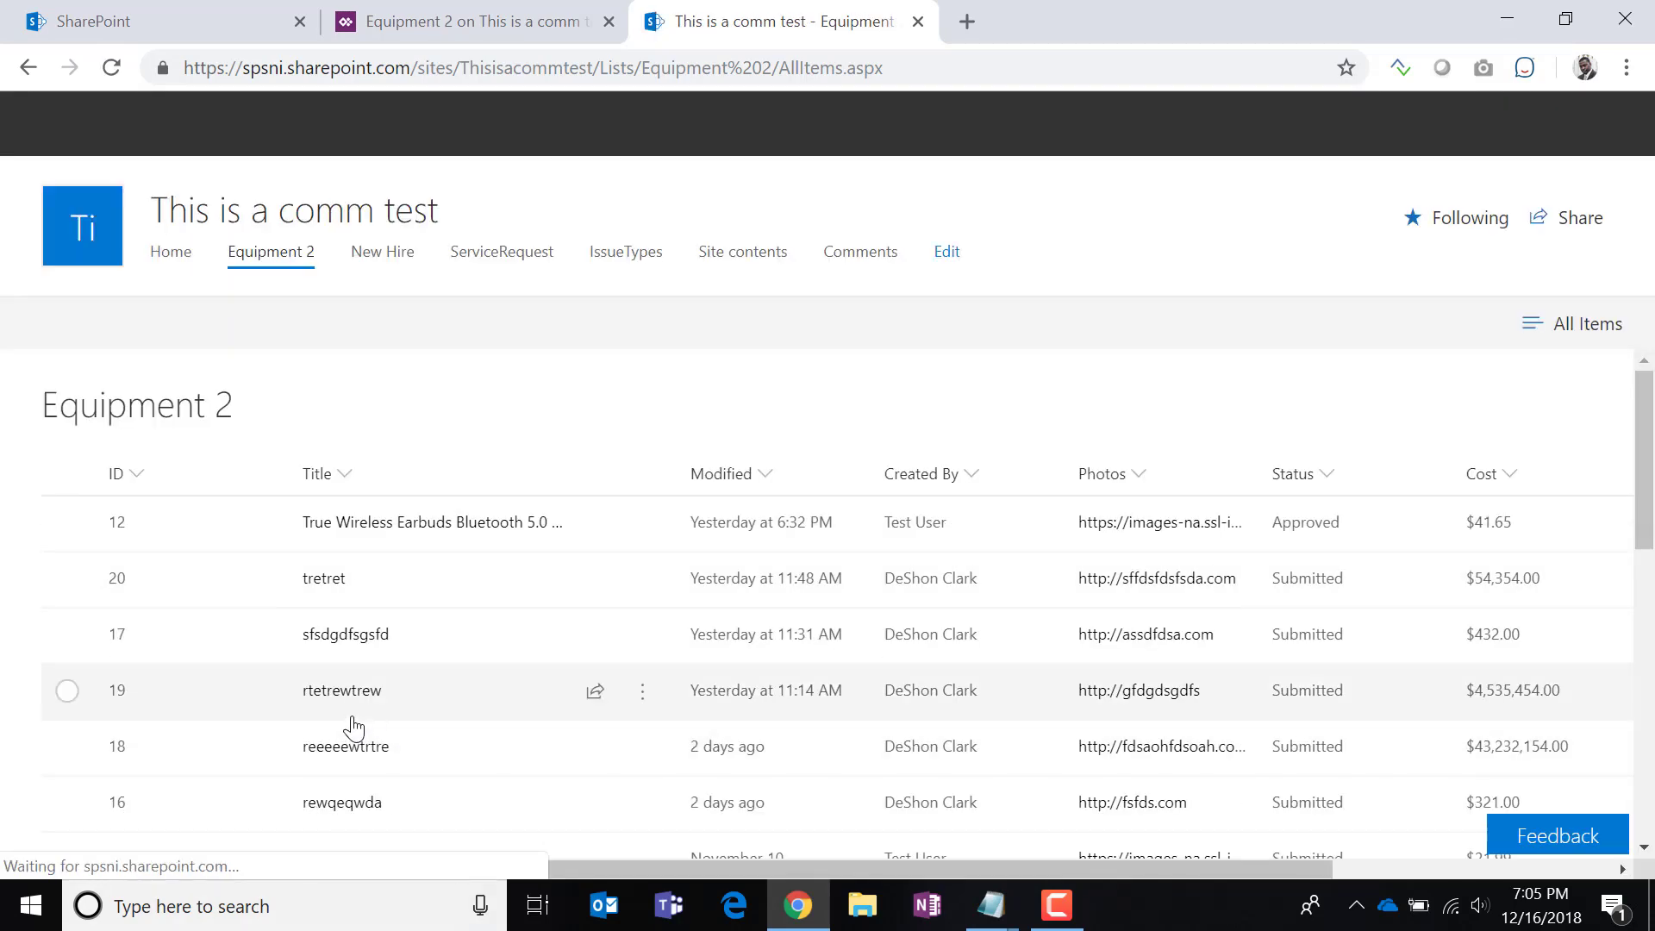
click(353, 701)
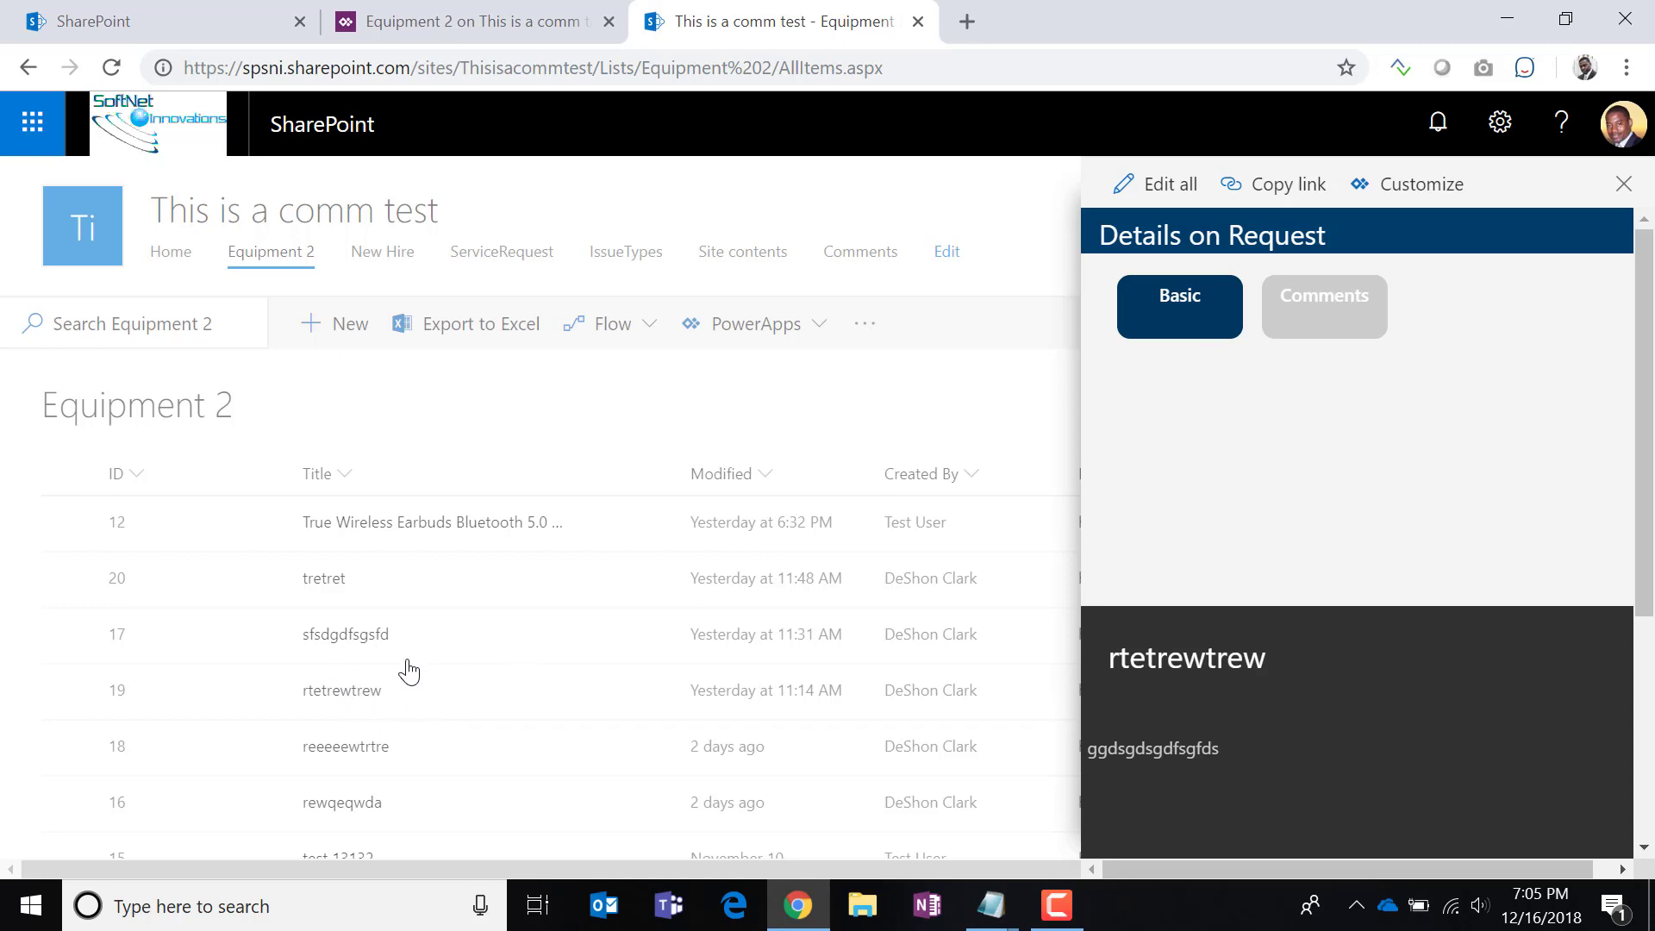
click(366, 711)
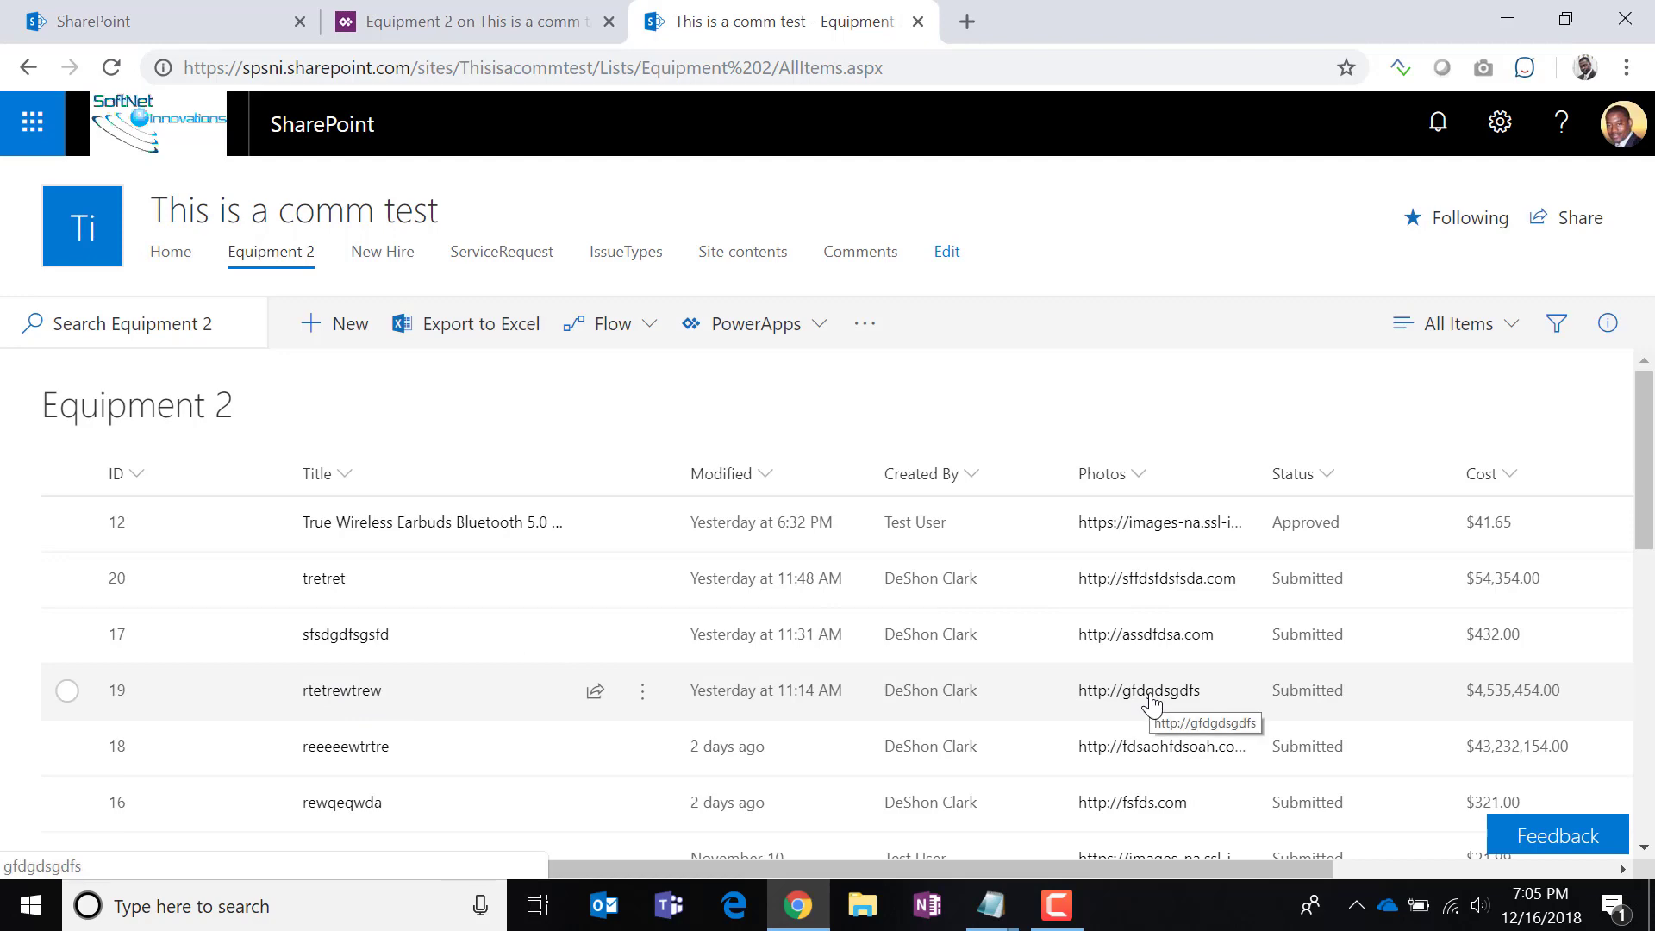
click(335, 695)
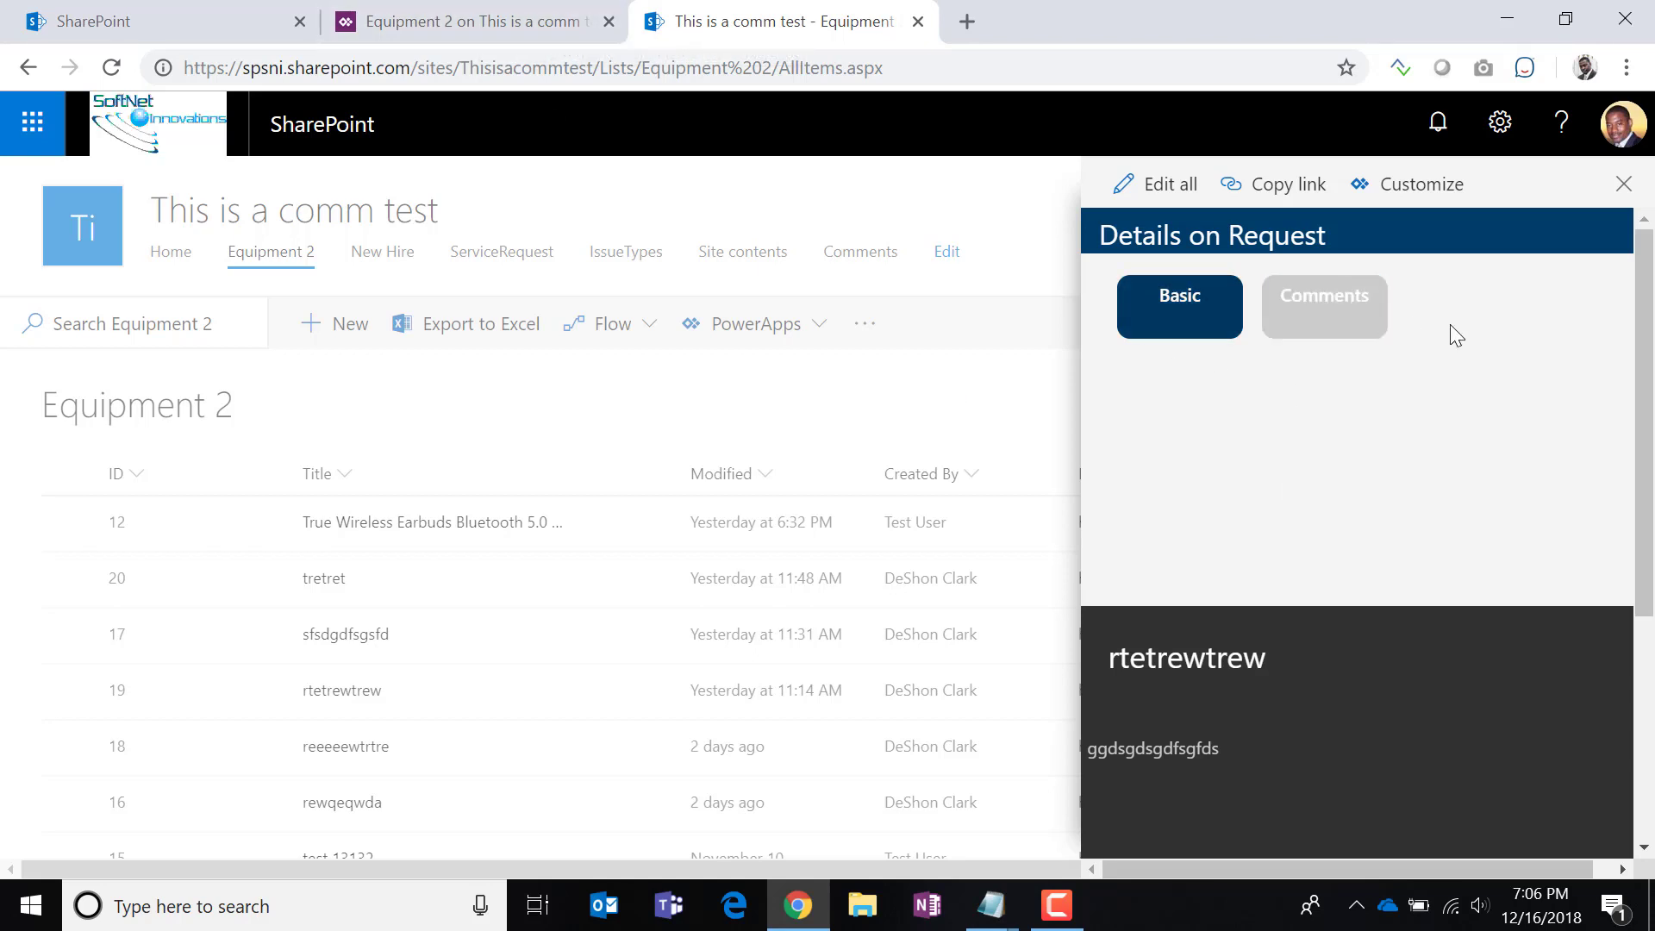
Back in the editor, expand ScreenView and select the Image2 control.
click(515, 33)
click(61, 220)
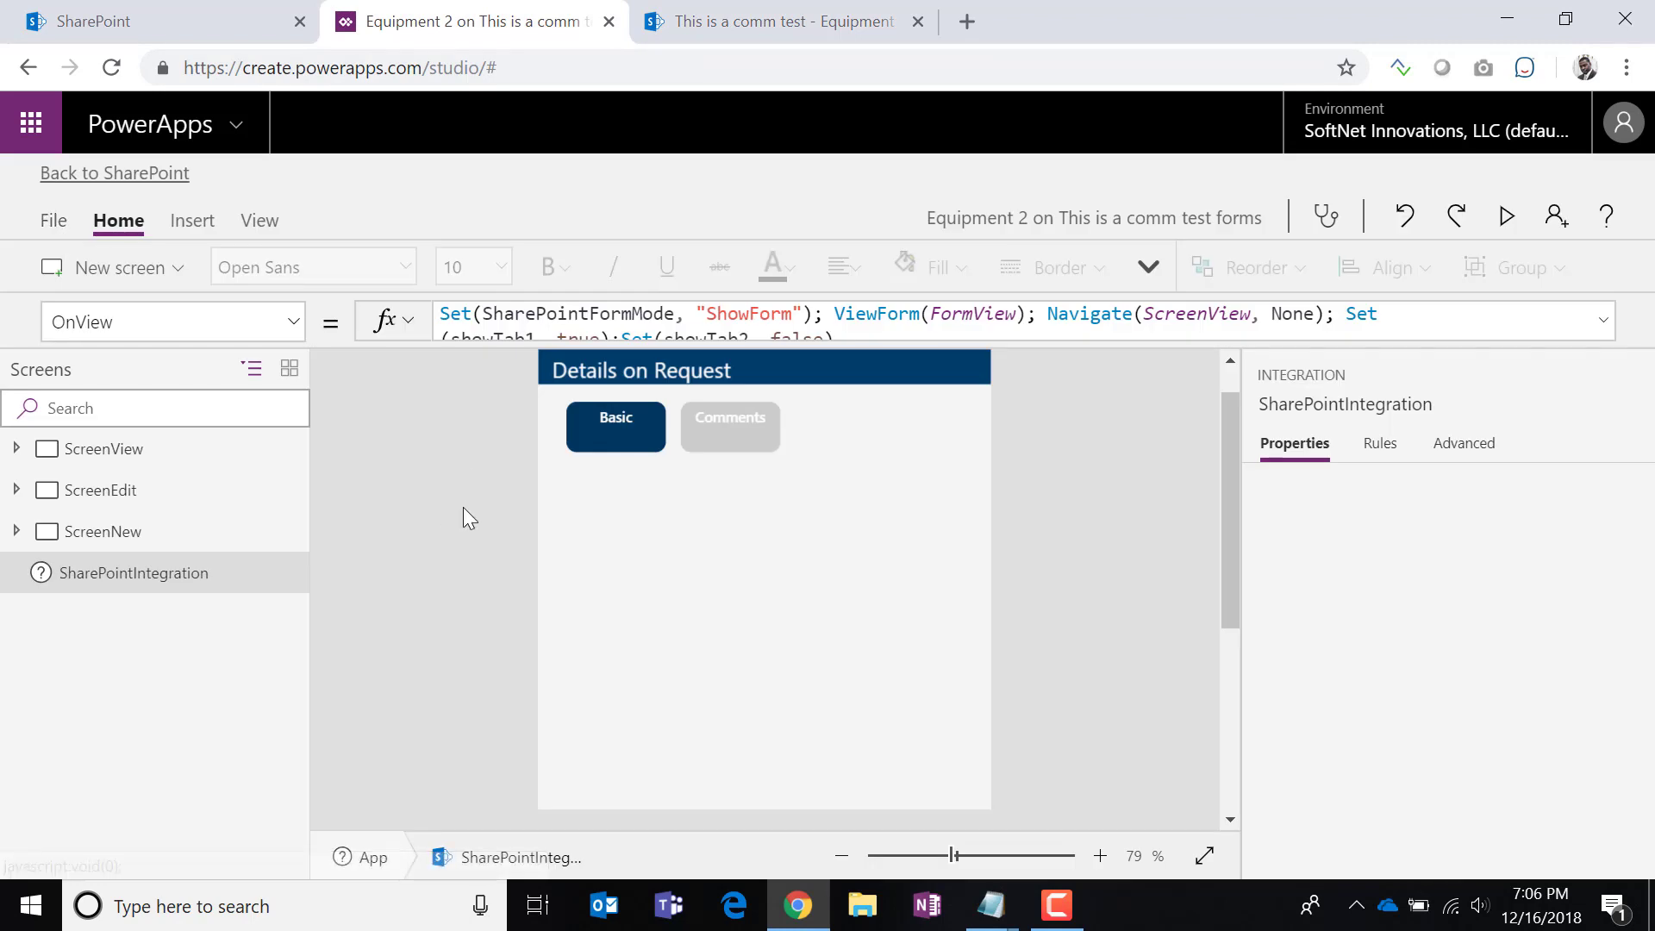
click(96, 449)
click(14, 450)
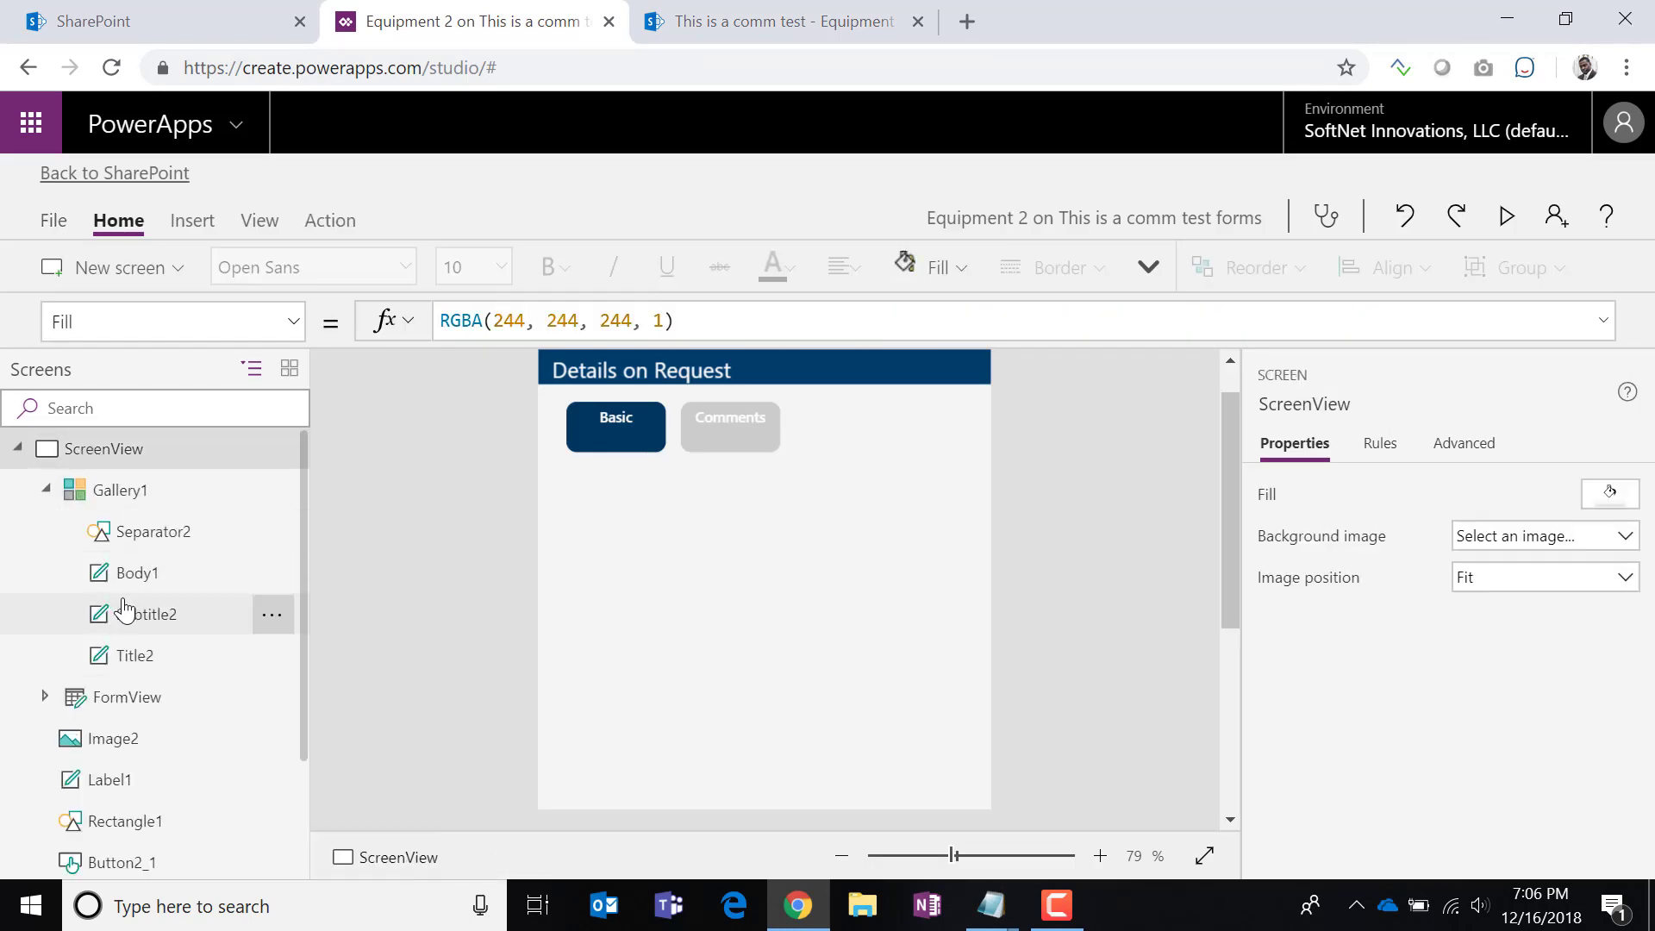
click(48, 489)
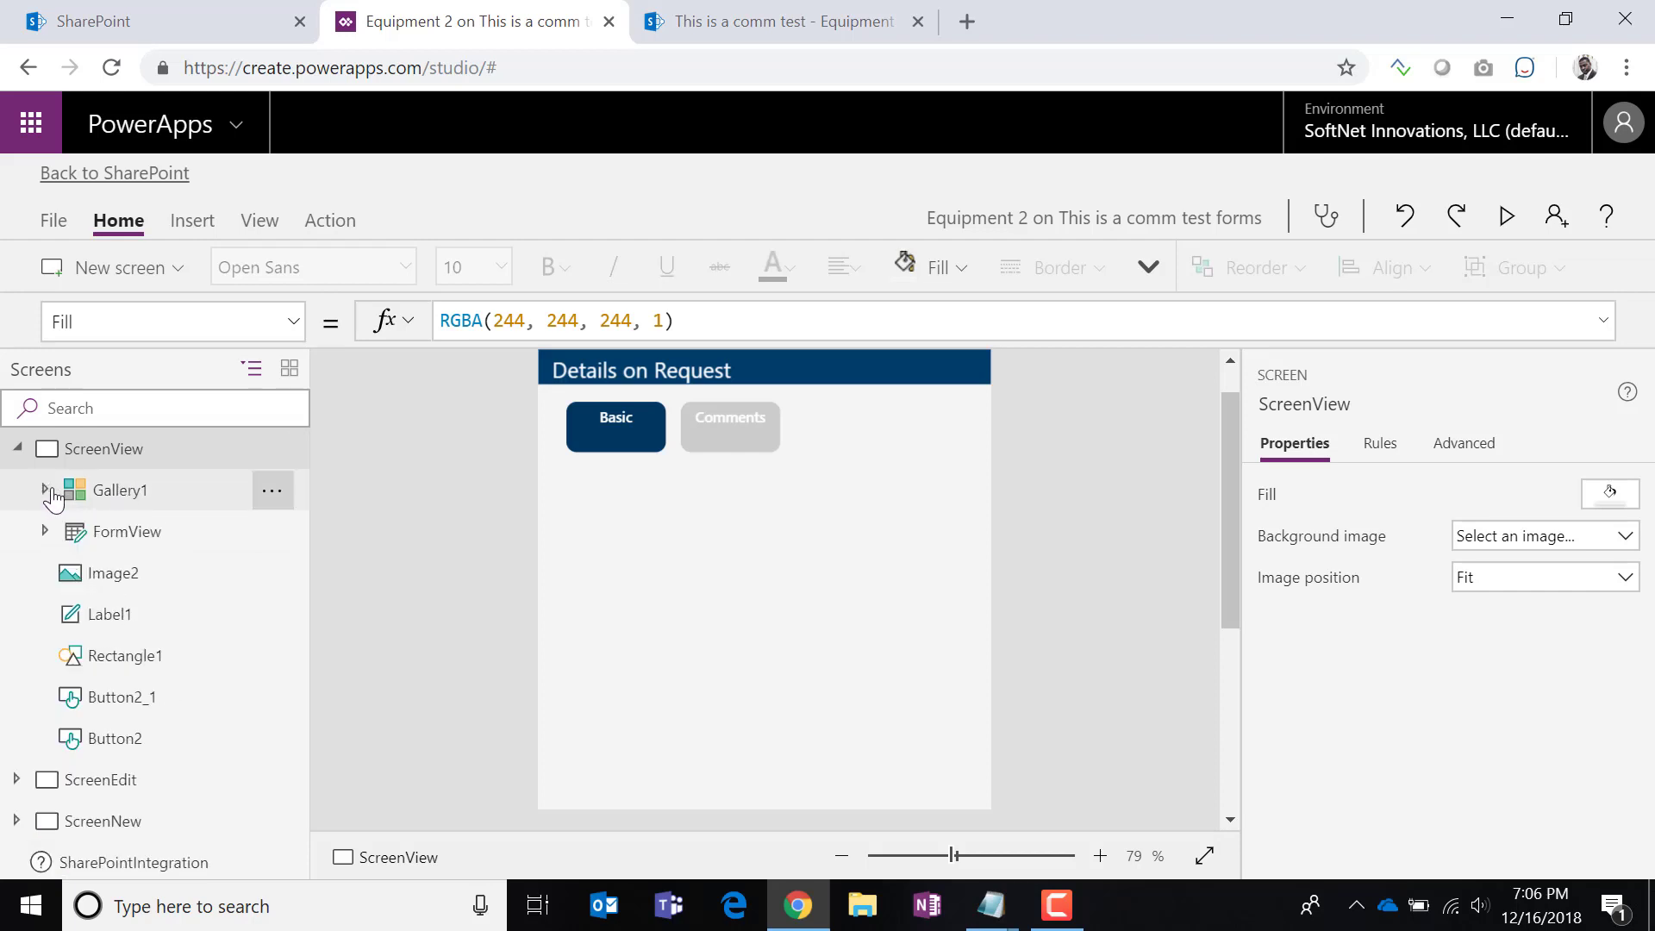
click(118, 584)
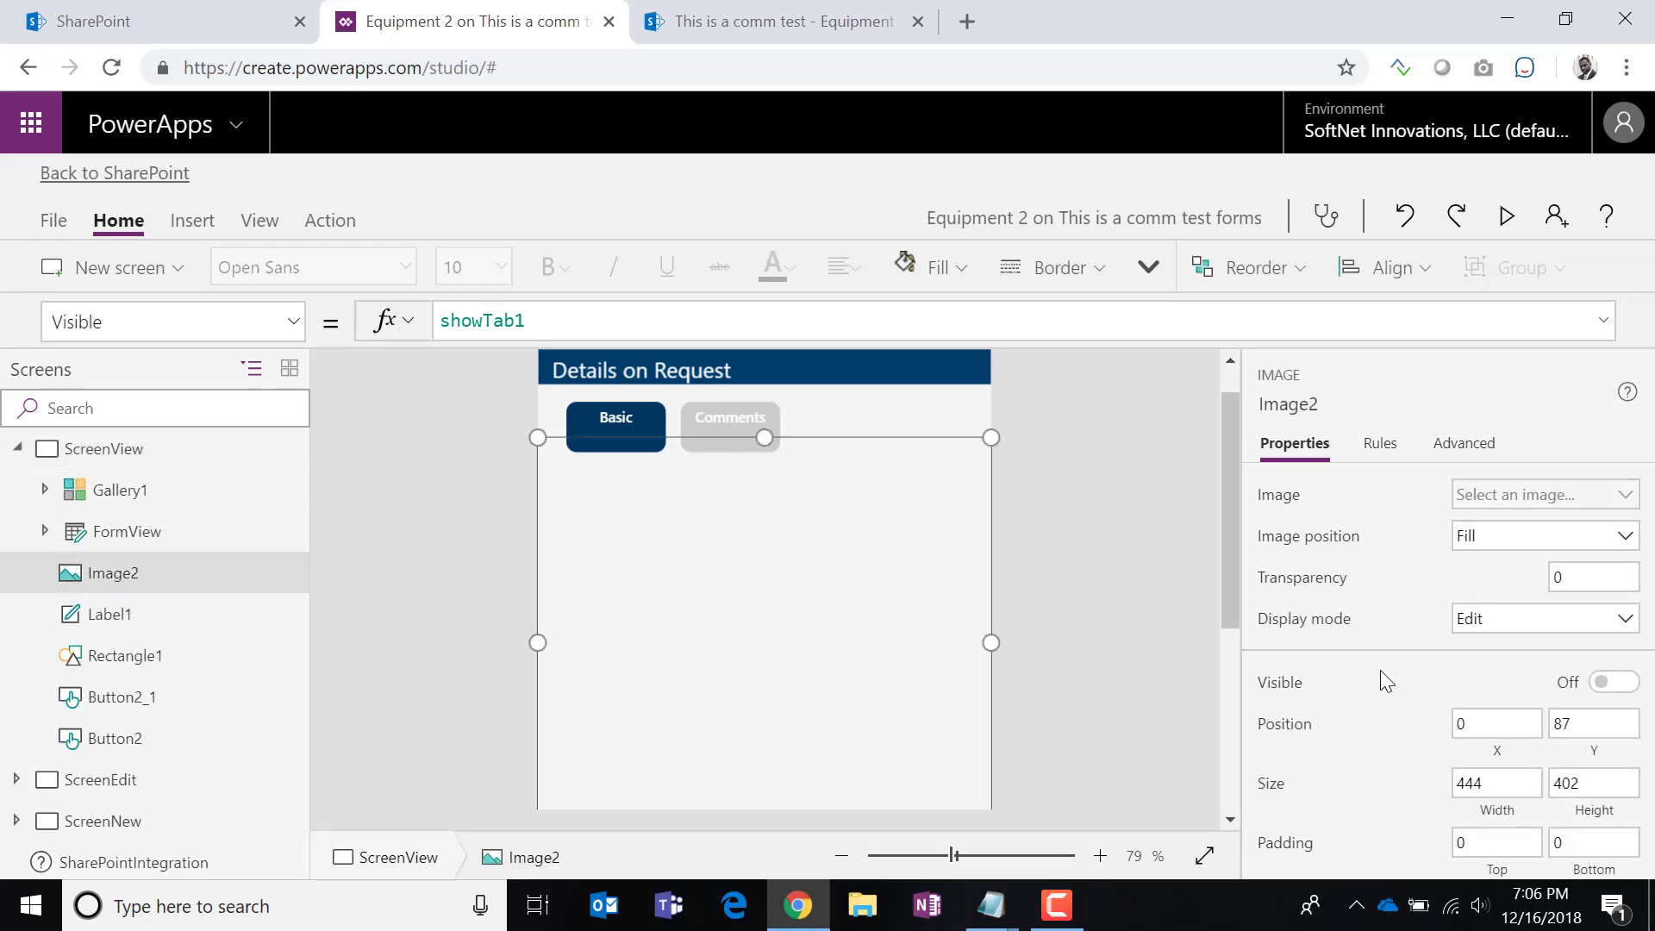
Set Image2's Fill to white and select its RGBA(255, 255, 255, 1) formula.
click(291, 322)
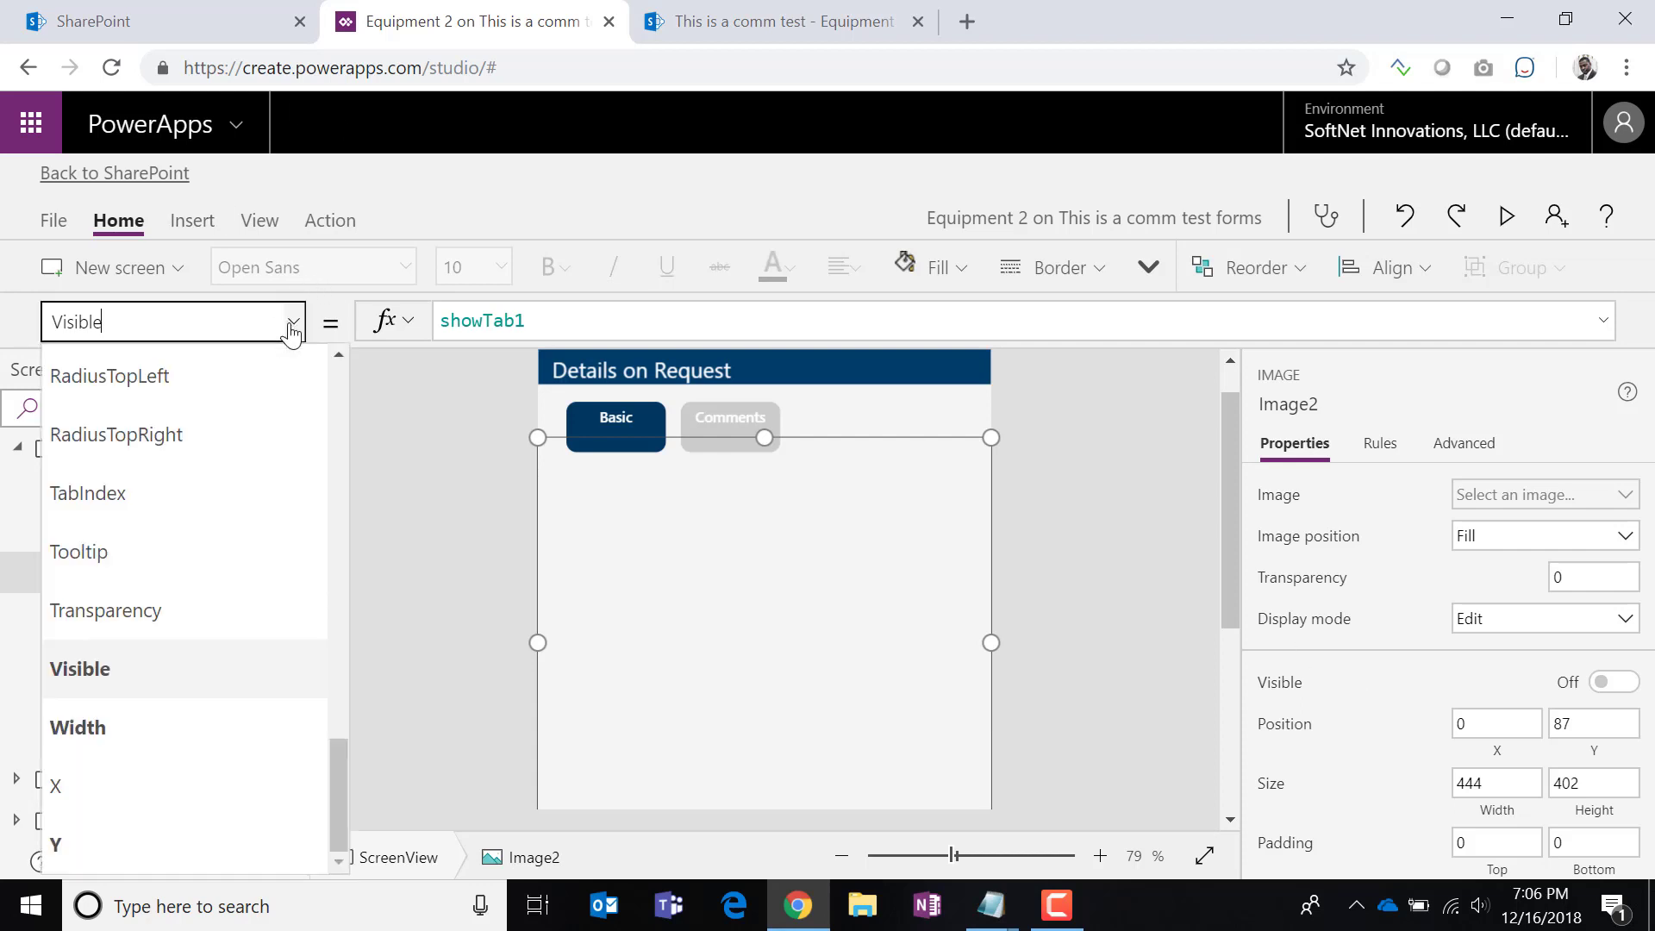
drag(337, 772, 342, 502)
click(215, 516)
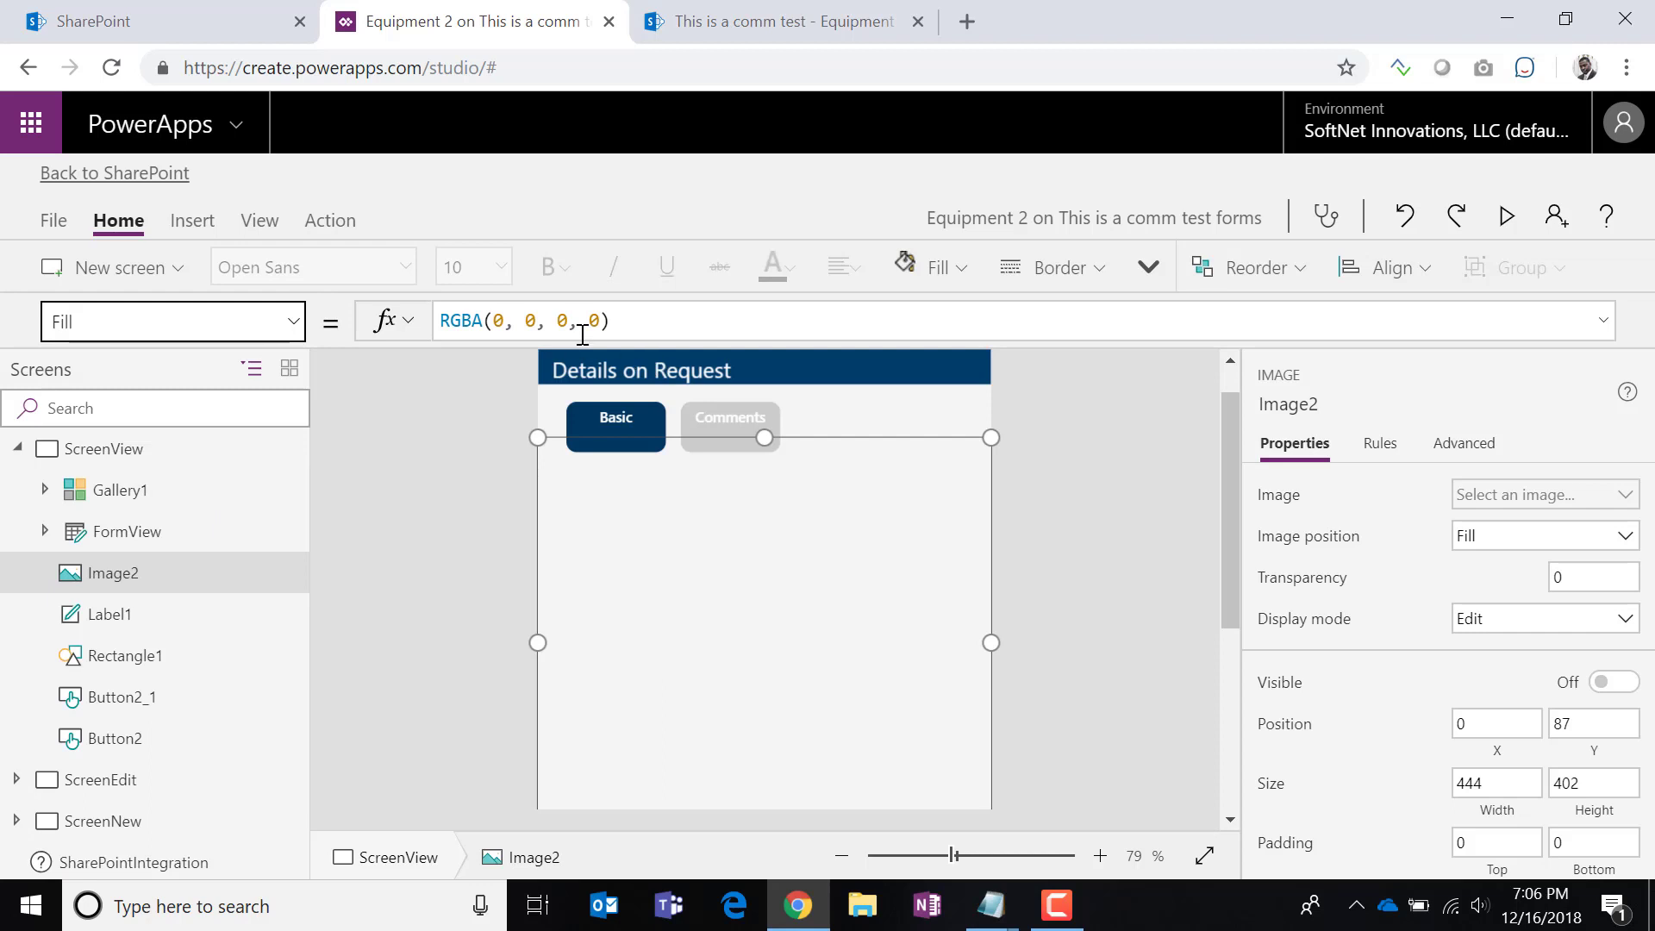
scroll(1500, 724, down, 5)
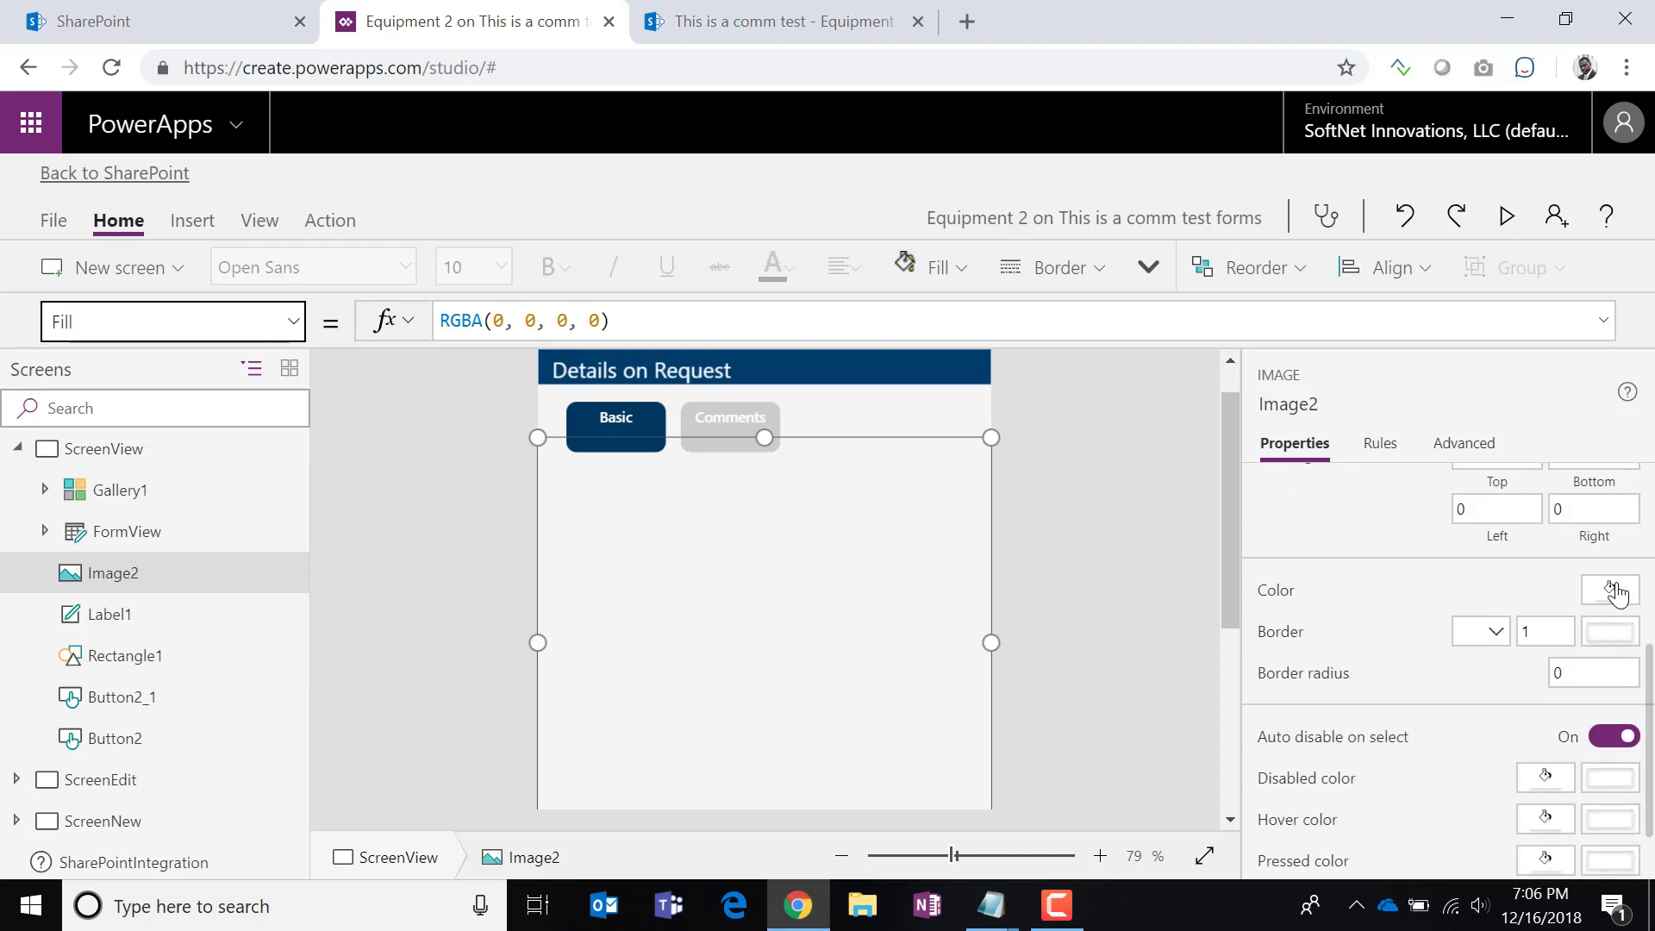
click(1612, 591)
click(1214, 750)
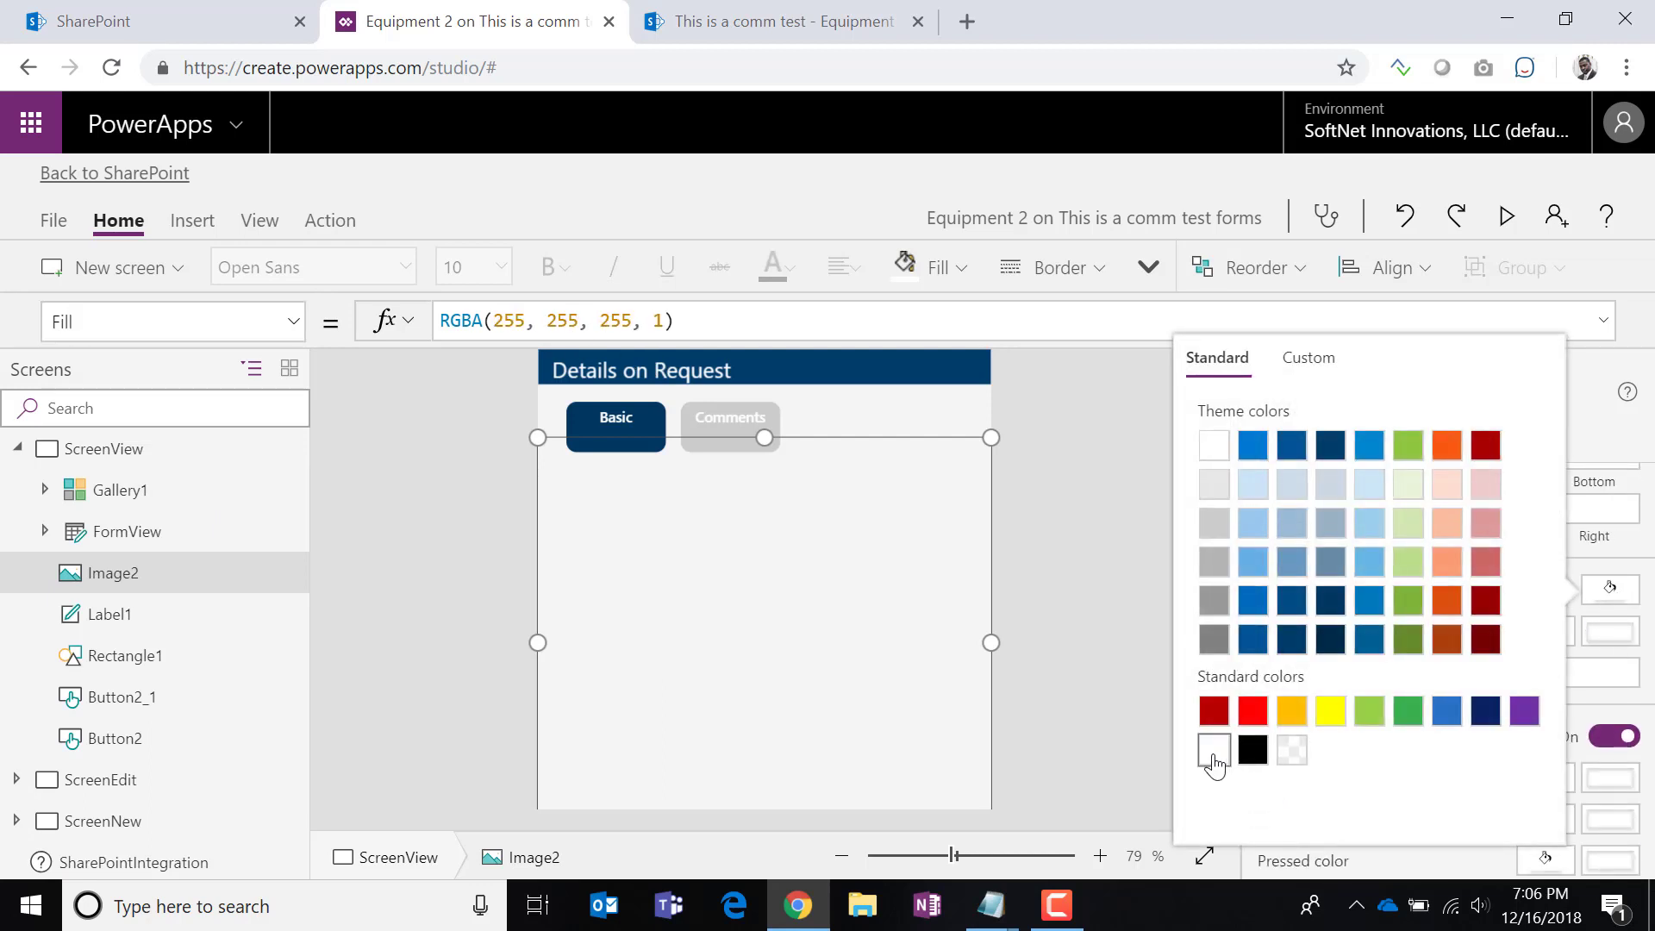
drag(679, 322, 388, 321)
key(ctrl+c)
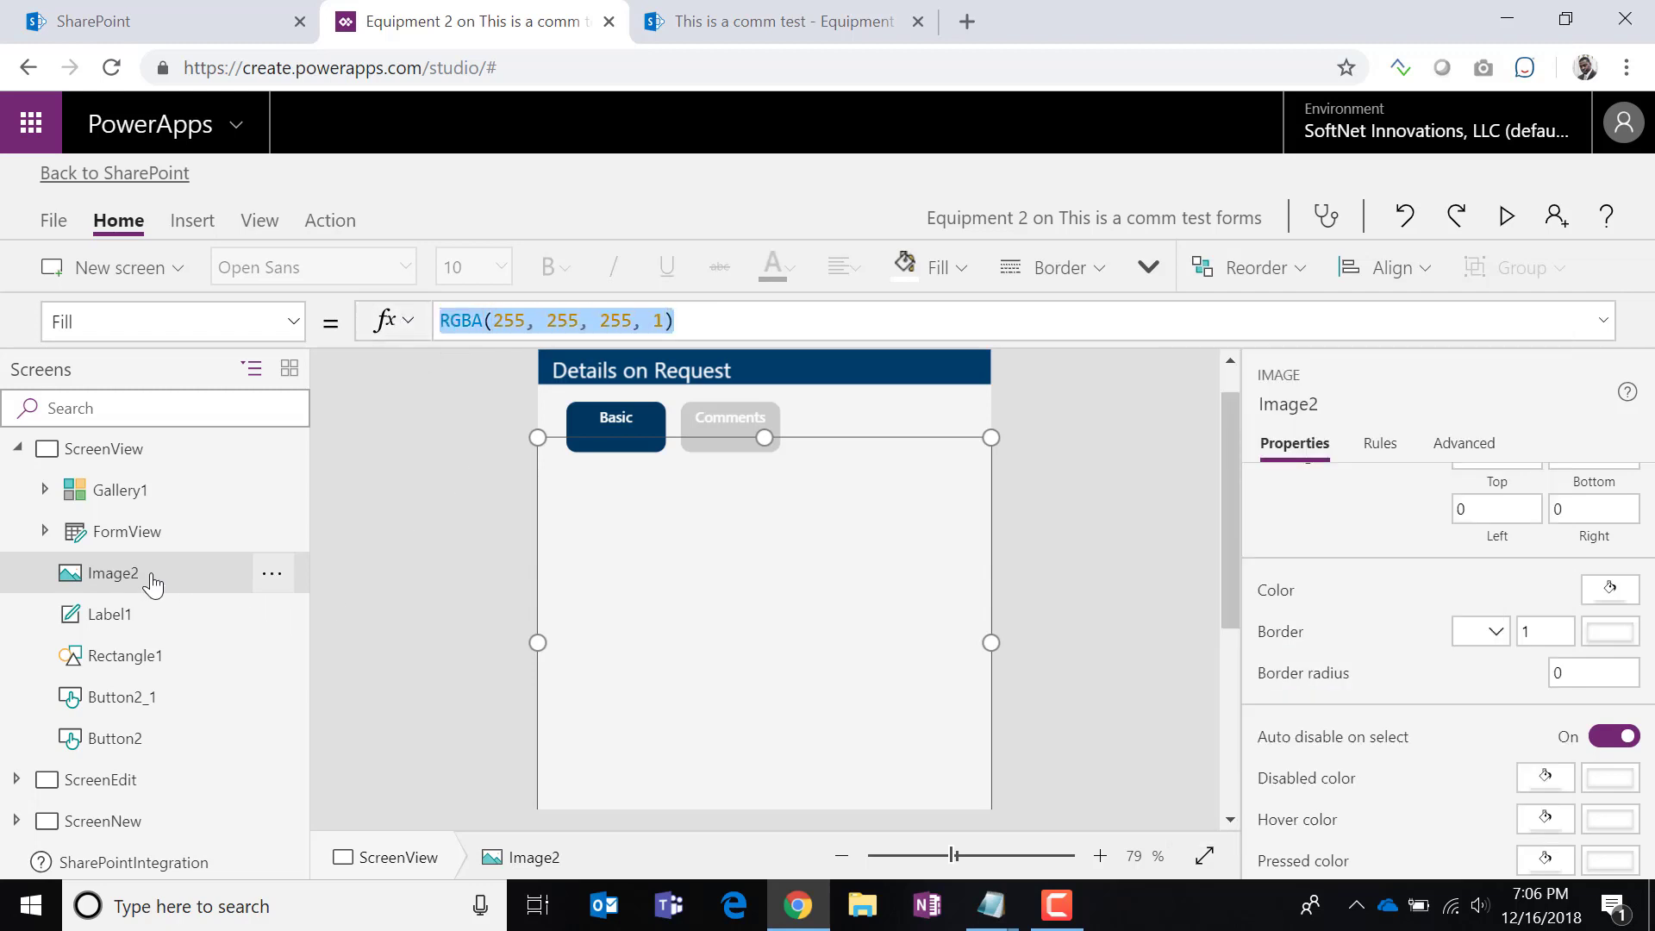
Replace Image2's HoverFill formula with RGBA(255, 255, 255, 1).
click(293, 324)
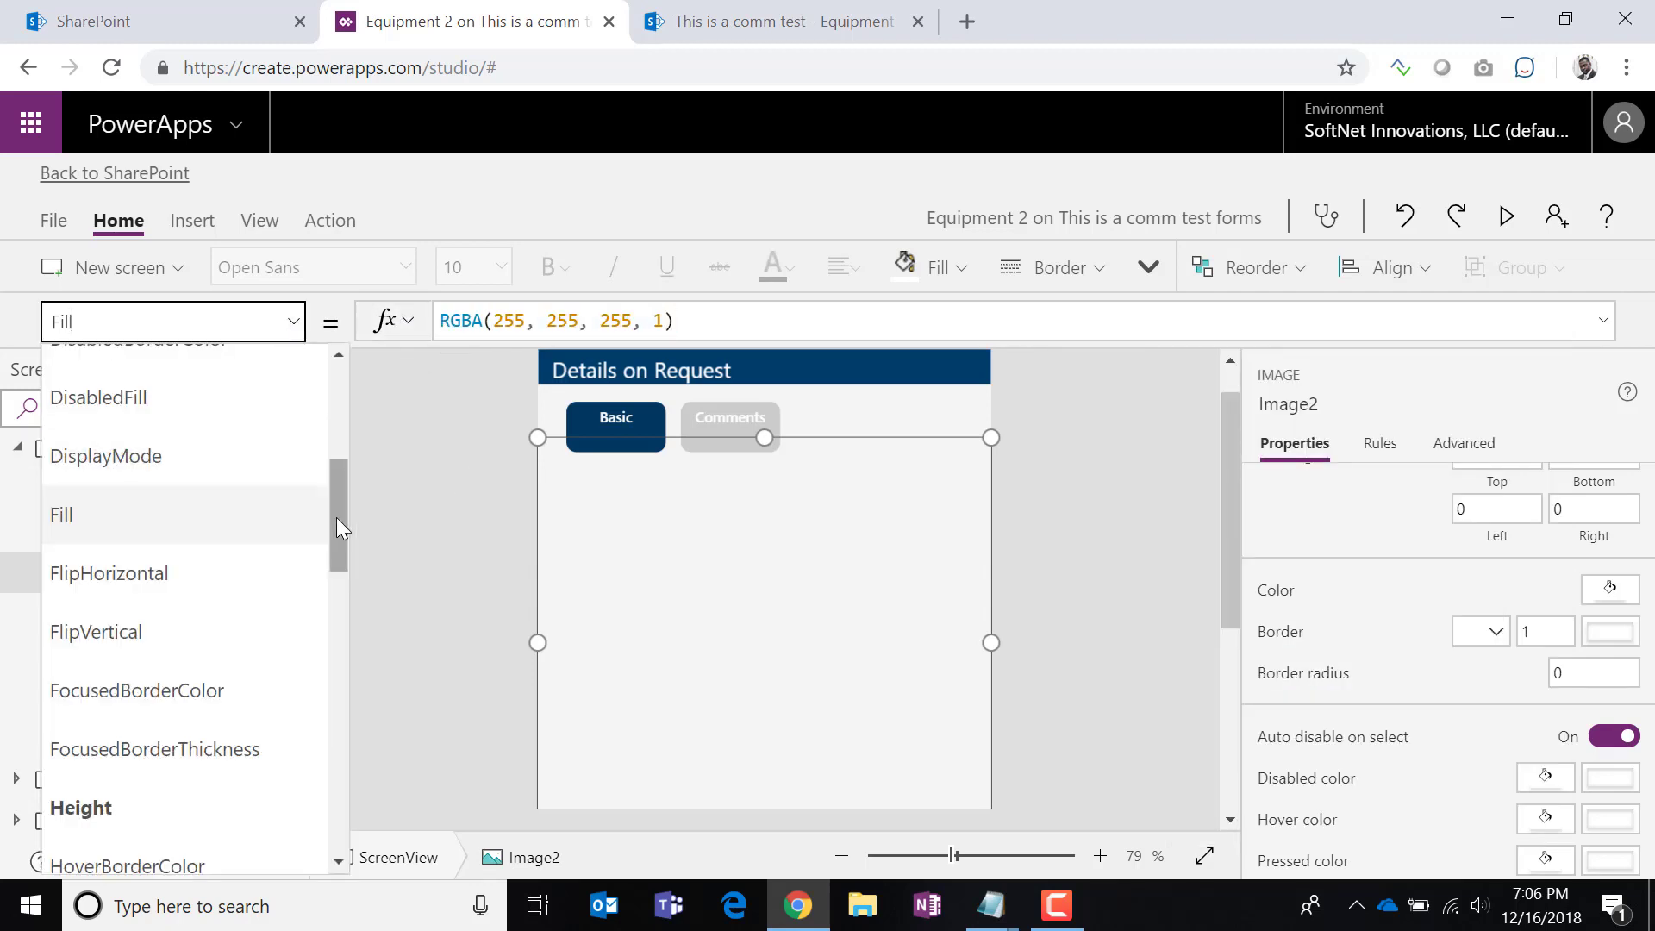
drag(336, 517, 319, 581)
click(199, 603)
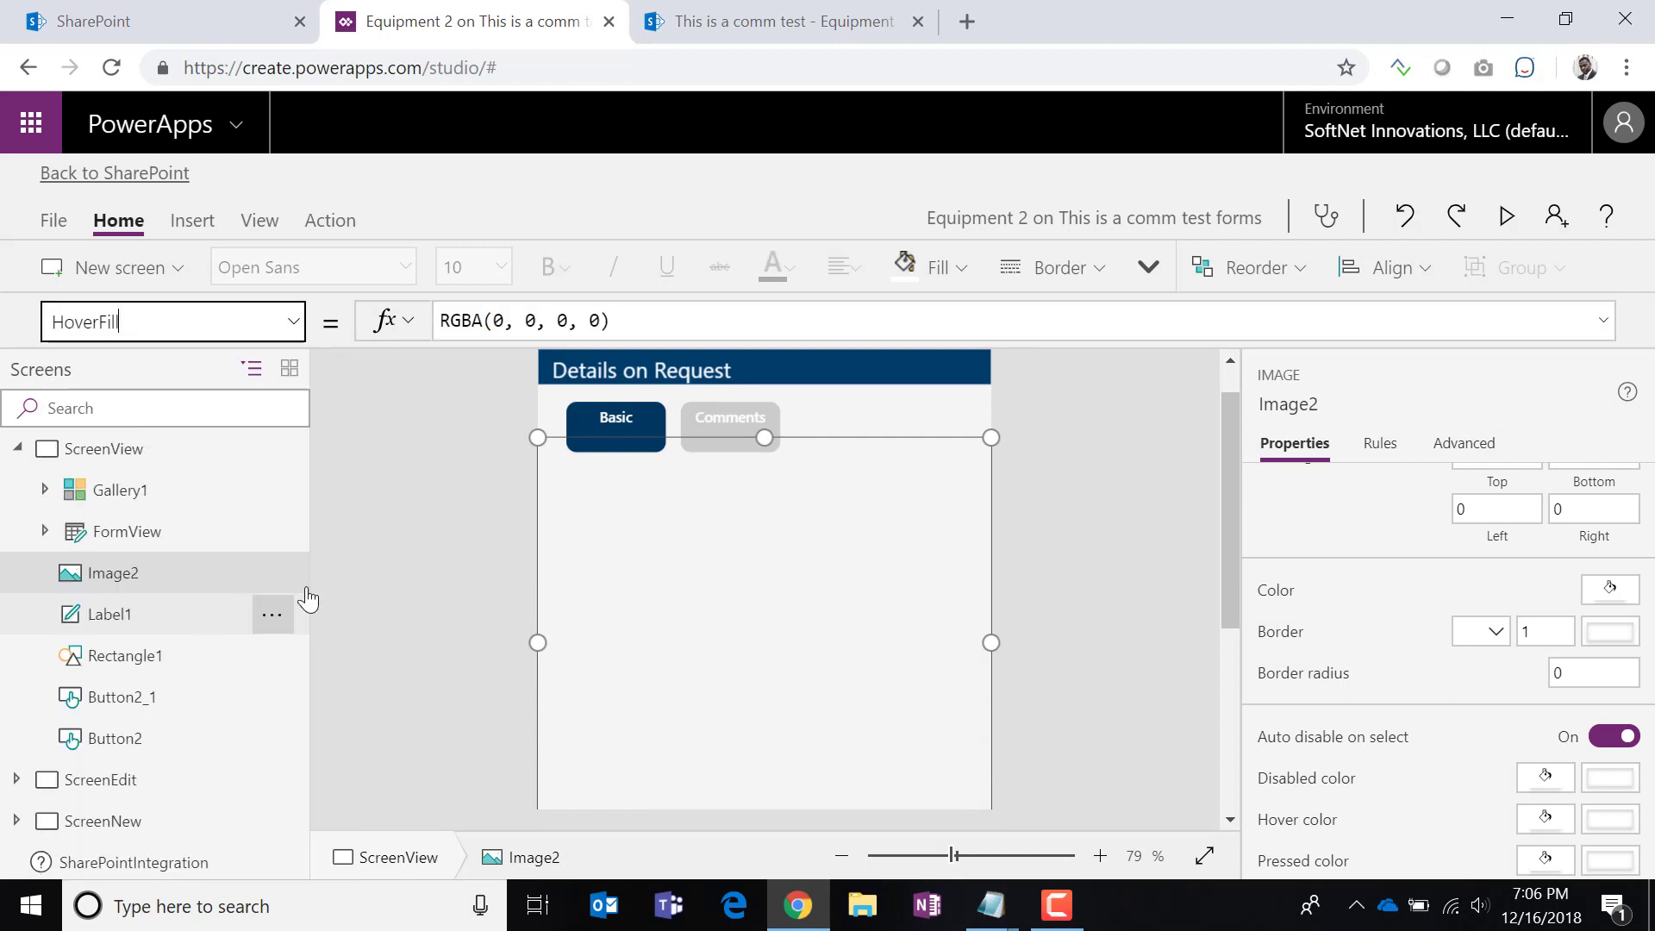
click(593, 320)
key(ctrl+a)
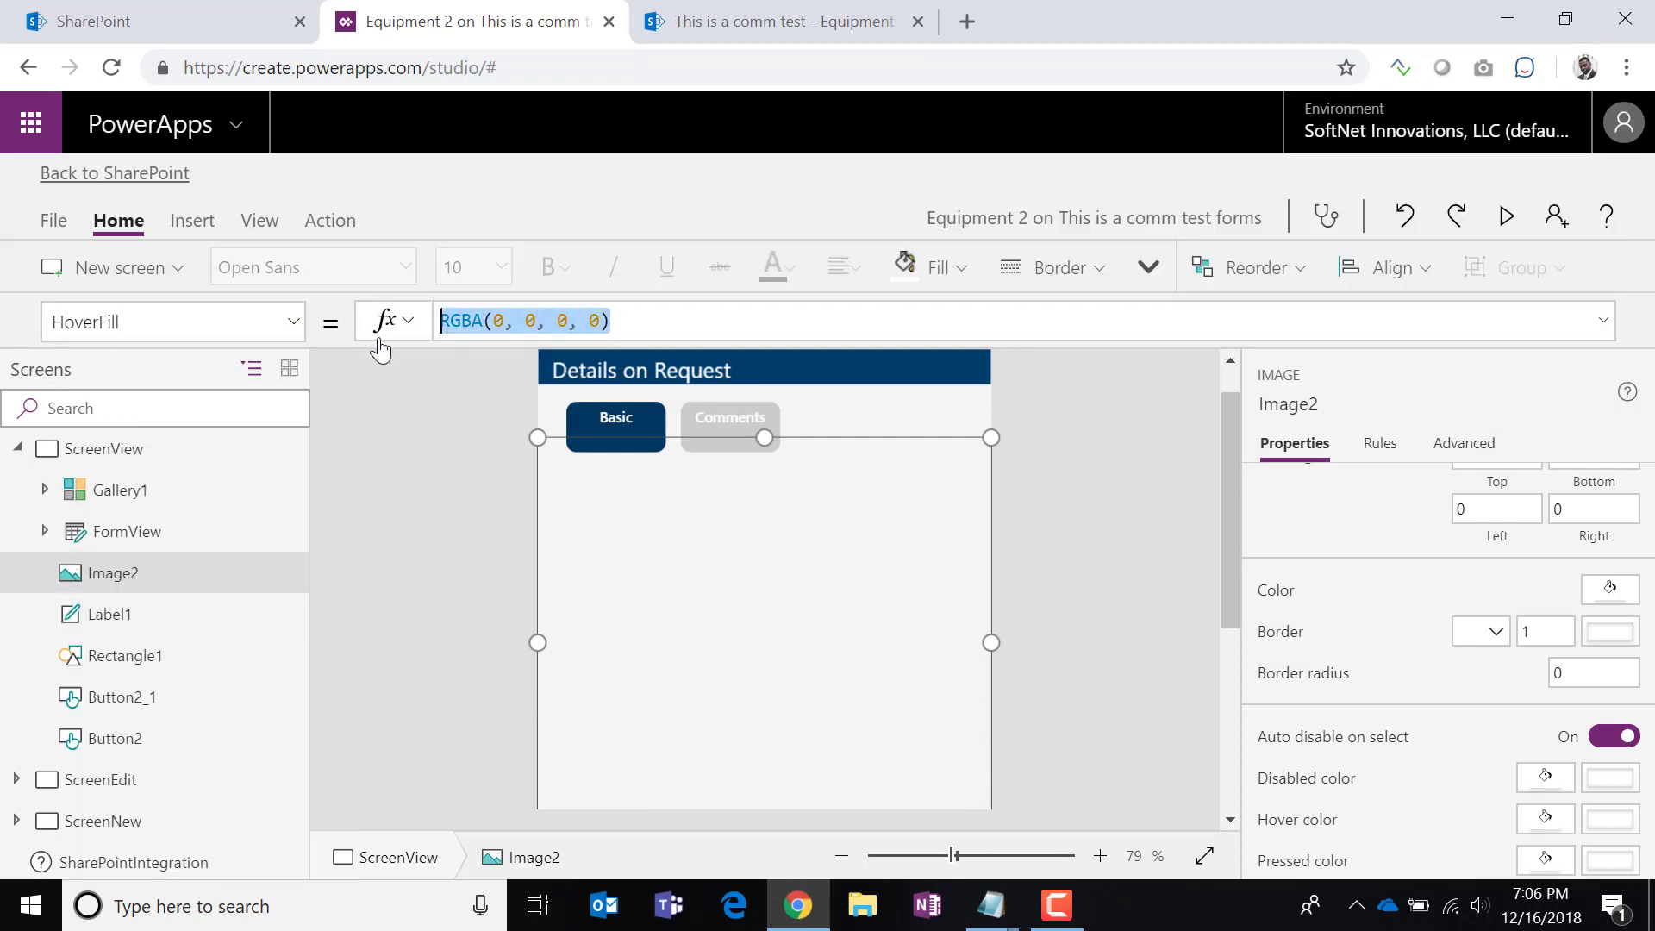
key(ctrl+v)
Replace Image2's PressedFill formula with the same white RGBA(255, 255, 255, 1).
click(294, 332)
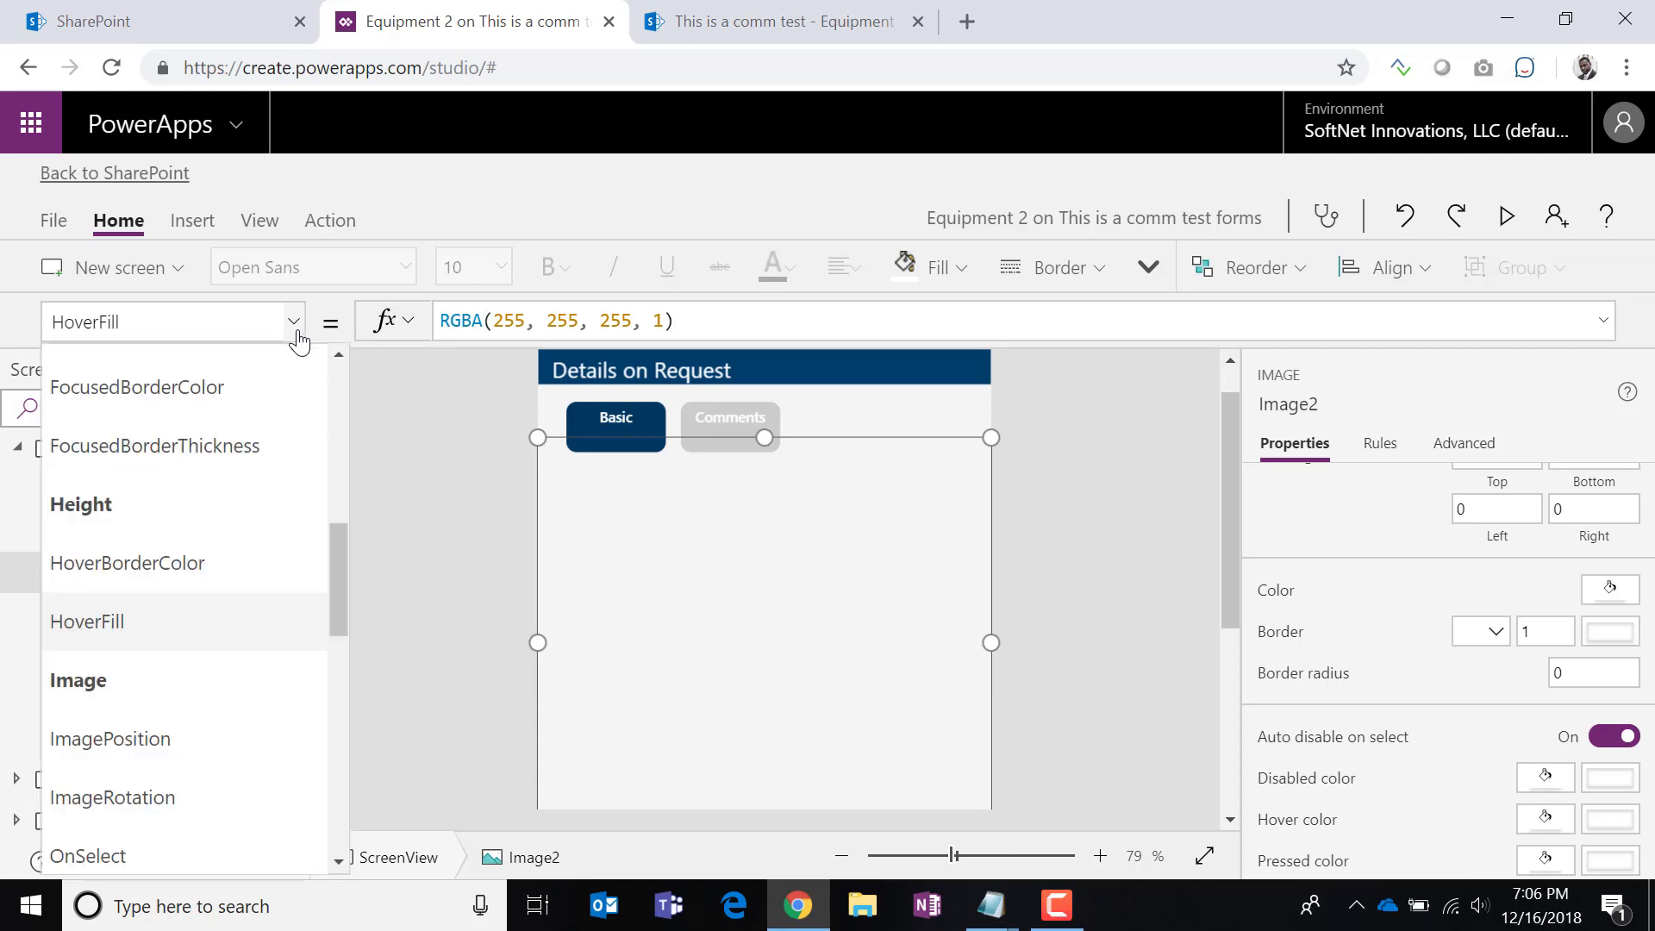
drag(343, 608, 323, 712)
click(142, 701)
click(614, 323)
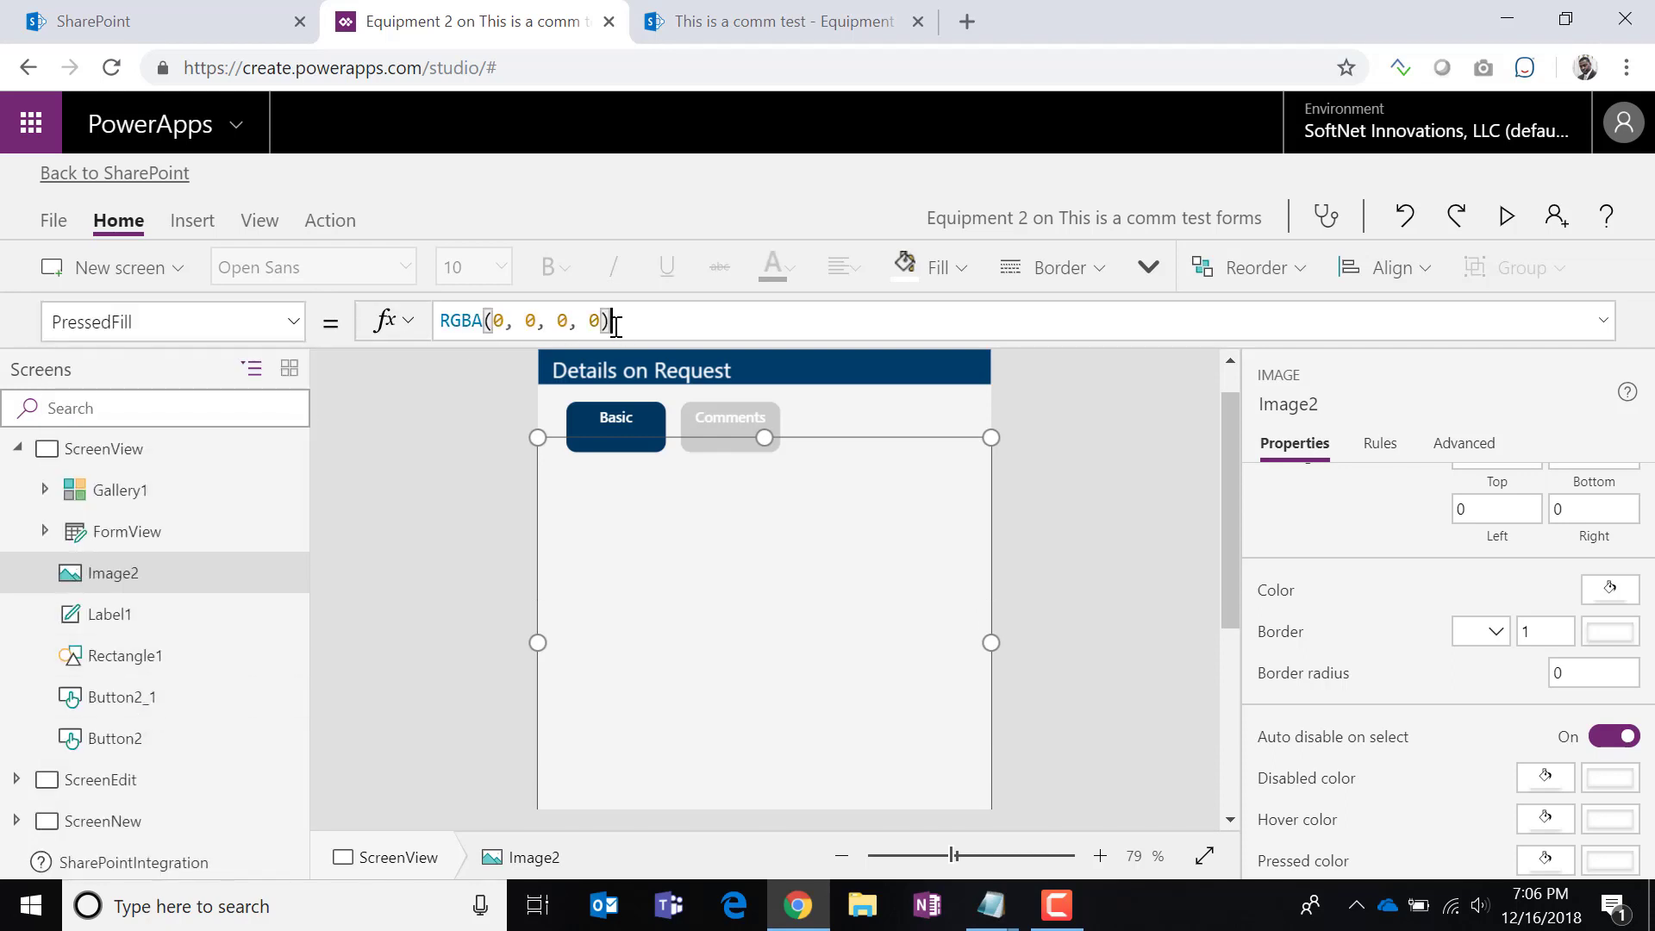
key(ctrl+a)
key(ctrl+v)
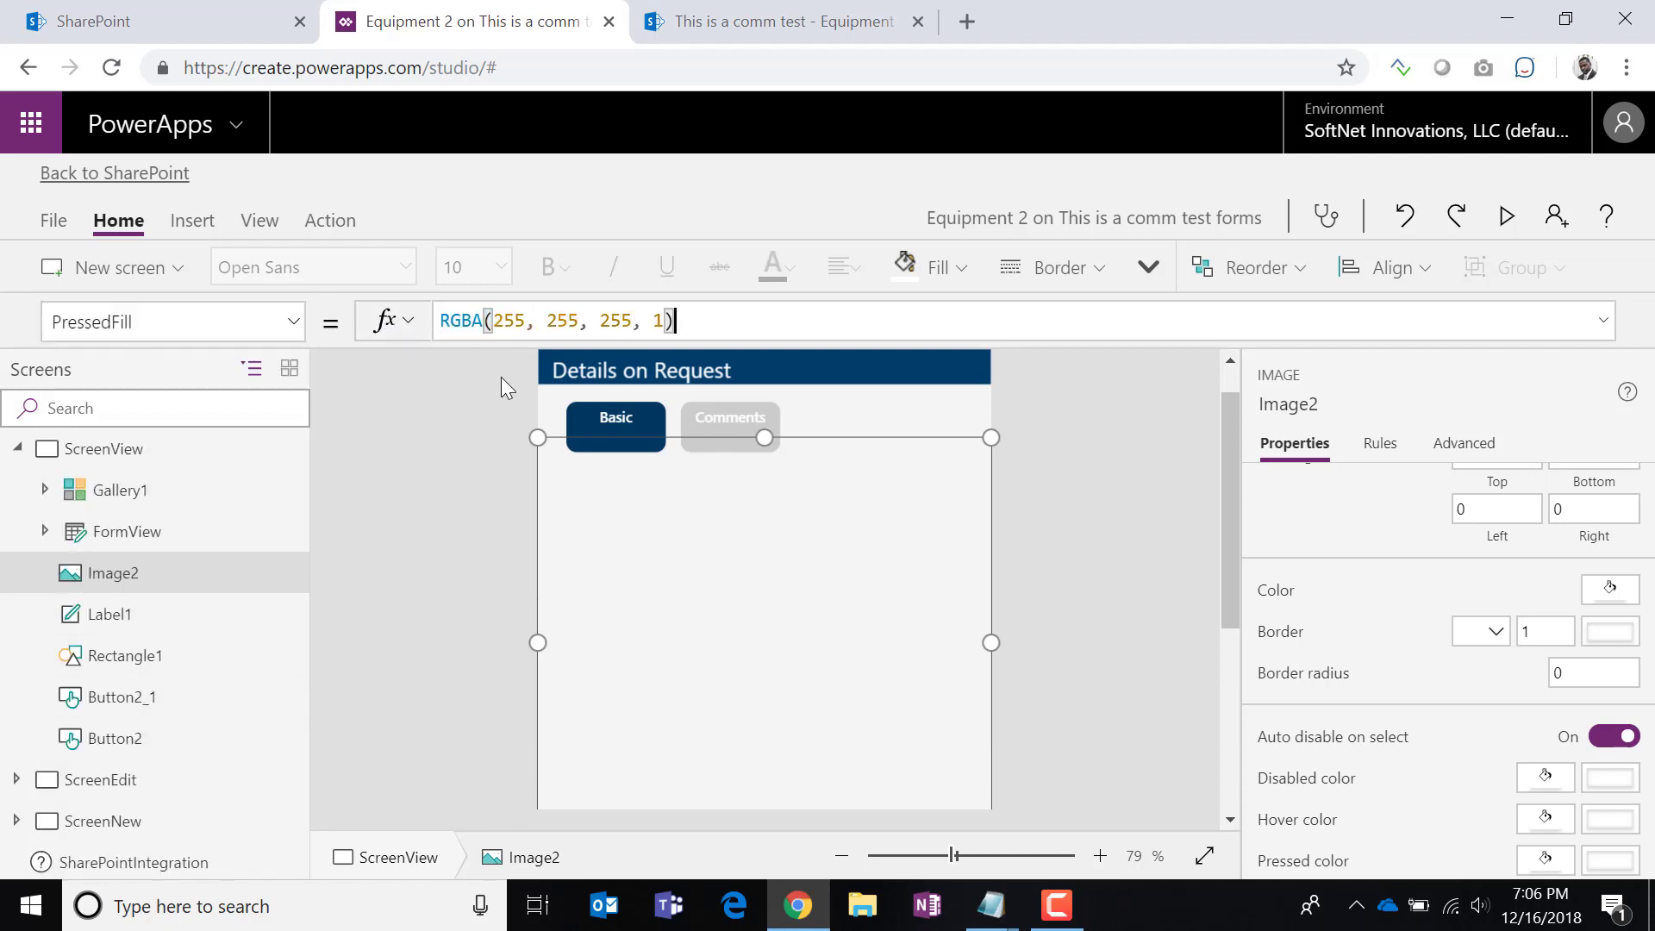
click(473, 449)
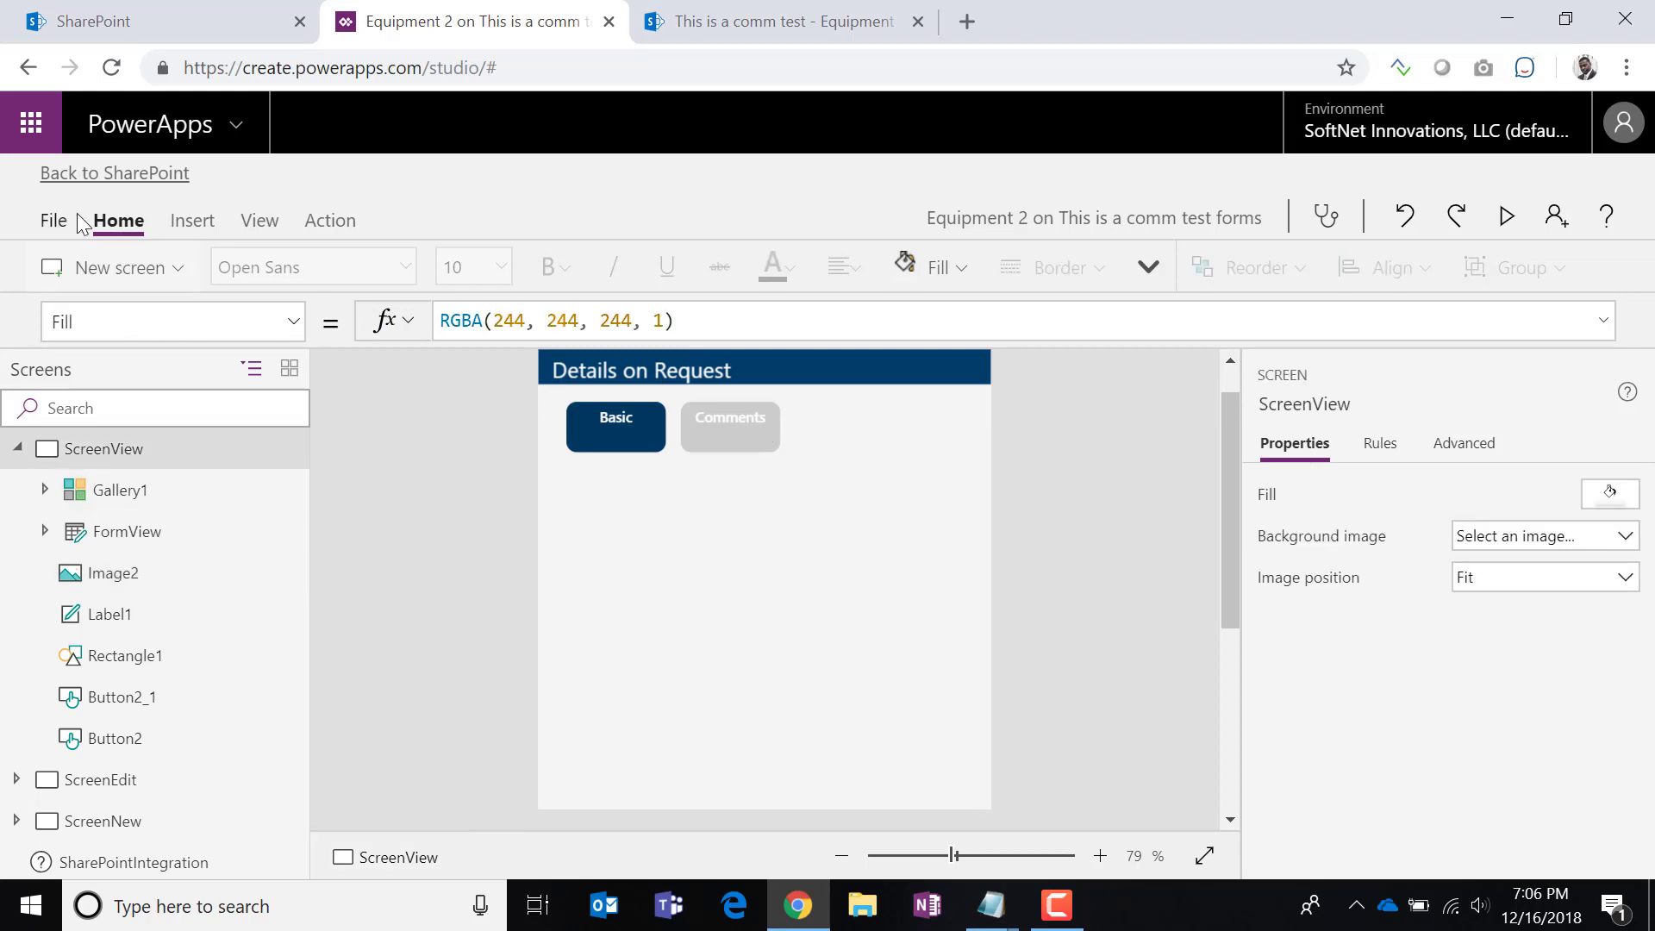
Save the Equipment 2 form app and publish it to SharePoint.
alt+click(610, 441)
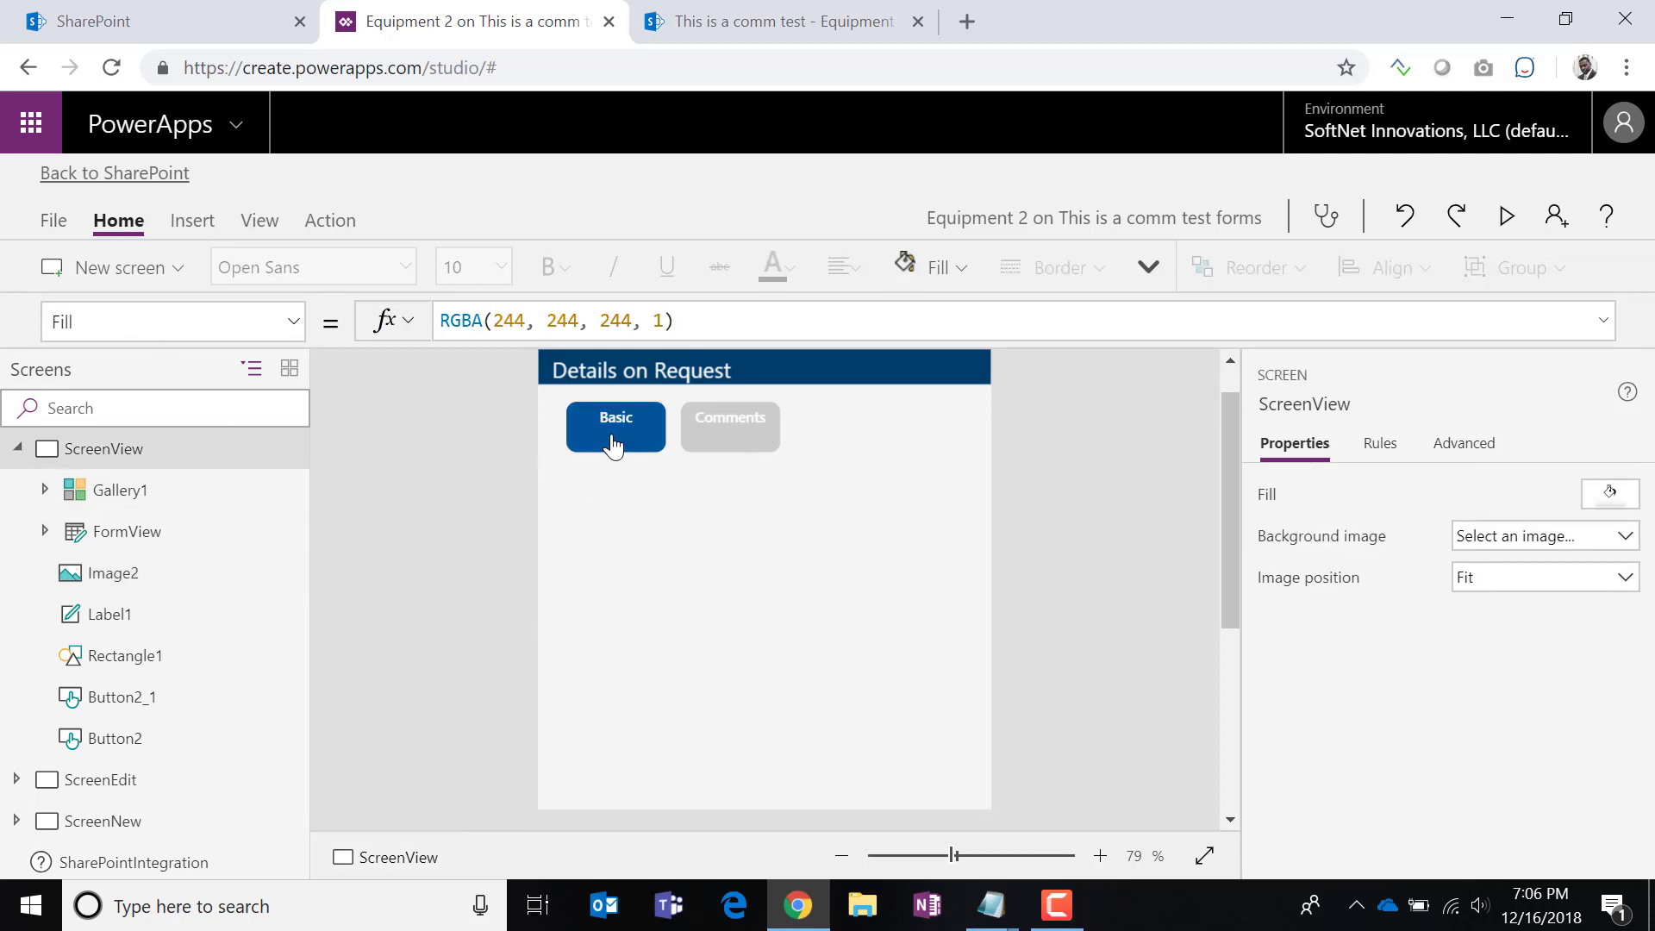
click(53, 221)
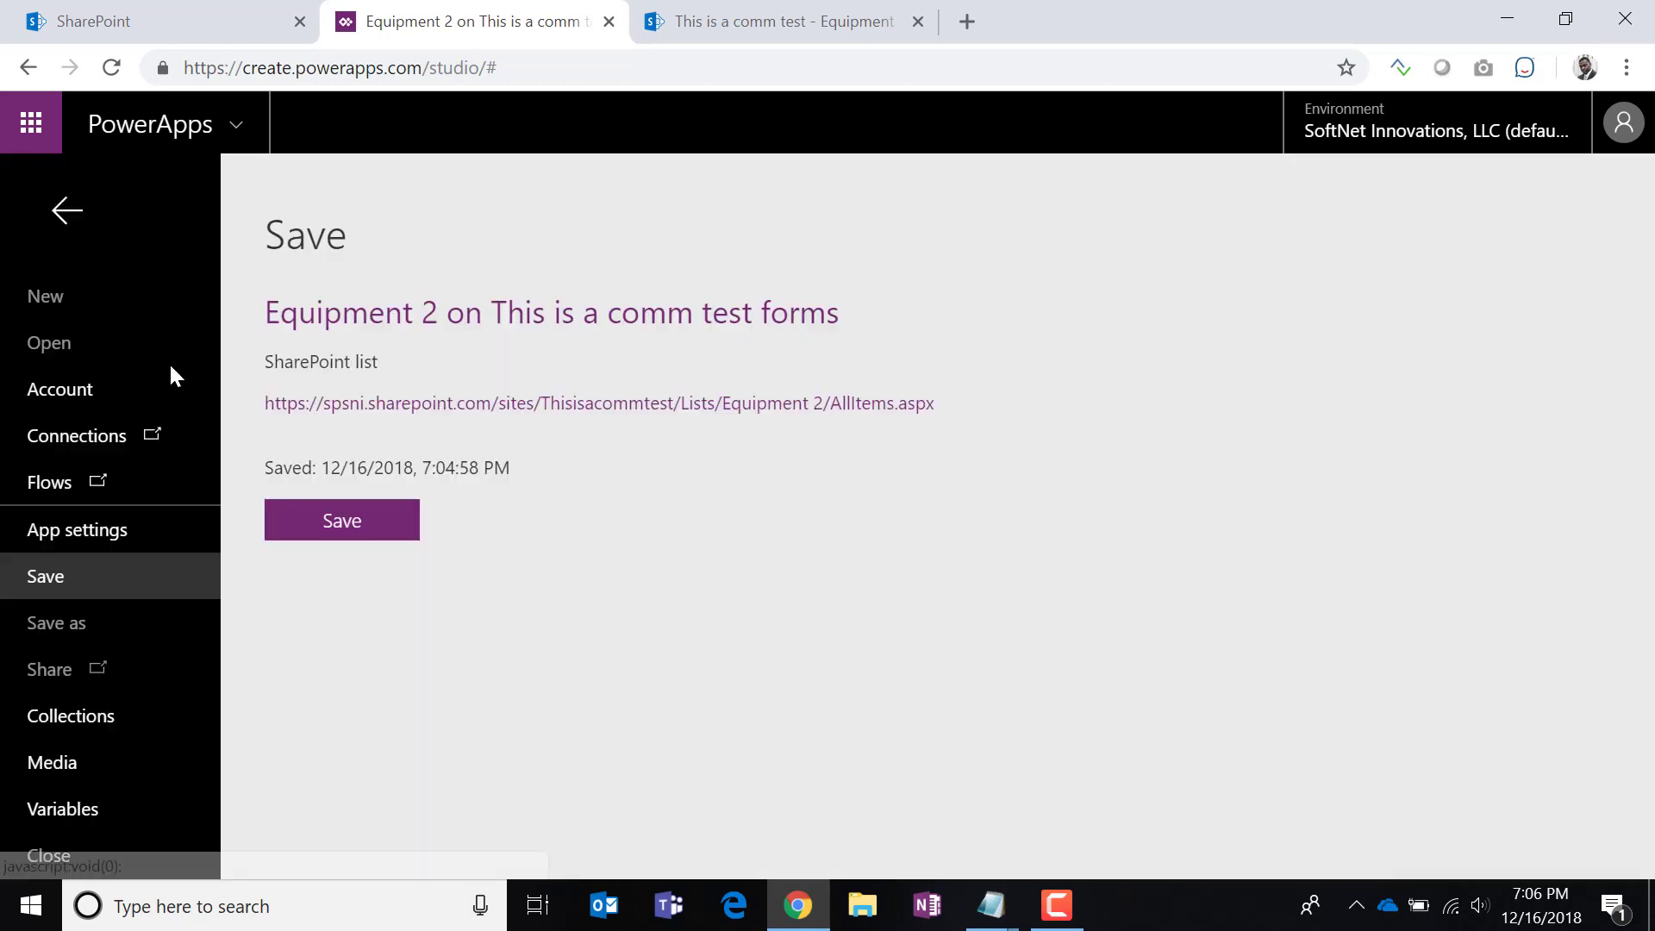
click(336, 520)
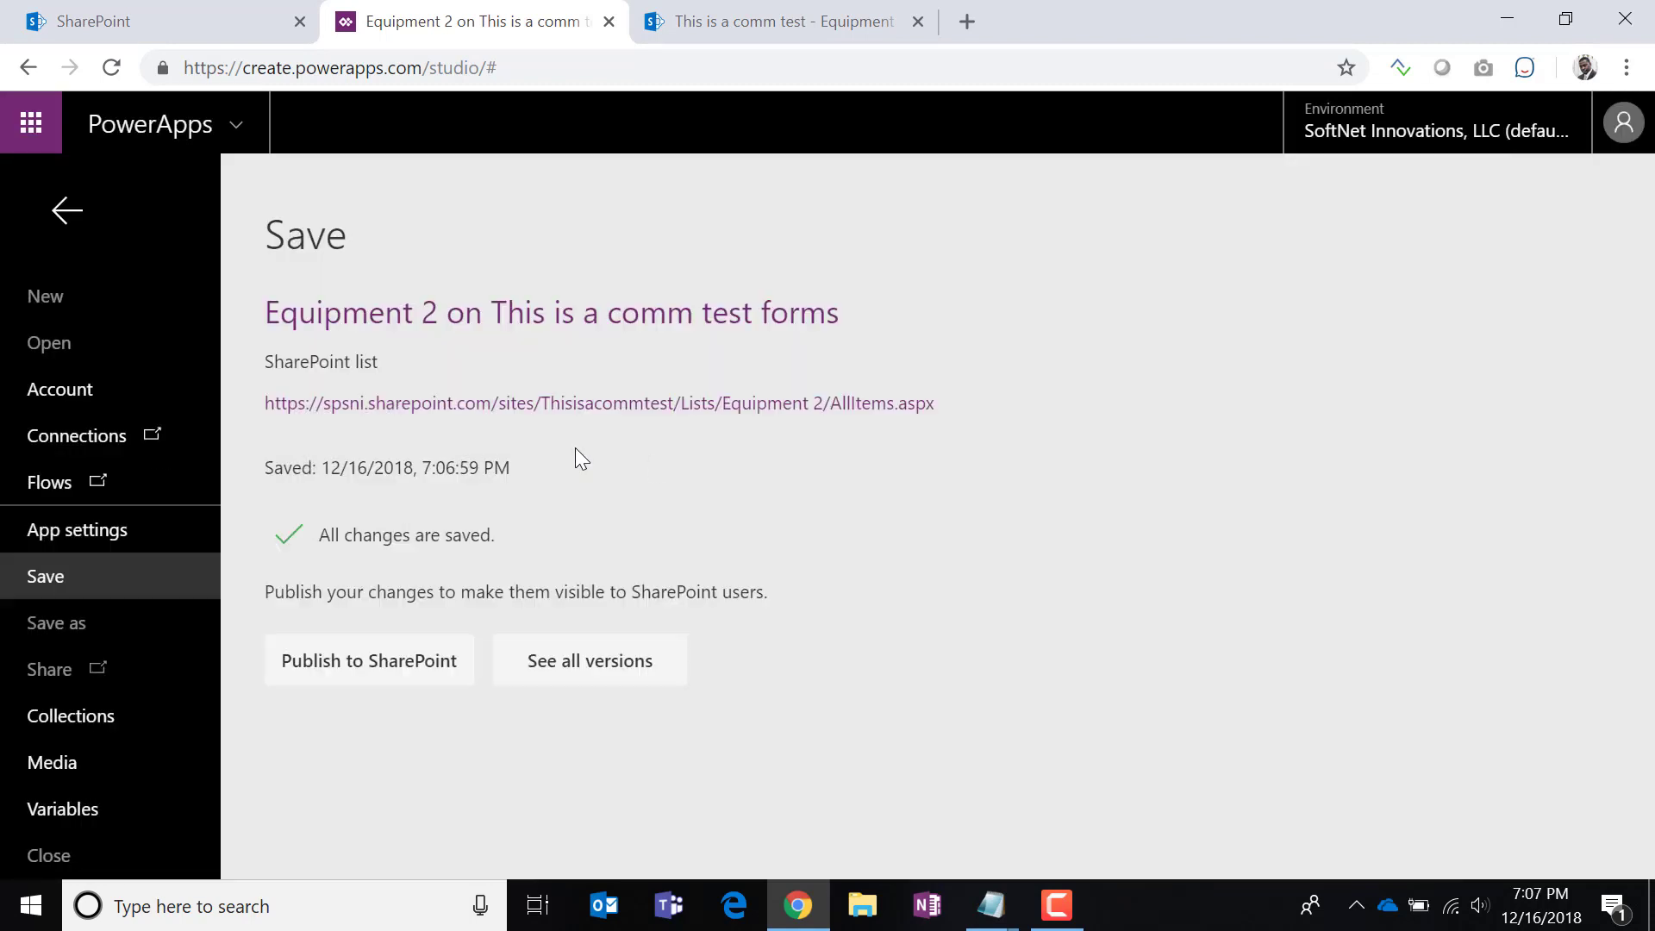
click(425, 662)
click(995, 562)
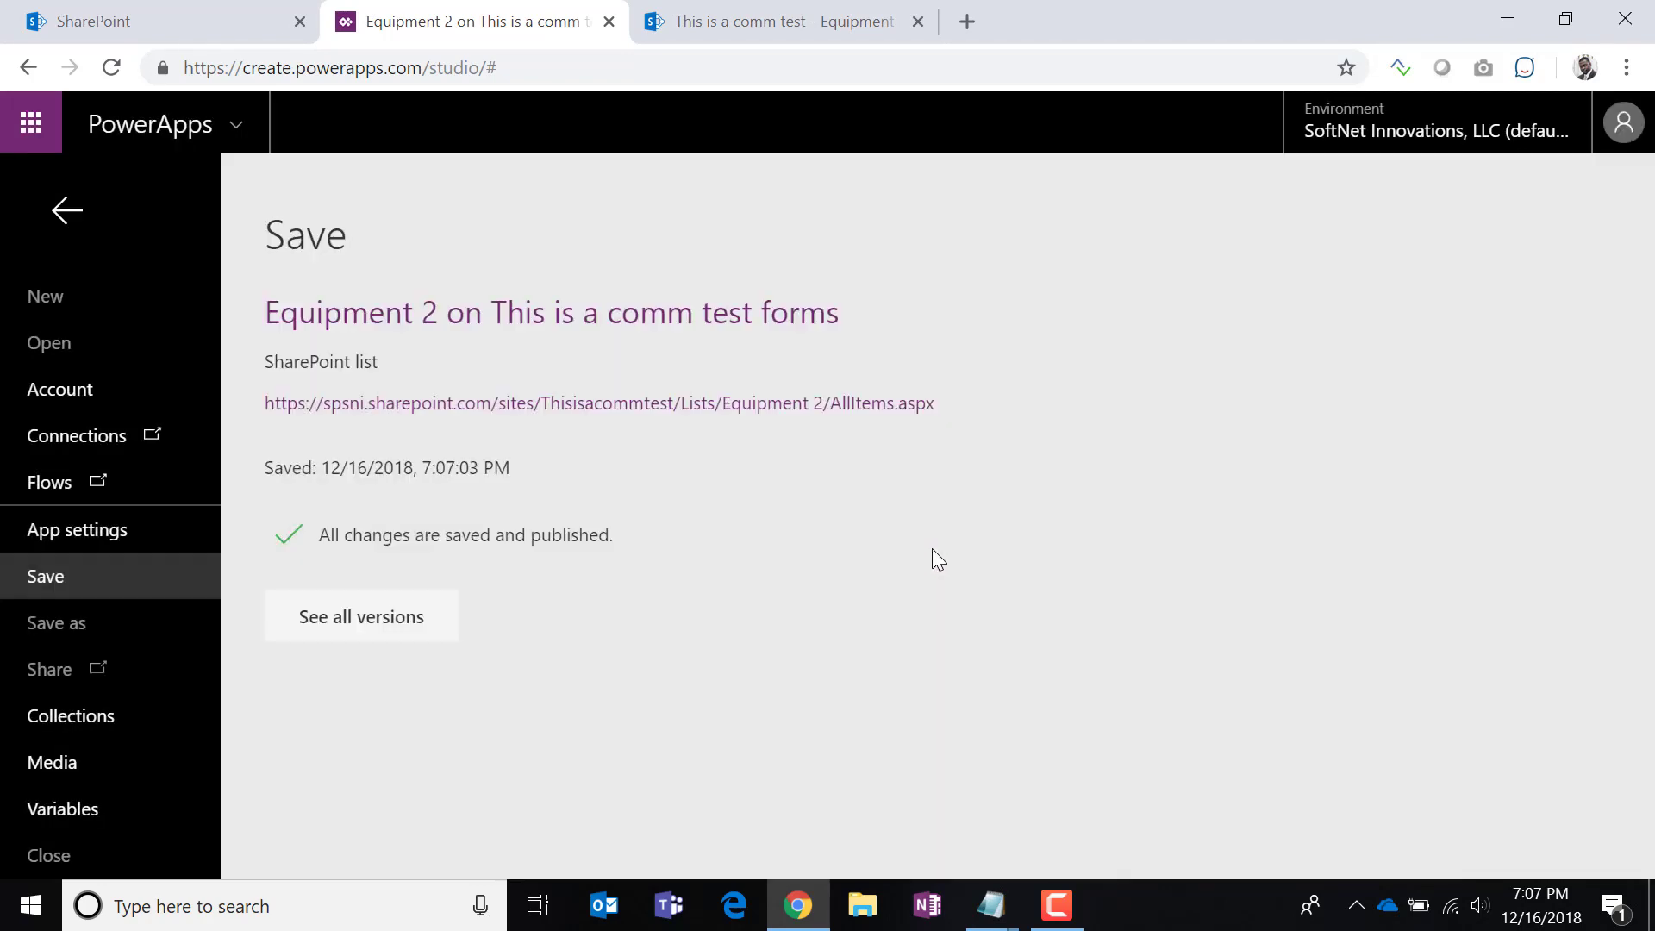
click(818, 25)
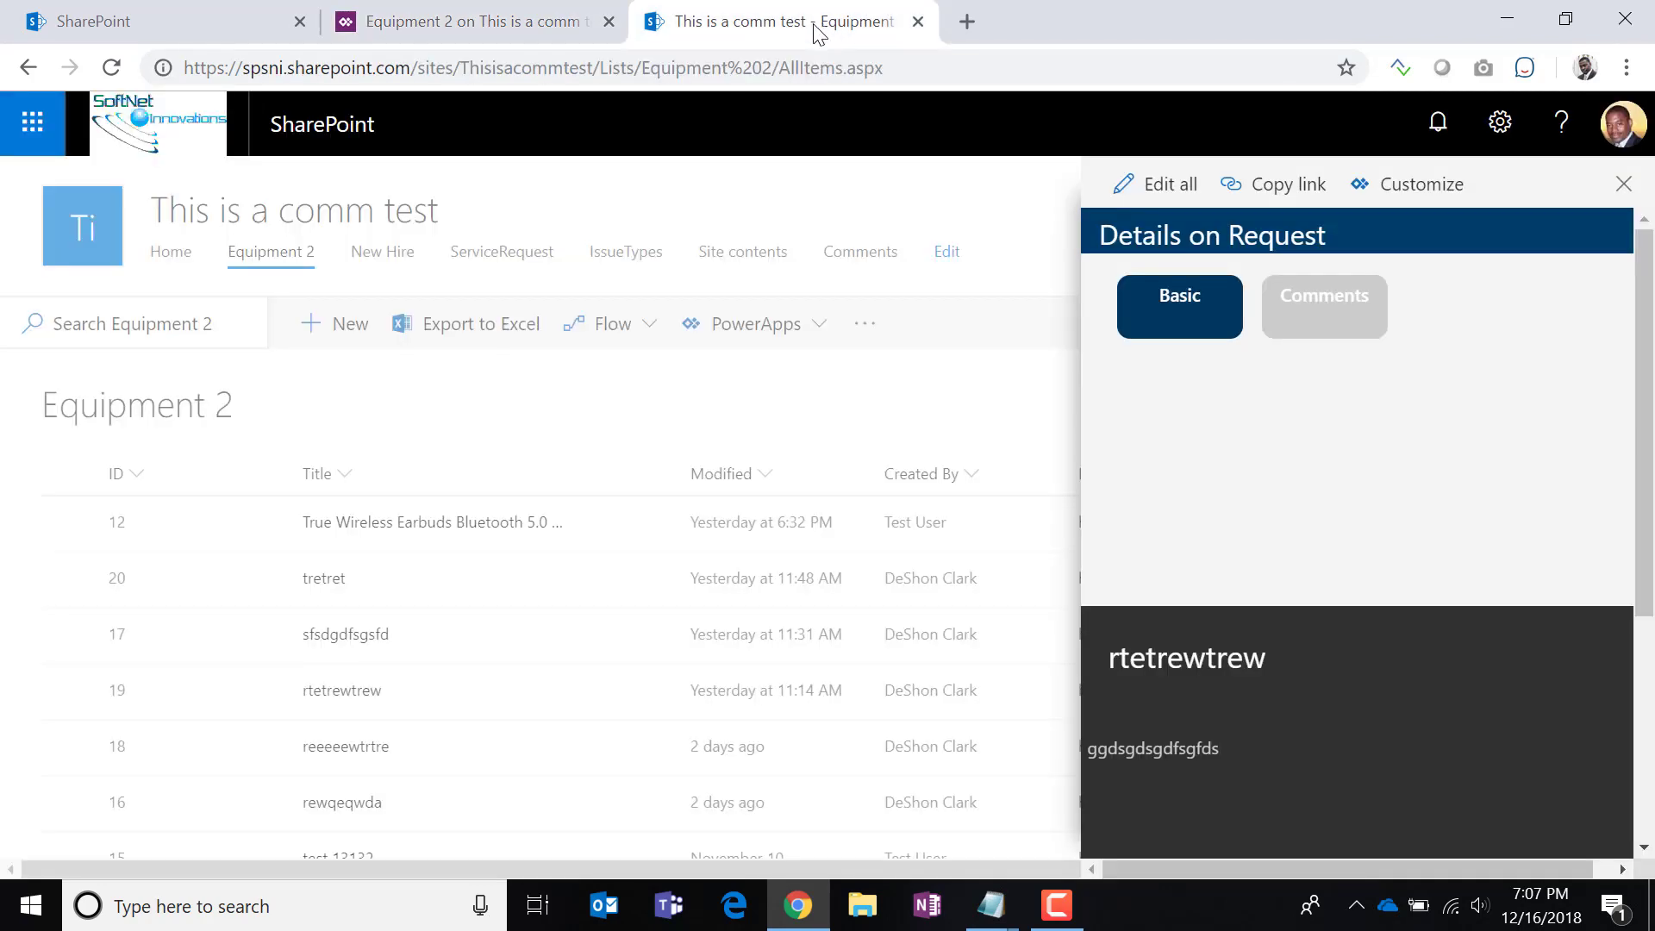
Reload the Equipment 2 list and open the earbuds and tretret items' details.
click(104, 77)
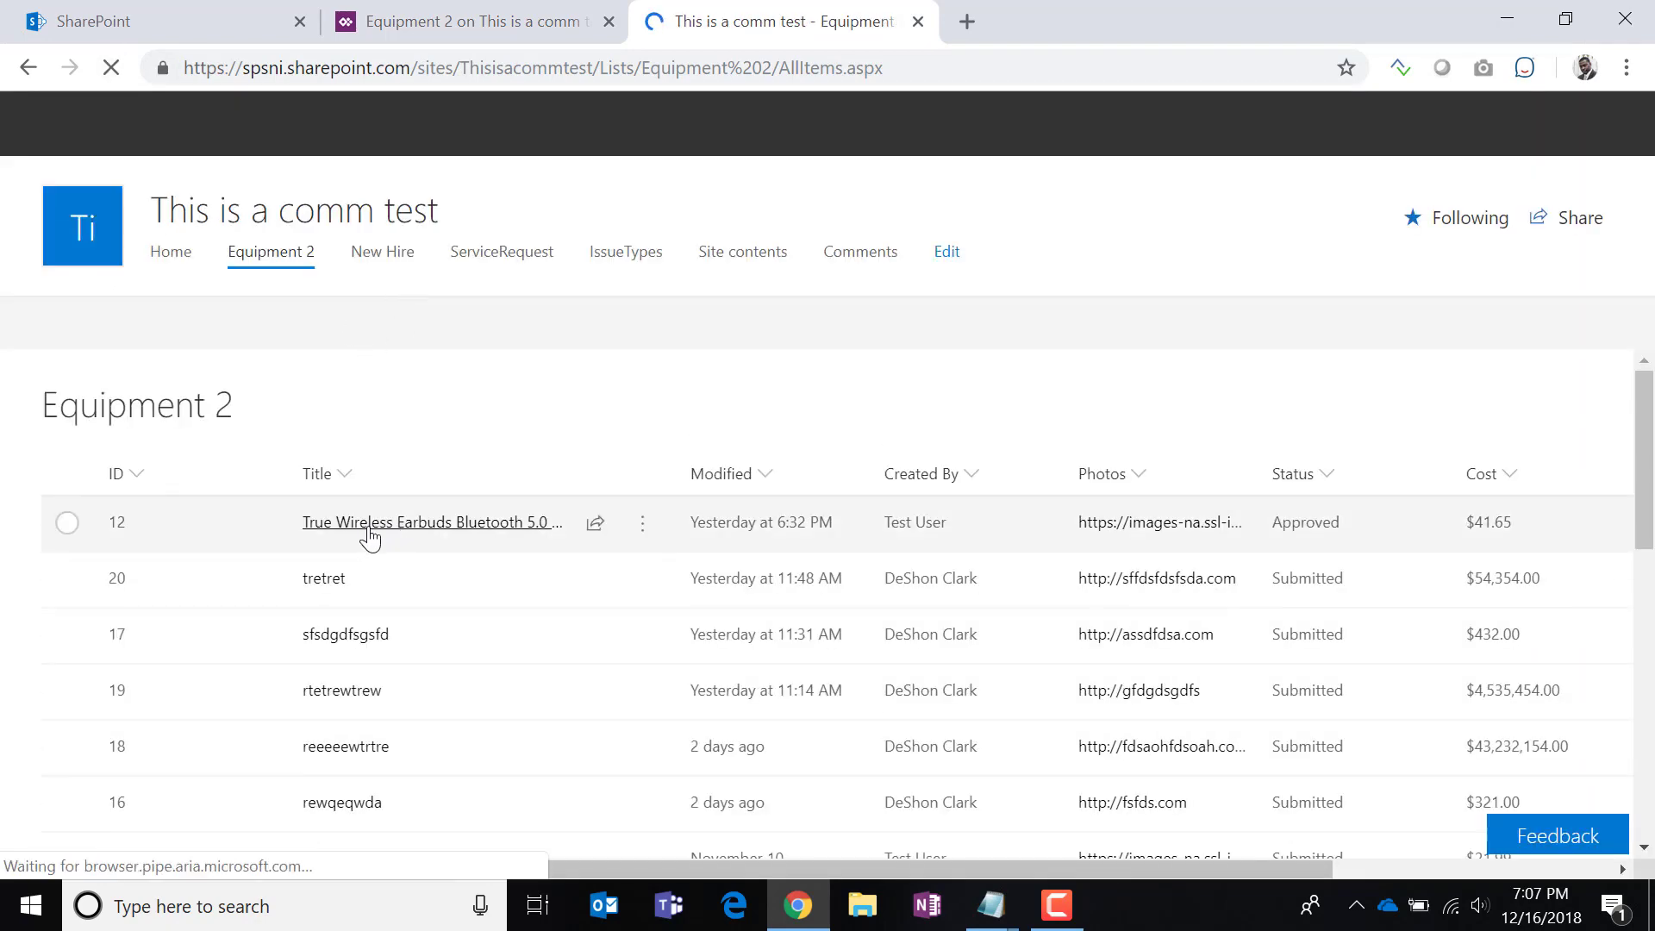
click(369, 534)
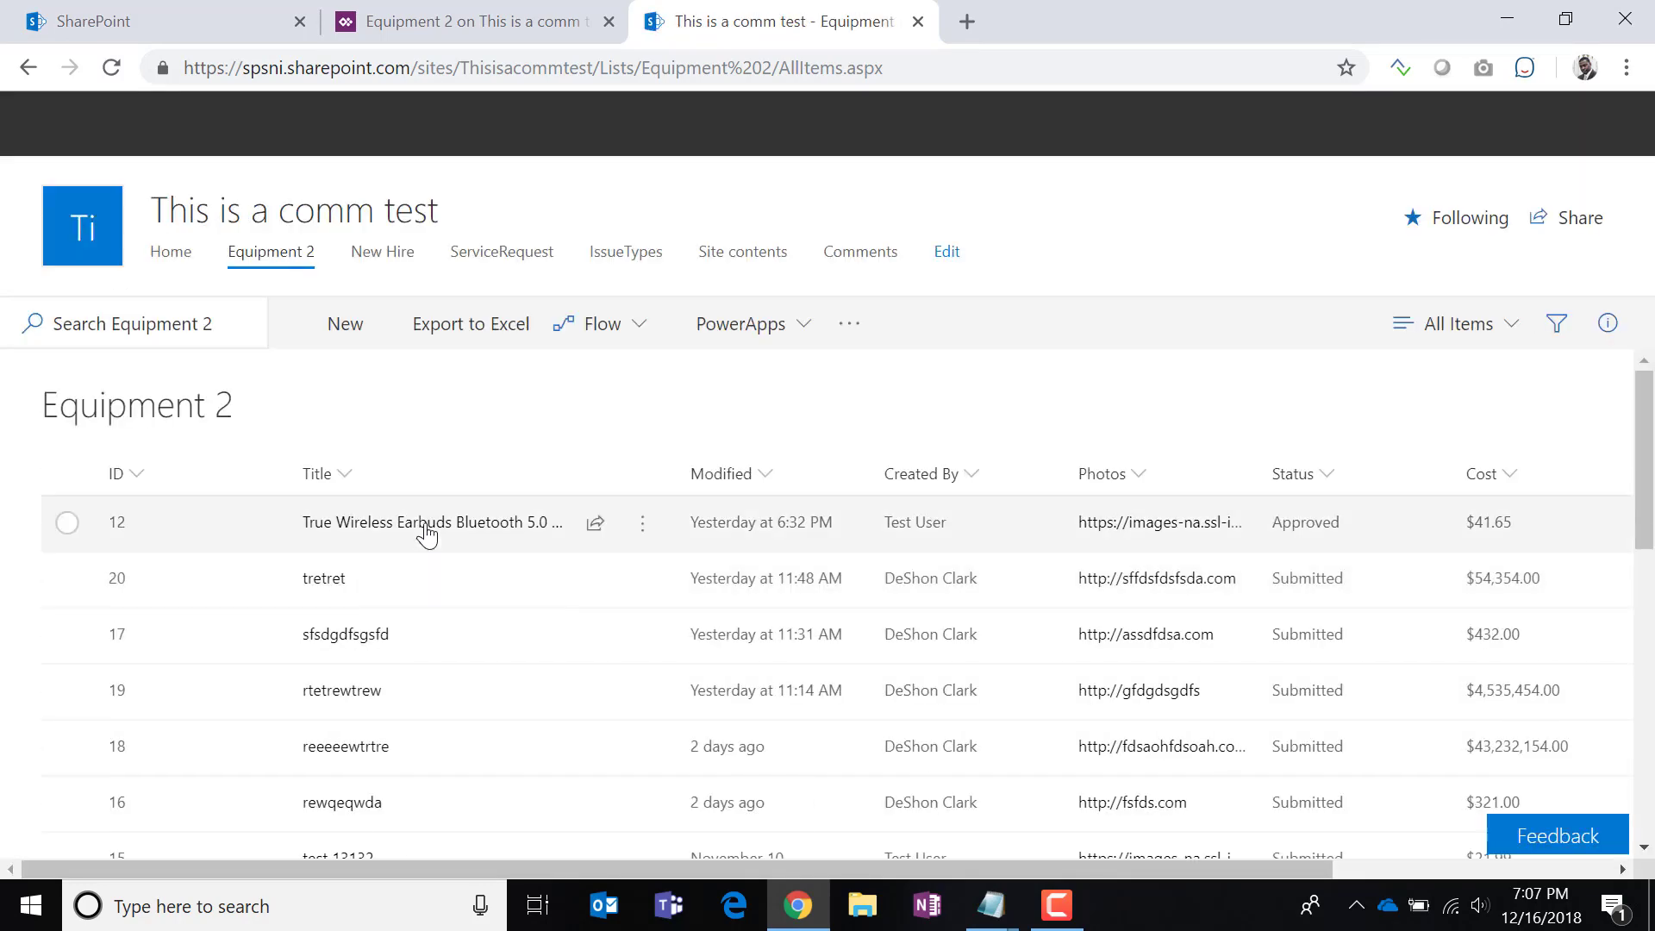
click(423, 533)
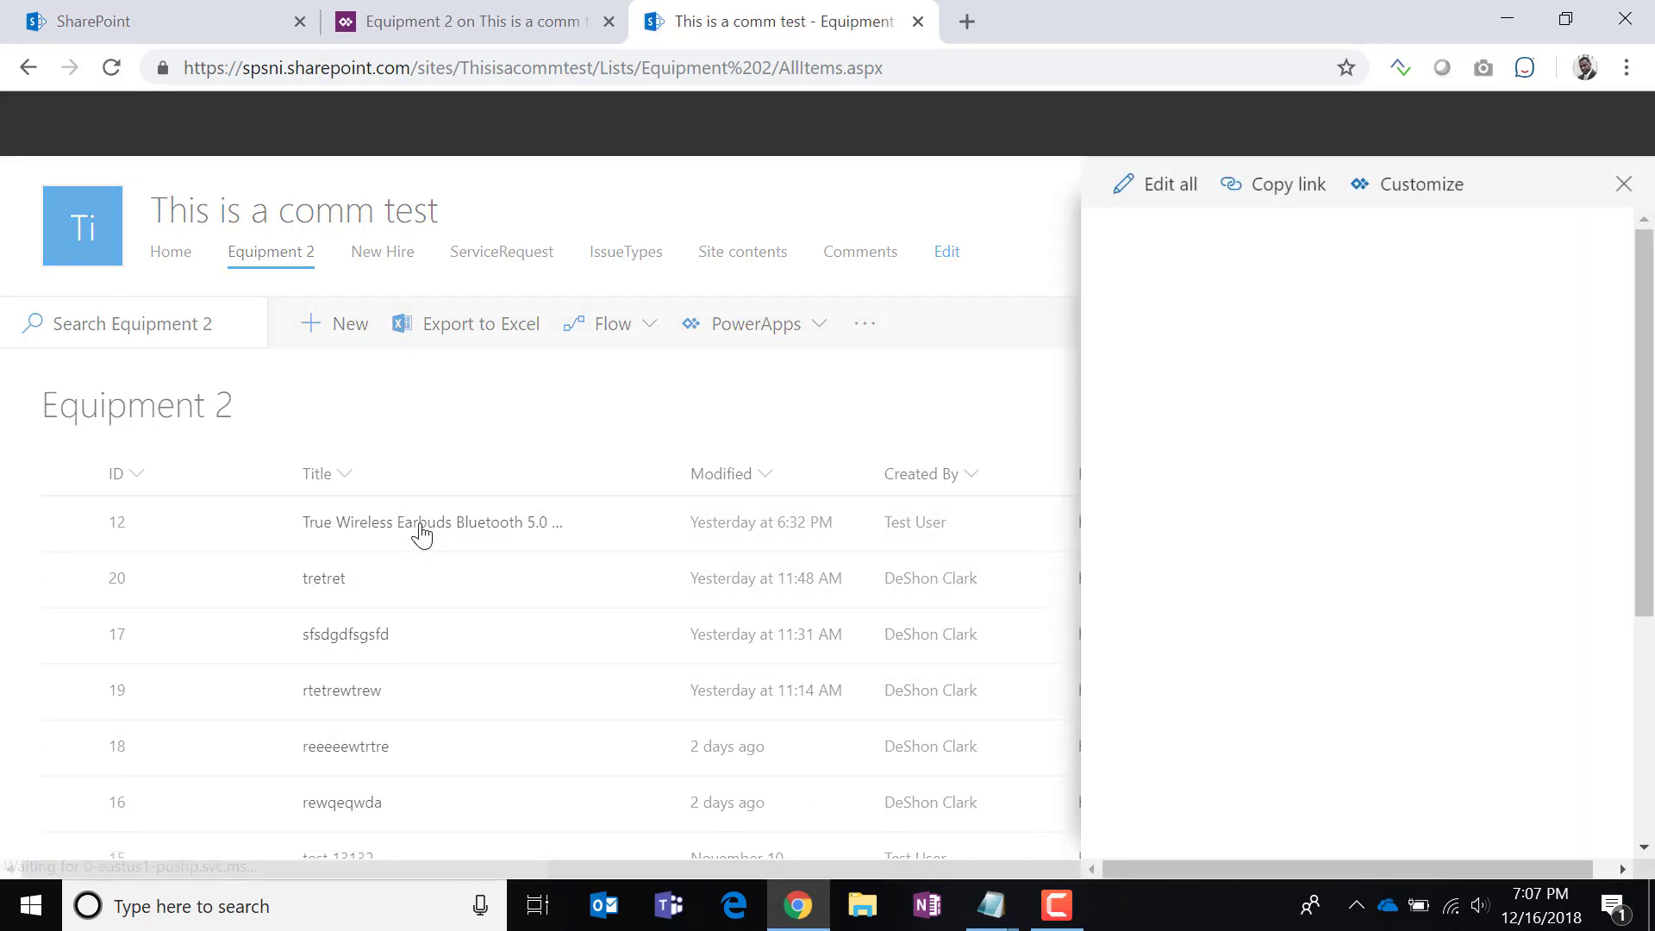
click(322, 583)
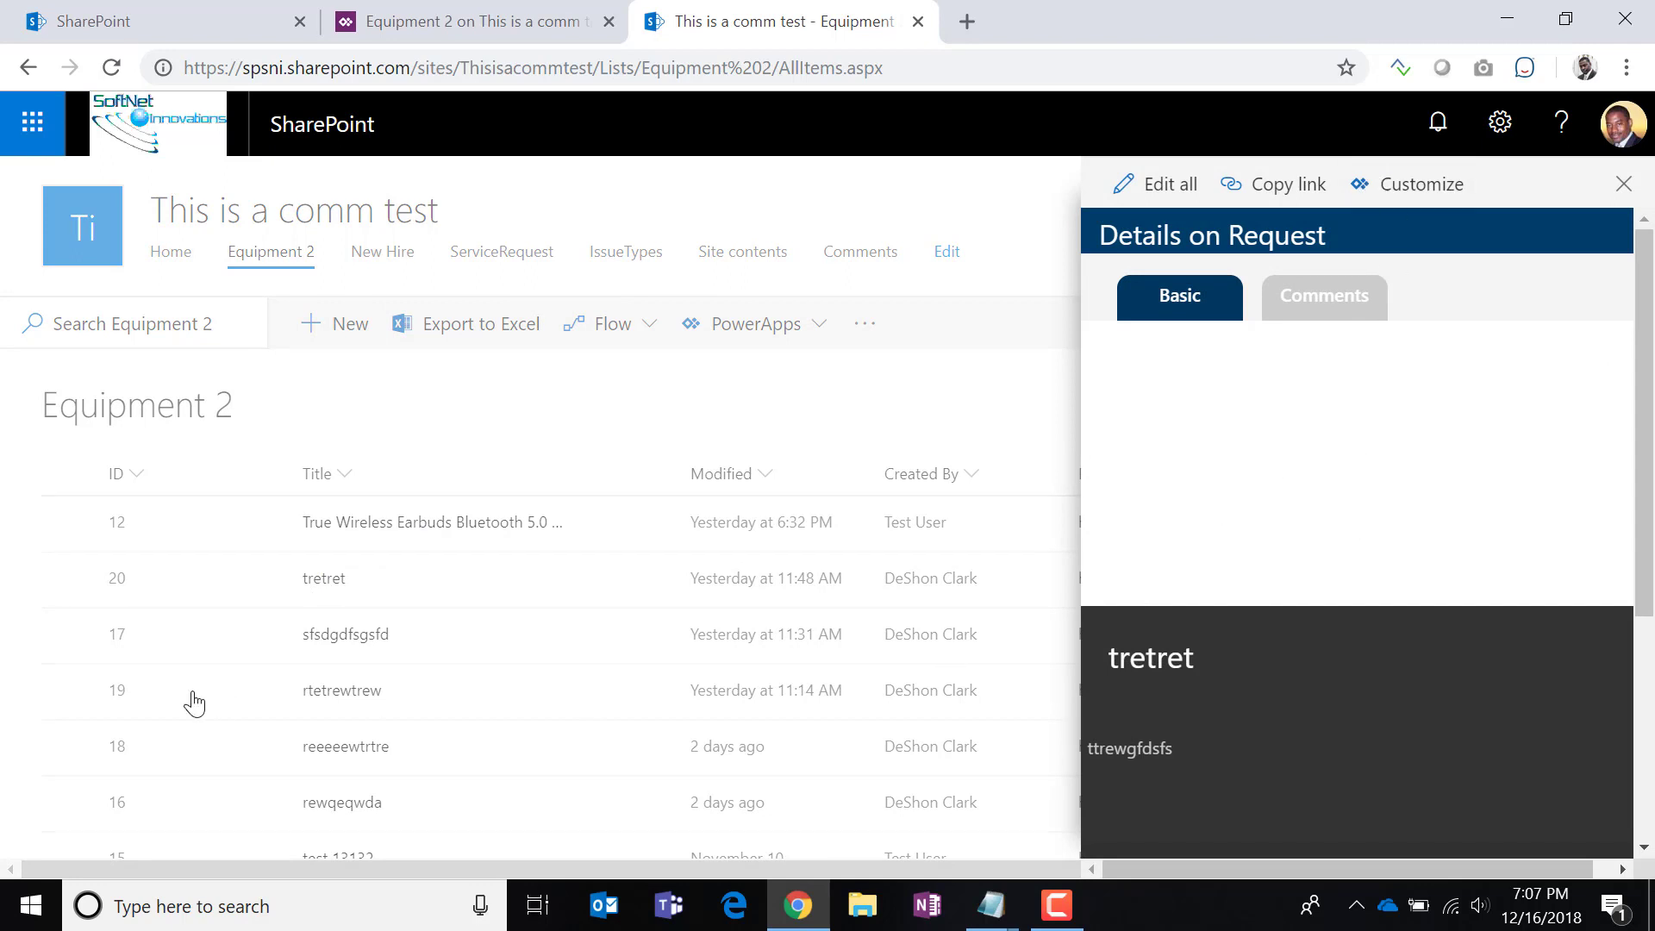
Scroll through the tretret item's comments on the form's Comments tab.
click(1304, 310)
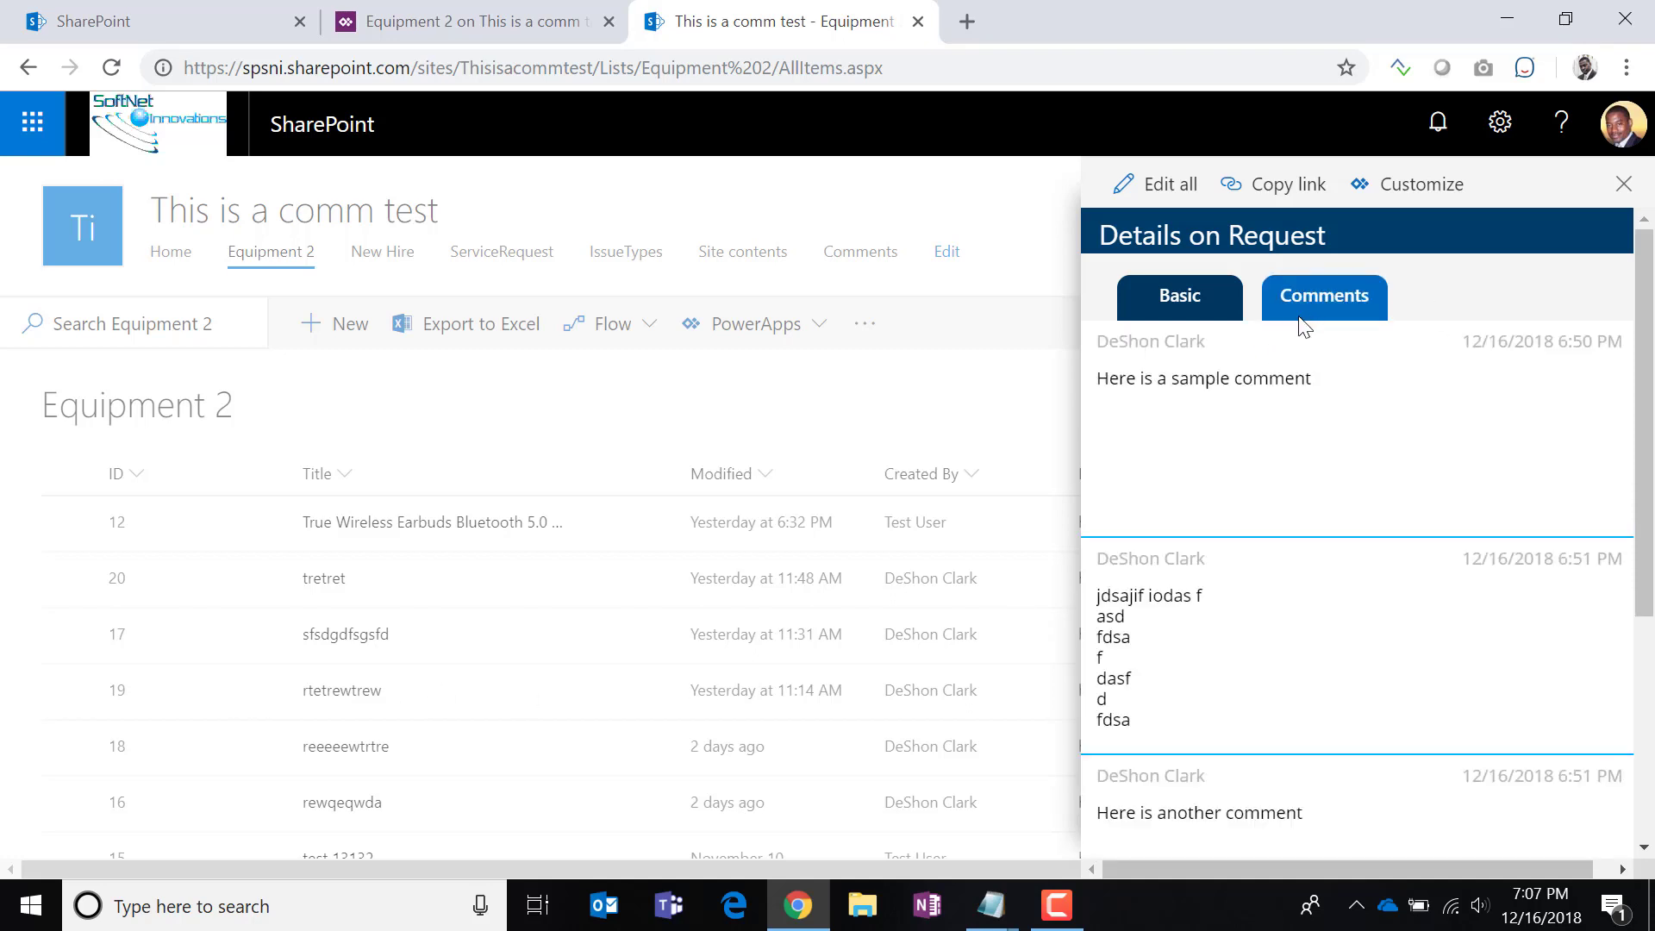
scroll(1262, 558, down, 2)
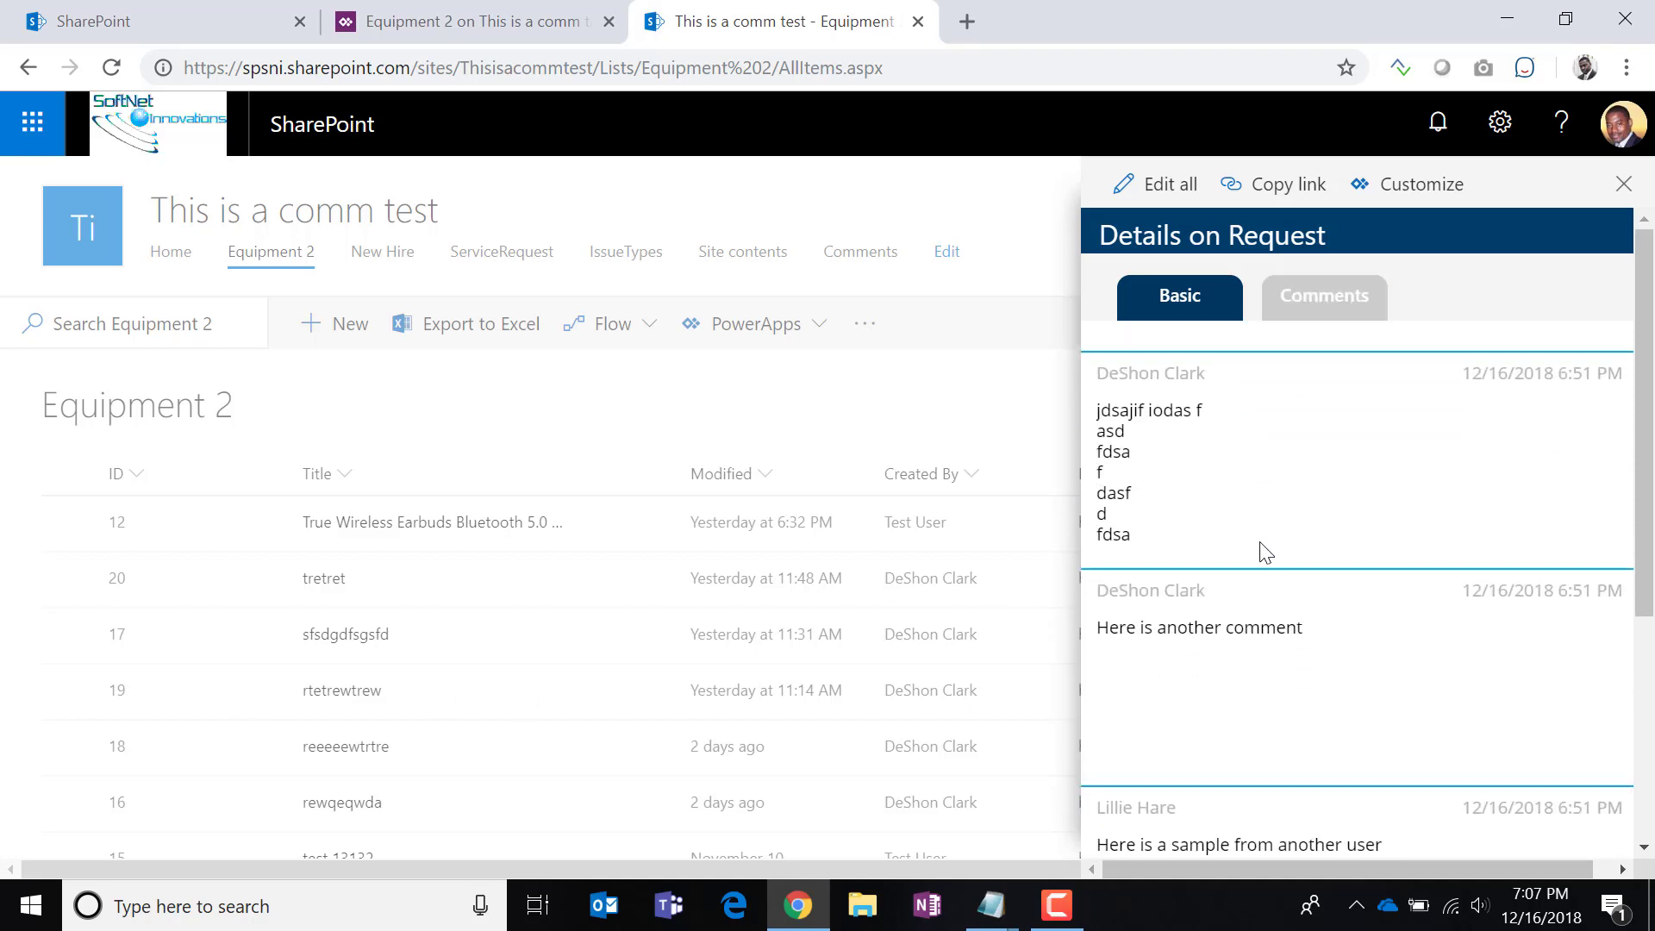
scroll(1262, 562, up, 2)
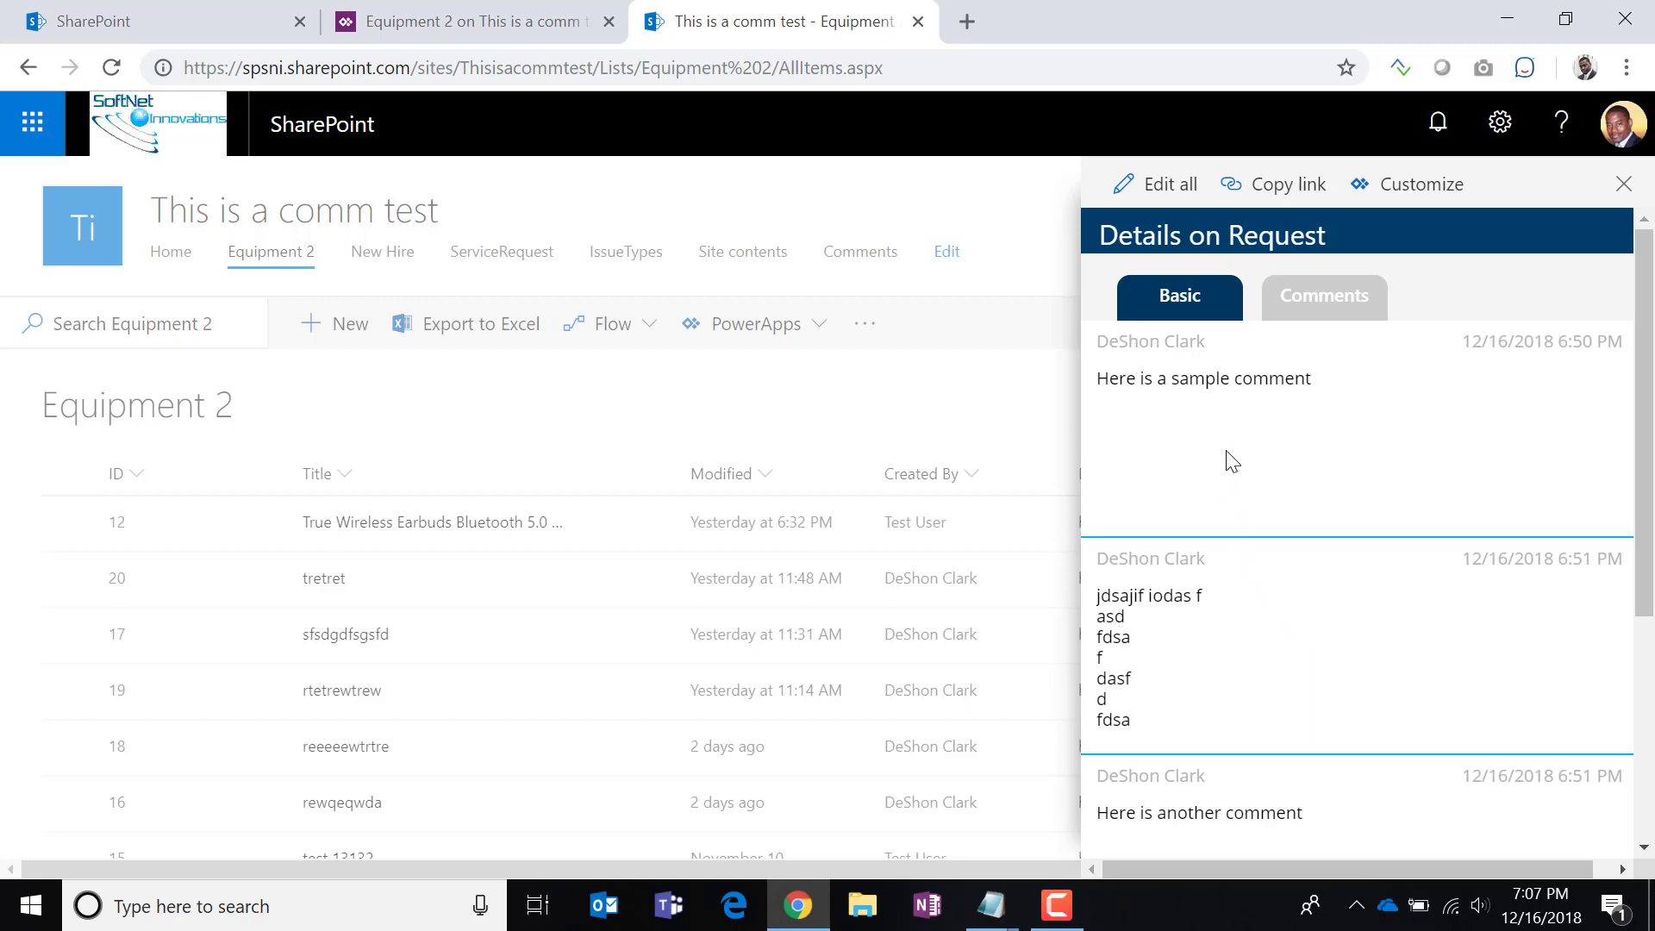
scroll(1231, 465, down, 2)
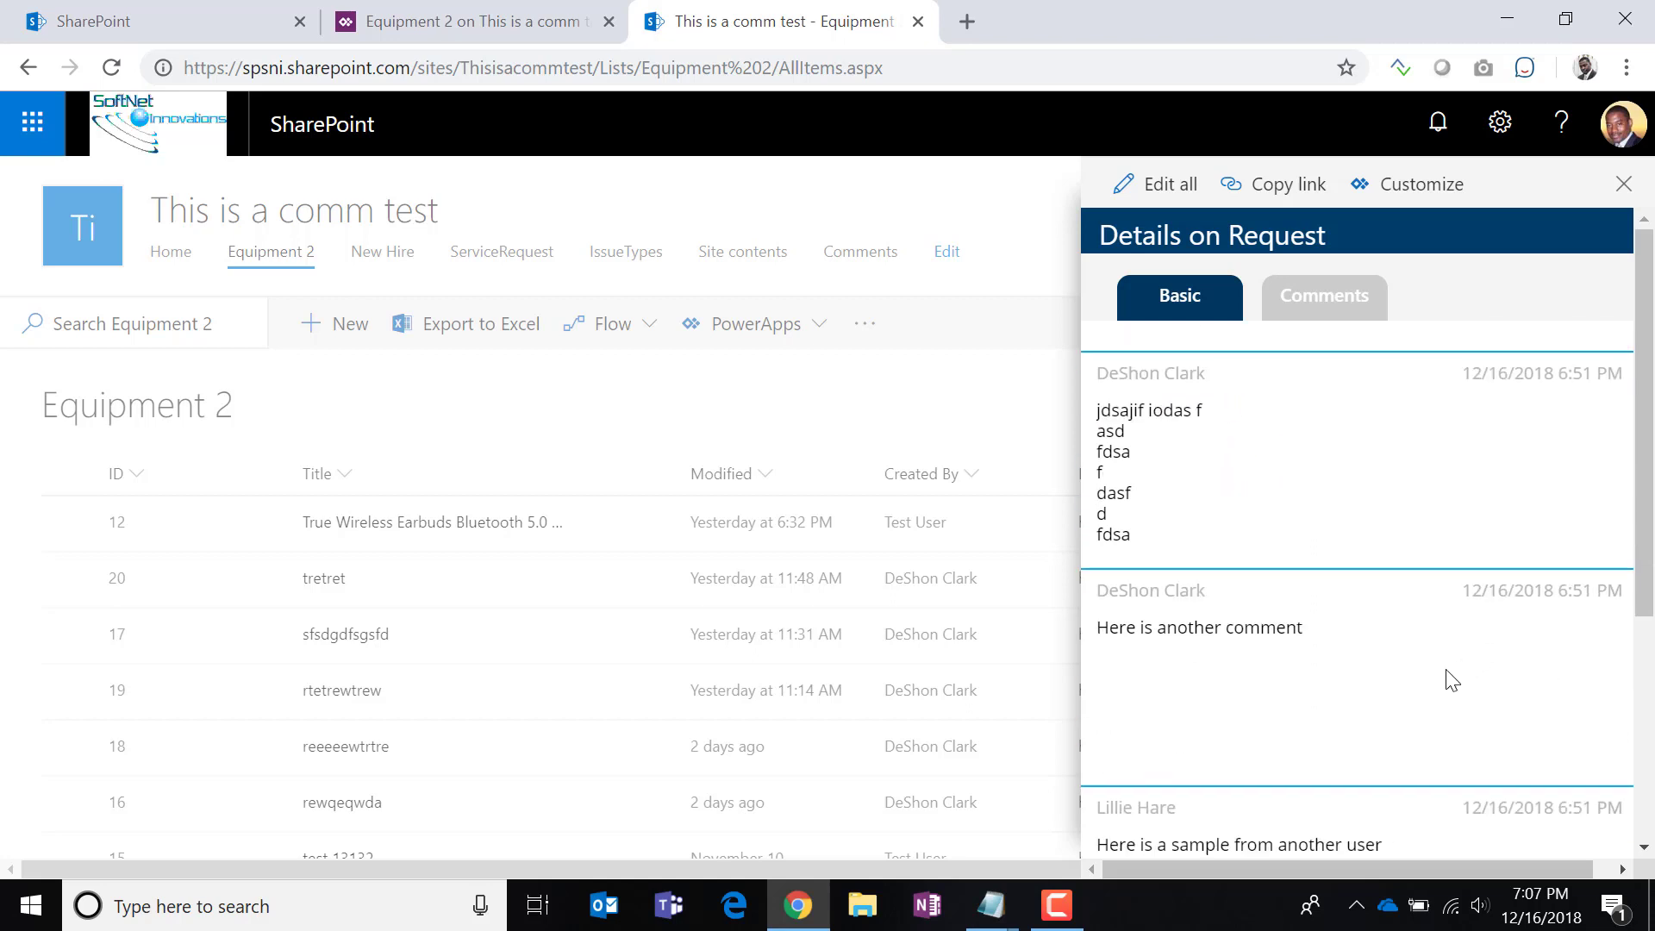
drag(1636, 579, 1640, 470)
scroll(1420, 610, down, 4)
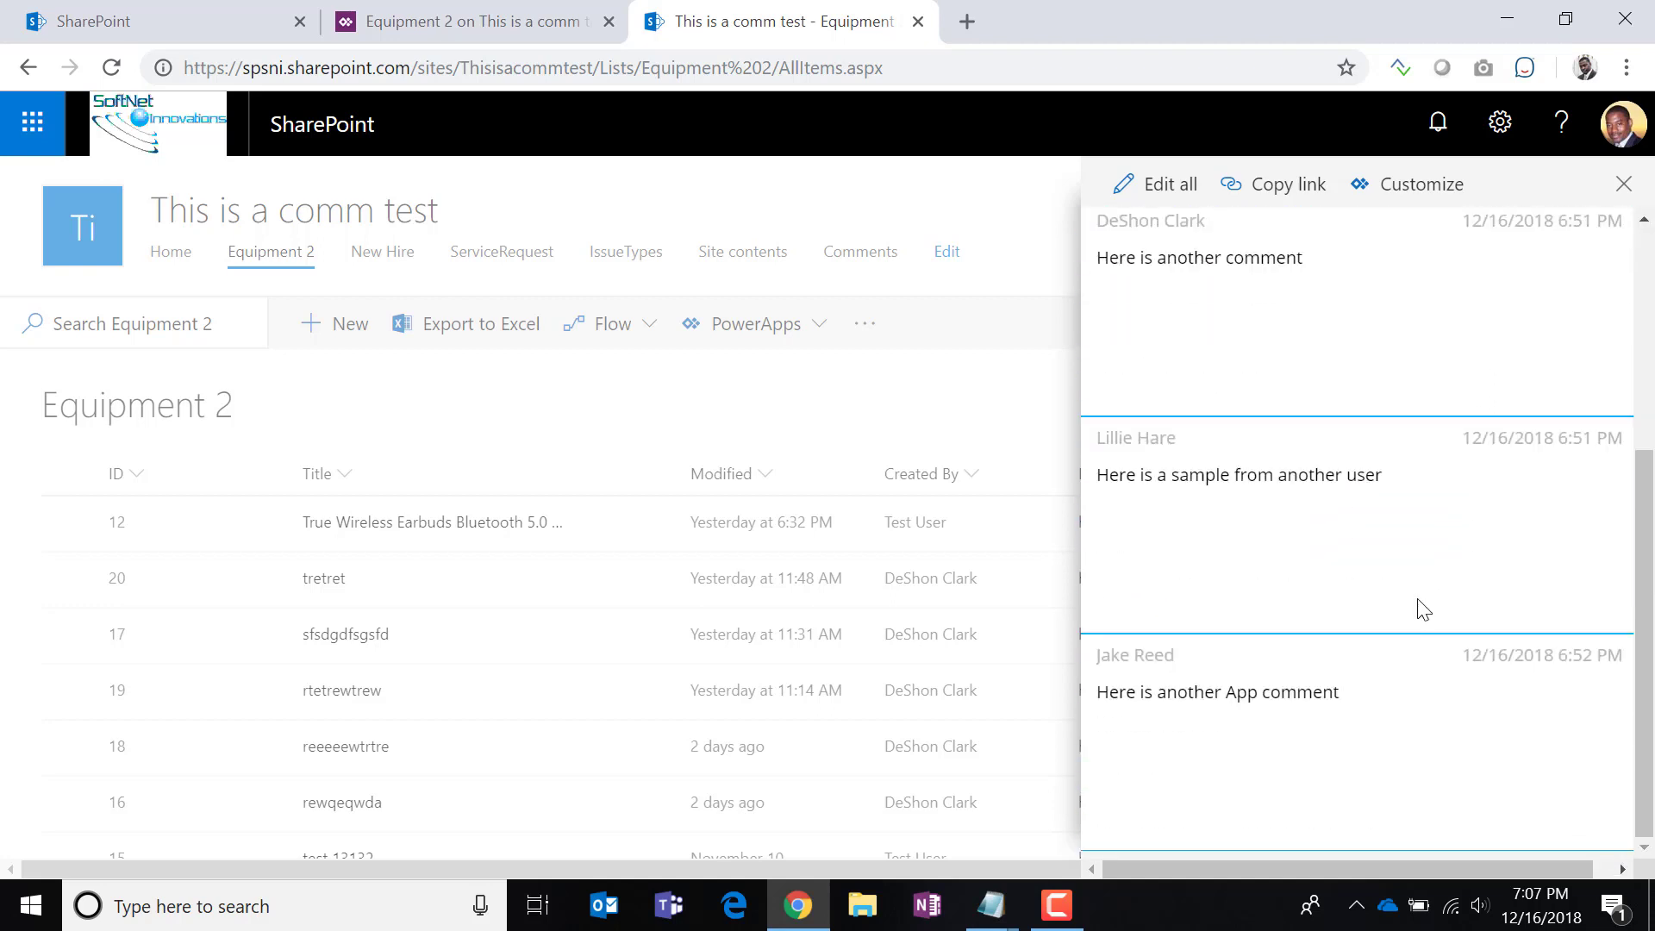
scroll(1424, 612, up, 4)
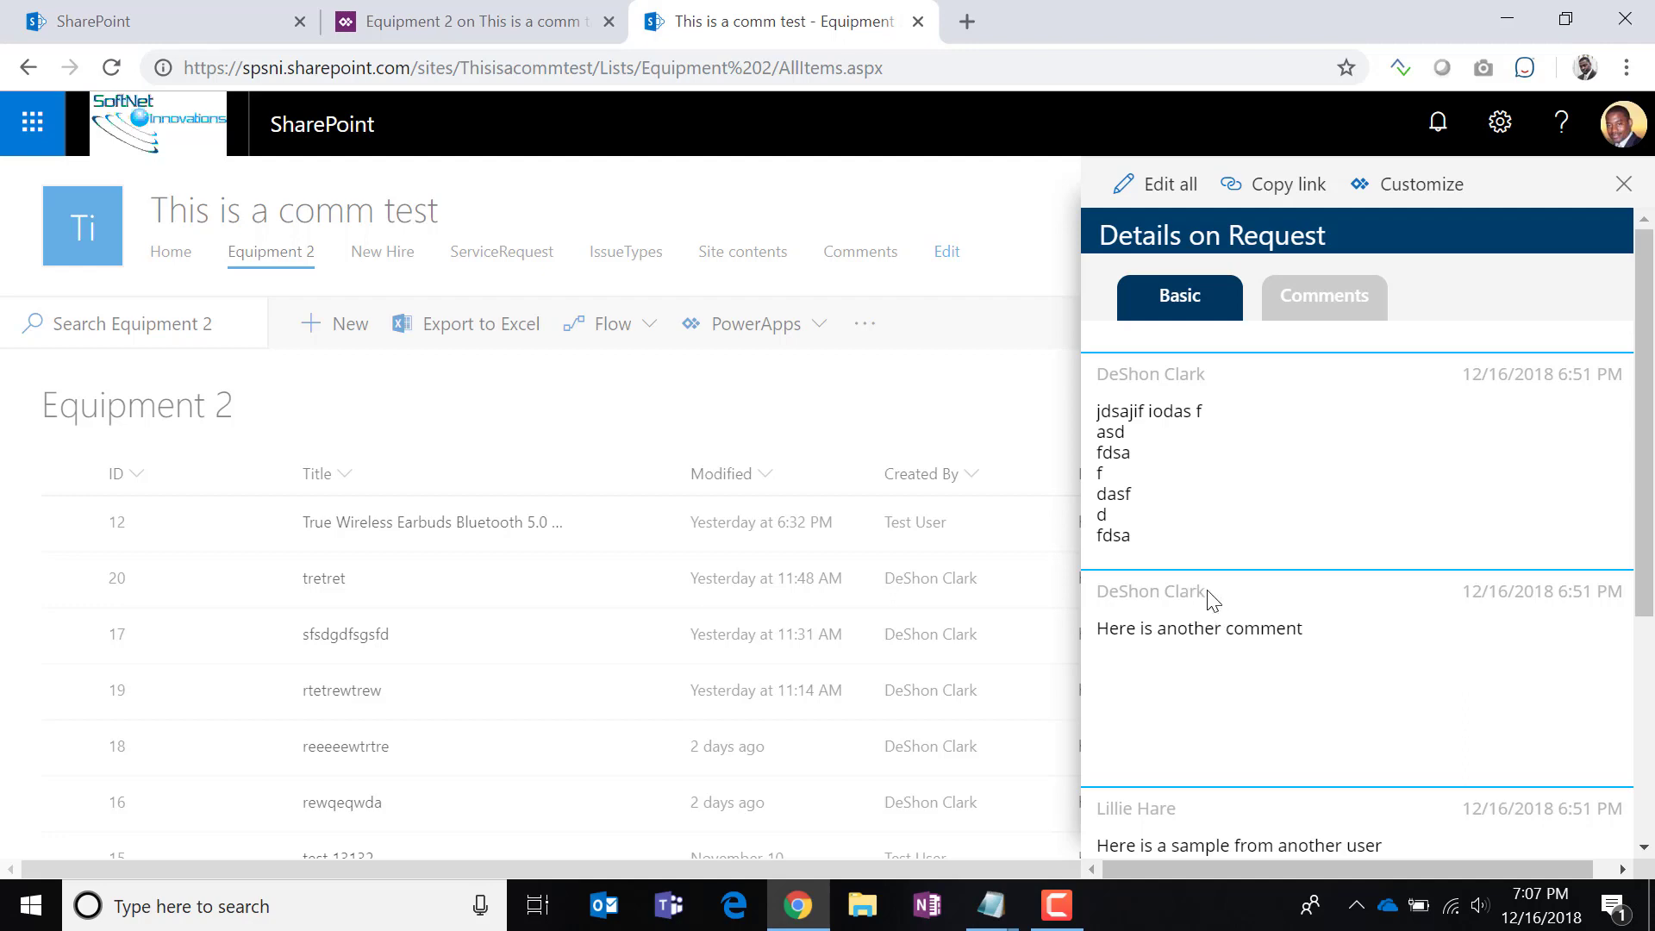
click(422, 23)
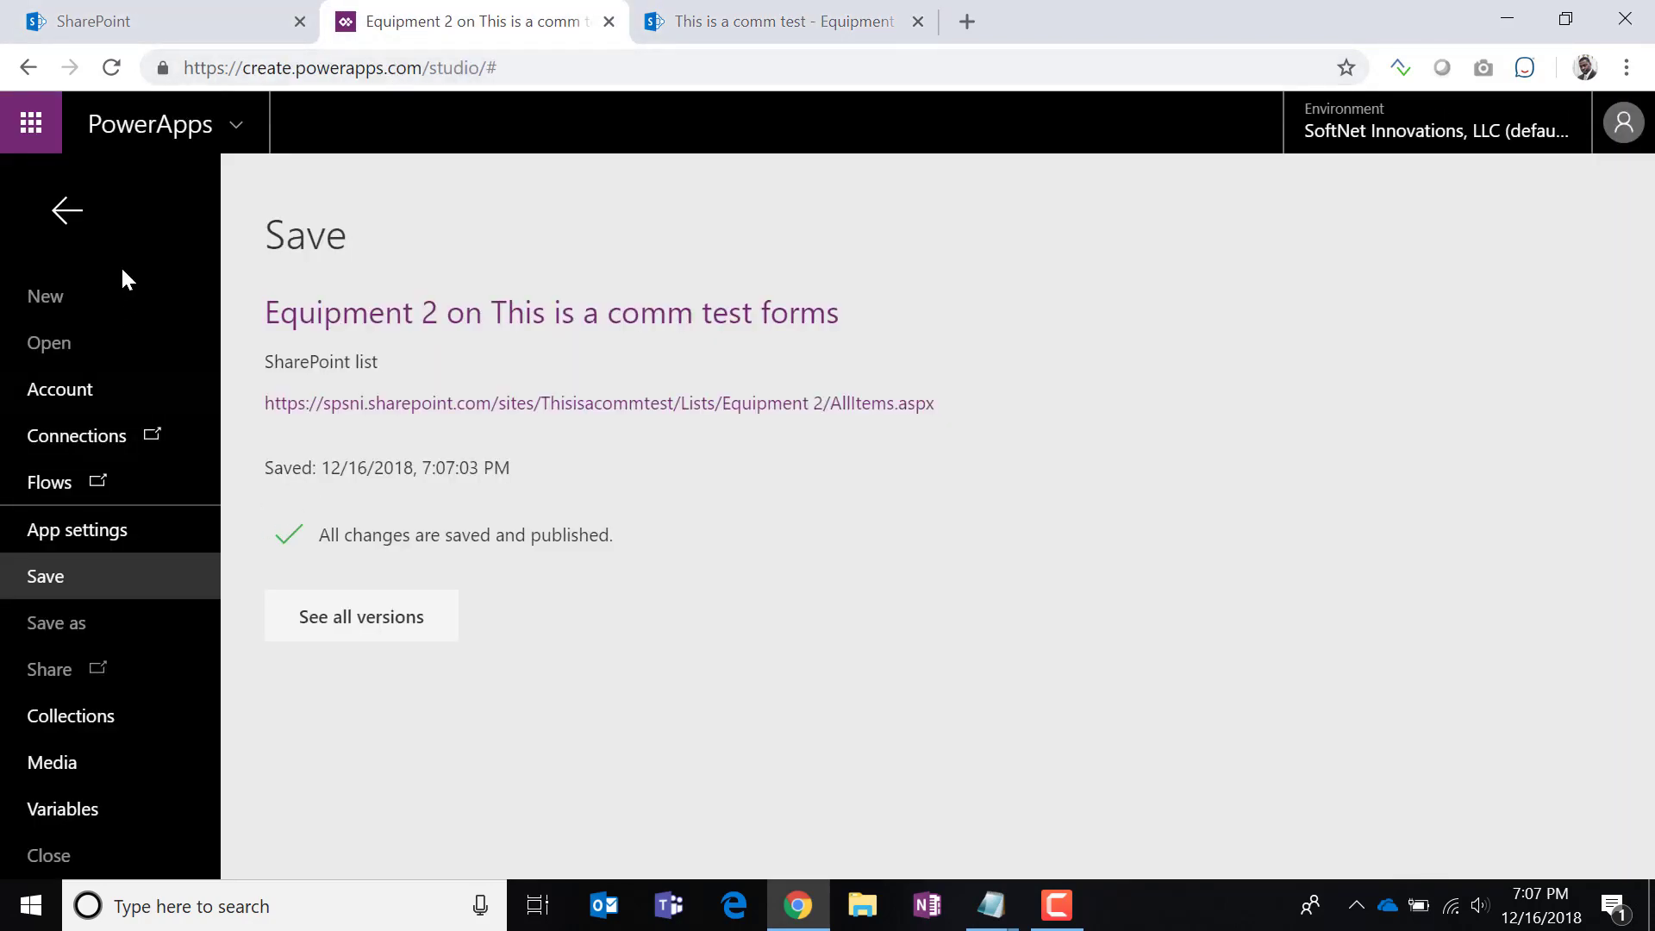
Select the Gallery1 comments gallery and choose its Items property.
click(66, 212)
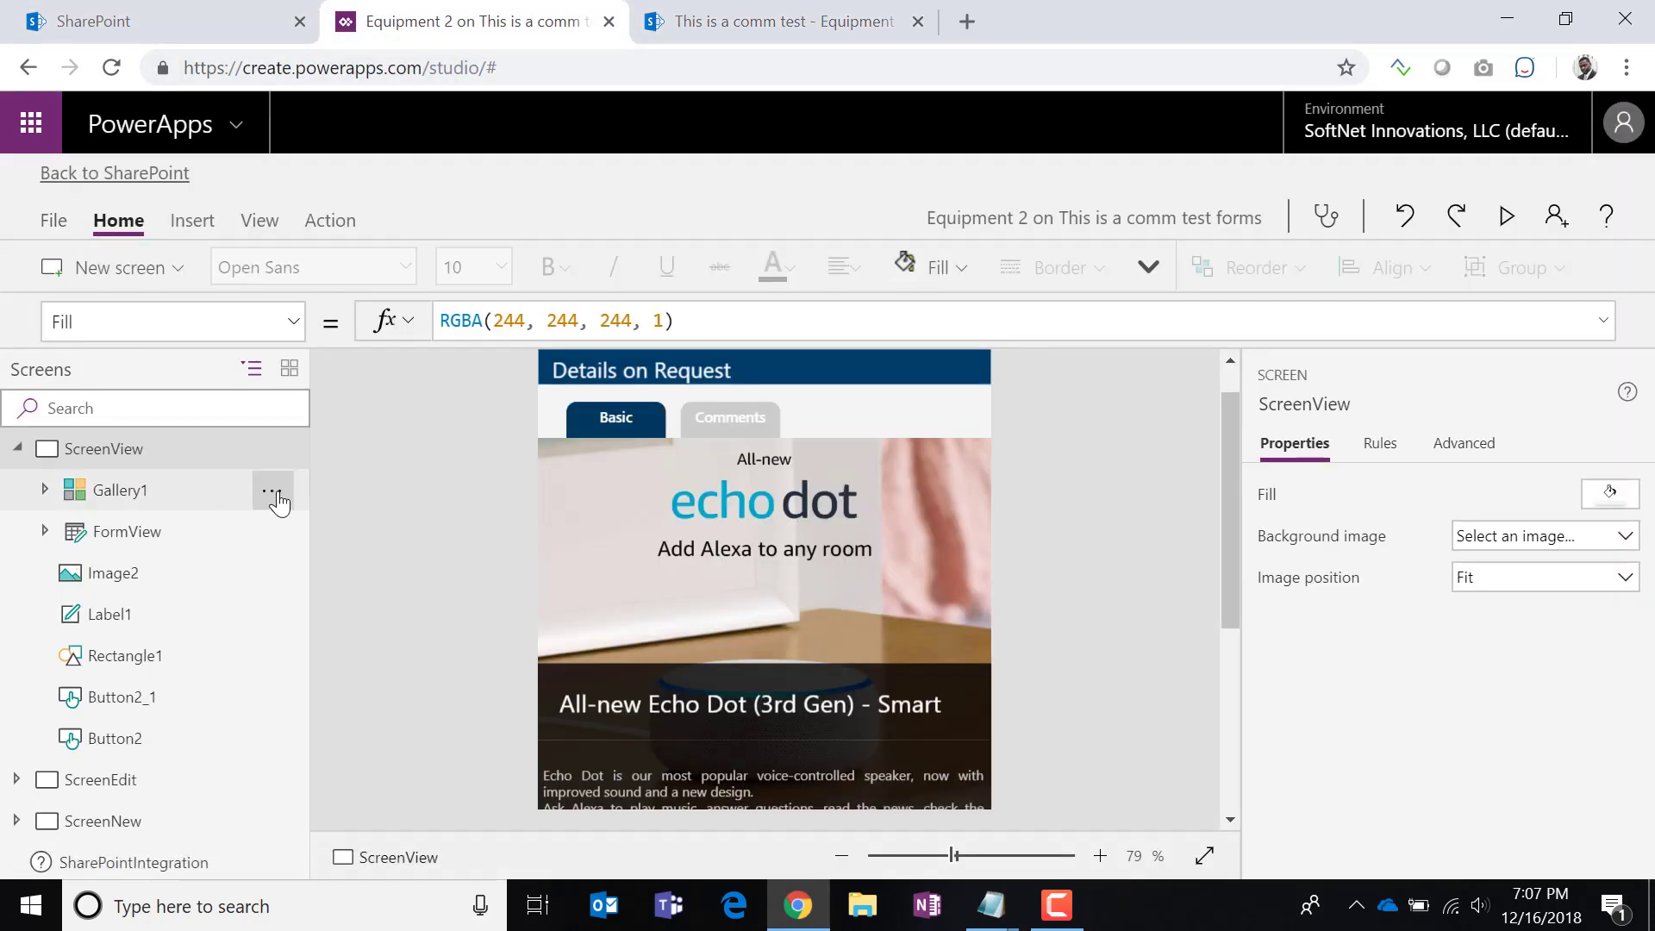
click(131, 506)
click(293, 332)
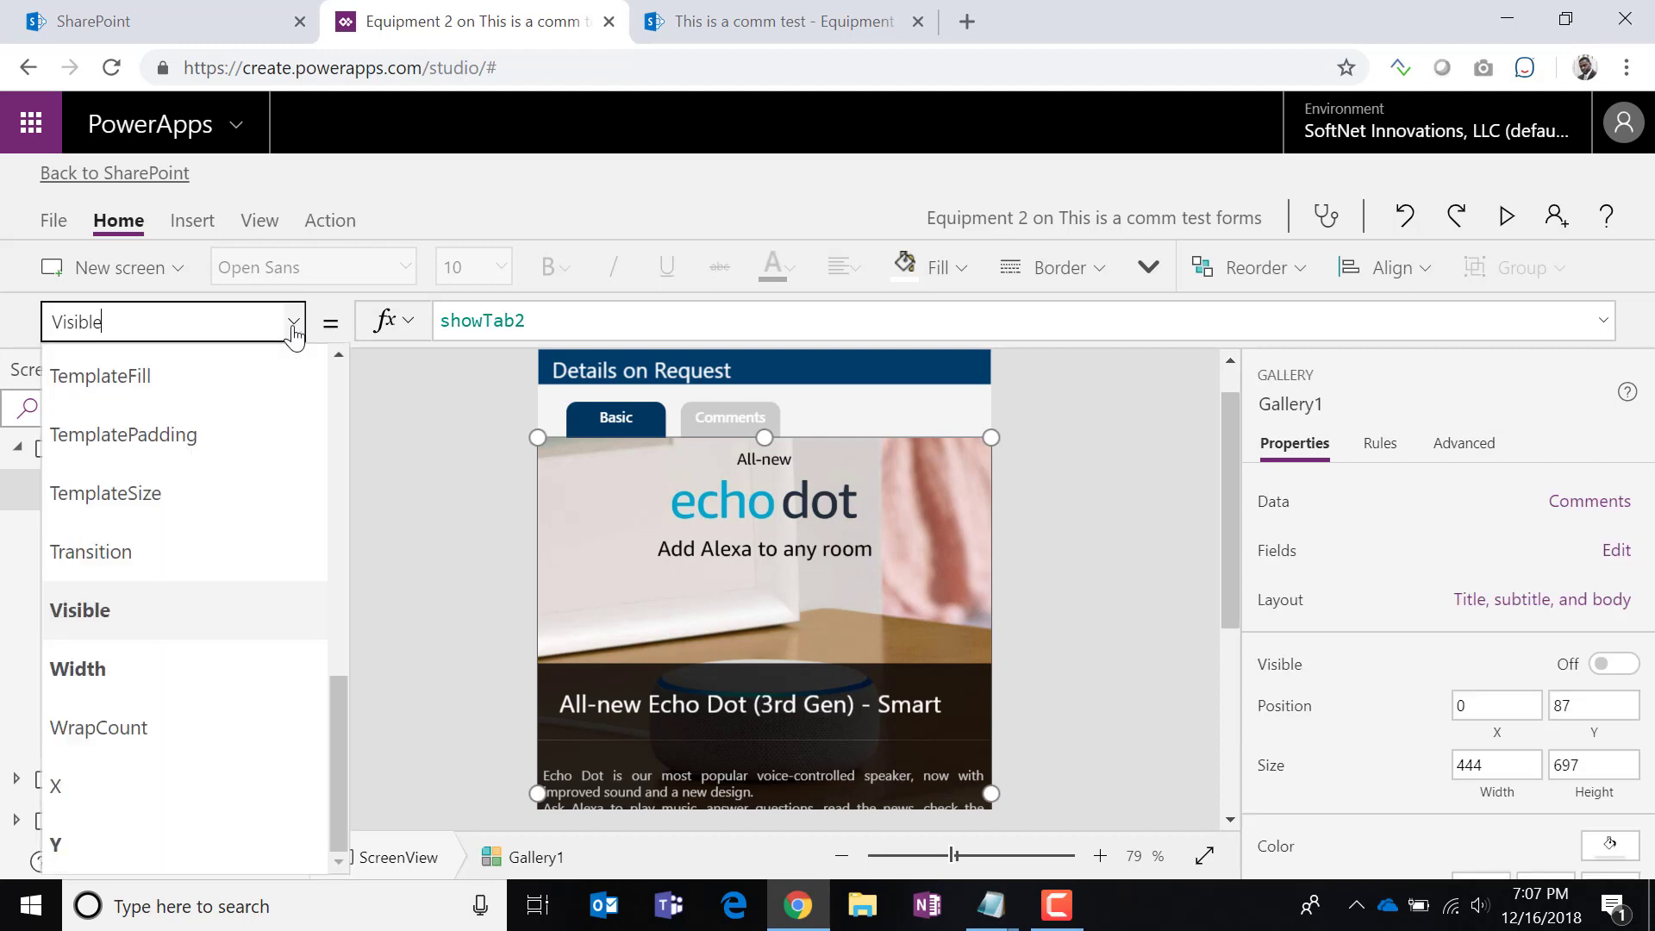
drag(339, 705, 326, 509)
click(138, 555)
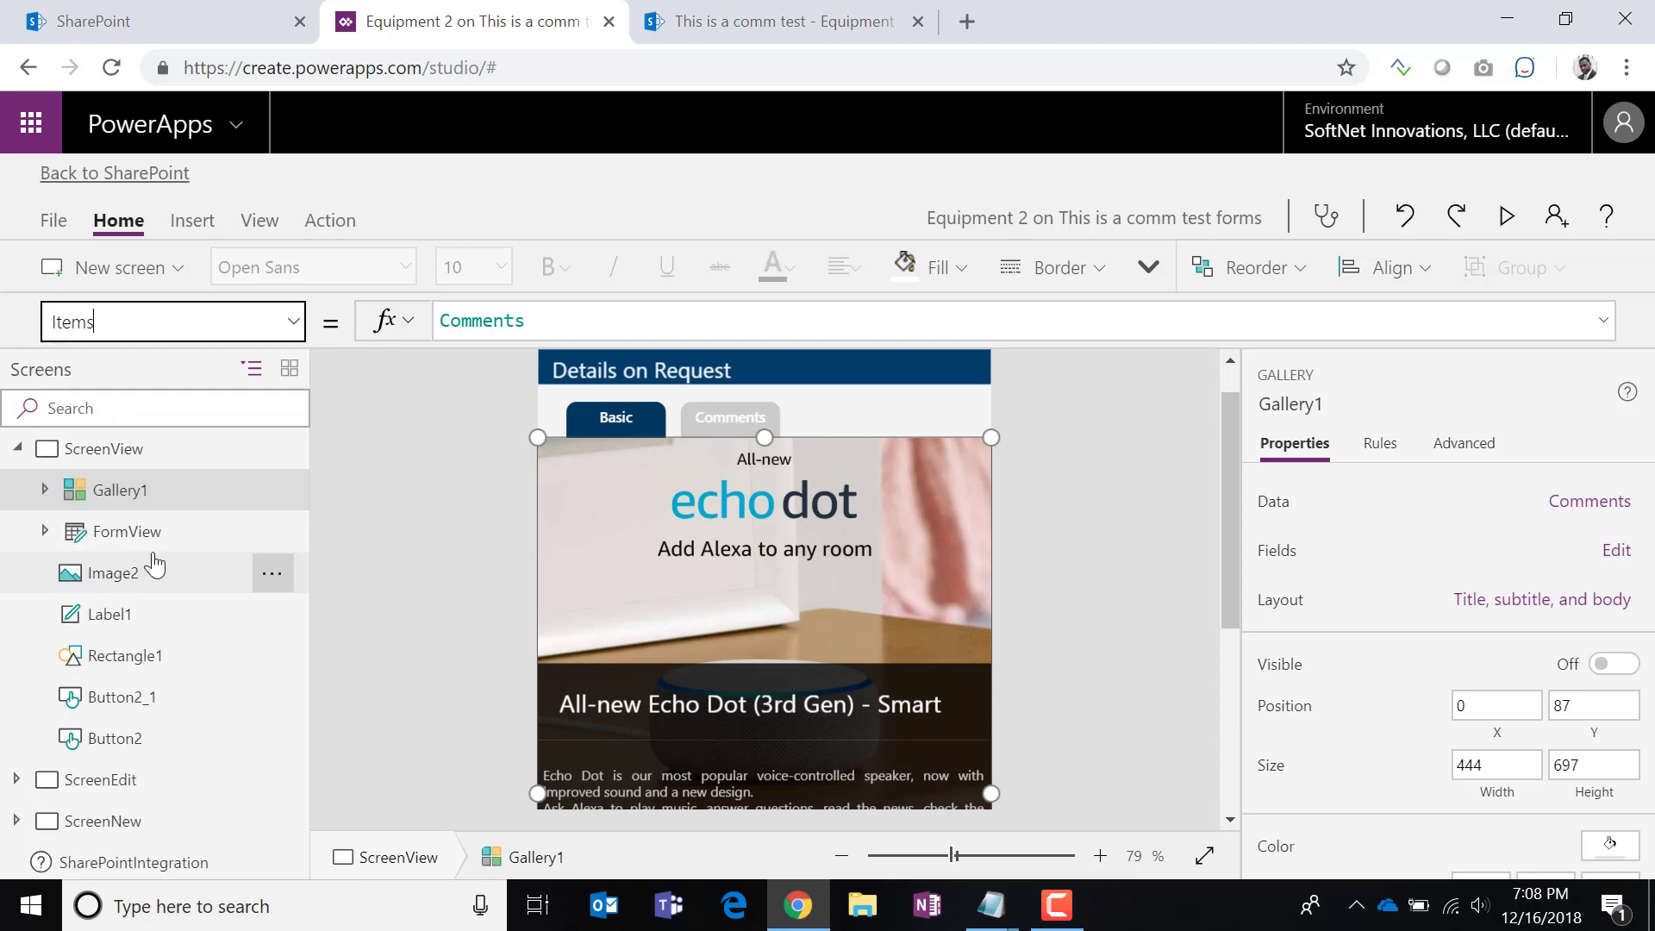
Rewrite the Items formula to begin Filter(Comments,.
click(475, 326)
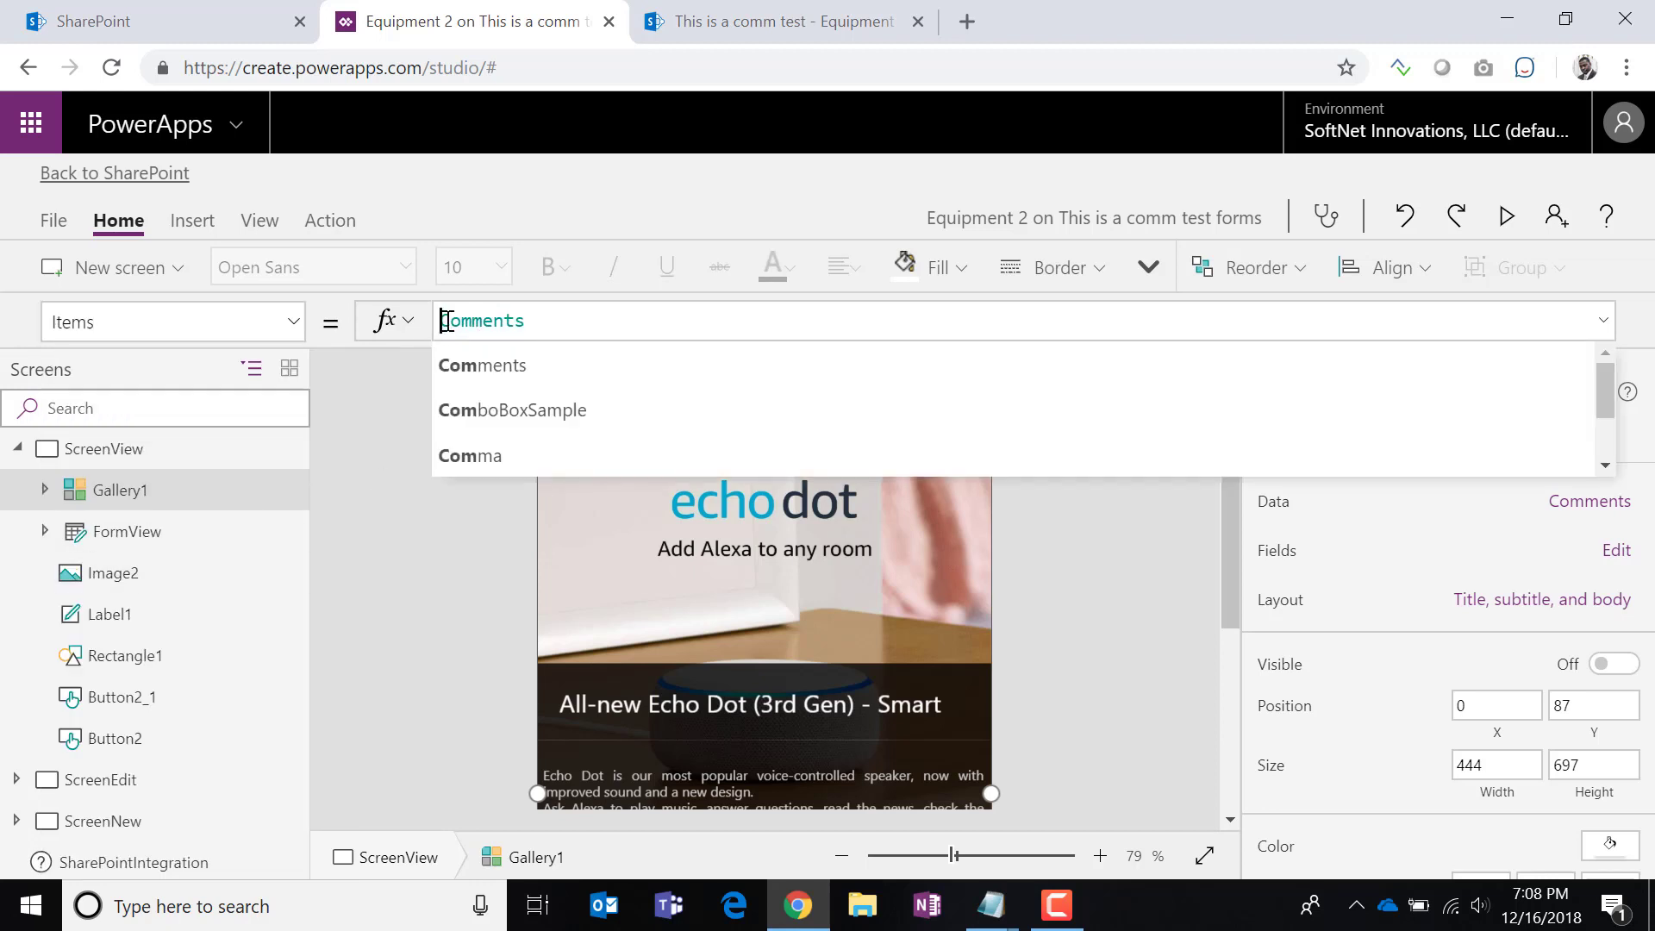
text(Filyert)
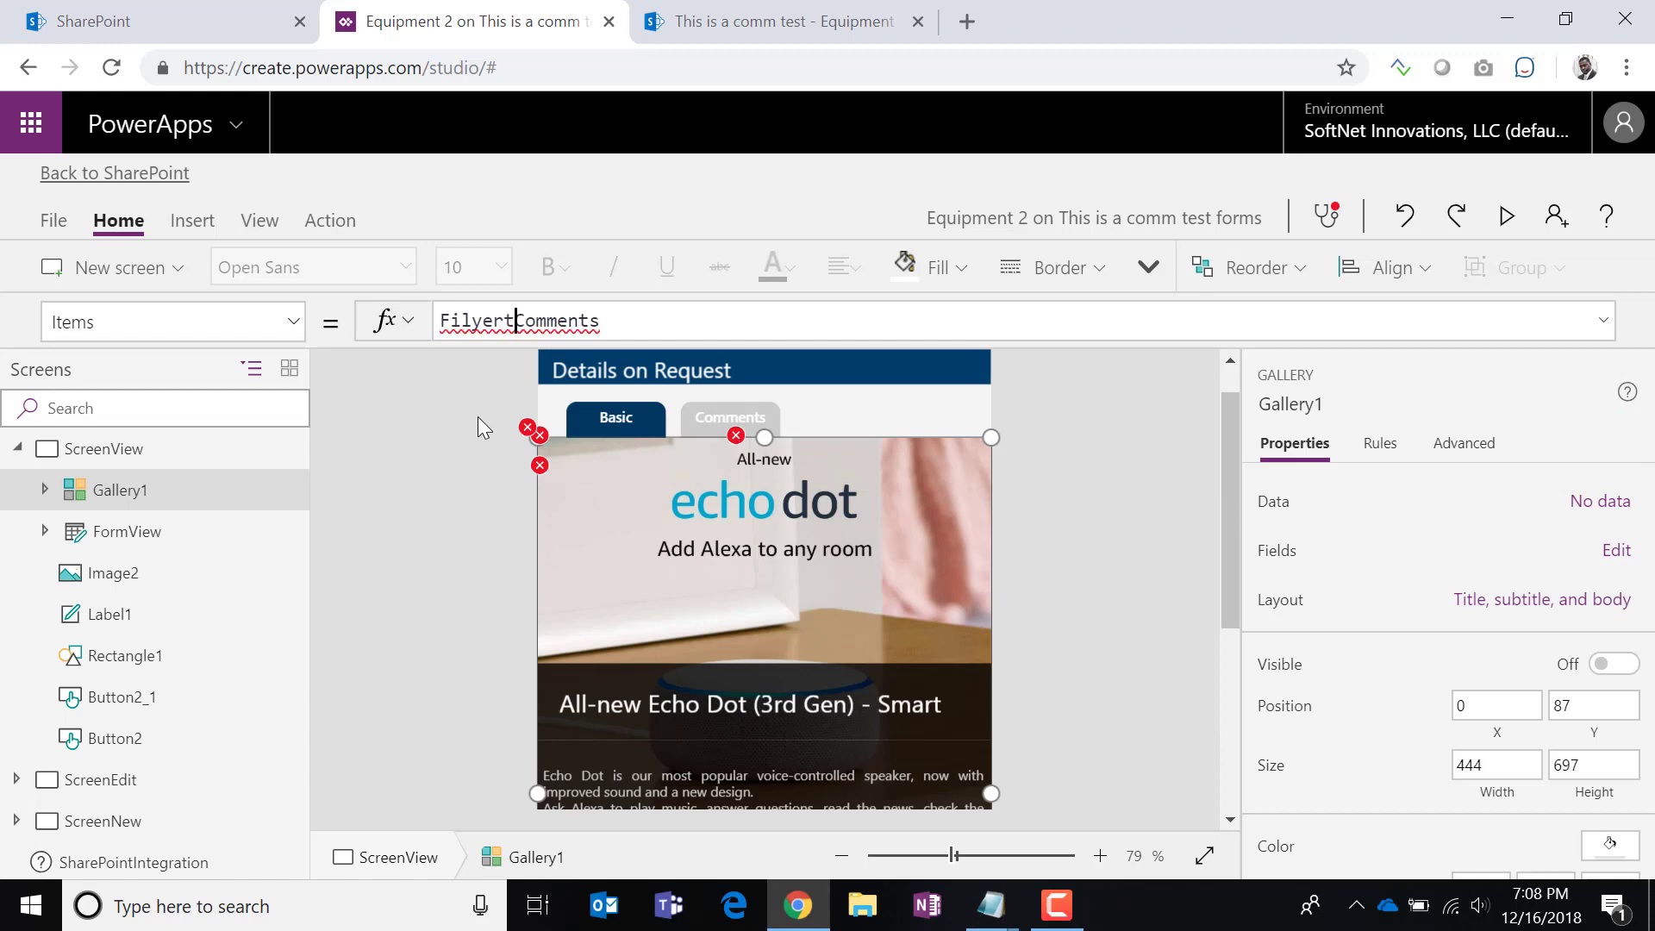
key(BackSpace)
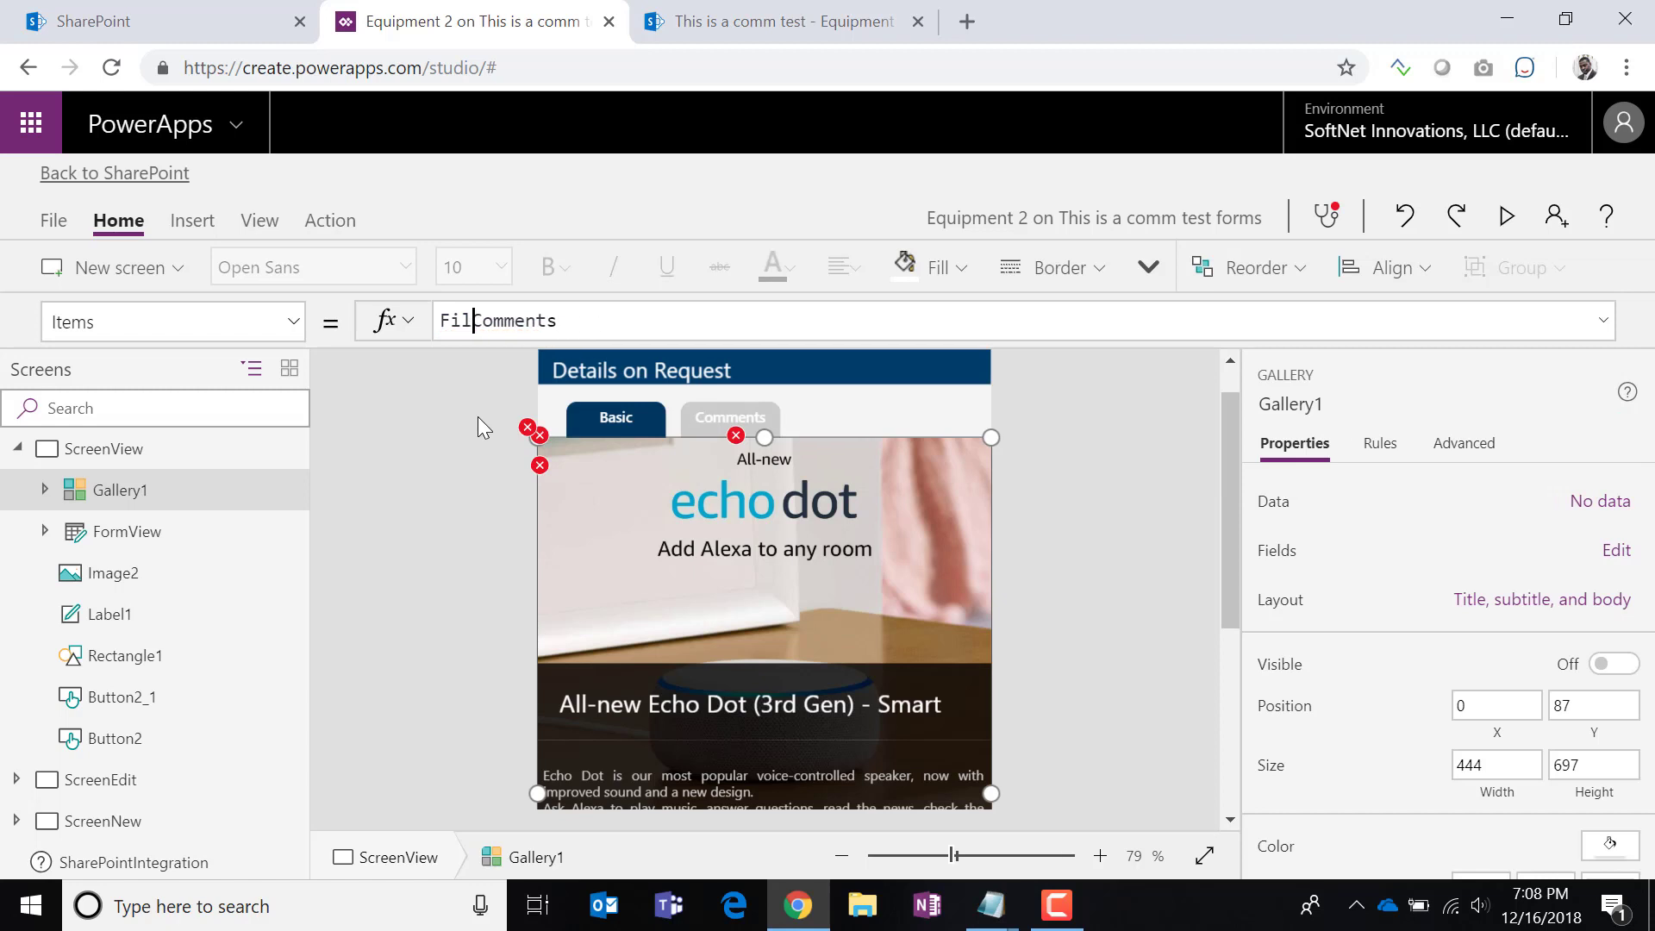
text(ter)
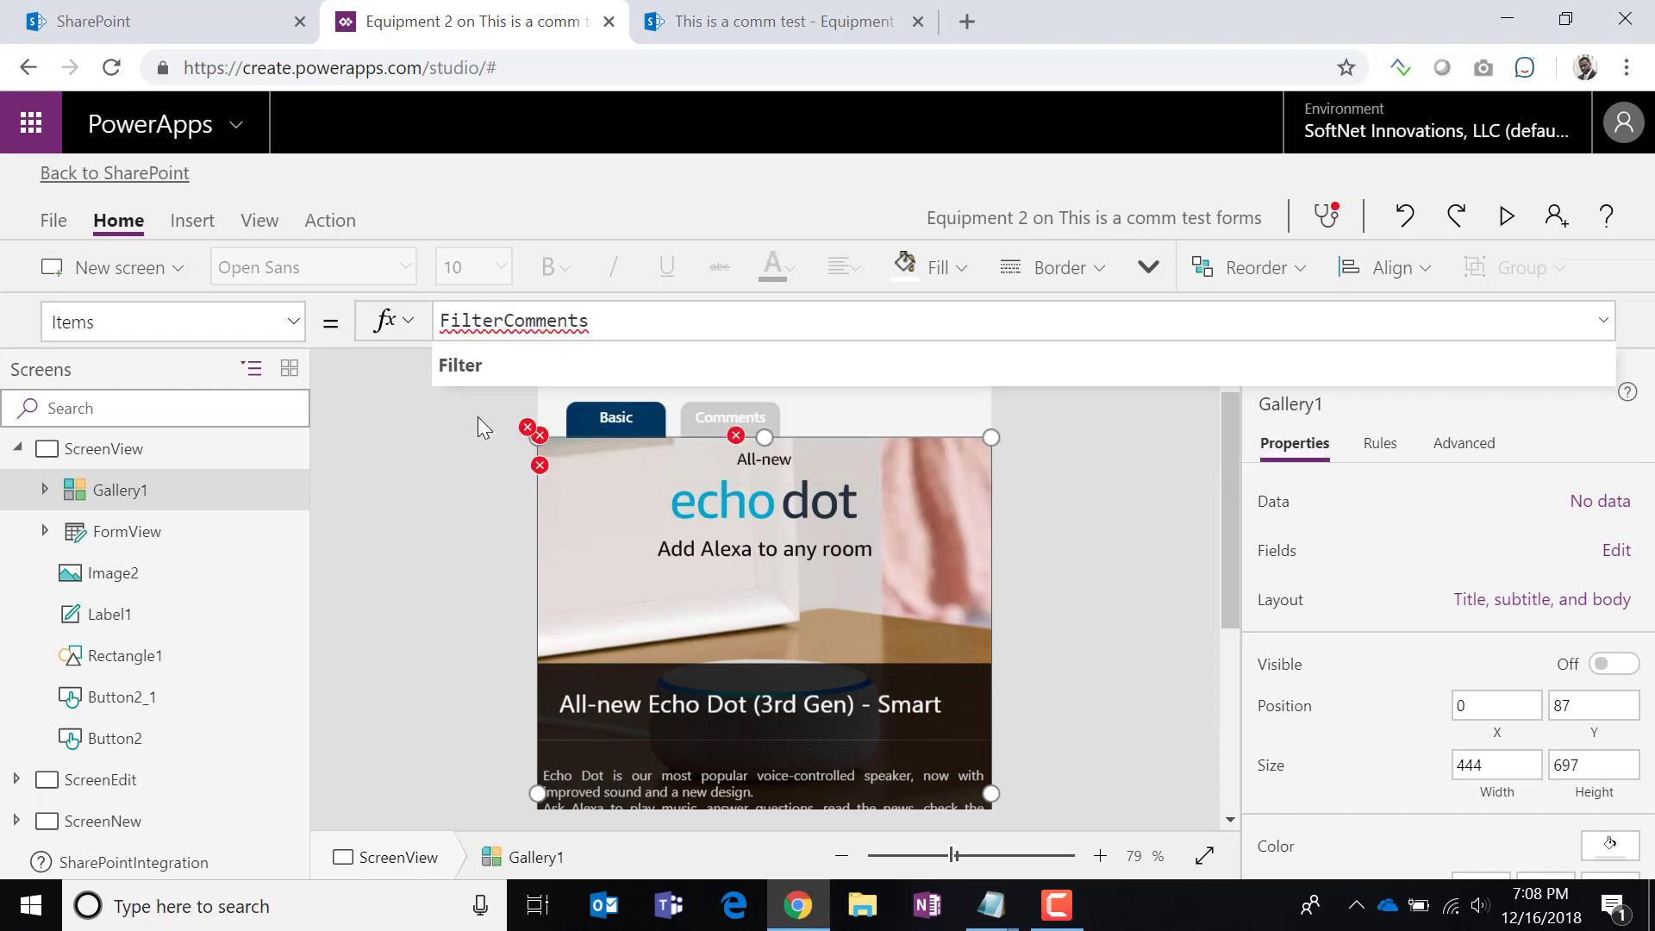
text(()
click(671, 320)
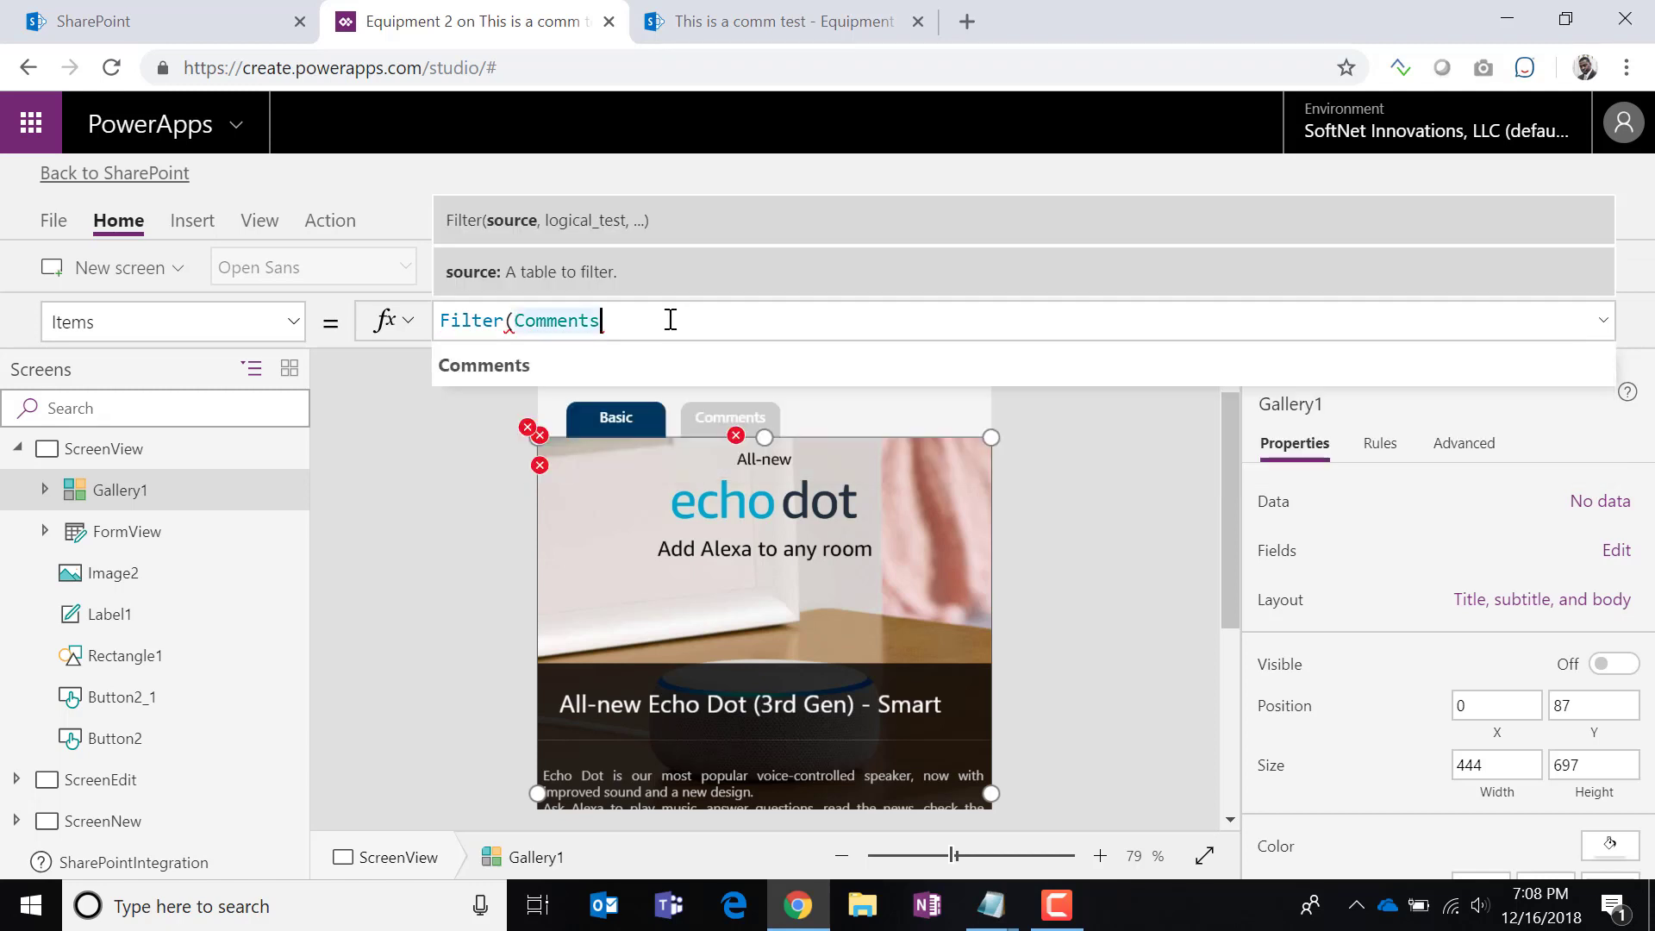
text(,)
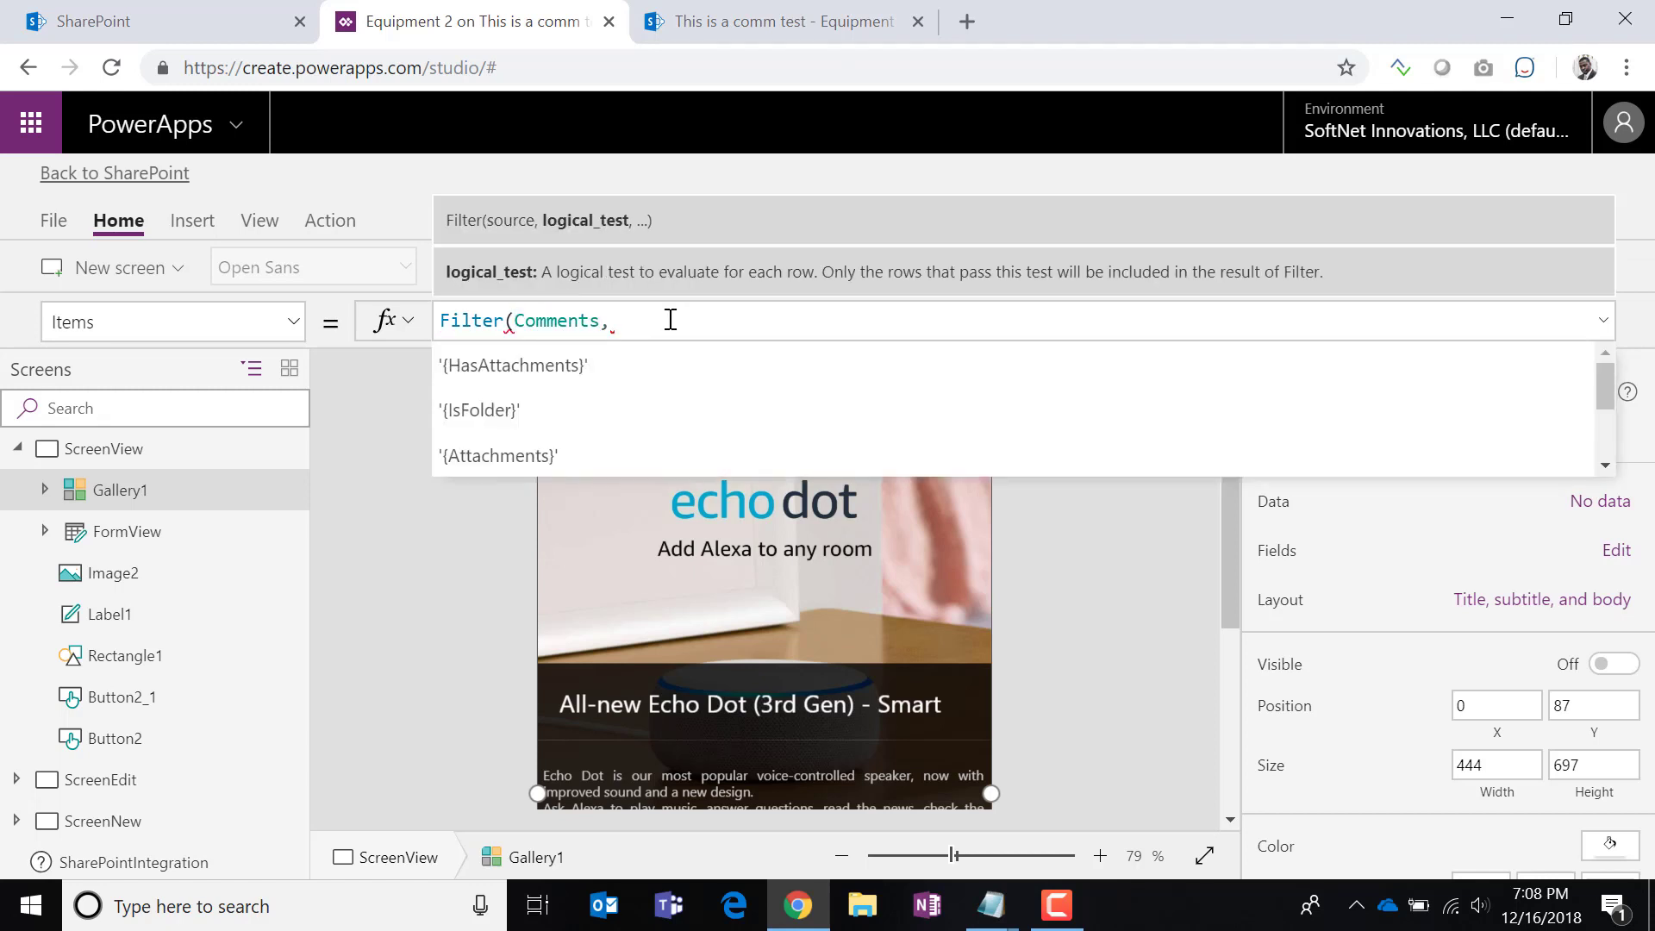
click(815, 26)
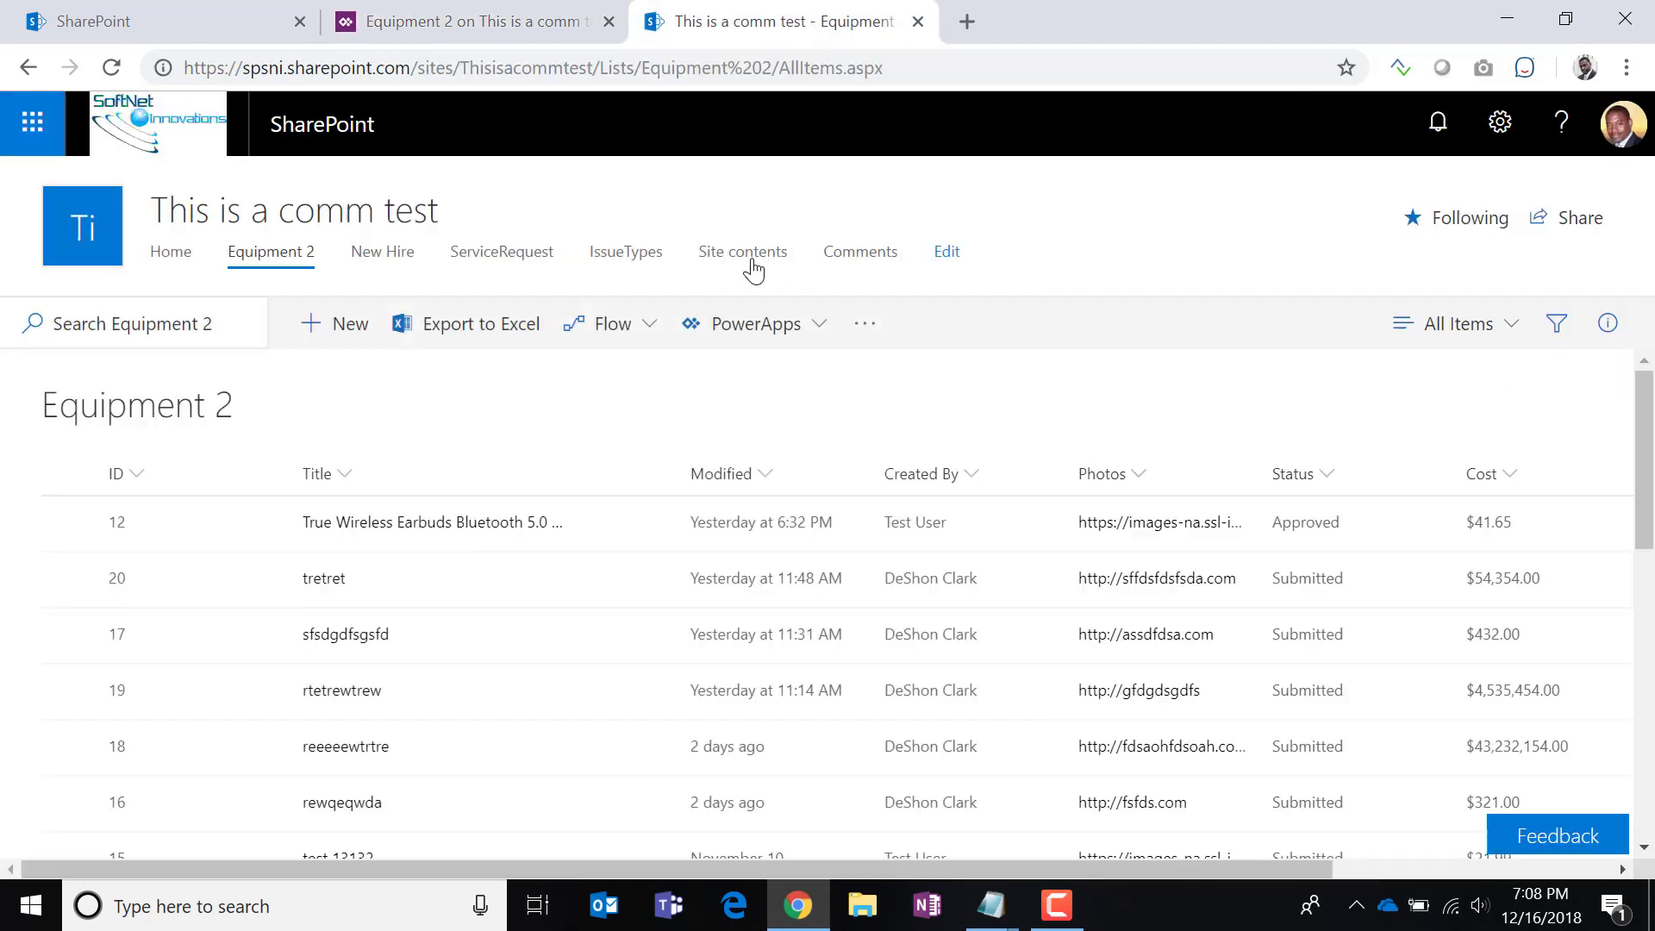
Open the Comments list and sort Application A to Z, then Z to A.
click(867, 257)
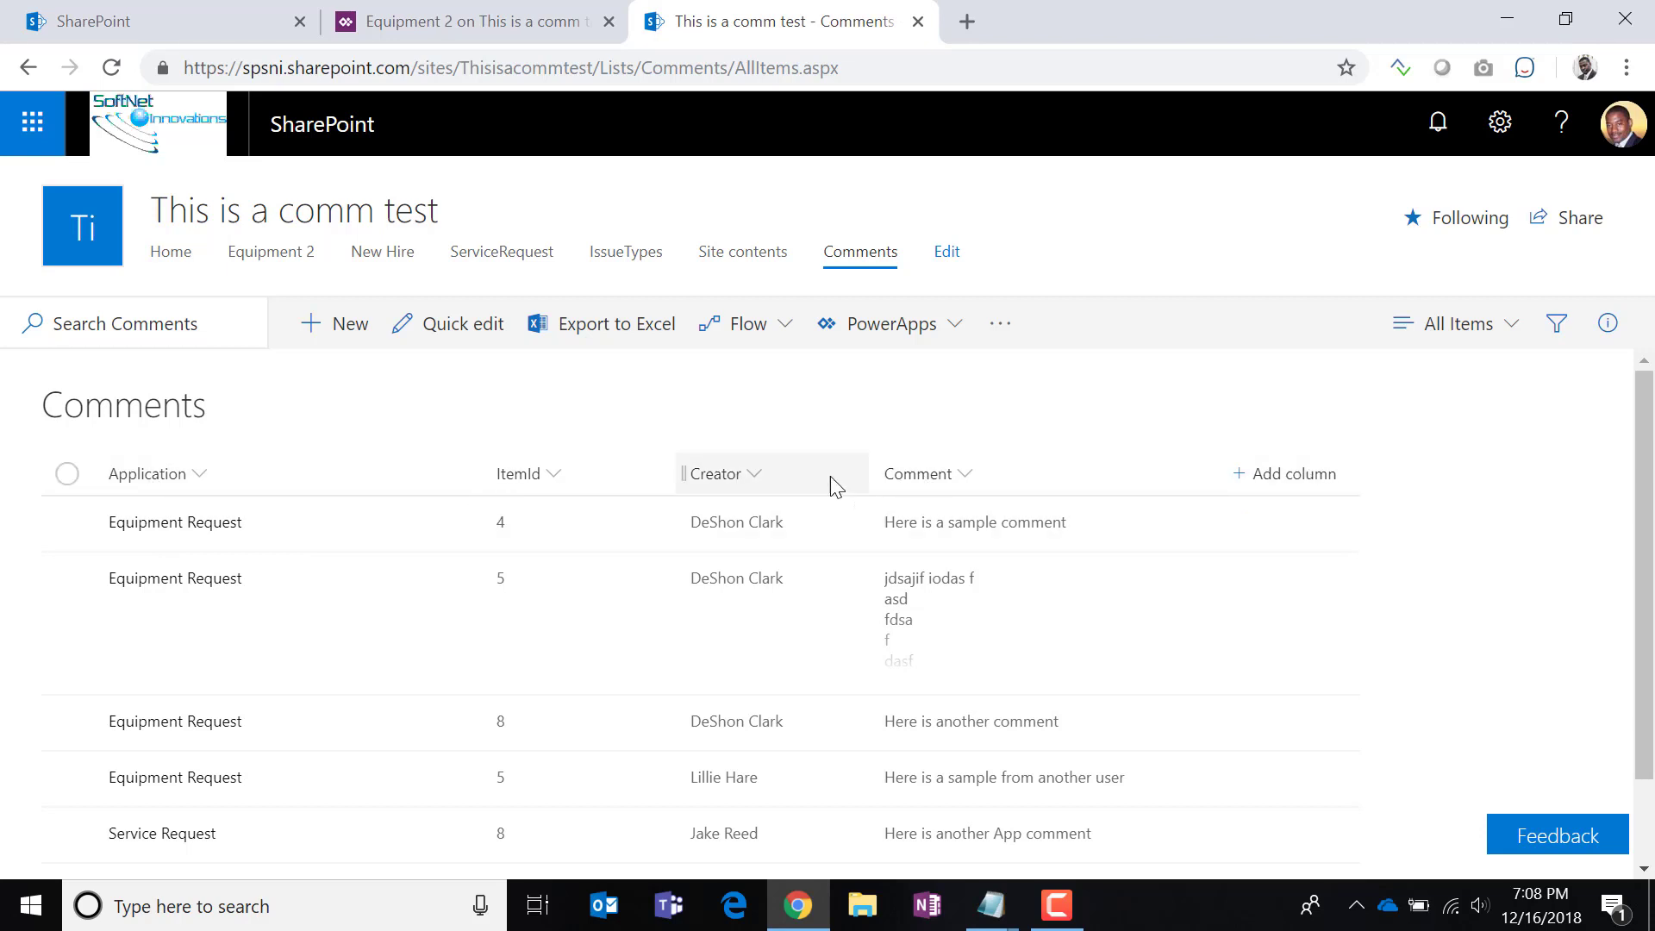
click(157, 486)
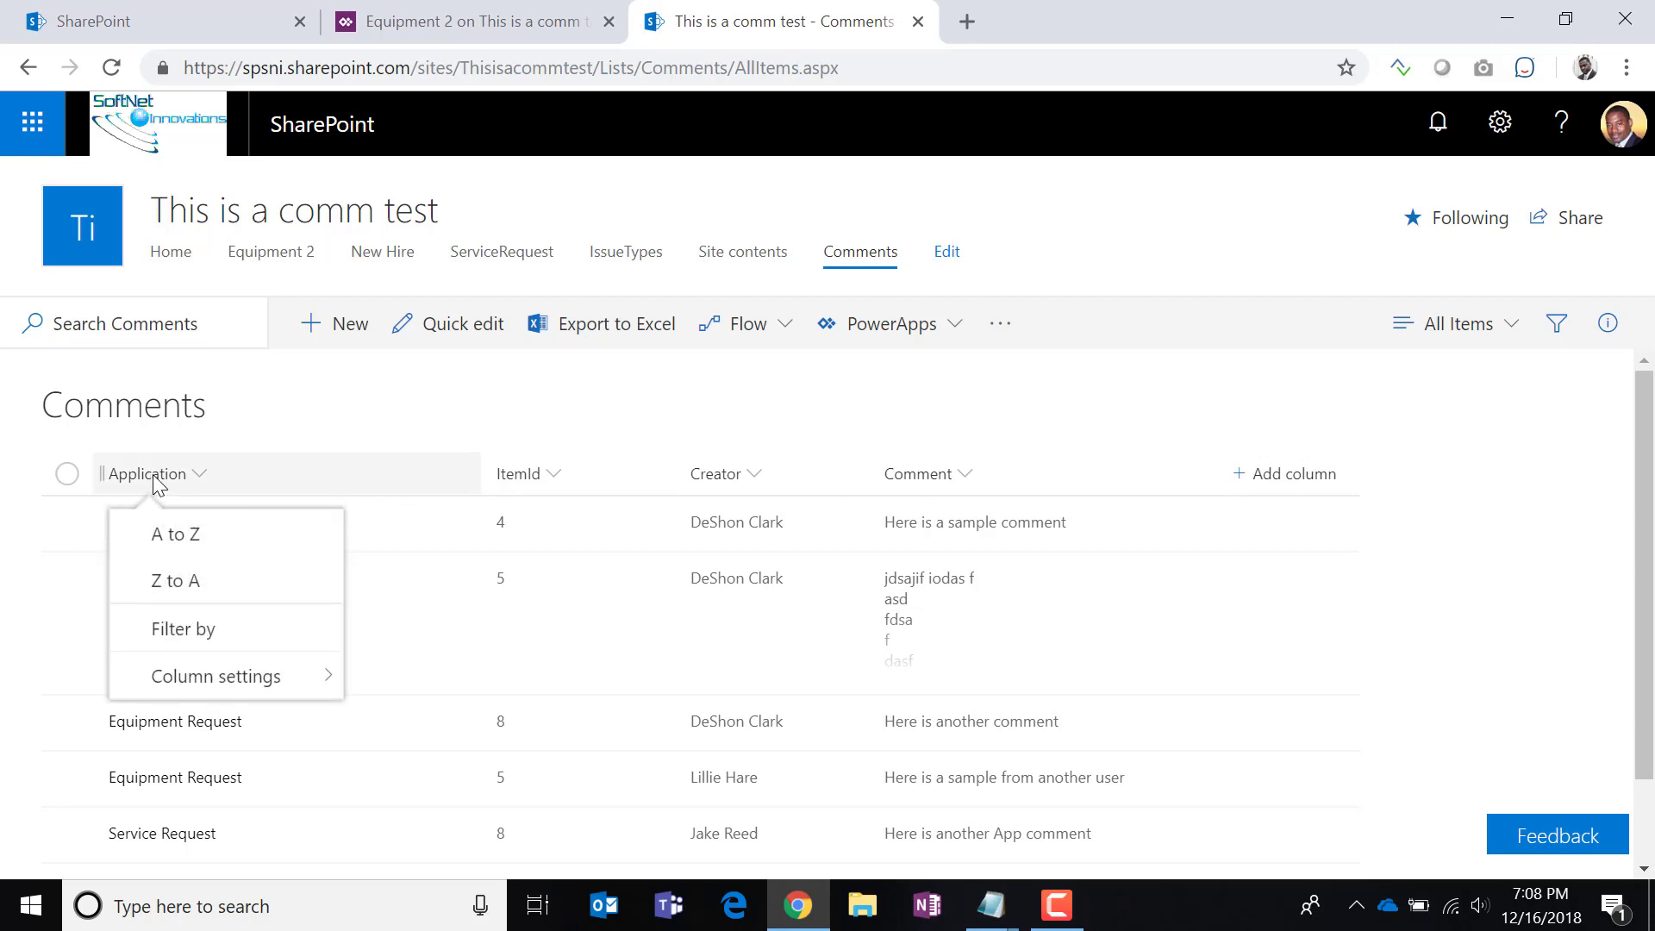
click(181, 535)
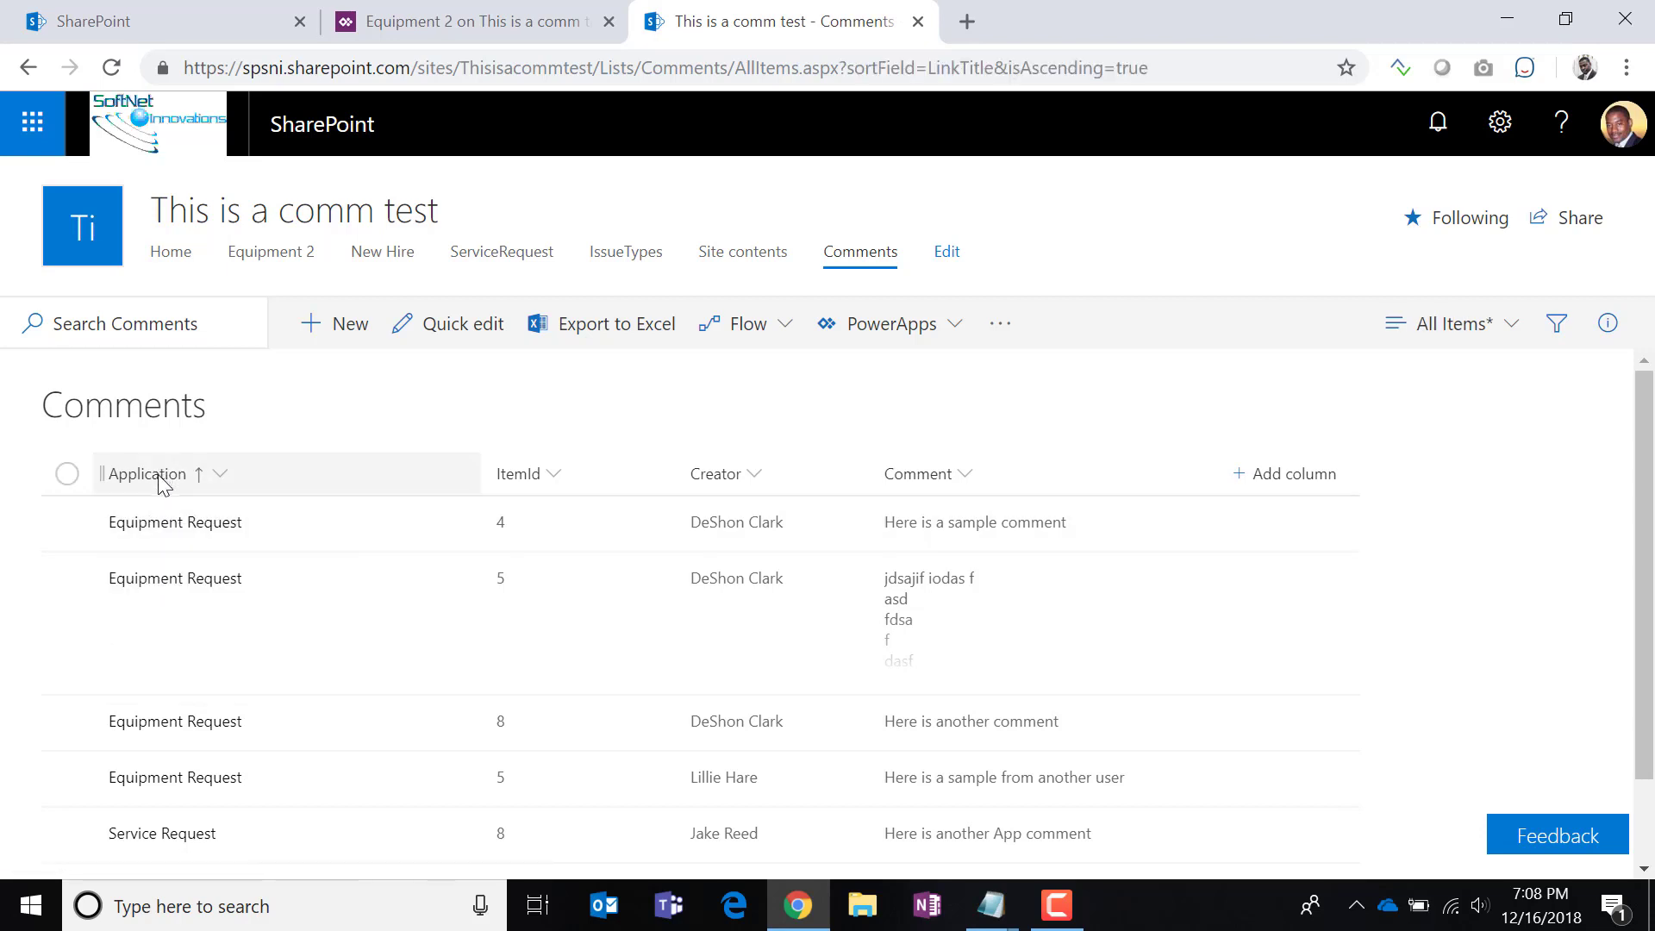
click(219, 482)
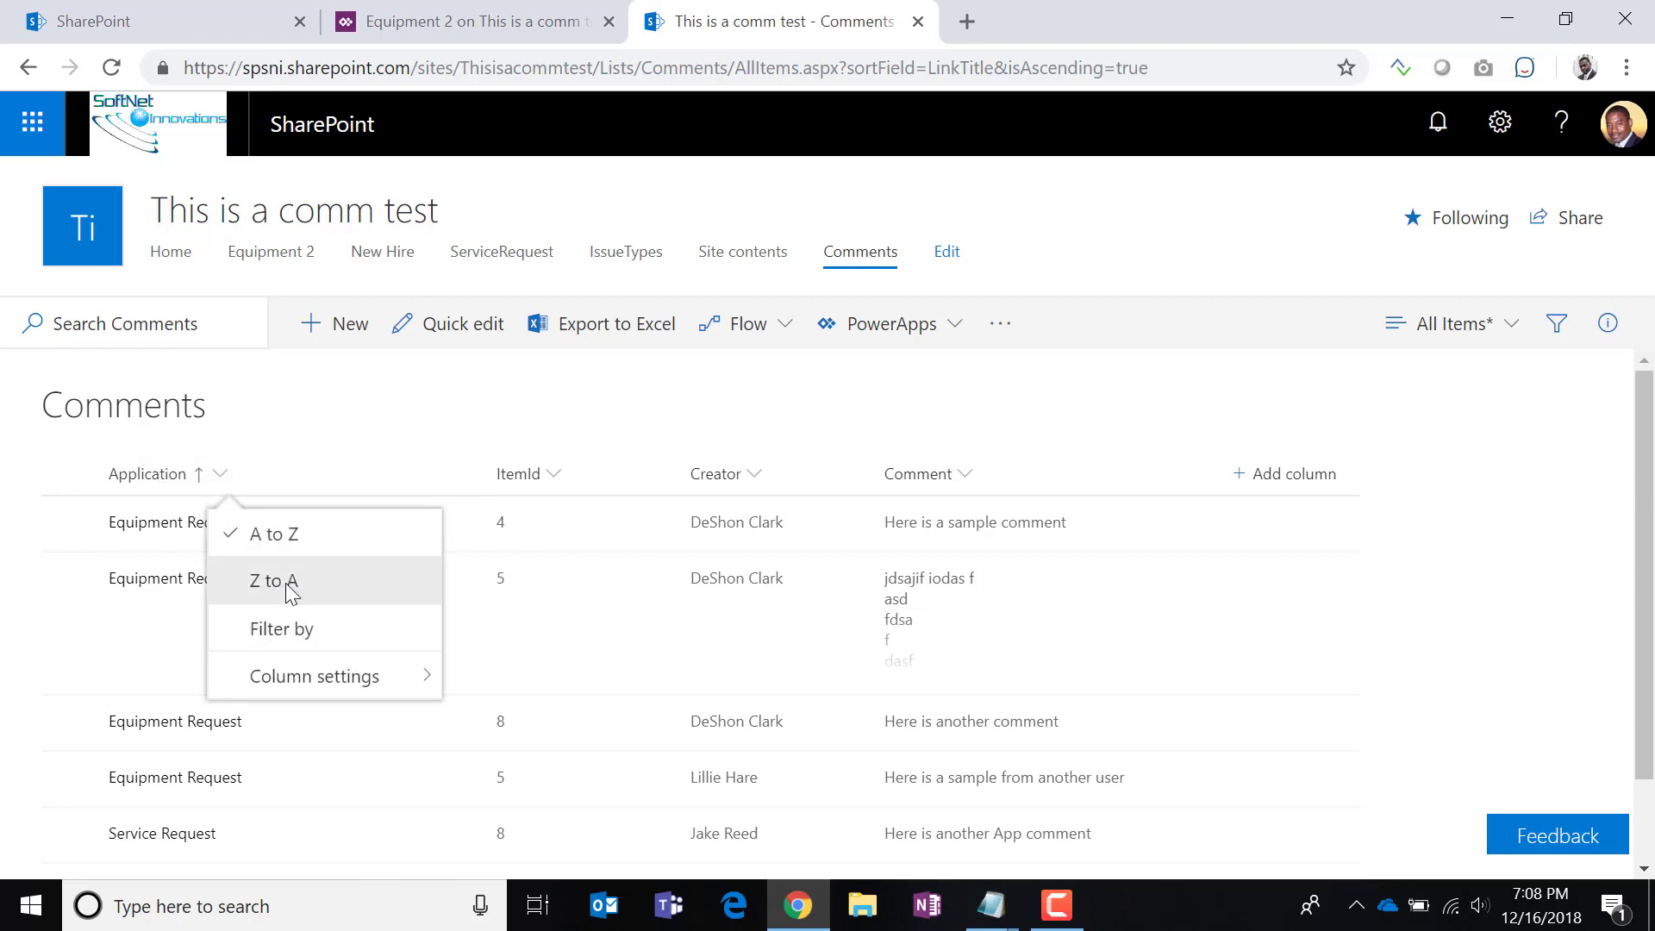
click(272, 581)
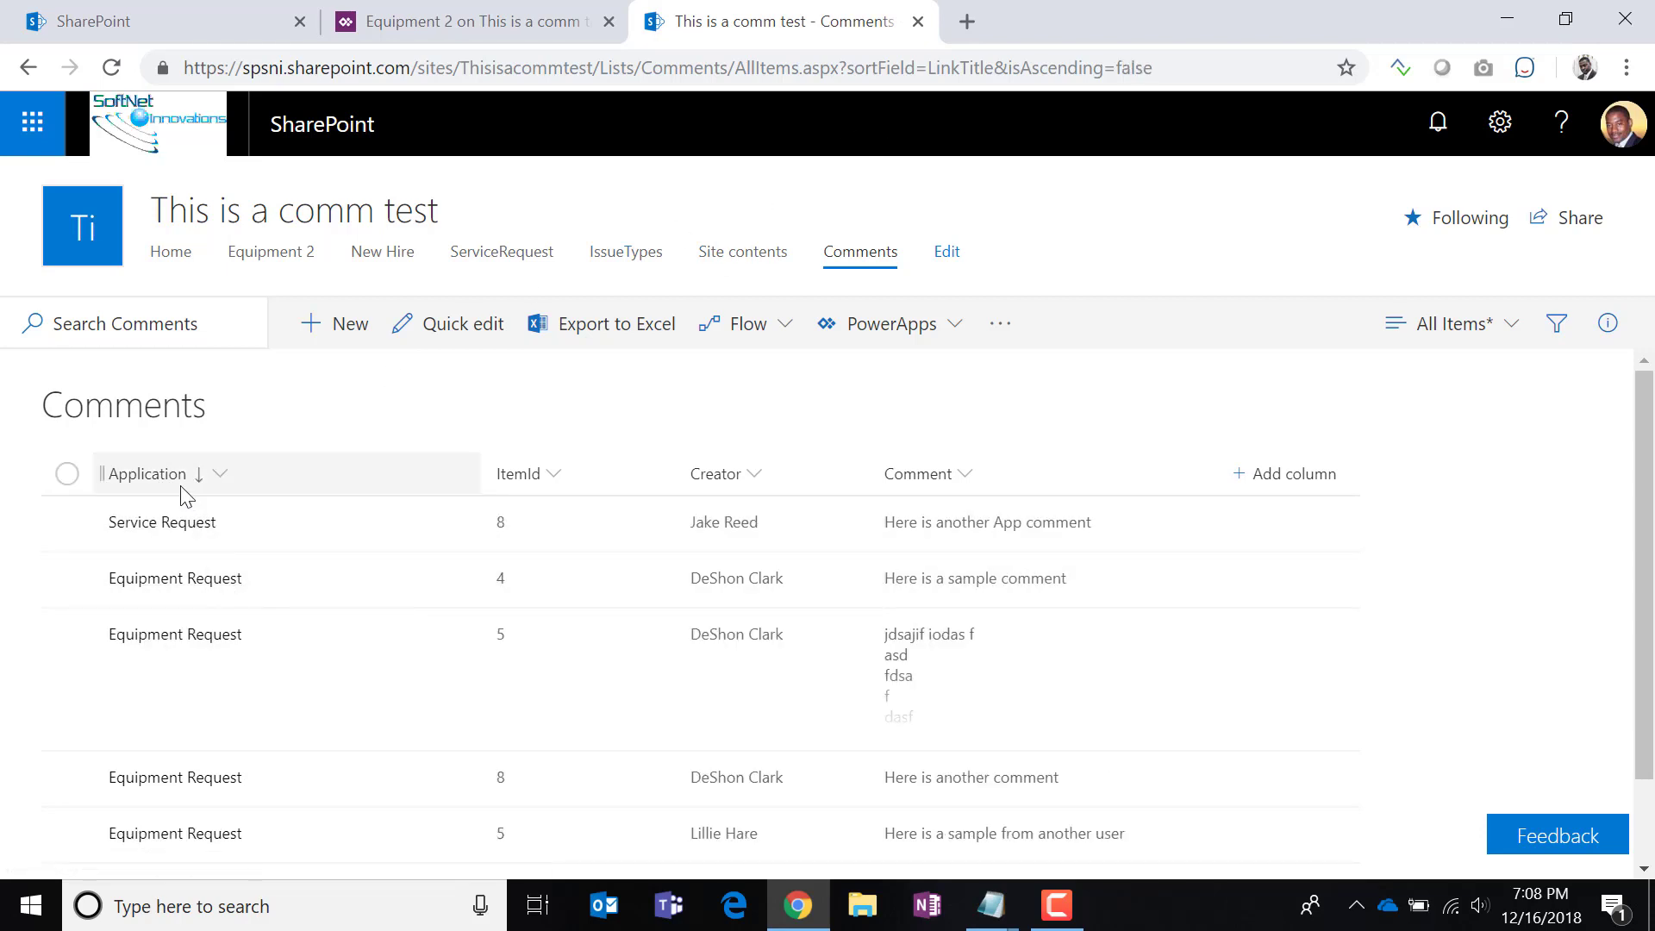
click(1506, 138)
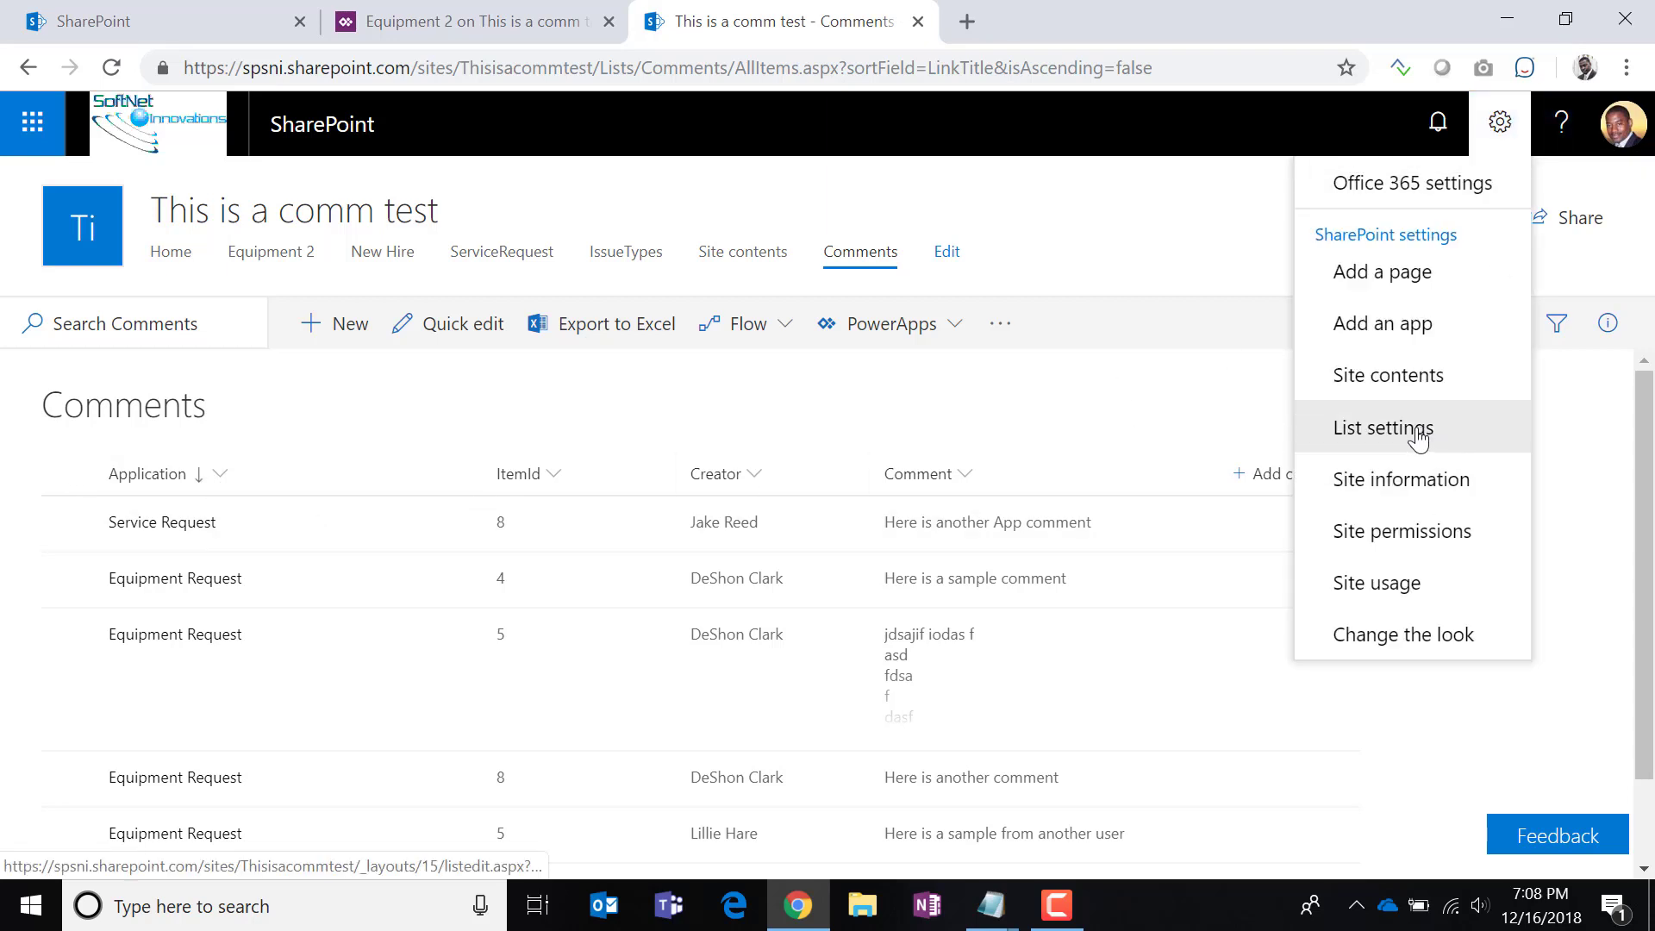
Open the Application column's settings and read its internal name, Title, from the address bar.
click(1418, 430)
scroll(931, 578, down, 5)
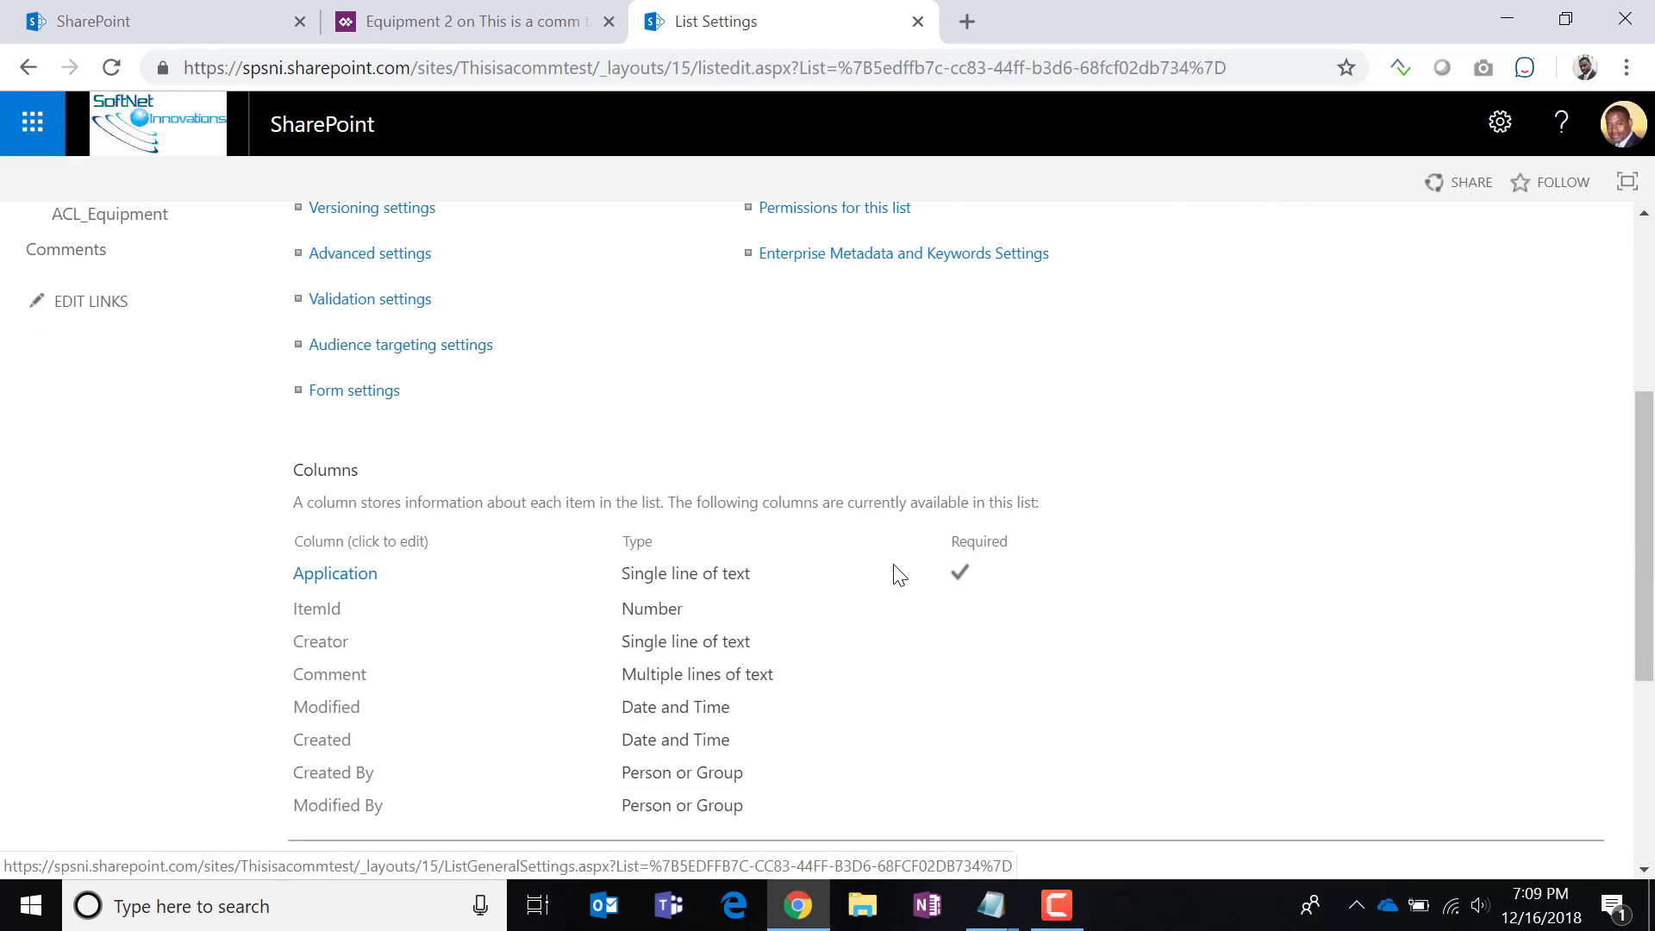
scroll(899, 575, down, 1)
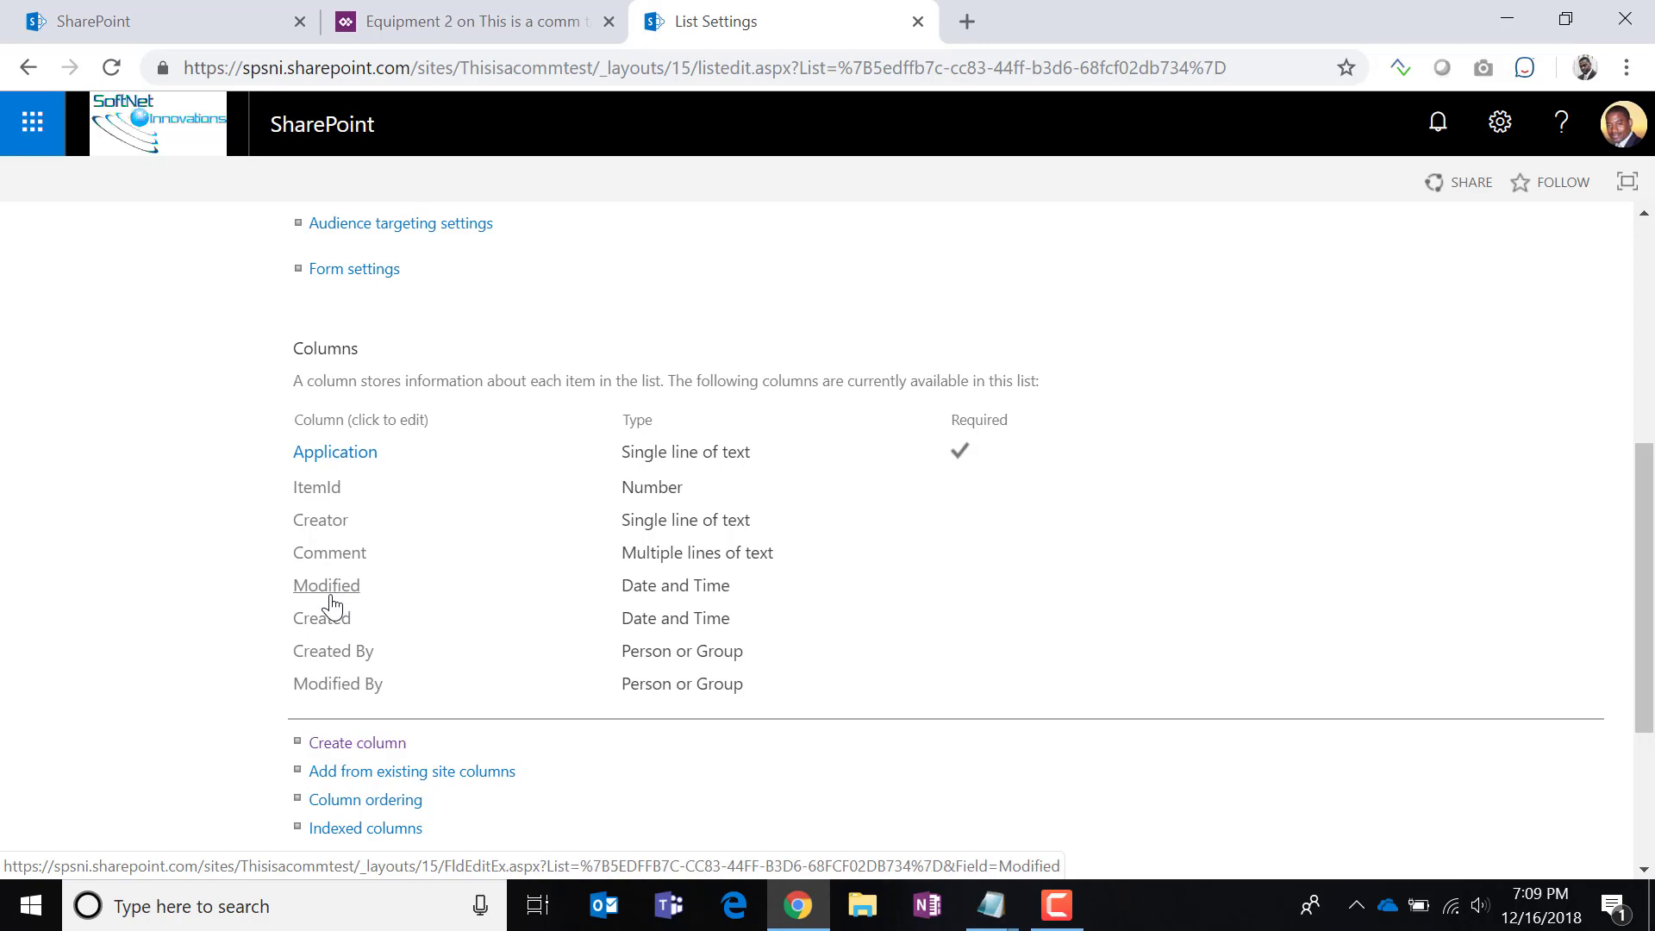
click(345, 459)
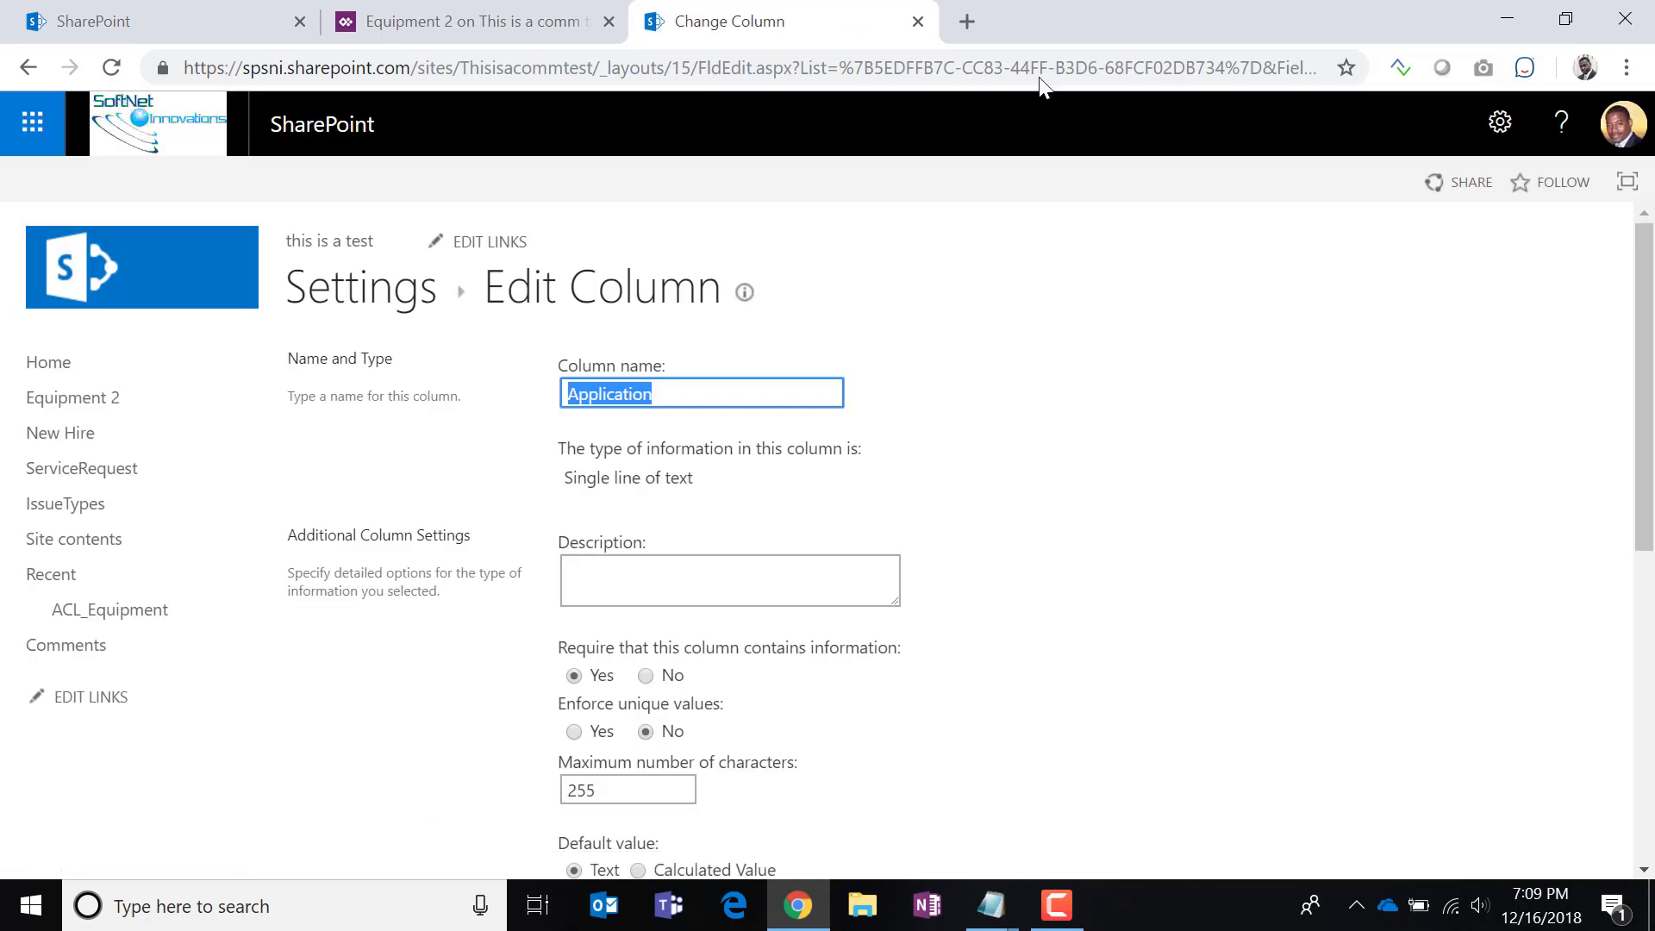
drag(1007, 74, 1327, 72)
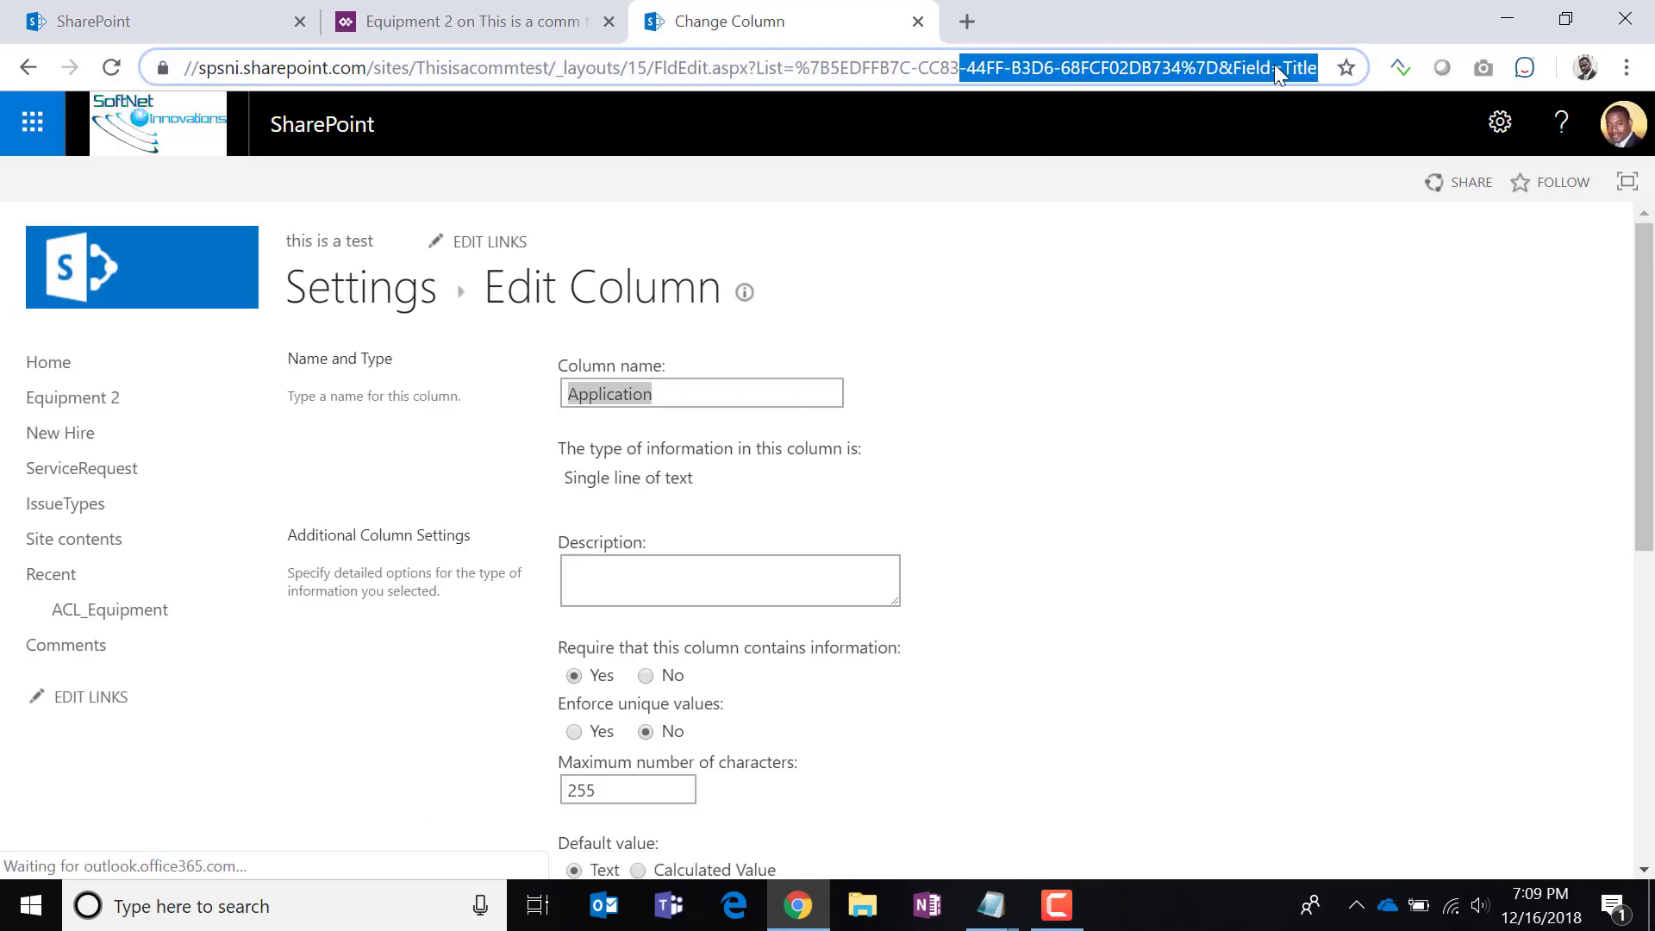
click(1249, 70)
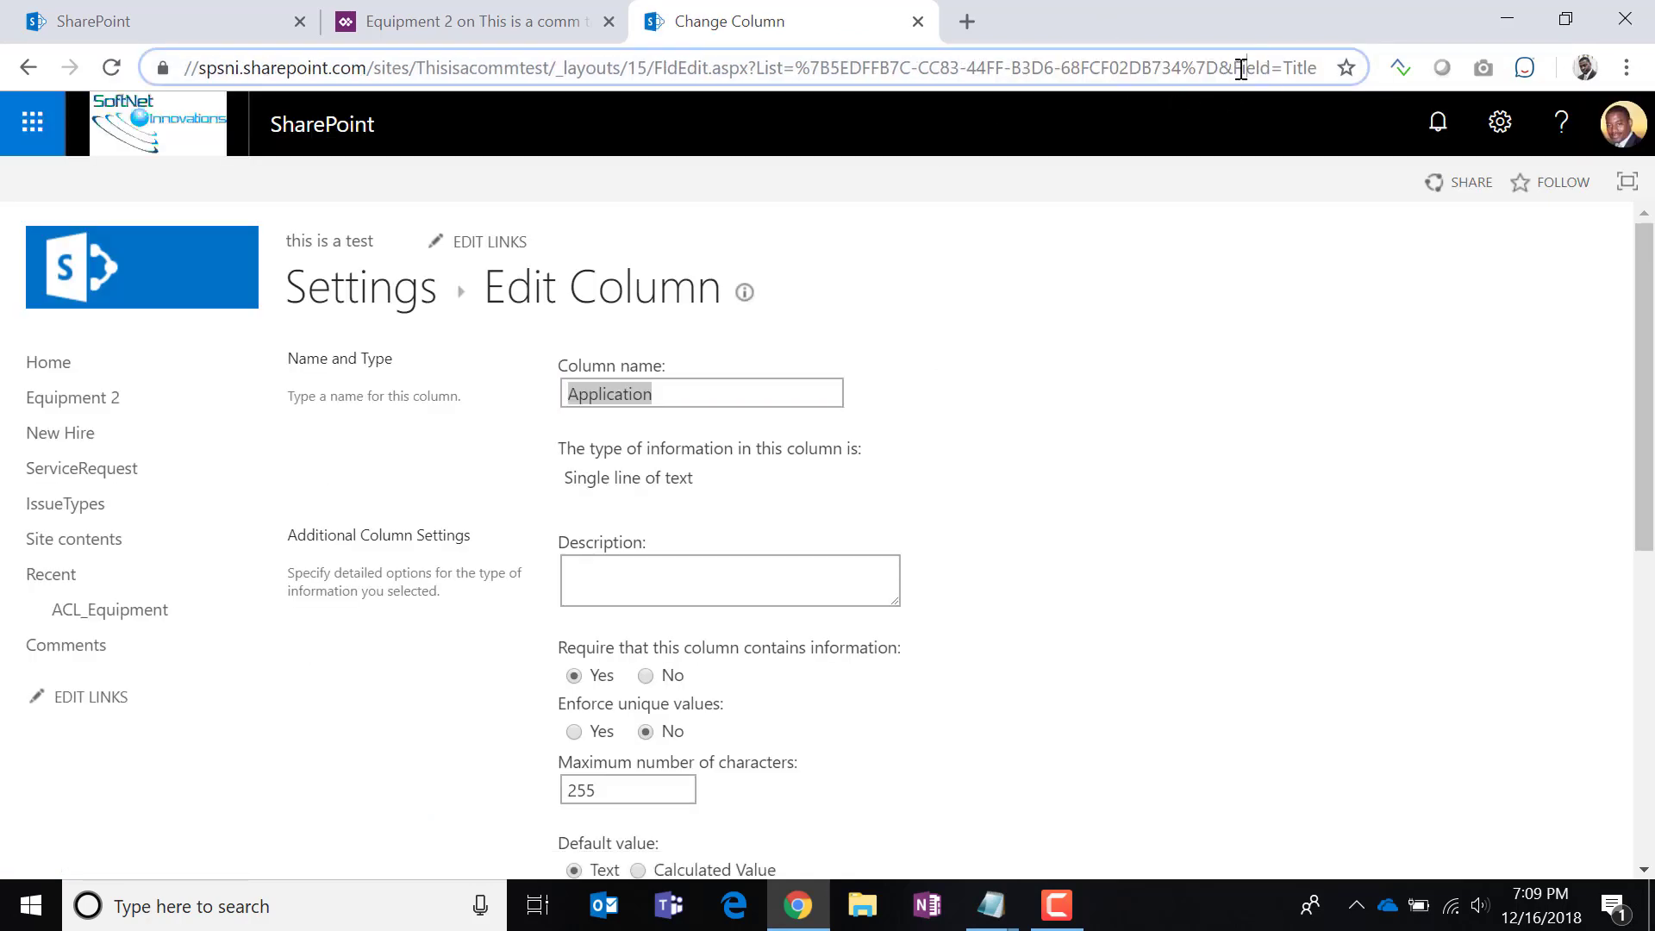
double_click(1292, 68)
click(477, 26)
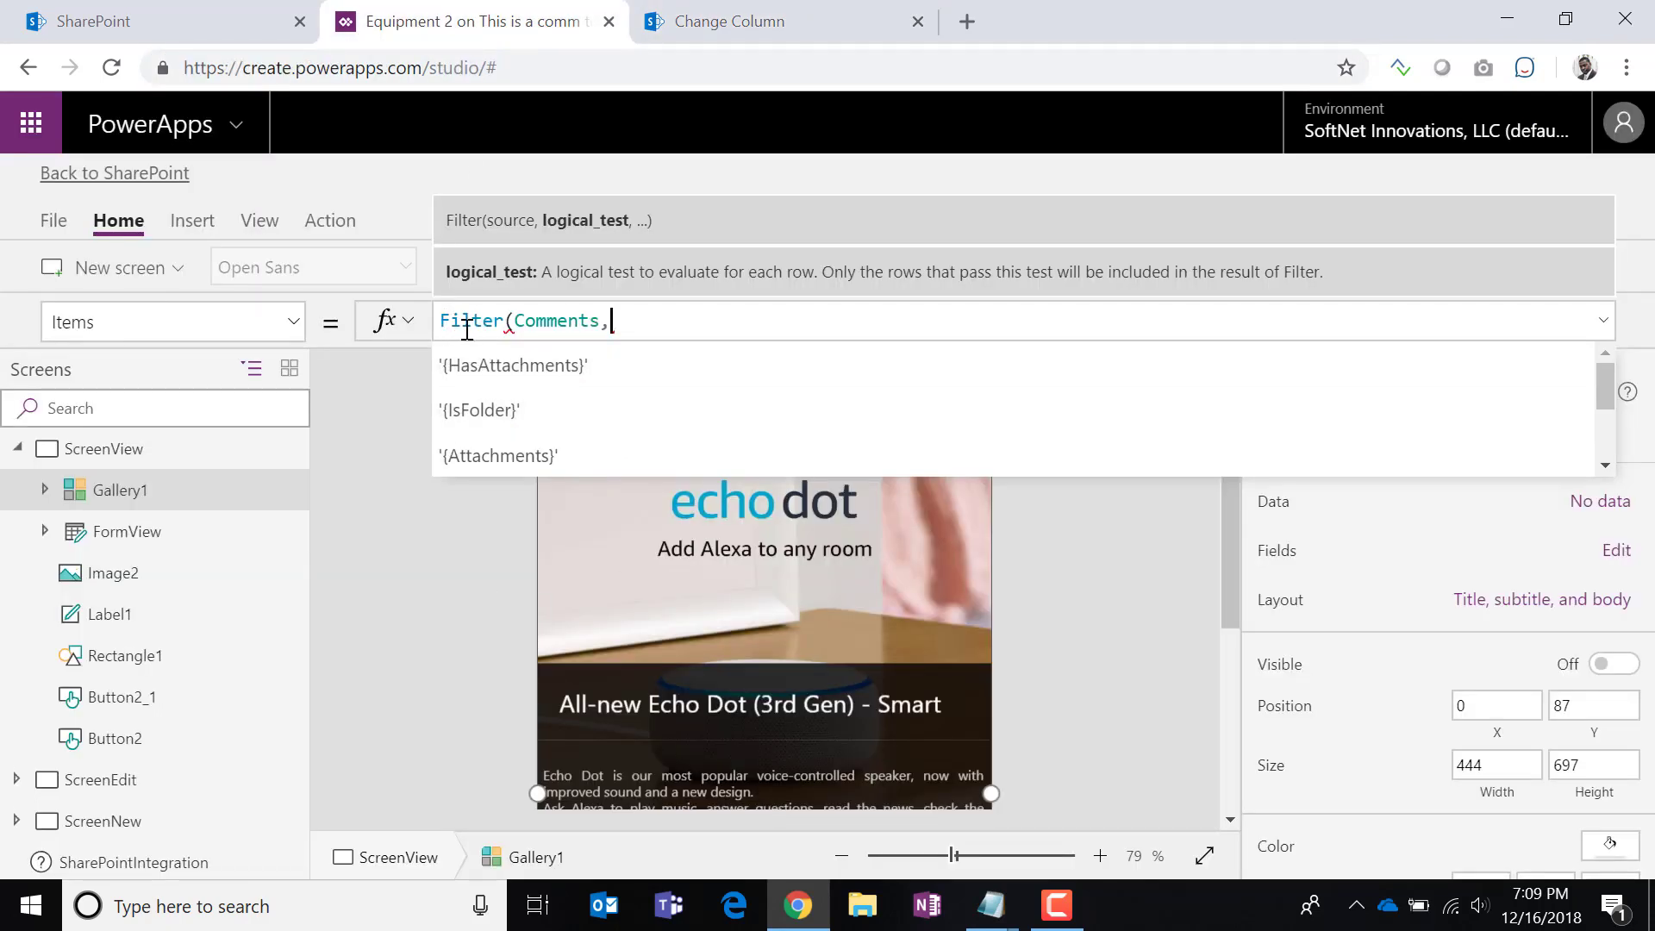
Add Title="Equipment Request", as the first condition of Gallery1's Filter formula.
text(Title)
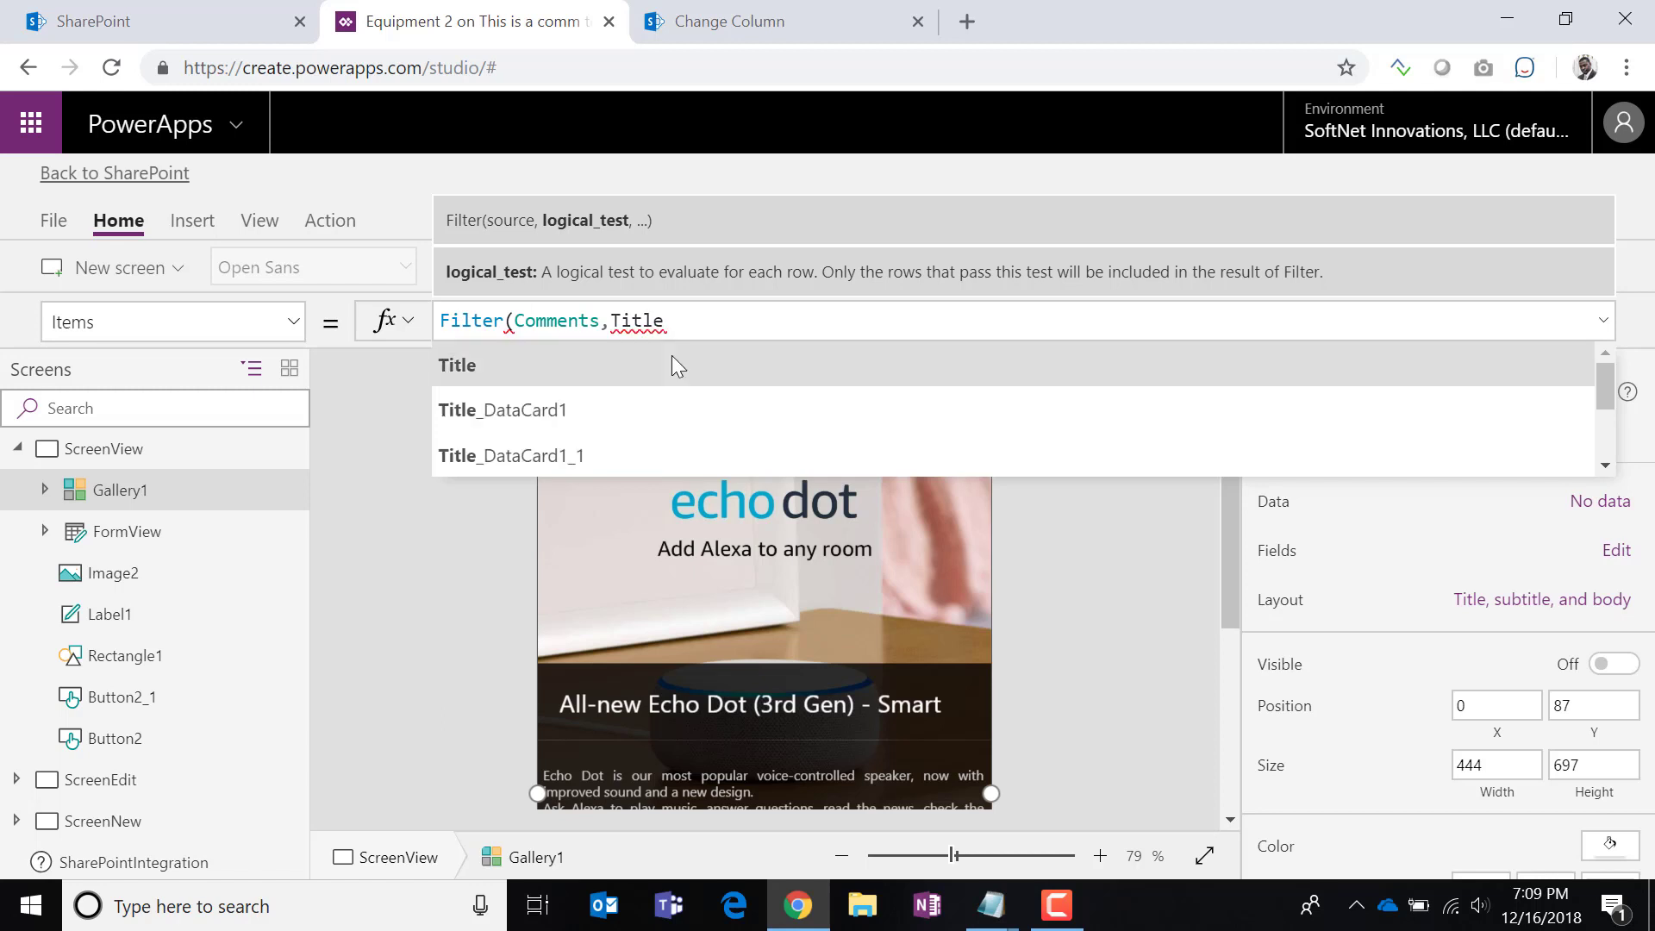
text(="")
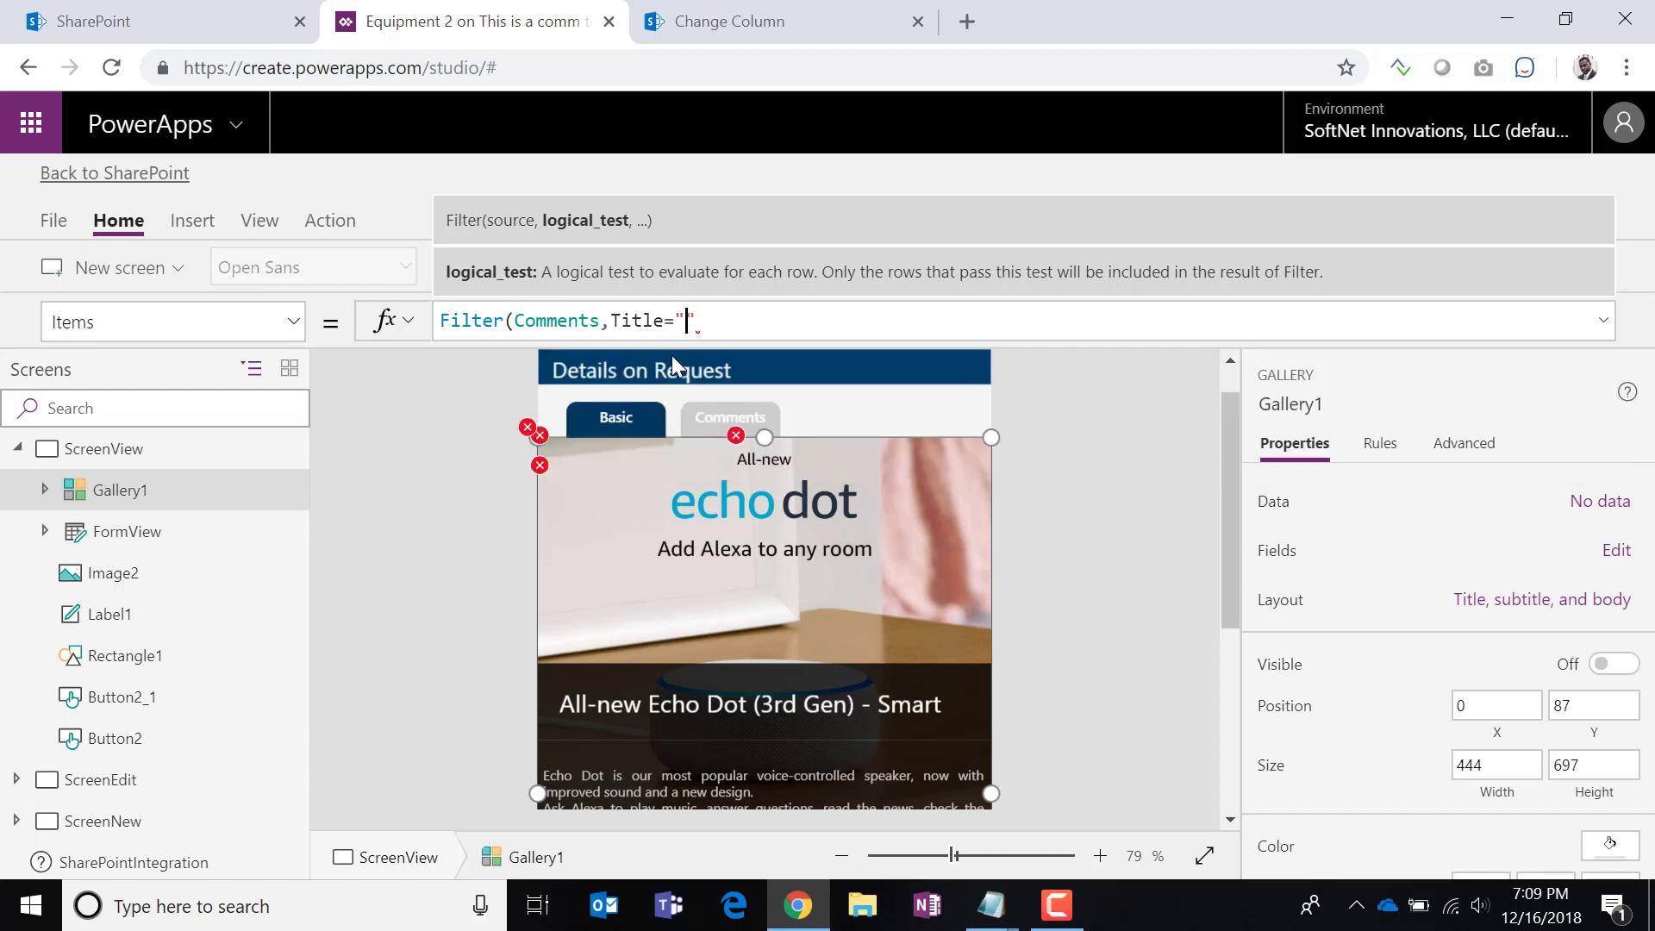
text(Equipment Reques)
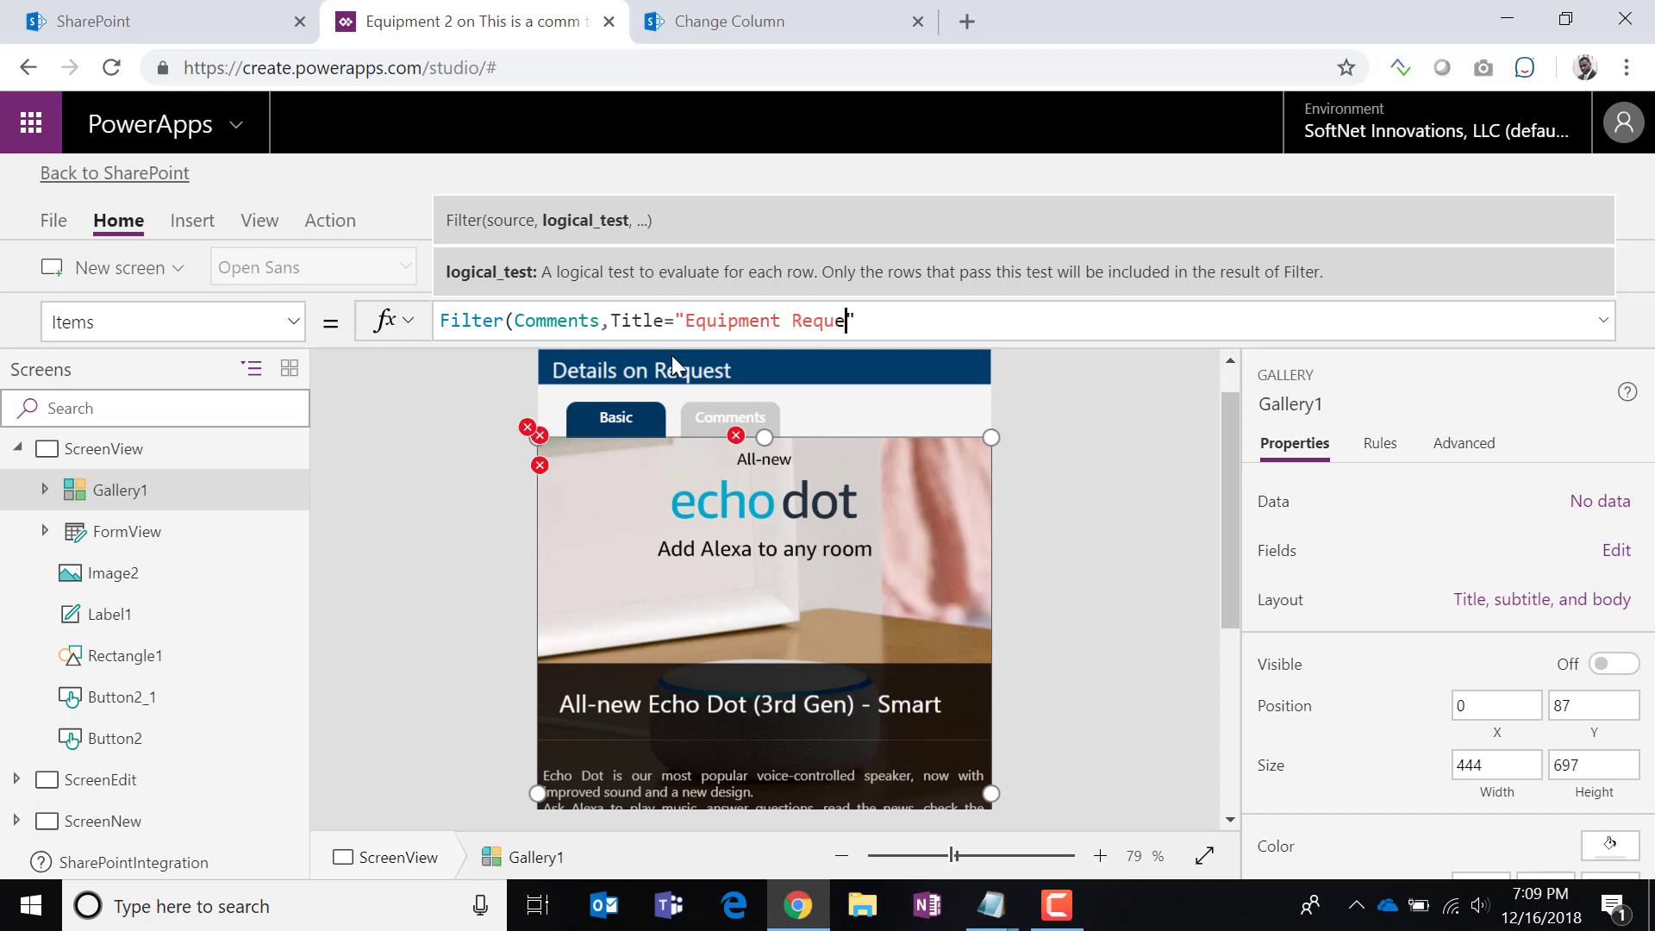
text(t)
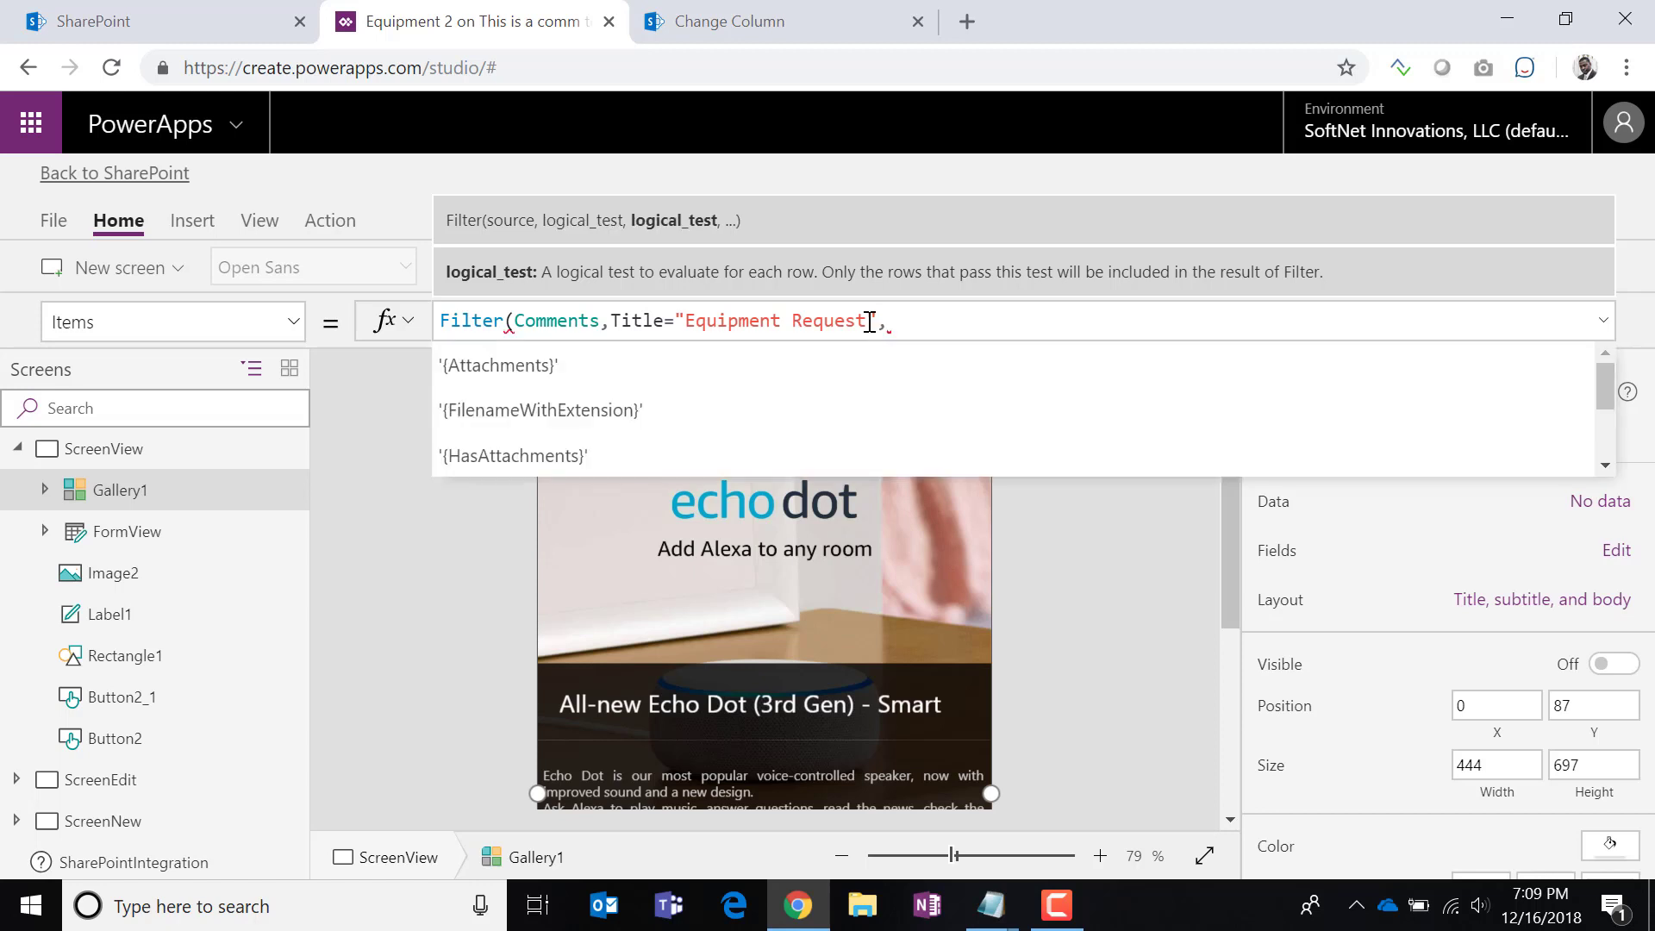
click(734, 35)
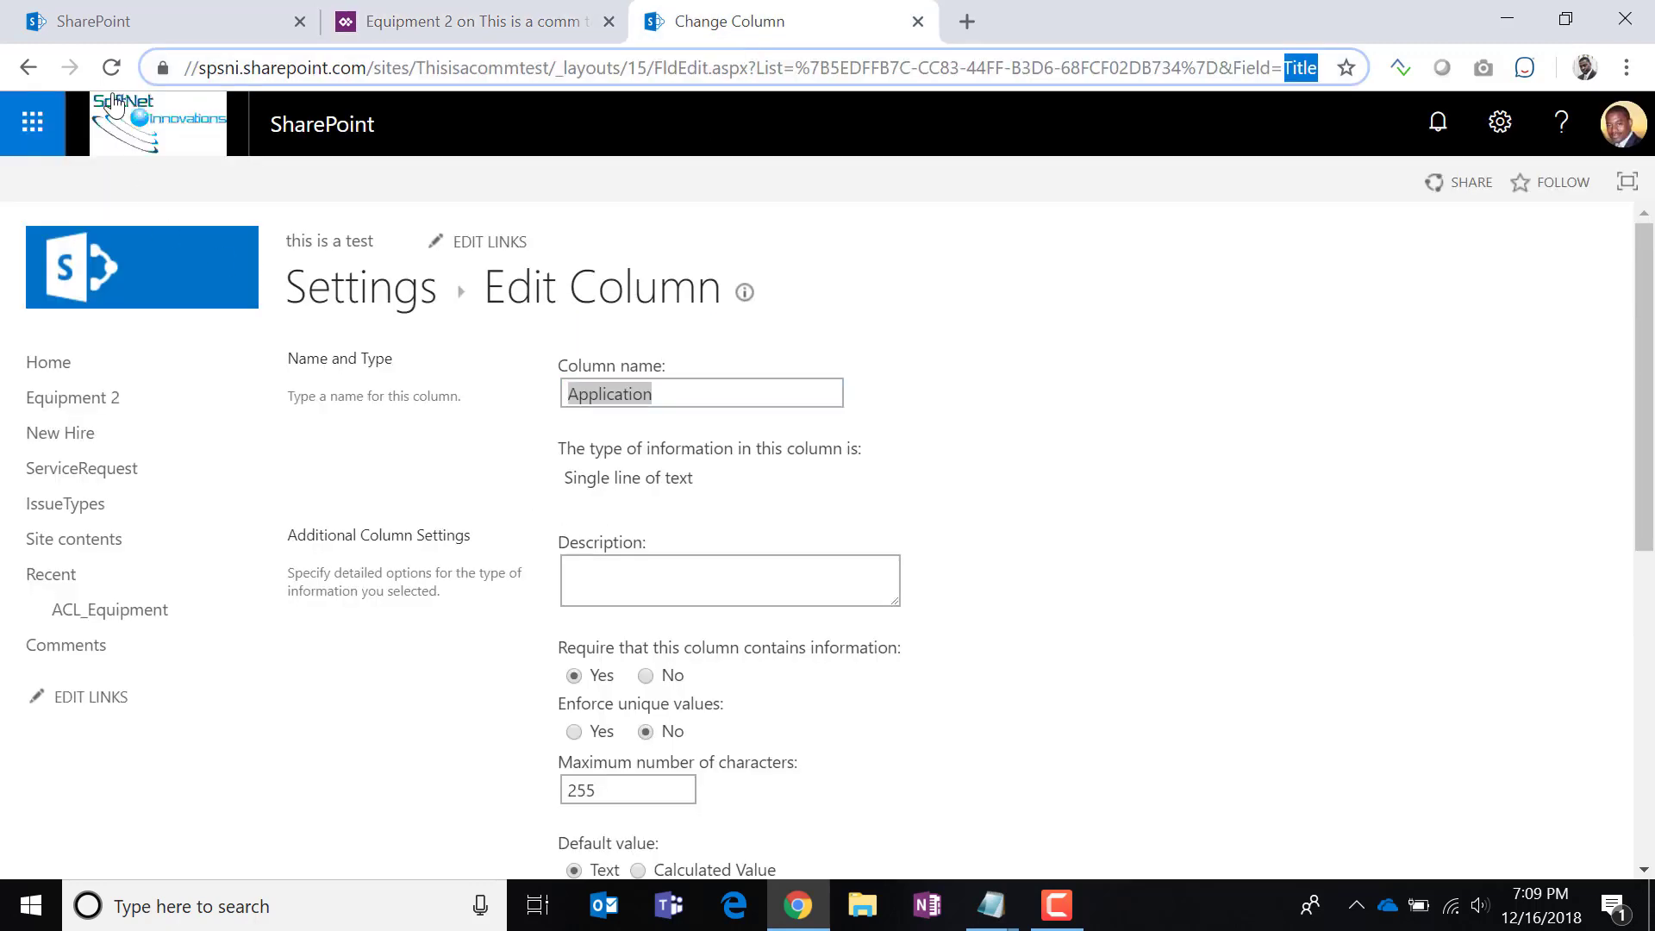
Open the ItemId column's settings and copy its internal name, ItemId, from the address bar.
click(29, 67)
scroll(510, 537, down, 9)
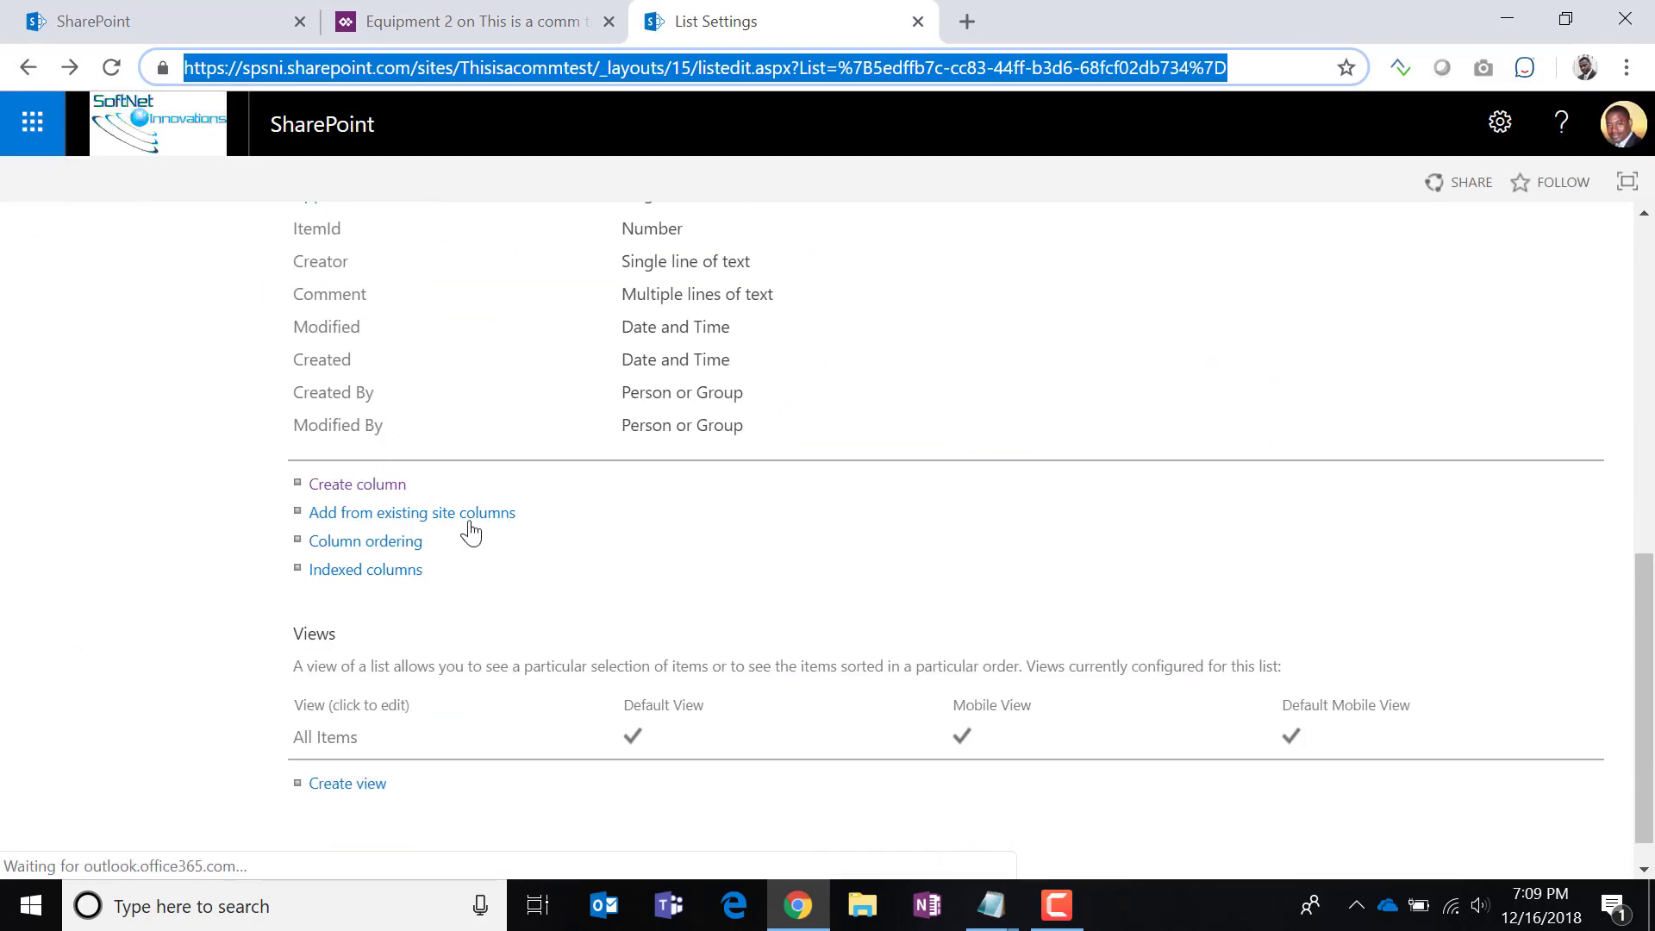
scroll(473, 528, up, 3)
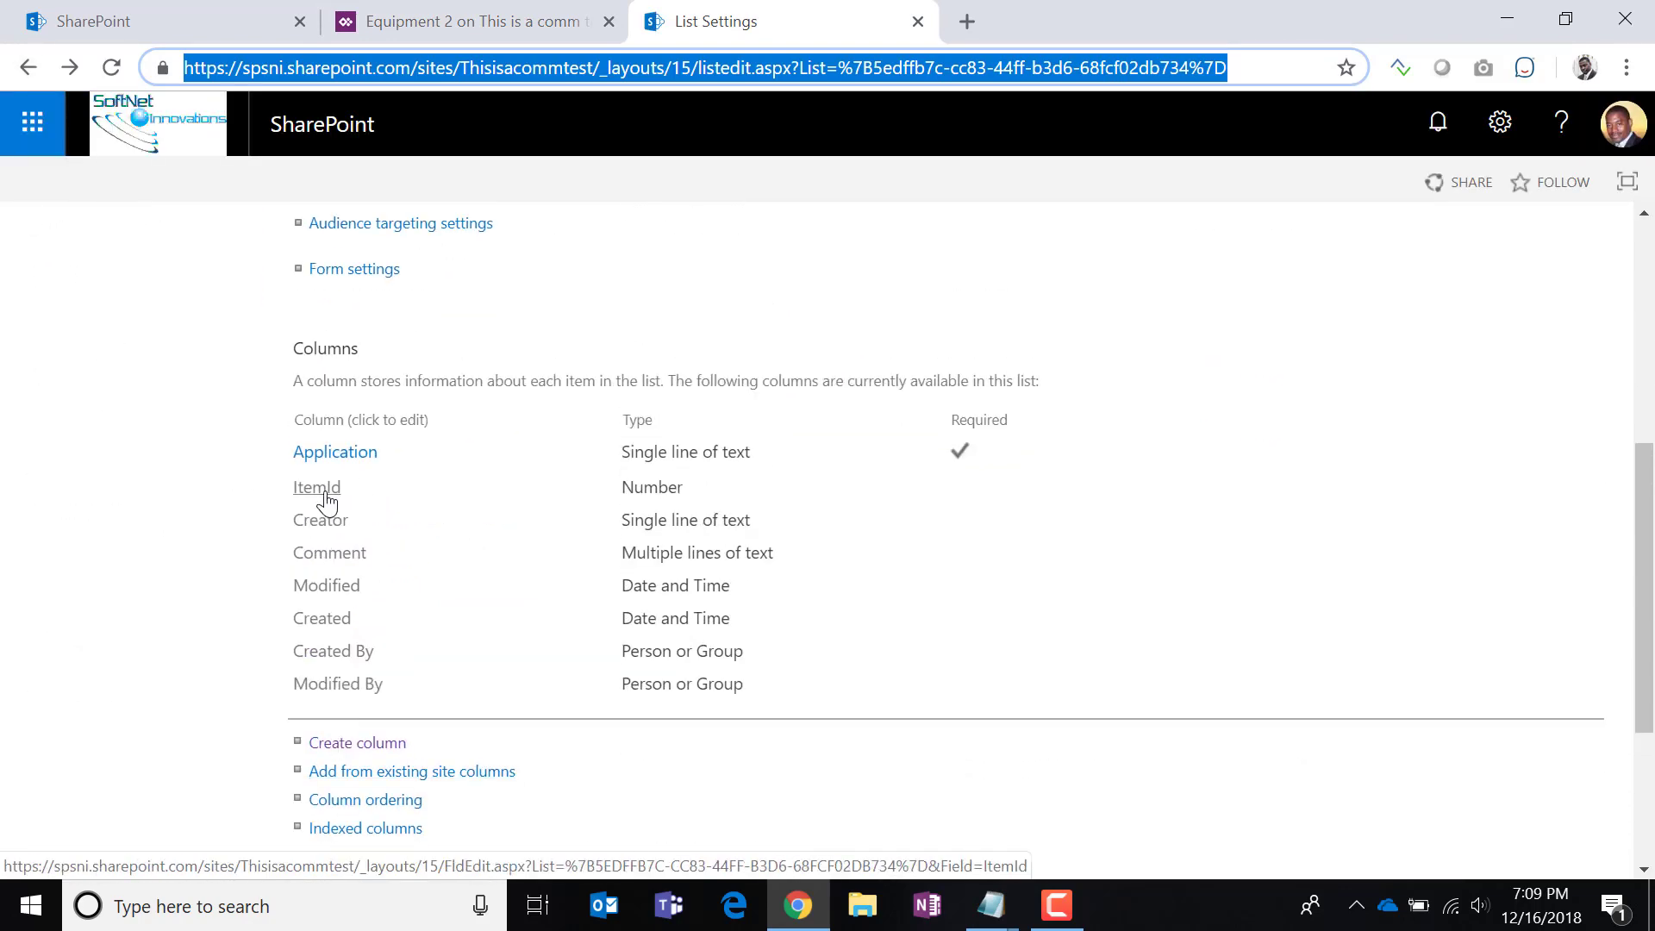
click(322, 494)
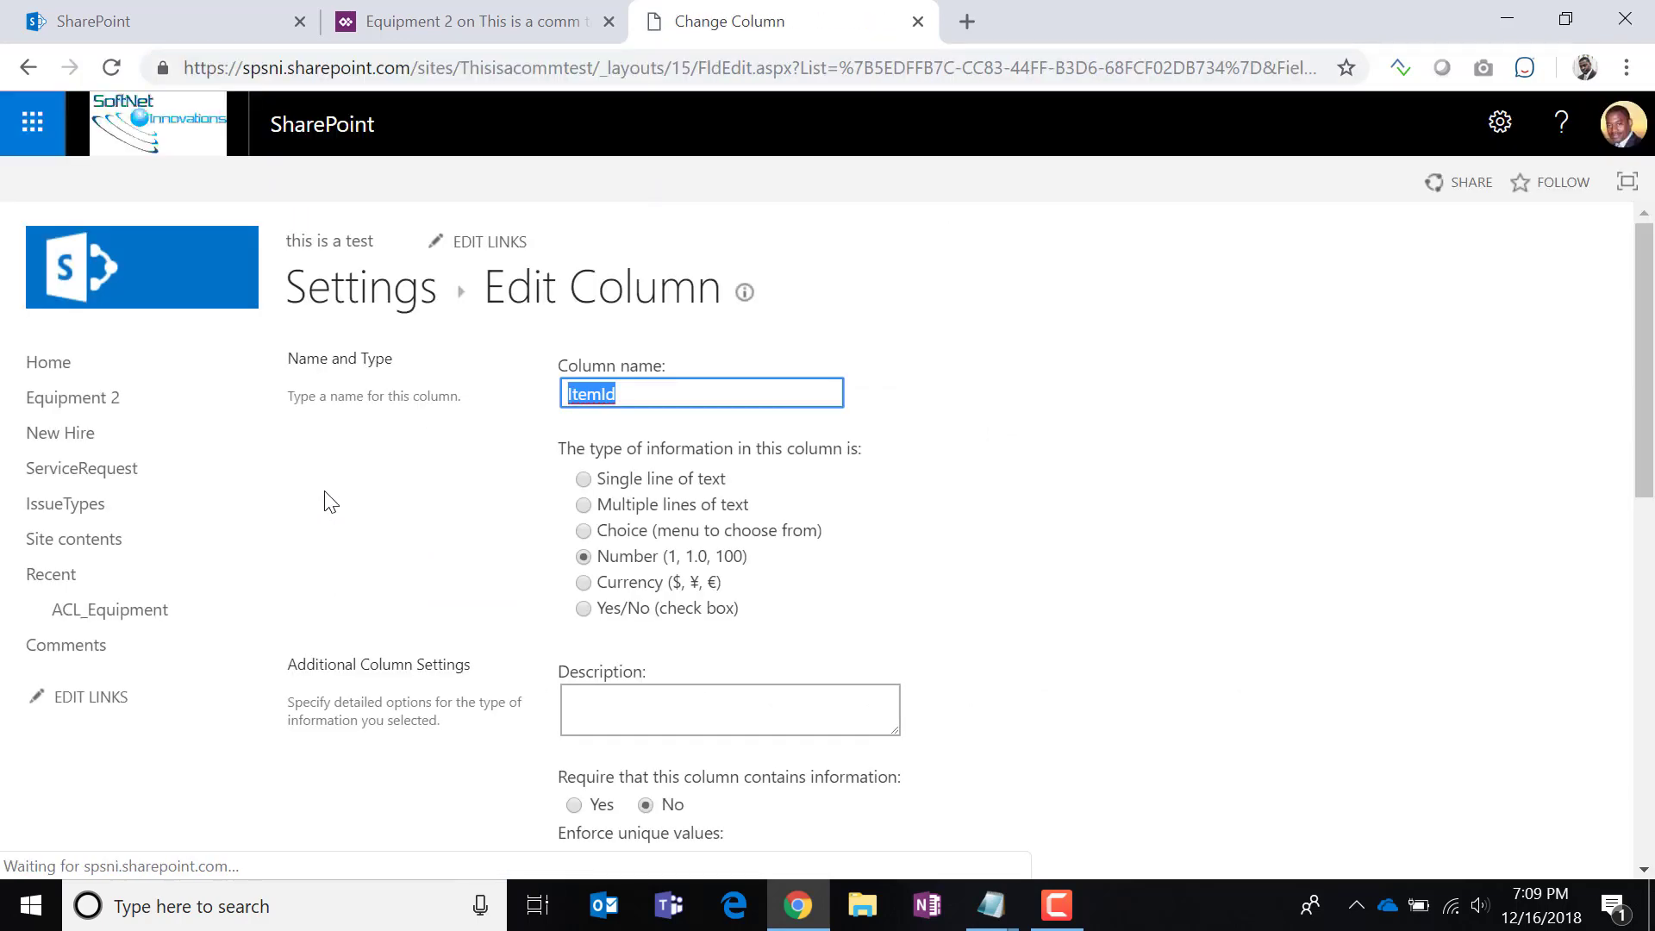
drag(946, 67, 1308, 72)
double_click(1303, 68)
key(ctrl+c)
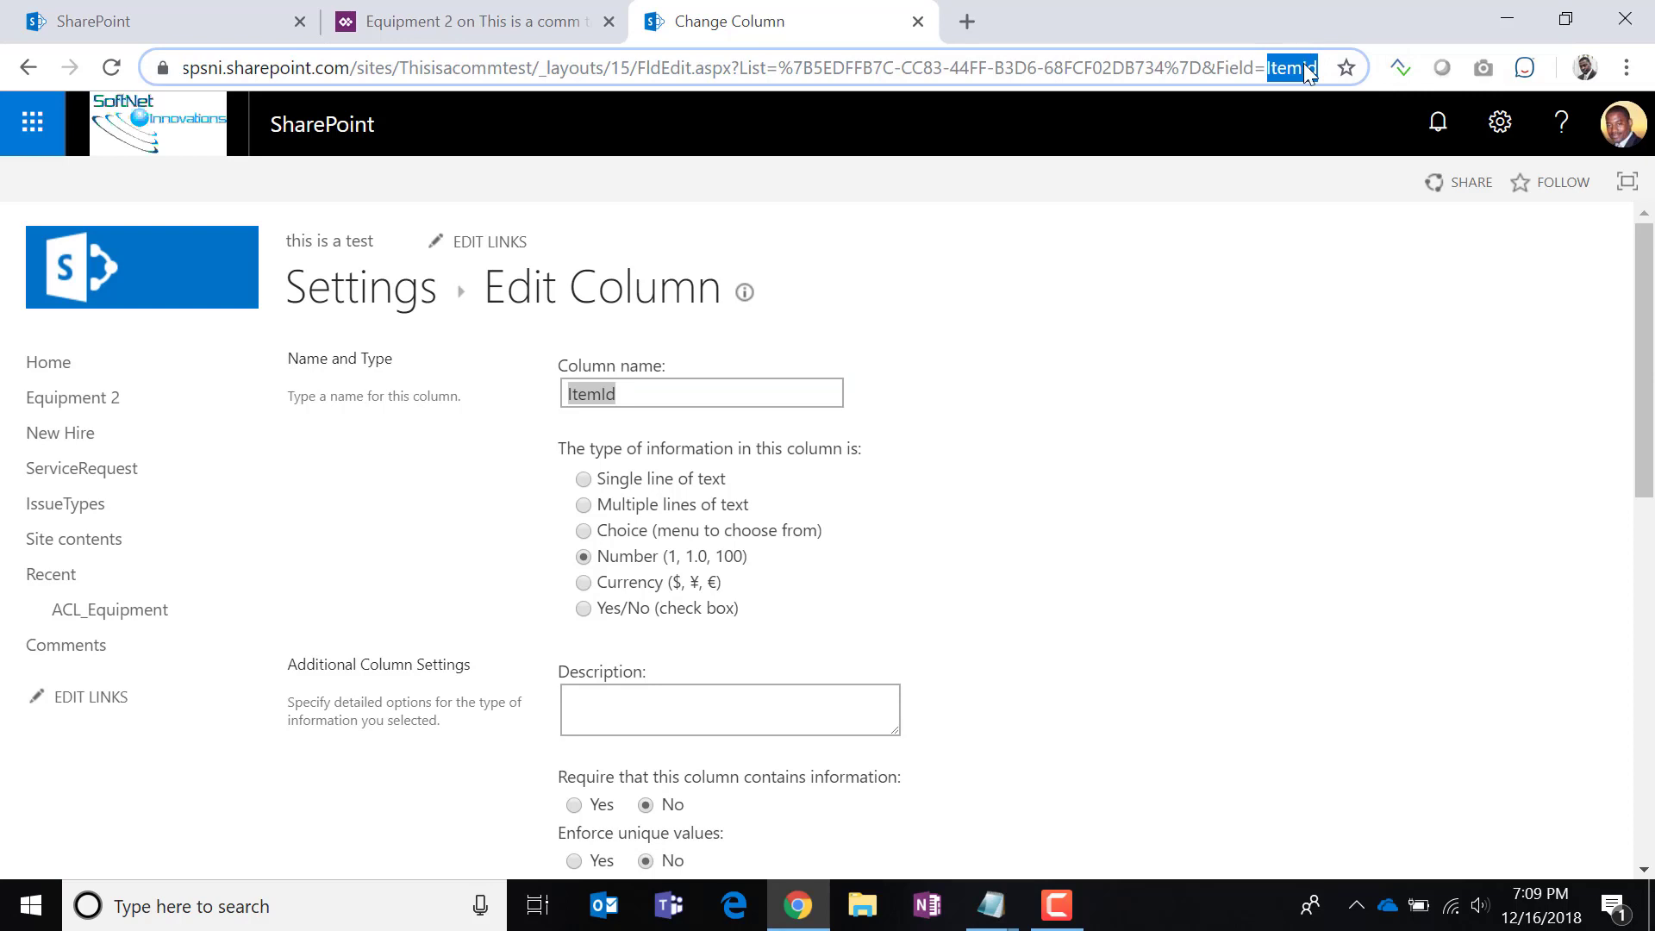
click(541, 35)
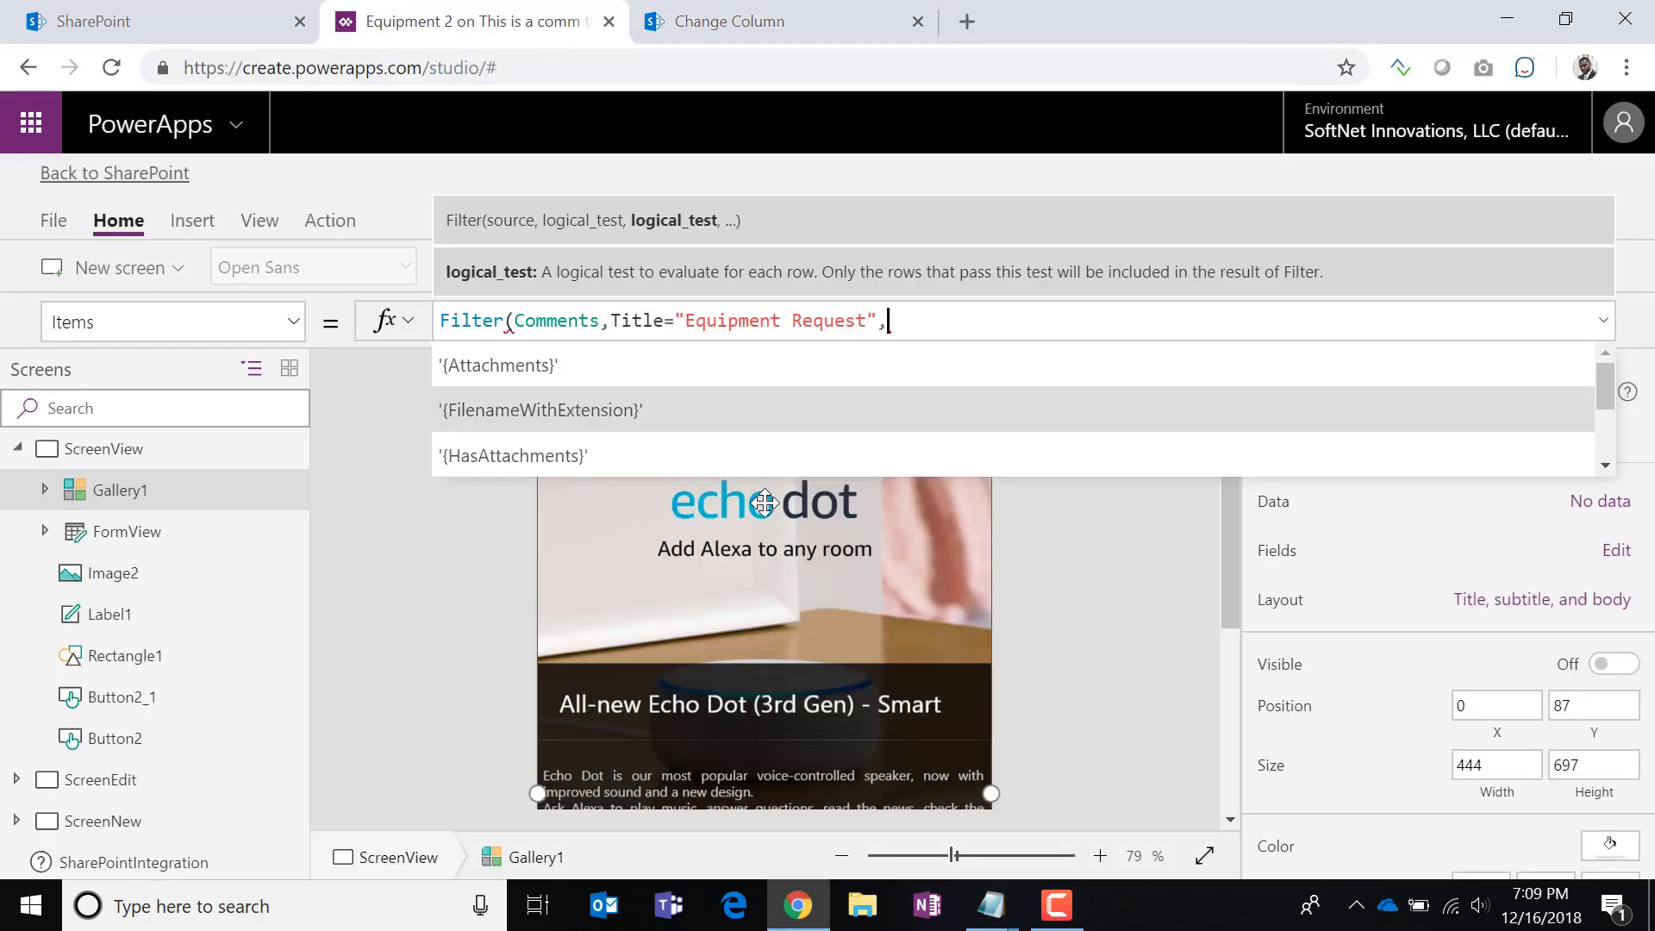
Finish the filter with ItemId=SharePointIntegration.SelectedListItemID and a closing parenthesis.
key(ctrl+v)
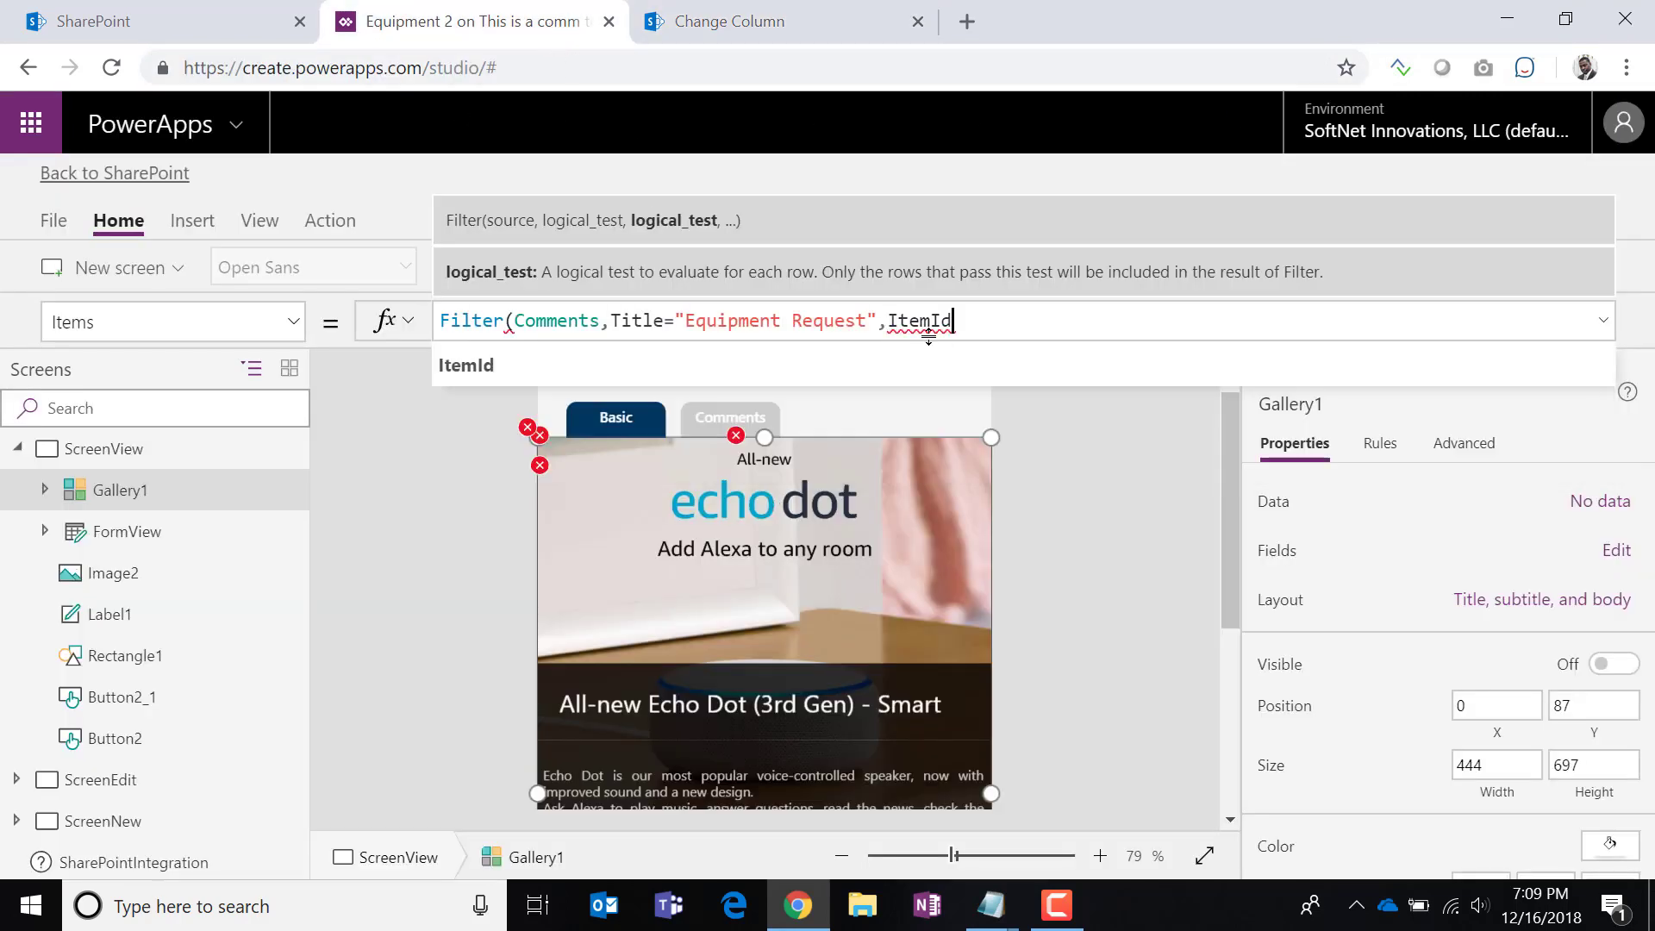
text(=)
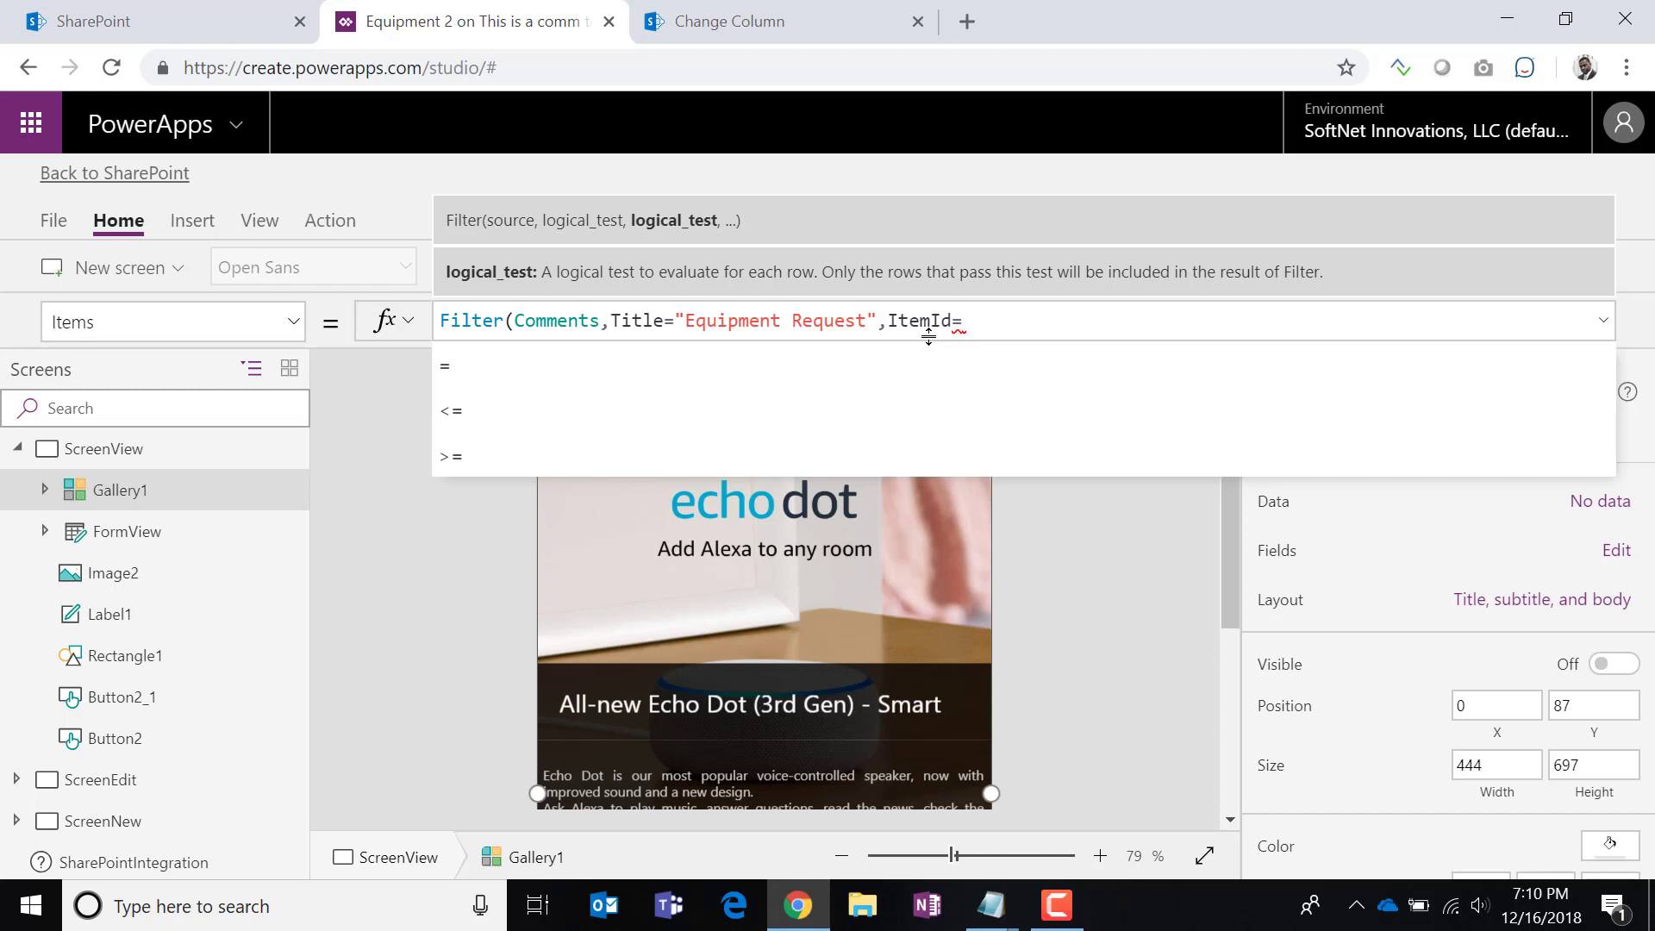
text(share)
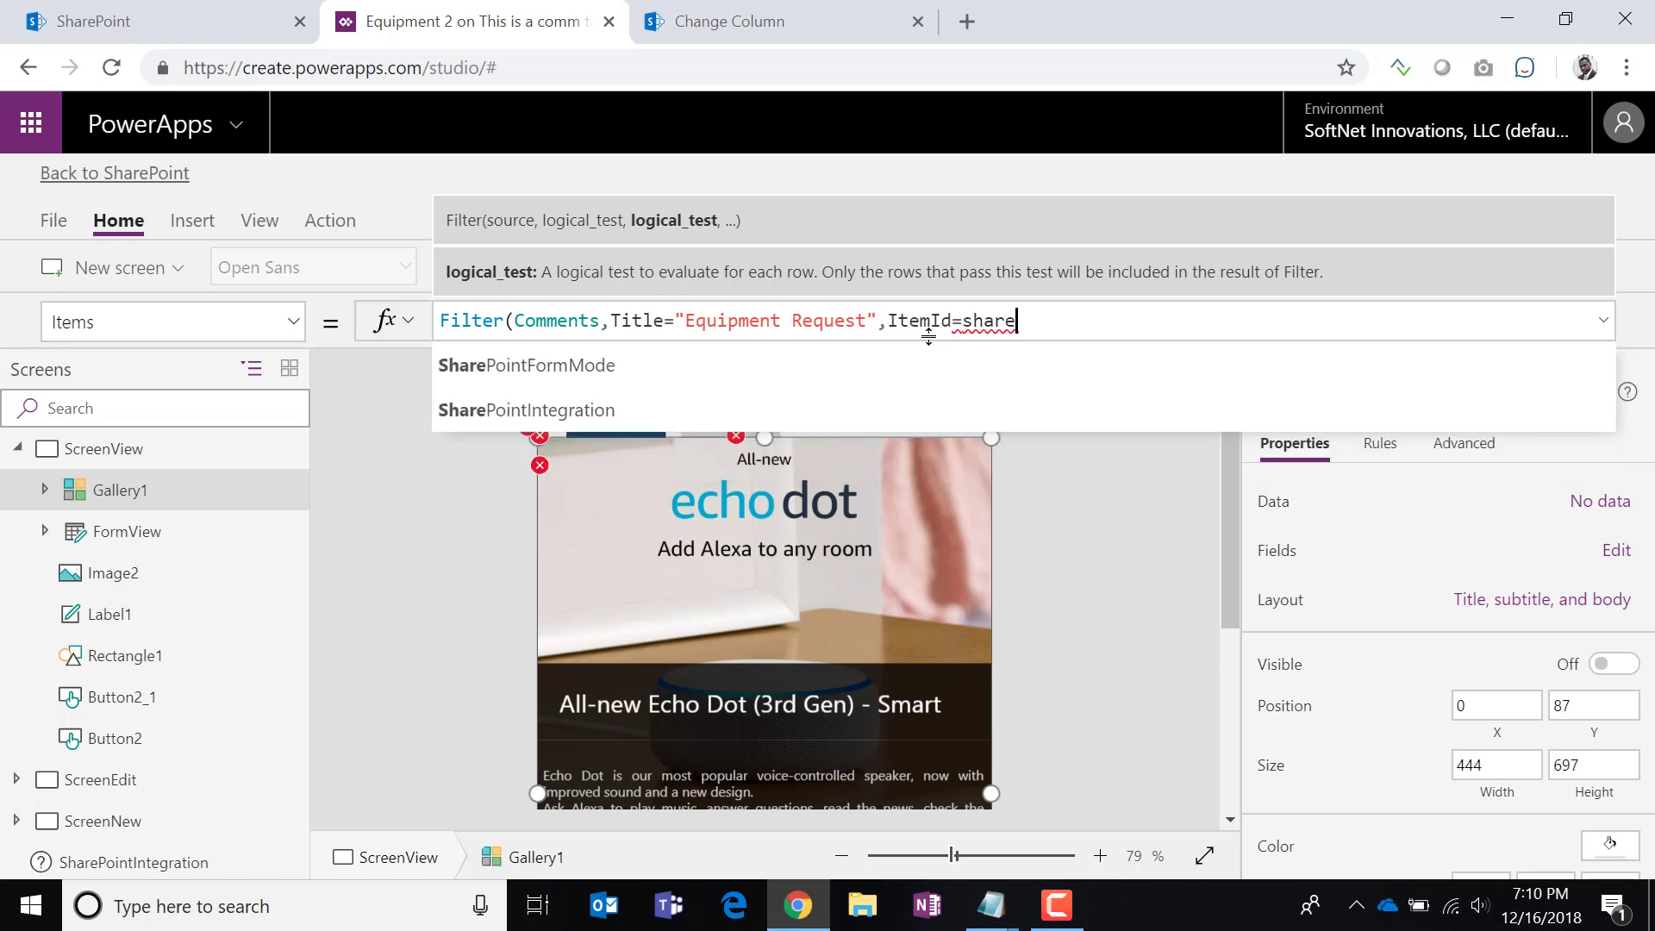
click(503, 411)
text(.s)
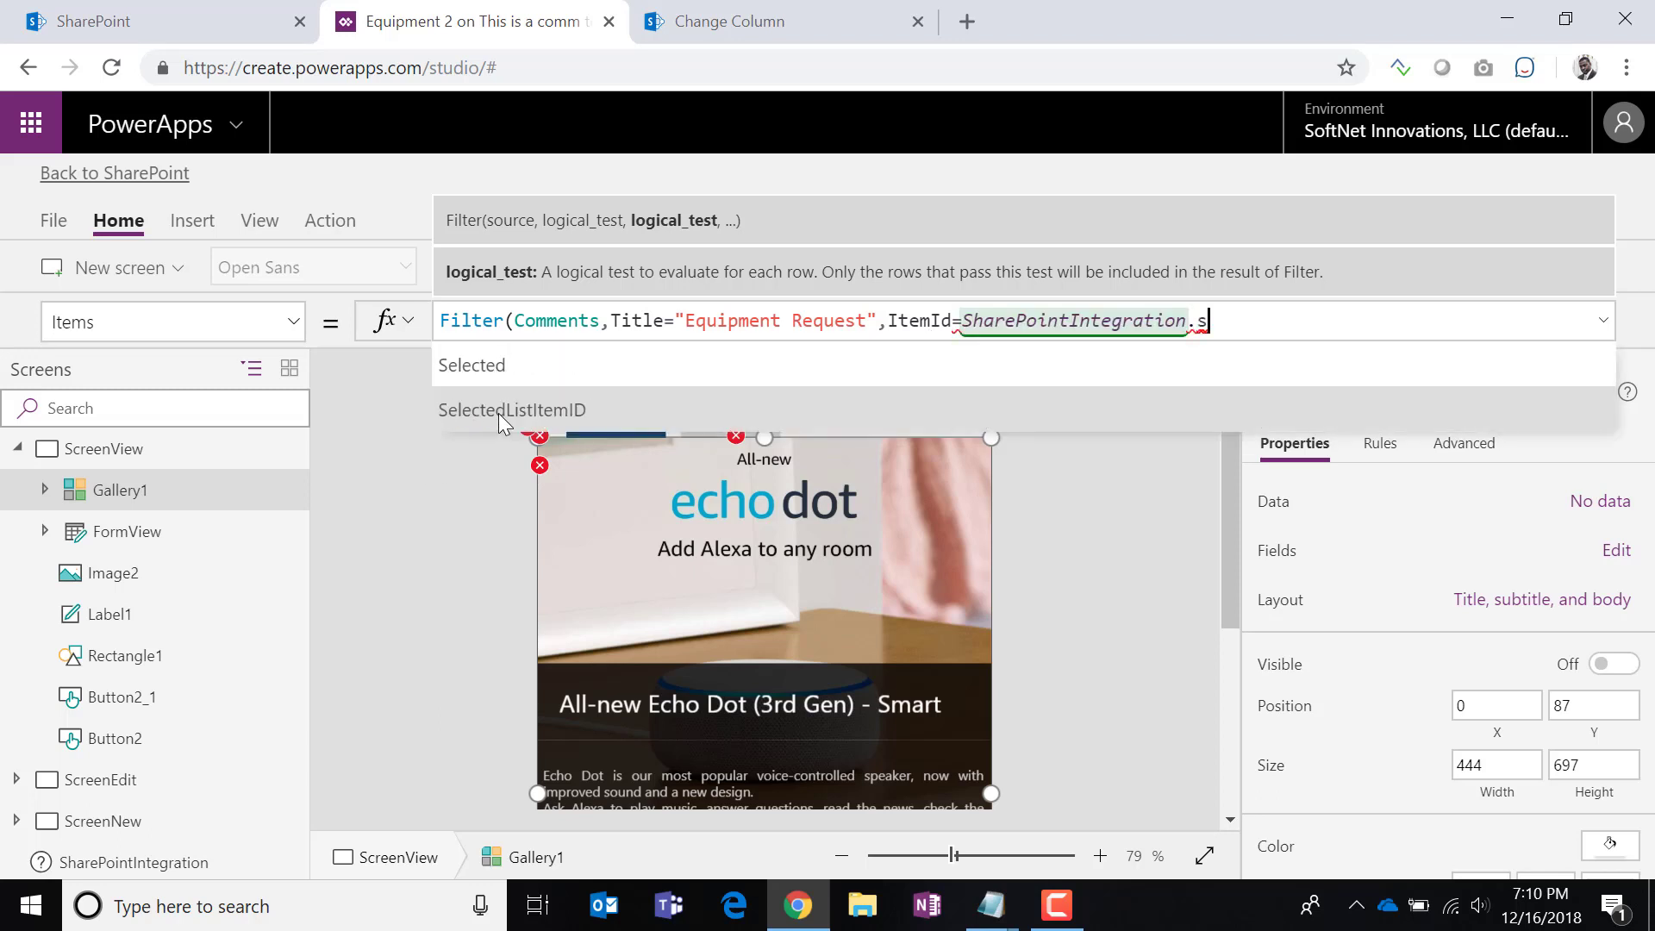
click(496, 412)
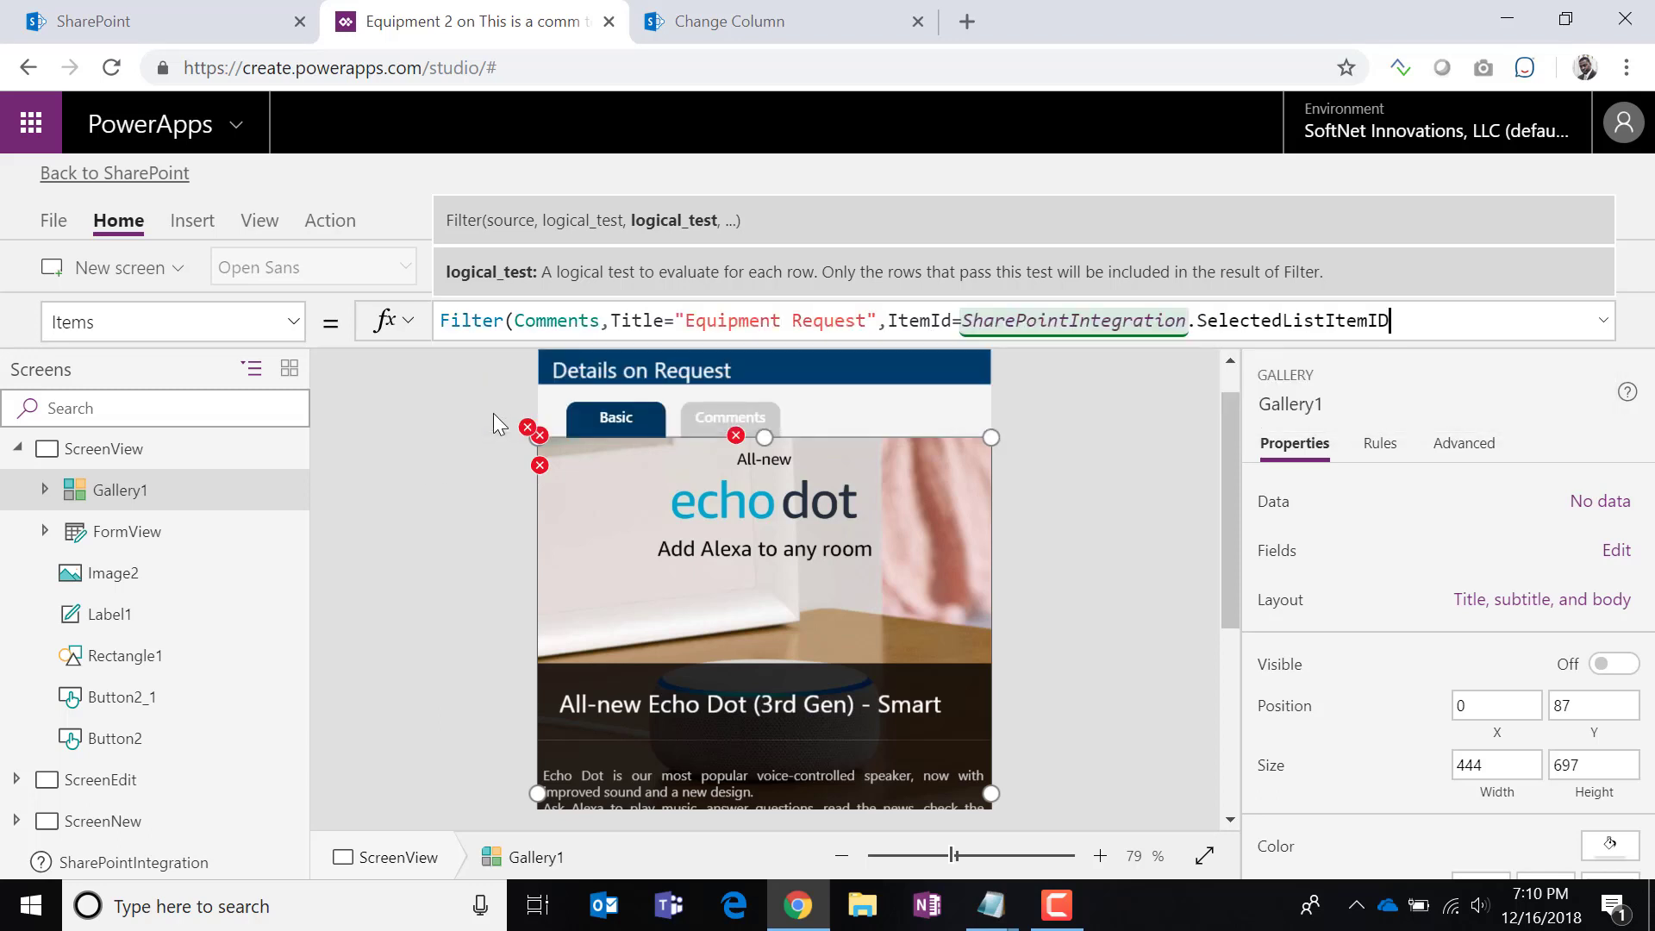
text())
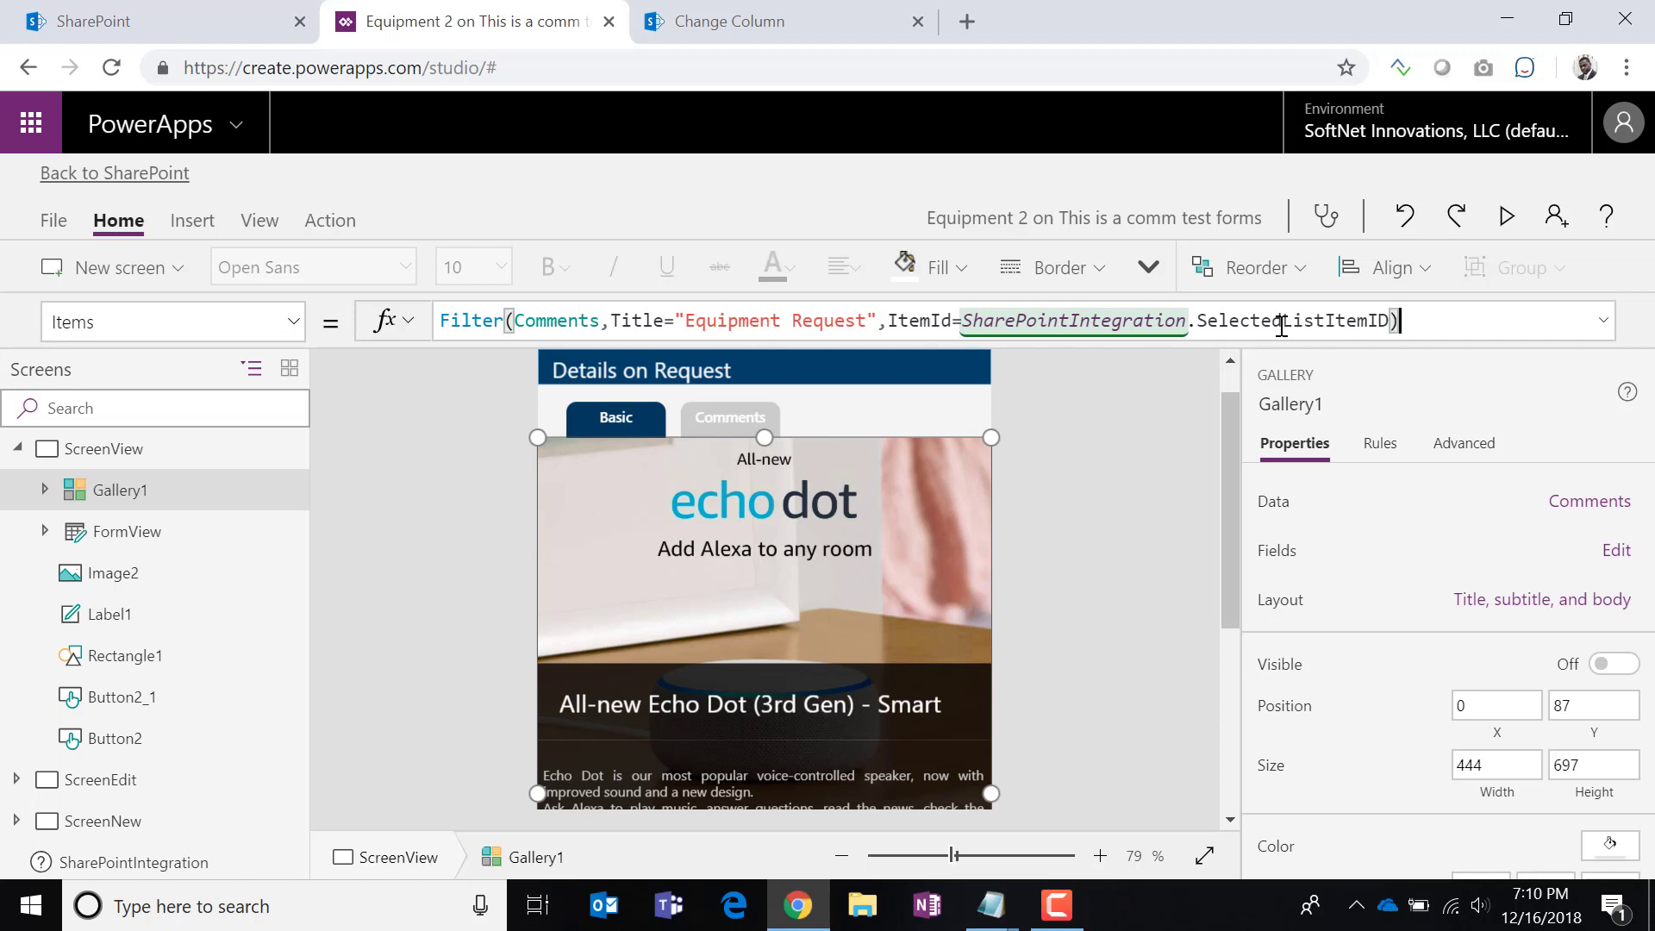
Save the app with the filtered gallery and publish it to SharePoint again.
click(53, 227)
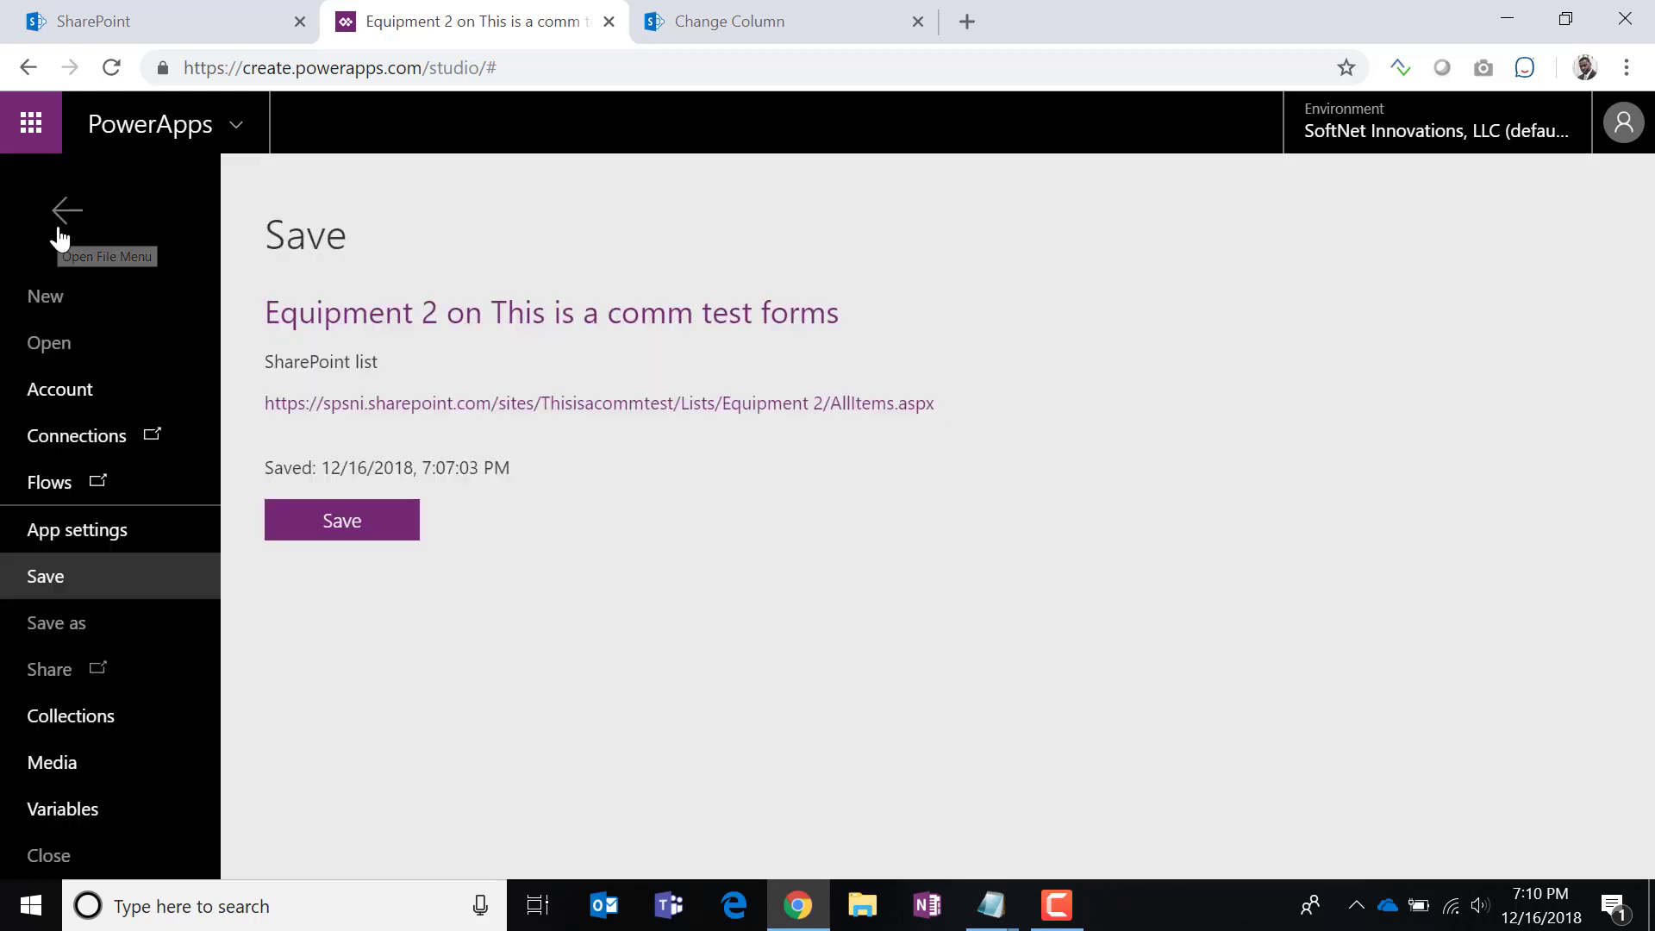
click(324, 536)
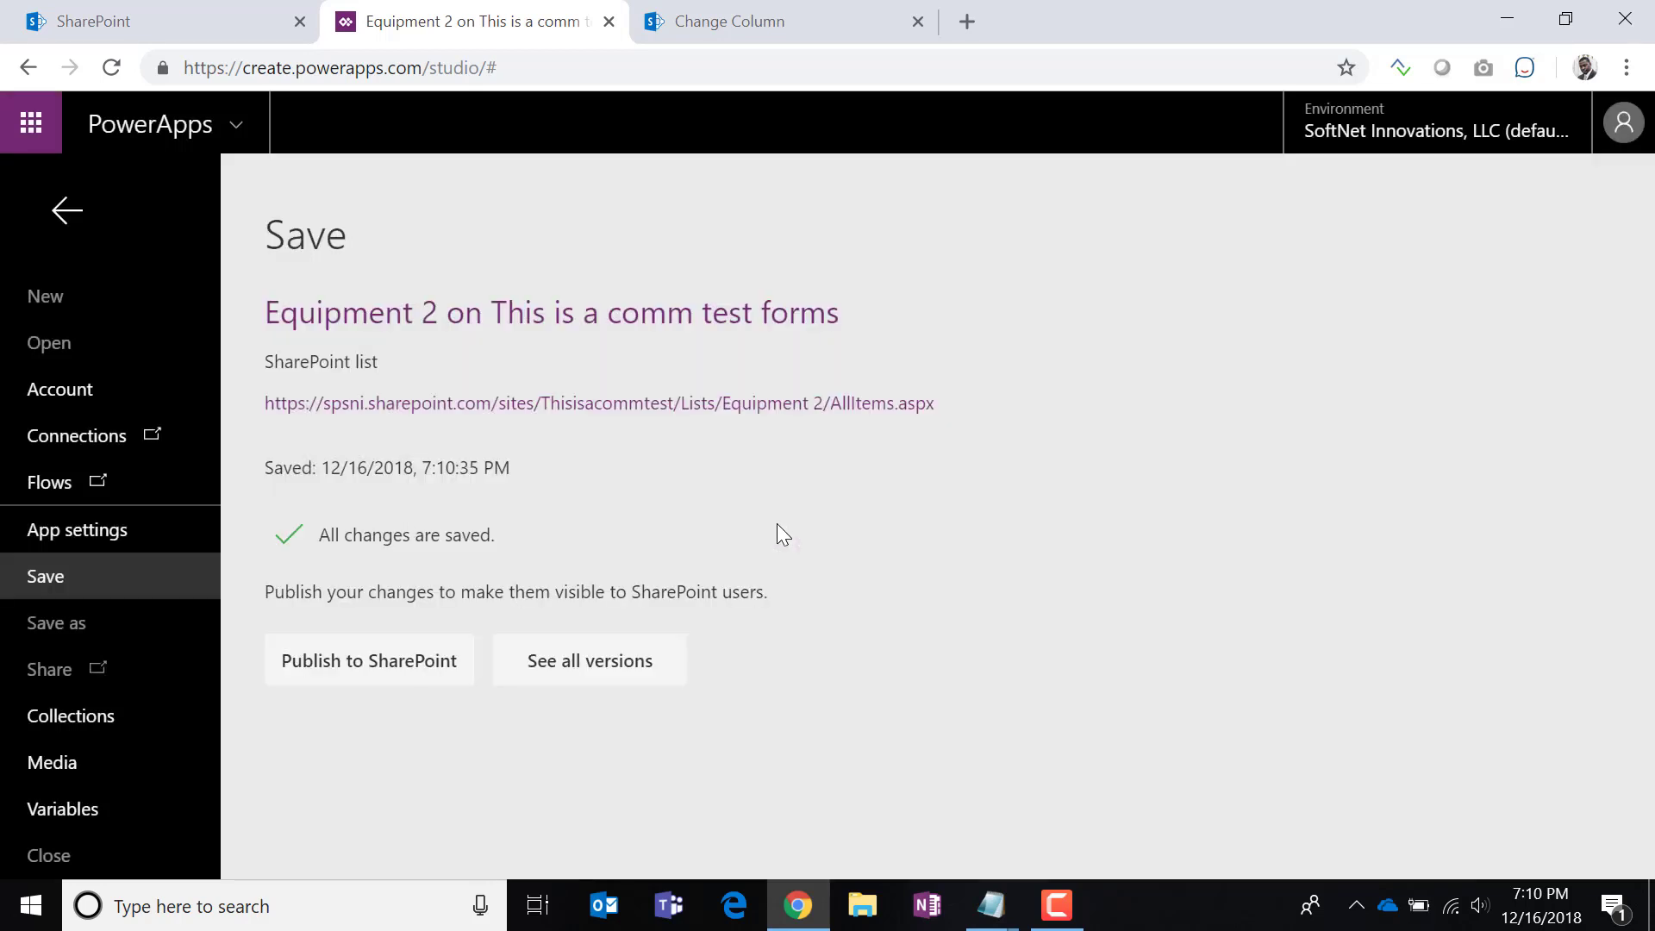
click(371, 660)
click(1100, 574)
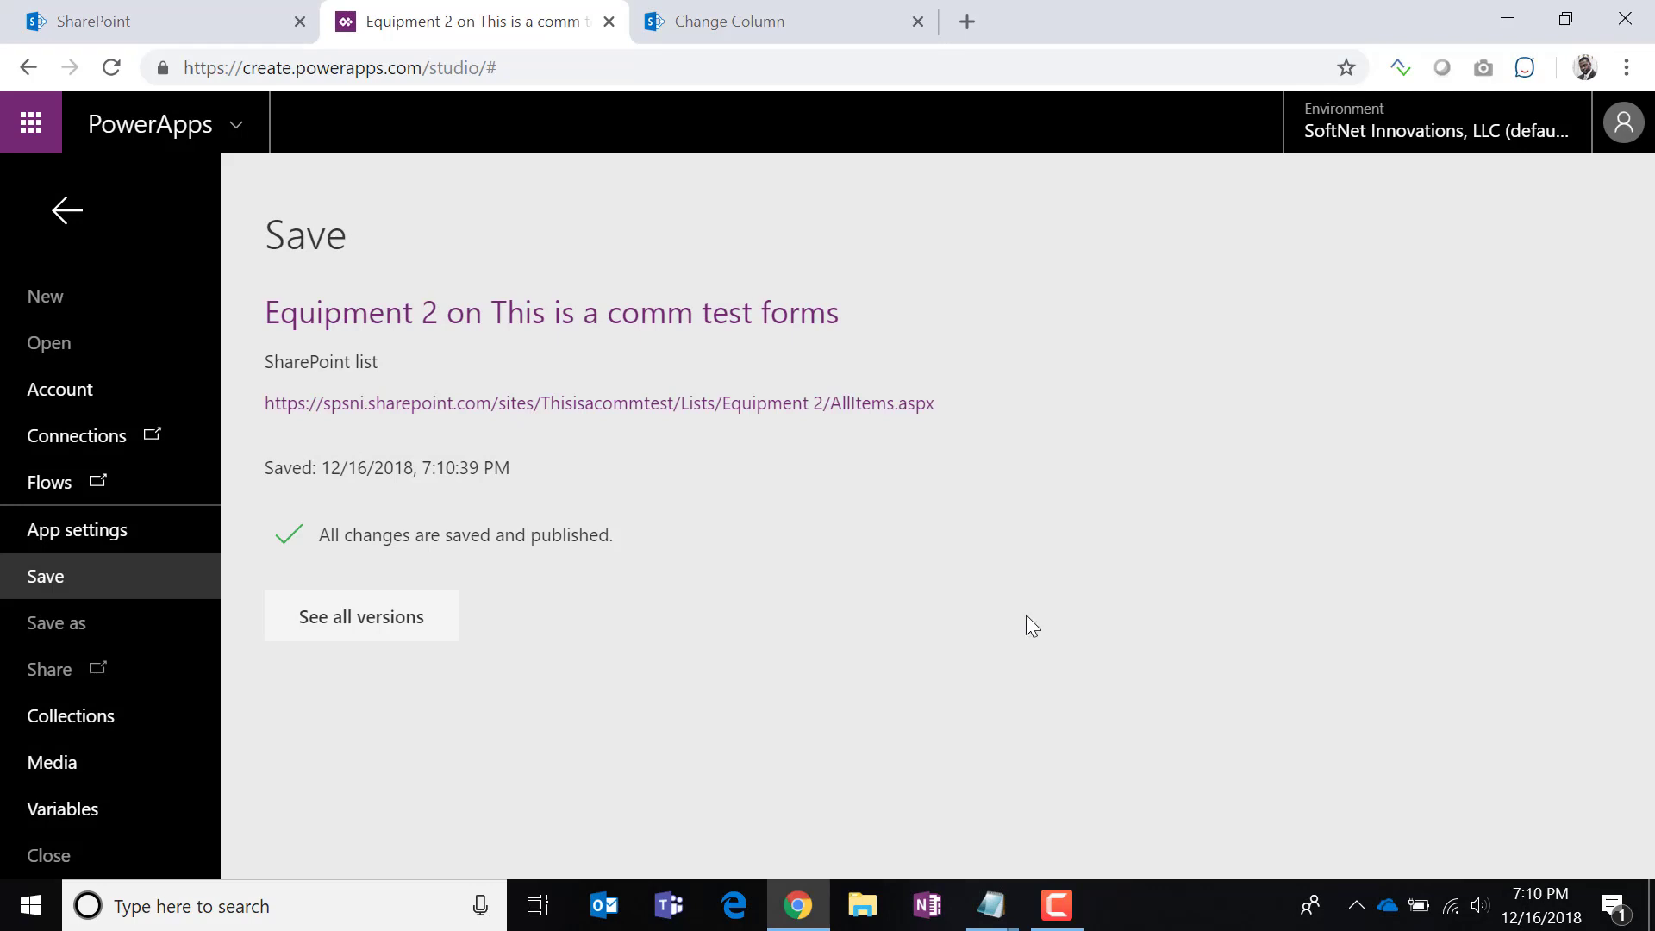
click(705, 22)
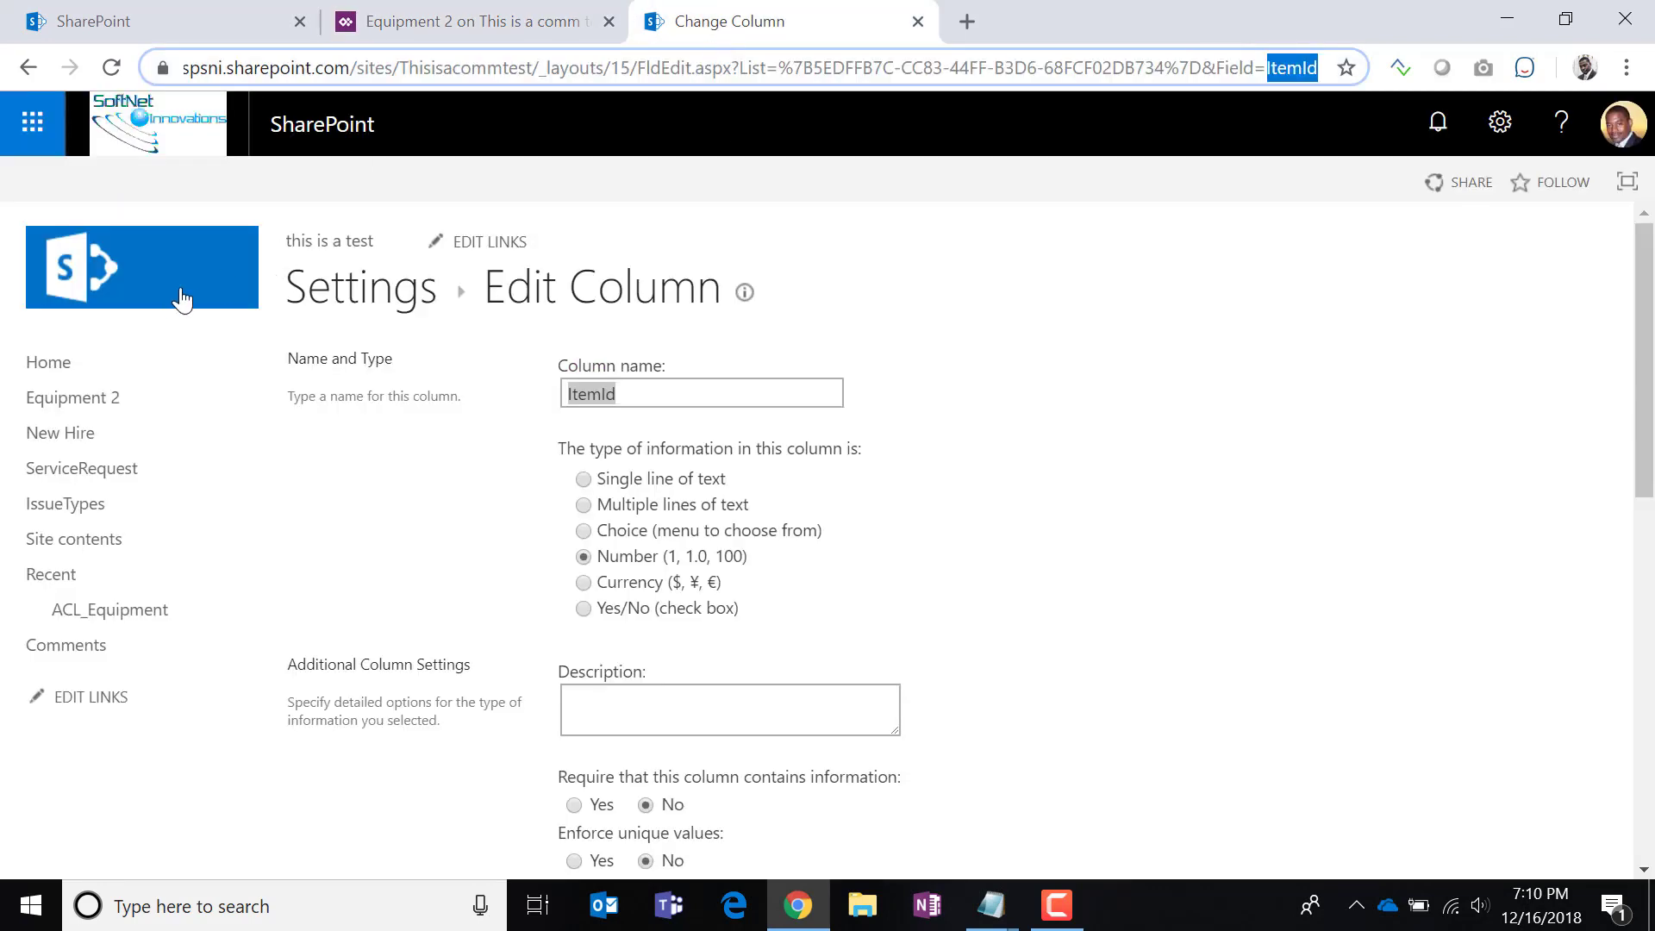
Open Equipment 2, open the Comments list in another tab, and view the earbuds item's comments.
click(31, 402)
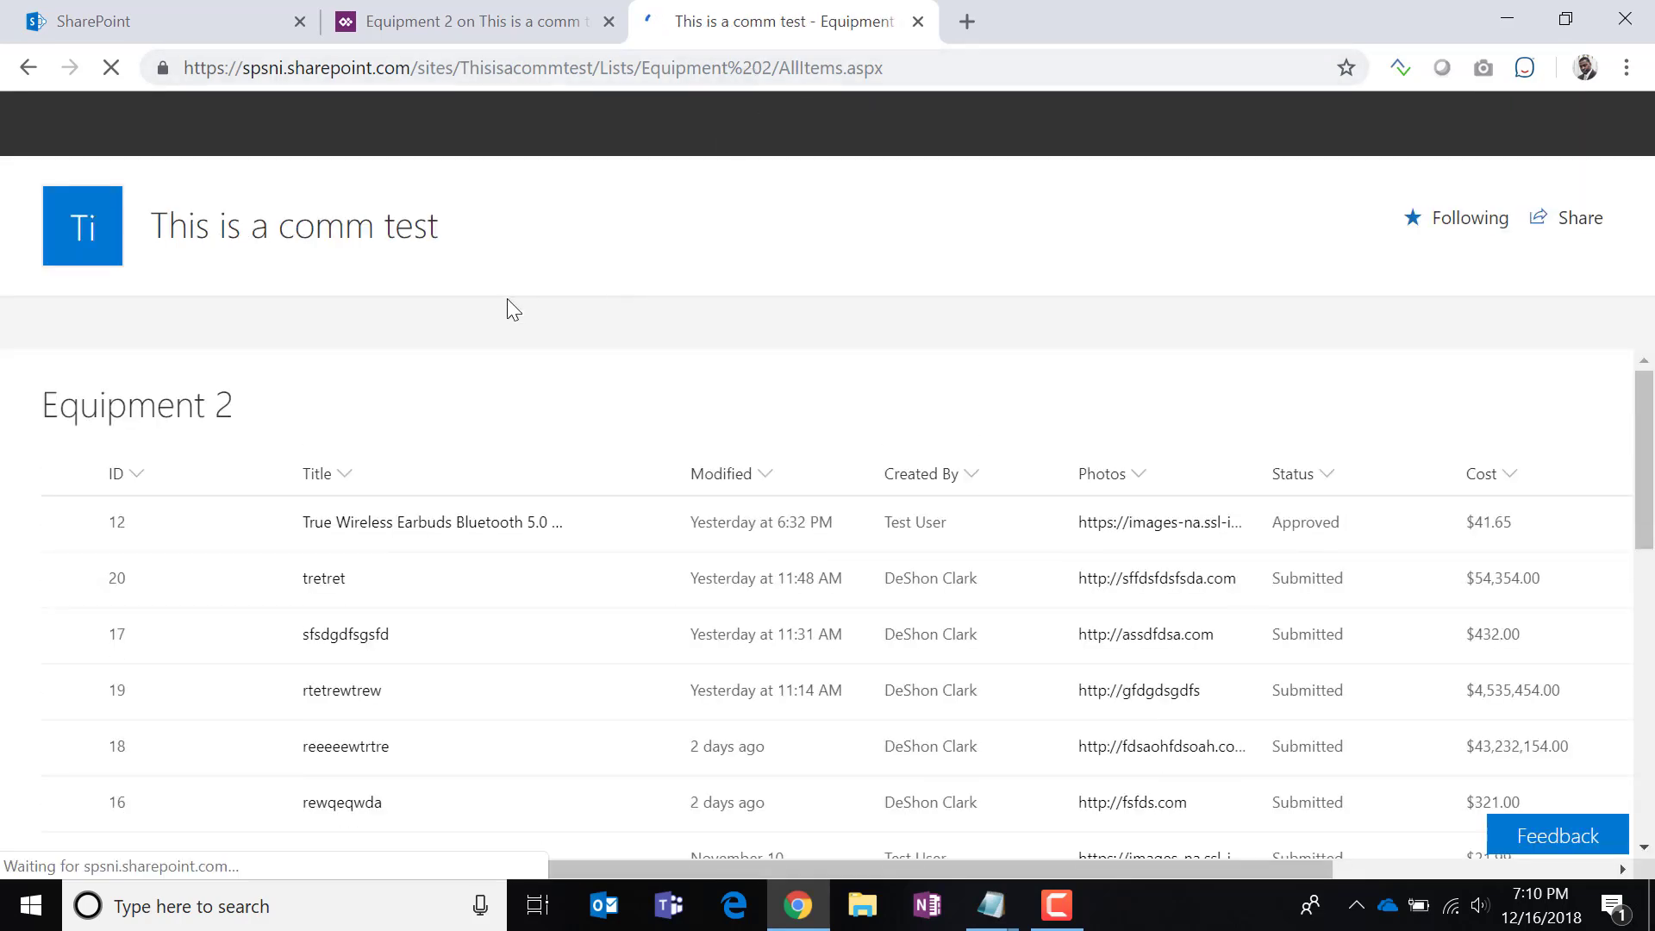
right_click(865, 251)
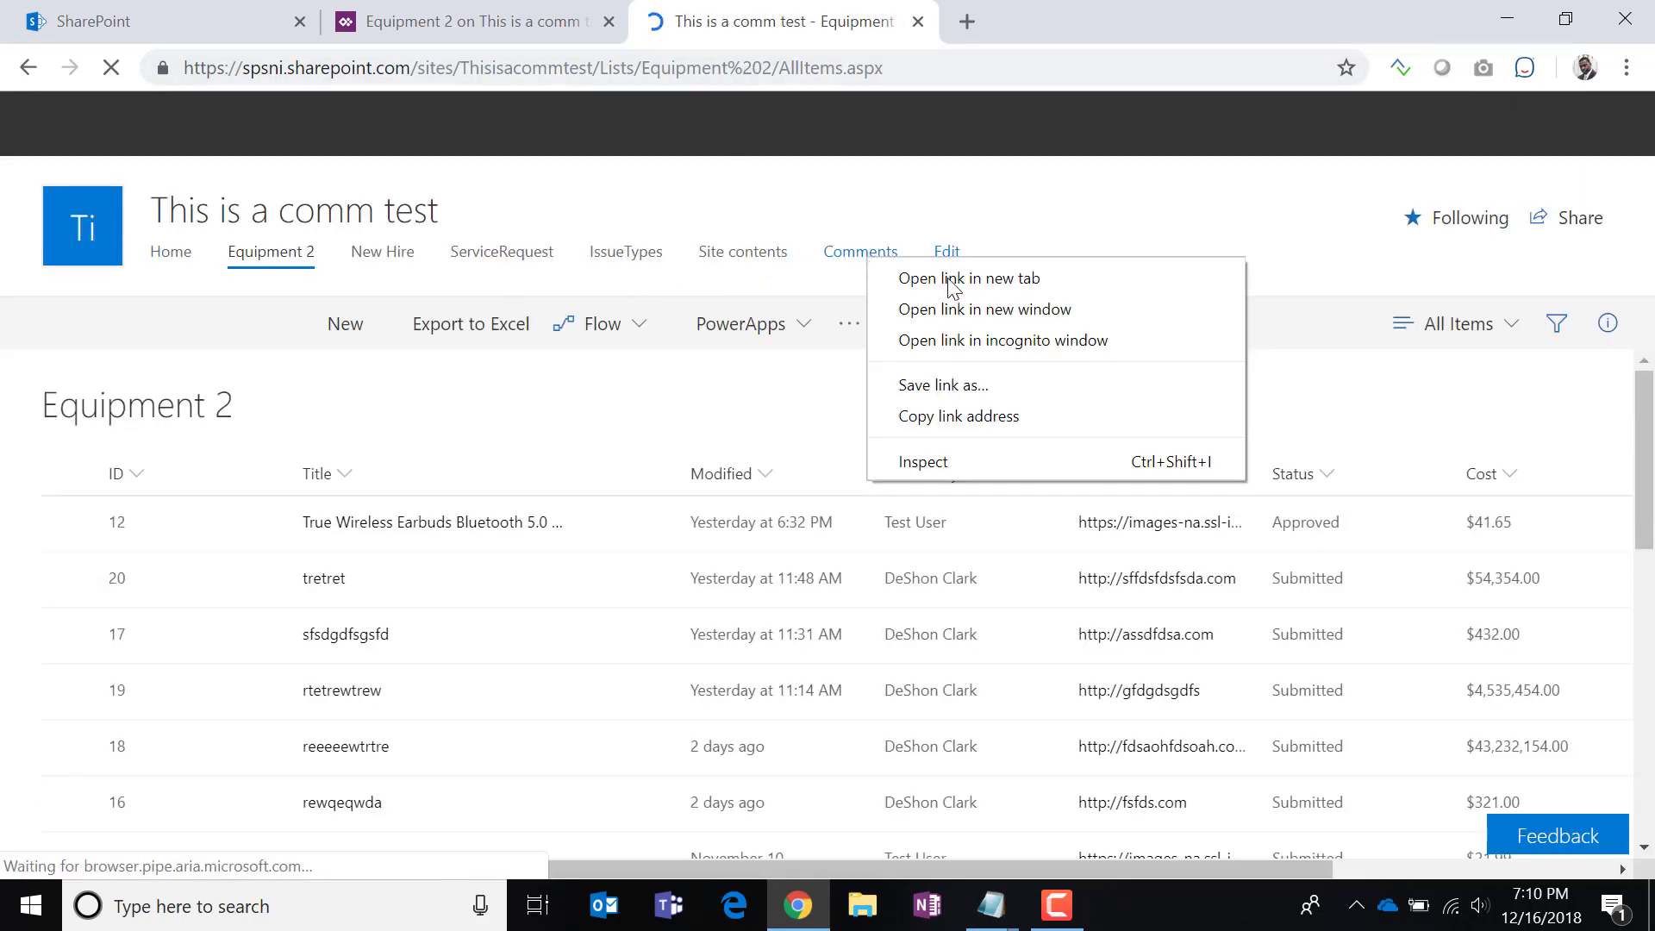
click(346, 537)
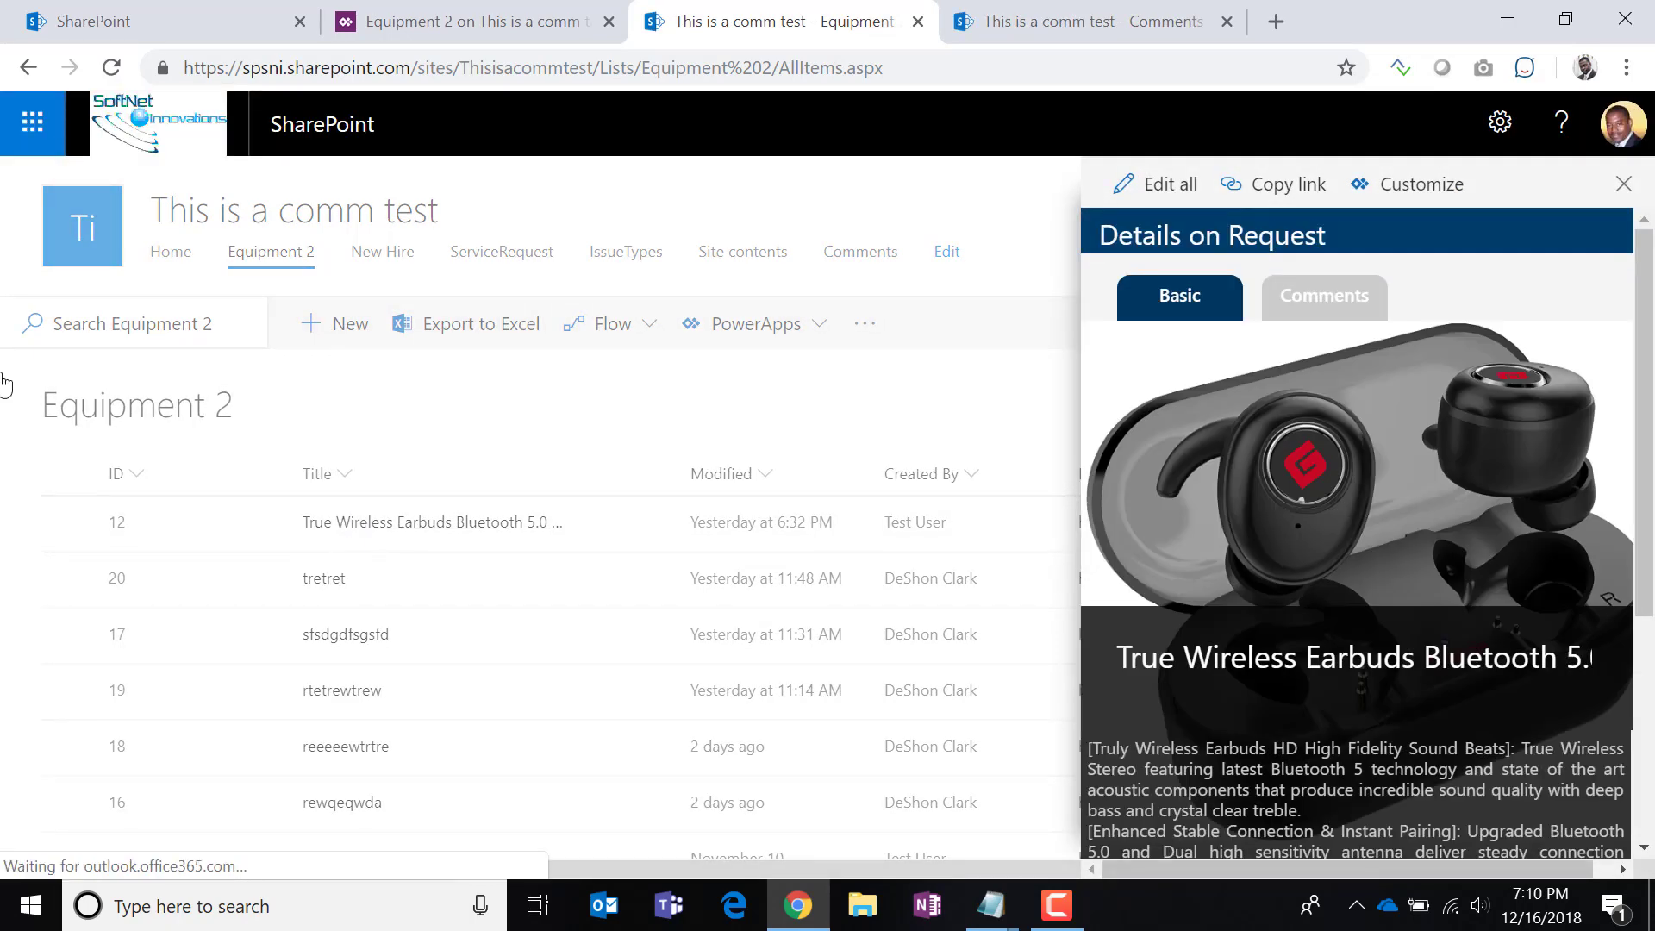
click(111, 68)
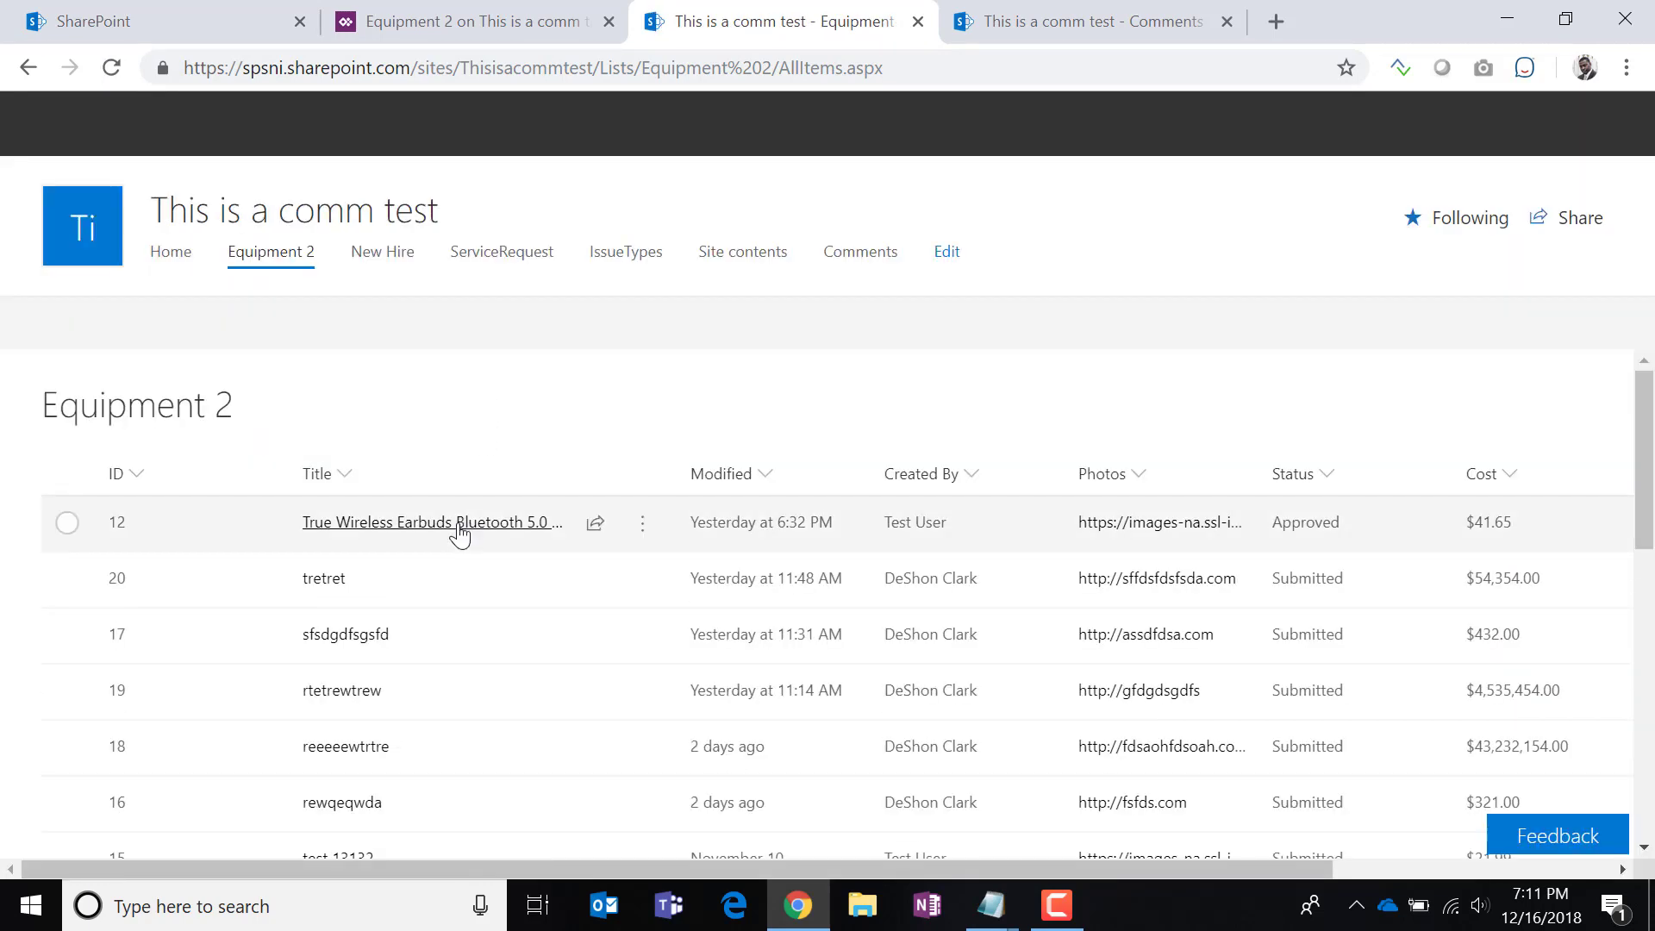
click(455, 528)
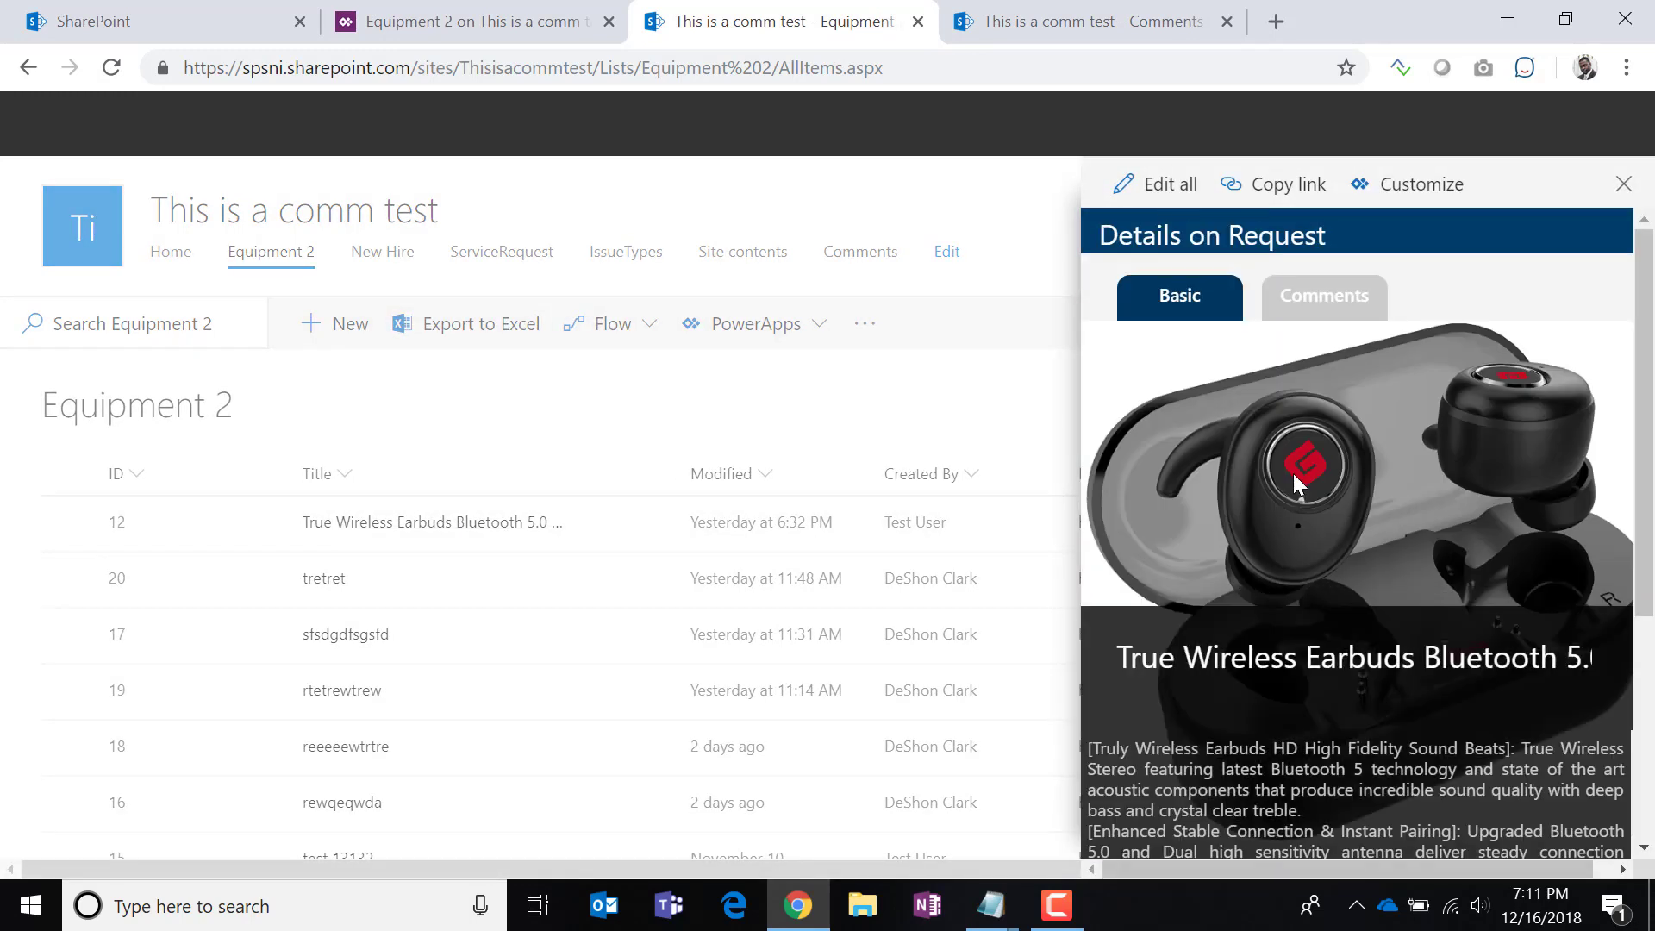
click(1319, 293)
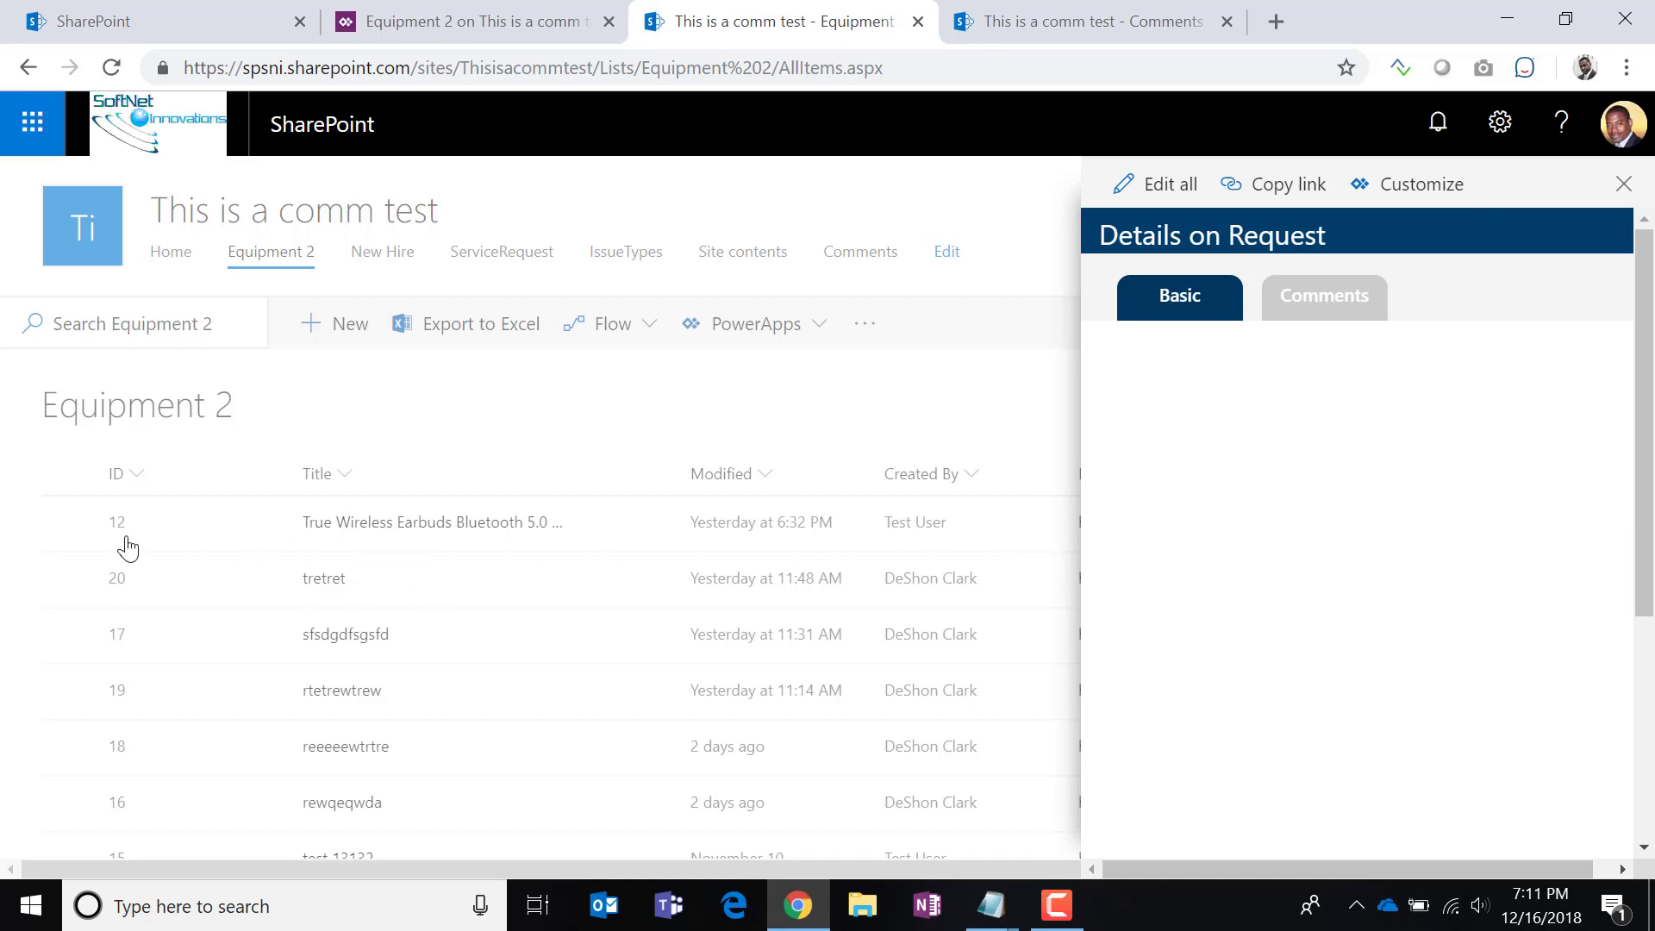
Check the comments shown for the tretret, sfsdgdfsgsfd and rtetrewtrew items, then go to the Comments list.
click(325, 586)
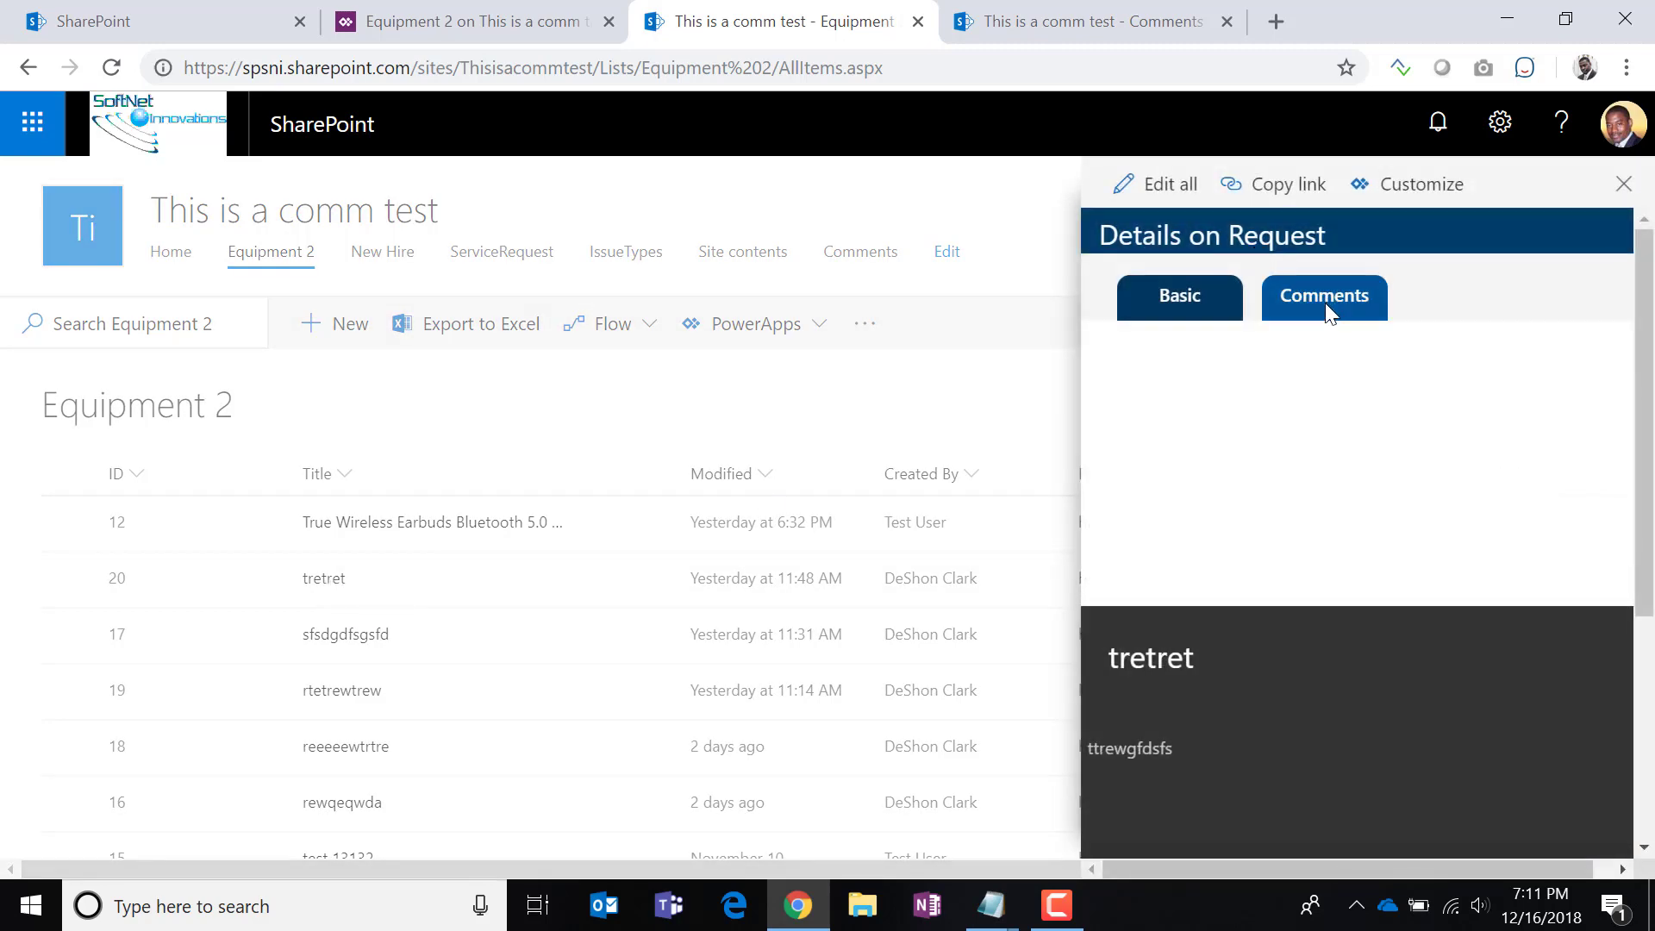
click(1326, 304)
click(355, 635)
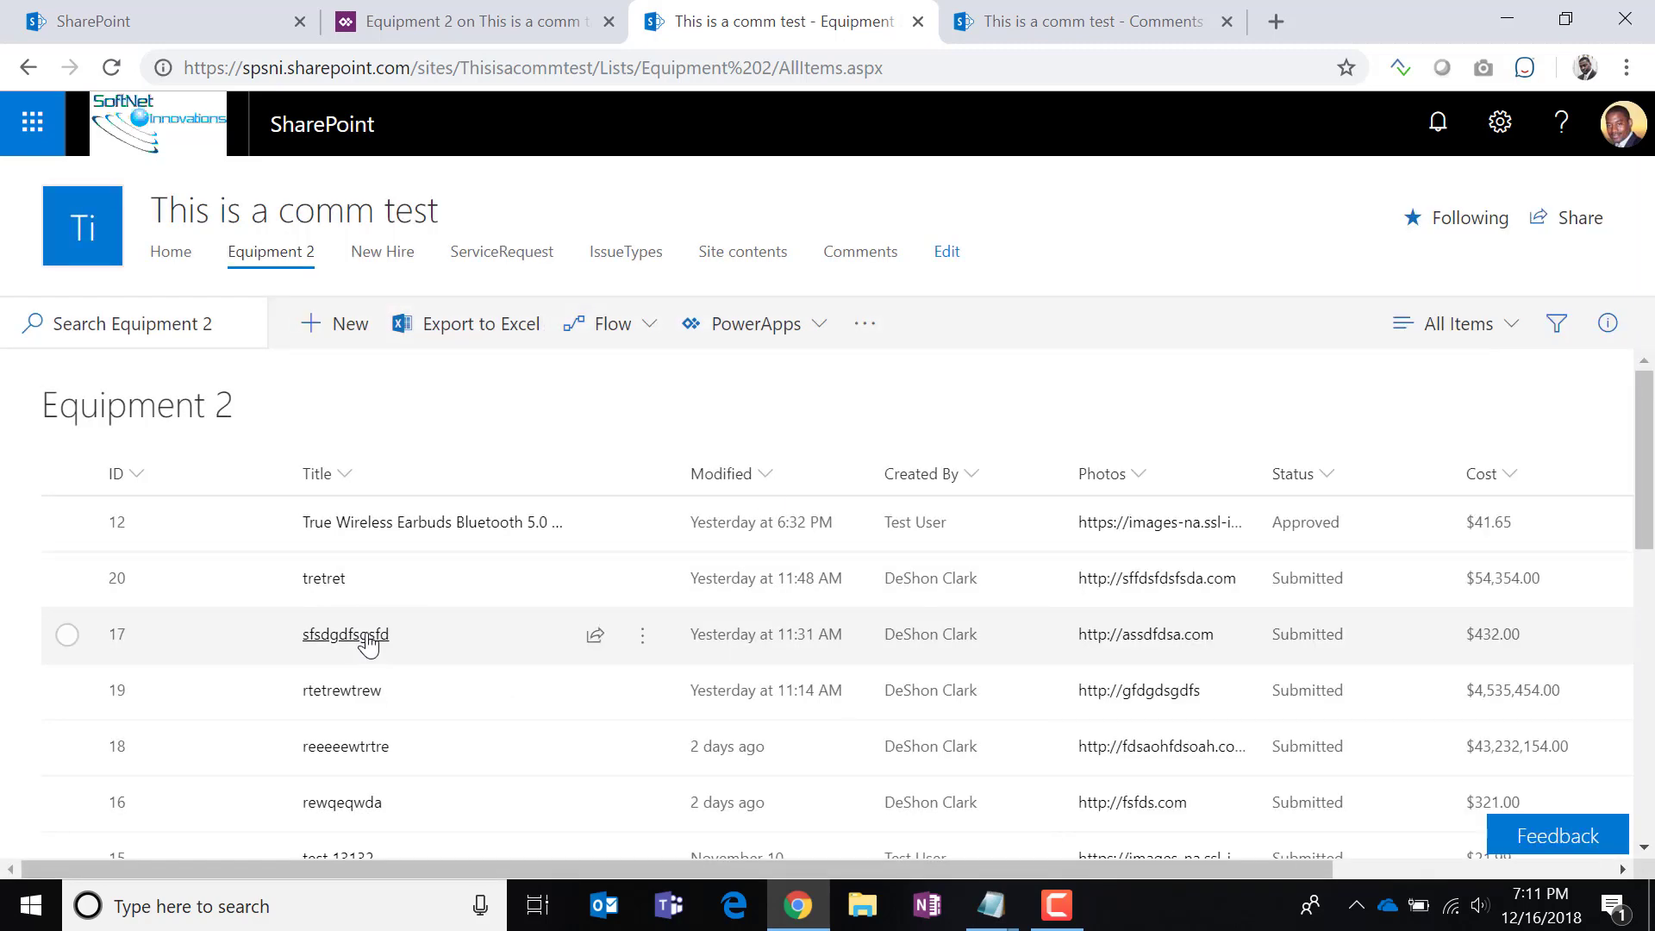
click(1337, 302)
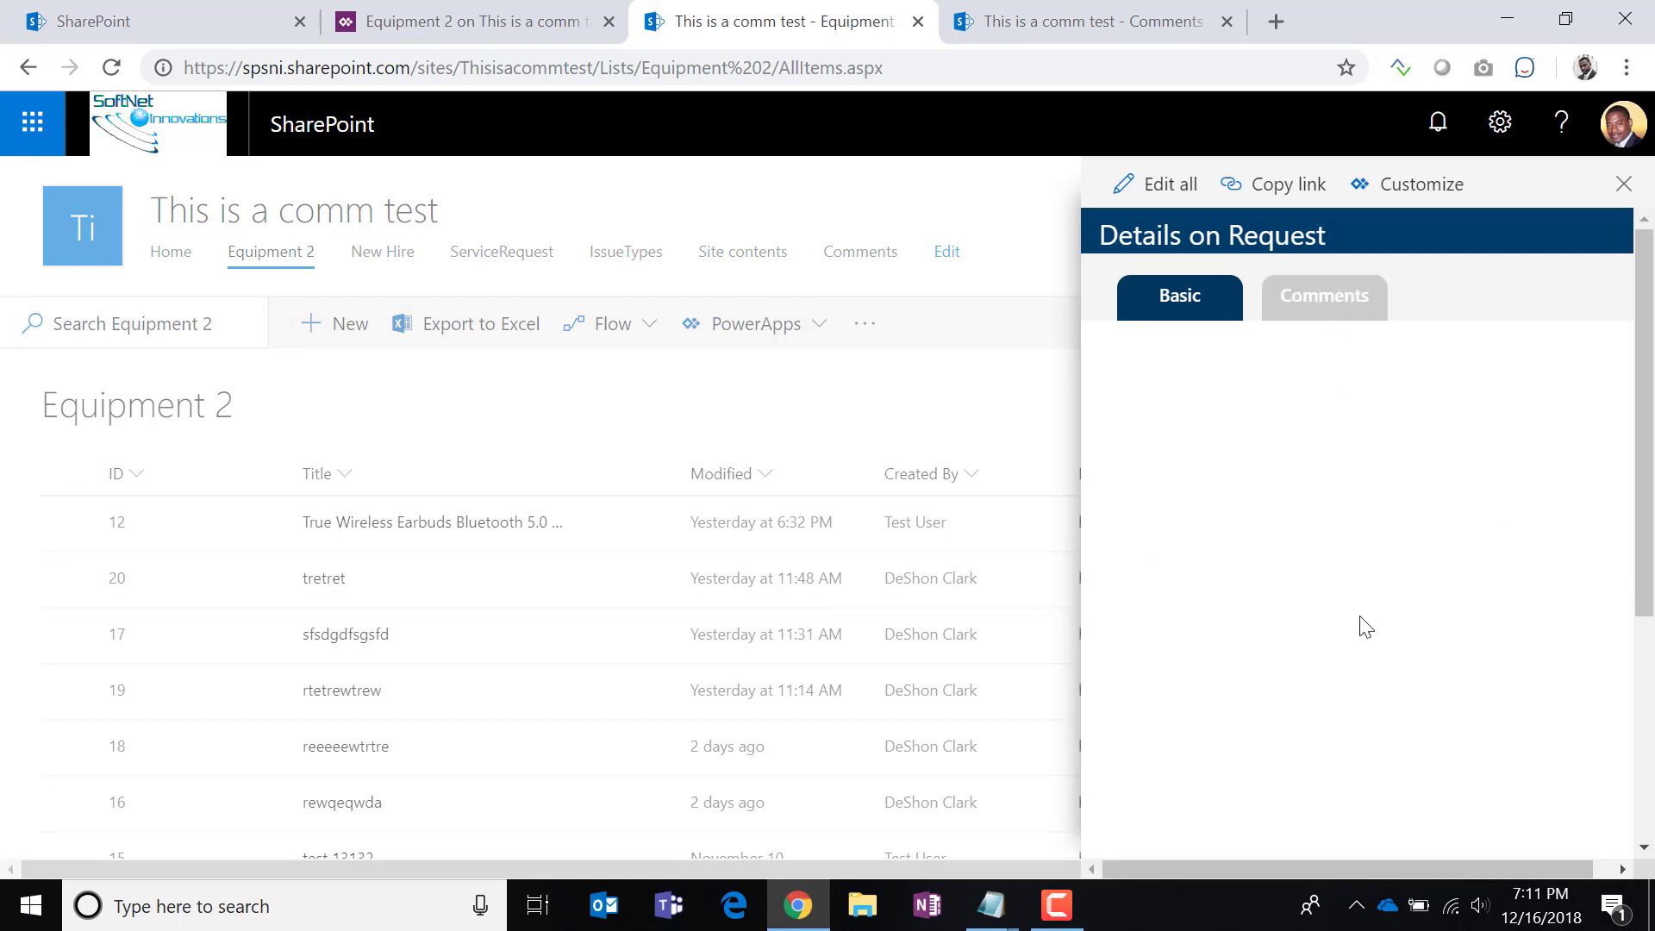
click(353, 694)
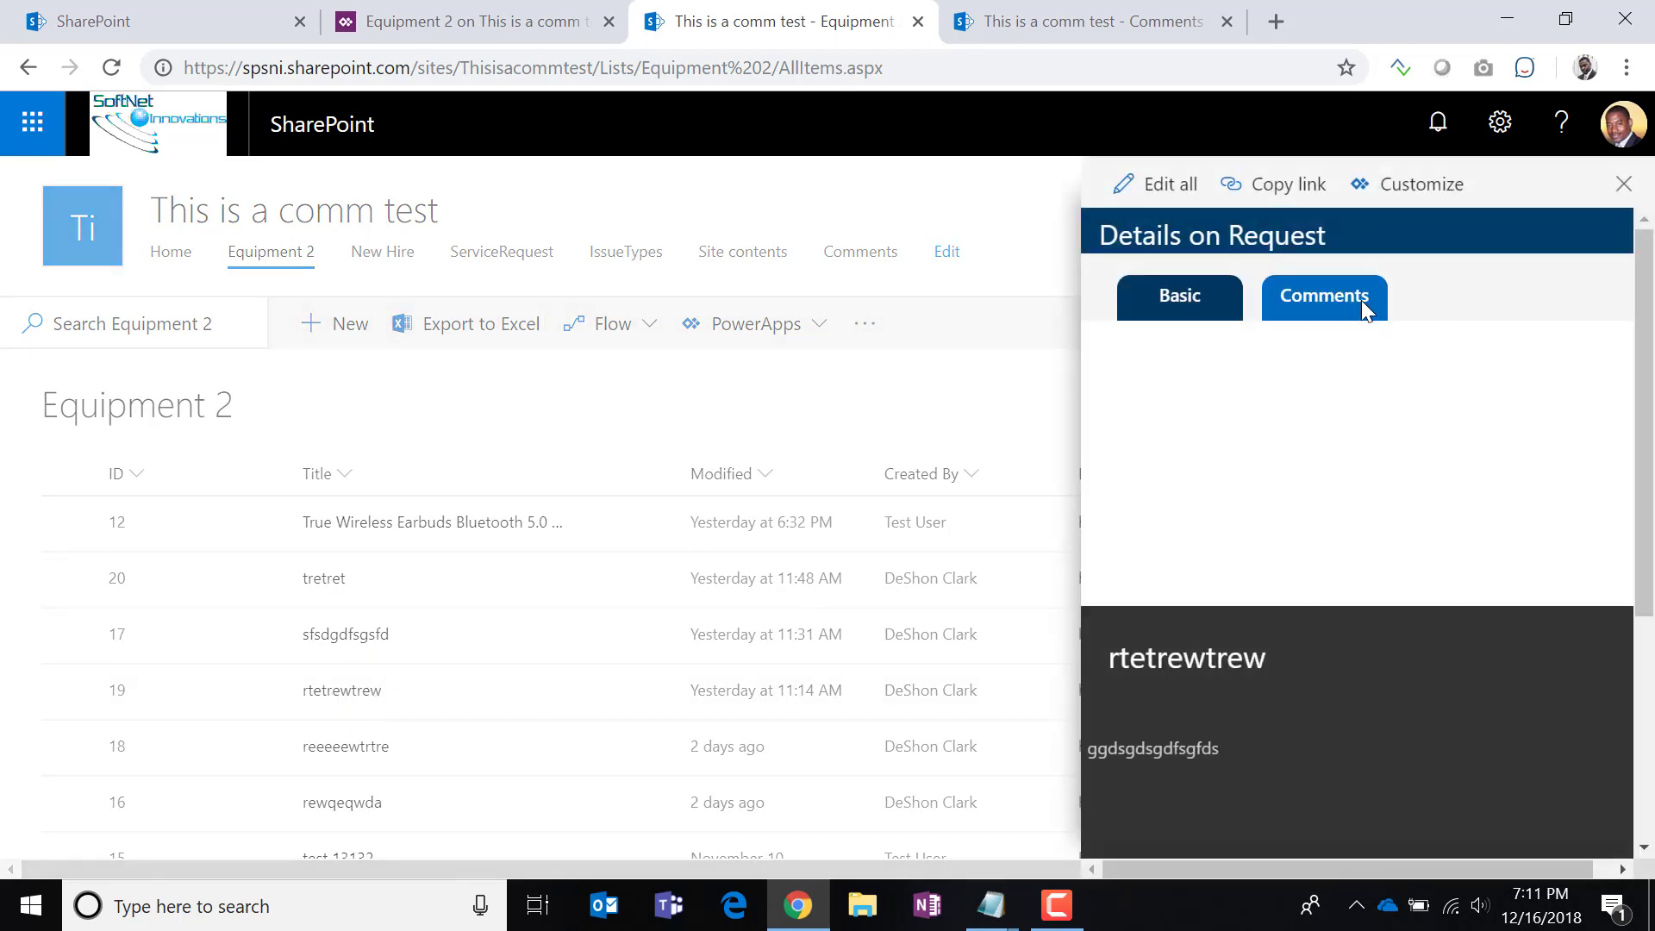
click(1356, 303)
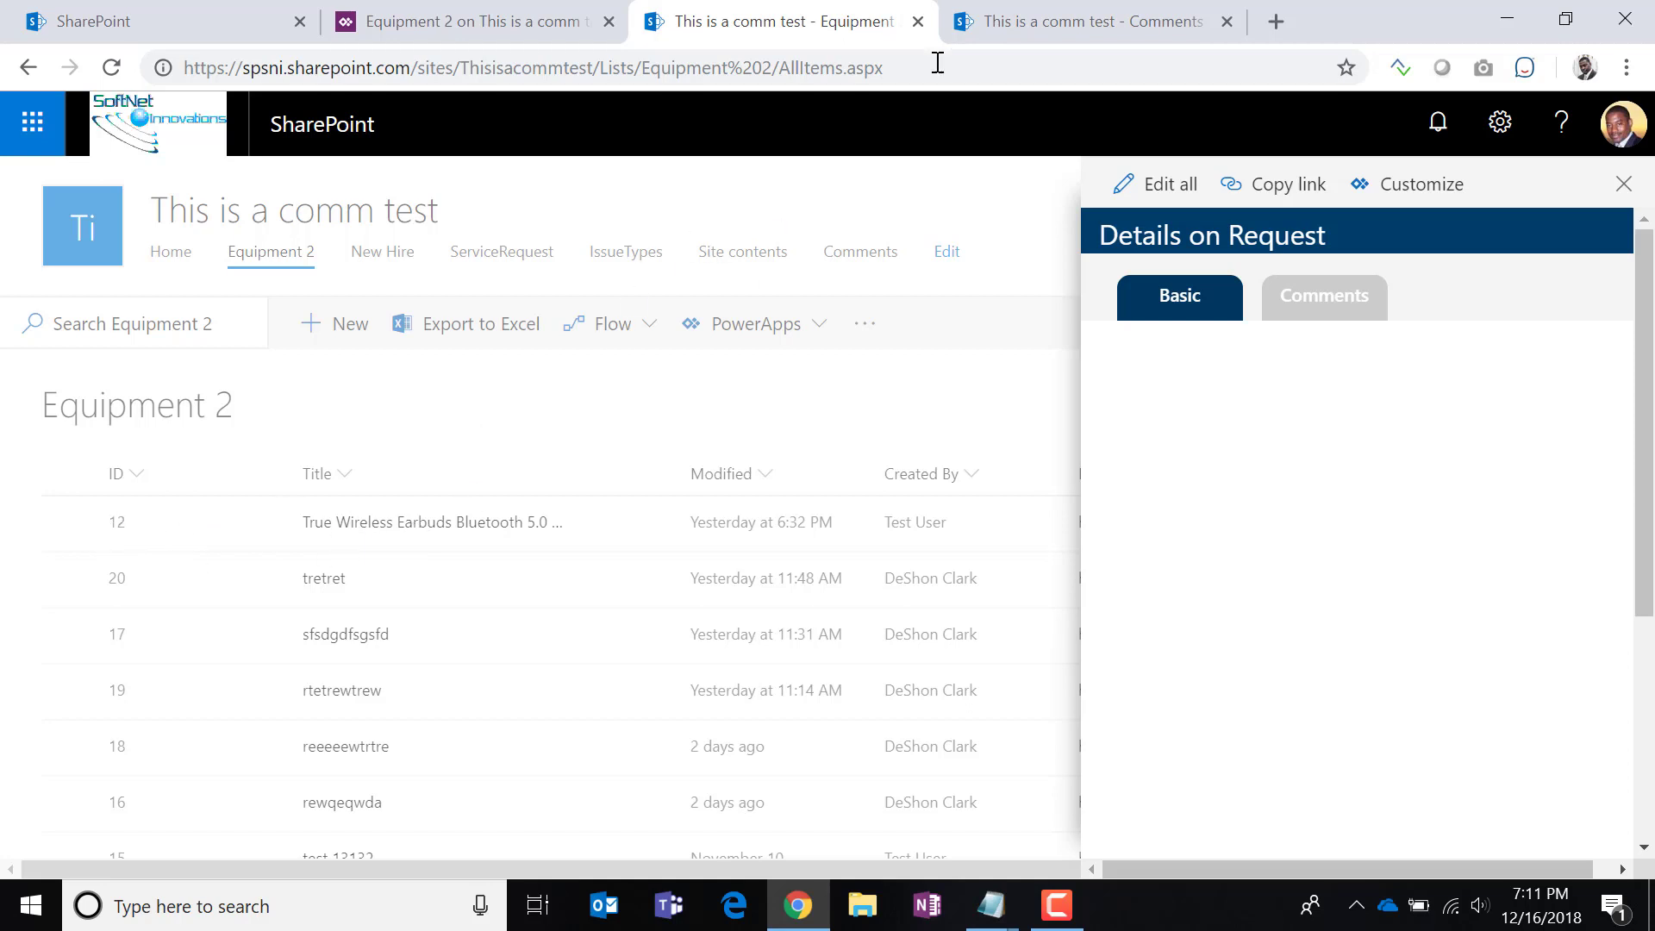
click(1074, 26)
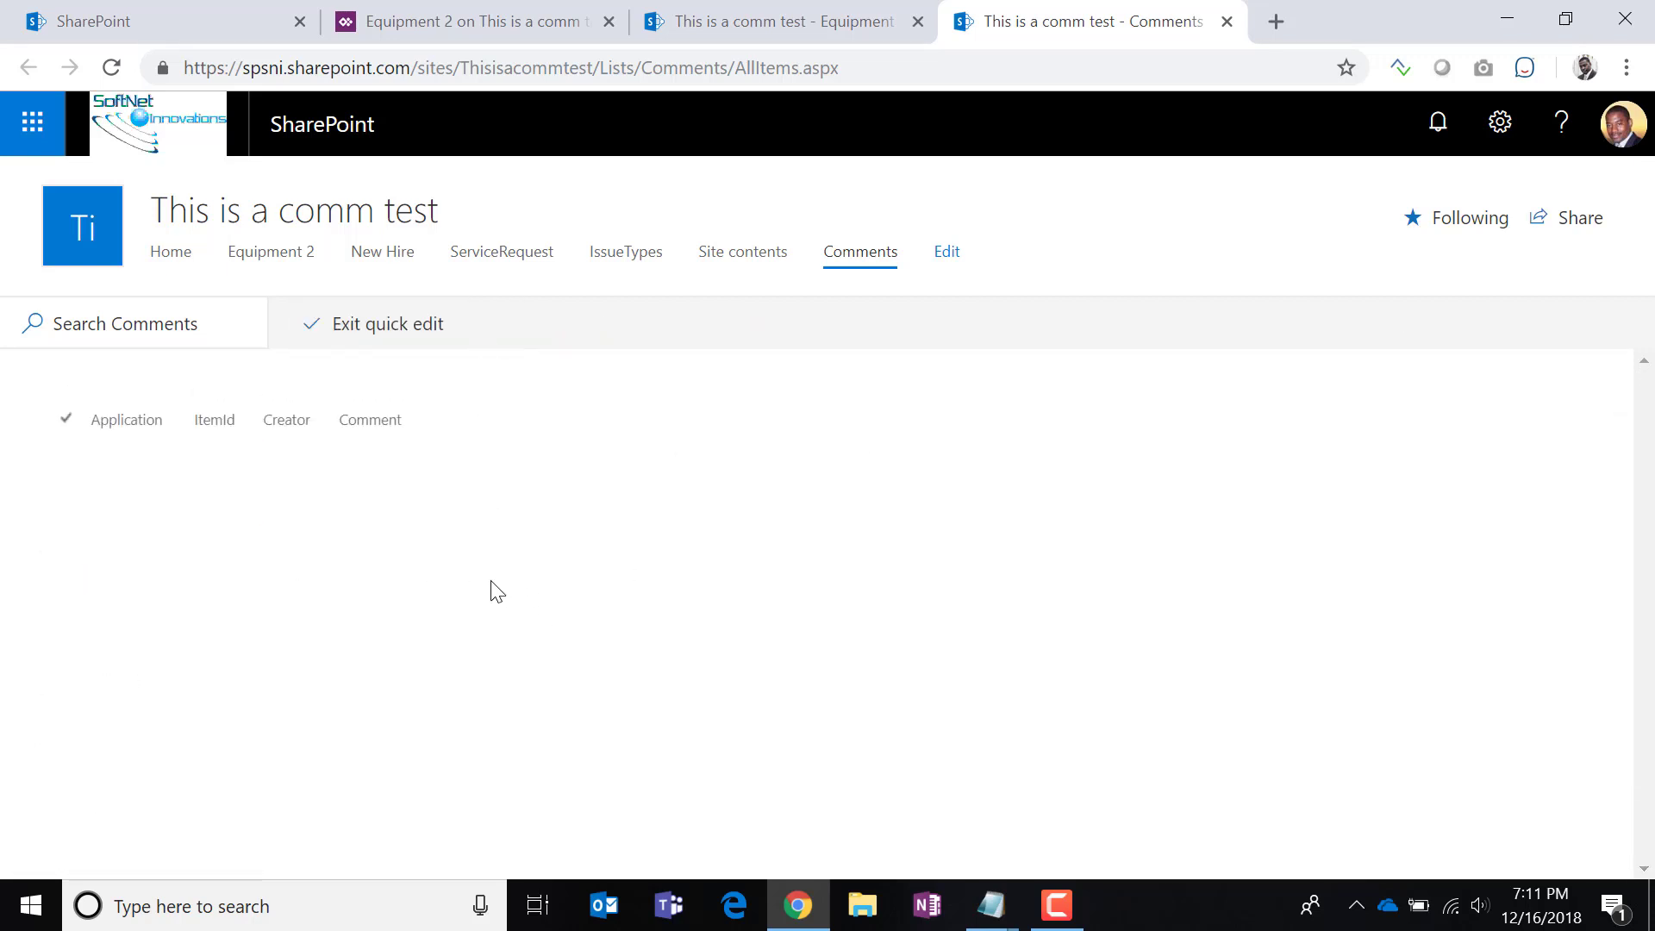
Change the first two comments' ItemId from 4 and 5 to 12, then return to Equipment 2.
click(526, 464)
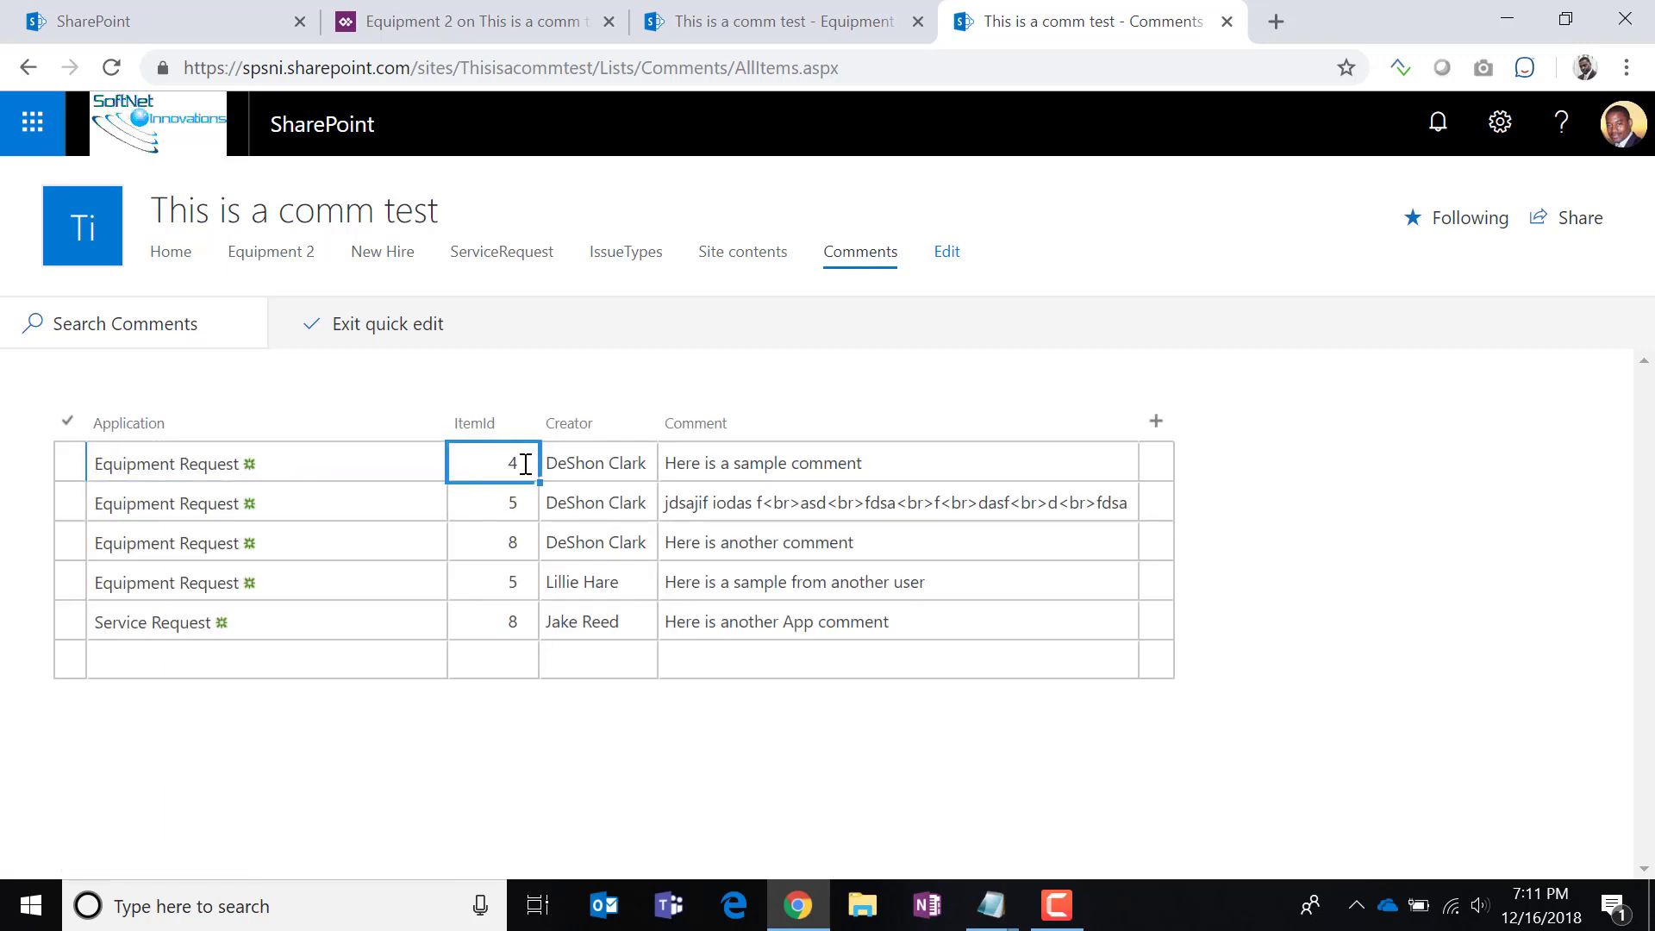
click(507, 465)
text(12)
click(514, 499)
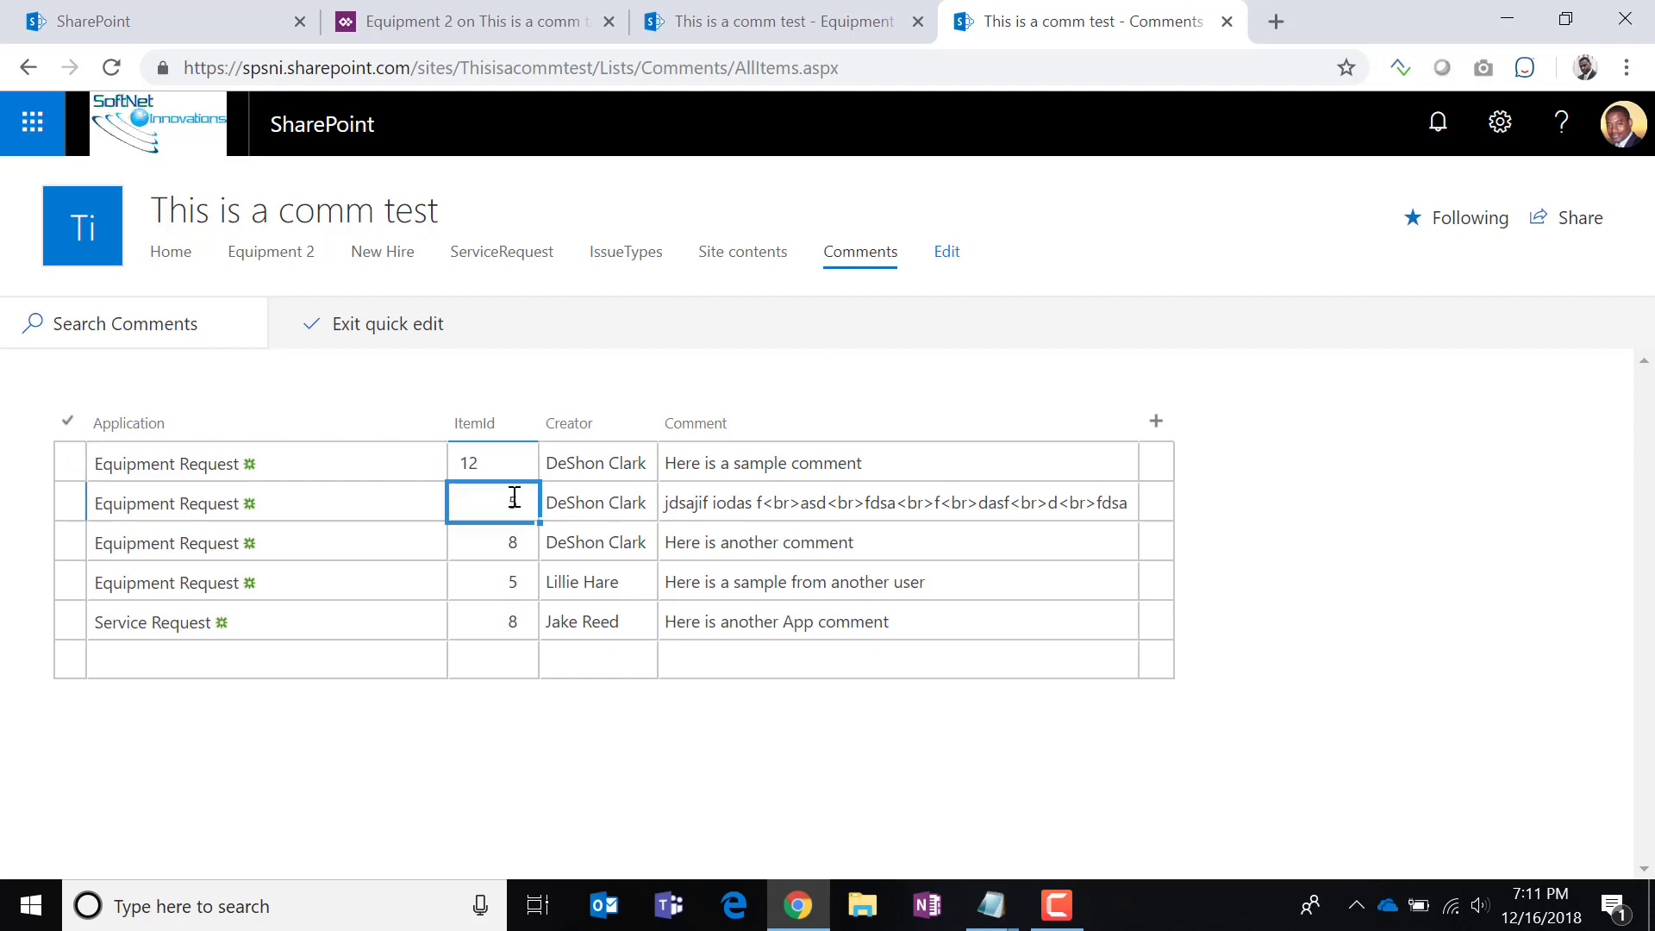
click(480, 508)
drag(481, 509, 435, 517)
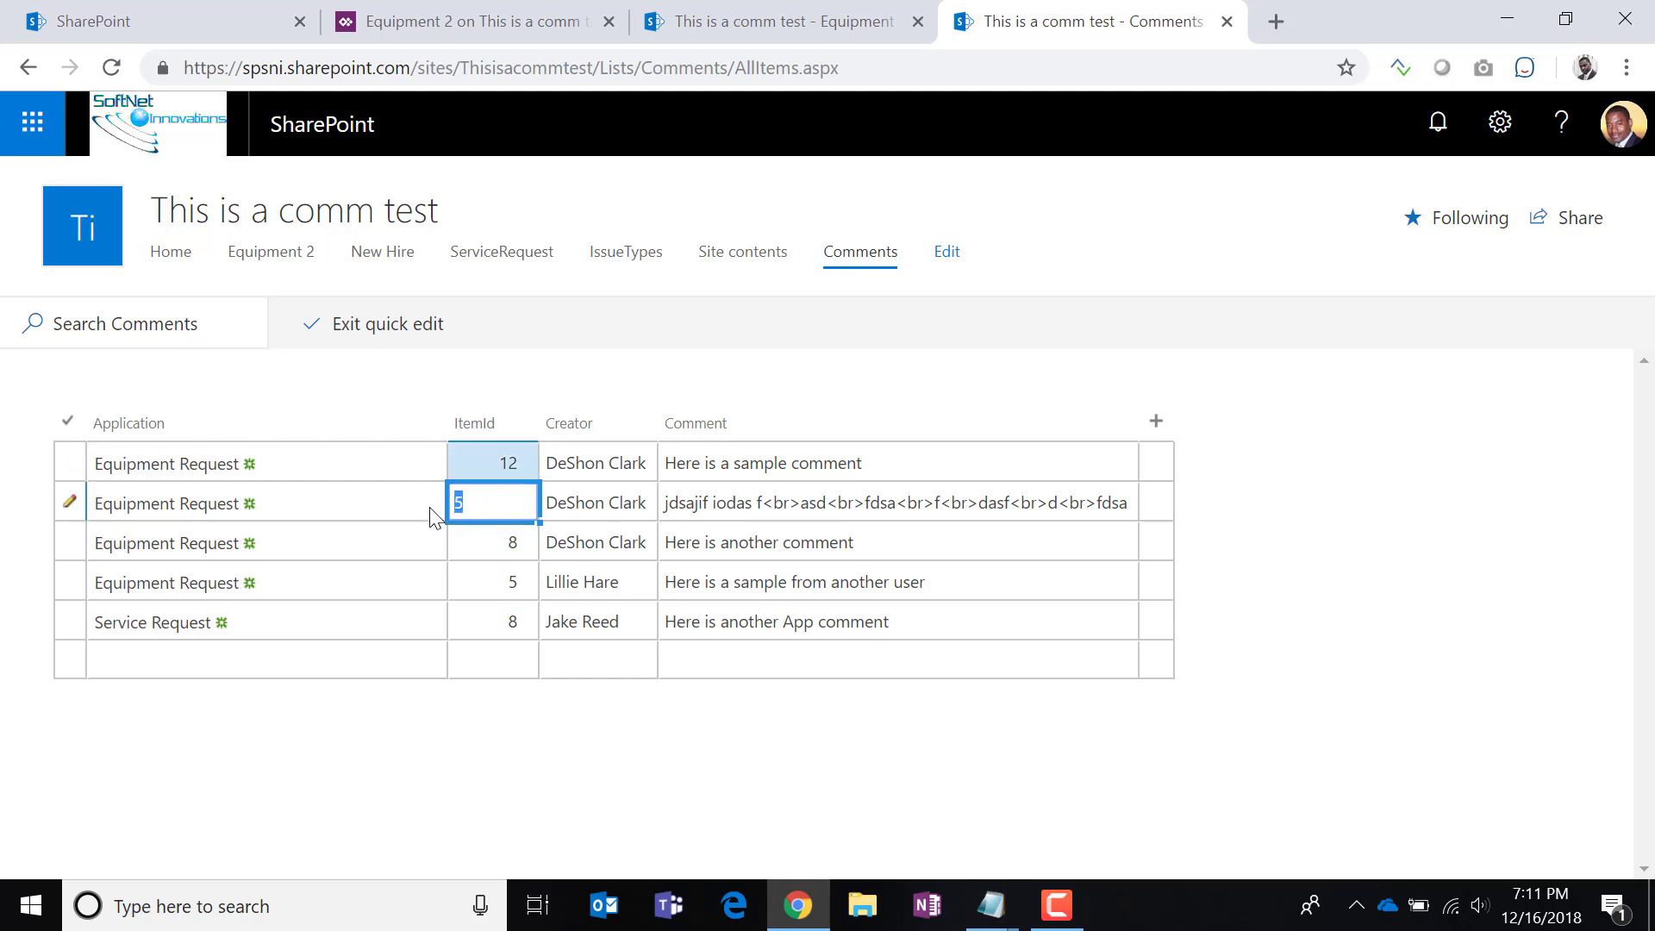
click(467, 548)
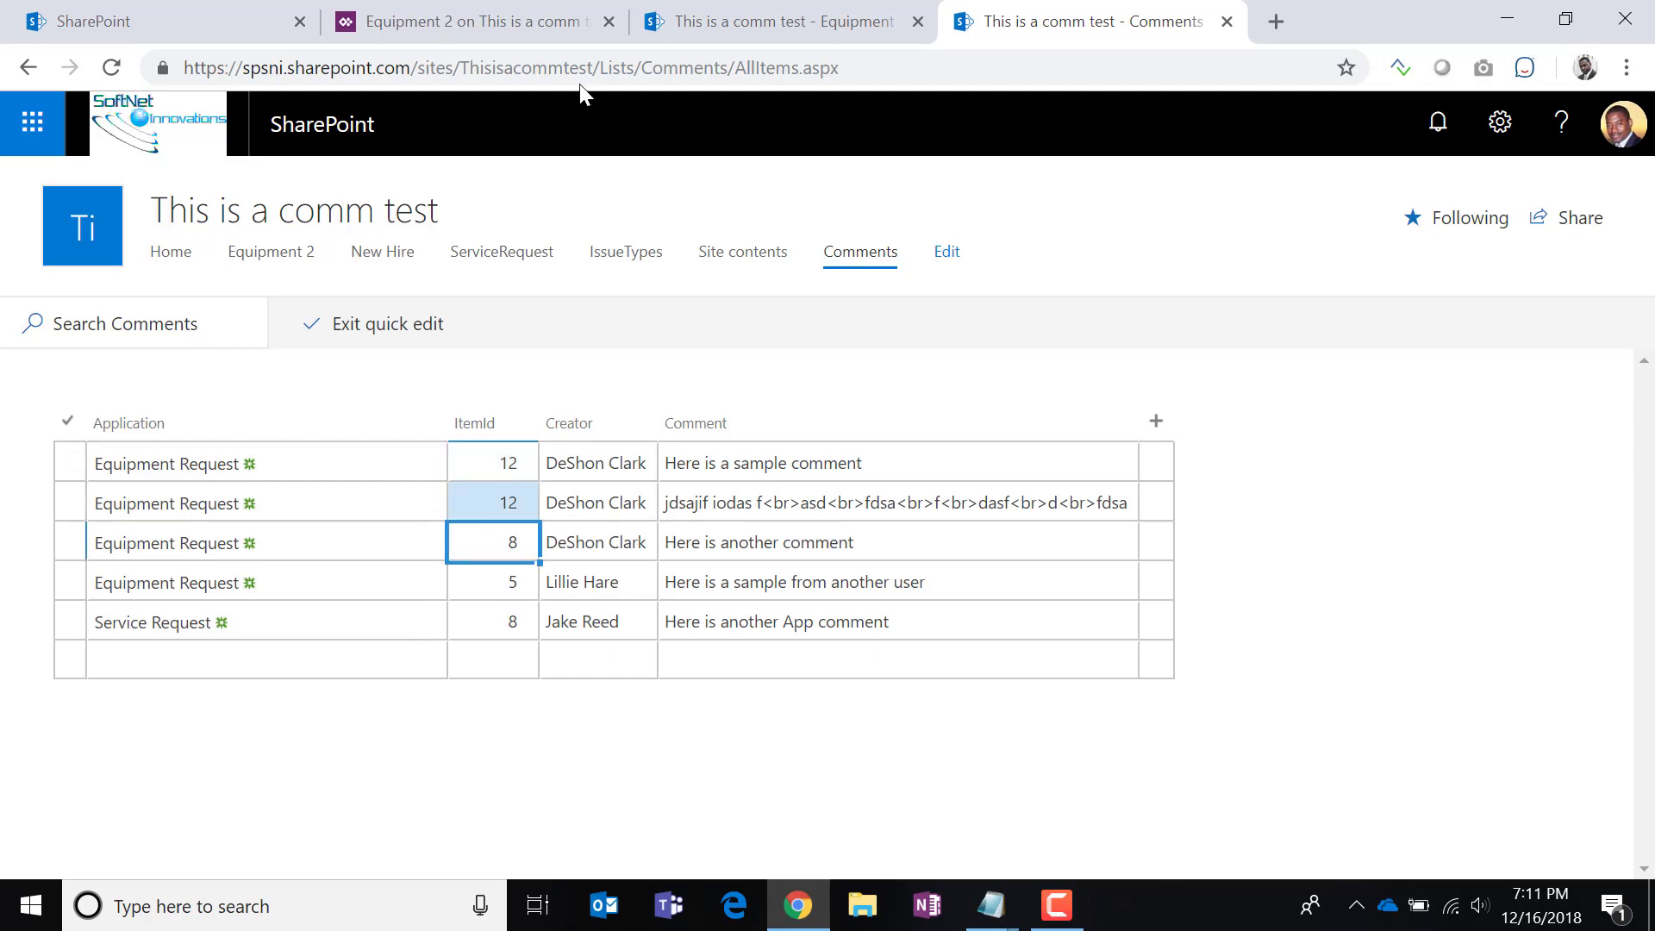
click(735, 26)
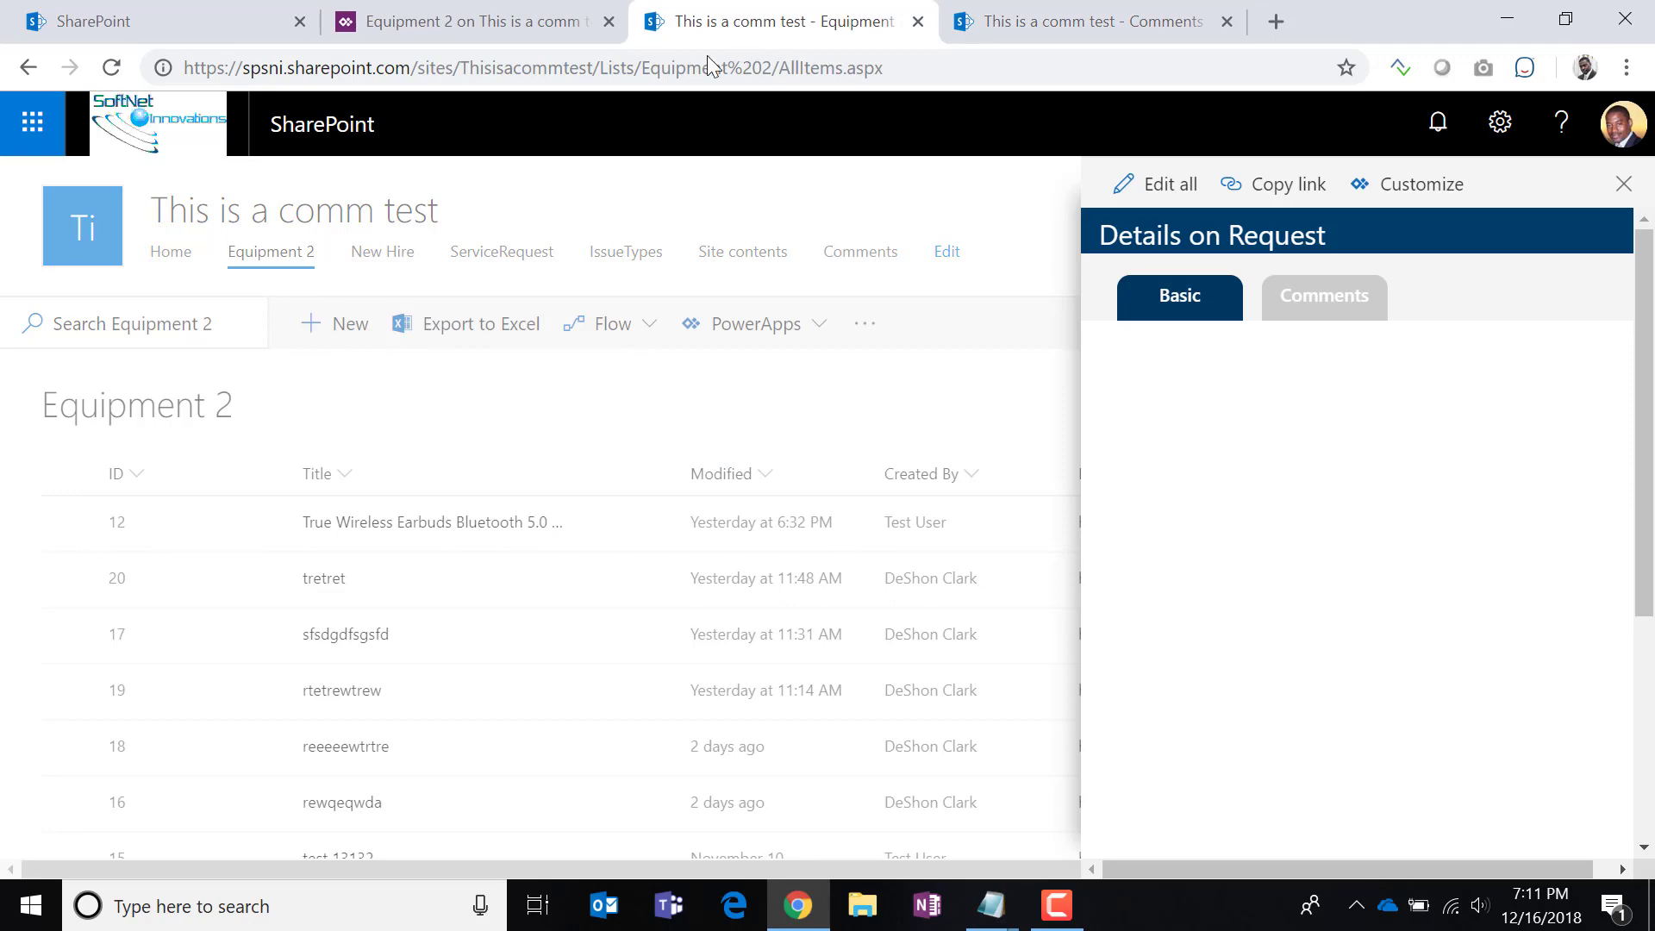
Reload Equipment 2 and check the comments shown for the earbuds item, ID 12.
click(107, 75)
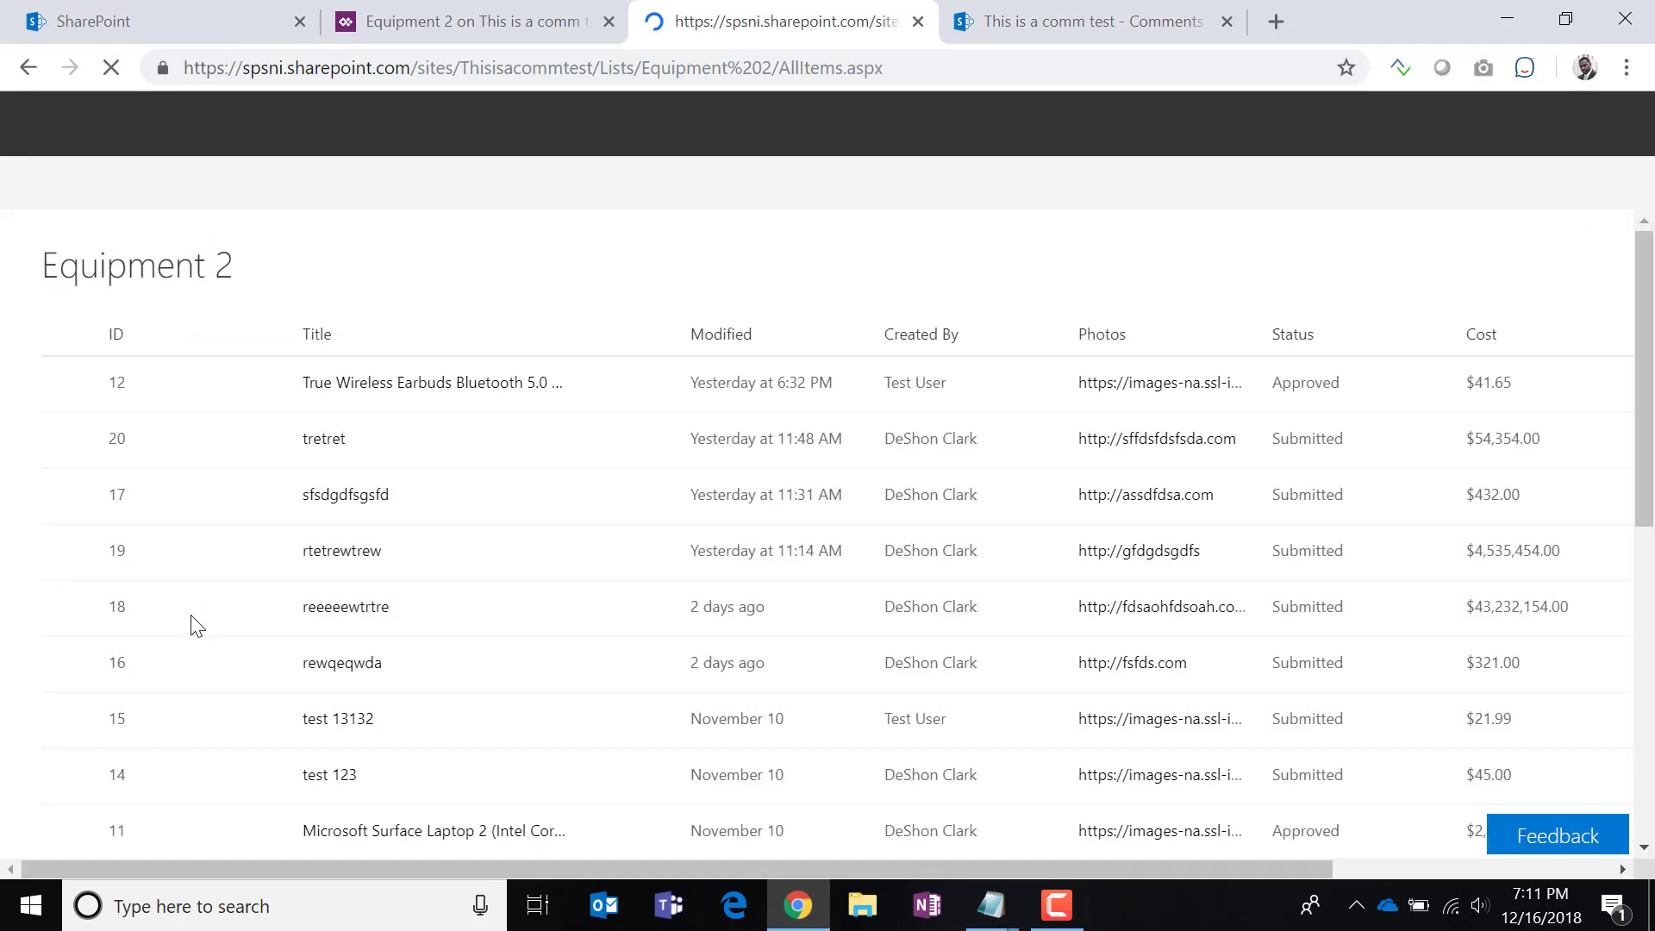
click(118, 532)
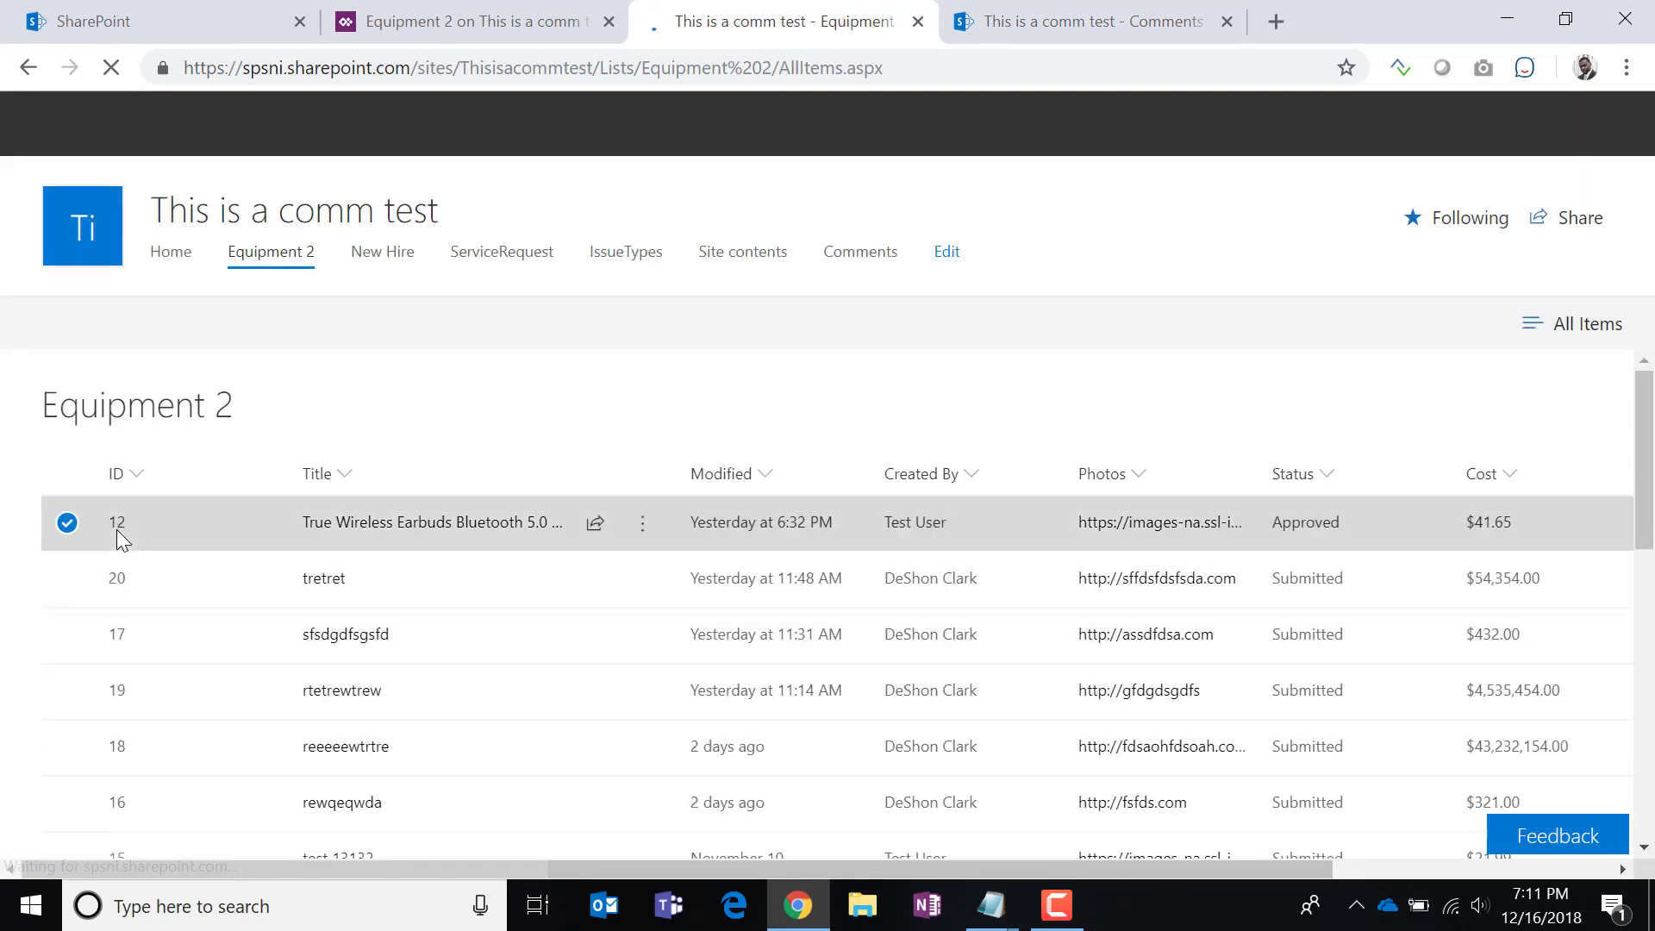
click(401, 522)
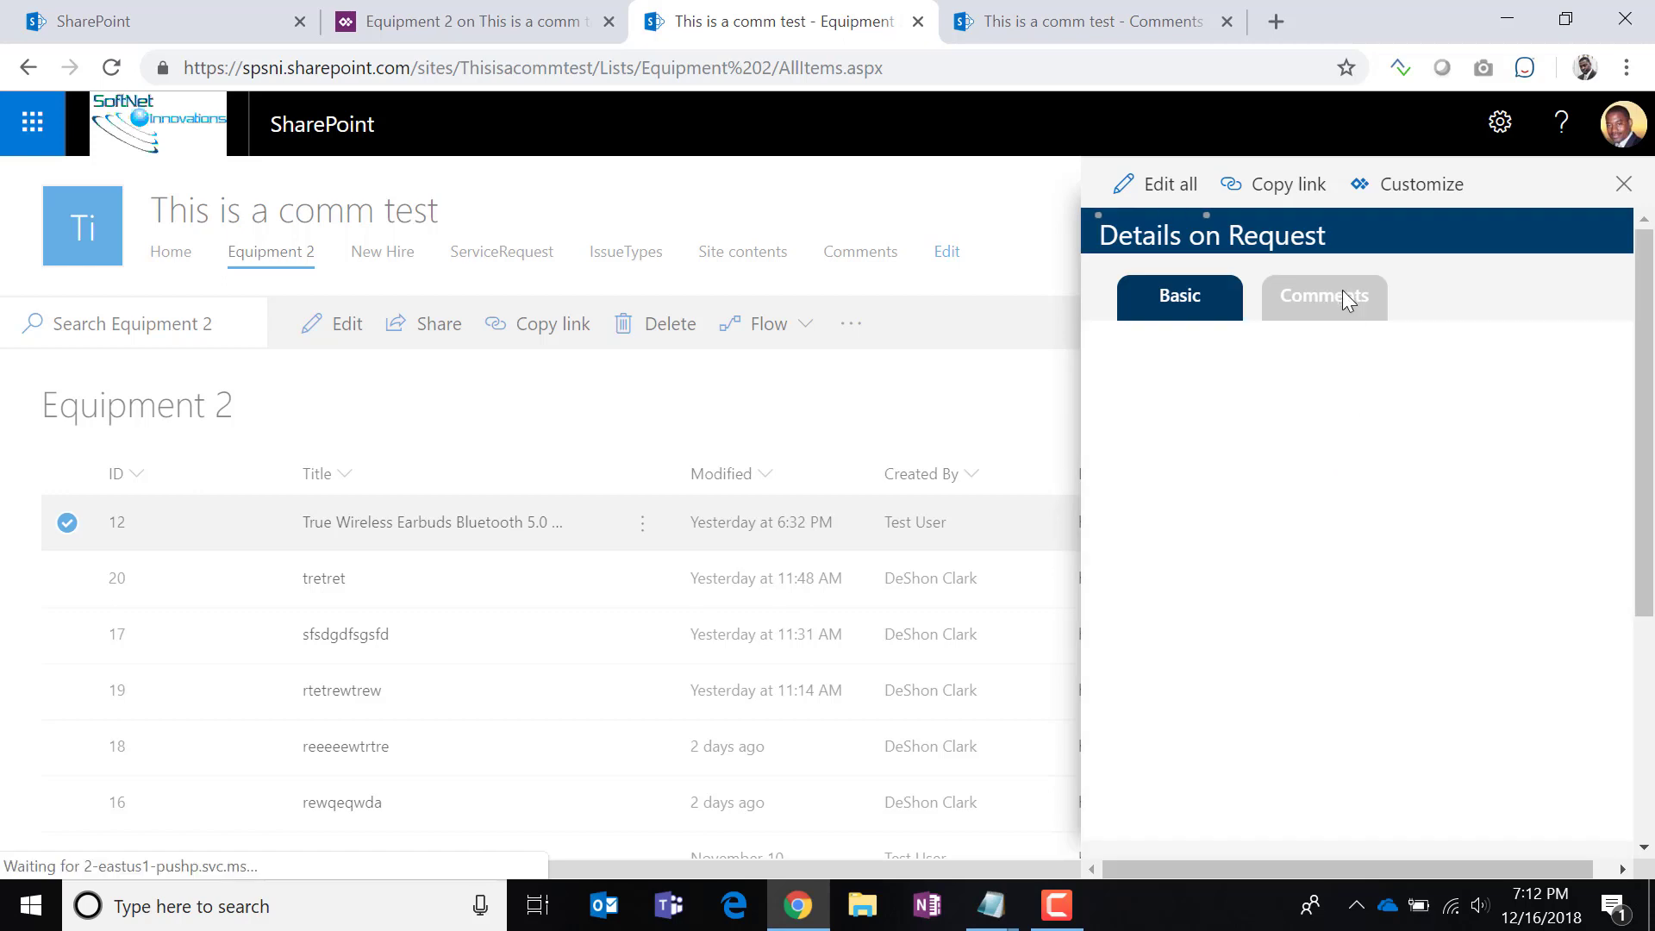
click(1341, 299)
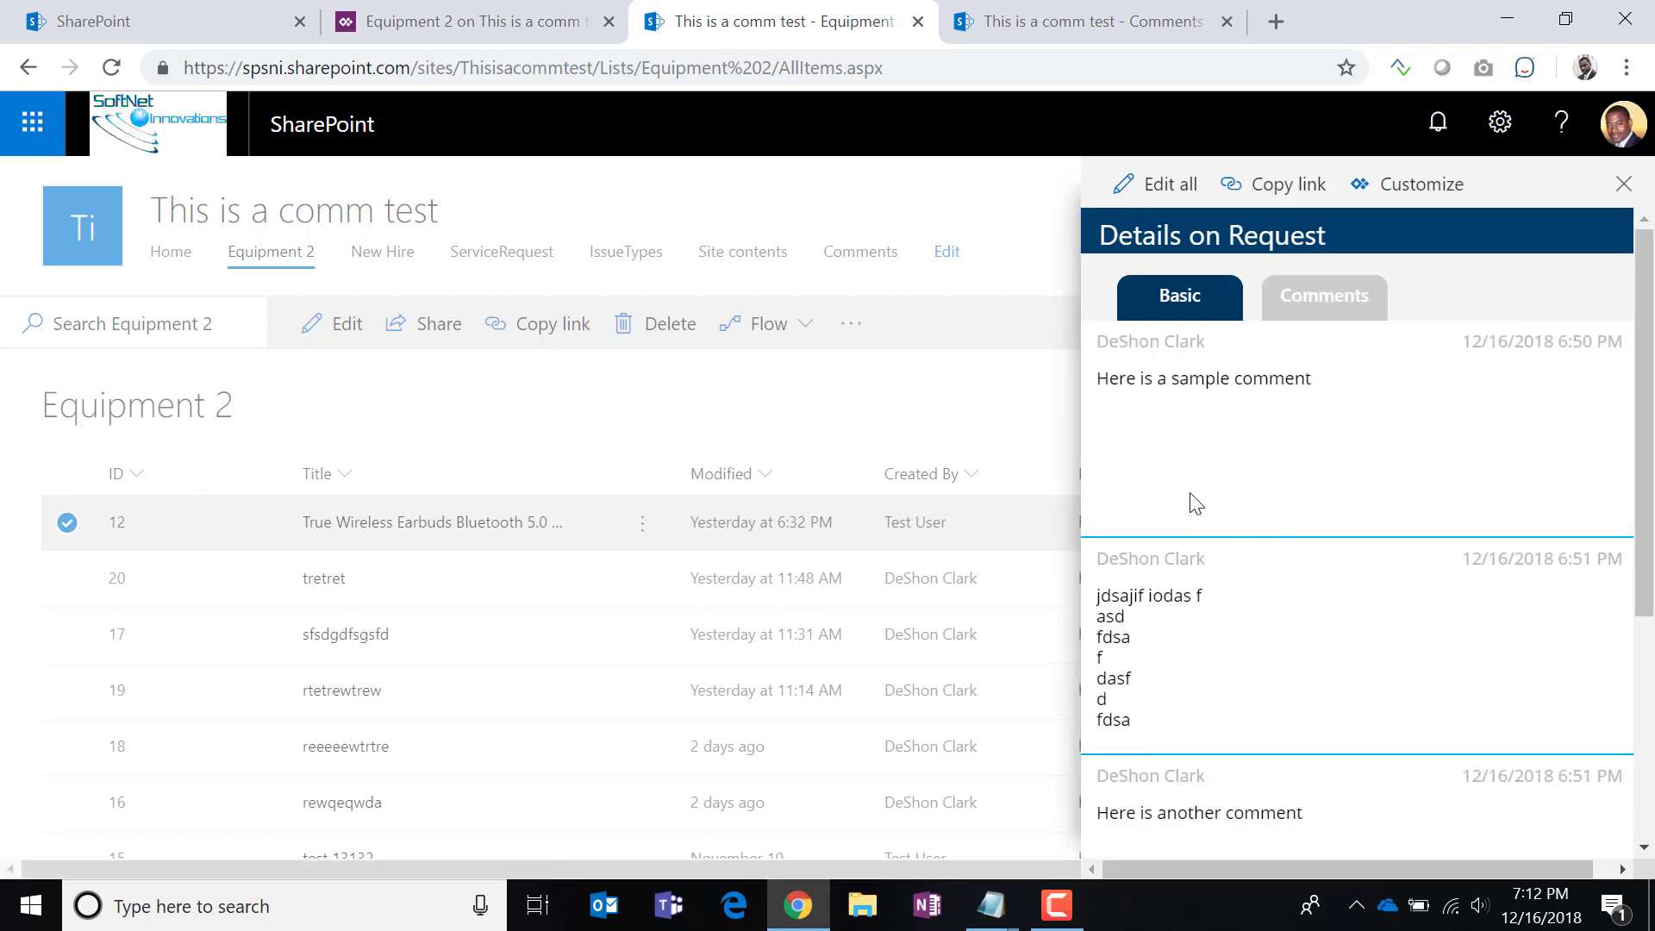
scroll(1241, 689, down, 6)
scroll(1263, 793, up, 6)
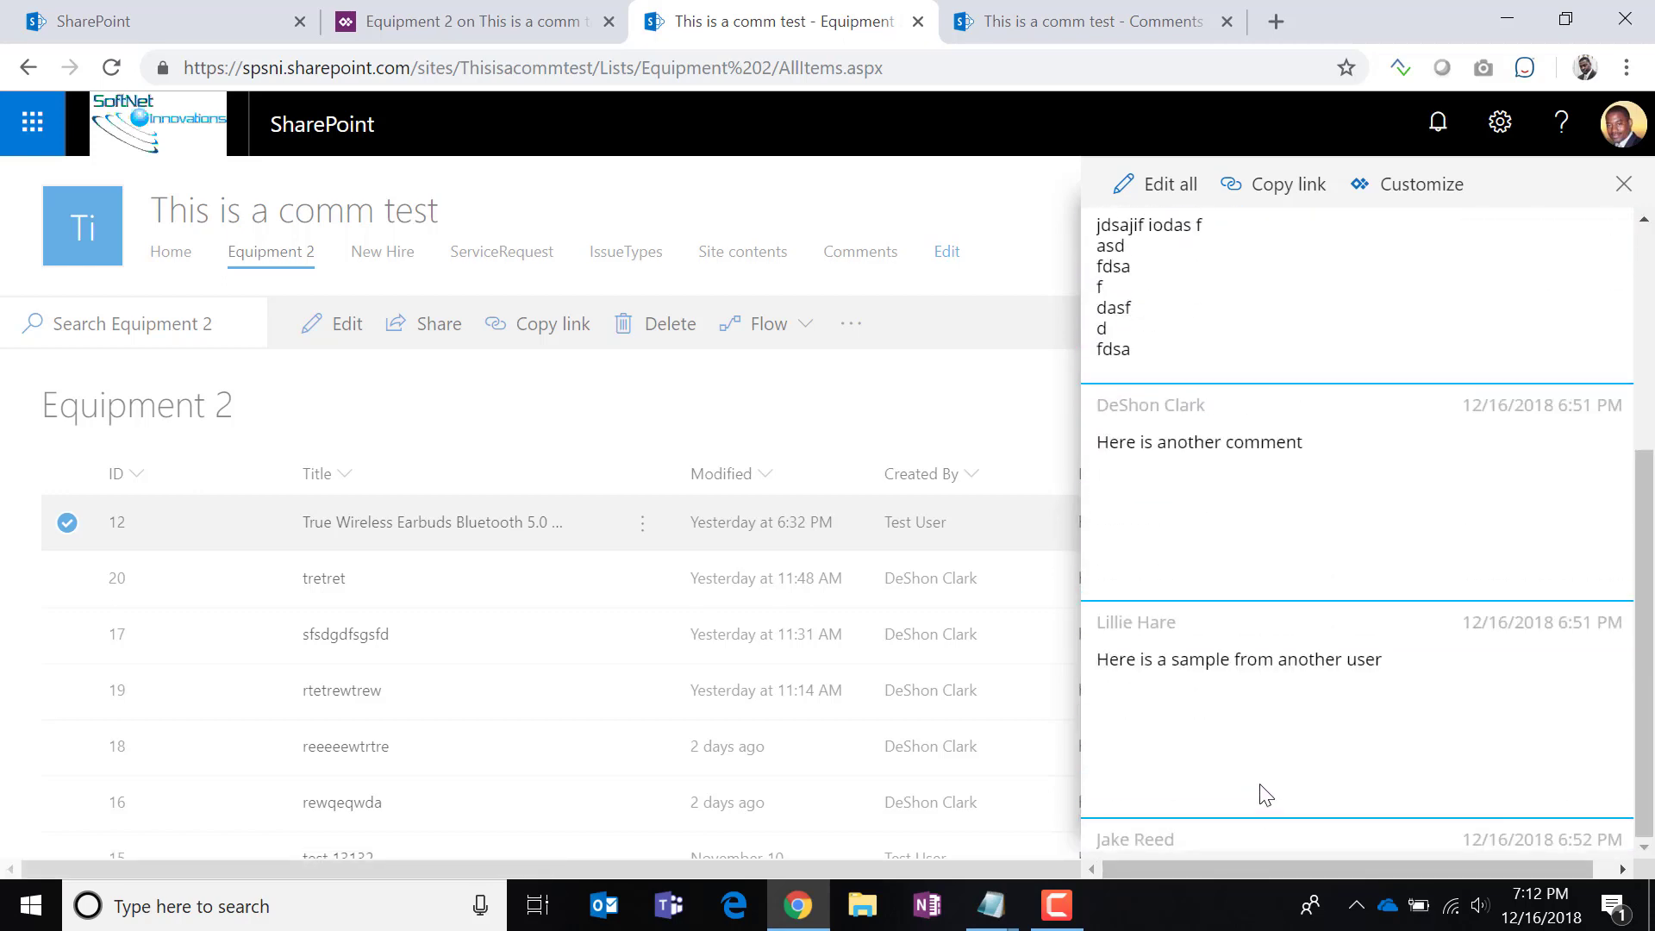
click(112, 68)
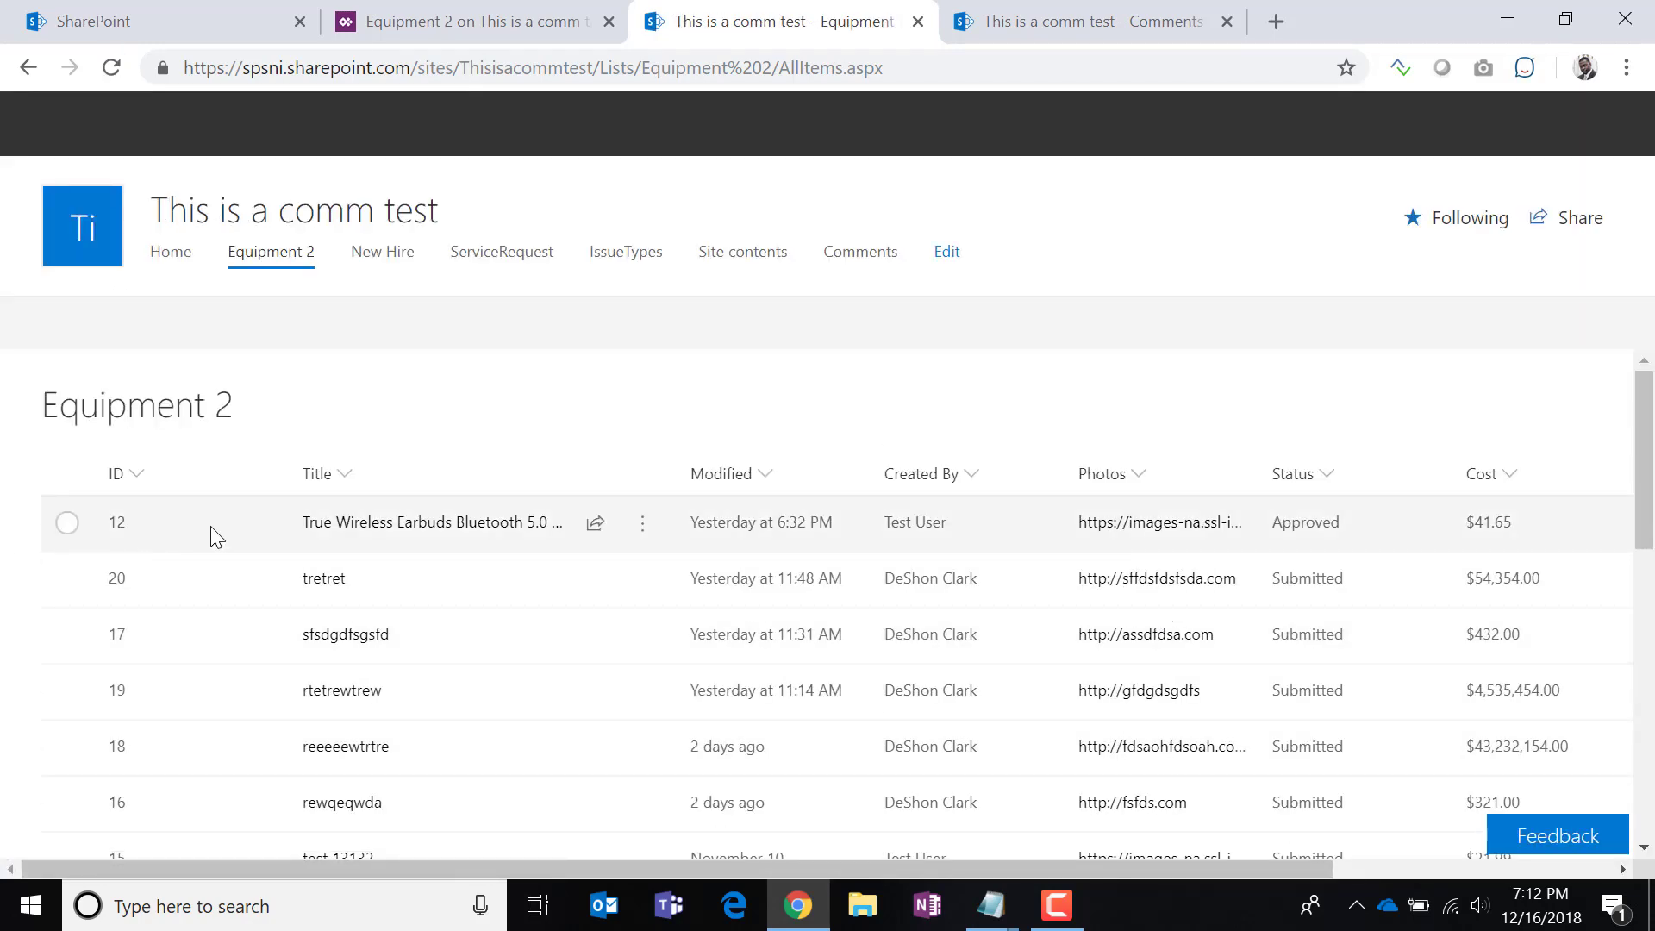
click(360, 524)
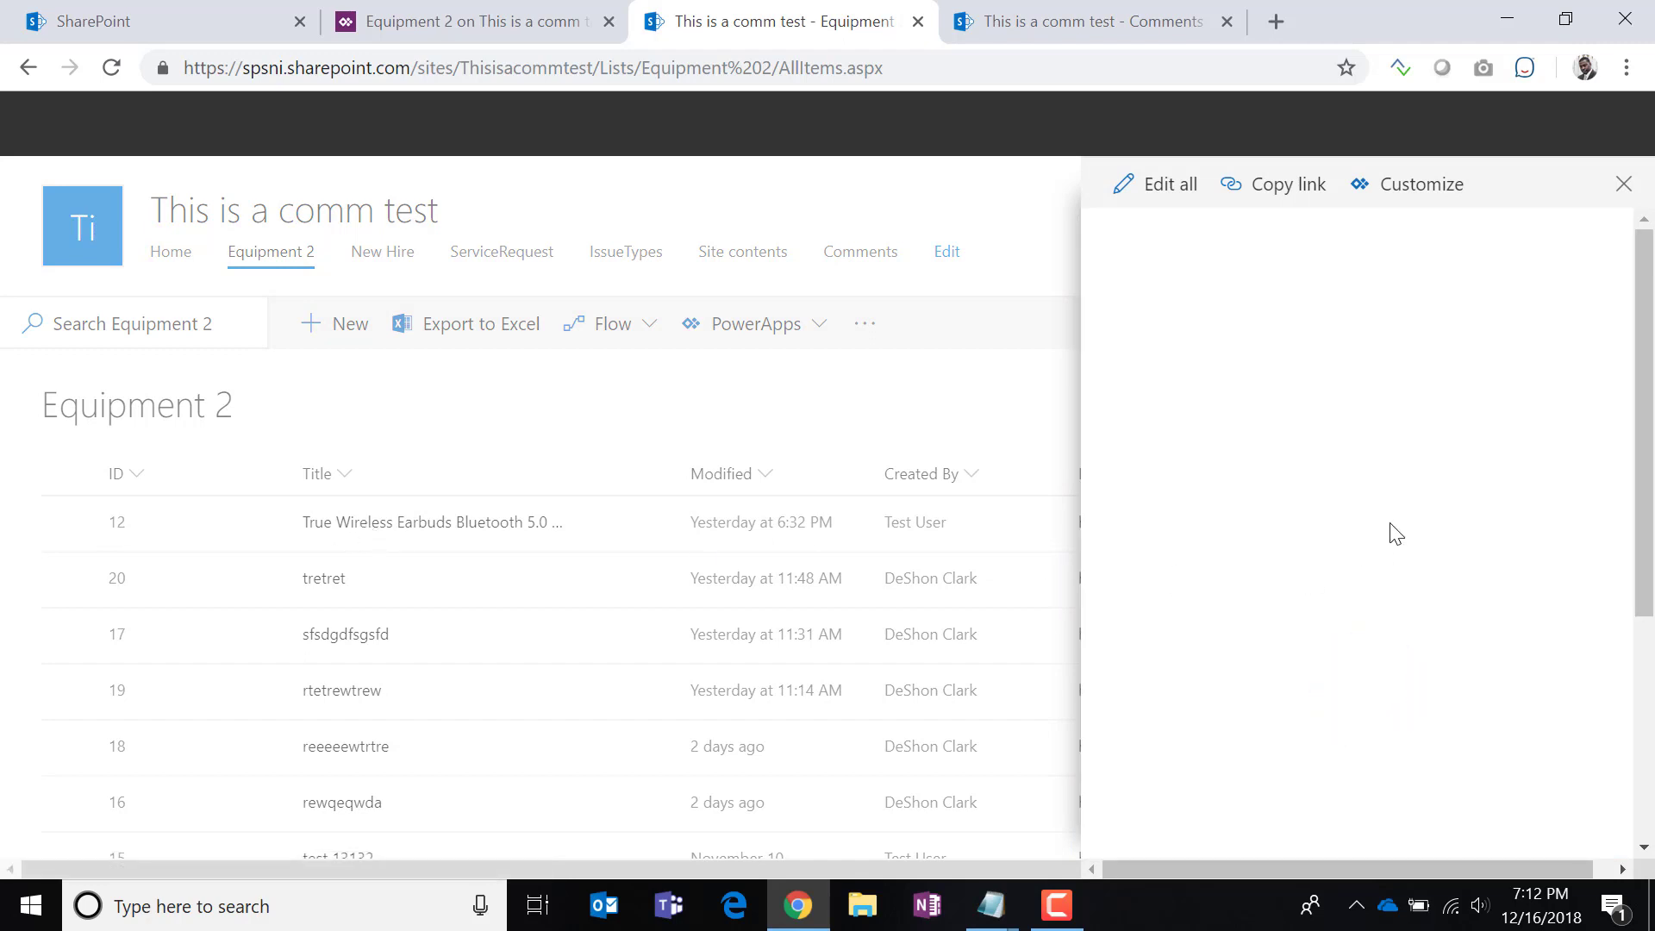
click(1324, 295)
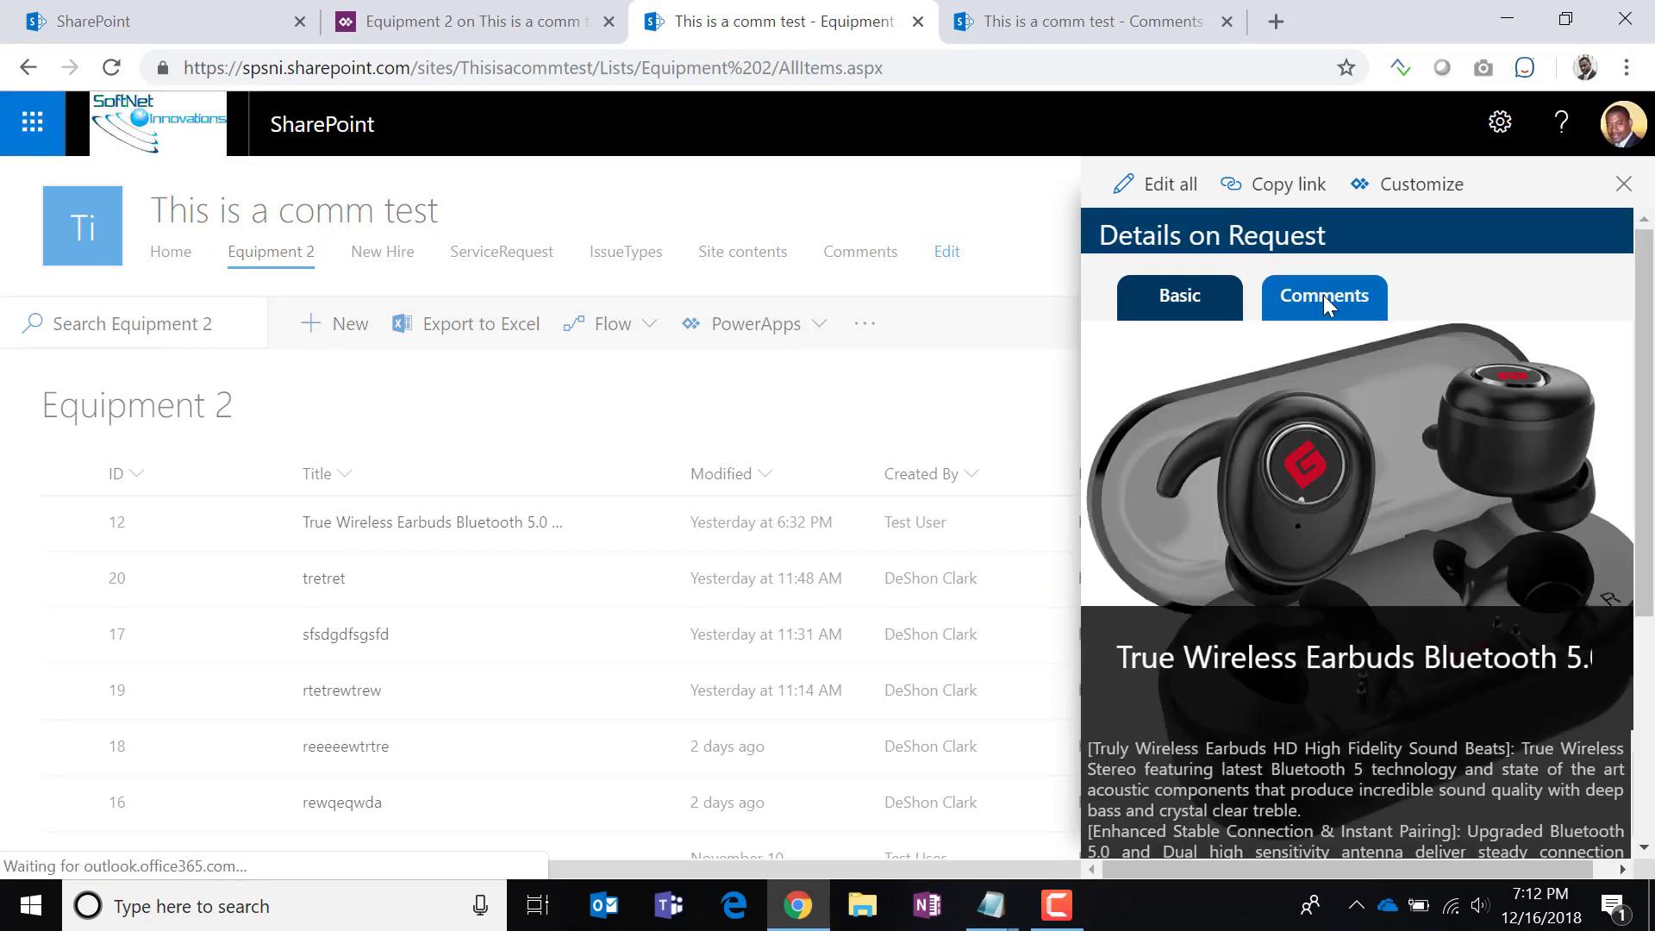
scroll(1251, 556, down, 2)
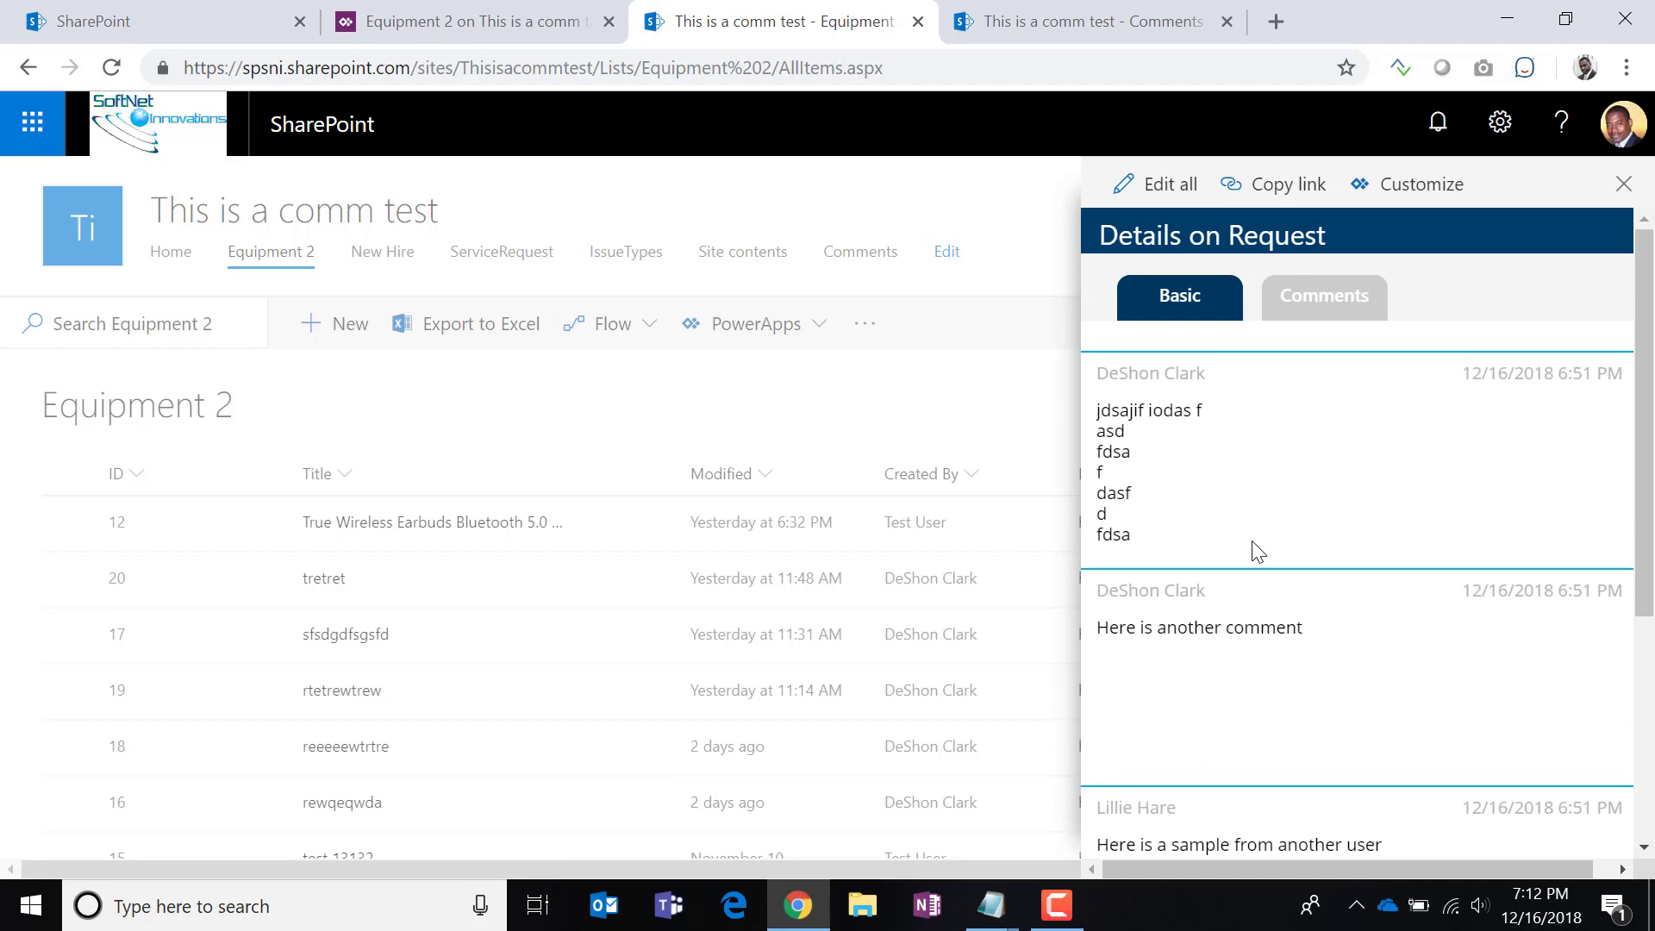
scroll(1228, 737, down, 4)
scroll(1230, 773, up, 6)
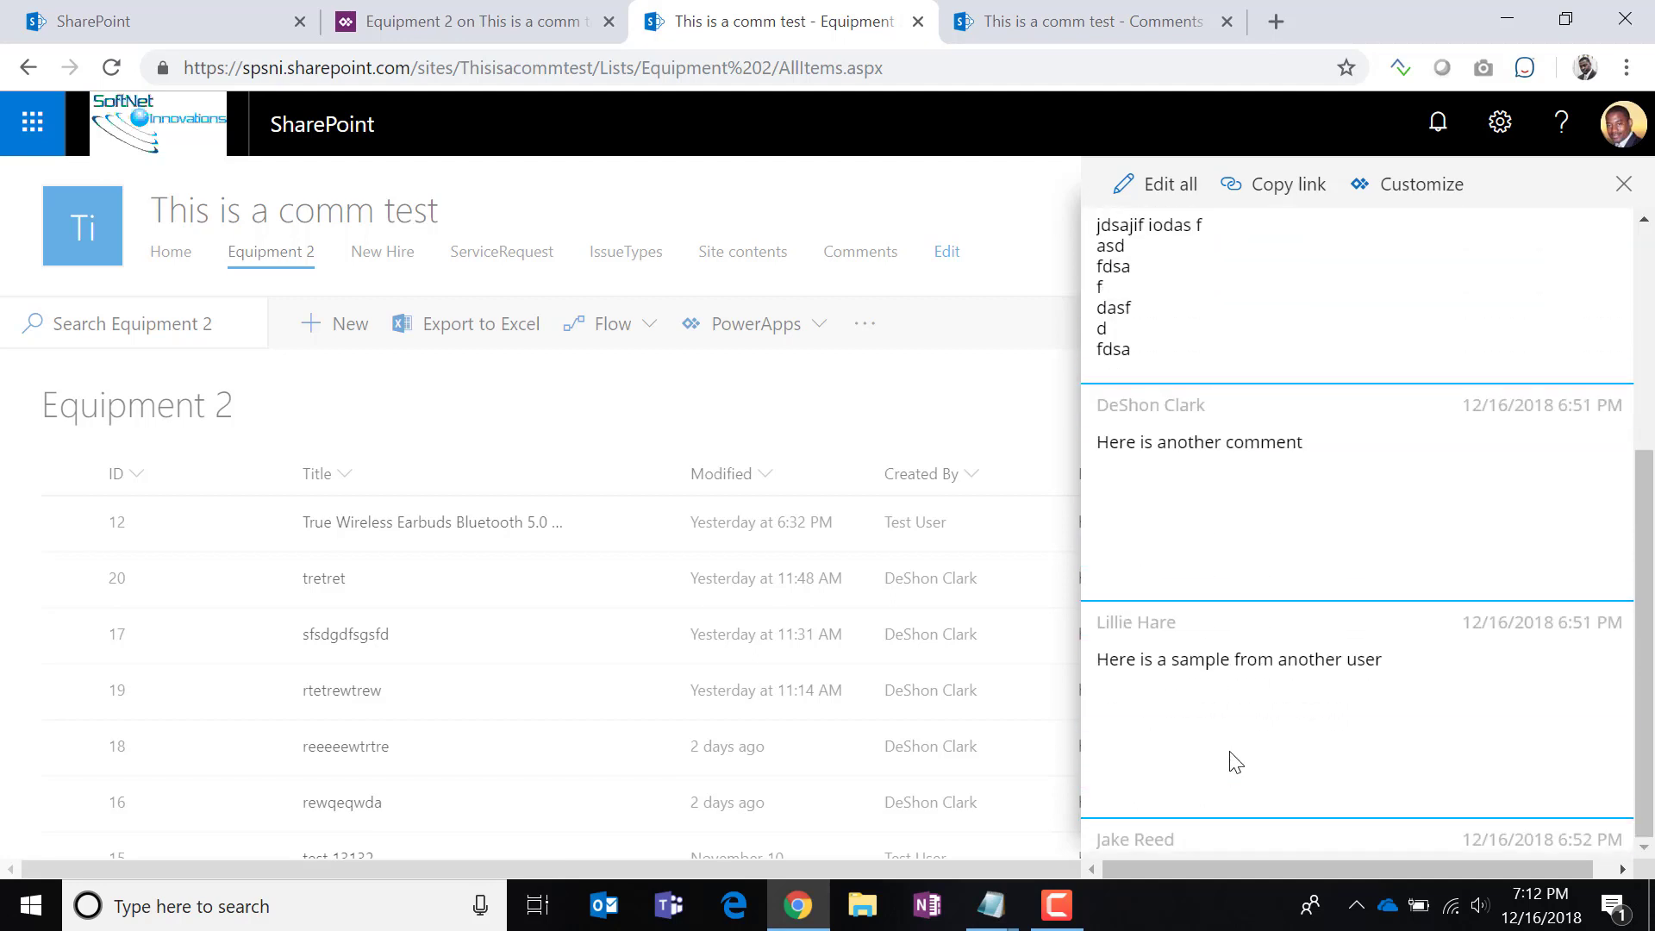
View the comments shown for the tretret and rtetrewtrew items in the form.
click(325, 589)
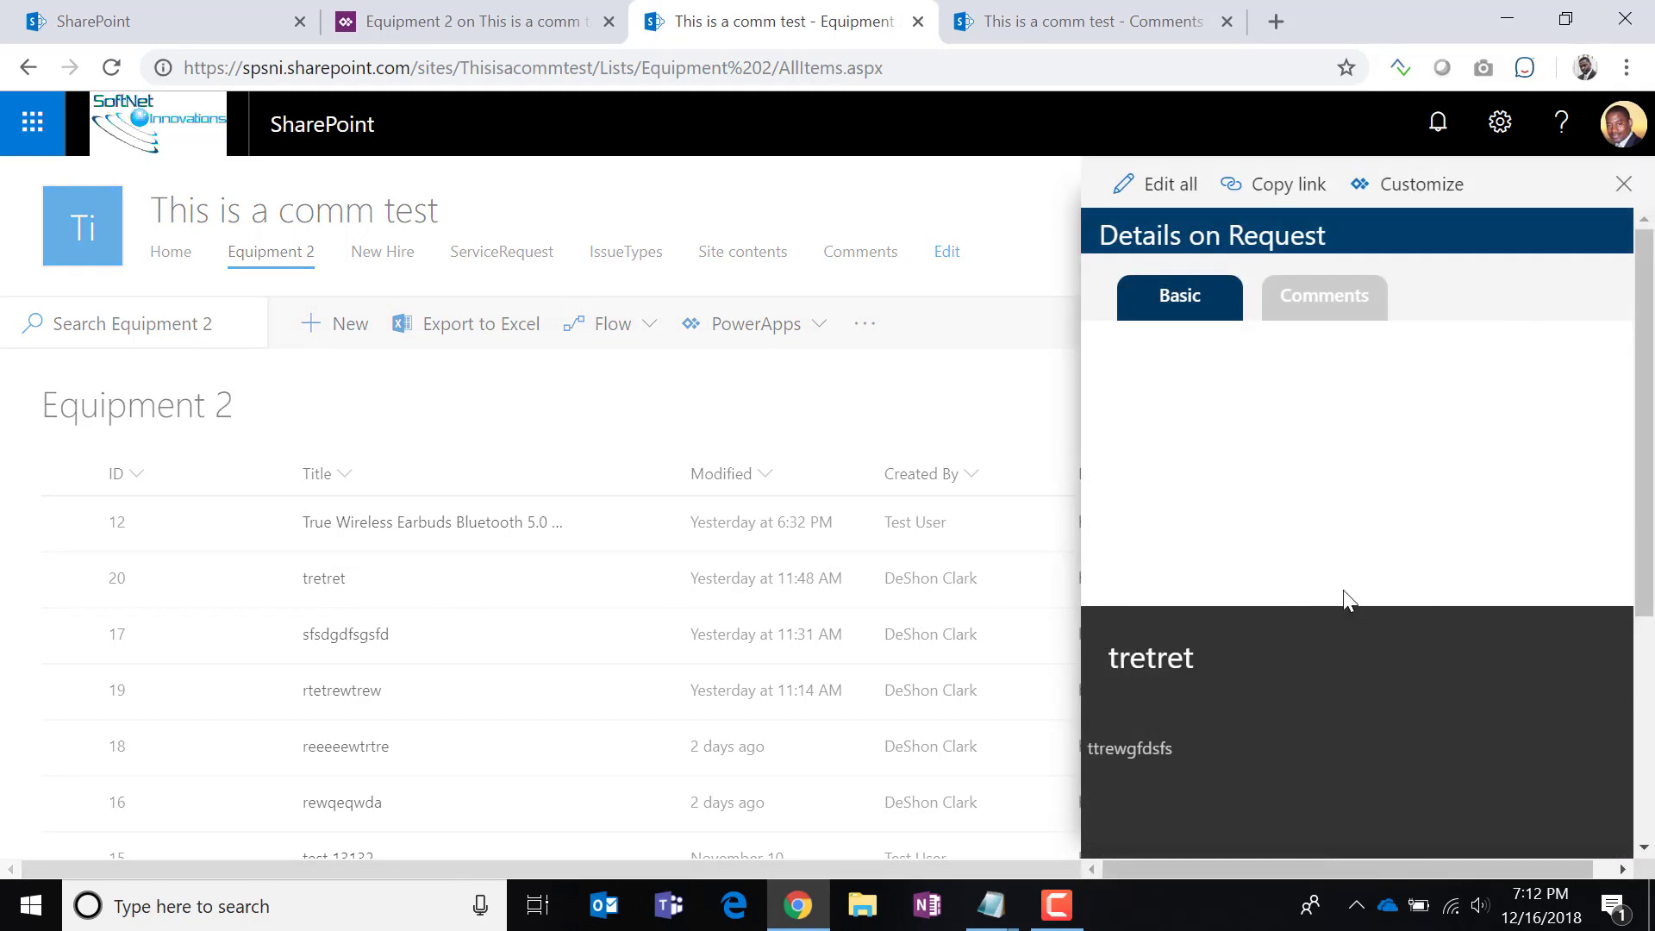
click(1342, 300)
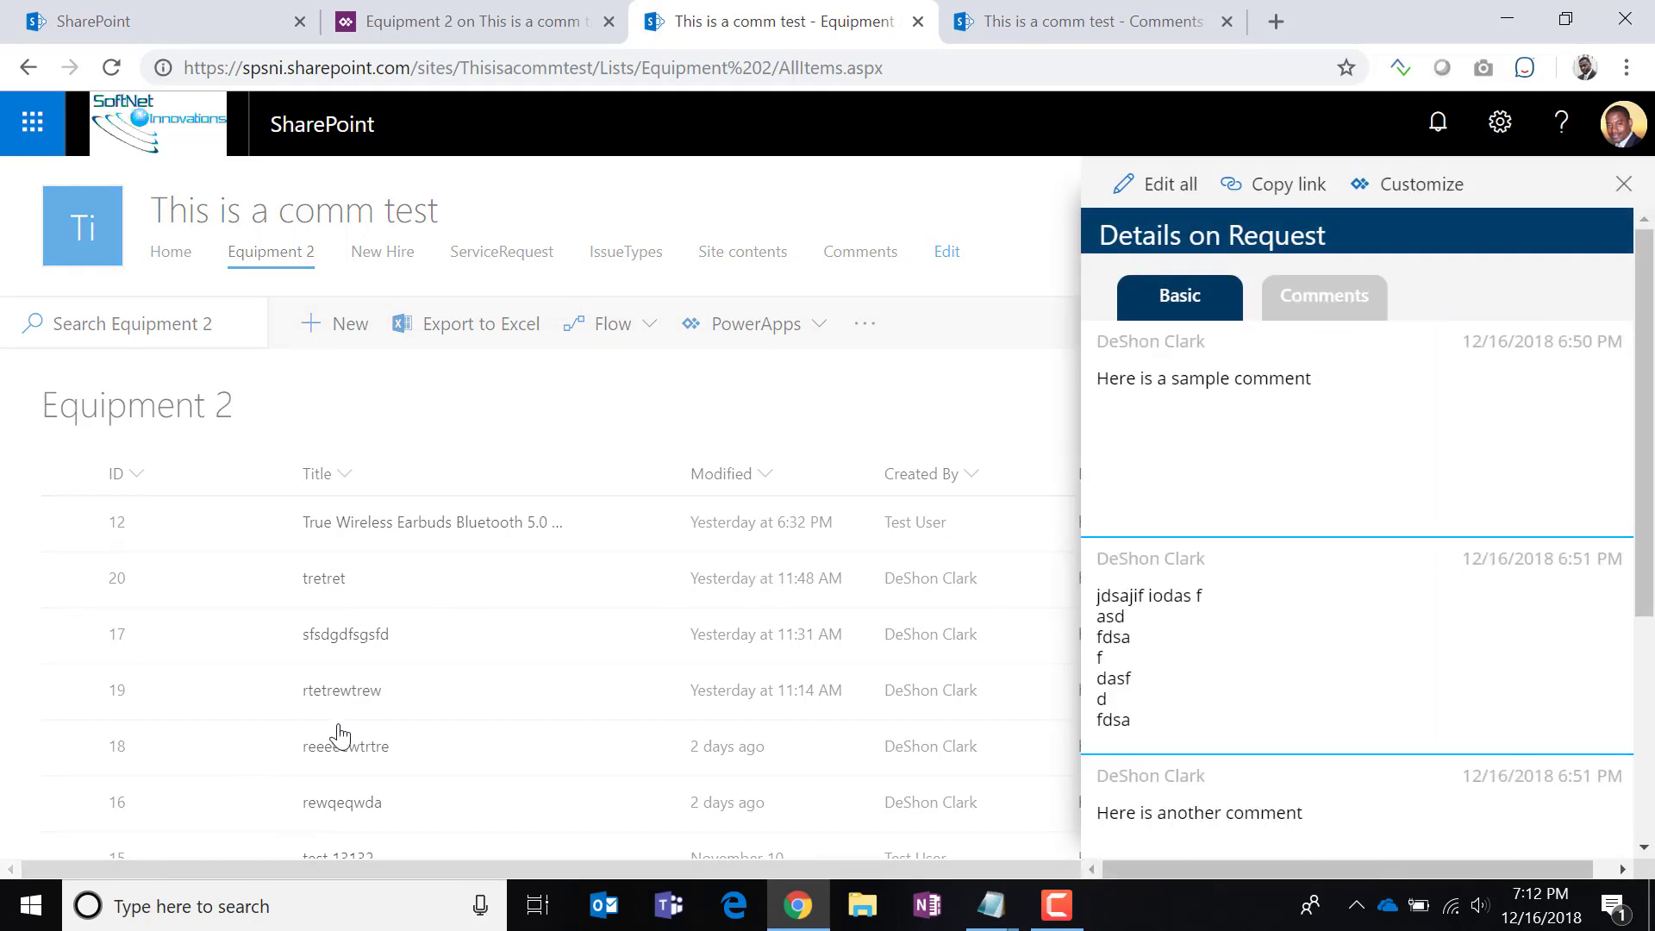
click(341, 696)
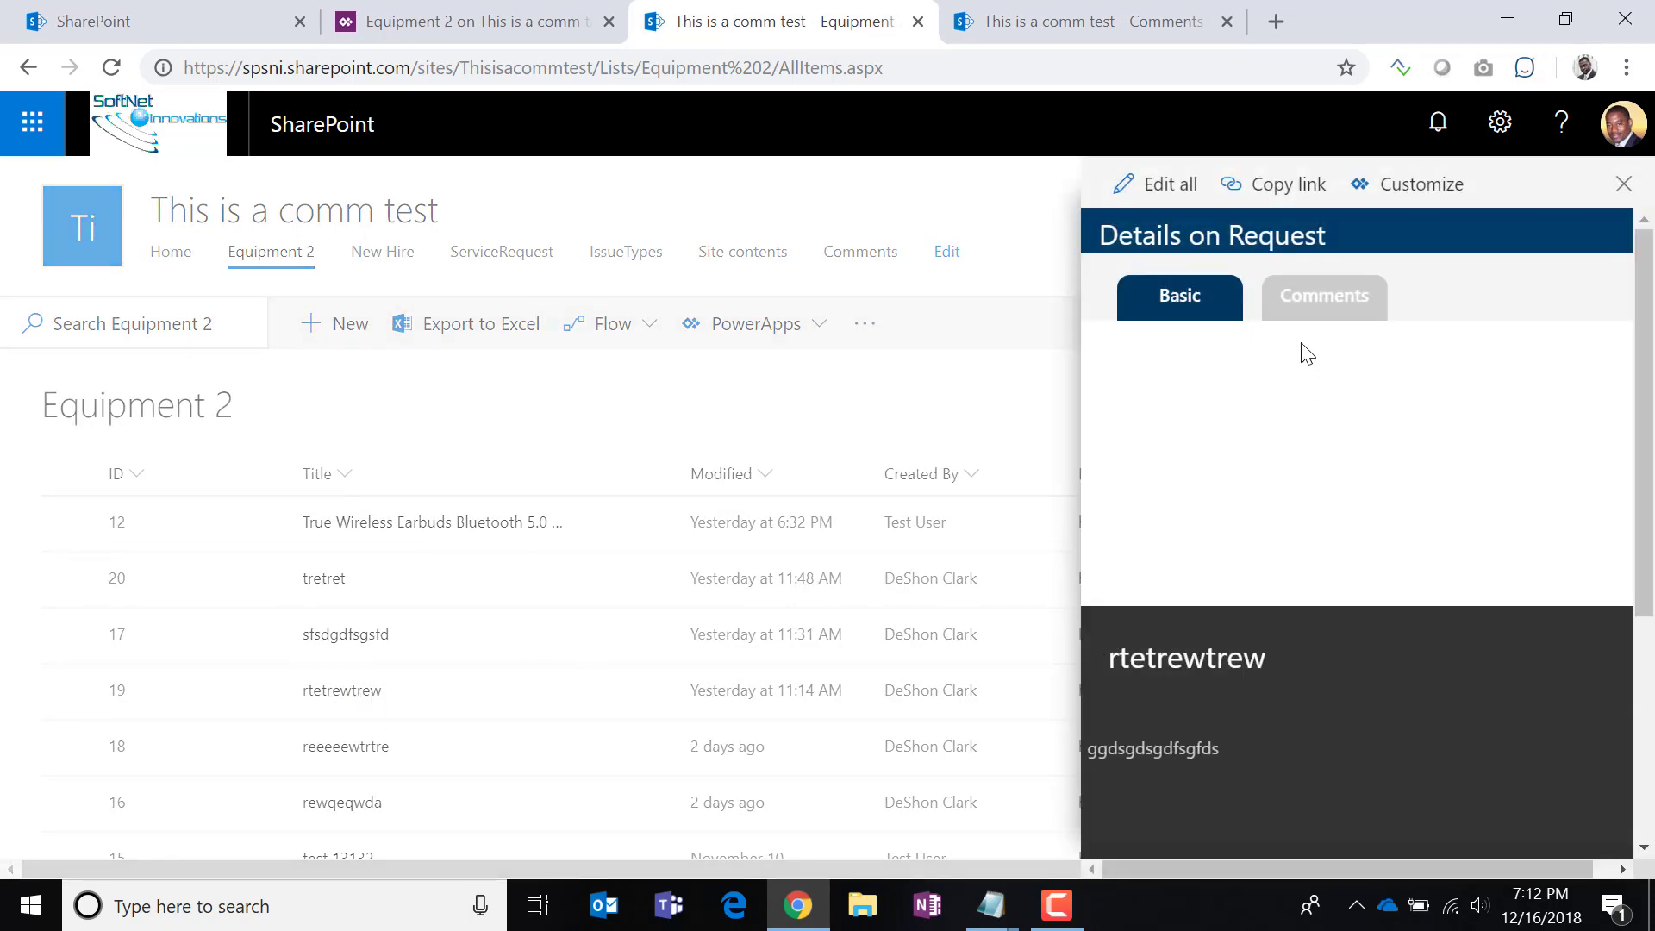
click(1324, 297)
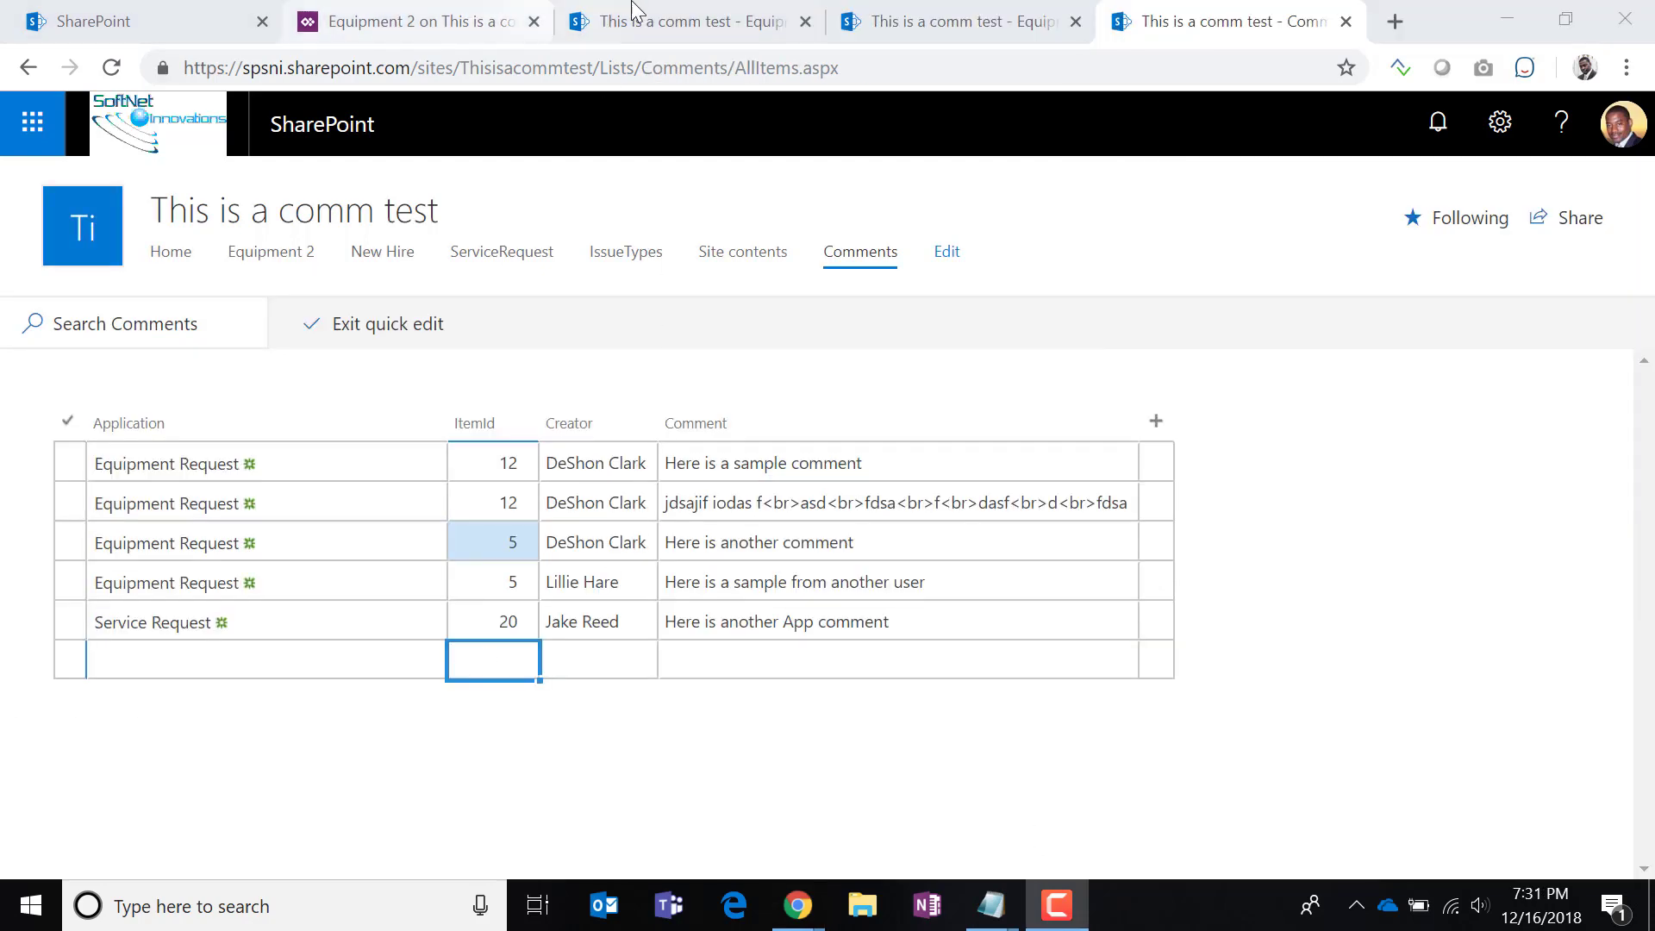
Reload both open Equipment 2 browser tabs.
click(922, 26)
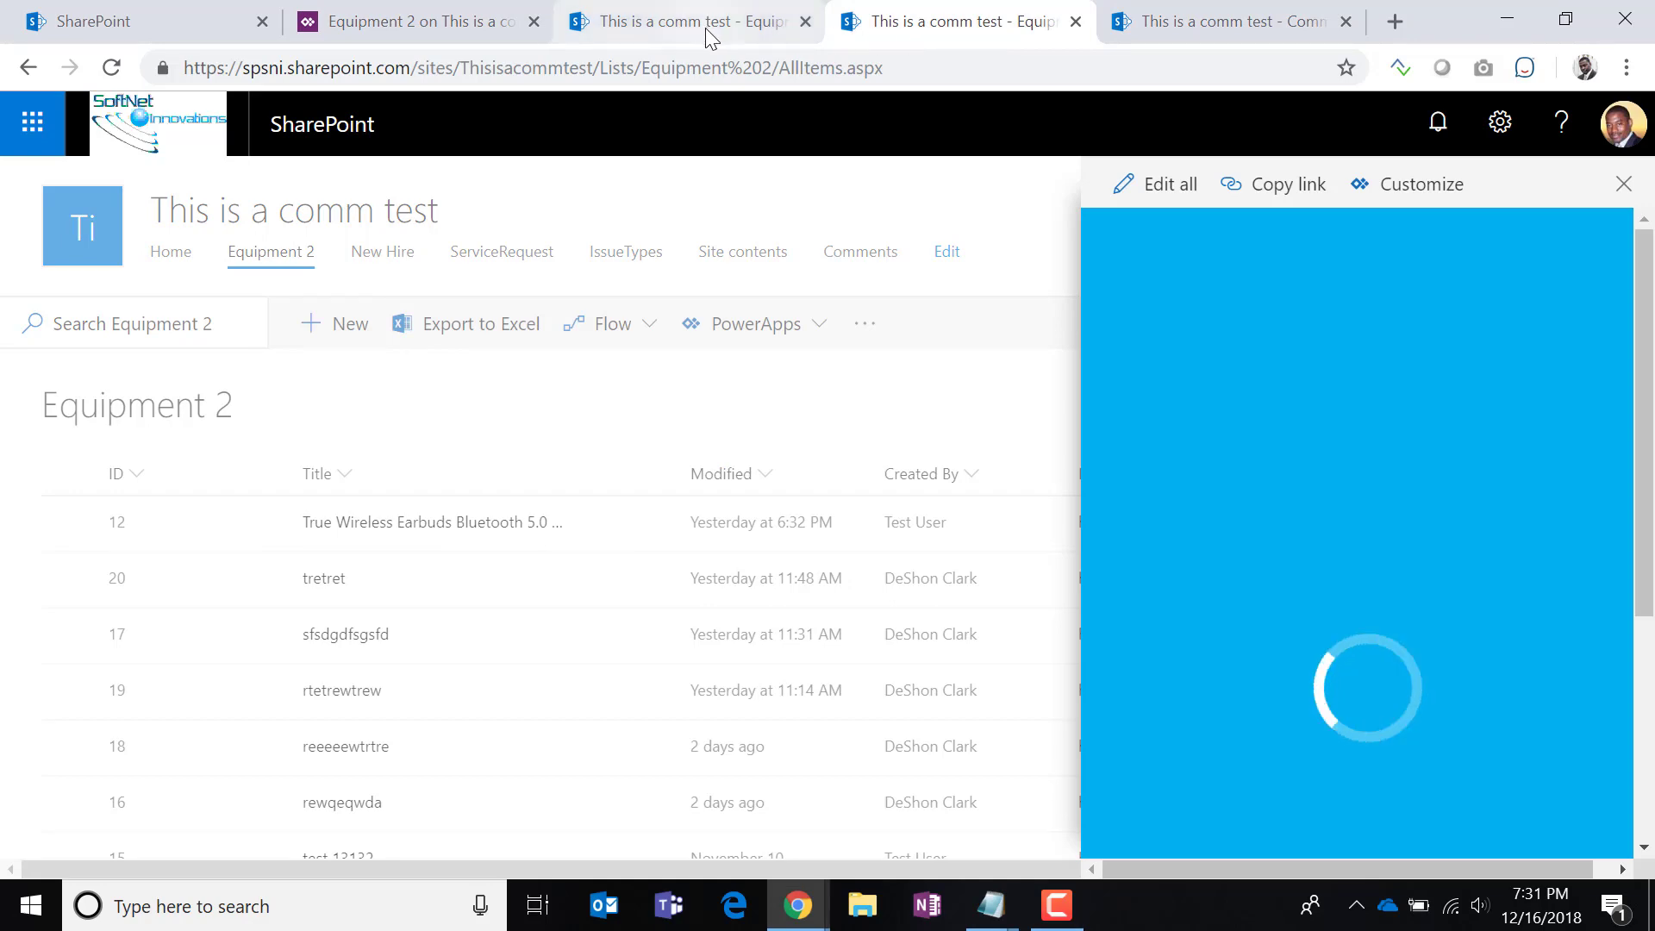
click(111, 68)
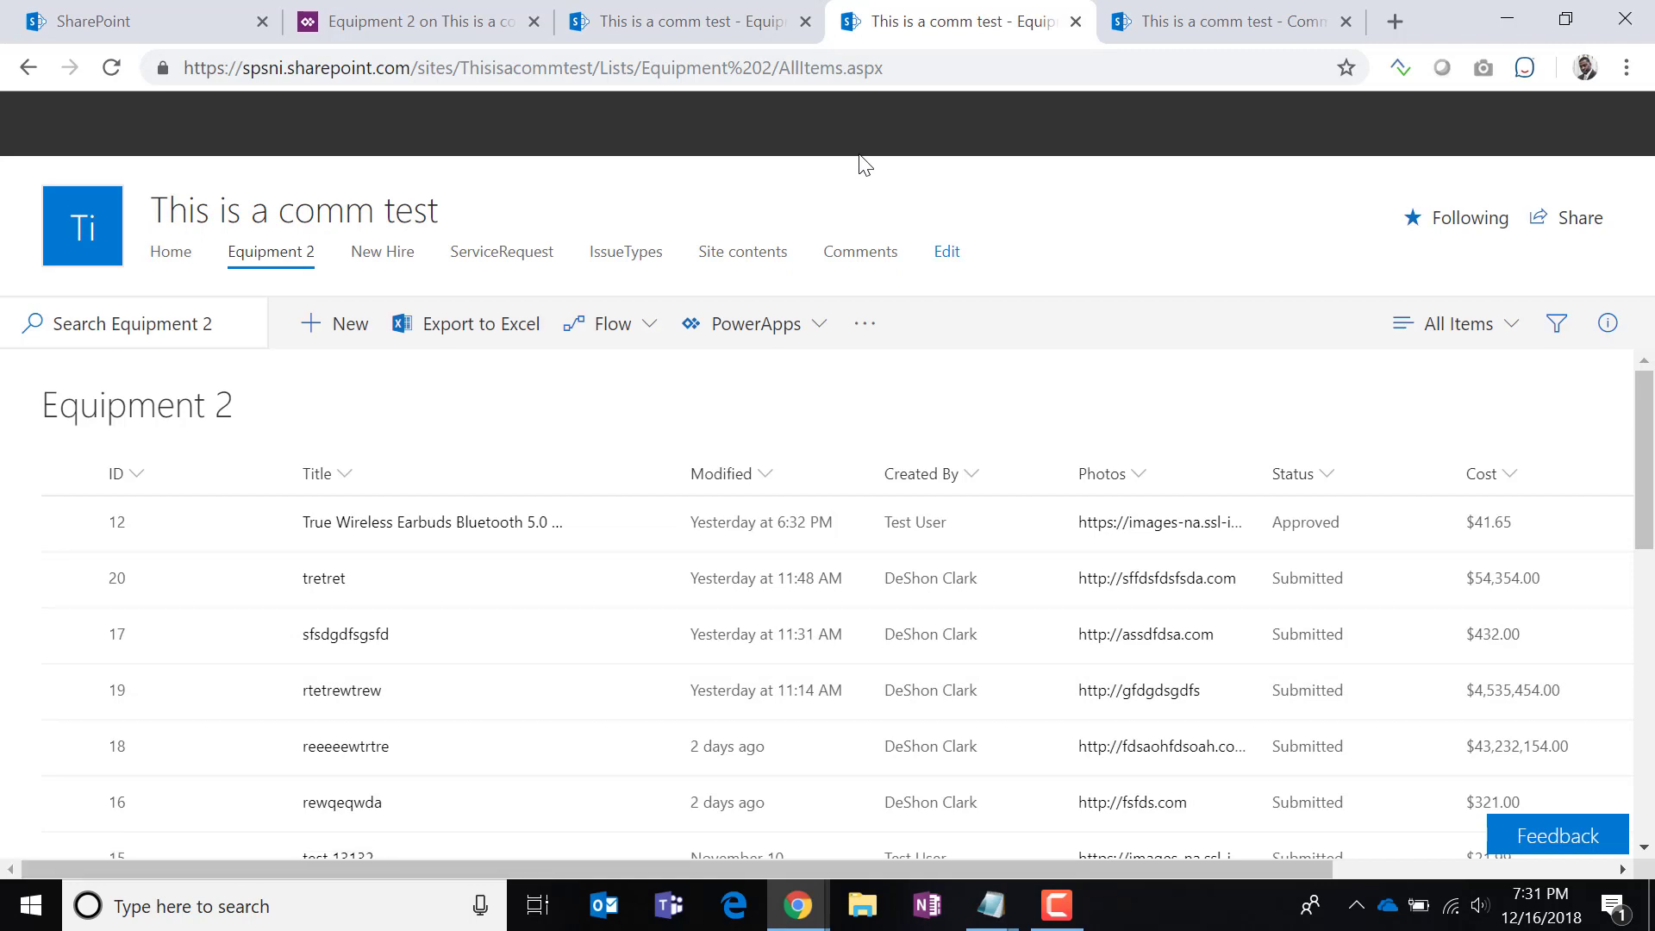
click(660, 27)
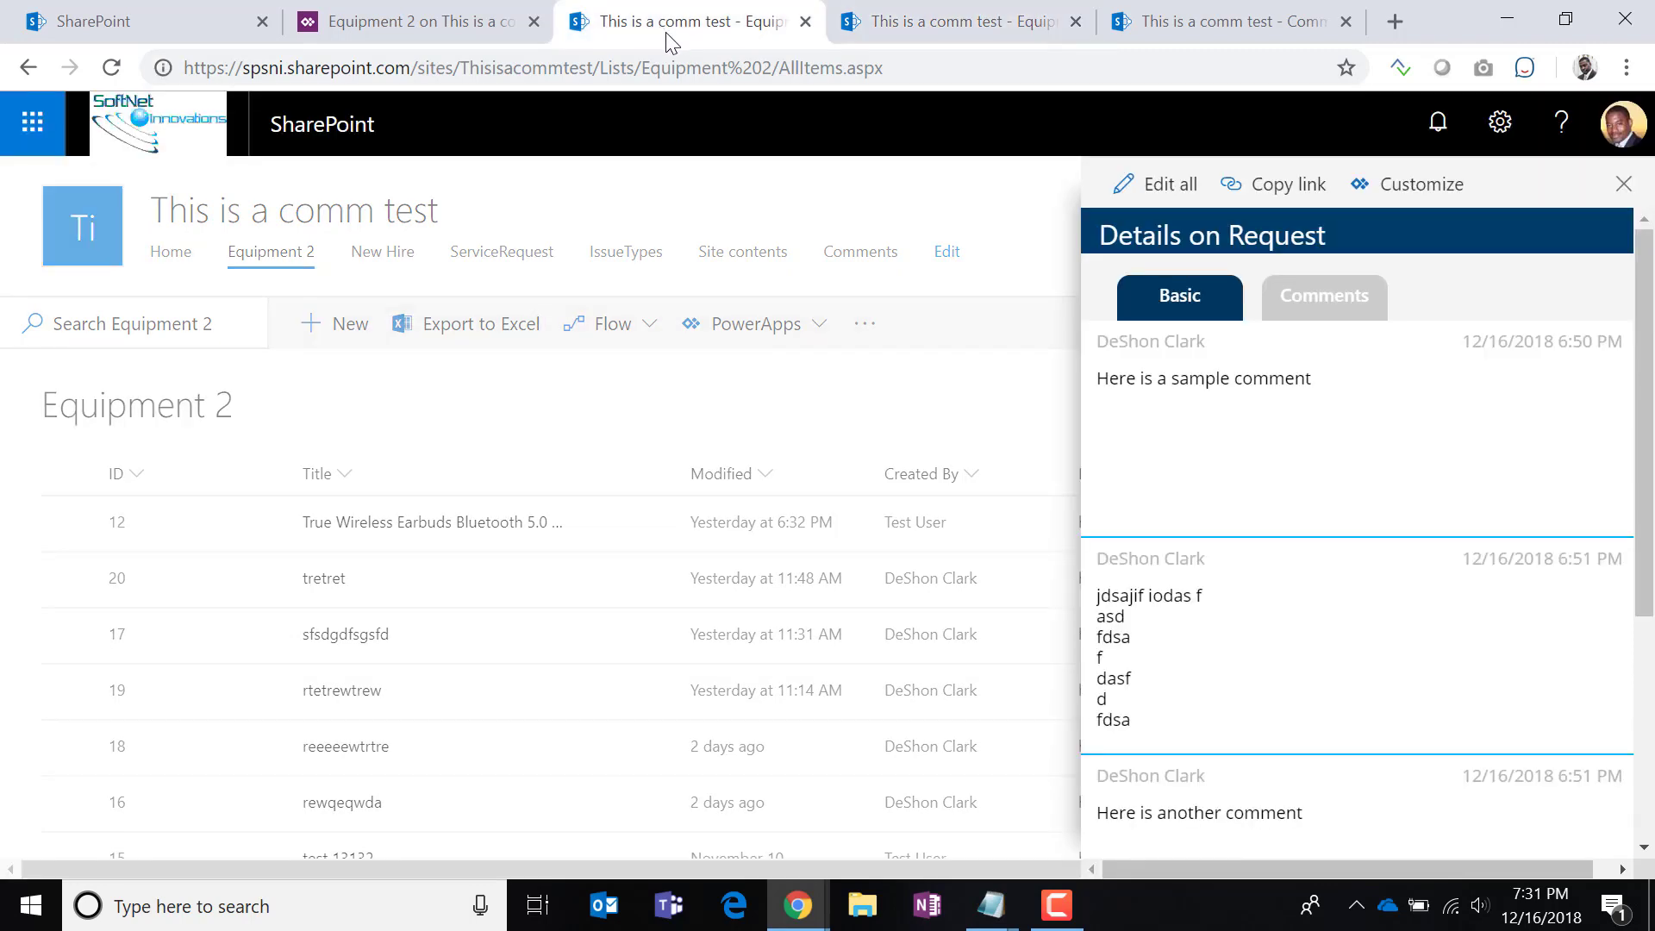
scroll(1194, 584, down, 4)
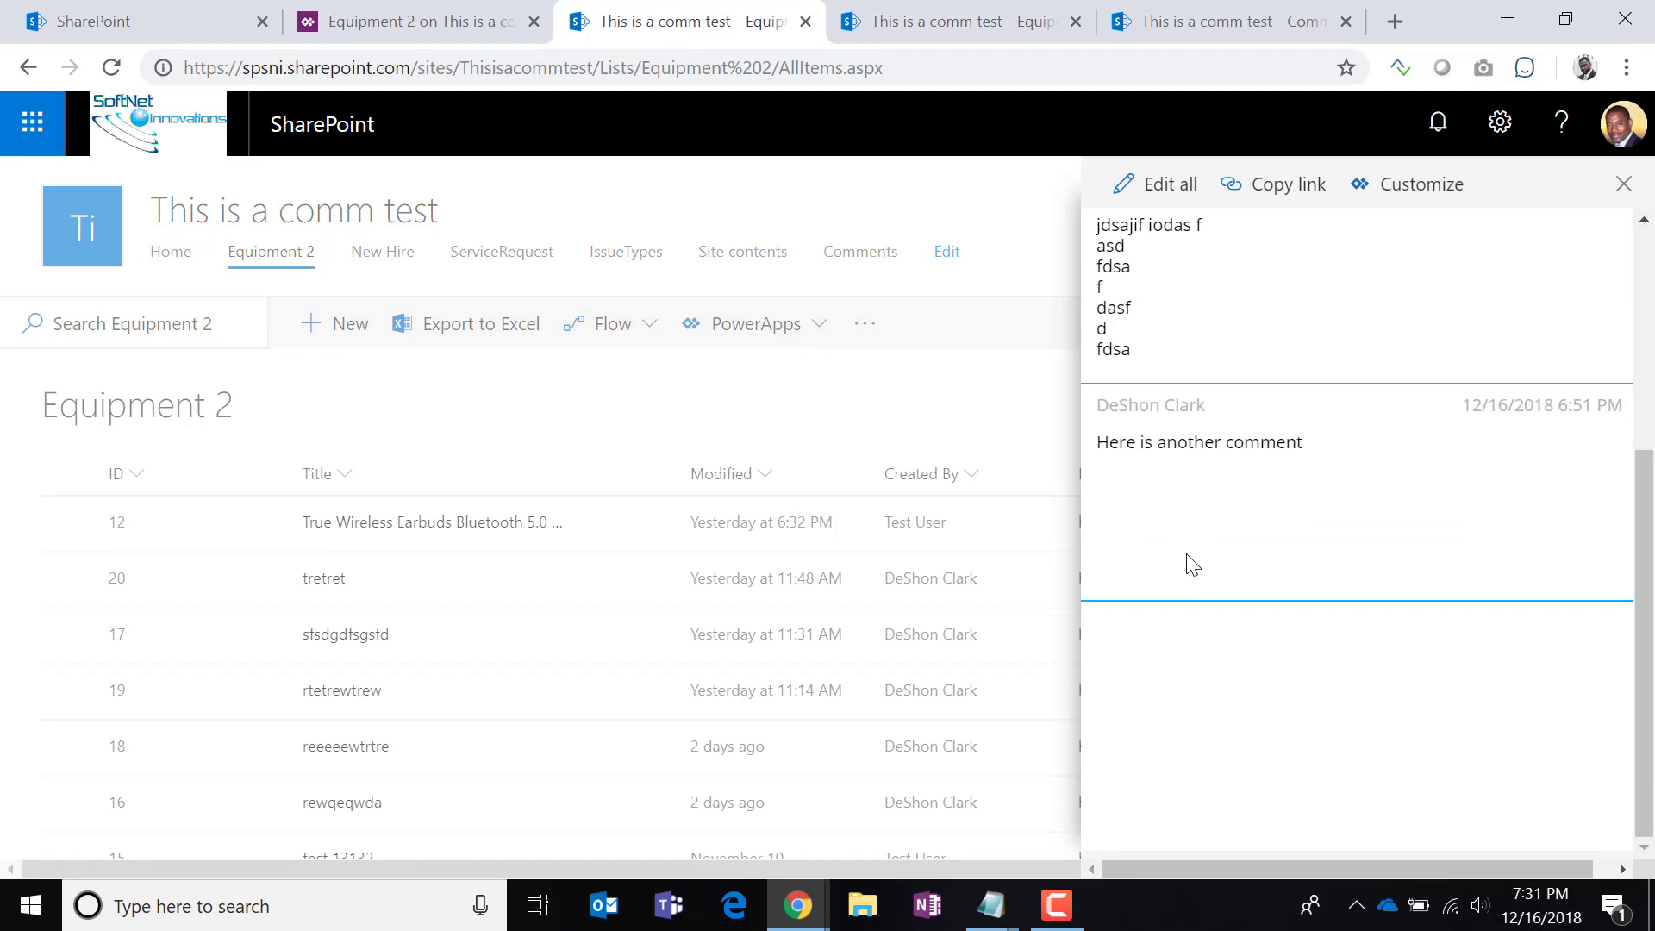
scroll(1193, 566, up, 4)
click(111, 68)
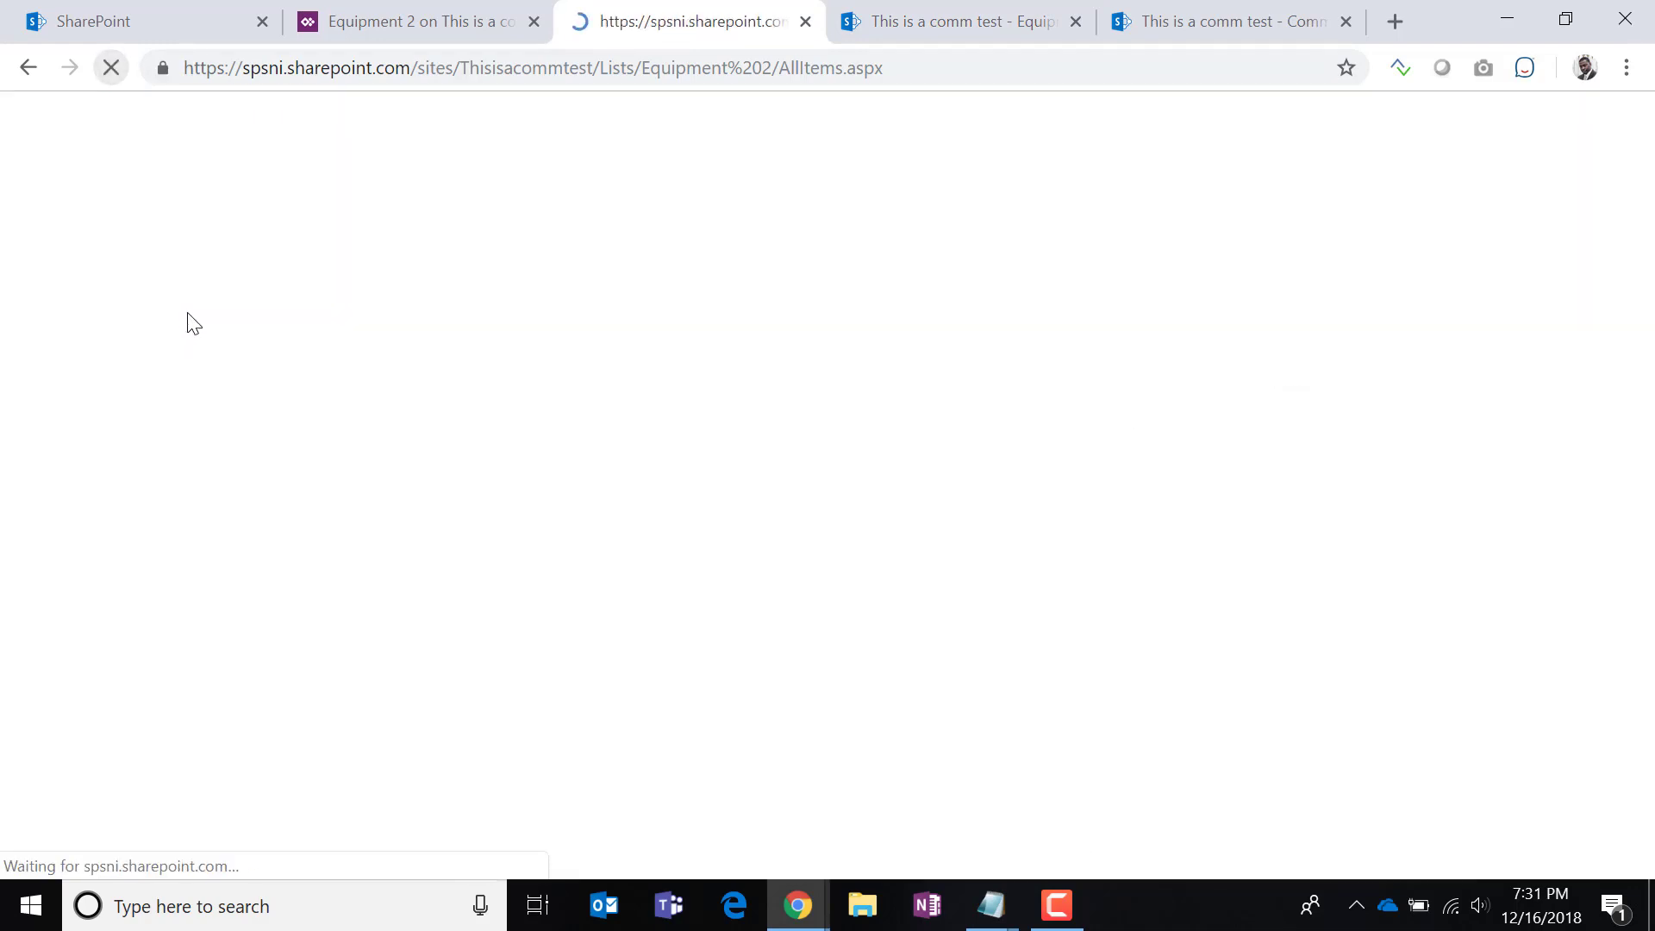
Close the browser tabs to the right and open the Comments list in a new tab.
right_click(716, 23)
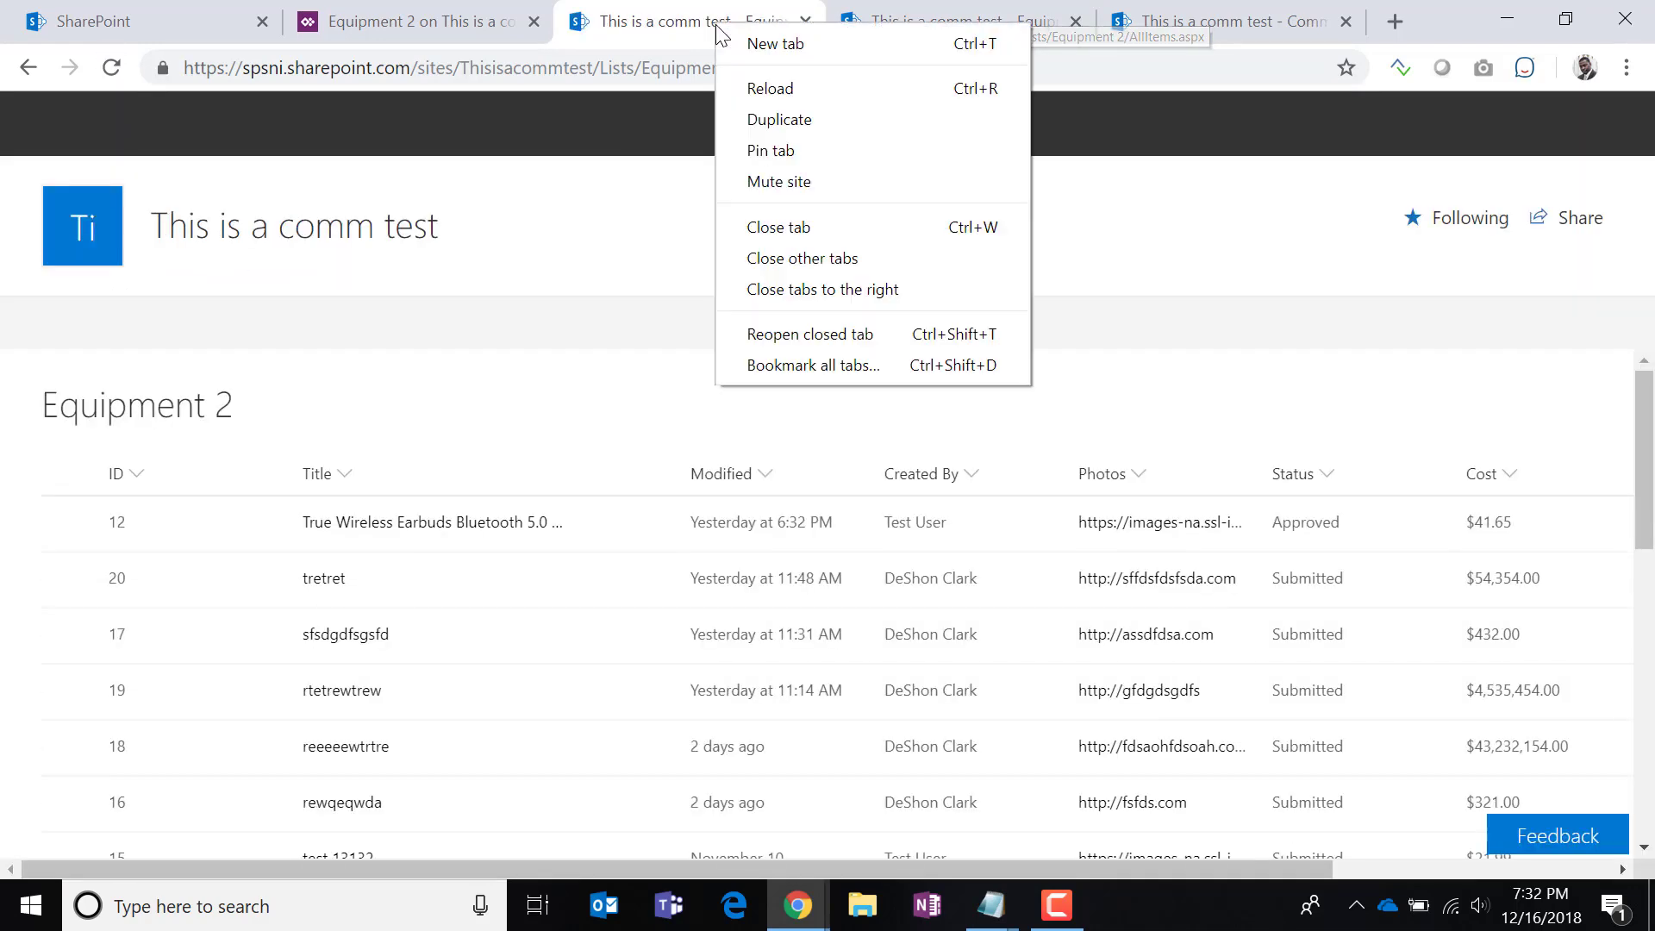
click(830, 291)
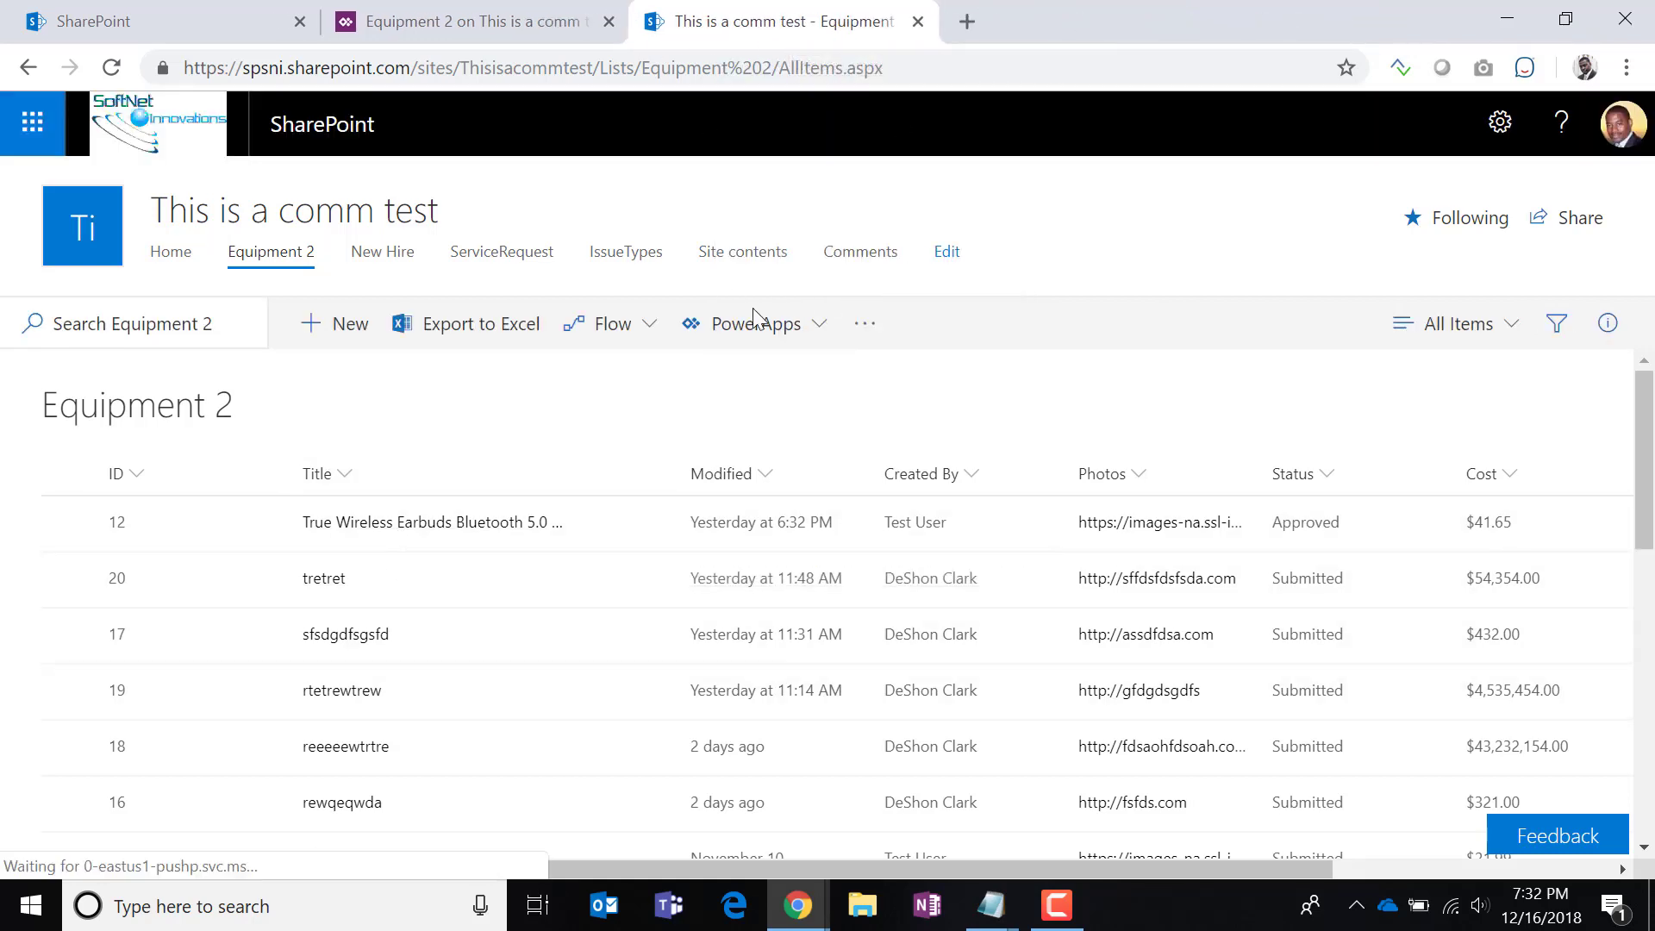
right_click(860, 251)
click(967, 284)
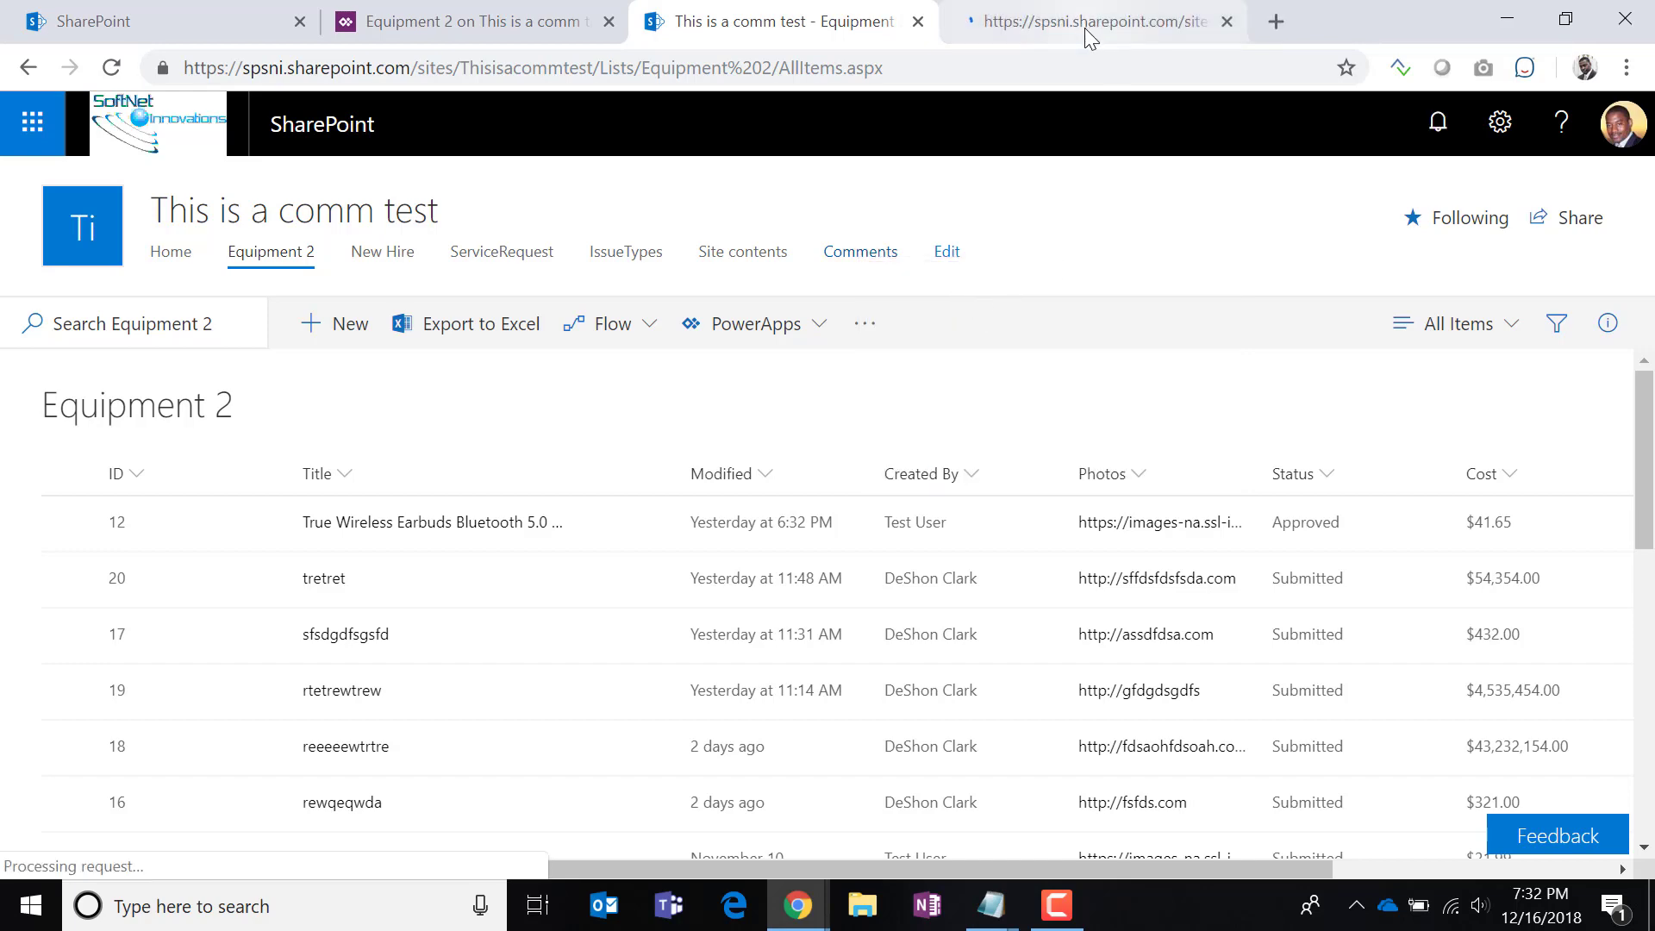
Confirm the True Wireless Earbuds form shows its two ItemId 12 comments, then put Comments into Quick edit.
click(1084, 27)
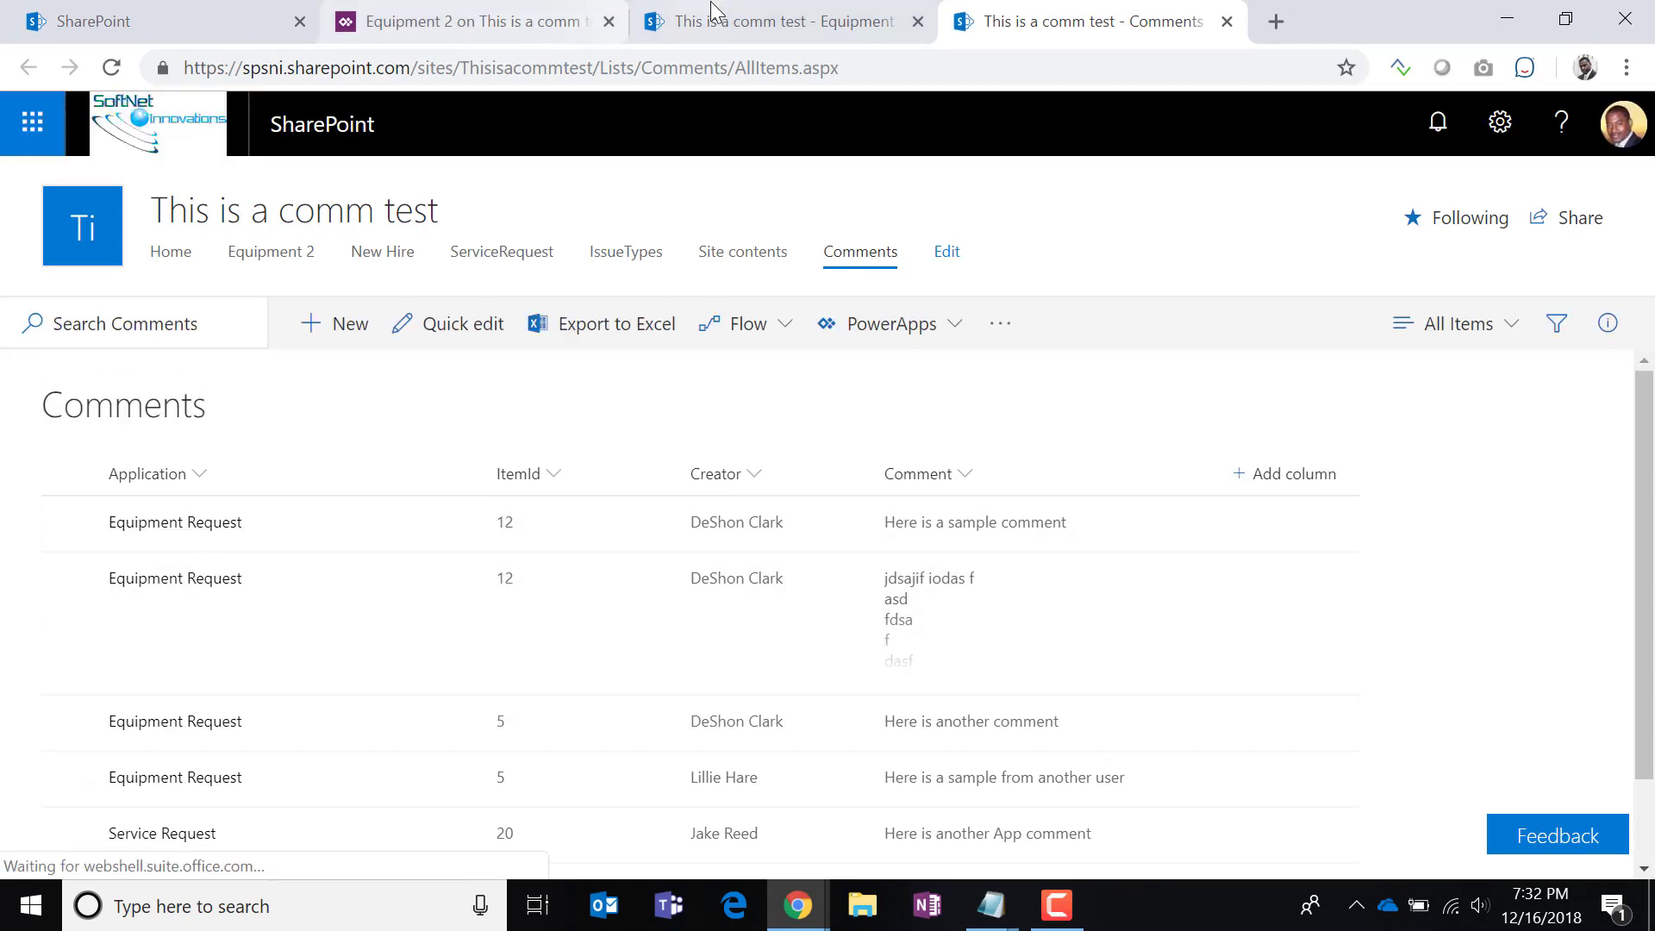
click(696, 29)
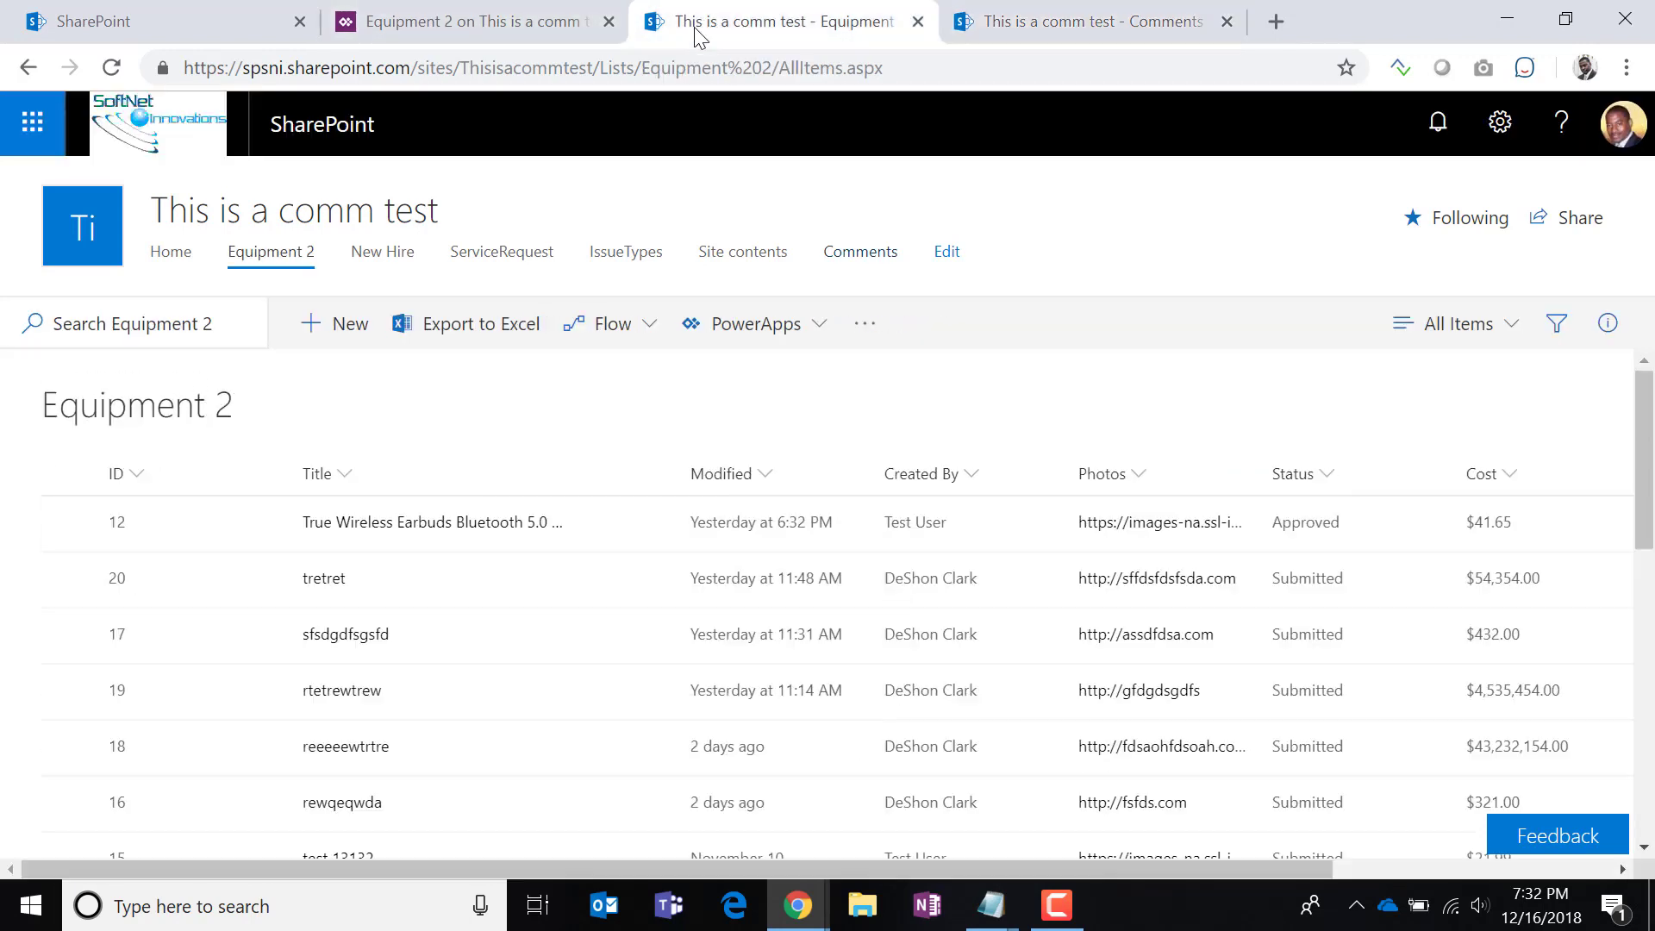
click(394, 539)
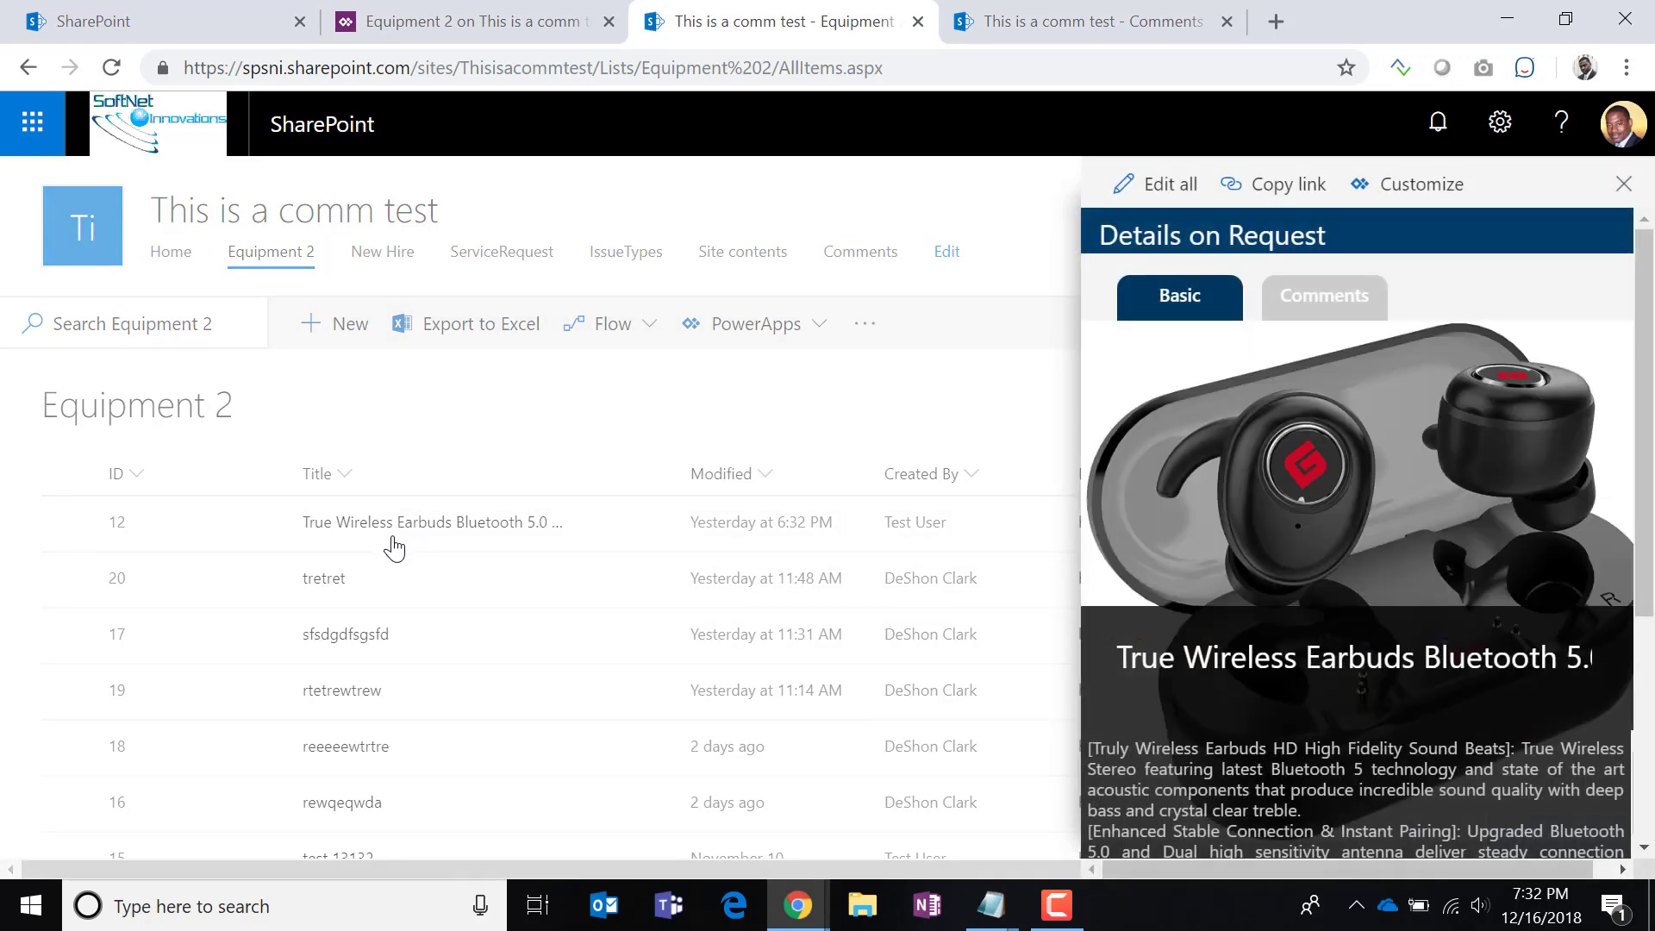
click(1332, 300)
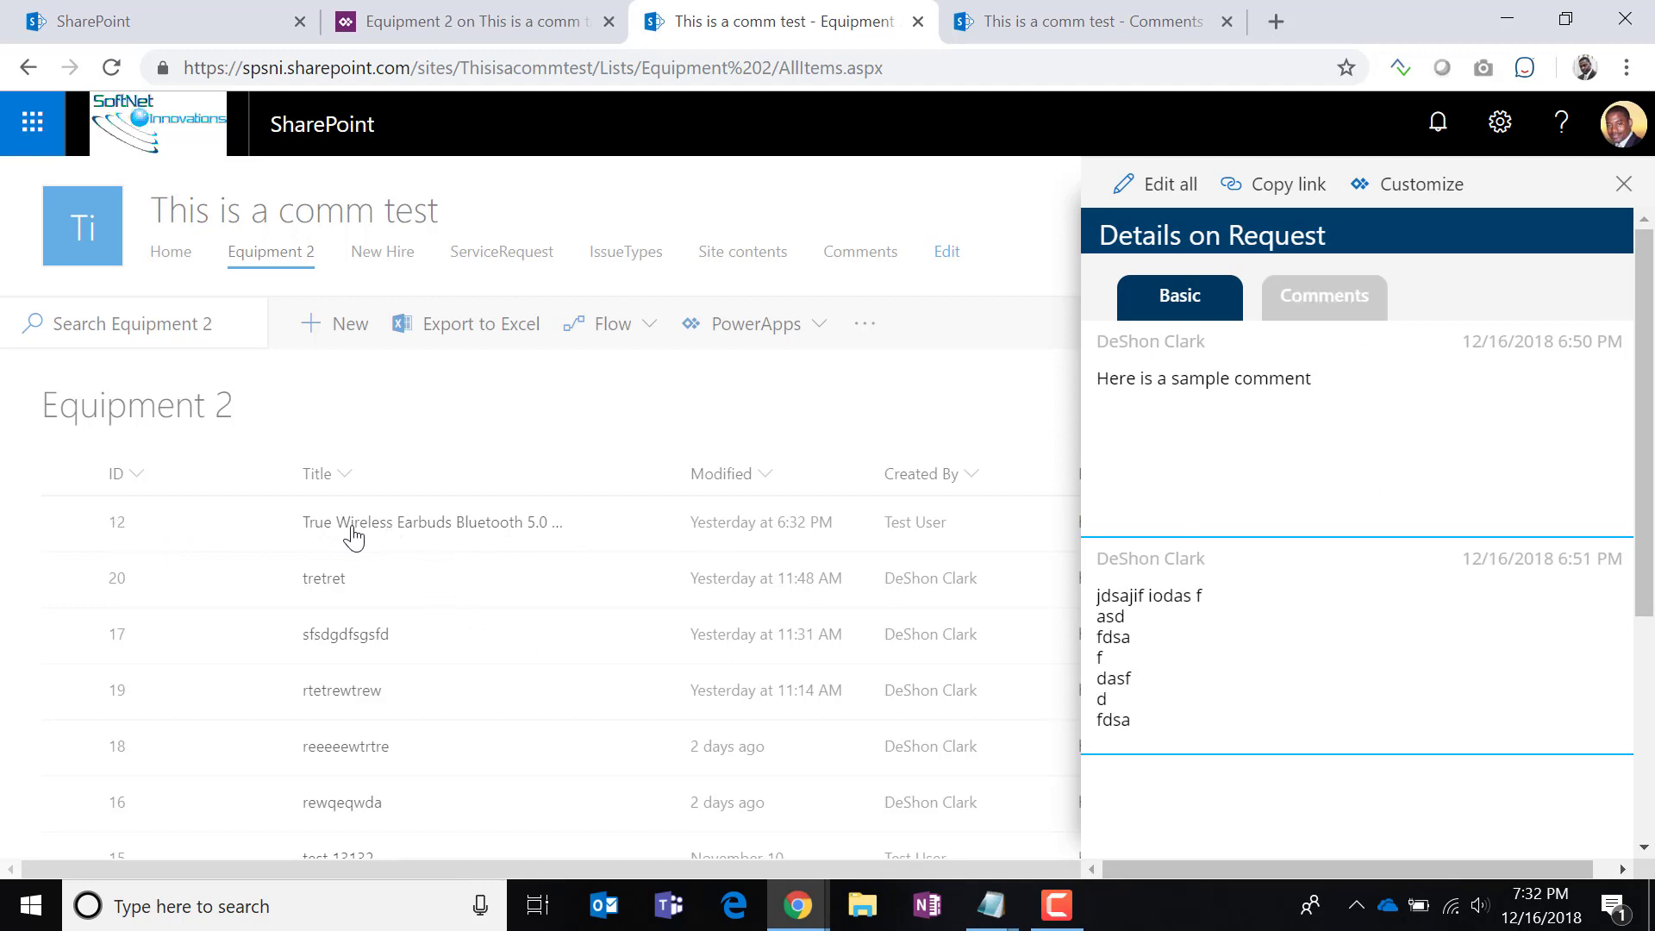
scroll(1210, 660, down, 2)
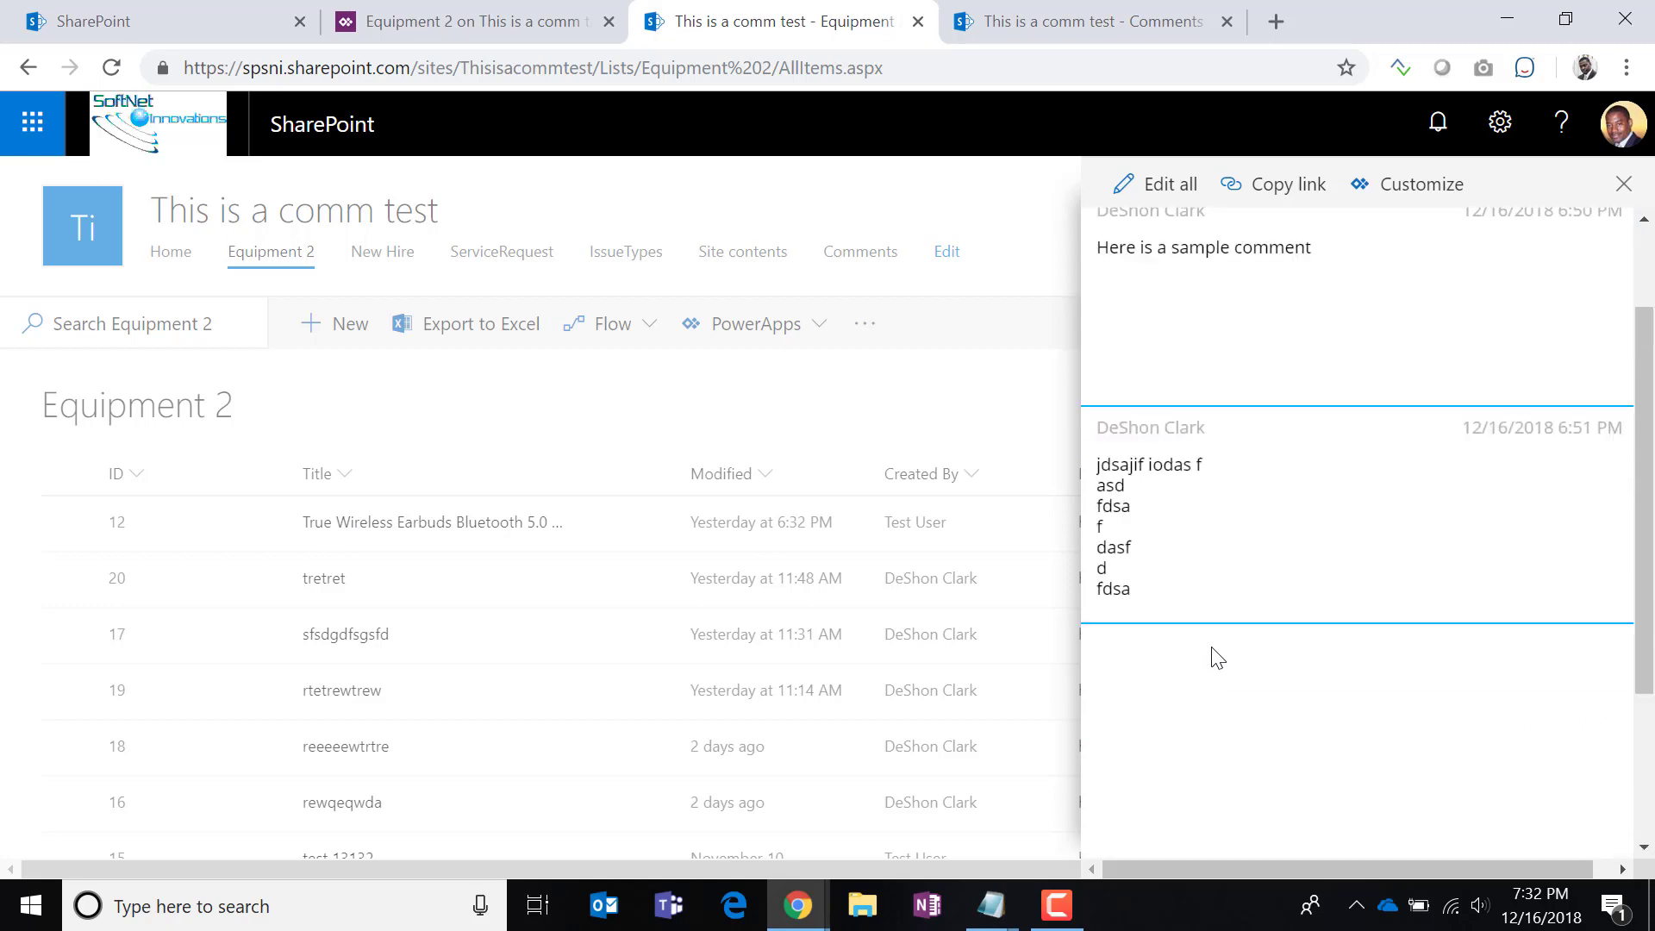
scroll(1370, 793, up, 2)
click(1045, 26)
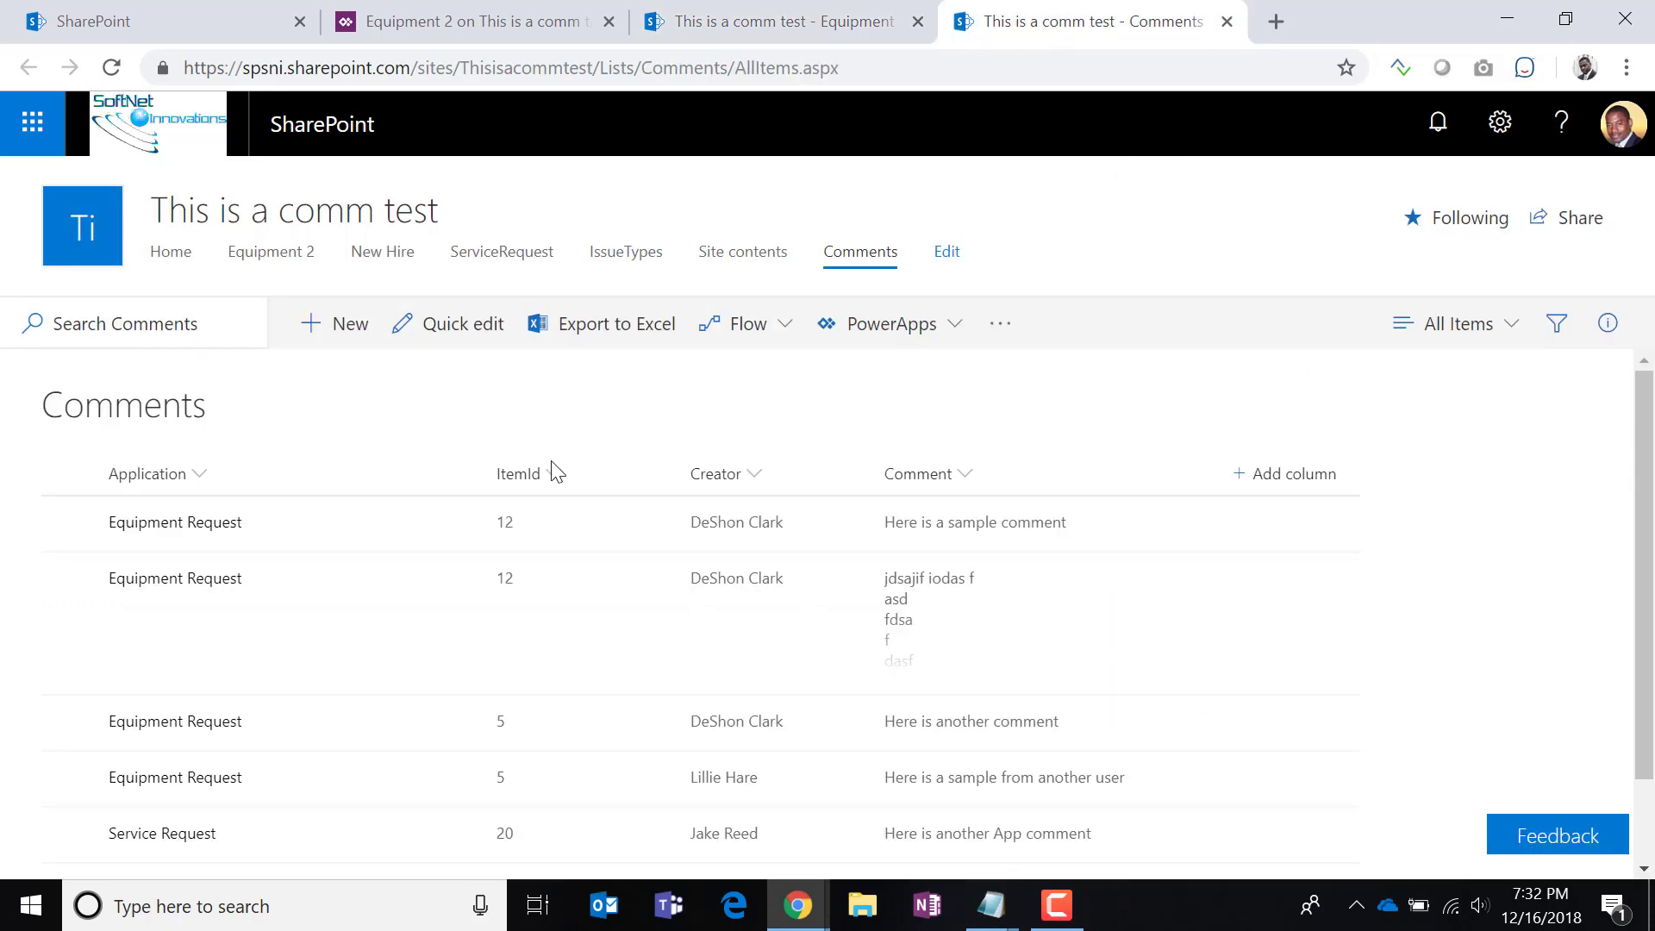
click(443, 333)
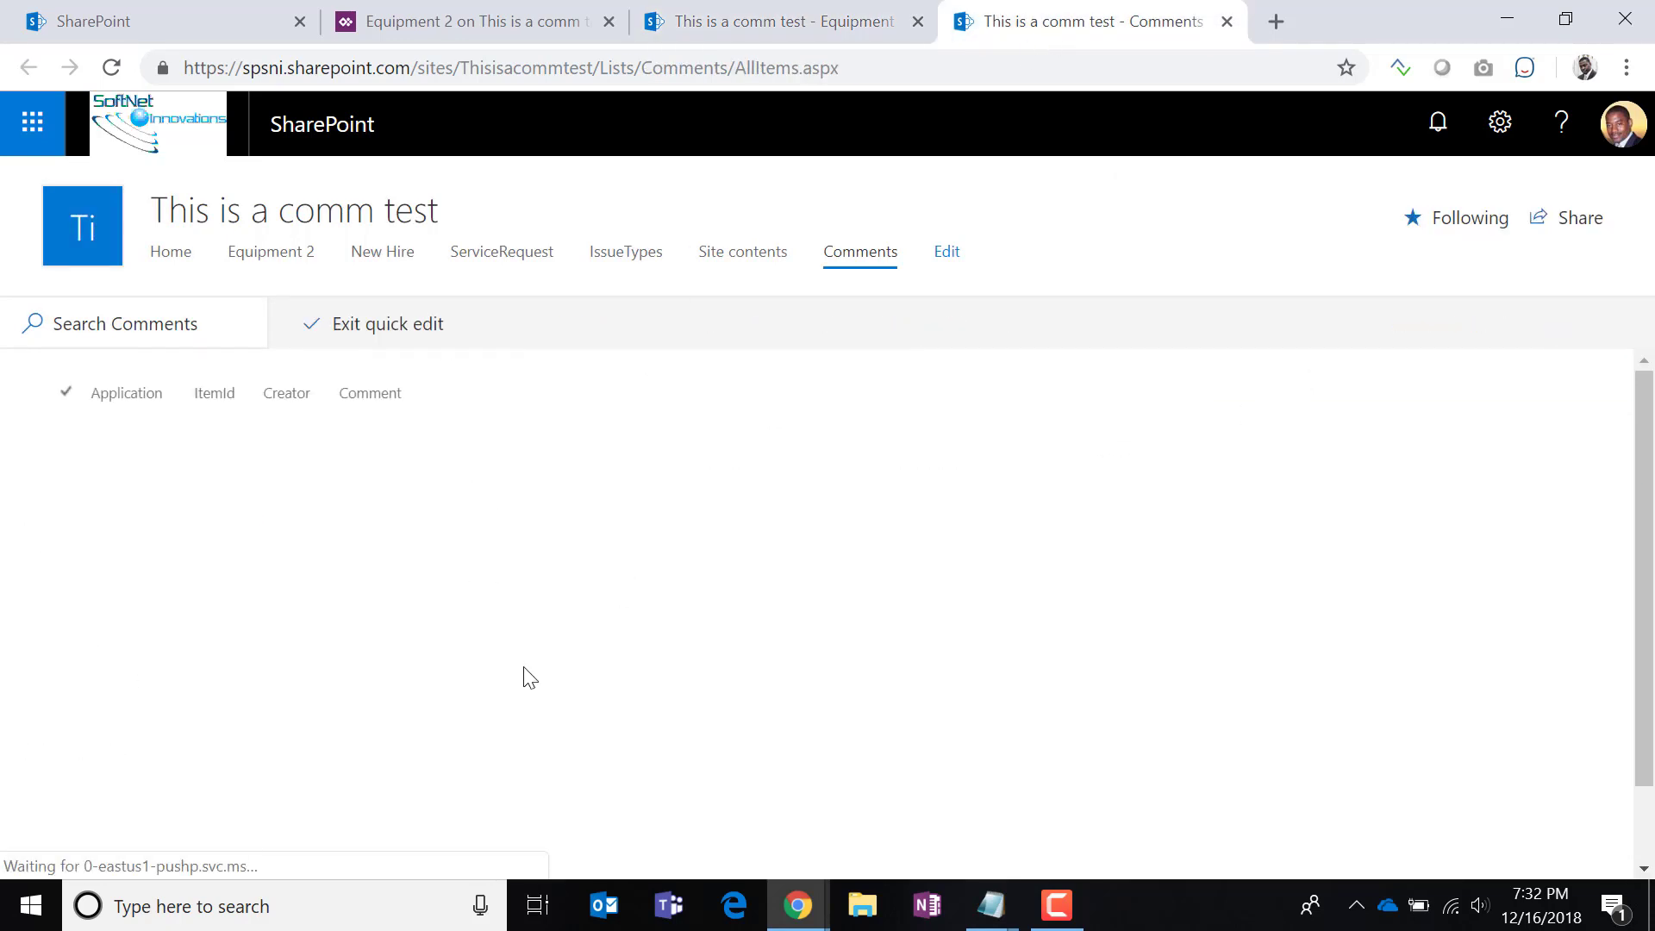
Set the third comment's ItemId to 12 in the Quick edit grid.
click(495, 543)
click(495, 543)
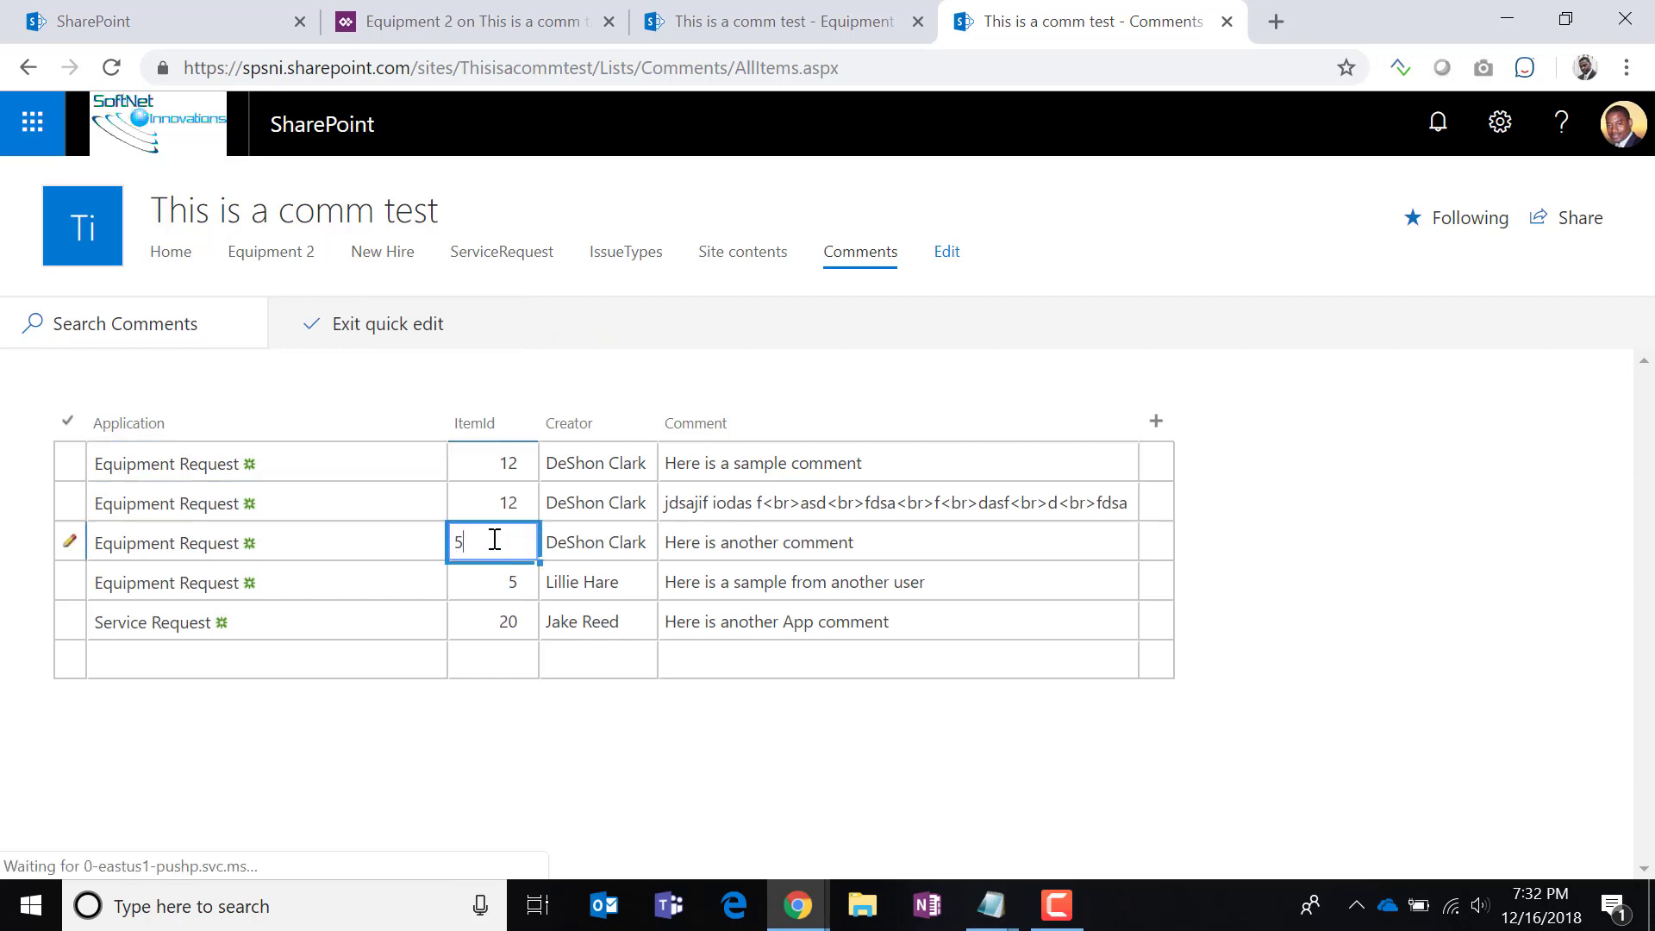
text(12)
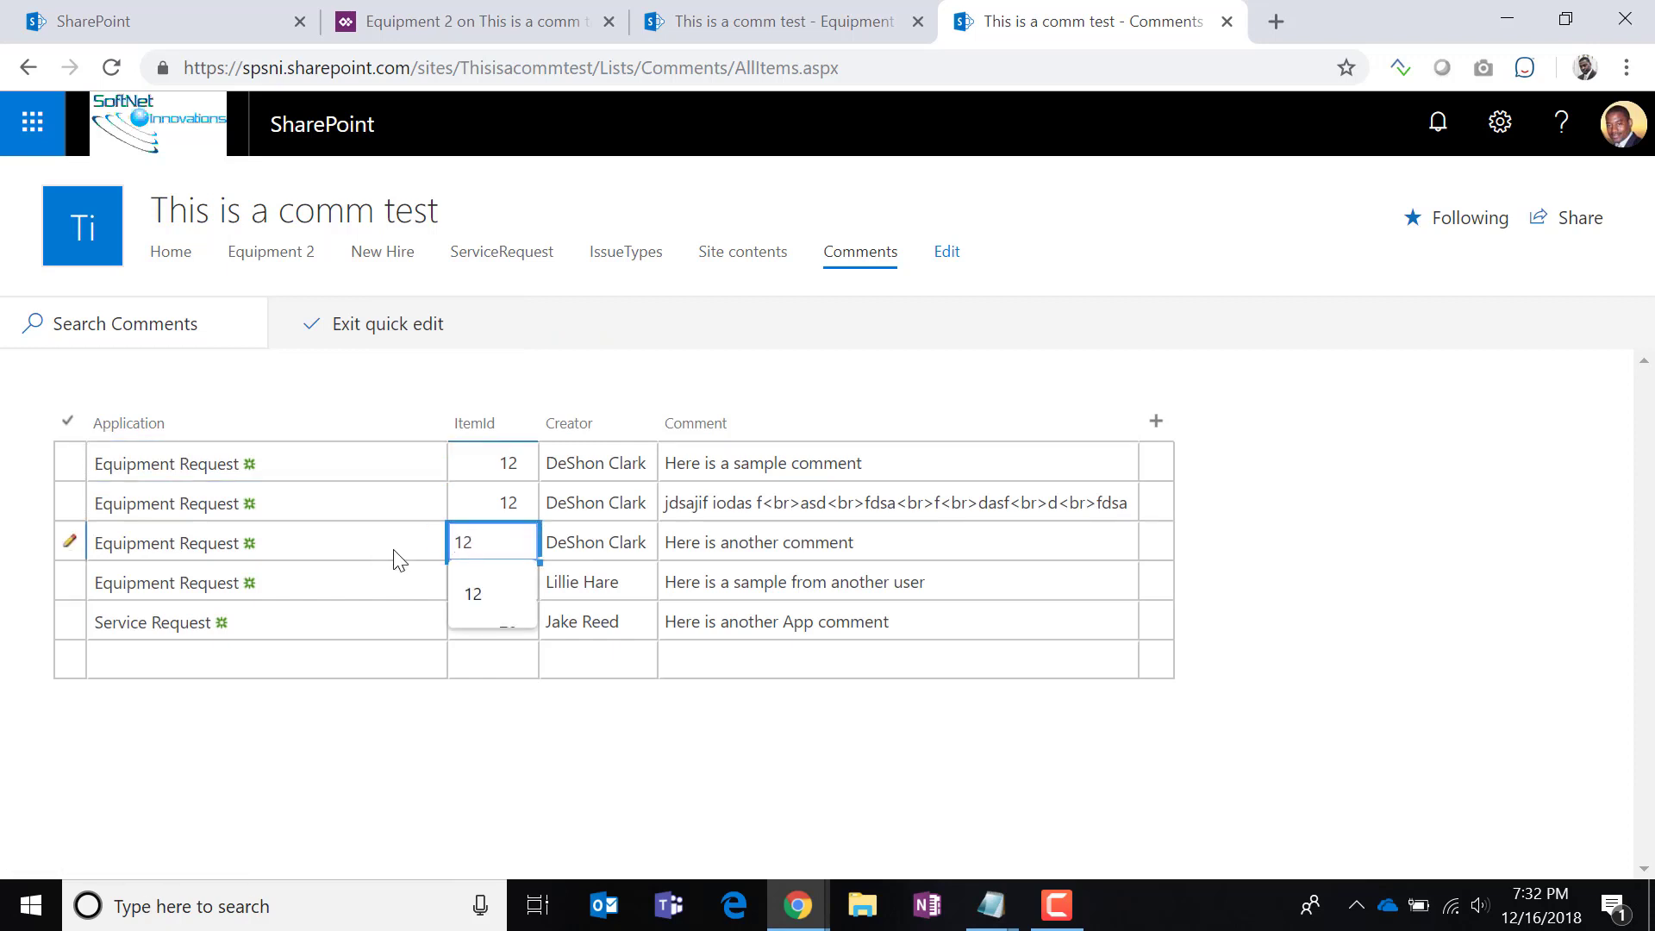
click(556, 584)
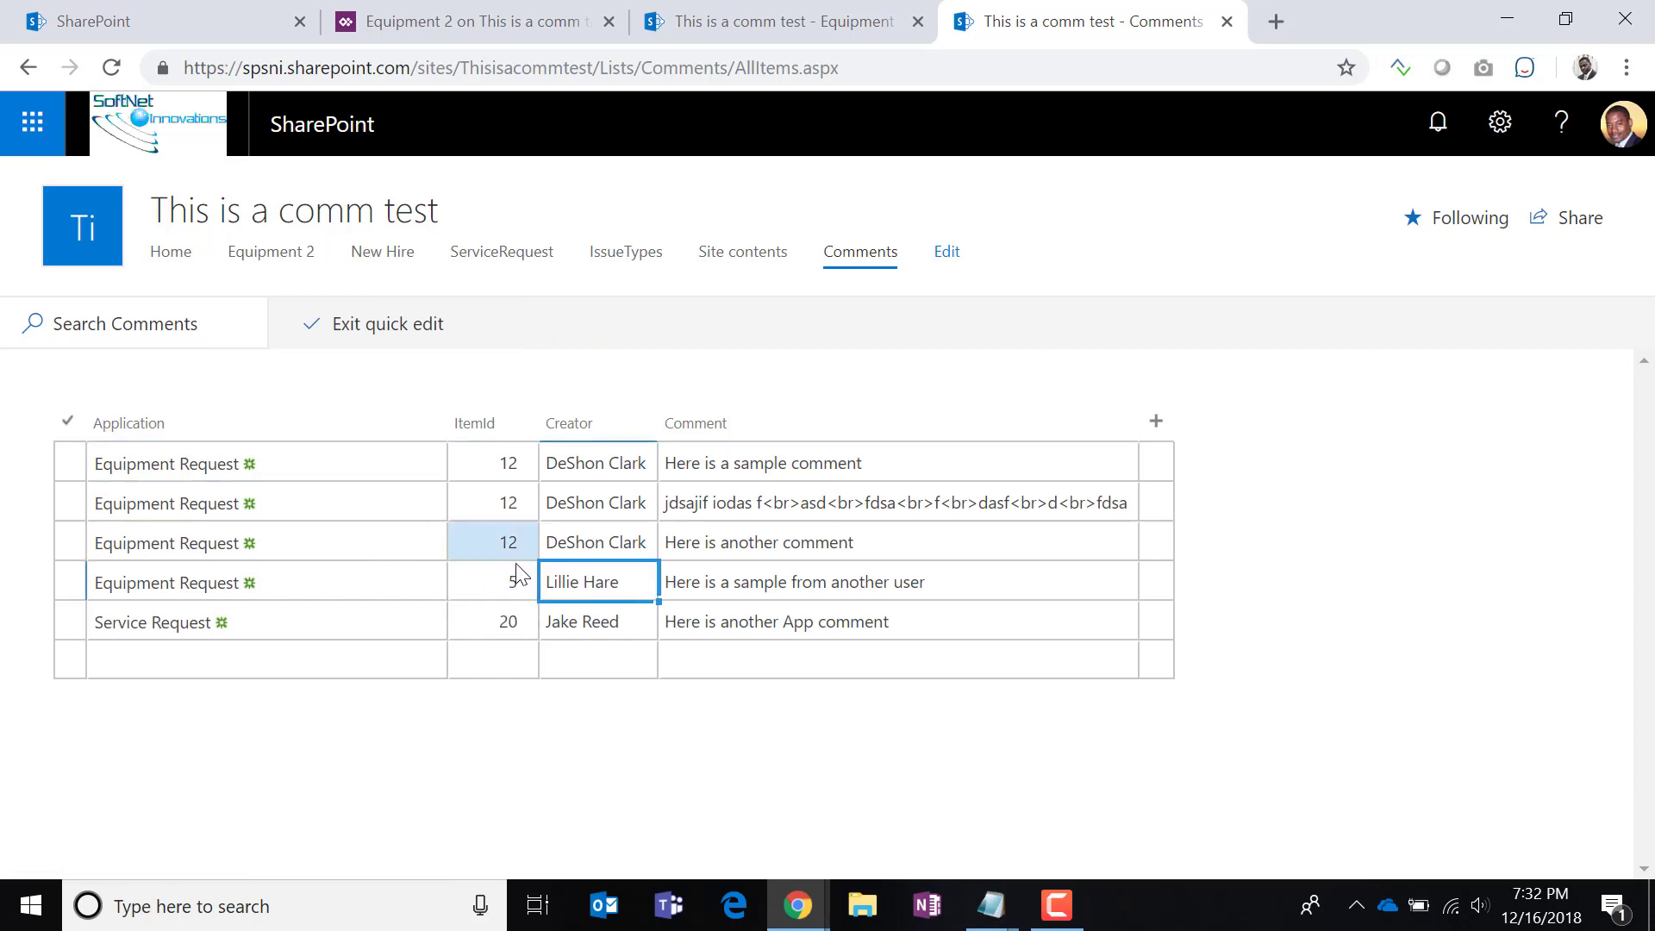
Reload Equipment 2 and confirm the earbuds item now shows three comments.
click(721, 15)
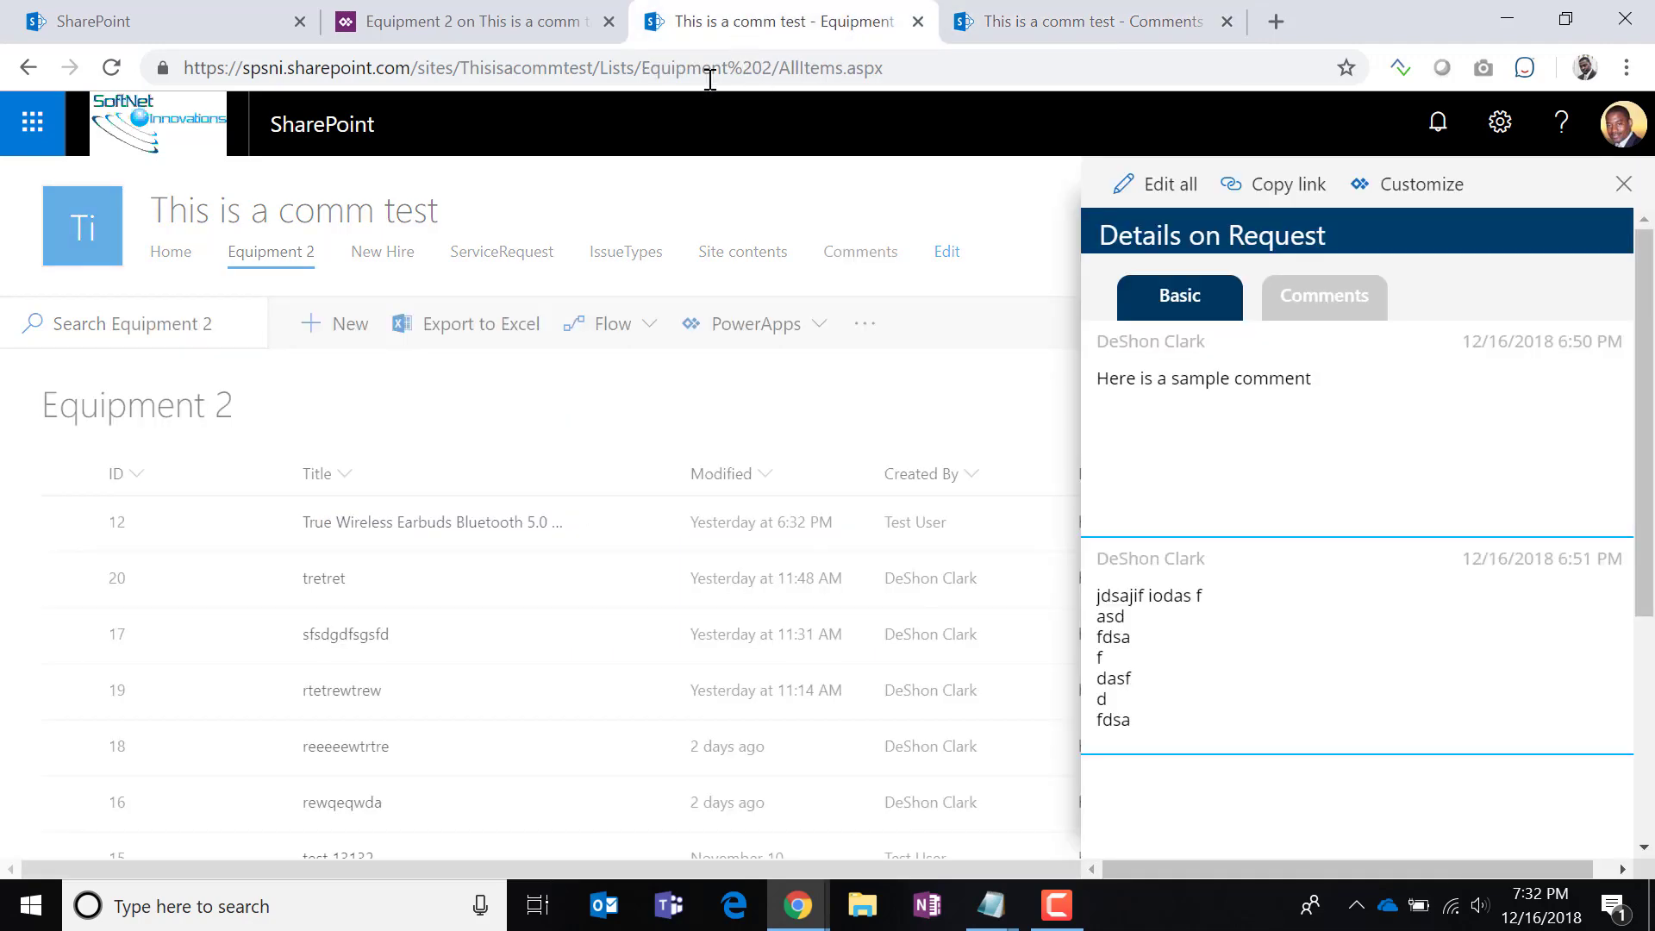
click(112, 69)
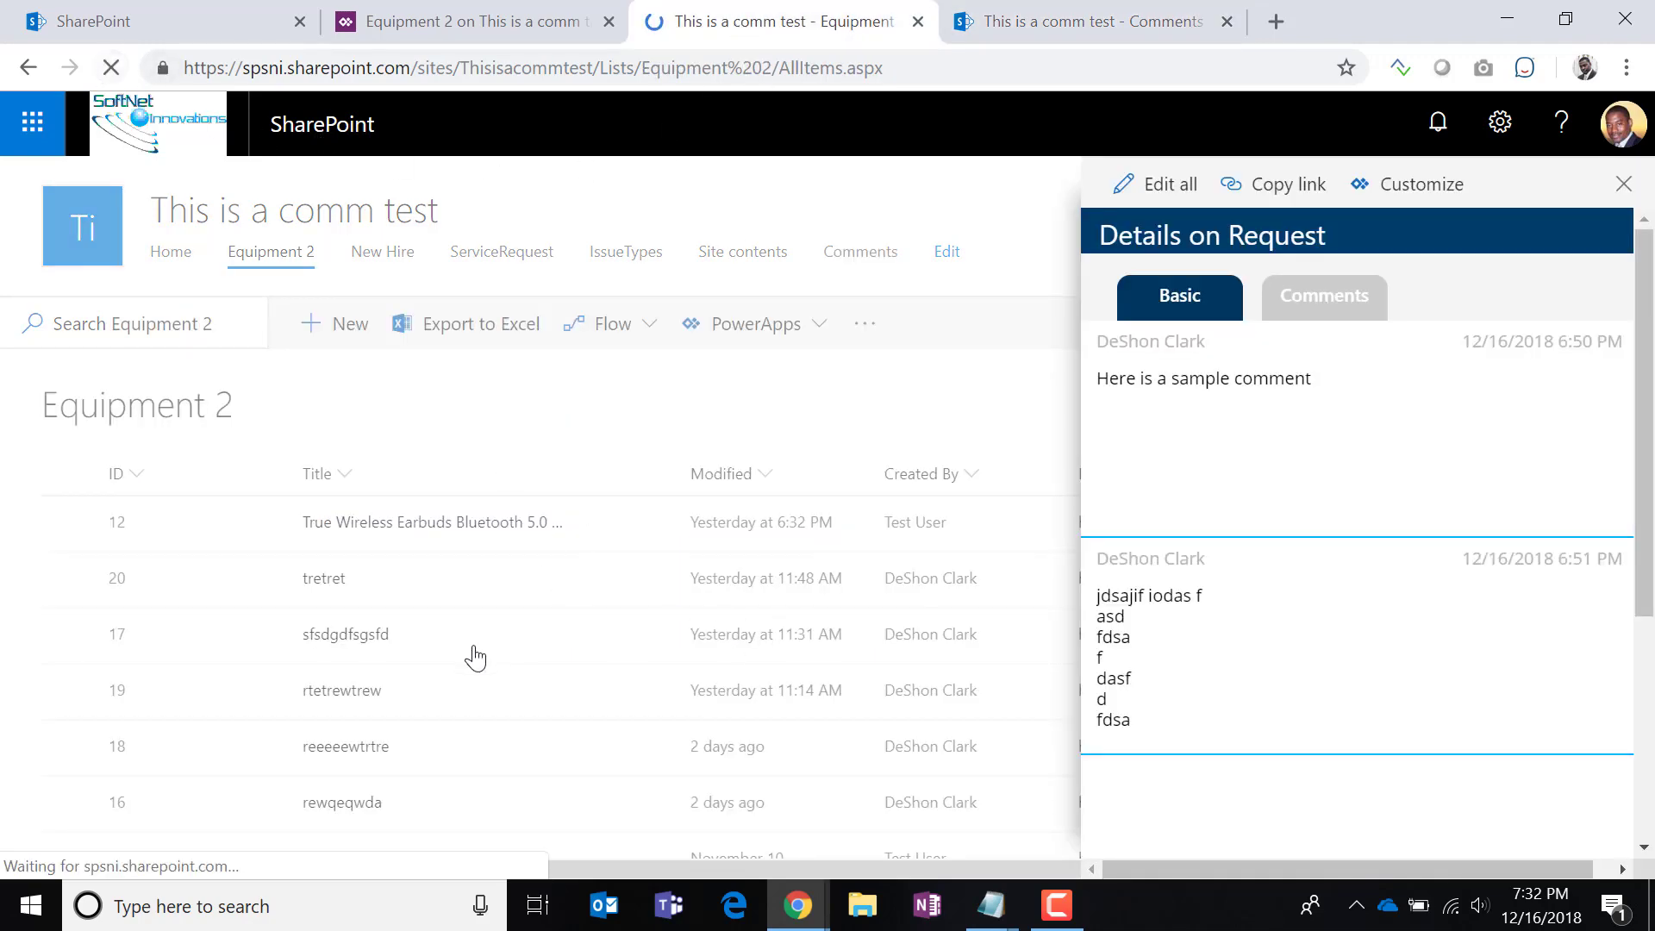
click(423, 534)
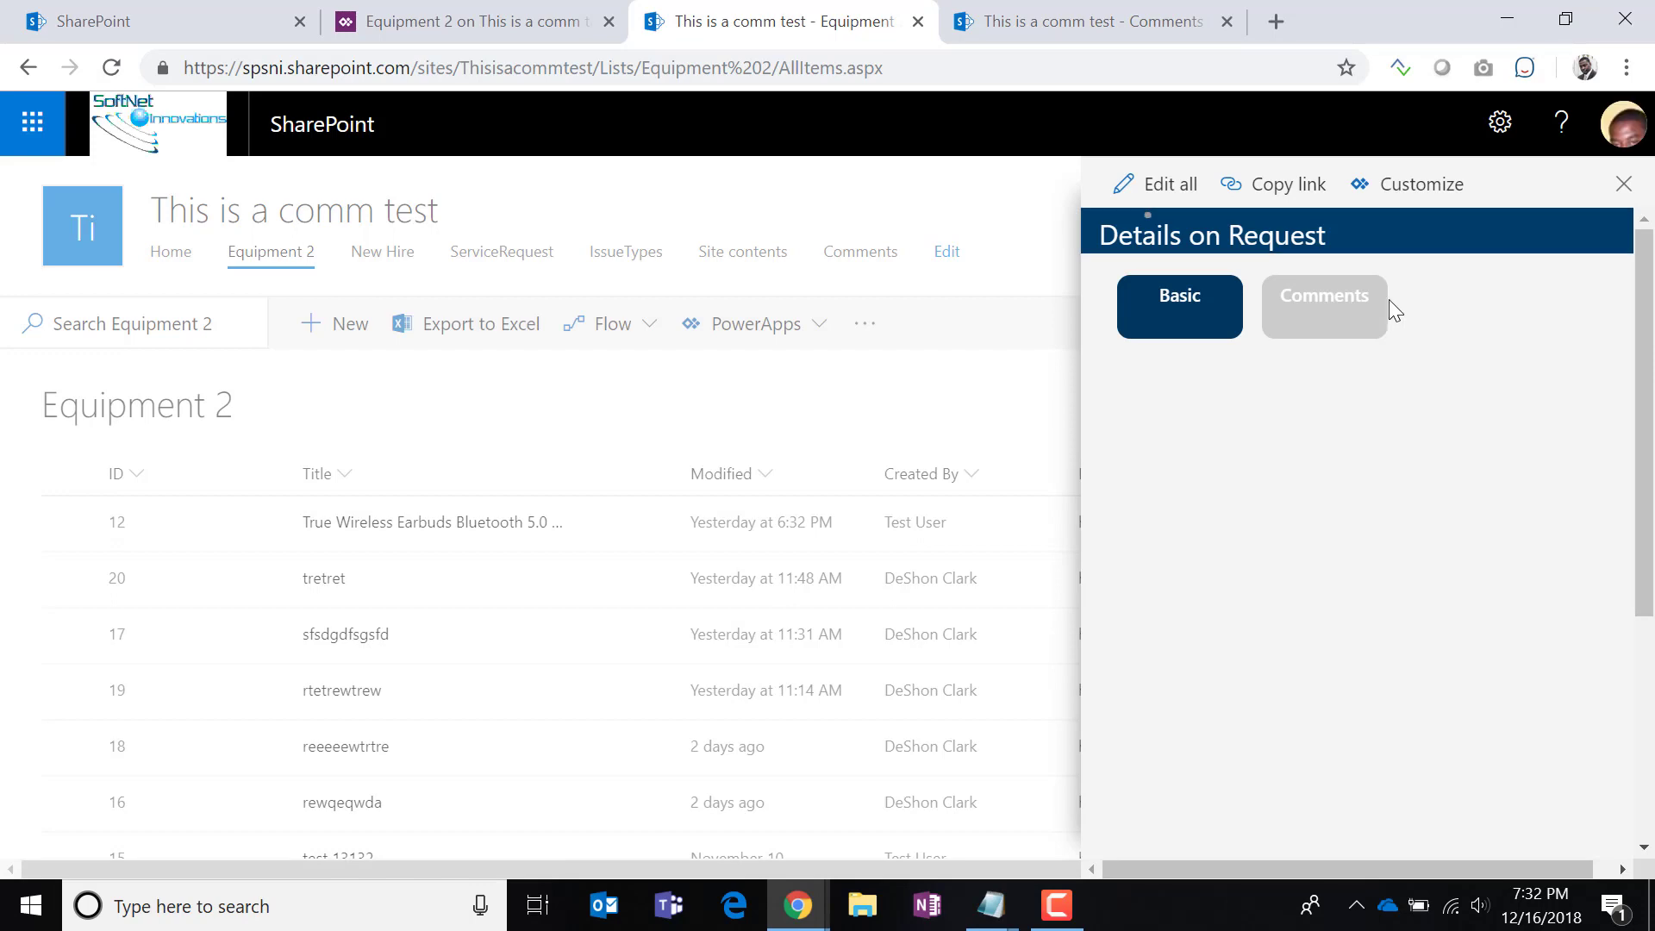
click(1352, 298)
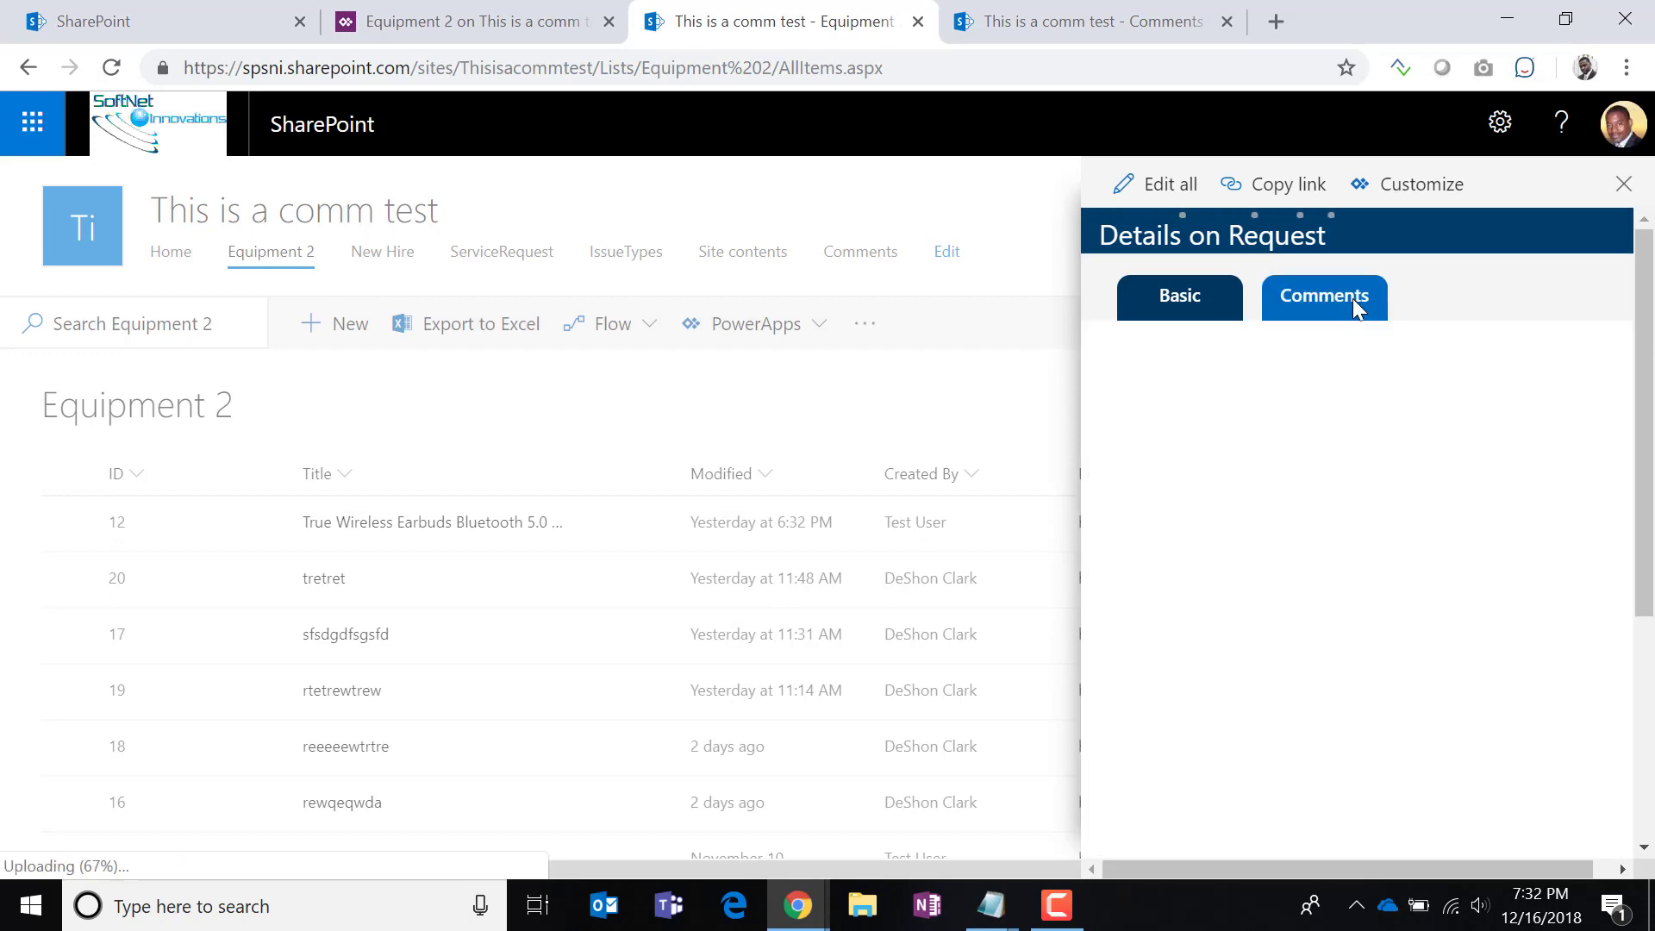
scroll(1379, 595, down, 4)
scroll(1370, 608, up, 4)
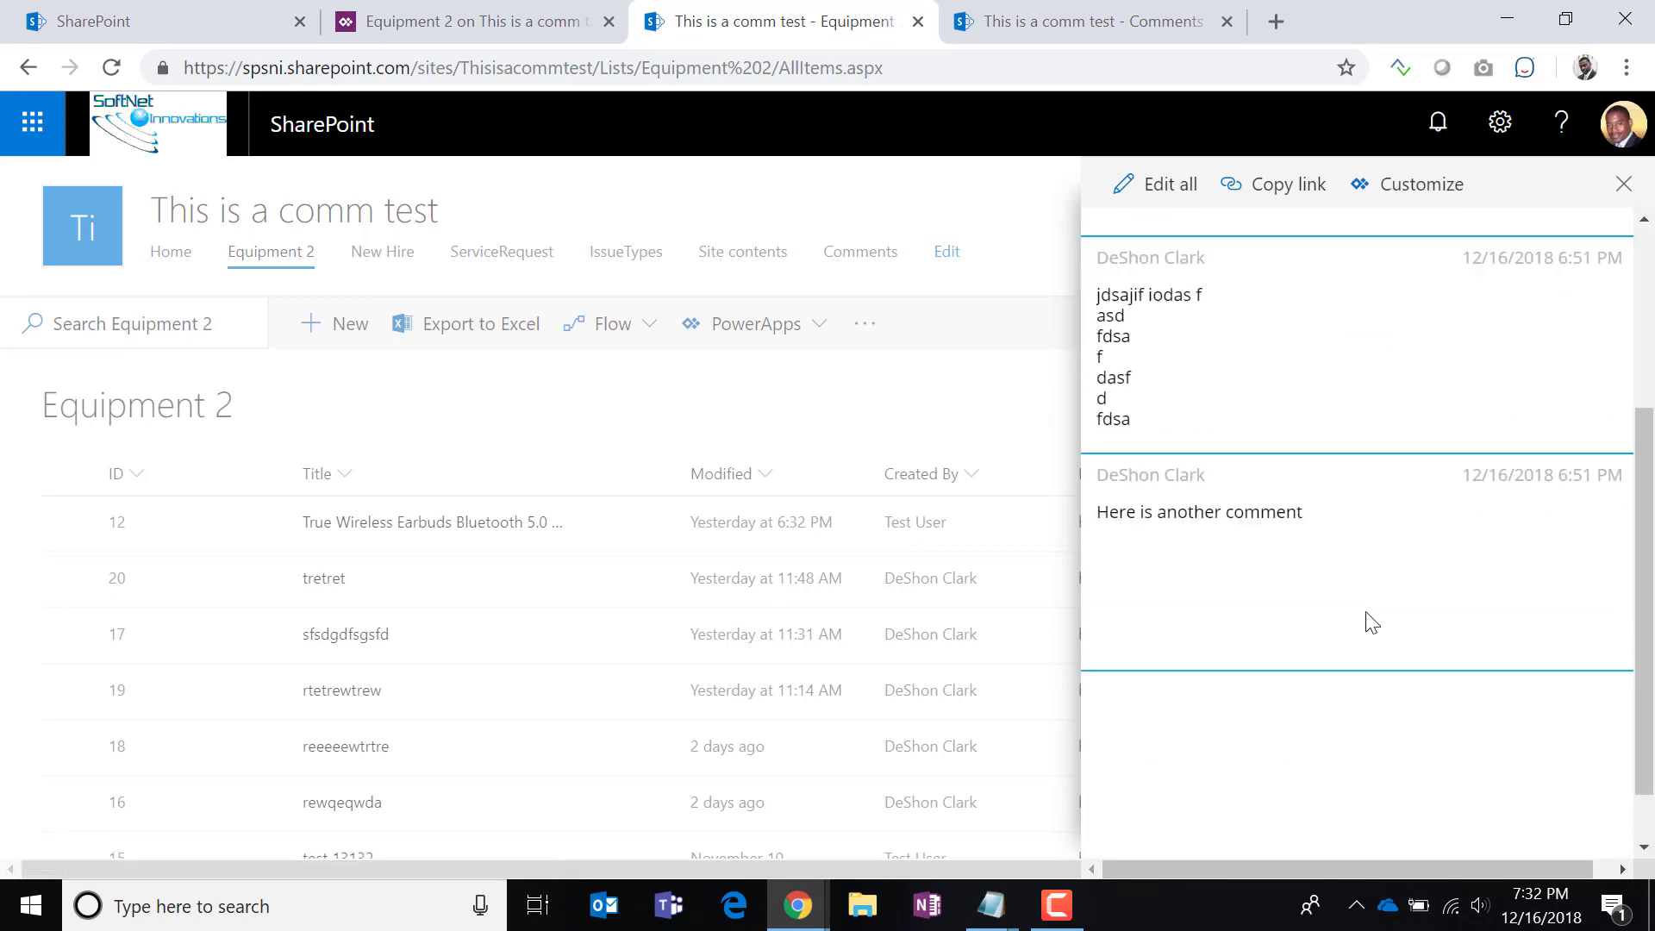
Check the comments for the sfsdgdfsgsfd and tretret items, then return to the Comments list.
click(360, 648)
click(363, 640)
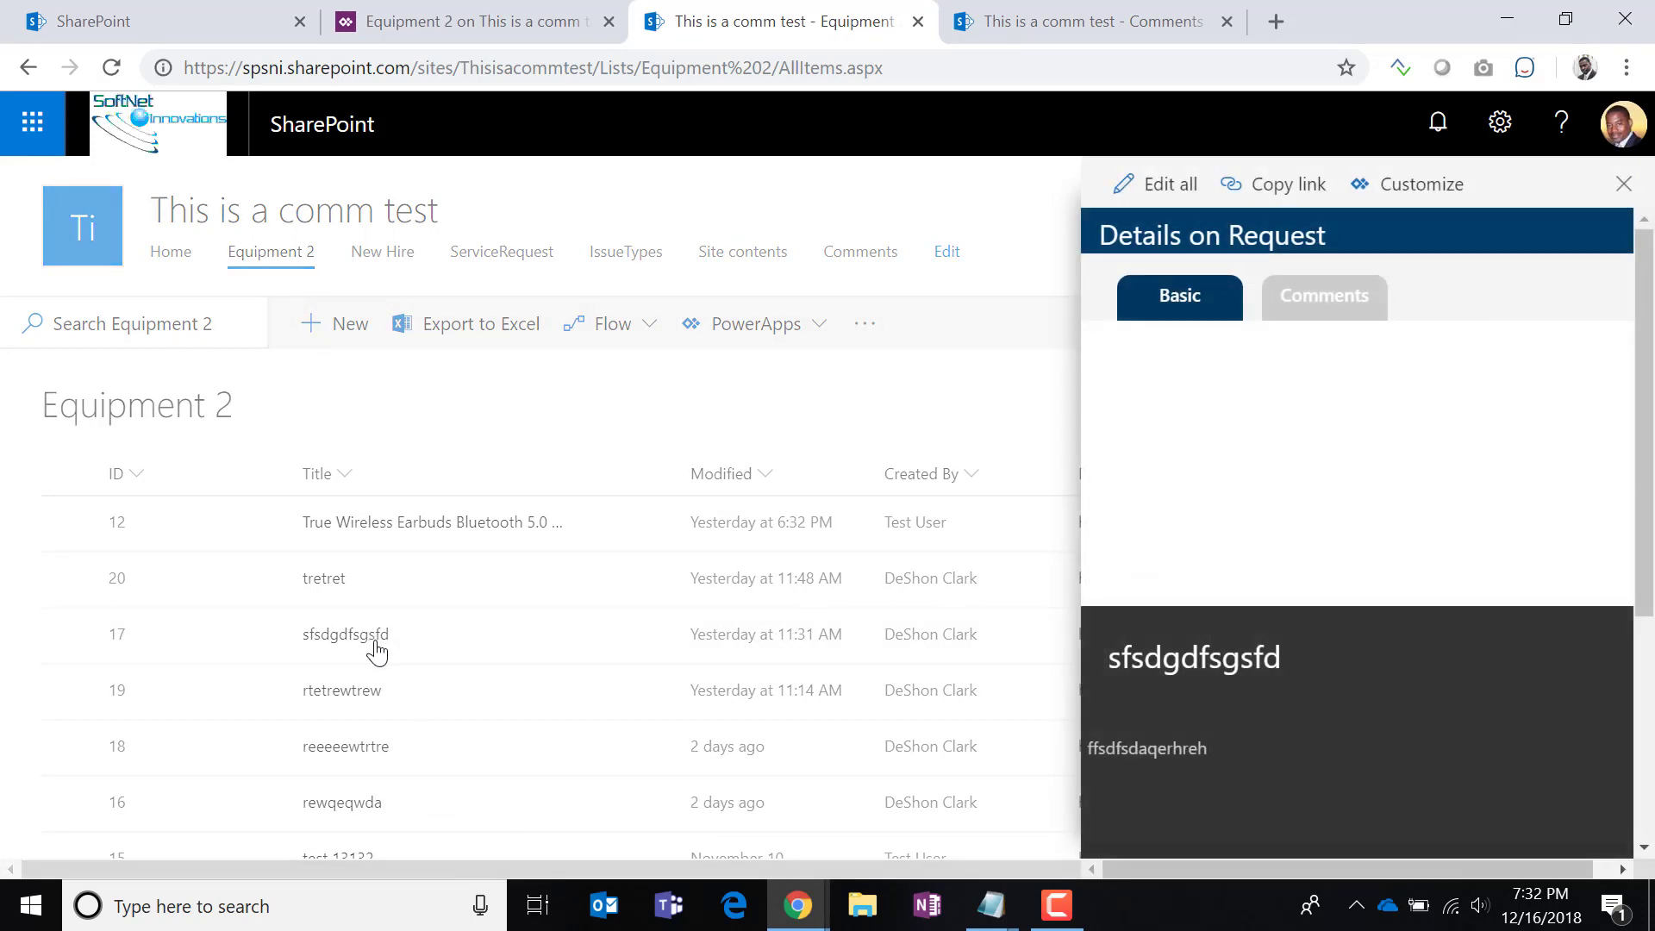
click(1311, 290)
click(323, 578)
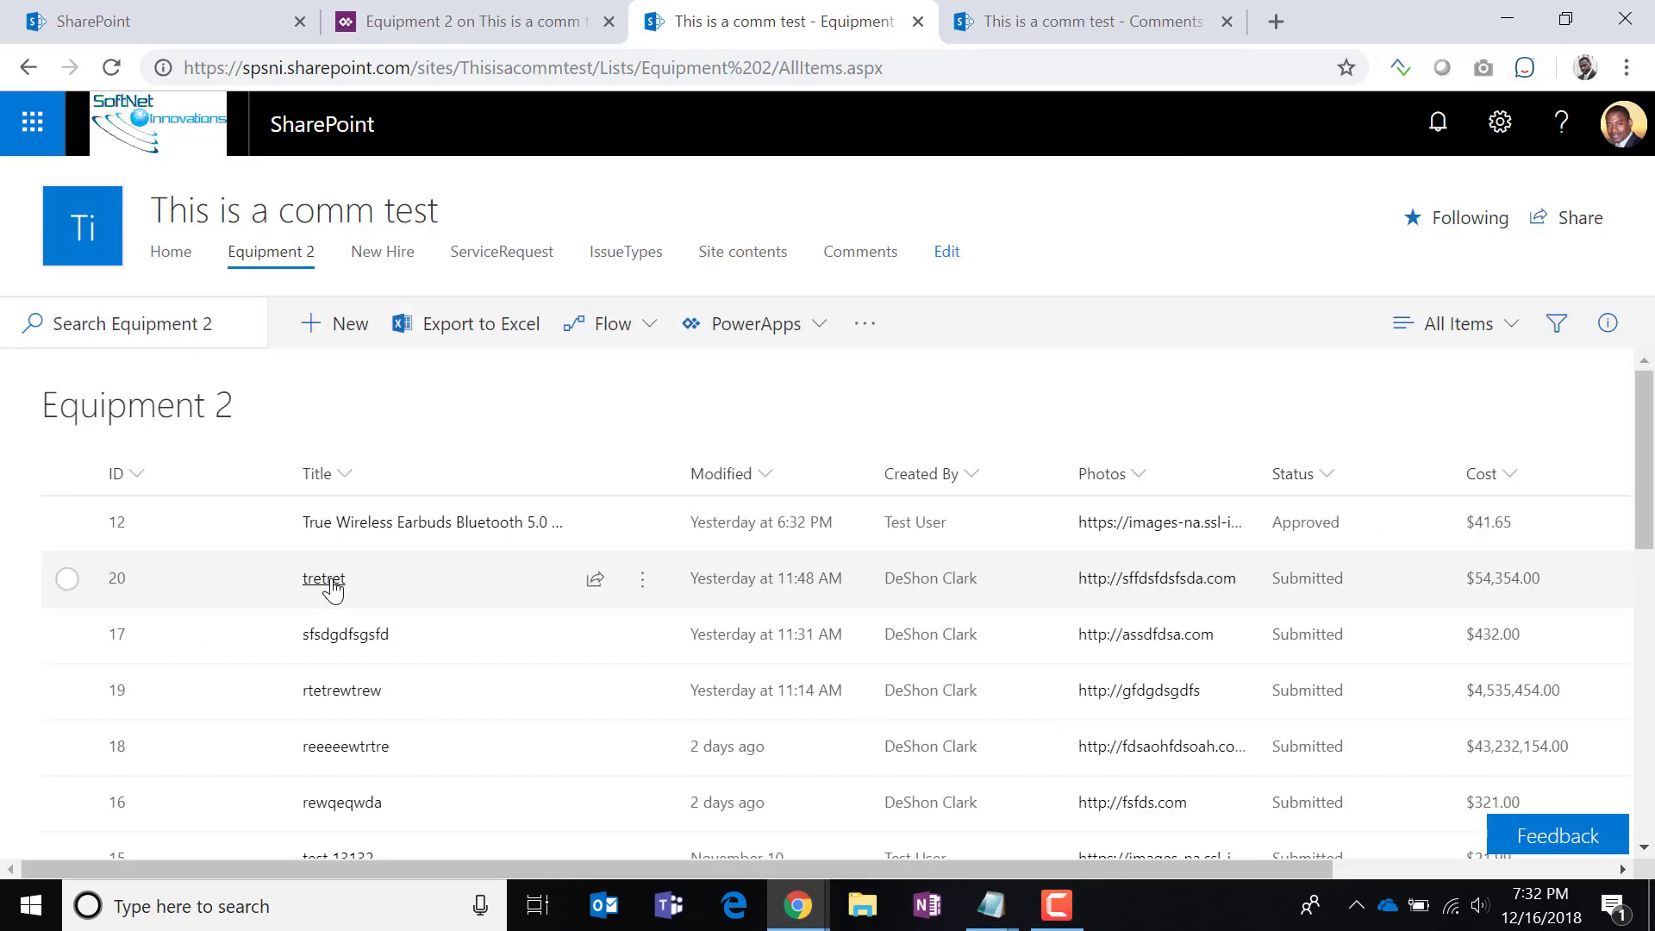
click(1367, 293)
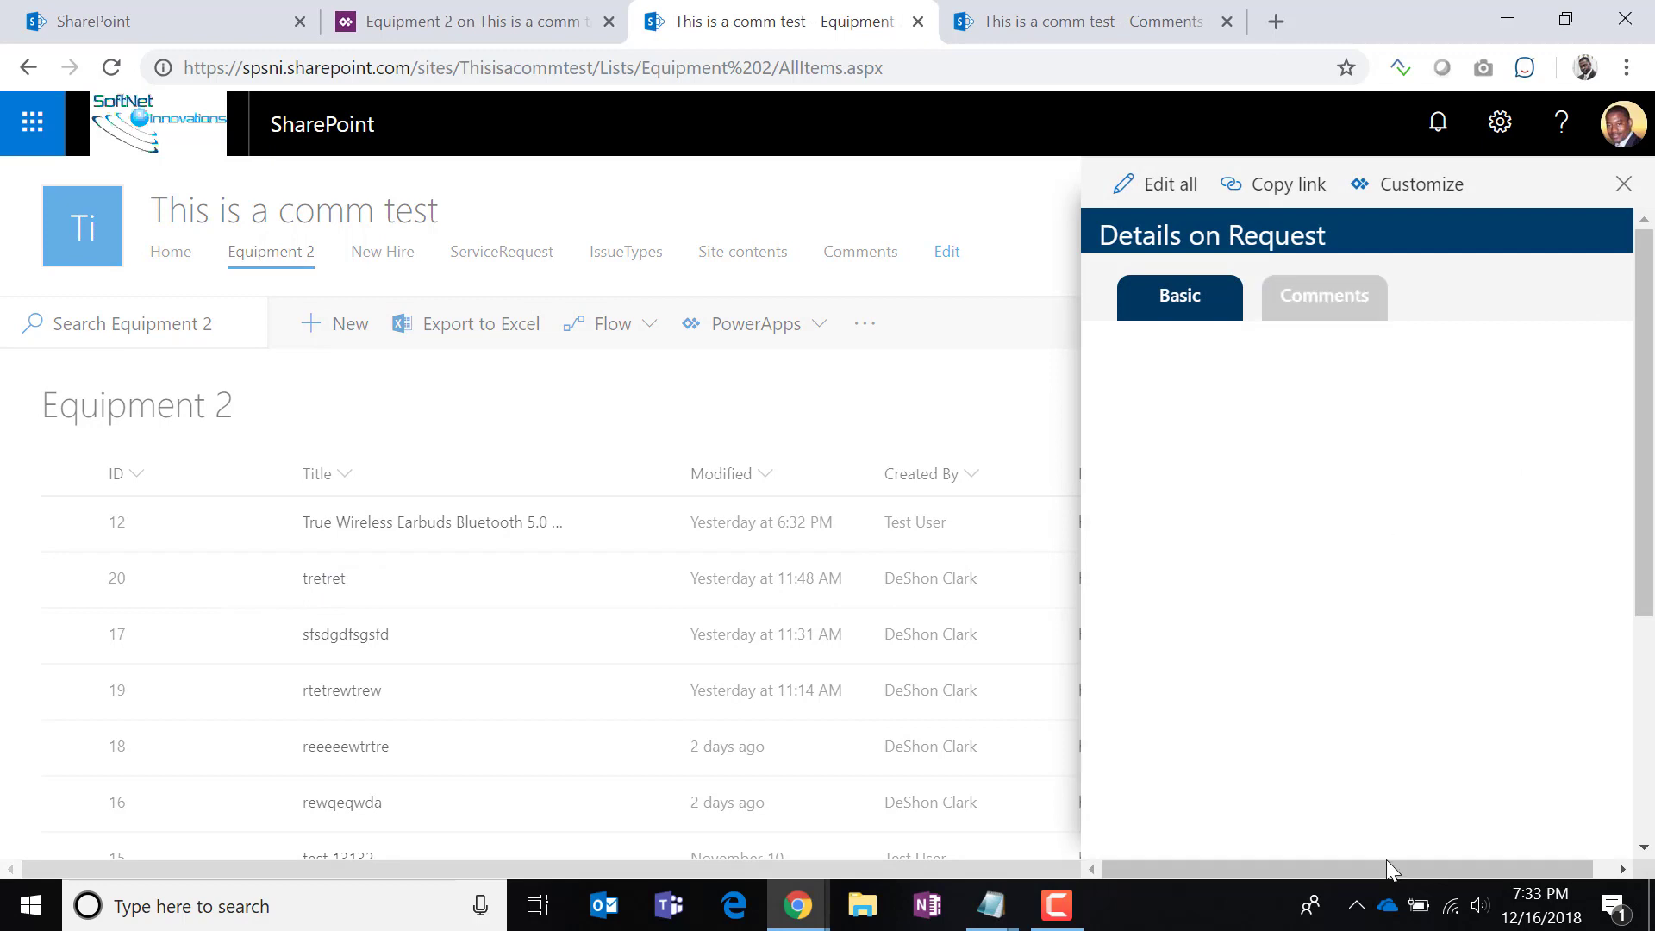
click(1060, 22)
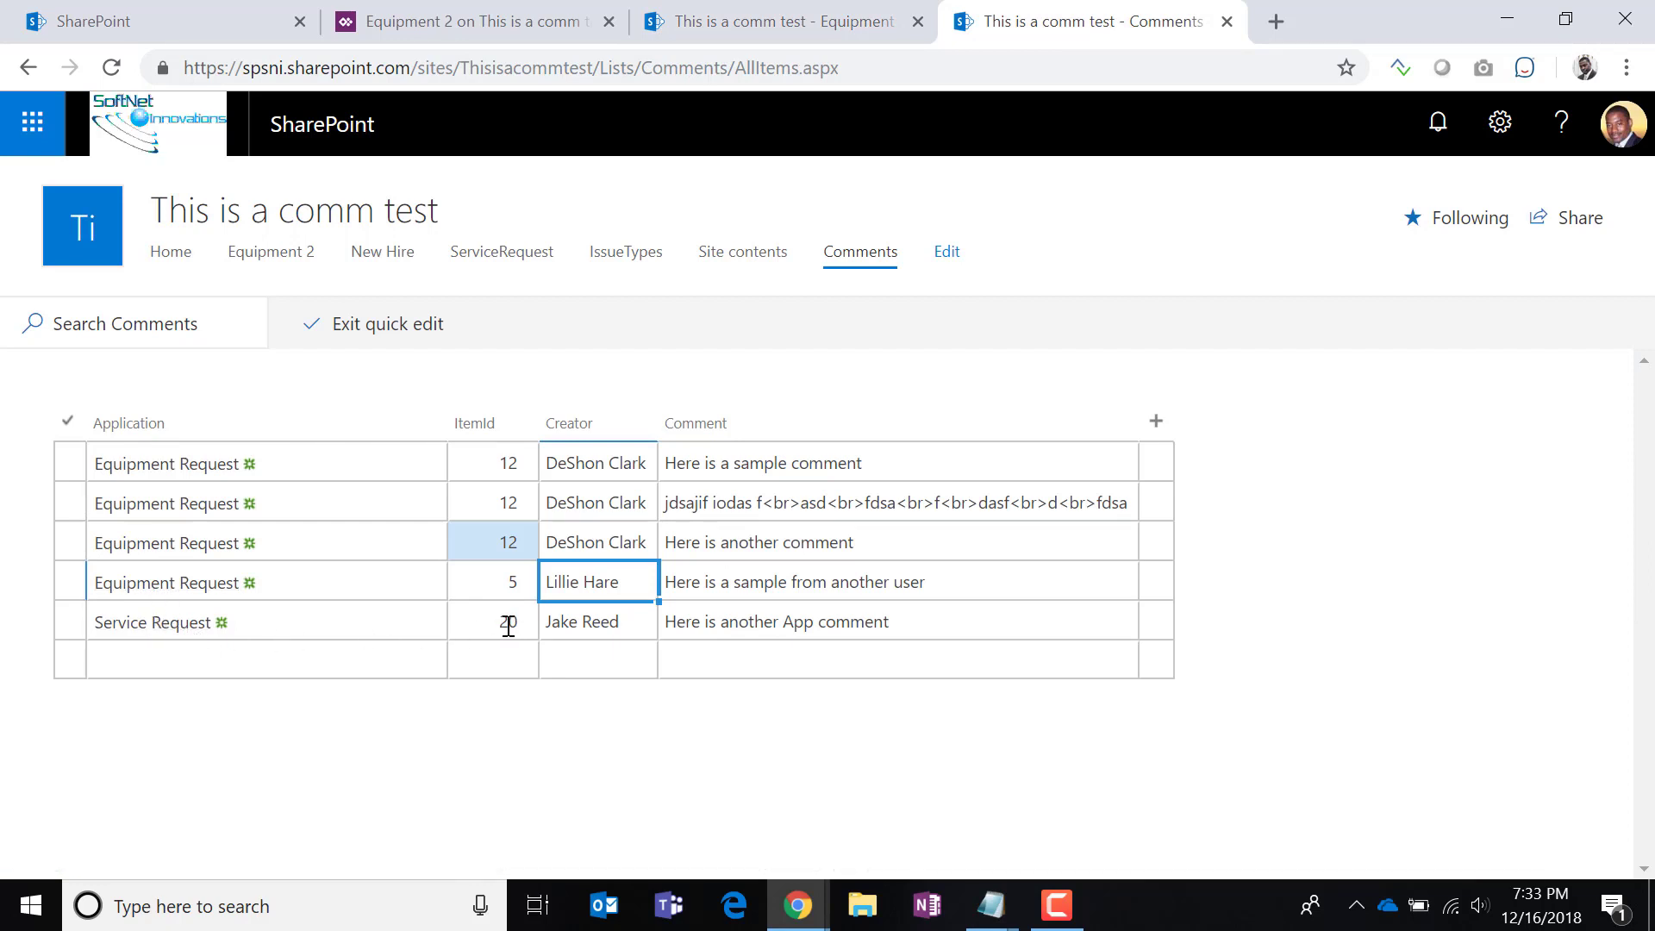
Change the fourth comment's ItemId from 5 to 20.
click(512, 592)
click(464, 587)
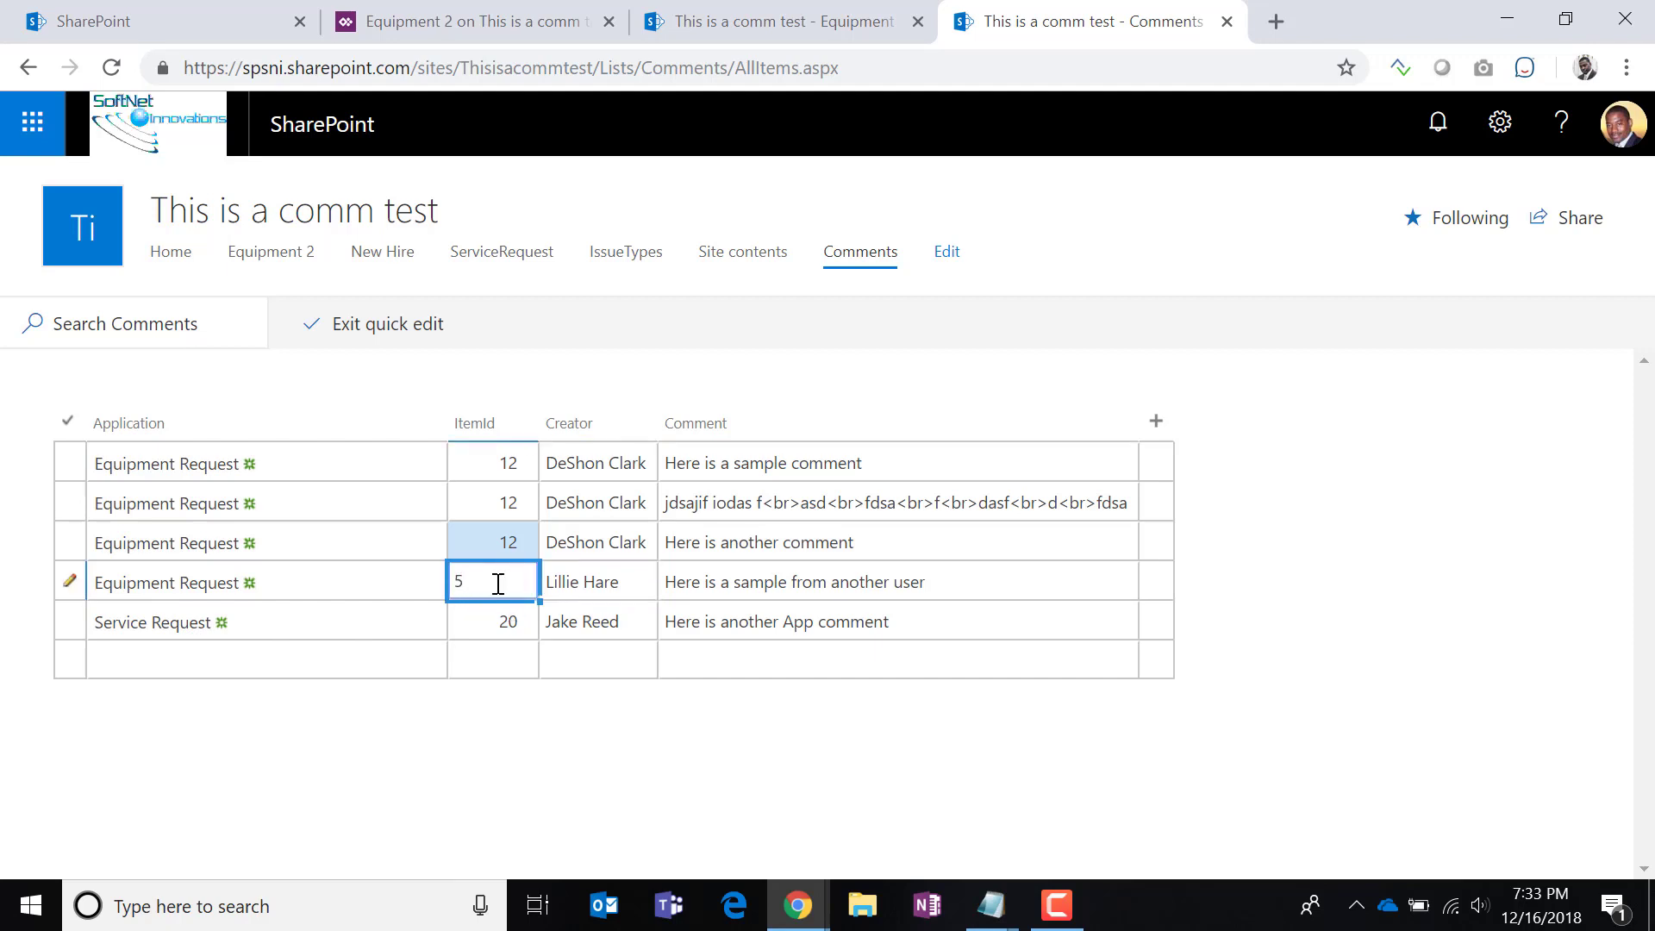
double_click(499, 584)
text(20)
click(460, 612)
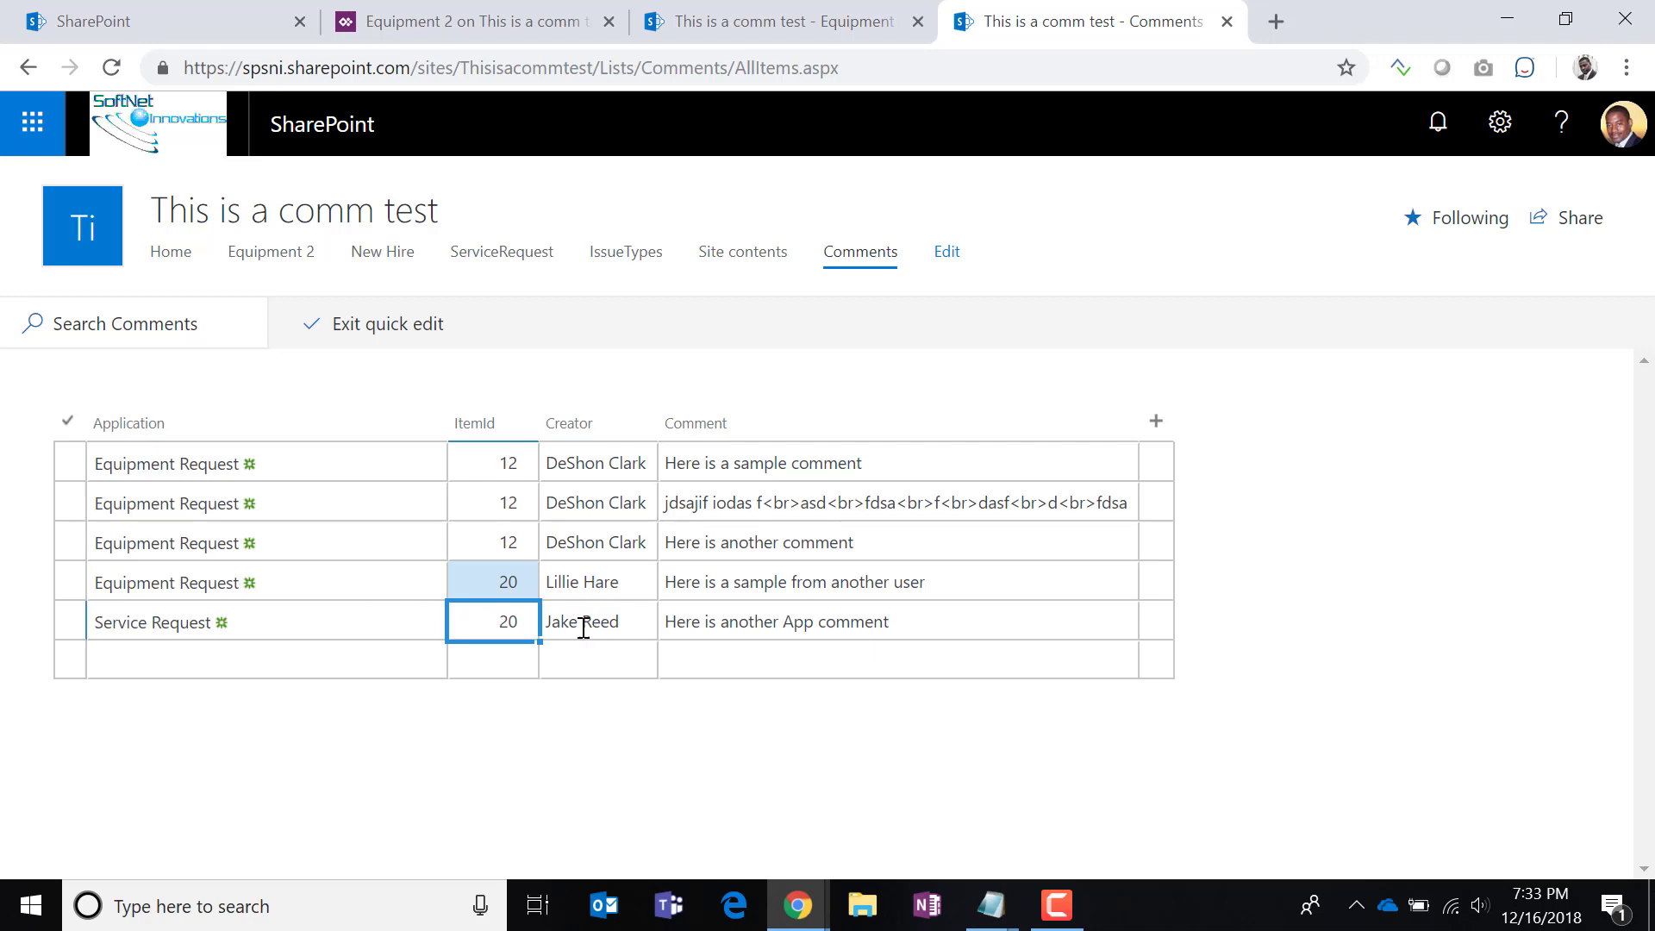
Reload Equipment 2, check the tretret item's comments, then return to the Comments list.
click(721, 25)
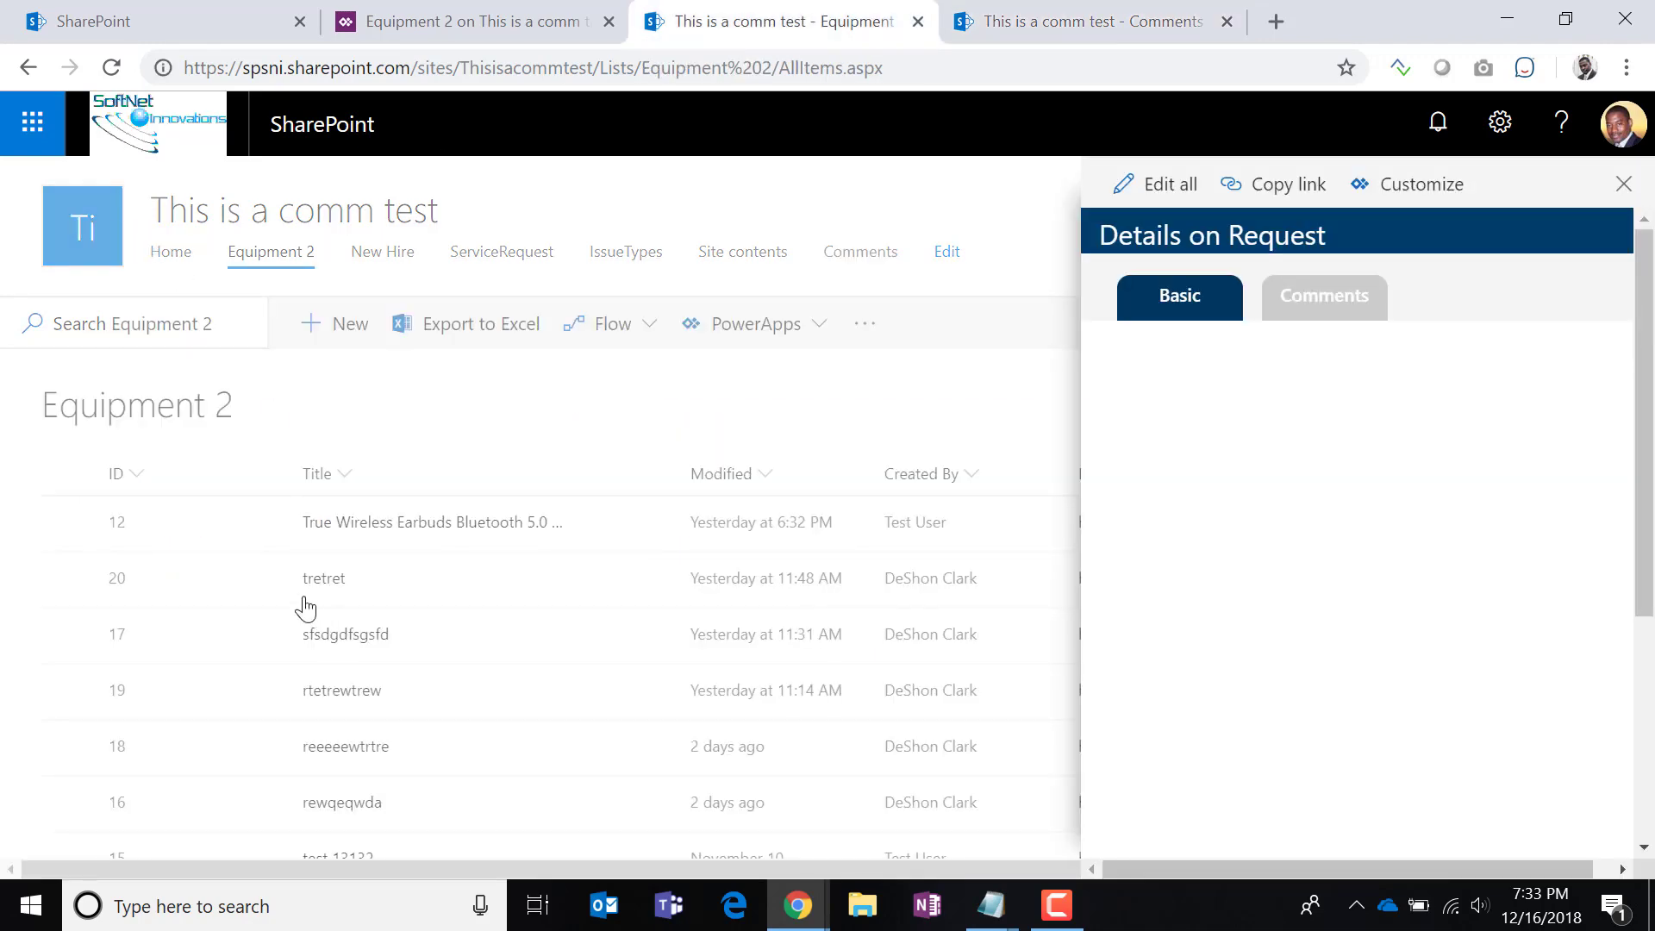
click(331, 582)
click(331, 582)
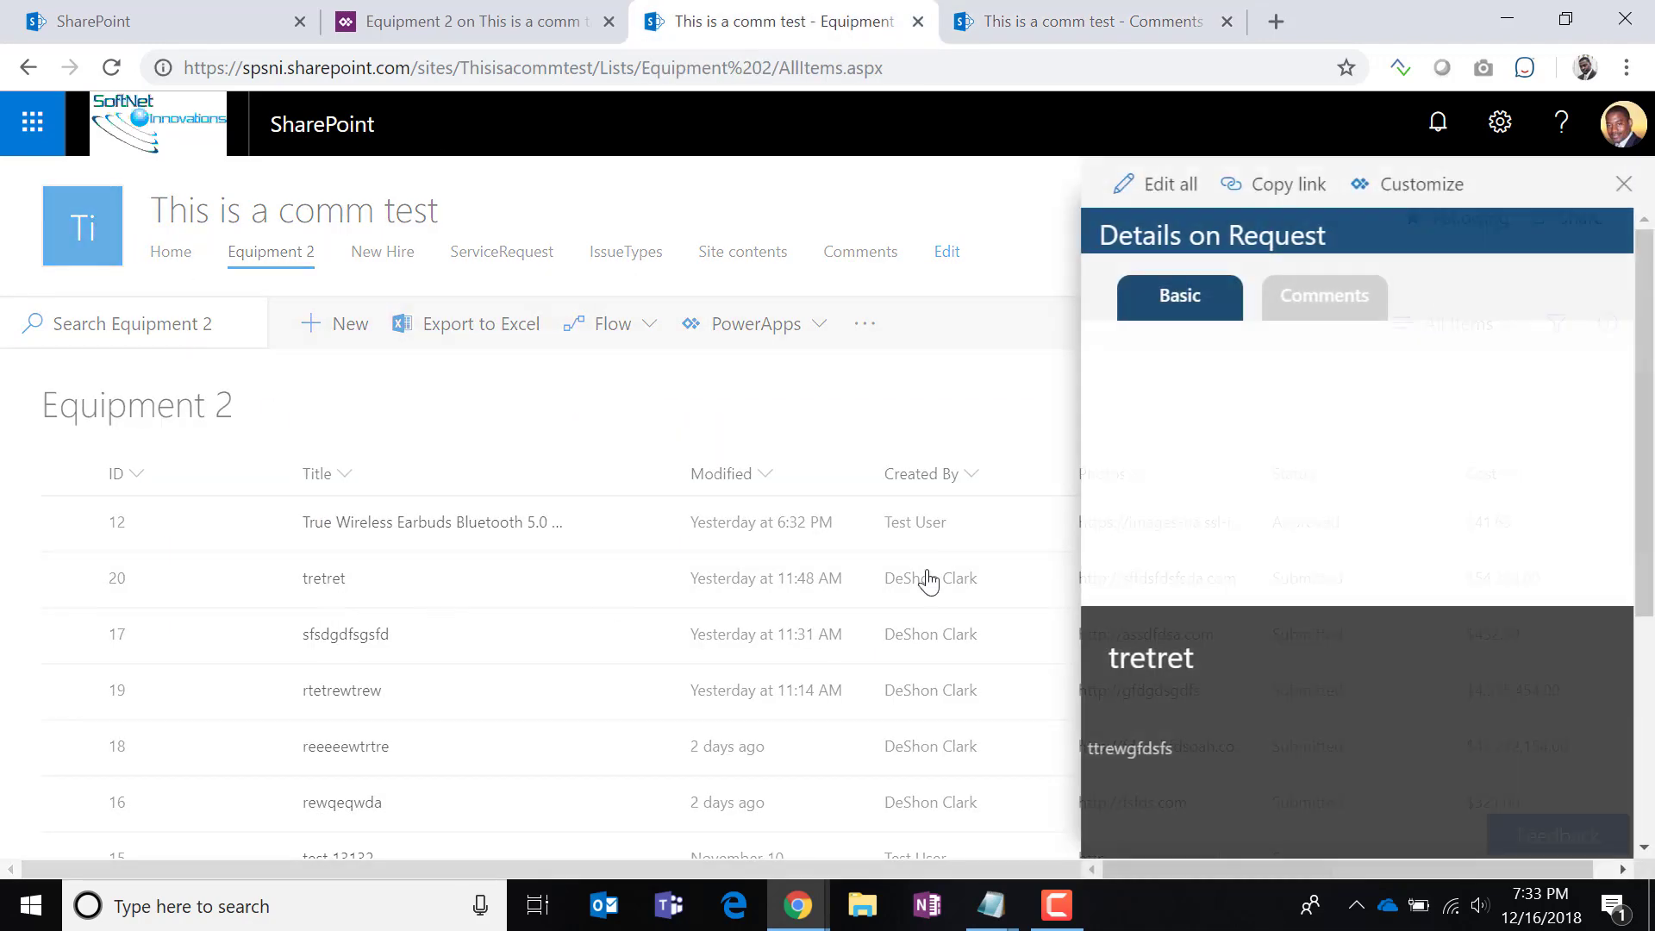
click(1330, 312)
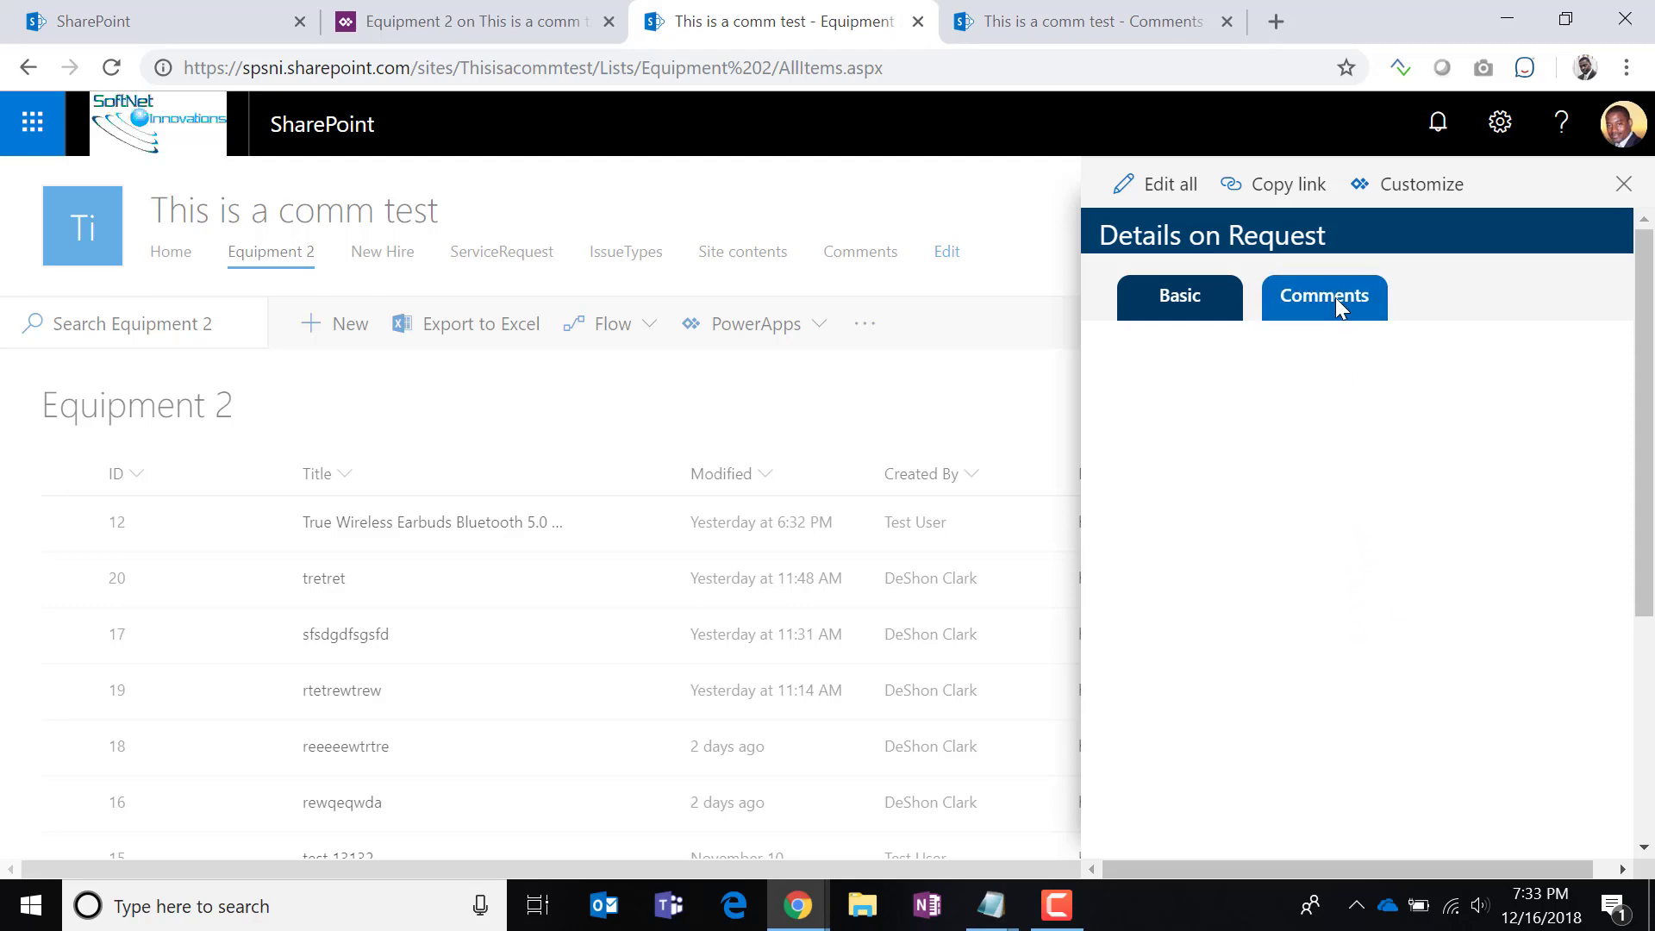
click(112, 69)
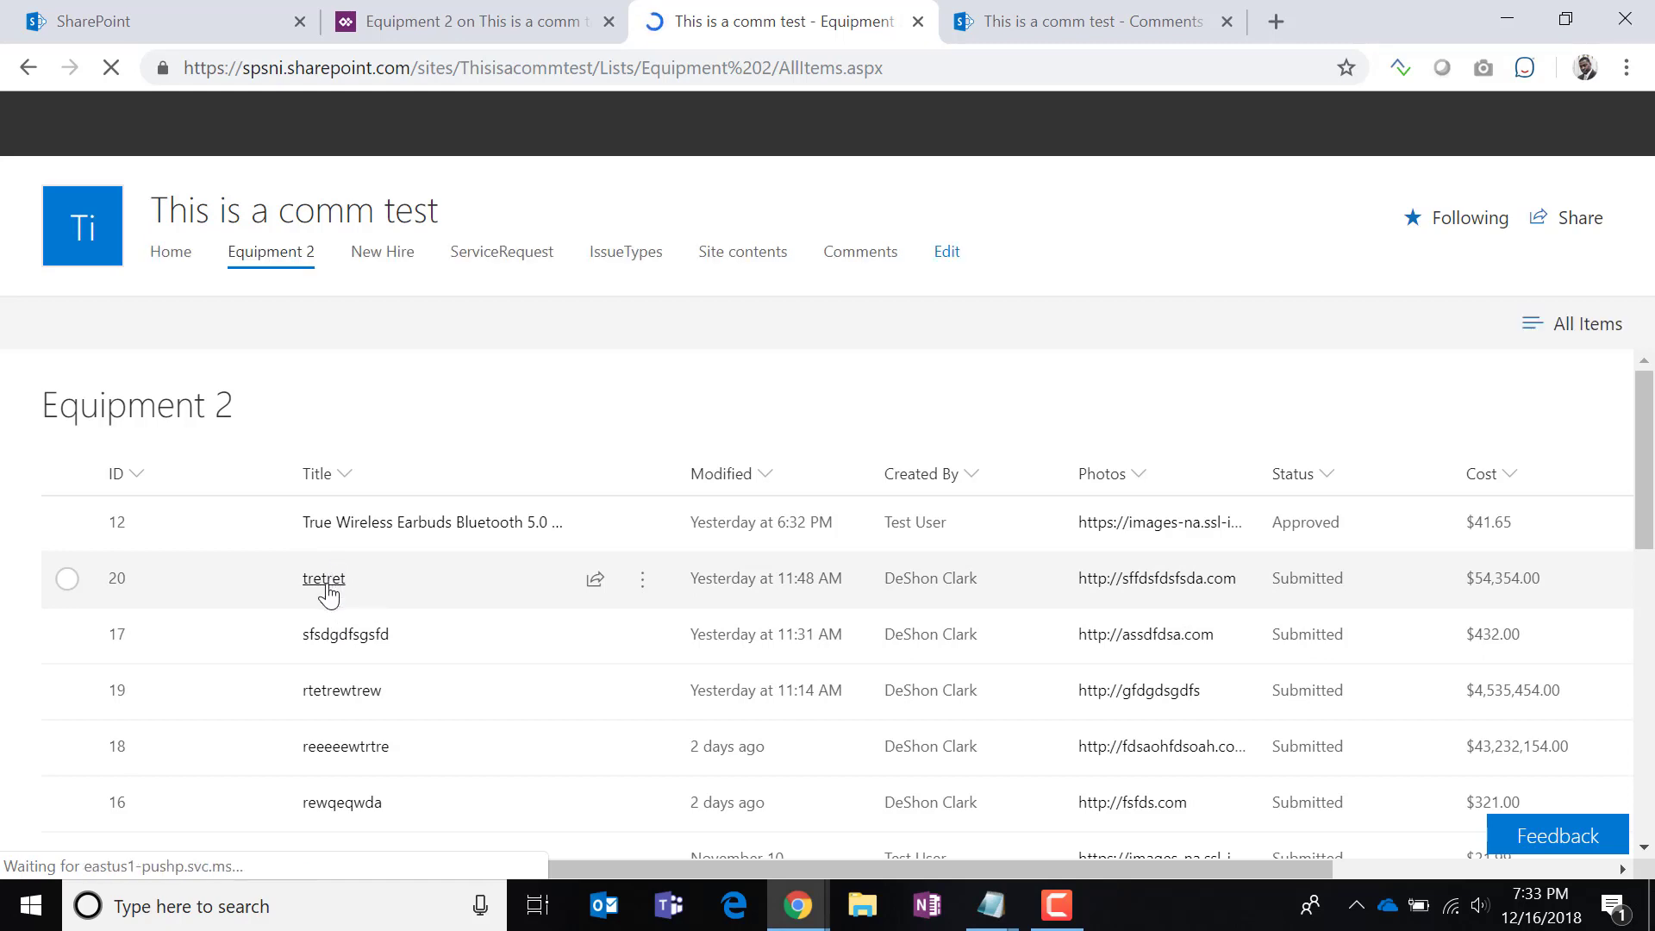
click(328, 590)
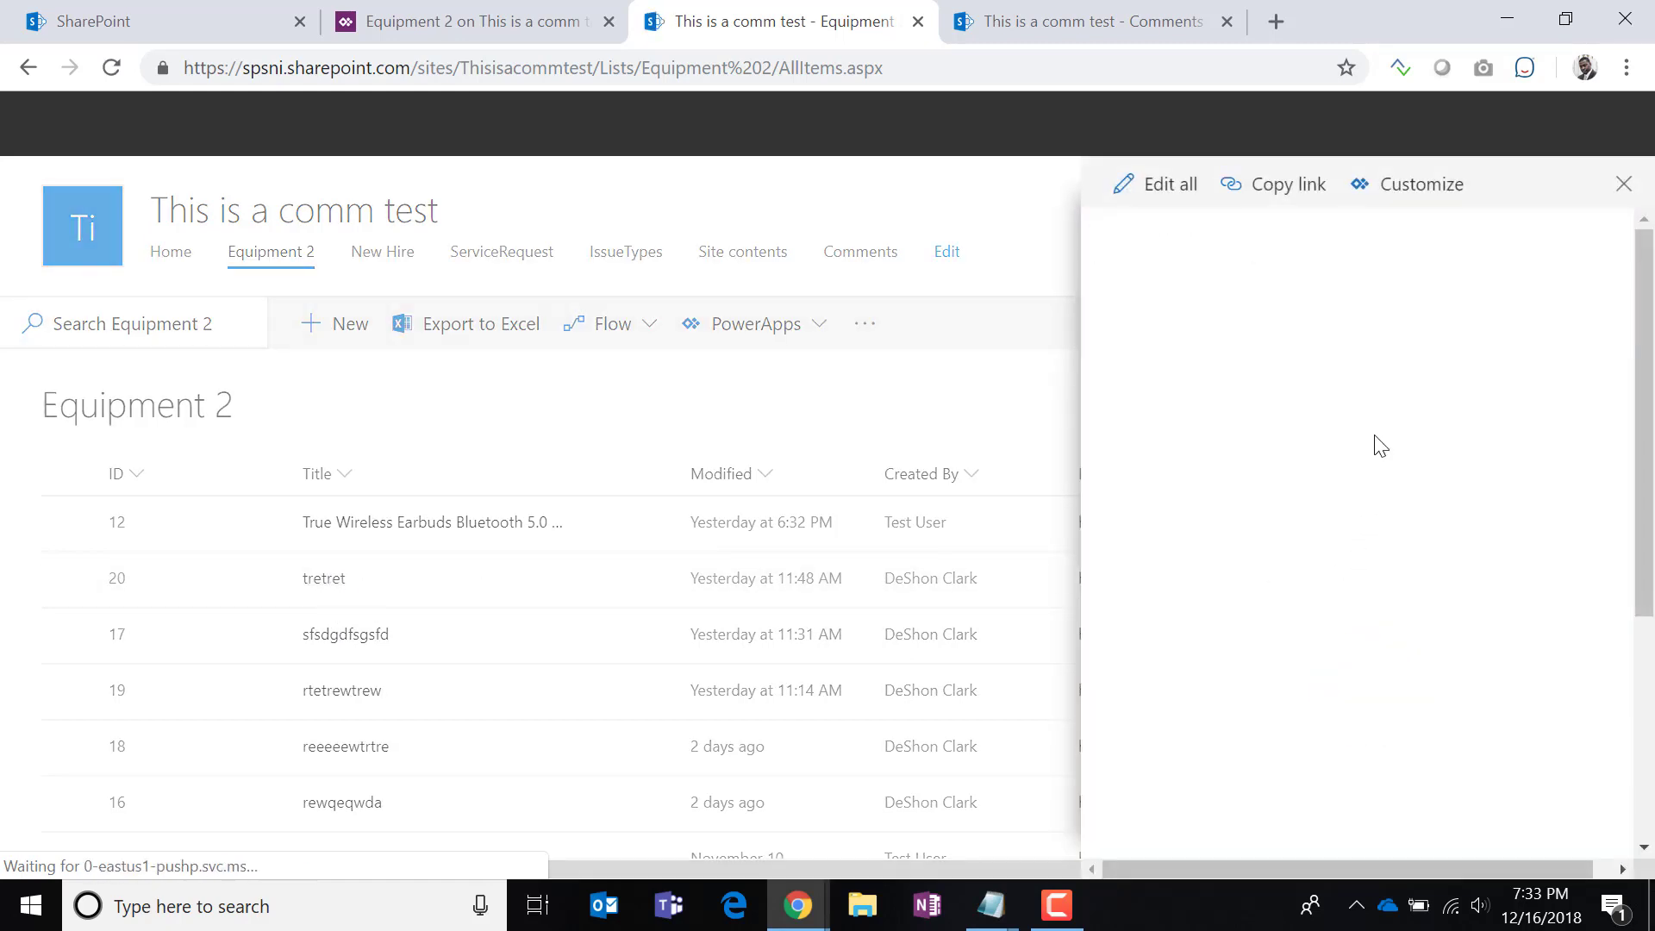
click(1350, 310)
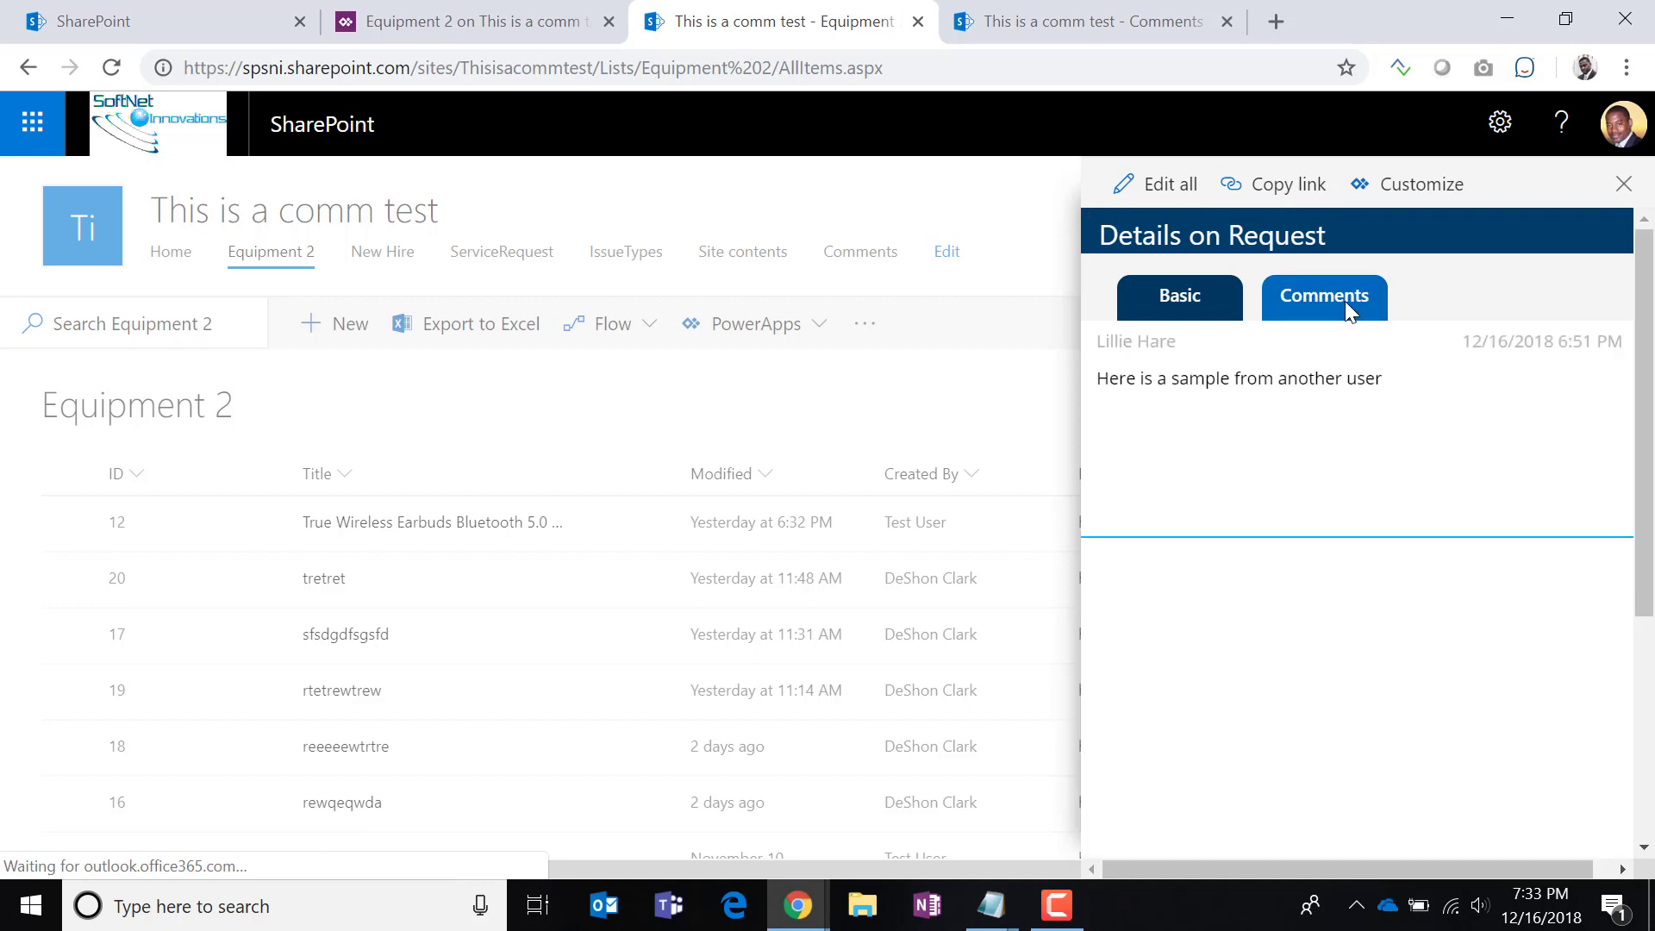
click(1087, 22)
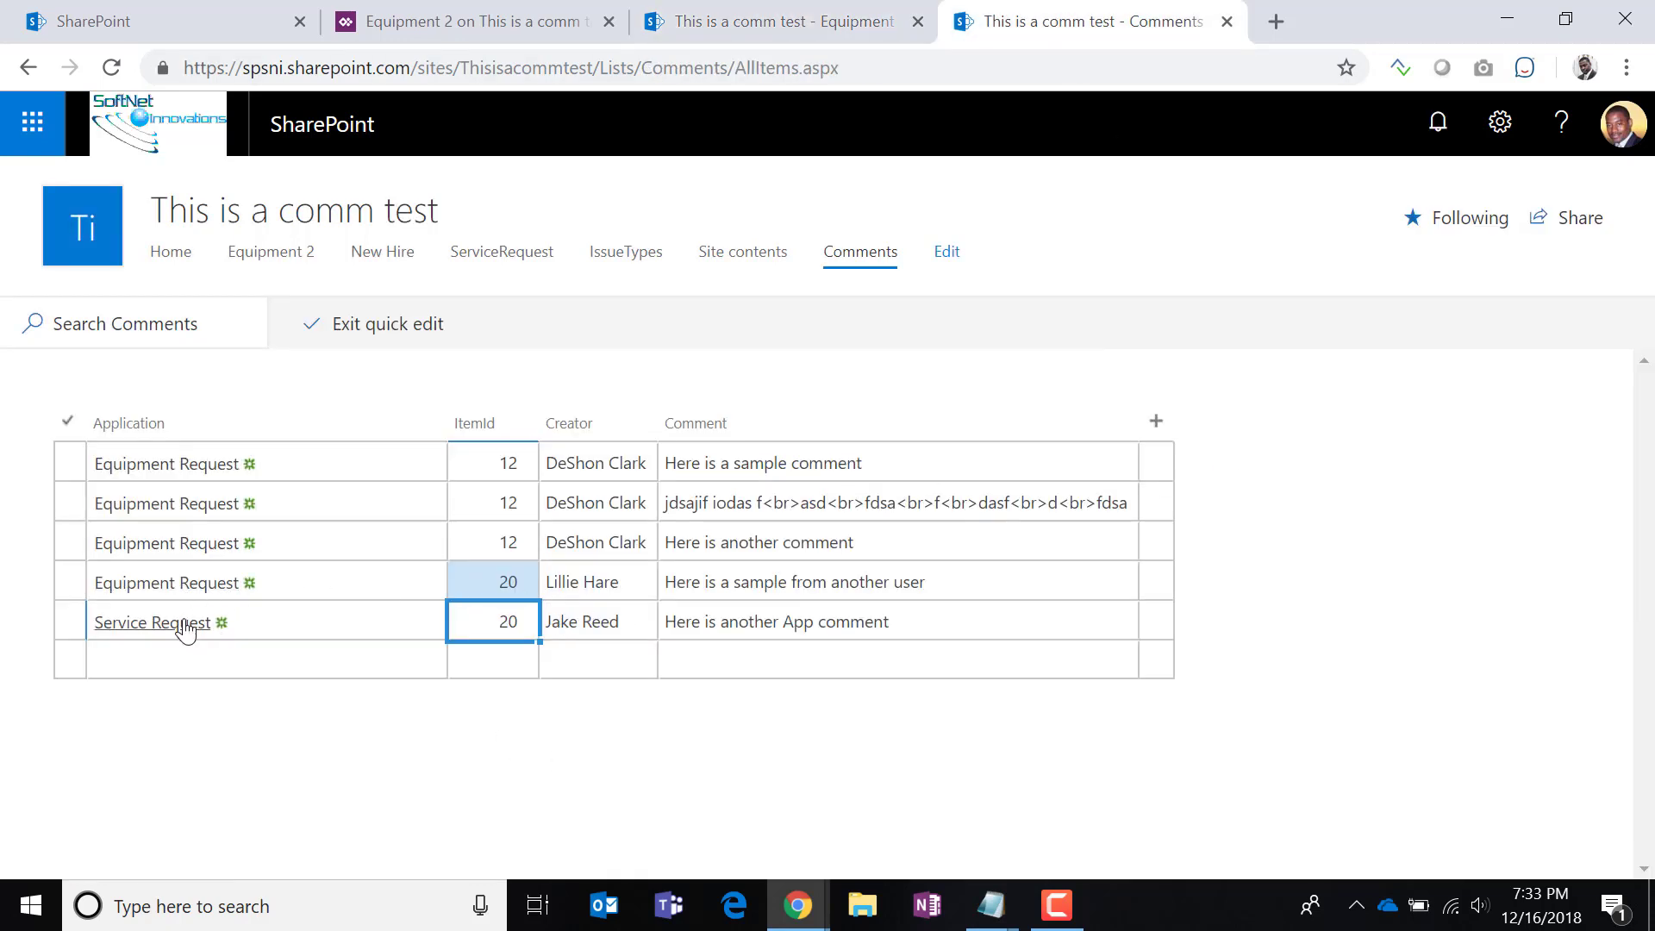
Change the fifth comment's Application from Service Request to Equipment Request, then reload Equipment 2.
click(254, 614)
click(105, 621)
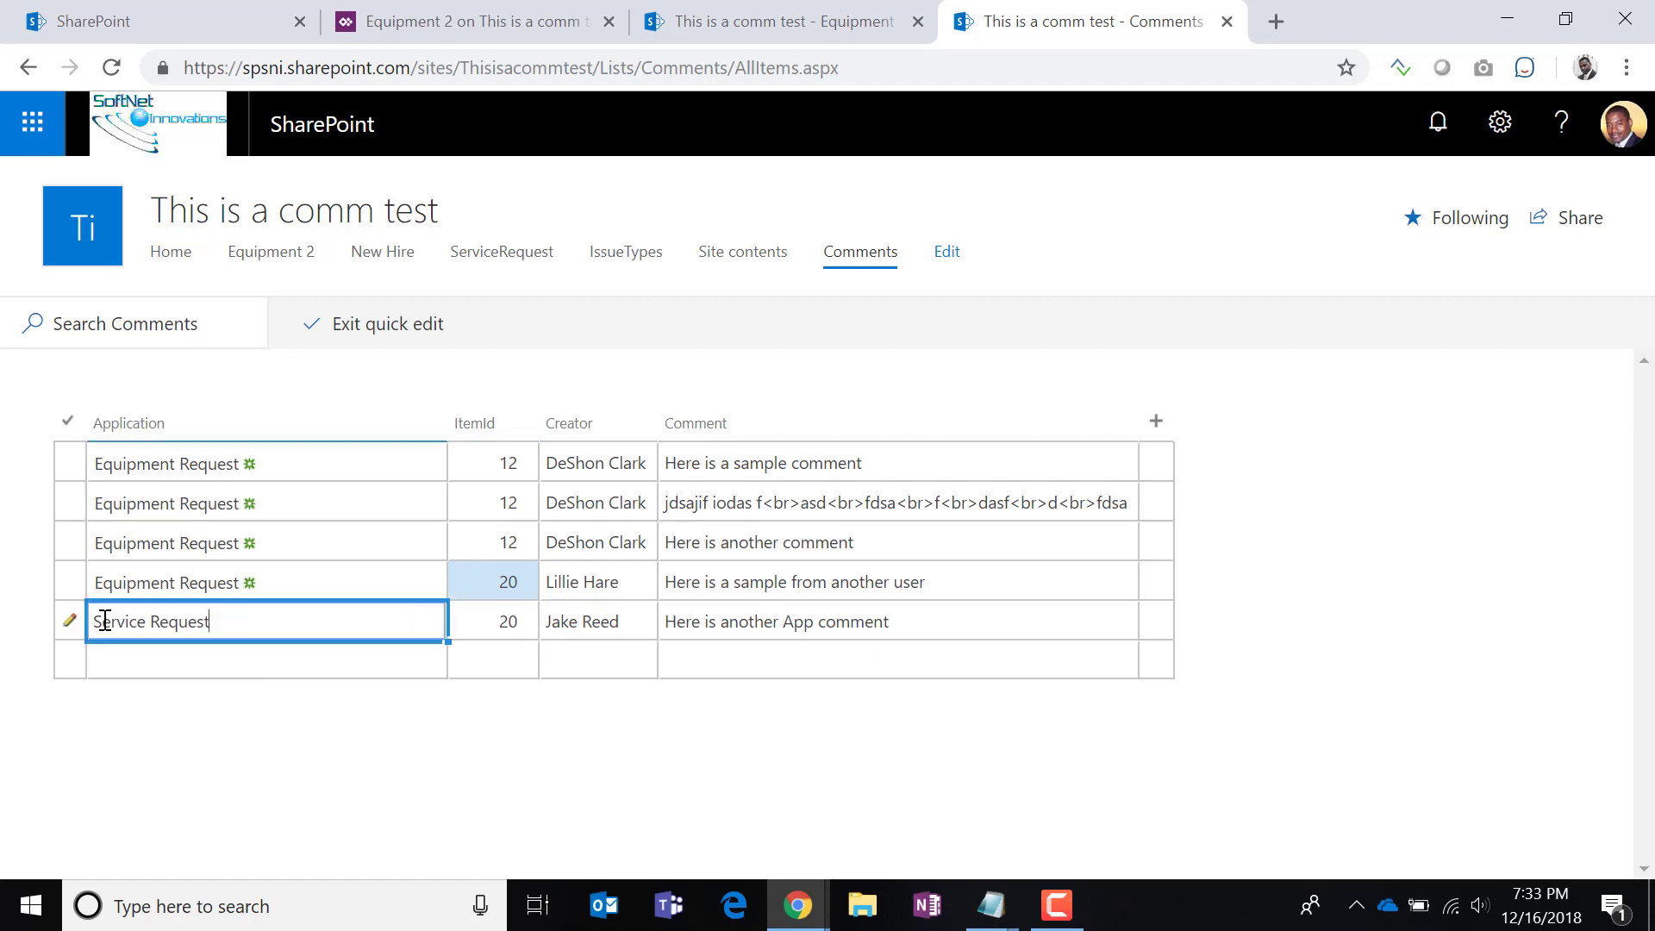
drag(256, 625, 155, 670)
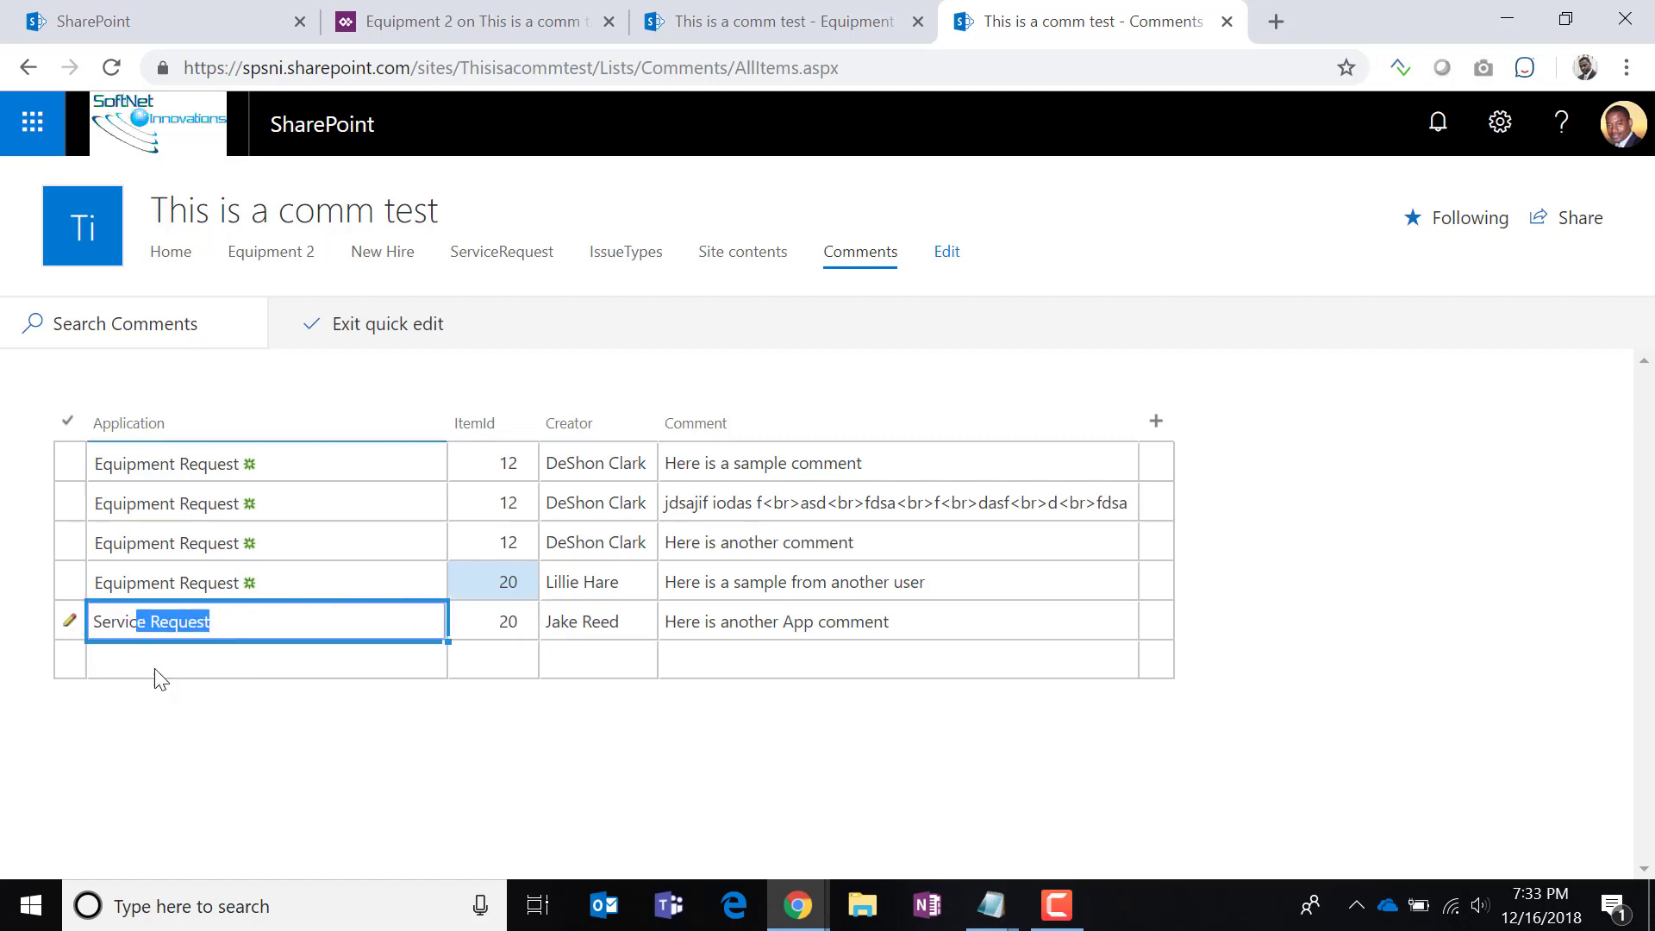
key(BackSpace)
key(BackSpace)
key(BackSpace)
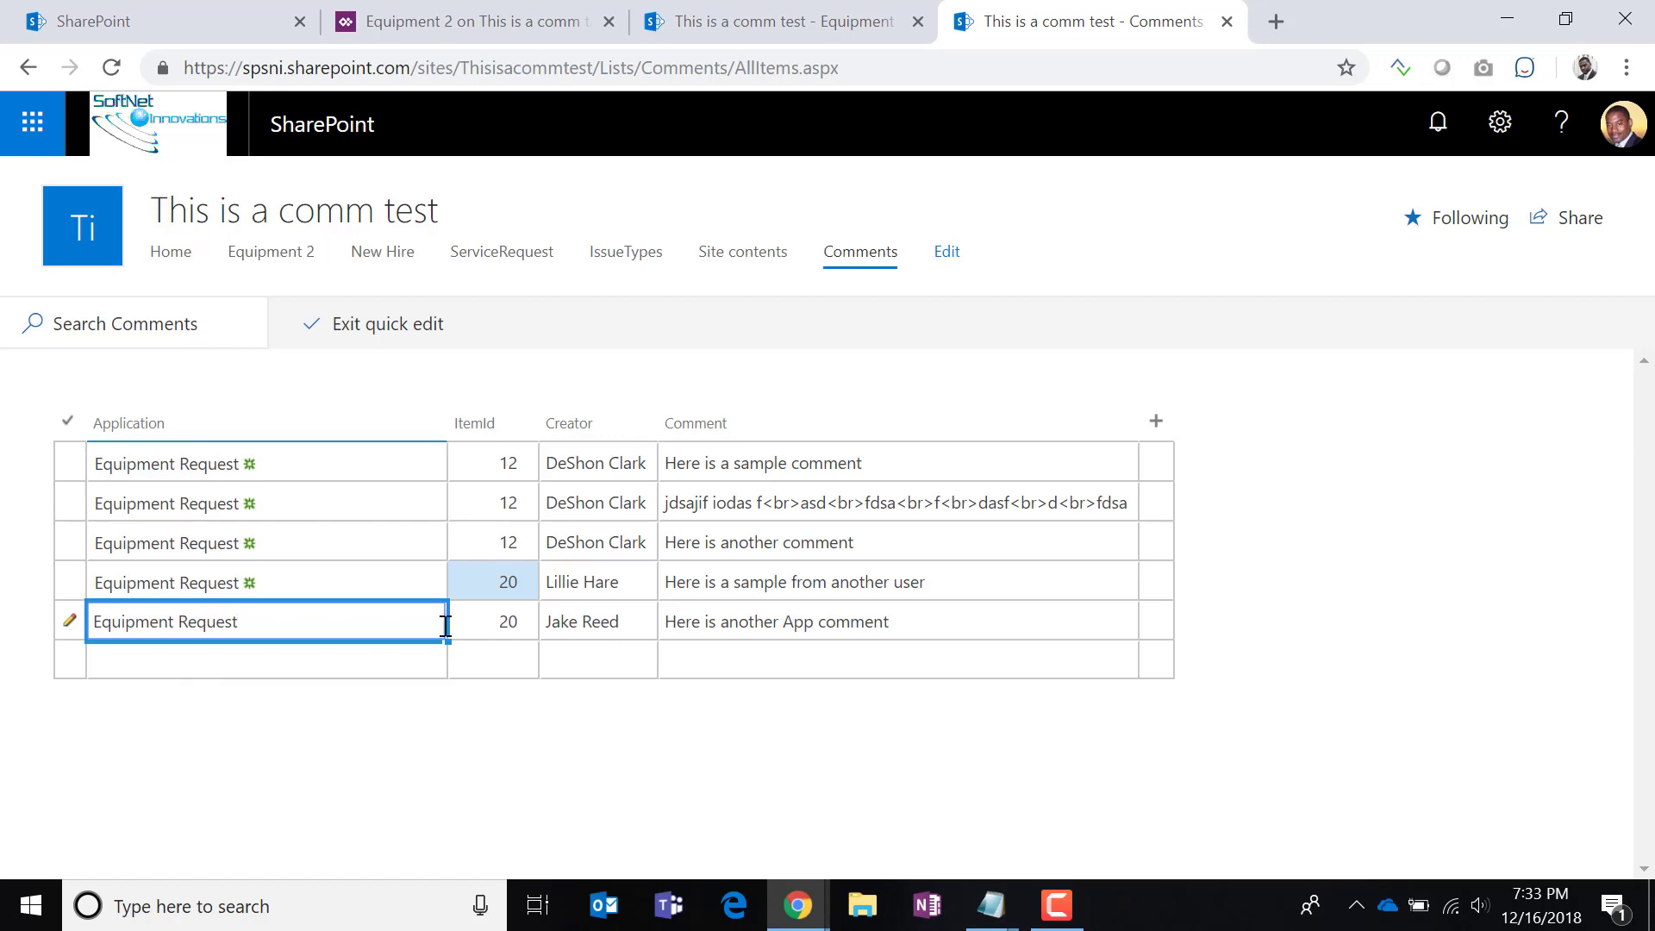
click(476, 588)
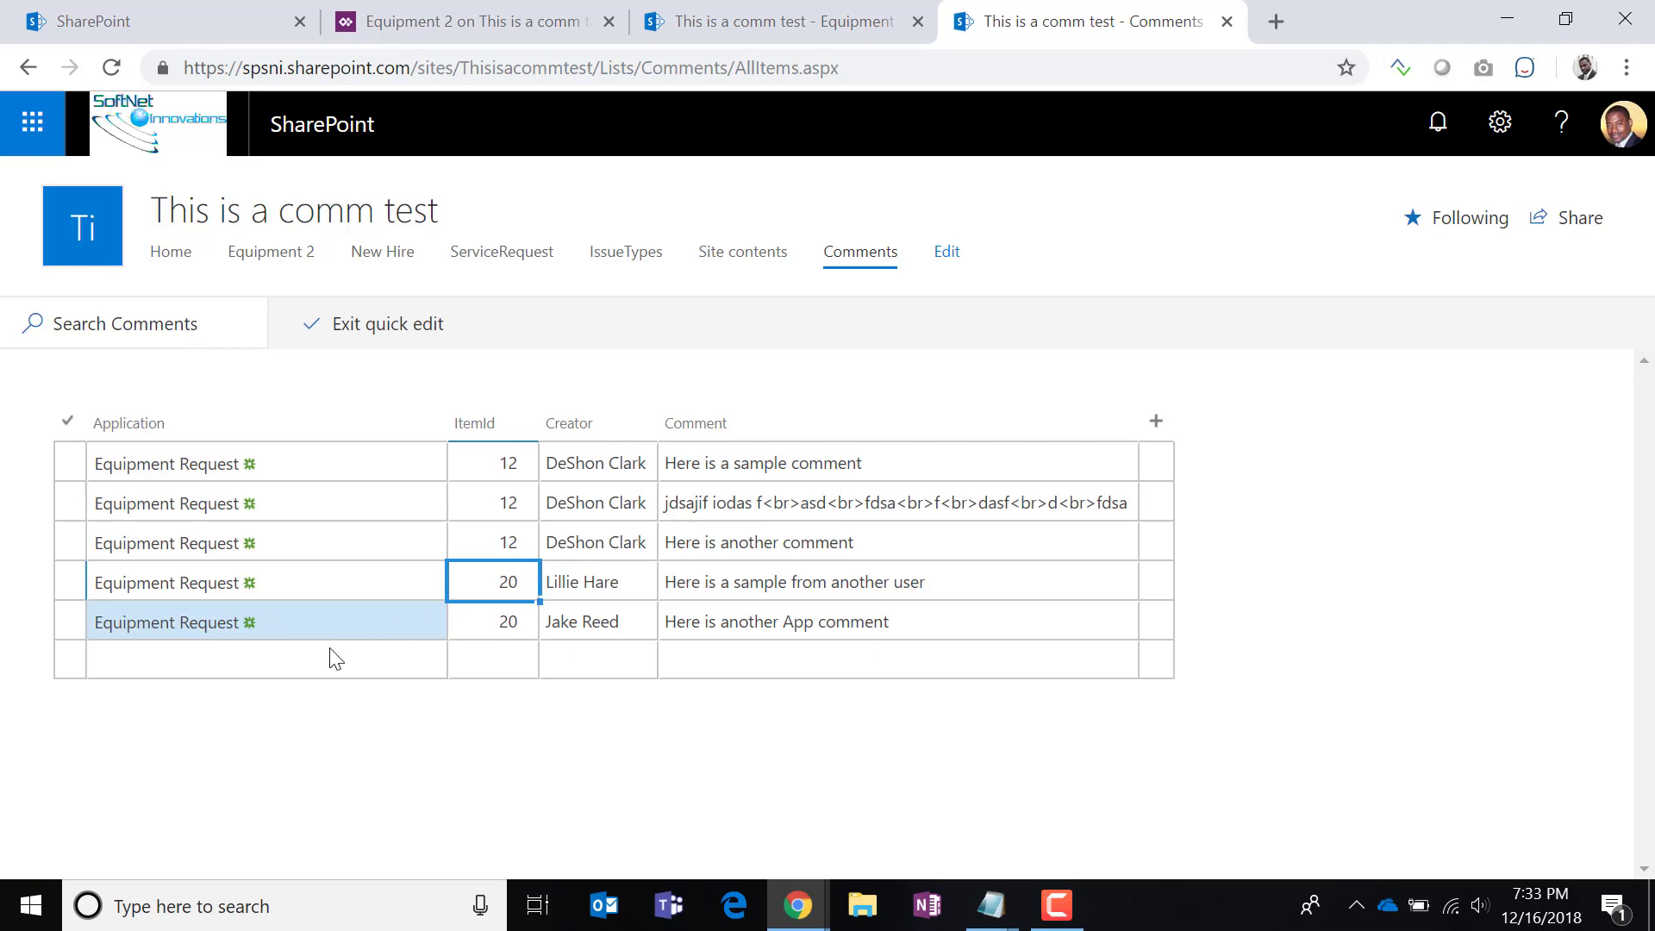
click(742, 26)
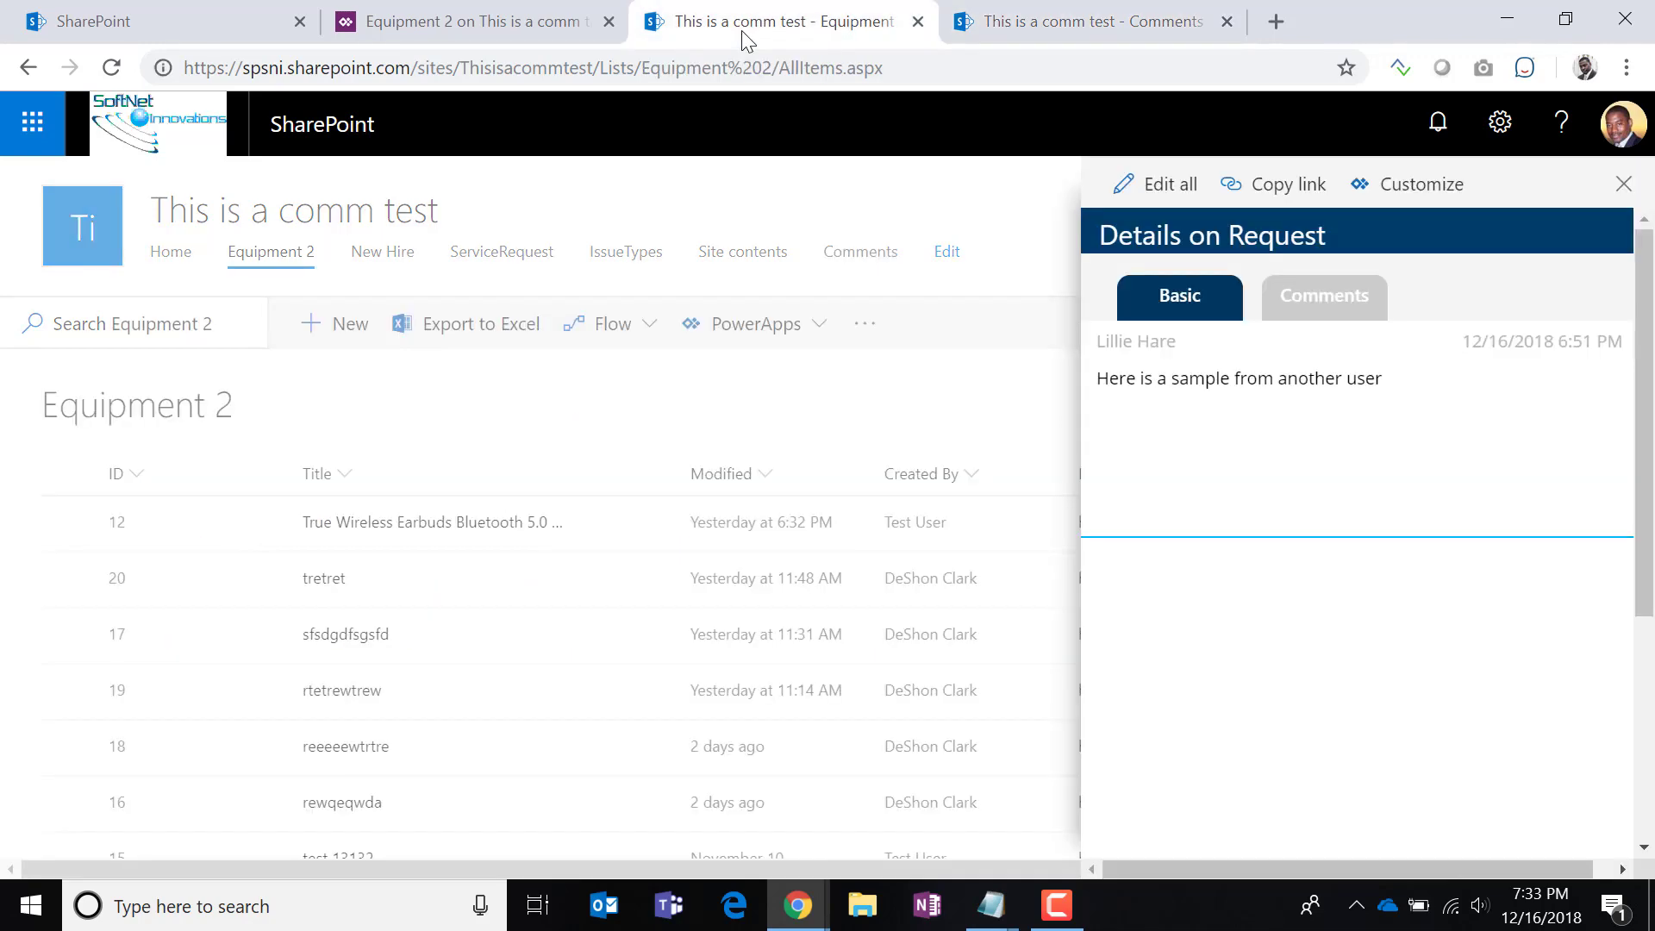
click(111, 68)
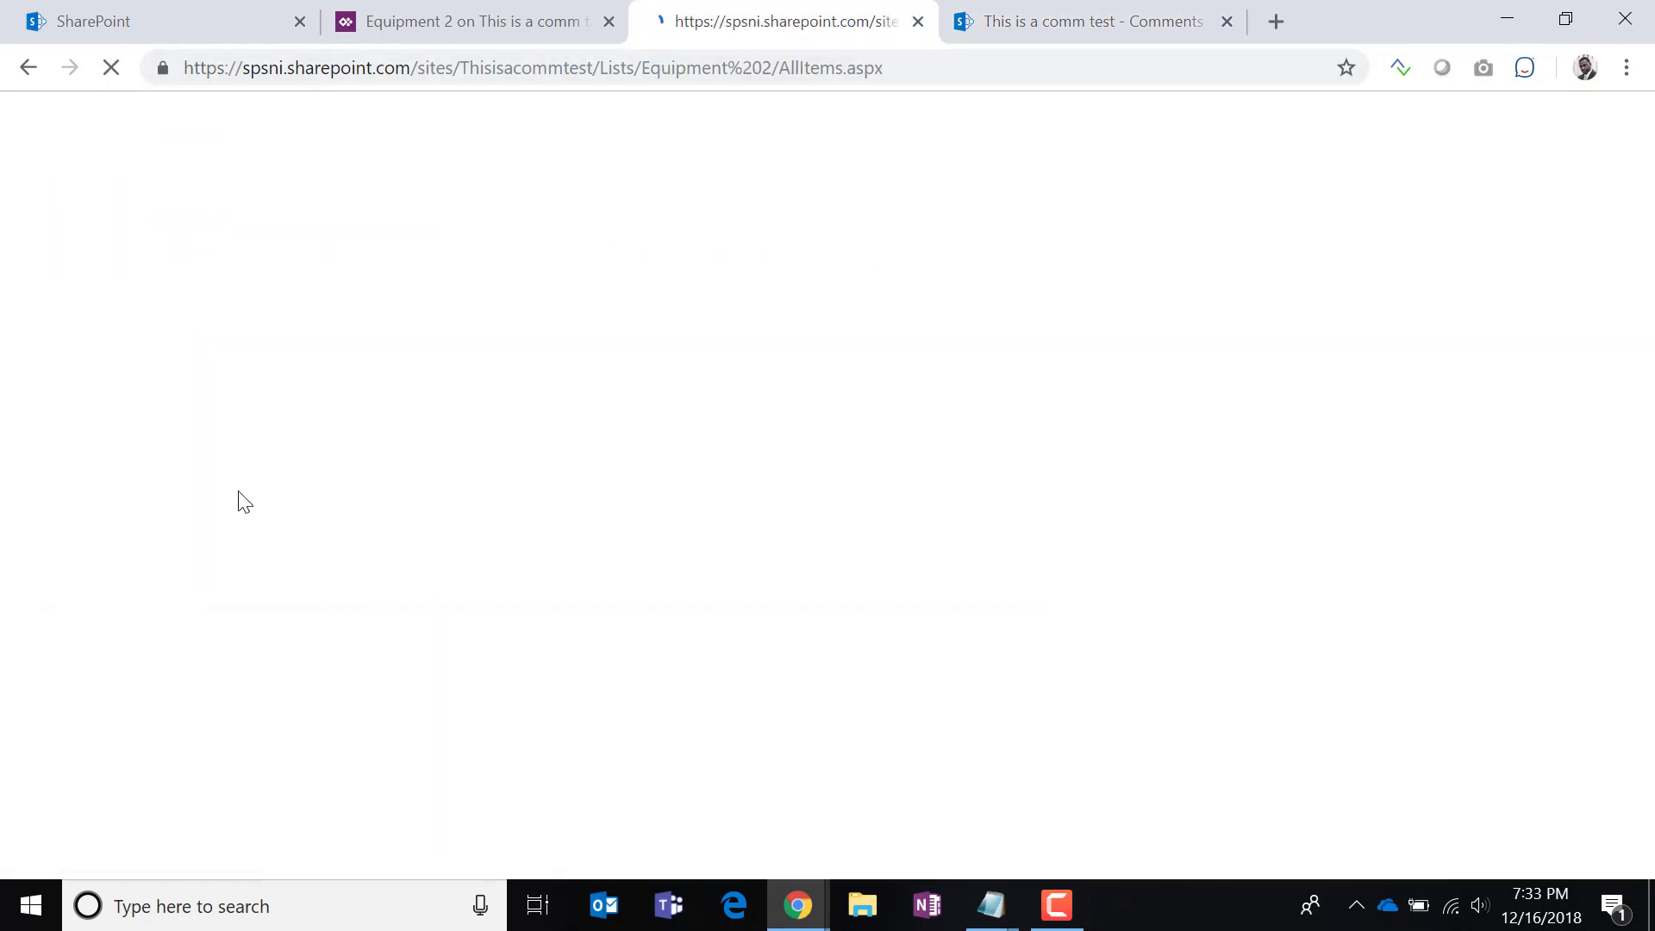
Verify the tretret form lists both ItemId 20 comments, then go back to PowerApps studio.
click(1016, 35)
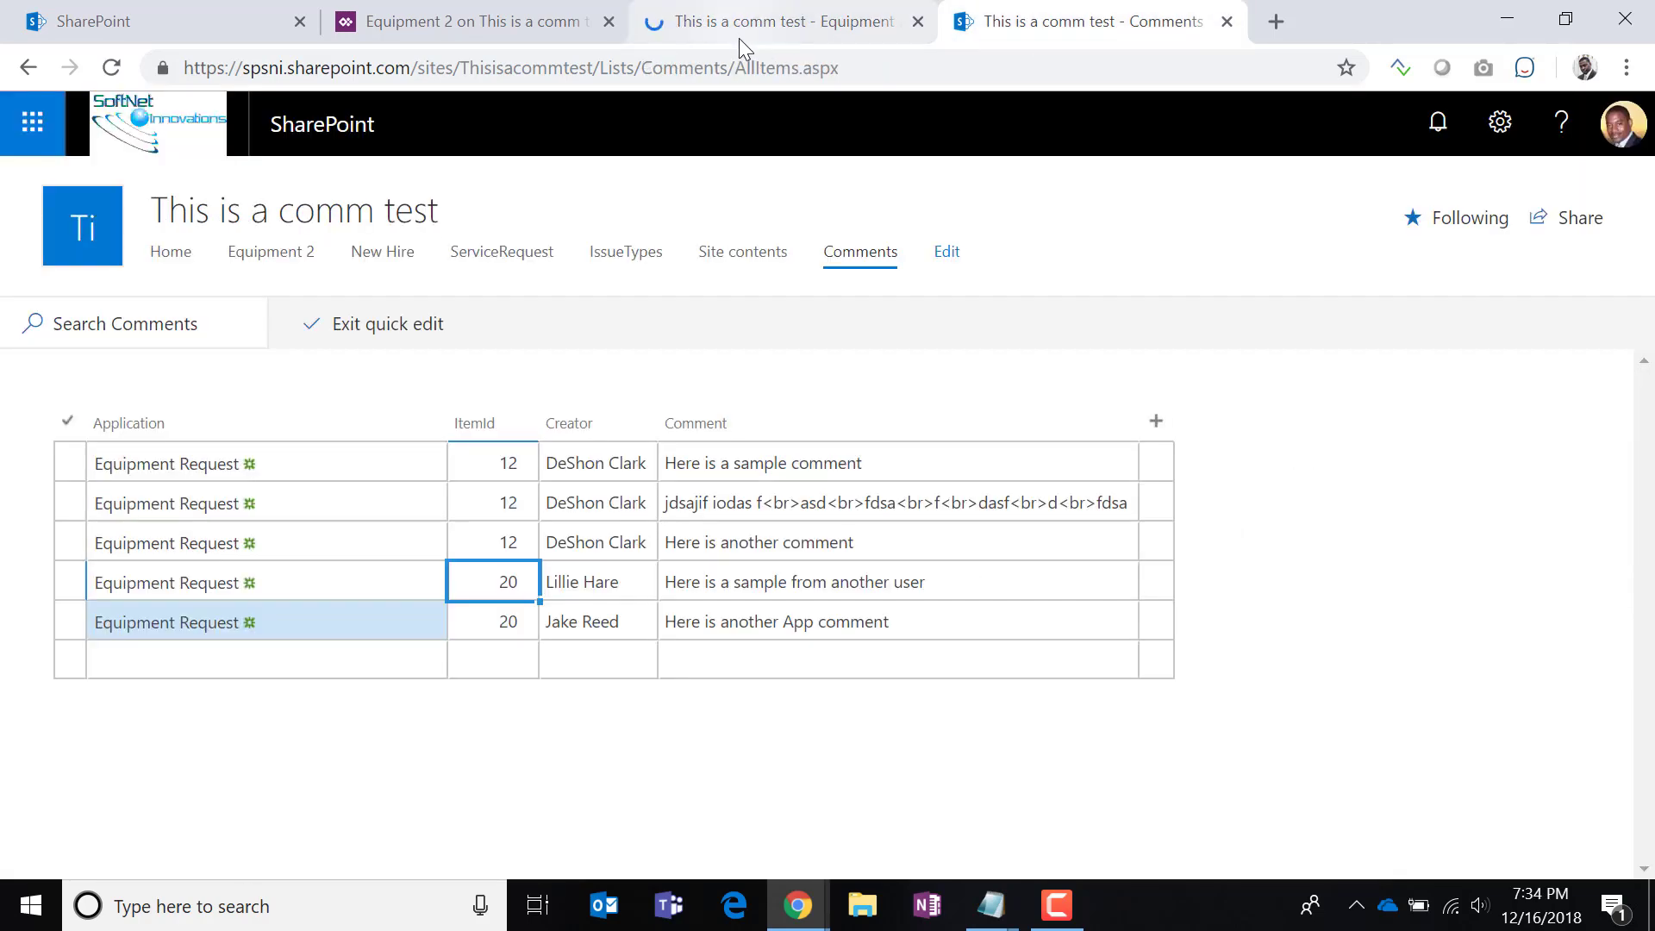
click(739, 35)
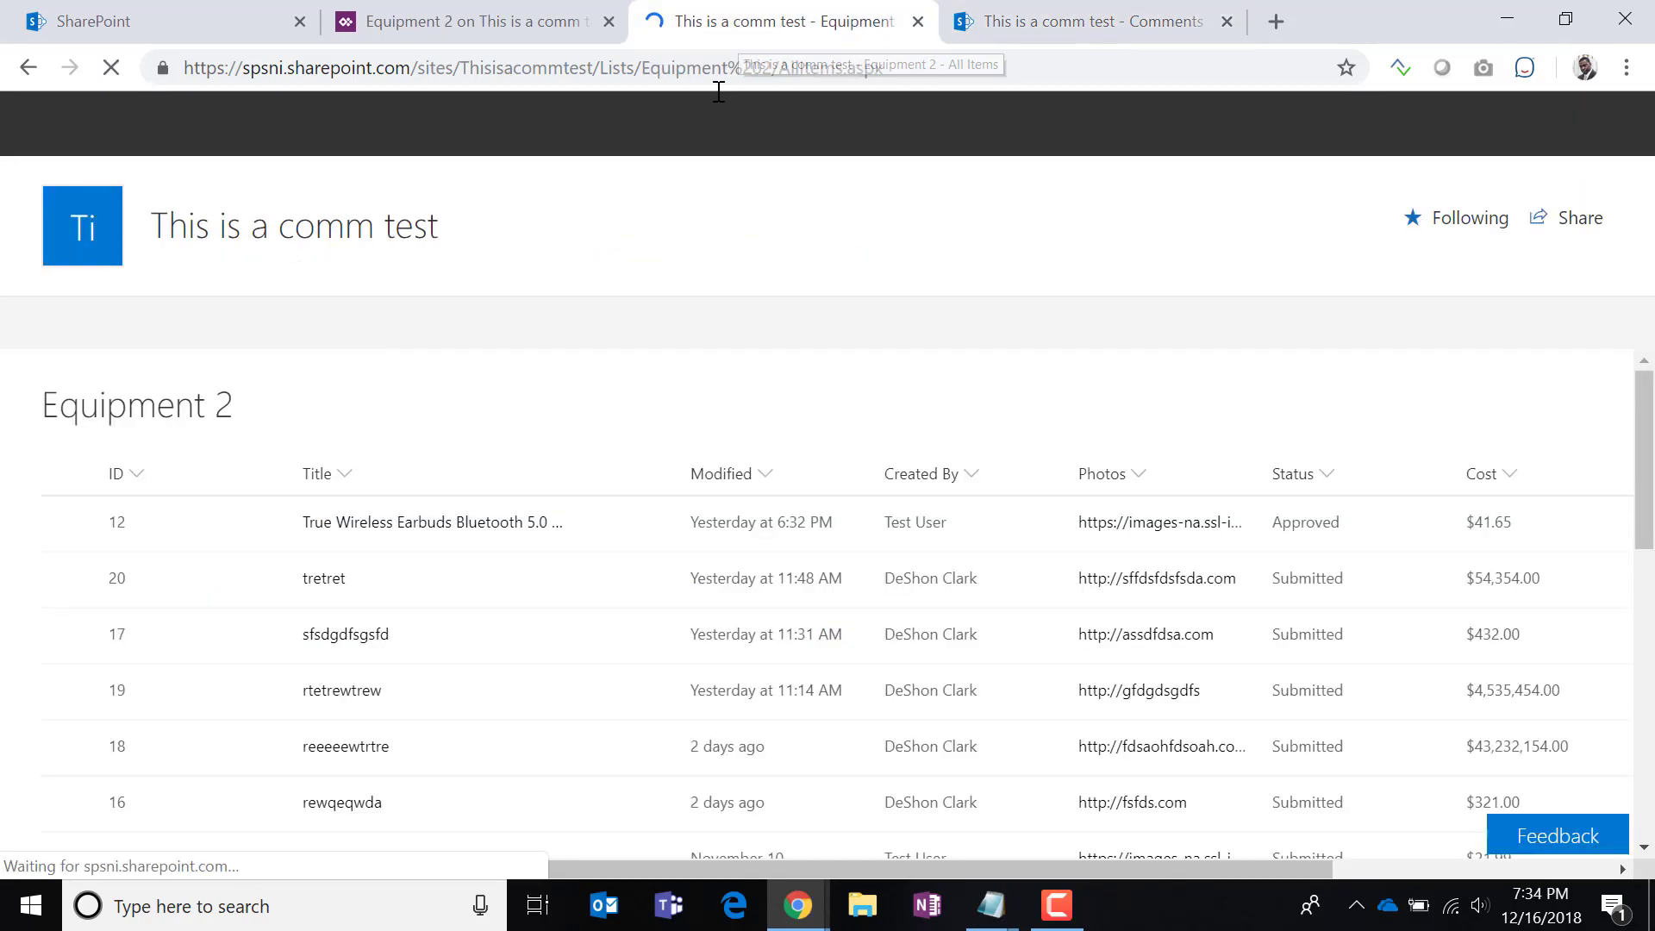
click(332, 594)
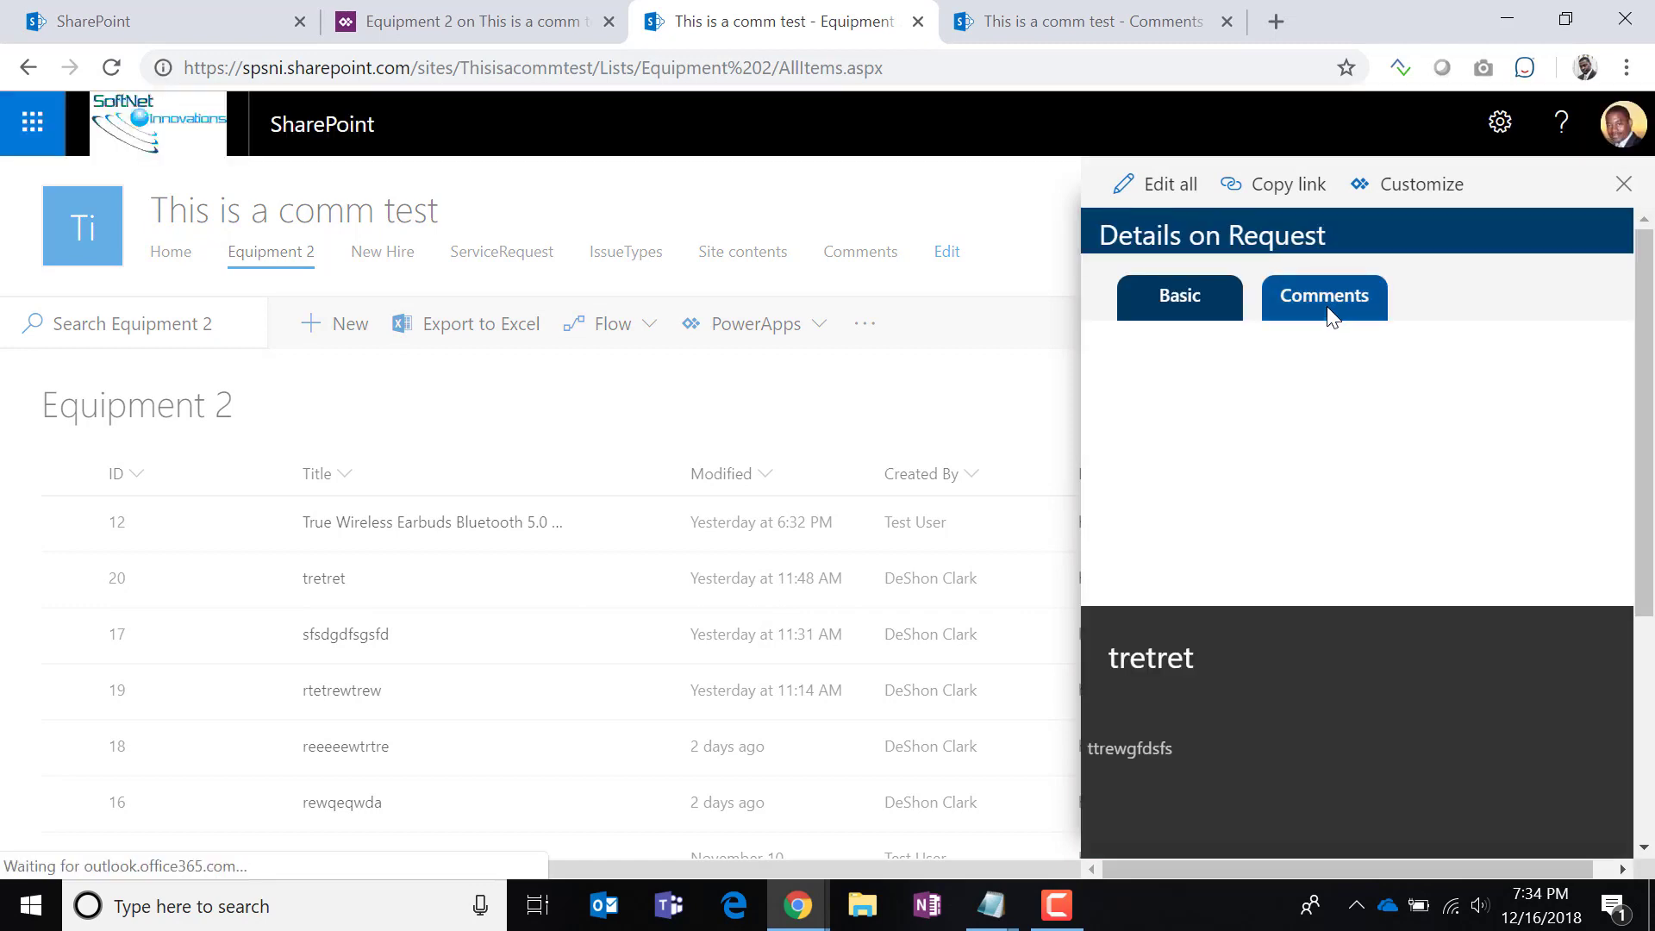
click(1326, 307)
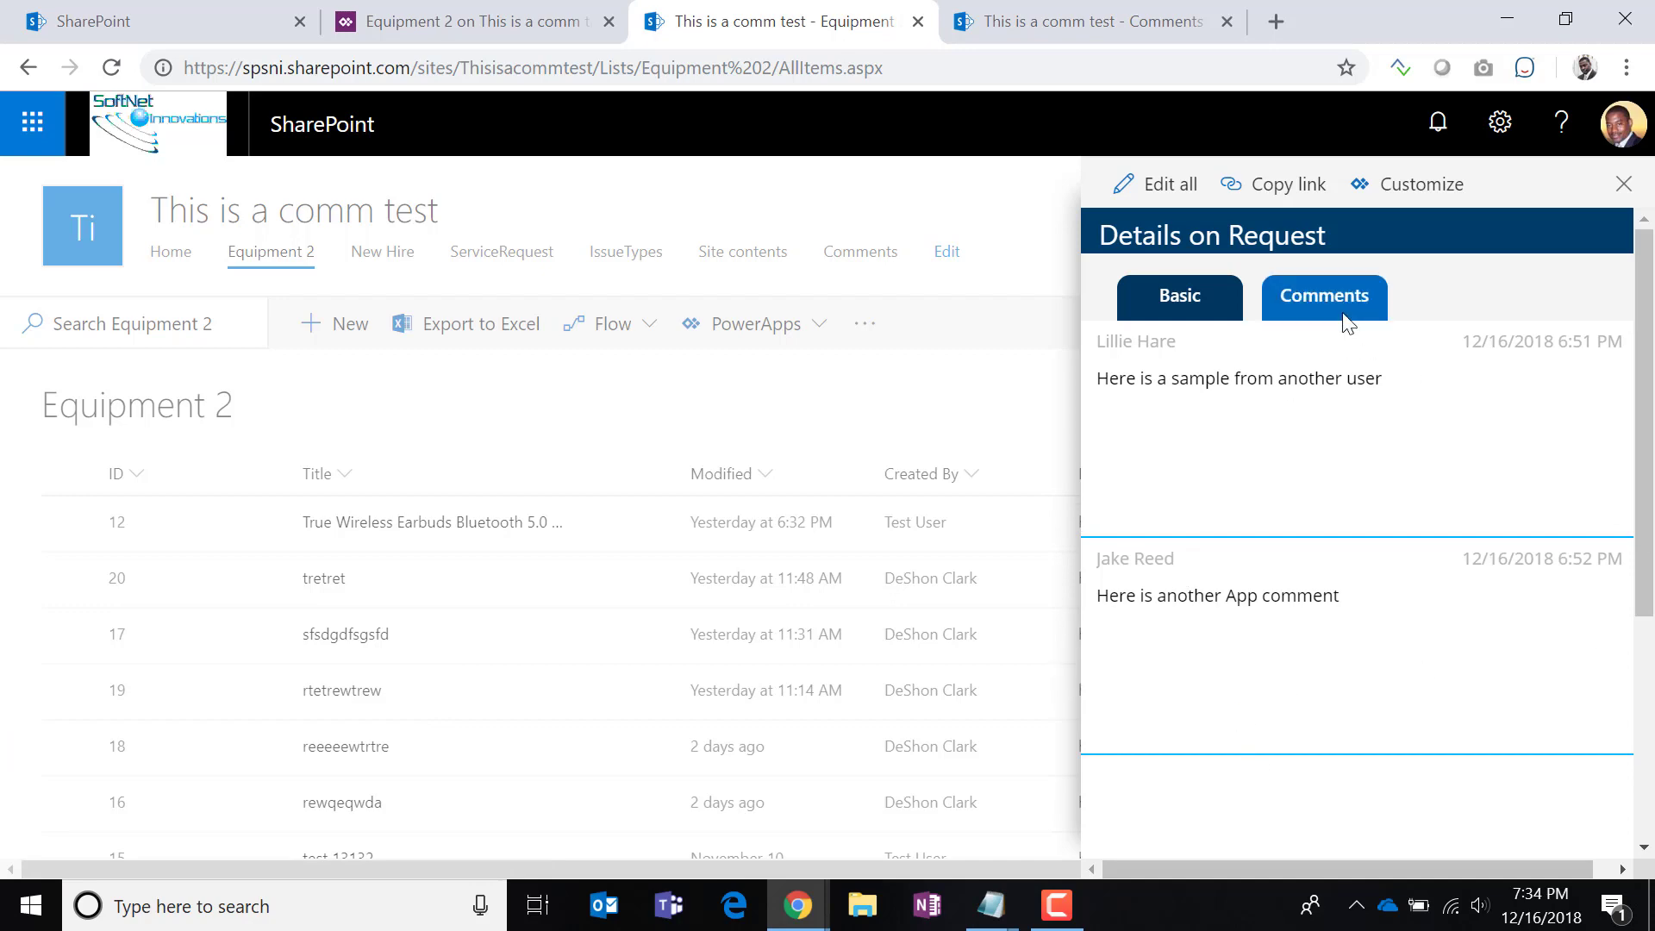
click(443, 26)
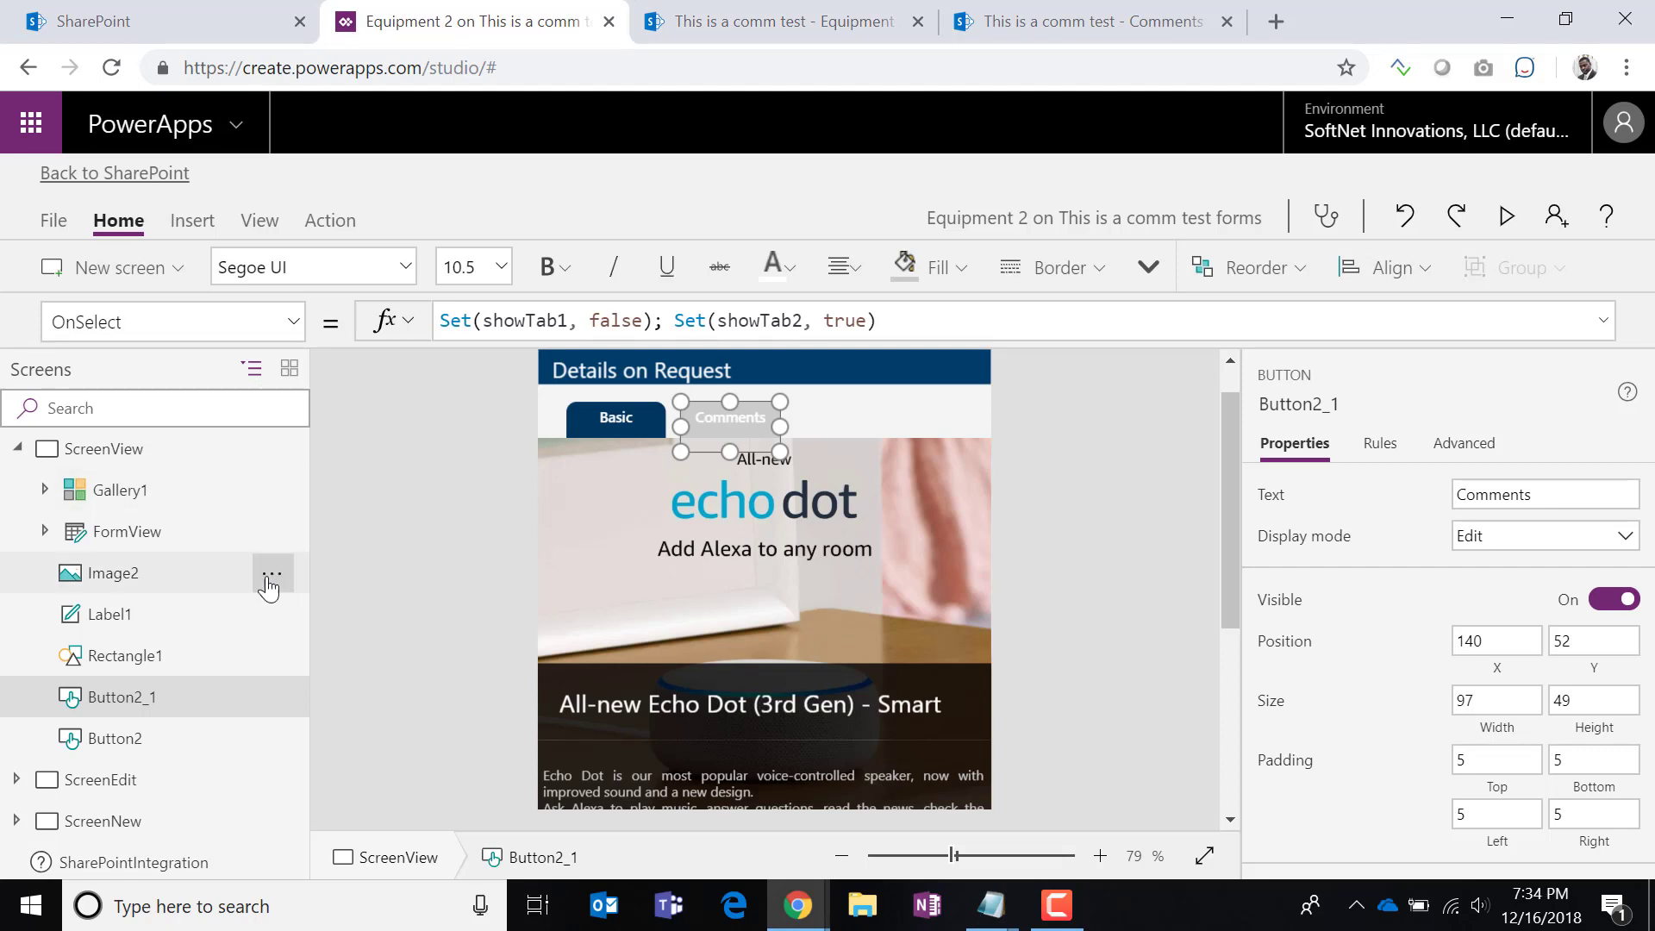
Append '; Refresh(Comments)' to the Comments button's (Button2_1) OnSelect formula.
click(624, 426)
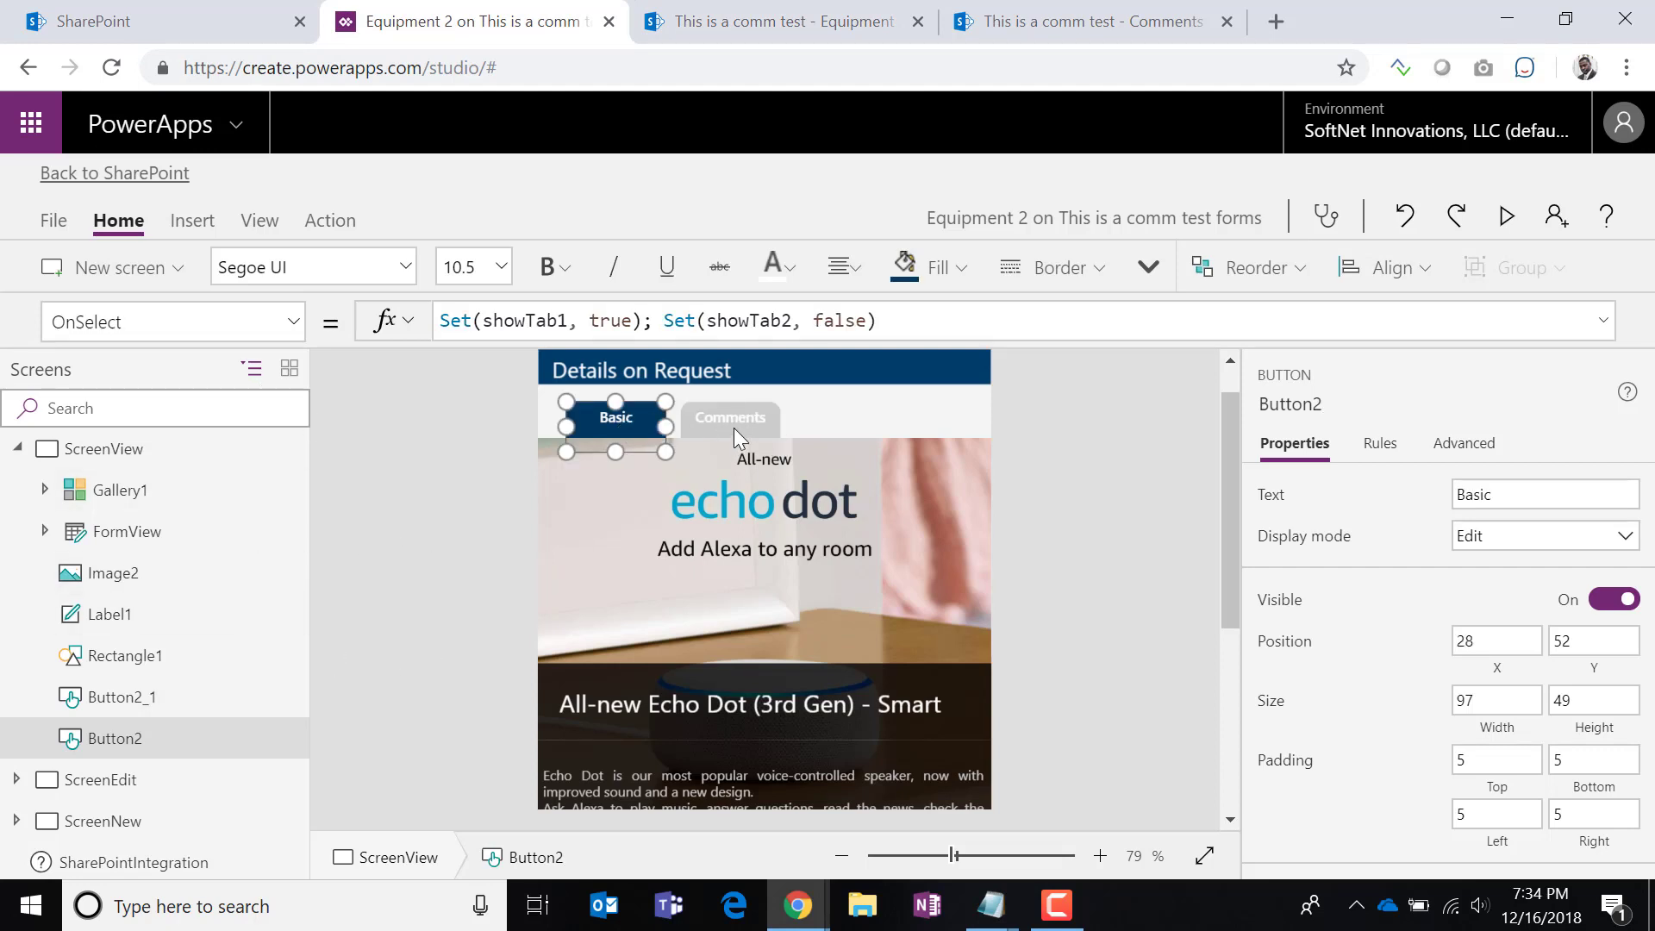
click(734, 429)
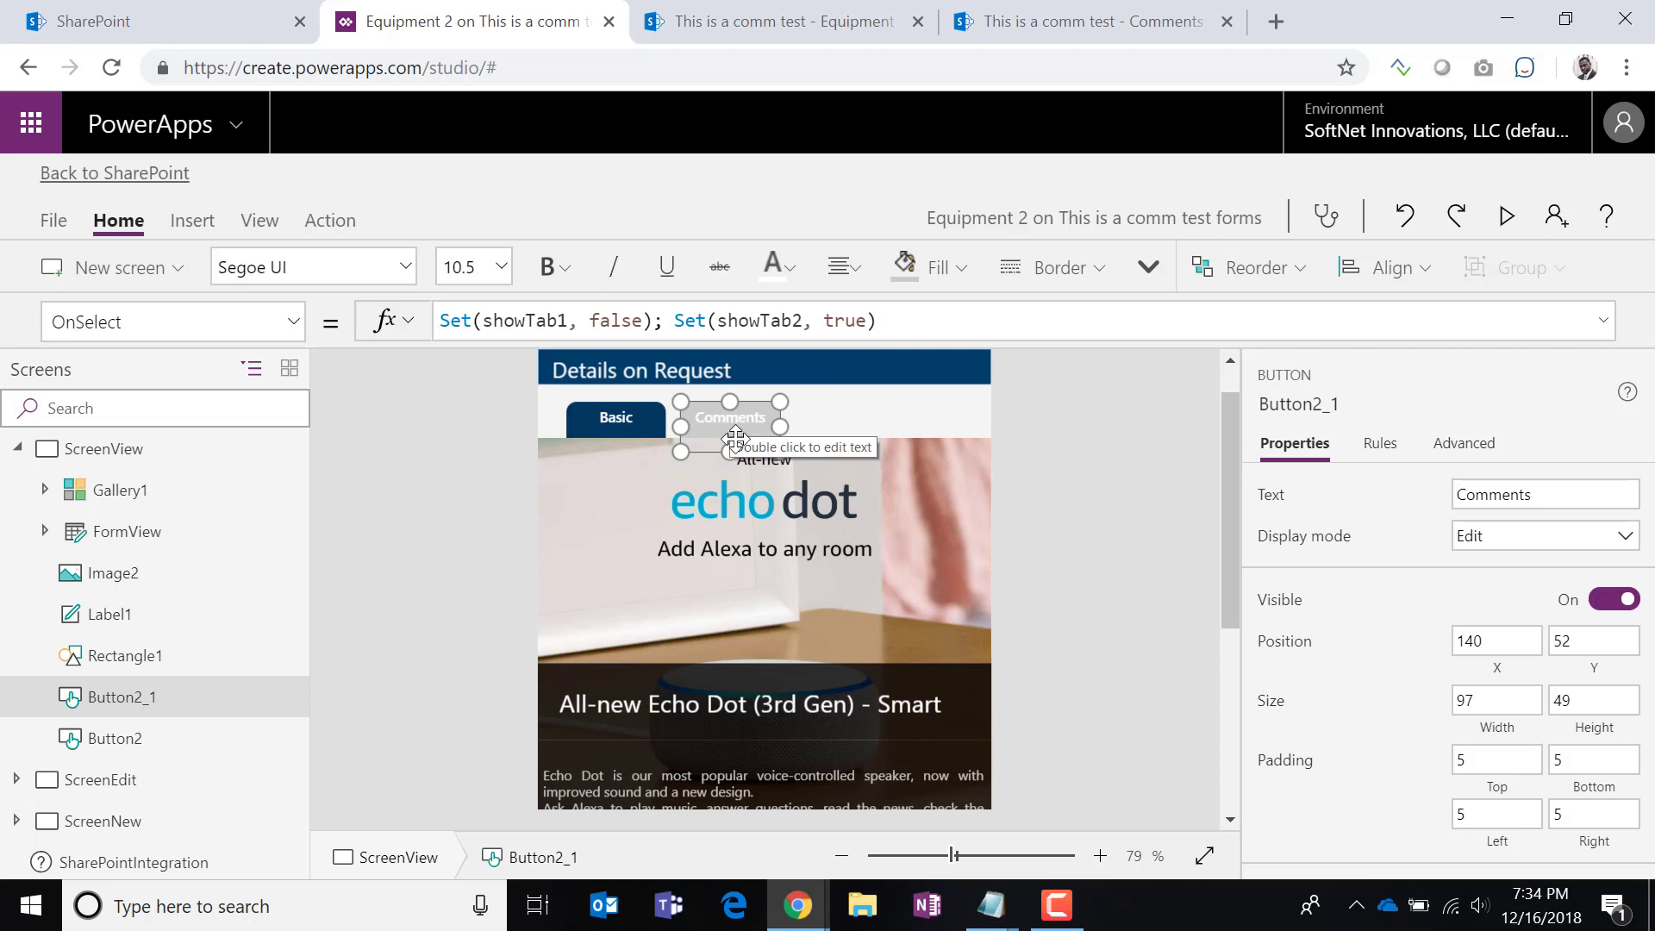
click(912, 328)
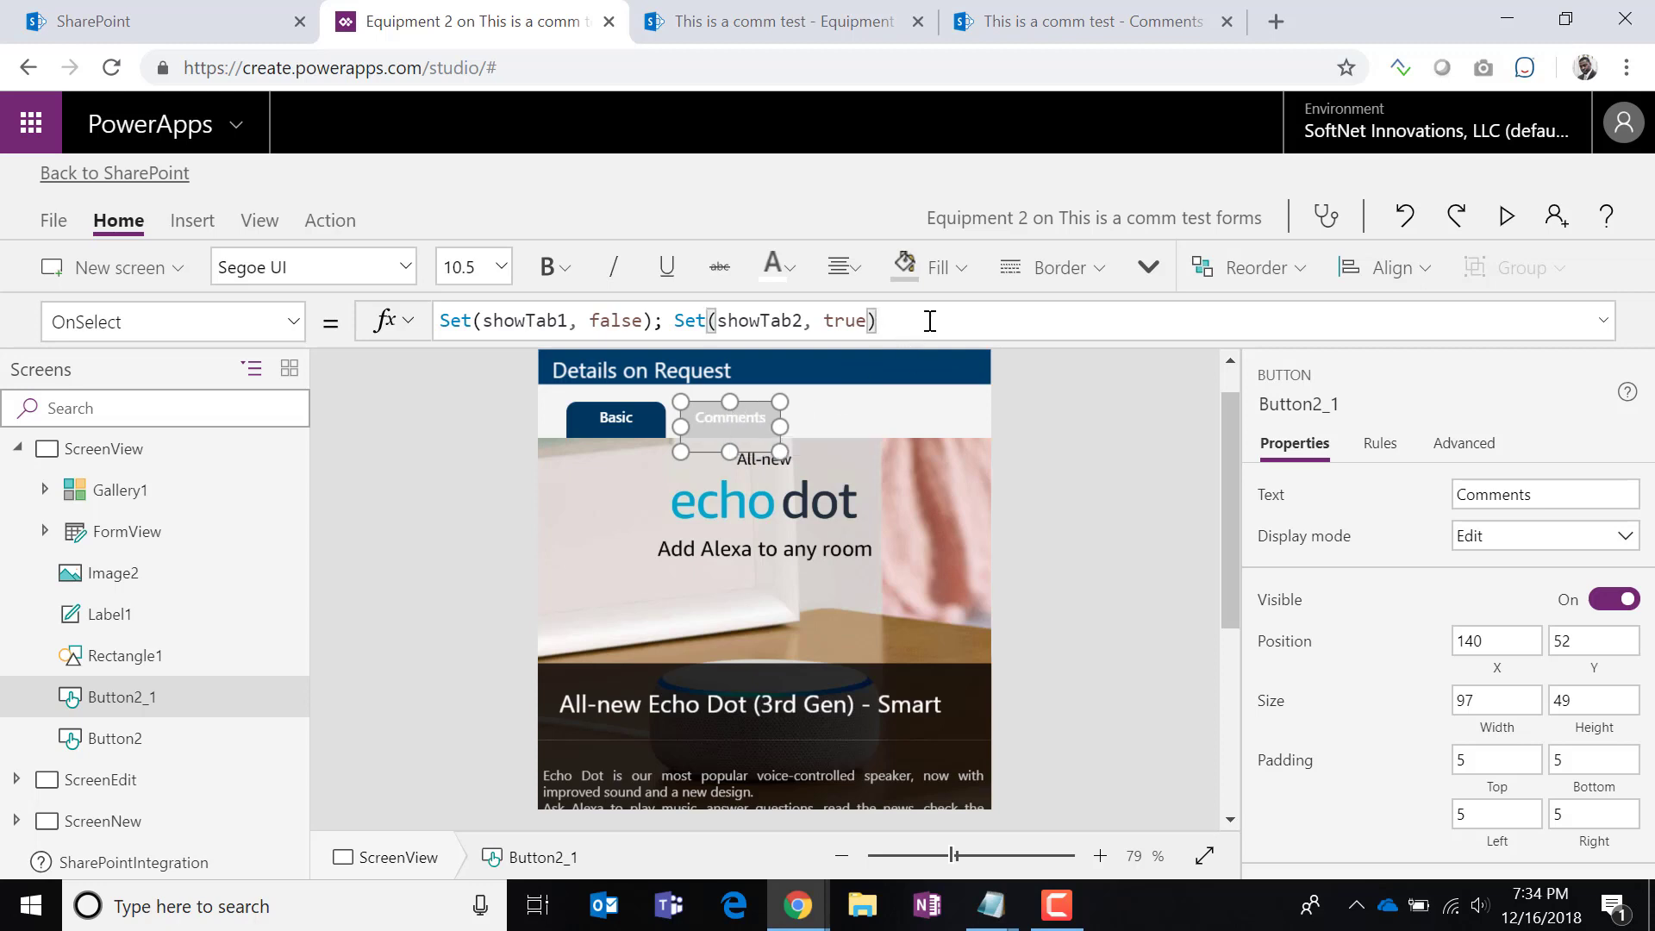
text(; R)
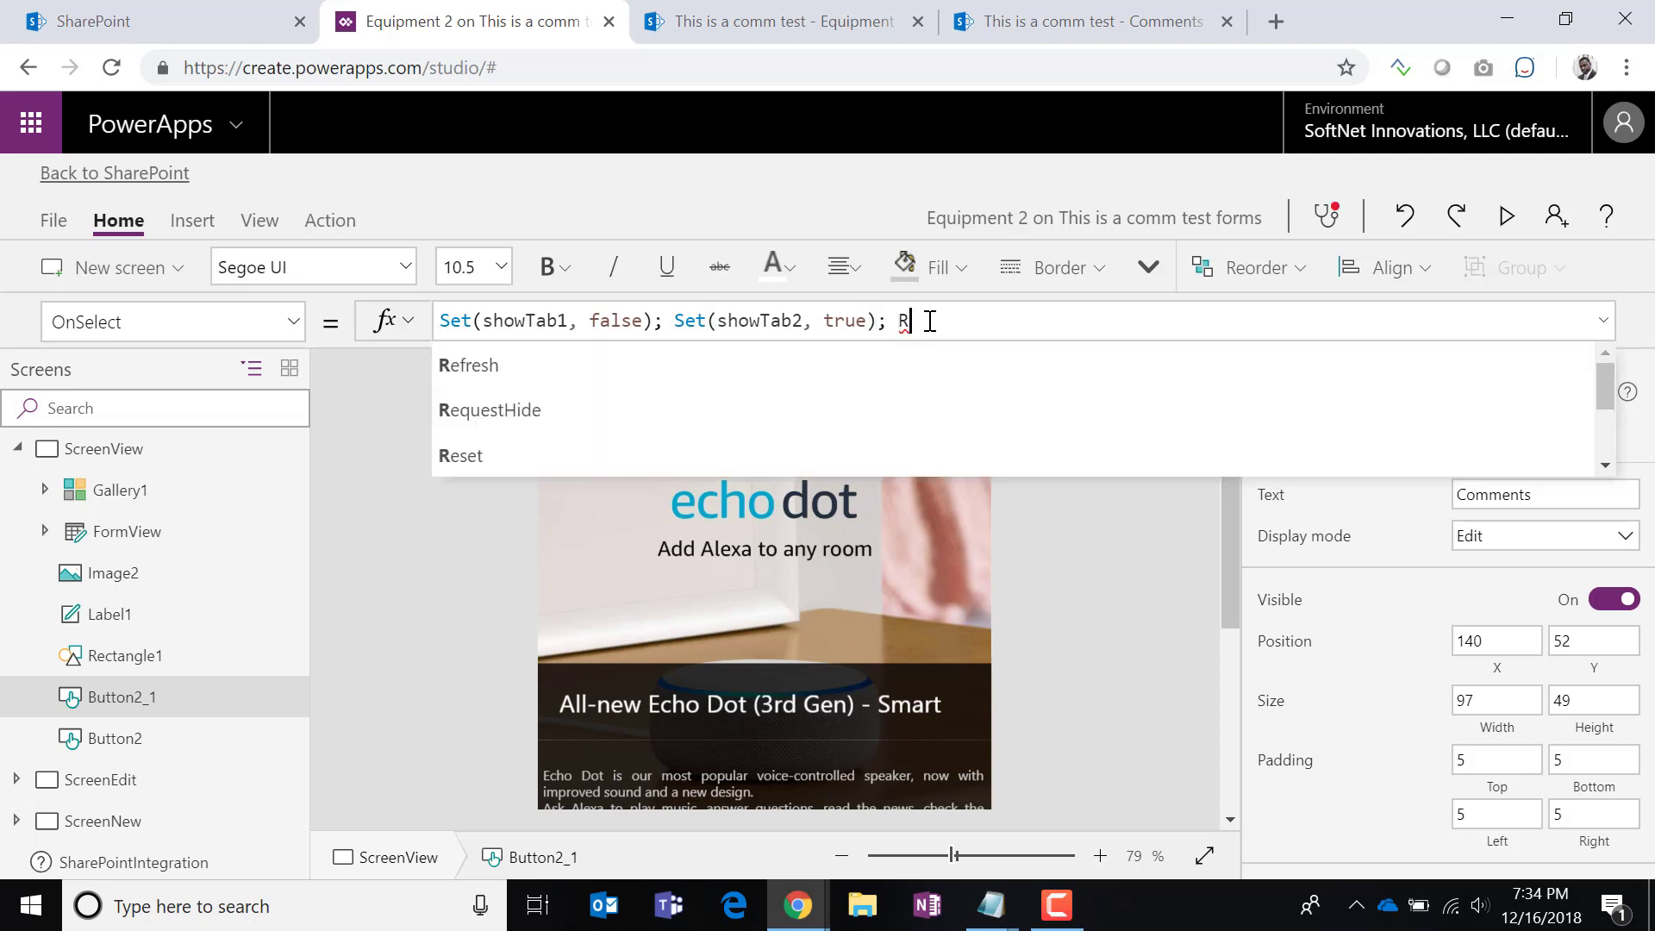
text(ef)
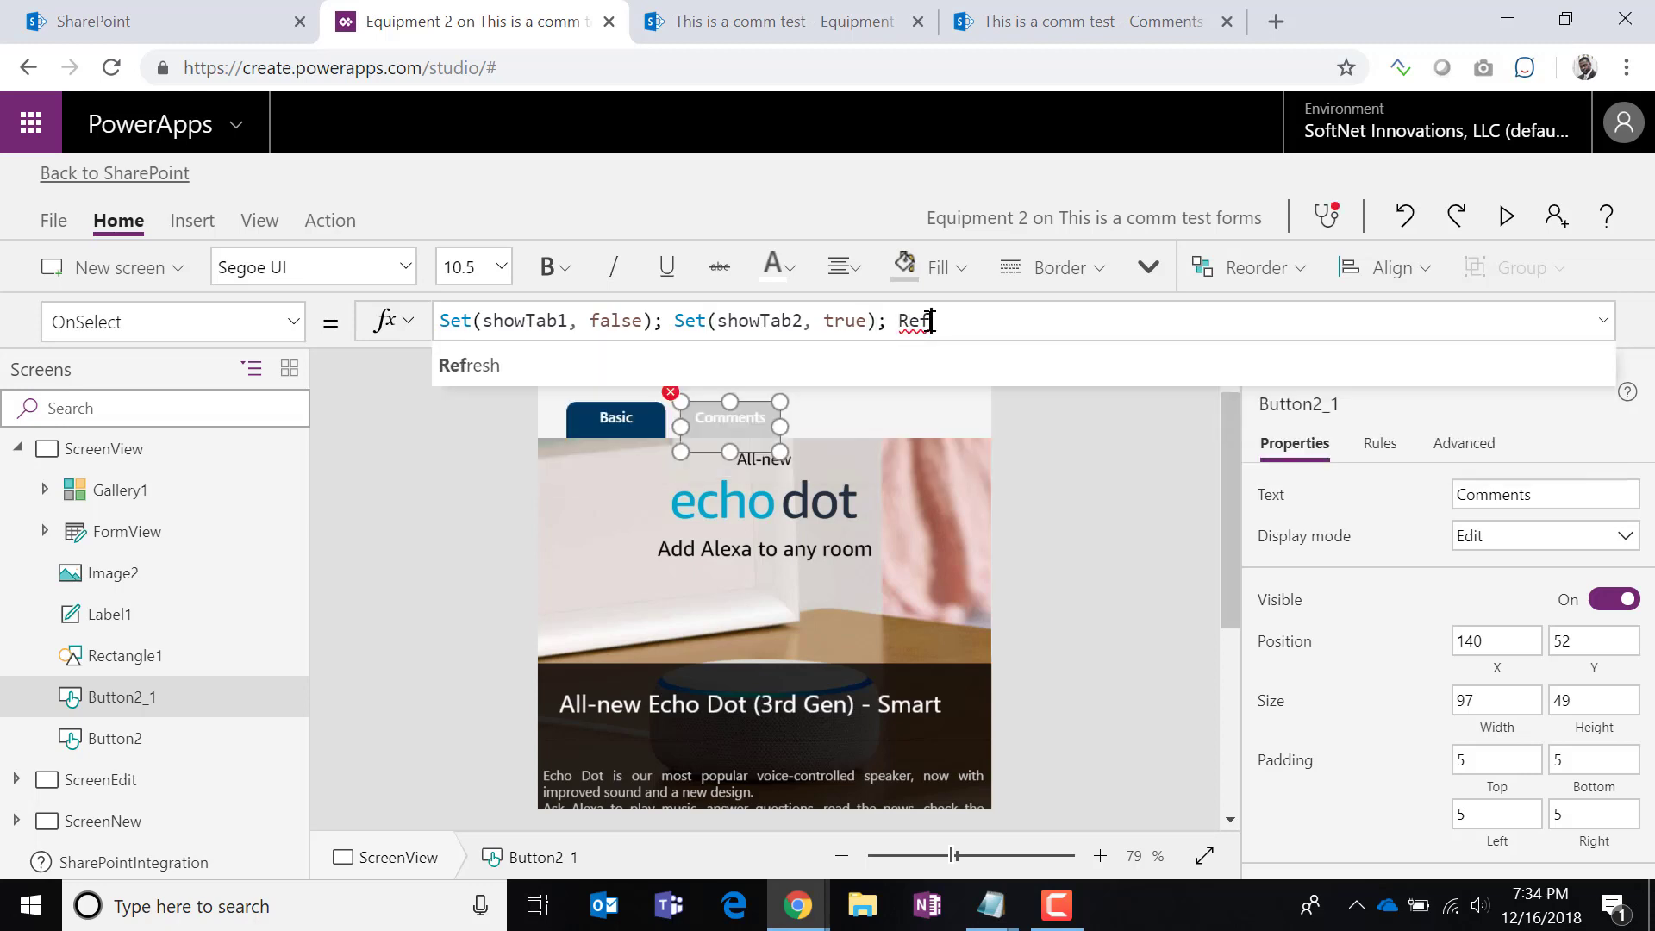
click(900, 373)
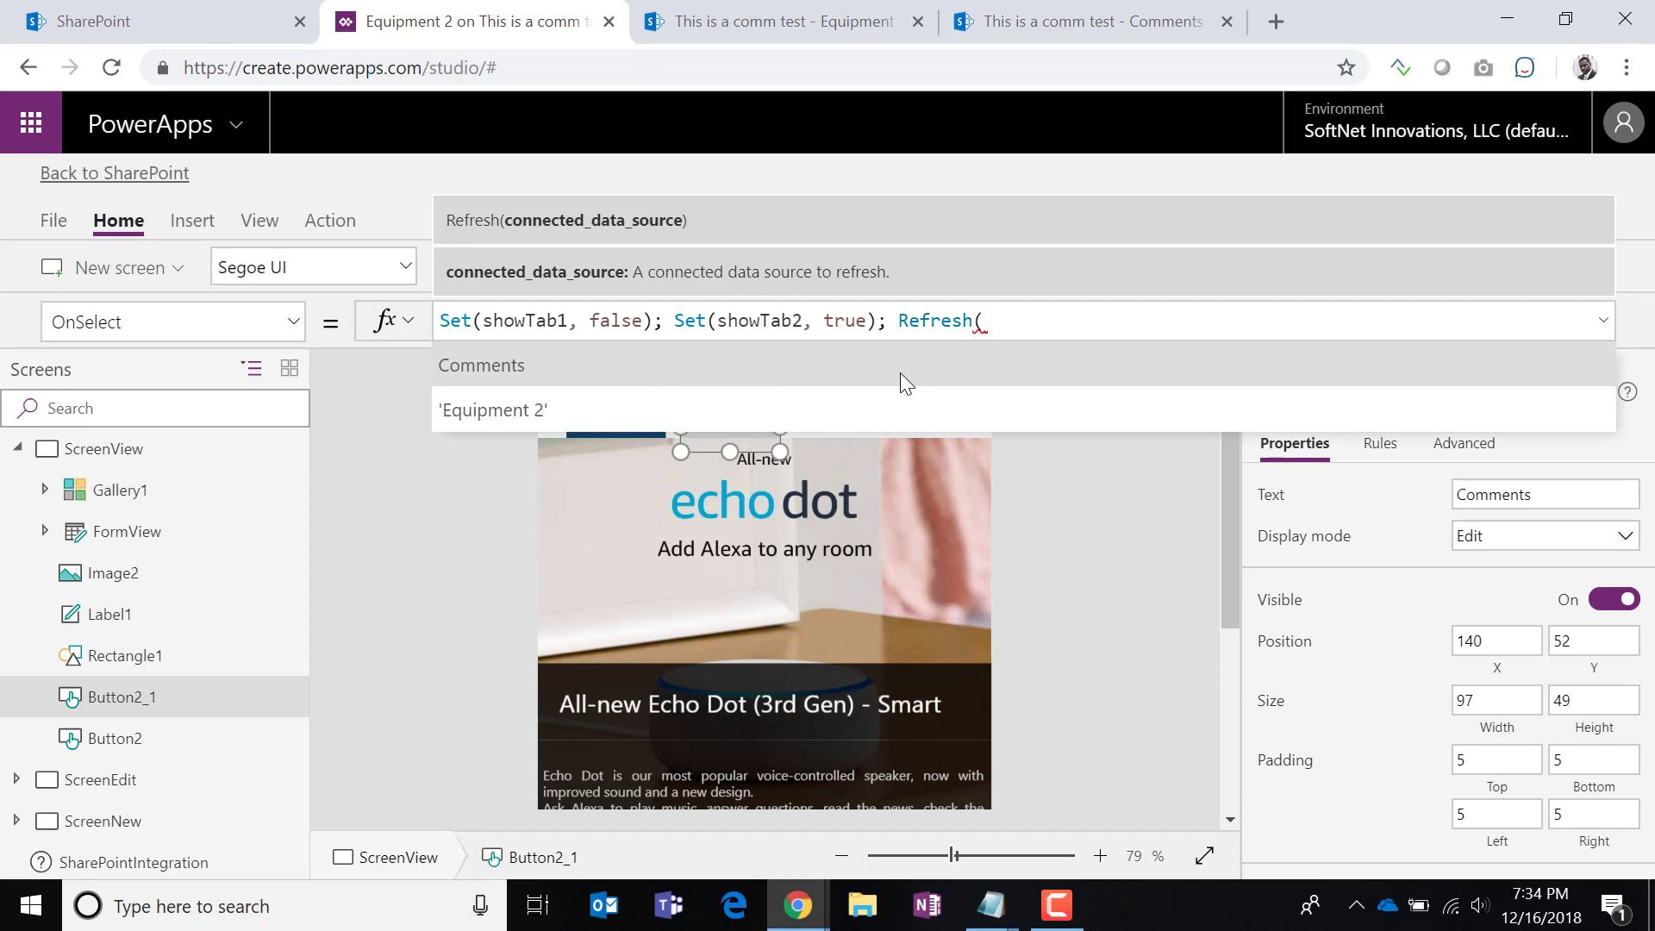
text(Comm)
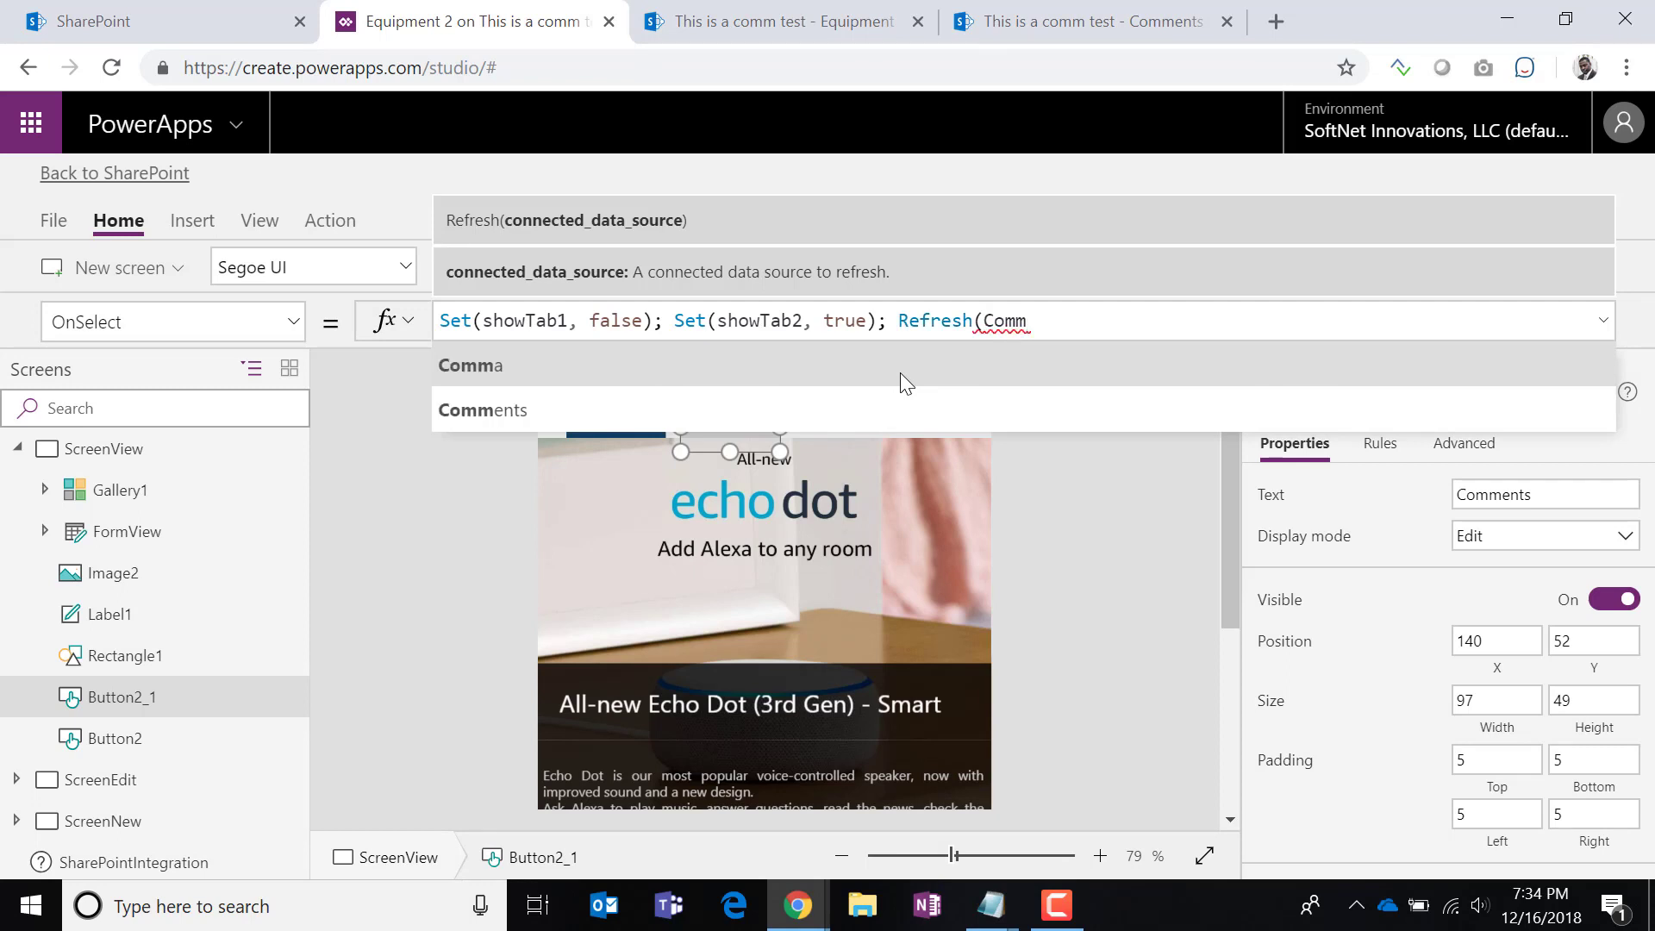
click(888, 401)
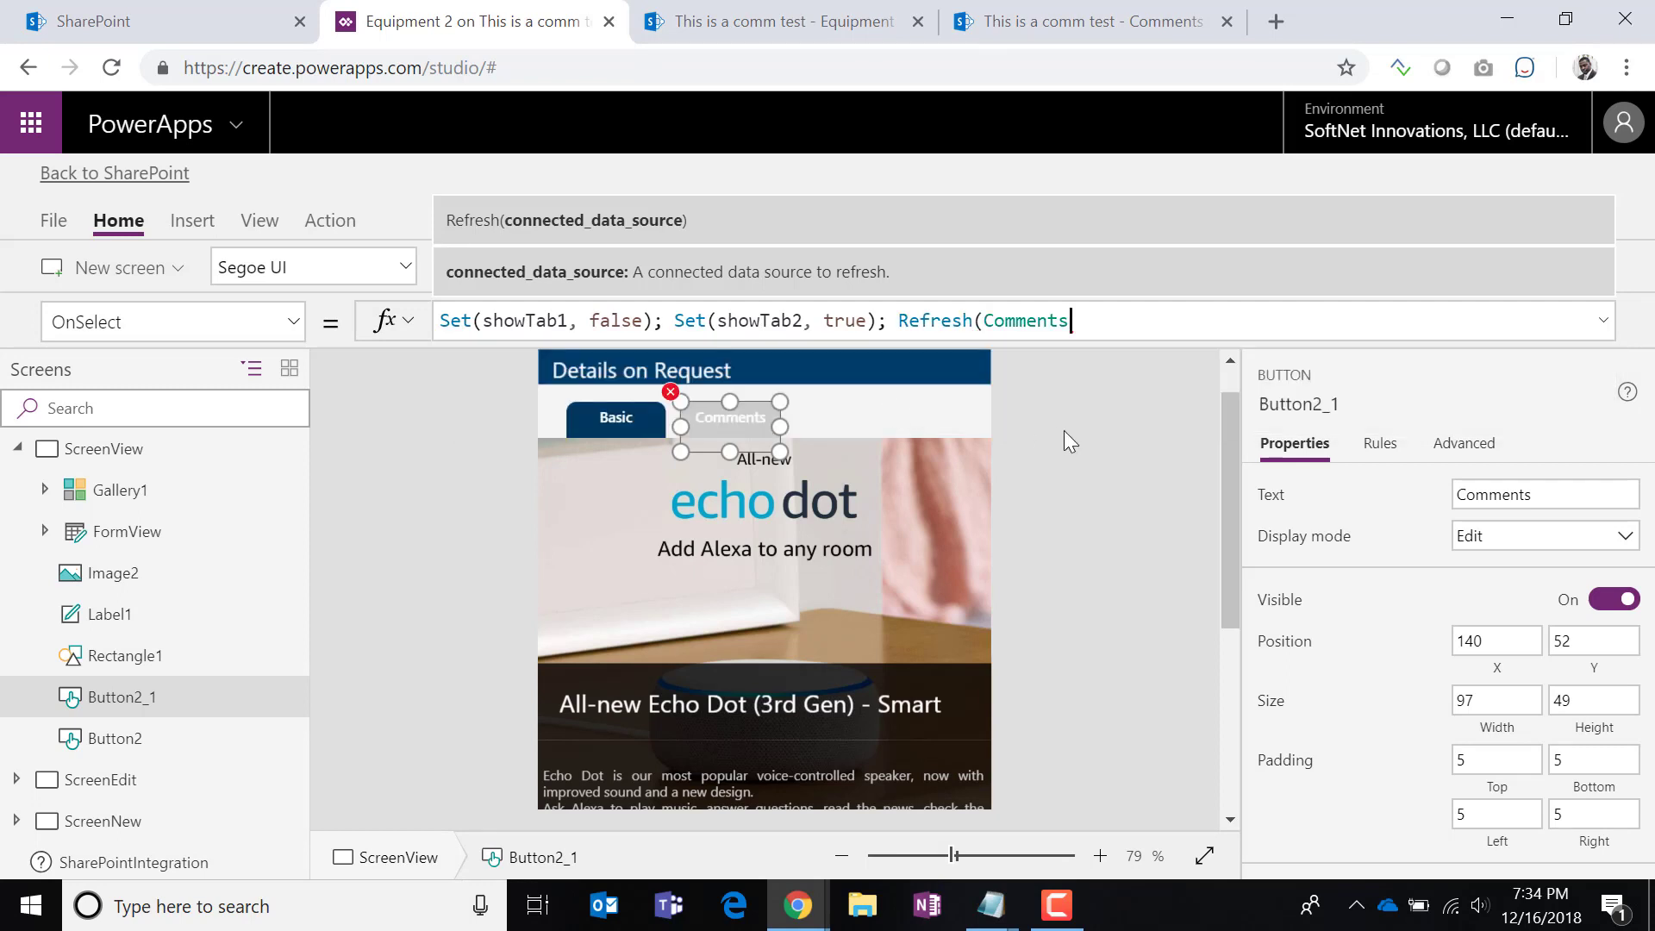
text())
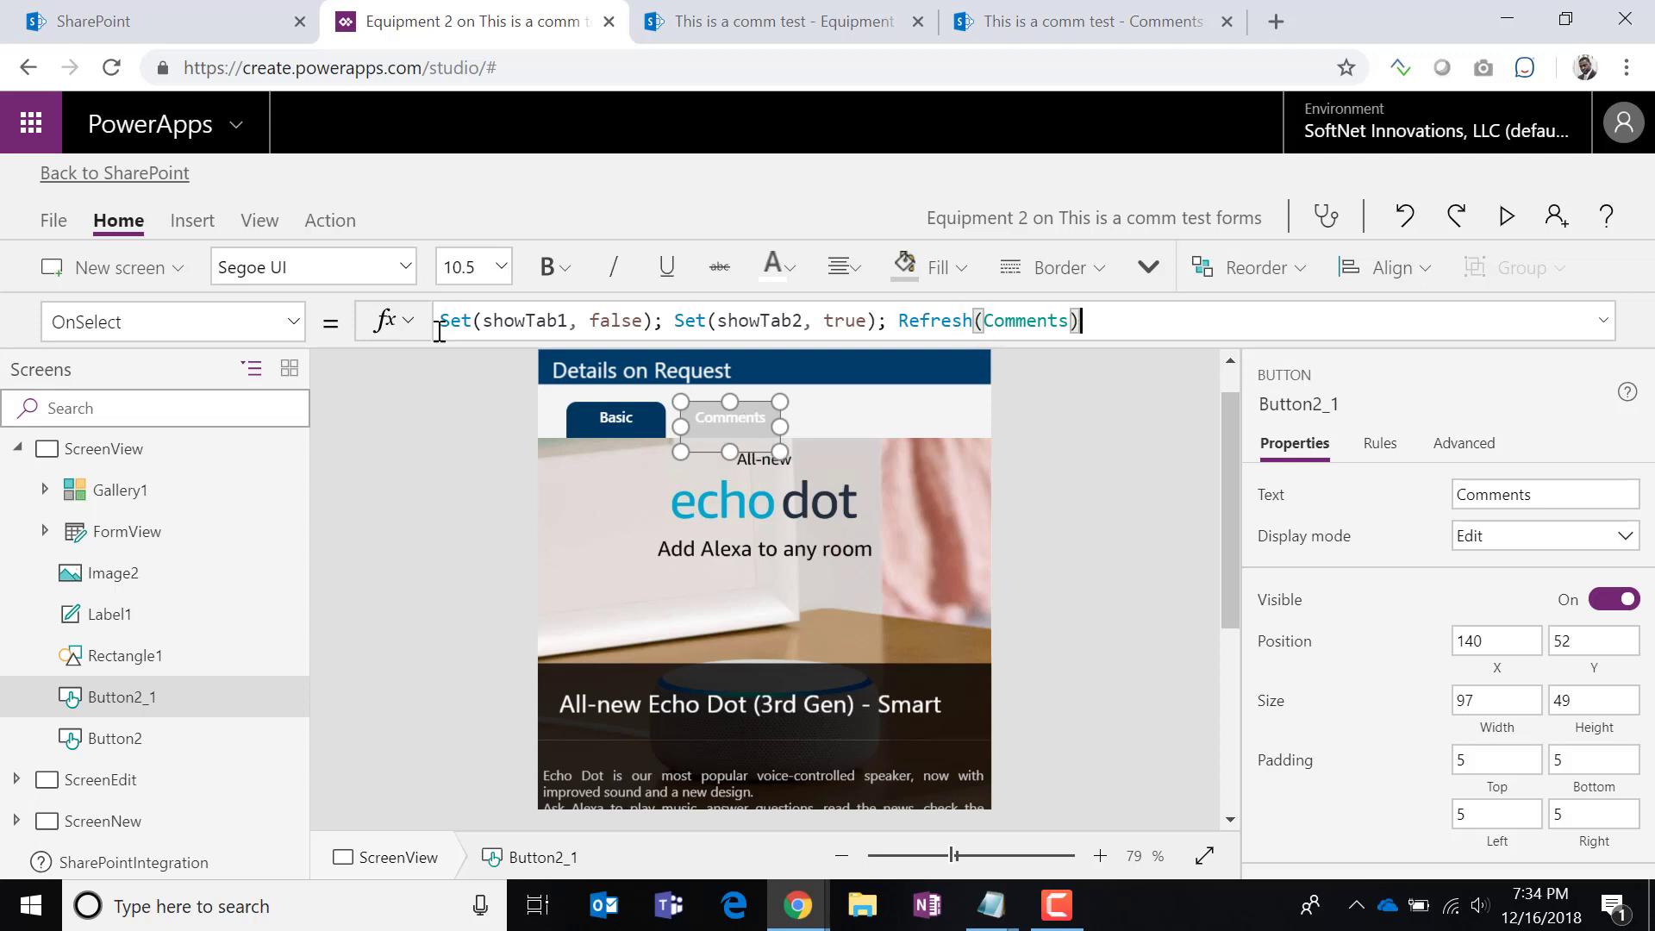
Save the PowerApps form, publish it to SharePoint, and reload the Equipment 2 list.
click(53, 222)
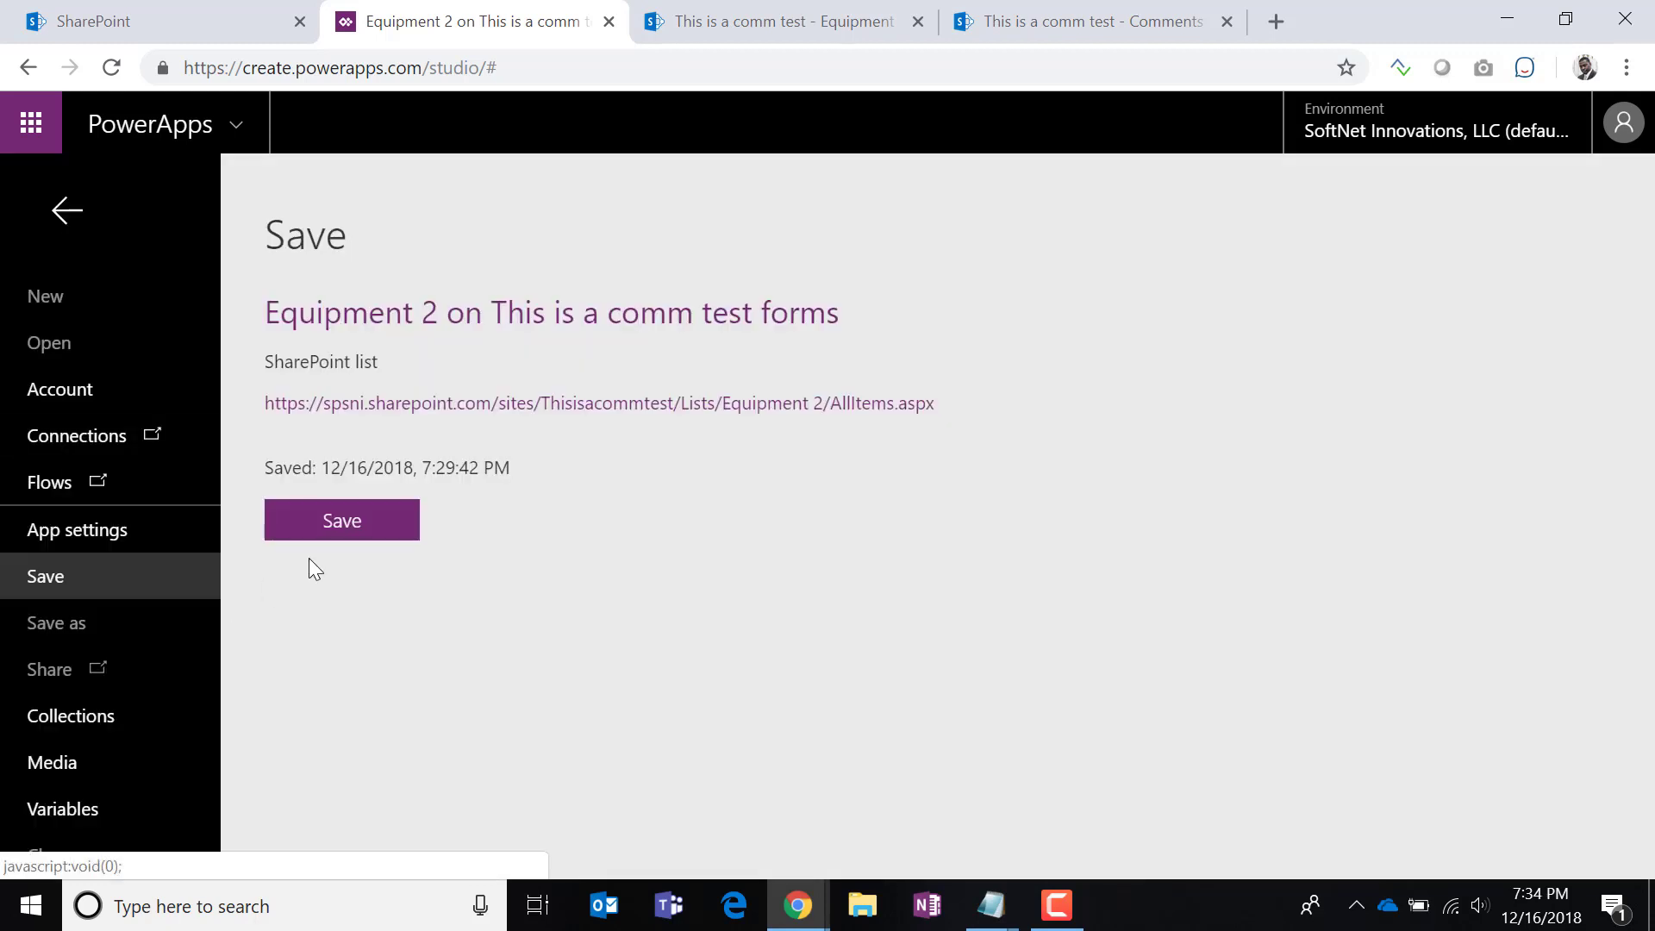
click(338, 522)
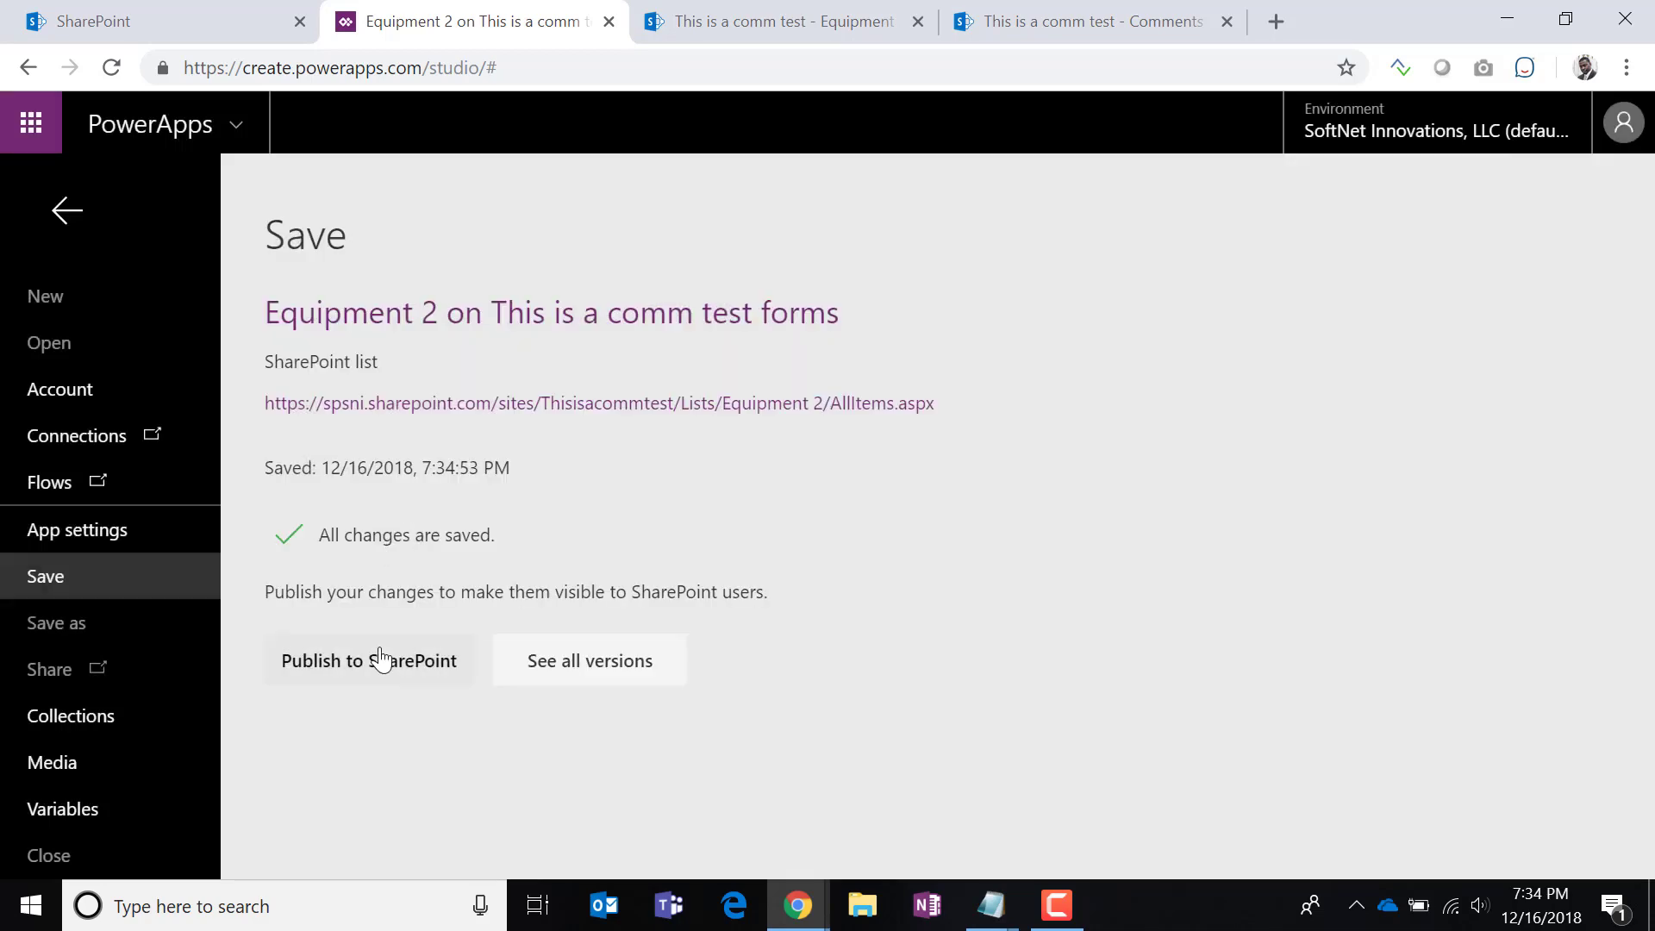
click(379, 660)
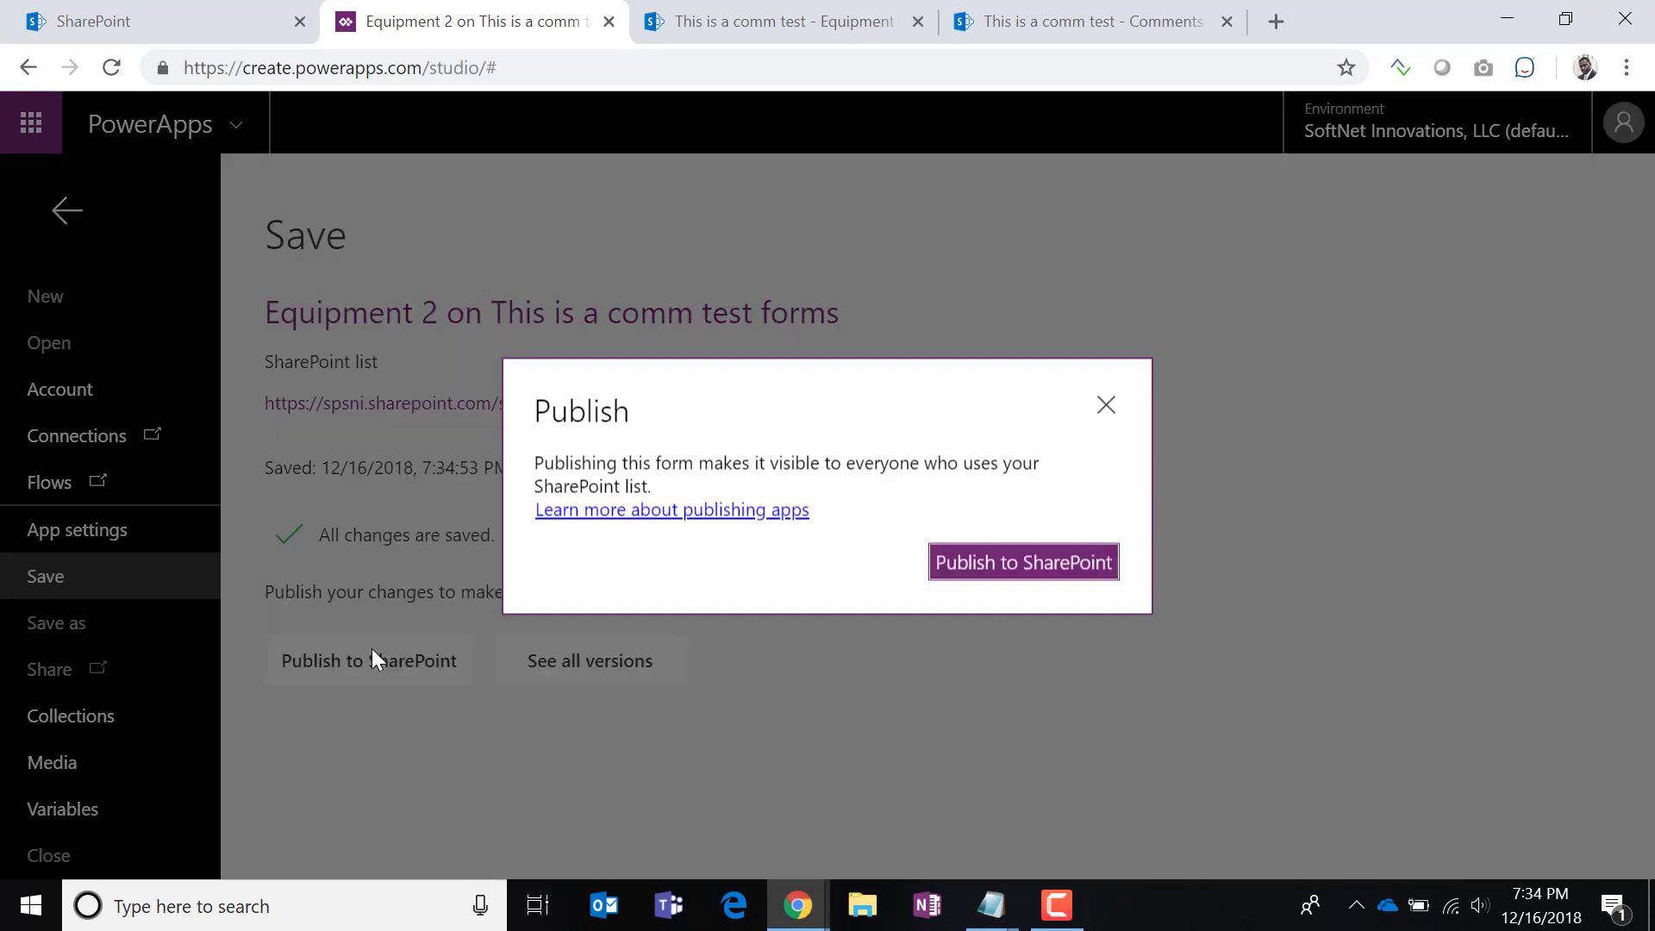
click(1110, 565)
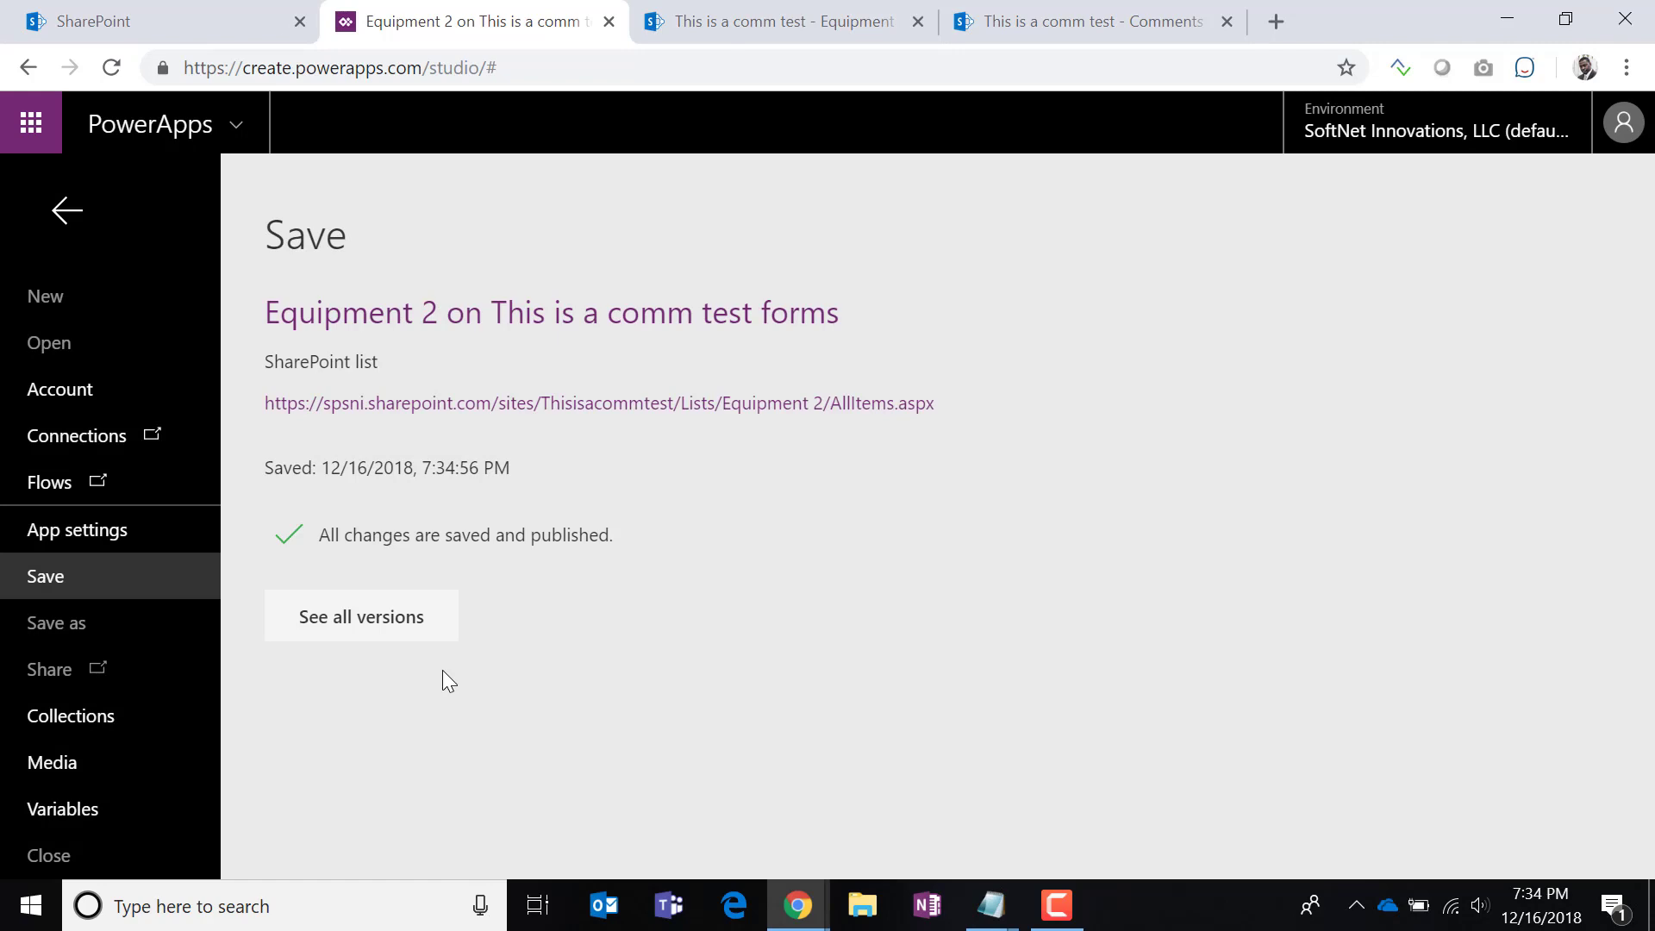
click(817, 30)
click(110, 69)
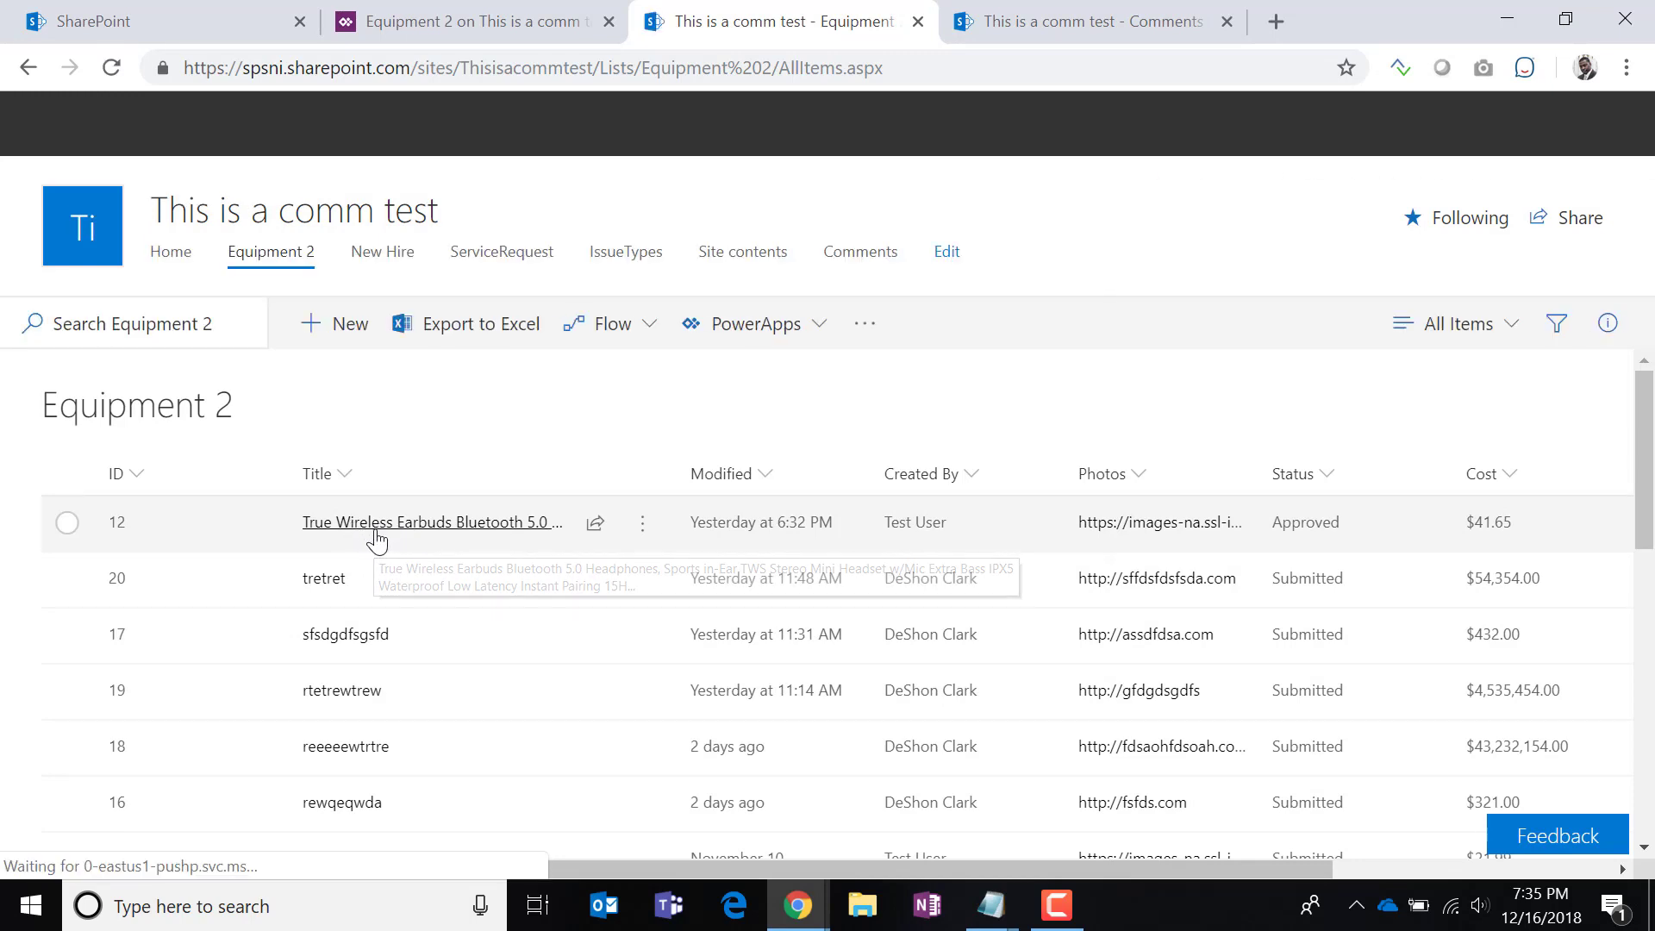
View the comments on the earbuds item's details panel.
click(377, 535)
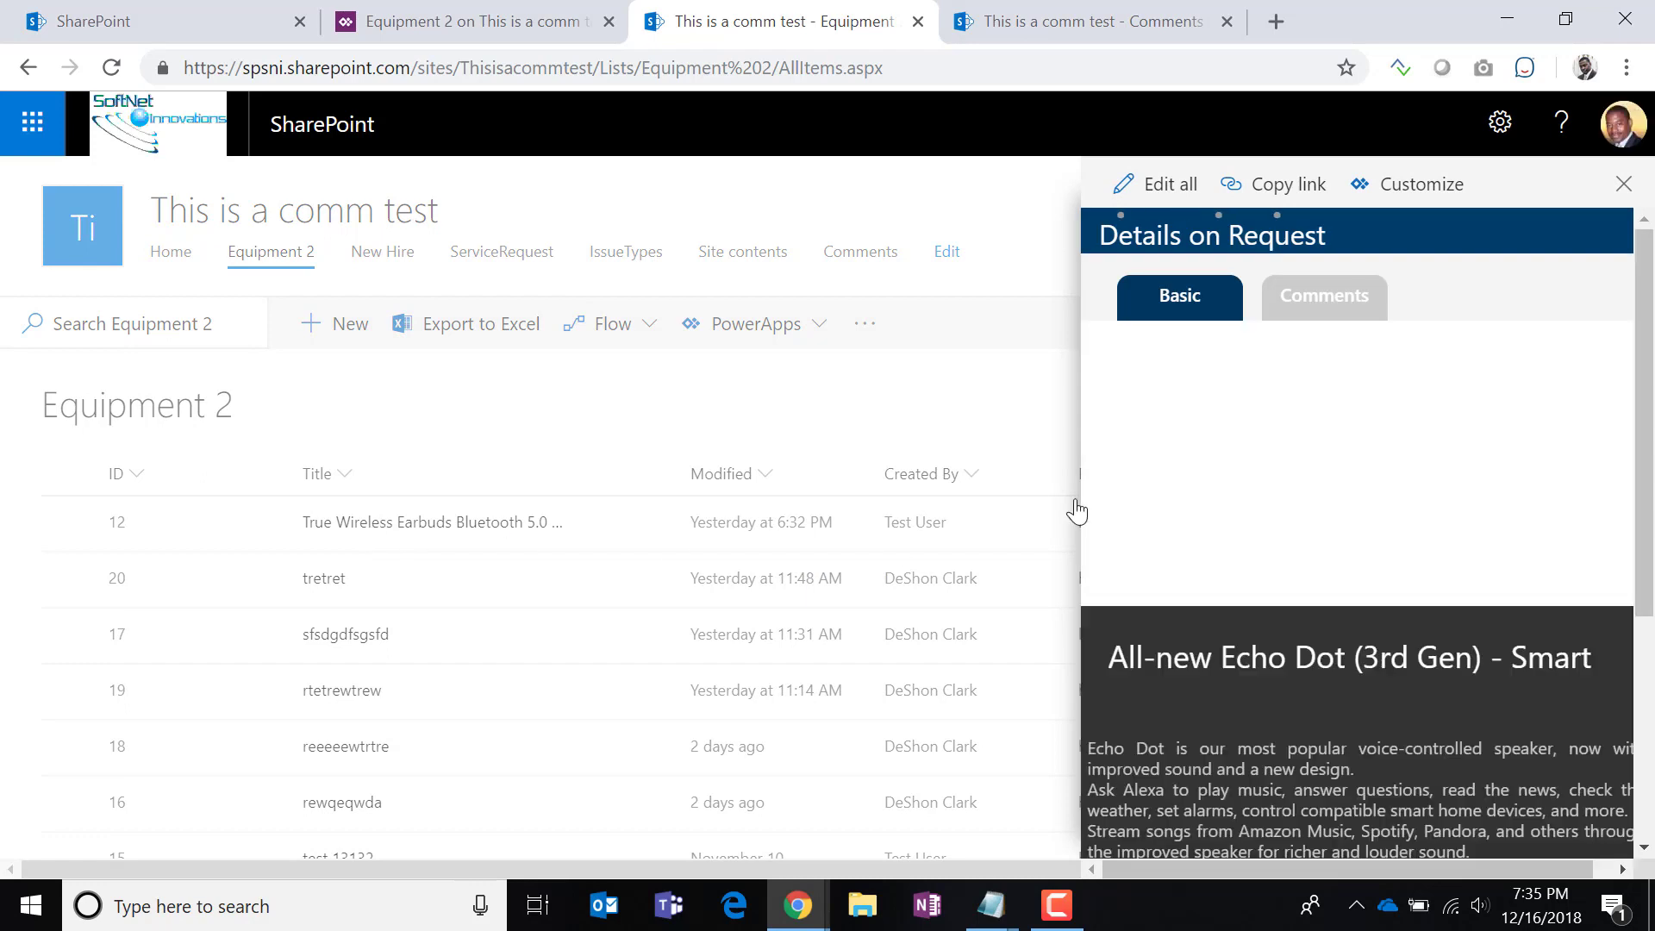
click(1336, 302)
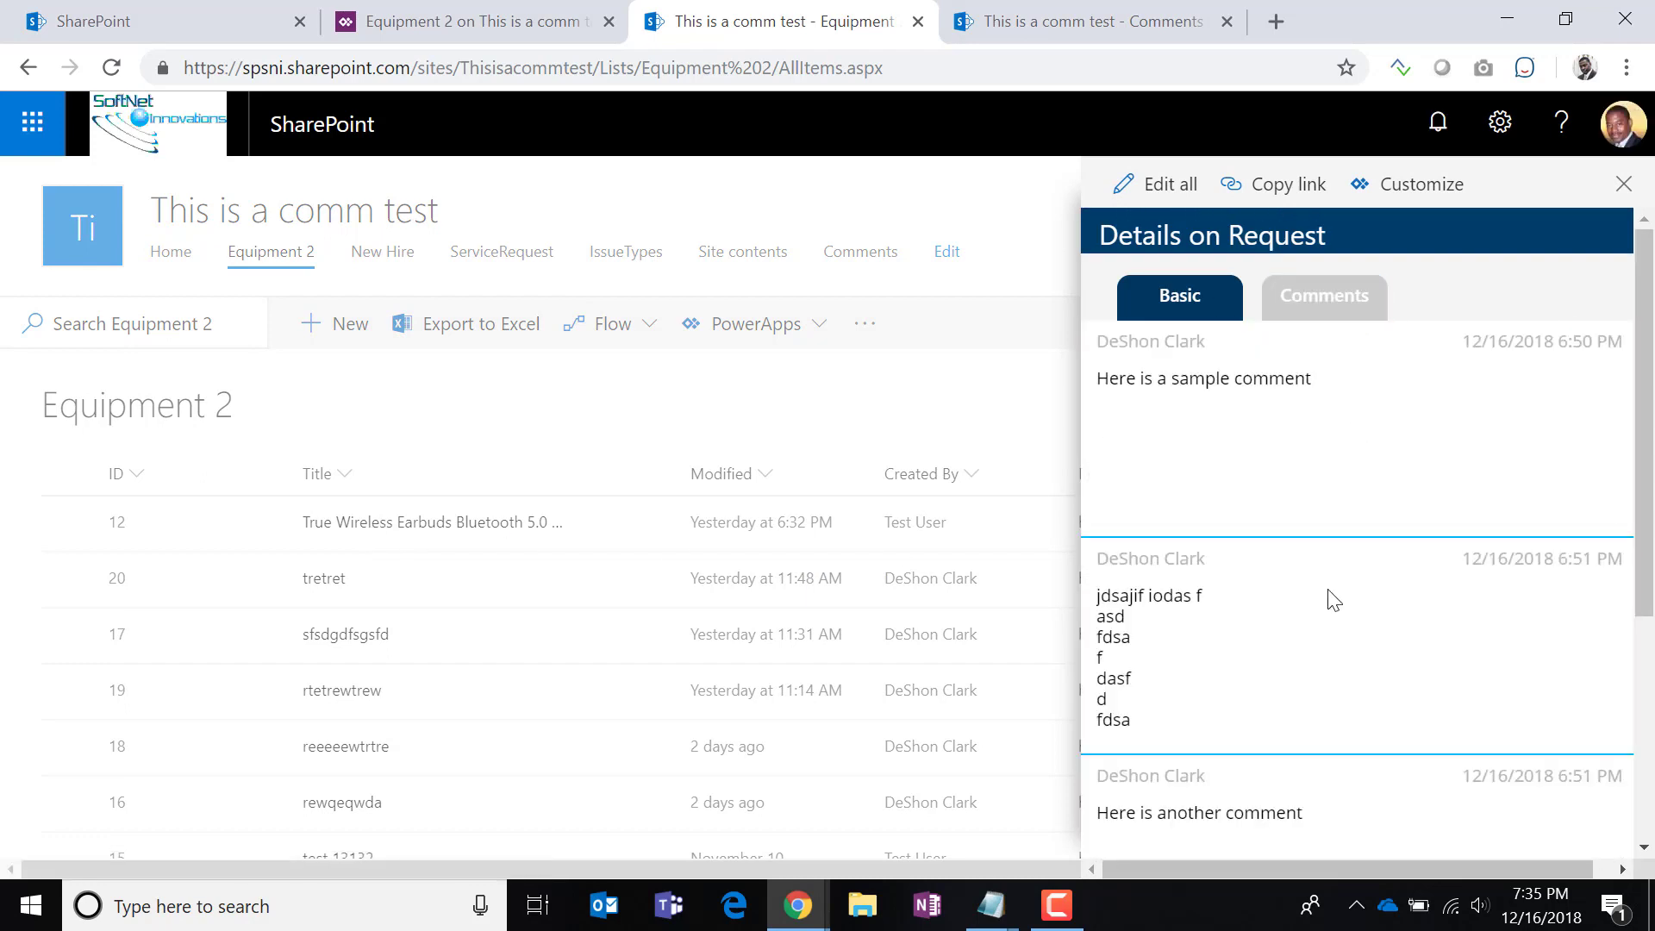
scroll(1311, 638, down, 4)
scroll(1302, 653, up, 4)
Reload the page and reopen item 12's comments, which list three entries.
click(111, 67)
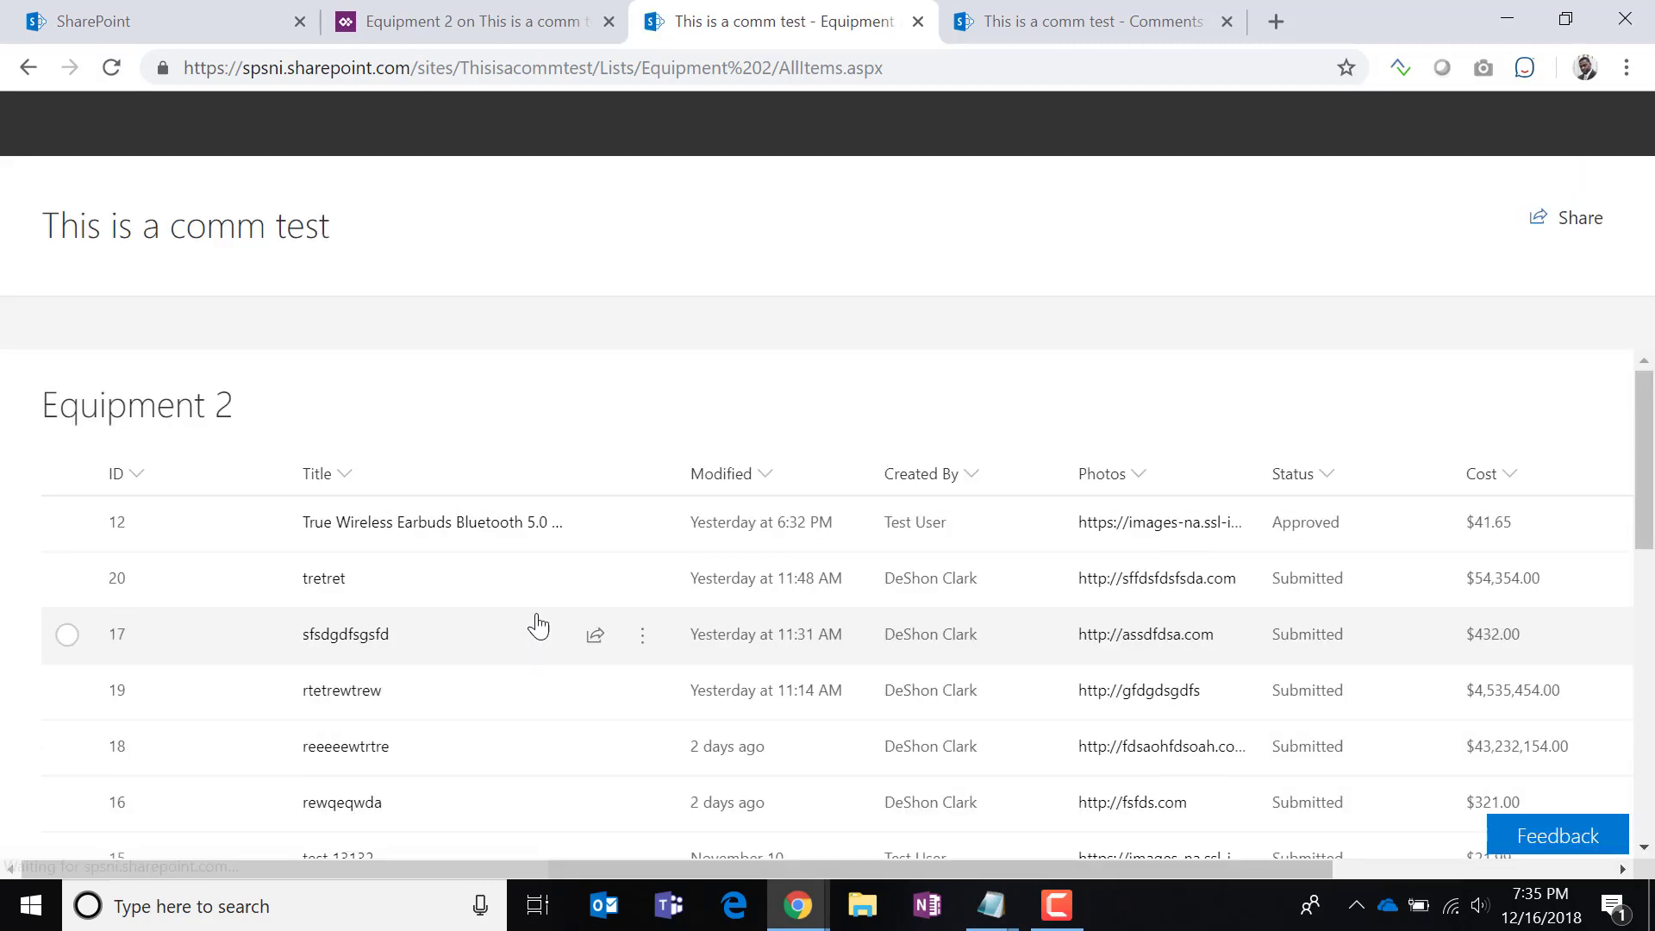
click(399, 527)
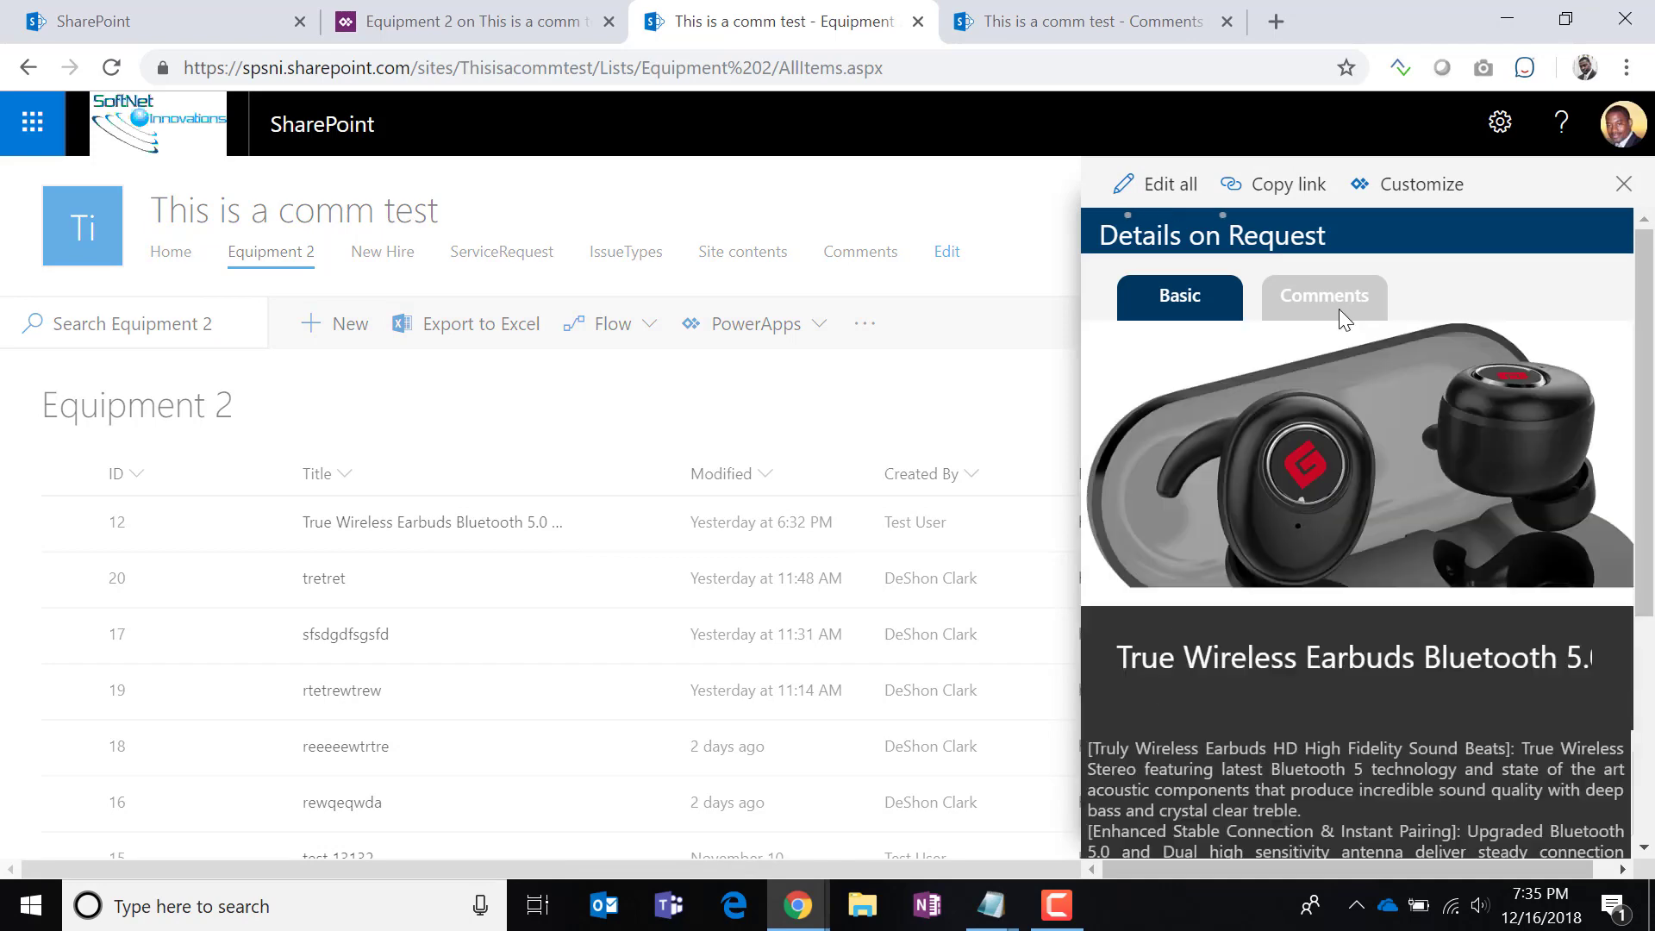
click(1338, 299)
scroll(1350, 612, down, 4)
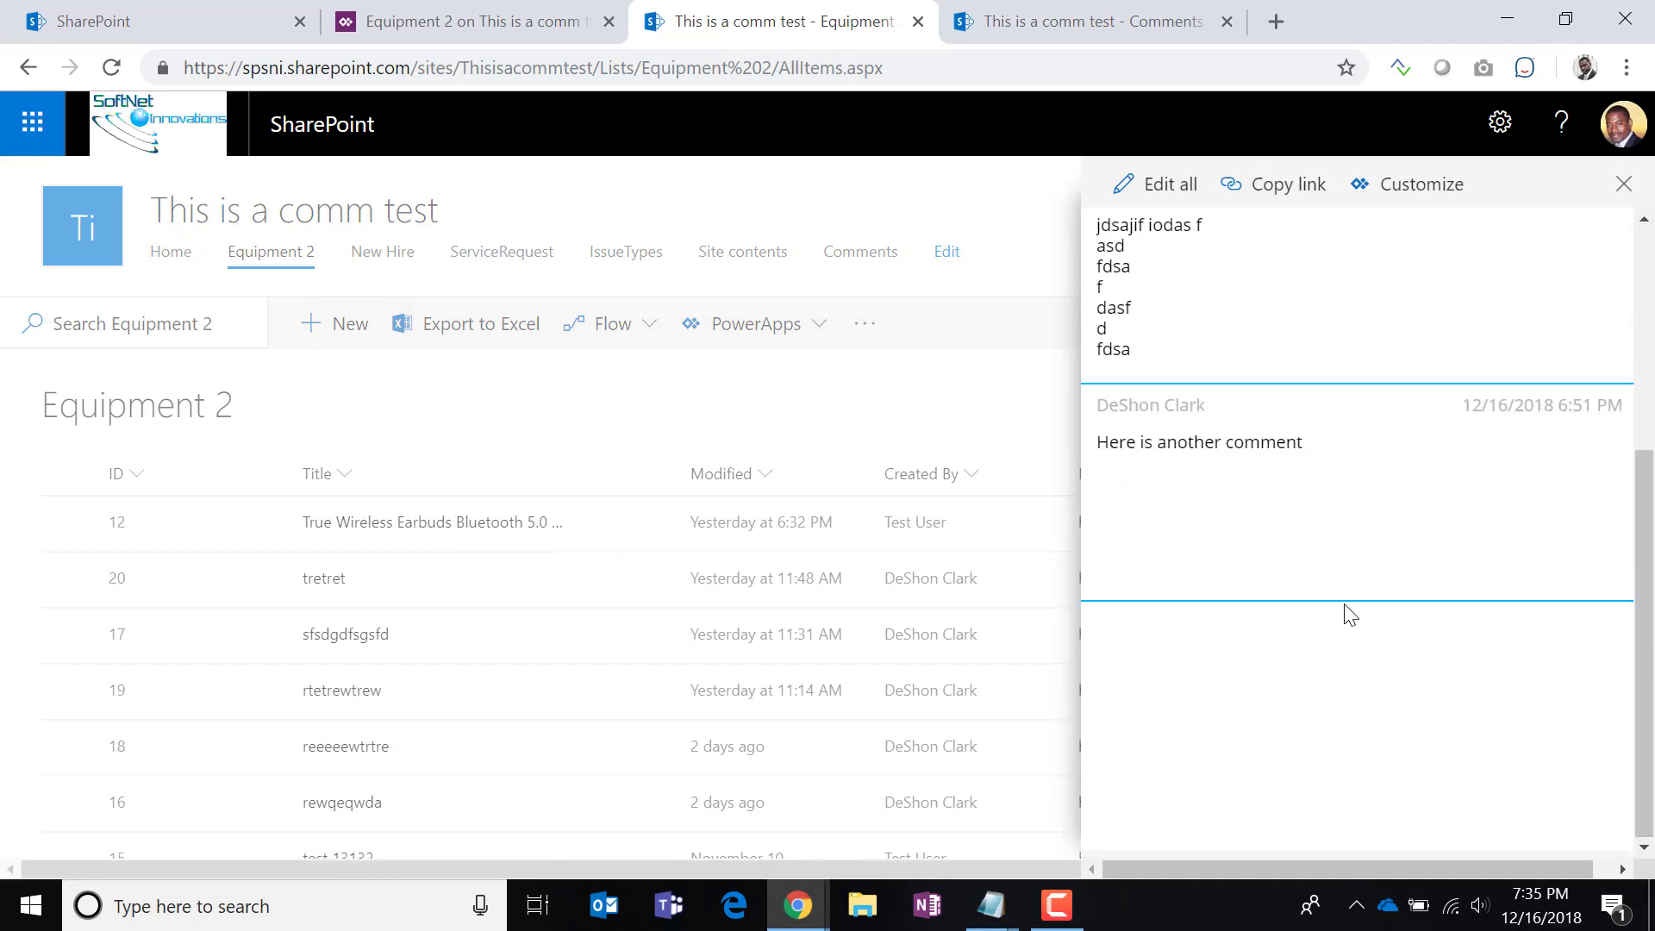
scroll(1348, 614, up, 4)
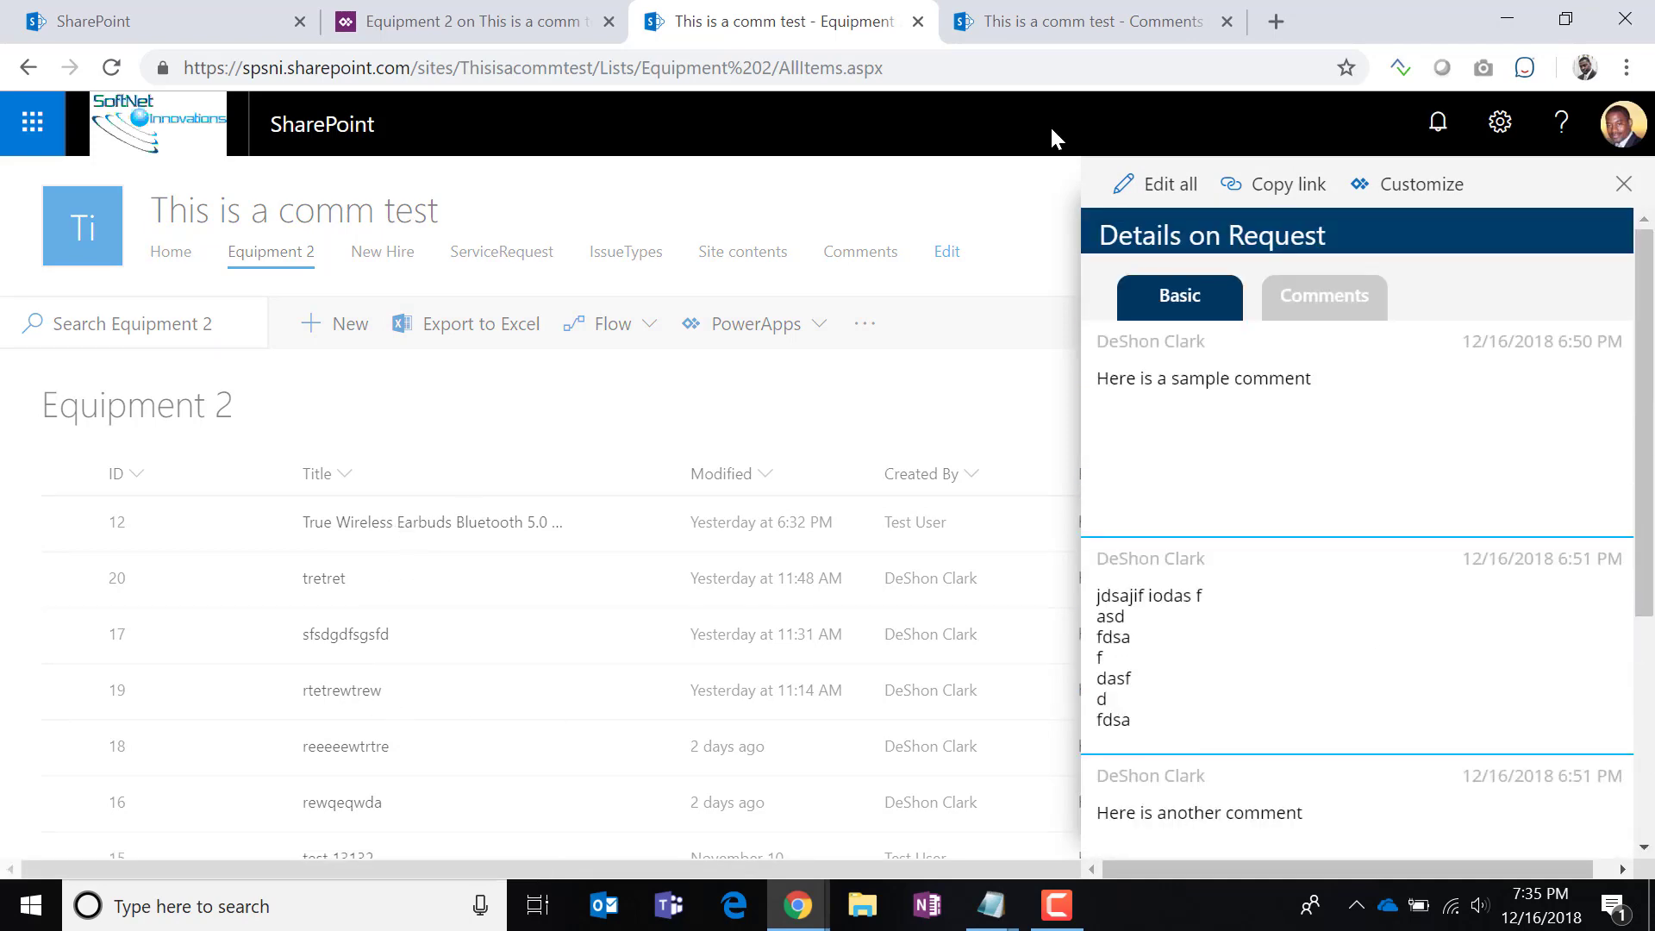
click(1036, 29)
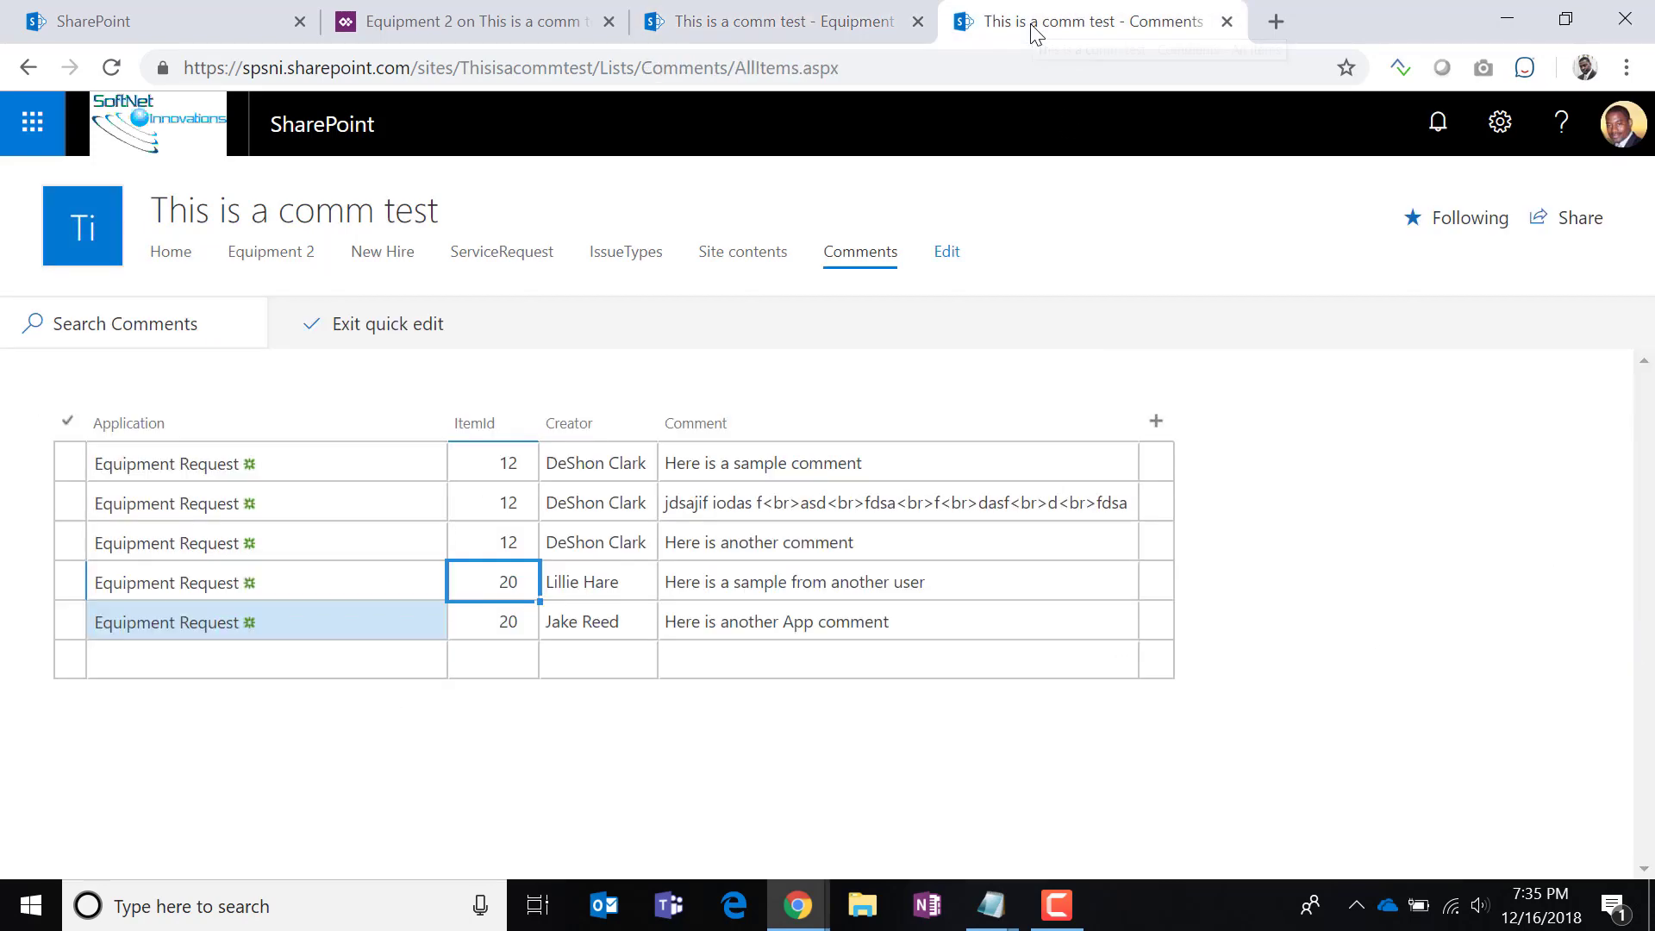
In the Comments grid, change the third comment's ItemId from 12 to 20.
click(509, 541)
click(512, 541)
drag(495, 545, 405, 543)
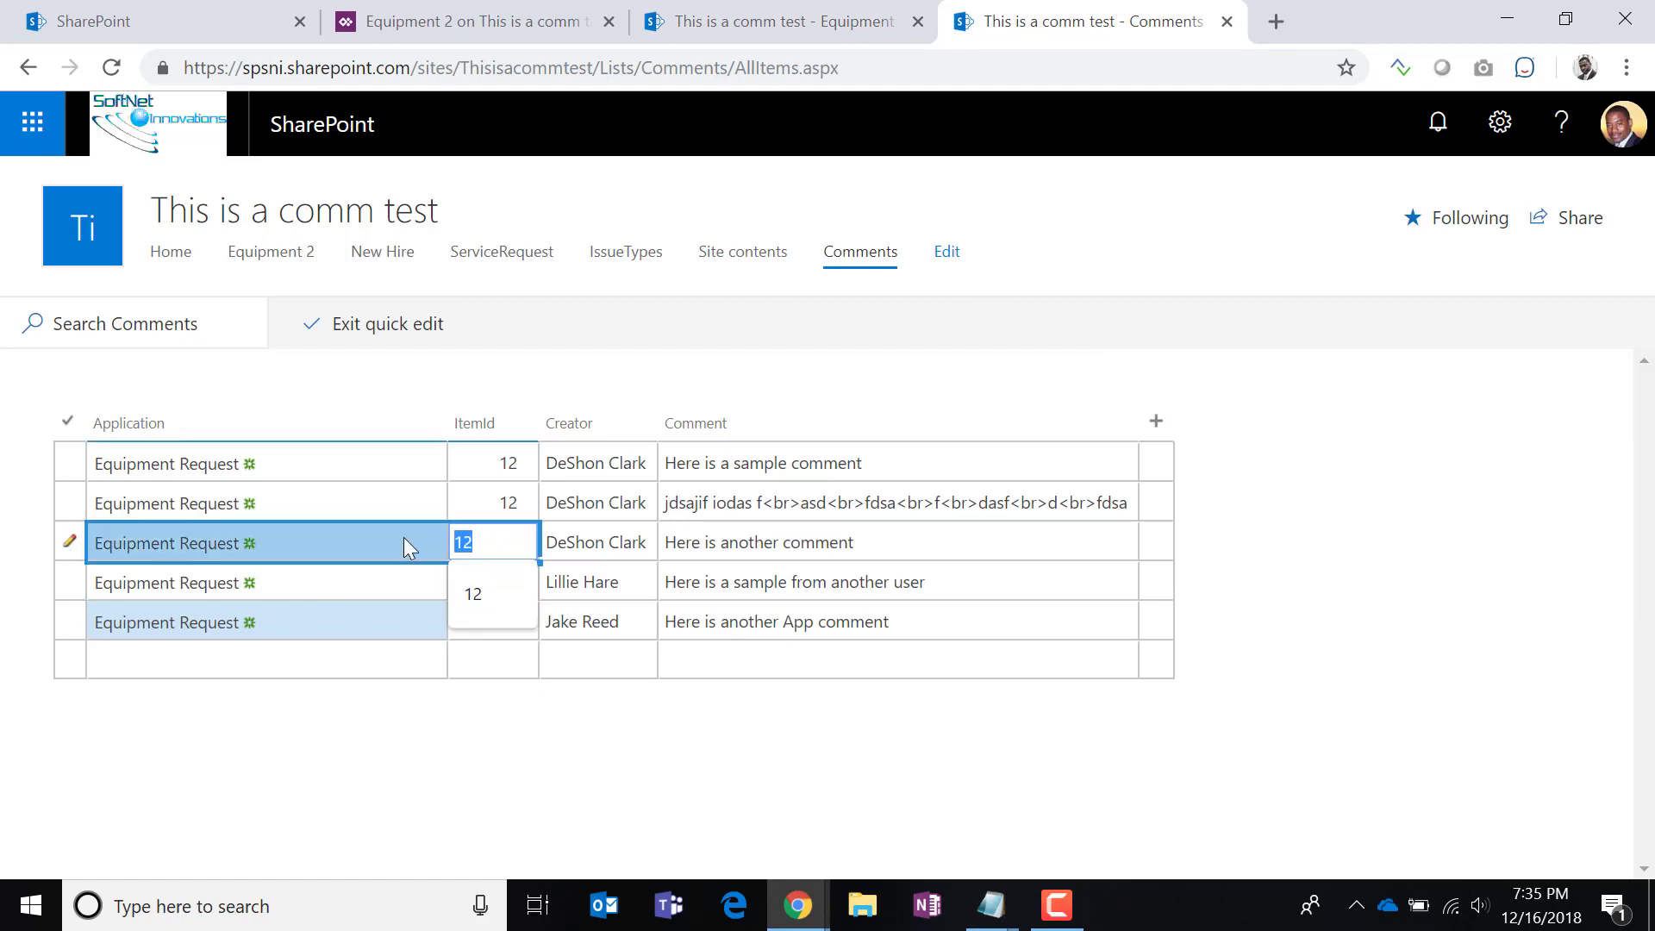
text(20)
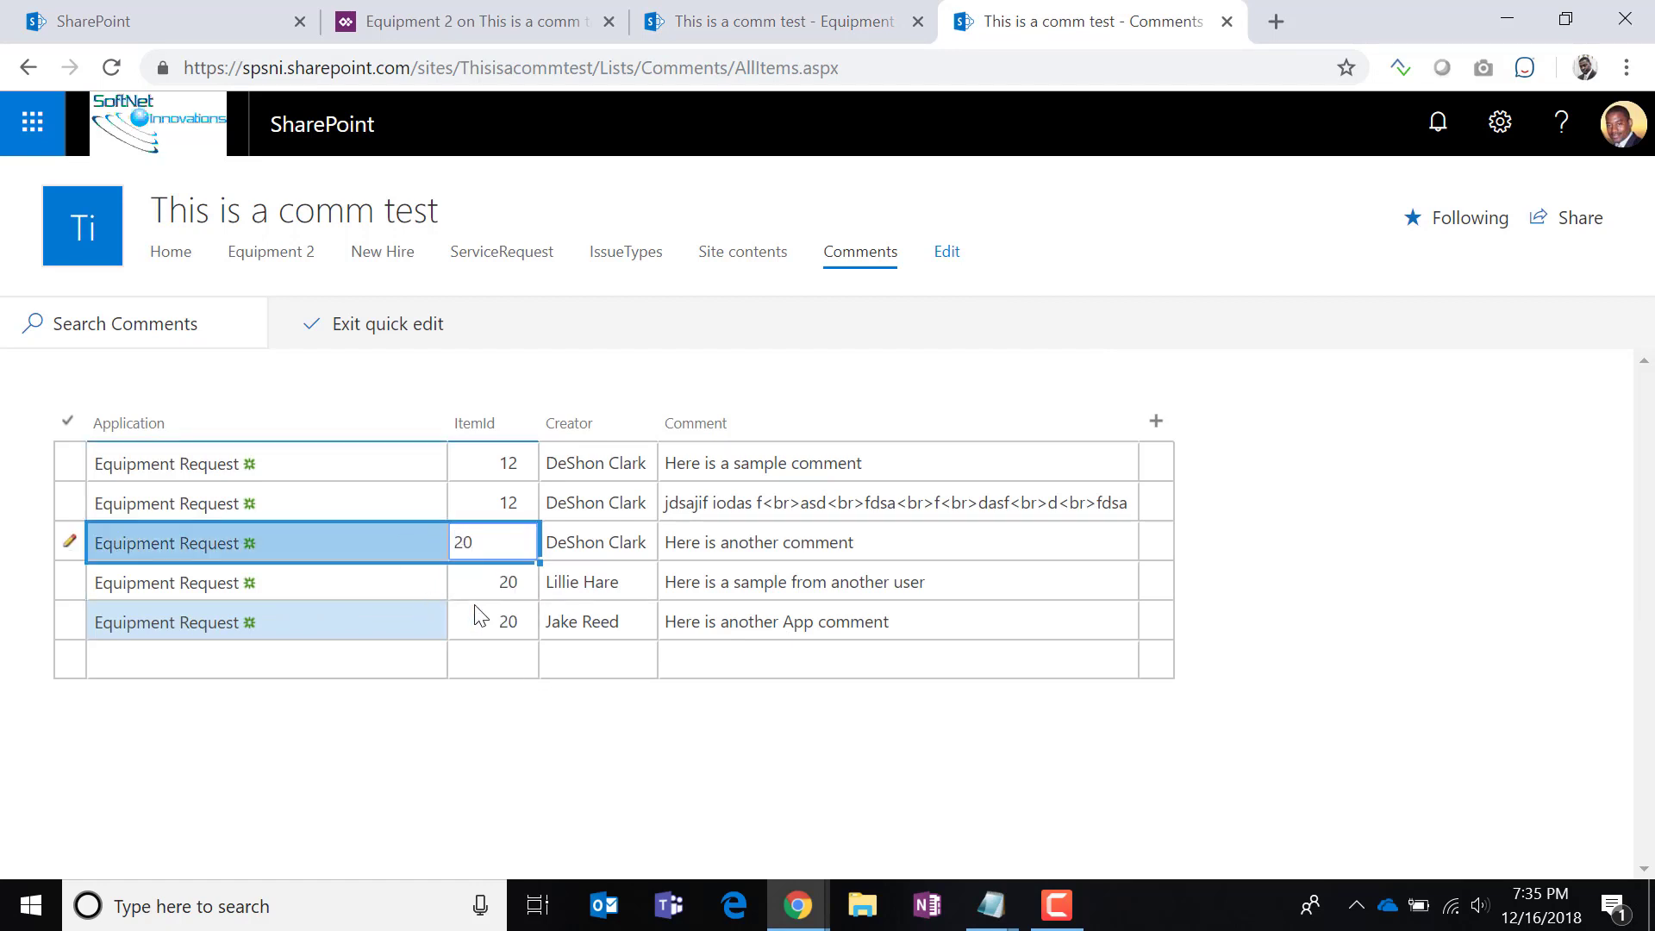
click(475, 594)
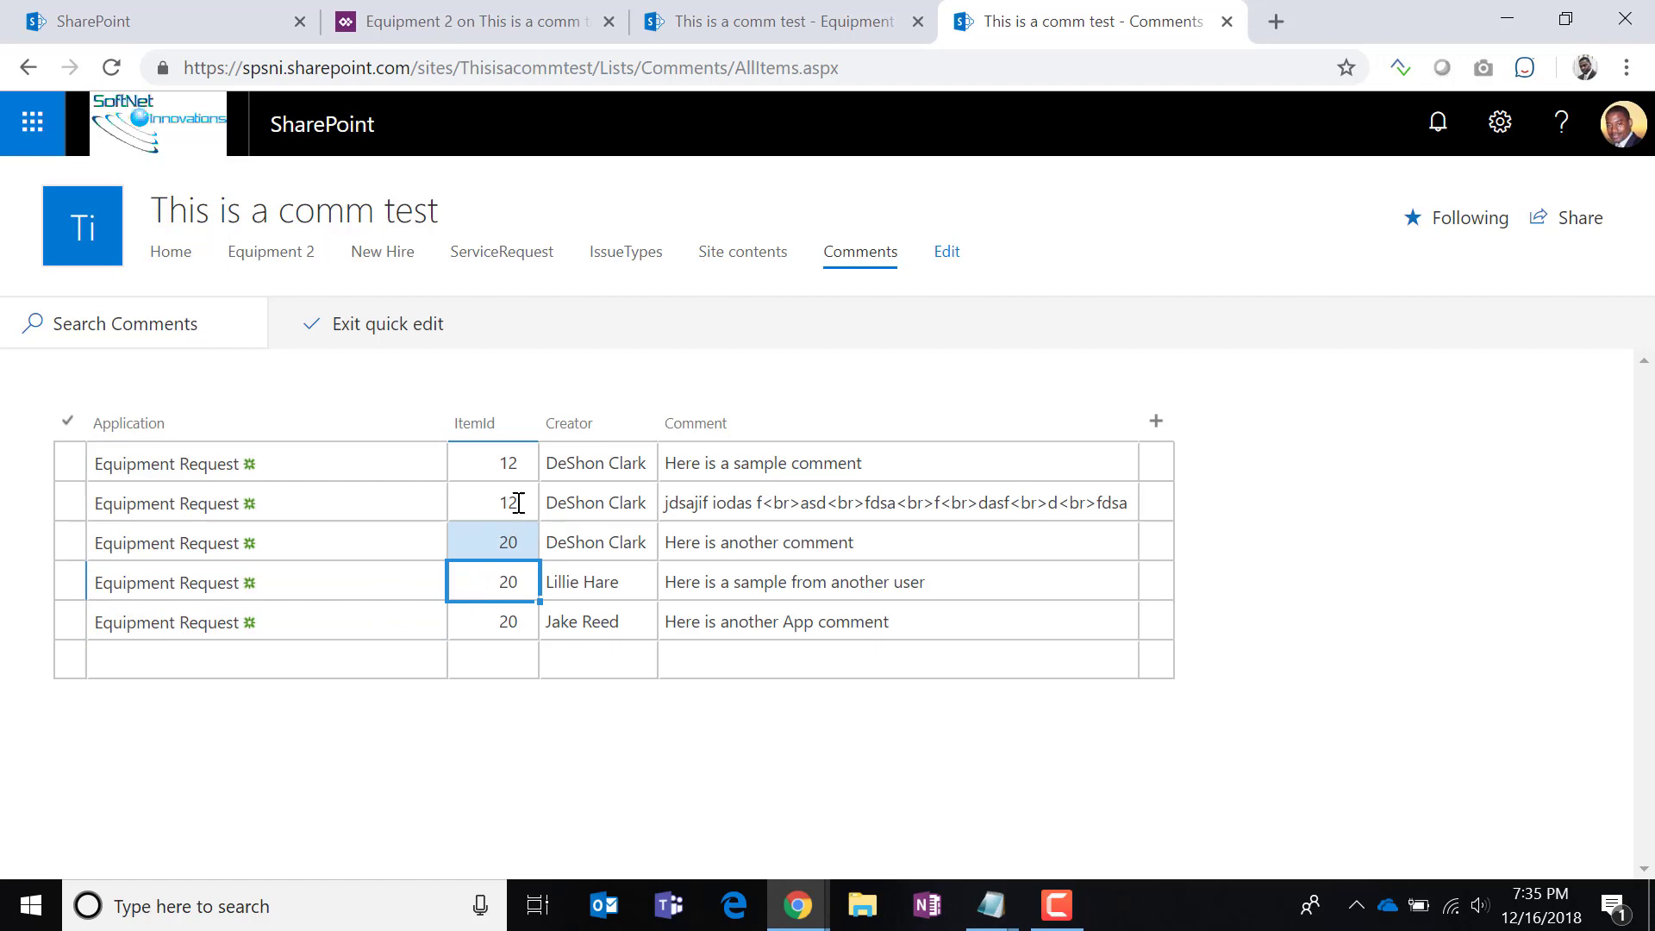
Back on Equipment 2, recheck item 12's comments to verify the change.
click(769, 23)
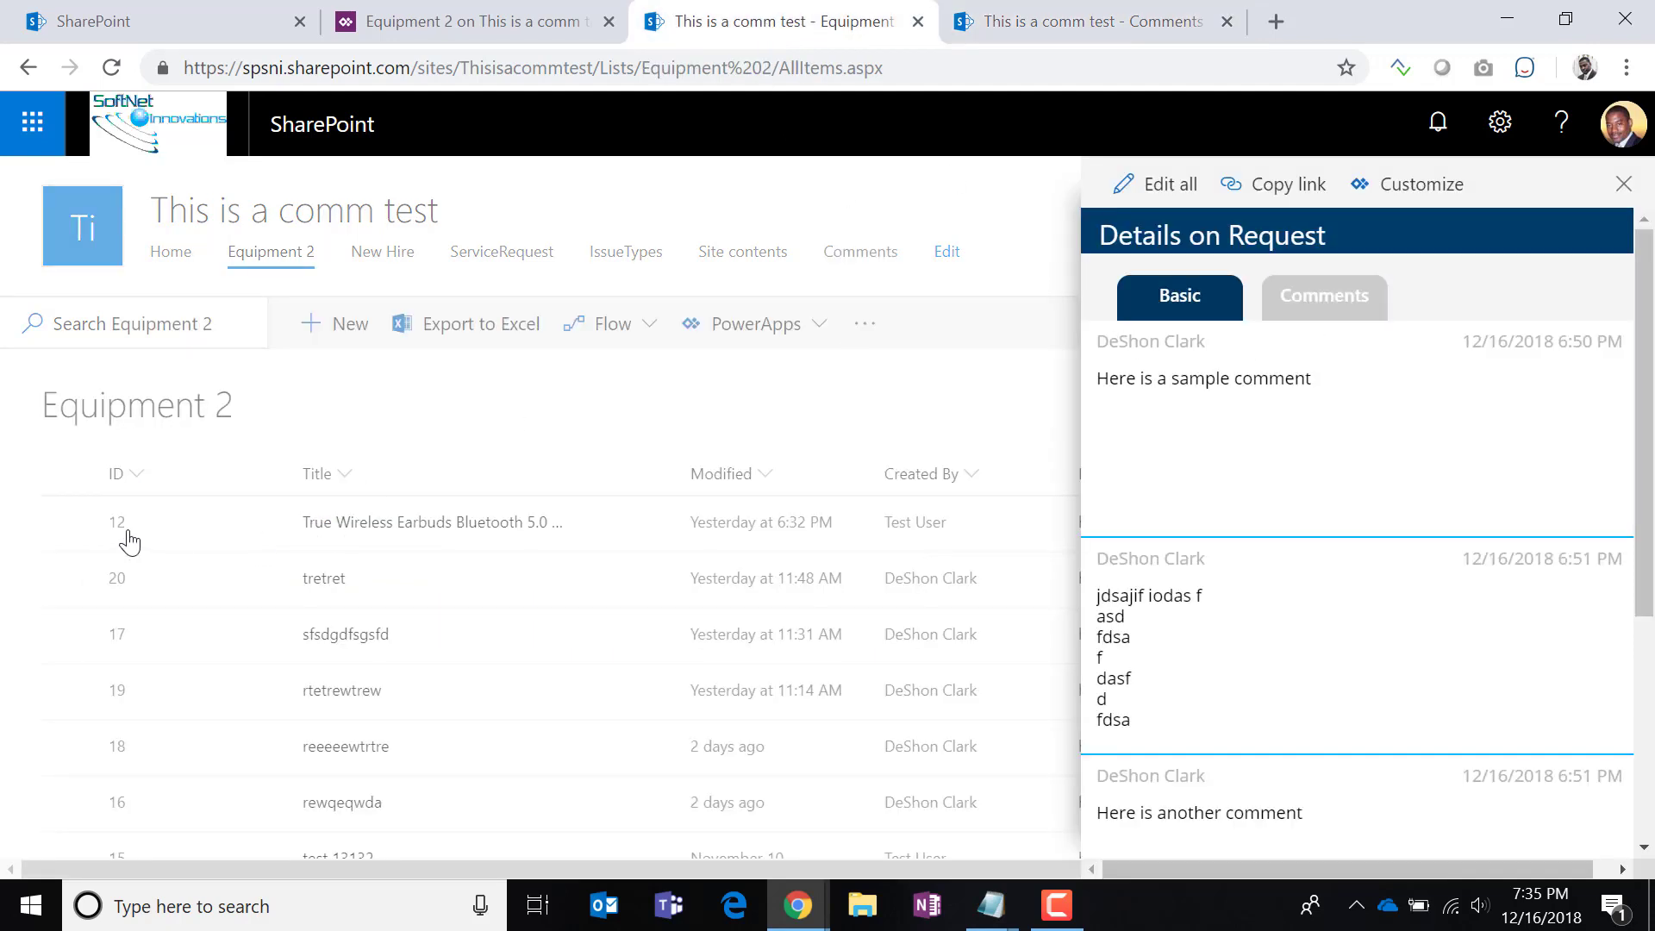
click(1318, 303)
scroll(1300, 581, down, 4)
scroll(1300, 581, up, 4)
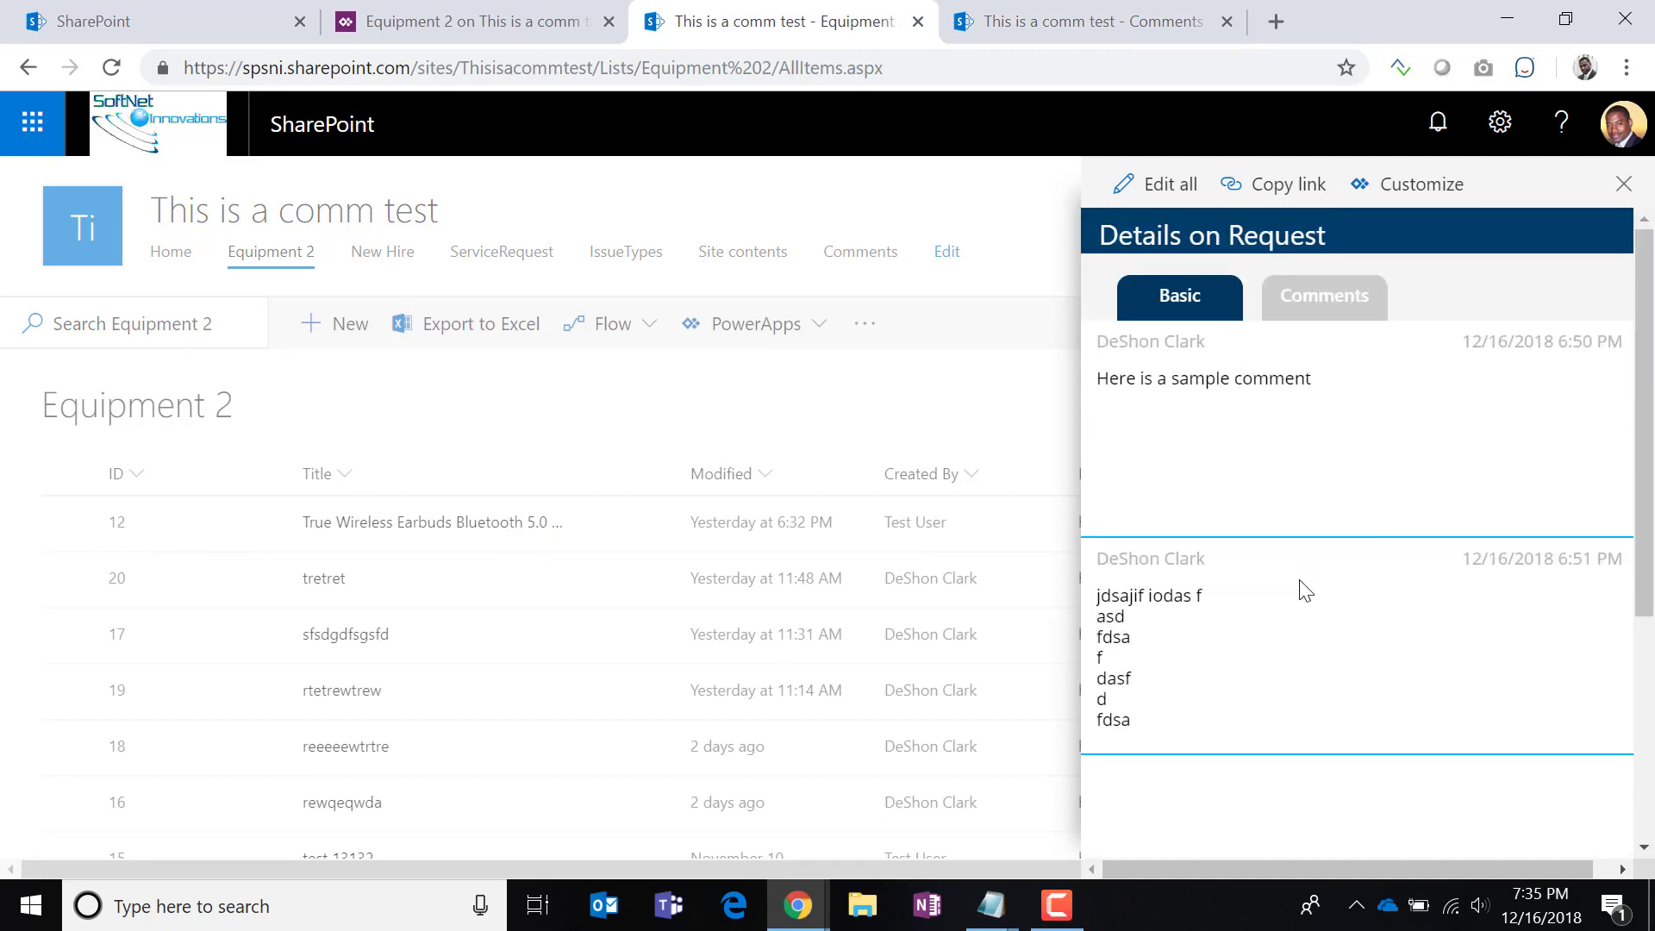
Open item tretret, view its comments, and switch its form to edit mode.
click(325, 580)
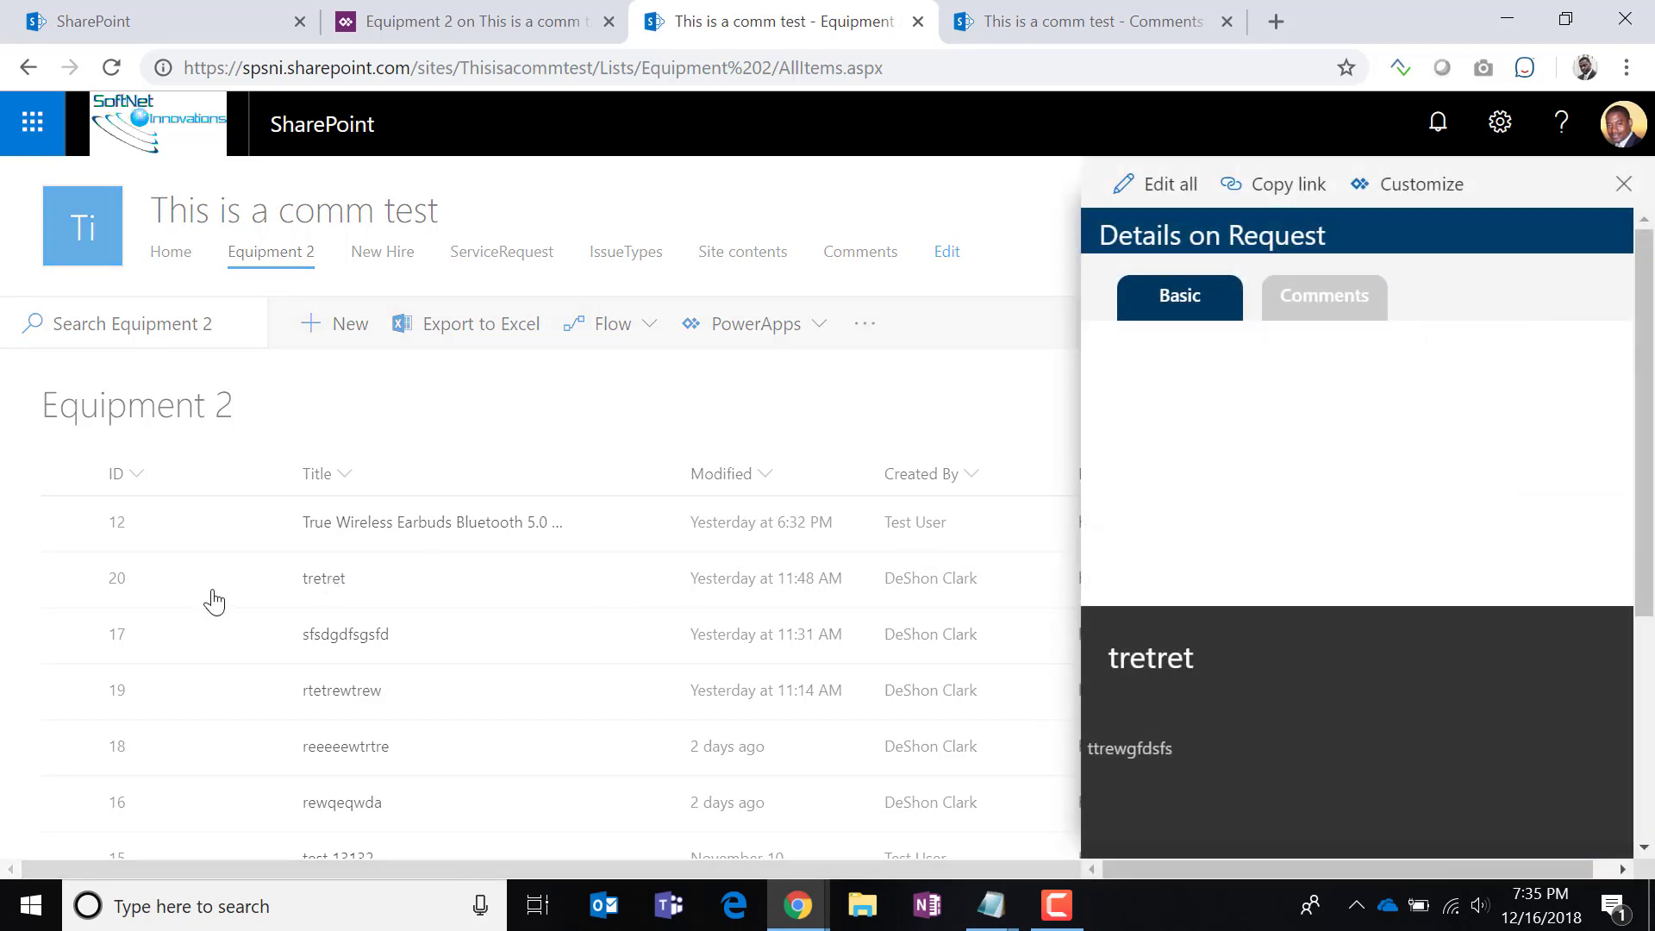
click(1347, 302)
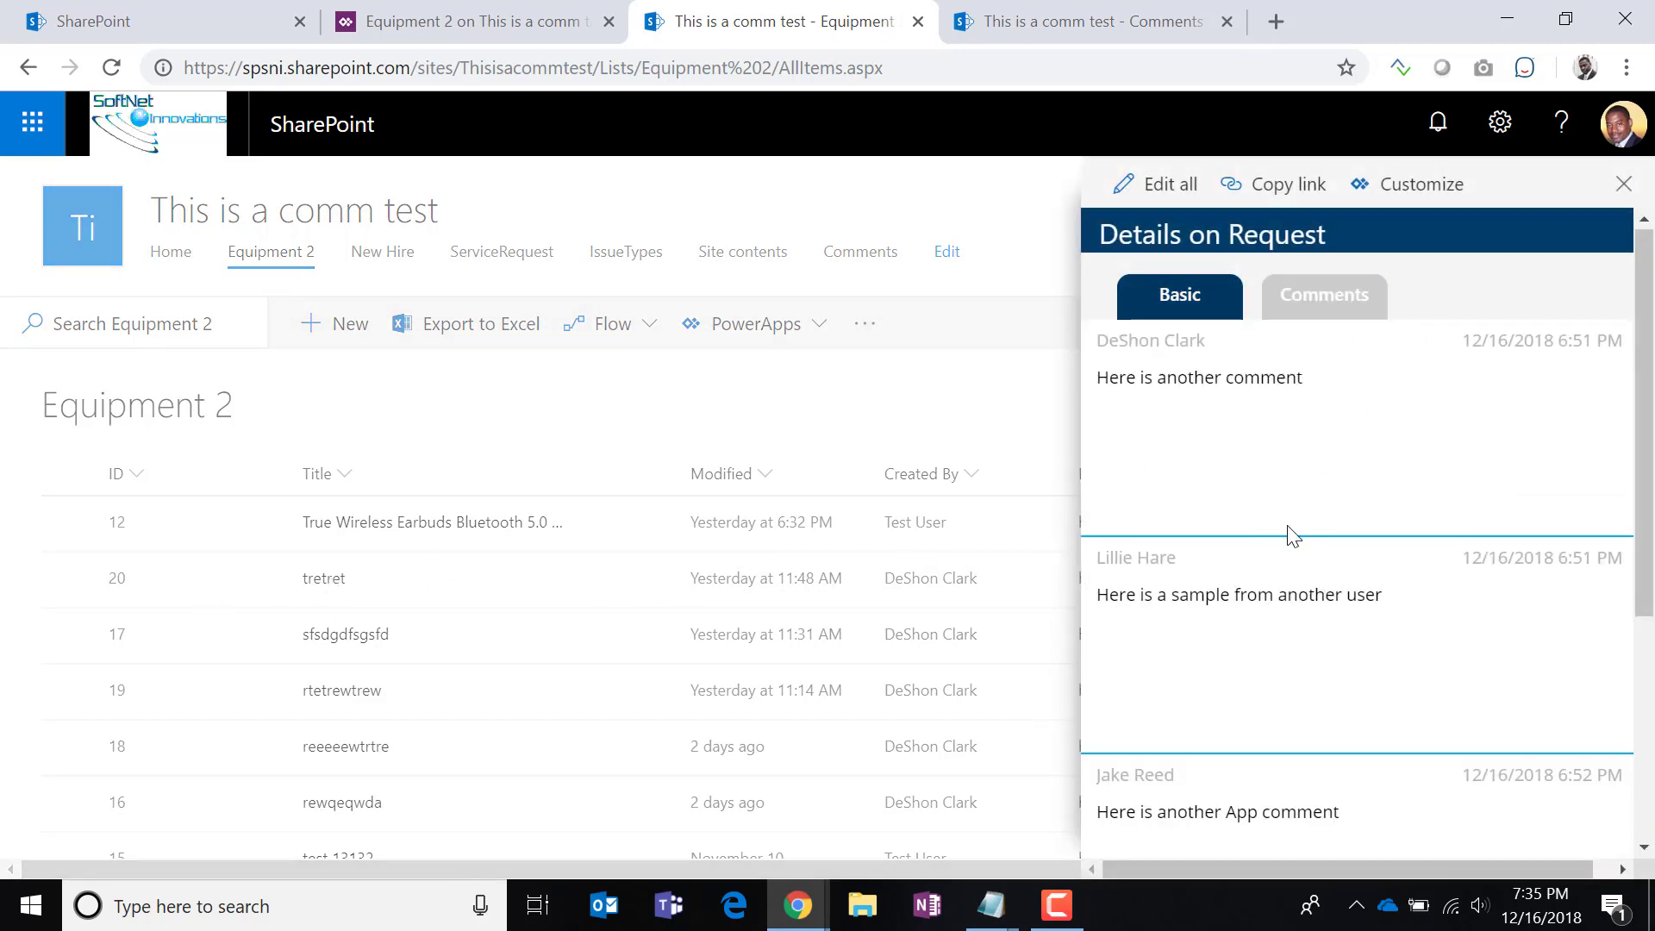
scroll(1297, 570, down, 4)
scroll(1305, 562, up, 4)
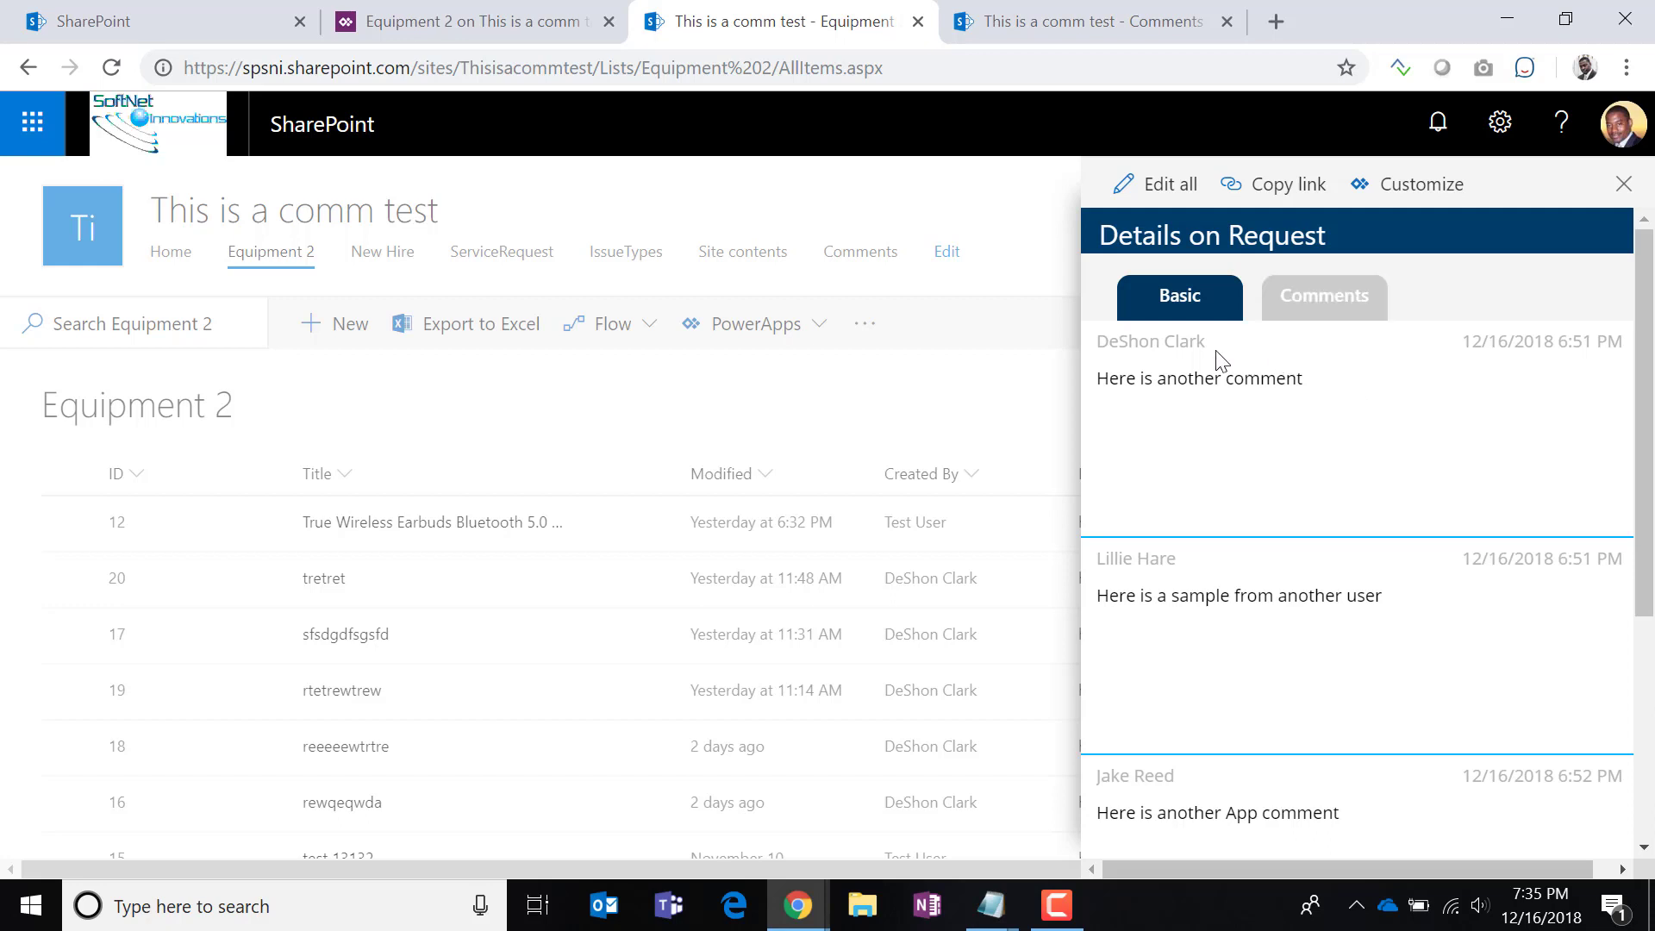
click(1165, 184)
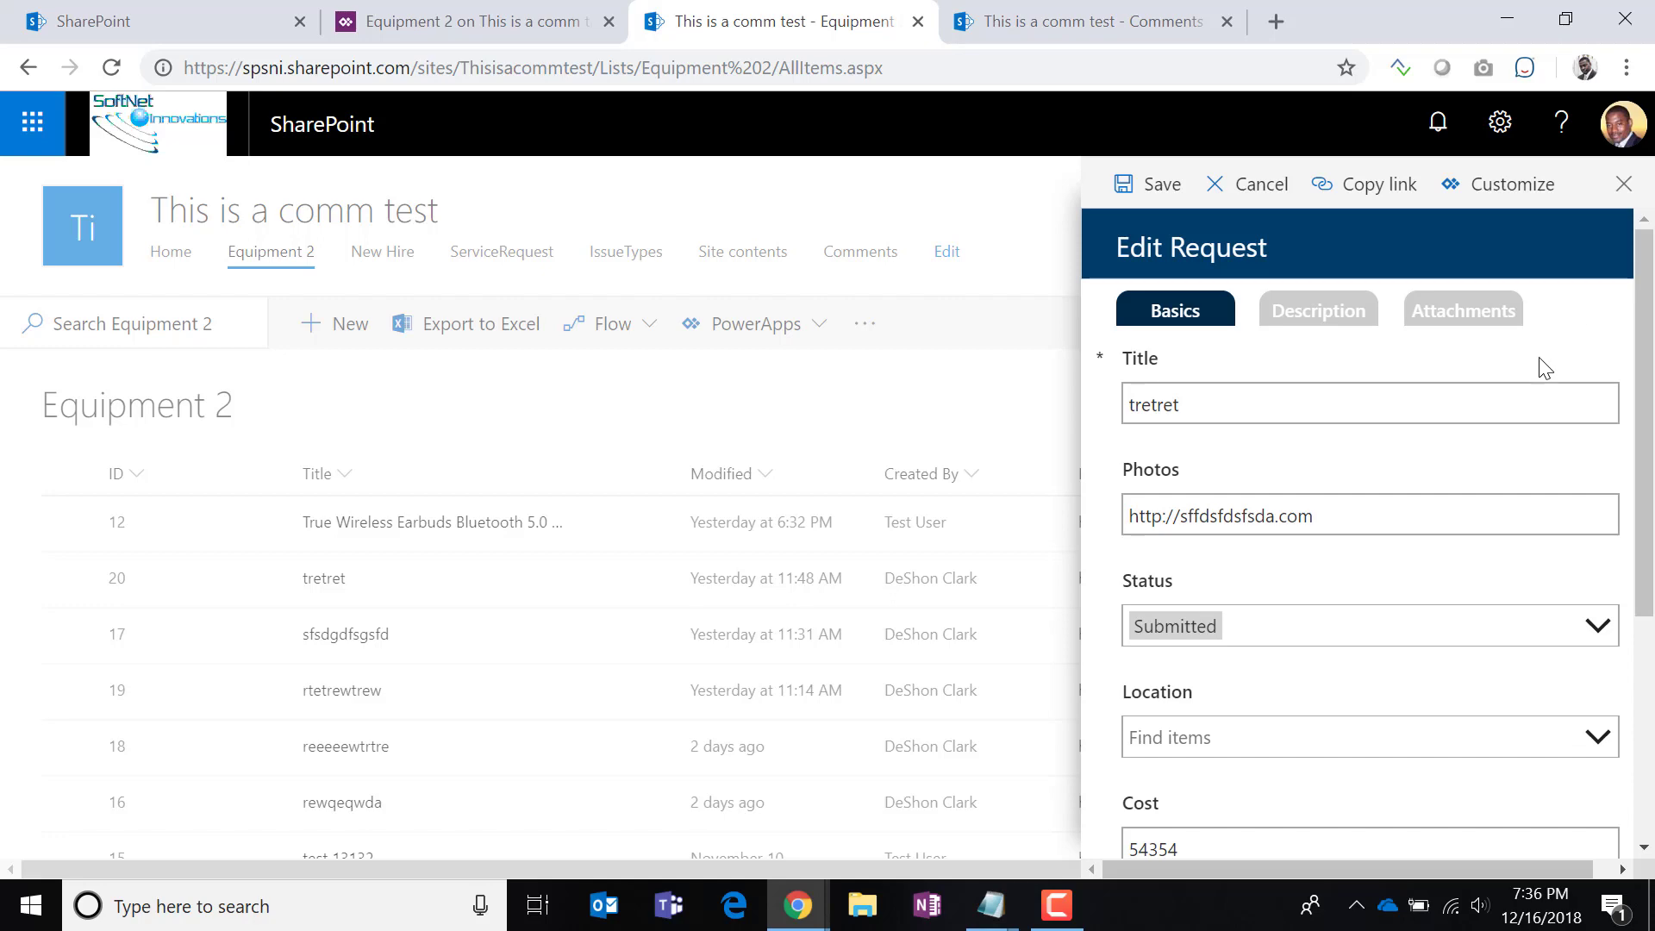
Save tretret, confirm item 12 now shows two comments, and close the details panel.
click(1156, 184)
click(405, 541)
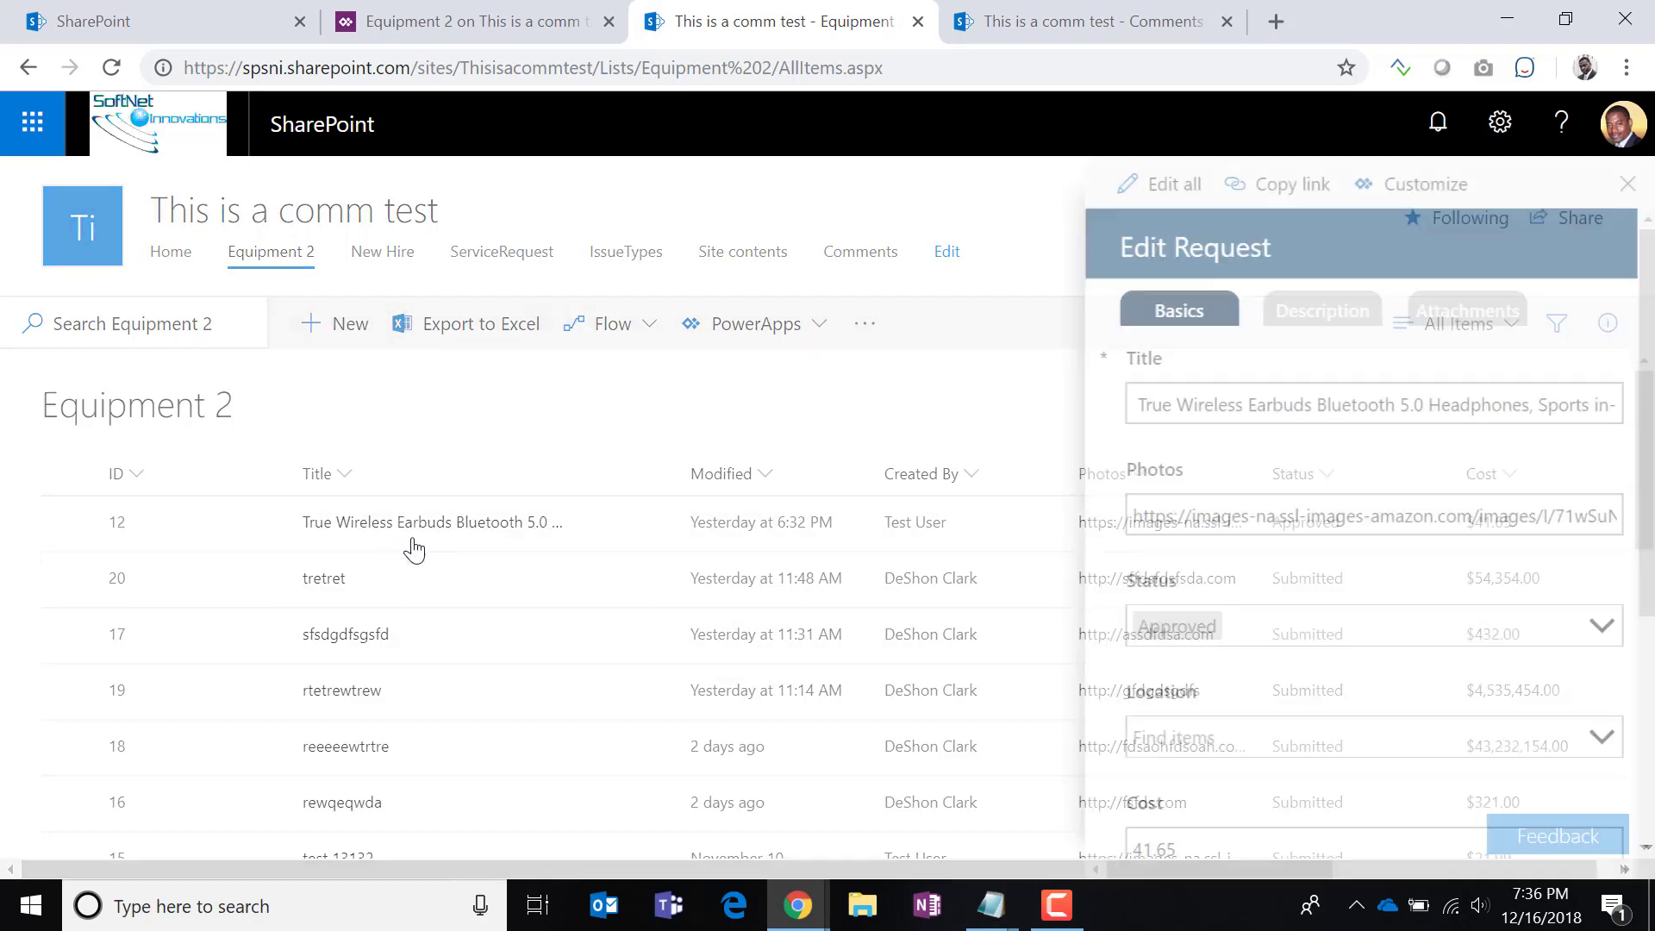
click(1334, 303)
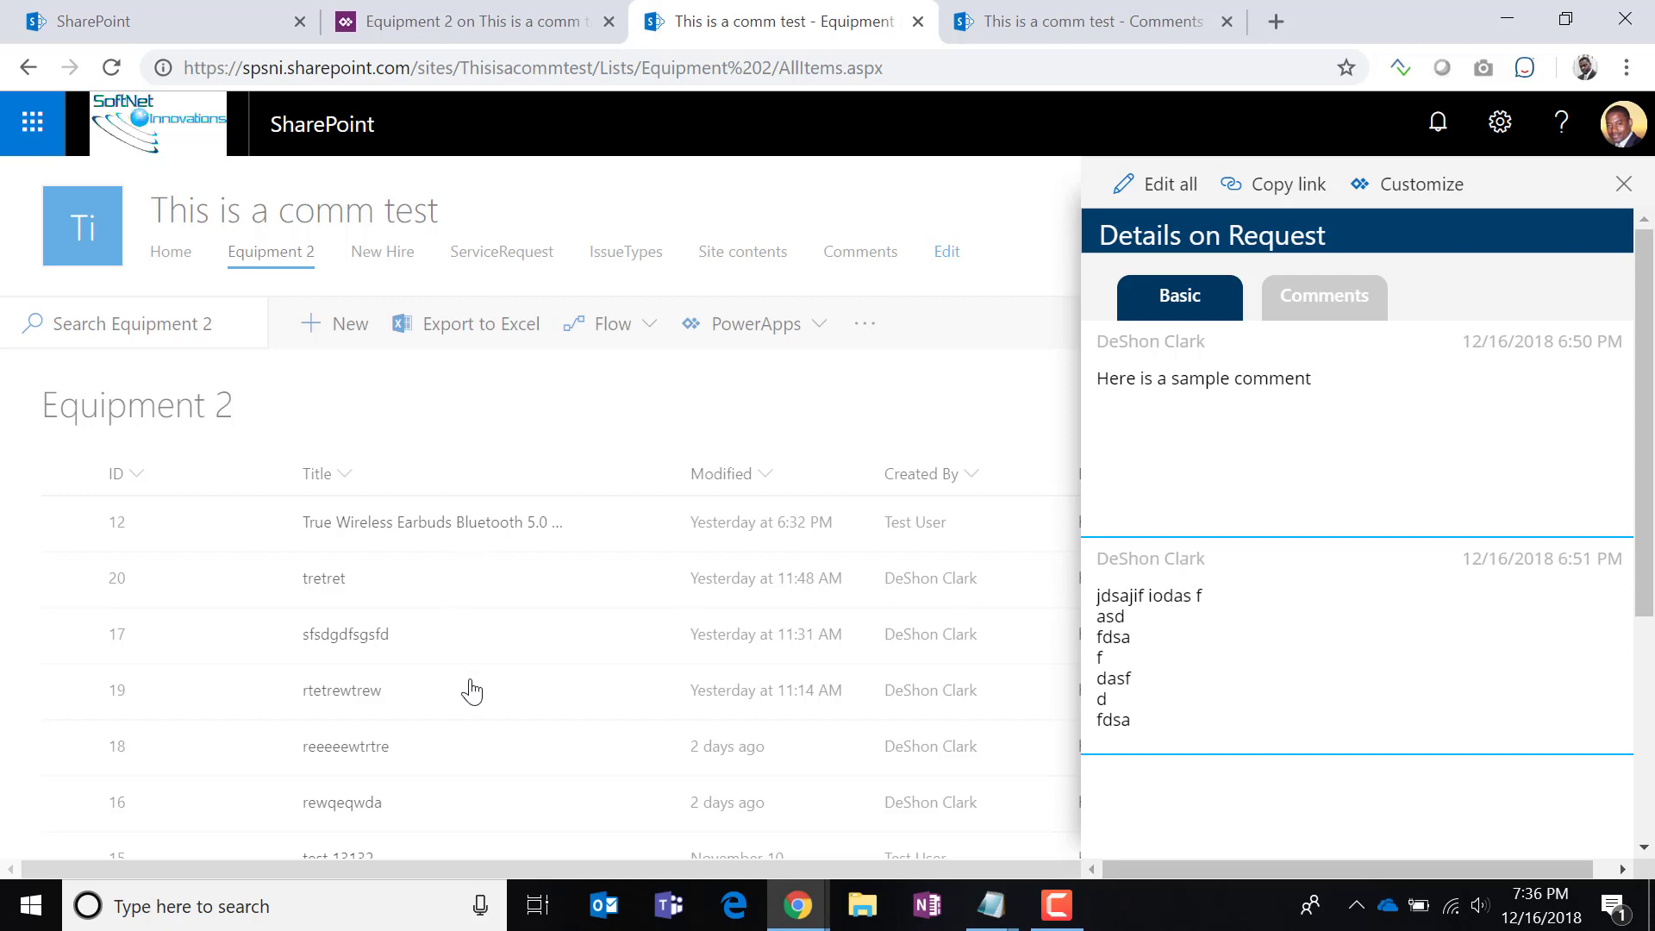
click(1624, 188)
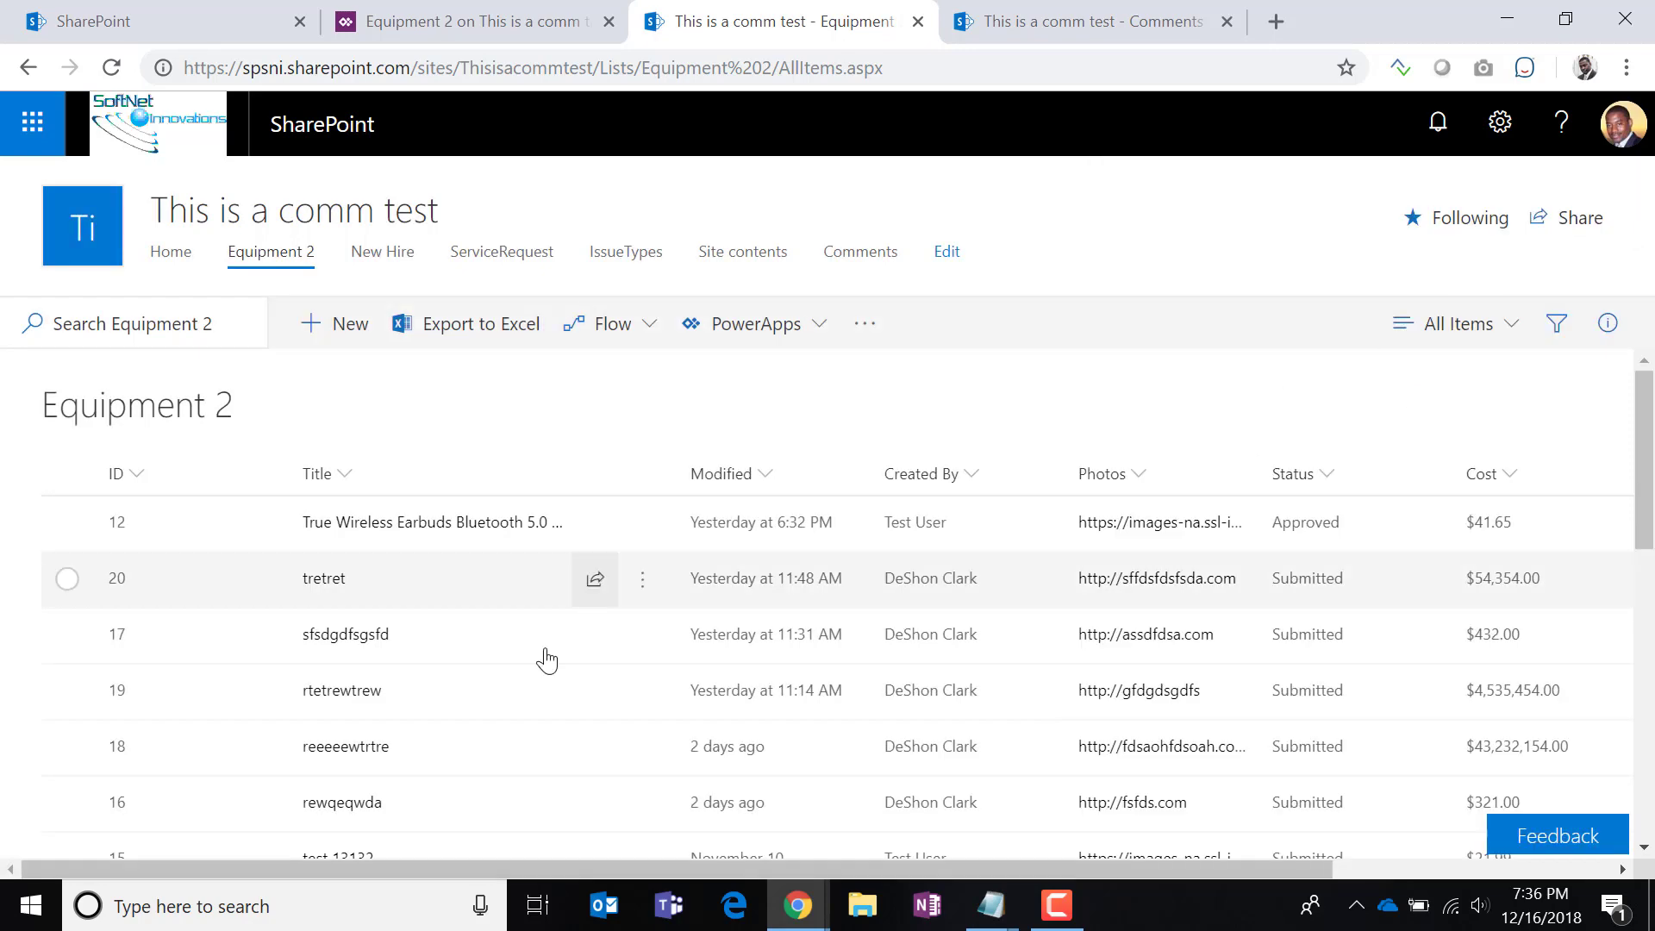
In the Comments grid, set the third comment's ItemId back from 20 to 12.
click(318, 581)
click(1034, 23)
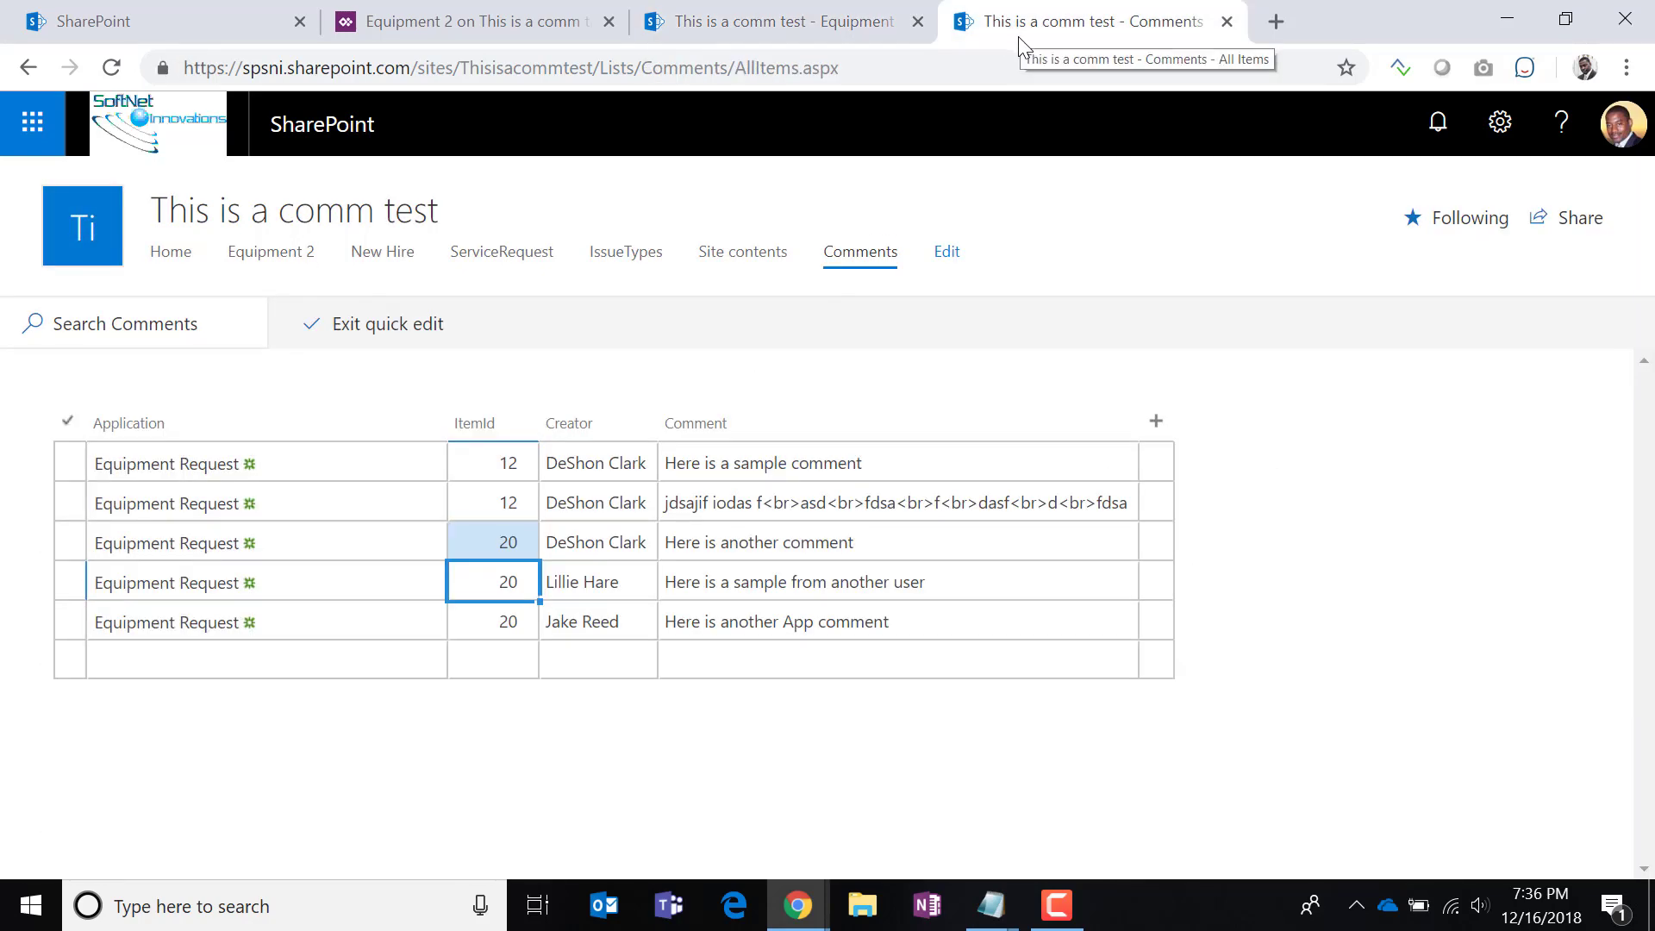
click(517, 541)
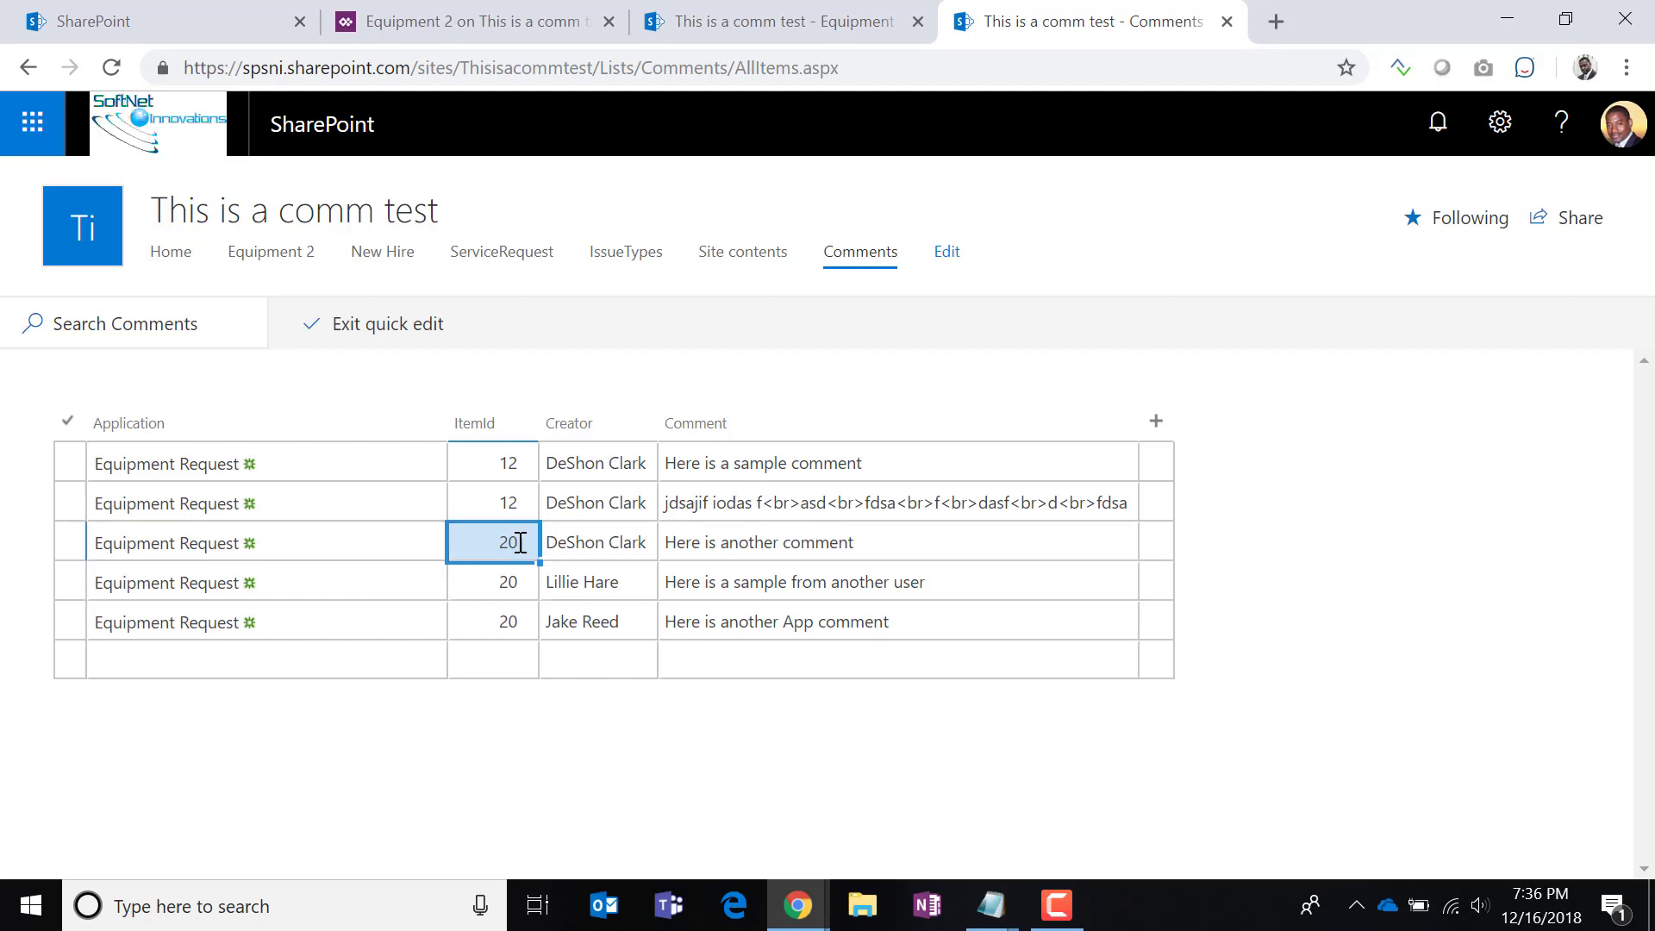
click(517, 541)
drag(500, 547, 377, 544)
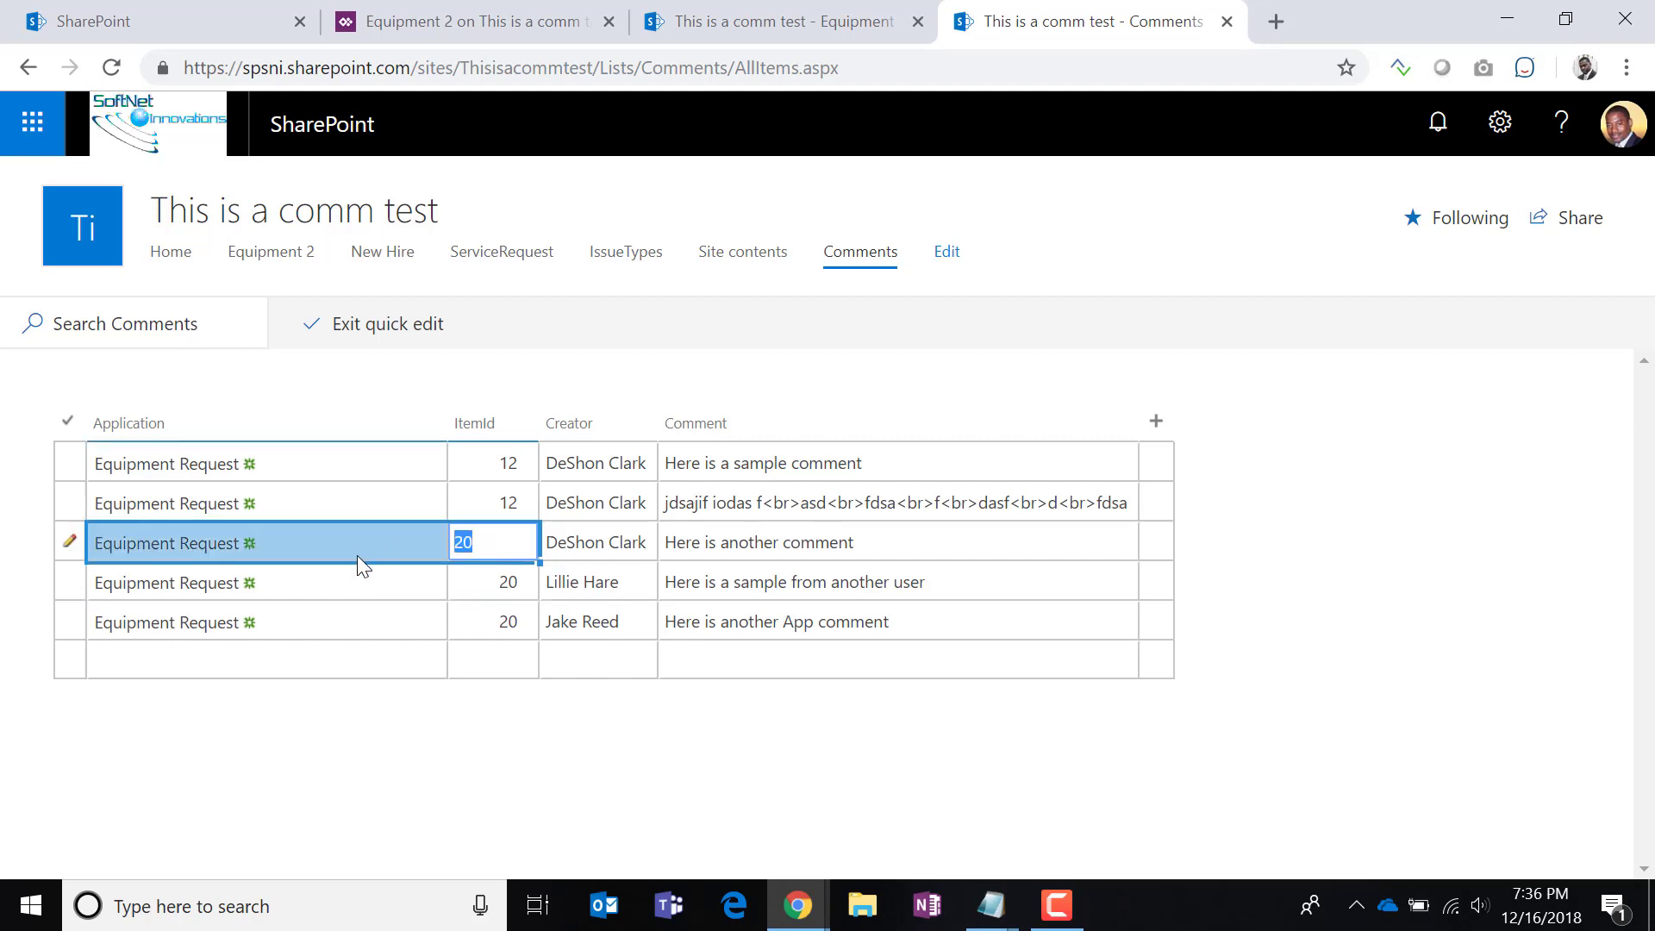
text(12)
click(370, 627)
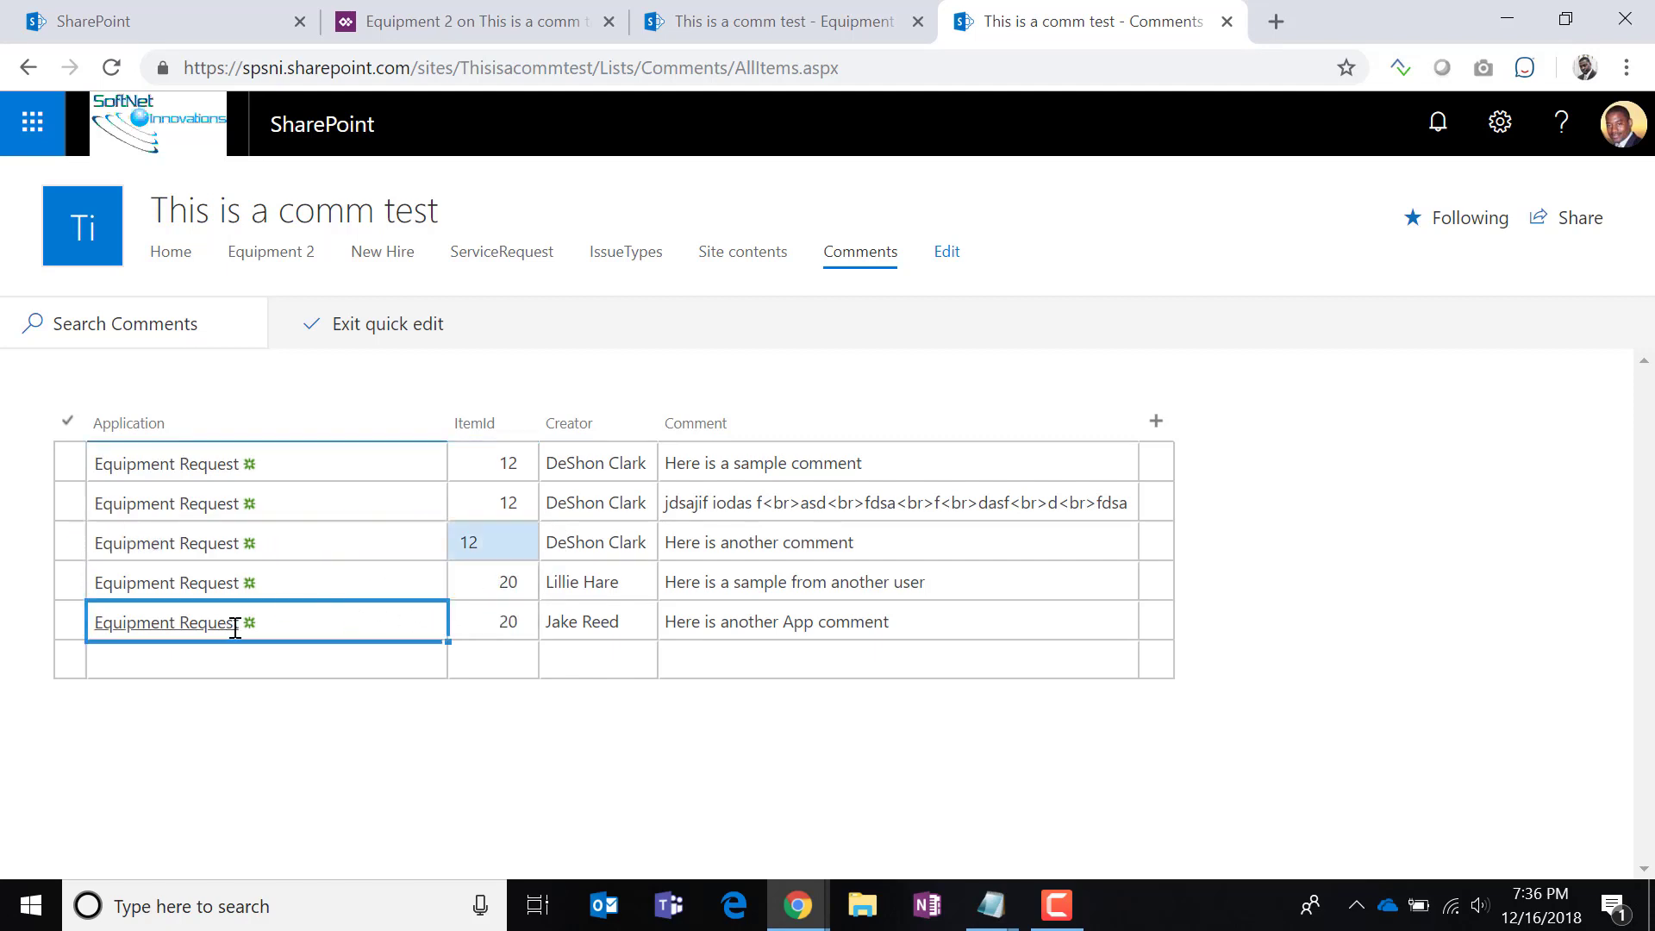
Change the last comment's Application from Equipment Request to Service Request.
click(283, 621)
drag(248, 621, 17, 620)
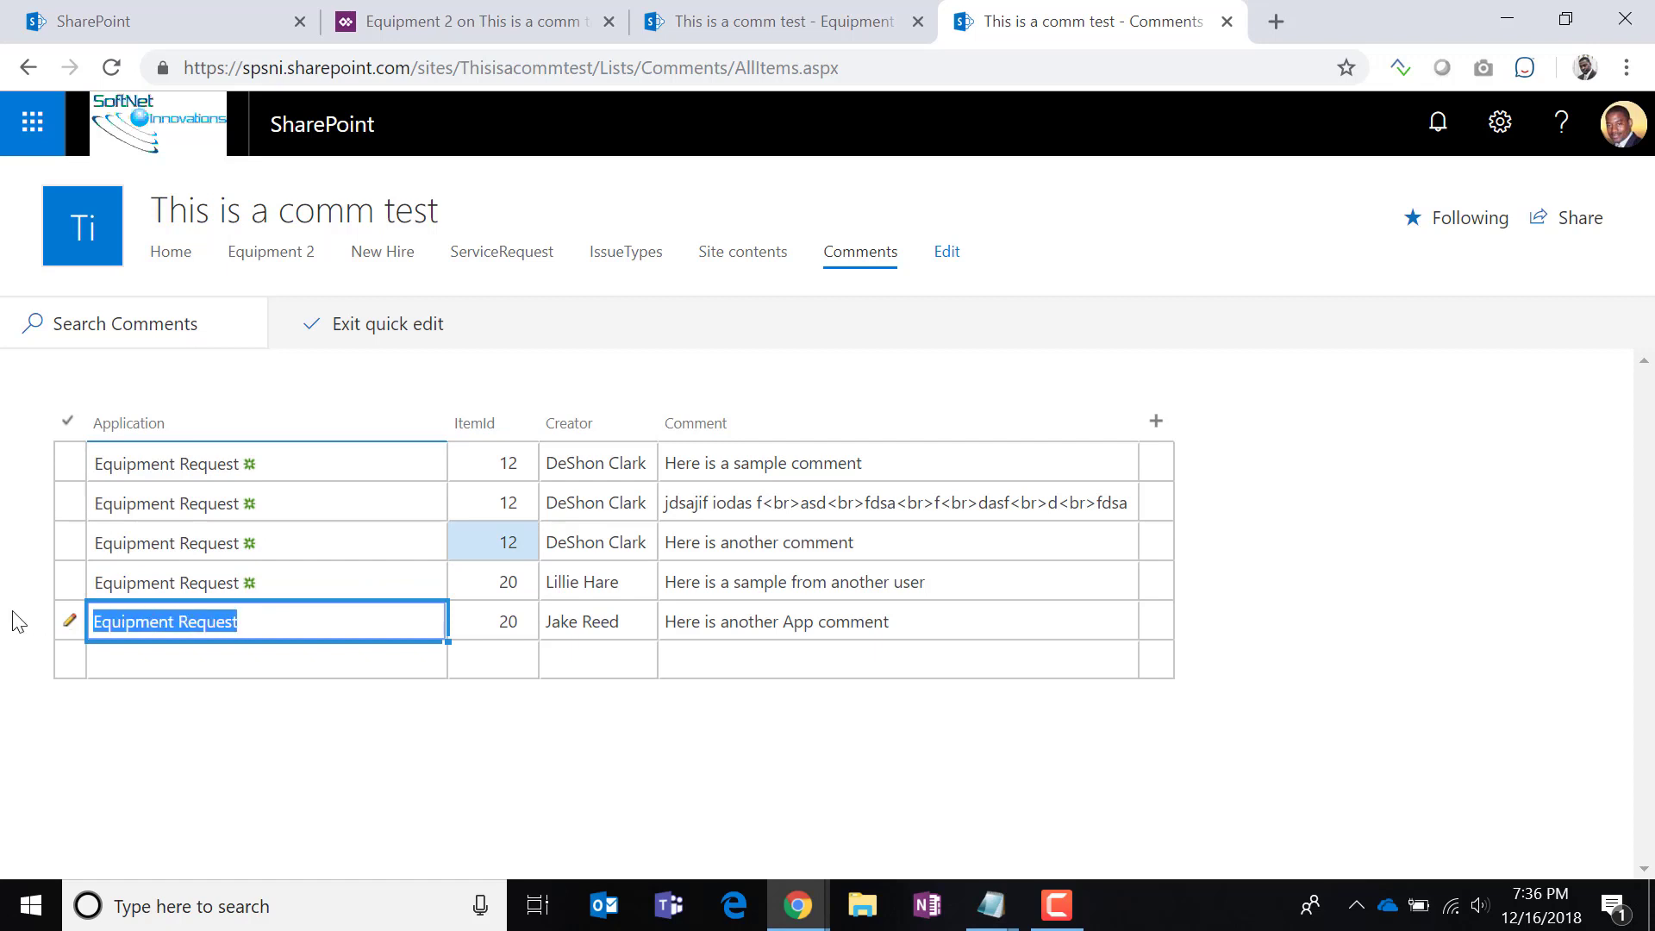
text(Servic)
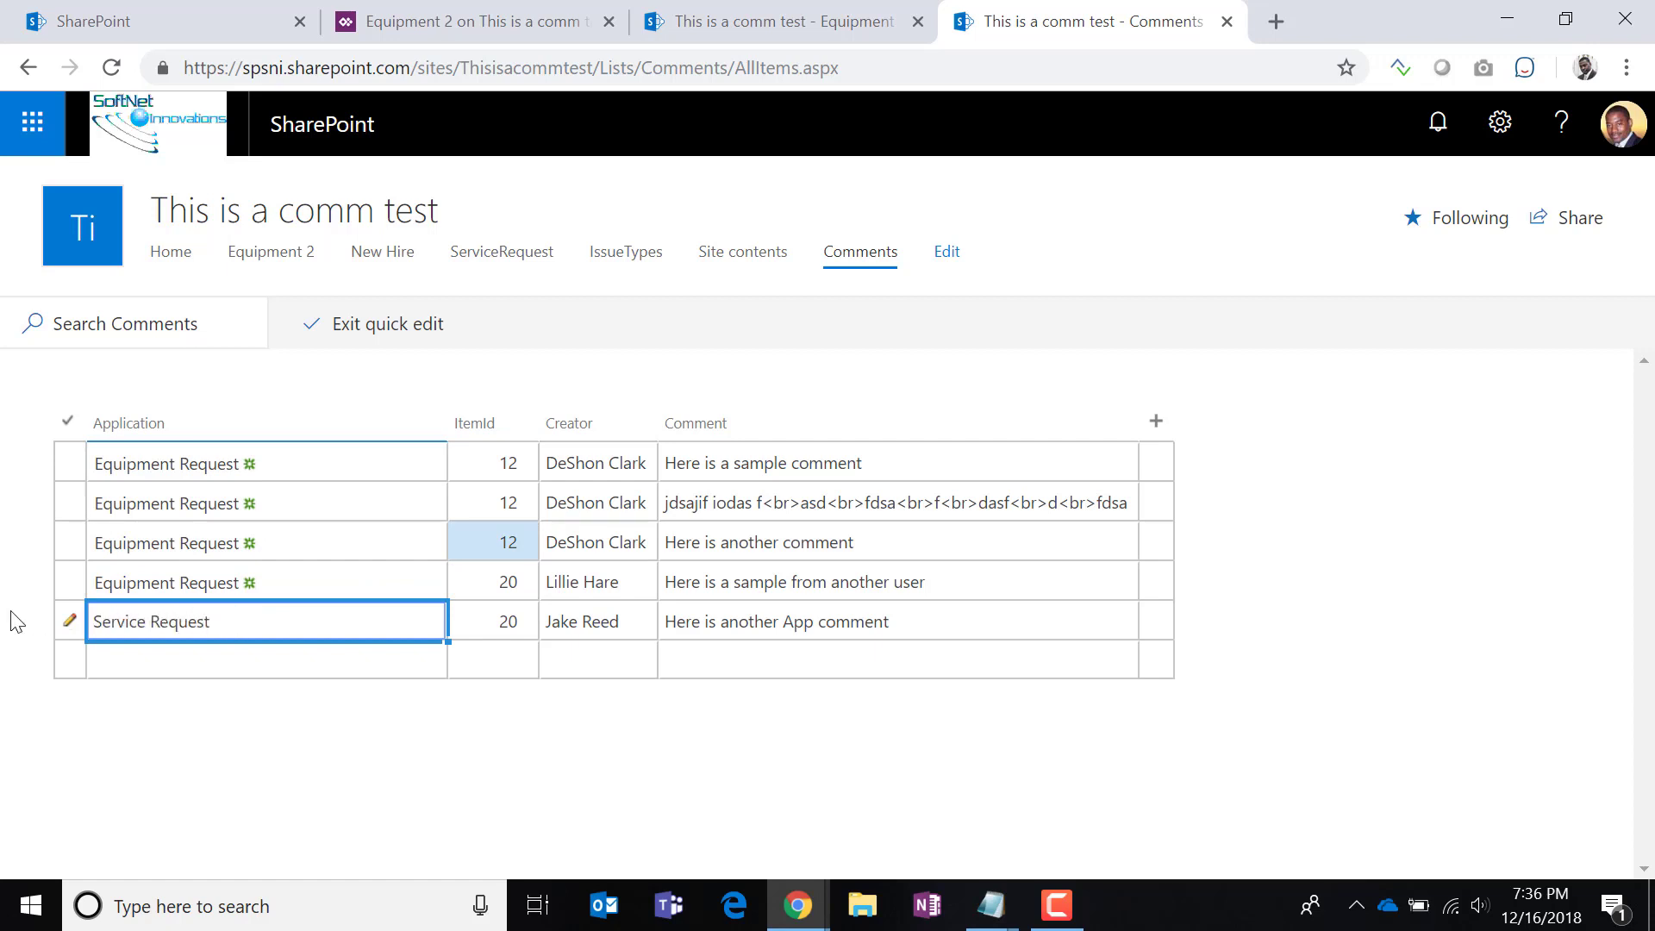
click(374, 580)
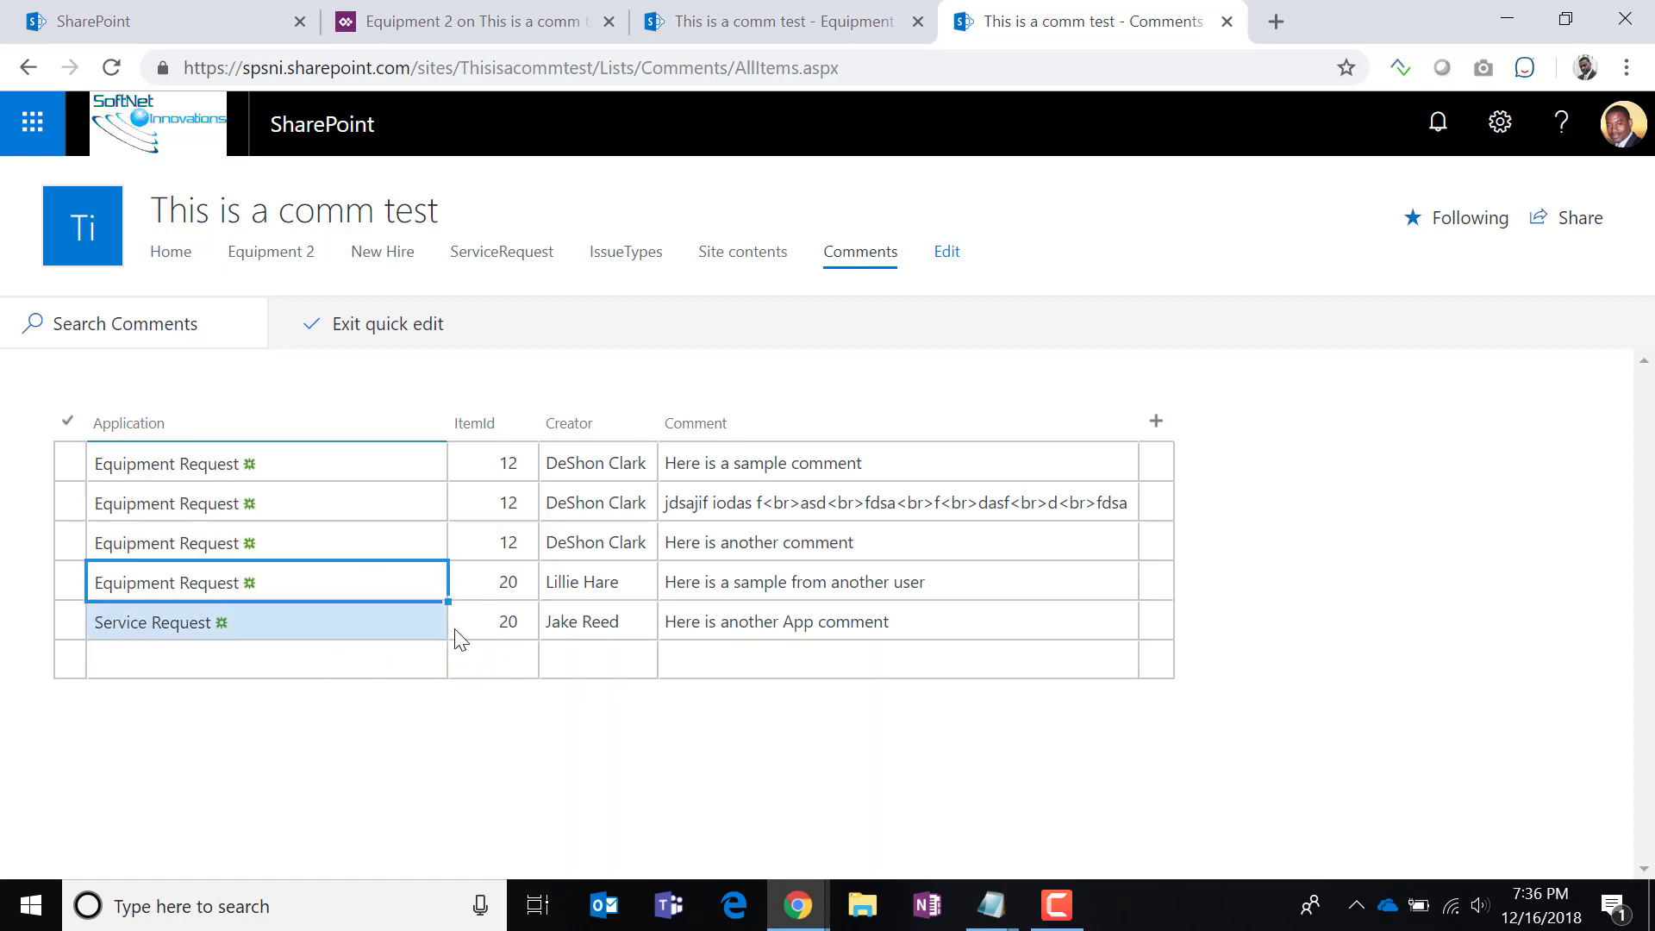
Return to Equipment 2 and view tretret's comments, now showing one.
click(801, 26)
click(319, 581)
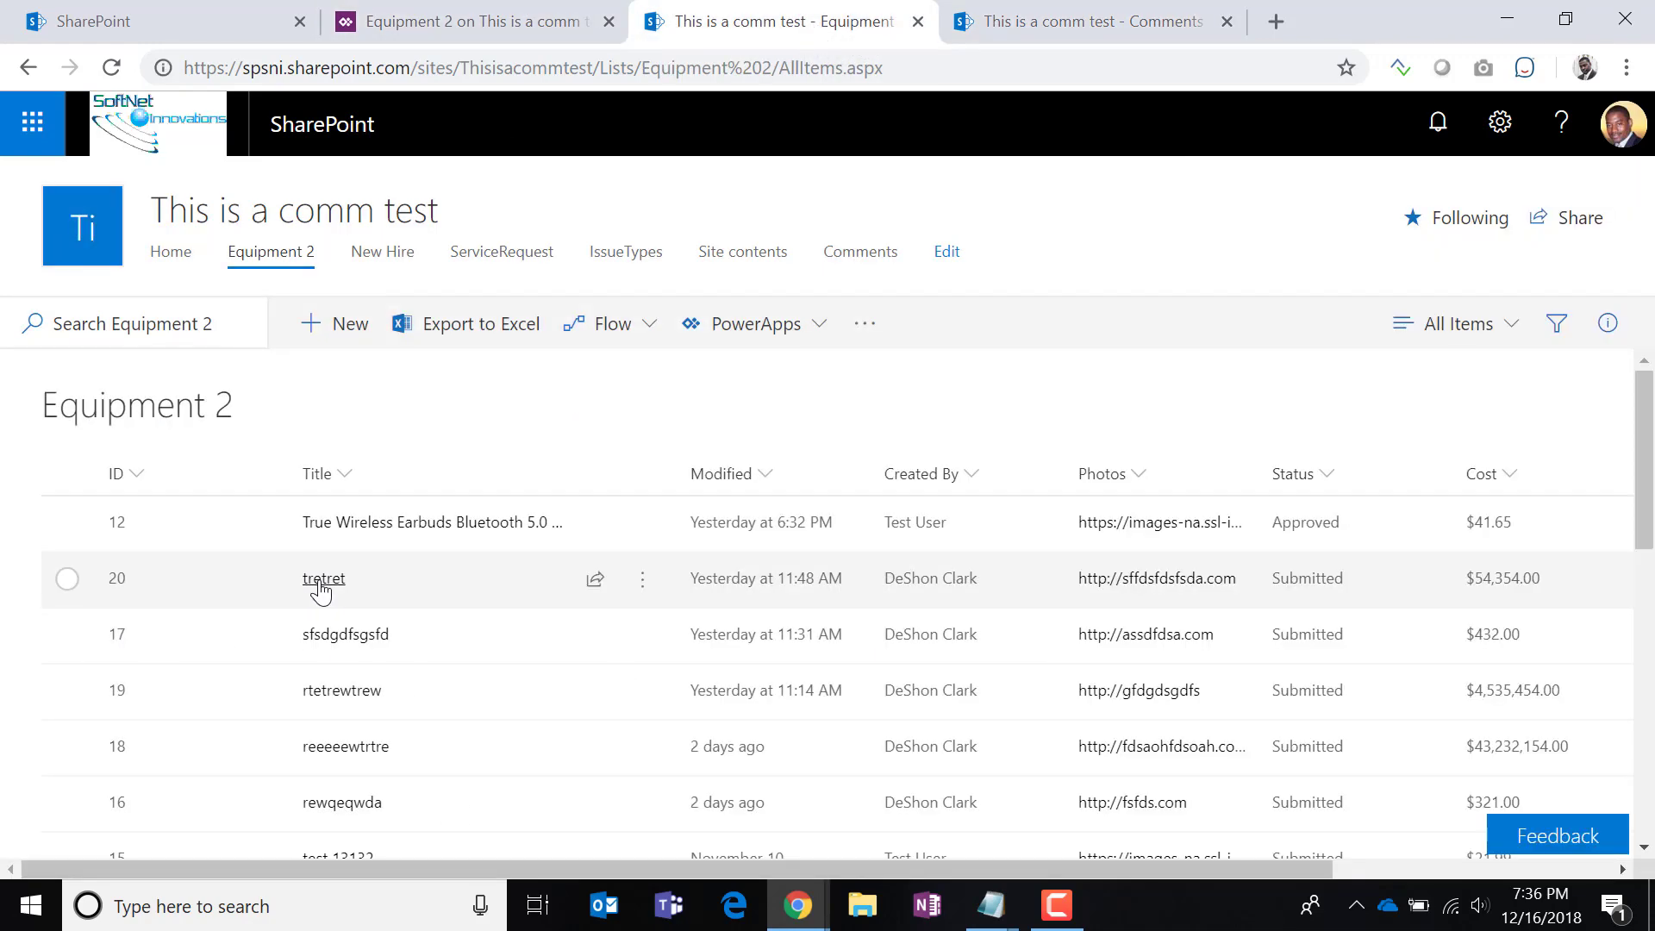
click(1330, 302)
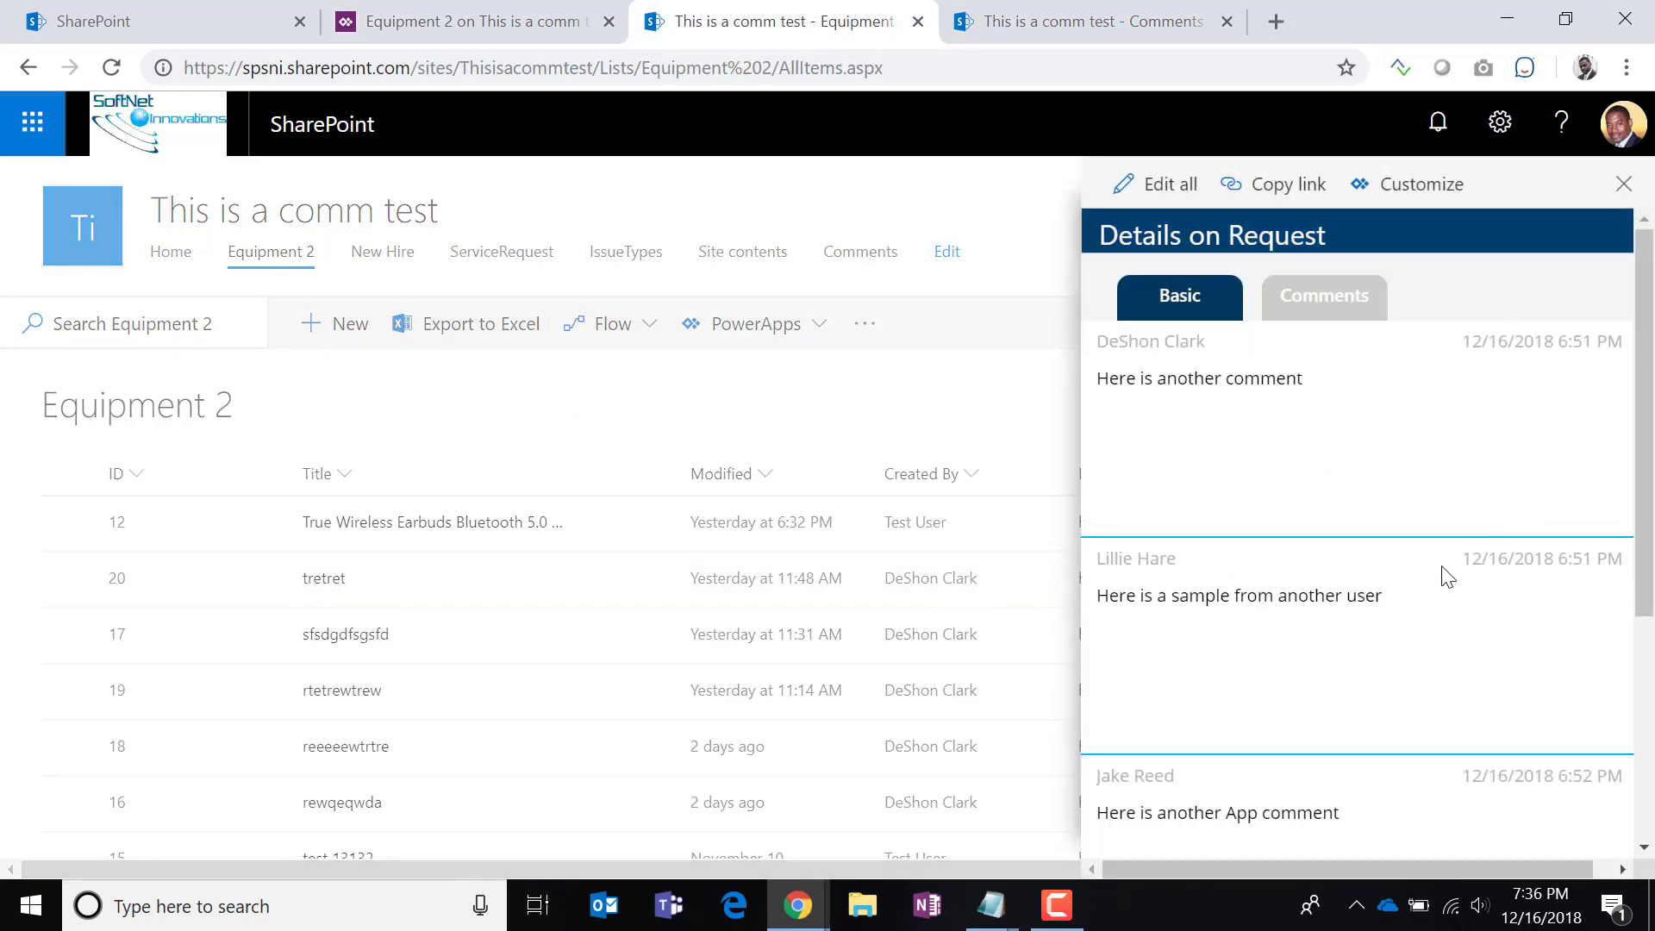